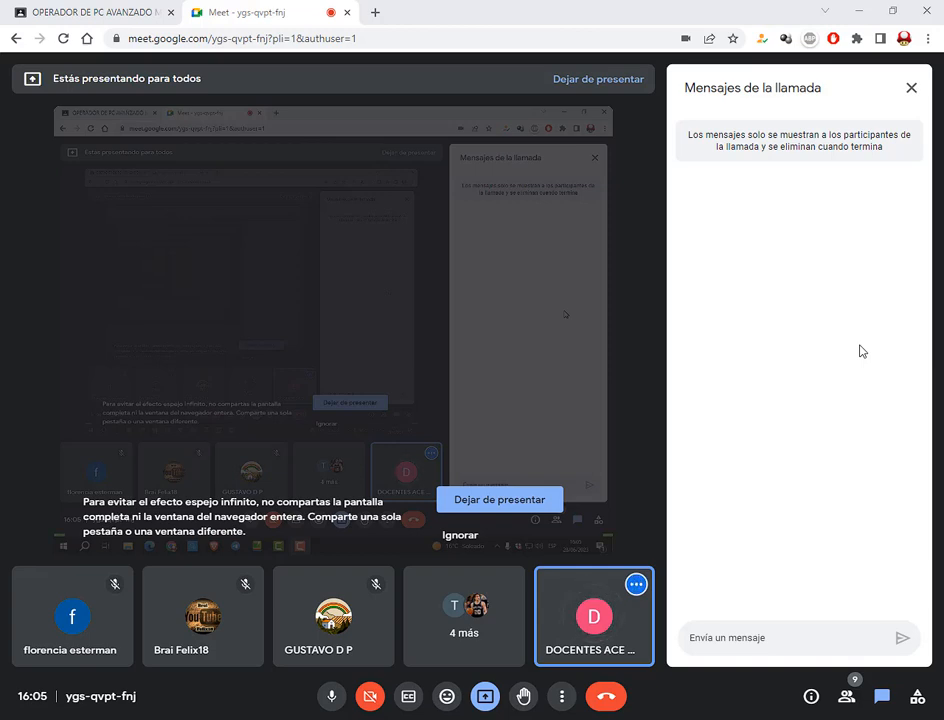
- Go to the classwork of the Classroom course and expand the Tarea assignment under Excel - Clase 3
{"action": "left_click", "coordinate": [125, 16]}
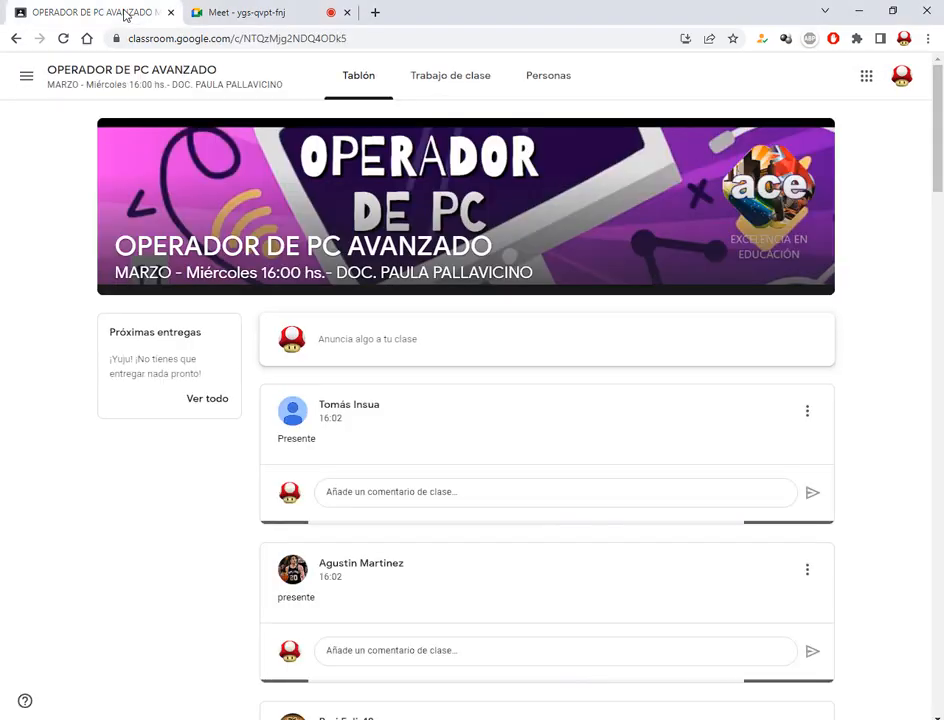
{"action": "left_click", "coordinate": [452, 86]}
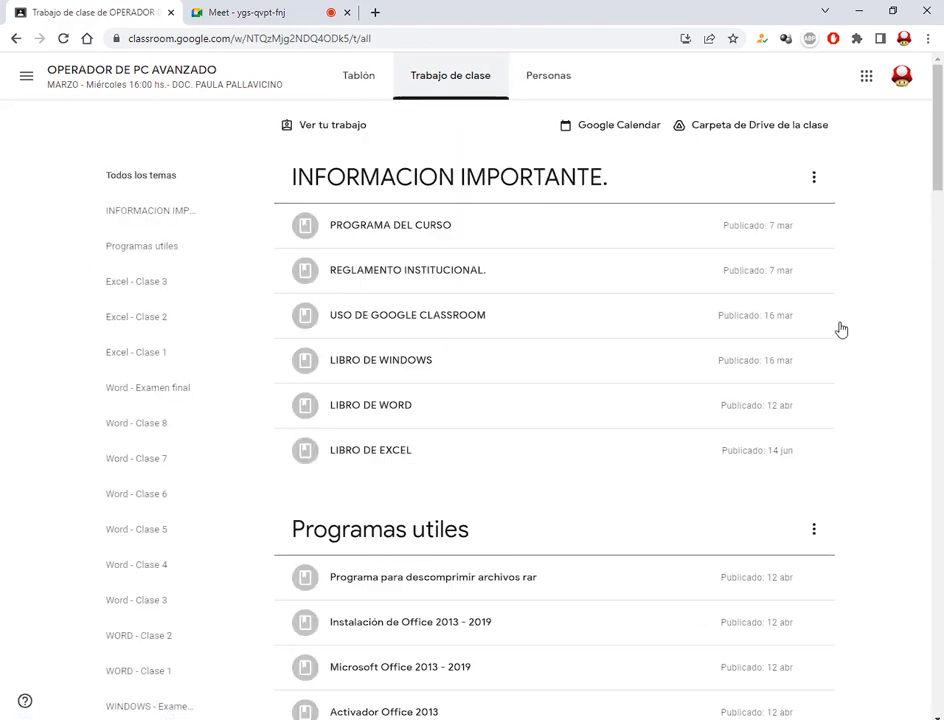
{"action": "scroll", "coordinate": [841, 330], "scroll_direction": "down", "scroll_amount": 5}
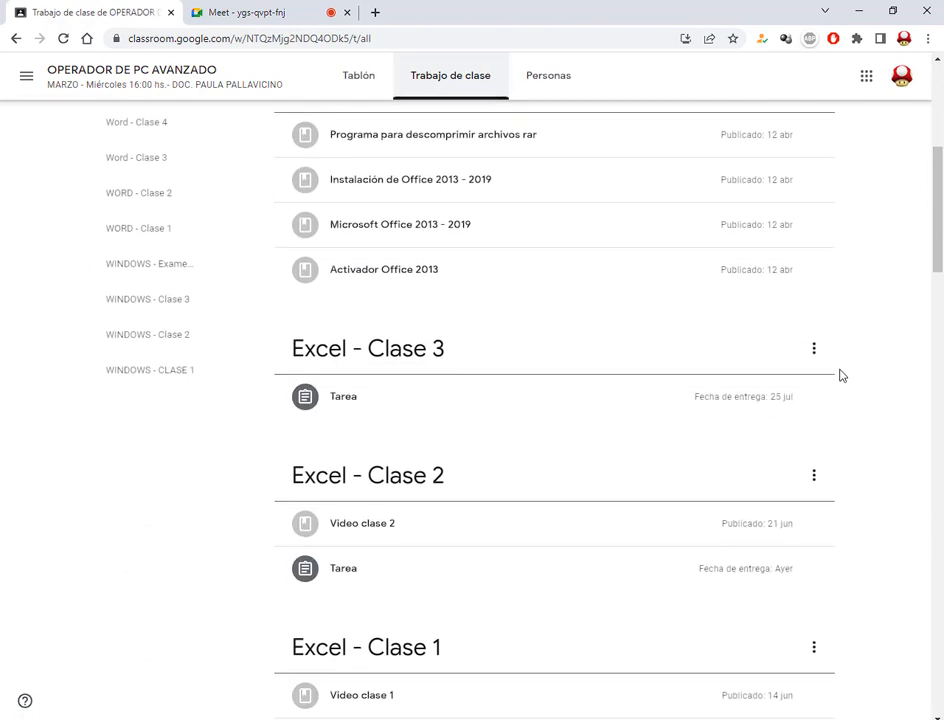
{"action": "left_click", "coordinate": [425, 392]}
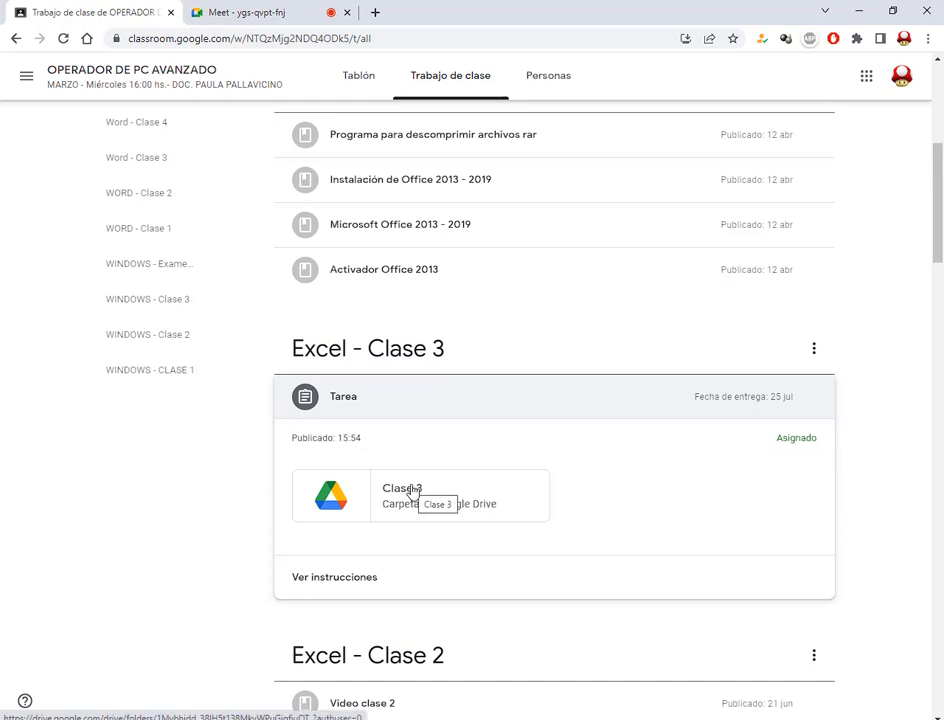
- Switch to the desktop and open the EXCEL folder
{"action": "left_click", "coordinate": [285, 719]}
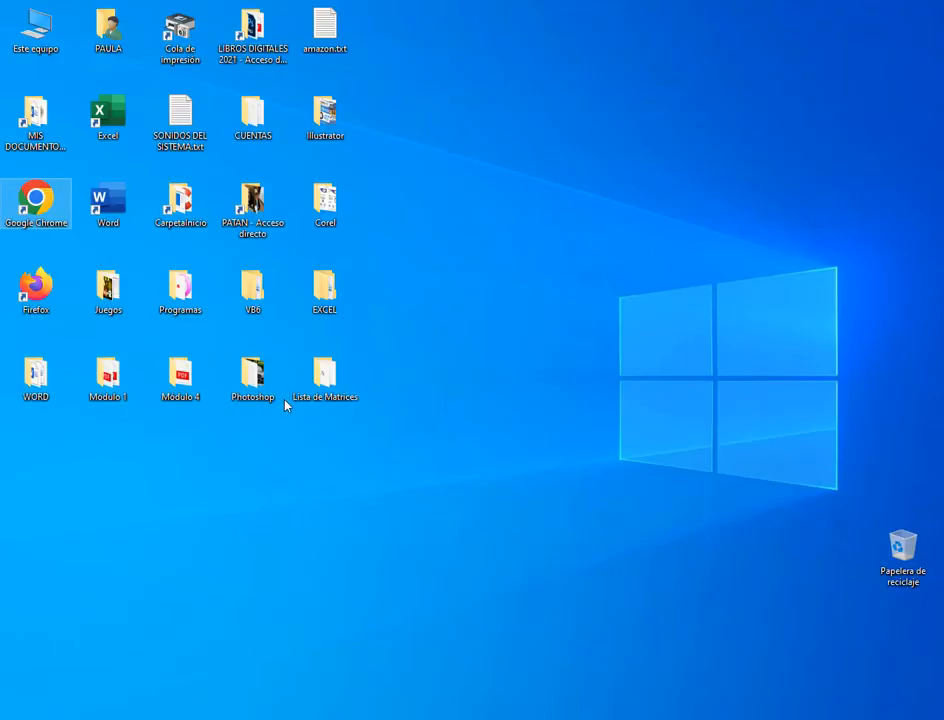
{"action": "double_click", "coordinate": [340, 282]}
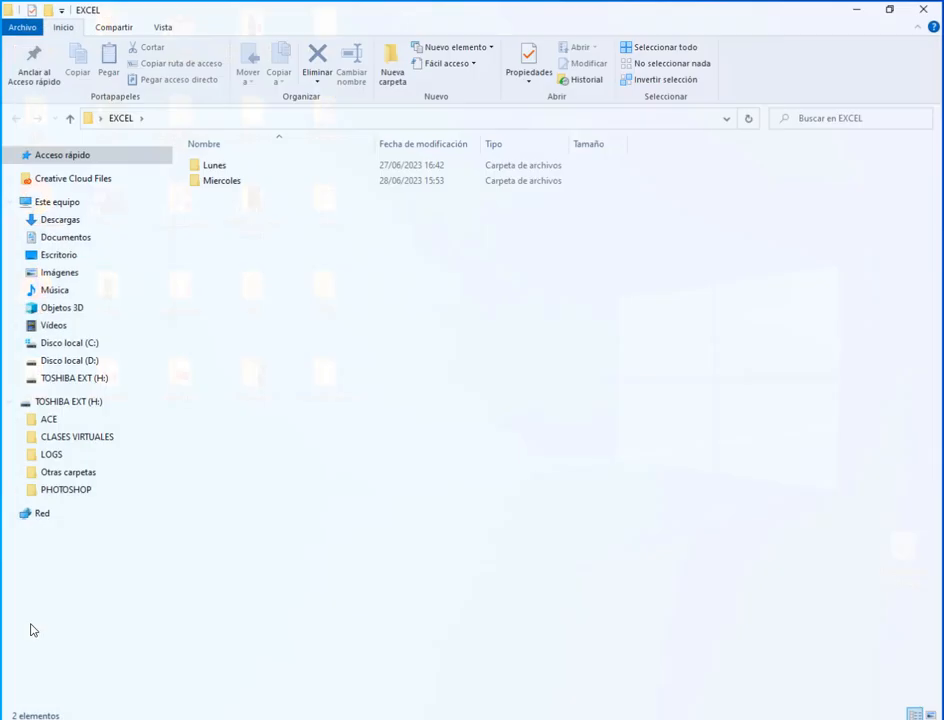
- Set the Windows accessibility scaling of apps and text on the main display to 125% and close Settings
{"action": "left_click", "coordinate": [20, 716]}
{"action": "left_click", "coordinate": [17, 672]}
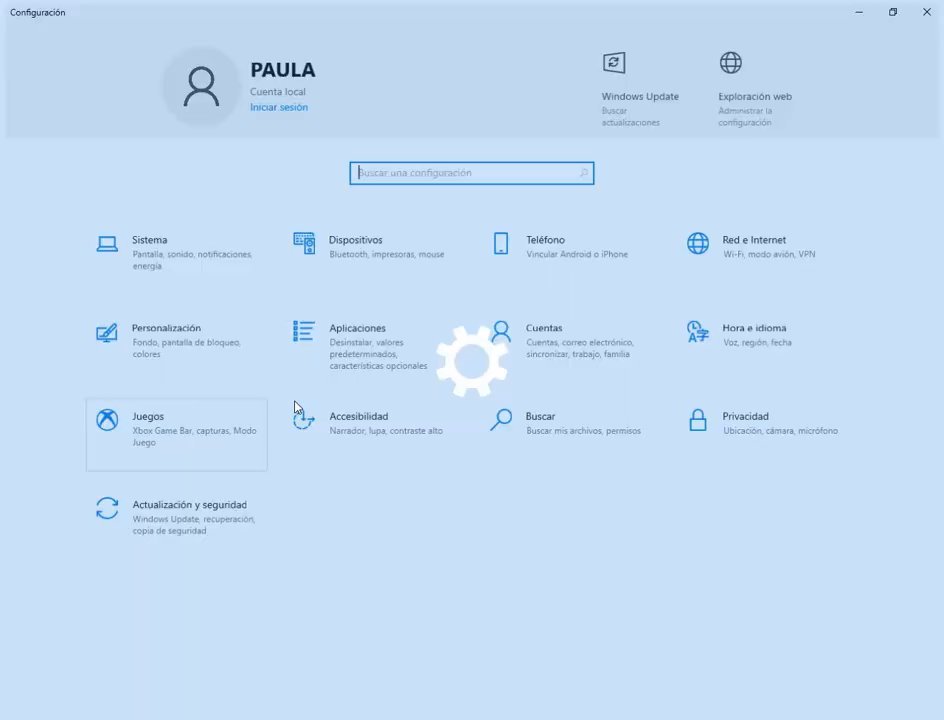
{"action": "left_click", "coordinate": [374, 430]}
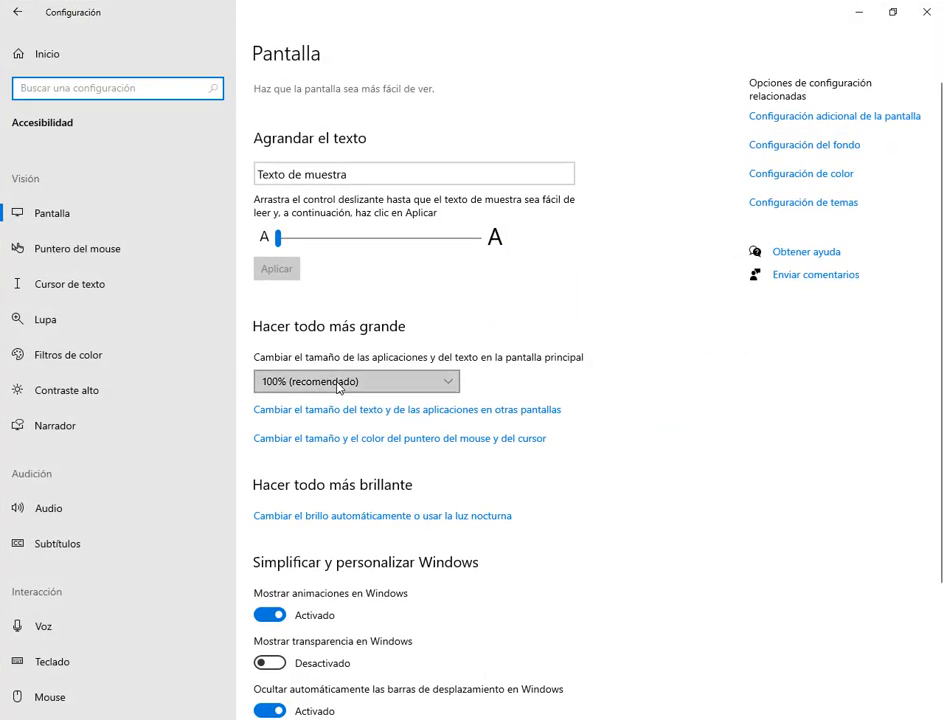
{"action": "left_click", "coordinate": [337, 385]}
{"action": "left_click", "coordinate": [332, 404]}
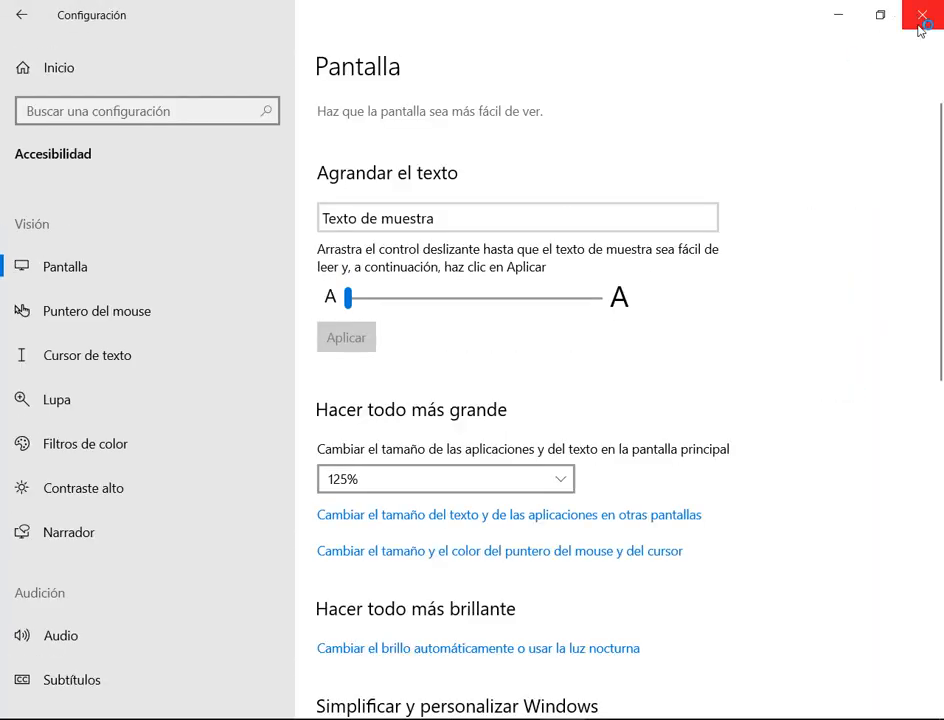
{"action": "left_click", "coordinate": [920, 20]}
- Open the workbook 8. Extra funciones.xlsx from the Miercoles folder and enlarge the sheet view to 110%
{"action": "double_click", "coordinate": [266, 228]}
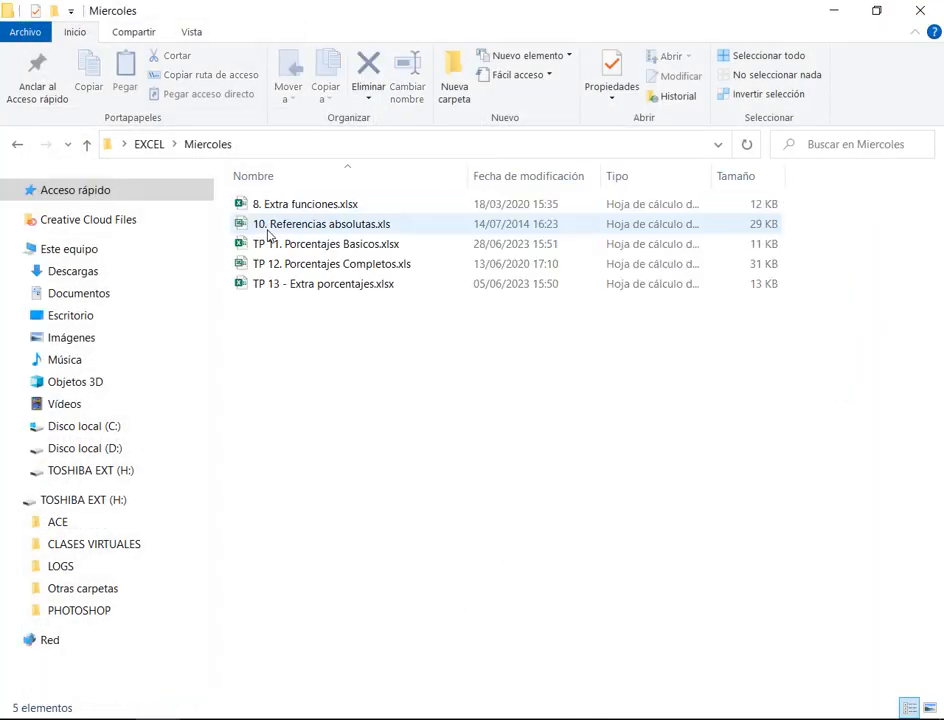
{"action": "double_click", "coordinate": [293, 203]}
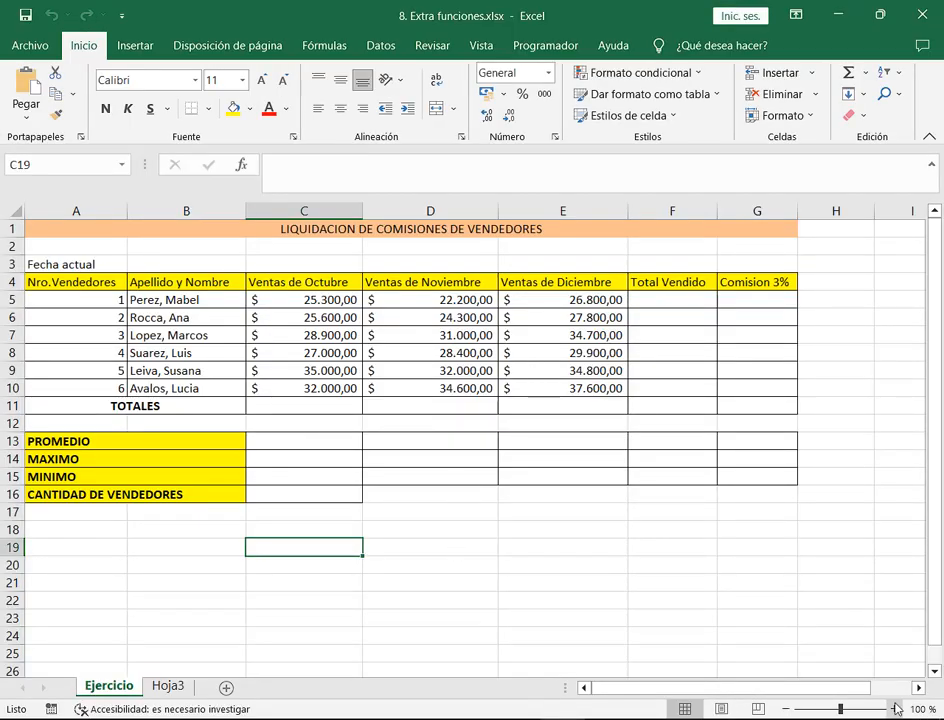
{"action": "scroll", "coordinate": [660, 524], "scroll_direction": "up", "scroll_amount": 1, "text": "ctrl"}
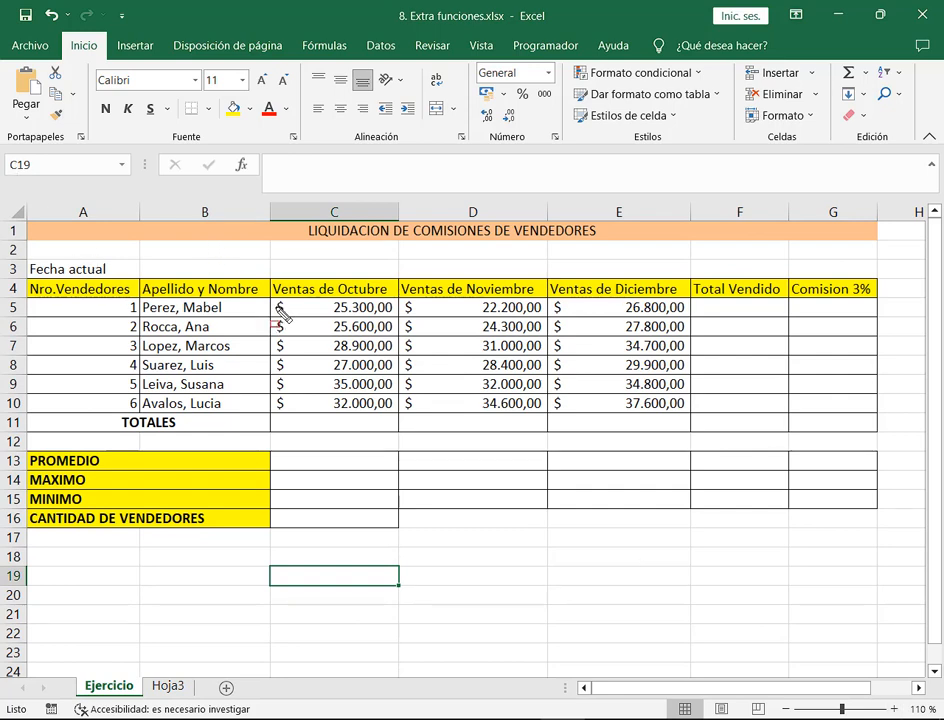
{"action": "left_click_drag", "start_coordinate": [22, 250], "coordinate": [141, 287]}
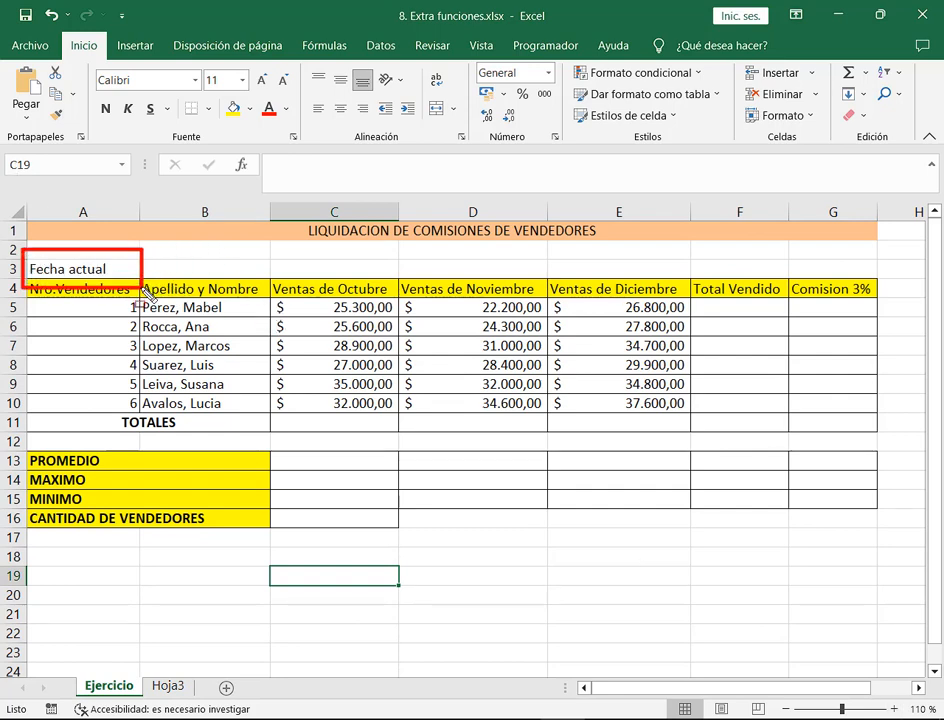
{"action": "left_click_drag", "start_coordinate": [153, 198], "coordinate": [115, 244]}
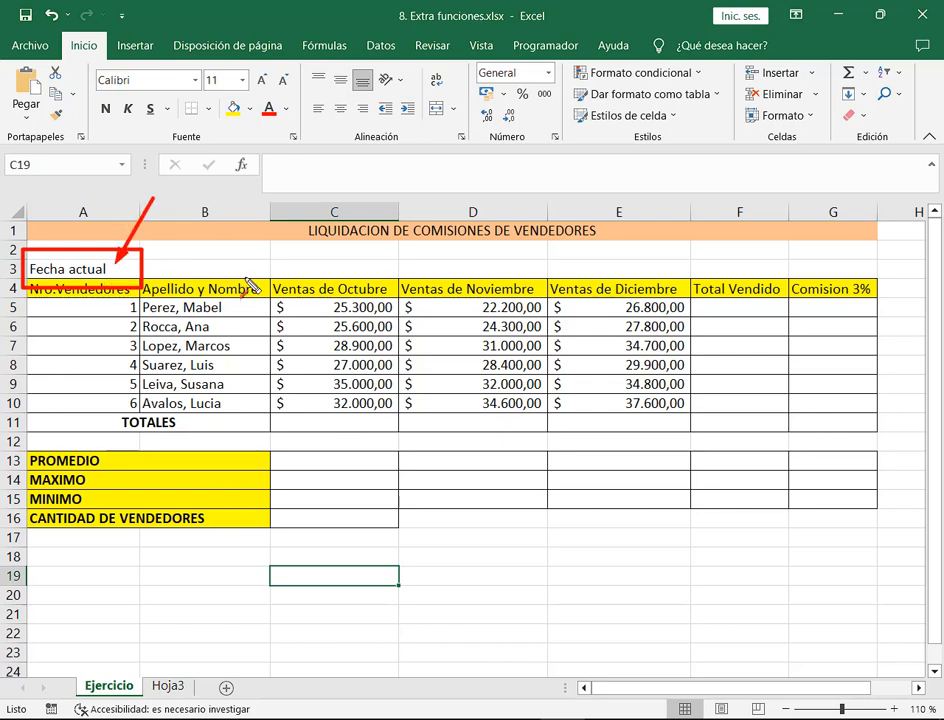
{"action": "key", "text": "Escape"}
- Increase the font size of cell B3, beside the Fecha actual label, to 16
{"action": "left_click", "coordinate": [204, 263]}
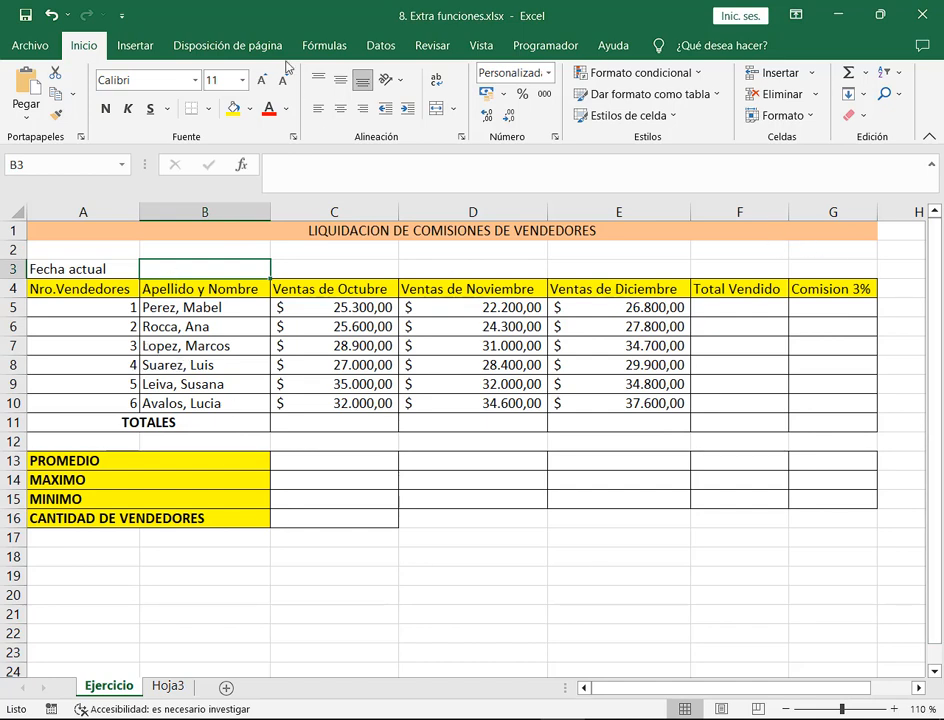
{"action": "left_click", "coordinate": [261, 80]}
{"action": "left_click", "coordinate": [261, 80]}
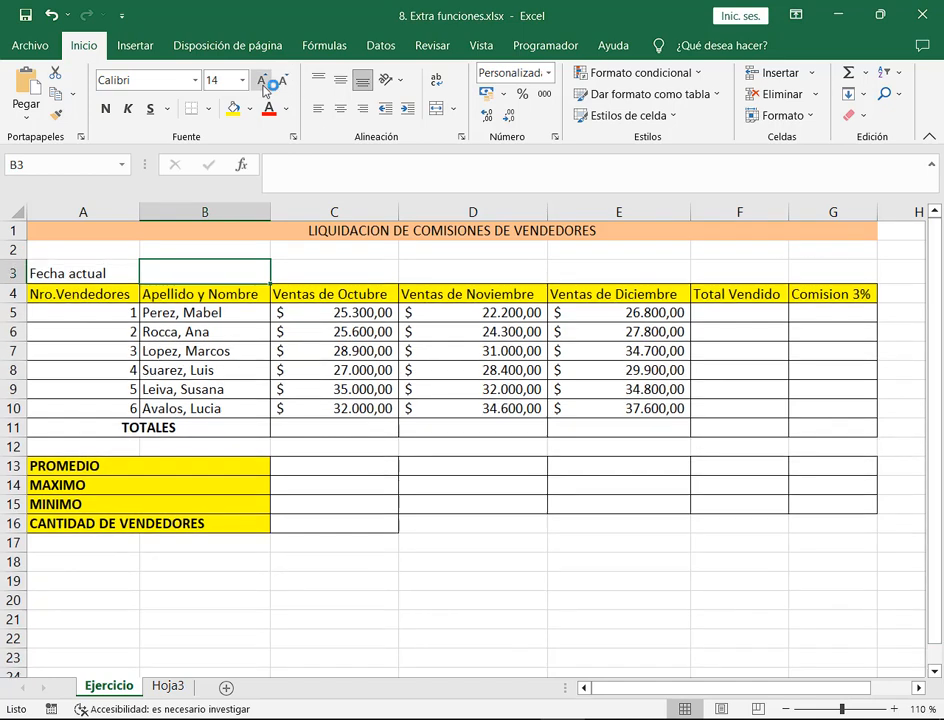
{"action": "left_click", "coordinate": [261, 80]}
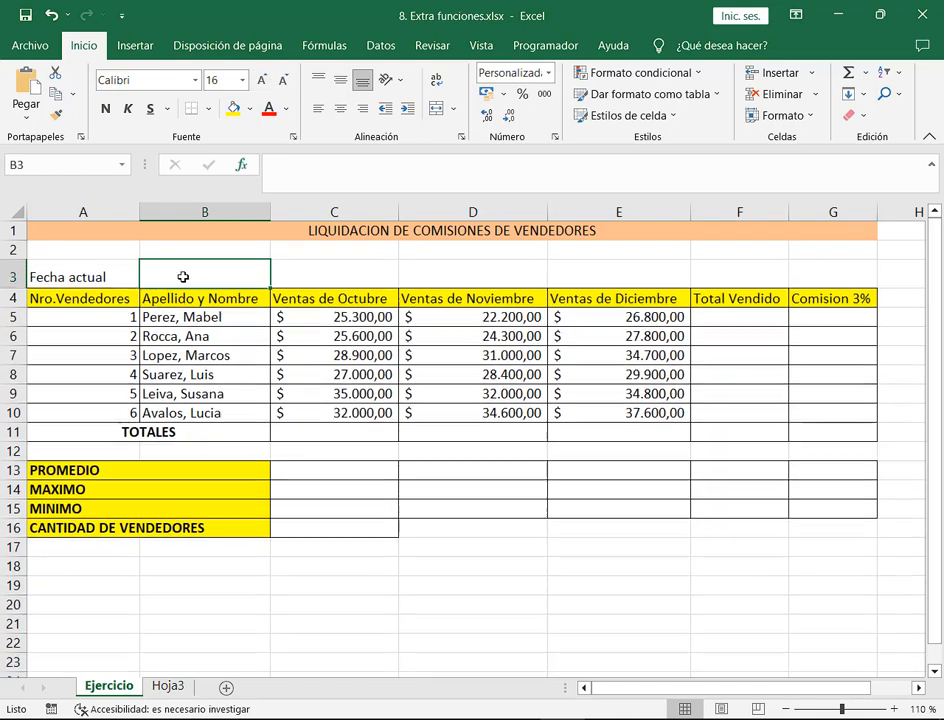
{"action": "left_click", "coordinate": [896, 709]}
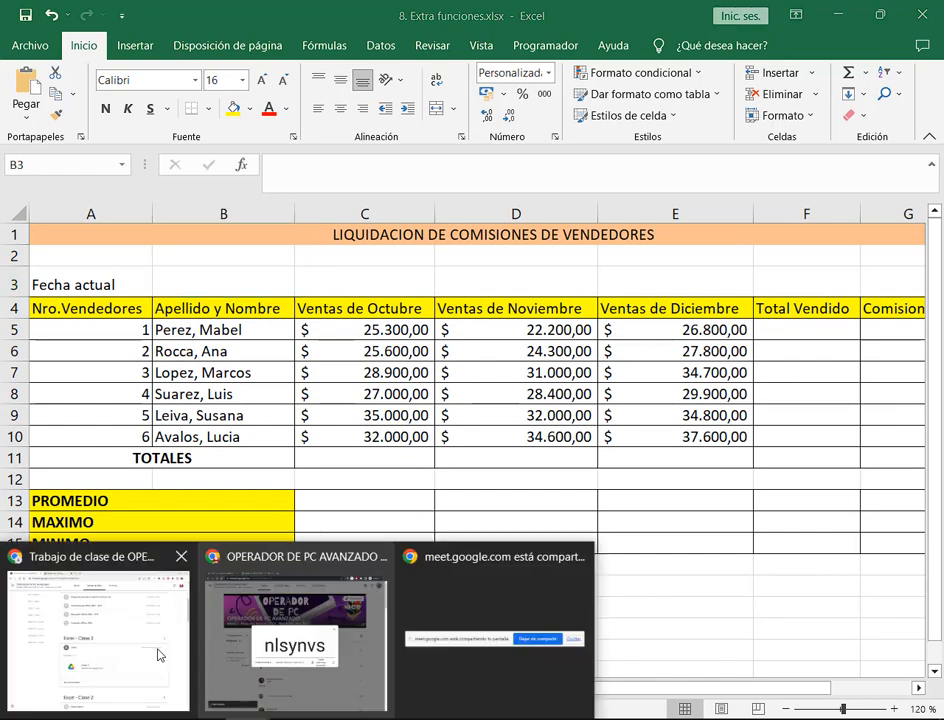
{"action": "left_click", "coordinate": [157, 649]}
{"action": "left_click", "coordinate": [369, 10]}
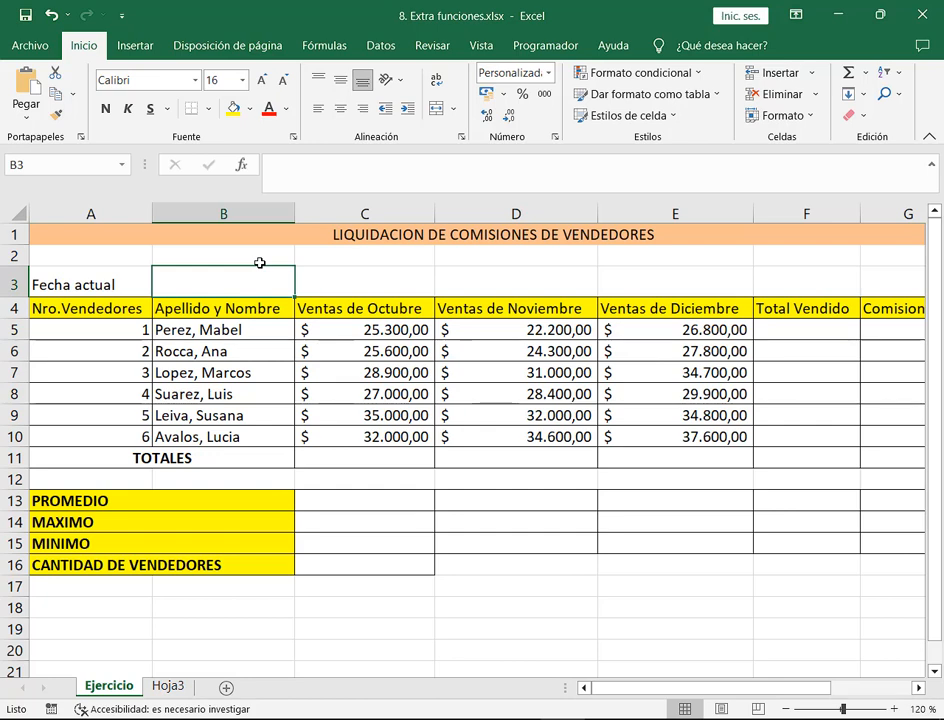
- Enter the date 28/06/2023 in cell B3 and reselect the cell
{"action": "type", "text": "28/"}
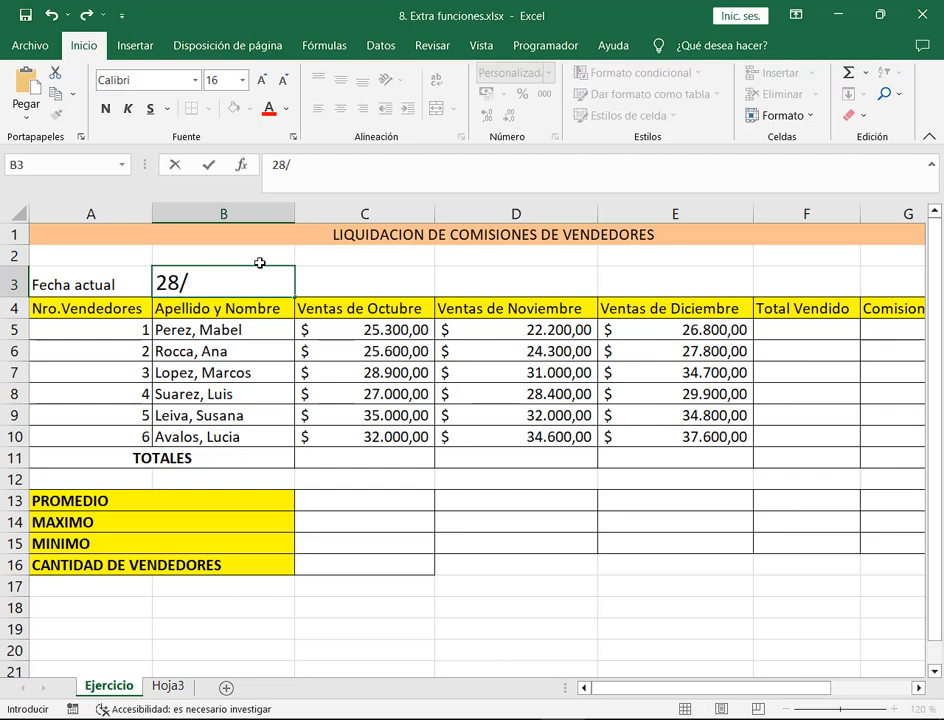
{"action": "type", "text": "06/2023"}
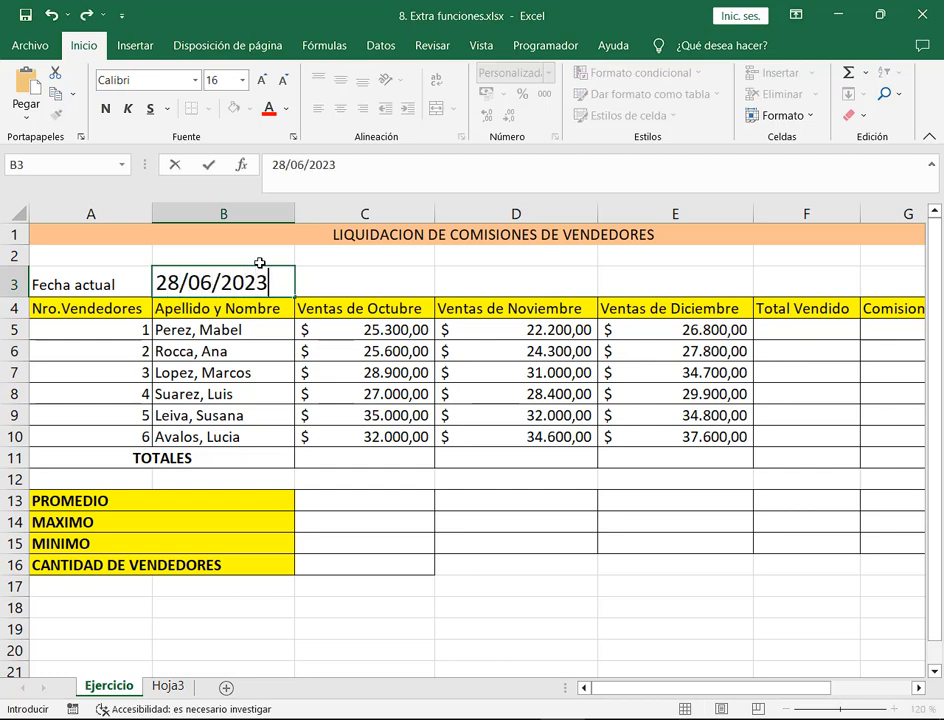
{"action": "key", "text": "Return"}
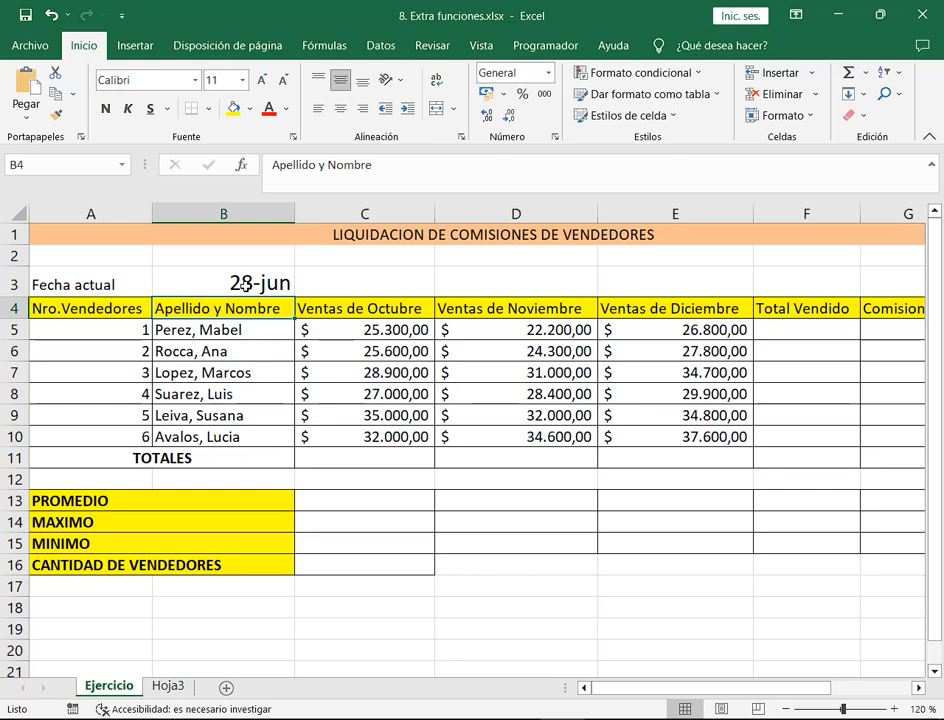
{"action": "left_click", "coordinate": [245, 285]}
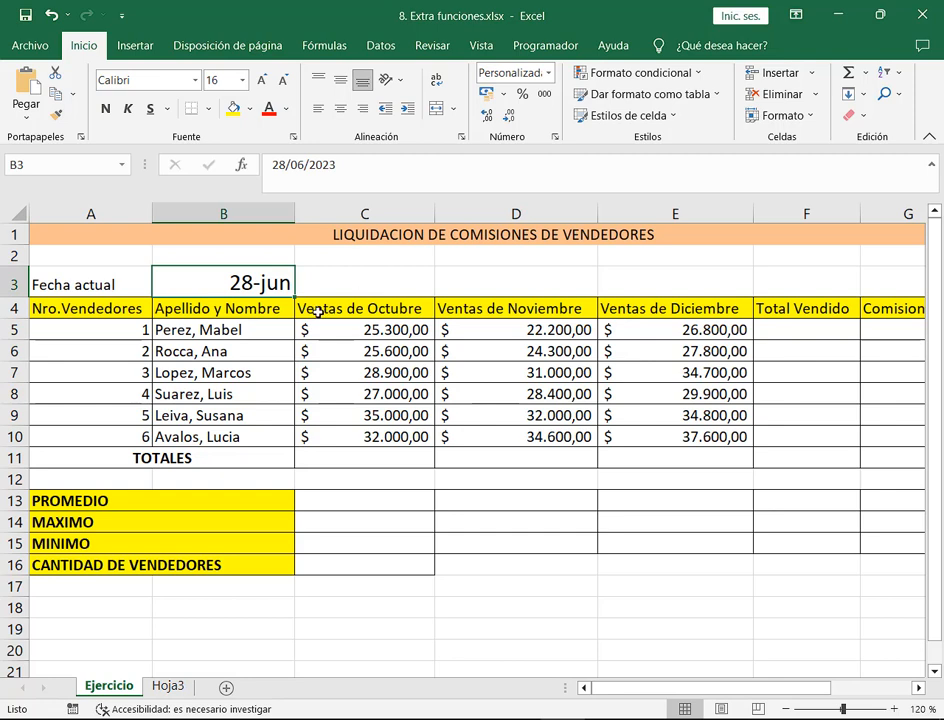
{"action": "left_click_drag", "start_coordinate": [218, 264], "coordinate": [293, 300]}
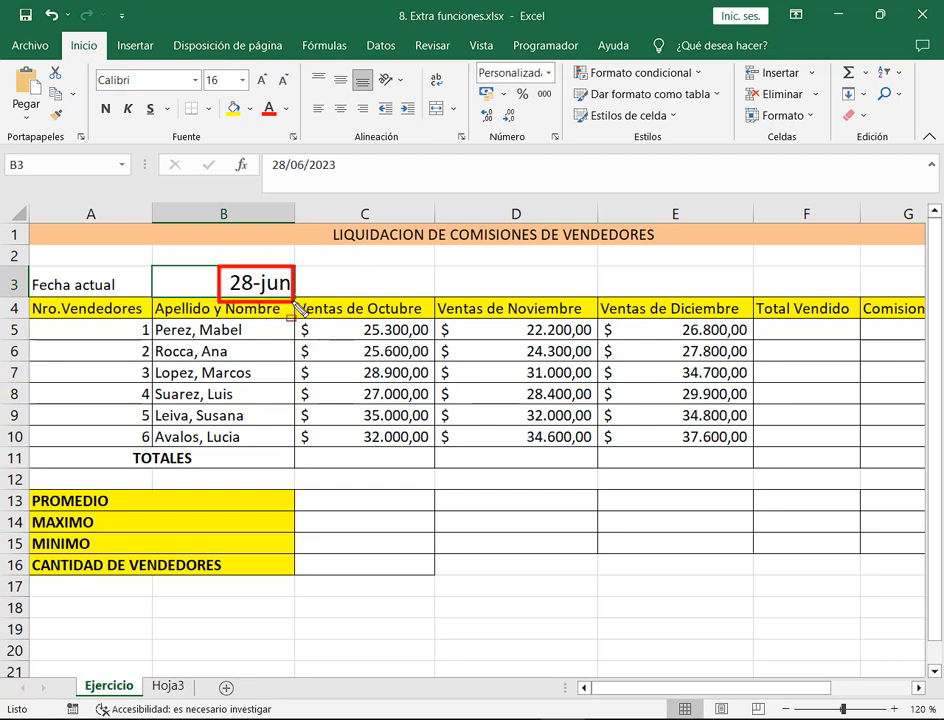
{"action": "left_click_drag", "start_coordinate": [359, 230], "coordinate": [301, 268]}
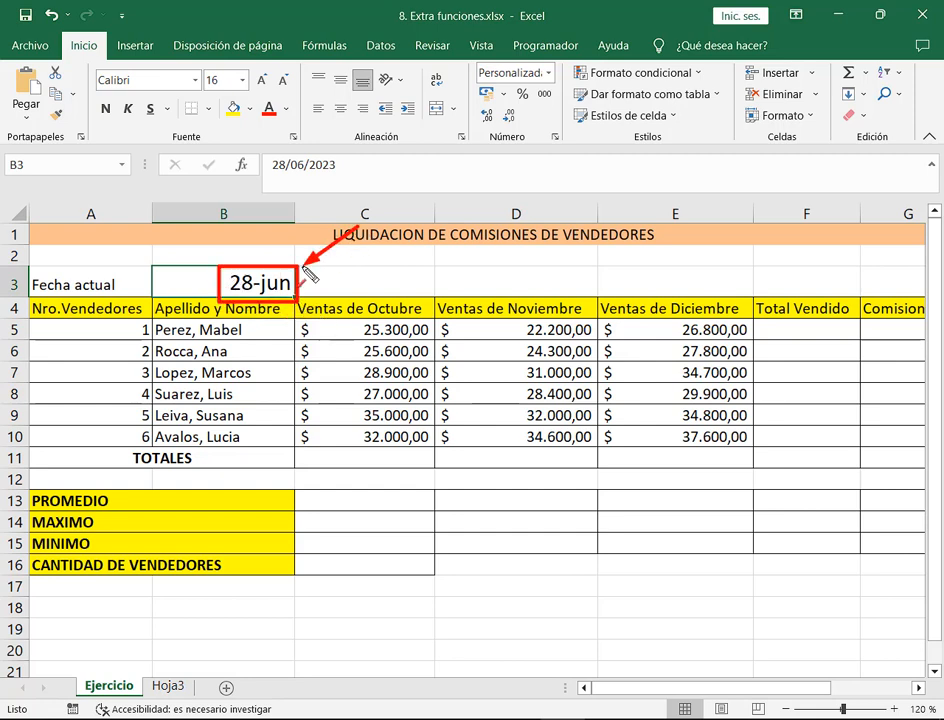
{"action": "key", "text": "Escape"}
- Enter the date 28/6/2023 in cell C3, beside the existing date, and reselect the cell
{"action": "left_click", "coordinate": [371, 283]}
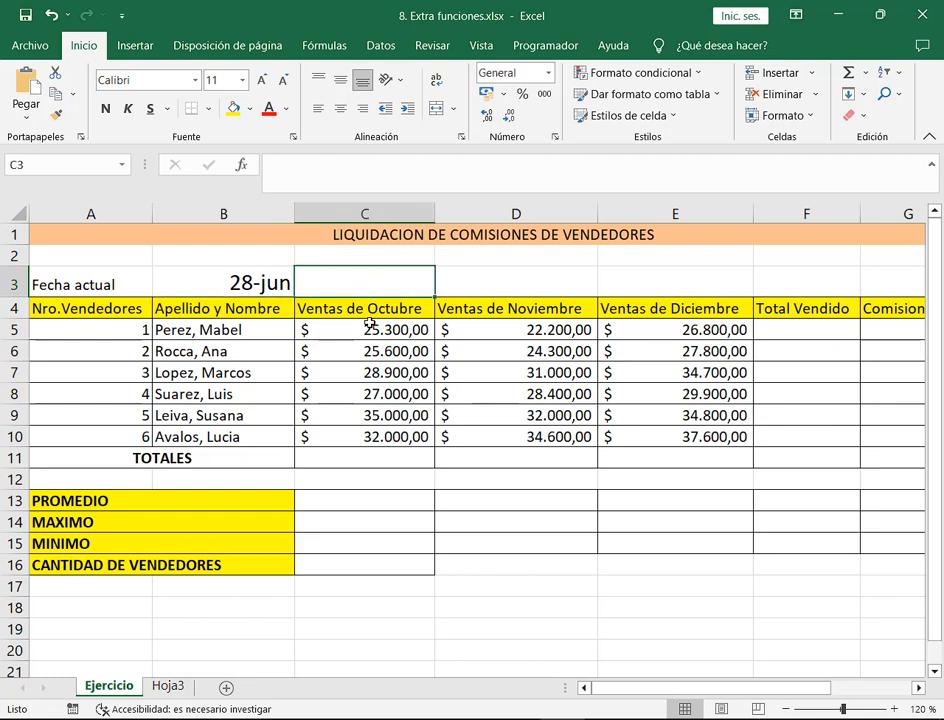
{"action": "type", "text": "28"}
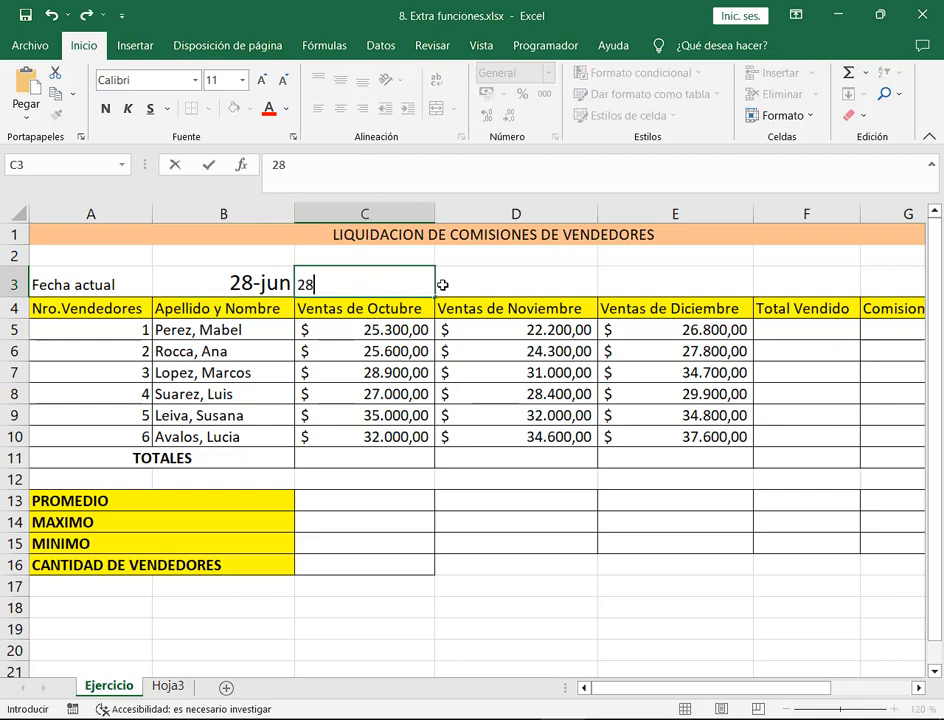
{"action": "type", "text": "/06/2023"}
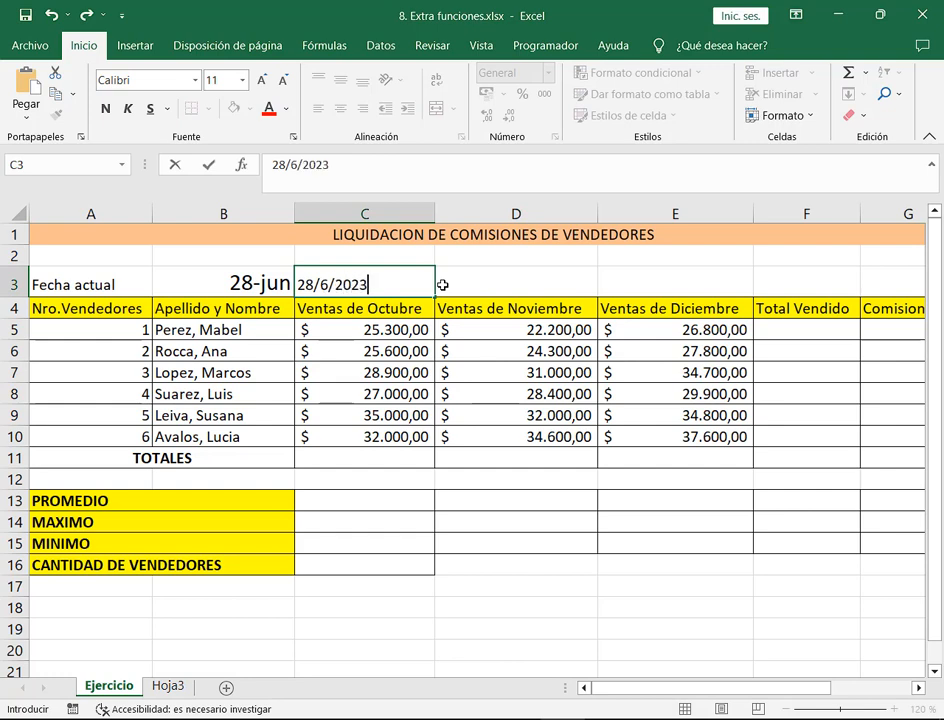
{"action": "key", "text": "Return"}
{"action": "left_click", "coordinate": [389, 268]}
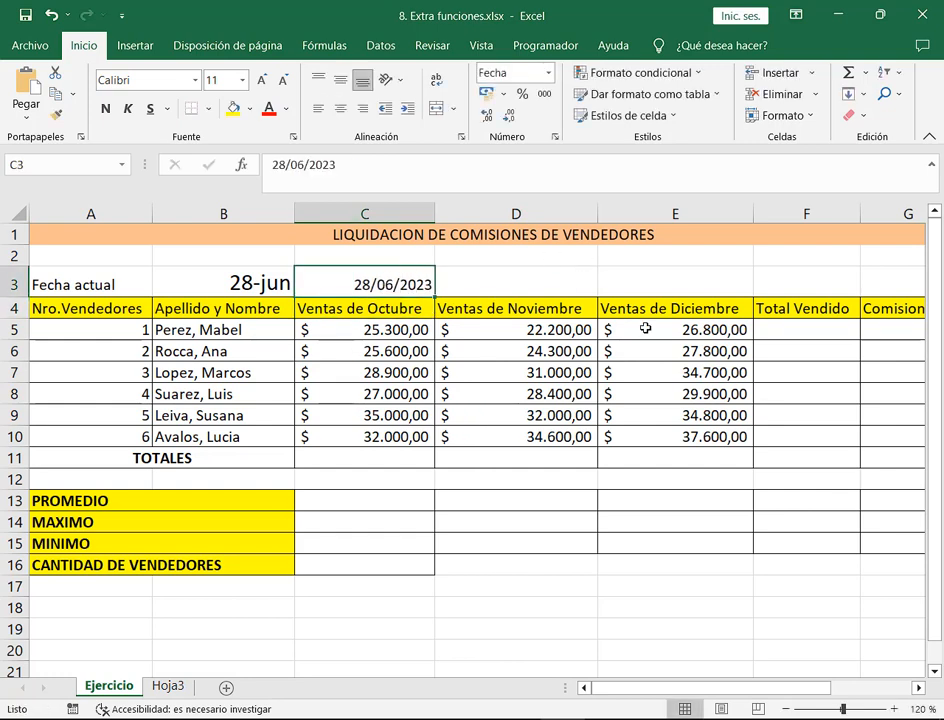
- Apply the short date format (Fecha corta) to cell B3, and change it to the long date format (Fecha larga)
{"action": "left_click", "coordinate": [240, 277]}
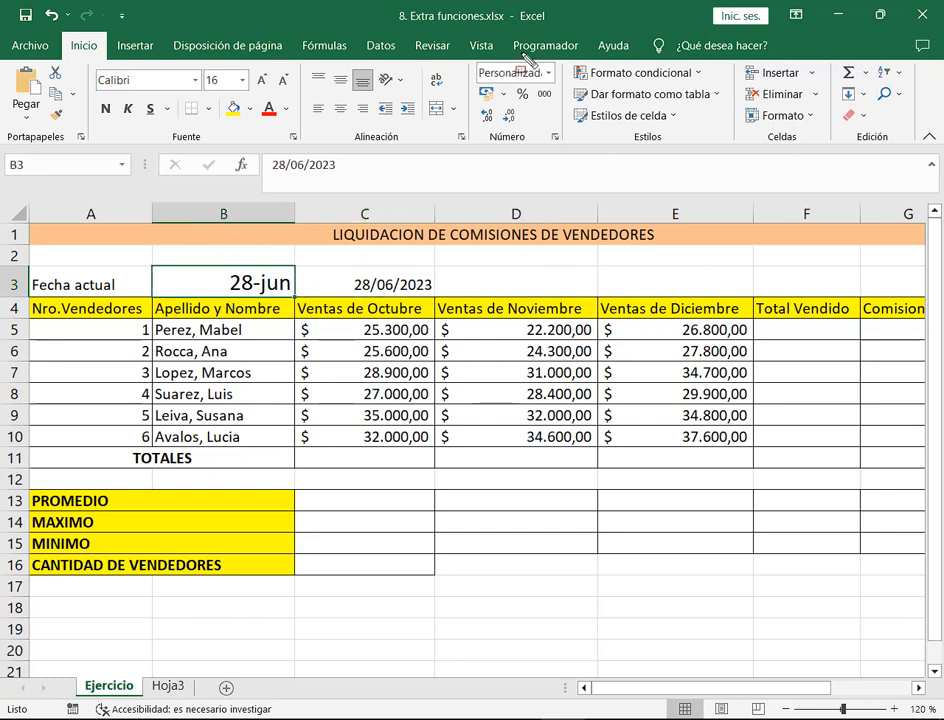
{"action": "left_click_drag", "start_coordinate": [470, 57], "coordinate": [562, 91]}
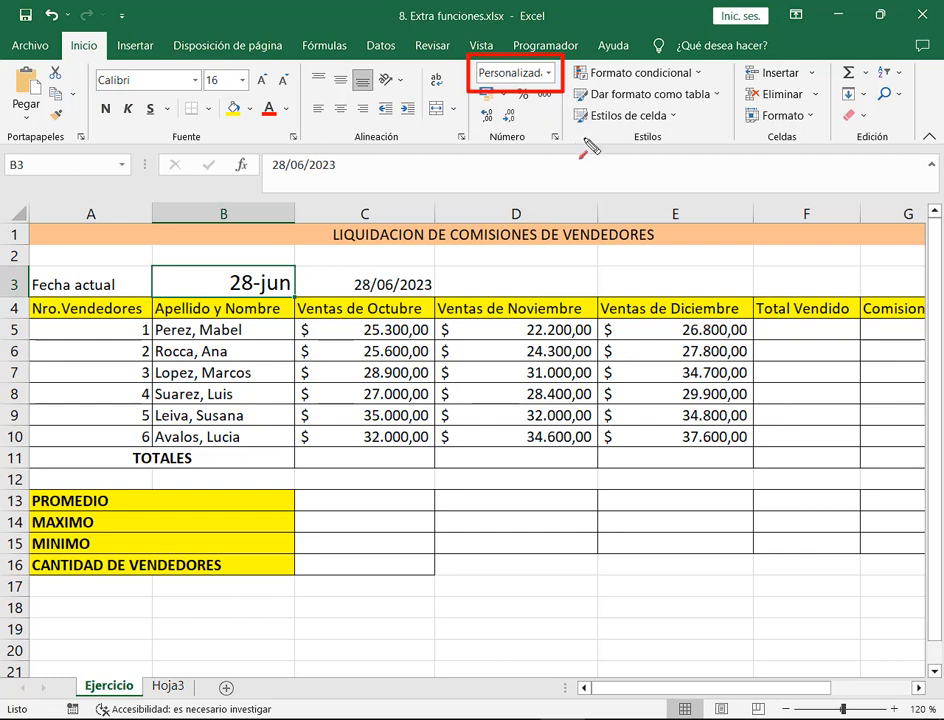
{"action": "mouse_move", "coordinate": [583, 137]}
{"action": "left_mouse_down"}
{"action": "mouse_move", "coordinate": [562, 82]}
{"action": "mouse_move", "coordinate": [554, 96]}
{"action": "left_mouse_up"}
{"action": "key", "text": "Escape"}
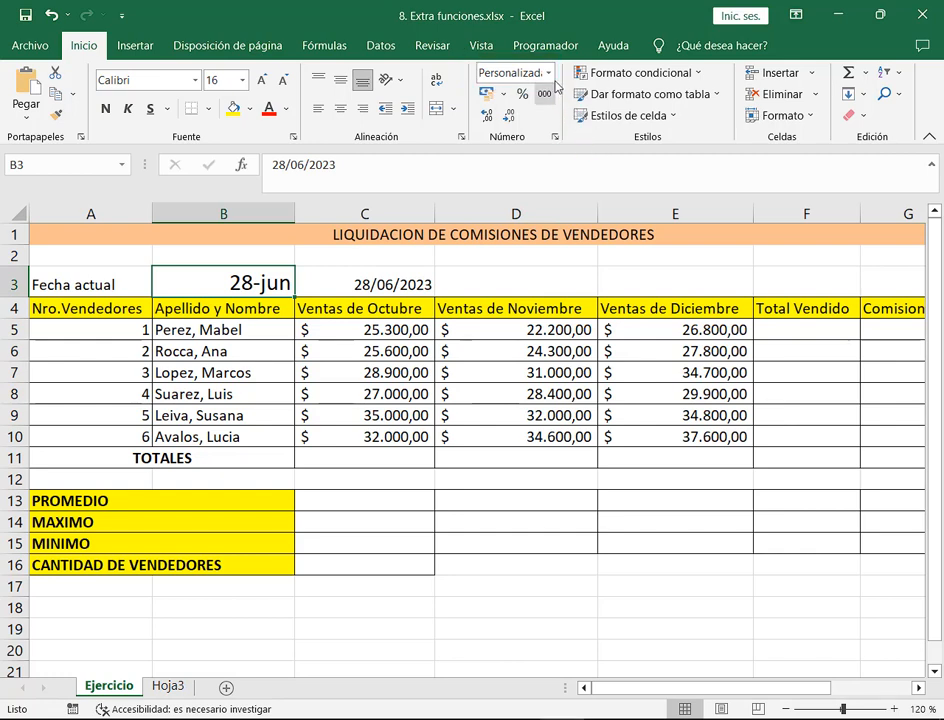
{"action": "left_click", "coordinate": [551, 75]}
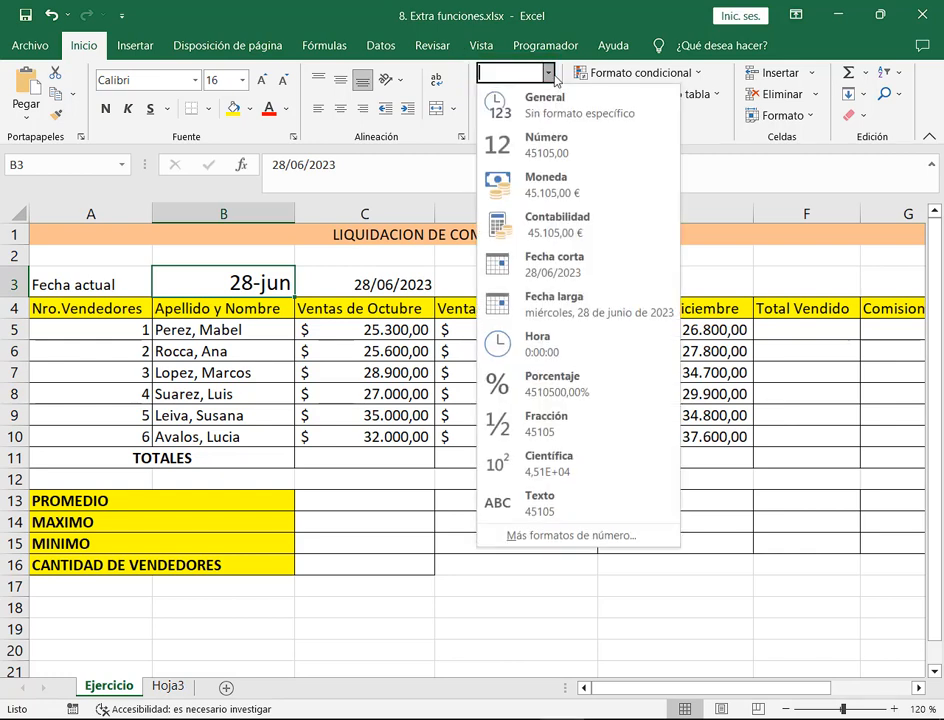
{"action": "left_click", "coordinate": [540, 270]}
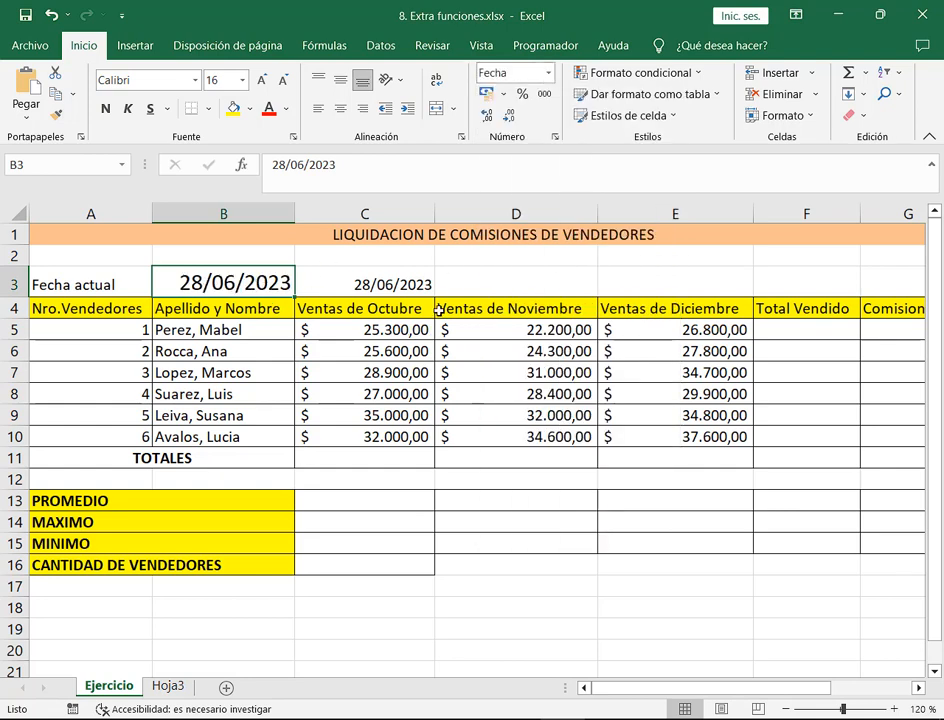
{"action": "left_click", "coordinate": [548, 73]}
{"action": "left_click", "coordinate": [594, 309]}
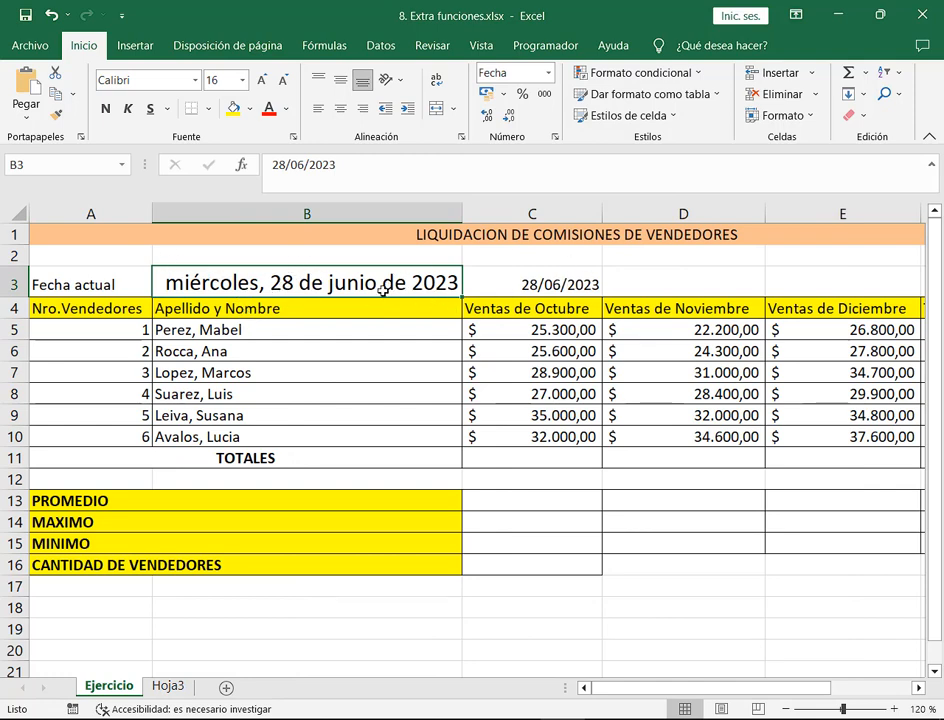
- Undo the long date format on cell B3 and apply the short date format (Fecha corta)
{"action": "key", "text": "ctrl+z"}
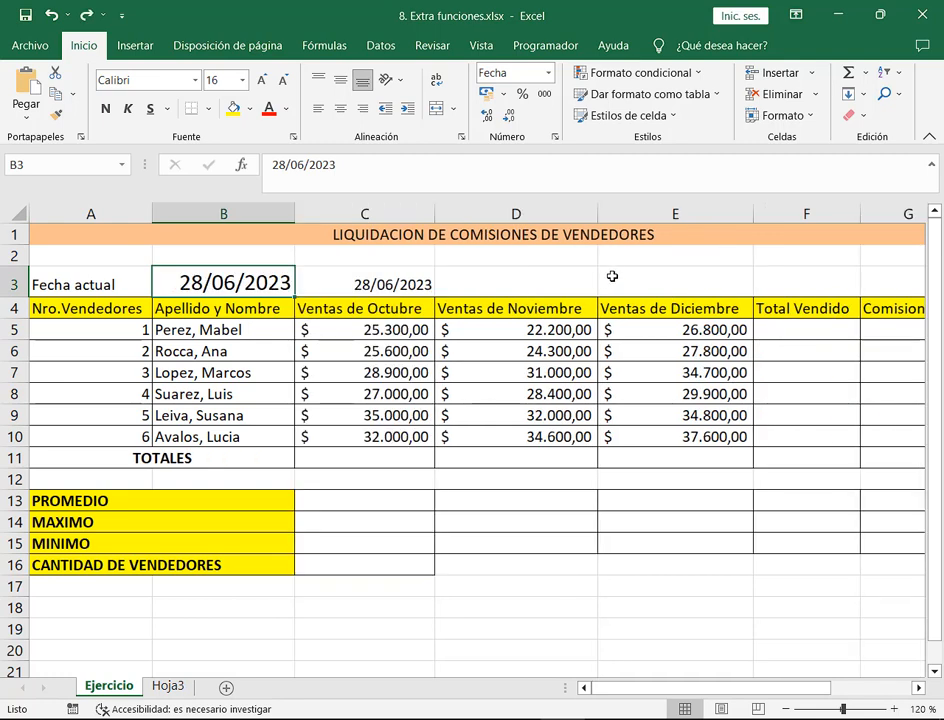
{"action": "left_click", "coordinate": [548, 73]}
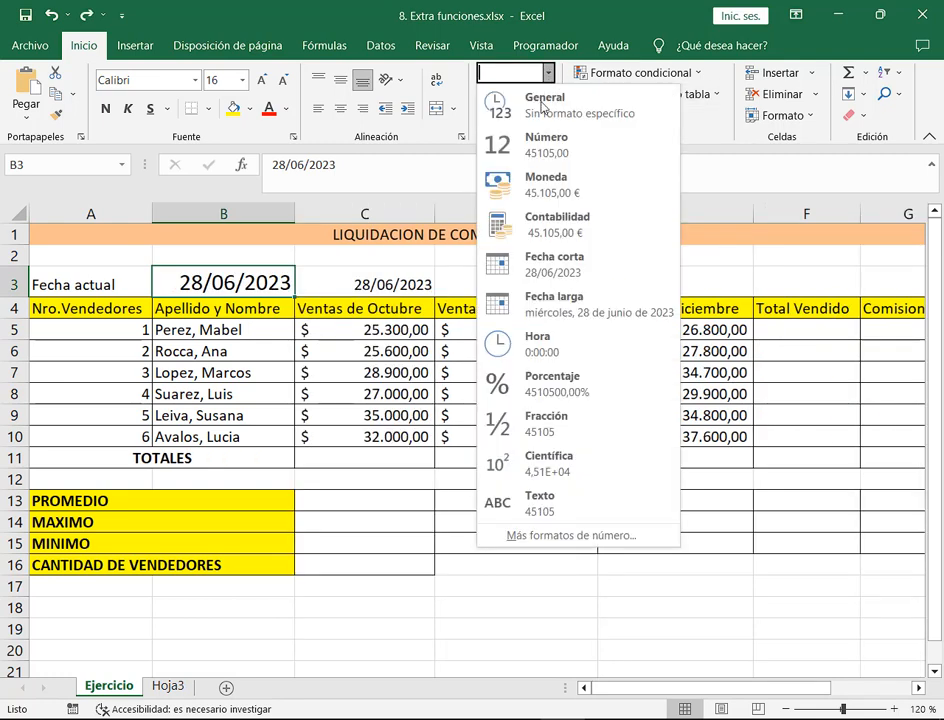
{"action": "left_click", "coordinate": [532, 279]}
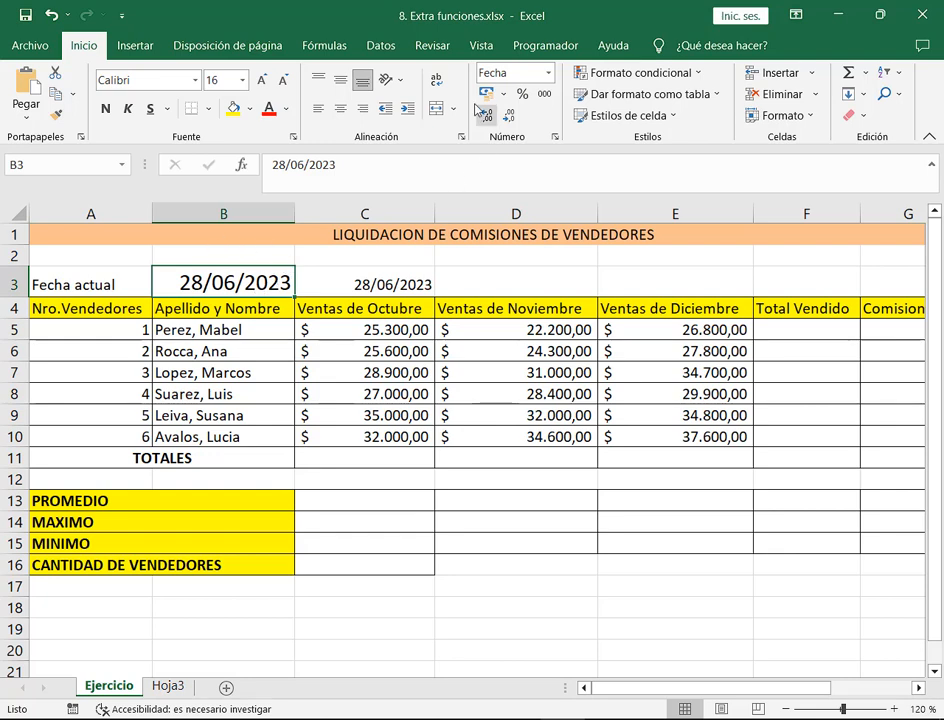
{"action": "left_click_drag", "start_coordinate": [463, 57], "coordinate": [568, 157]}
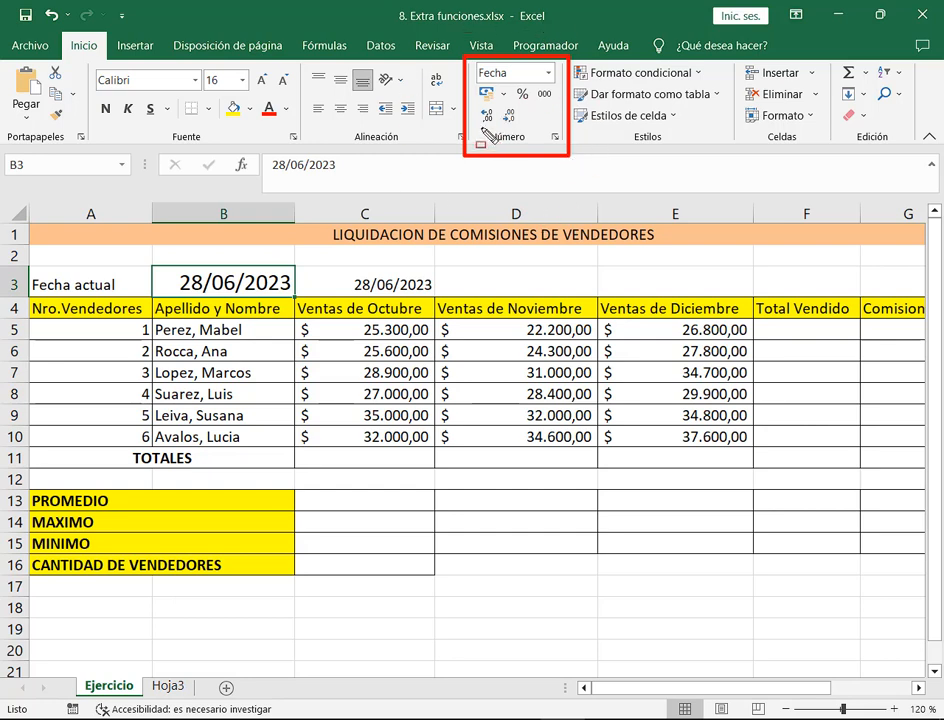
{"action": "left_click_drag", "start_coordinate": [481, 127], "coordinate": [565, 146]}
{"action": "left_click_drag", "start_coordinate": [551, 200], "coordinate": [553, 158]}
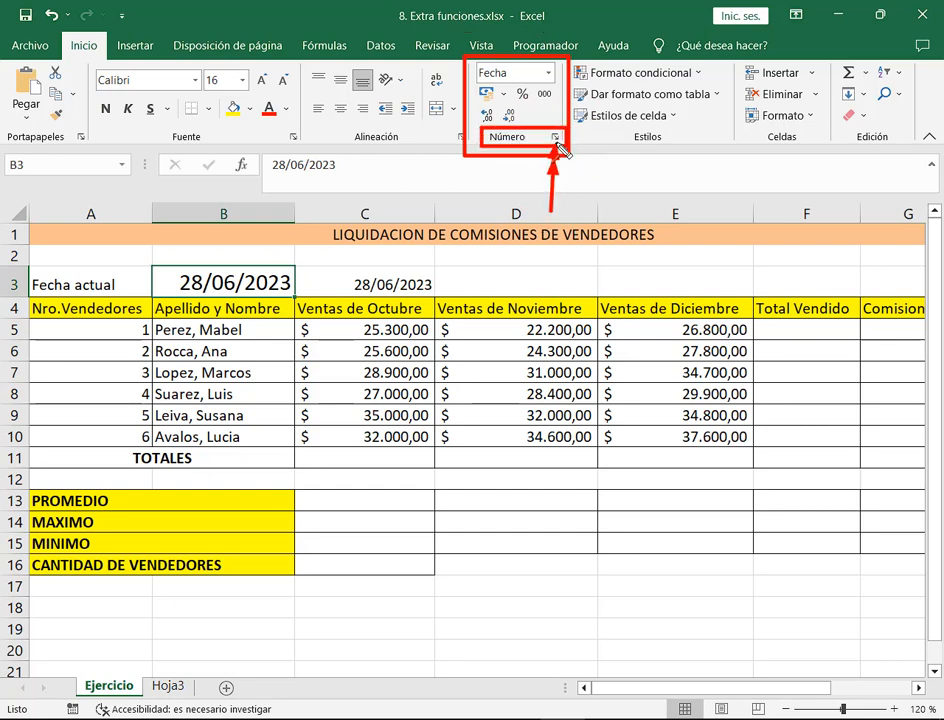
{"action": "key", "text": "Escape"}
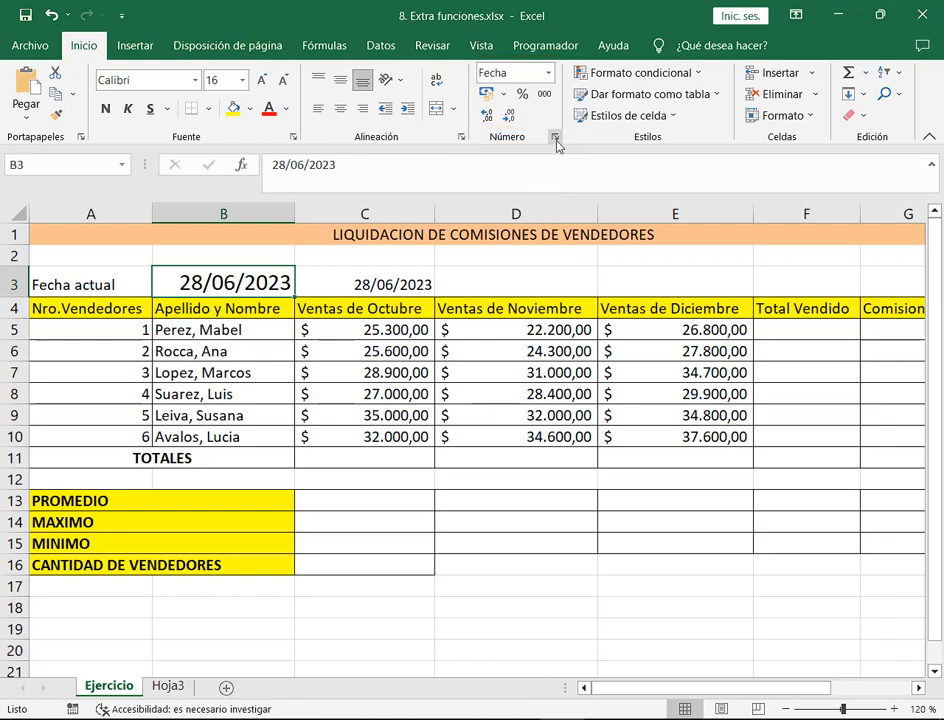
- Open the number format settings (Formato de celdas) for cell B3 and move the dialog so the cell stays visible
{"action": "left_click", "coordinate": [555, 138]}
{"action": "left_click_drag", "start_coordinate": [497, 220], "coordinate": [608, 74]}
{"action": "key", "text": "ctrl+2"}
{"action": "left_click_drag", "start_coordinate": [351, 55], "coordinate": [477, 82]}
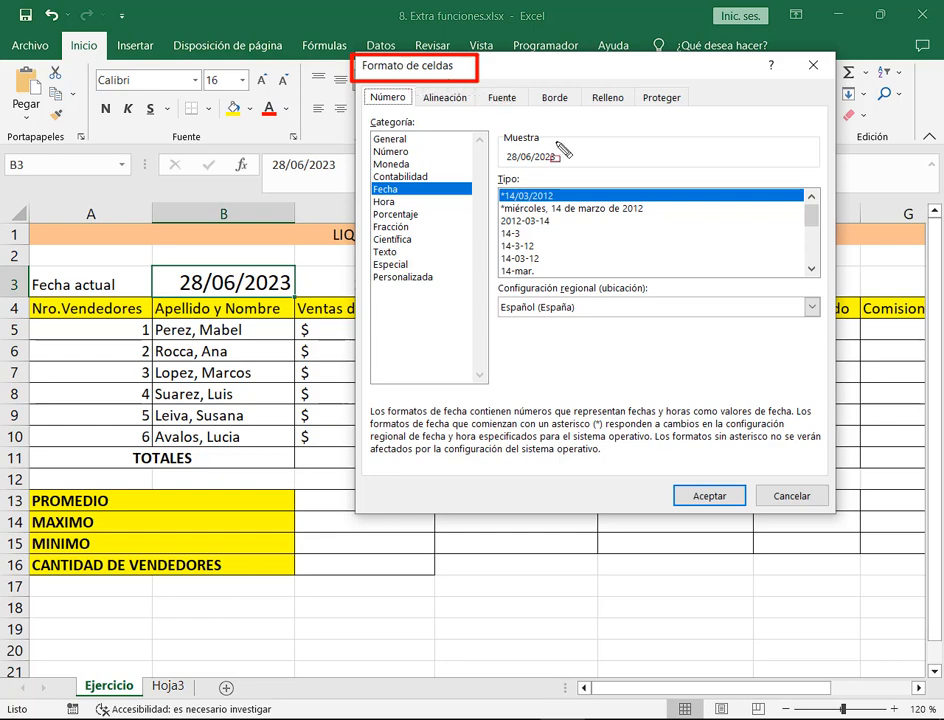
{"action": "key", "text": "Escape"}
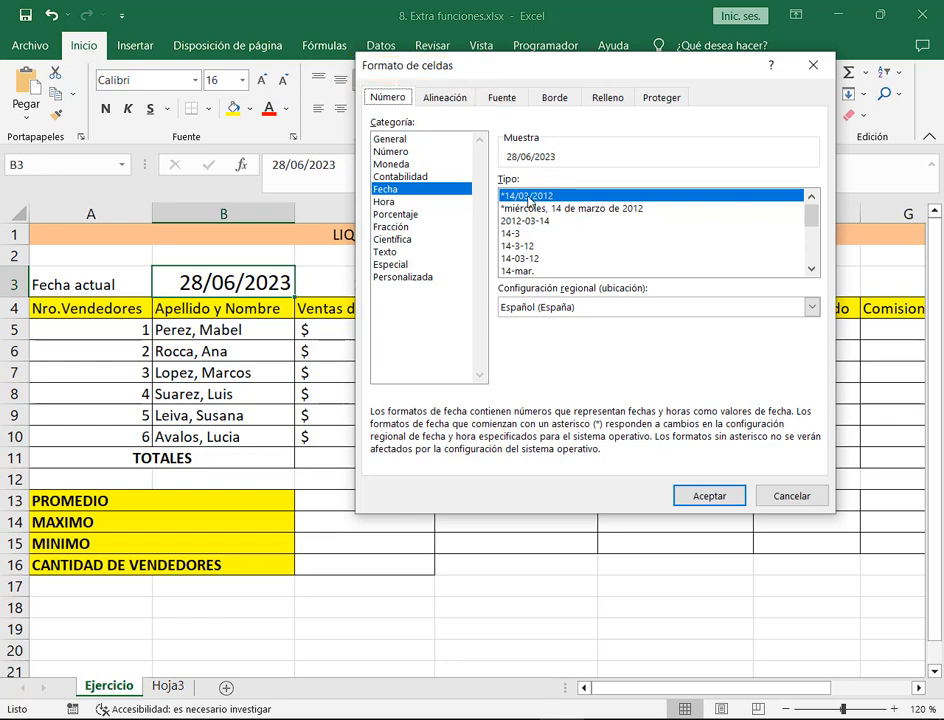
{"action": "key", "text": "ctrl+2"}
{"action": "mouse_move", "coordinate": [368, 116]}
{"action": "left_mouse_down"}
{"action": "mouse_move", "coordinate": [447, 300]}
{"action": "mouse_move", "coordinate": [468, 302]}
{"action": "left_mouse_up"}
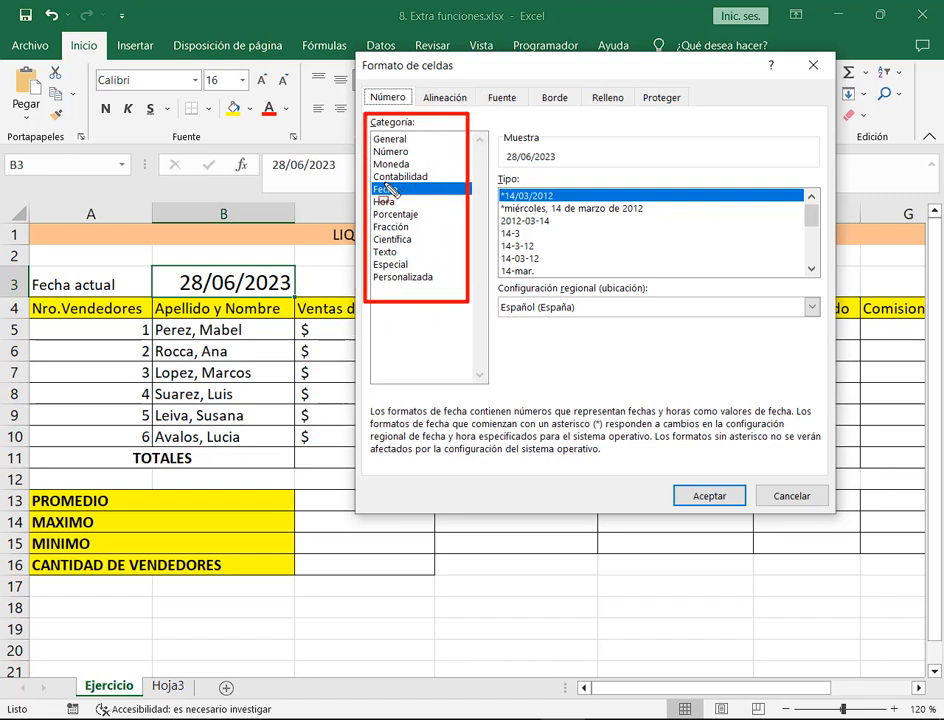
{"action": "left_click_drag", "start_coordinate": [368, 180], "coordinate": [405, 196]}
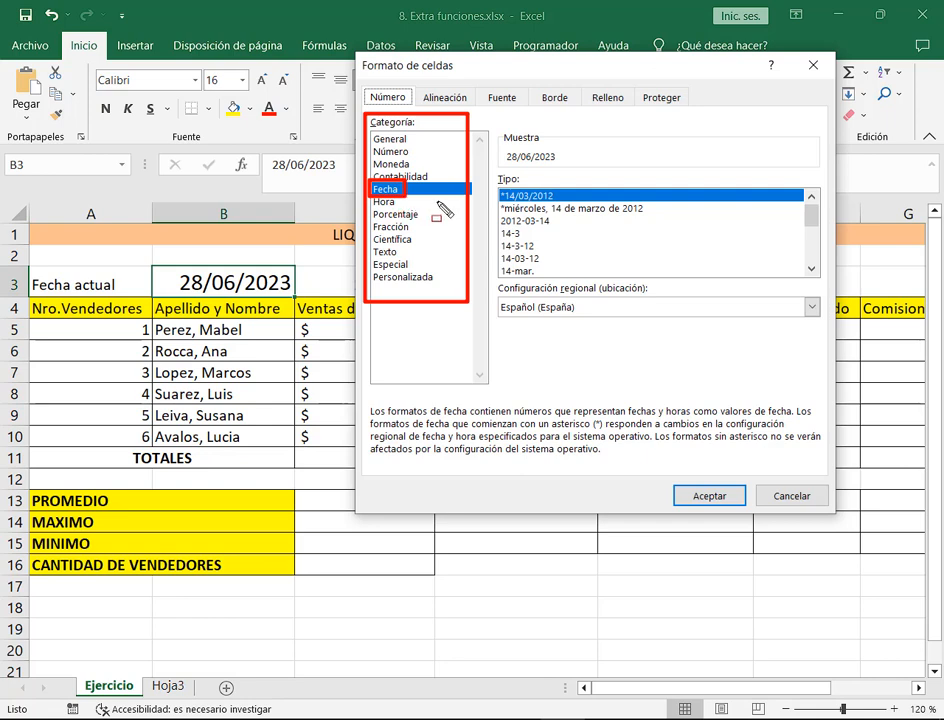
- Preview the date types *miércoles, 14 de marzo de 2012, 14-3, 14-3-12, 14-03-12 and 14-mar. for cell B3
{"action": "left_click", "coordinate": [550, 209]}
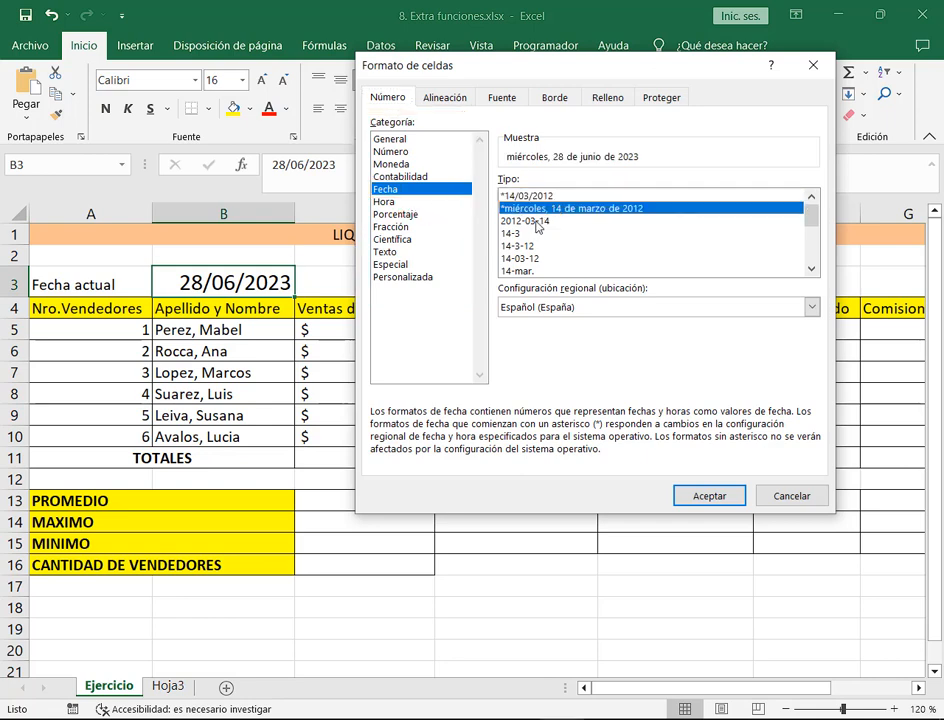
{"action": "mouse_move", "coordinate": [497, 187]}
{"action": "left_mouse_down"}
{"action": "mouse_move", "coordinate": [563, 280]}
{"action": "mouse_move", "coordinate": [678, 284]}
{"action": "left_mouse_up"}
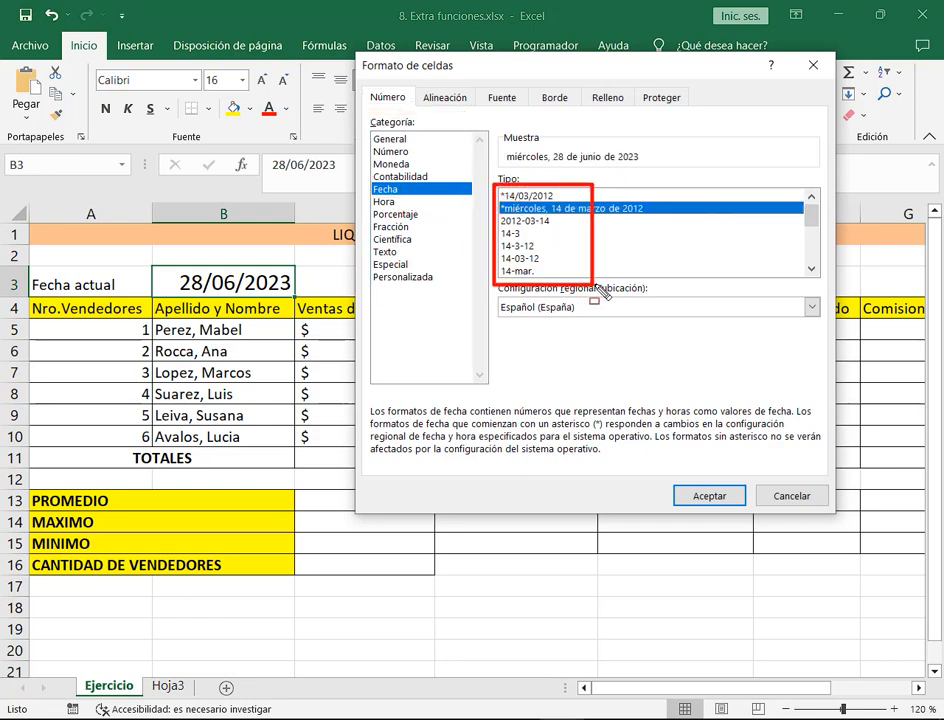
{"action": "key", "text": "Escape"}
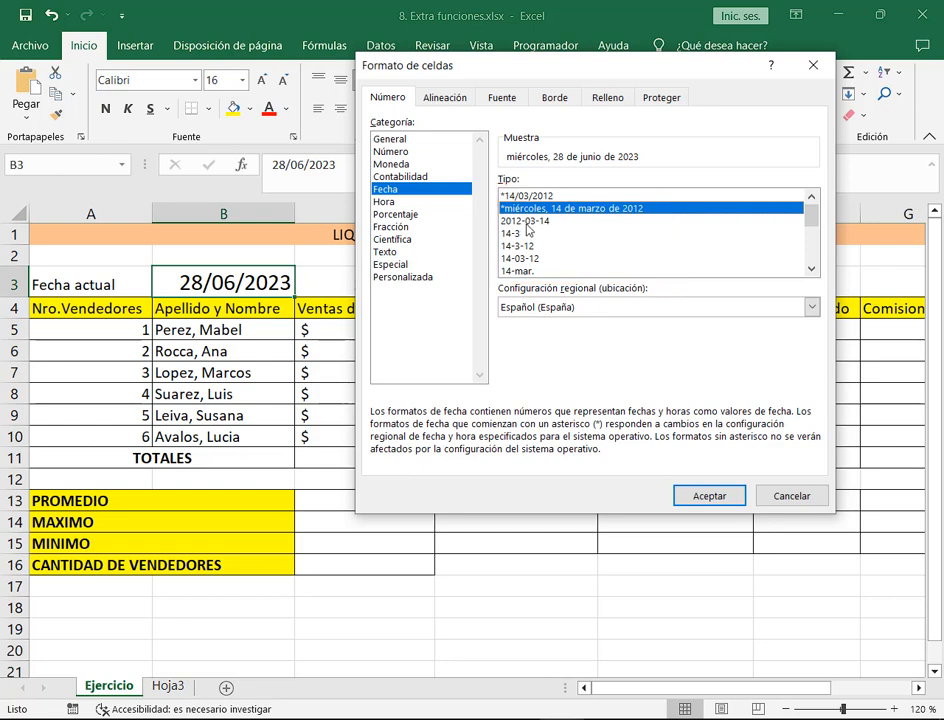
{"action": "left_click", "coordinate": [512, 233]}
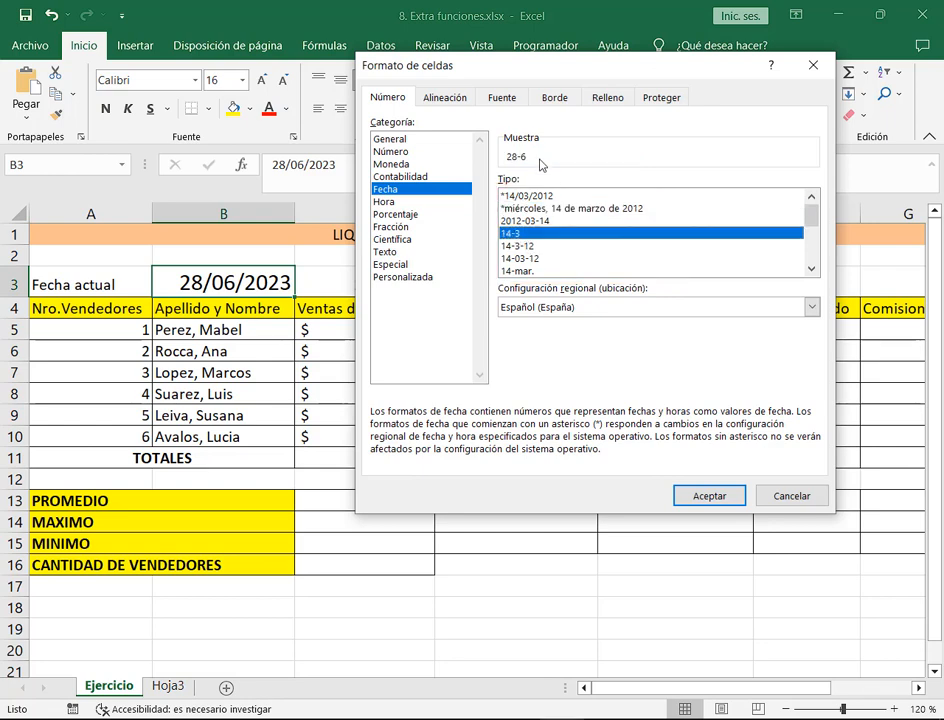
{"action": "left_click_drag", "start_coordinate": [501, 146], "coordinate": [536, 169]}
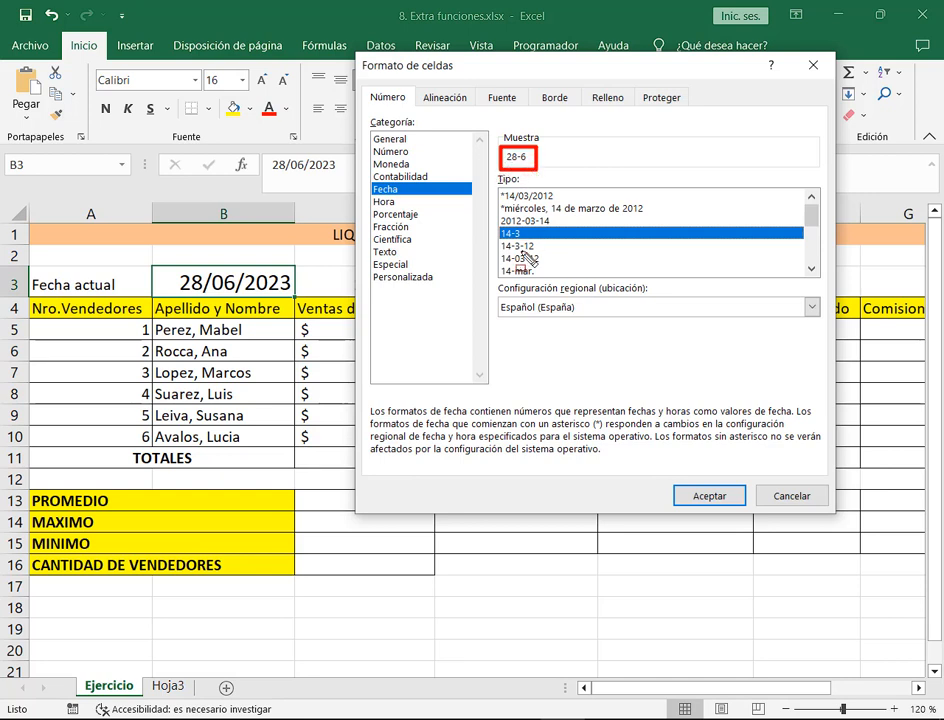
{"action": "key", "text": "Down"}
{"action": "left_click_drag", "start_coordinate": [503, 143], "coordinate": [548, 172]}
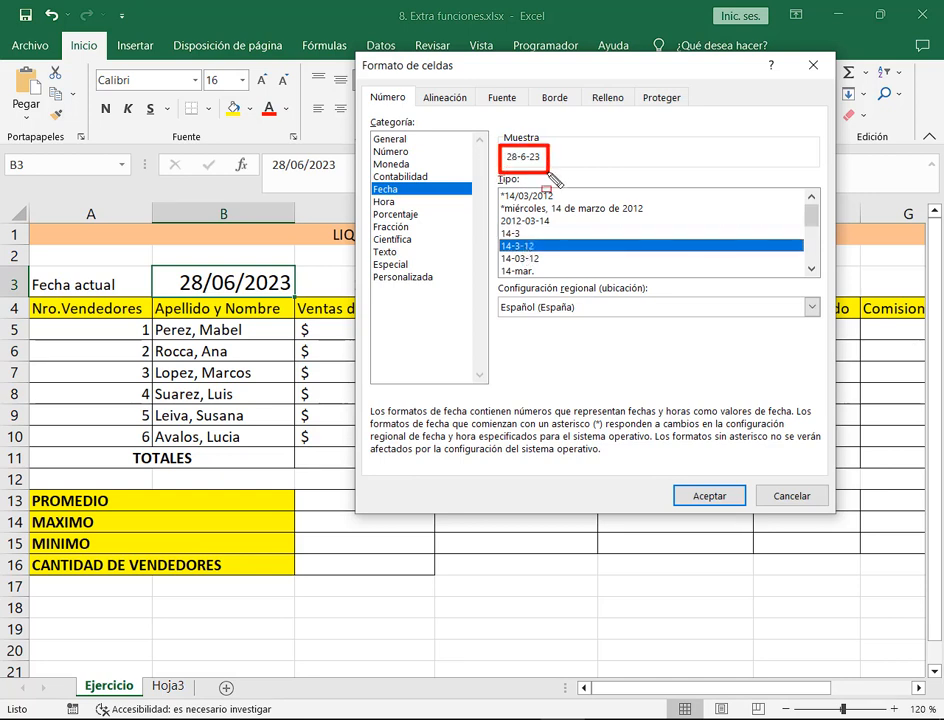
{"action": "mouse_move", "coordinate": [510, 126]}
{"action": "left_mouse_down"}
{"action": "mouse_move", "coordinate": [508, 143]}
{"action": "mouse_move", "coordinate": [540, 141]}
{"action": "left_mouse_up"}
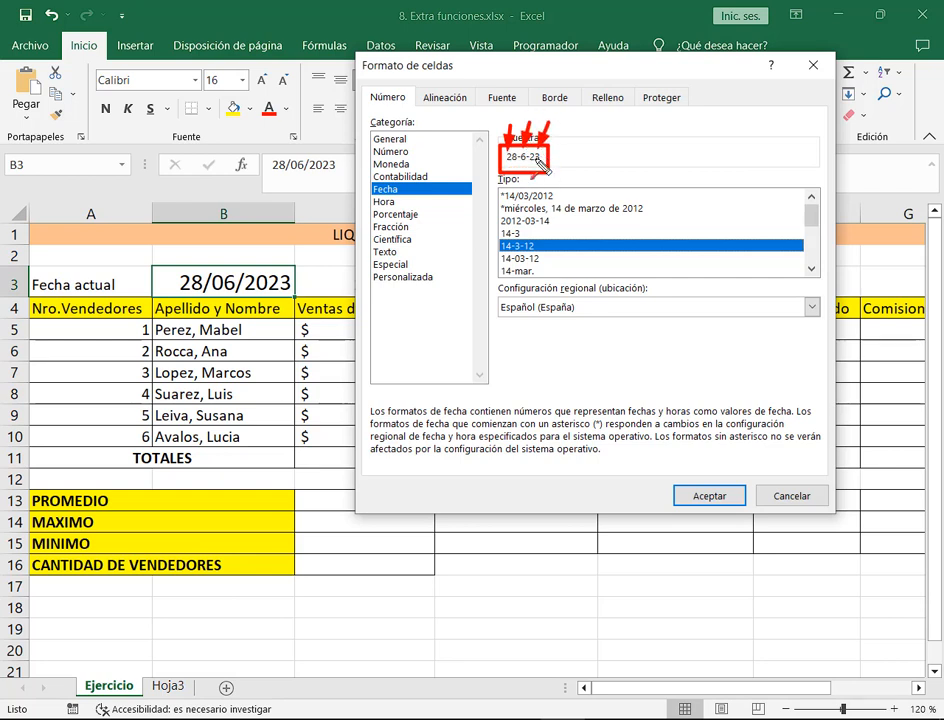
{"action": "left_click", "coordinate": [527, 259]}
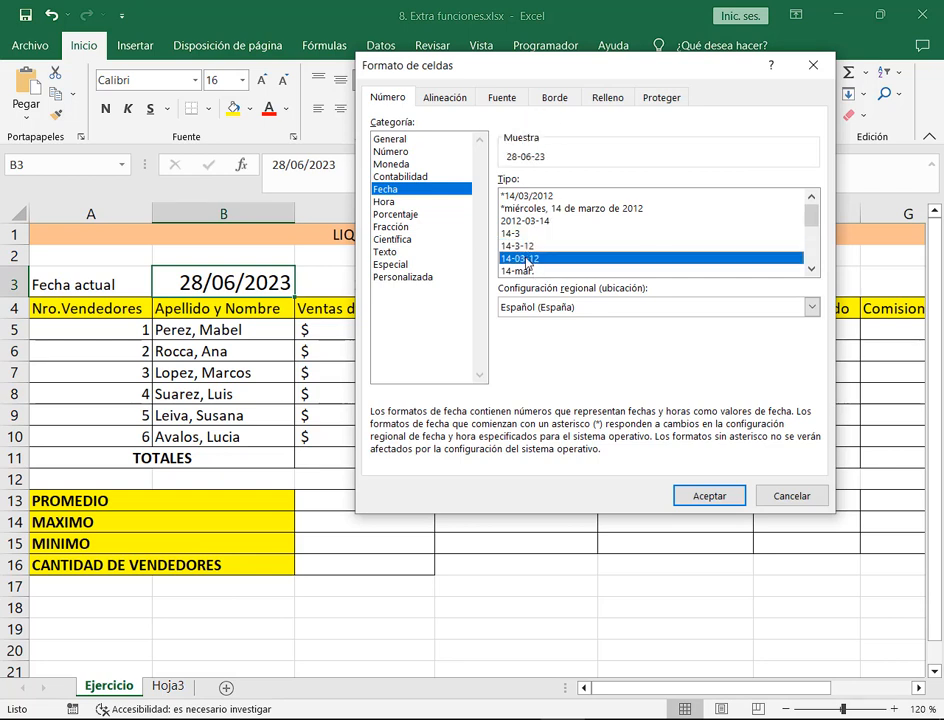
{"action": "left_click", "coordinate": [508, 271]}
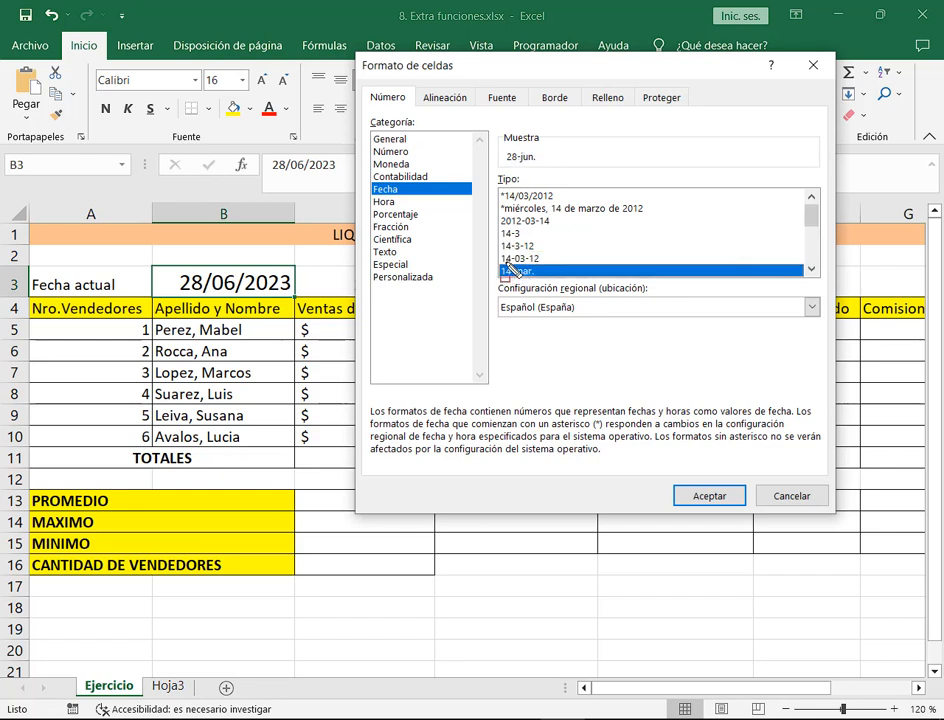
{"action": "left_click_drag", "start_coordinate": [502, 145], "coordinate": [546, 171]}
- Preview the date types 14-mar.-12, mar.-12, marzo-12 and 14 de marzo de 2012 for cell B3
{"action": "scroll", "coordinate": [567, 222], "scroll_direction": "down", "scroll_amount": 1}
{"action": "left_click", "coordinate": [540, 245]}
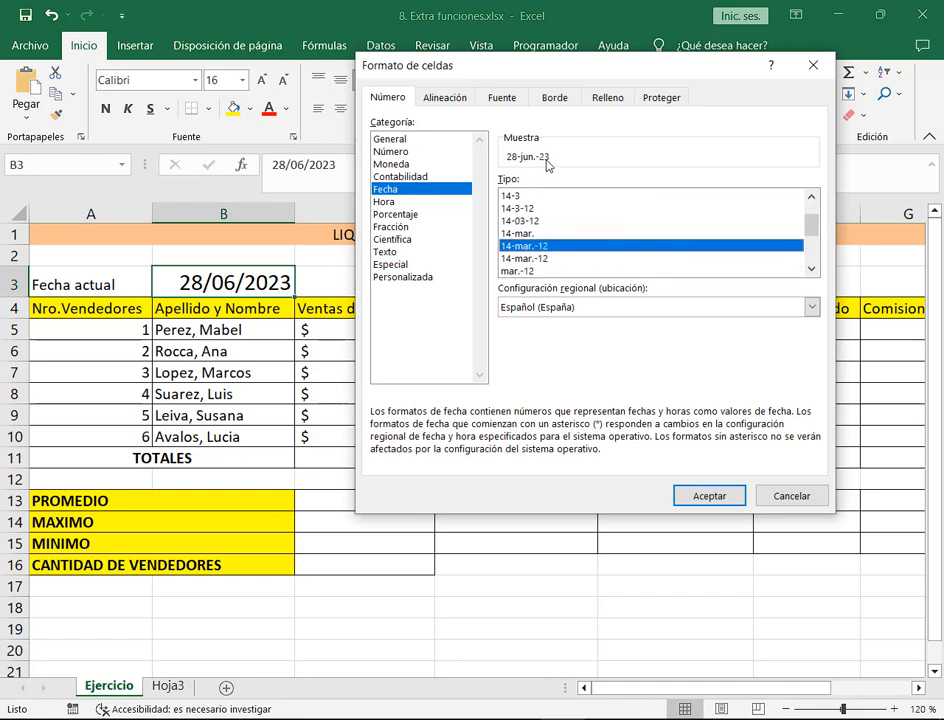
{"action": "left_click", "coordinate": [539, 258]}
{"action": "left_click", "coordinate": [539, 269]}
{"action": "scroll", "coordinate": [540, 262], "scroll_direction": "down", "scroll_amount": 1}
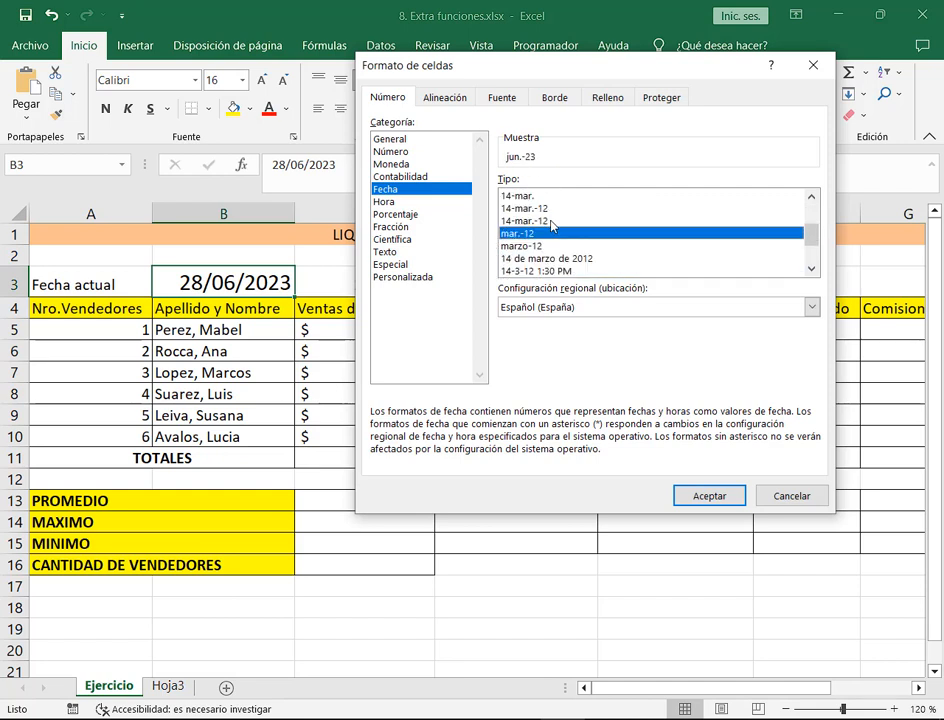
{"action": "left_click", "coordinate": [545, 247]}
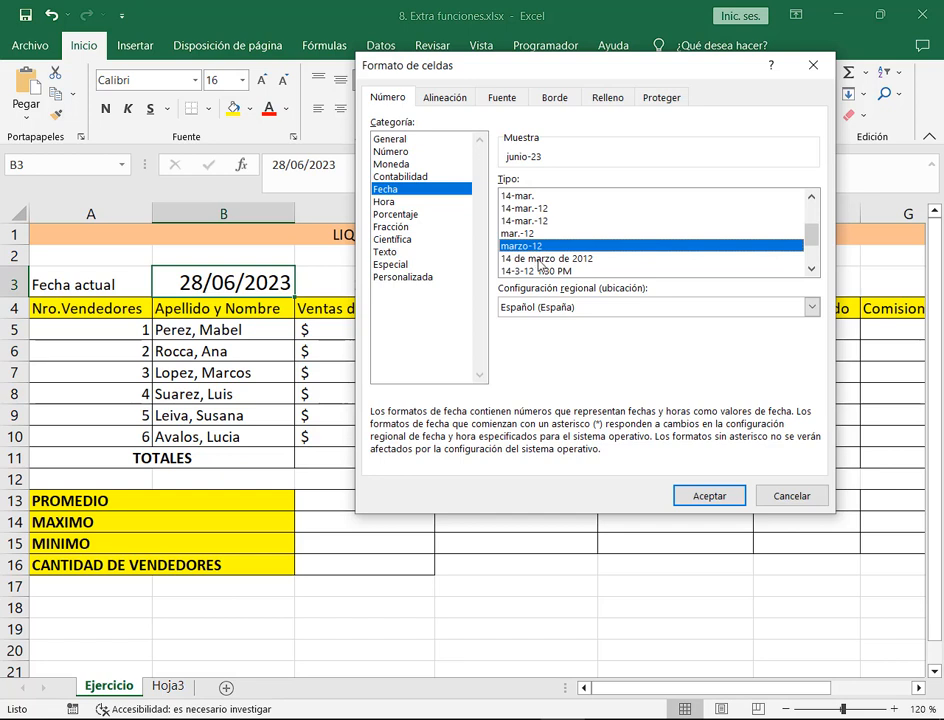
{"action": "left_click", "coordinate": [520, 259]}
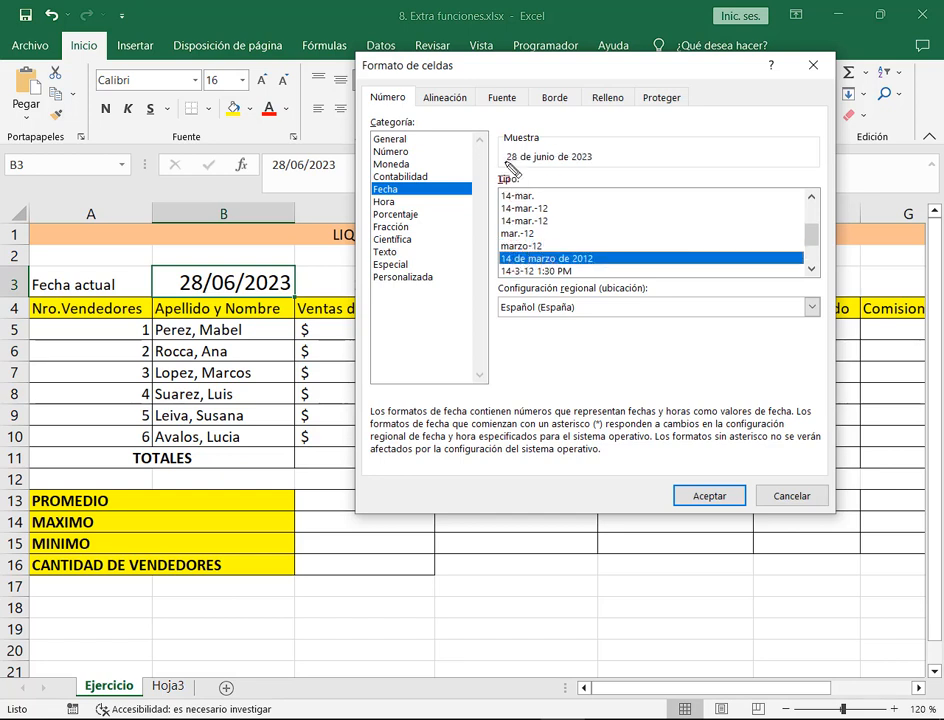
{"action": "left_click_drag", "start_coordinate": [494, 128], "coordinate": [645, 182]}
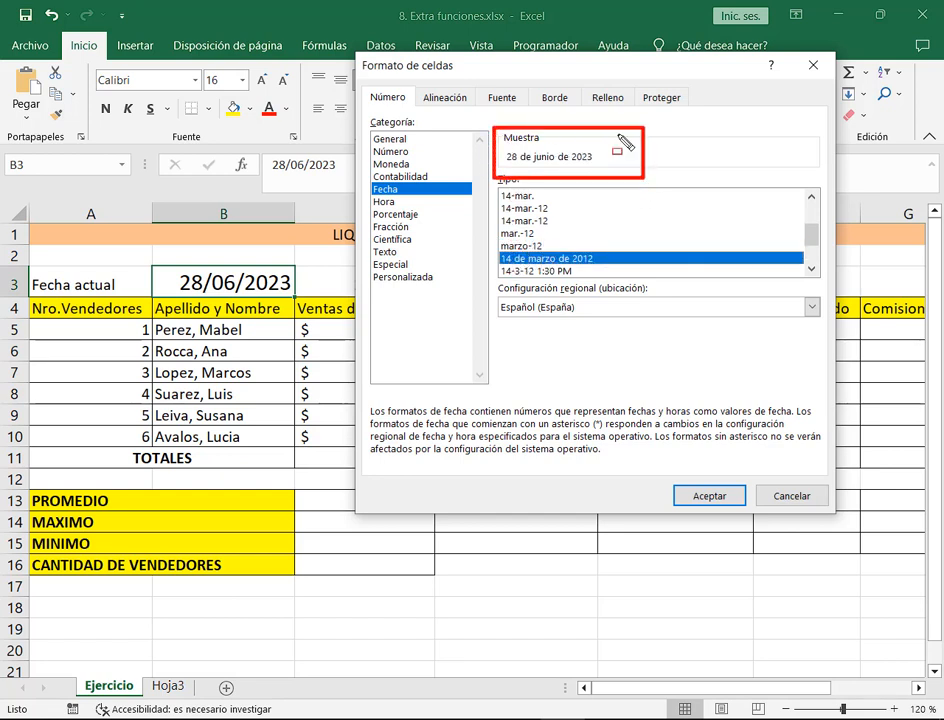
{"action": "left_click_drag", "start_coordinate": [626, 90], "coordinate": [607, 128]}
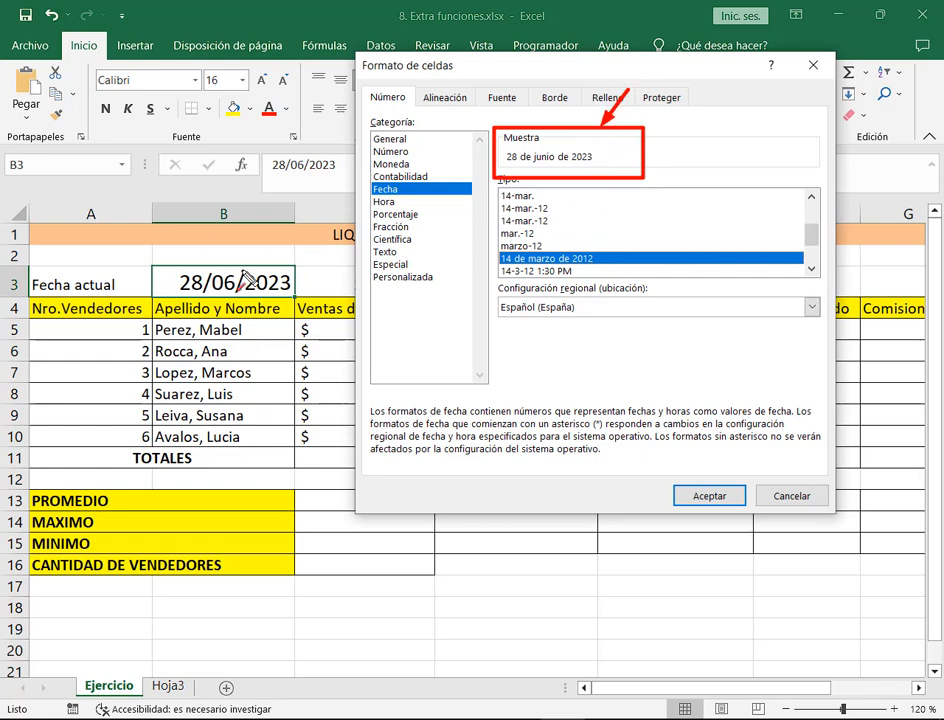
- Preview the date types 14-3-12 1:30 PM, m, m-12, 14-3-2012 and 14-mar.-2012 for cell B3
{"action": "left_click", "coordinate": [545, 271]}
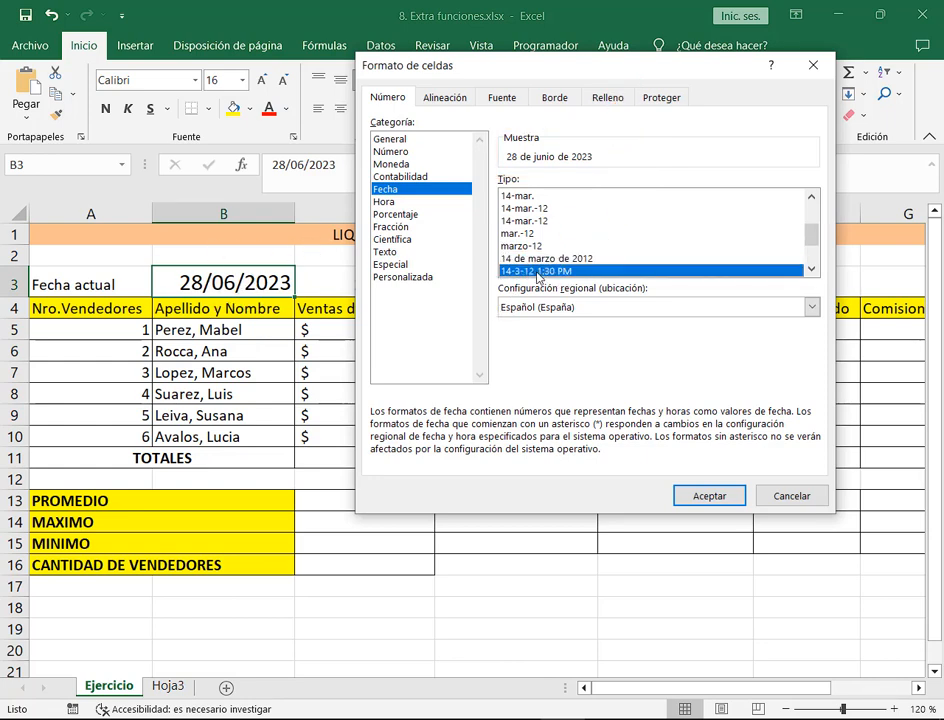
{"action": "scroll", "coordinate": [565, 250], "scroll_direction": "down", "scroll_amount": 1}
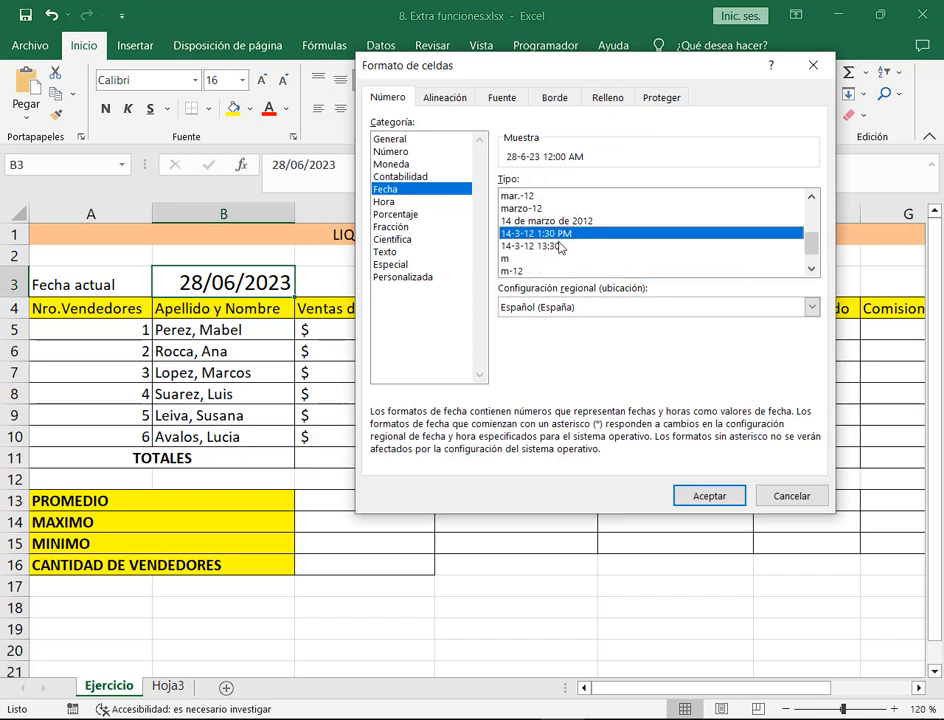
{"action": "left_click", "coordinate": [552, 259]}
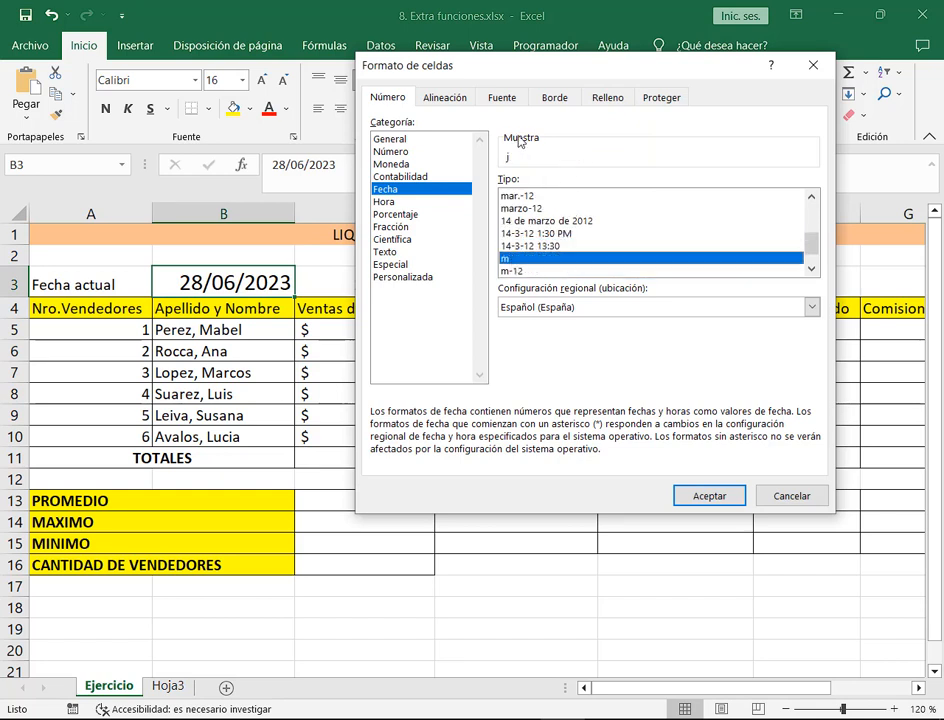
{"action": "left_click", "coordinate": [529, 272]}
{"action": "scroll", "coordinate": [531, 262], "scroll_direction": "down", "scroll_amount": 1}
{"action": "left_click", "coordinate": [533, 259]}
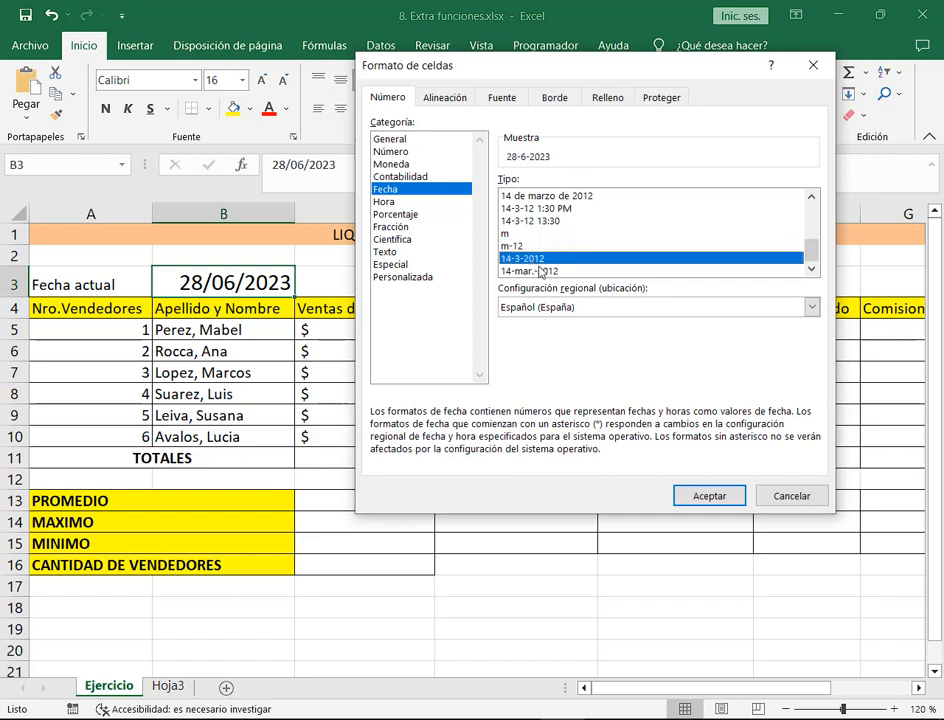
{"action": "left_click", "coordinate": [535, 271]}
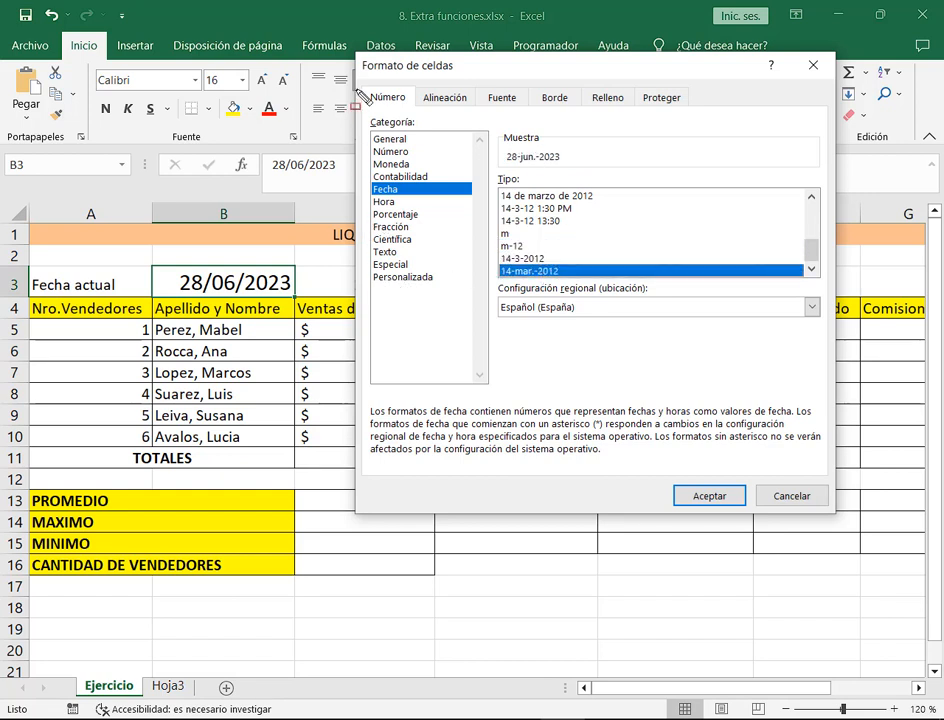
- Switch cell B3's number format to the Personalizada category and select the format code dd/mm/aaaa
{"action": "left_click_drag", "start_coordinate": [361, 104], "coordinate": [473, 295]}
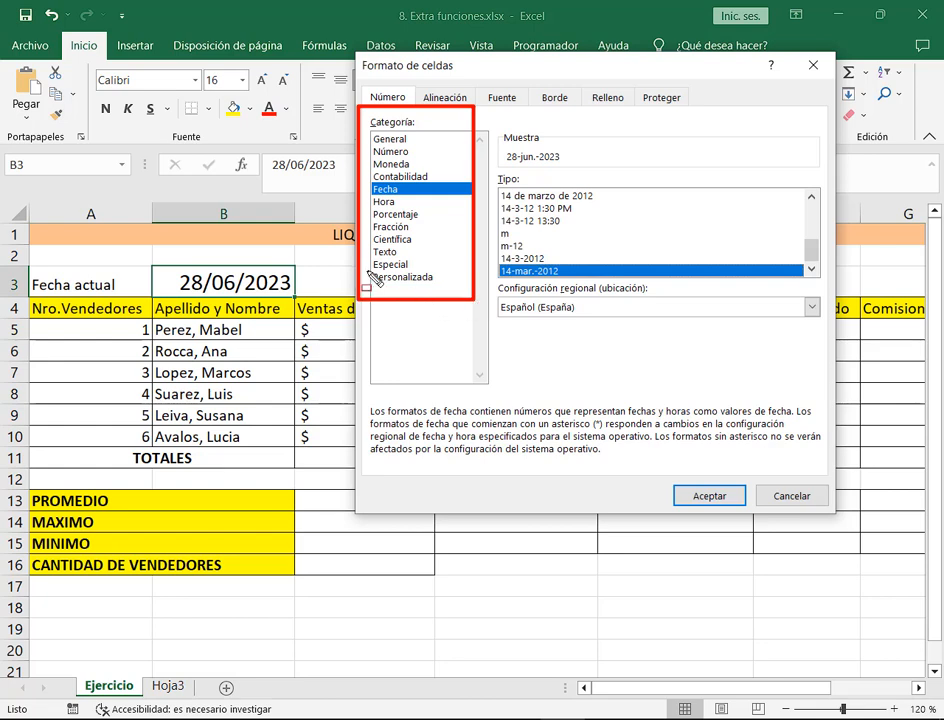
{"action": "left_click_drag", "start_coordinate": [365, 270], "coordinate": [450, 286]}
{"action": "key", "text": "Escape"}
{"action": "left_click", "coordinate": [425, 278]}
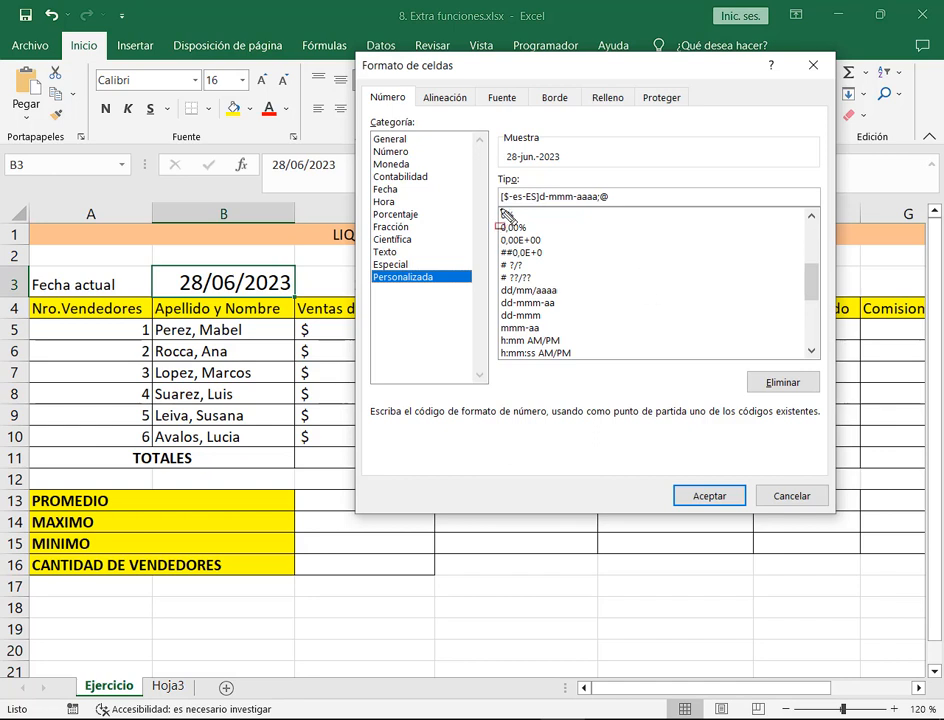
{"action": "left_click_drag", "start_coordinate": [498, 206], "coordinate": [578, 363]}
{"action": "key", "text": "Escape"}
{"action": "left_click", "coordinate": [524, 290]}
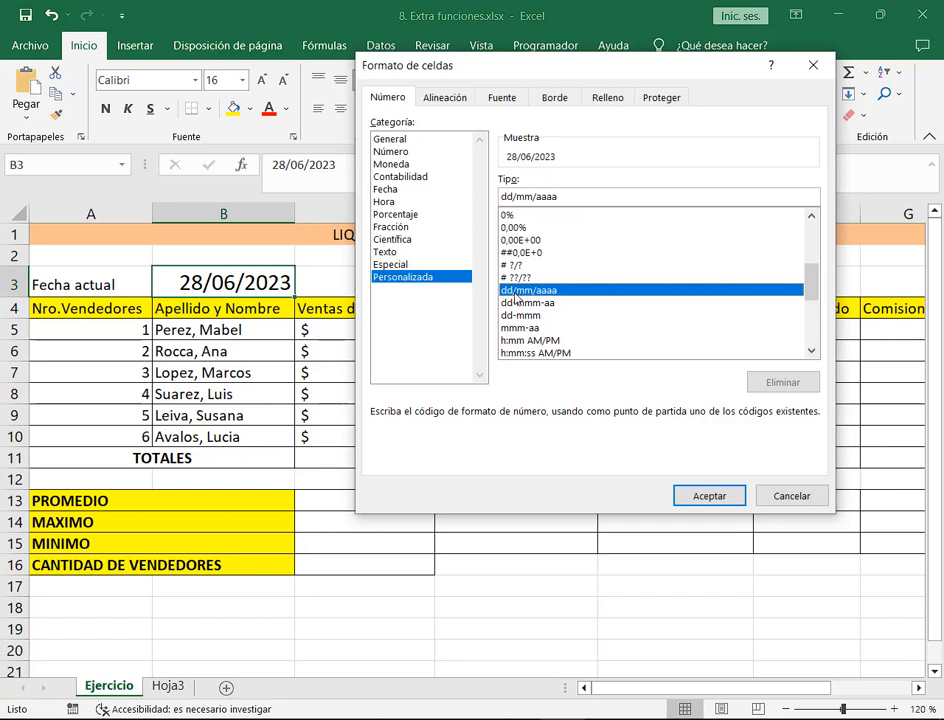
{"action": "left_click_drag", "start_coordinate": [493, 281], "coordinate": [574, 301]}
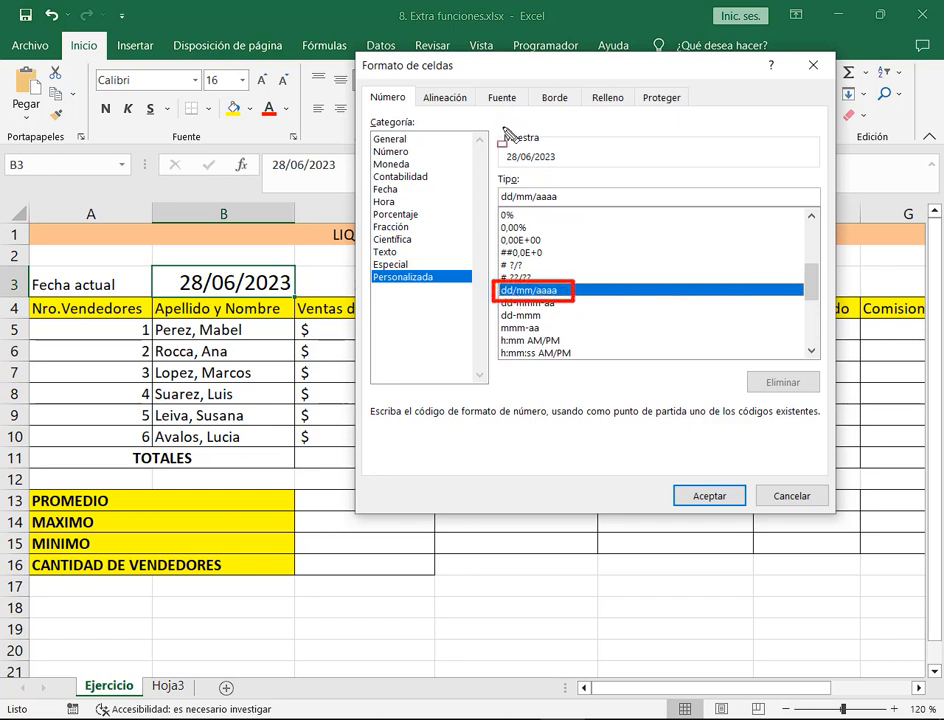
{"action": "mouse_move", "coordinate": [505, 140]}
{"action": "left_mouse_down"}
{"action": "mouse_move", "coordinate": [527, 168]}
{"action": "mouse_move", "coordinate": [582, 176]}
{"action": "left_mouse_up"}
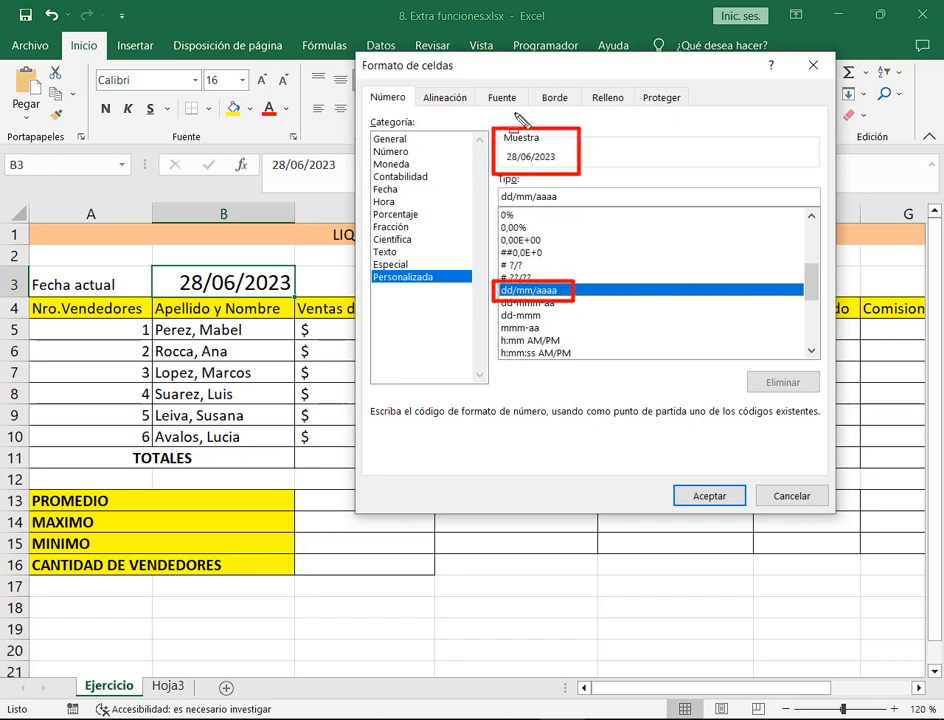
- Preview the custom format codes dd-mmm-aa, dd-mmm and mmm-aa for cell B3, return to the Fecha category and discard the format changes
{"action": "key", "text": "Delete"}
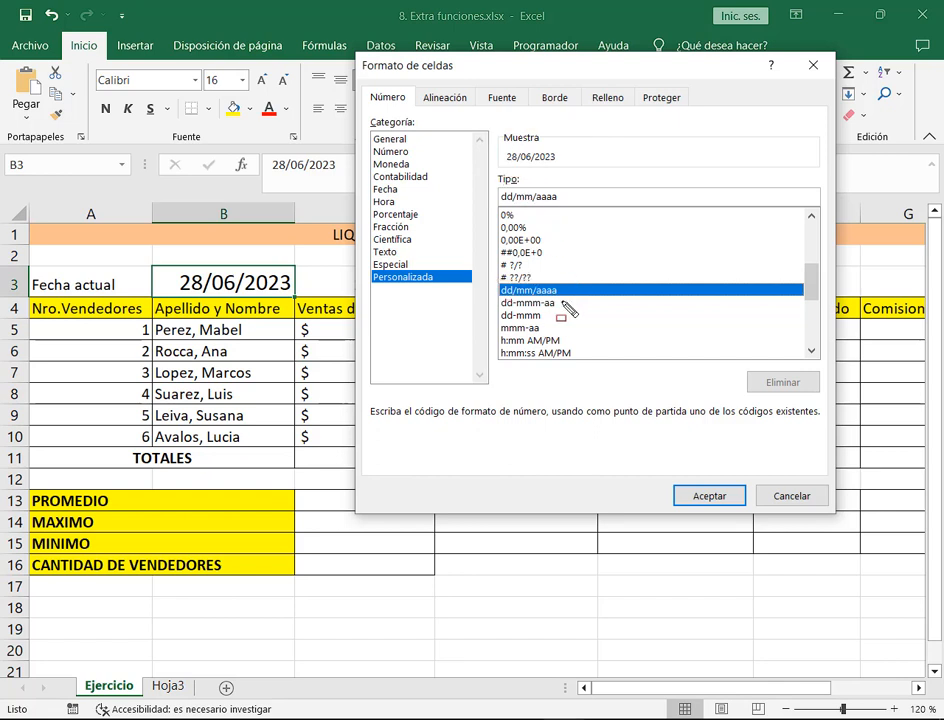
{"action": "left_click", "coordinate": [560, 302]}
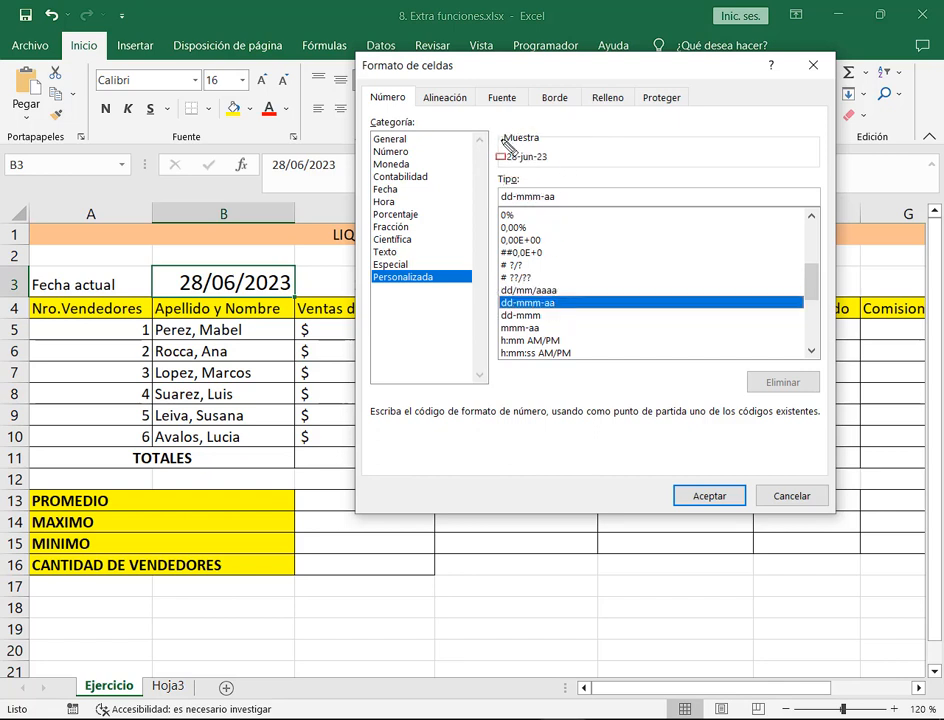
{"action": "left_click_drag", "start_coordinate": [491, 131], "coordinate": [568, 179]}
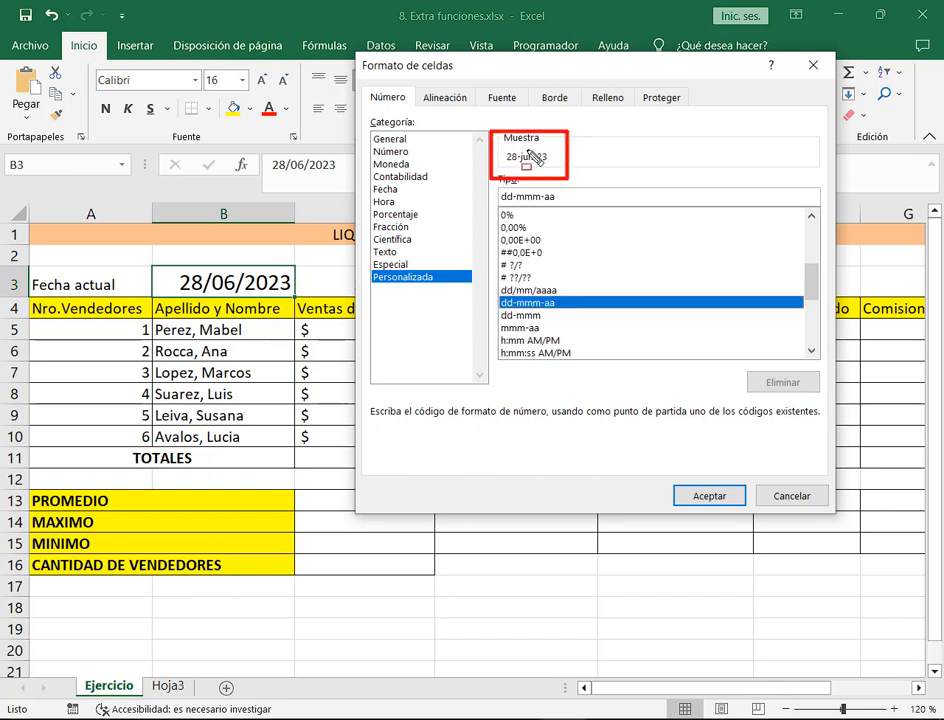
{"action": "key", "text": "Escape"}
{"action": "left_click", "coordinate": [550, 315]}
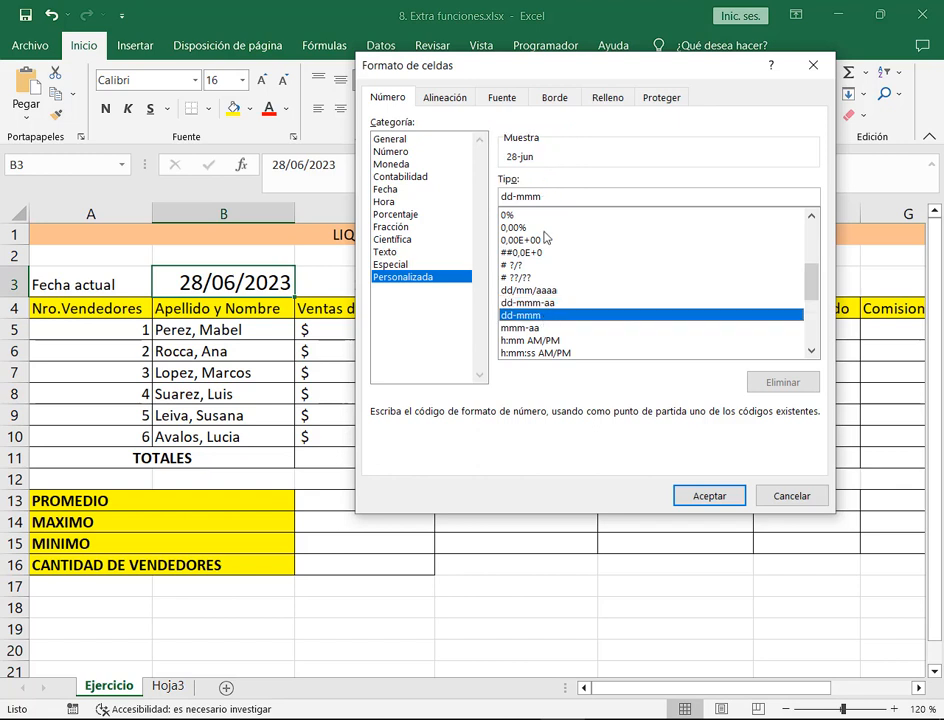
{"action": "left_click", "coordinate": [518, 328]}
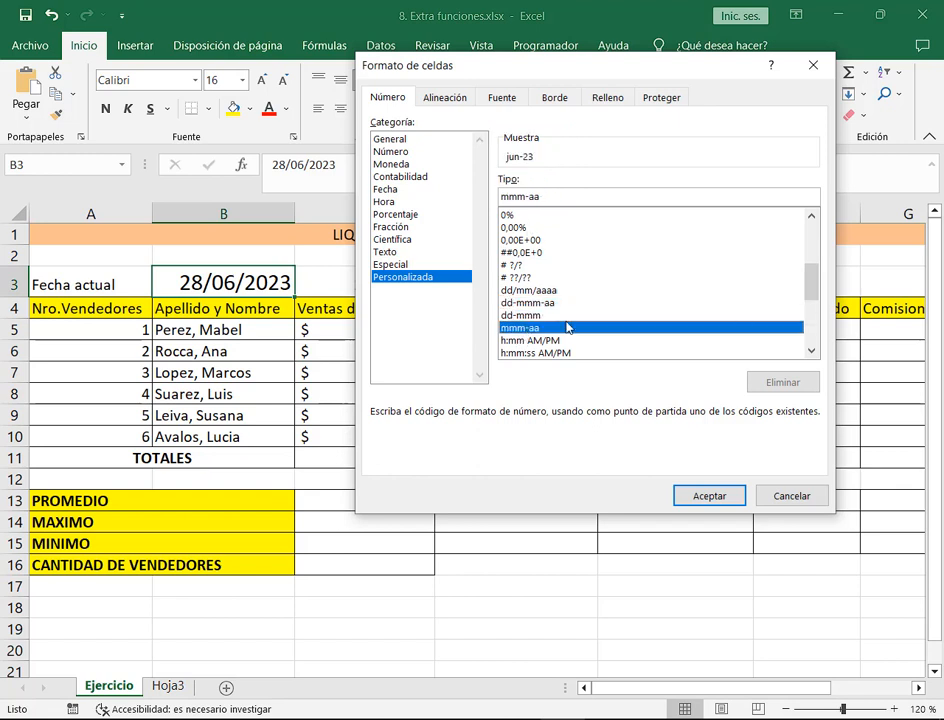
{"action": "left_click", "coordinate": [388, 190]}
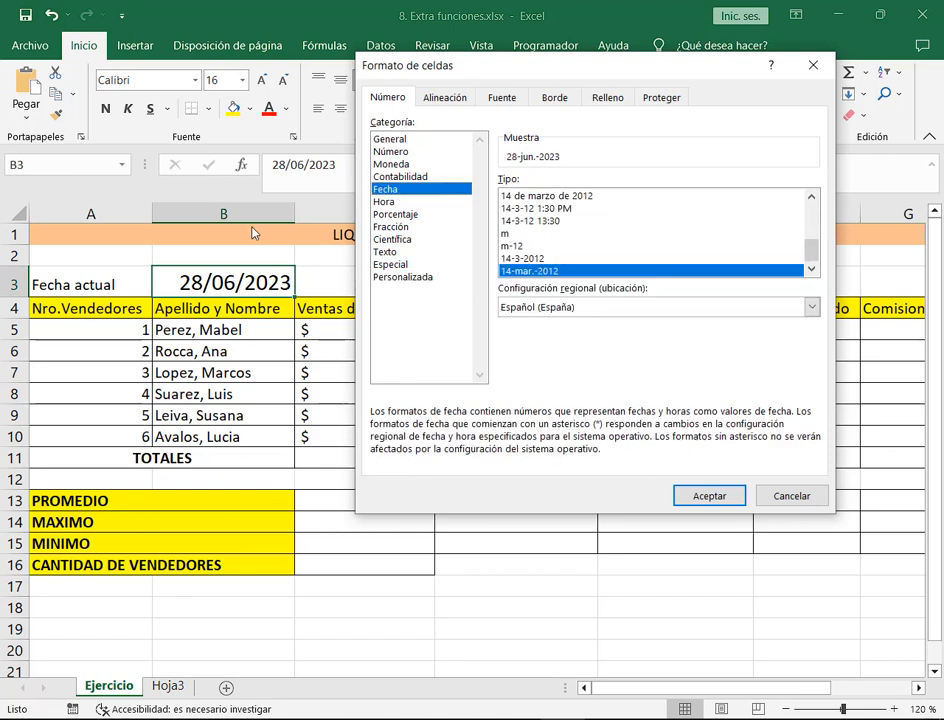
{"action": "left_click", "coordinate": [792, 496]}
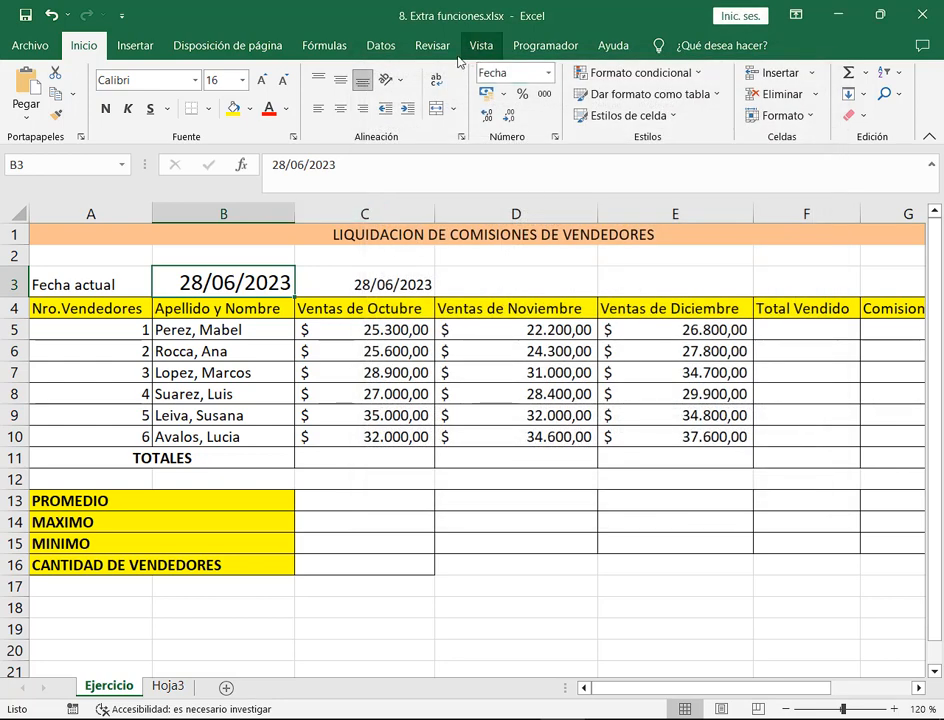
- Reopen the number format settings of cell B3 to review the Fecha category, and close them without applying anything
{"action": "mouse_move", "coordinate": [462, 58]}
{"action": "left_mouse_down"}
{"action": "mouse_move", "coordinate": [584, 157]}
{"action": "mouse_move", "coordinate": [568, 151]}
{"action": "mouse_move", "coordinate": [565, 204]}
{"action": "left_mouse_up"}
{"action": "key", "text": "Escape"}
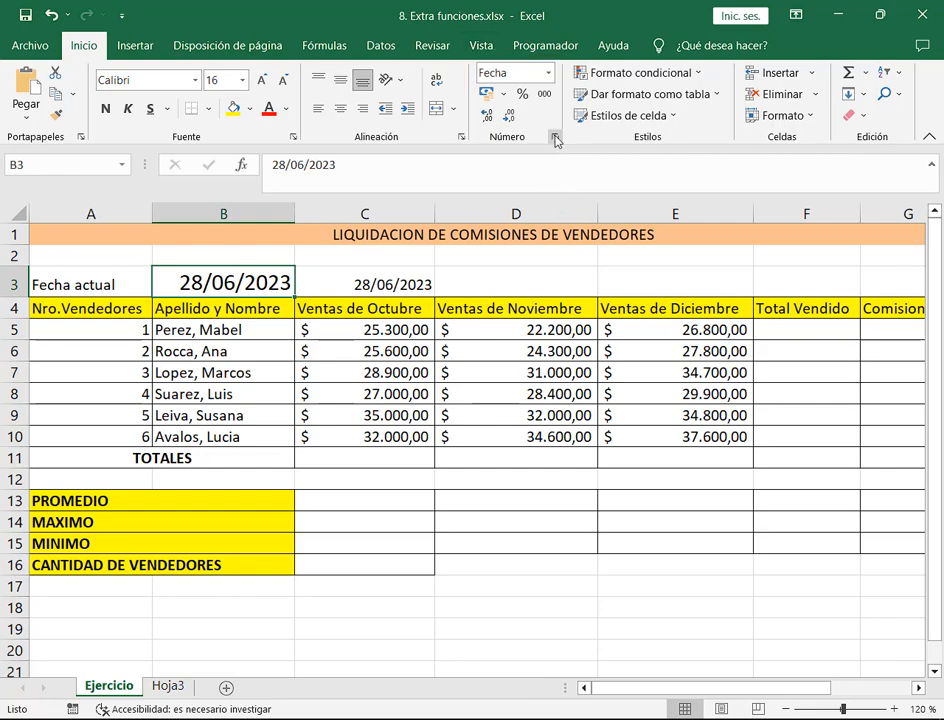
{"action": "left_click", "coordinate": [555, 138]}
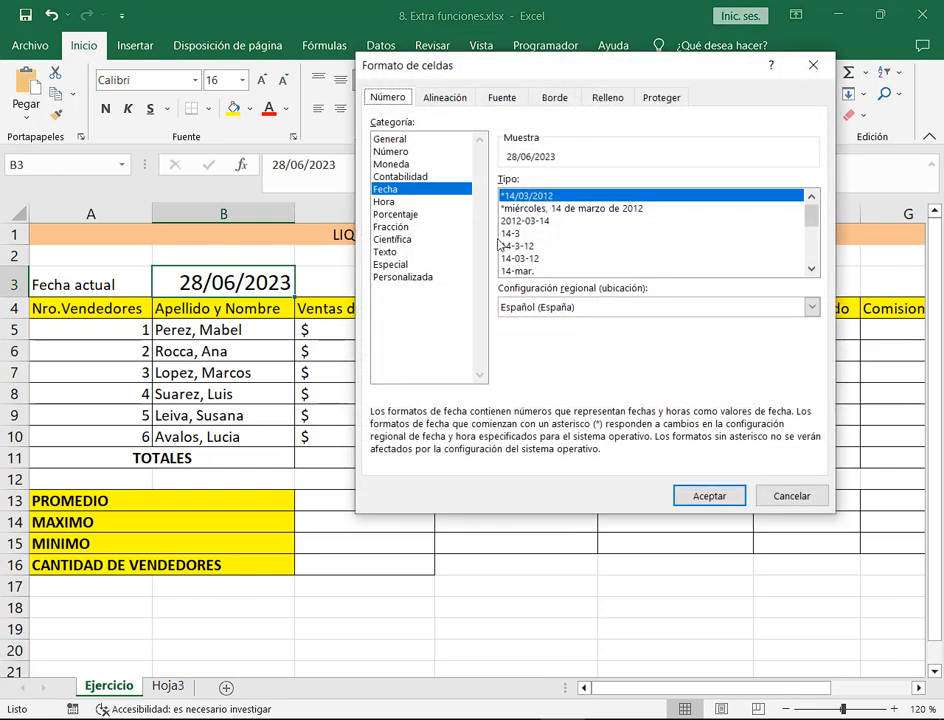
{"action": "left_click", "coordinate": [816, 497]}
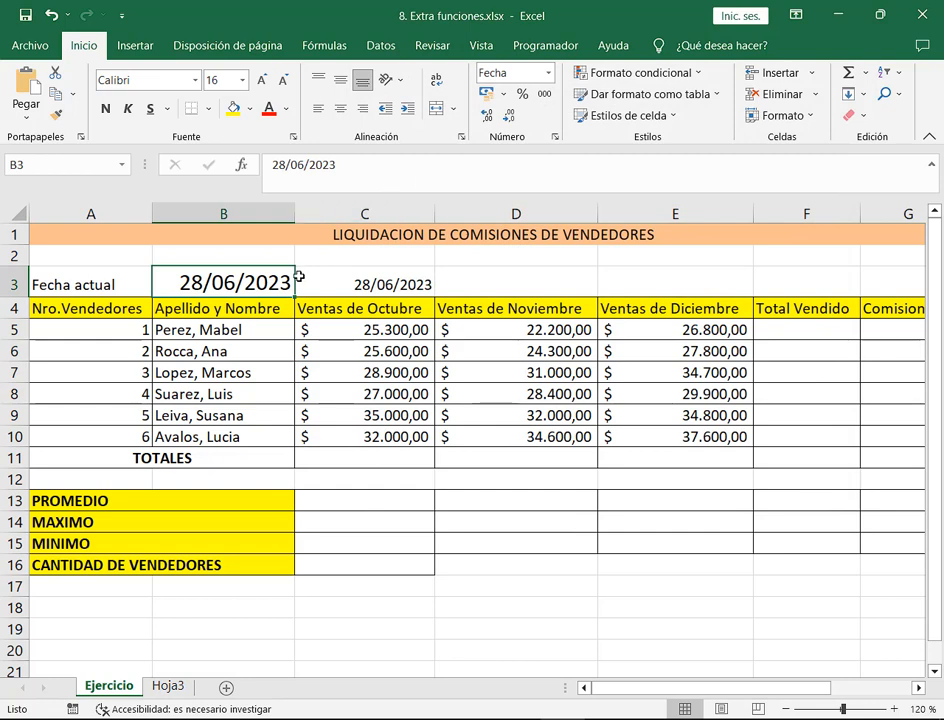
- Clear the duplicate date from cell C3
{"action": "left_click", "coordinate": [362, 281]}
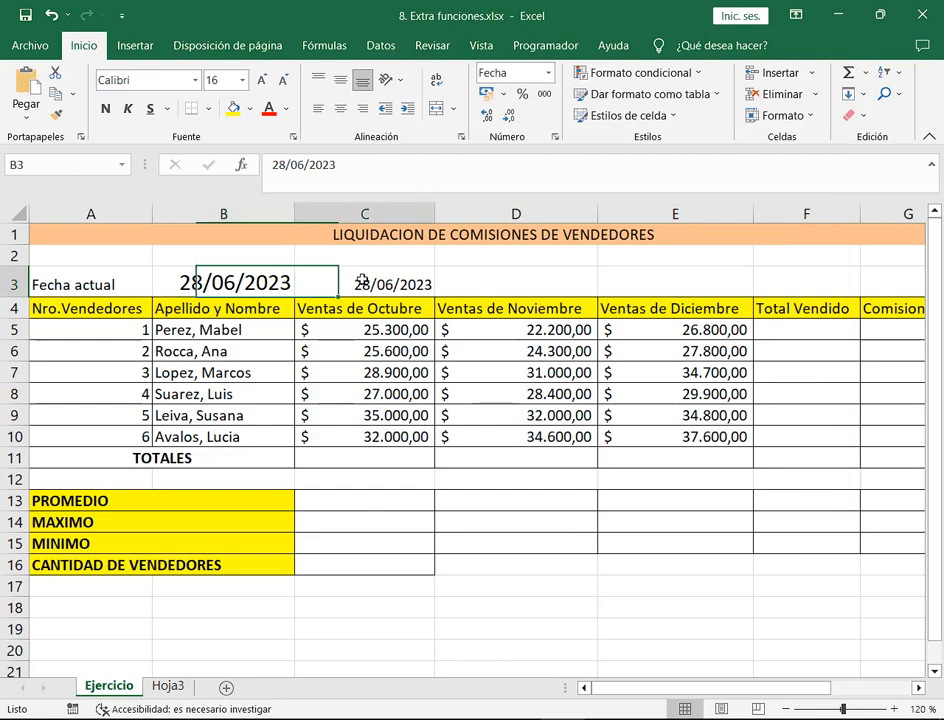
{"action": "key", "text": "Delete"}
- Replace the content of cell B3 with the formula =28/6/2023 + 15 and reselect the cell
{"action": "left_click", "coordinate": [272, 288]}
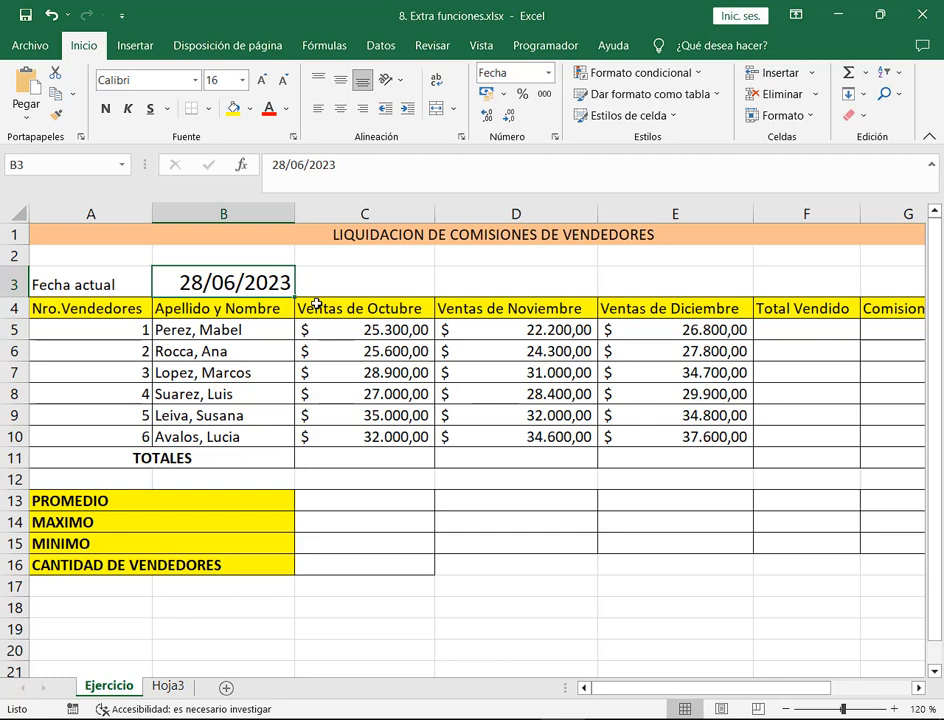
{"action": "type", "text": "=28"}
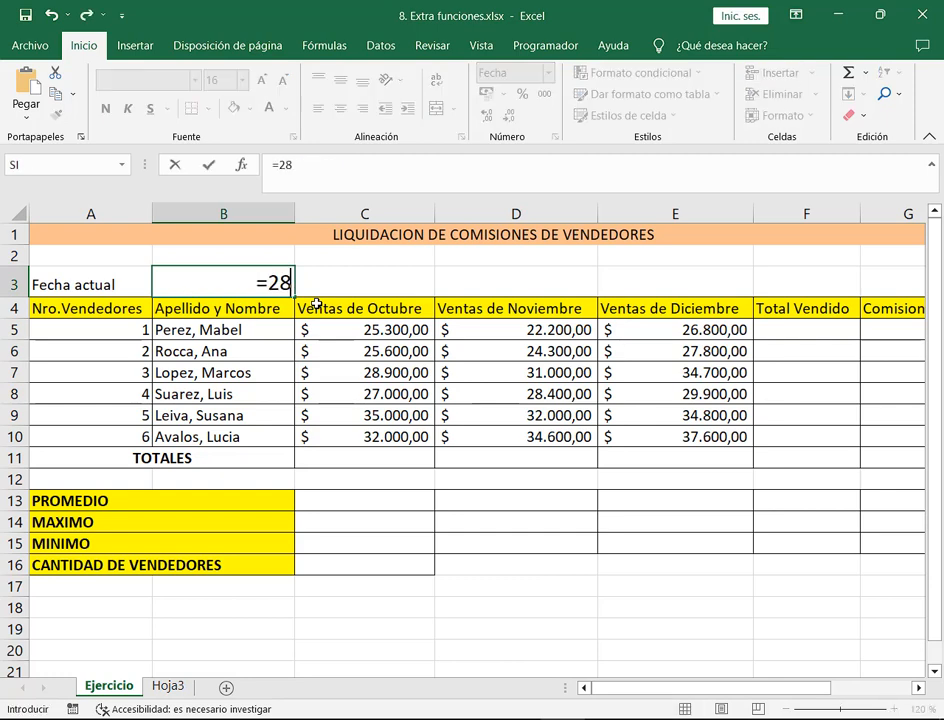
{"action": "type", "text": "/6/20"}
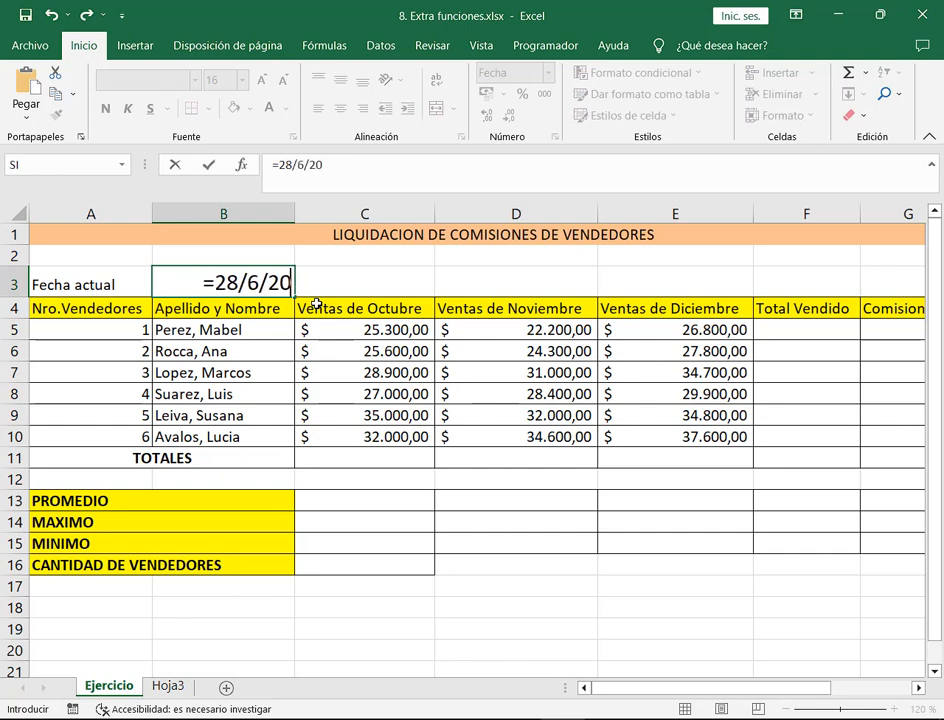
{"action": "type", "text": "23 +"}
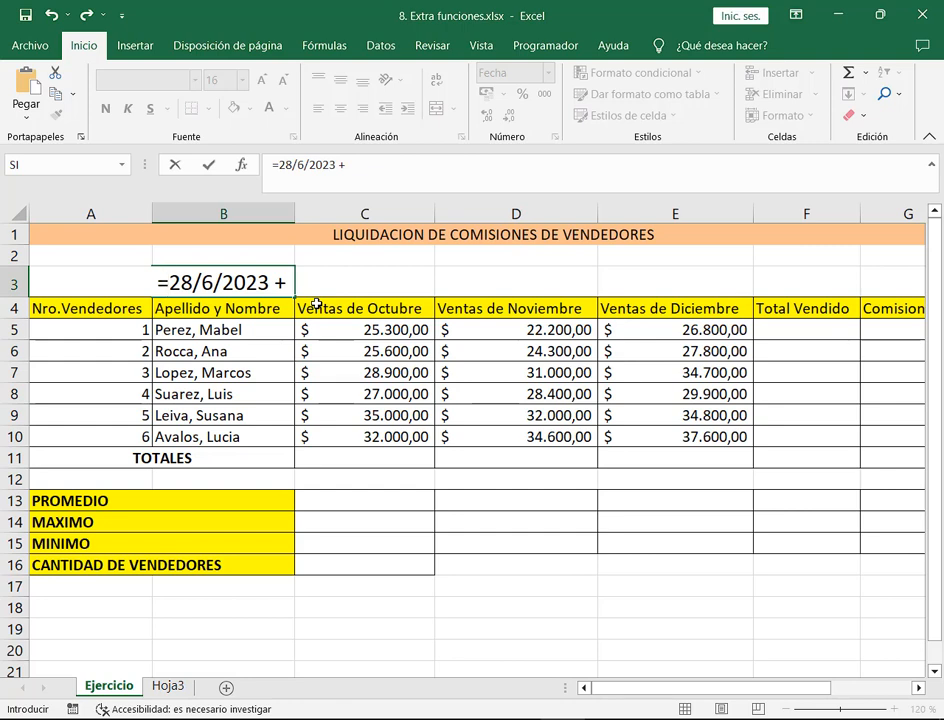
{"action": "key", "text": "End"}
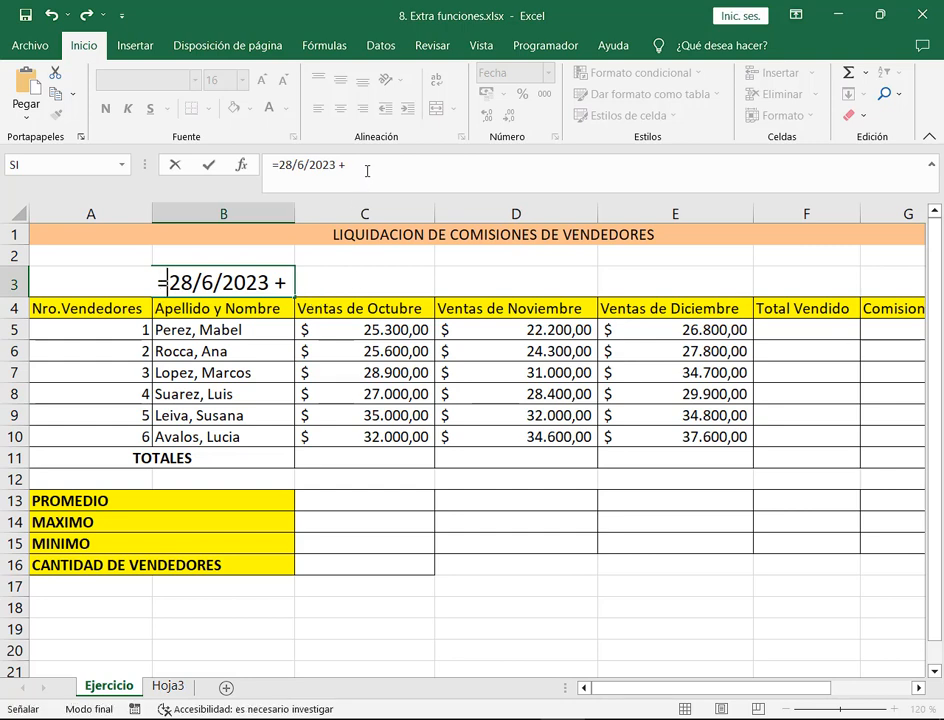
{"action": "left_click", "coordinate": [366, 164]}
{"action": "type", "text": "15"}
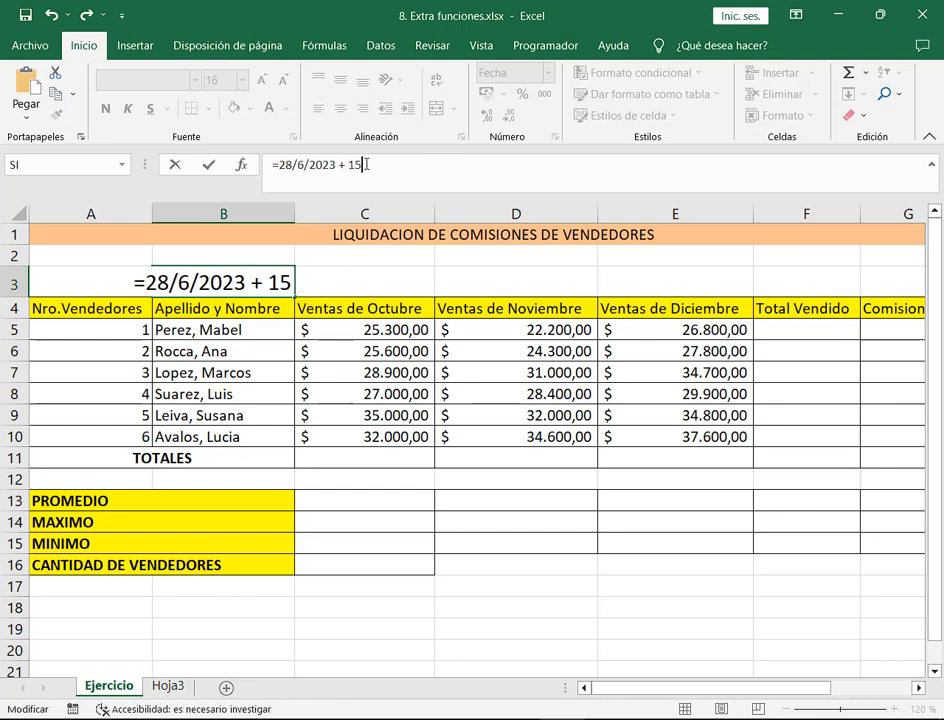
{"action": "key", "text": "Return"}
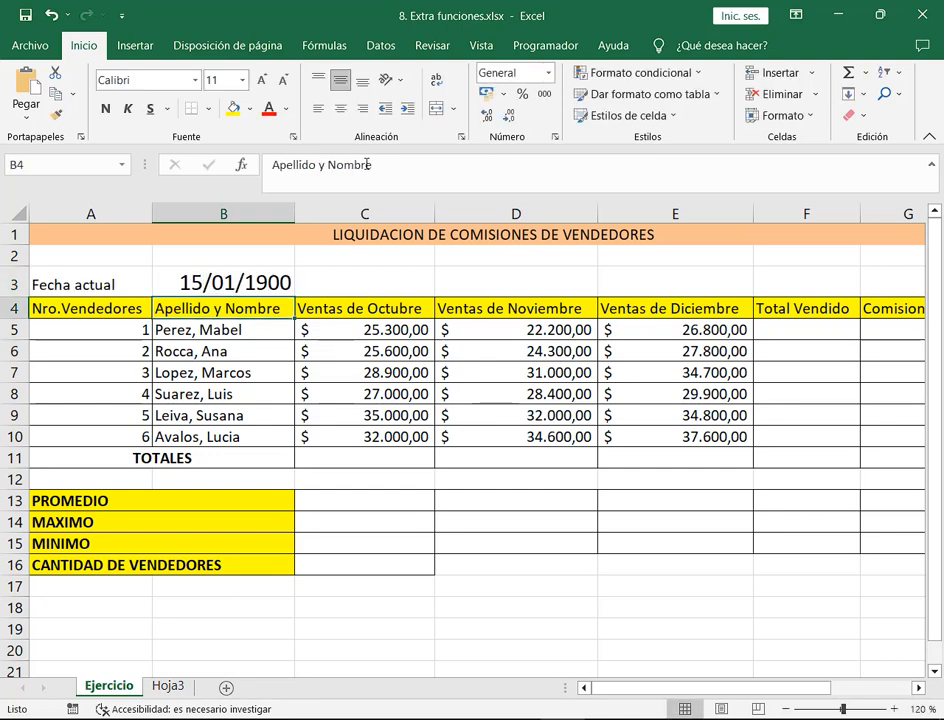
{"action": "left_click", "coordinate": [228, 285]}
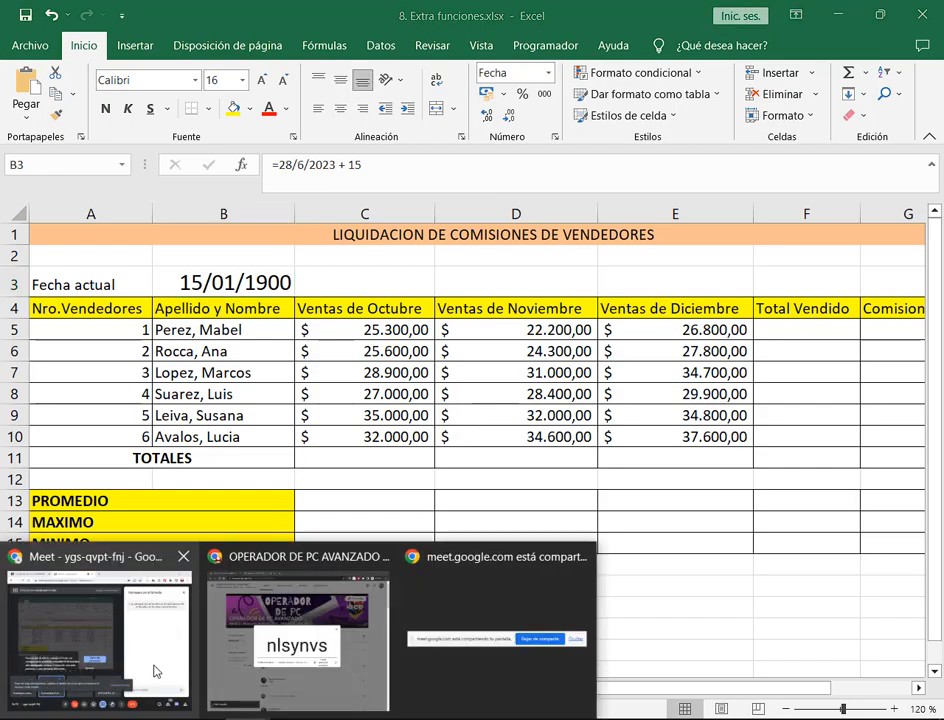
- Switch to the Google Meet call window to check its messages, and return to the 8. Extra funciones.xlsx workbook in Excel
{"action": "left_click", "coordinate": [150, 630]}
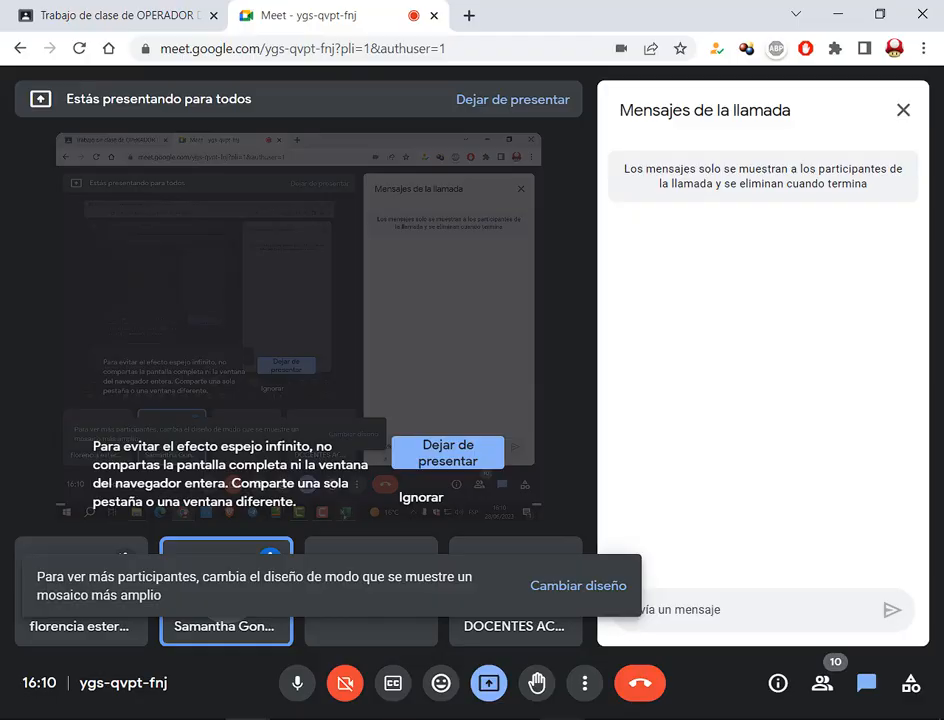
{"action": "left_click", "coordinate": [562, 719]}
{"action": "left_click_drag", "start_coordinate": [390, 3], "coordinate": [546, 33]}
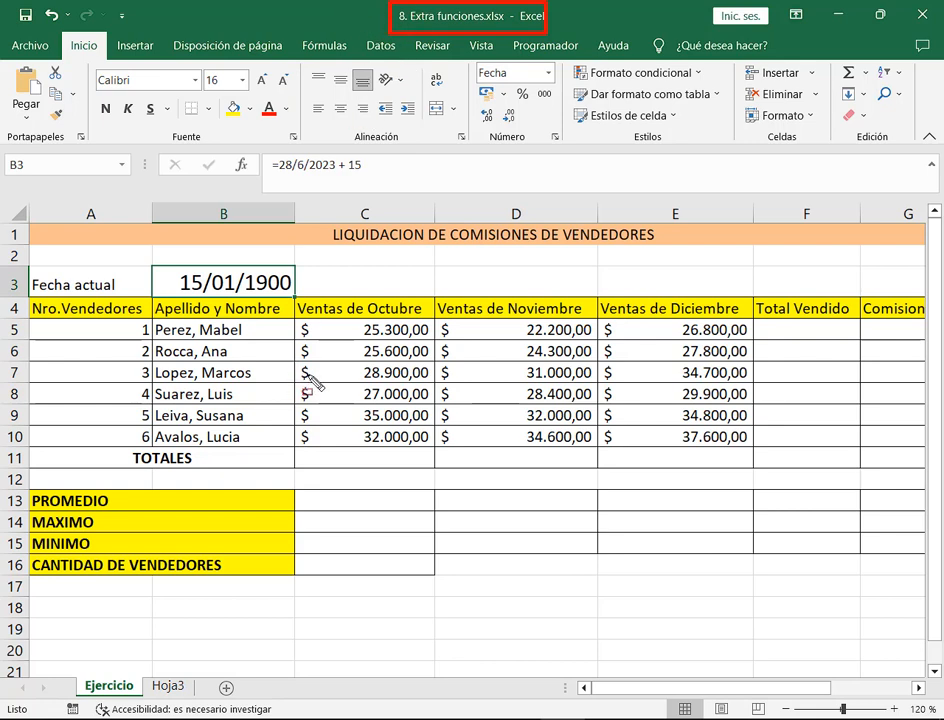
{"action": "key", "text": "Escape"}
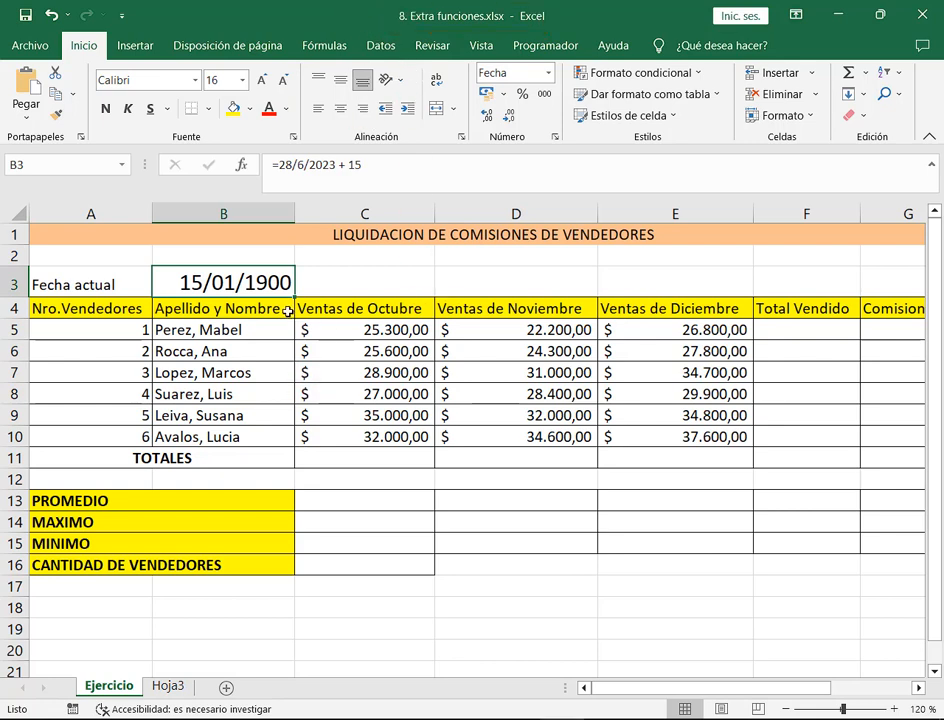
- Remove the + 15 term from the formula in cell B3, leaving =28/6/2023 open for editing
{"action": "left_click", "coordinate": [410, 164]}
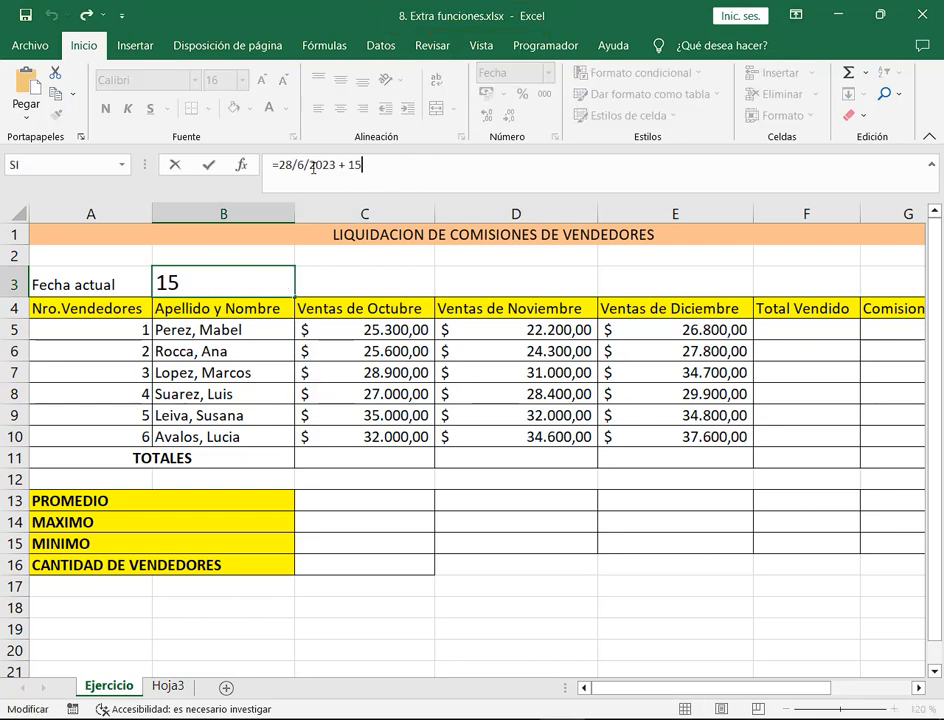
{"action": "double_click", "coordinate": [227, 283]}
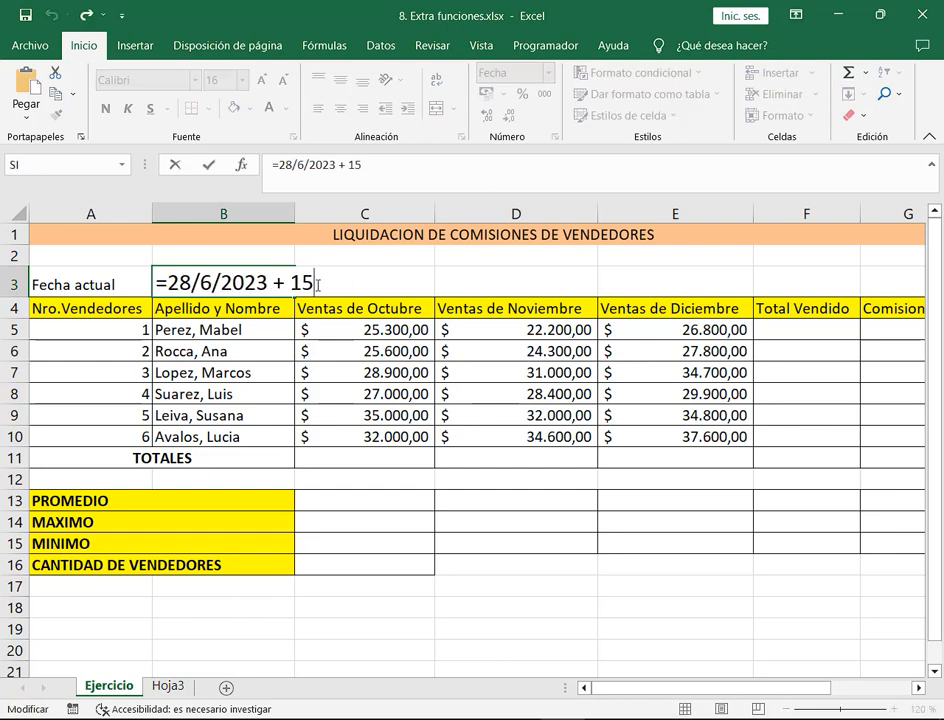
{"action": "double_click", "coordinate": [280, 283]}
{"action": "left_click_drag", "start_coordinate": [342, 274], "coordinate": [375, 271]}
{"action": "left_click", "coordinate": [330, 285]}
{"action": "left_click_drag", "start_coordinate": [160, 284], "coordinate": [352, 280]}
{"action": "left_click", "coordinate": [269, 283]}
{"action": "key", "text": "Delete"}
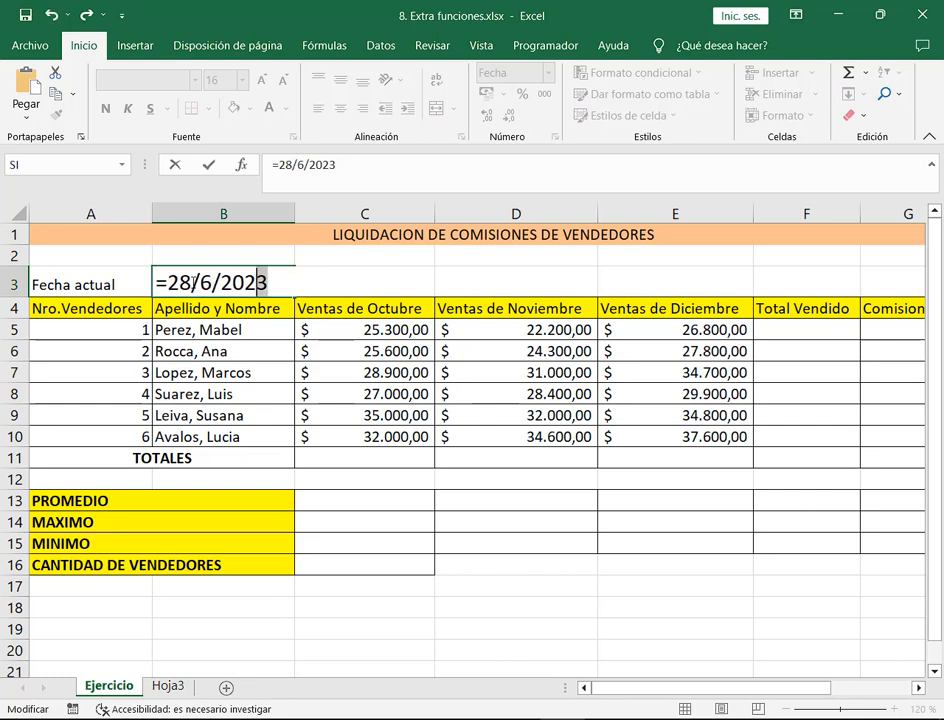
{"action": "left_click_drag", "start_coordinate": [259, 280], "coordinate": [311, 284]}
{"action": "left_click", "coordinate": [277, 281]}
{"action": "left_click", "coordinate": [311, 284]}
{"action": "left_click_drag", "start_coordinate": [160, 283], "coordinate": [274, 276]}
{"action": "left_click", "coordinate": [301, 279]}
{"action": "type", "text": "+"}
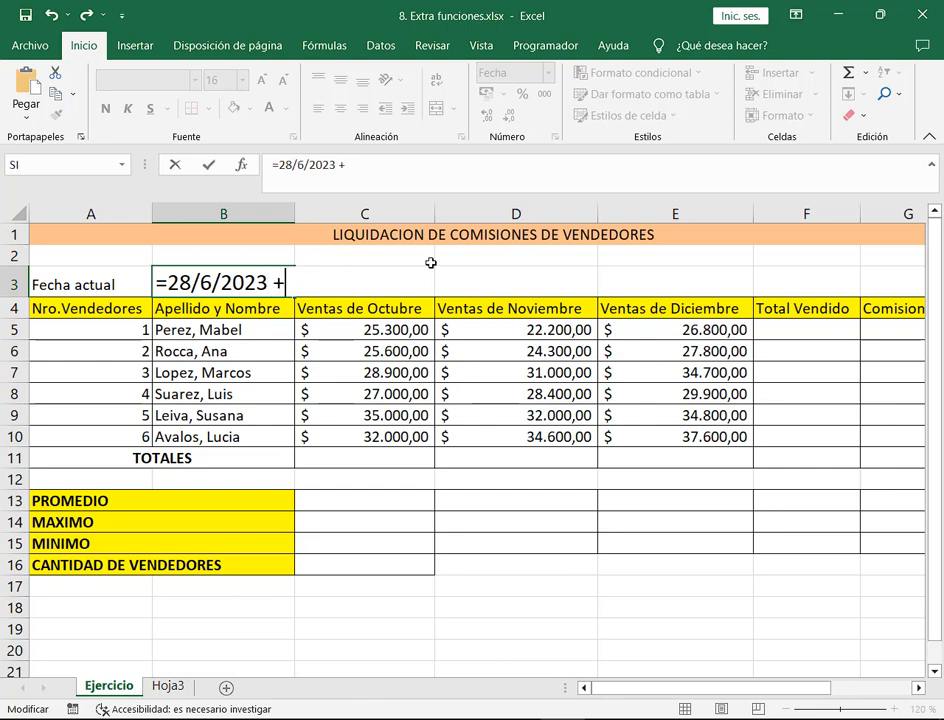
{"action": "type", "text": "-*/"}
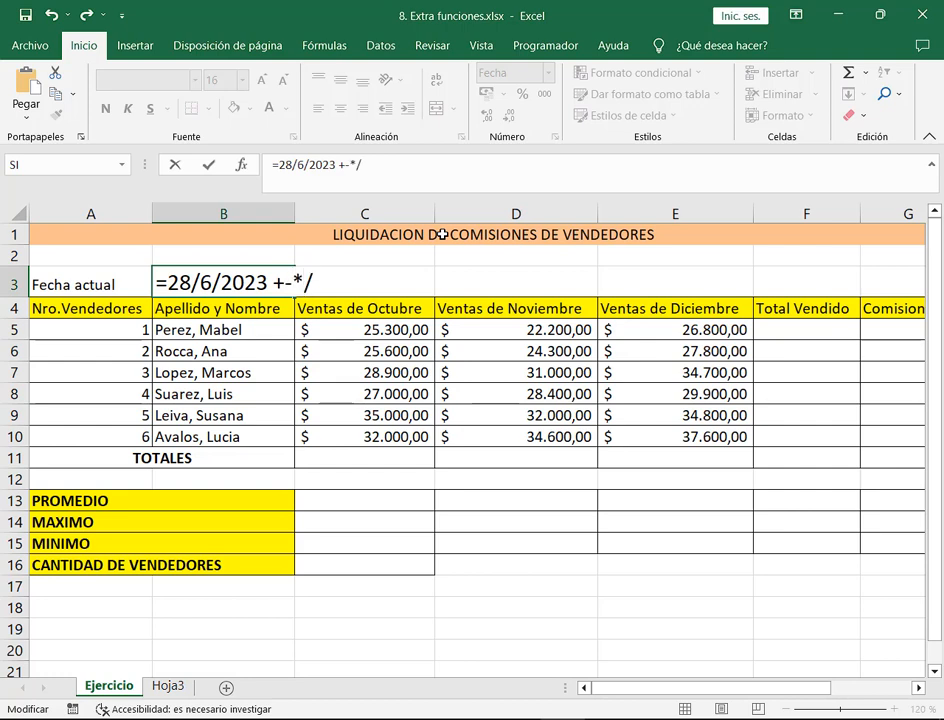
{"action": "key", "text": "BackSpace"}
{"action": "key", "text": "BackSpace"}
{"action": "key", "text": "BackSpace"}
{"action": "key", "text": "BackSpace"}
{"action": "key", "text": "BackSpace"}
- Complete the formula in cell B3 as =28/6/2023 + 25/7/2023 and reselect the cell
{"action": "type", "text": "+ 25/7/2023"}
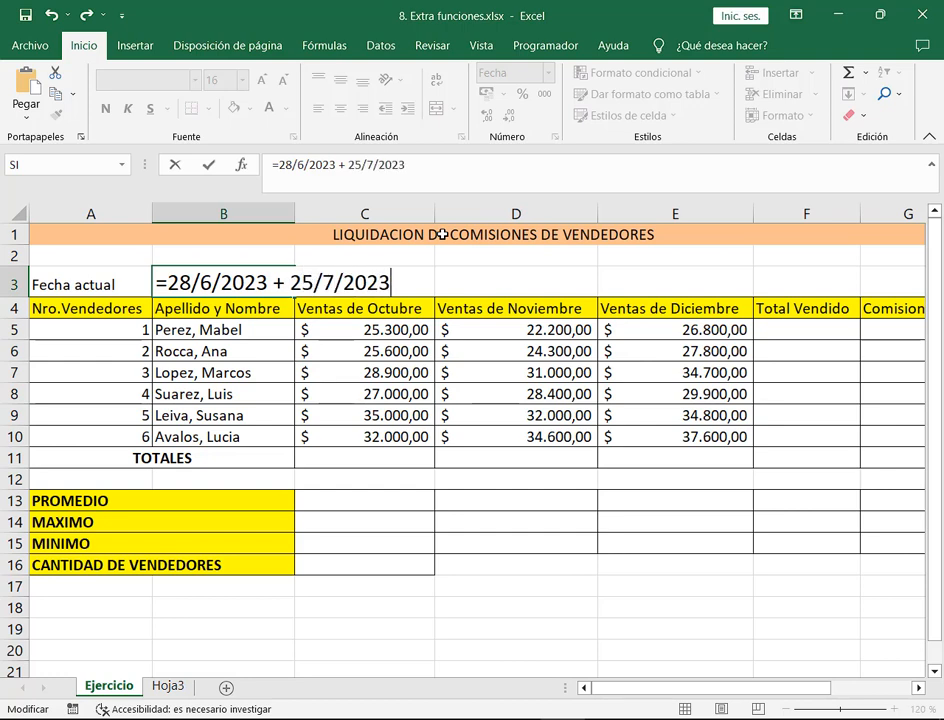
{"action": "key", "text": "Return"}
{"action": "key", "text": "Up"}
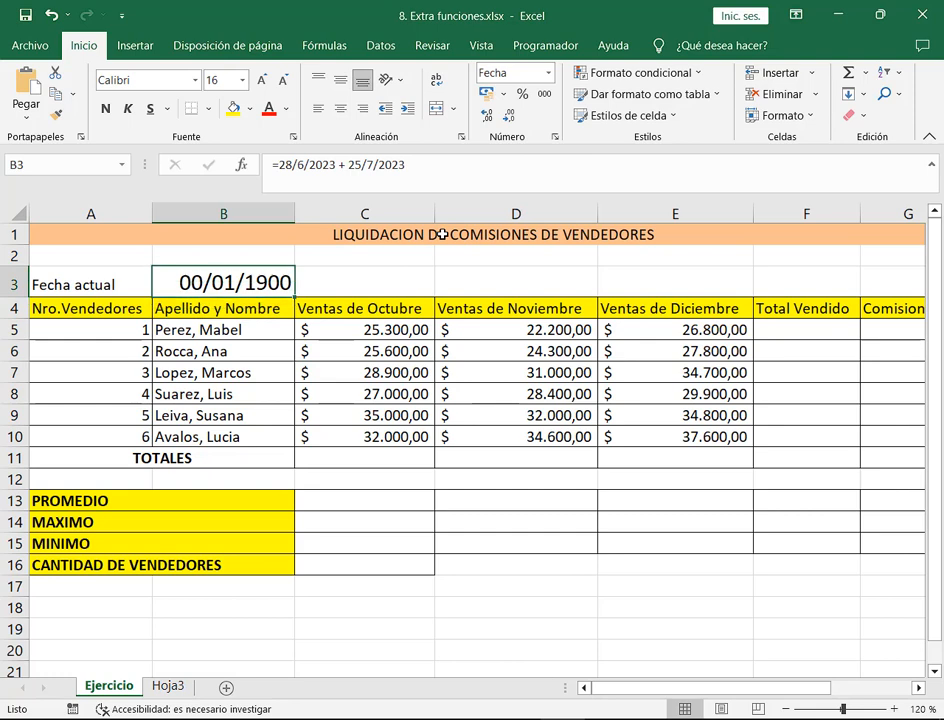
- Open the formula in cell B3 to examine its chained divisions and addition, and close it with the formula kept
{"action": "key", "text": "F2"}
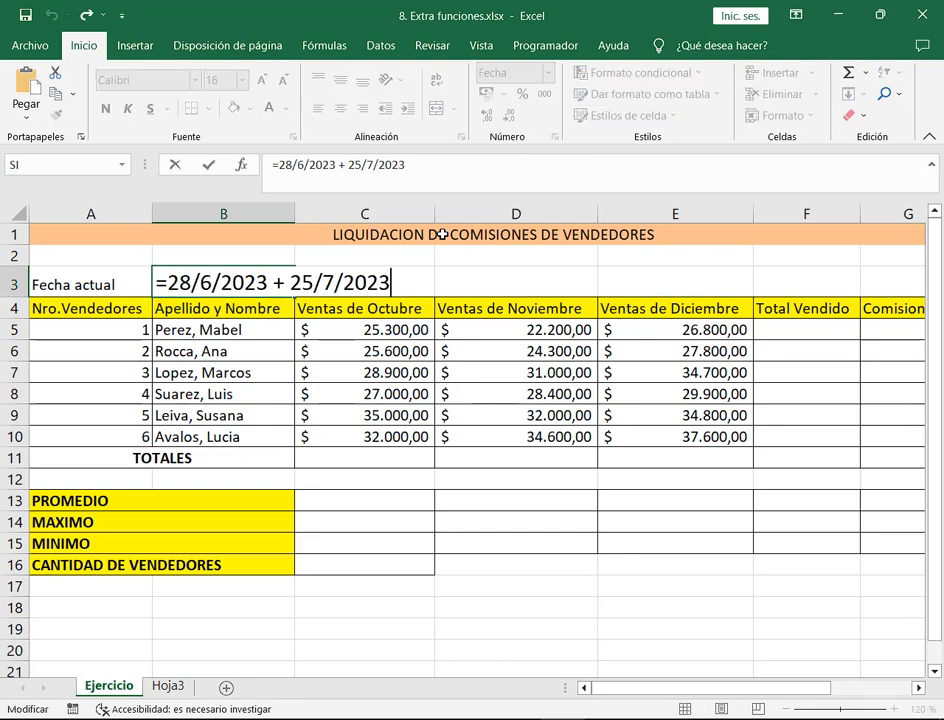
{"action": "key", "text": "Escape"}
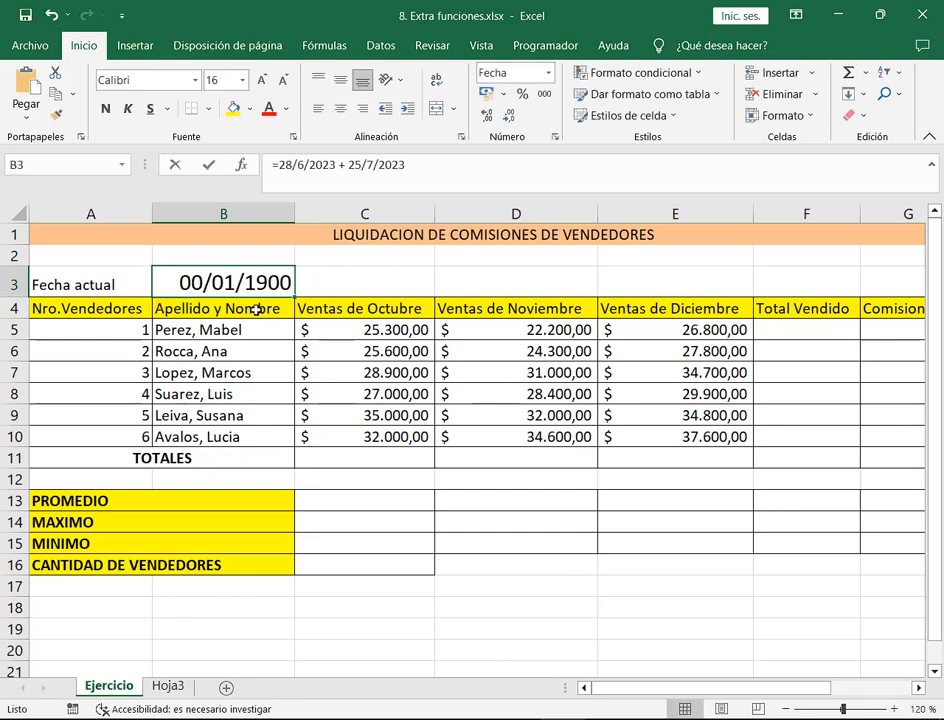
{"action": "key", "text": "F2"}
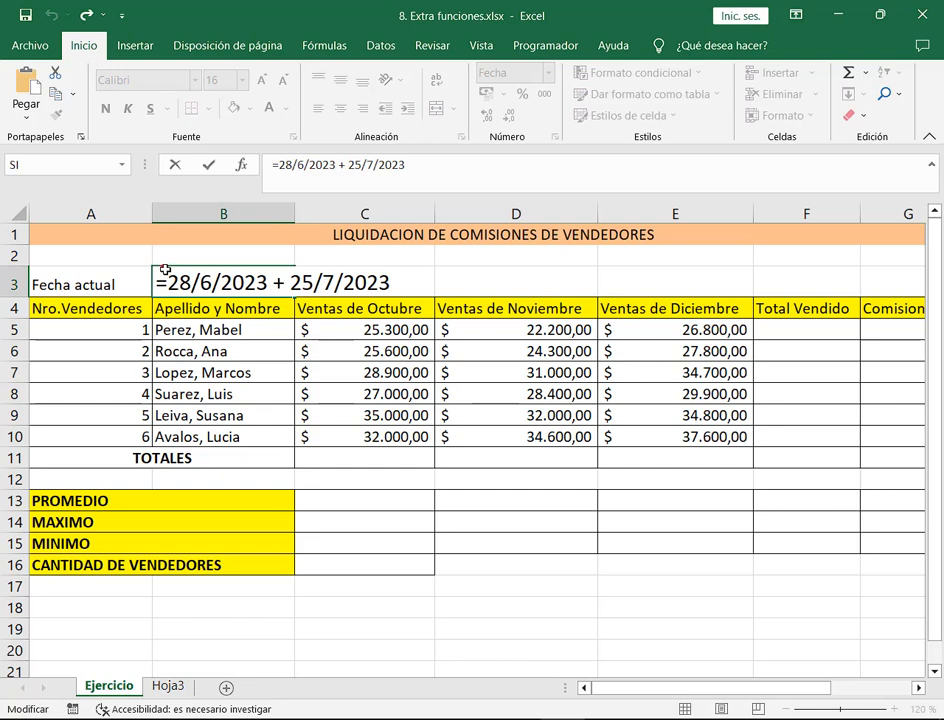
{"action": "mouse_move", "coordinate": [172, 270]}
{"action": "left_mouse_down"}
{"action": "mouse_move", "coordinate": [194, 252]}
{"action": "mouse_move", "coordinate": [207, 272]}
{"action": "mouse_move", "coordinate": [320, 249]}
{"action": "mouse_move", "coordinate": [330, 264]}
{"action": "mouse_move", "coordinate": [371, 251]}
{"action": "mouse_move", "coordinate": [374, 266]}
{"action": "left_mouse_up"}
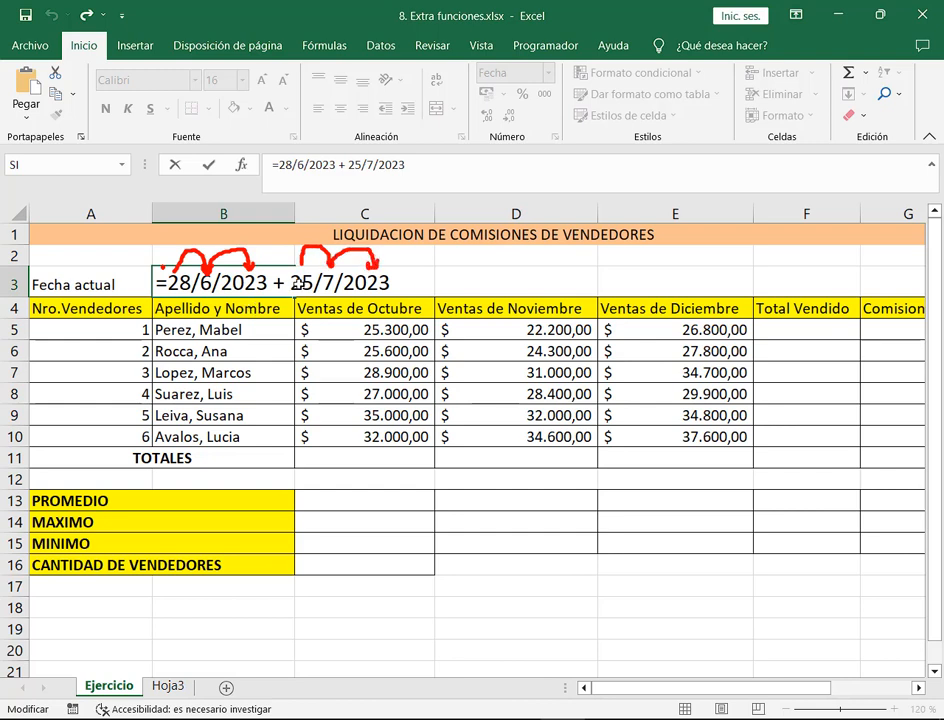
{"action": "mouse_move", "coordinate": [210, 322]}
{"action": "left_mouse_down"}
{"action": "mouse_move", "coordinate": [214, 302]}
{"action": "mouse_move", "coordinate": [230, 320]}
{"action": "left_mouse_up"}
{"action": "mouse_move", "coordinate": [325, 301]}
{"action": "left_mouse_down"}
{"action": "mouse_move", "coordinate": [325, 317]}
{"action": "mouse_move", "coordinate": [341, 322]}
{"action": "left_mouse_up"}
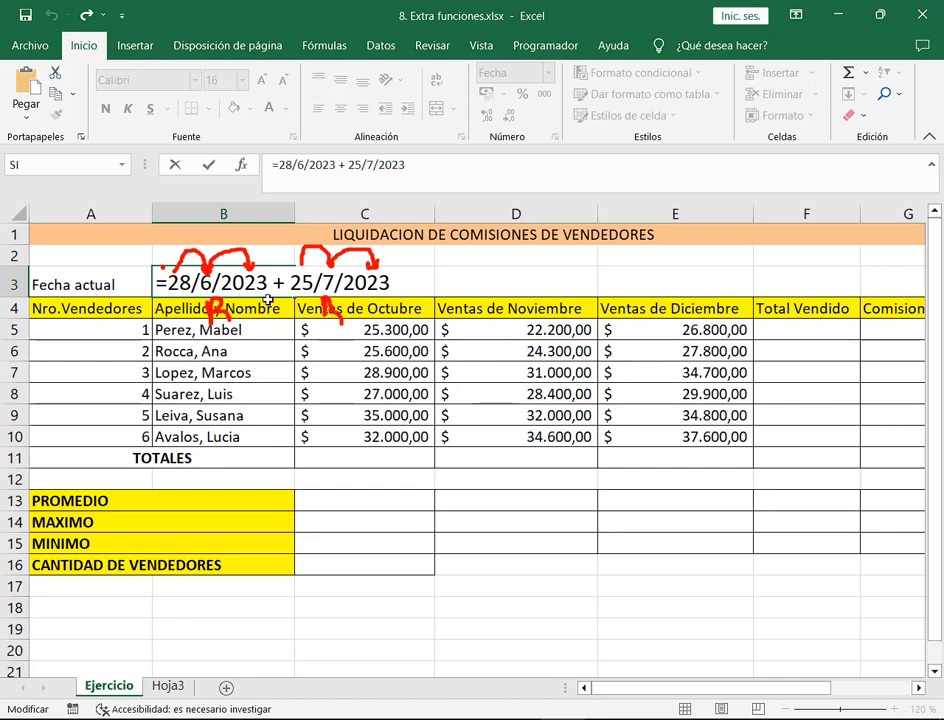
{"action": "left_click_drag", "start_coordinate": [276, 272], "coordinate": [270, 276]}
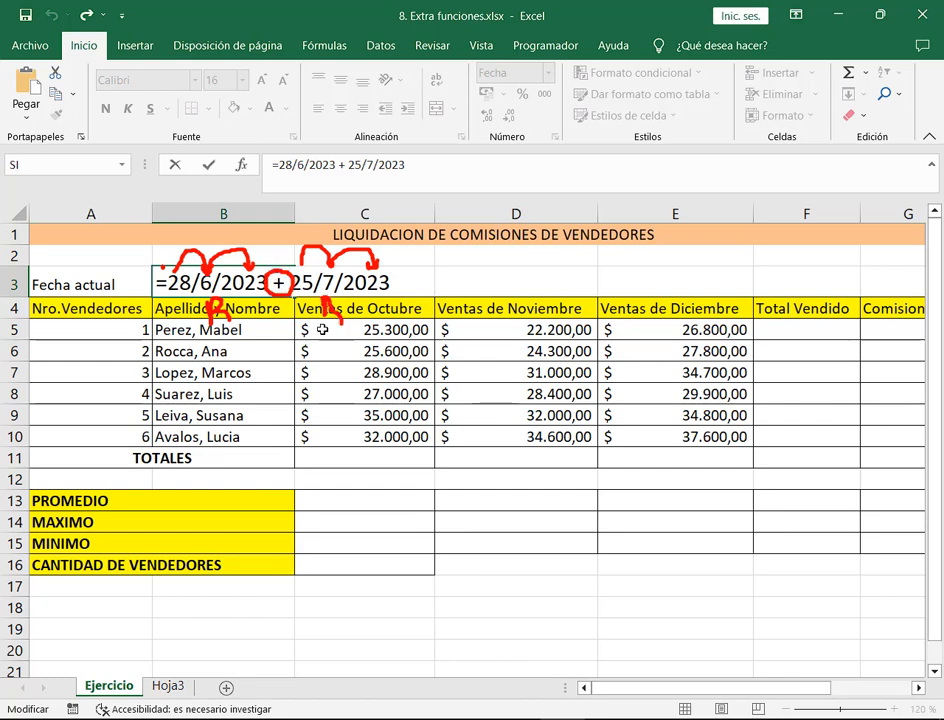
{"action": "key", "text": "Escape"}
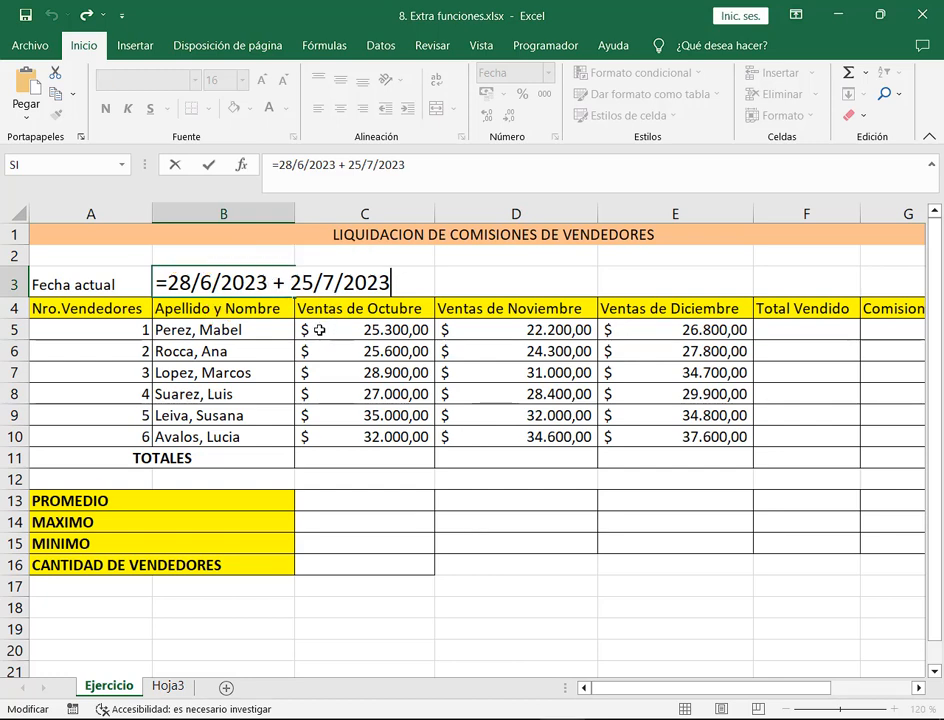
{"action": "key", "text": "ctrl+Return"}
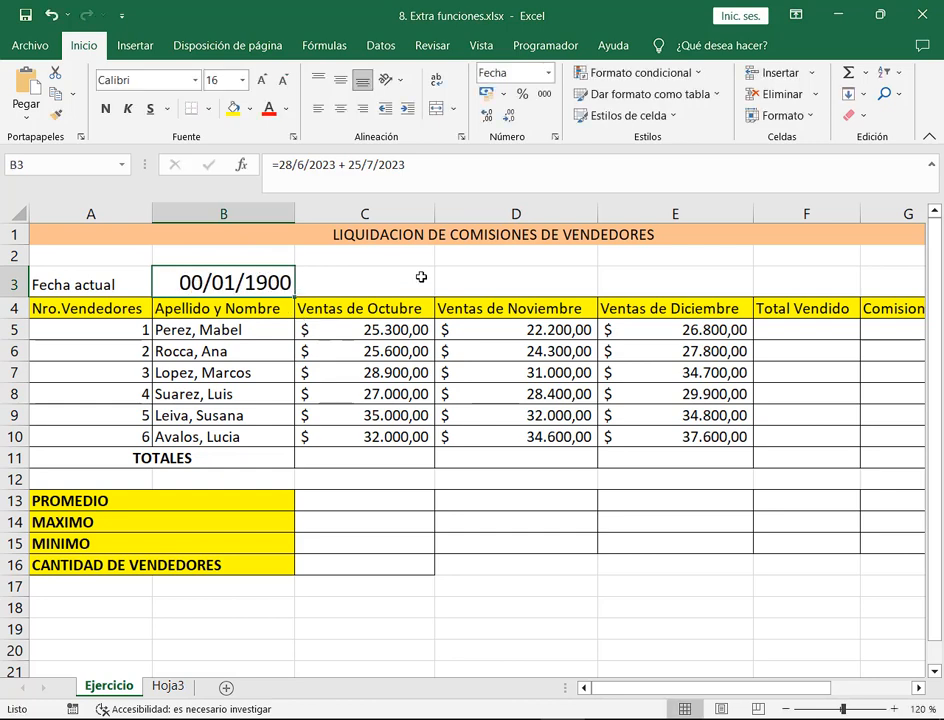
- Clear cell B3 and enter the formula =FECHA(2023;06;28) in it
{"action": "key", "text": "Delete"}
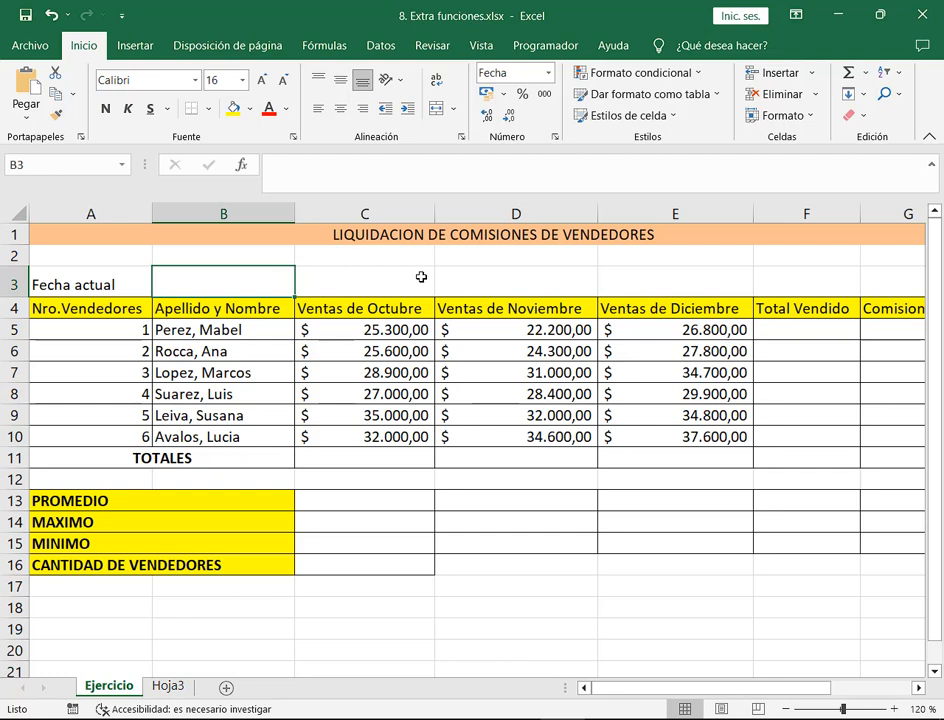
{"action": "type", "text": "=fec"}
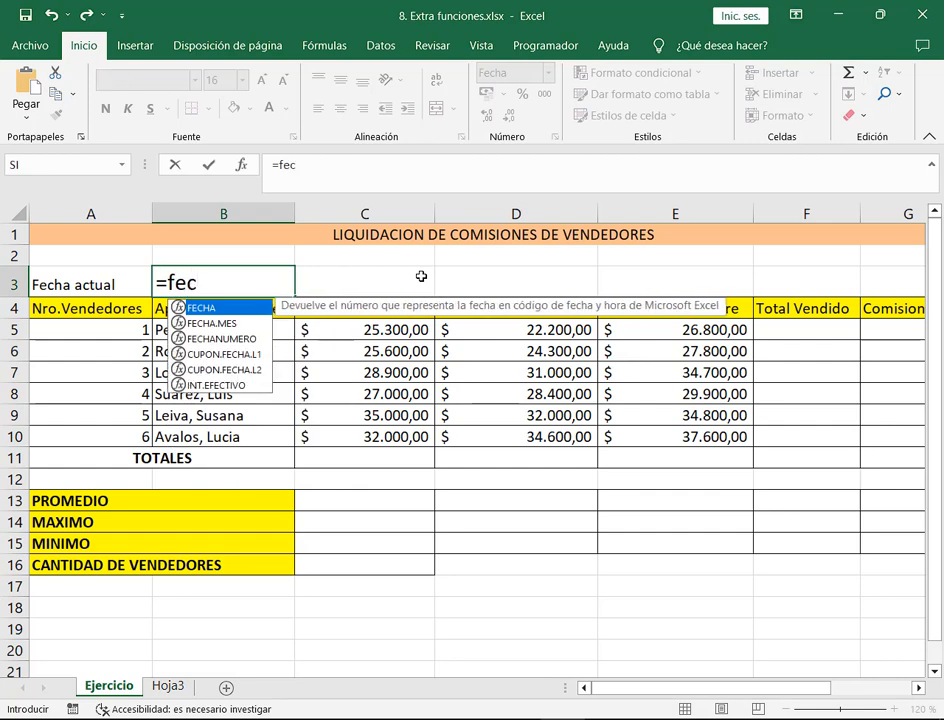
{"action": "key", "text": "Tab"}
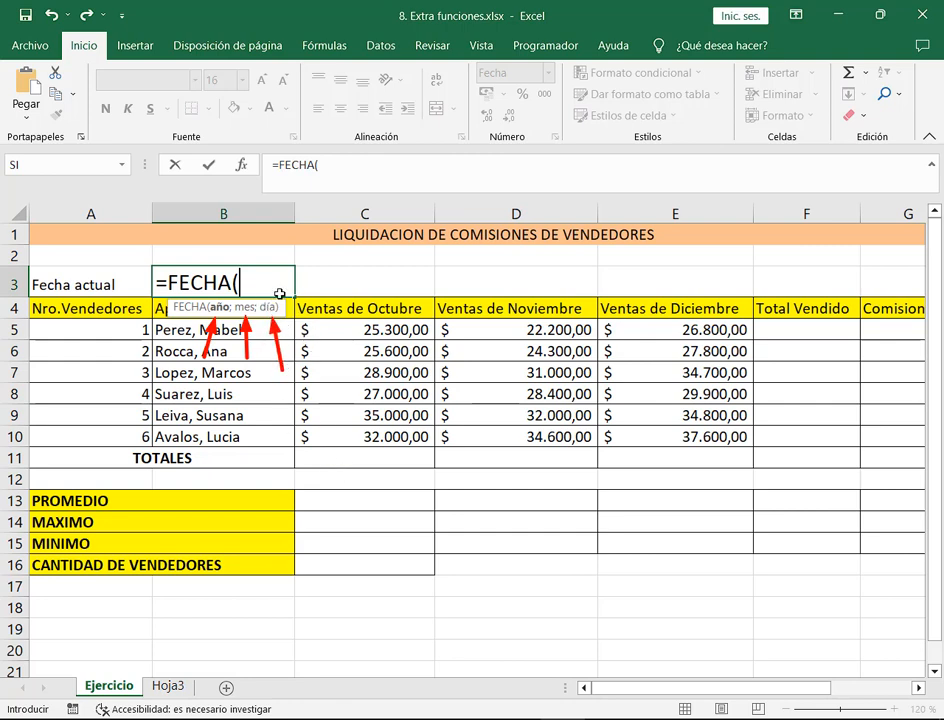
{"action": "type", "text": "2023"}
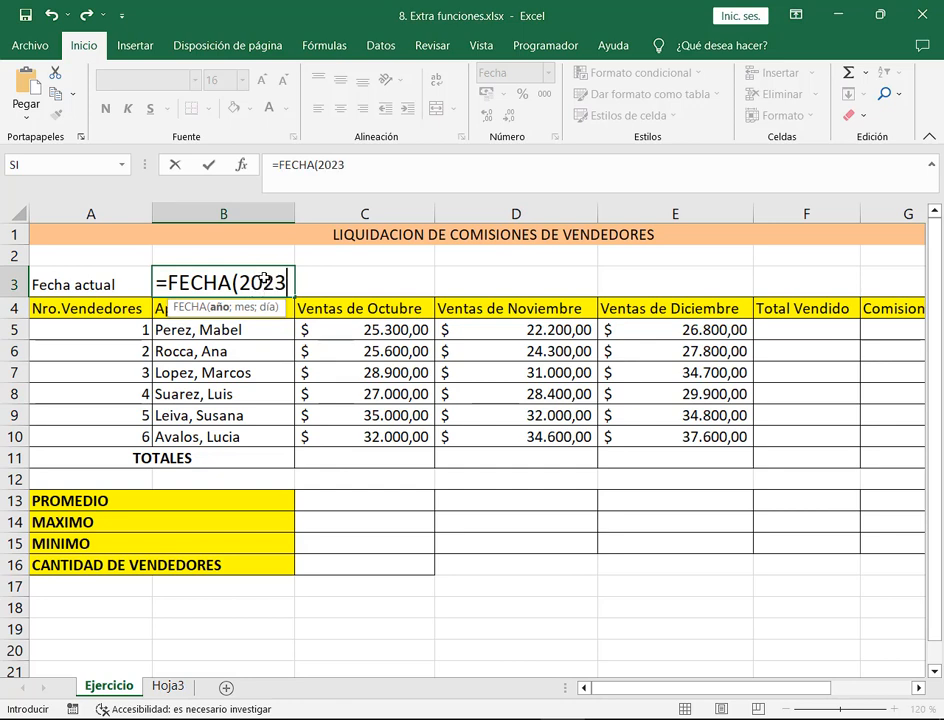
{"action": "type", "text": ";"}
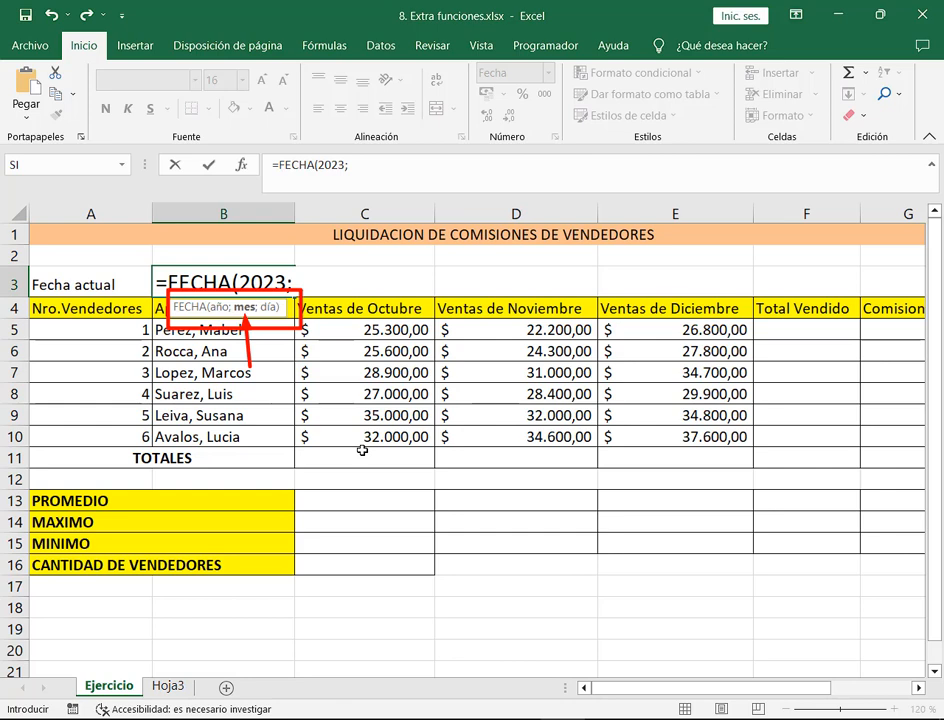
{"action": "key", "text": "BackSpace"}
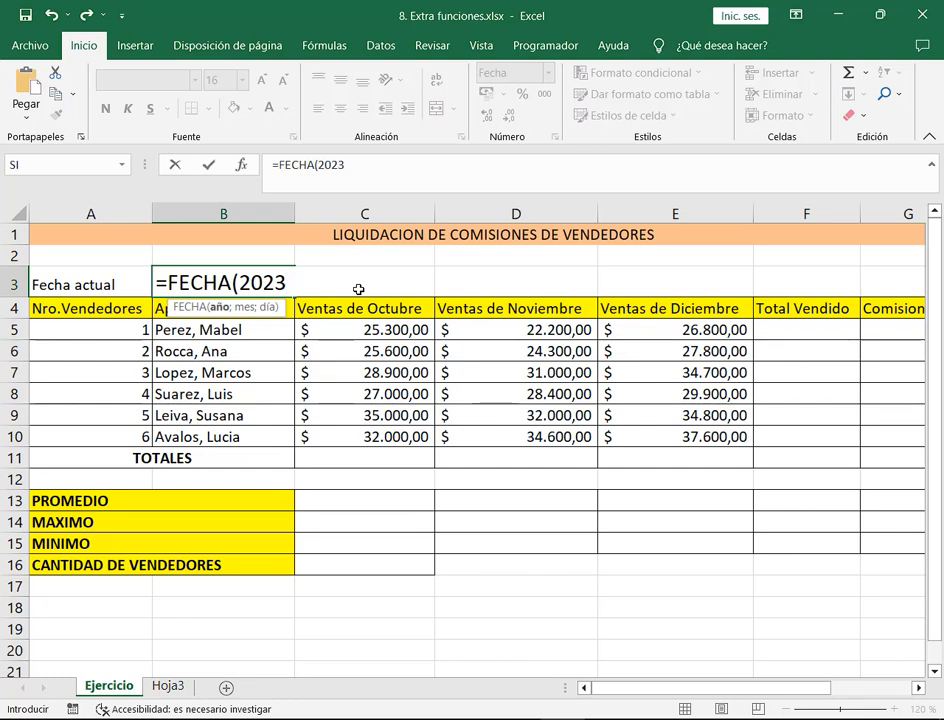
{"action": "type", "text": ";"}
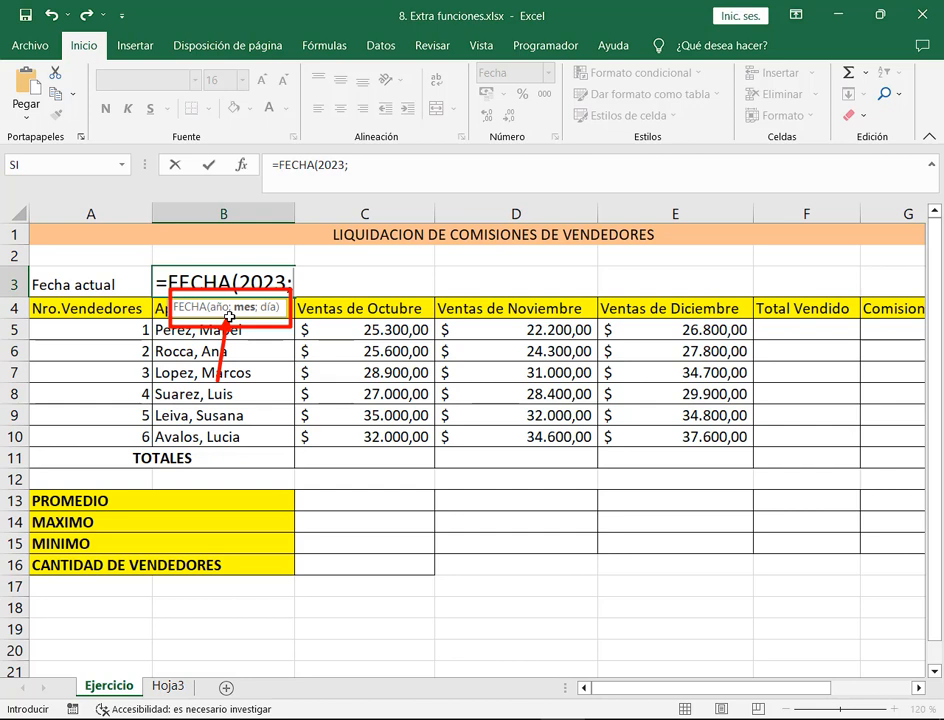
{"action": "key", "text": "F2"}
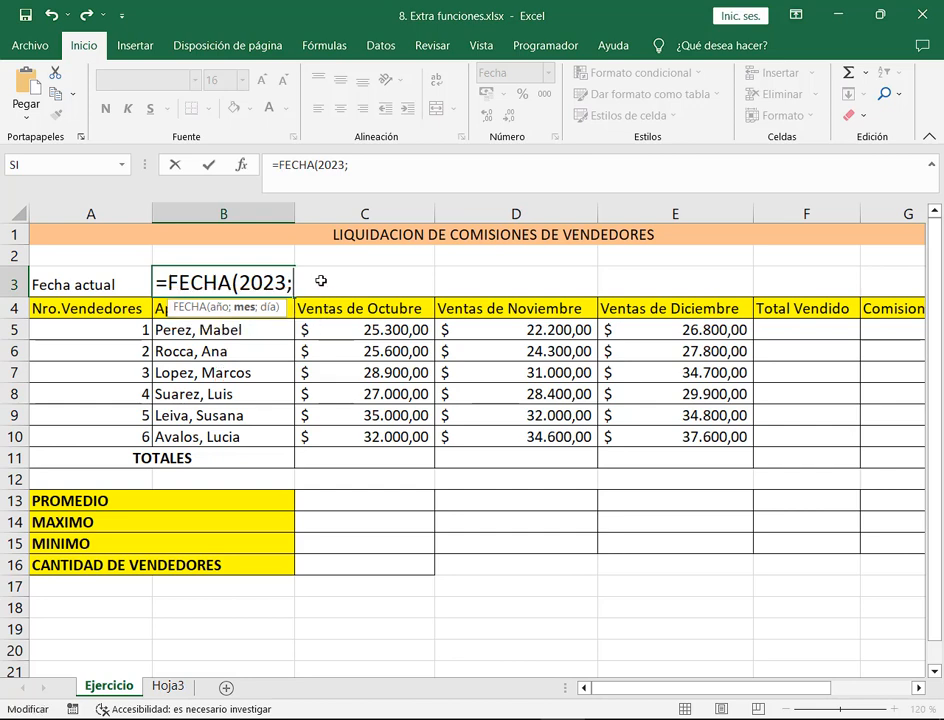
{"action": "type", "text": "06;"}
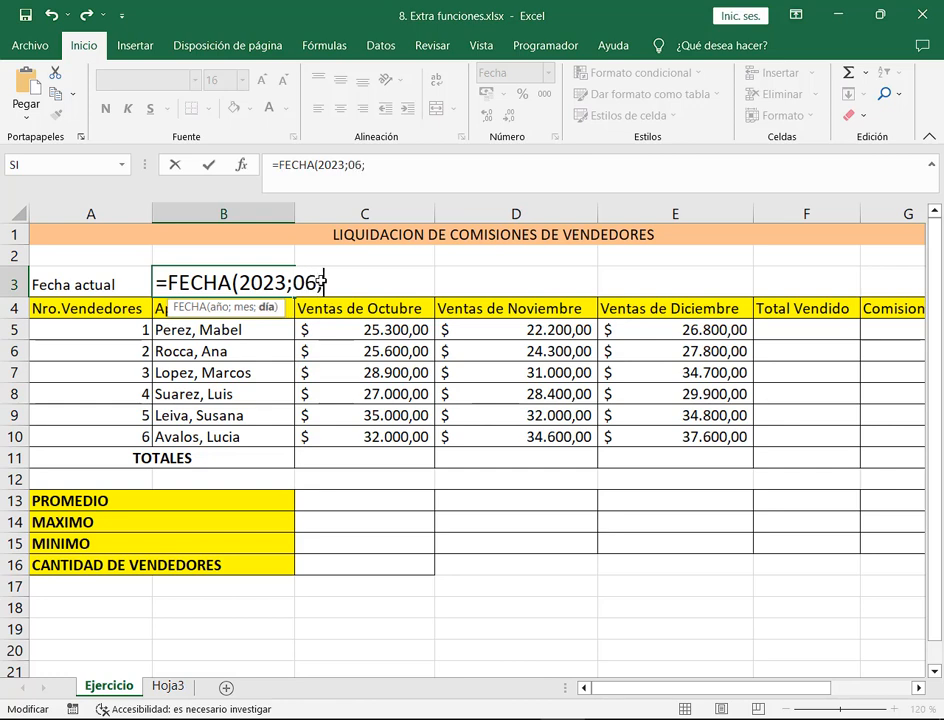
{"action": "type", "text": "28)"}
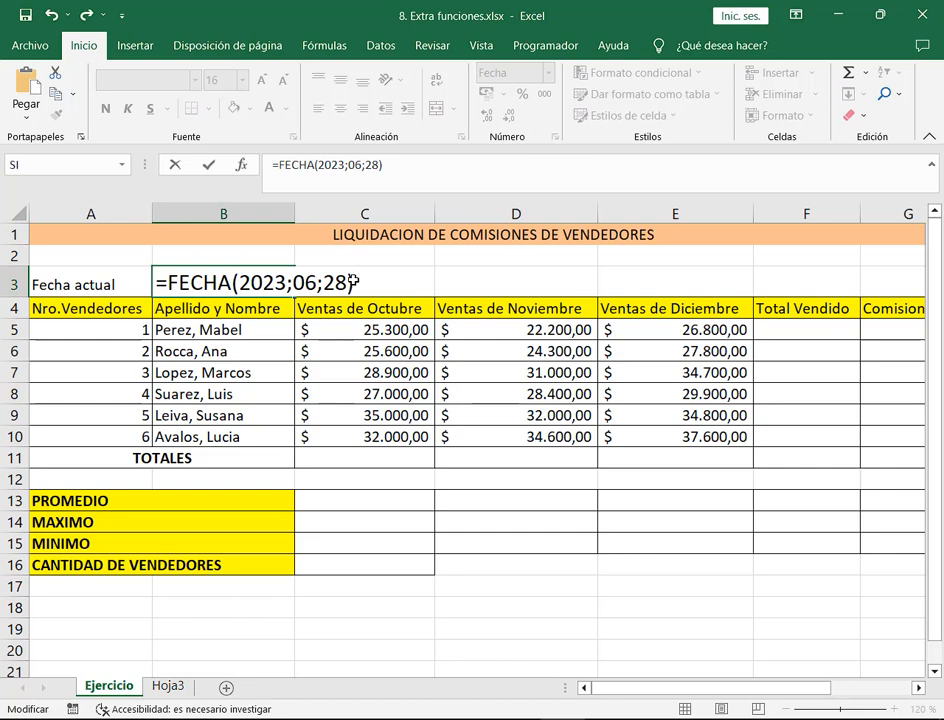
{"action": "key", "text": "Return"}
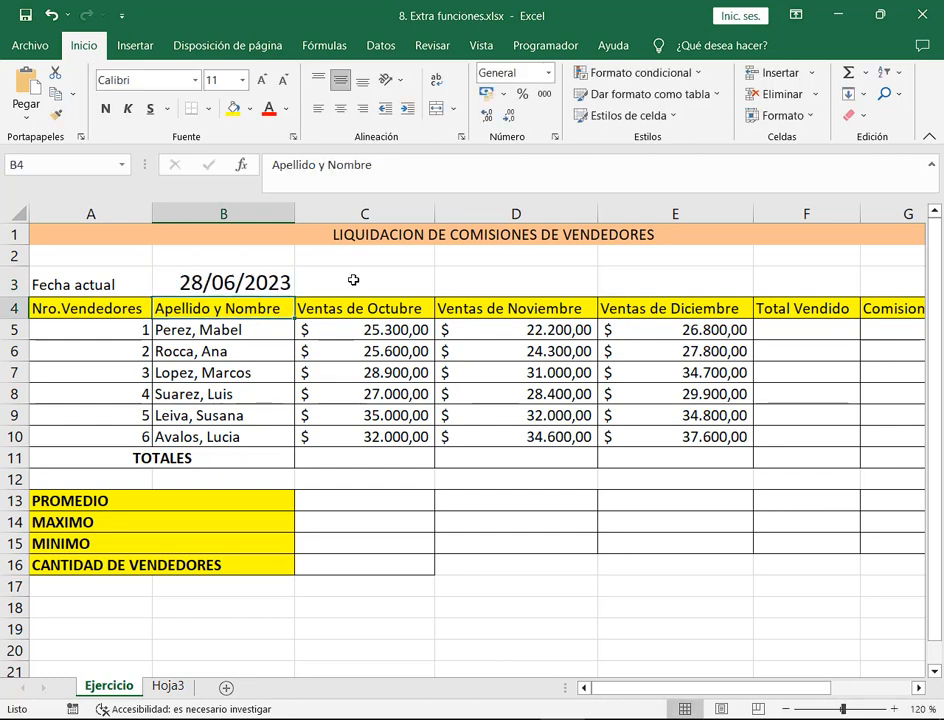
- Enter the date 28/06/2023 as a plain value in cell C3
{"action": "key", "text": "Up"}
{"action": "key", "text": "Right"}
{"action": "type", "text": "28/"}
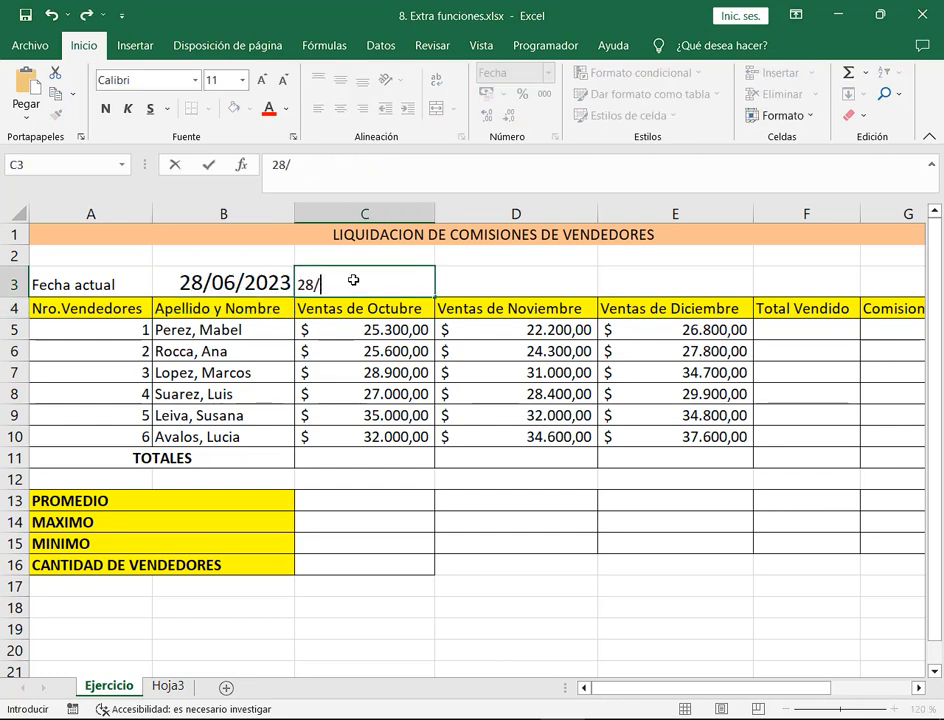
{"action": "type", "text": "06/2023"}
{"action": "key", "text": "Return"}
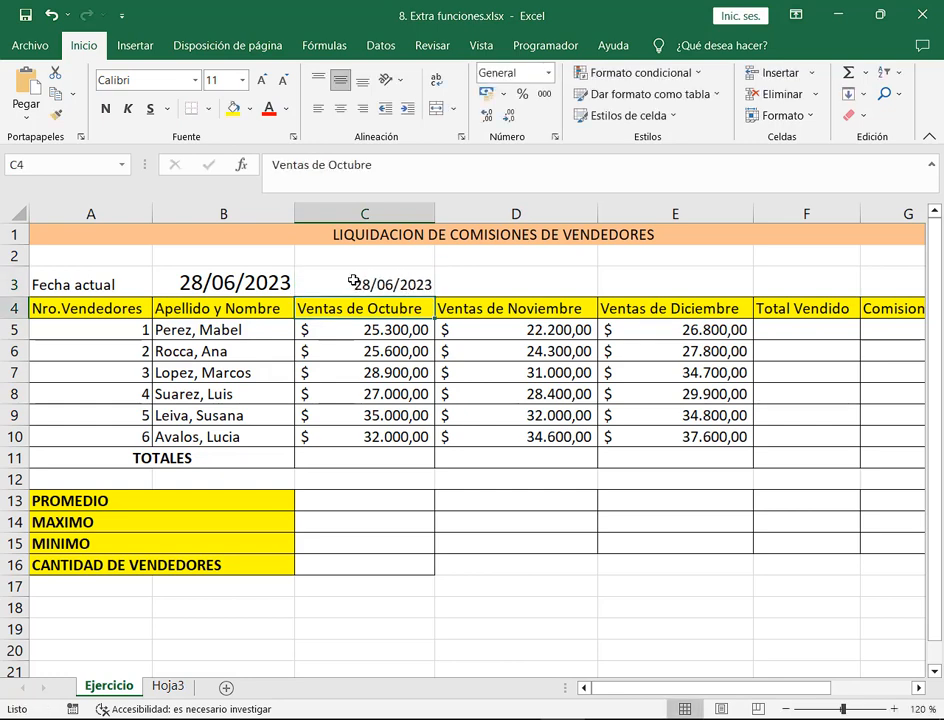
- Compare the underlying contents of cells B3 and C3, leaving cell B3 selected
{"action": "left_click", "coordinate": [353, 281]}
{"action": "left_click", "coordinate": [278, 278]}
{"action": "left_click", "coordinate": [338, 290]}
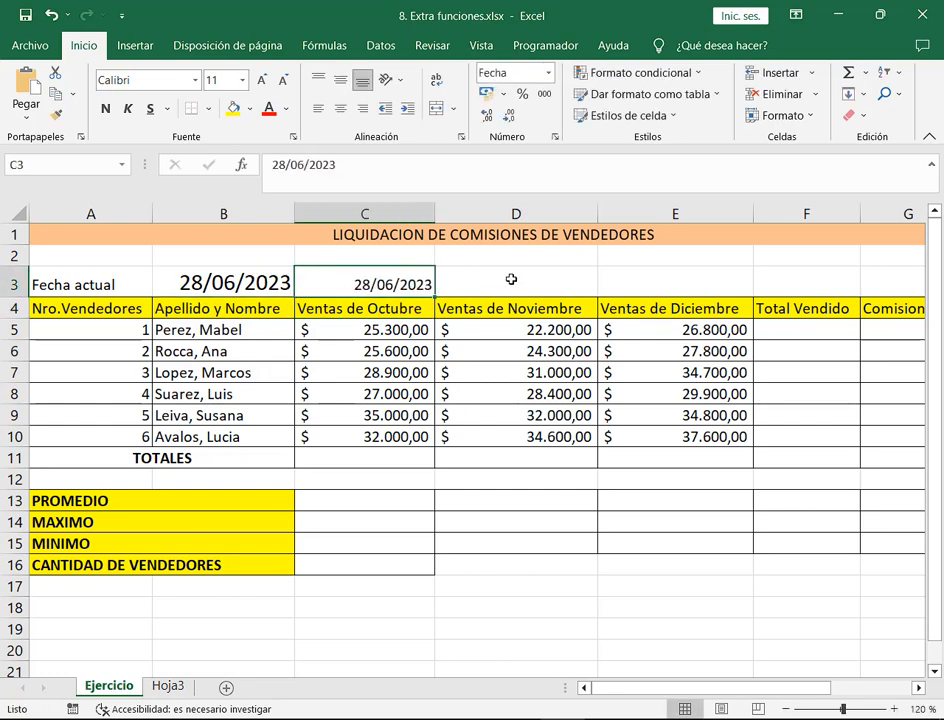
{"action": "left_click", "coordinate": [505, 278]}
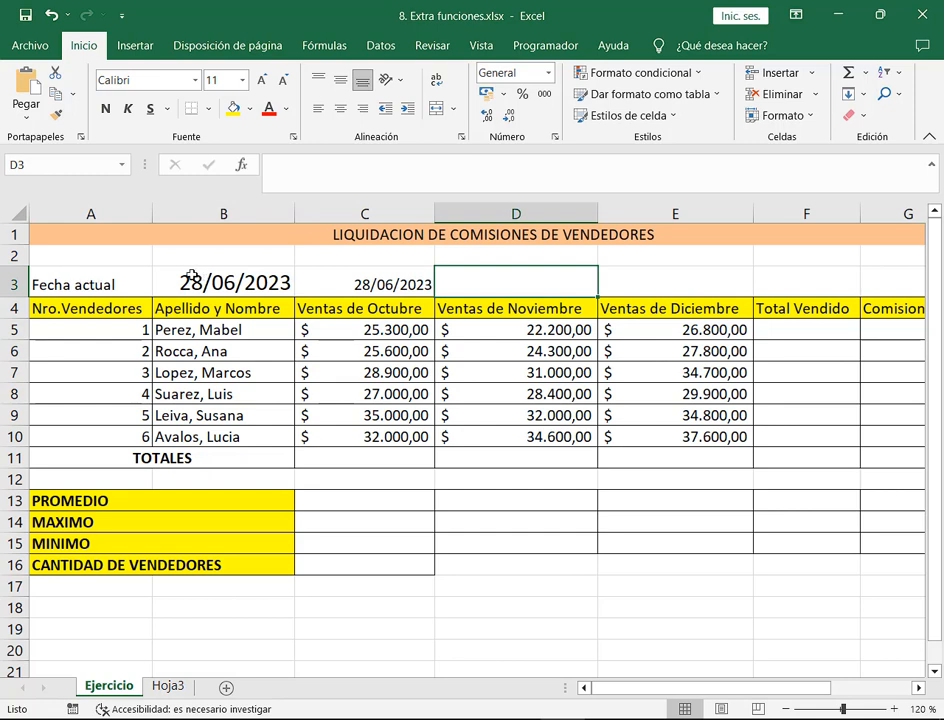
{"action": "left_click_drag", "start_coordinate": [144, 263], "coordinate": [293, 298]}
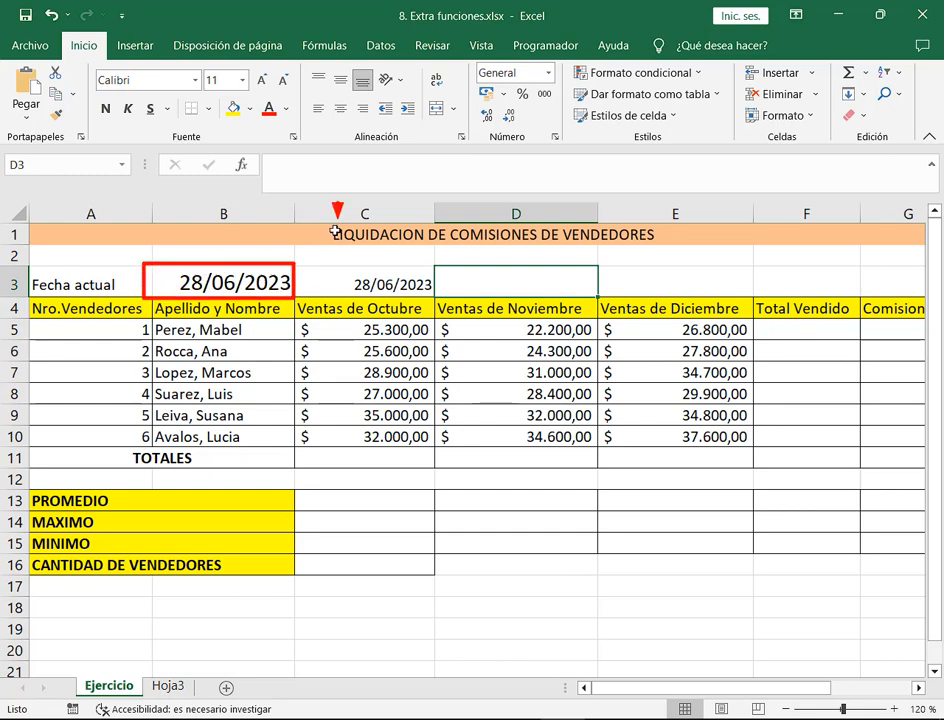
{"action": "left_click_drag", "start_coordinate": [341, 216], "coordinate": [293, 261]}
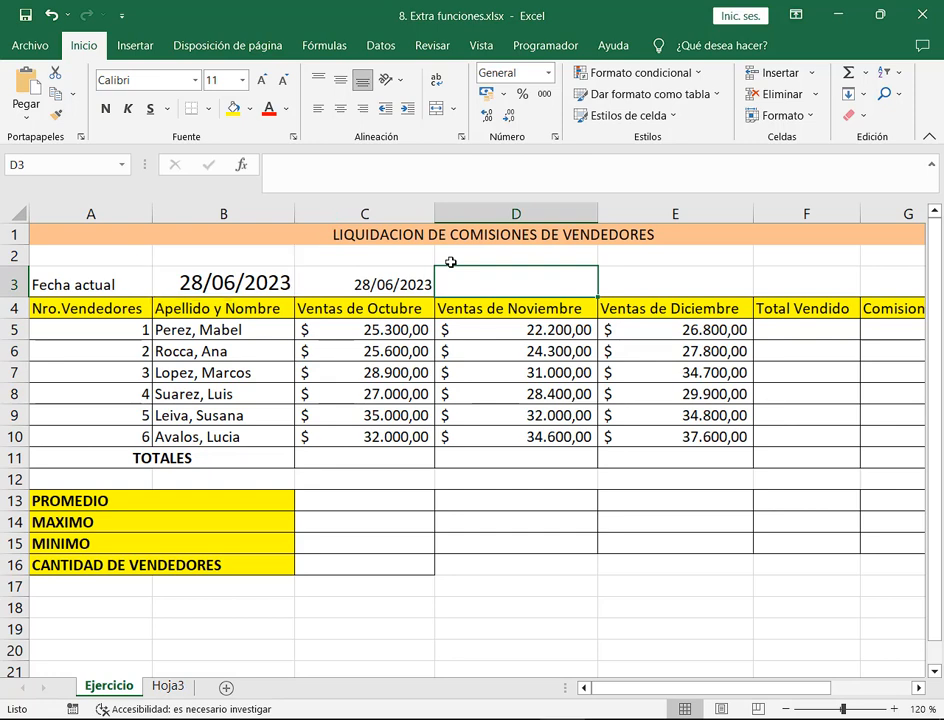
{"action": "left_click", "coordinate": [403, 288]}
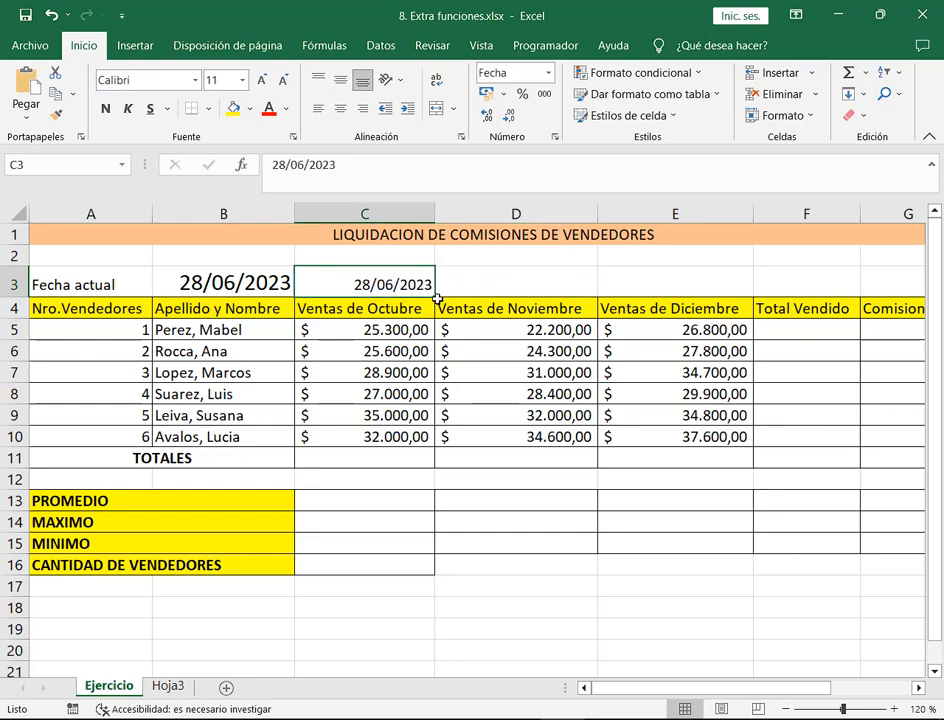
{"action": "left_click", "coordinate": [250, 283]}
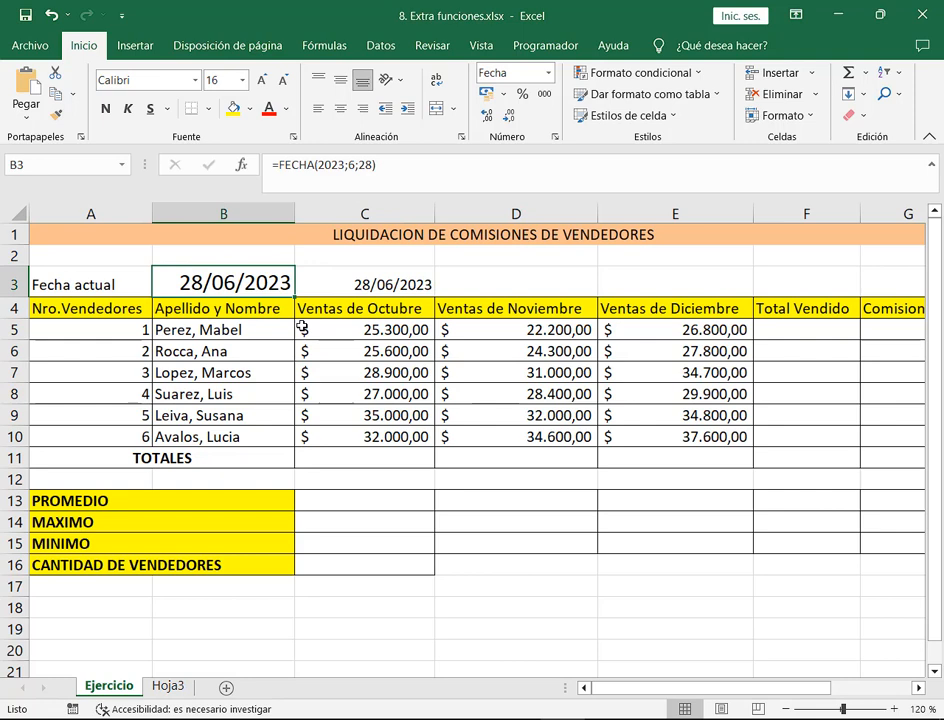
- Examine the year, month and day arguments of the FECHA formula in cell B3, and select cell C3 for comparison
{"action": "double_click", "coordinate": [245, 287]}
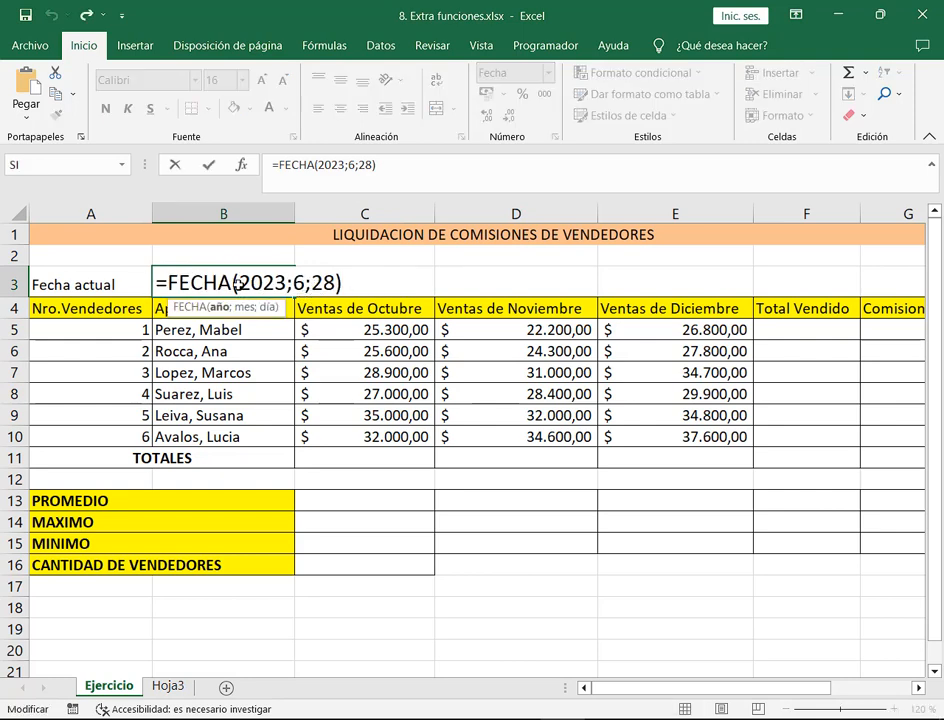
{"action": "left_click_drag", "start_coordinate": [166, 283], "coordinate": [371, 286]}
{"action": "left_click", "coordinate": [372, 286]}
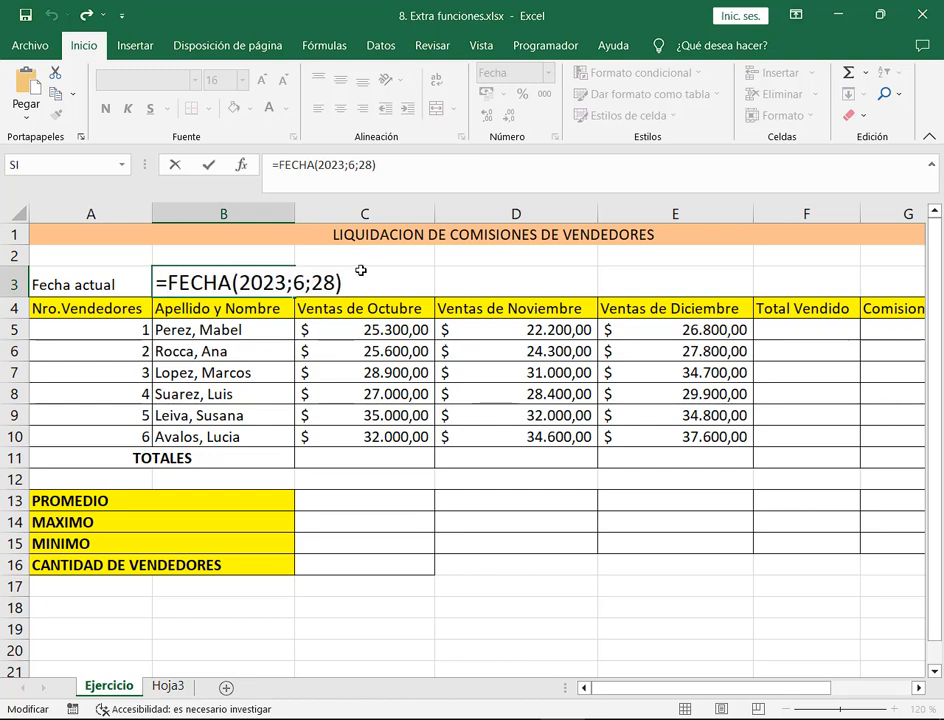
{"action": "mouse_move", "coordinate": [364, 287]}
{"action": "left_mouse_down"}
{"action": "mouse_move", "coordinate": [280, 258]}
{"action": "mouse_move", "coordinate": [159, 268]}
{"action": "mouse_move", "coordinate": [253, 283]}
{"action": "mouse_move", "coordinate": [366, 276]}
{"action": "left_mouse_up"}
{"action": "left_click", "coordinate": [366, 276]}
{"action": "left_click", "coordinate": [283, 285]}
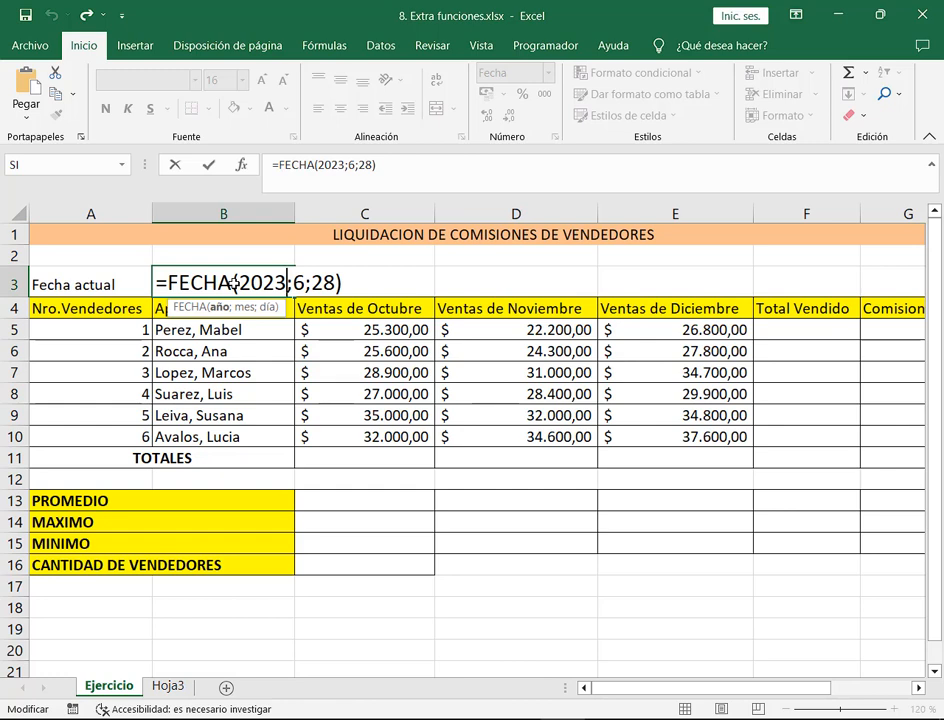
{"action": "double_click", "coordinate": [250, 284]}
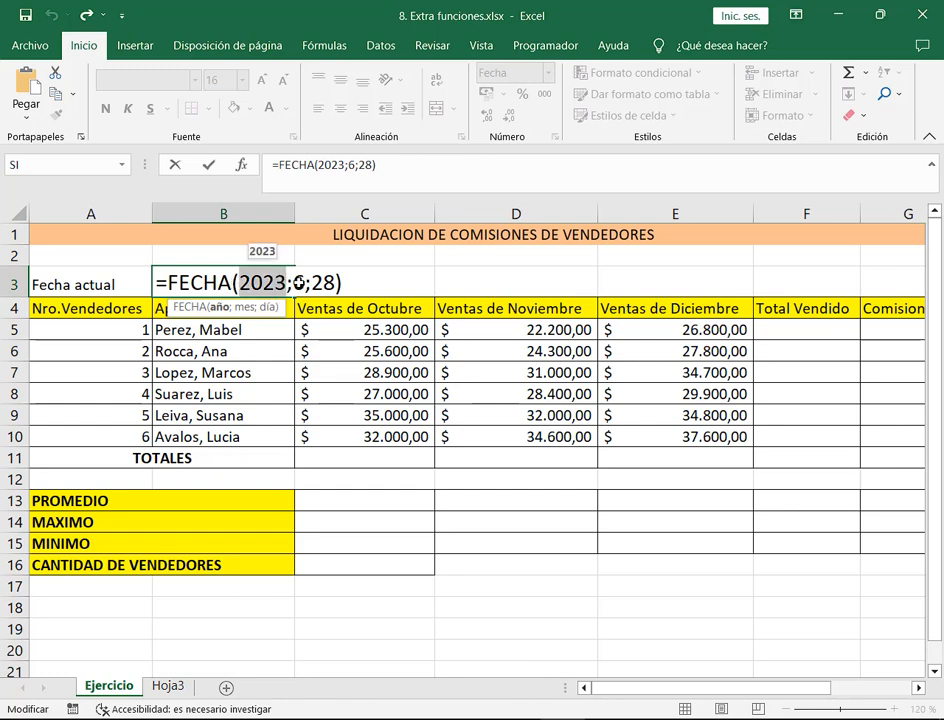
{"action": "left_click", "coordinate": [288, 284]}
{"action": "key", "text": "Right"}
{"action": "key", "text": "Right"}
{"action": "key", "text": "Right"}
{"action": "key", "text": "Right"}
{"action": "key", "text": "Right"}
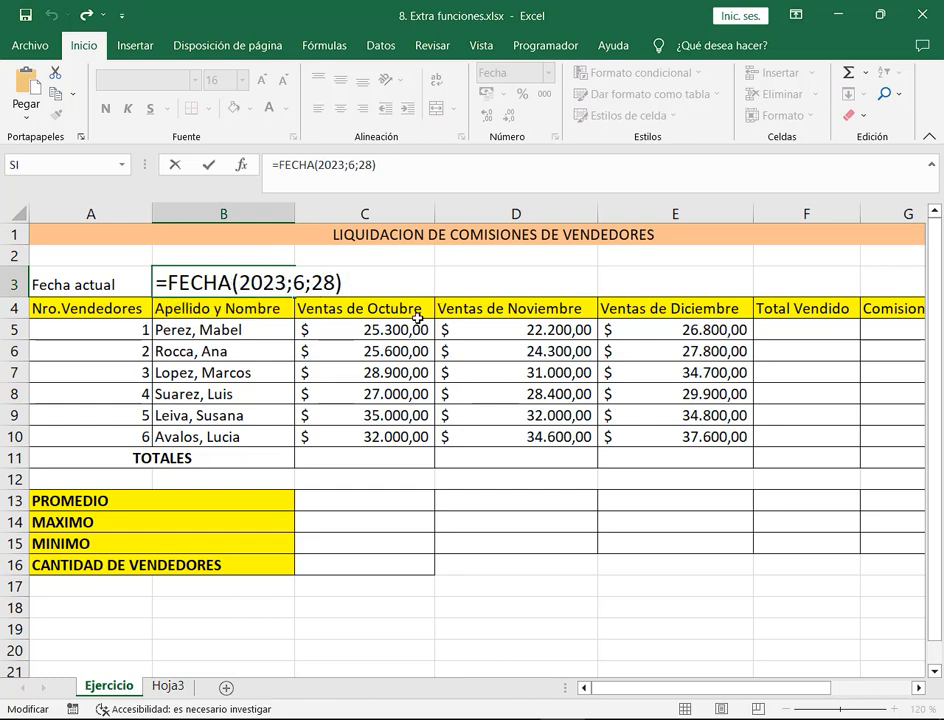
{"action": "key", "text": "Return"}
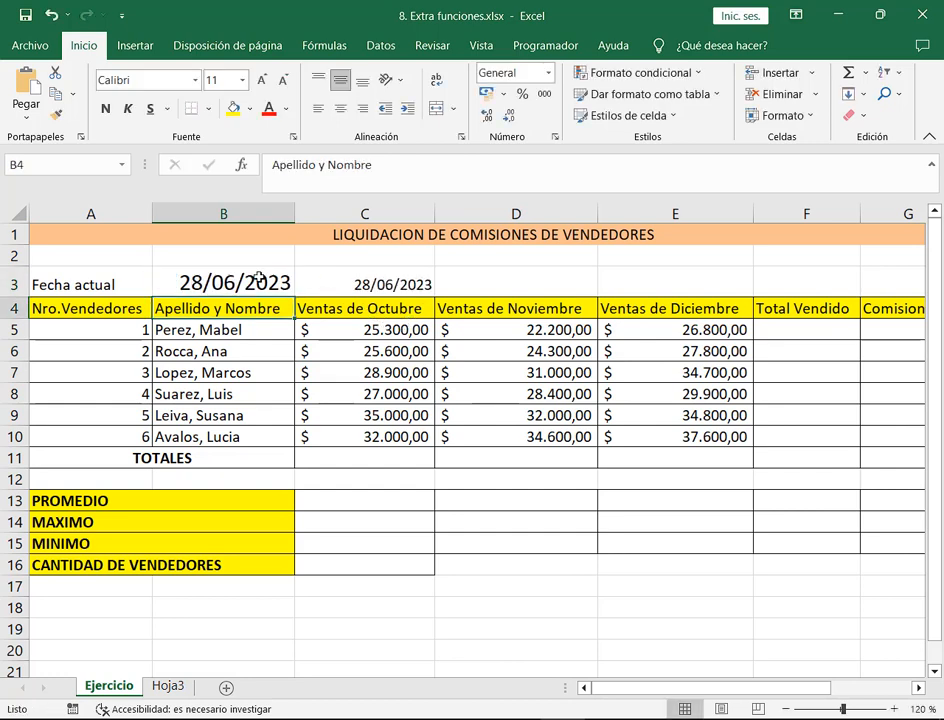
{"action": "key", "text": "Up"}
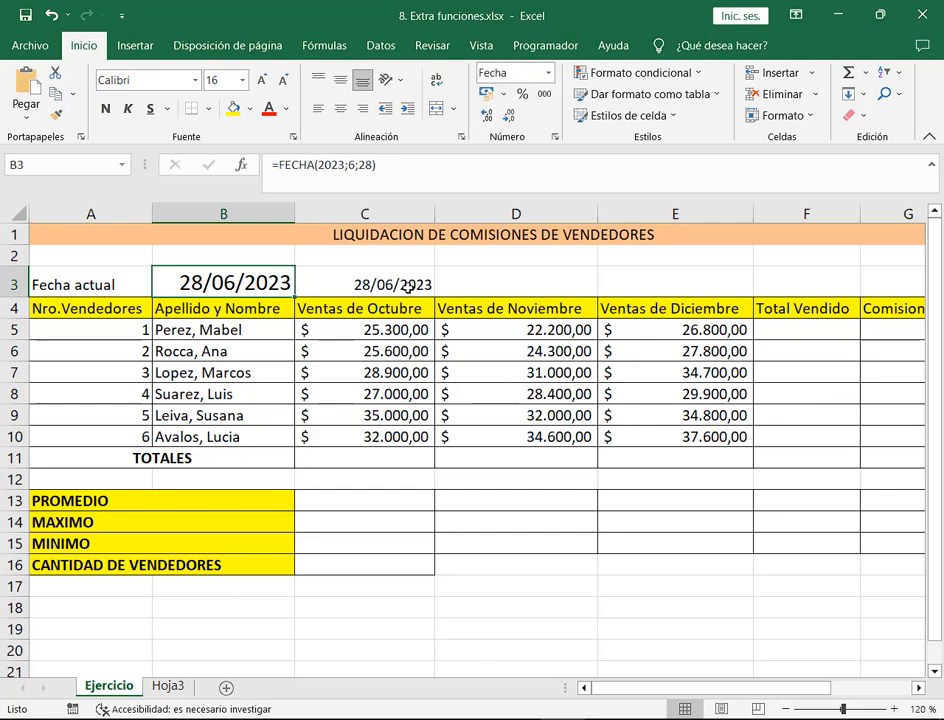
{"action": "left_click", "coordinate": [405, 288]}
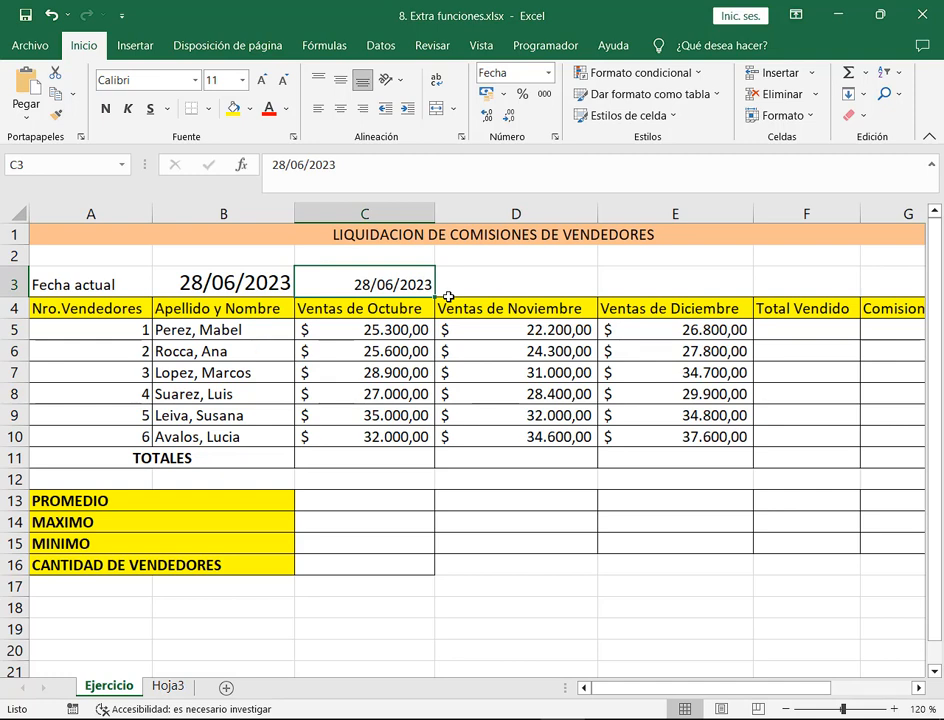
- Clear the contents of cells C3 and B3, leaving cell B3 selected
{"action": "key", "text": "Delete"}
{"action": "key", "text": "Left"}
{"action": "key", "text": "Delete"}
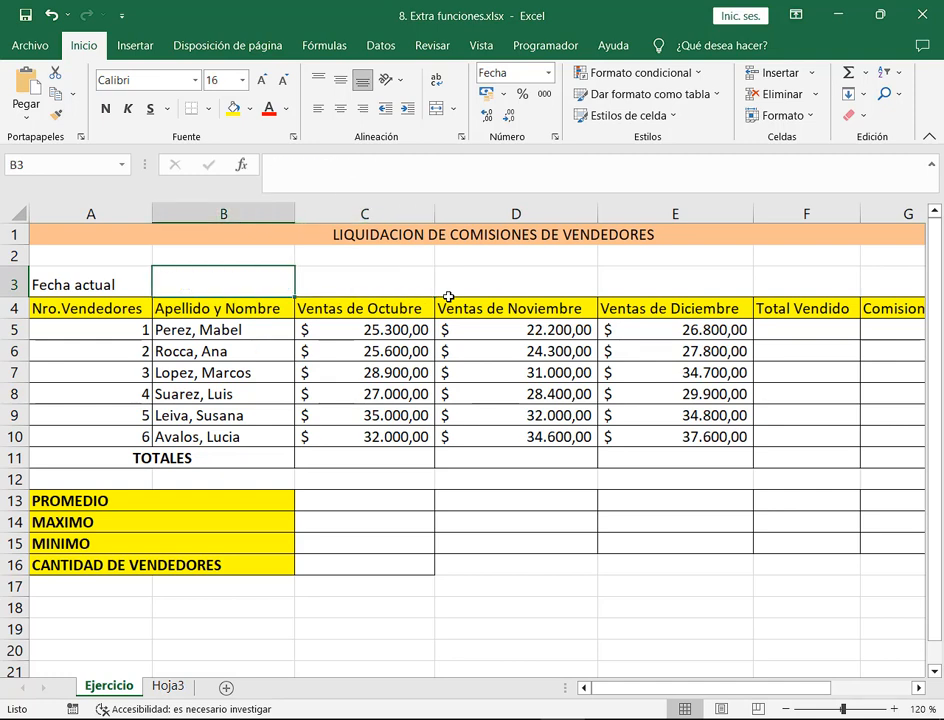
- Enter the formula =HOY() in cell B3, with nothing between the parentheses
{"action": "type", "text": "=HOY"}
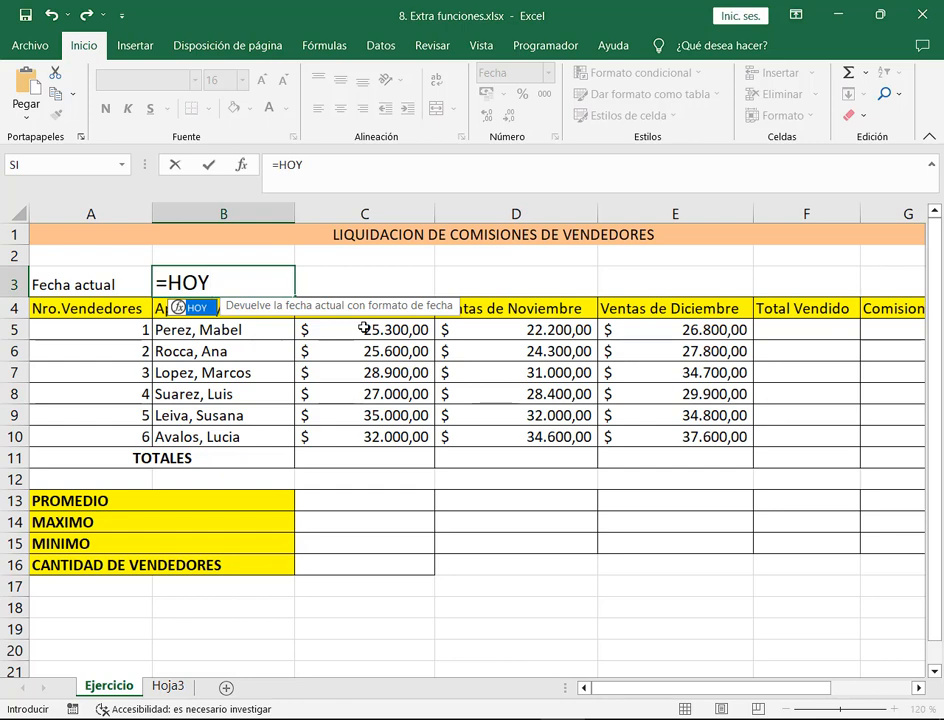
{"action": "mouse_move", "coordinate": [166, 292]}
{"action": "left_mouse_down"}
{"action": "mouse_move", "coordinate": [234, 327]}
{"action": "mouse_move", "coordinate": [210, 318]}
{"action": "left_mouse_up"}
{"action": "double_click", "coordinate": [197, 307]}
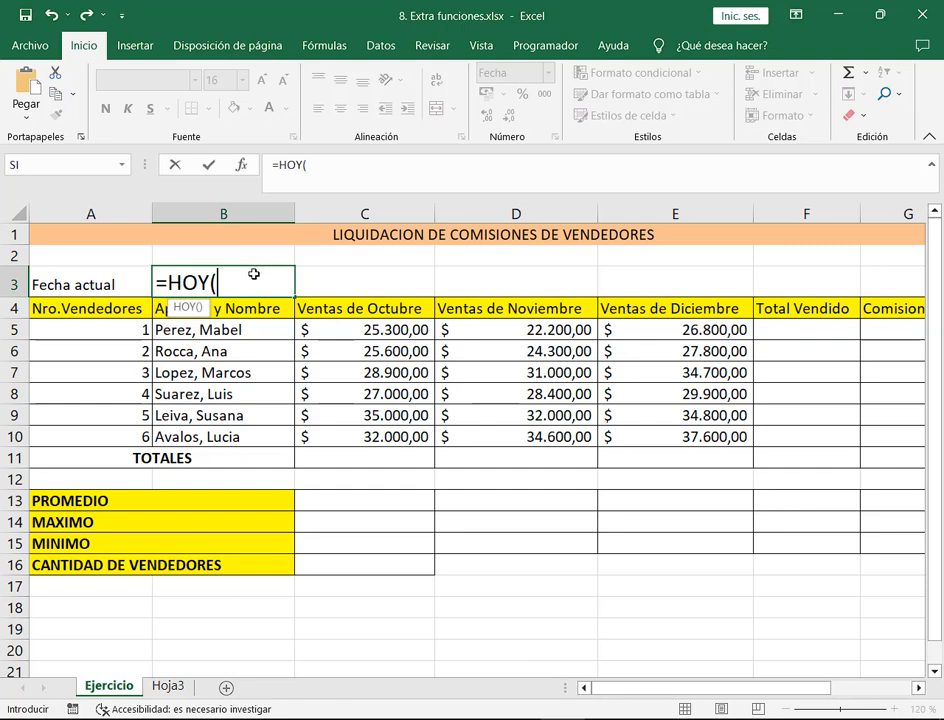
{"action": "left_click", "coordinate": [253, 274]}
{"action": "type", "text": ")"}
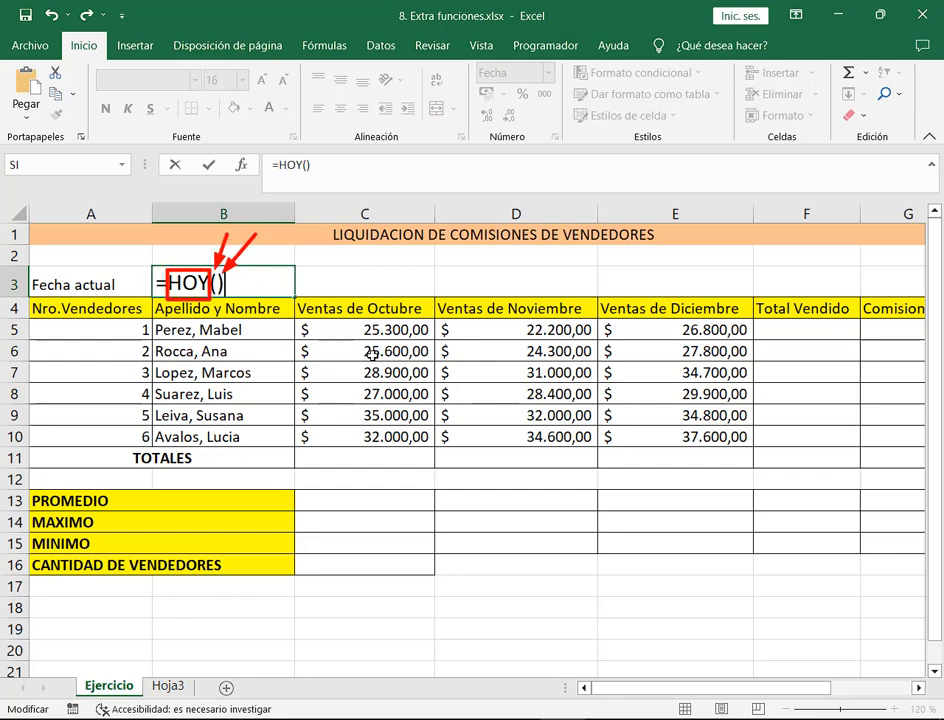
{"action": "left_click", "coordinate": [216, 284]}
{"action": "left_click", "coordinate": [243, 287]}
{"action": "key", "text": "Return"}
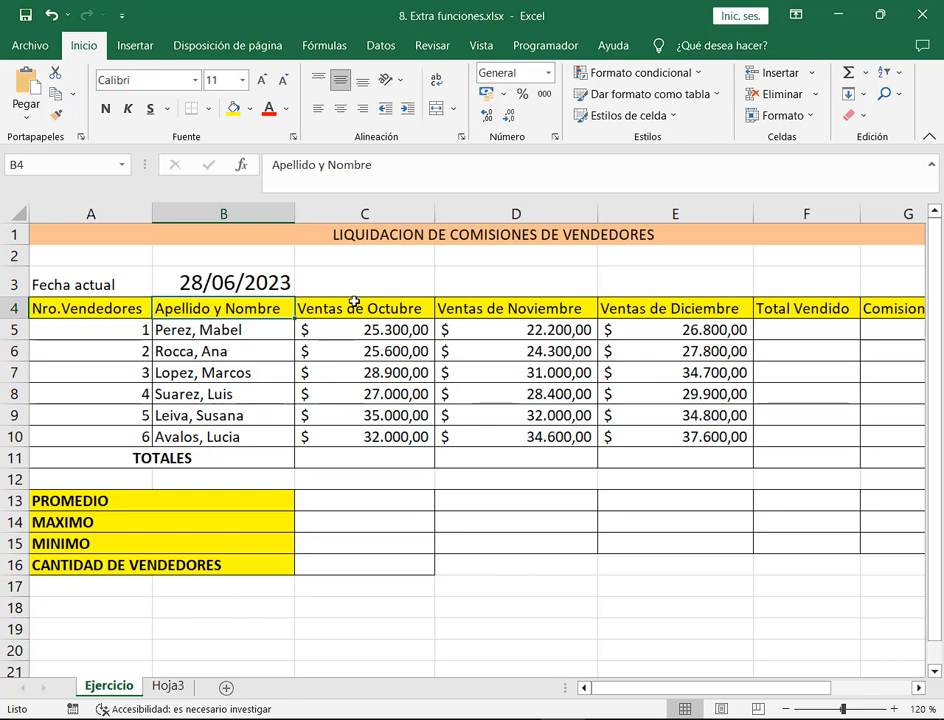
- Examine the HOY formula behind the date in cell B3, leaving it as entered and the cell selected
{"action": "key", "text": "Up"}
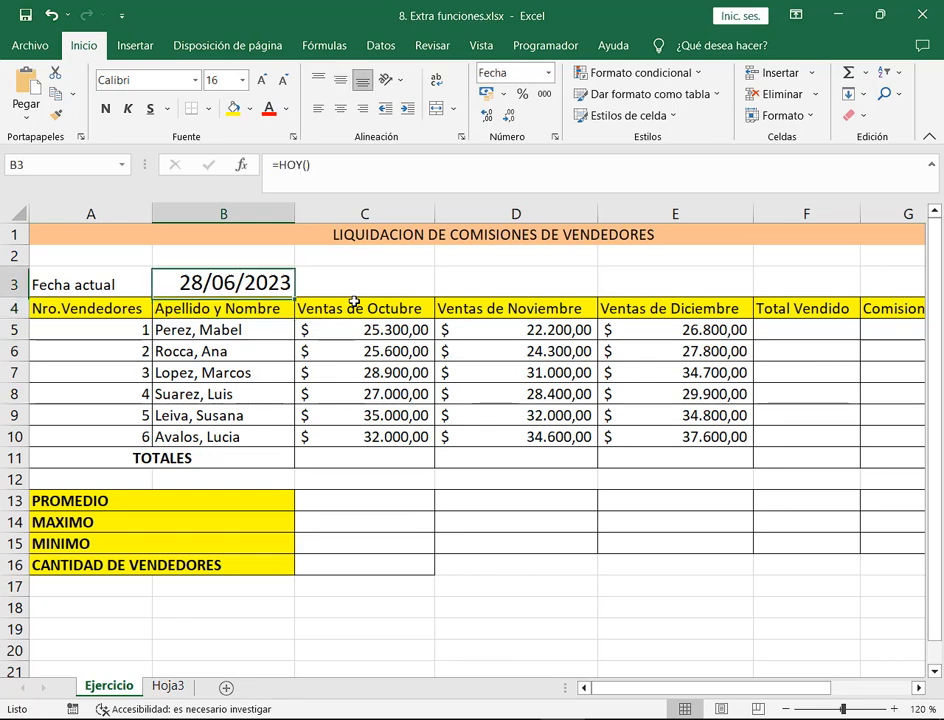
{"action": "key", "text": "F2"}
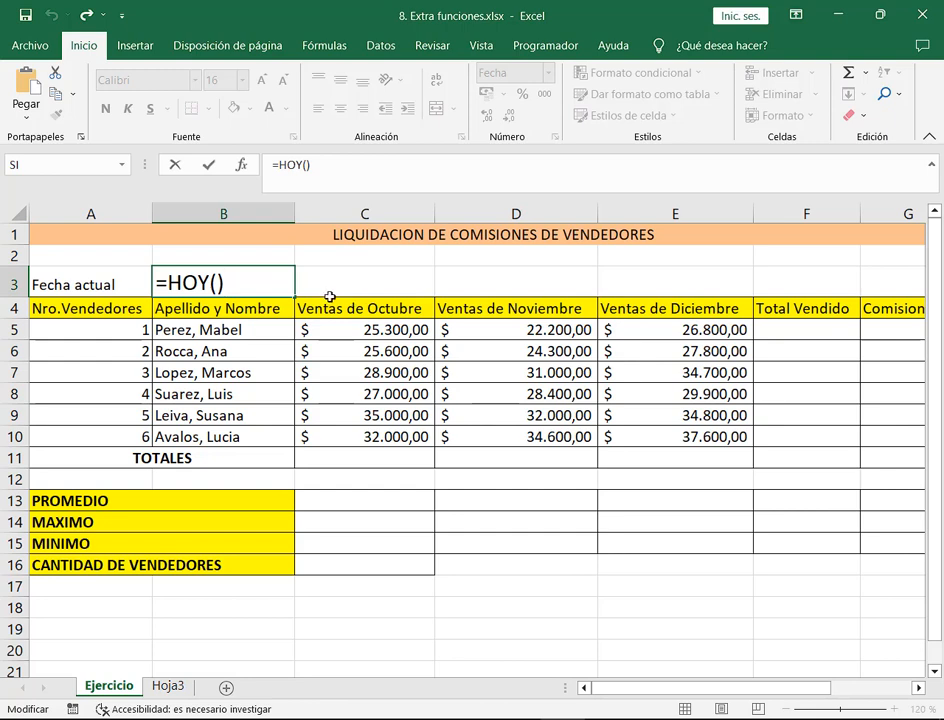
{"action": "left_click_drag", "start_coordinate": [150, 262], "coordinate": [230, 310]}
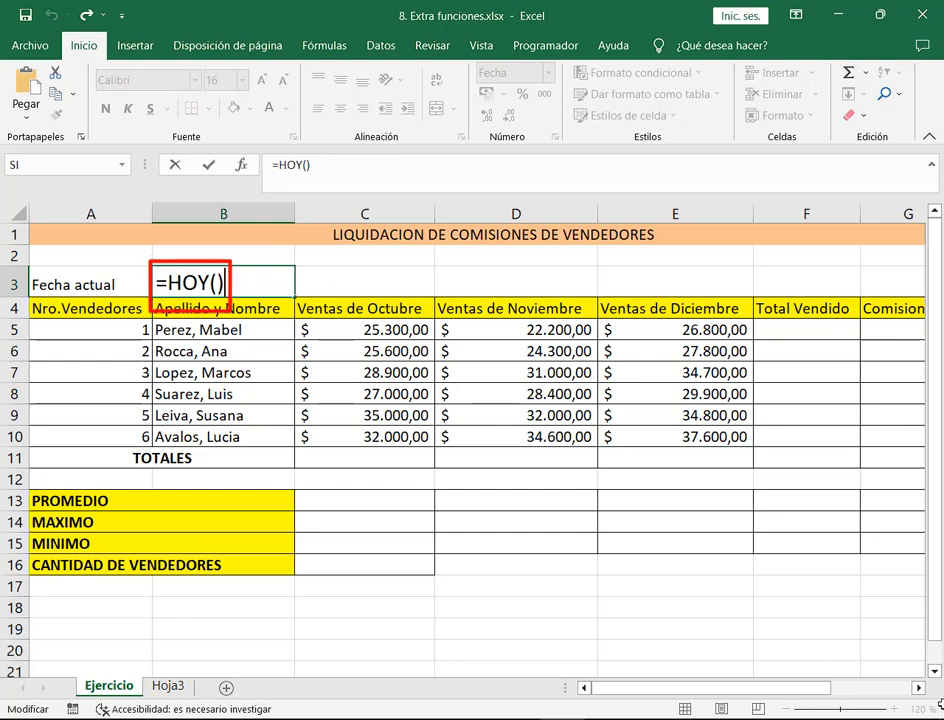
{"action": "left_click_drag", "start_coordinate": [867, 597], "coordinate": [867, 710]}
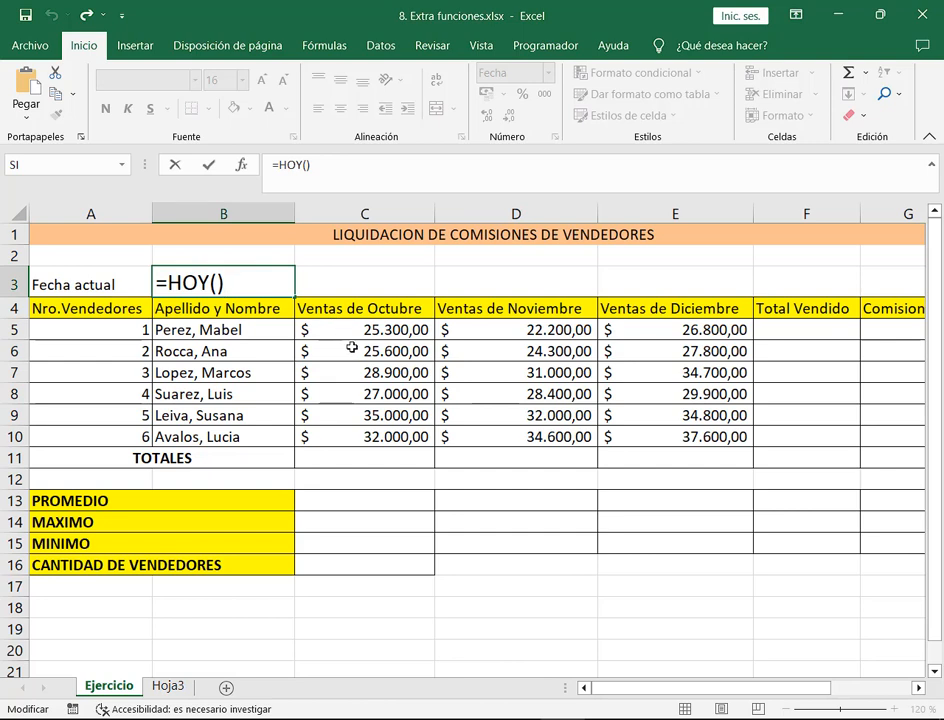
{"action": "key", "text": "Return"}
{"action": "key", "text": "Up"}
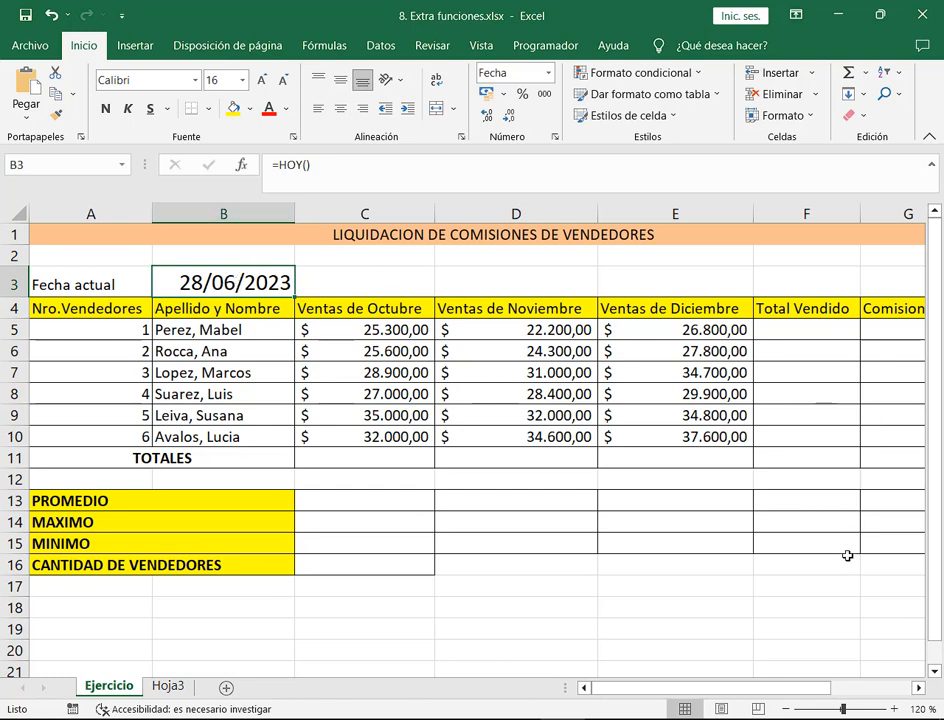
- Enter the fixed date 28/06/2023 in cell C3 beside the HOY formula
{"action": "left_click", "coordinate": [340, 276]}
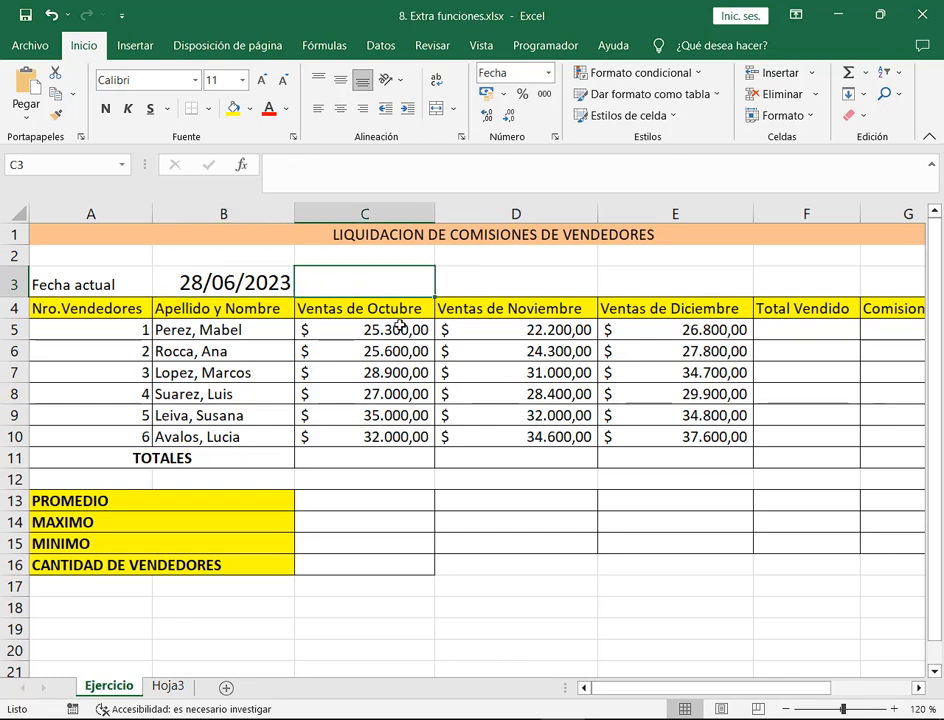
{"action": "type", "text": "28"}
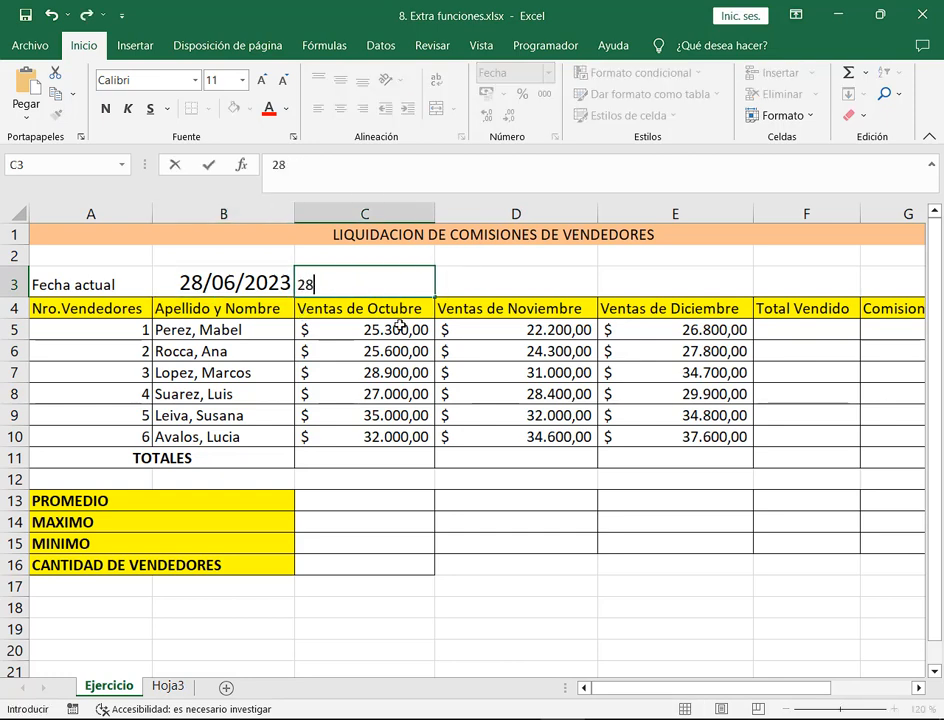
{"action": "type", "text": "/06/2023"}
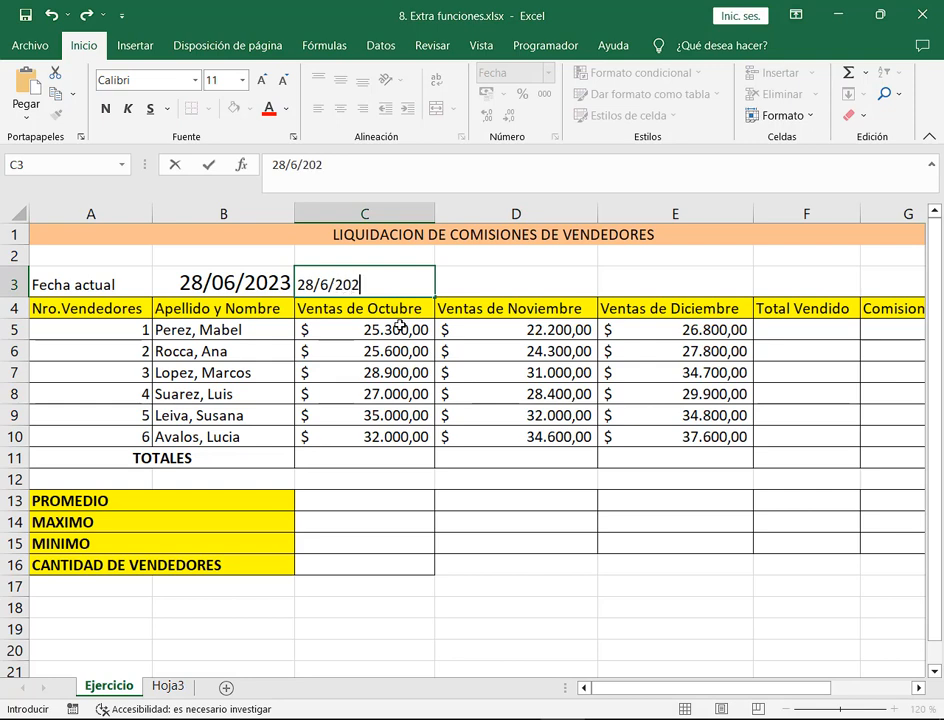
{"action": "key", "text": "Return"}
{"action": "key", "text": "Up"}
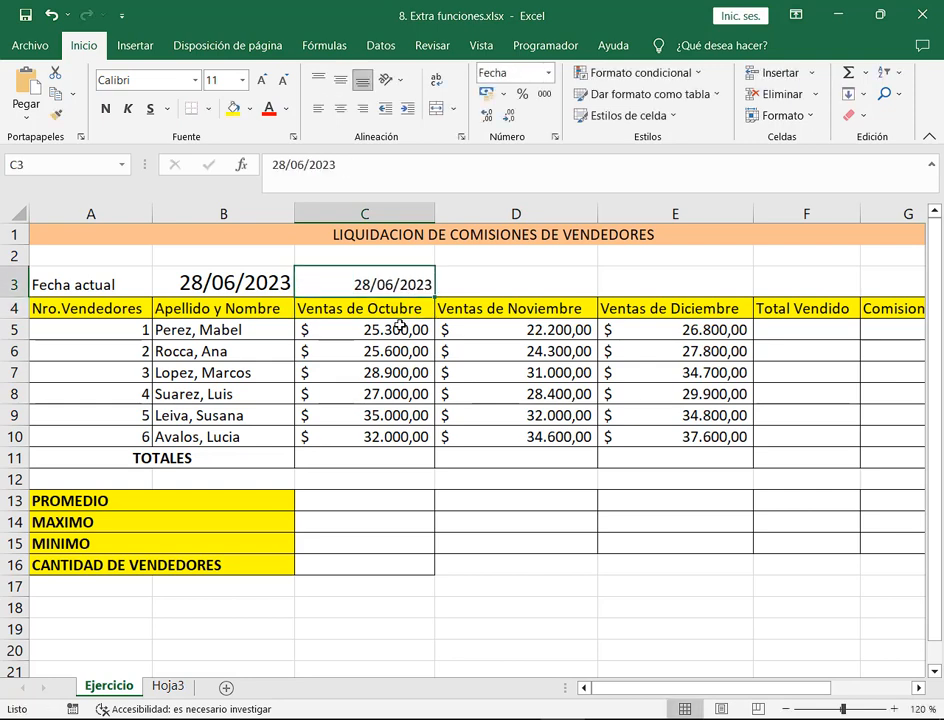
- Edit the day of the typed date in cell C3 so it reads 29/06/2023
{"action": "key", "text": "F2"}
{"action": "key", "text": "Home"}
{"action": "key", "text": "Delete"}
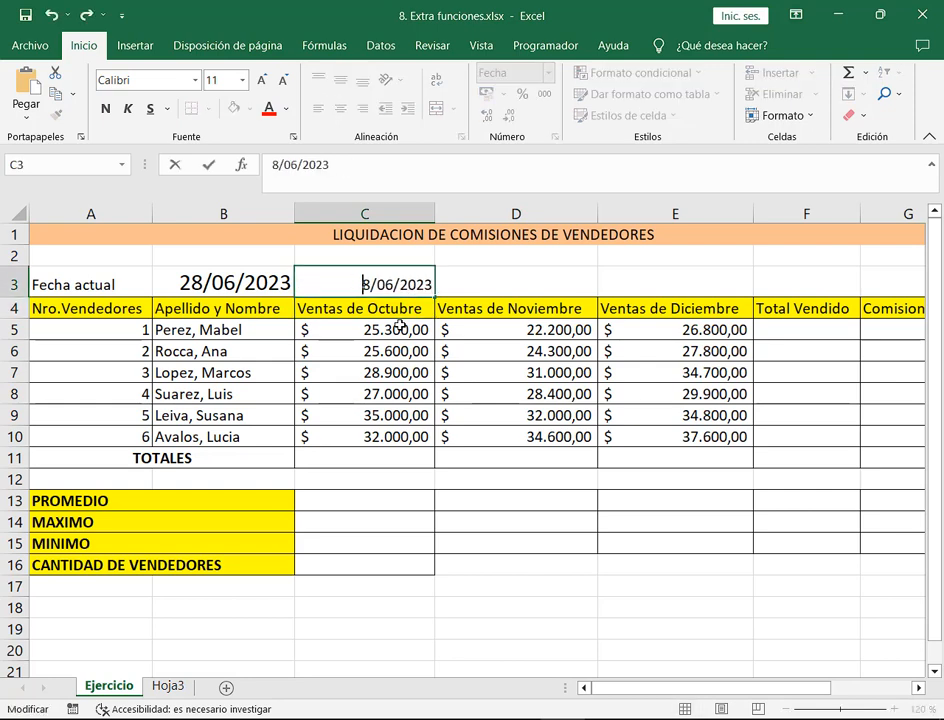
{"action": "key", "text": "Delete"}
{"action": "type", "text": "29"}
{"action": "key", "text": "Return"}
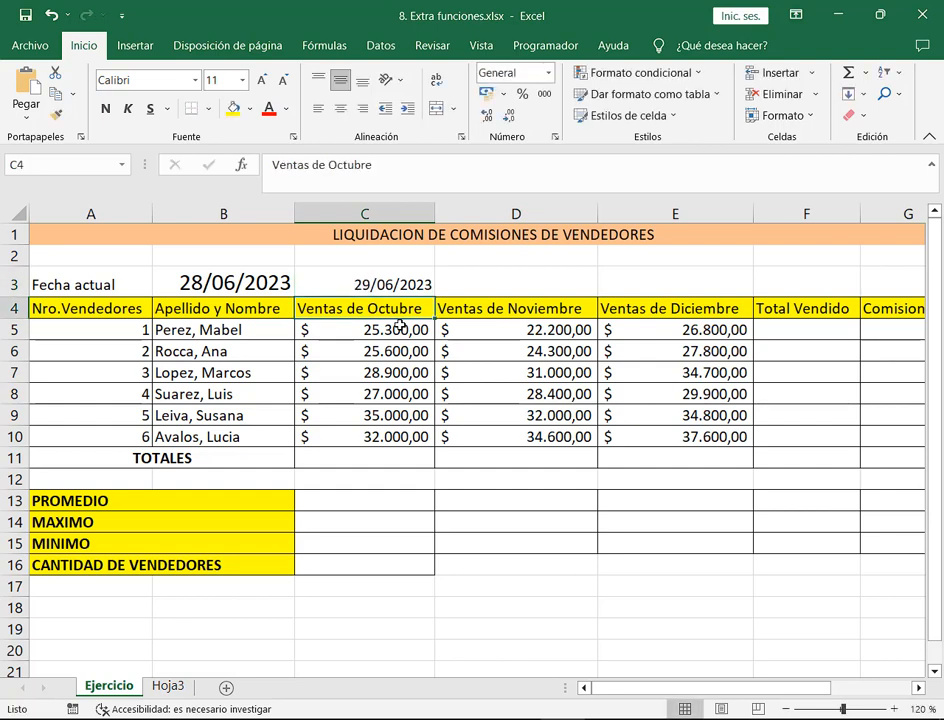
{"action": "key", "text": "Up"}
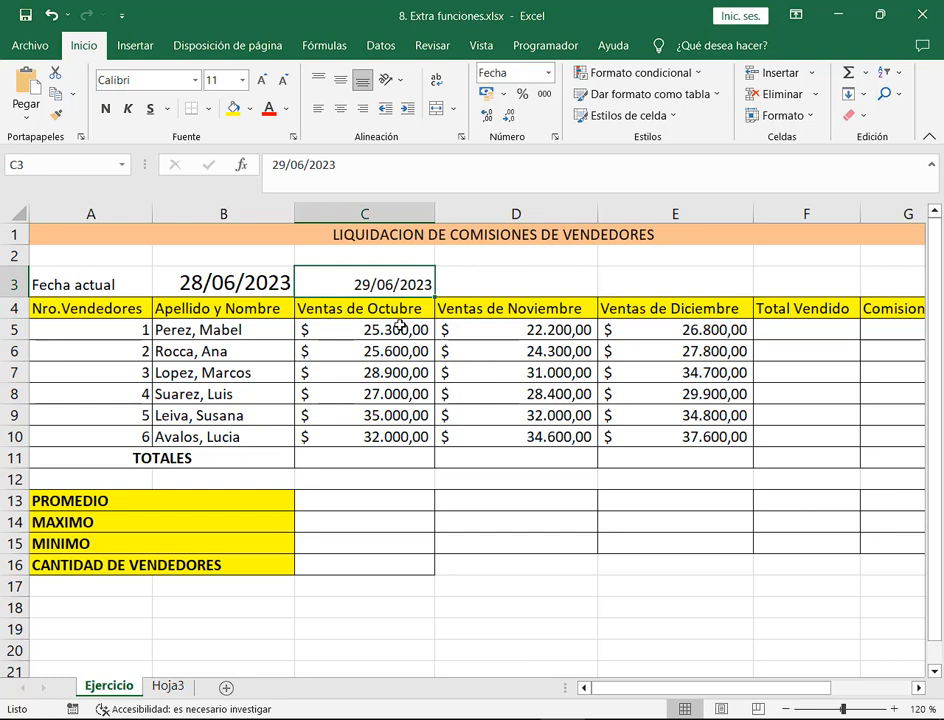
- Clear the typed date from cell C3 and check the HOY formula in cell B3
{"action": "key", "text": "Delete"}
{"action": "key", "text": "Left"}
{"action": "key", "text": "F2"}
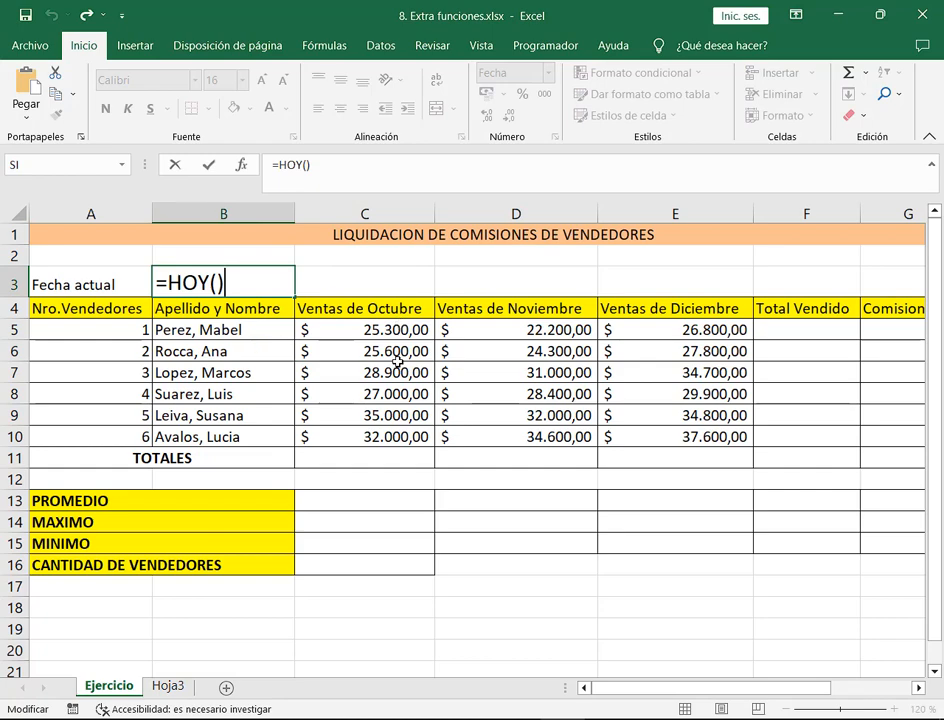
{"action": "key", "text": "ctrl+Return"}
- Switch to a new Bloc de notas document, set its font size to 20, and reposition its window over the worksheet
{"action": "key", "text": "super"}
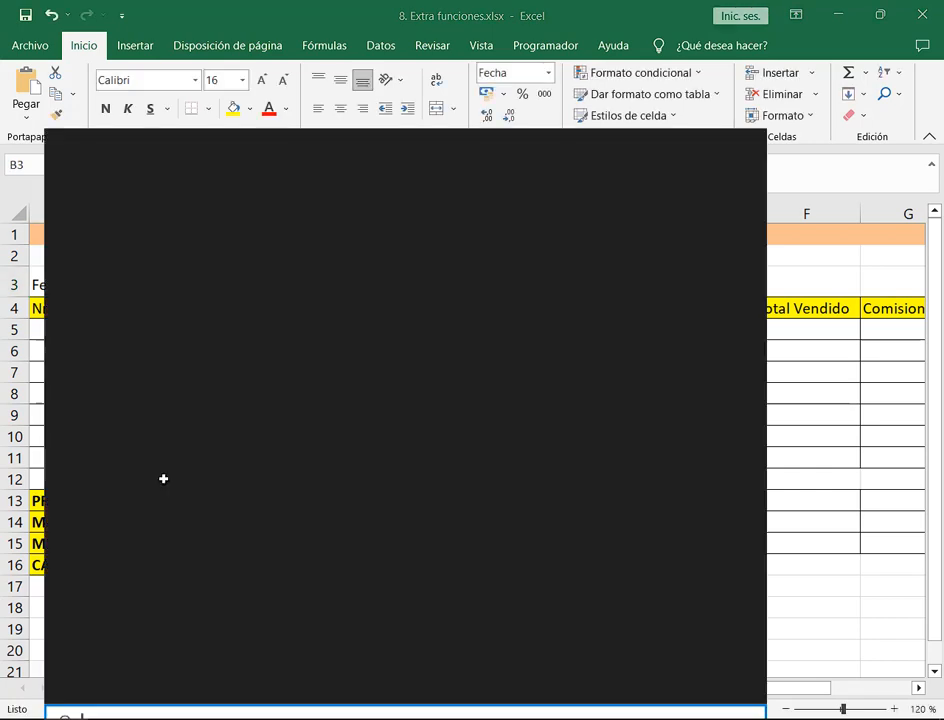
{"action": "left_click", "coordinate": [156, 150]}
{"action": "left_click", "coordinate": [281, 271]}
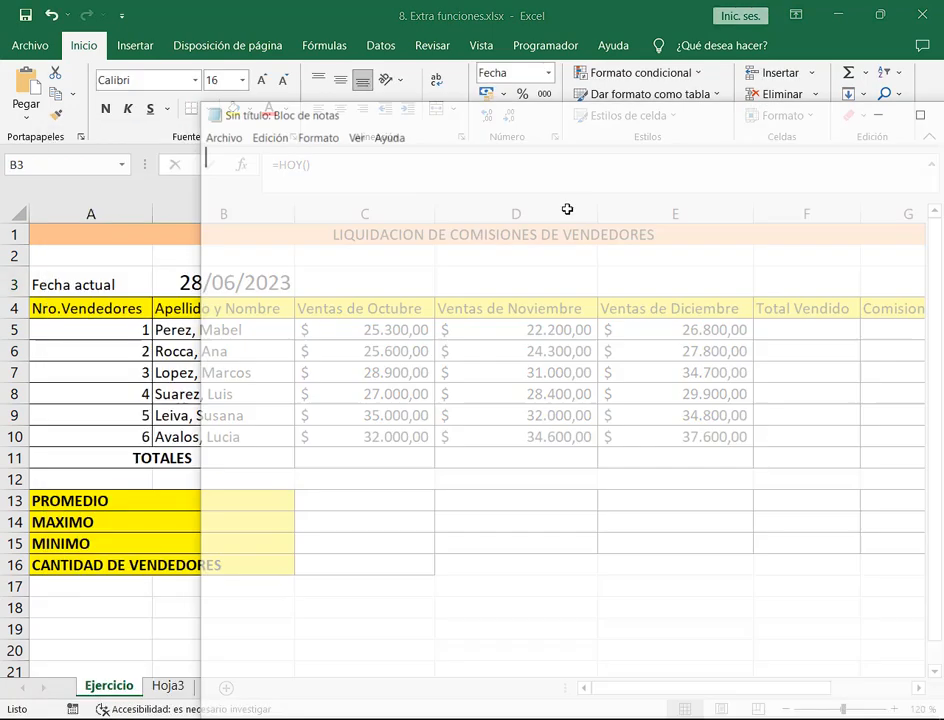
{"action": "left_click", "coordinate": [312, 133]}
{"action": "left_click", "coordinate": [350, 174]}
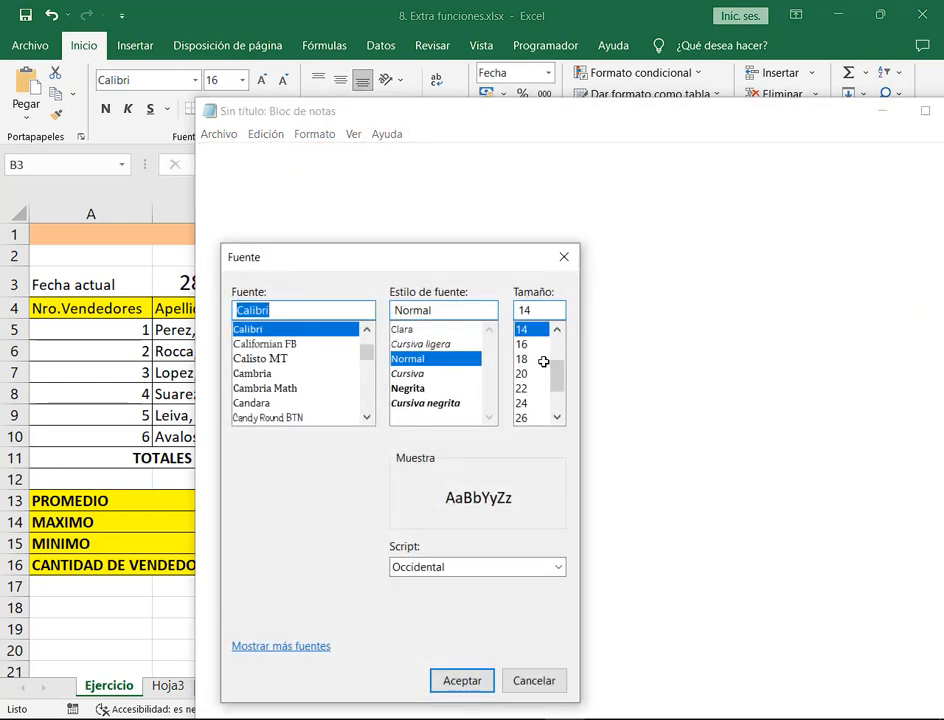
{"action": "left_click", "coordinate": [538, 373]}
{"action": "left_click", "coordinate": [457, 681]}
{"action": "left_click_drag", "start_coordinate": [514, 102], "coordinate": [524, 153]}
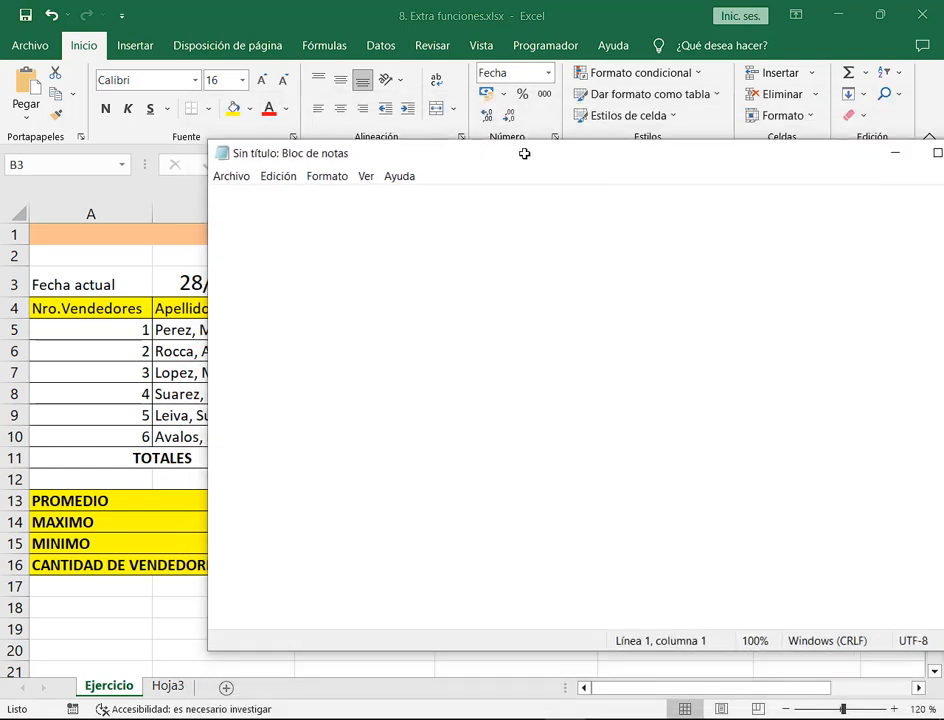
- Write the heading "FUNCIONES CON FECHAS" in the note, followed by a blank line
{"action": "type", "text": "FUNCIONES "}
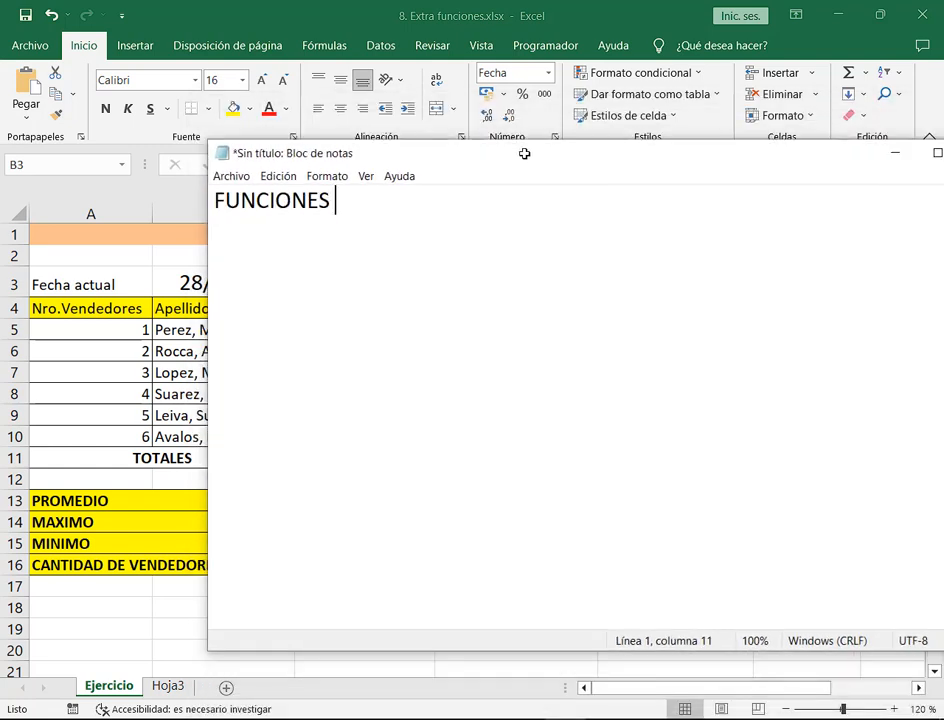
{"action": "type", "text": "CON FECHAS"}
{"action": "key", "text": "Return"}
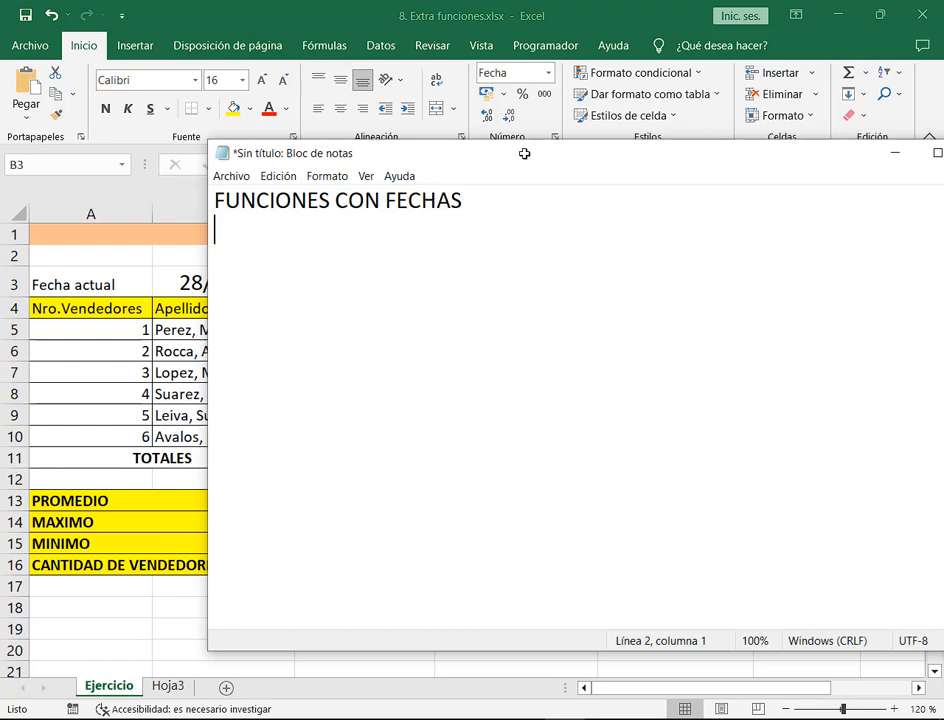
{"action": "key", "text": "Return"}
- Write the syntax =FECHA(Año;Mes;Día) under the heading, followed by "---> Esta" to begin its explanation
{"action": "type", "text": "=FEC"}
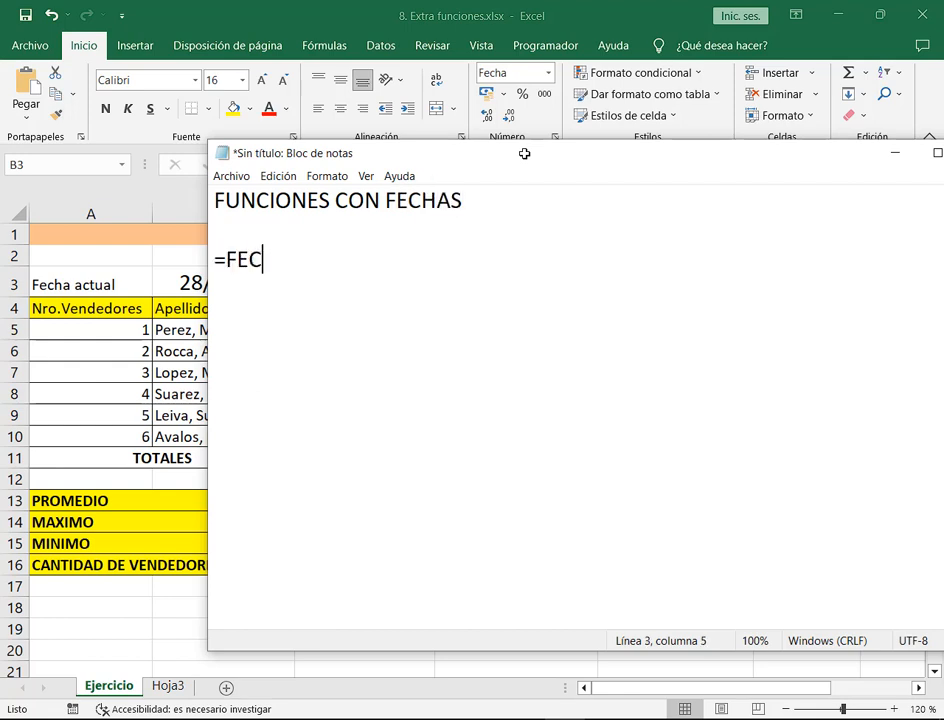
{"action": "type", "text": "HA(Año;"}
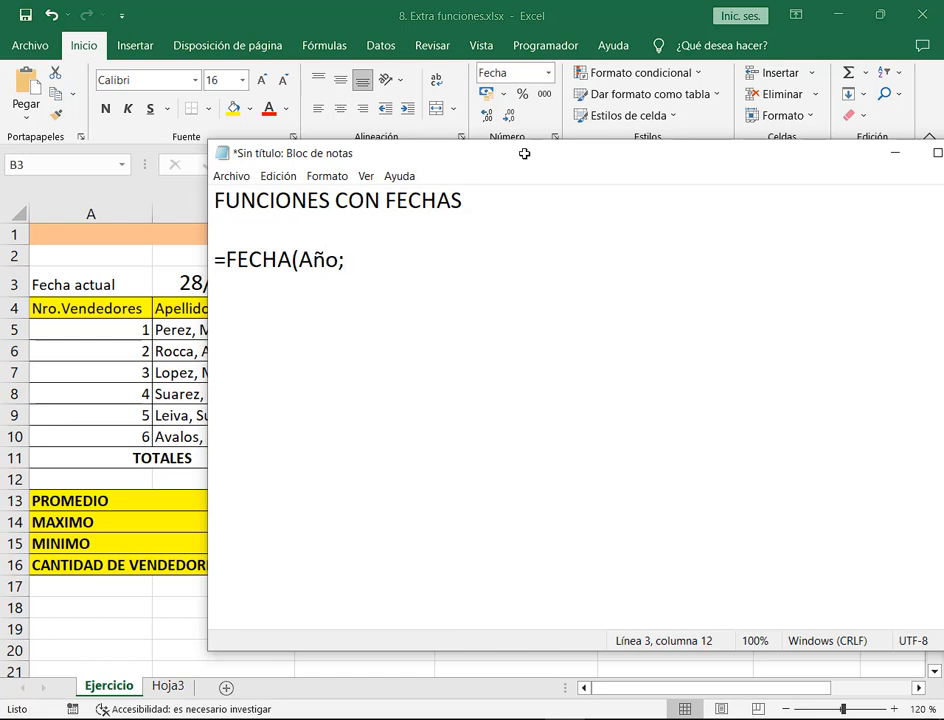
{"action": "type", "text": "Mes;Si"}
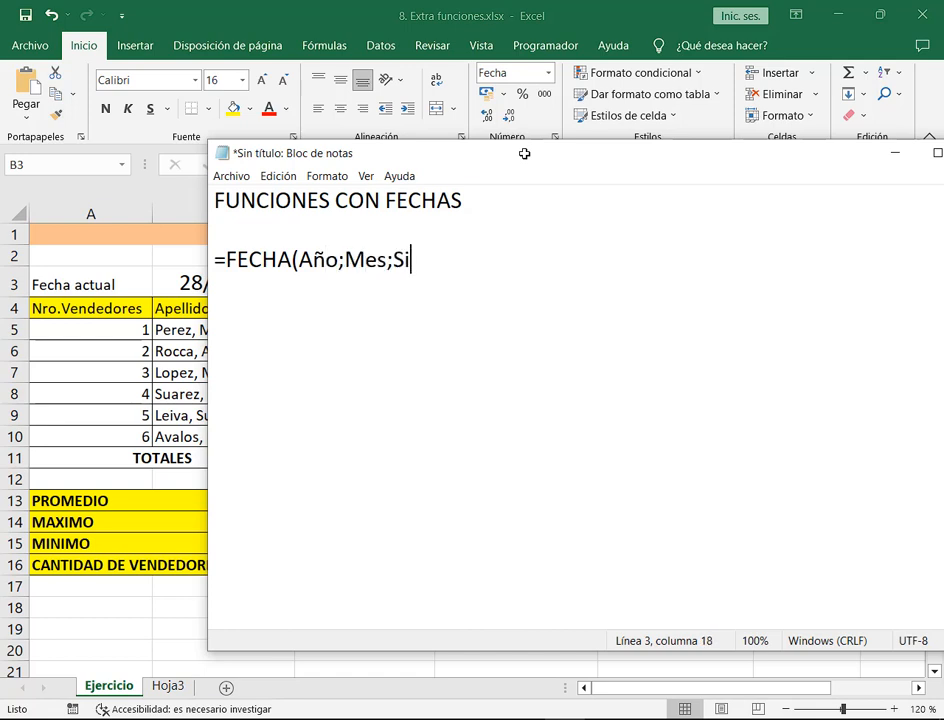
{"action": "key", "text": "BackSpace"}
{"action": "key", "text": "BackSpace"}
{"action": "type", "text": "Día) ---> Esta "}
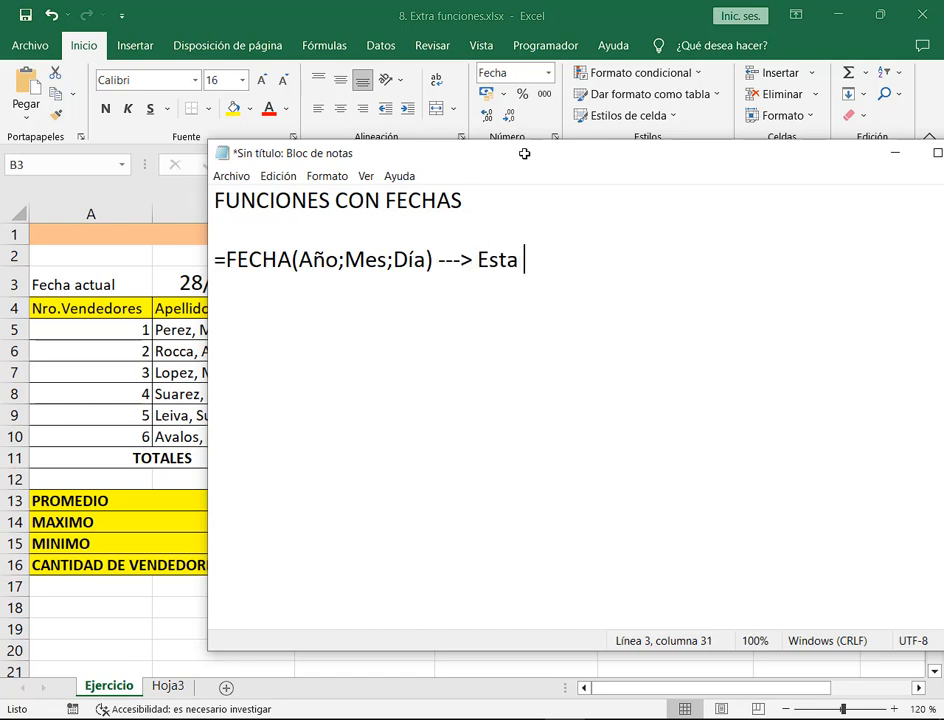
- Complete the FECHA explanation with "función permite escribir una fecha y NO se actualiza." and move the note window fully into view
{"action": "type", "text": "función "}
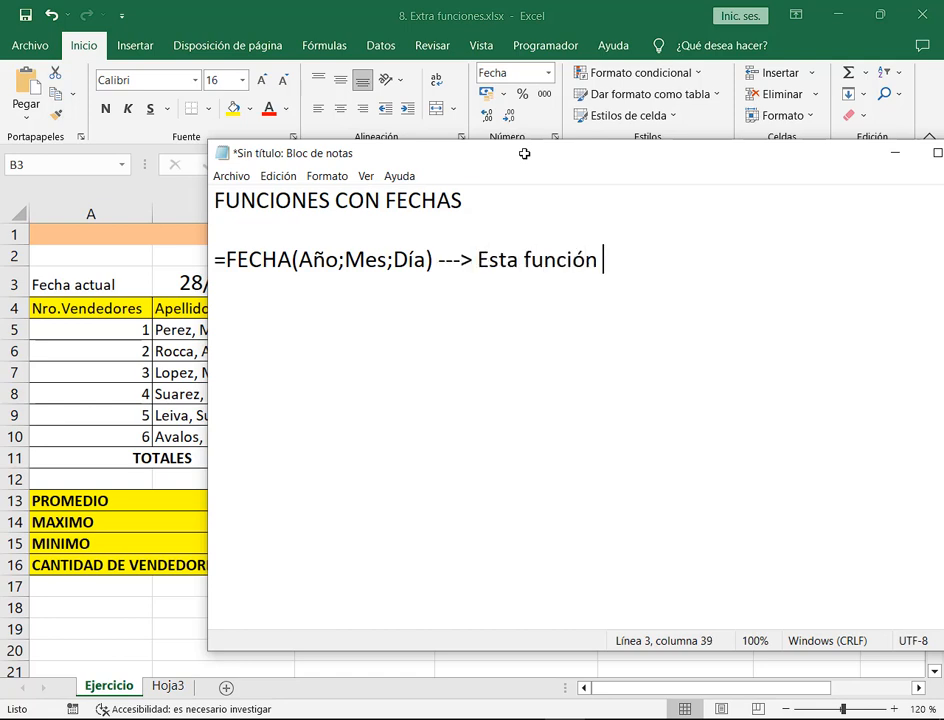
{"action": "type", "text": "carga l"}
{"action": "key", "text": "BackSpace"}
{"action": "key", "text": "BackSpace"}
{"action": "key", "text": "BackSpace"}
{"action": "key", "text": "BackSpace"}
{"action": "key", "text": "BackSpace"}
{"action": "key", "text": "BackSpace"}
{"action": "key", "text": "BackSpace"}
{"action": "type", "text": "permite "}
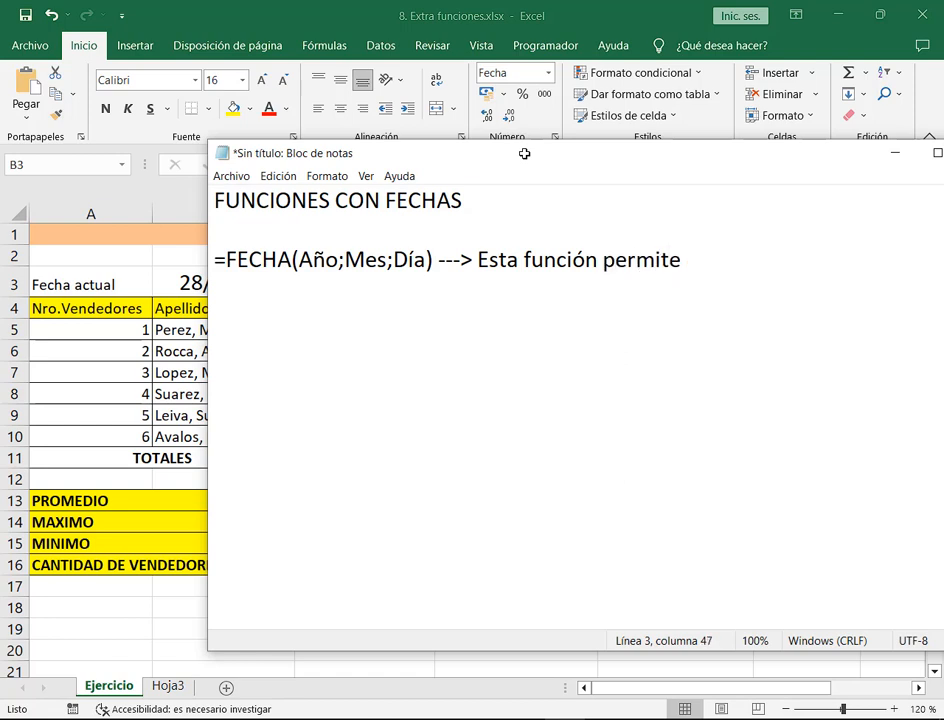
{"action": "type", "text": "escribir una fe"}
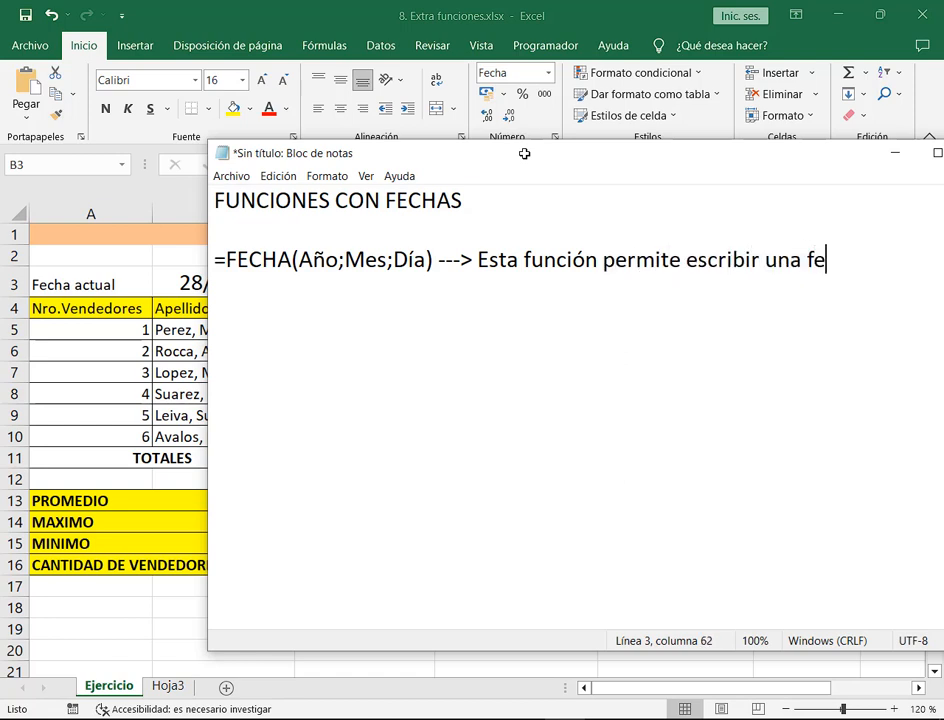
{"action": "type", "text": "cha"}
{"action": "left_click_drag", "start_coordinate": [642, 153], "coordinate": [508, 127]}
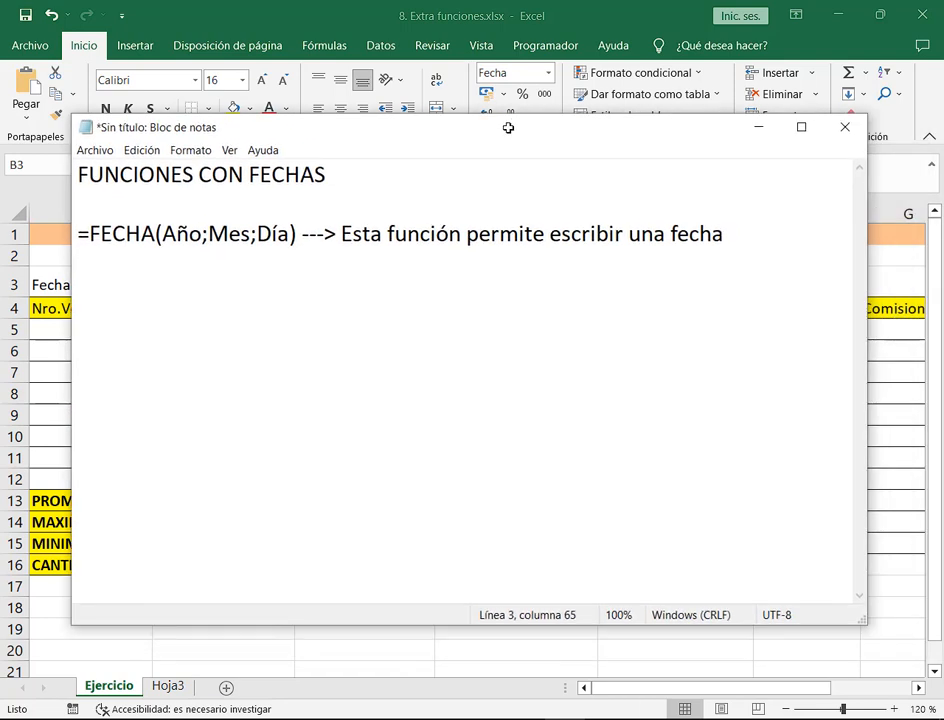
{"action": "type", "text": "y NO se actualiza."}
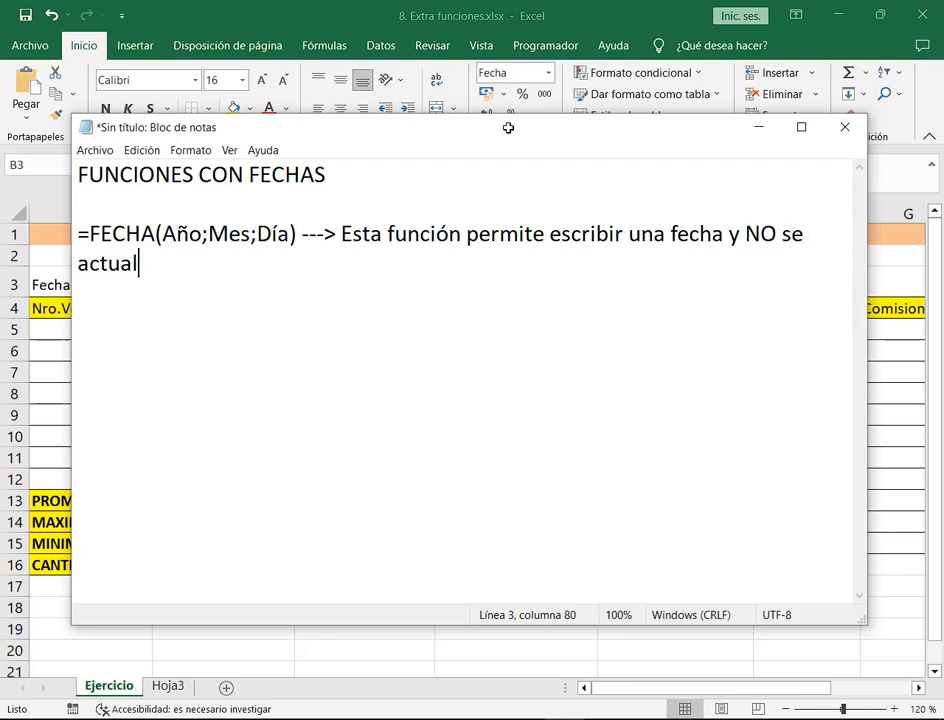
- Add =HOY() on a new line under the FECHA explanation, separated by a blank line
{"action": "key", "text": "Return"}
{"action": "key", "text": "Return"}
{"action": "type", "text": "=FH"}
{"action": "key", "text": "BackSpace"}
{"action": "key", "text": "BackSpace"}
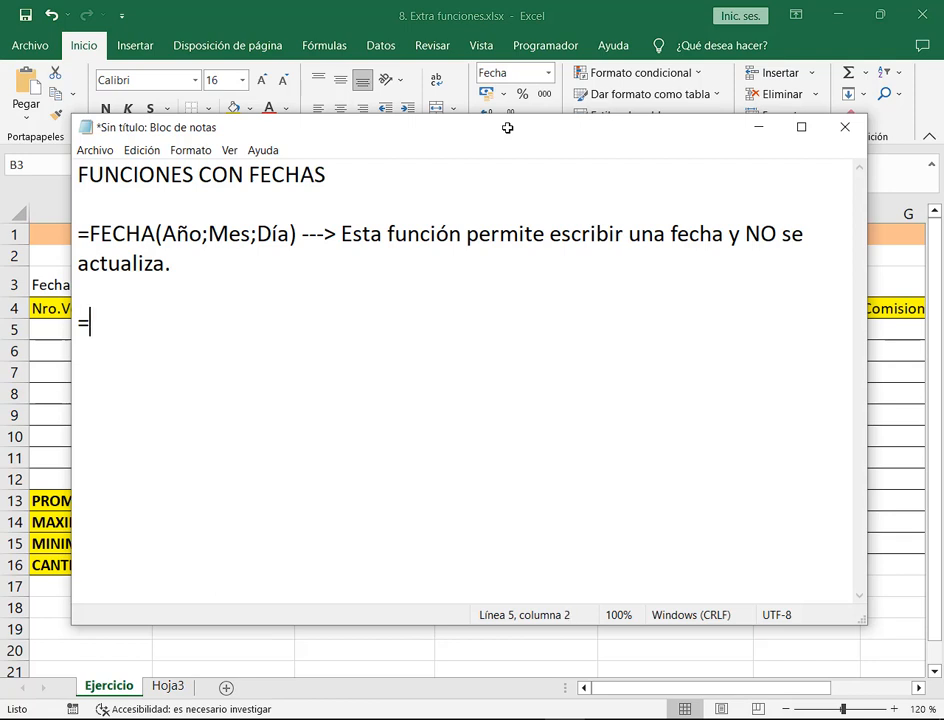
{"action": "type", "text": "HOY()"}
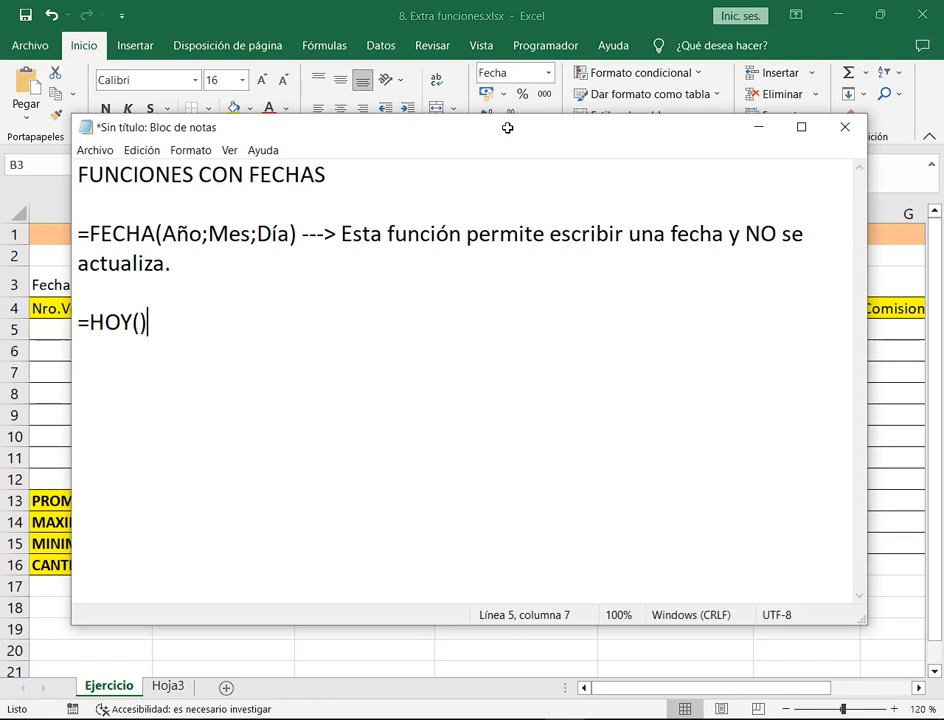
- Write the explanation "---> Esta función devuelve la fecha actual segun el sistema horario de la computadora." after =HOY()
{"action": "type", "text": " ---> Esta fu"}
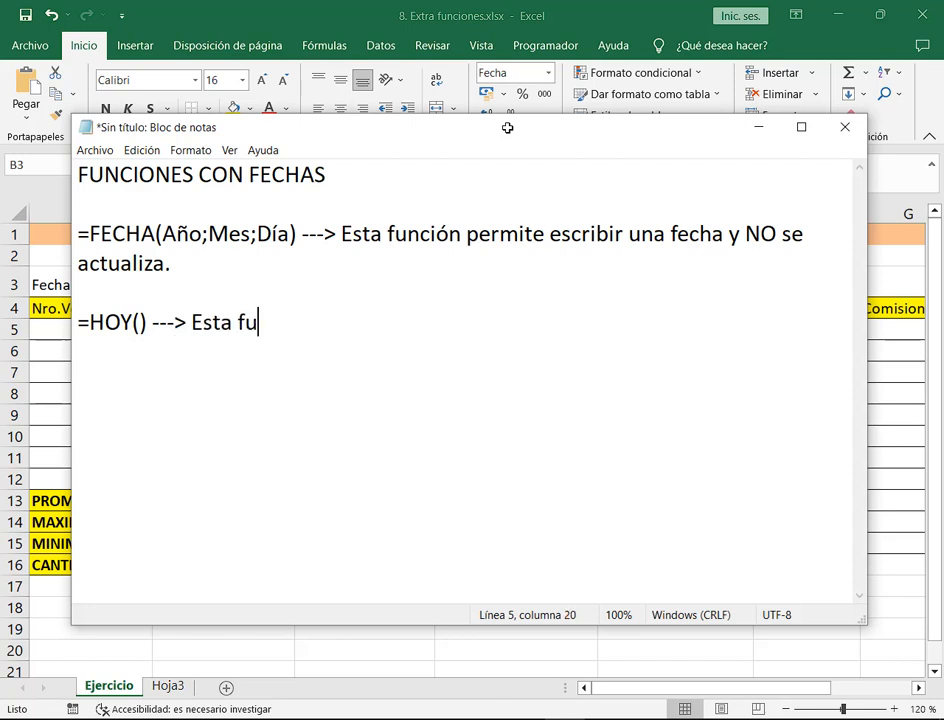
{"action": "type", "text": "nción devu"}
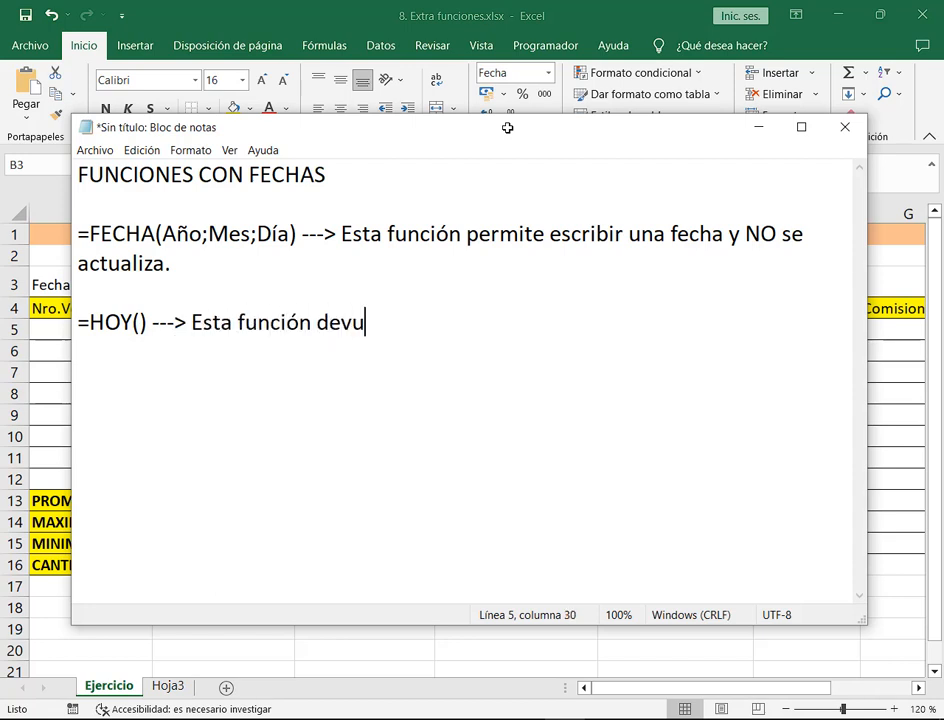
{"action": "type", "text": "elve la fecha ac"}
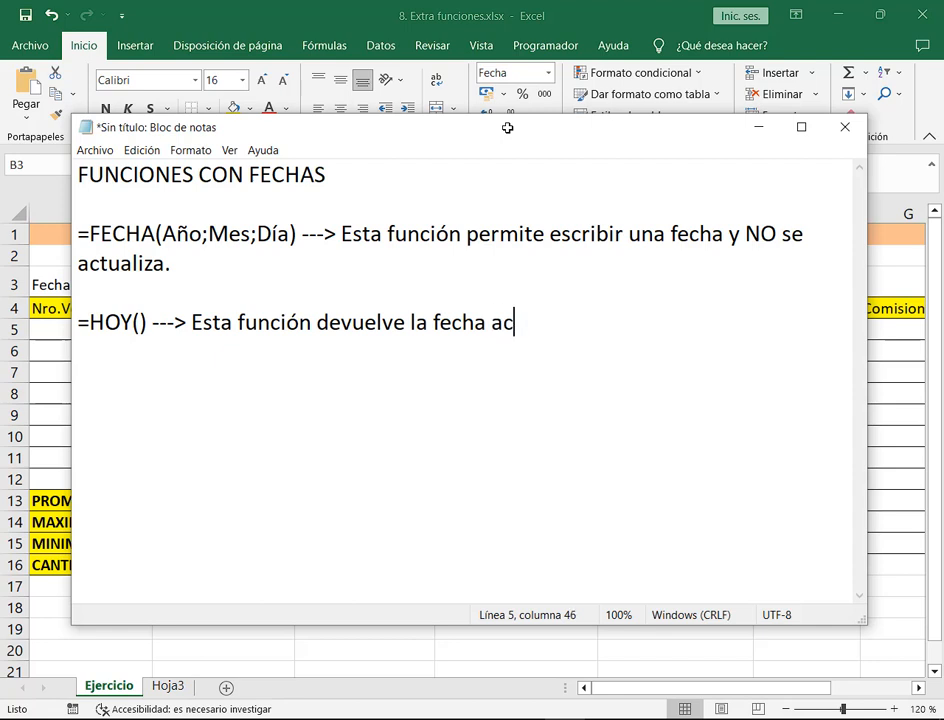
{"action": "type", "text": "tual segun el sistema"}
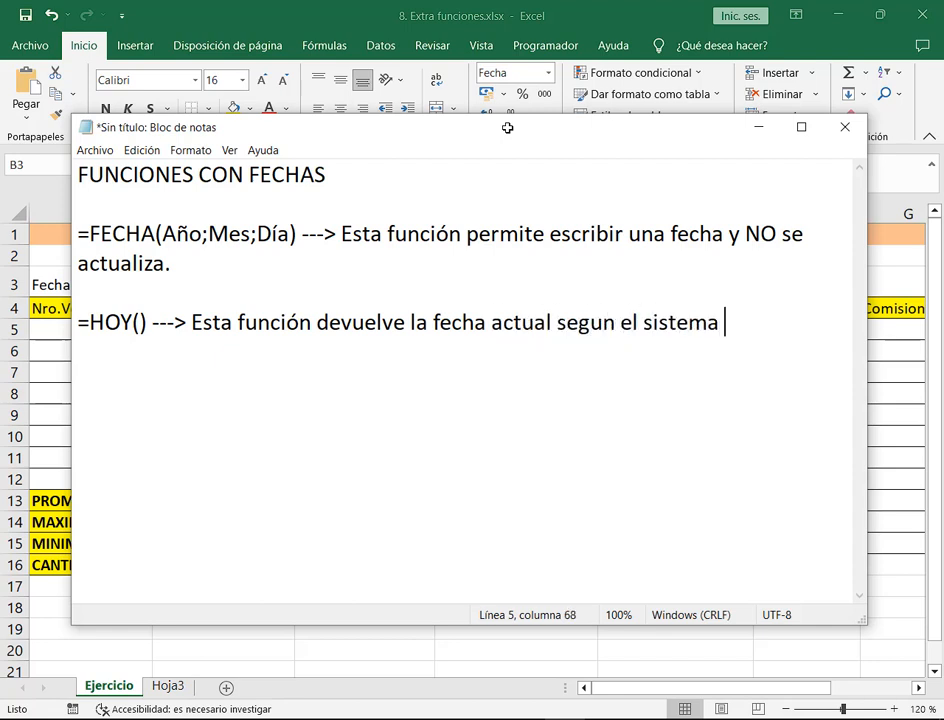
{"action": "type", "text": " horario de"}
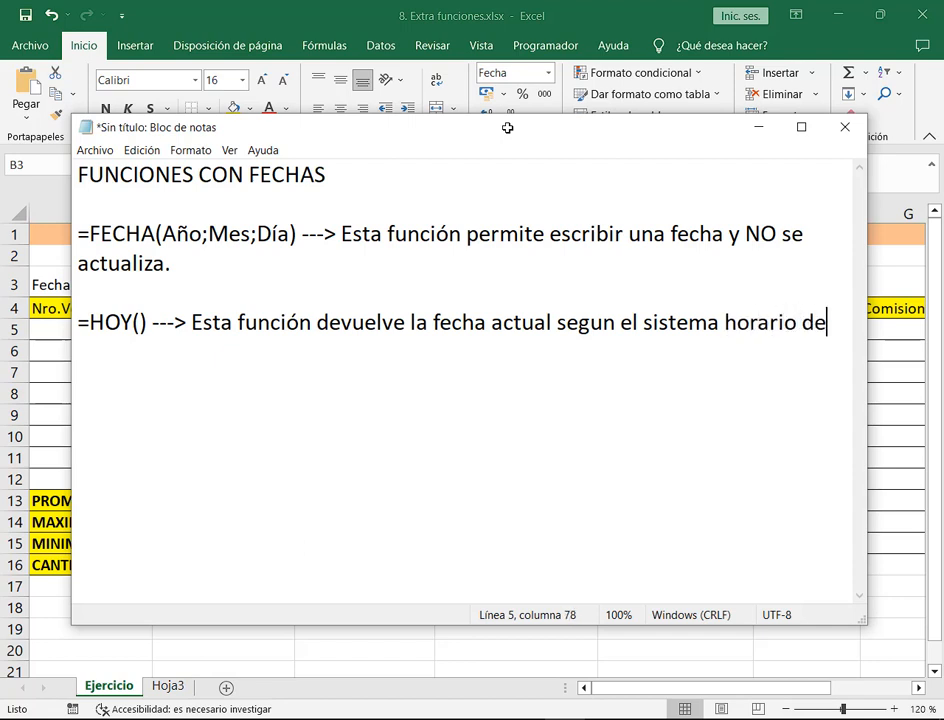
{"action": "type", "text": " la computador"}
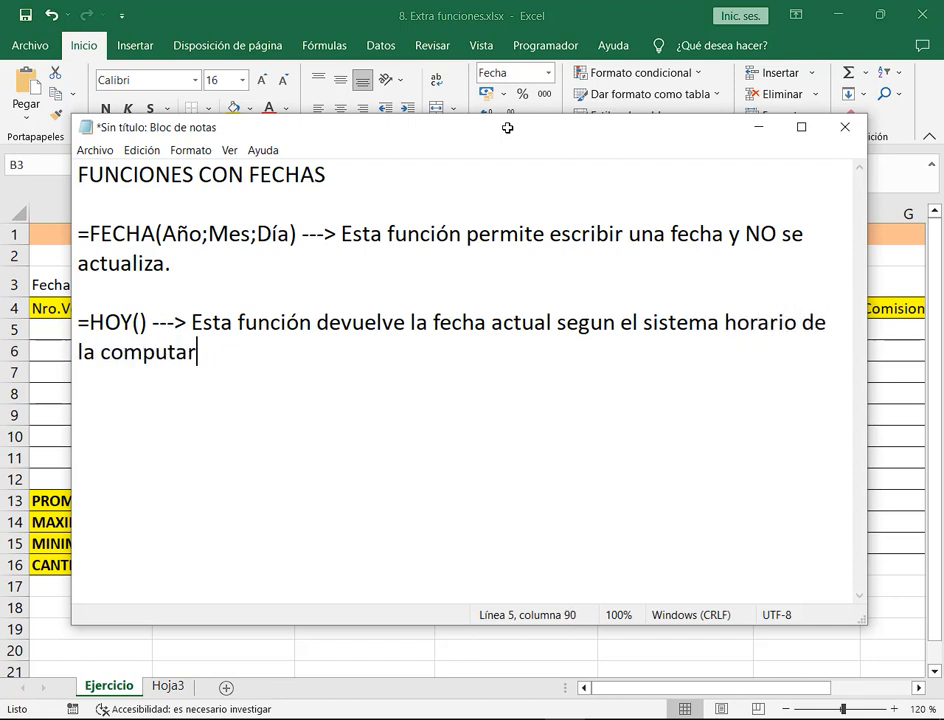
{"action": "key", "text": "BackSpace"}
{"action": "type", "text": "dora."}
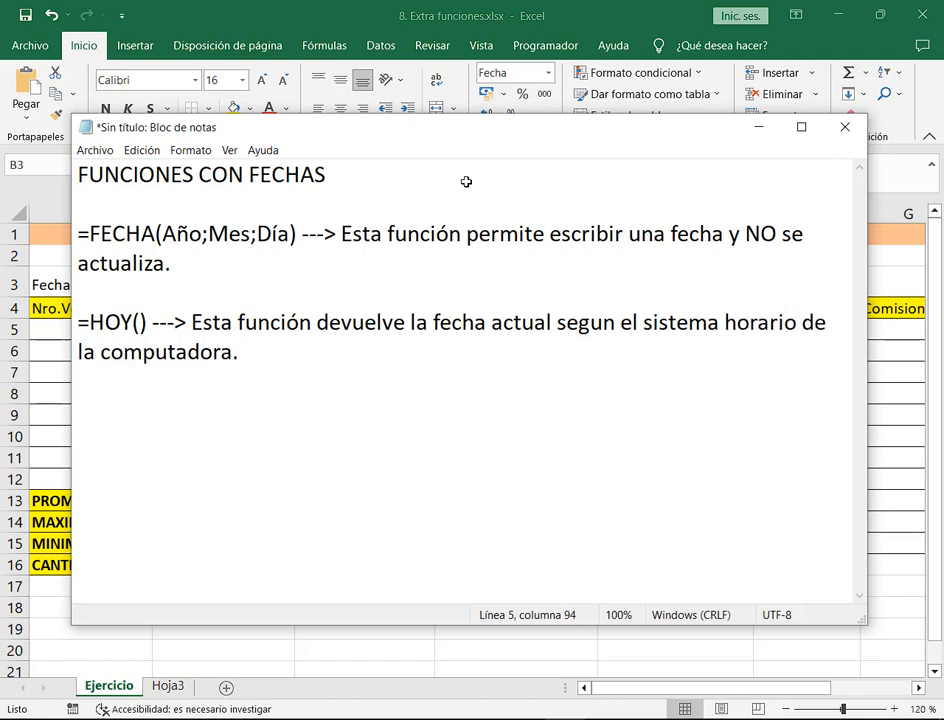
- Reposition the note window over the worksheet and add a blank line plus a new line after the HOY explanation
{"action": "left_click_drag", "start_coordinate": [72, 339], "coordinate": [276, 383]}
{"action": "left_click_drag", "start_coordinate": [316, 127], "coordinate": [293, 143]}
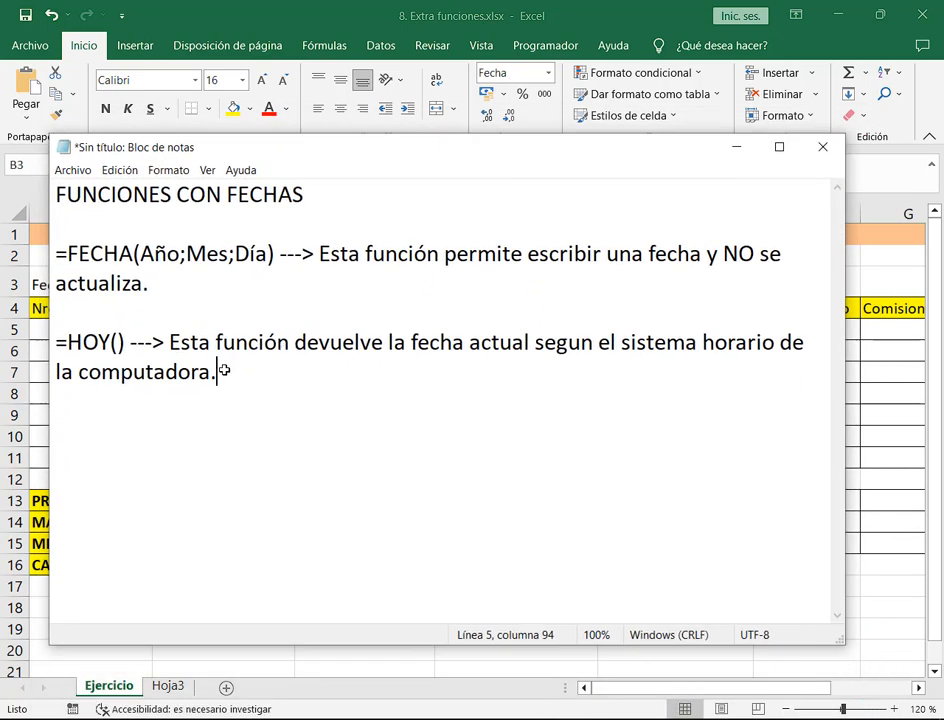
{"action": "left_click_drag", "start_coordinate": [386, 146], "coordinate": [410, 103]}
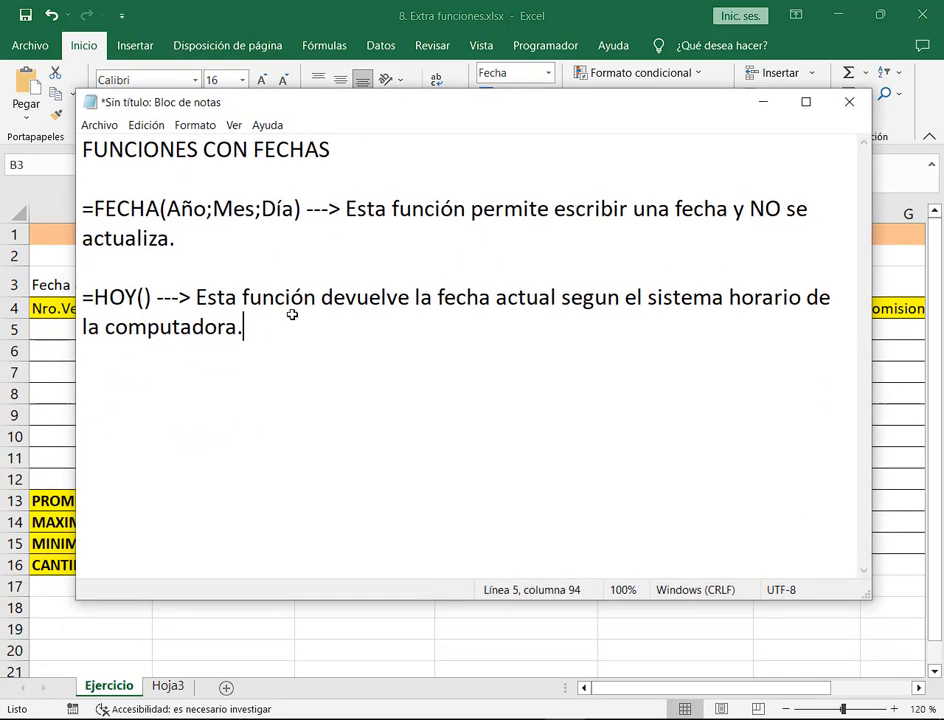
{"action": "left_click_drag", "start_coordinate": [268, 338], "coordinate": [37, 315]}
{"action": "left_click", "coordinate": [258, 328]}
{"action": "key", "text": "Return"}
{"action": "key", "text": "Return"}
- Switch to Chrome, check the Meet chat, and open the Clase 2 Google Drive folder from its Tarea in Classroom
{"action": "left_click", "coordinate": [238, 718]}
{"action": "left_click", "coordinate": [160, 655]}
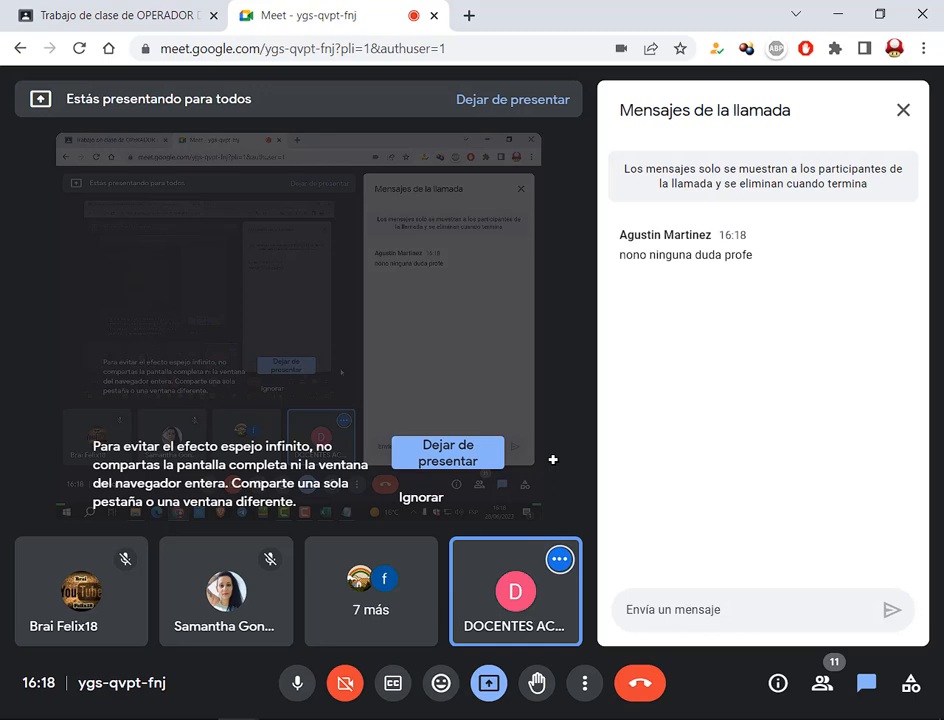
{"action": "left_click", "coordinate": [110, 15]}
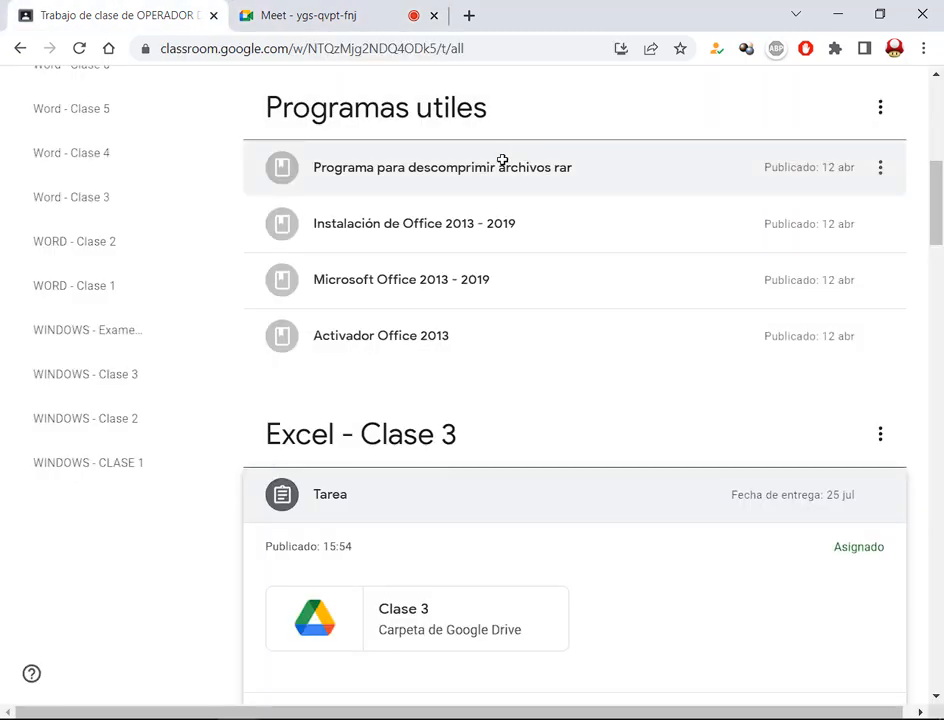
{"action": "scroll", "coordinate": [420, 543], "scroll_direction": "down", "scroll_amount": 4}
{"action": "left_click", "coordinate": [340, 15]}
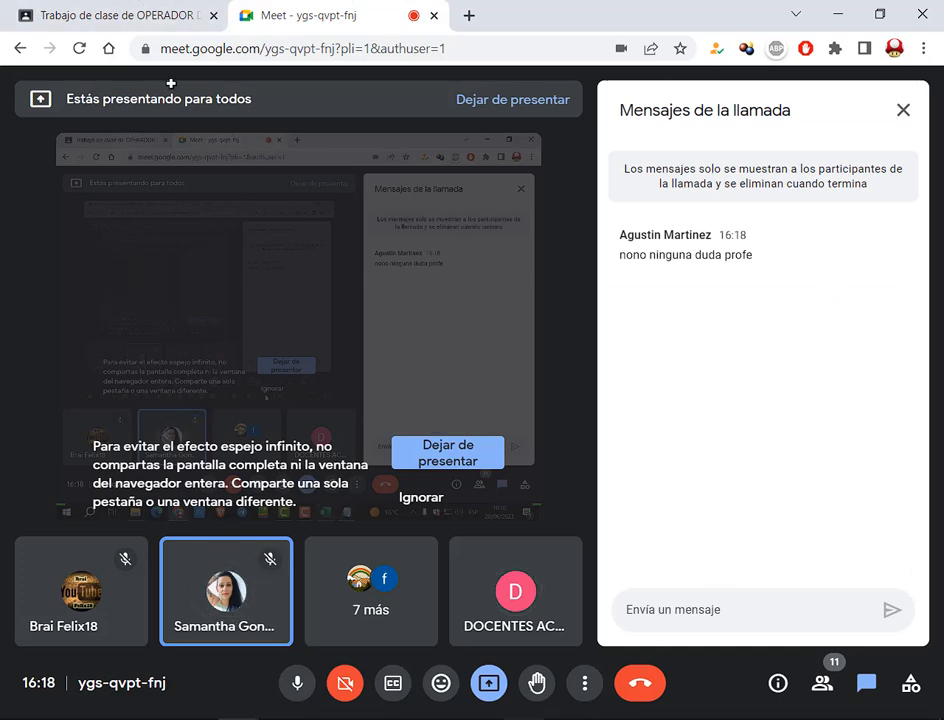
{"action": "left_click", "coordinate": [122, 12]}
{"action": "left_click", "coordinate": [350, 568]}
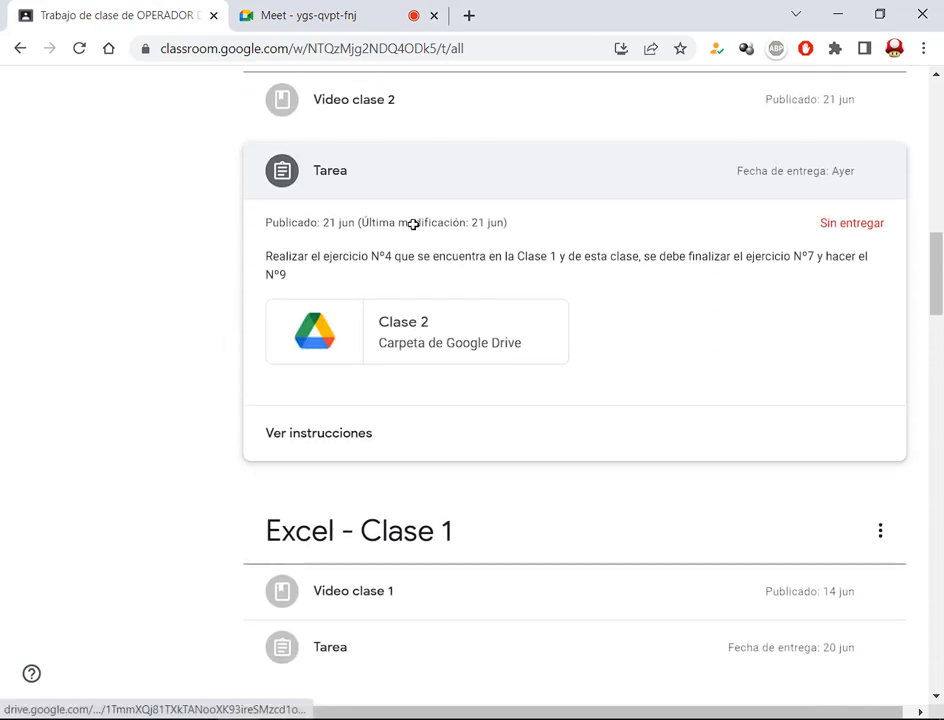
{"action": "left_click", "coordinate": [411, 320]}
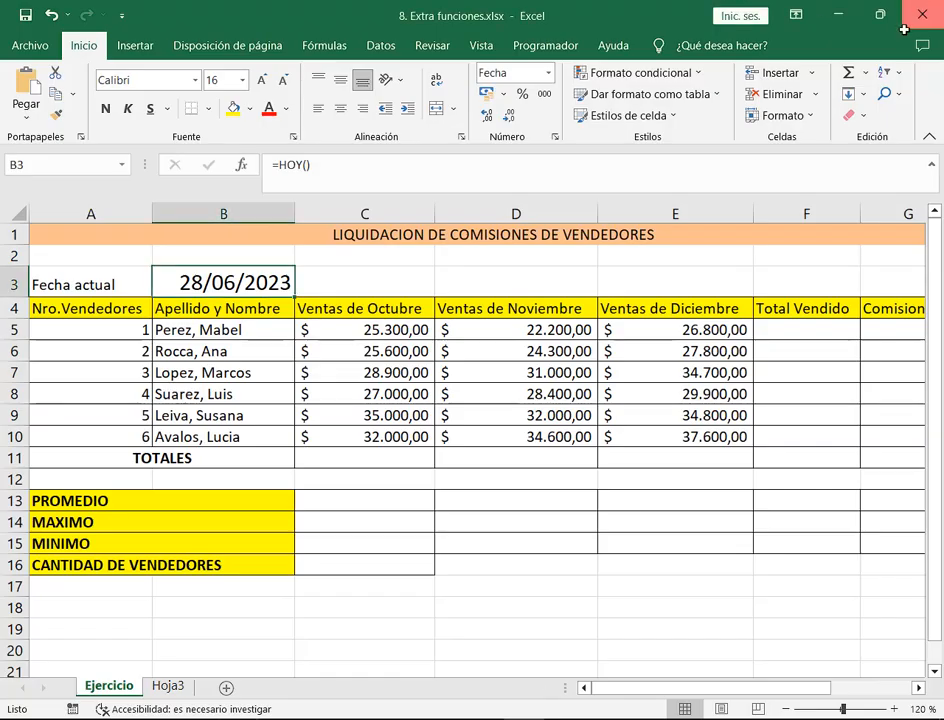
- Close the workbook open in Excel and download 8. Extra funciones.xlsx from the Clase 2 Drive folder
{"action": "left_click", "coordinate": [903, 28]}
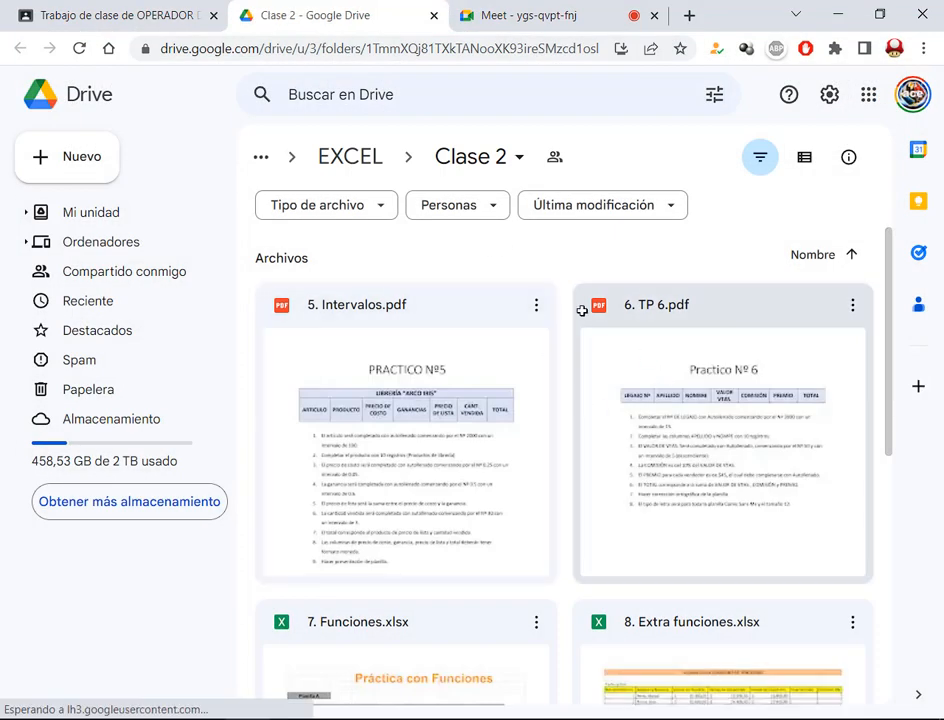
{"action": "scroll", "coordinate": [770, 569], "scroll_direction": "down", "scroll_amount": 2}
{"action": "left_click", "coordinate": [761, 562]}
{"action": "right_click", "coordinate": [760, 560]}
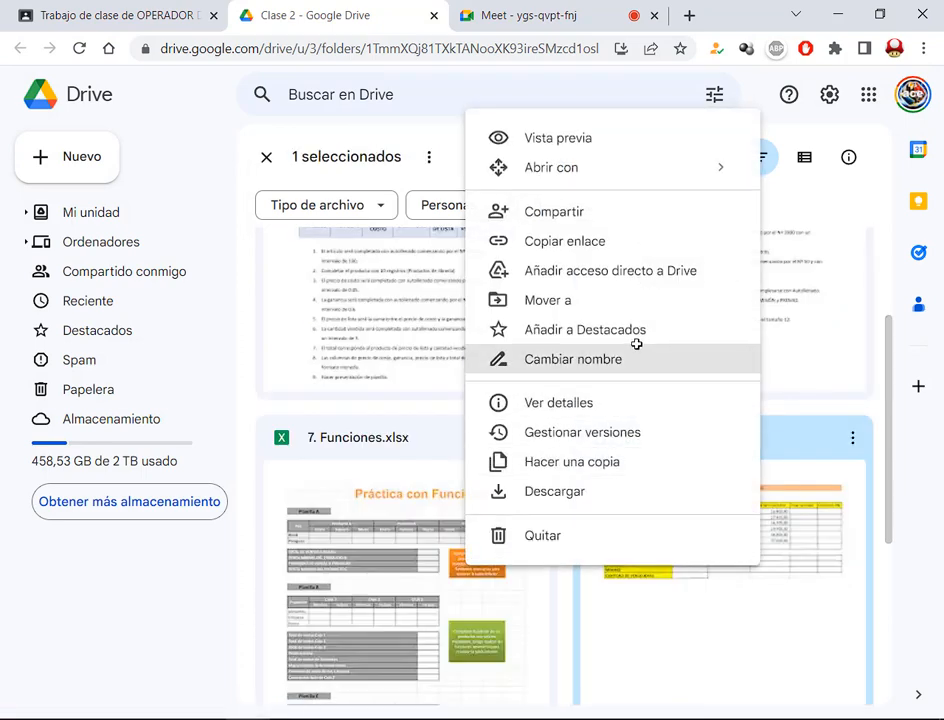
{"action": "left_click", "coordinate": [520, 491]}
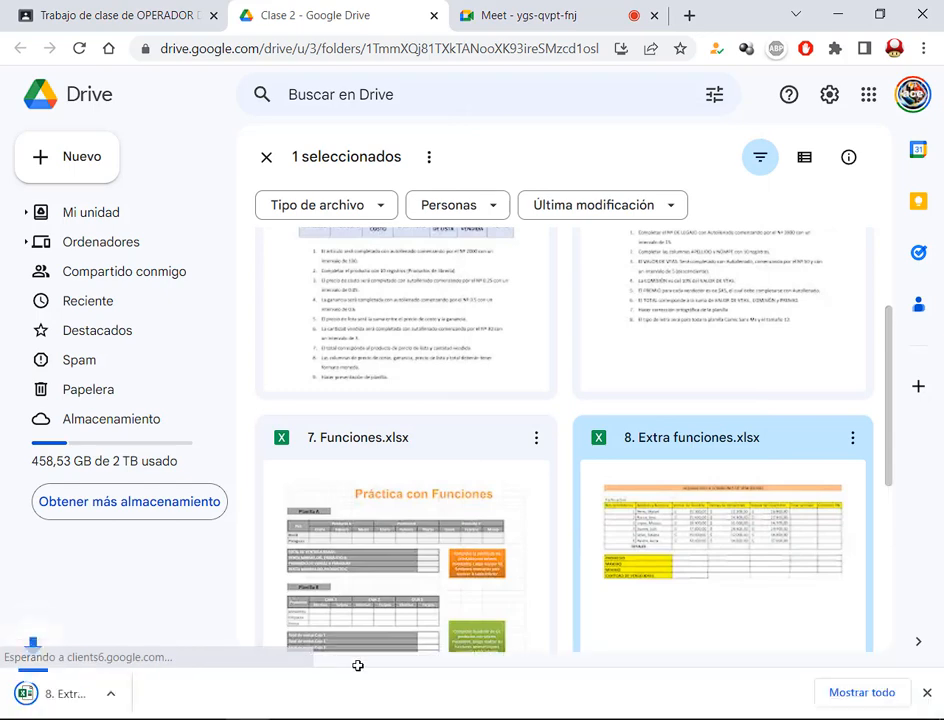
- Show the downloaded workbook in the Descargas folder and set Desbloquear in its file properties
{"action": "left_click", "coordinate": [862, 692]}
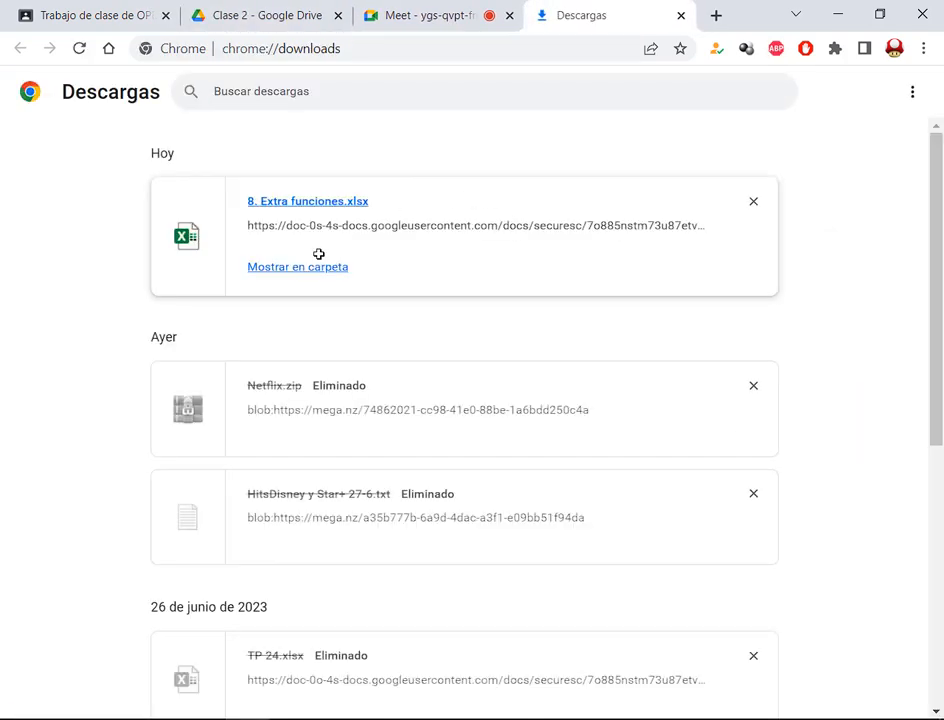
{"action": "left_click", "coordinate": [313, 264]}
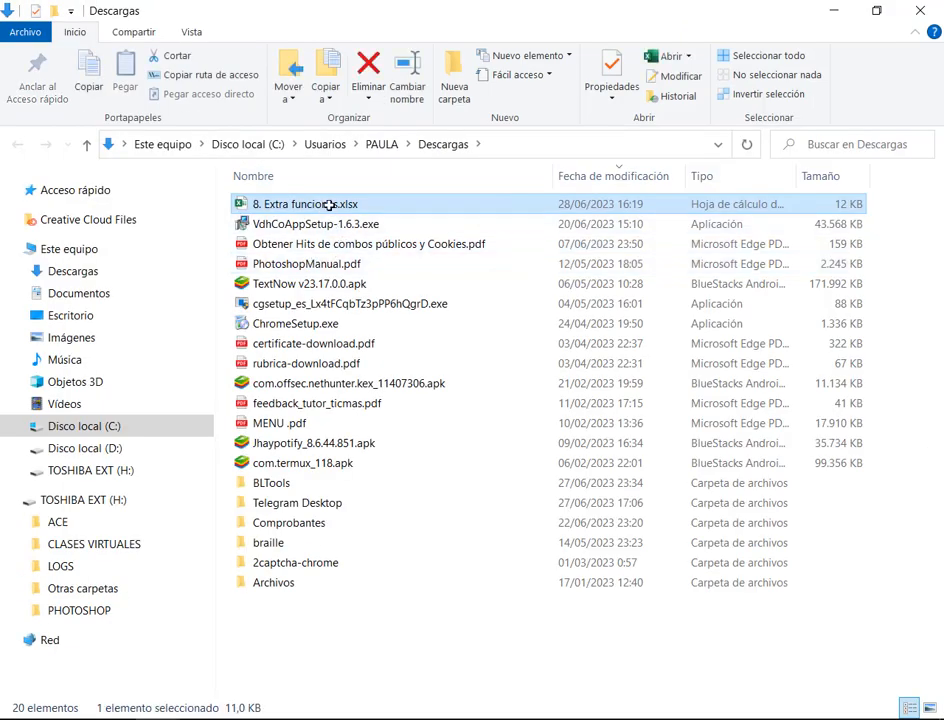
{"action": "right_click", "coordinate": [328, 204]}
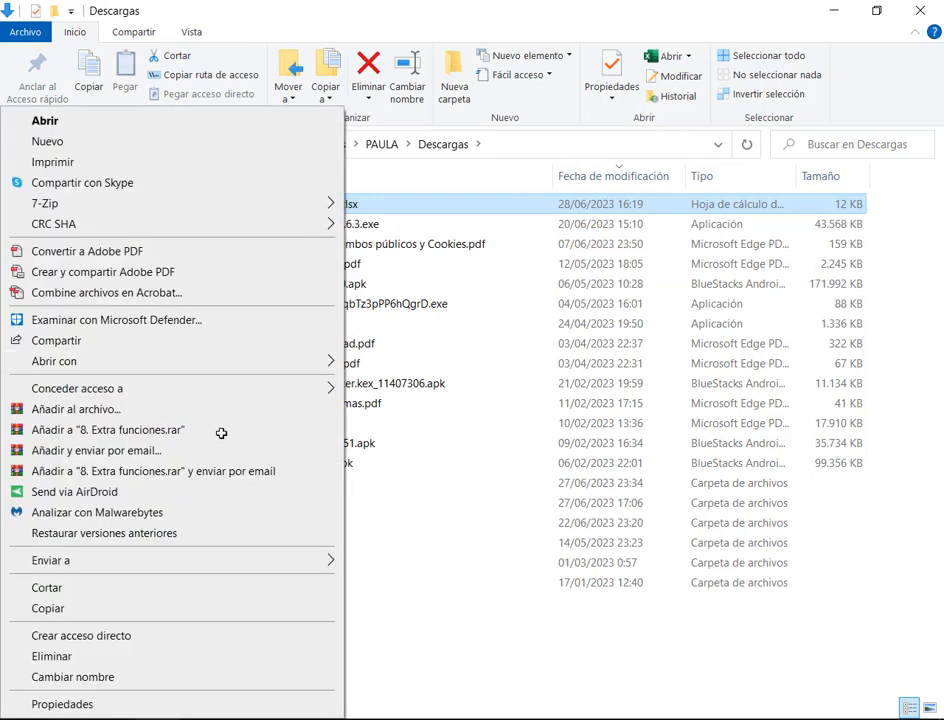
{"action": "left_click", "coordinate": [63, 700]}
{"action": "left_click_drag", "start_coordinate": [626, 180], "coordinate": [654, 92]}
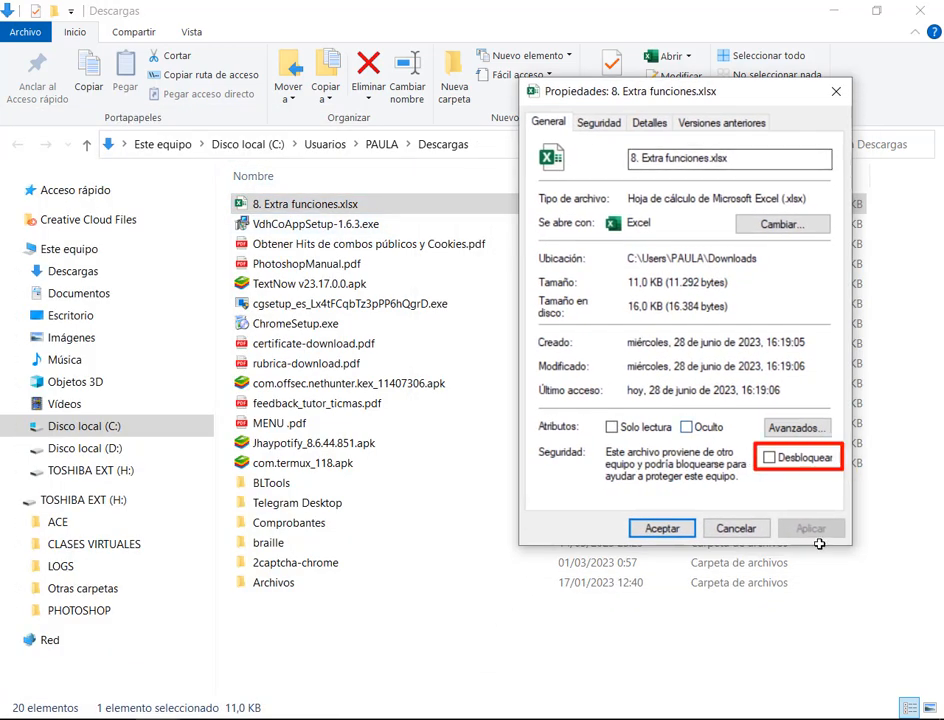
{"action": "left_click", "coordinate": [769, 457]}
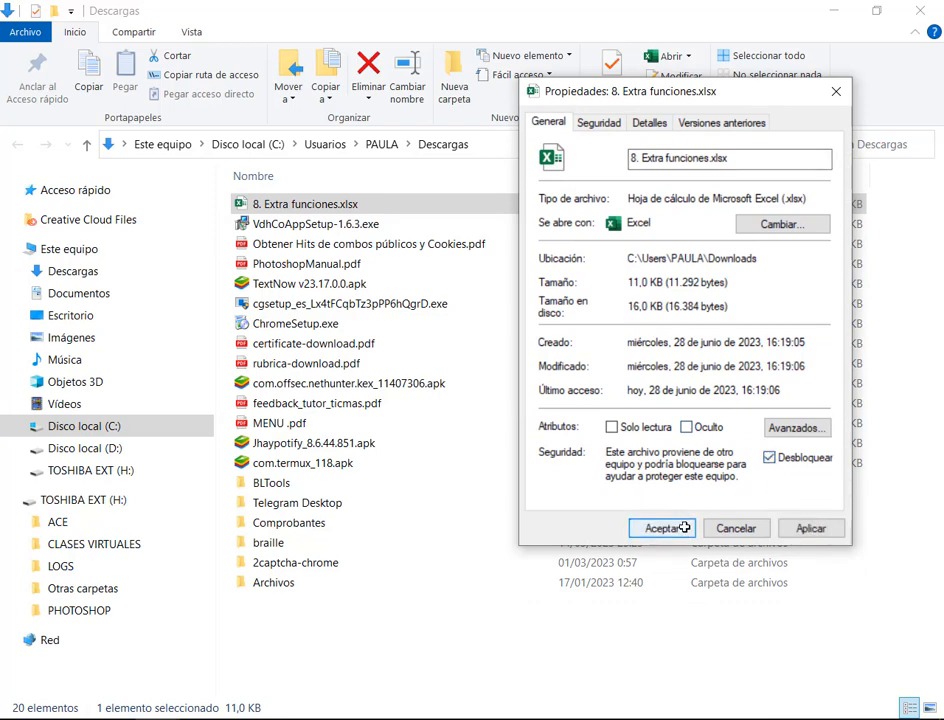
{"action": "left_click", "coordinate": [684, 528]}
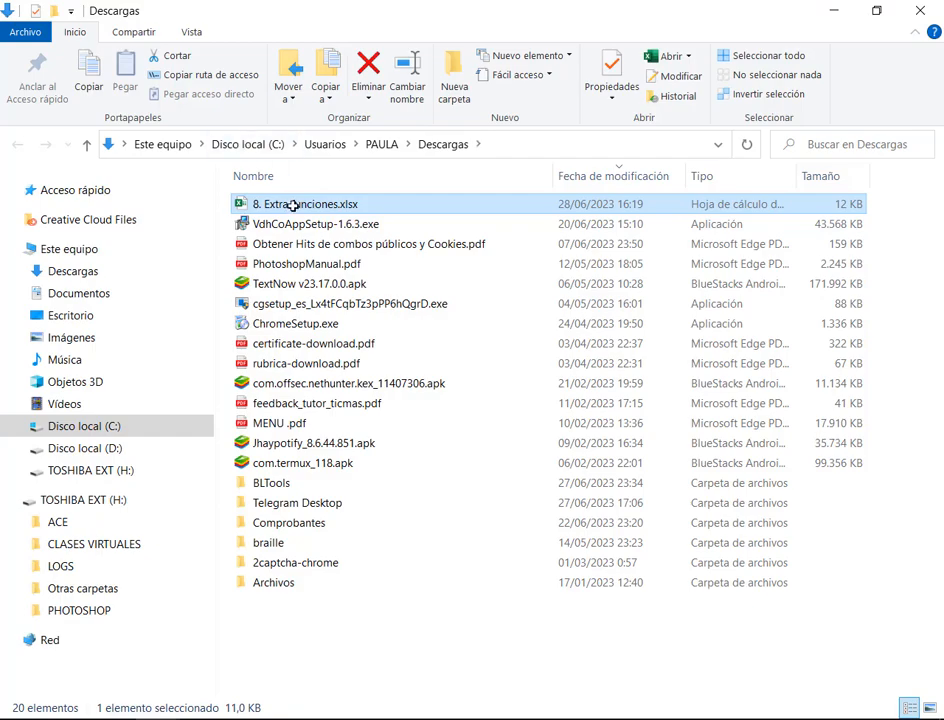
- Open the downloaded 8. Extra funciones.xlsx in Excel and increase the font size of cell B3 to 14
{"action": "double_click", "coordinate": [293, 205]}
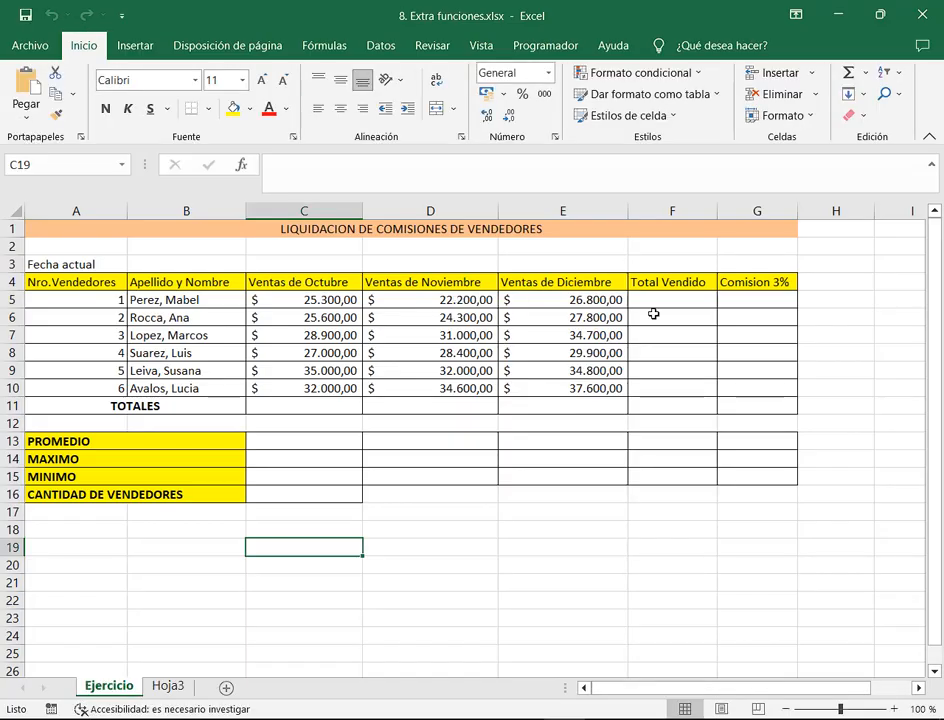
{"action": "left_click", "coordinate": [165, 268]}
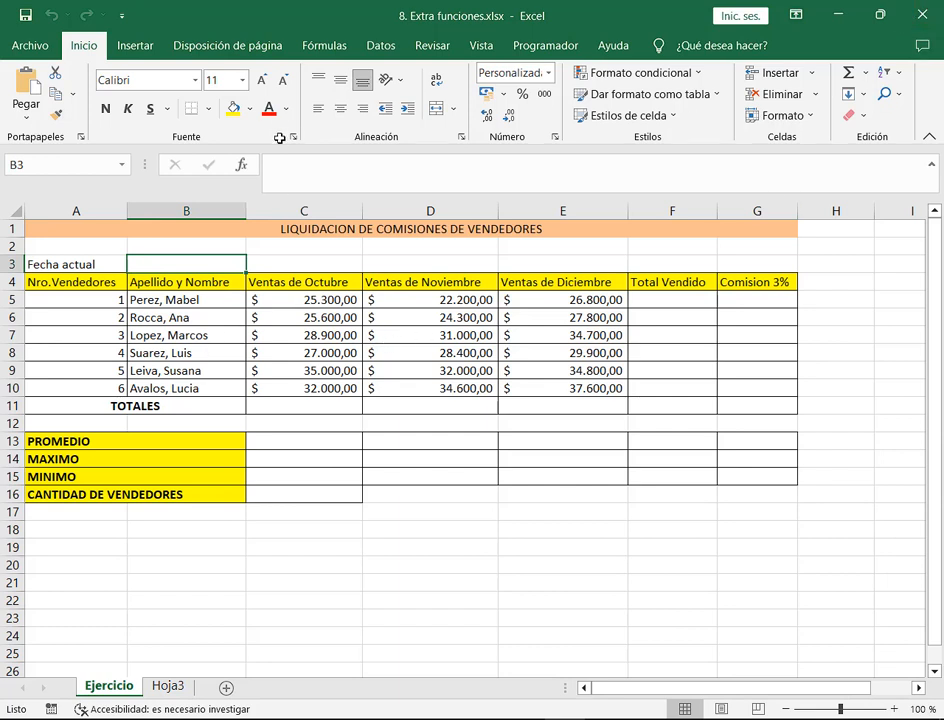
{"action": "left_click", "coordinate": [259, 78]}
{"action": "left_click", "coordinate": [259, 78]}
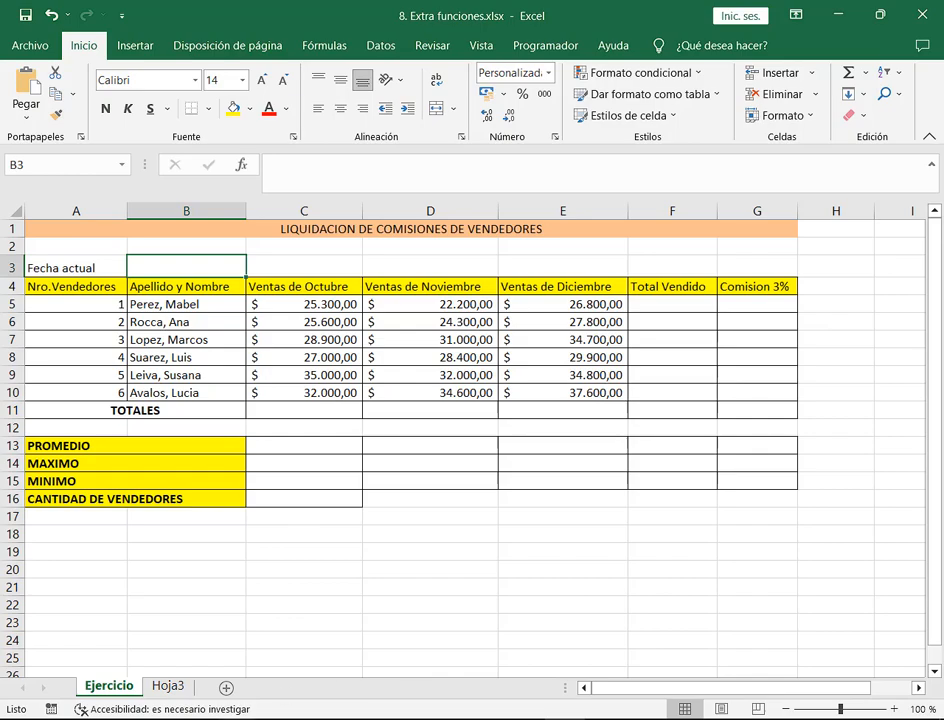
- Return to the Meet call in Chrome and close the Descargas page
{"action": "left_click", "coordinate": [236, 719]}
{"action": "left_click", "coordinate": [166, 651]}
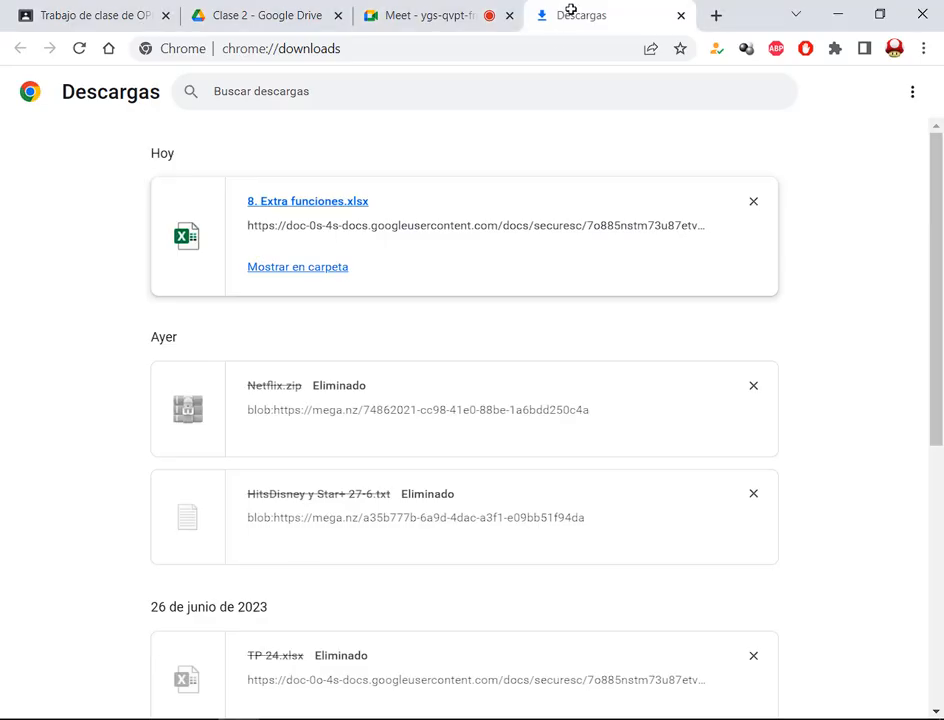
{"action": "left_click", "coordinate": [418, 12]}
{"action": "left_click", "coordinate": [681, 15]}
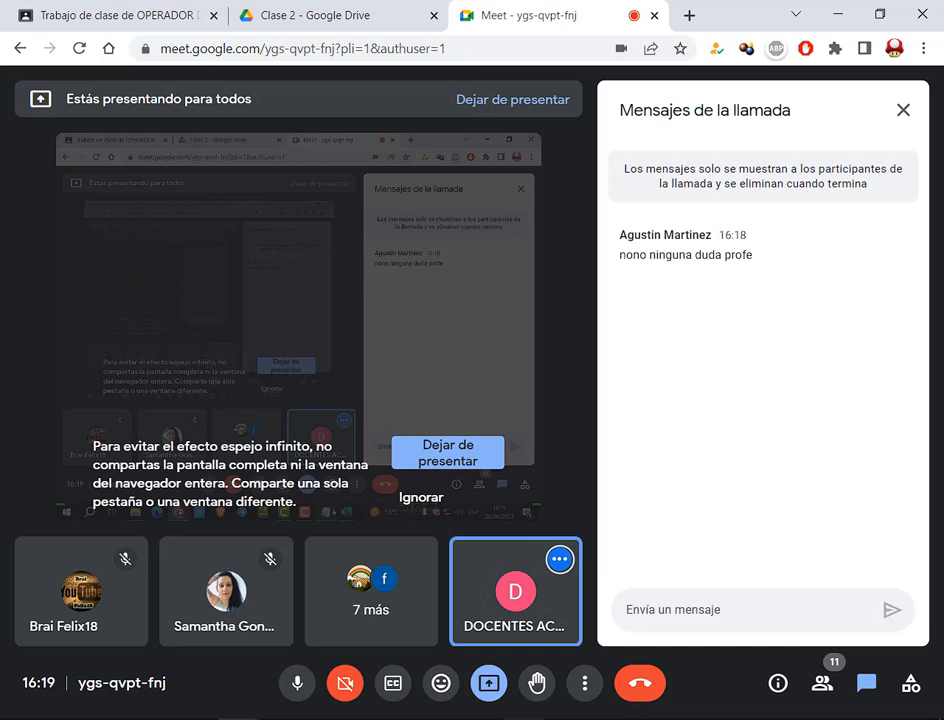
- Bring the Bloc de notas note to the front, make its window narrower, and place it beside the Meet chat
{"action": "left_click", "coordinate": [523, 719]}
{"action": "left_click_drag", "start_coordinate": [74, 174], "coordinate": [242, 177]}
{"action": "left_click_drag", "start_coordinate": [390, 103], "coordinate": [224, 56]}
{"action": "left_click_drag", "start_coordinate": [654, 531], "coordinate": [586, 552]}
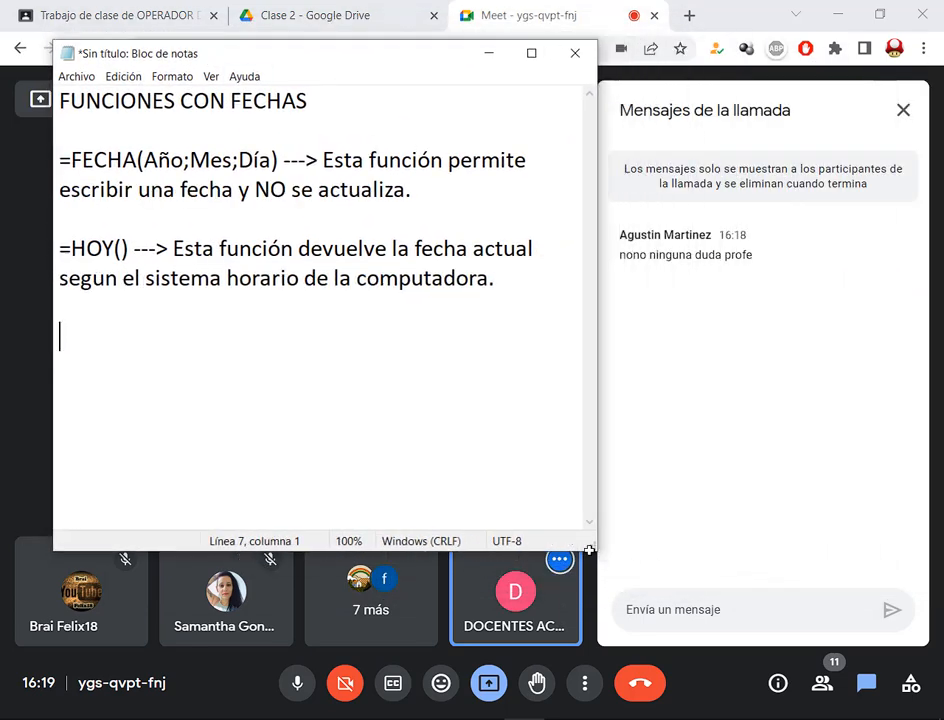
{"action": "left_click_drag", "start_coordinate": [270, 59], "coordinate": [266, 36]}
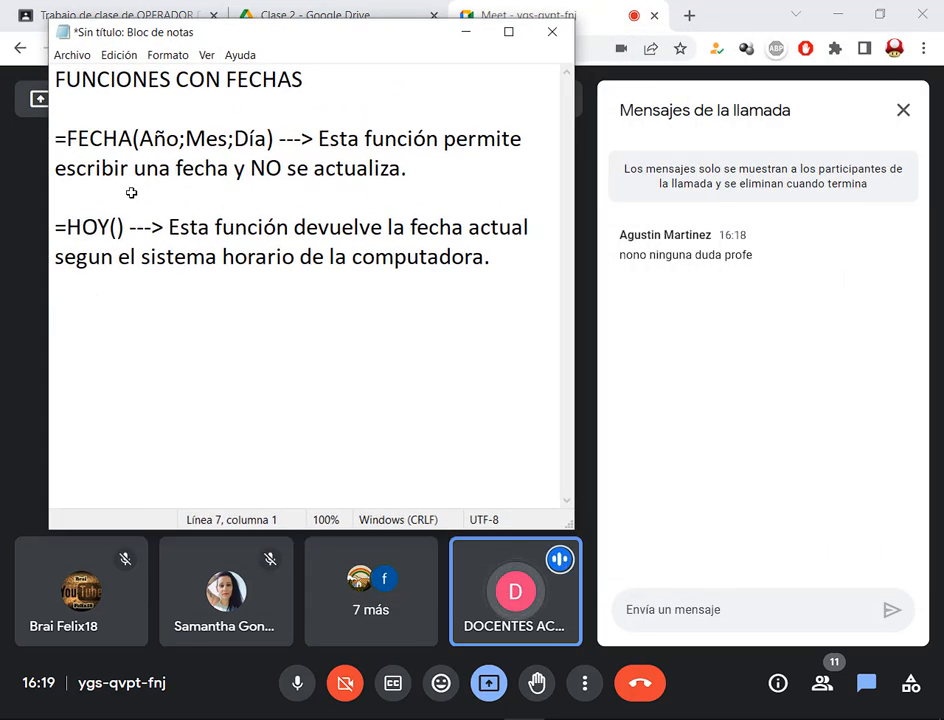
- Highlight the FECHA and HOY() function names in the note, then return to the empty line below the HOY explanation
{"action": "left_click_drag", "start_coordinate": [67, 140], "coordinate": [106, 140]}
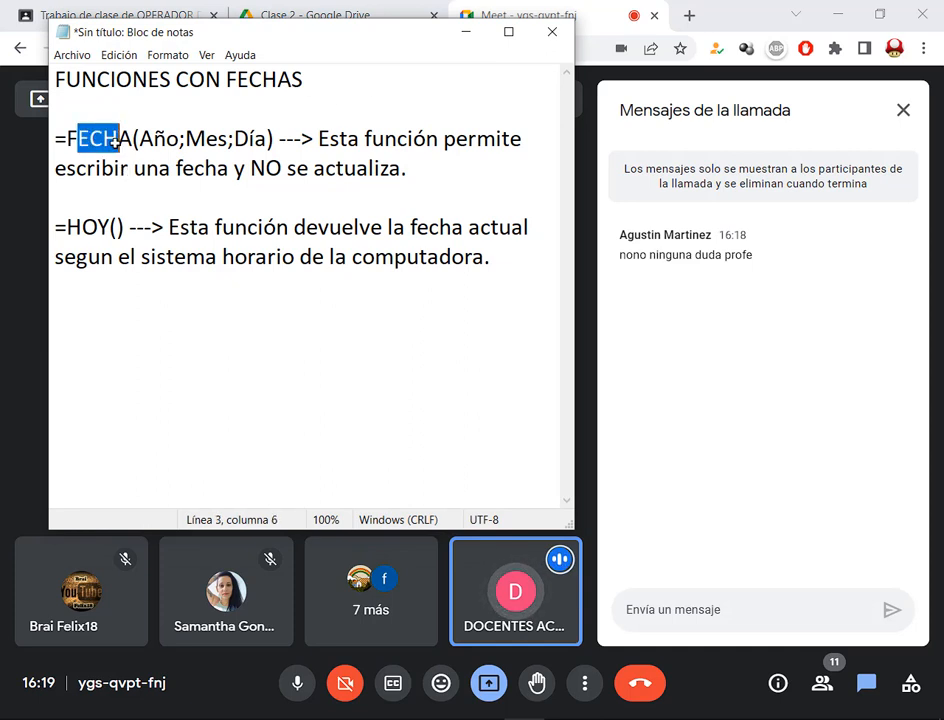
{"action": "left_click_drag", "start_coordinate": [66, 227], "coordinate": [124, 227]}
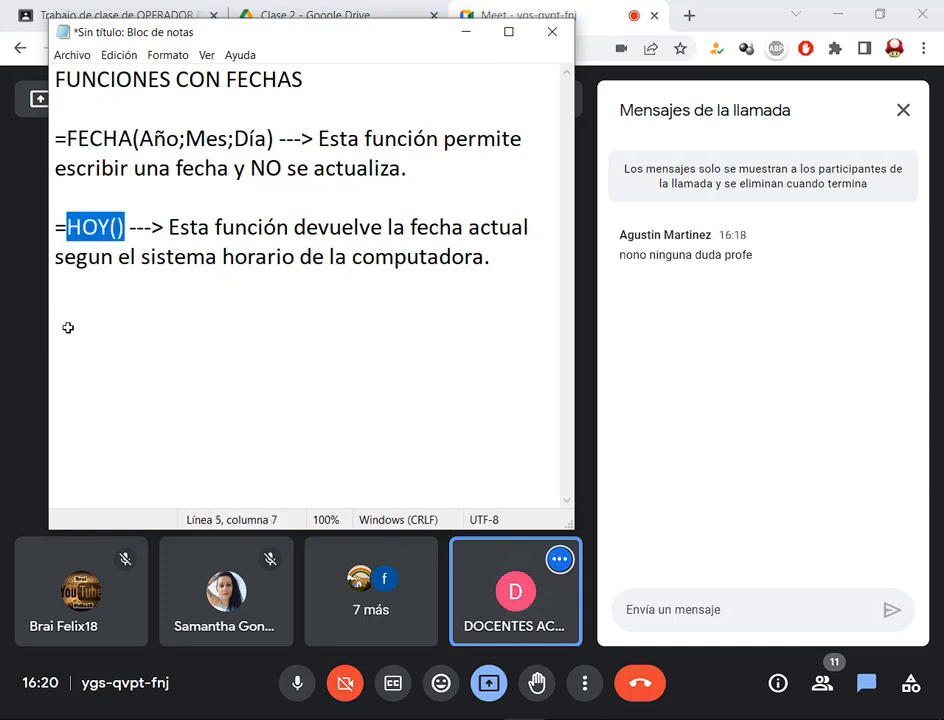
{"action": "left_click", "coordinate": [137, 320]}
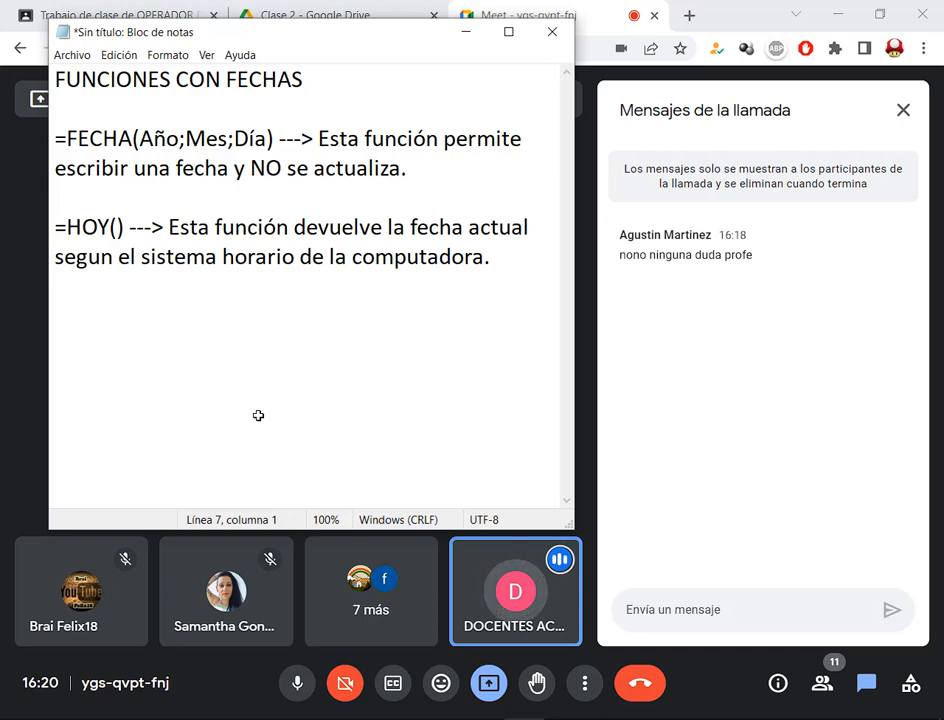
- Add the function =DIA() on a line of its own below the HOY explanation in the note
{"action": "type", "text": "=d"}
{"action": "key", "text": "BackSpace"}
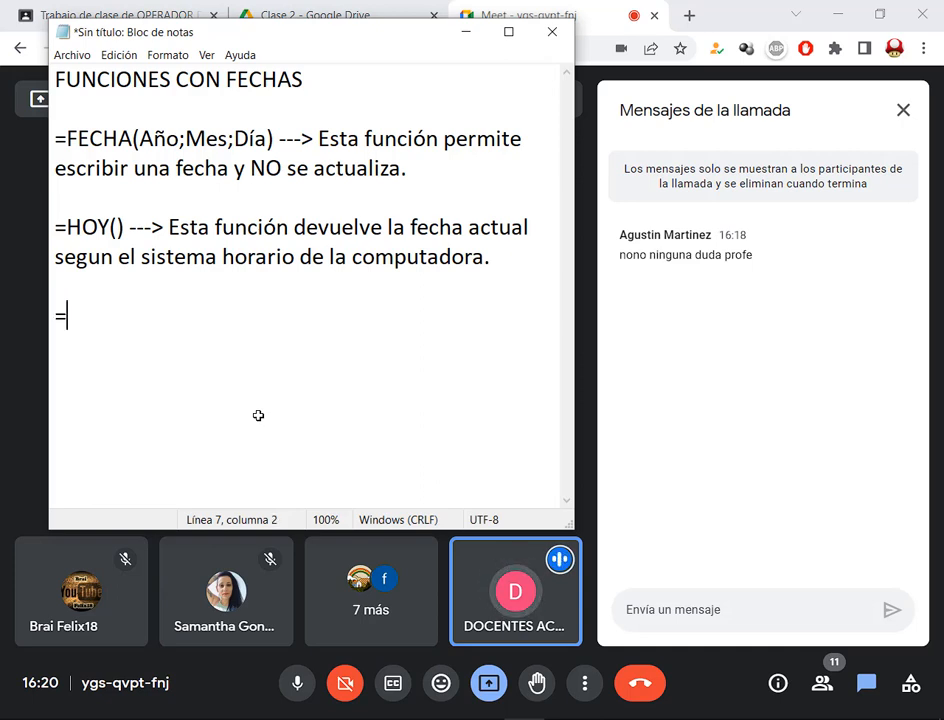
{"action": "type", "text": "DIA()"}
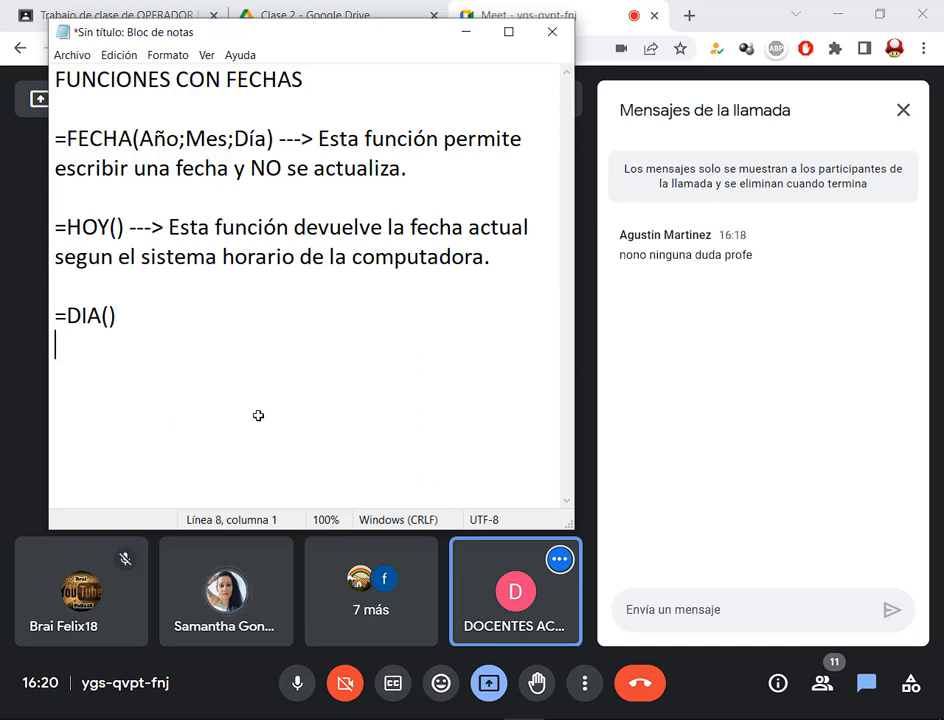
{"action": "type", "text": ")"}
{"action": "key", "text": "BackSpace"}
{"action": "type", "text": "="}
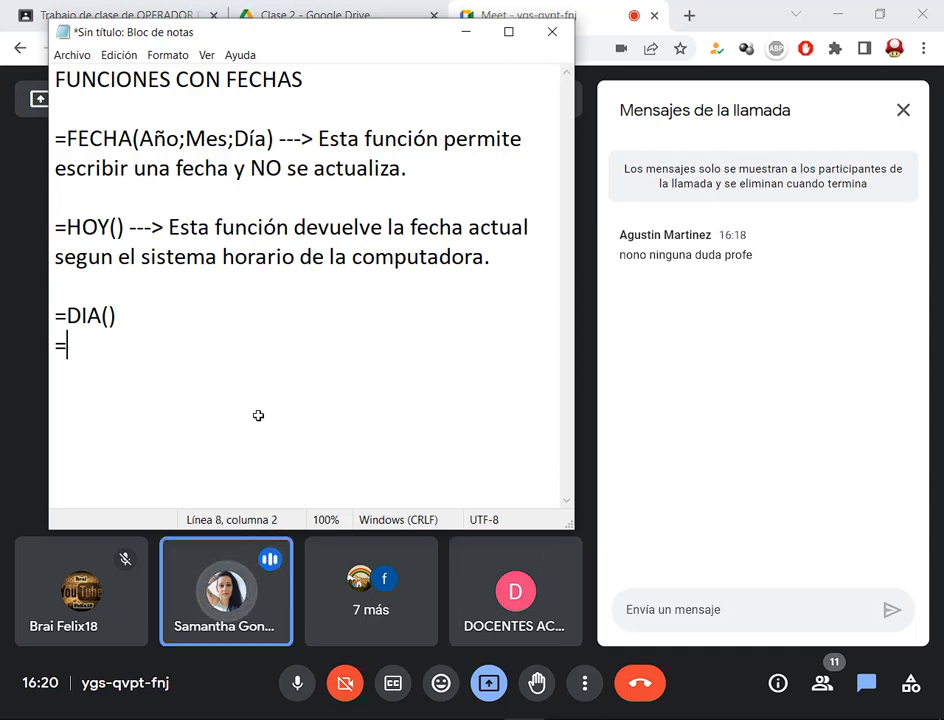
{"action": "key", "text": "BackSpace"}
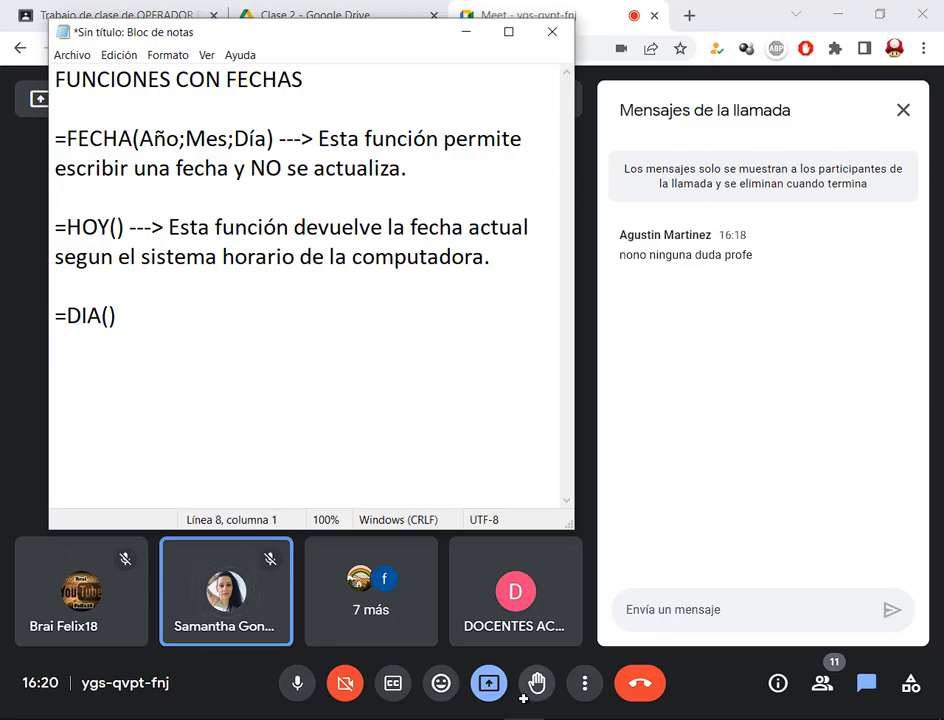
- Switch to the Excel workbook and review the number formats available for cell B3, marking Fecha corta
{"action": "key", "text": "alt+Tab"}
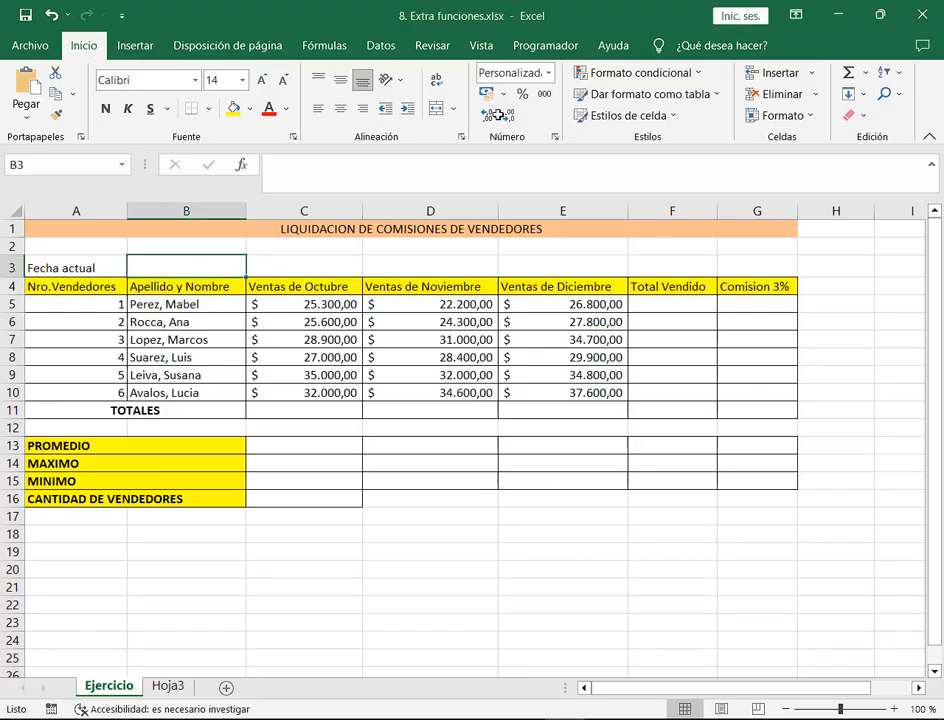
{"action": "left_click_drag", "start_coordinate": [463, 59], "coordinate": [569, 148]}
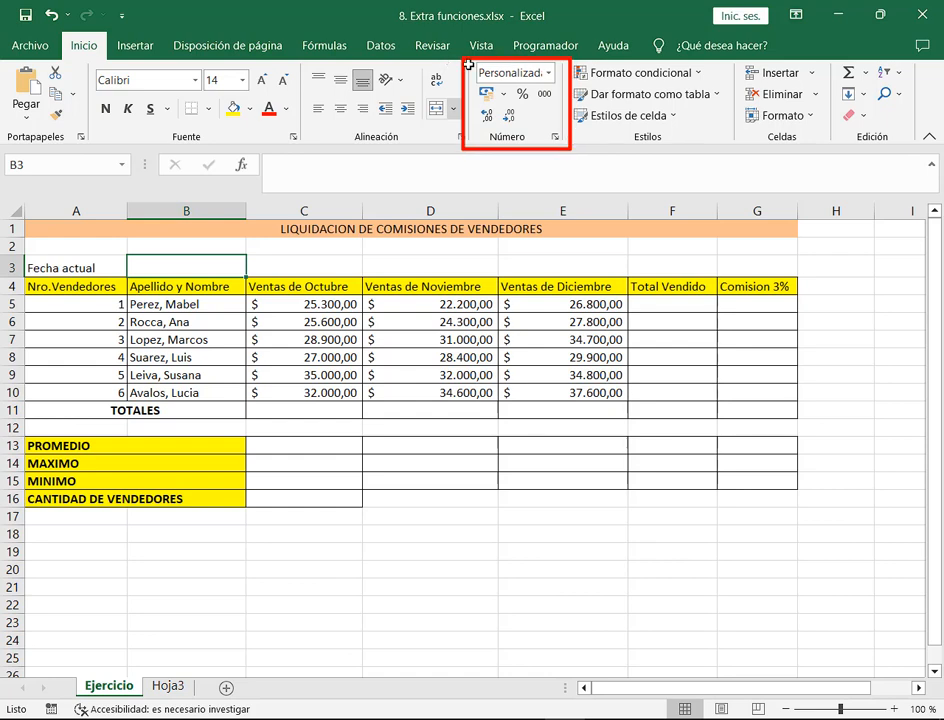
{"action": "left_click_drag", "start_coordinate": [472, 61], "coordinate": [557, 83]}
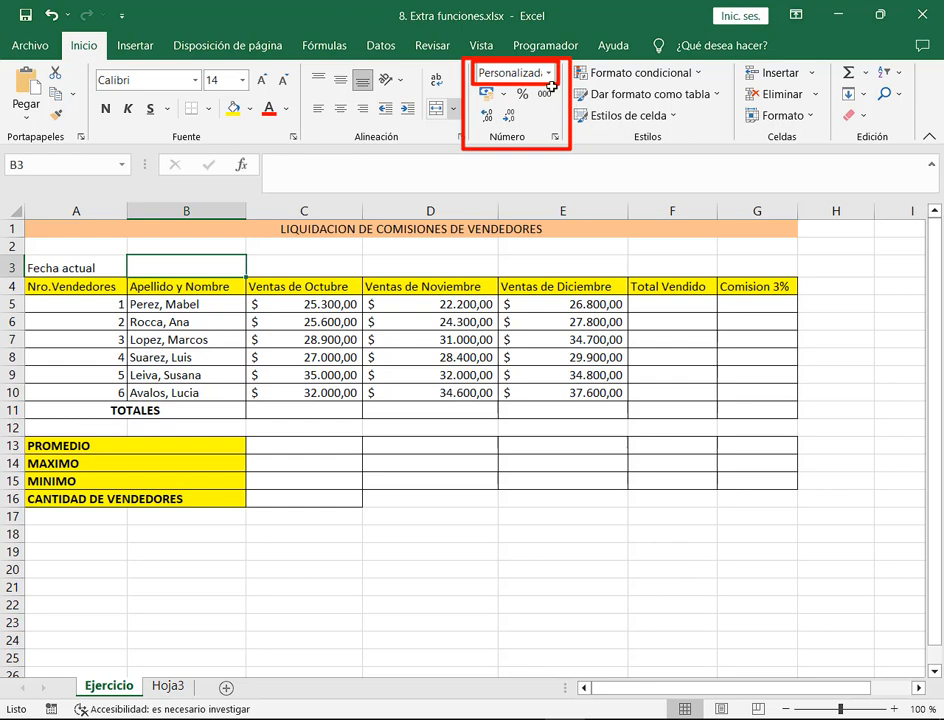
{"action": "left_click_drag", "start_coordinate": [632, 138], "coordinate": [552, 80]}
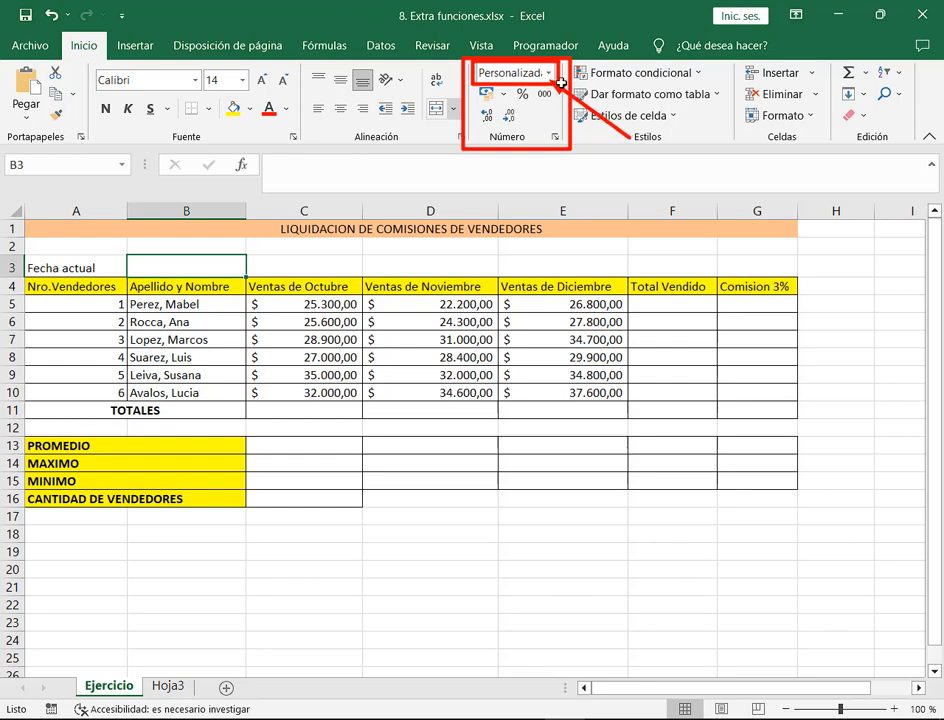
{"action": "key", "text": "Escape"}
{"action": "left_click", "coordinate": [548, 73]}
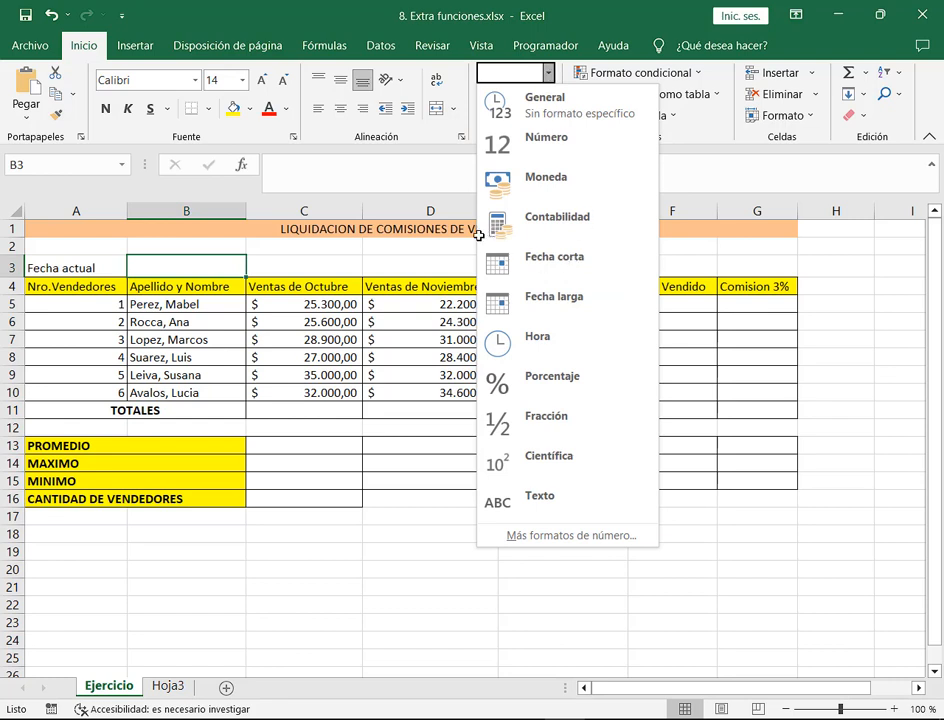
{"action": "mouse_move", "coordinate": [479, 235]}
{"action": "left_mouse_down"}
{"action": "mouse_move", "coordinate": [513, 268]}
{"action": "mouse_move", "coordinate": [636, 286]}
{"action": "left_mouse_up"}
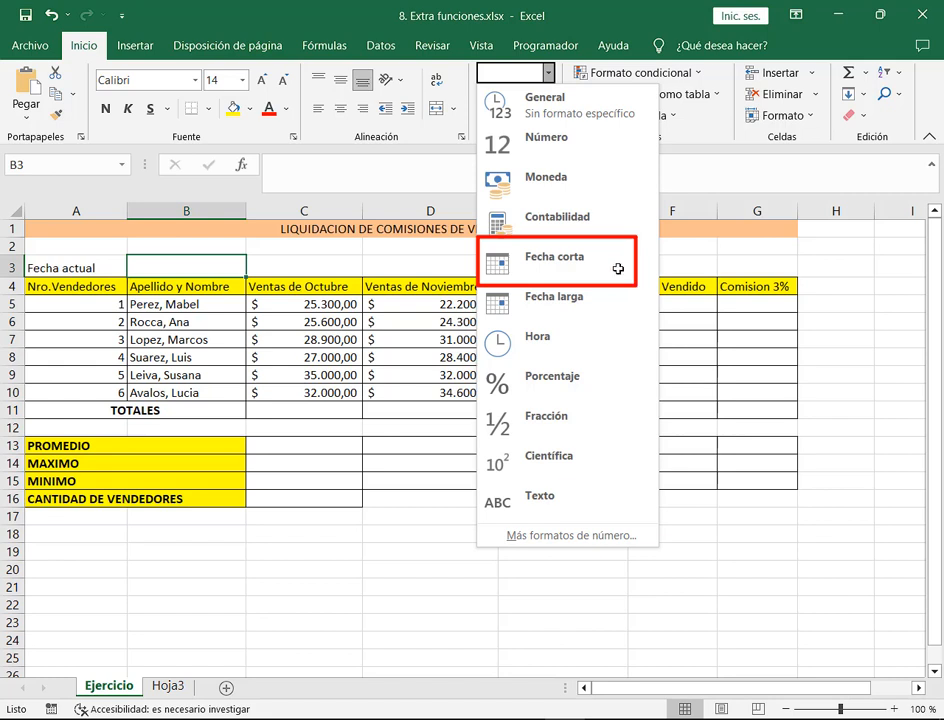
{"action": "left_click", "coordinate": [618, 269]}
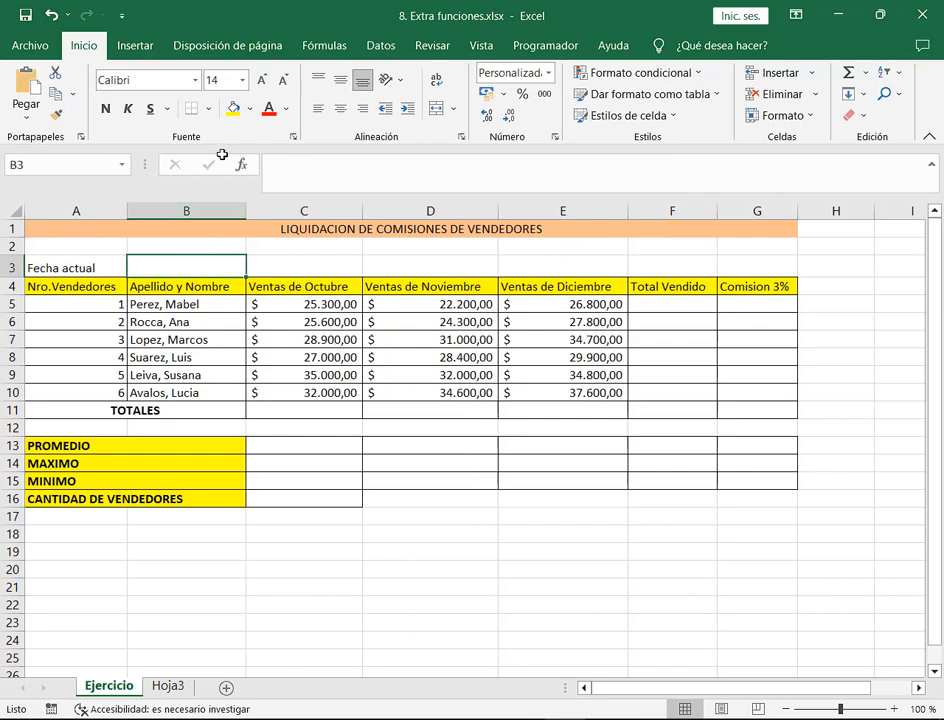
- Enter the formula =HOY() in cell B3 beside Fecha actual
{"action": "scroll", "coordinate": [331, 362], "scroll_direction": "up", "scroll_amount": 2}
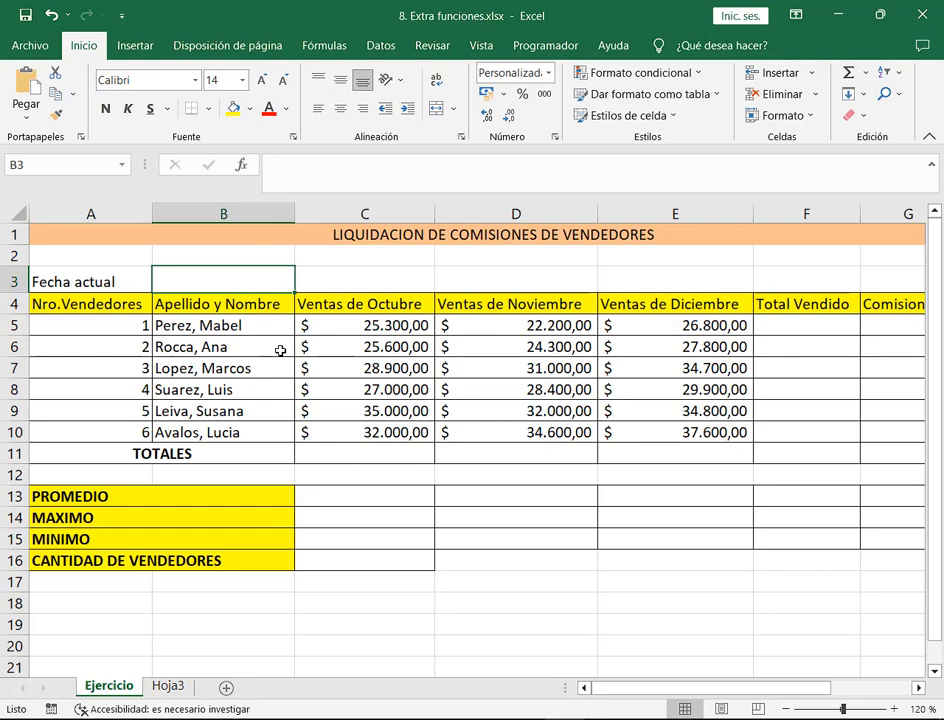
{"action": "type", "text": "=ho"}
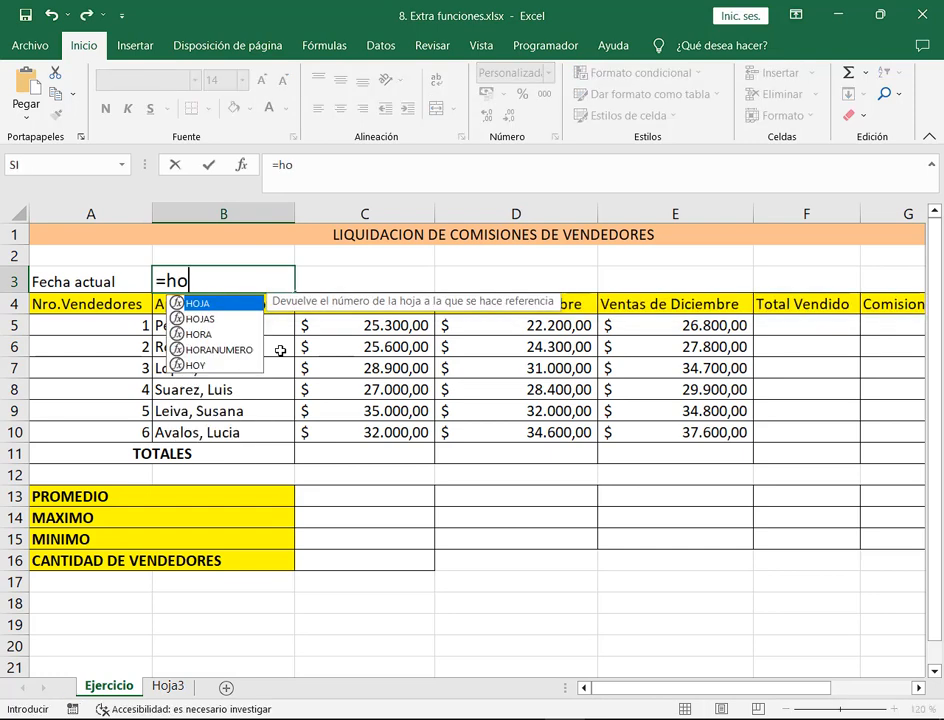
{"action": "type", "text": "y"}
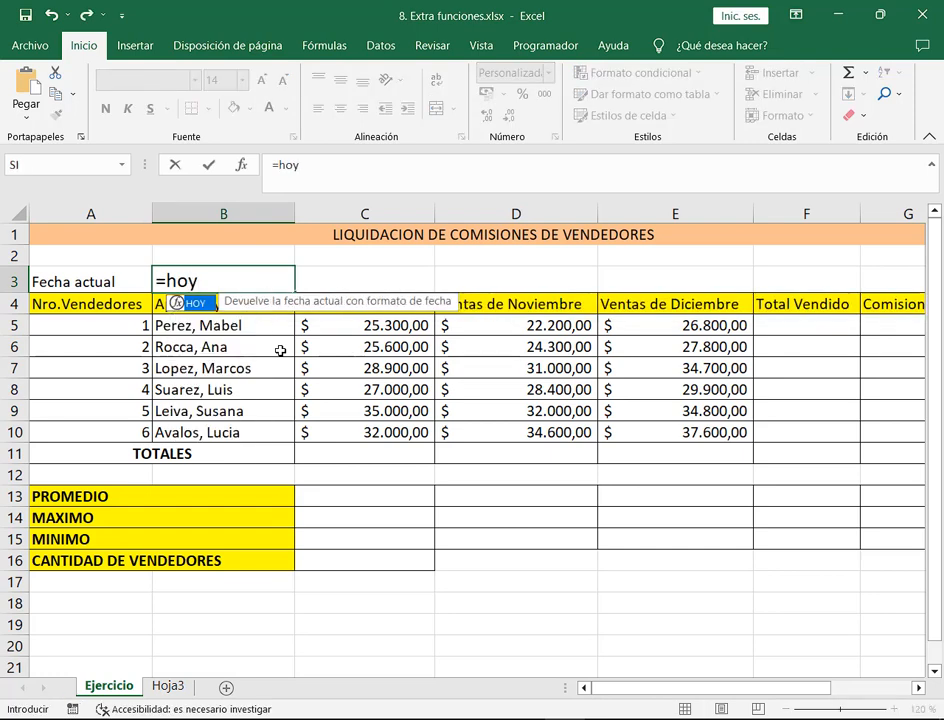
{"action": "type", "text": "()"}
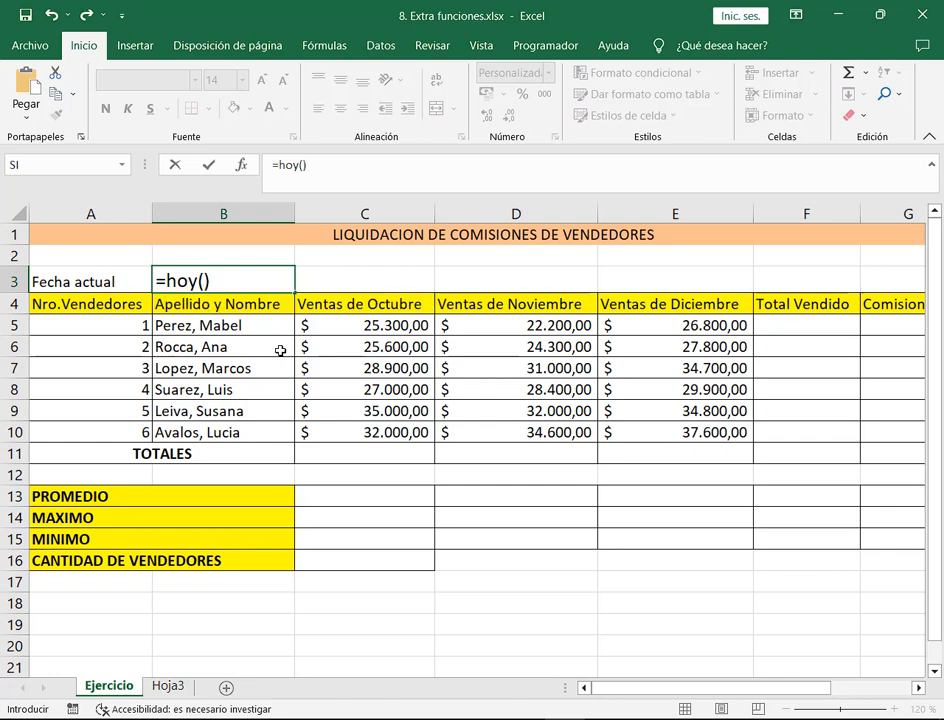
{"action": "key", "text": "Return"}
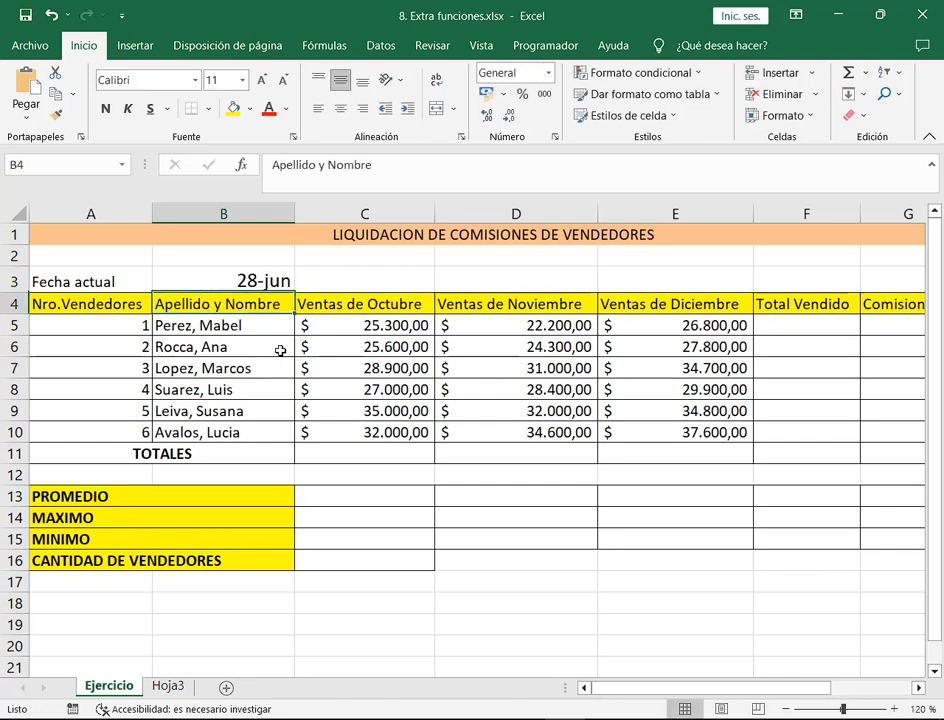
- Apply the Fecha corta number format to cell B3
{"action": "key", "text": "Up"}
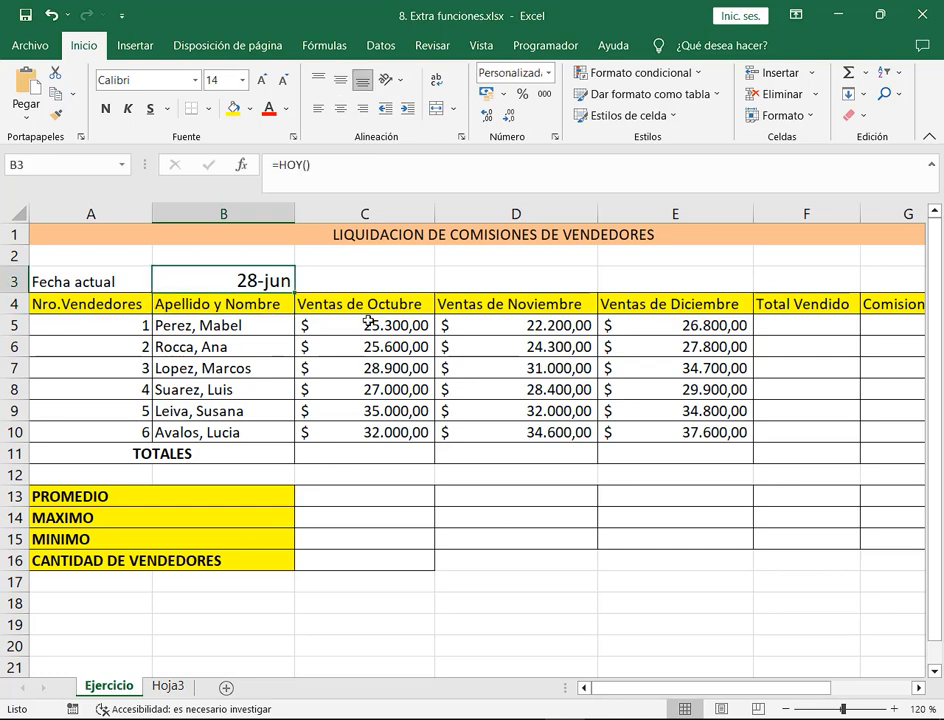
{"action": "left_click", "coordinate": [548, 72]}
{"action": "left_click", "coordinate": [531, 270]}
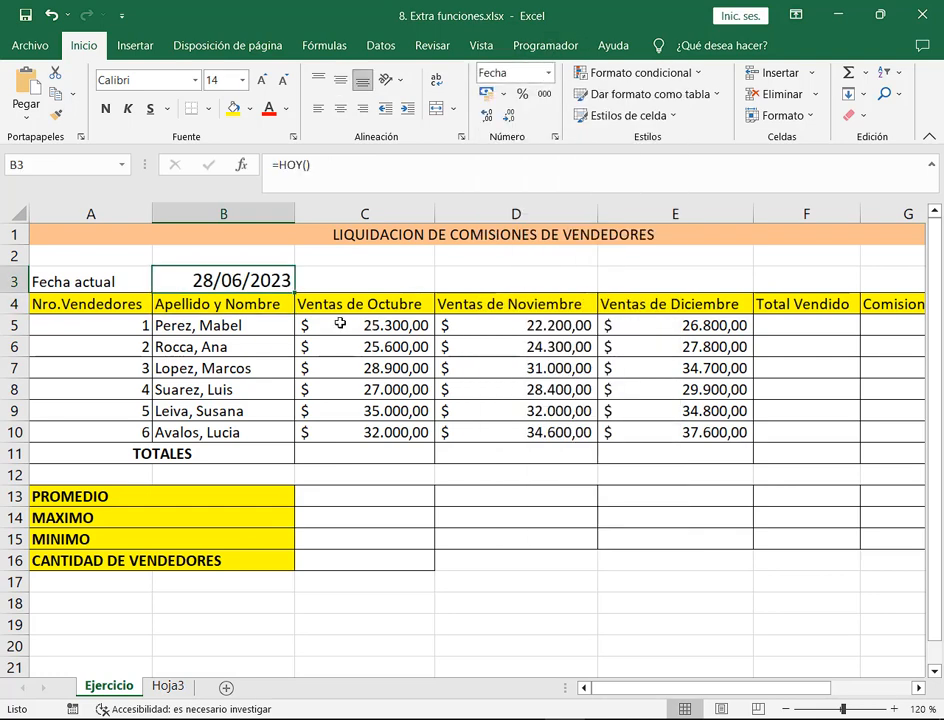
- Replace the formula in cell B3 with =FECHA(2023;06;28)
{"action": "key", "text": "F2"}
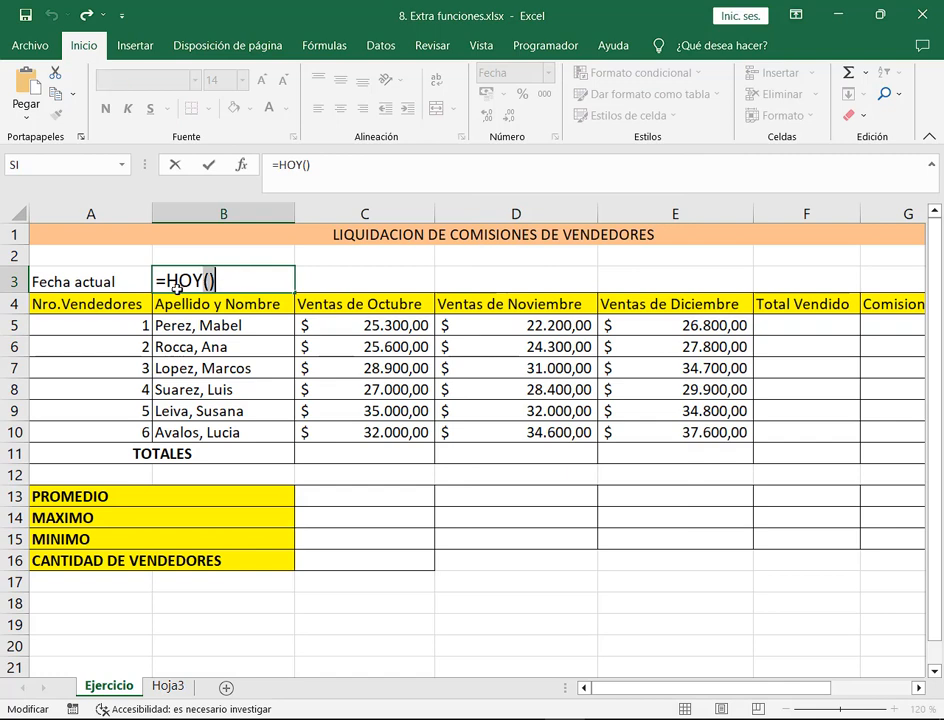
{"action": "left_click_drag", "start_coordinate": [170, 281], "coordinate": [257, 287]}
{"action": "type", "text": "fecha"}
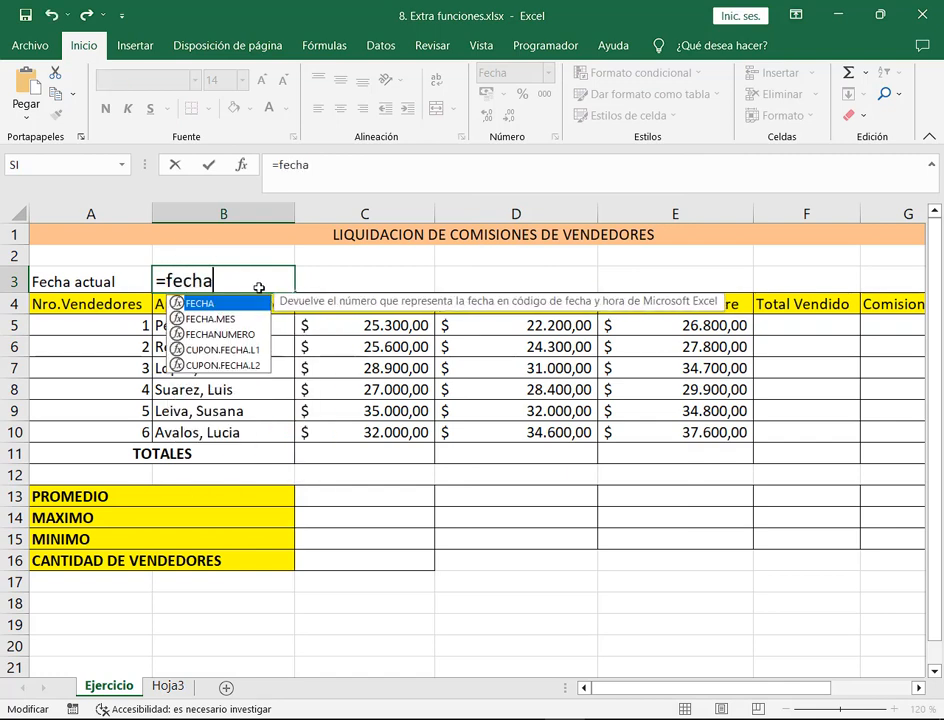
{"action": "key", "text": "Tab"}
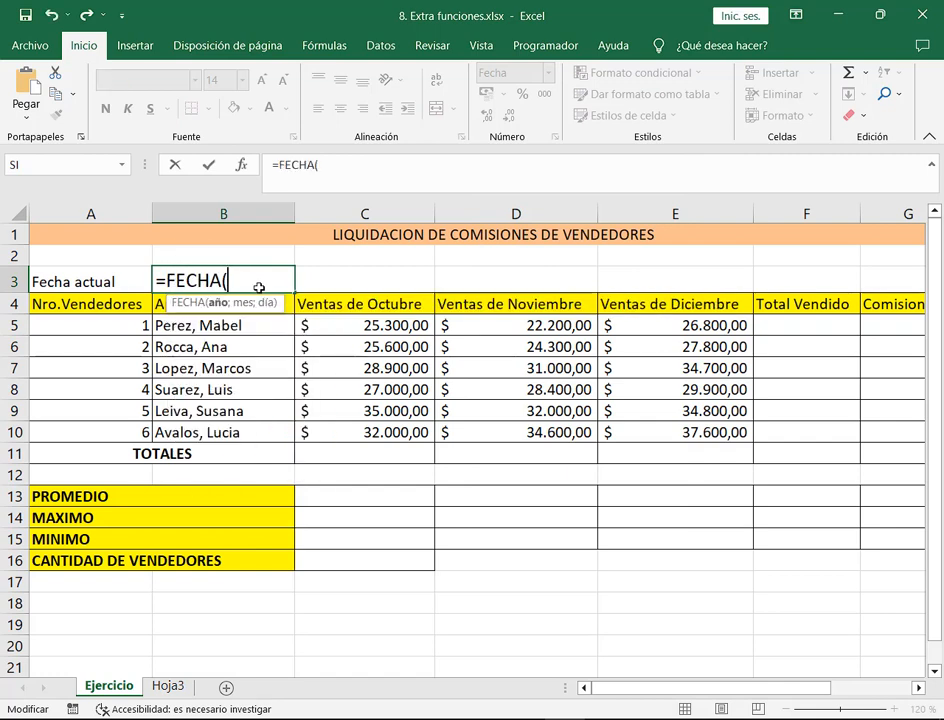
{"action": "type", "text": "200"}
{"action": "type", "text": "8"}
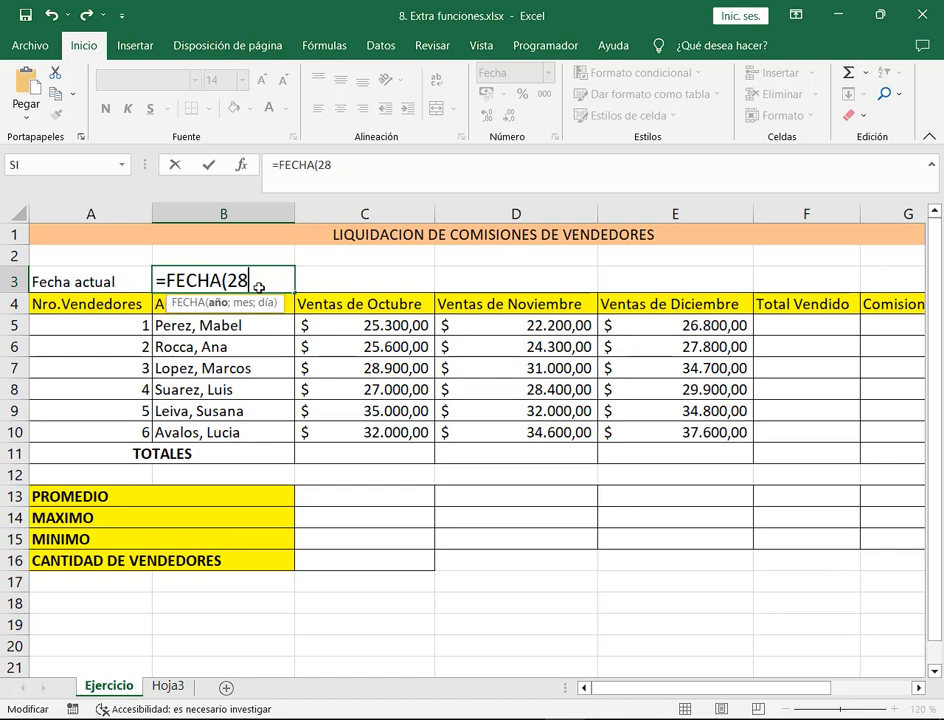
{"action": "type", "text": ";"}
{"action": "key", "text": "BackSpace"}
{"action": "key", "text": "BackSpace"}
{"action": "type", "text": "023;"}
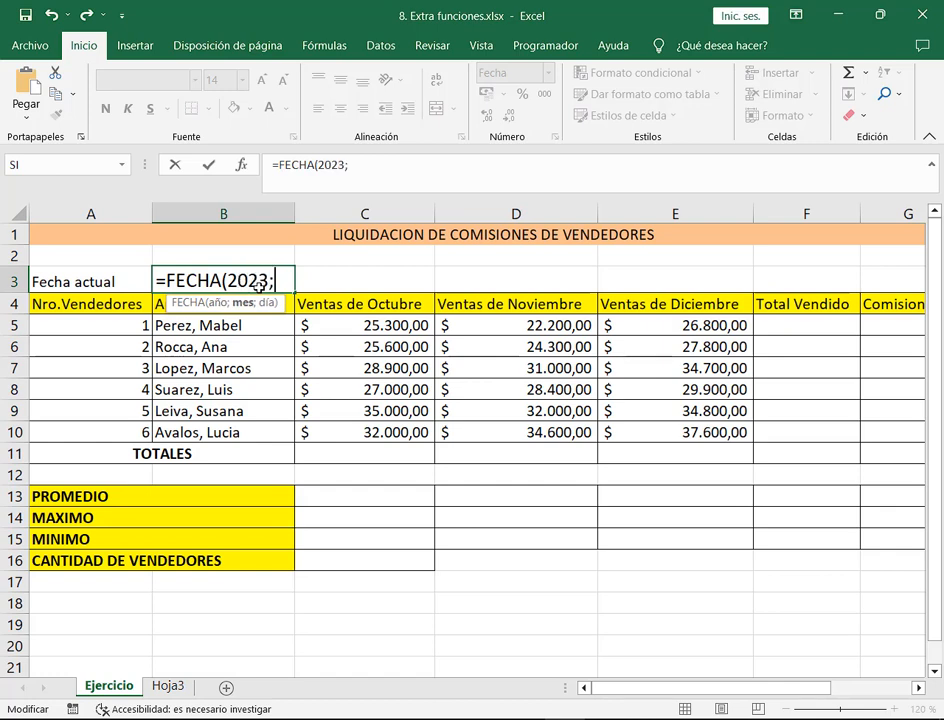
{"action": "type", "text": "06;"}
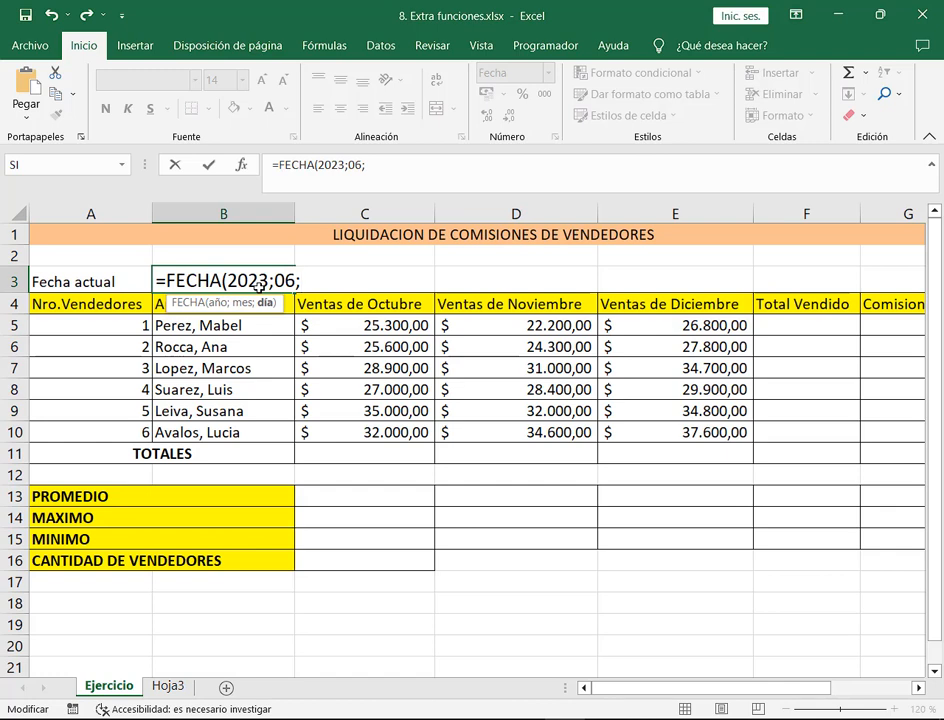
{"action": "type", "text": "28"}
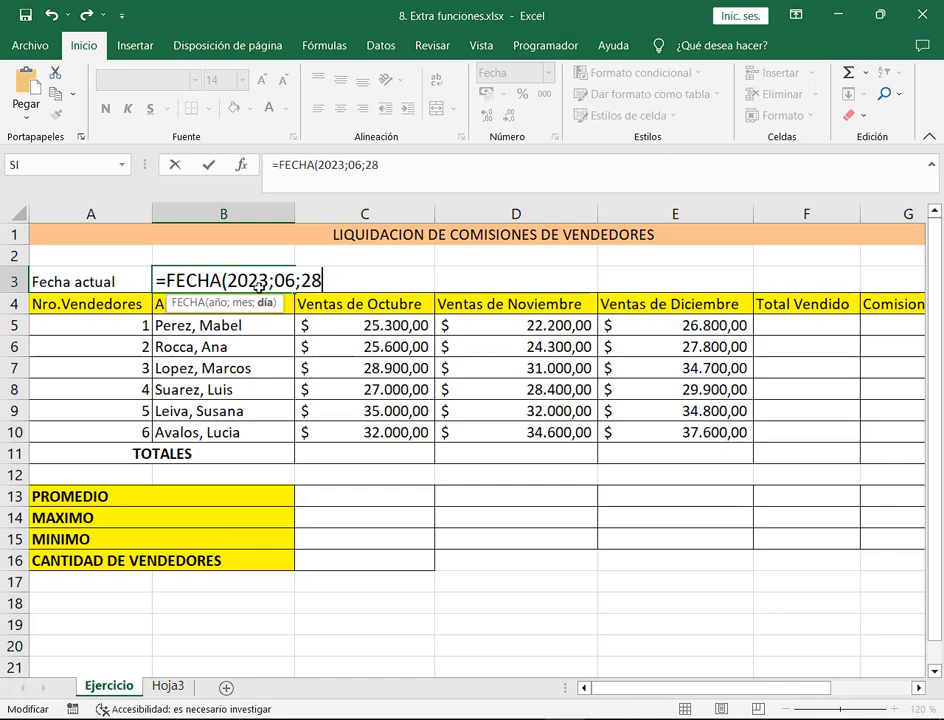
{"action": "type", "text": ")"}
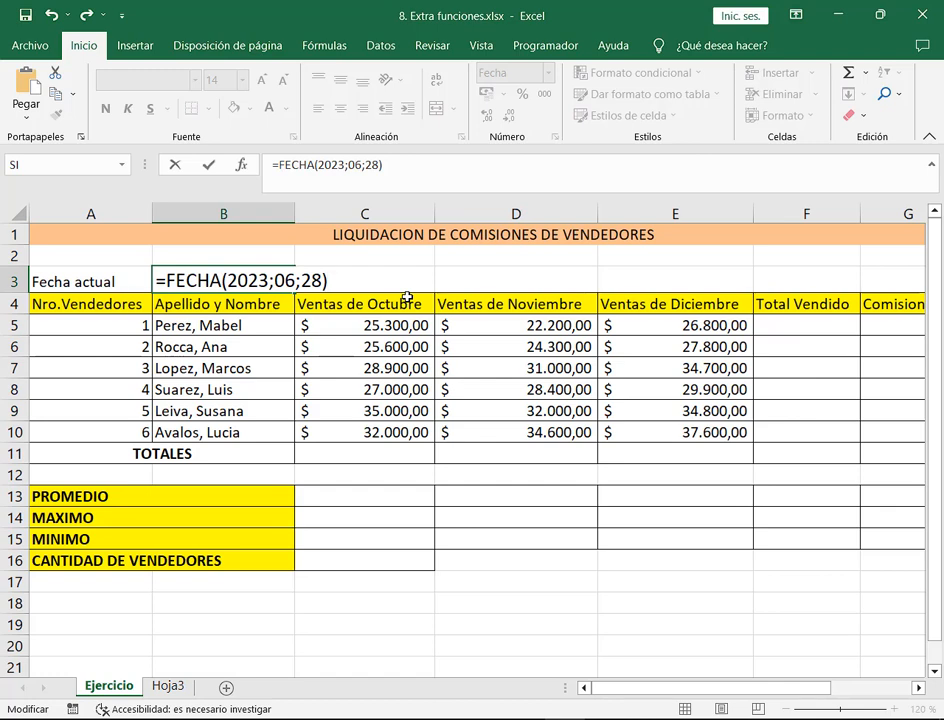
{"action": "key", "text": "Return"}
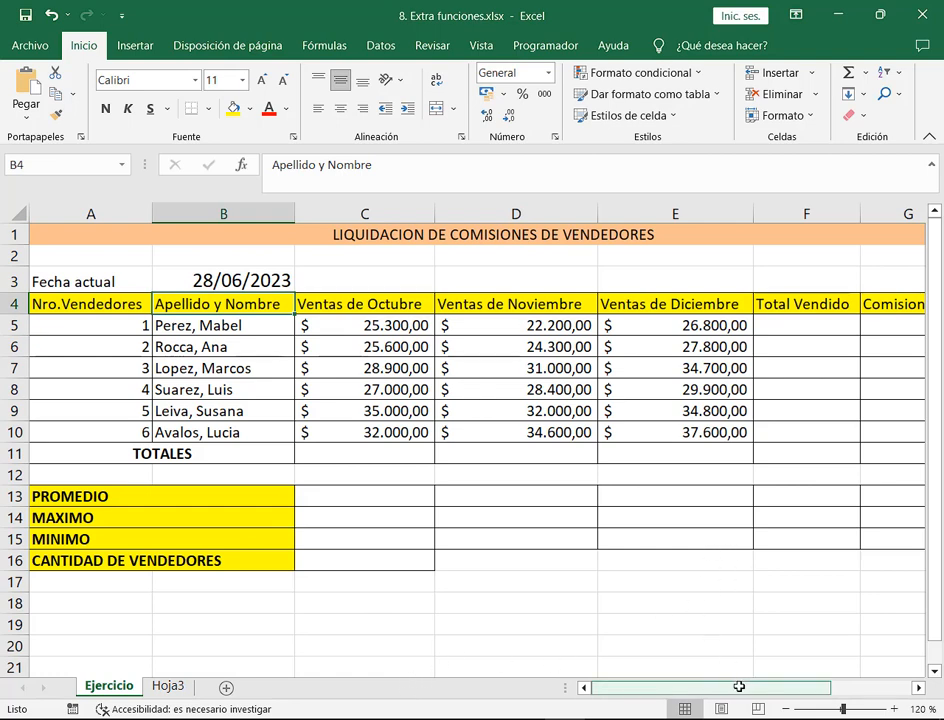
- Examine the cells still to be solved: Total Vendido, Comision 3%, the TOTALES row and CANTIDAD DE VENDEDORES, plus the date in B3
{"action": "left_click_drag", "start_coordinate": [739, 687], "coordinate": [758, 688]}
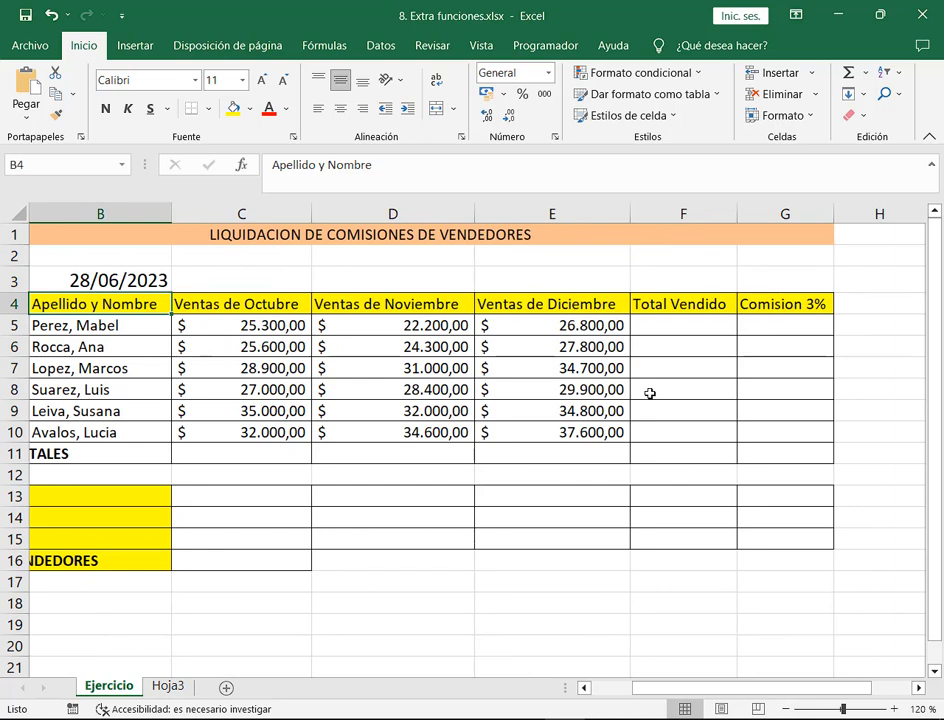
{"action": "left_click", "coordinate": [778, 327]}
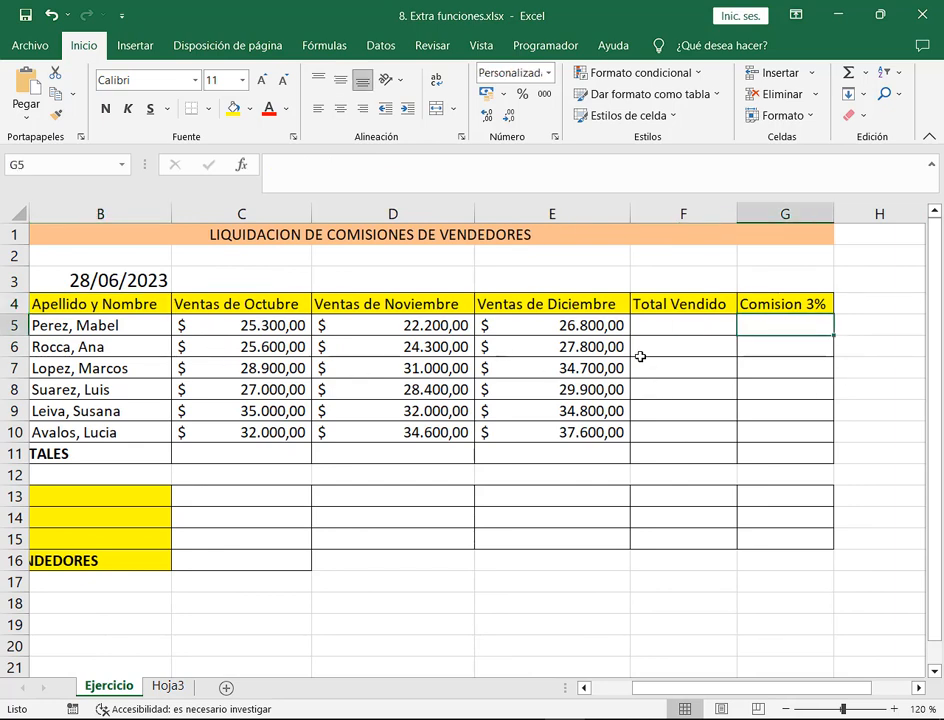
{"action": "left_click", "coordinate": [688, 322]}
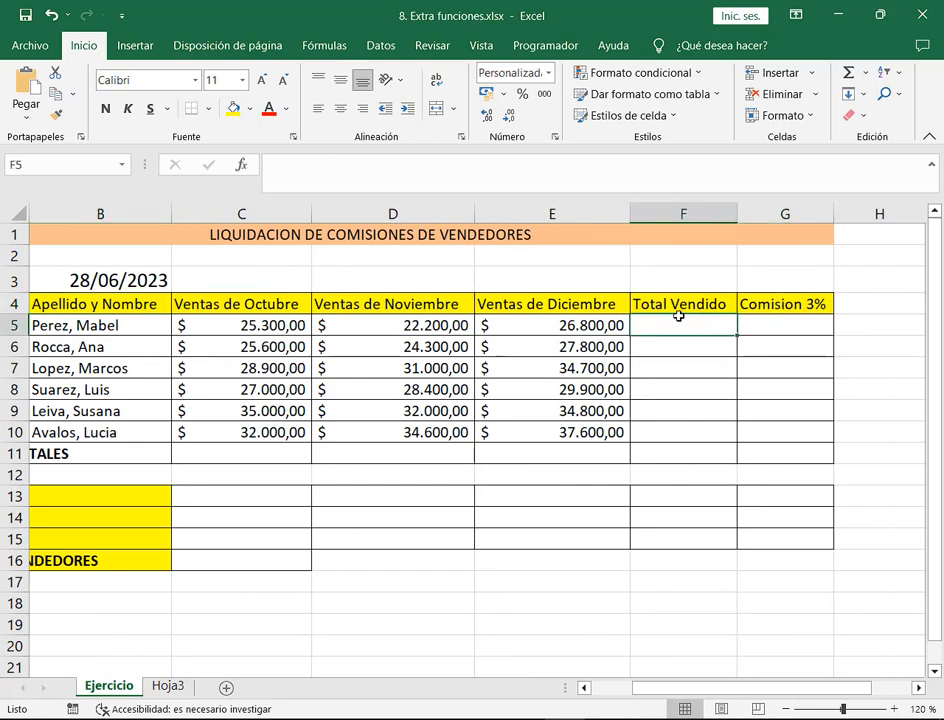
{"action": "left_click", "coordinate": [801, 300]}
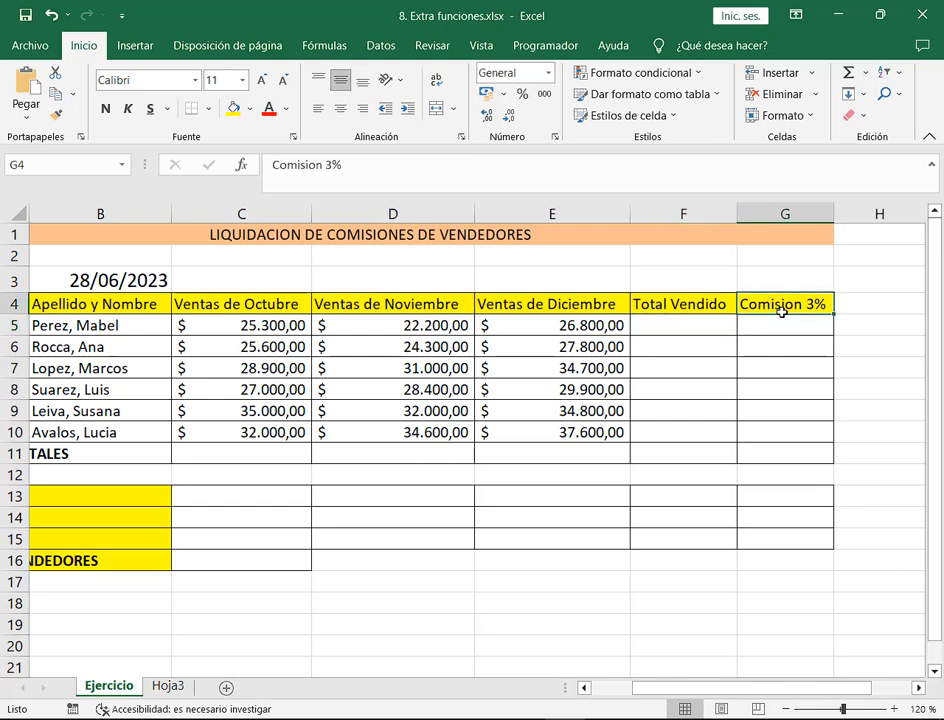
{"action": "left_click", "coordinate": [748, 326]}
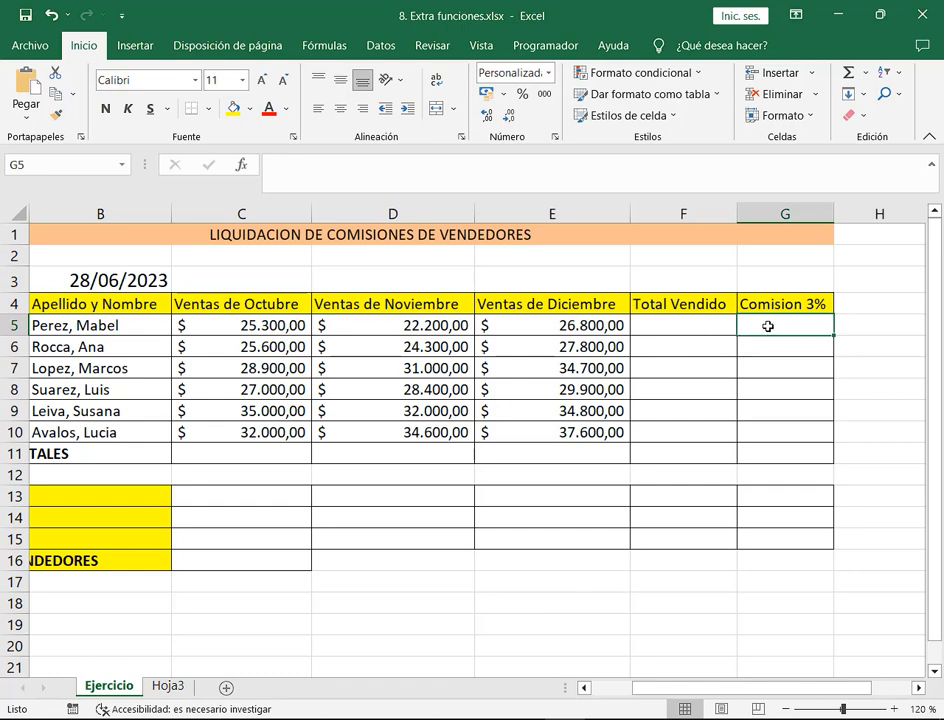
{"action": "left_click_drag", "start_coordinate": [628, 310], "coordinate": [737, 340]}
{"action": "left_click_drag", "start_coordinate": [883, 250], "coordinate": [824, 294]}
{"action": "left_click", "coordinate": [430, 456]}
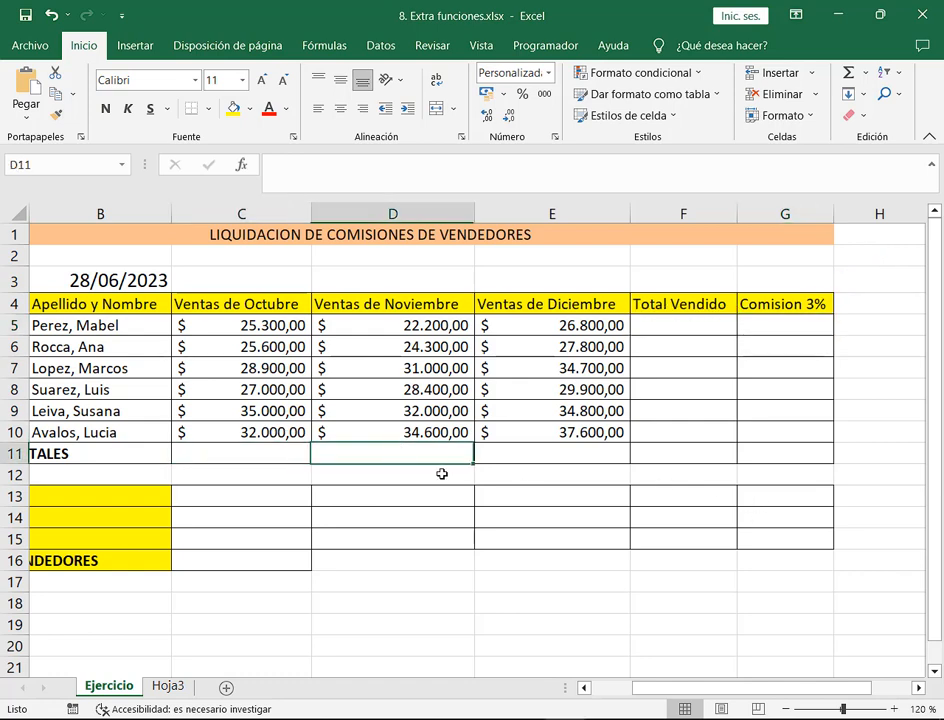
{"action": "left_click_drag", "start_coordinate": [777, 687], "coordinate": [703, 692]}
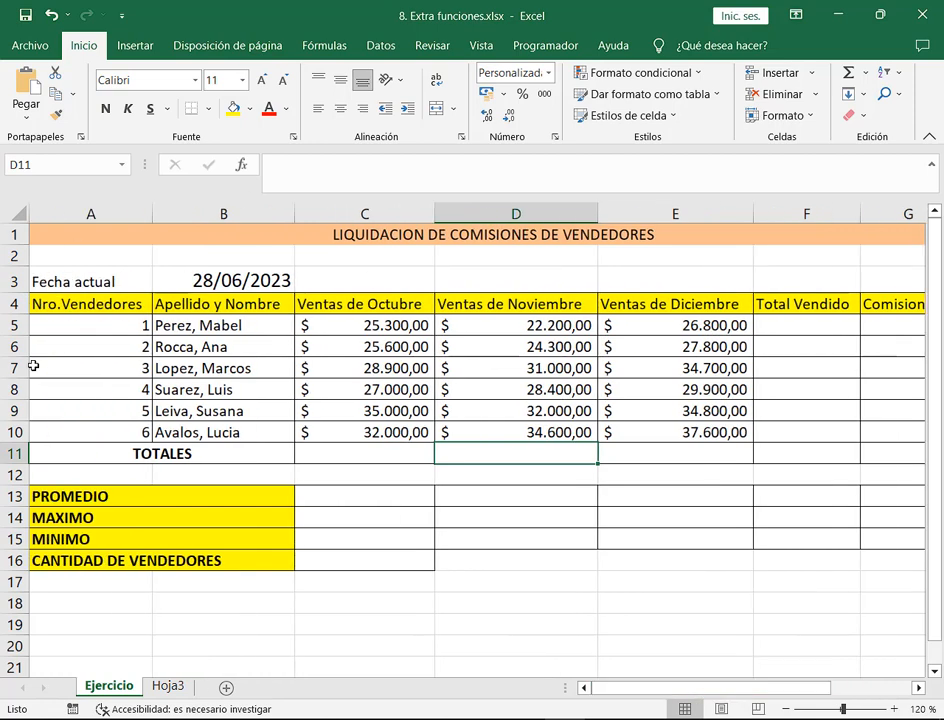
{"action": "left_click", "coordinate": [267, 280]}
{"action": "left_click", "coordinate": [380, 562]}
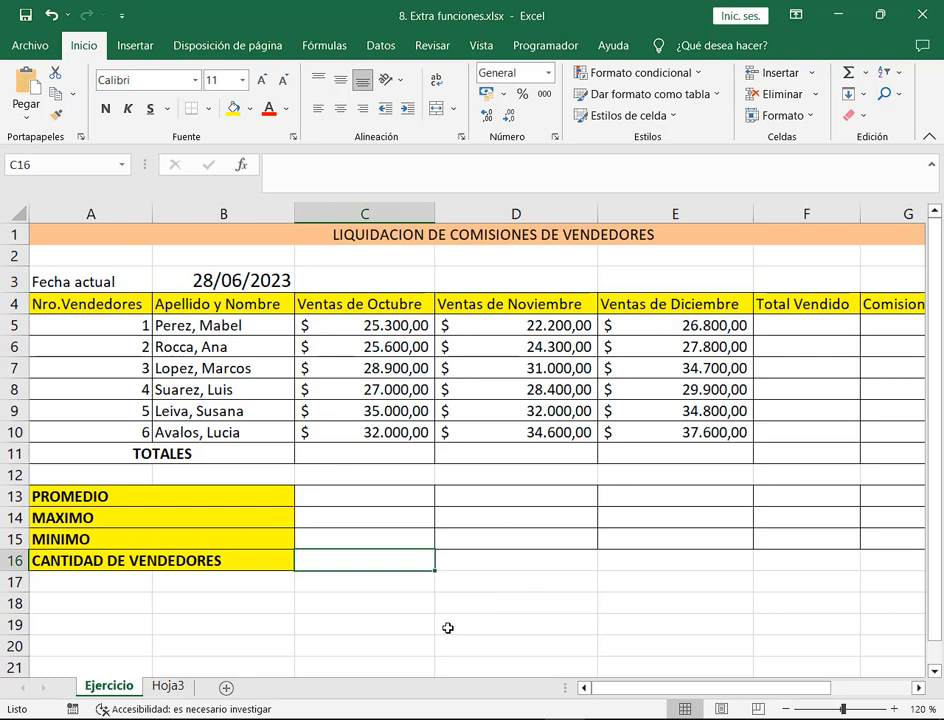
- Examine the vendor numbers in A5:A10 as the range to count for the CANTIDAD DE VENDEDORES cell C16
{"action": "left_click_drag", "start_coordinate": [132, 311], "coordinate": [270, 447]}
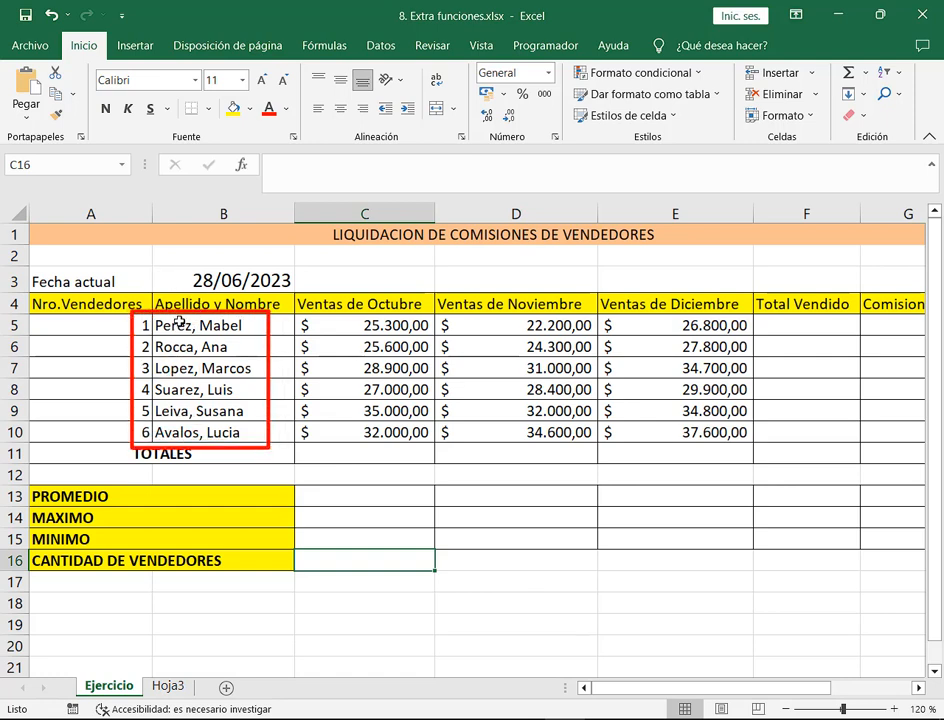
{"action": "left_click_drag", "start_coordinate": [84, 293], "coordinate": [130, 318]}
{"action": "left_click_drag", "start_coordinate": [84, 470], "coordinate": [130, 440]}
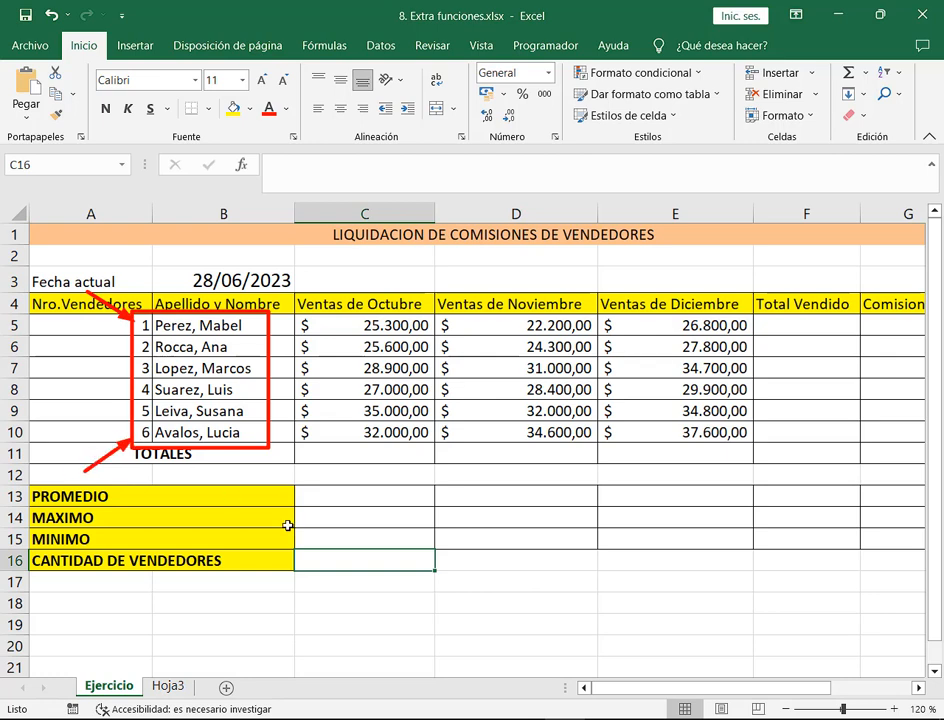
{"action": "key", "text": "Escape"}
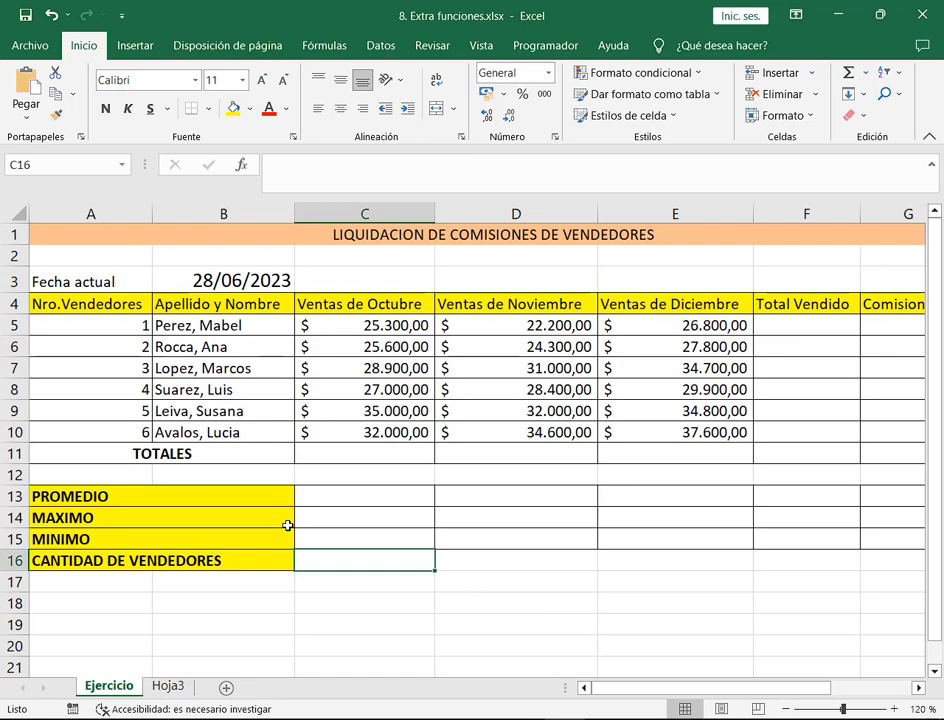
{"action": "left_click", "coordinate": [131, 331]}
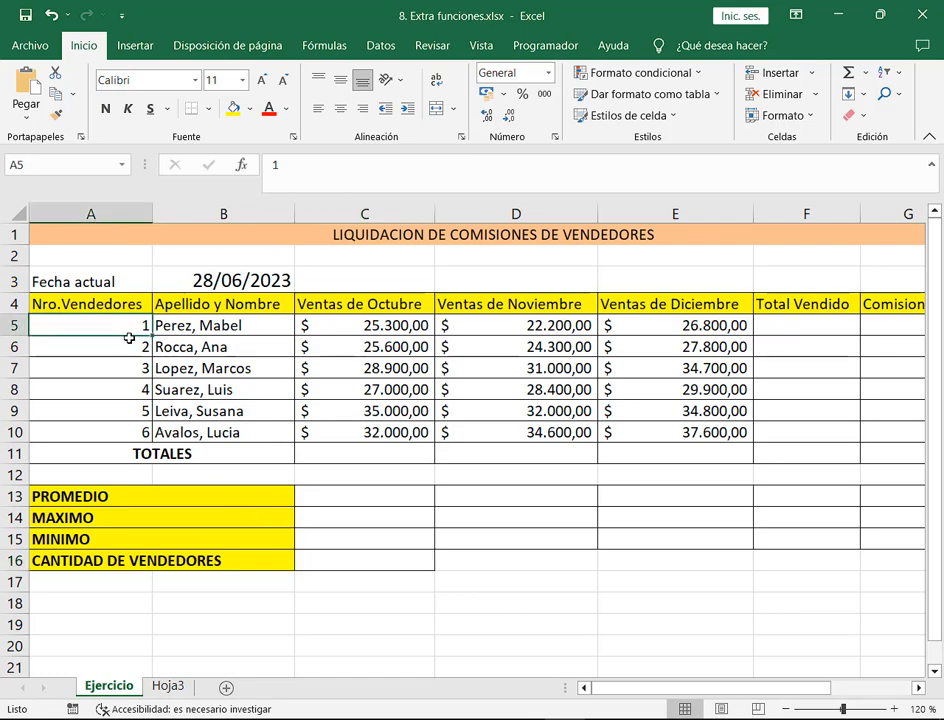
{"action": "left_click", "coordinate": [133, 349]}
{"action": "left_click", "coordinate": [135, 367]}
{"action": "left_click", "coordinate": [132, 392]}
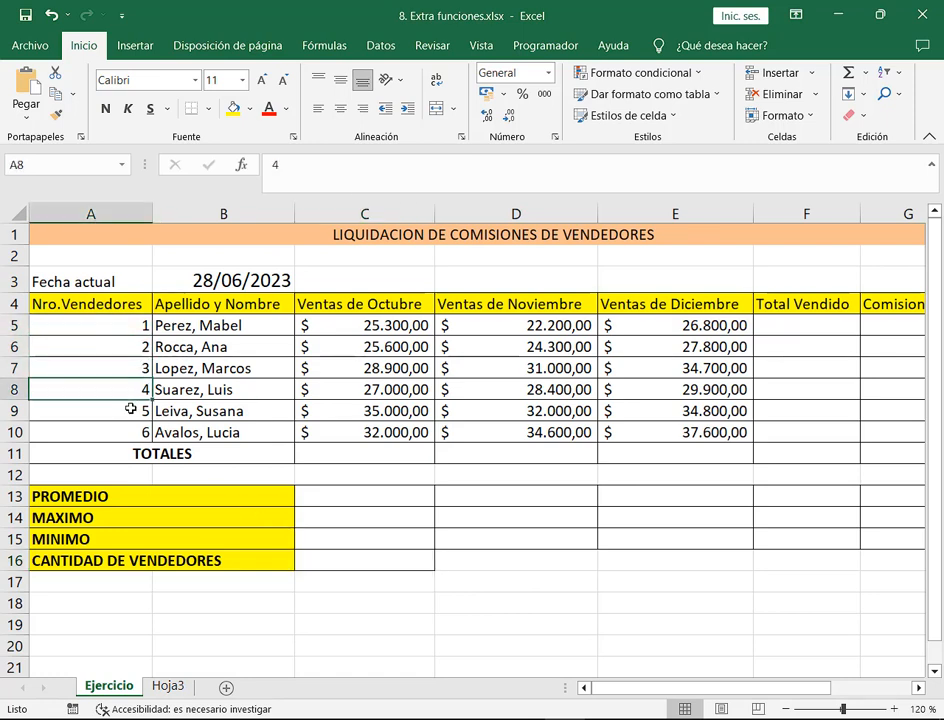
{"action": "left_click", "coordinate": [132, 411]}
{"action": "left_click", "coordinate": [133, 439]}
{"action": "left_click_drag", "start_coordinate": [131, 324], "coordinate": [116, 428]}
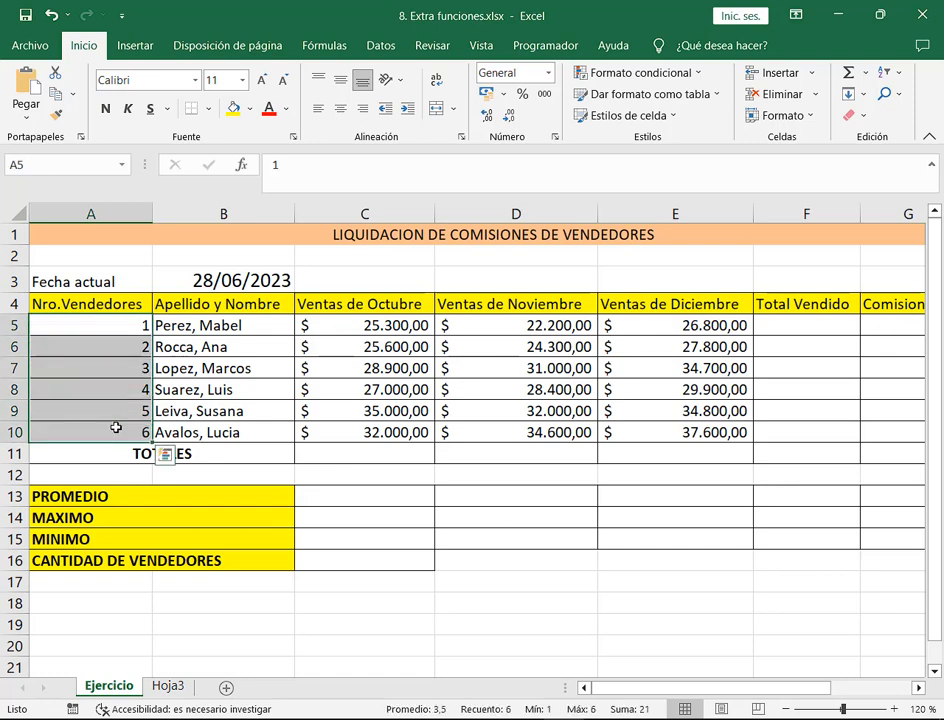
{"action": "left_click_drag", "start_coordinate": [95, 322], "coordinate": [84, 430]}
{"action": "left_click_drag", "start_coordinate": [120, 320], "coordinate": [130, 437]}
{"action": "left_click", "coordinate": [130, 435]}
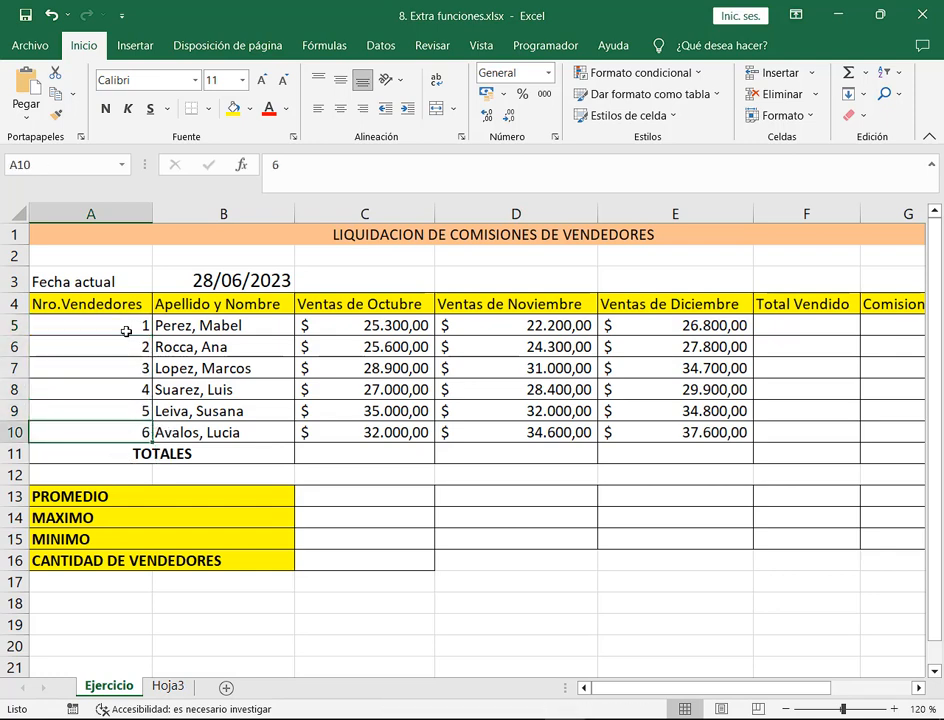
{"action": "left_click_drag", "start_coordinate": [122, 320], "coordinate": [129, 428]}
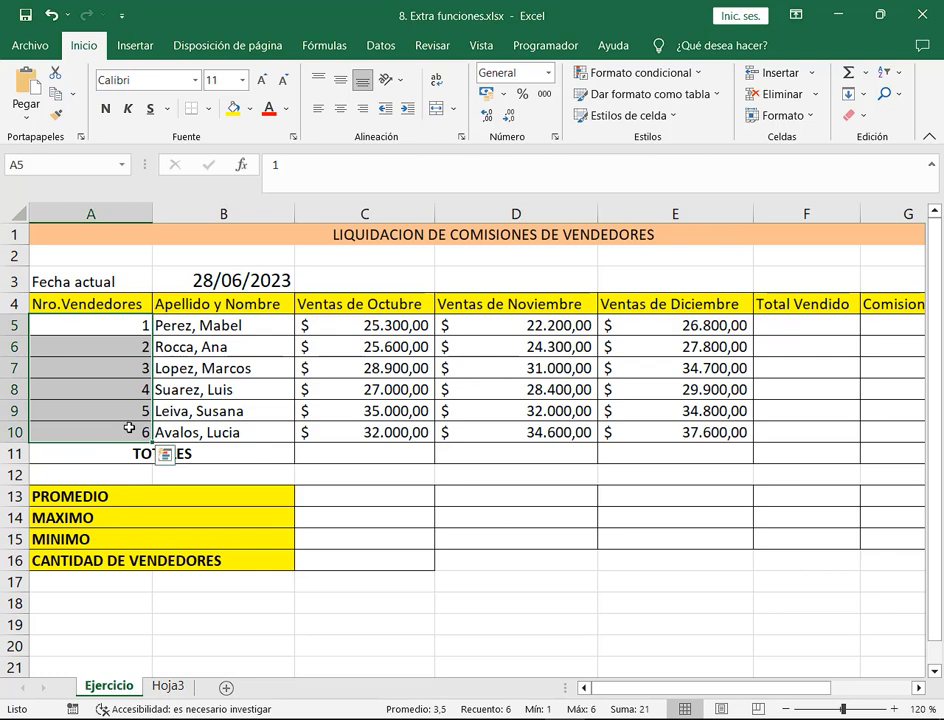
{"action": "left_click", "coordinate": [366, 562]}
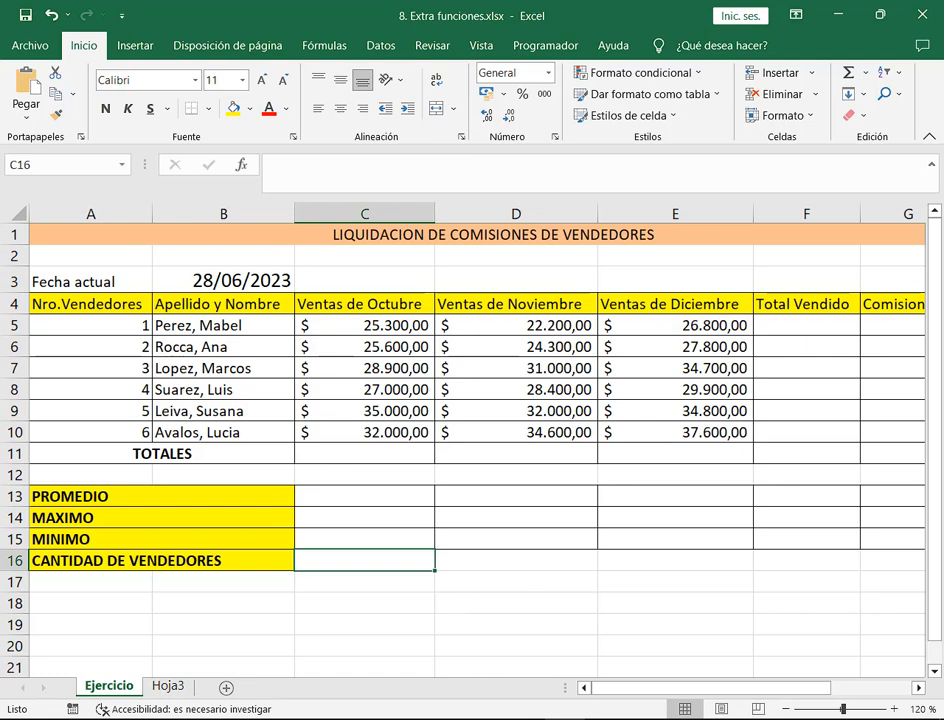
- Switch to the Notepad notes, place the window over the sheet and erase all the date function notes
{"action": "key", "text": "alt+Tab"}
{"action": "left_click_drag", "start_coordinate": [321, 32], "coordinate": [588, 82]}
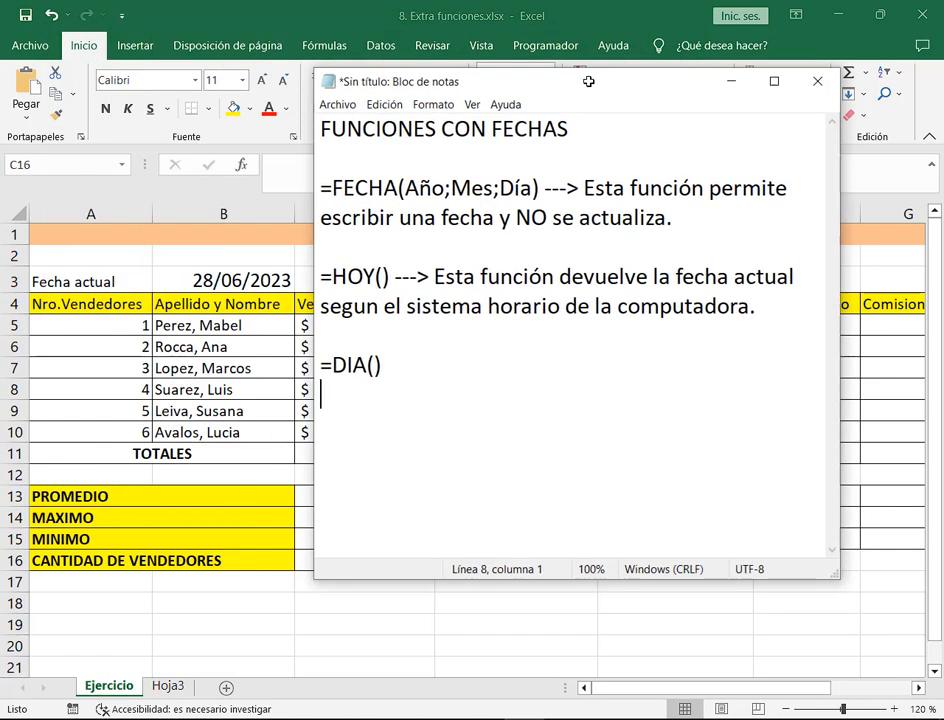
{"action": "left_click_drag", "start_coordinate": [433, 421], "coordinate": [281, 70]}
{"action": "key", "text": "BackSpace"}
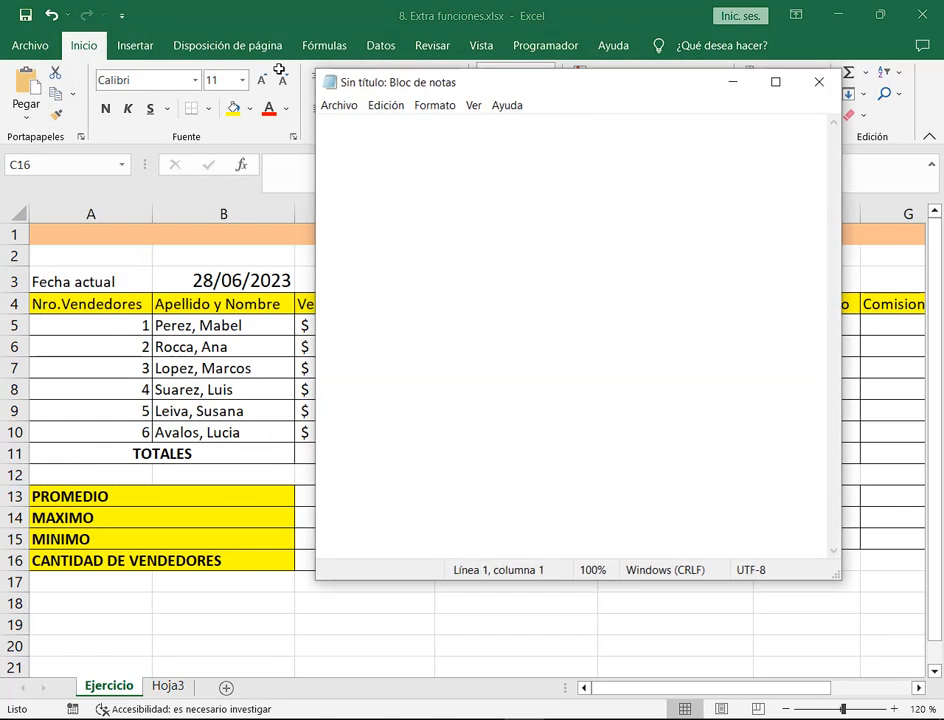
- Write =CONTAR(Rango) as the first line of the empty note
{"action": "type", "text": "=C"}
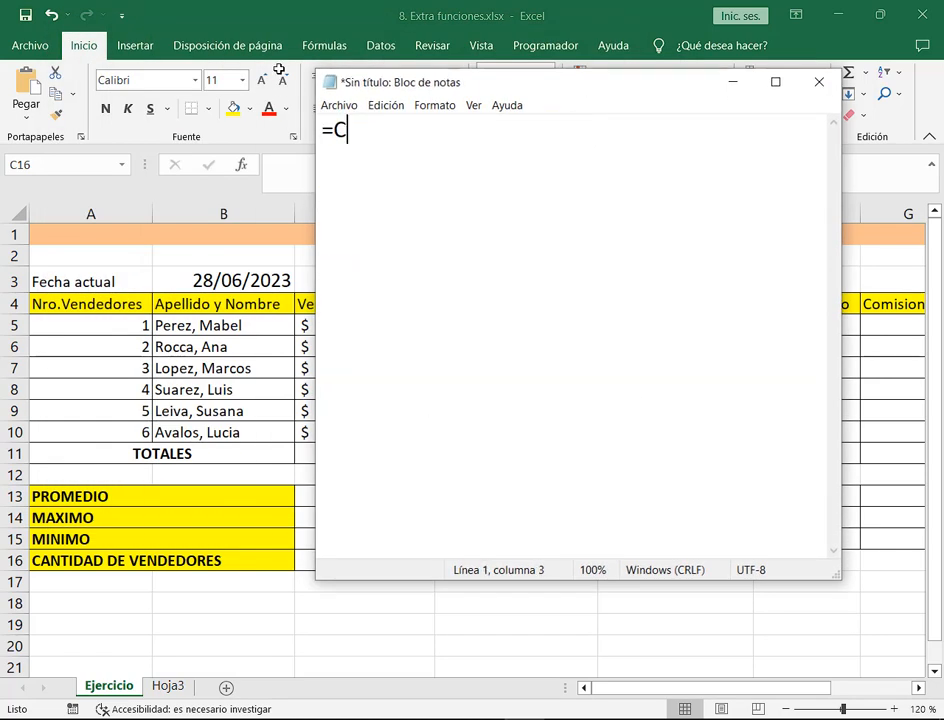
{"action": "type", "text": "ONTAR()"}
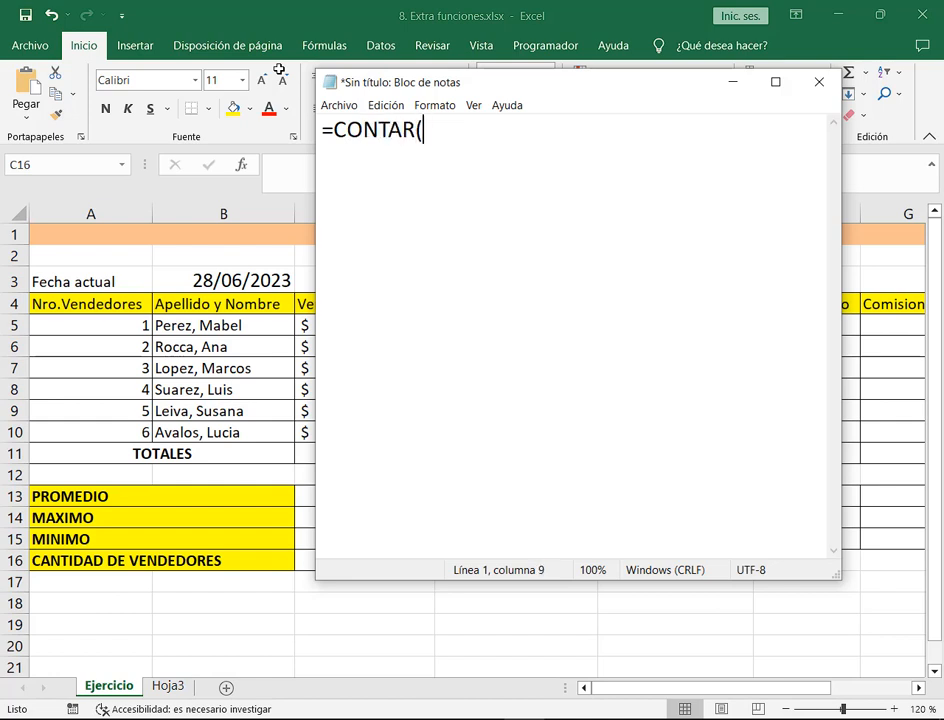
{"action": "key", "text": "Return"}
{"action": "key", "text": "BackSpace"}
{"action": "key", "text": "BackSpace"}
{"action": "type", "text": "Rango)"}
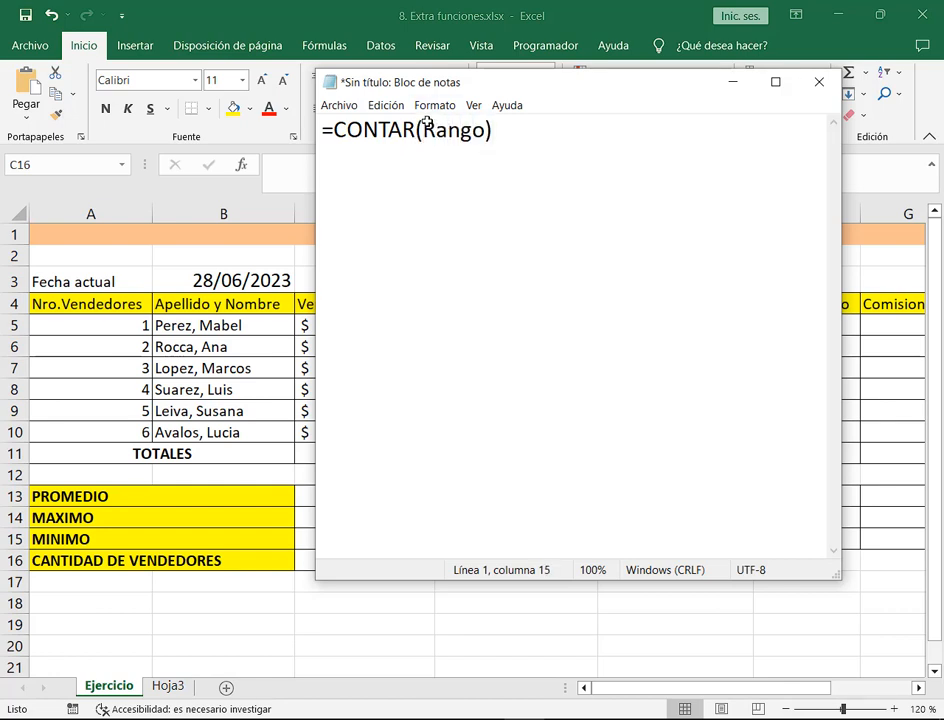
{"action": "left_click_drag", "start_coordinate": [424, 115], "coordinate": [486, 147]}
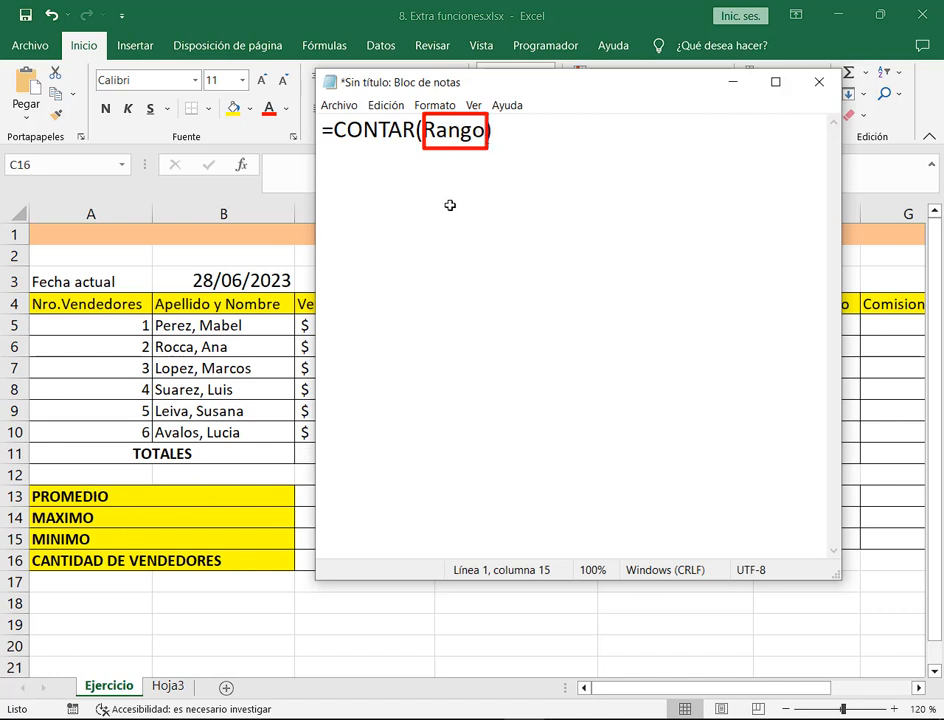
{"action": "left_click_drag", "start_coordinate": [450, 205], "coordinate": [459, 150]}
{"action": "key", "text": "Escape"}
- Complete the note with "--> Cuenta las celdas que contienen valores numéricos." after =CONTAR(Rango), followed by two line breaks
{"action": "left_click_drag", "start_coordinate": [502, 136], "coordinate": [290, 127]}
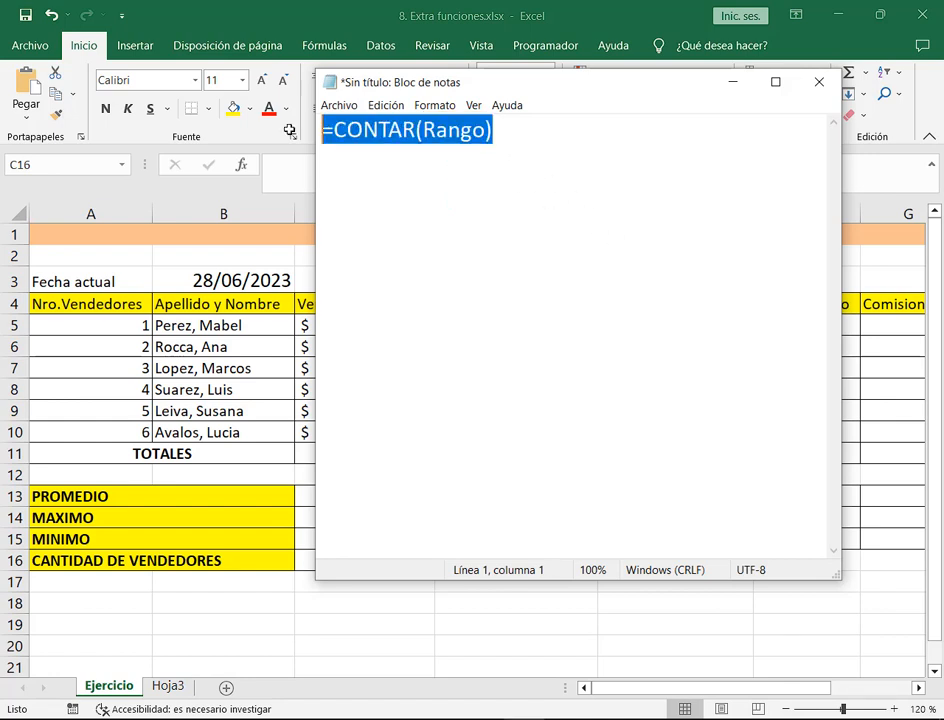
{"action": "left_click", "coordinate": [509, 130]}
{"action": "type", "text": "--> Cu"}
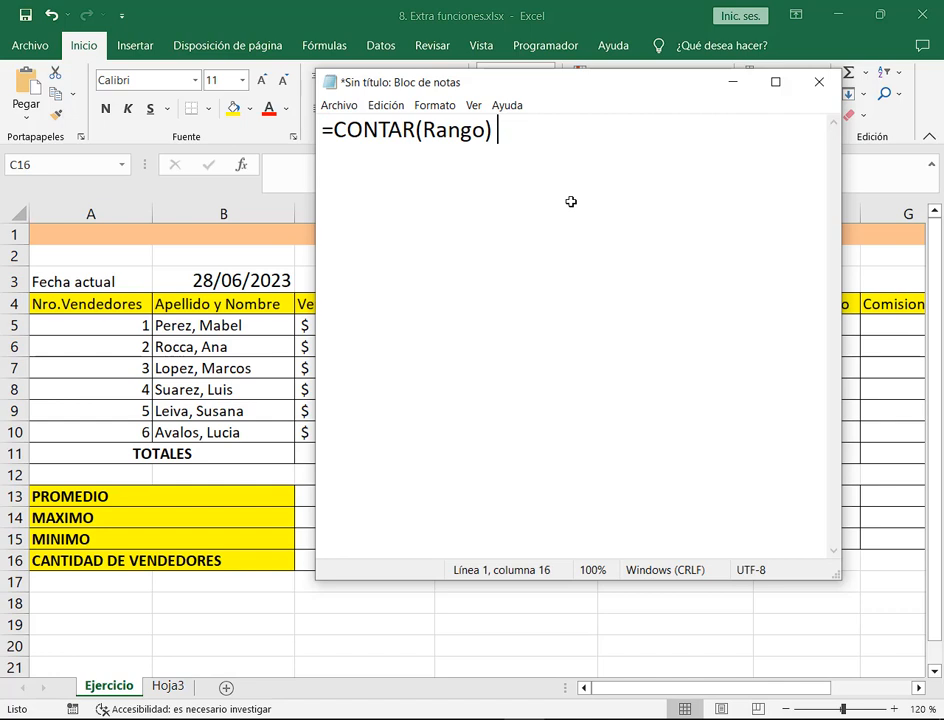
{"action": "type", "text": "e"}
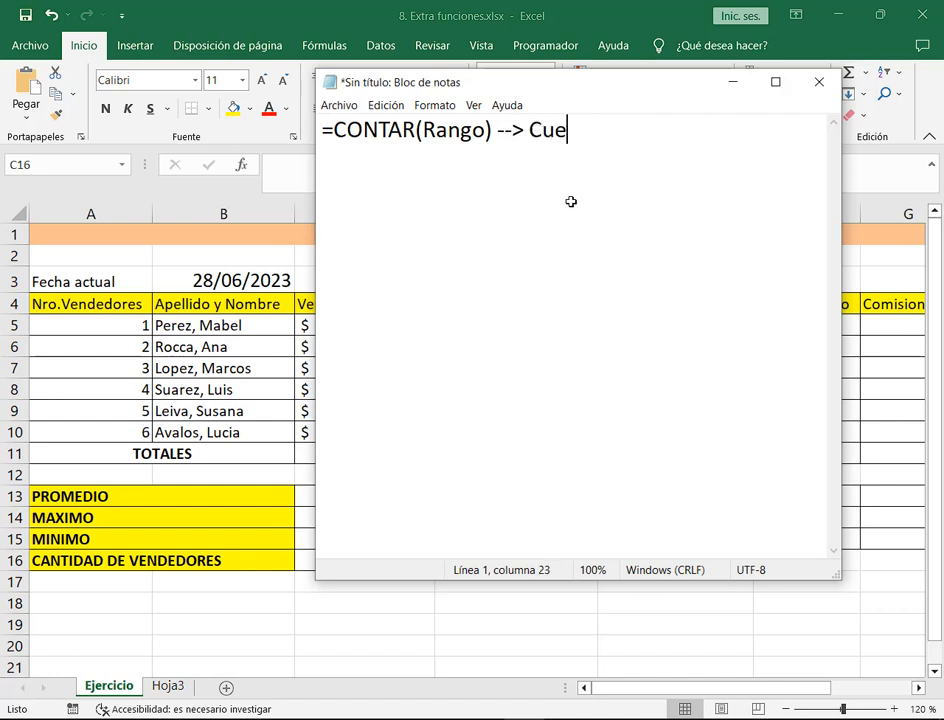
{"action": "type", "text": "nta las seld"}
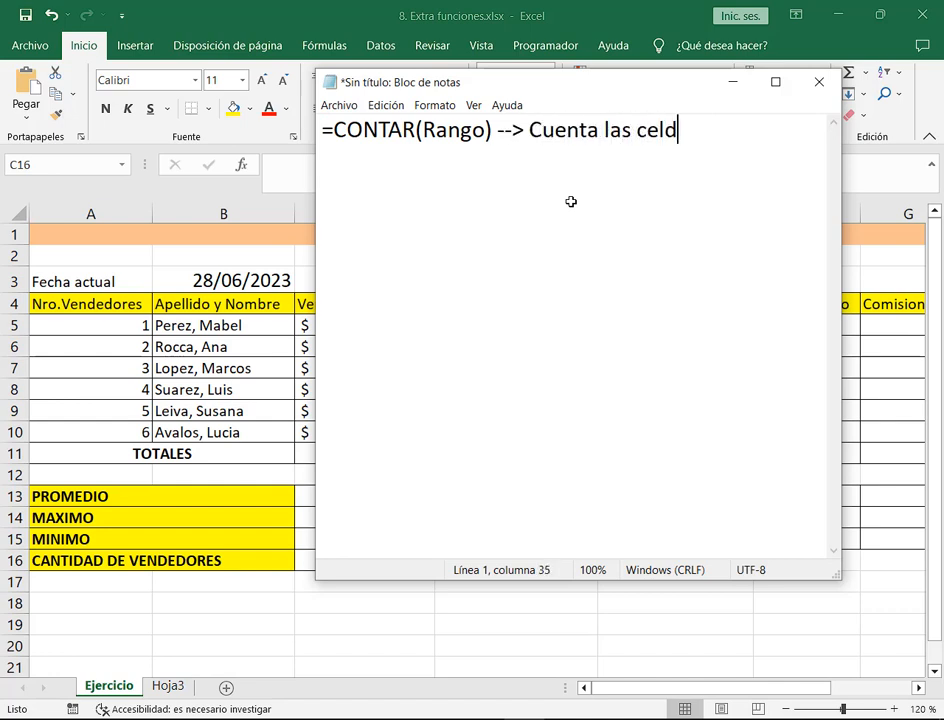
{"action": "type", "text": "as que contie"}
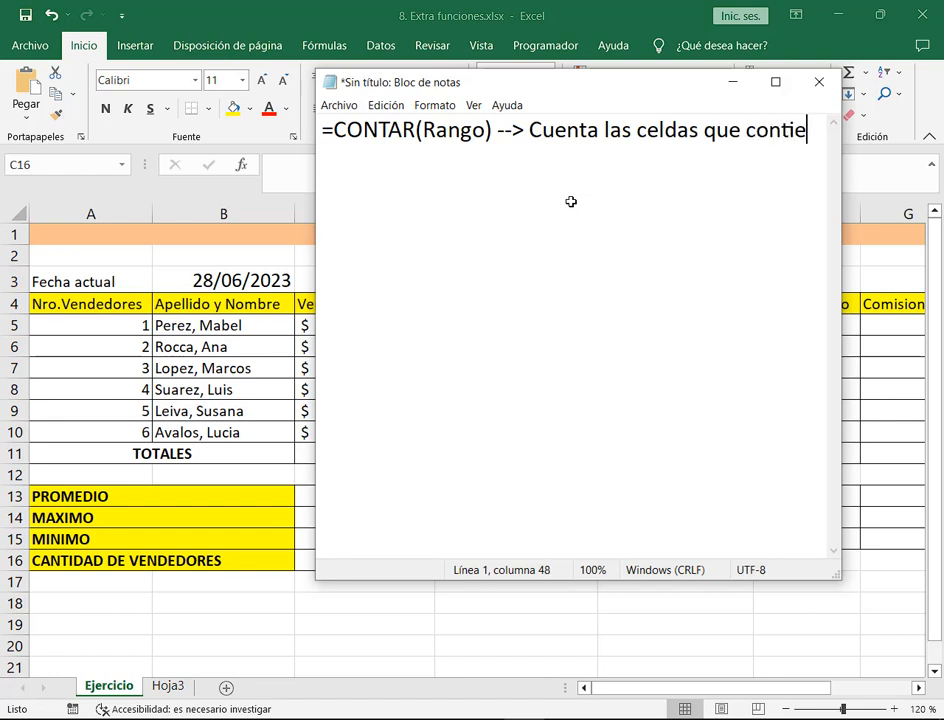
{"action": "type", "text": "nen valores nu"}
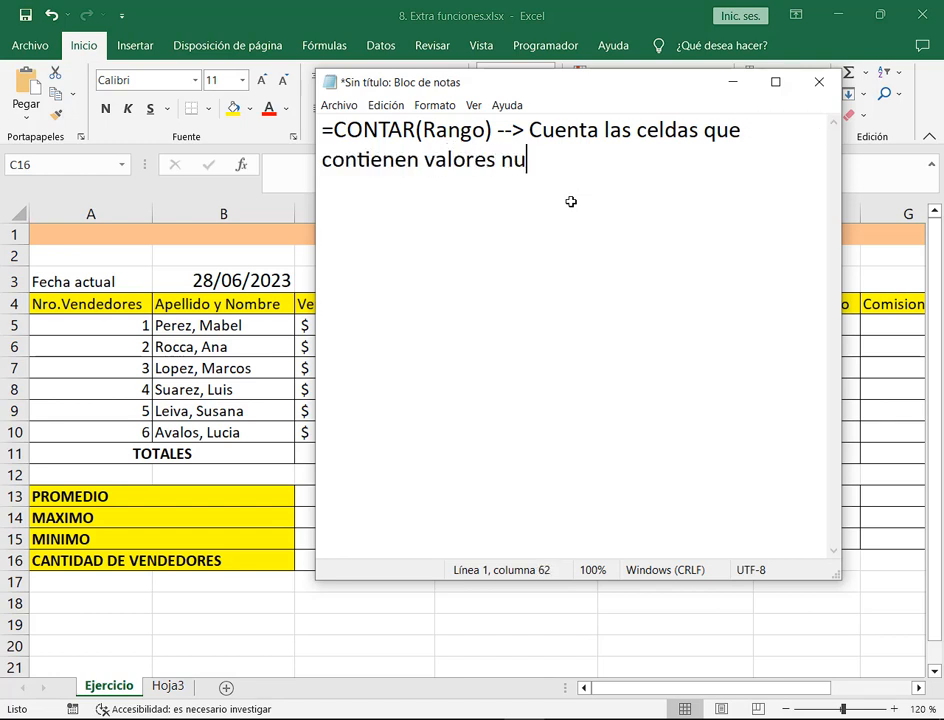
{"action": "type", "text": "méricos."}
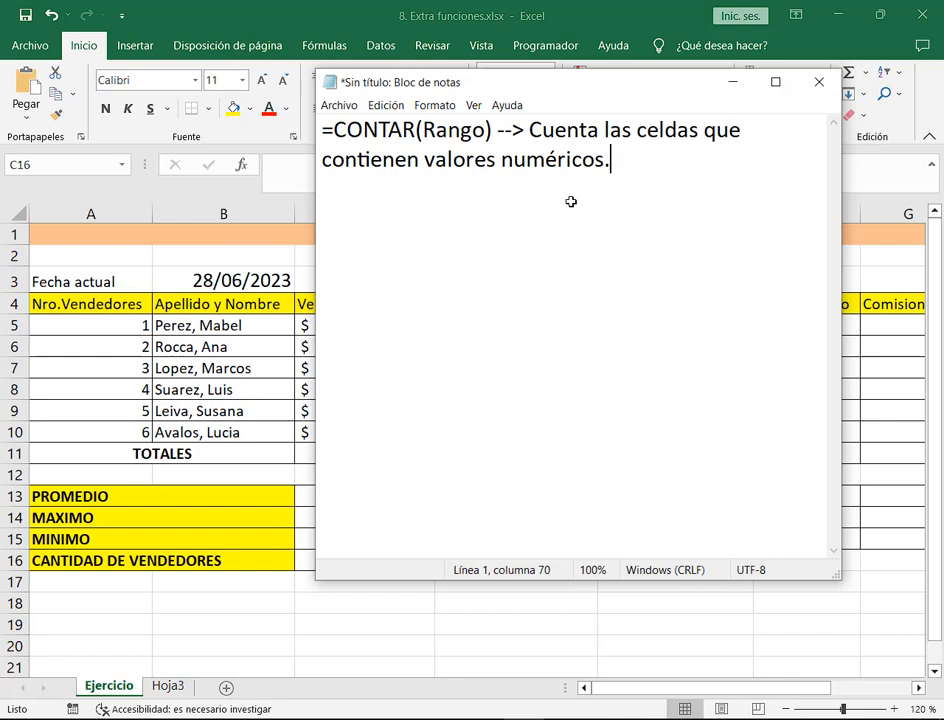
{"action": "key", "text": "Return"}
{"action": "key", "text": "Return"}
- Return to Excel and enter =CONTAR(A5:A10) in C16 with the Contar números function
{"action": "left_click", "coordinate": [268, 656]}
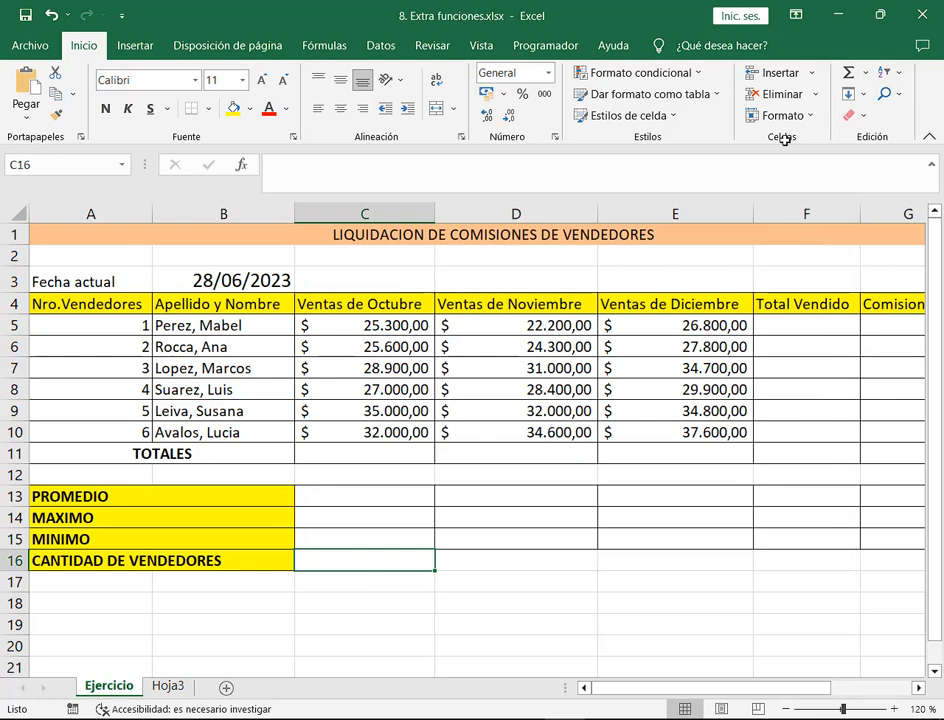
{"action": "left_click", "coordinate": [867, 74]}
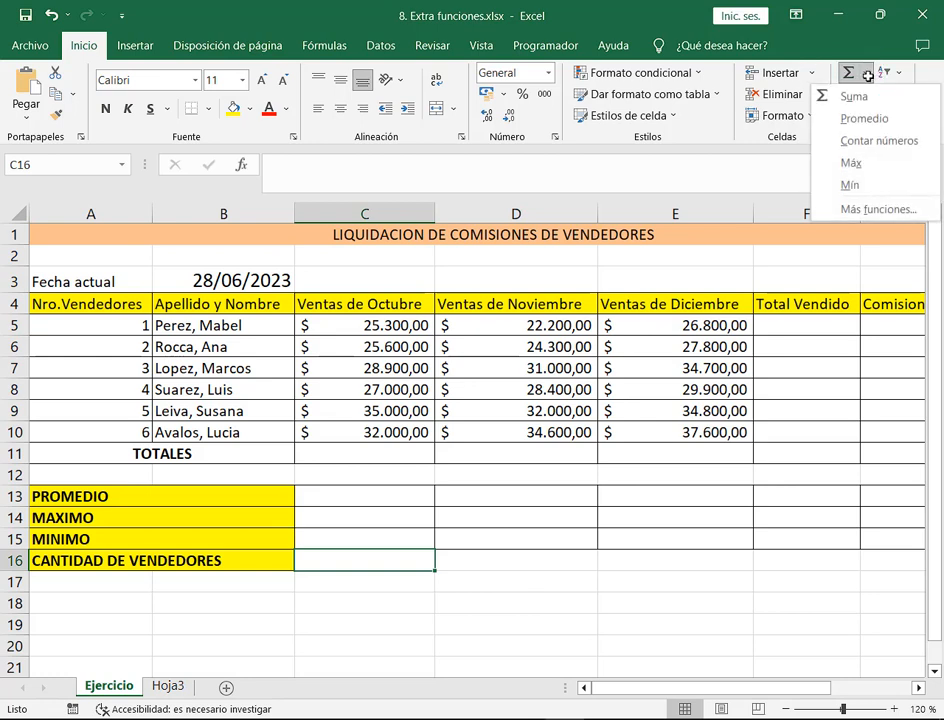
{"action": "left_click", "coordinate": [905, 142]}
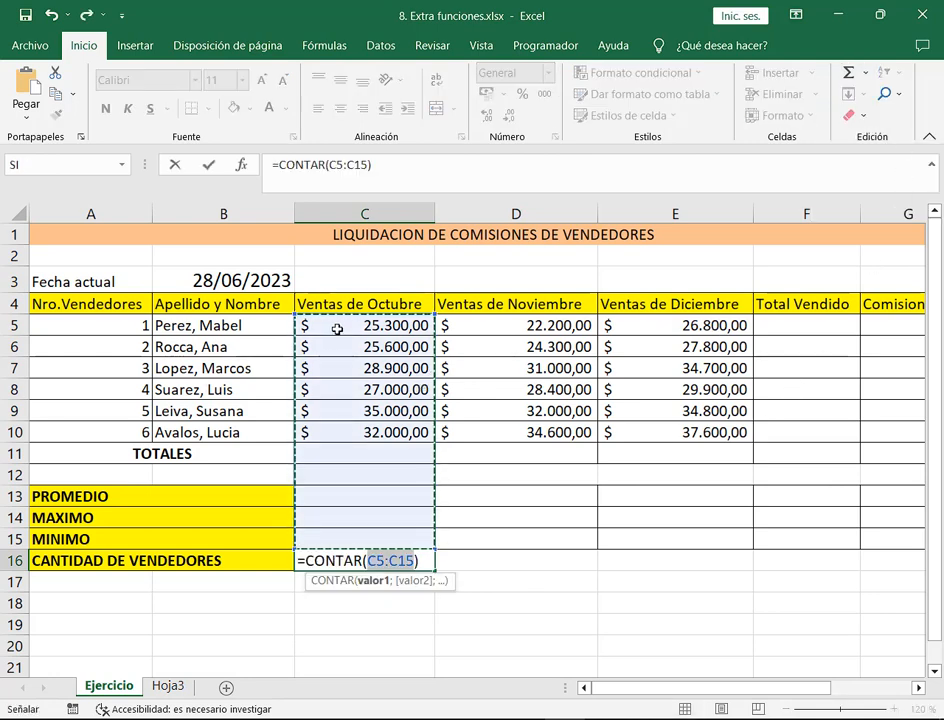
{"action": "left_click_drag", "start_coordinate": [128, 325], "coordinate": [133, 432]}
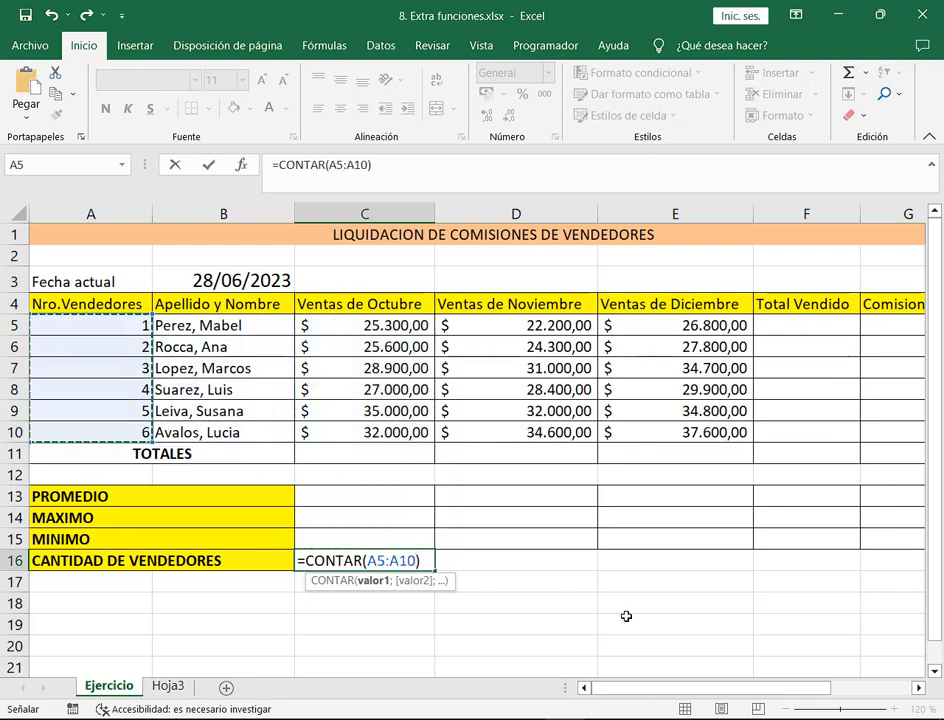
{"action": "key", "text": "Return"}
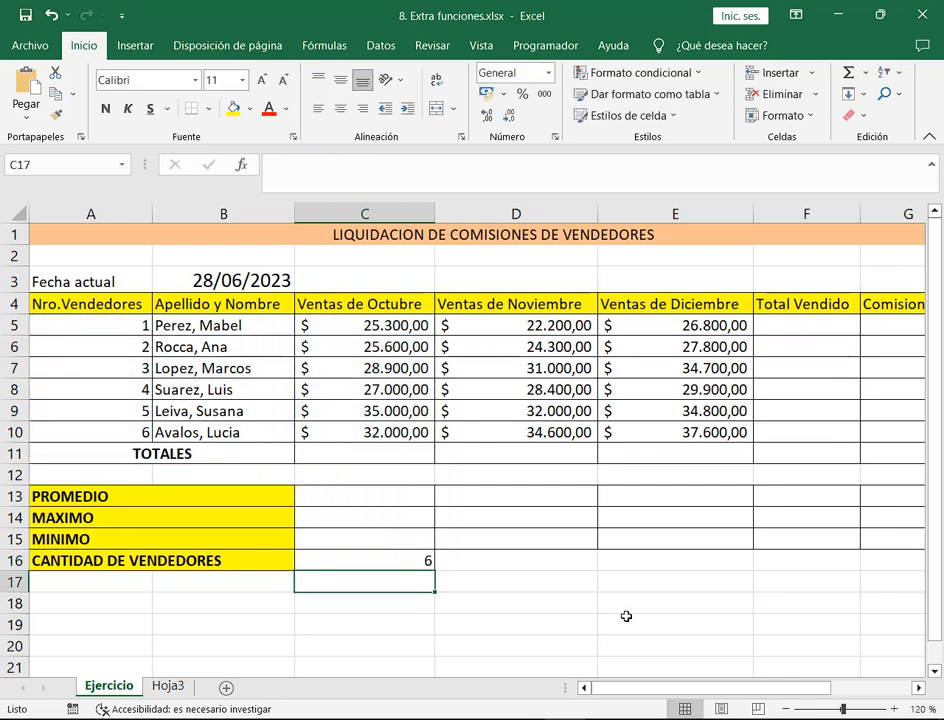
{"action": "key", "text": "Up"}
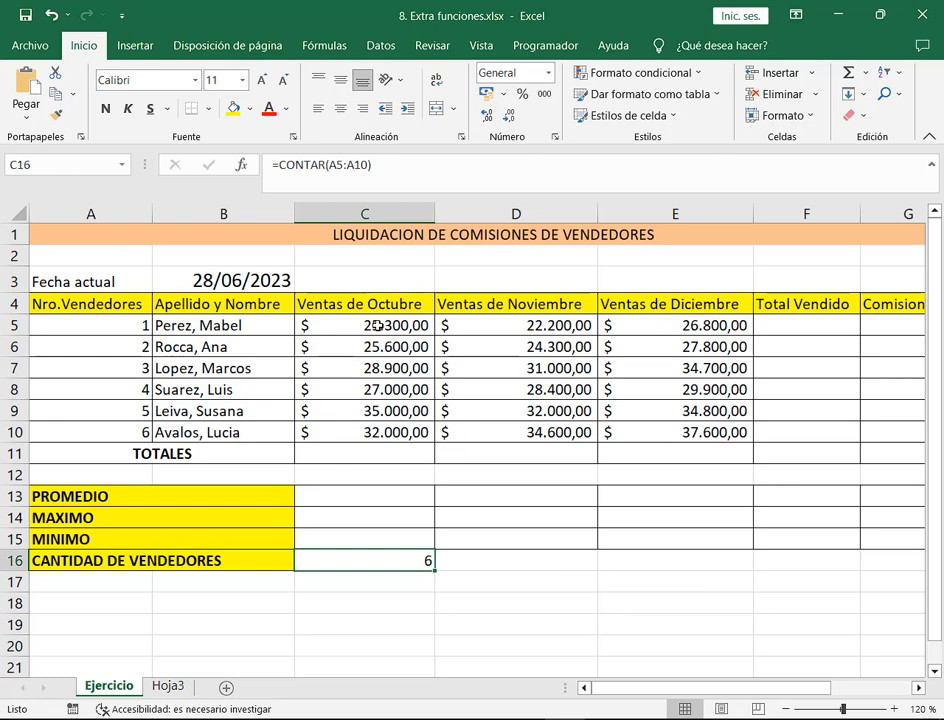
- Test the vendor count in C16 by clearing the number in A7 and restoring it as 3
{"action": "left_click", "coordinate": [122, 366]}
{"action": "left_click", "coordinate": [122, 354]}
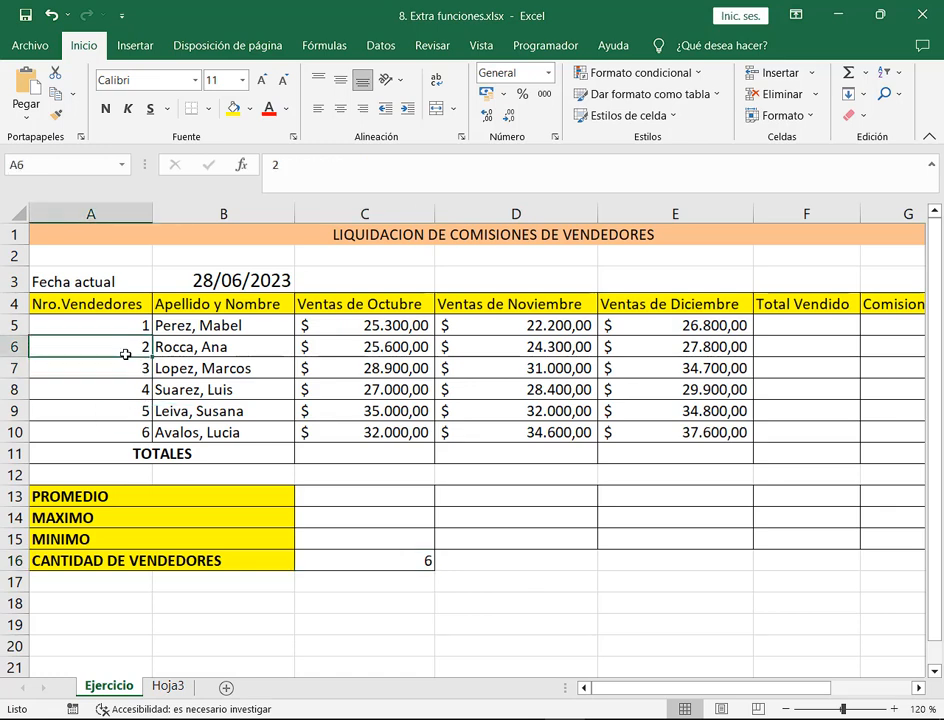
{"action": "left_click", "coordinate": [122, 397]}
{"action": "key", "text": "Up"}
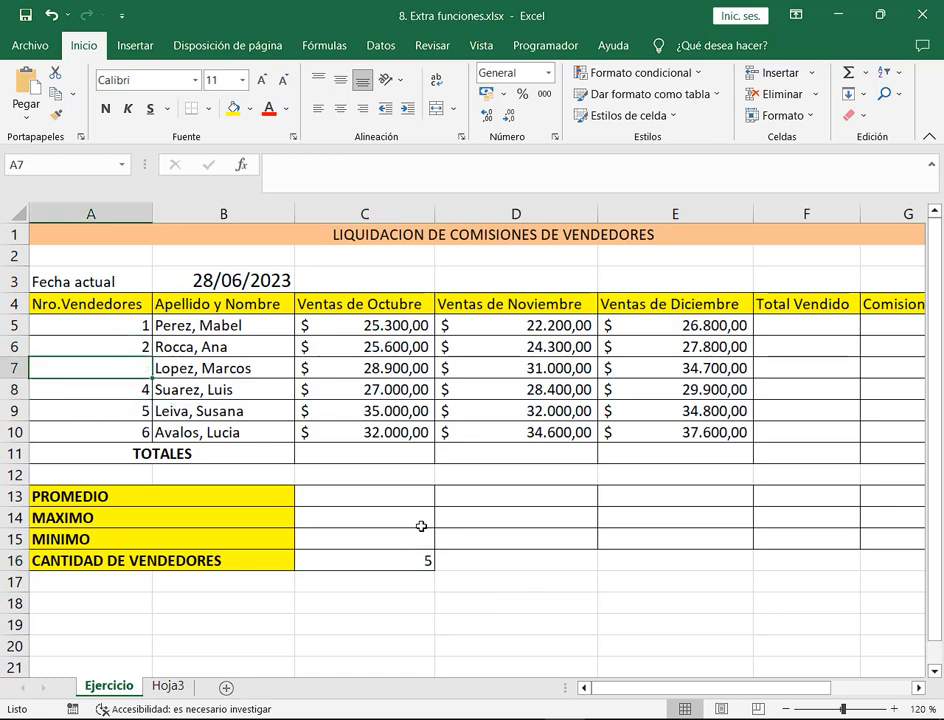
{"action": "left_click_drag", "start_coordinate": [24, 352], "coordinate": [156, 384]}
{"action": "left_click_drag", "start_coordinate": [410, 548], "coordinate": [442, 572]}
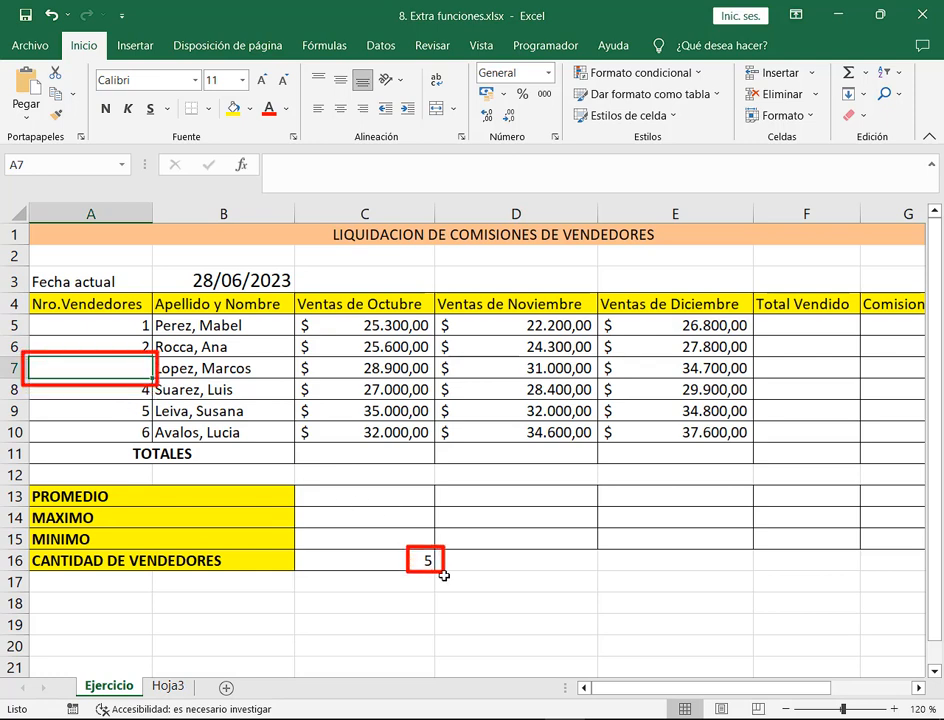
{"action": "left_click_drag", "start_coordinate": [490, 617], "coordinate": [462, 591]}
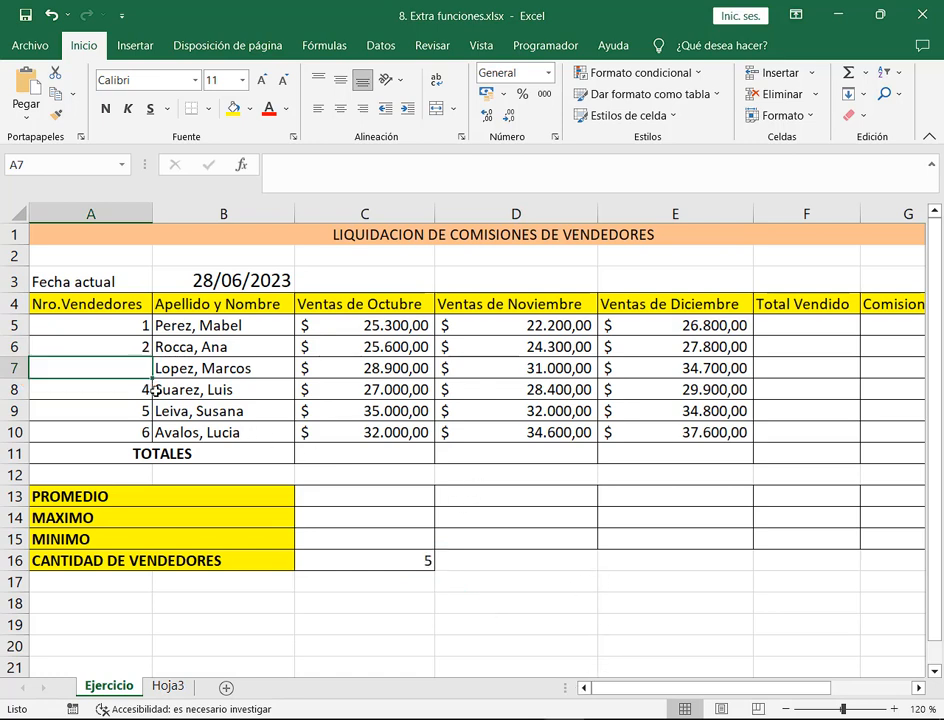
{"action": "type", "text": "3"}
{"action": "key", "text": "ctrl+Return"}
- Review the October sales in C5:C10 as an alternative count range and clear the formula from C16
{"action": "left_click", "coordinate": [407, 556]}
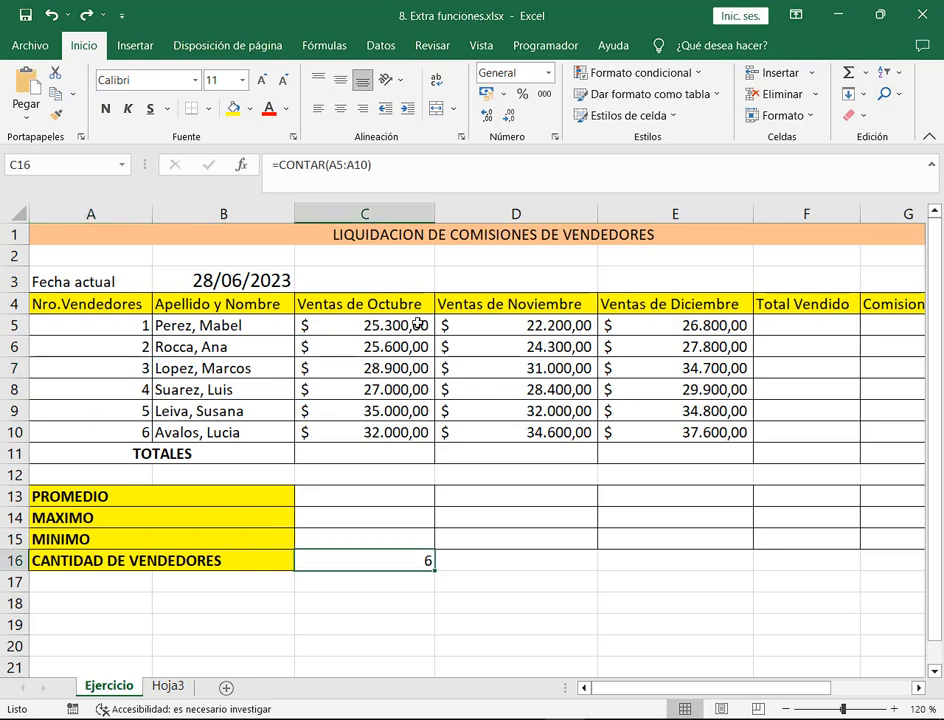
{"action": "left_click_drag", "start_coordinate": [418, 325], "coordinate": [410, 432]}
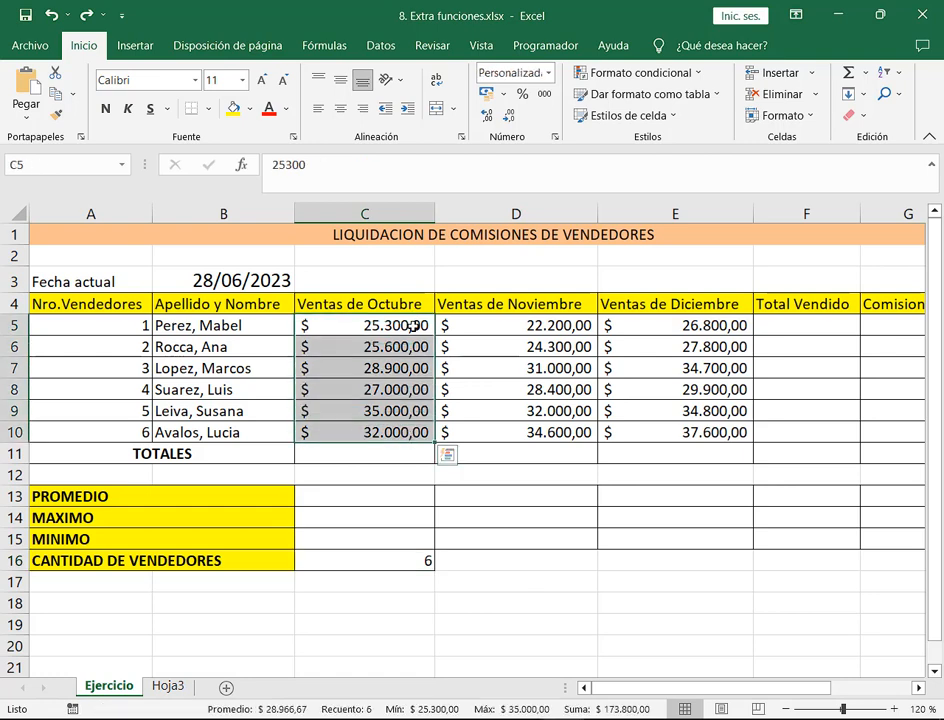
{"action": "left_click_drag", "start_coordinate": [413, 325], "coordinate": [417, 434]}
{"action": "left_click_drag", "start_coordinate": [420, 325], "coordinate": [413, 410]}
{"action": "left_click", "coordinate": [415, 560]}
{"action": "key", "text": "Delete"}
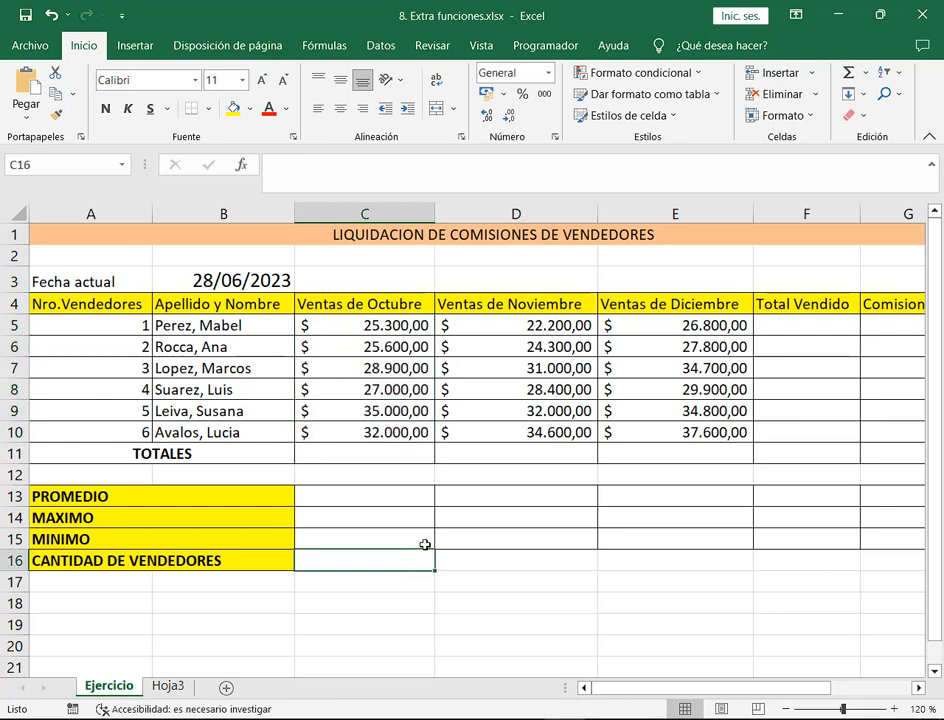
{"action": "type", "text": "=CONT"}
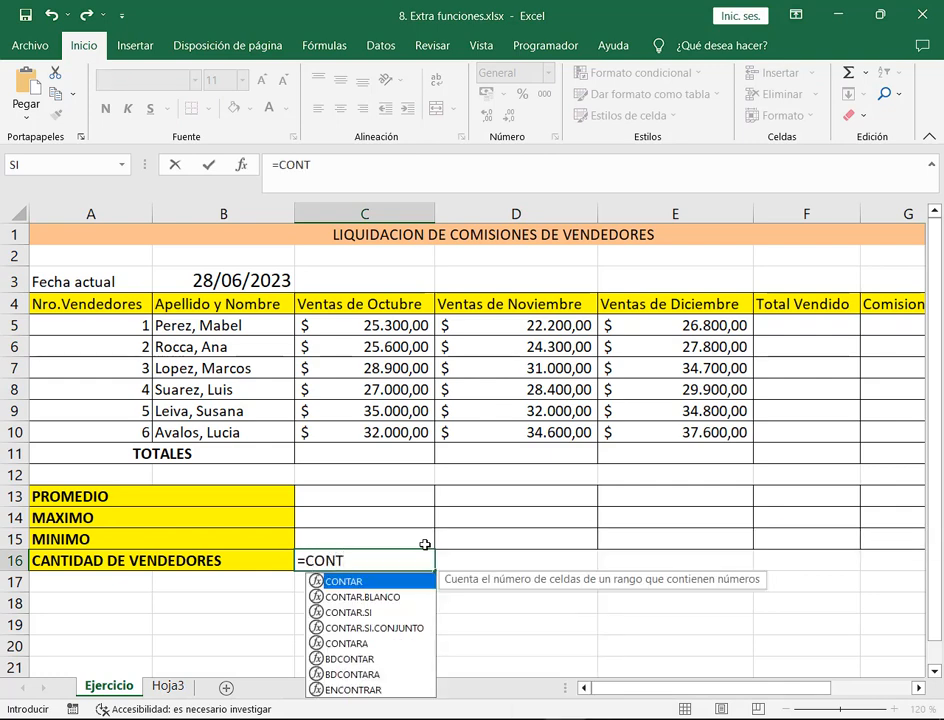
{"action": "left_click", "coordinate": [867, 74]}
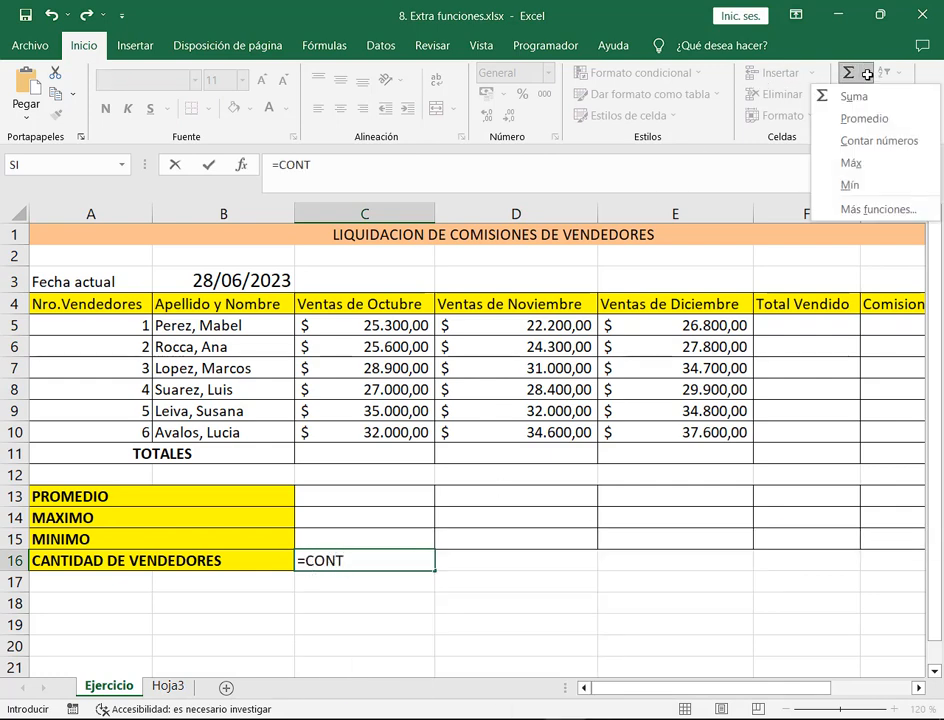
{"action": "left_click", "coordinate": [873, 64]}
{"action": "left_click", "coordinate": [849, 43]}
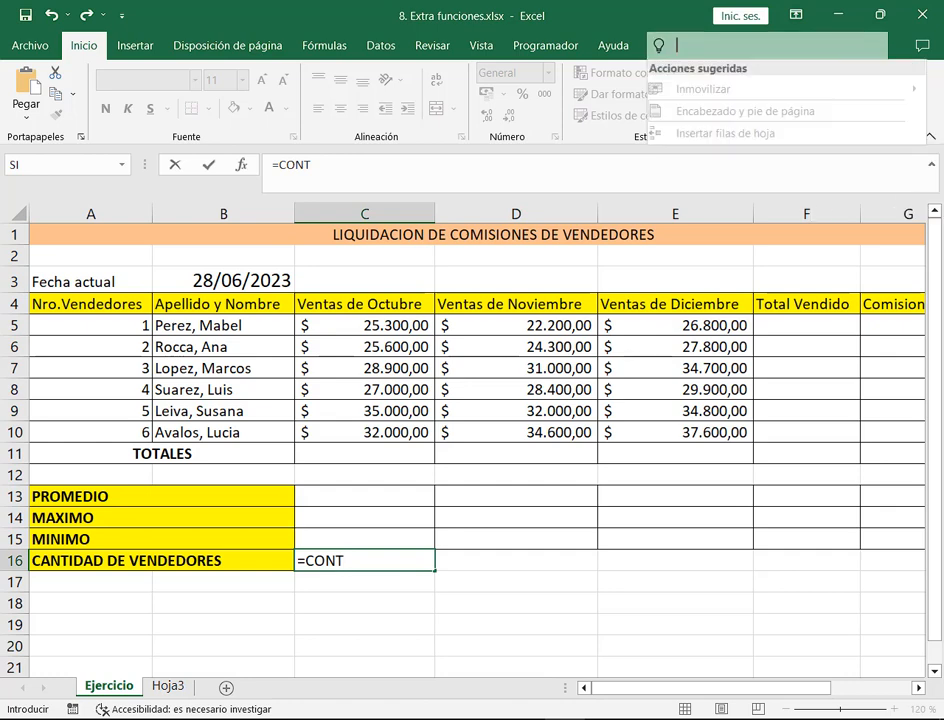
{"action": "left_click", "coordinate": [590, 564]}
{"action": "key", "text": "Escape"}
- Enter =CONTAR(C5:C10) in C16 with the Contar números function and check the formula
{"action": "left_click", "coordinate": [871, 73]}
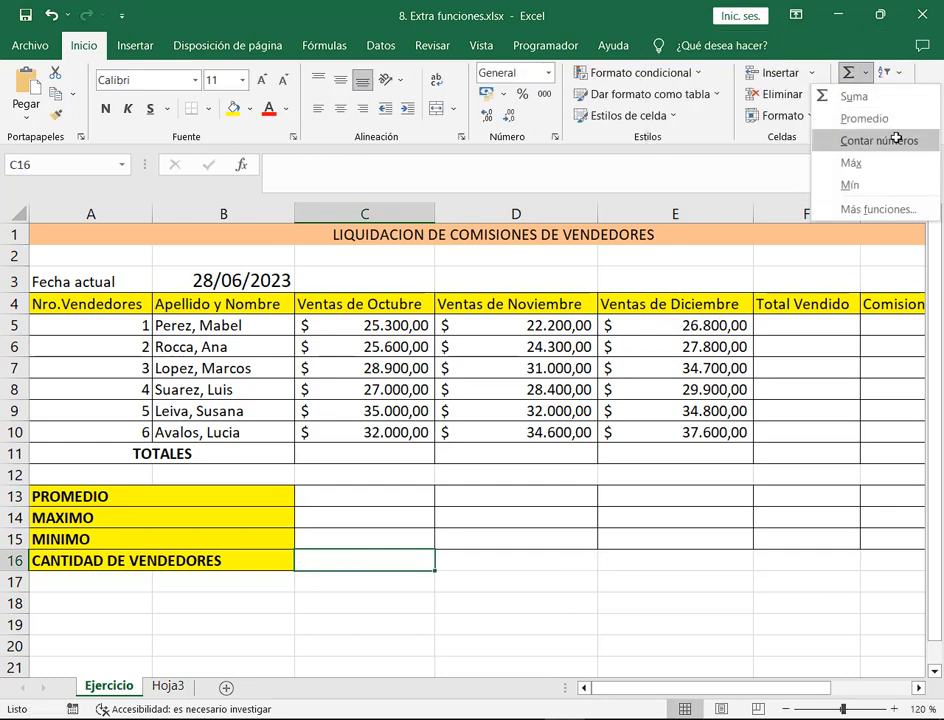
{"action": "left_click", "coordinate": [900, 138]}
{"action": "left_click_drag", "start_coordinate": [392, 320], "coordinate": [418, 451]}
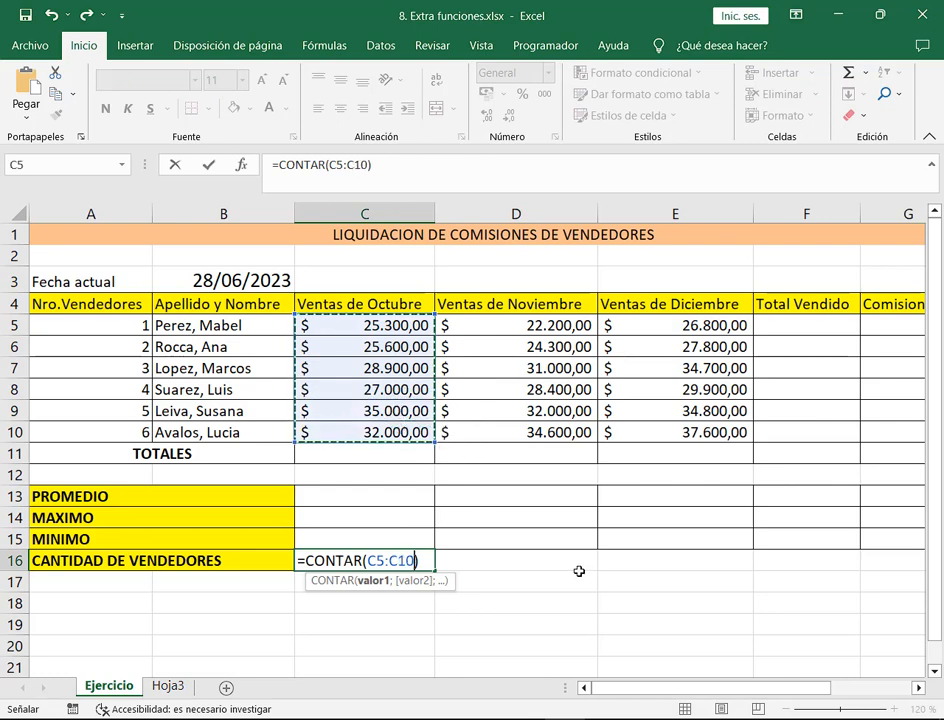
{"action": "key", "text": "Return"}
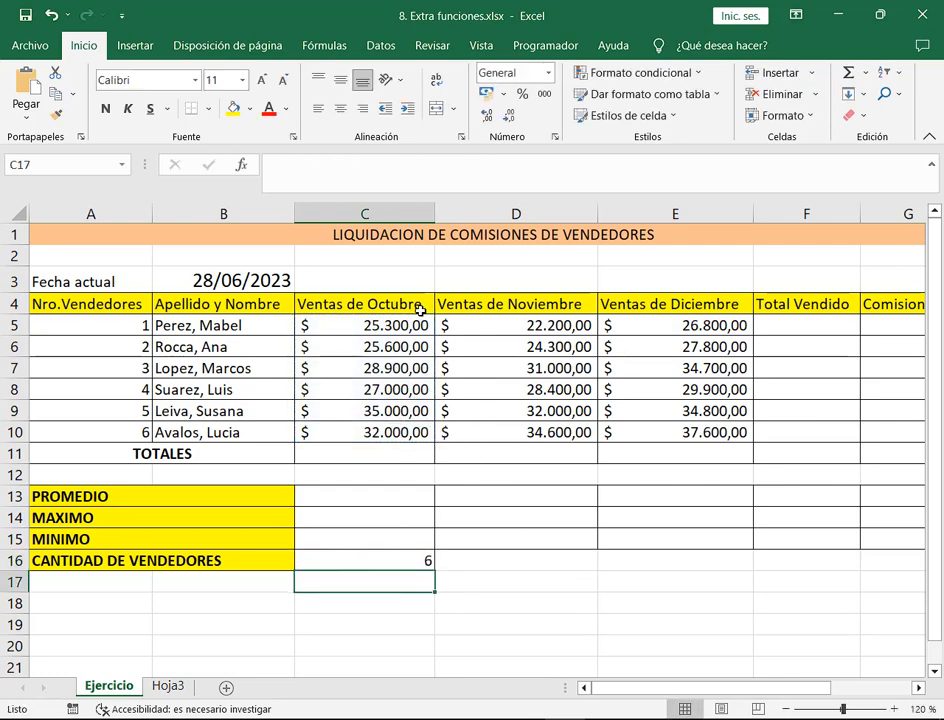
{"action": "left_click", "coordinate": [381, 562]}
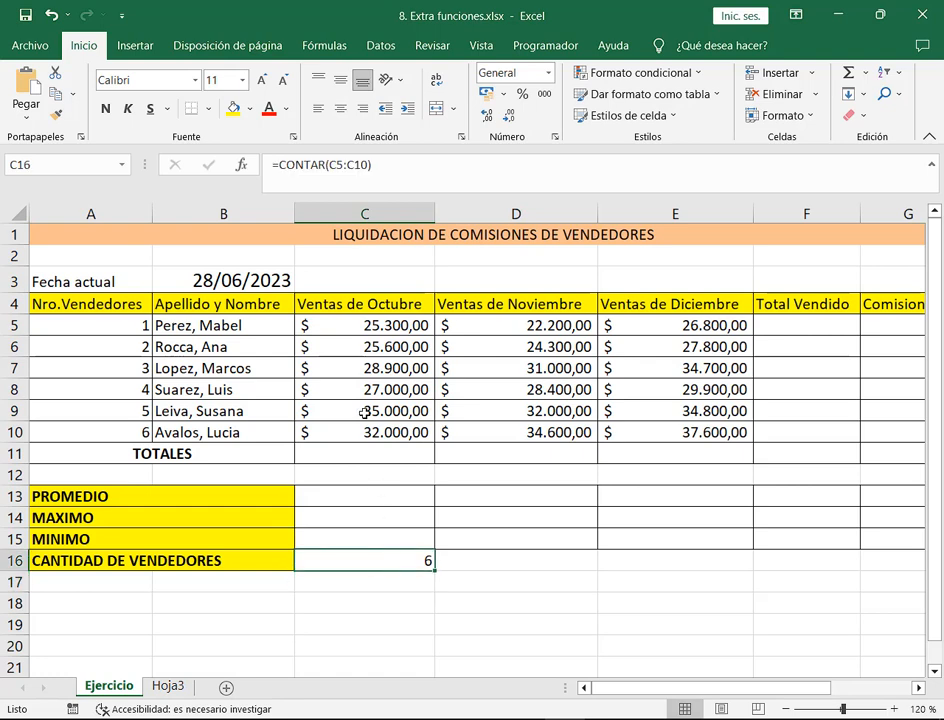
- Test the October sales count by clearing C5 and C9, and compare it with the vendor numbers in A5:A10
{"action": "left_click", "coordinate": [391, 330]}
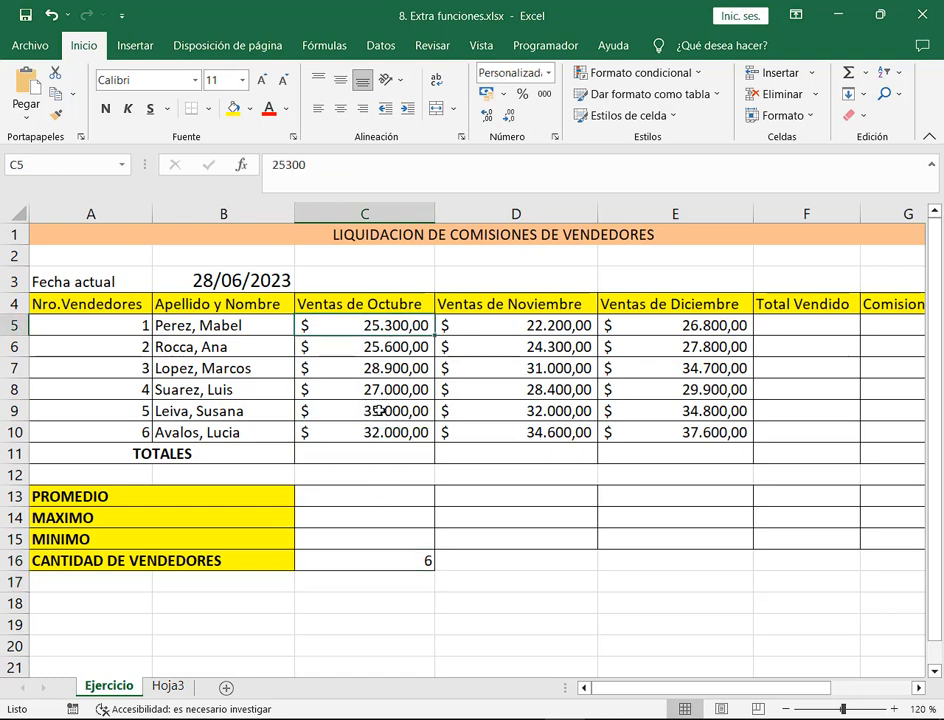
{"action": "key", "text": "Delete"}
{"action": "left_click", "coordinate": [381, 410]}
{"action": "key", "text": "Delete"}
{"action": "left_click", "coordinate": [474, 579]}
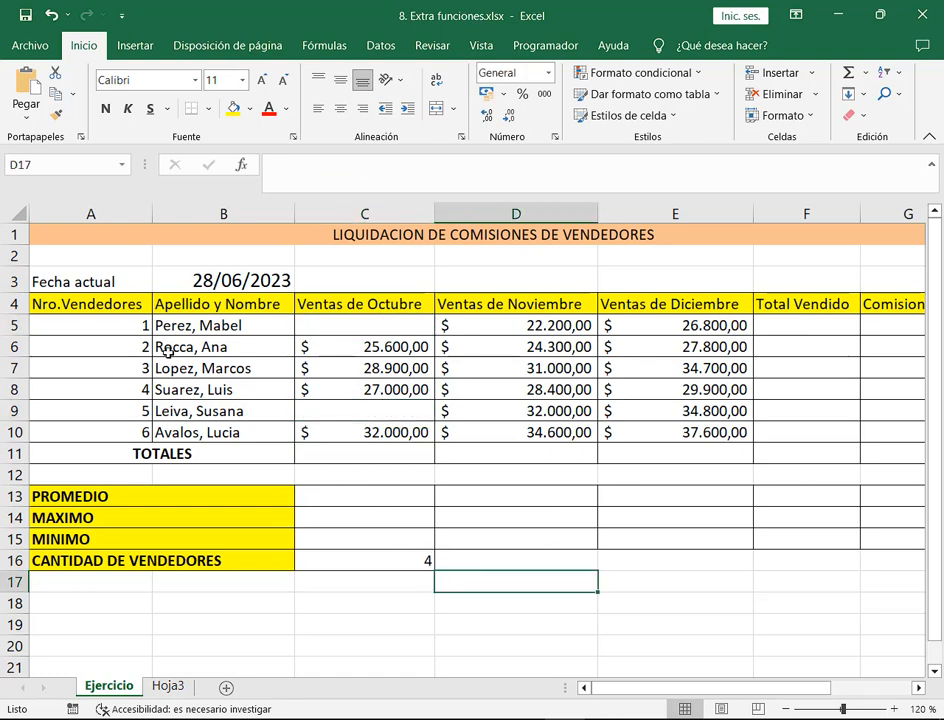
{"action": "left_click_drag", "start_coordinate": [134, 325], "coordinate": [133, 432]}
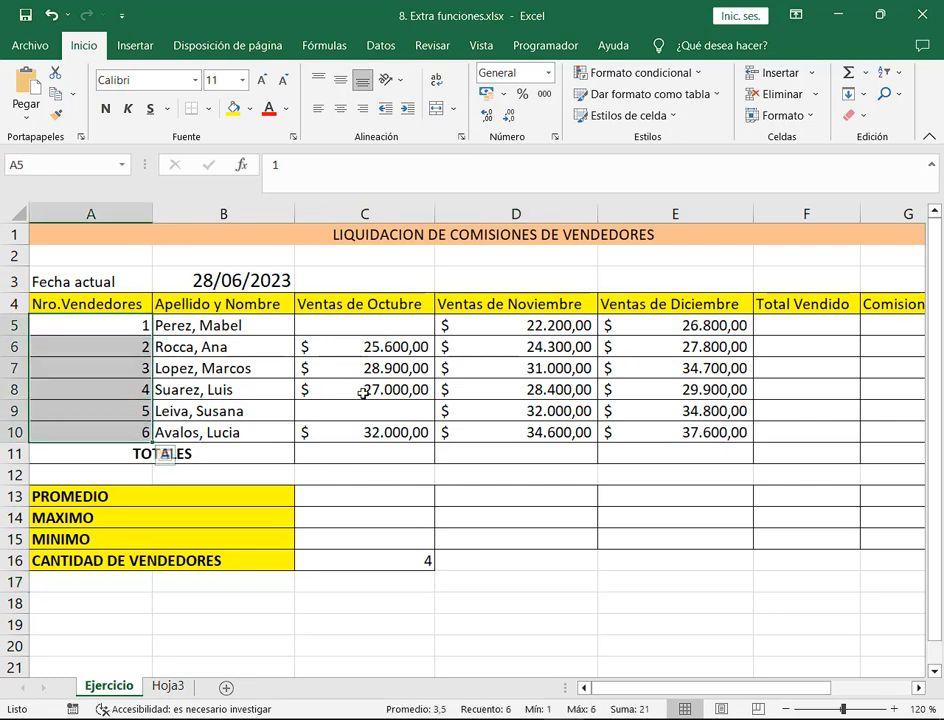
- Check the available AutoSum functions for C16 and clear its CONTAR formula
{"action": "left_click", "coordinate": [383, 561]}
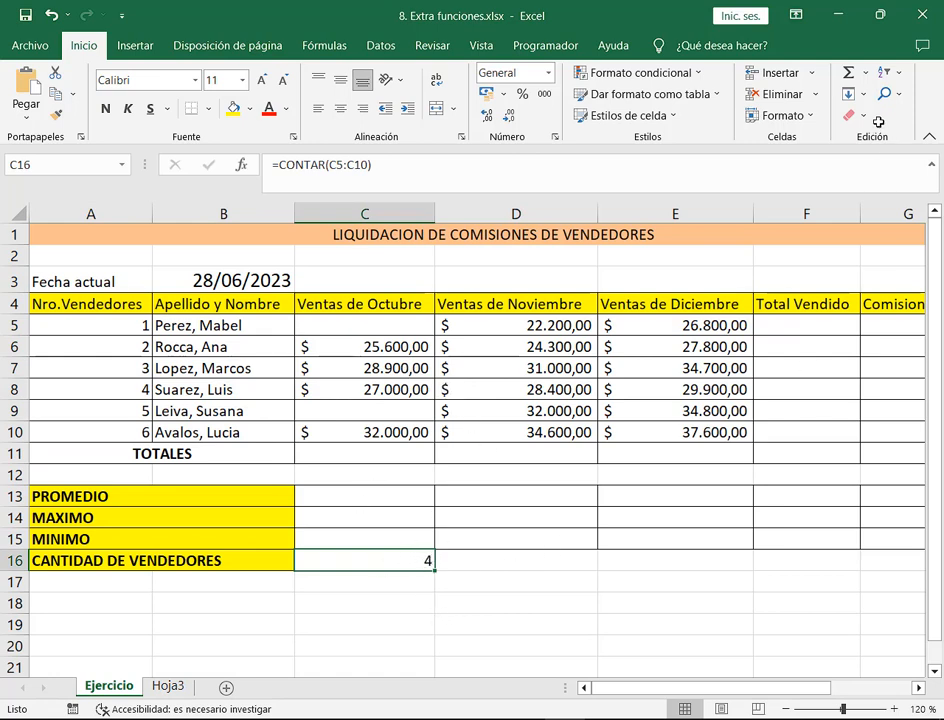
{"action": "left_click", "coordinate": [865, 73]}
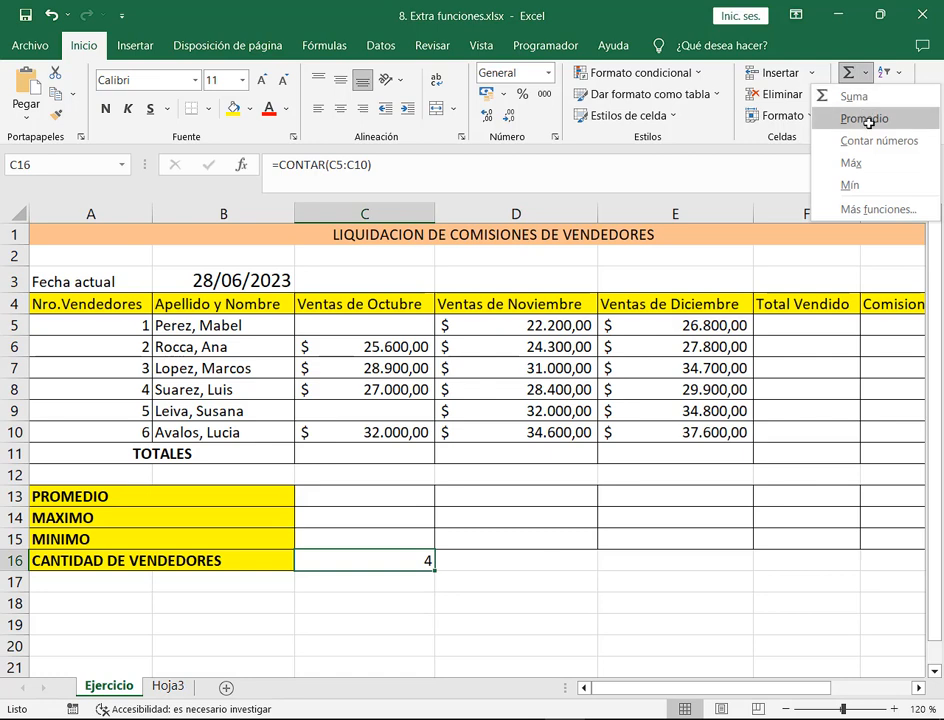
{"action": "key", "text": "Escape"}
{"action": "left_click", "coordinate": [413, 582]}
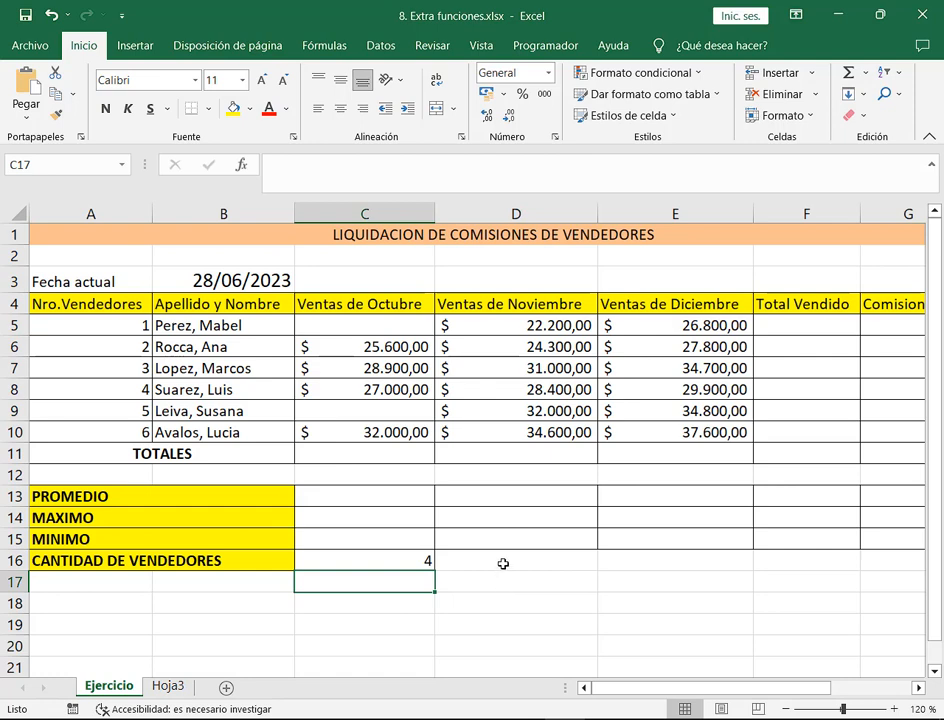
{"action": "left_click", "coordinate": [413, 552]}
{"action": "key", "text": "Delete"}
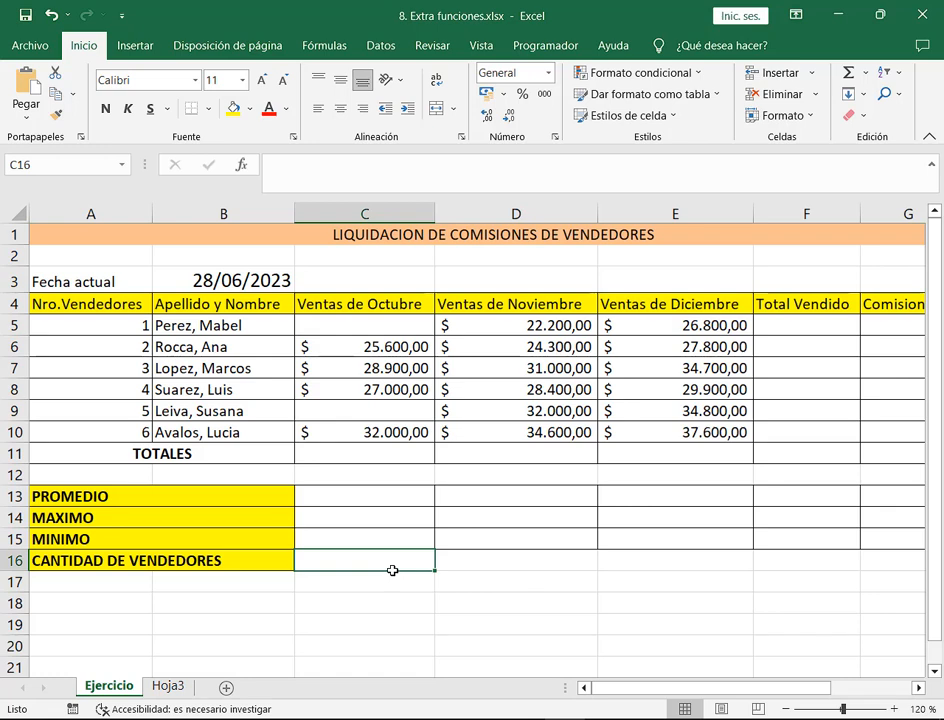
{"action": "type", "text": "=co"}
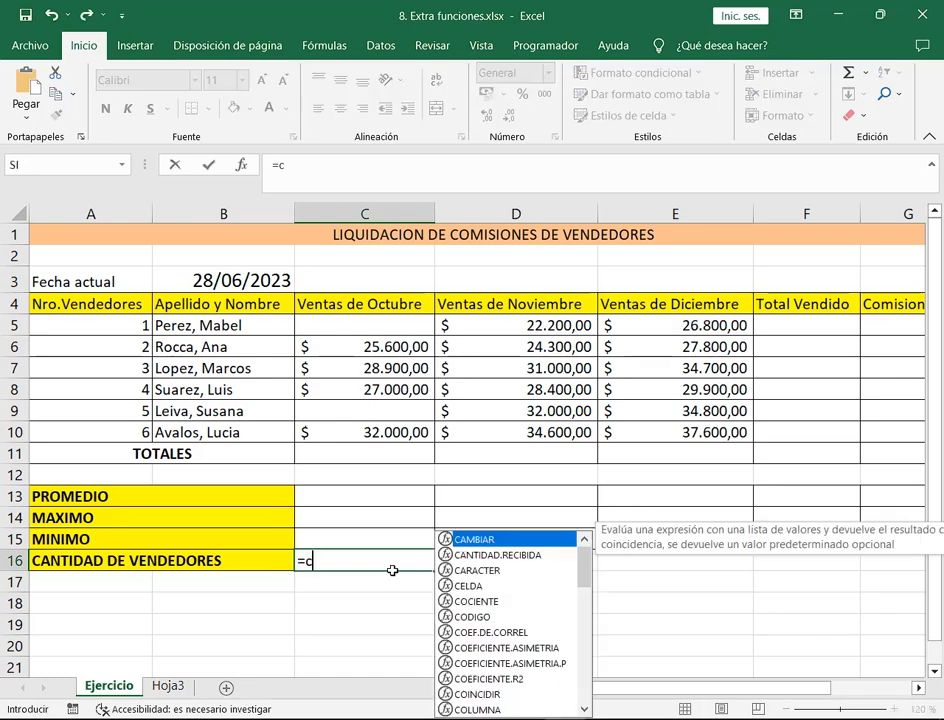
{"action": "key", "text": "BackSpace"}
{"action": "key", "text": "BackSpace"}
{"action": "type", "text": "co"}
{"action": "key", "text": "Escape"}
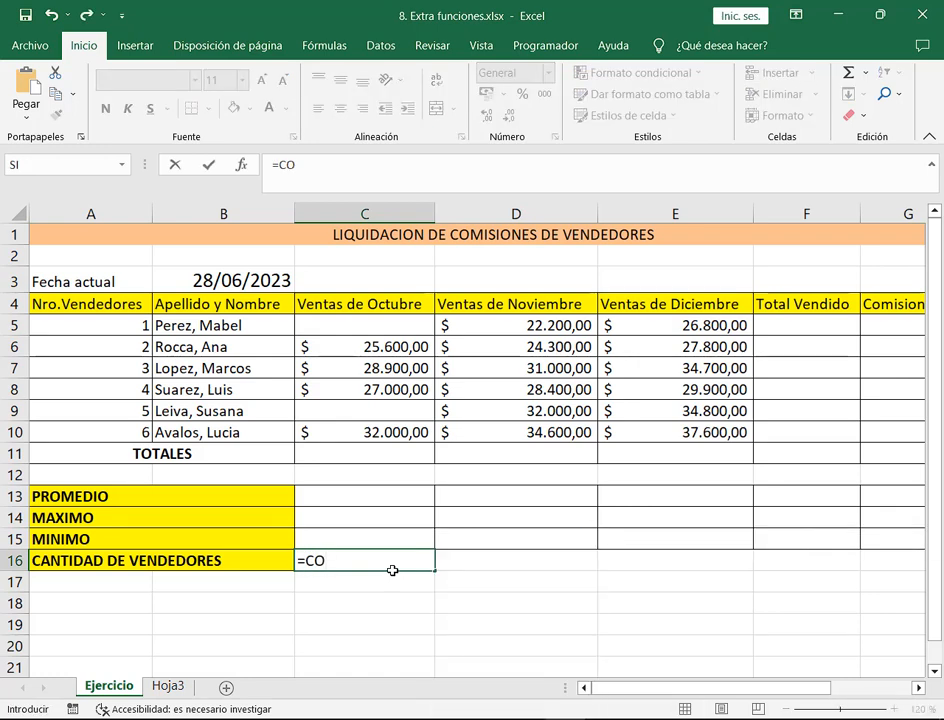
{"action": "key", "text": "Escape"}
- Enlarge the font of C16 to 16 and enter =CONTAR.BLANCO(C5:C10) in it to count the blank October sales
{"action": "left_click", "coordinate": [261, 79]}
{"action": "left_click", "coordinate": [261, 79]}
{"action": "left_click", "coordinate": [261, 79]}
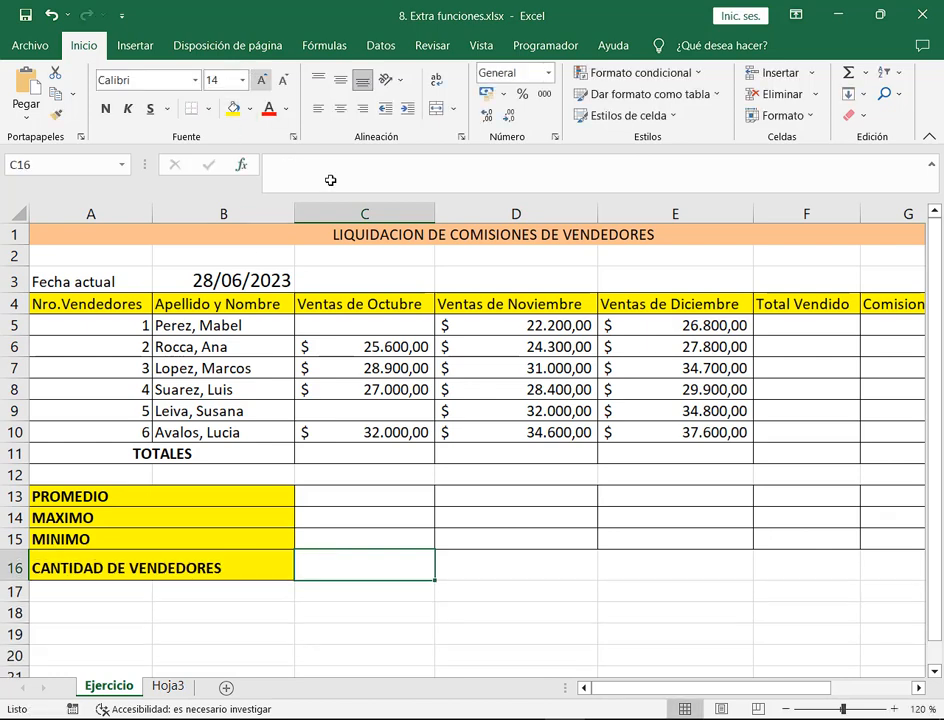
{"action": "type", "text": "=CONTAR"}
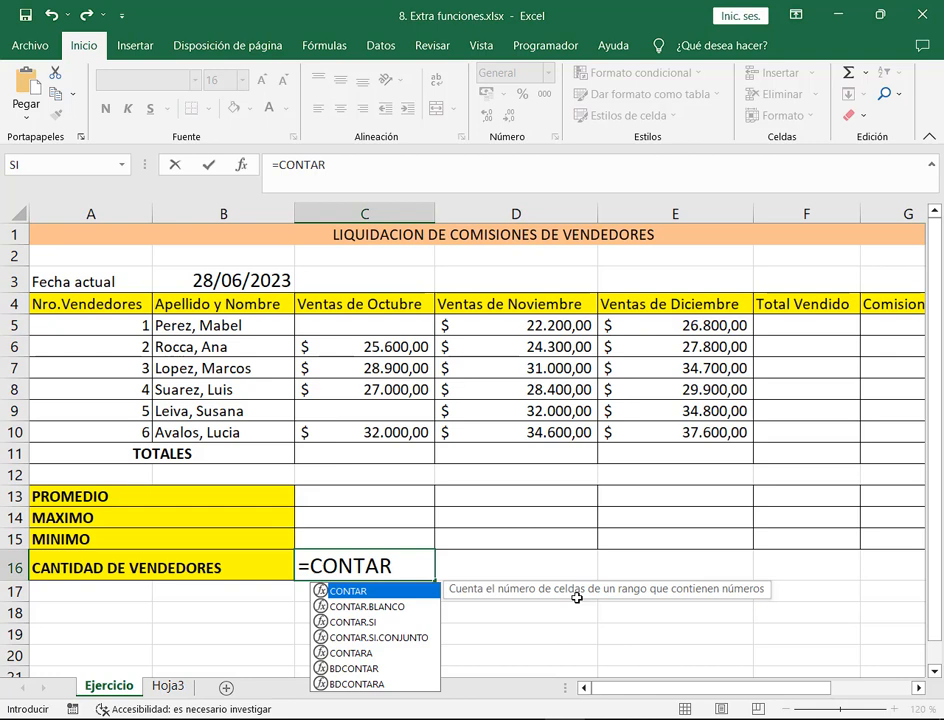
{"action": "key", "text": "Down"}
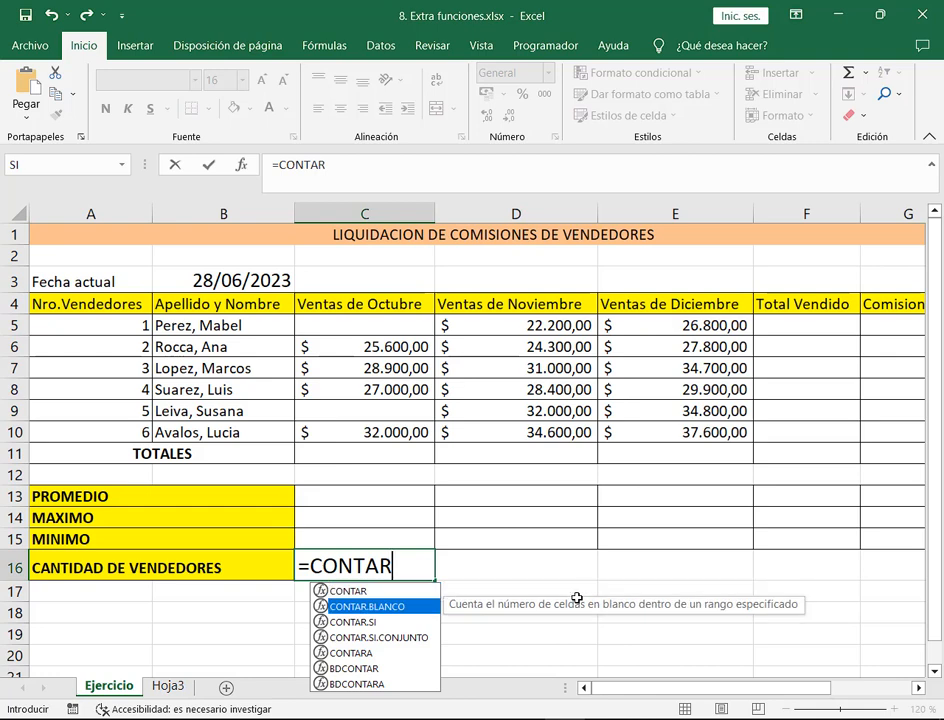
{"action": "key", "text": "Tab"}
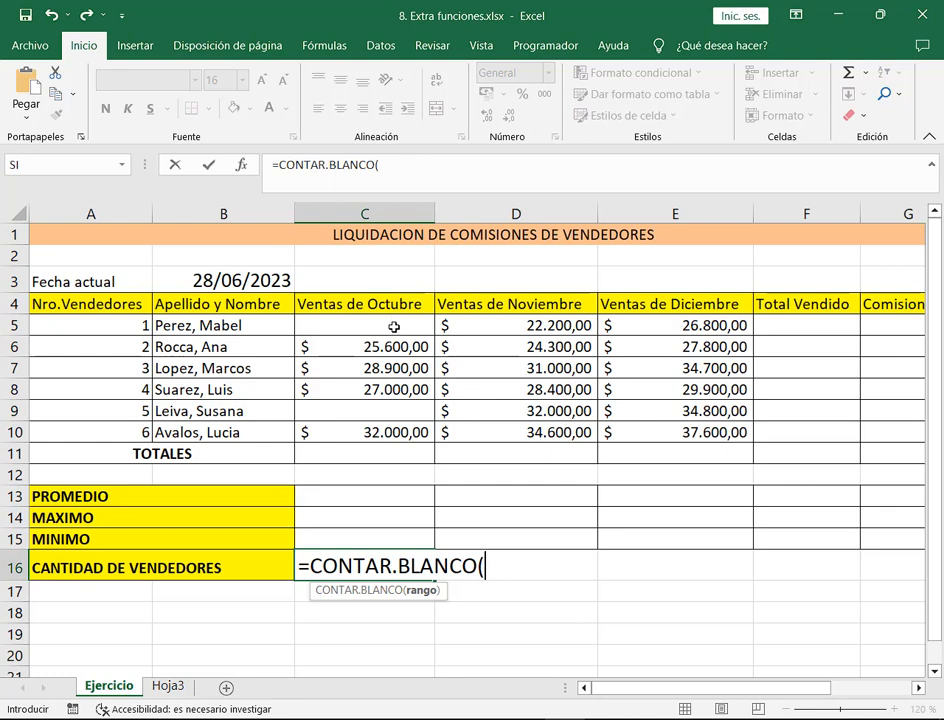
{"action": "left_click_drag", "start_coordinate": [394, 327], "coordinate": [401, 434]}
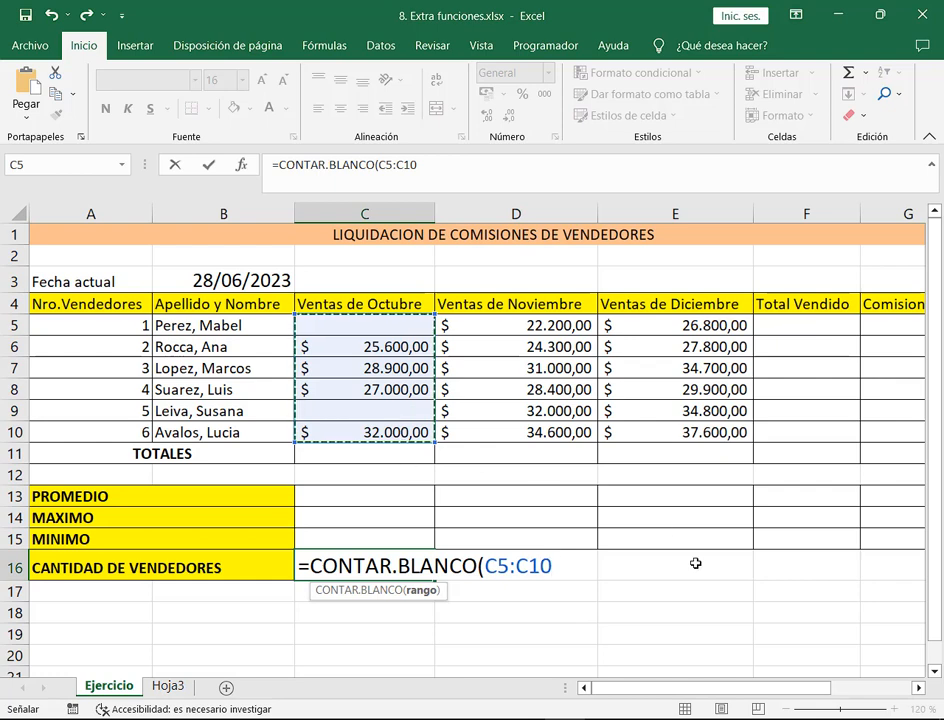
{"action": "type", "text": ")"}
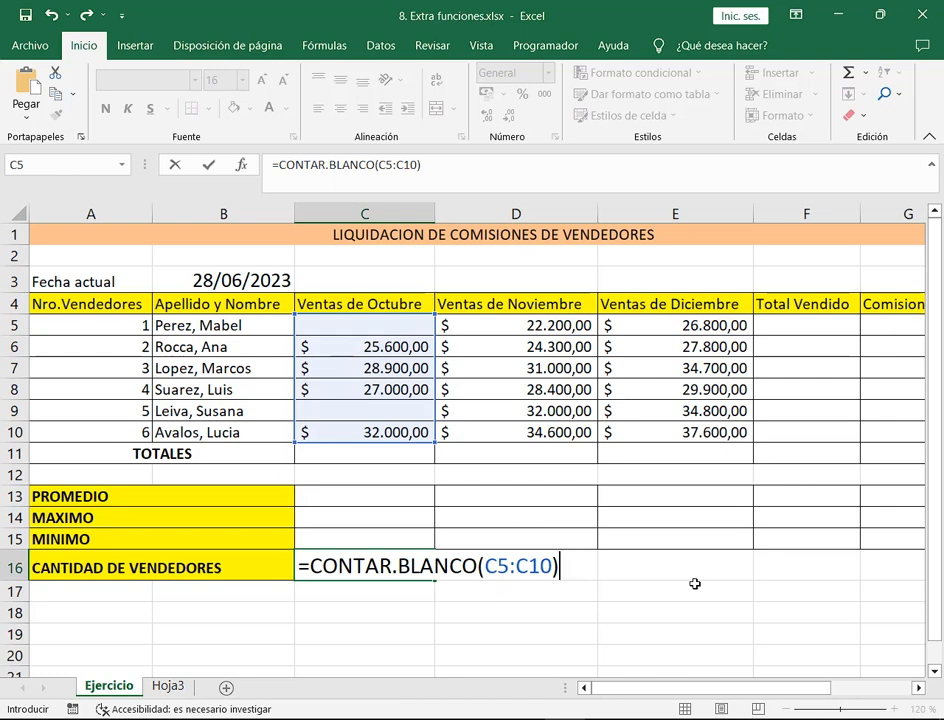
{"action": "key", "text": "Return"}
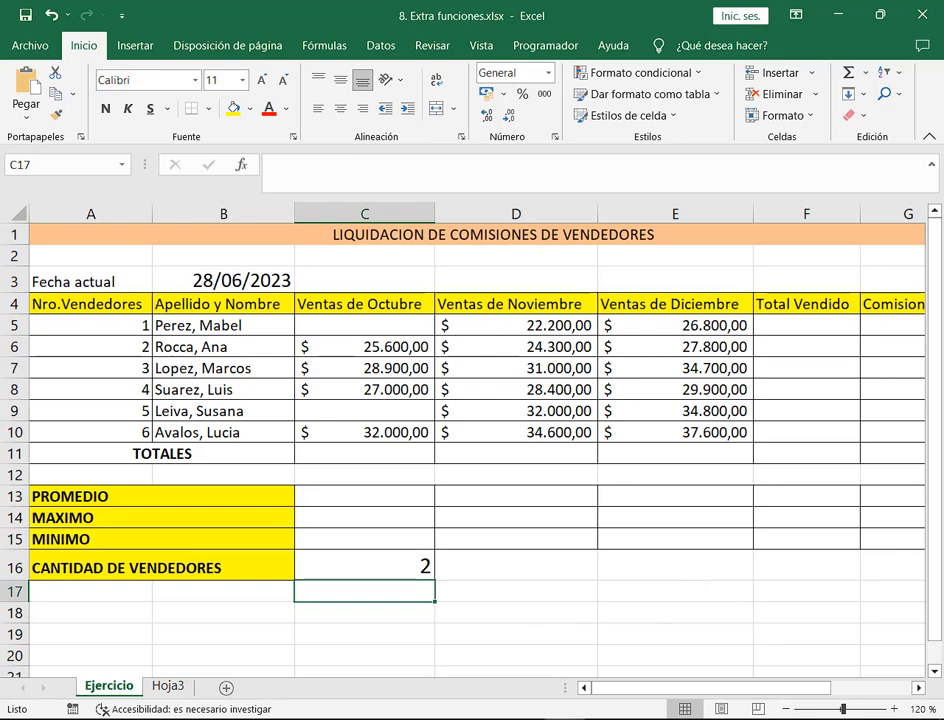
- Switch to Notepad and add the note "=CONTAR.BLANCO(Rango) --> Cuenta las celdas que estan vacias." below the CONTAR note
{"action": "key", "text": "alt+Tab"}
{"action": "type", "text": "="}
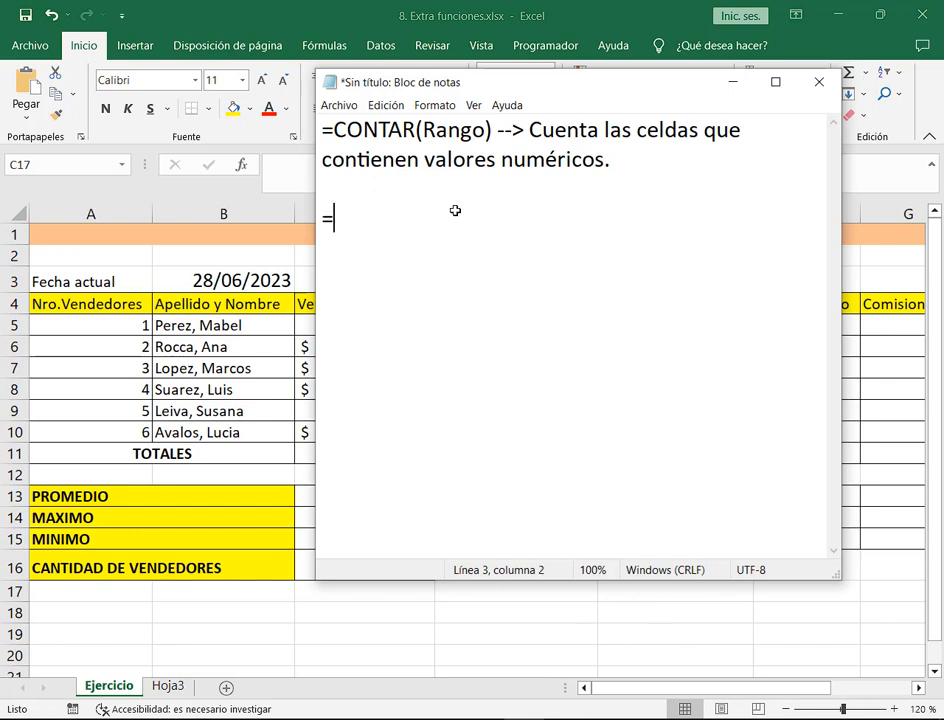
{"action": "type", "text": "CONTAR.BLA"}
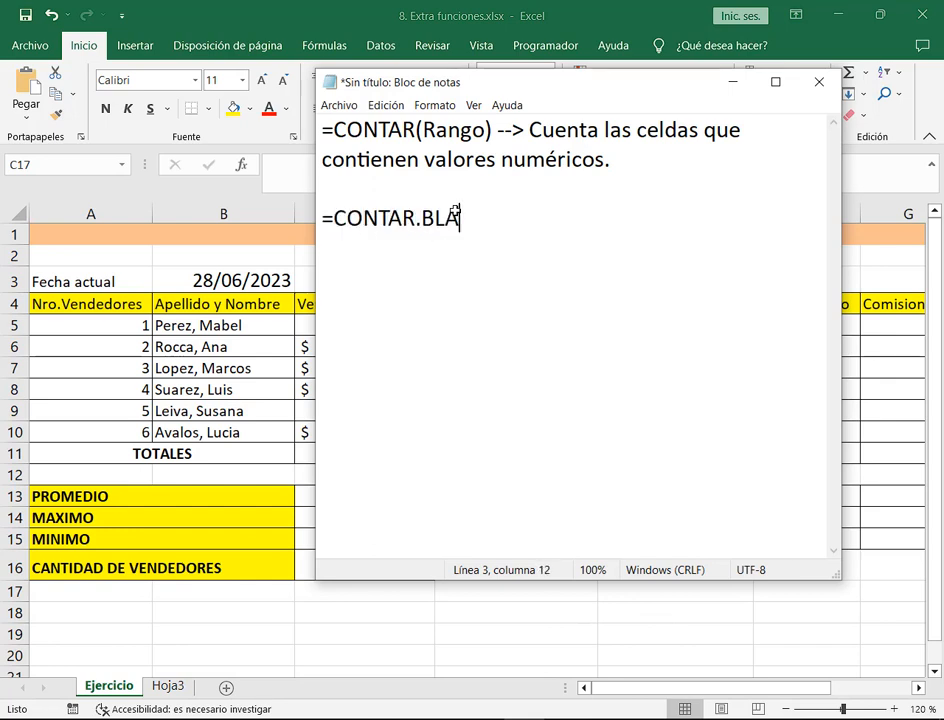
{"action": "type", "text": "NCO(Rang"}
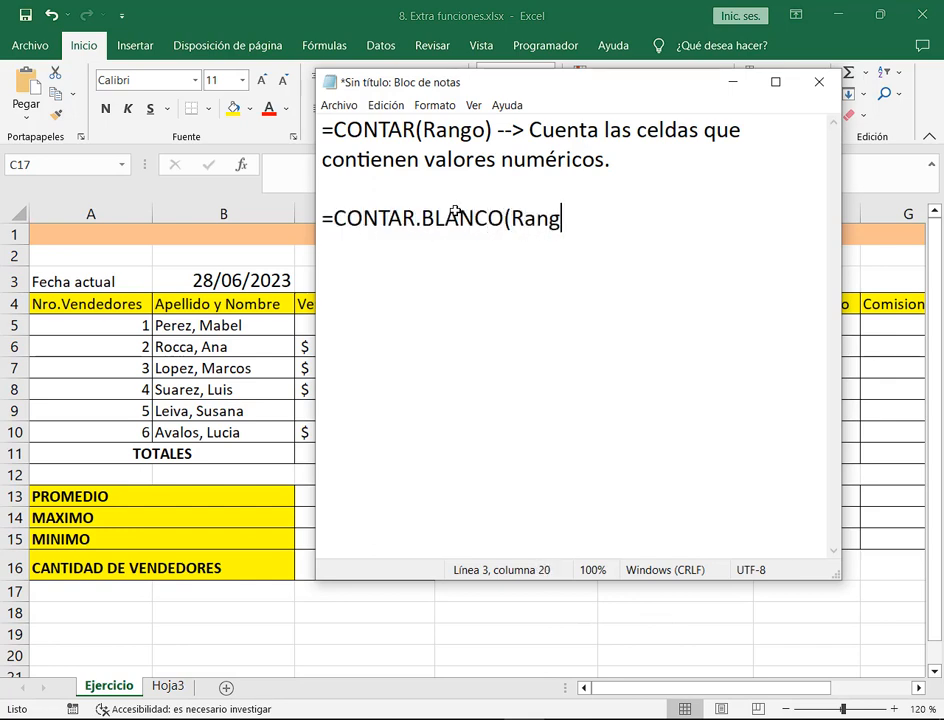
{"action": "type", "text": "o) --> Cuenta las cel"}
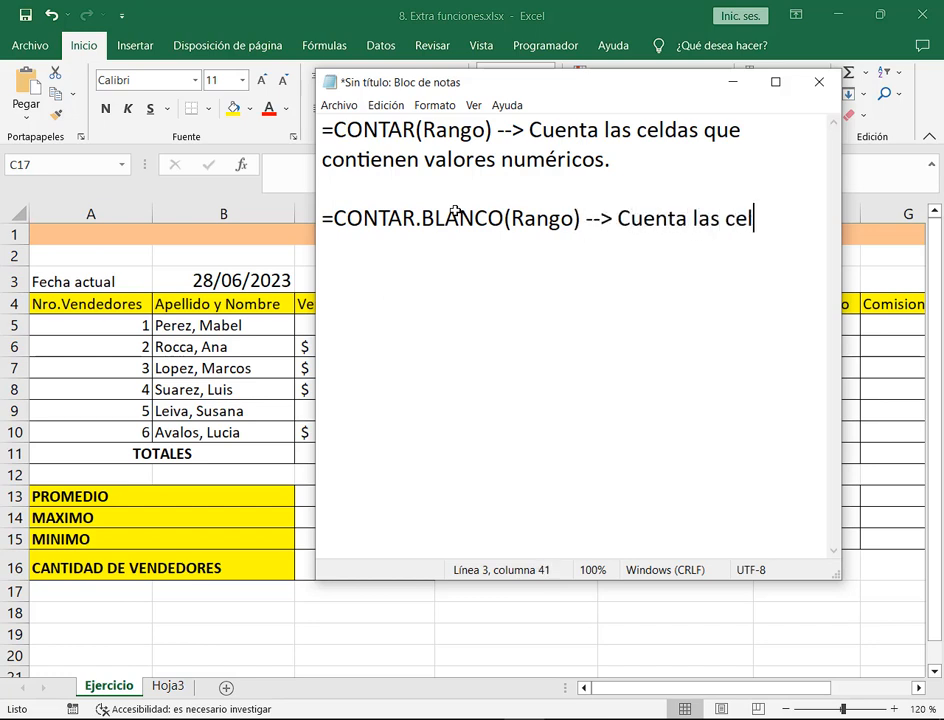
{"action": "type", "text": "das que estan vacias."}
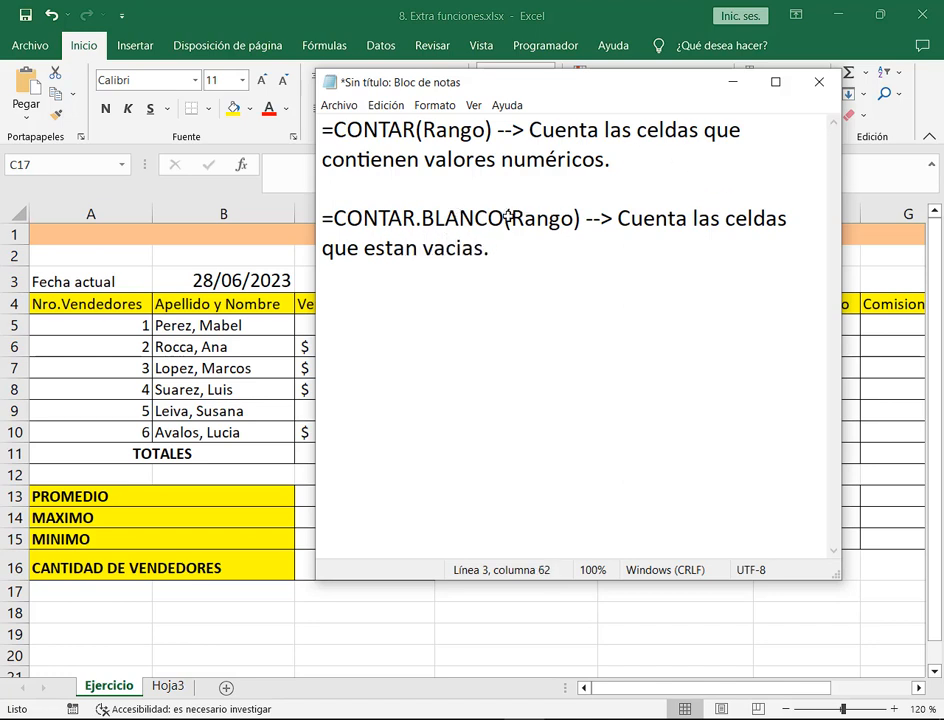
- Compare the function names, Rango arguments and descriptions of the CONTAR and CONTAR.BLANCO notes
{"action": "left_click_drag", "start_coordinate": [509, 218], "coordinate": [575, 218]}
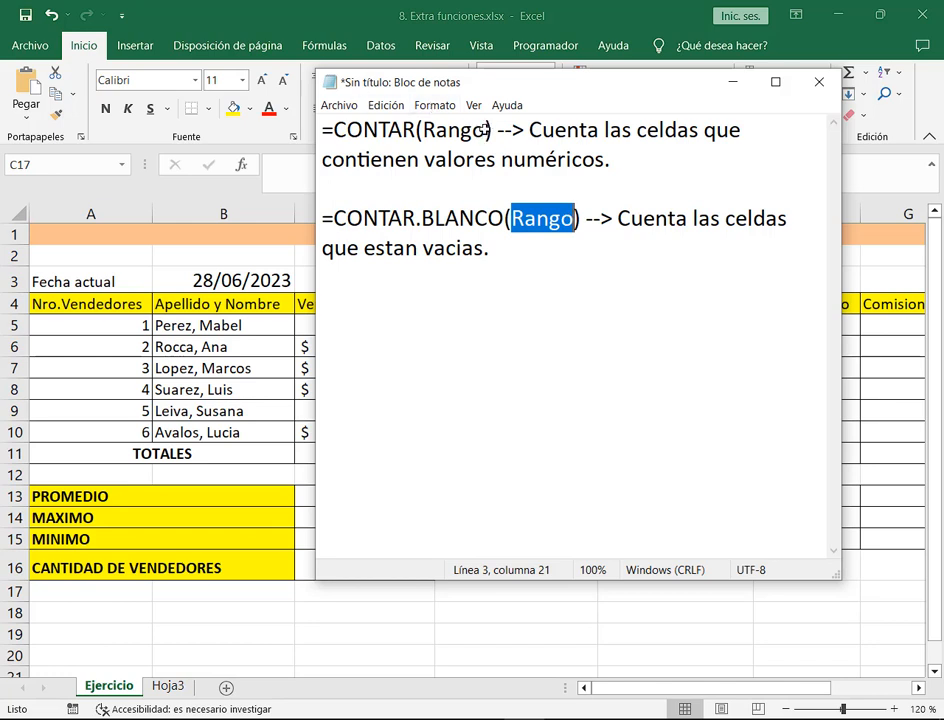
{"action": "left_click_drag", "start_coordinate": [486, 130], "coordinate": [425, 132]}
{"action": "left_click", "coordinate": [472, 131]}
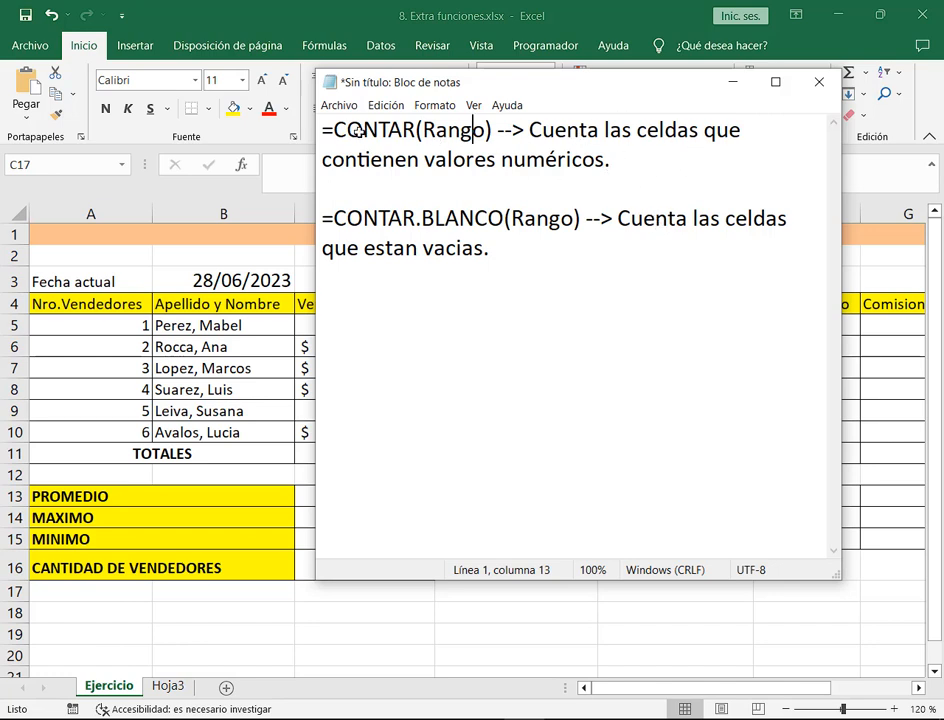
{"action": "left_click_drag", "start_coordinate": [334, 130], "coordinate": [416, 130]}
{"action": "left_click_drag", "start_coordinate": [614, 218], "coordinate": [556, 244]}
{"action": "left_click", "coordinate": [565, 248]}
{"action": "left_click", "coordinate": [483, 249]}
- Check the call messages in Google Meet and return to the Excel workbook
{"action": "mouse_move", "coordinate": [237, 718]}
{"action": "left_click", "coordinate": [156, 607]}
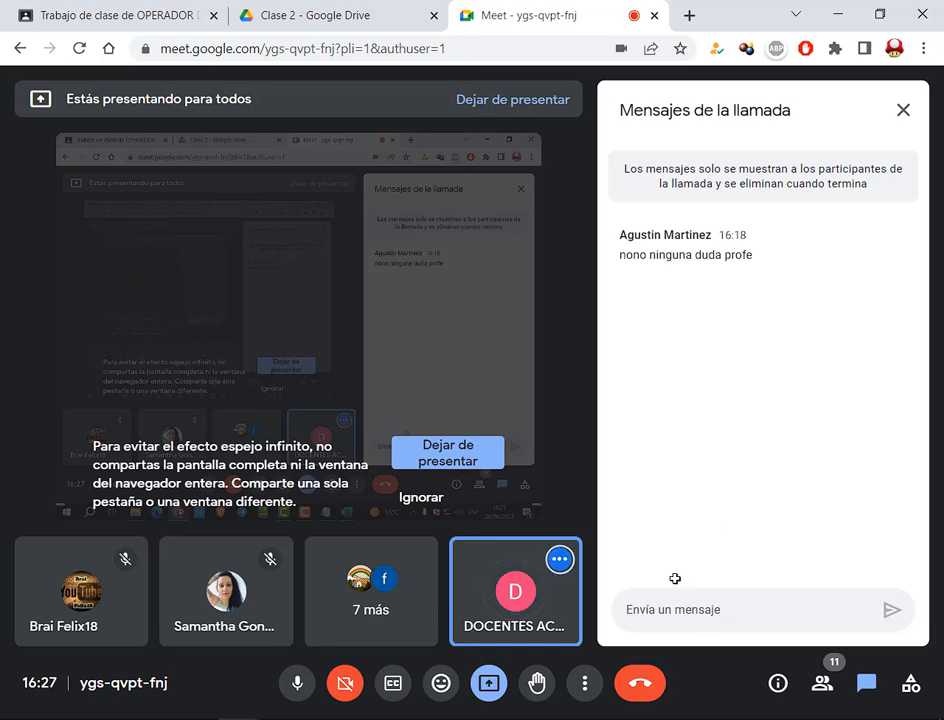
{"action": "key", "text": "alt+Tab"}
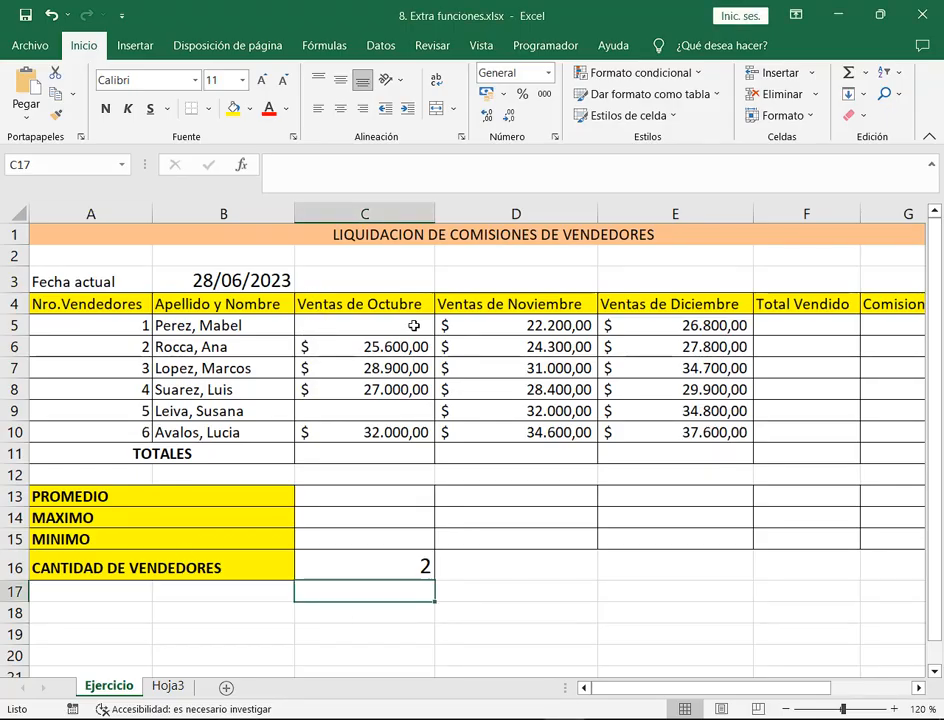
- Undo the C16 edits and the cleared October sales in C5 and C9, and delete the CONTAR formula from C16
{"action": "key", "text": "ctrl+z"}
{"action": "key", "text": "ctrl+z"}
{"action": "key", "text": "ctrl+z"}
{"action": "key", "text": "ctrl+z"}
{"action": "key", "text": "ctrl+z"}
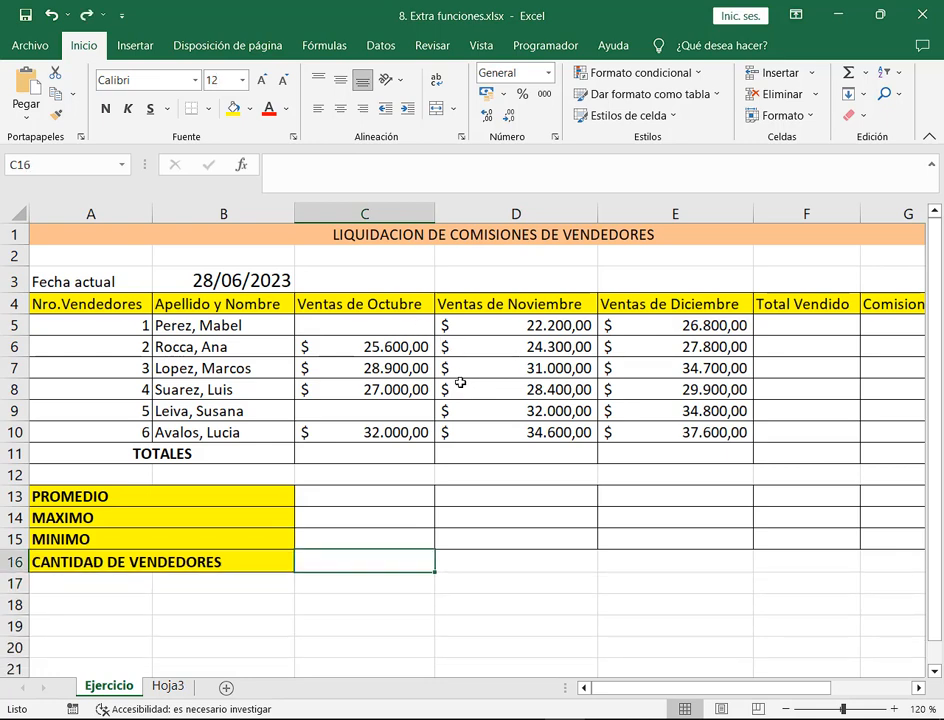
{"action": "key", "text": "ctrl+z"}
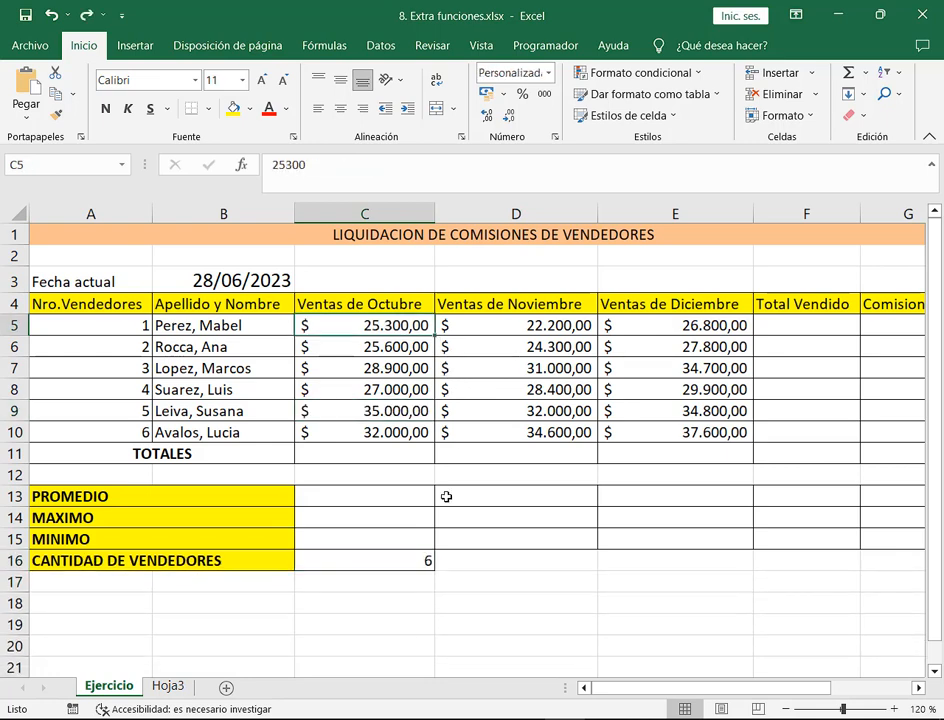
{"action": "left_click", "coordinate": [419, 560]}
{"action": "key", "text": "Delete"}
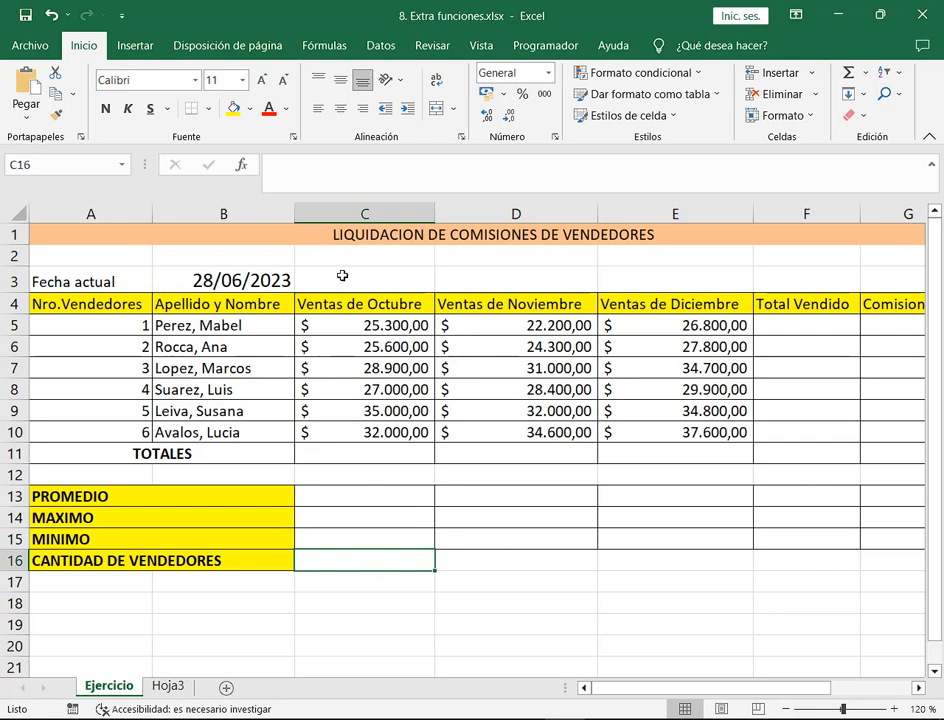
- Increase the font size of cell C16, beside CANTIDAD DE VENDEDORES, to 16
{"action": "left_click", "coordinate": [262, 79]}
{"action": "left_click", "coordinate": [262, 79]}
{"action": "left_click", "coordinate": [262, 79]}
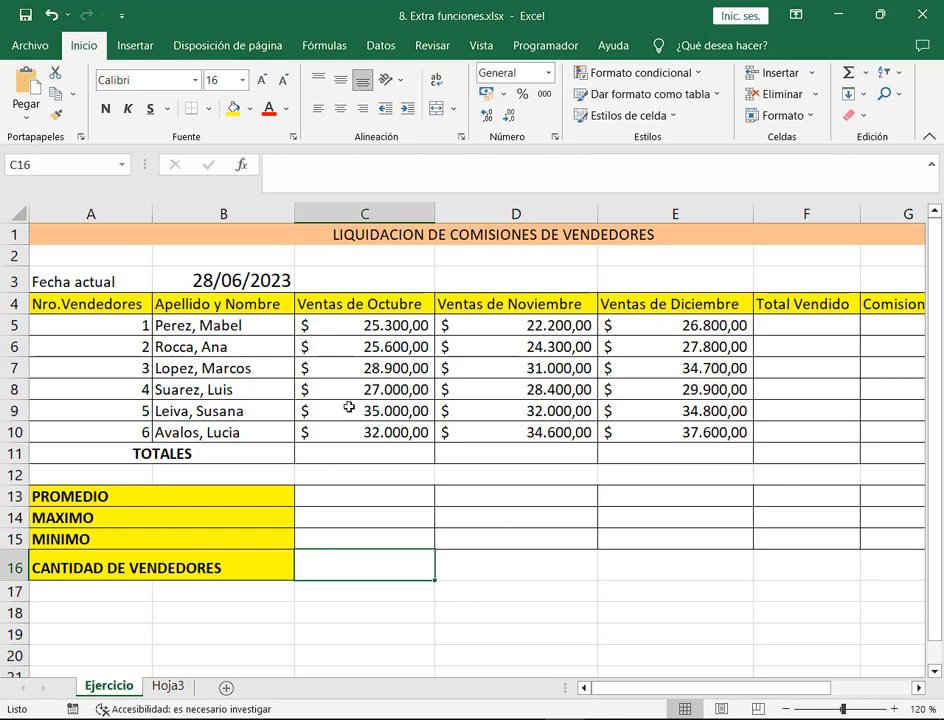
{"action": "left_click_drag", "start_coordinate": [261, 331], "coordinate": [131, 434]}
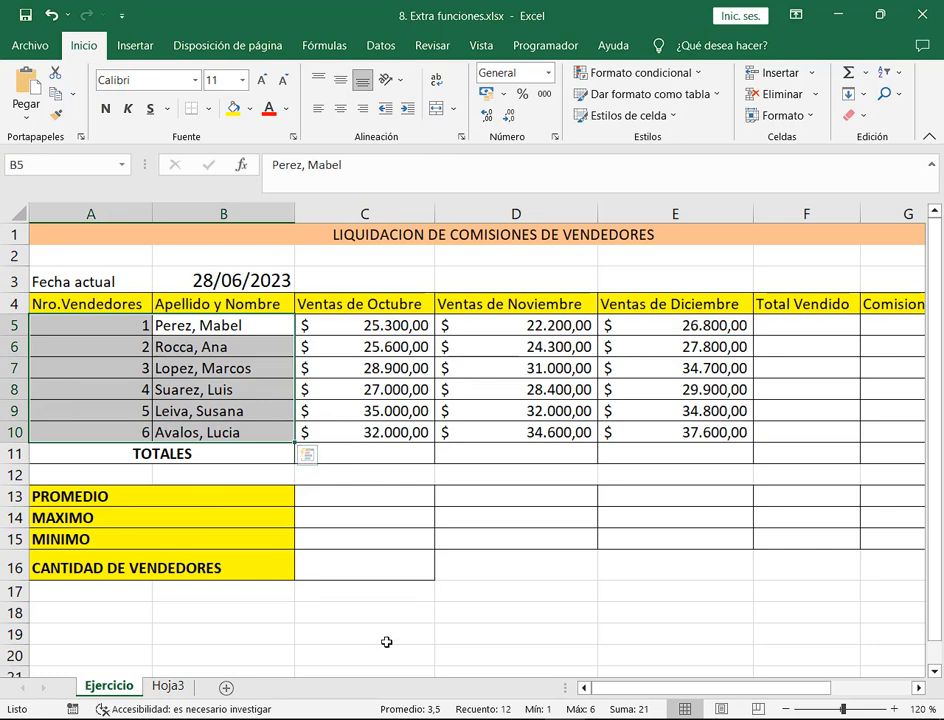
{"action": "left_click", "coordinate": [386, 641]}
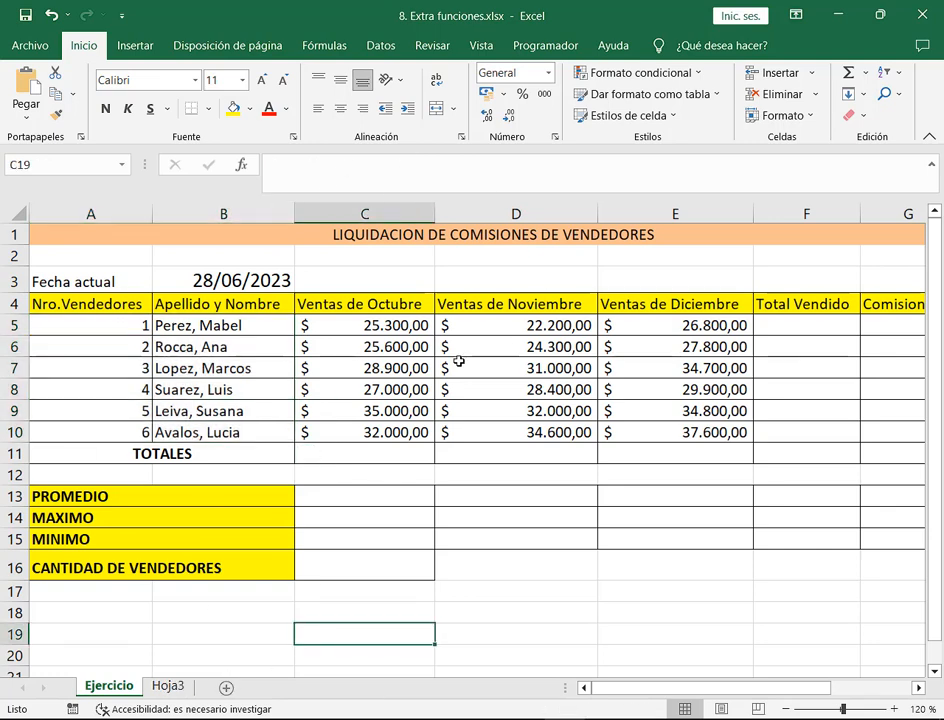
{"action": "left_click_drag", "start_coordinate": [139, 321], "coordinate": [131, 432]}
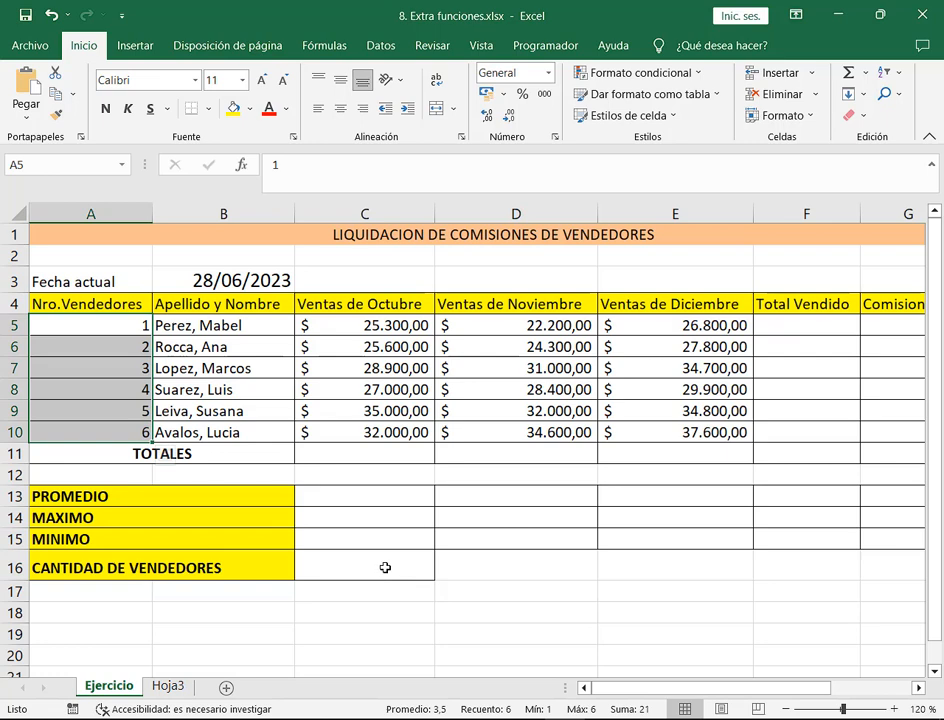
{"action": "left_click", "coordinate": [551, 566]}
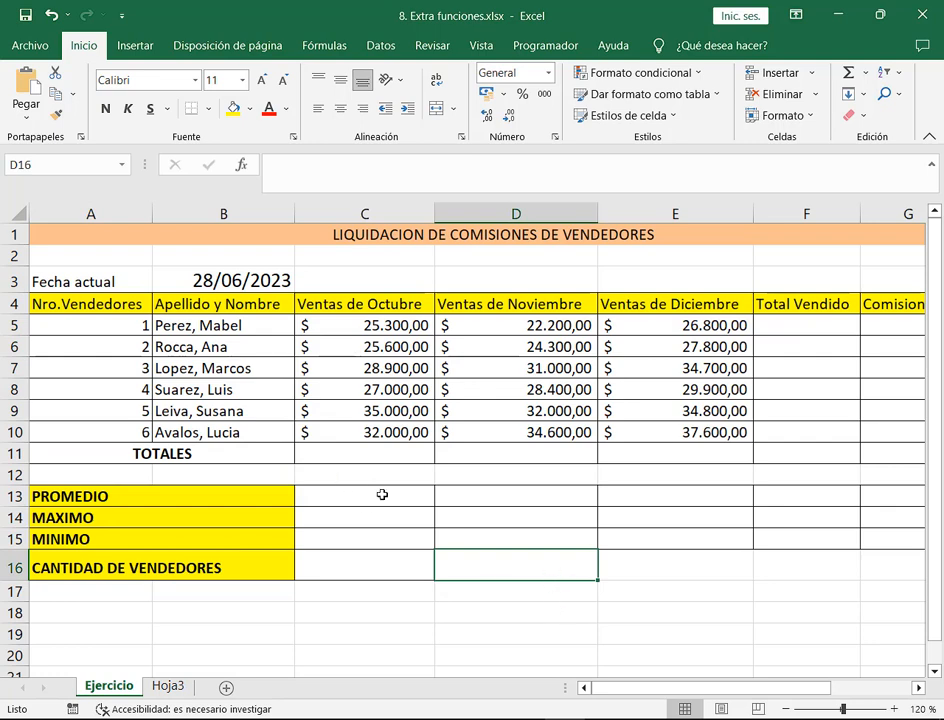
{"action": "left_click", "coordinate": [128, 325]}
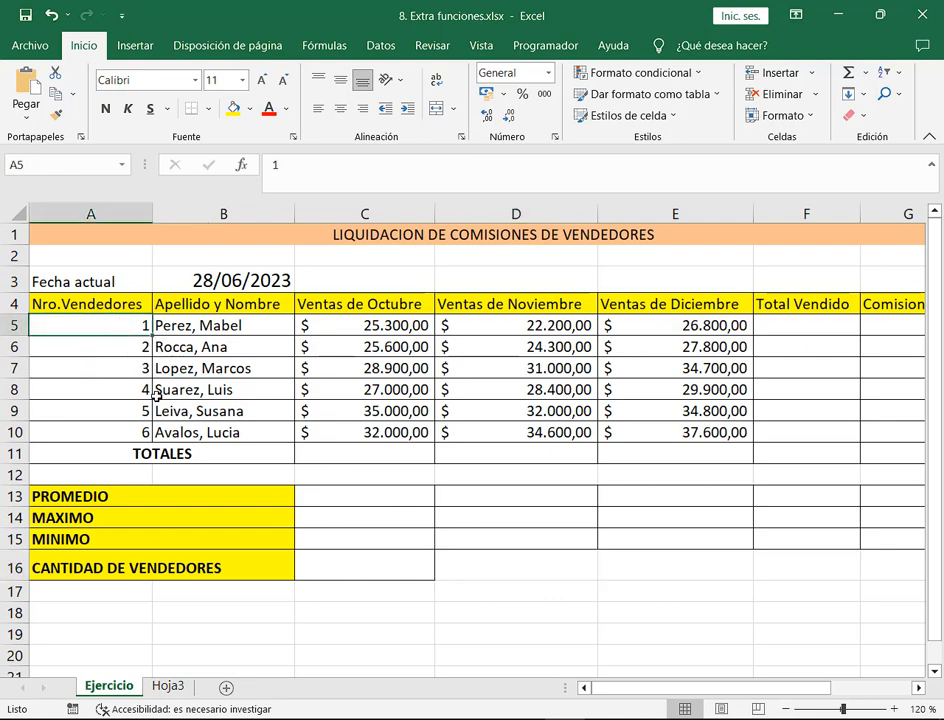
- Try to count the sellers in C16 from the Apellido y Nombre column with =CONTAR(B5:B10)
{"action": "left_click", "coordinate": [363, 563]}
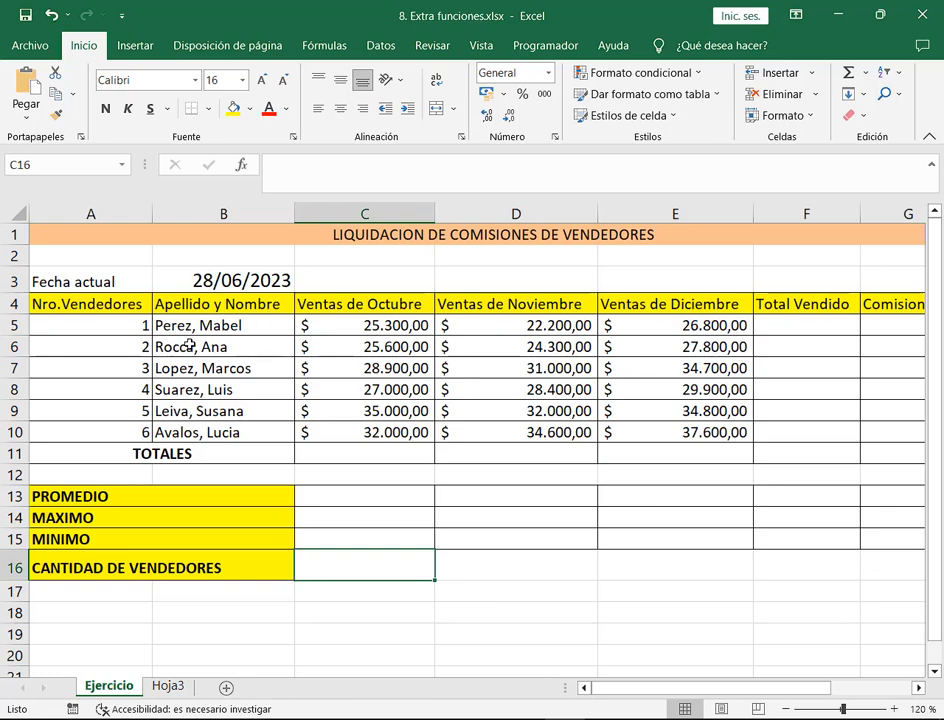
{"action": "mouse_move", "coordinate": [150, 313]}
{"action": "left_mouse_down"}
{"action": "mouse_move", "coordinate": [251, 442]}
{"action": "mouse_move", "coordinate": [273, 440]}
{"action": "left_mouse_up"}
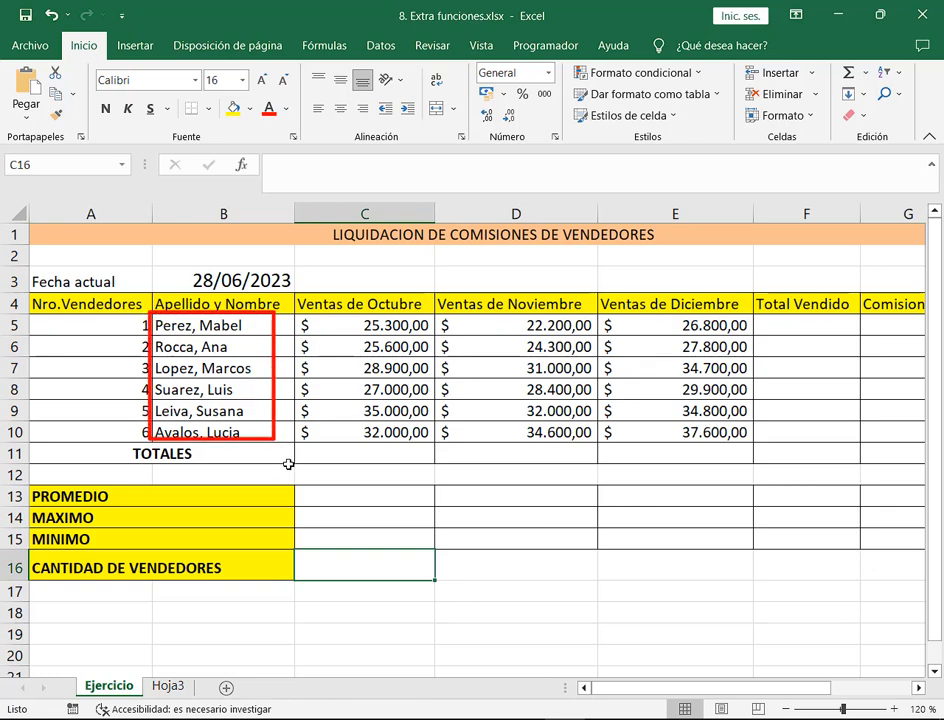
{"action": "left_click", "coordinate": [866, 72]}
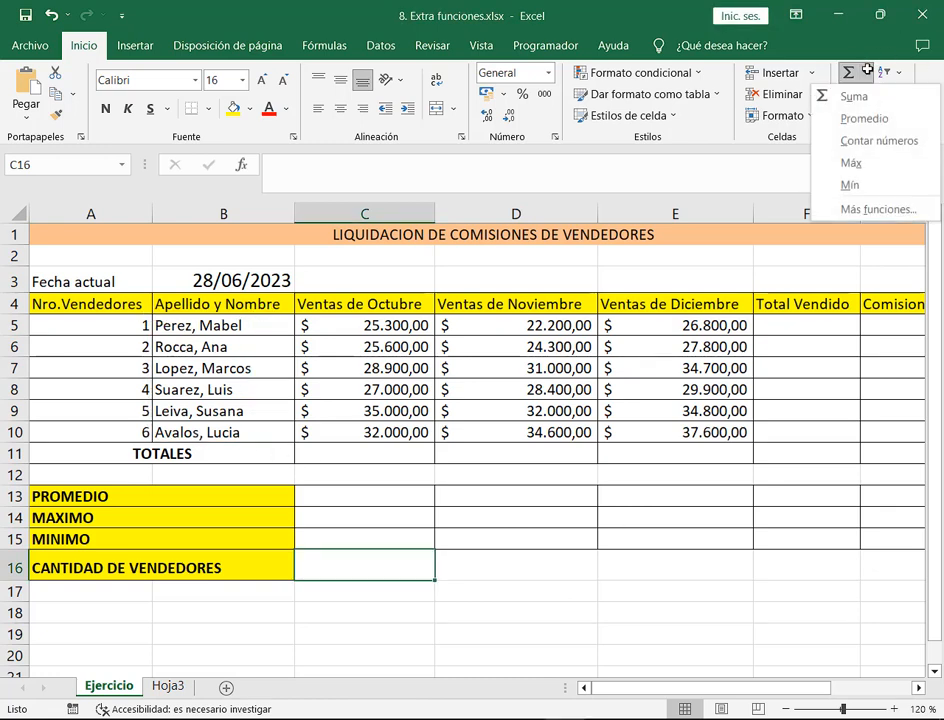
{"action": "left_click", "coordinate": [868, 141]}
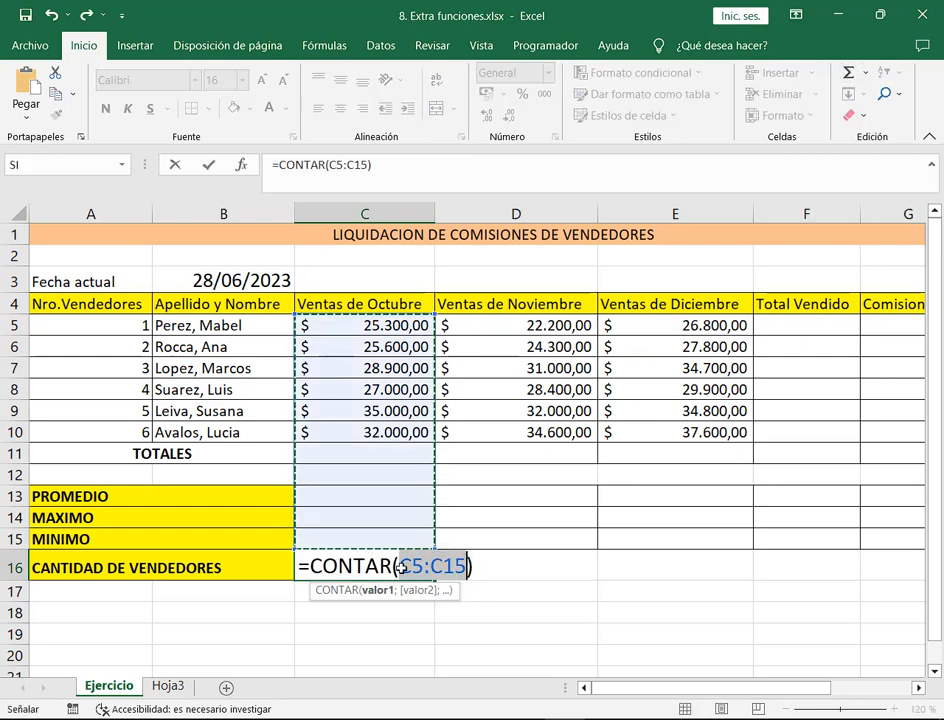
{"action": "left_click_drag", "start_coordinate": [204, 325], "coordinate": [272, 430]}
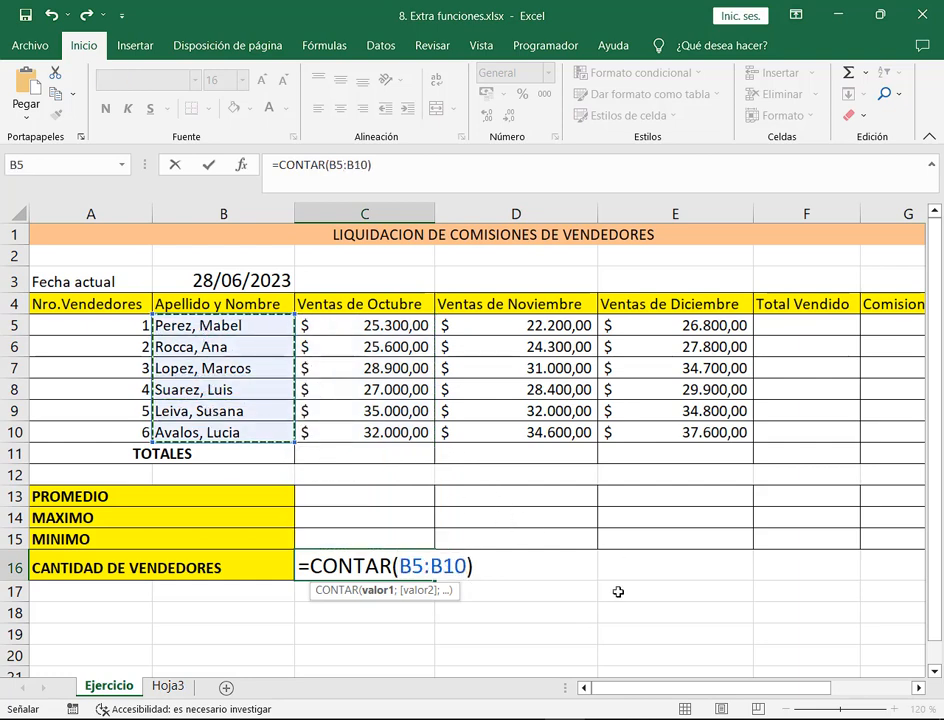
{"action": "key", "text": "Return"}
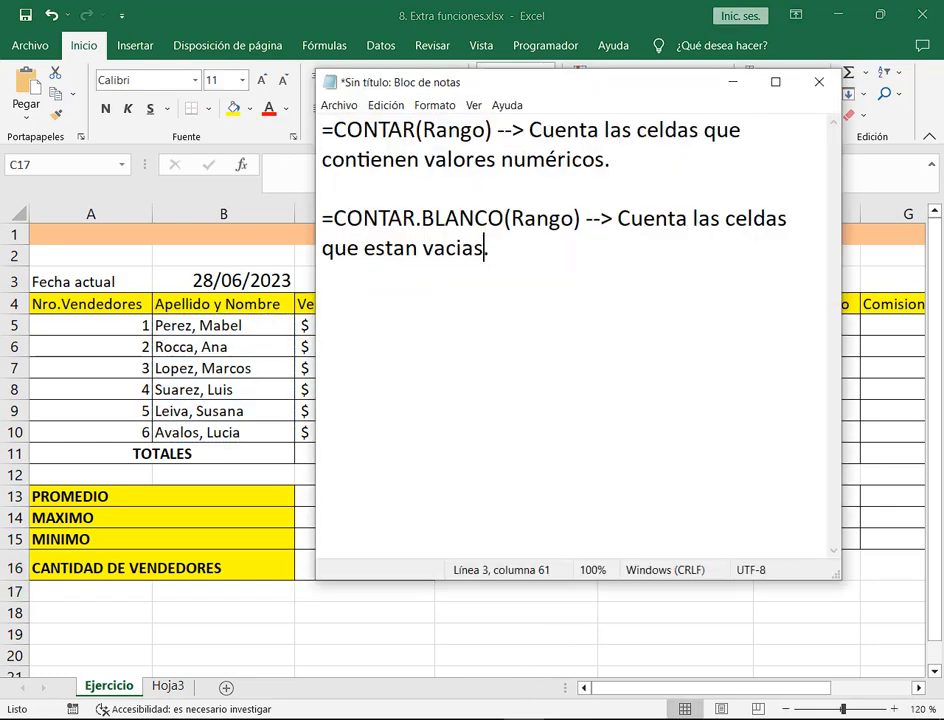
- Check the description in the CONTAR note in Notepad, highlighting "contienen valores numéricos", and return to the Excel workbook
{"action": "key", "text": "alt+Tab"}
{"action": "left_click_drag", "start_coordinate": [604, 160], "coordinate": [322, 160]}
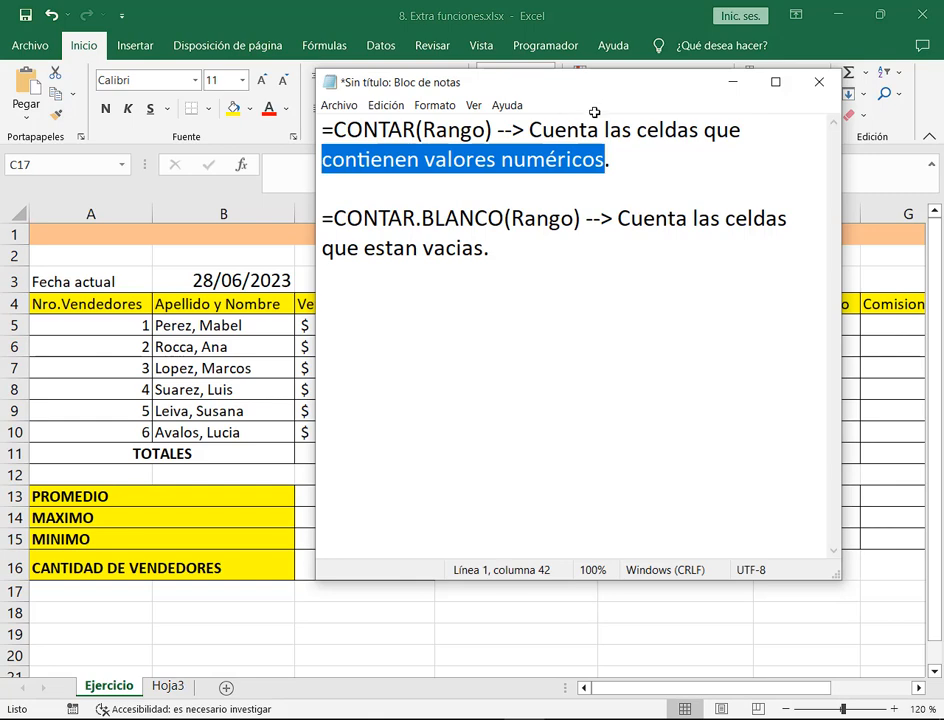
{"action": "left_click", "coordinate": [582, 17]}
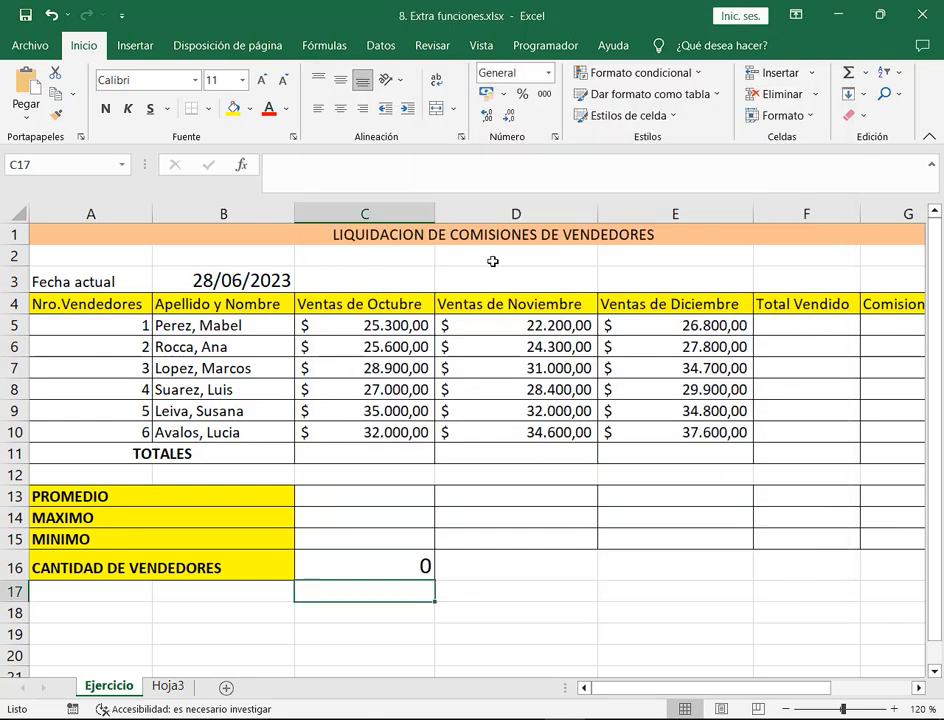
- Replace the CONTAR formula in C16 with =CONTARA(B5:B10) to count the sellers' names
{"action": "left_click", "coordinate": [405, 563]}
{"action": "key", "text": "Delete"}
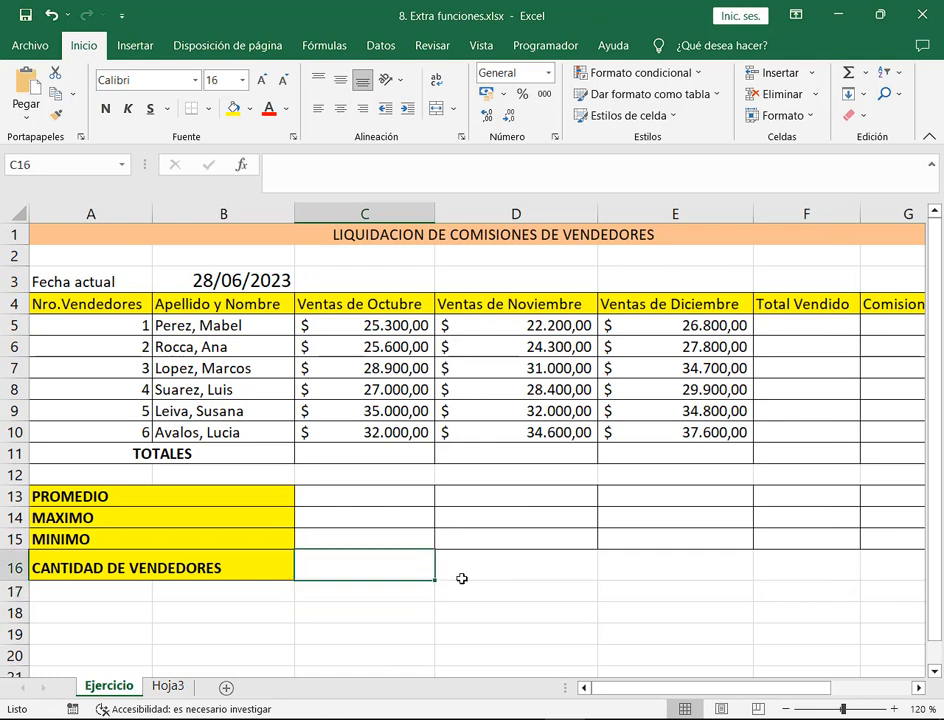
{"action": "type", "text": "="}
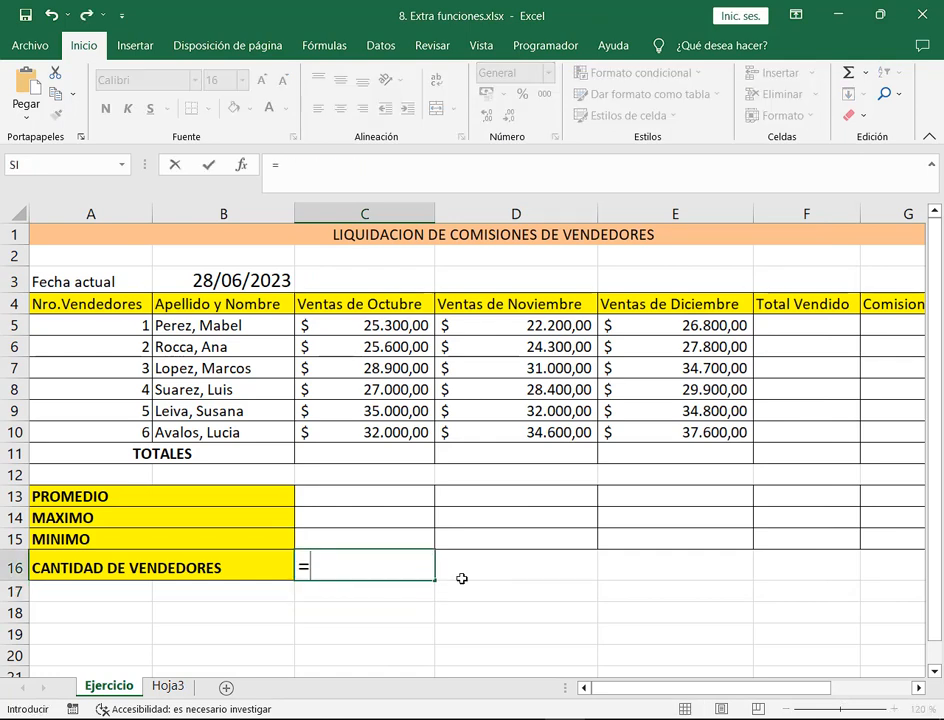
{"action": "type", "text": "CONT"}
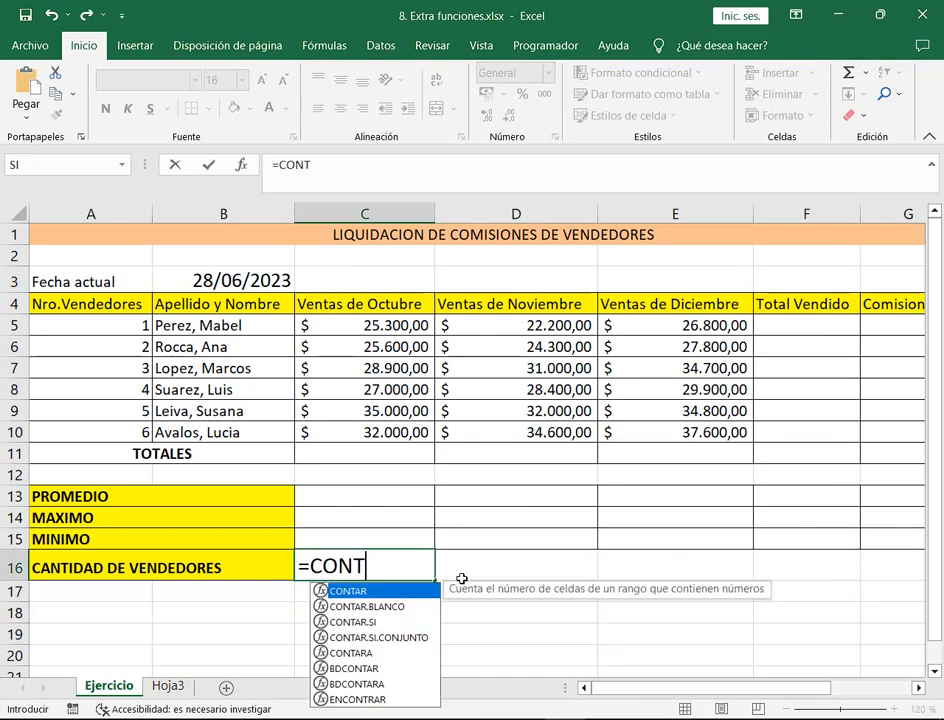
{"action": "type", "text": "ARA"}
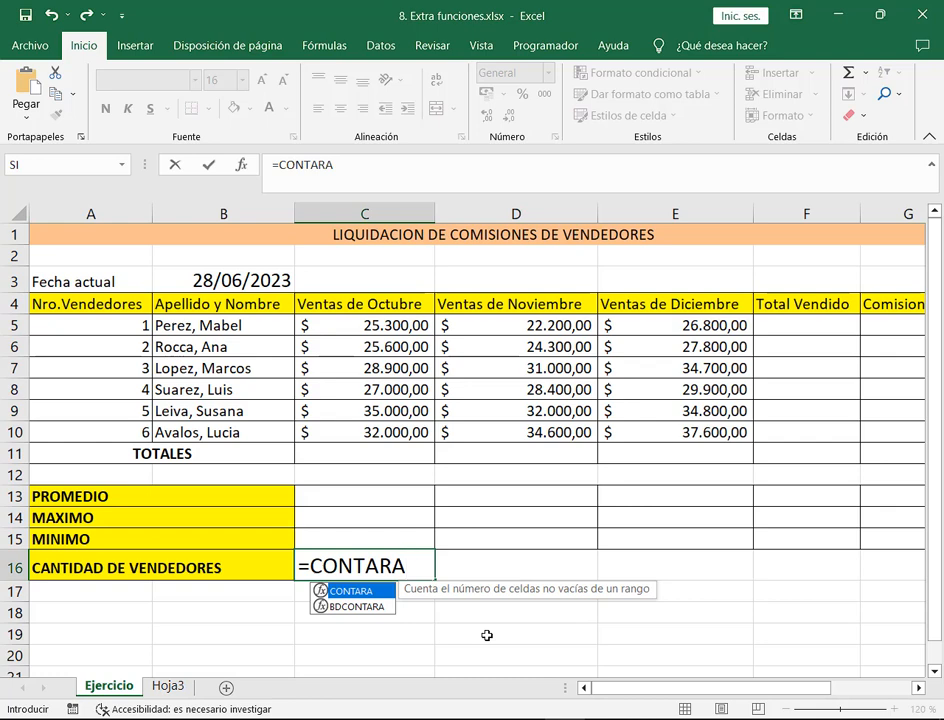
{"action": "type", "text": "("}
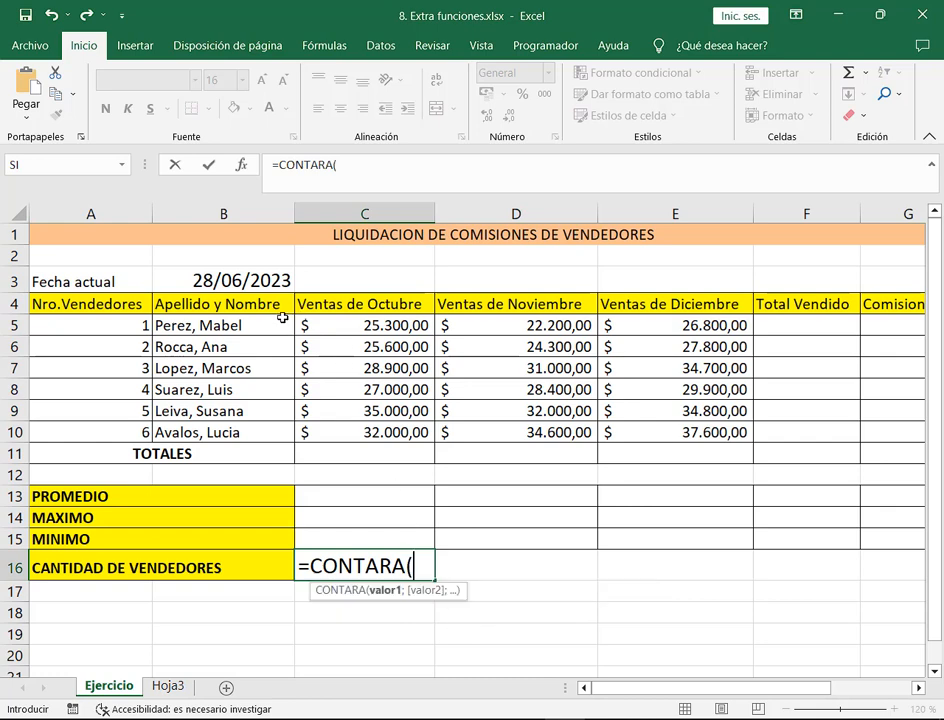
{"action": "left_click_drag", "start_coordinate": [200, 325], "coordinate": [280, 422]}
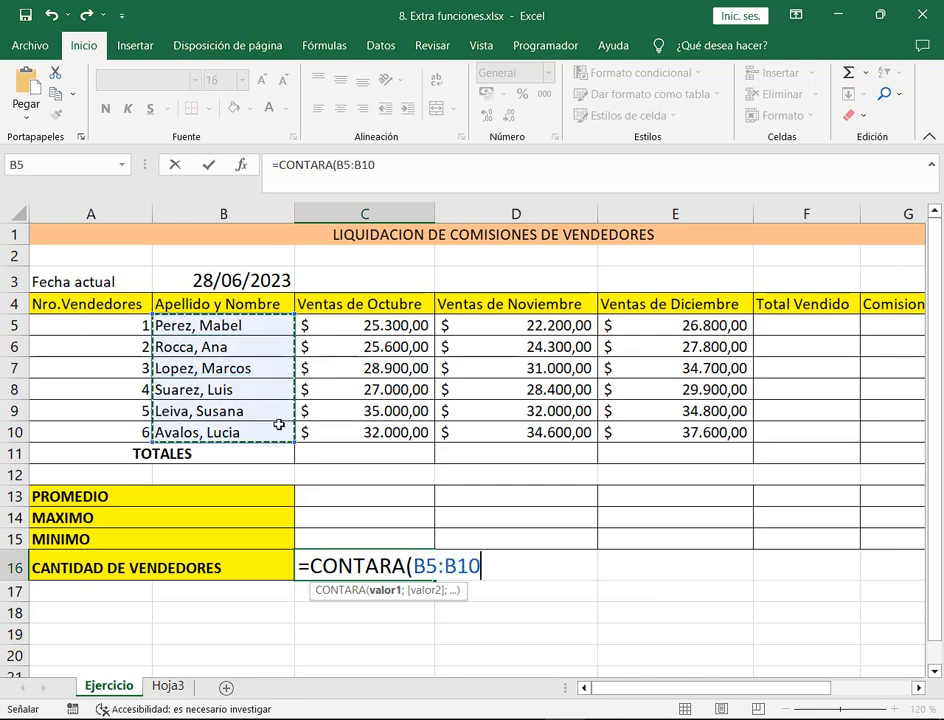
{"action": "type", "text": ")"}
{"action": "key", "text": "Return"}
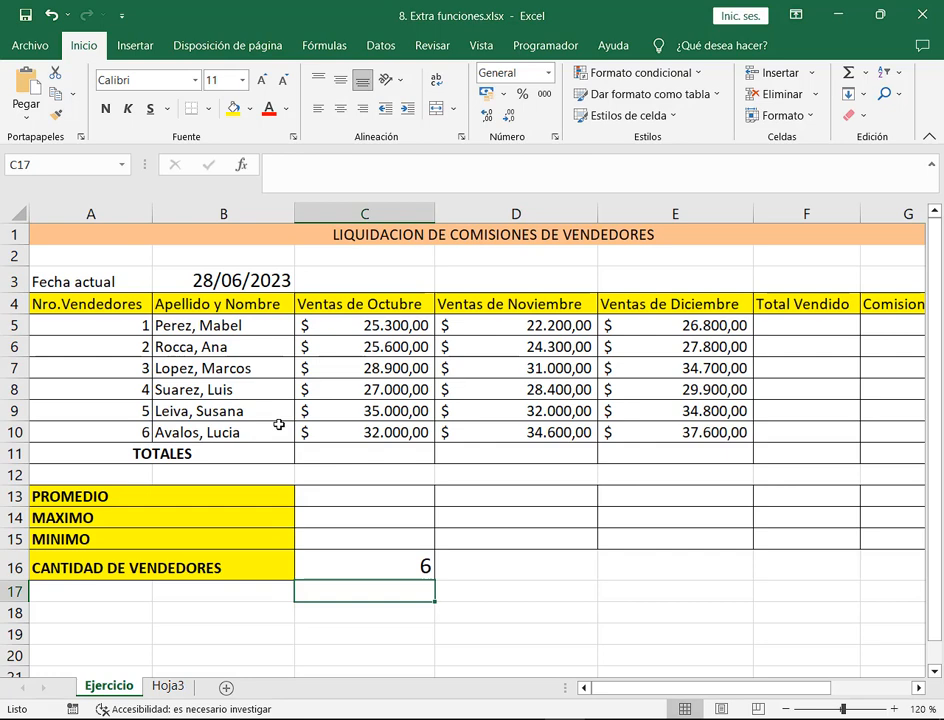
- Enter =CONTARA(A5:A10) in D16 to count the entries in the Nro.Vendedores column
{"action": "key", "text": "Up"}
{"action": "key", "text": "Right"}
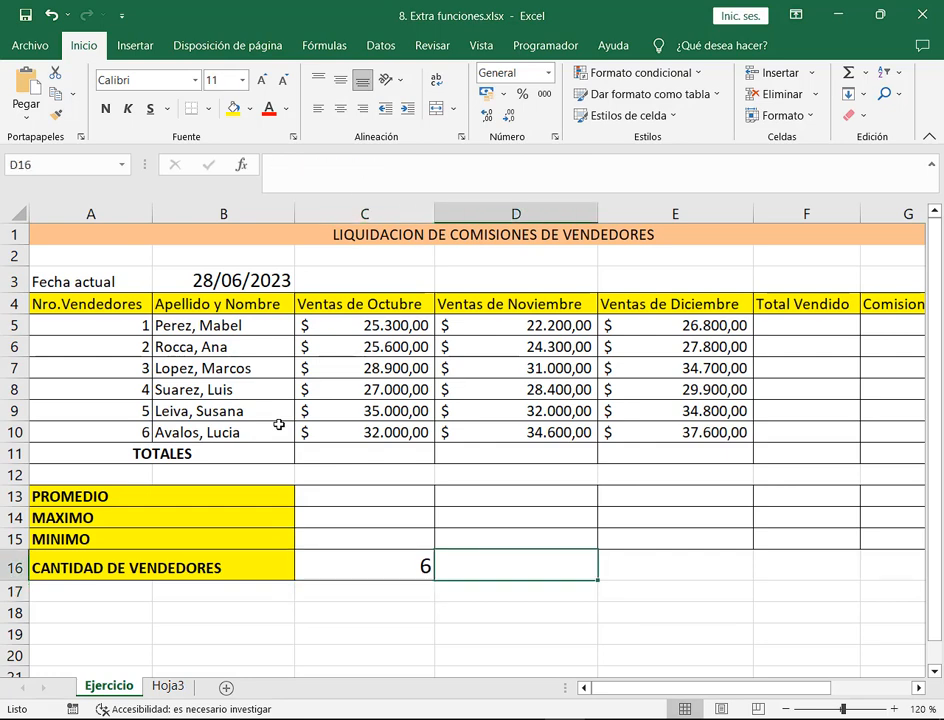
{"action": "type", "text": "="}
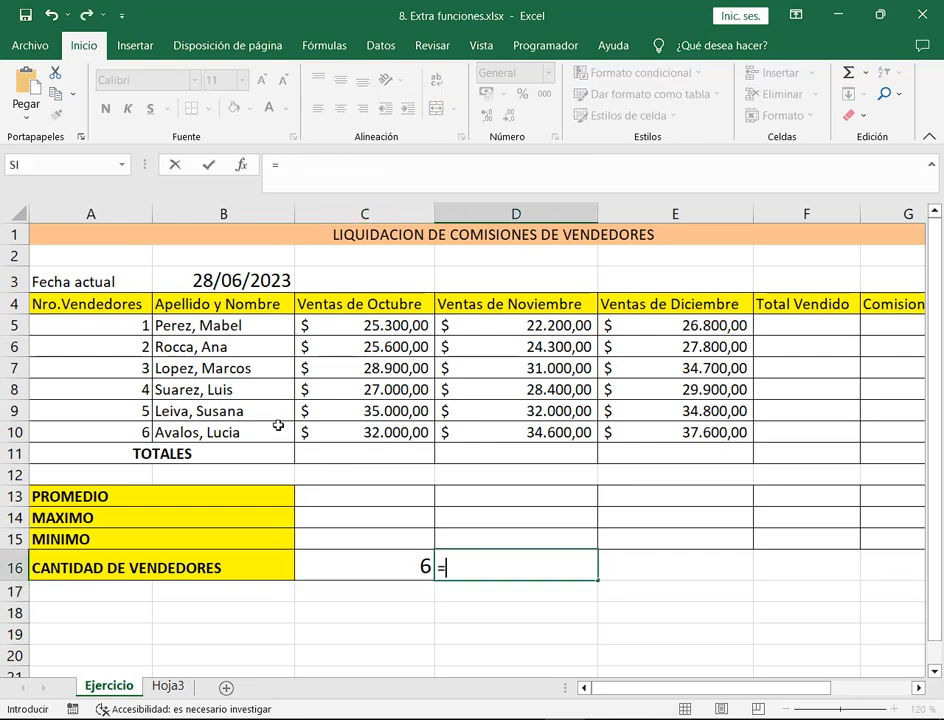
{"action": "type", "text": "CONTA"}
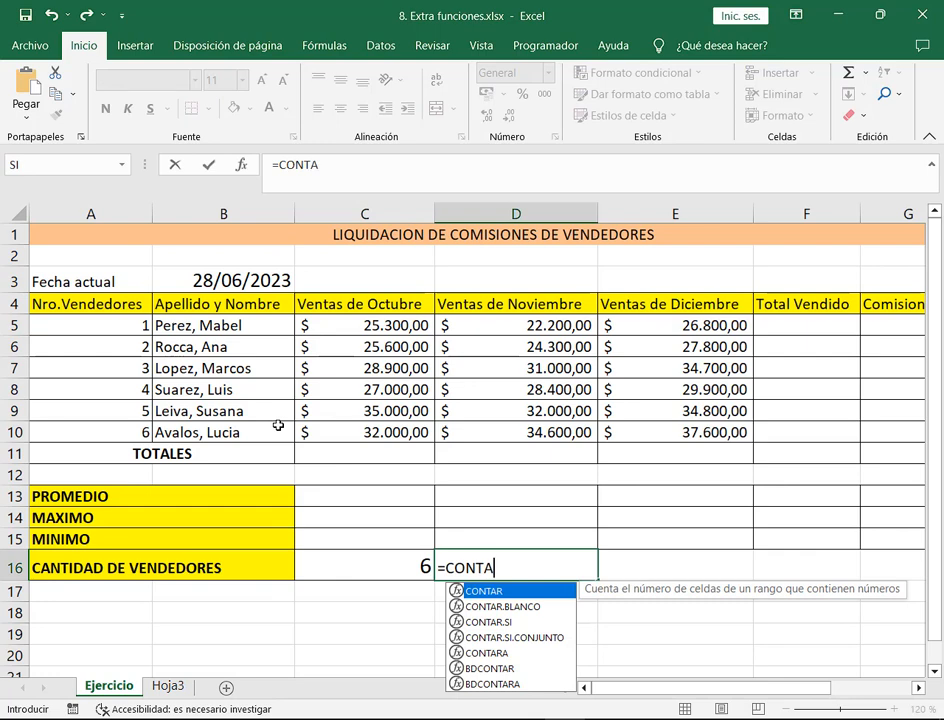
{"action": "type", "text": "RA"}
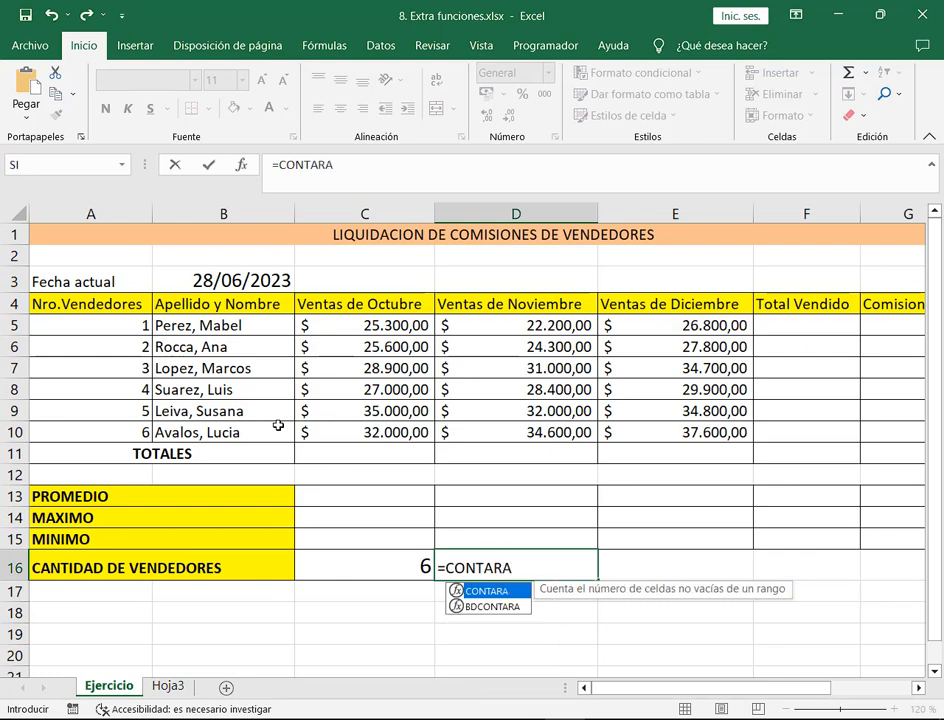
{"action": "type", "text": "("}
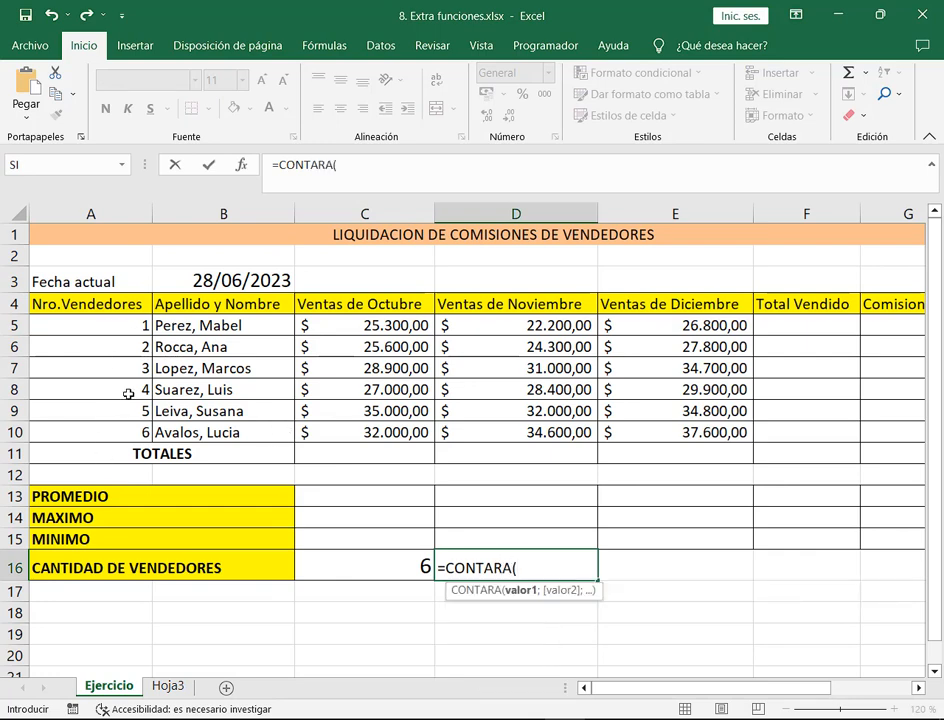
{"action": "left_click_drag", "start_coordinate": [130, 325], "coordinate": [149, 432]}
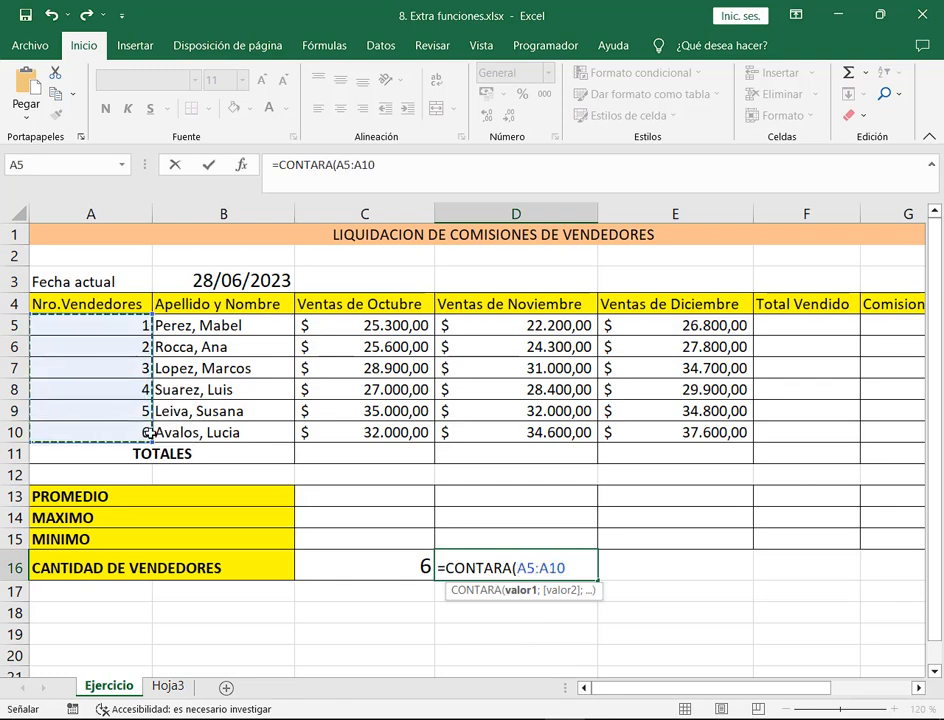
{"action": "type", "text": ")"}
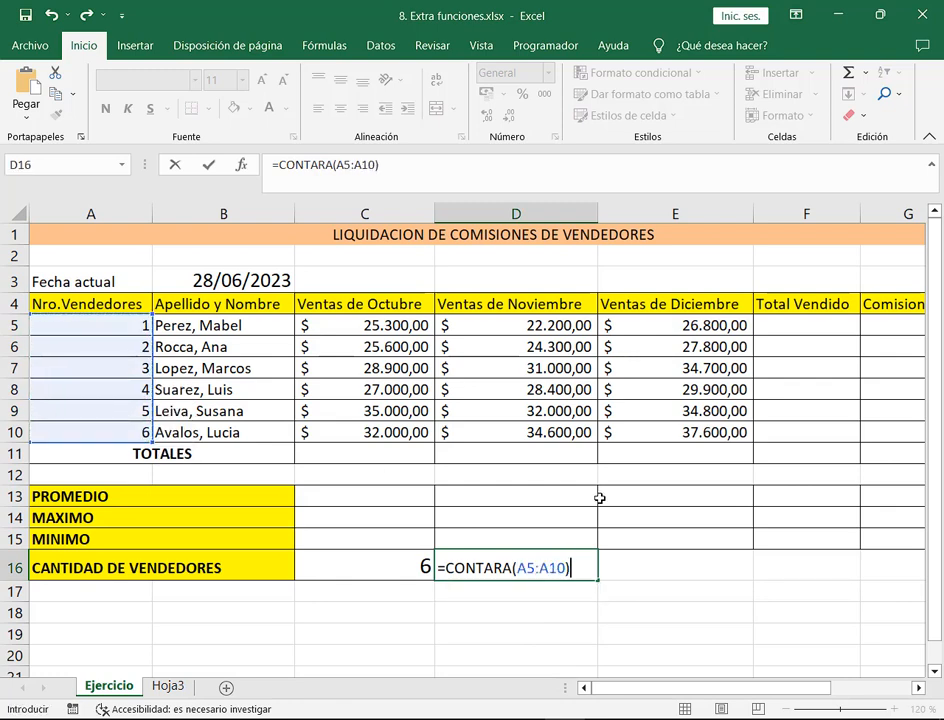
{"action": "key", "text": "Return"}
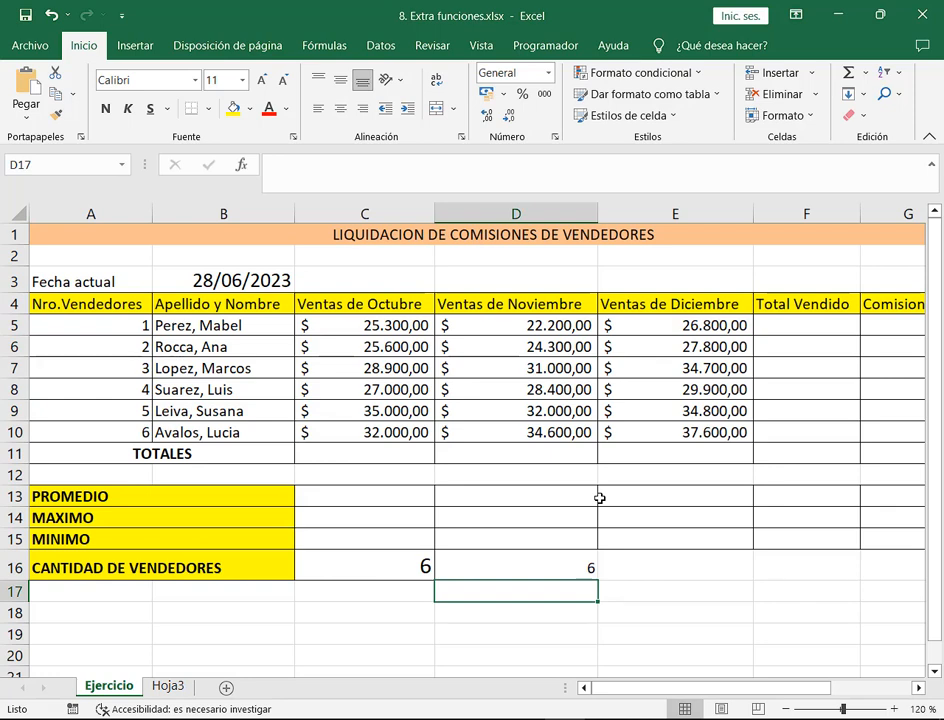
{"action": "key", "text": "Up"}
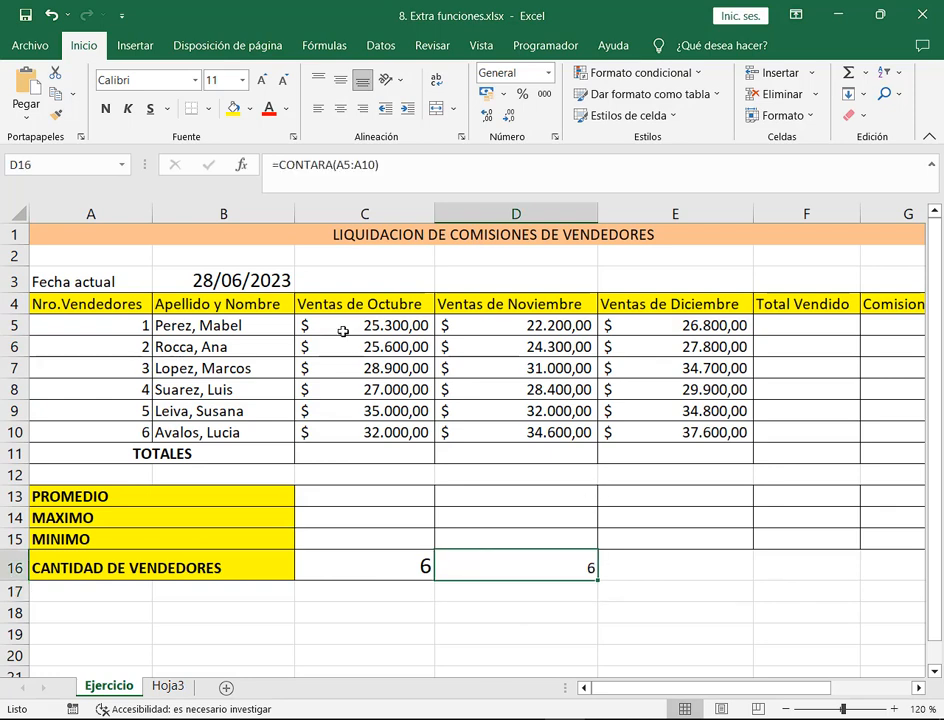
- Switch to Notepad and start a new entry reading =CONTARA(Rango) below the CONTAR.BLANCO note
{"action": "key", "text": "alt+Tab"}
{"action": "left_click", "coordinate": [457, 294]}
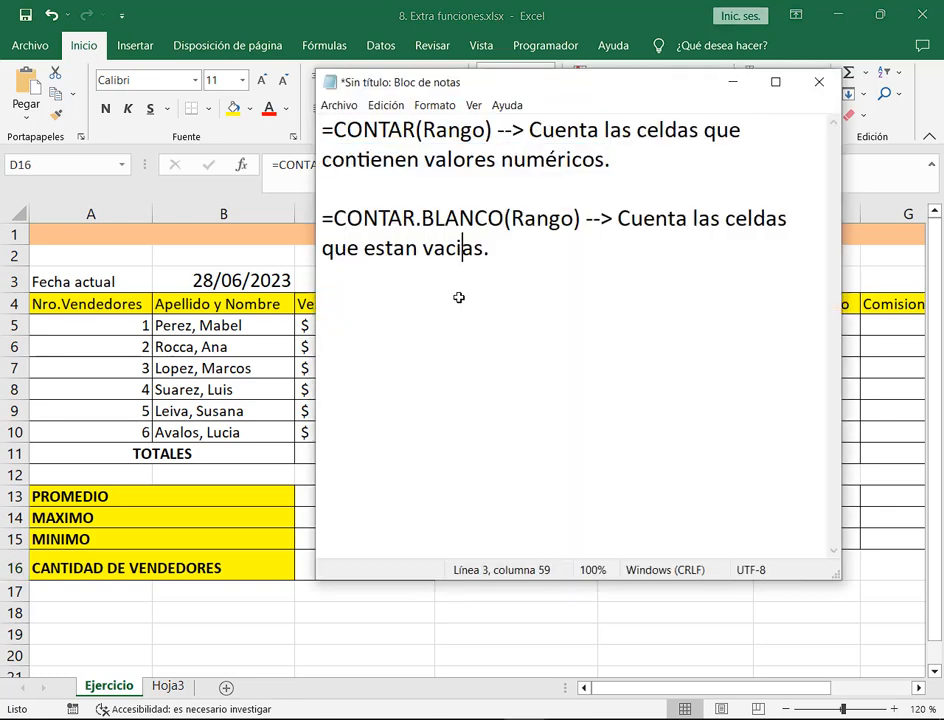
{"action": "left_click", "coordinate": [545, 258]}
{"action": "key", "text": "Return"}
{"action": "key", "text": "Return"}
{"action": "type", "text": "=C"}
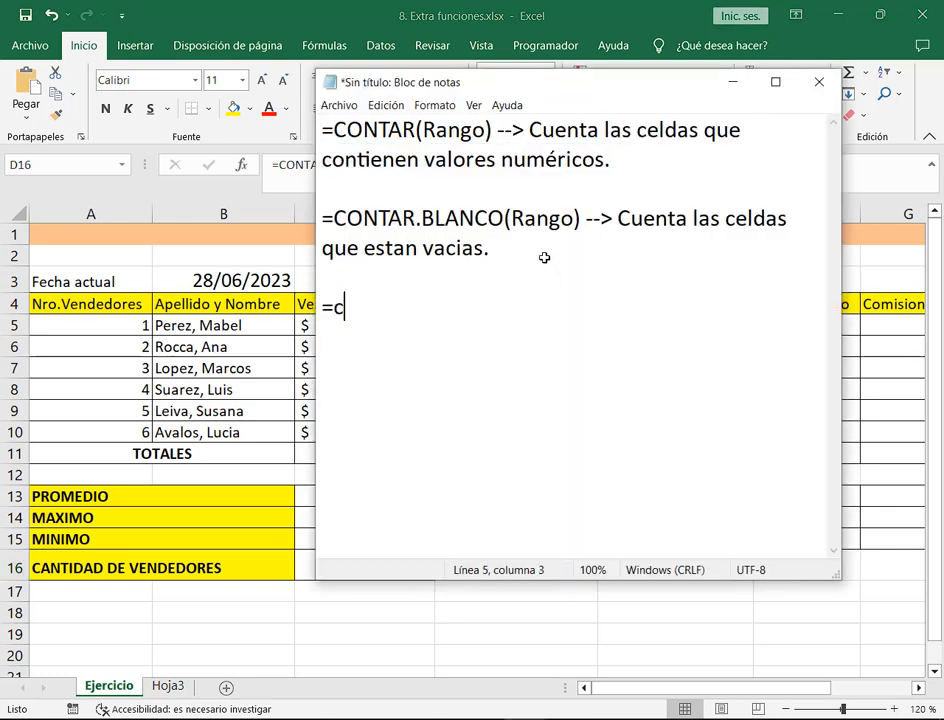
{"action": "key", "text": "BackSpace"}
{"action": "type", "text": "CONTARA"}
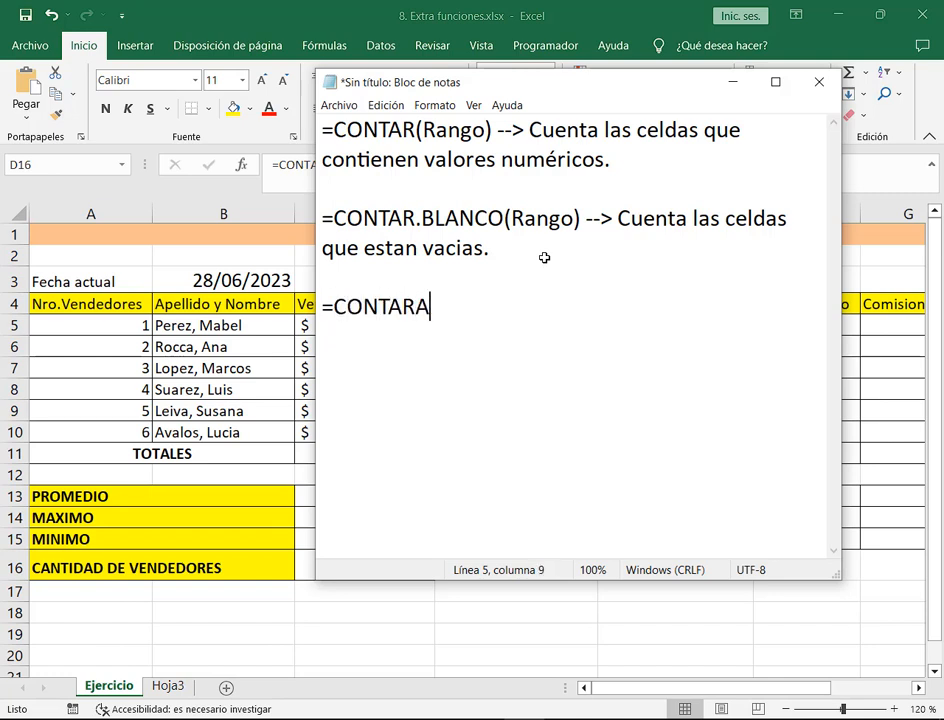
{"action": "type", "text": "(Rango)"}
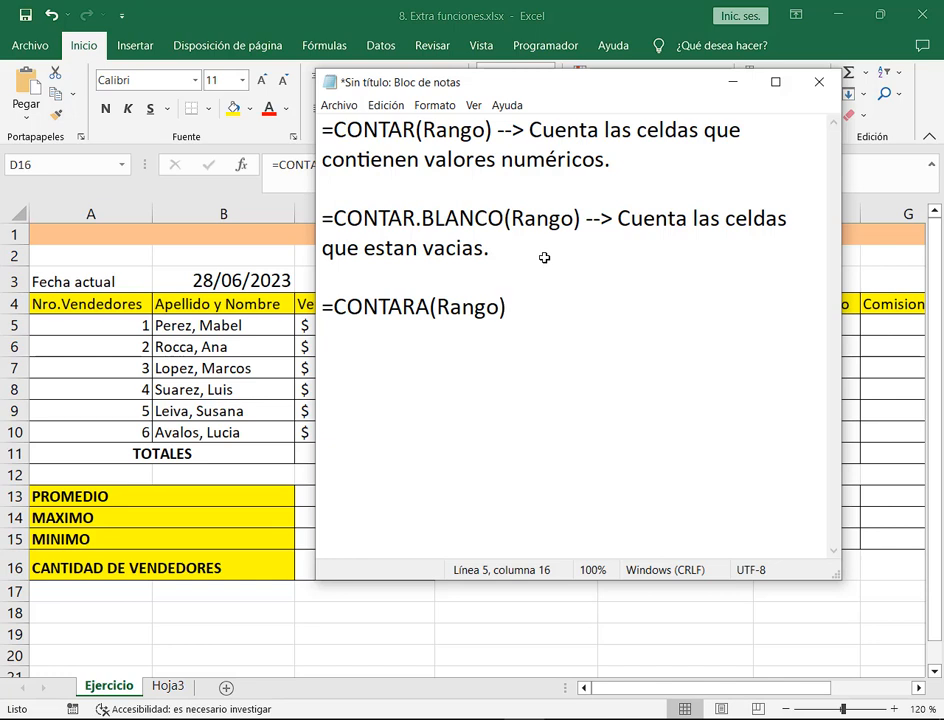
- Complete the CONTARA note with "--> Cuenta las celdas que poseen un valor, ya sea texto o número."
{"action": "type", "text": " --> Cuenta las celd"}
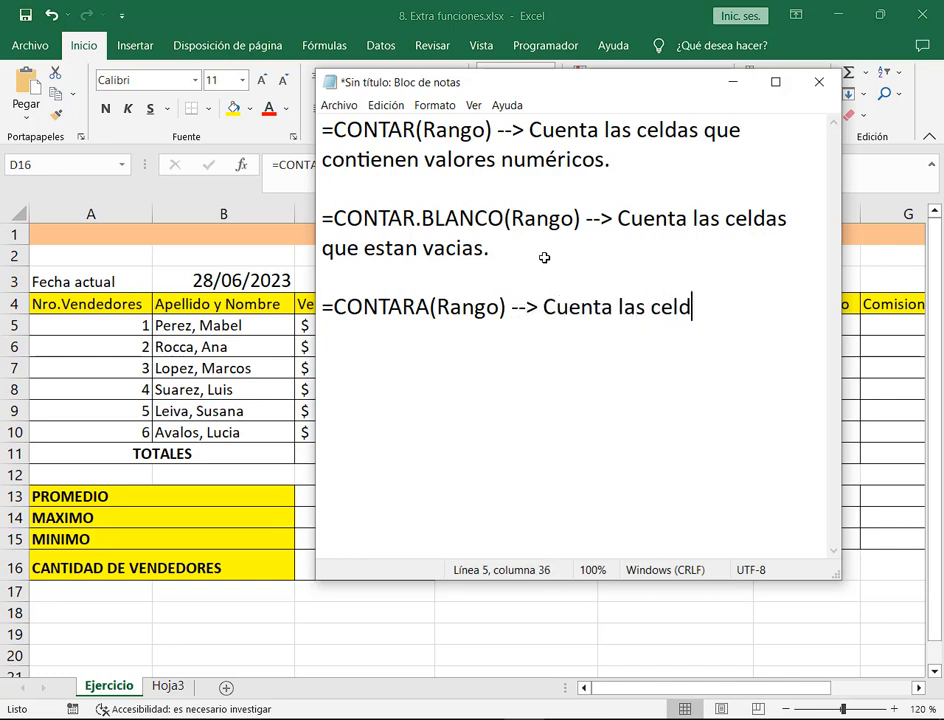
{"action": "type", "text": "as que poseen u"}
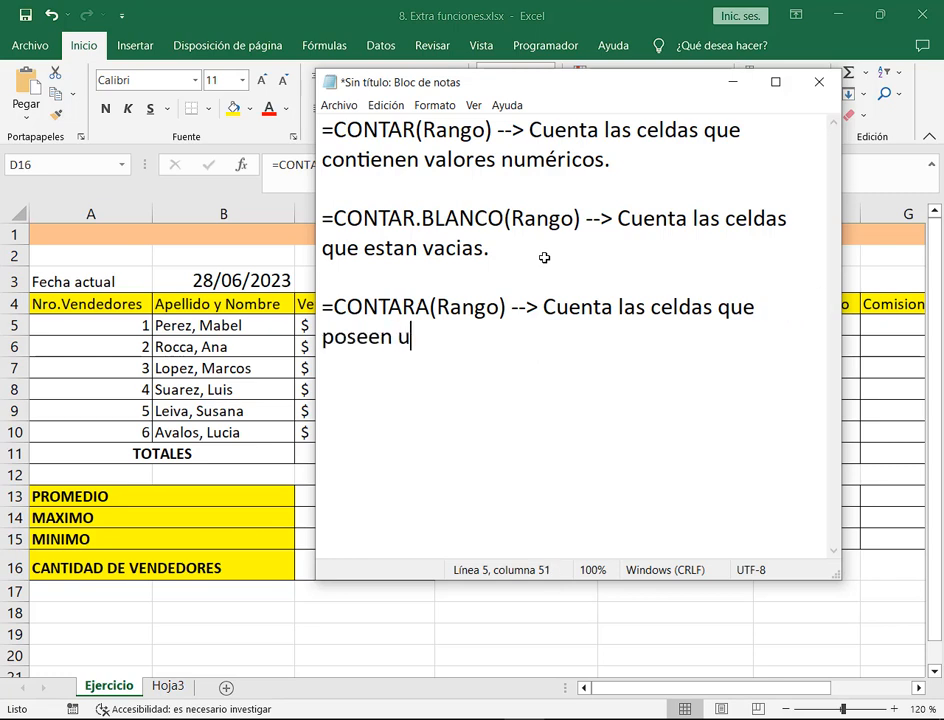
{"action": "type", "text": "n valor ("}
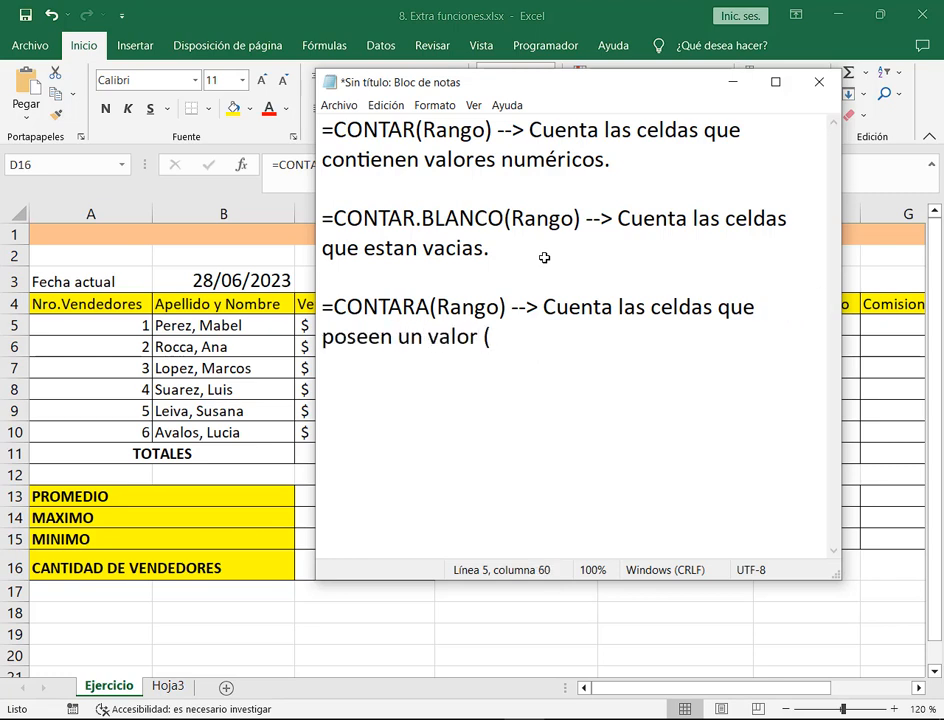
{"action": "key", "text": "BackSpace"}
{"action": "key", "text": "BackSpace"}
{"action": "type", "text": ", ya sea te"}
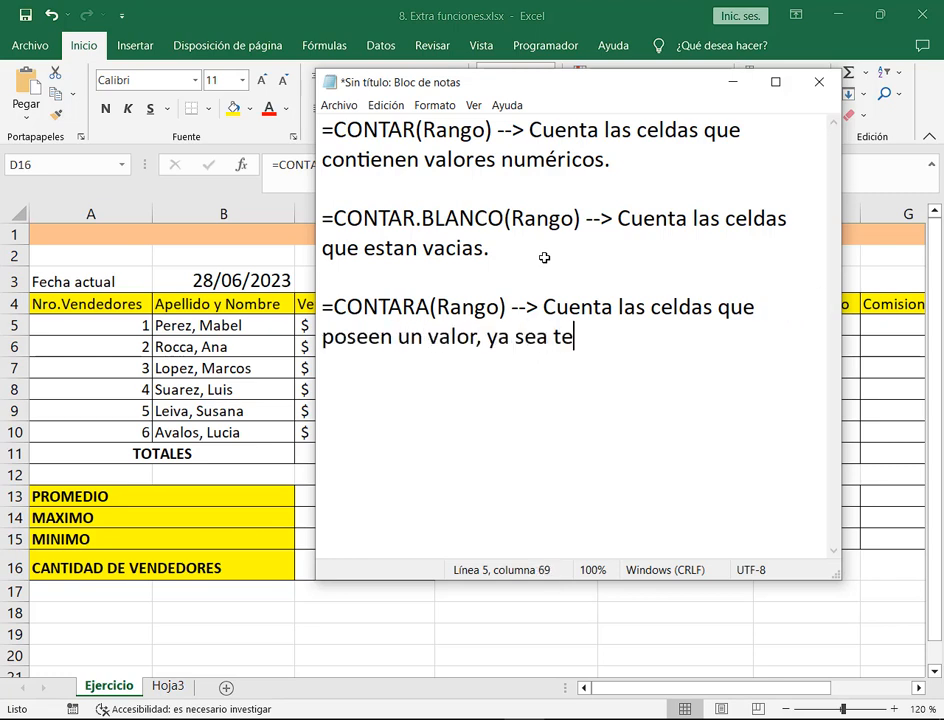
{"action": "type", "text": "xto o nú"}
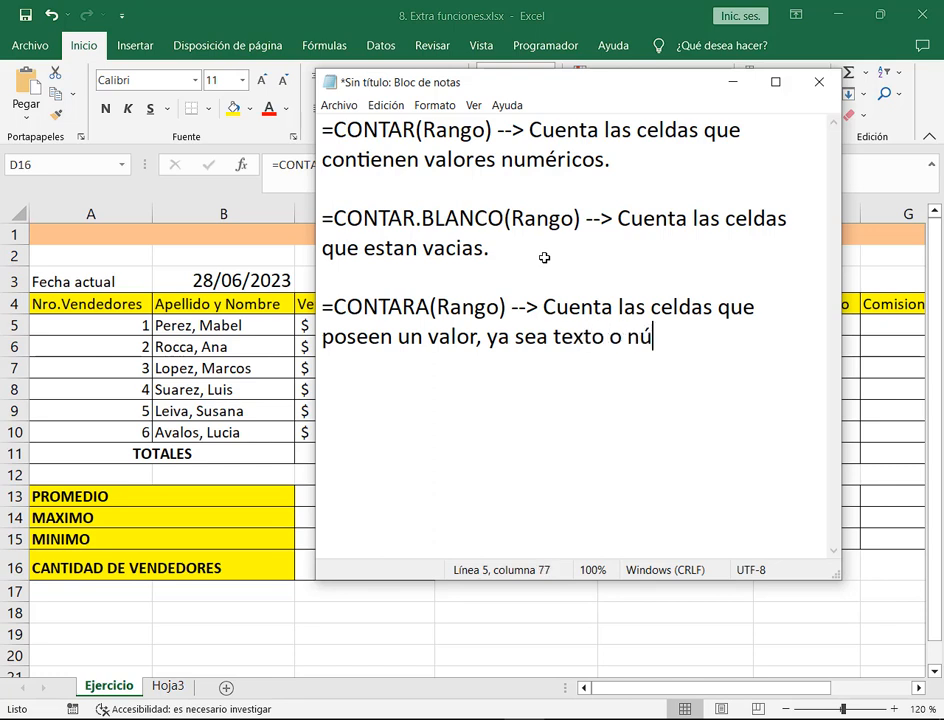
{"action": "type", "text": "mero."}
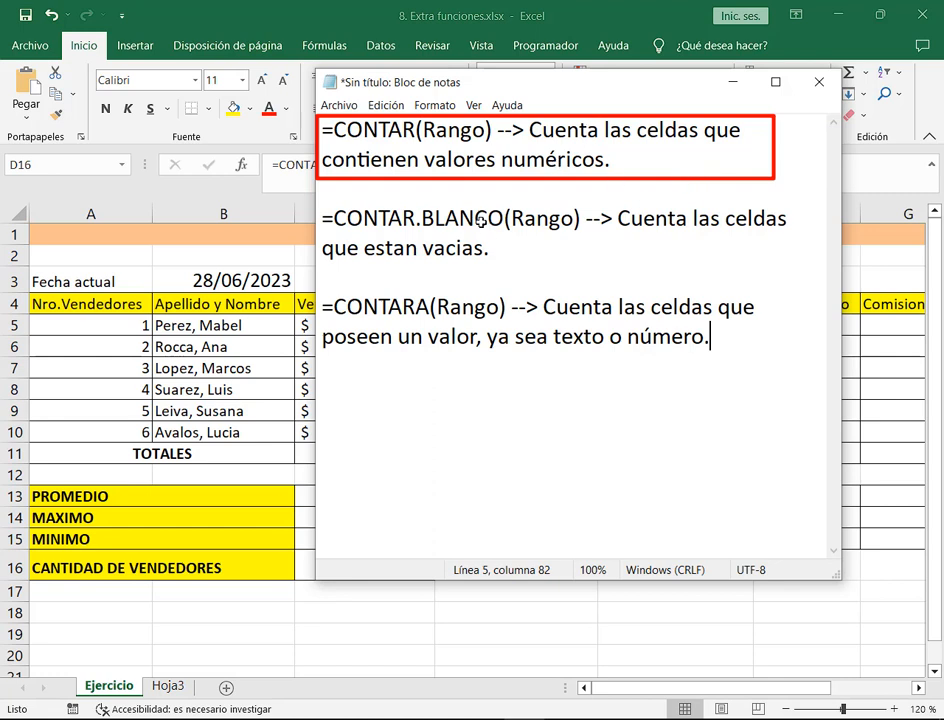
- Review the three counting notes in Notepad, comparing the CONTAR and CONTARA descriptions against the formula used in the worksheet
{"action": "left_click_drag", "start_coordinate": [306, 200], "coordinate": [819, 279]}
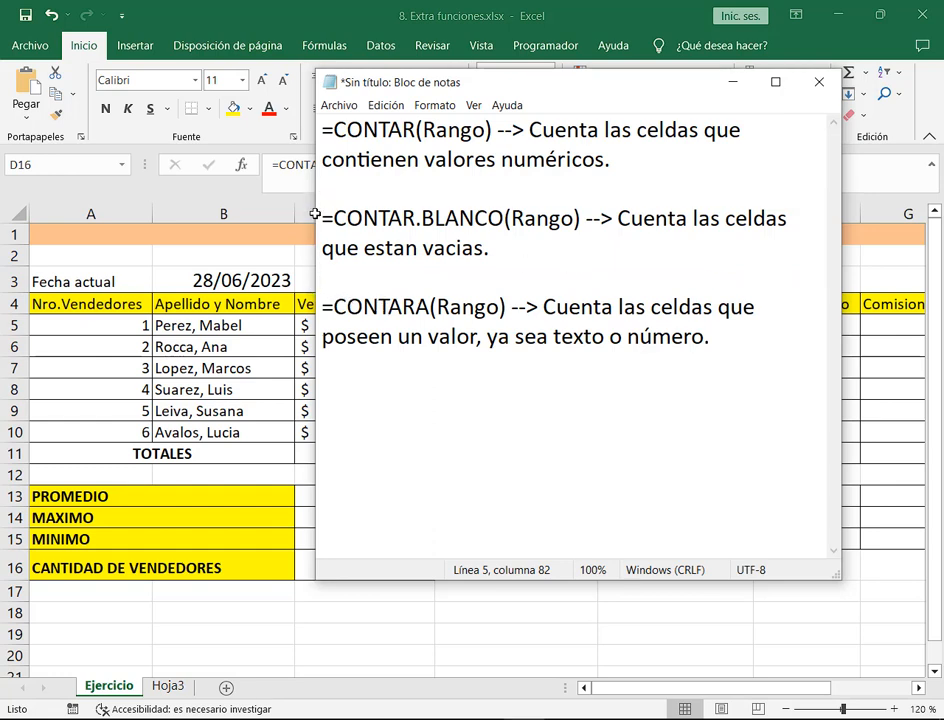
{"action": "mouse_move", "coordinate": [314, 285]}
{"action": "left_mouse_down"}
{"action": "mouse_move", "coordinate": [818, 352]}
{"action": "mouse_move", "coordinate": [779, 366]}
{"action": "left_mouse_up"}
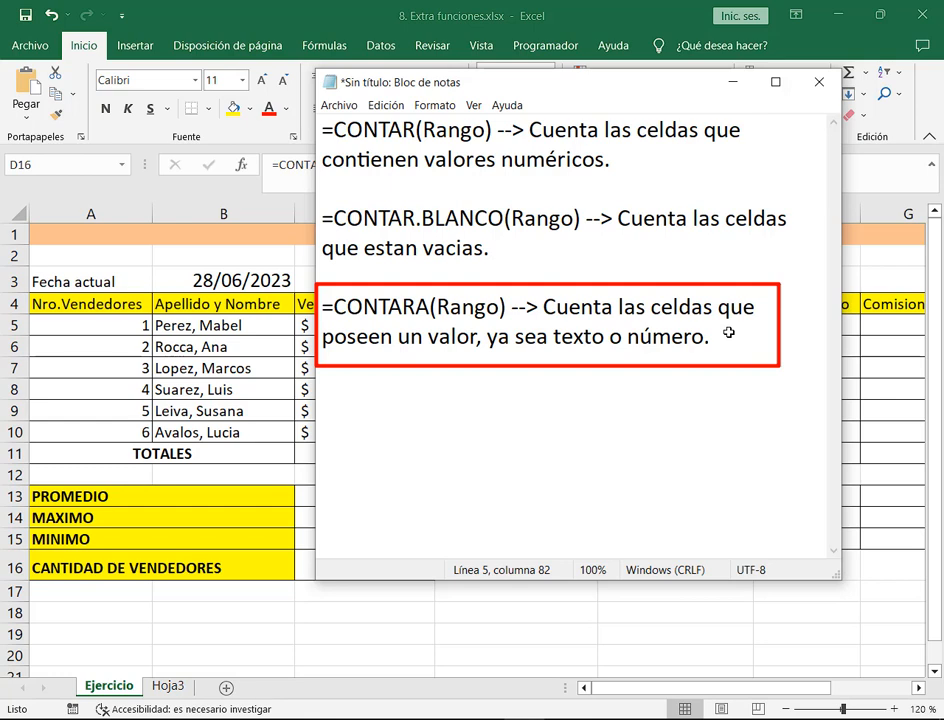
{"action": "key", "text": "Escape"}
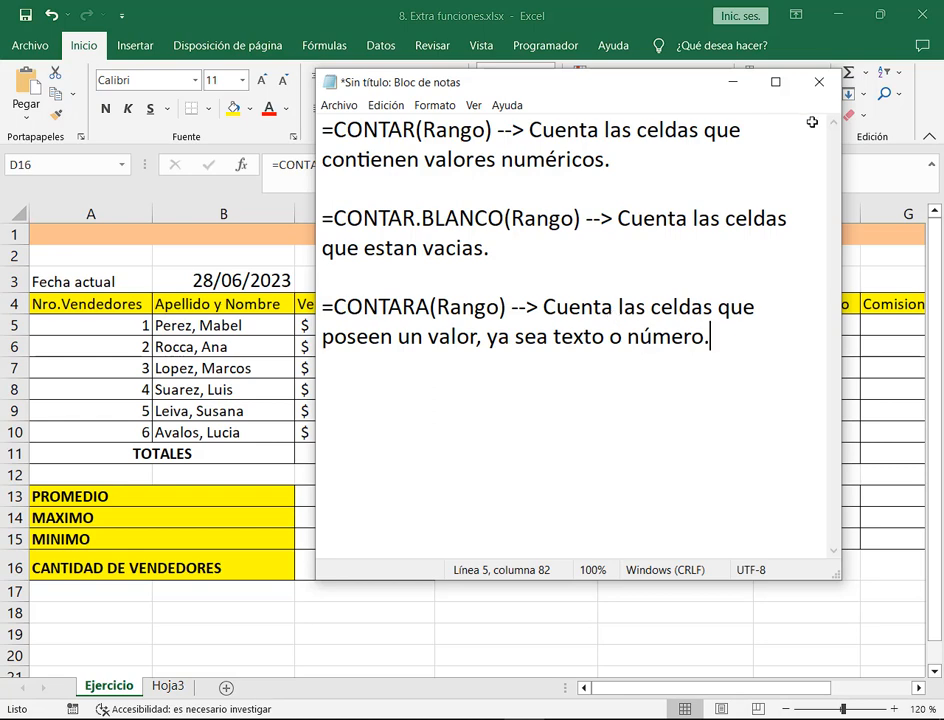
{"action": "left_click_drag", "start_coordinate": [608, 98], "coordinate": [706, 122]}
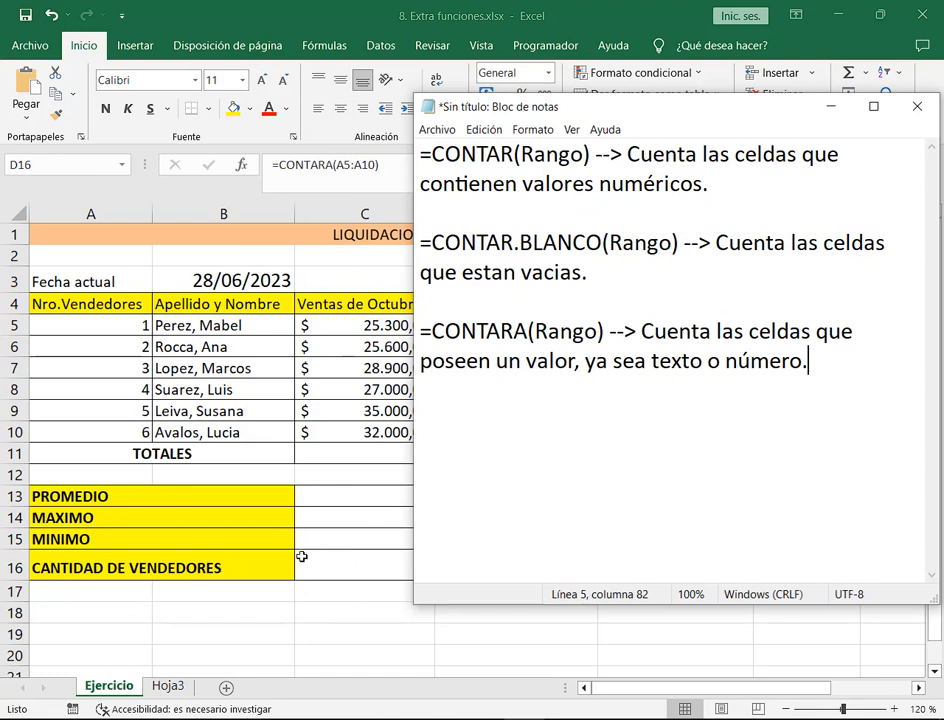
{"action": "left_click_drag", "start_coordinate": [394, 137], "coordinate": [855, 202]}
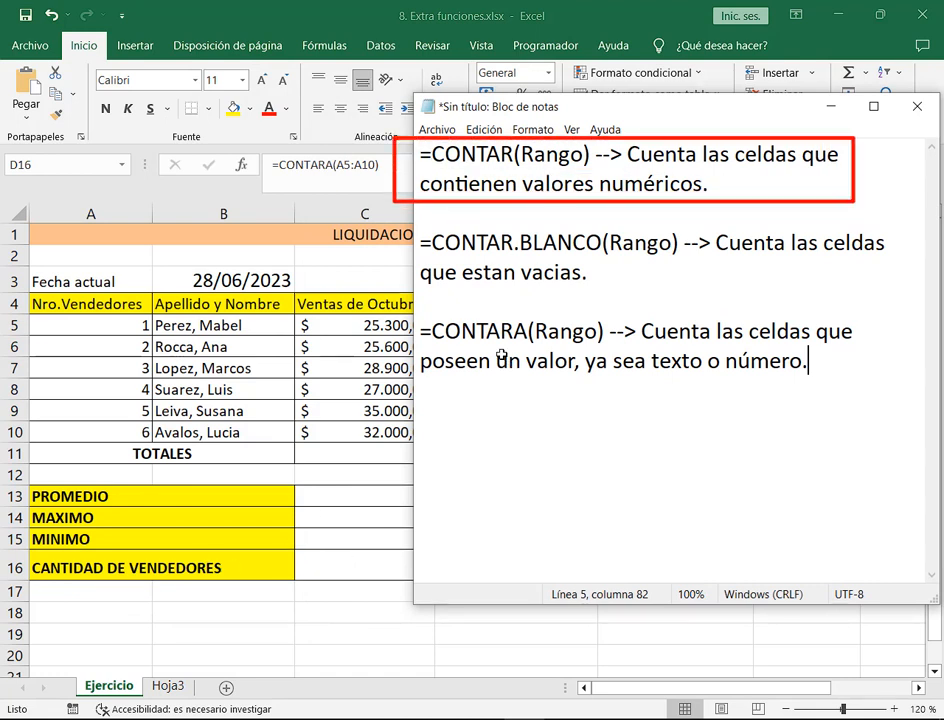
{"action": "left_click_drag", "start_coordinate": [412, 308], "coordinate": [876, 389]}
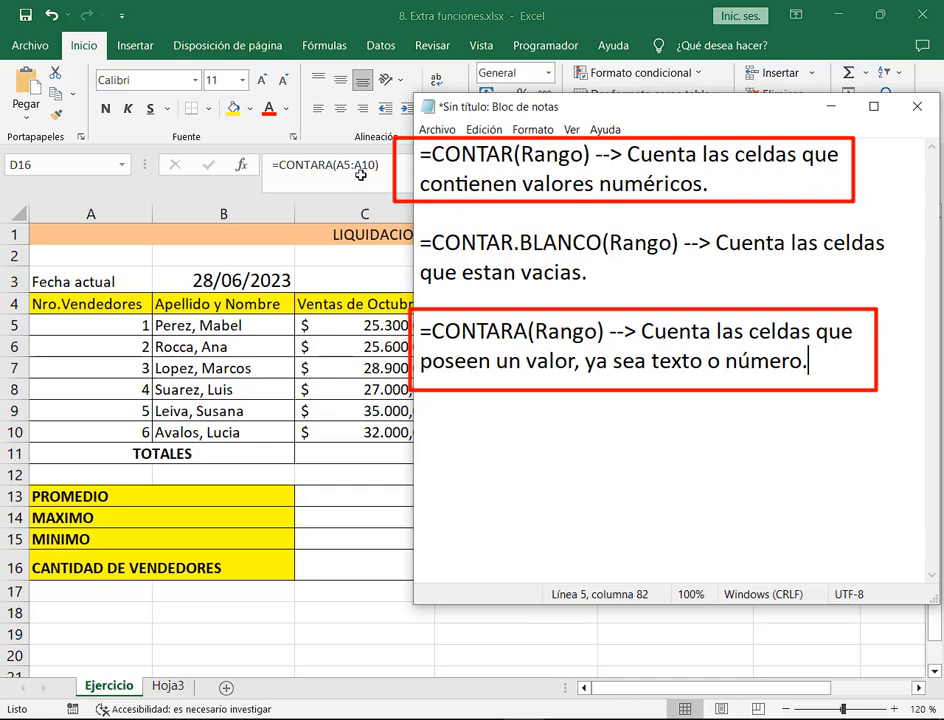
{"action": "mouse_move", "coordinate": [316, 201]}
{"action": "left_mouse_down"}
{"action": "mouse_move", "coordinate": [436, 162]}
{"action": "mouse_move", "coordinate": [548, 201]}
{"action": "left_mouse_up"}
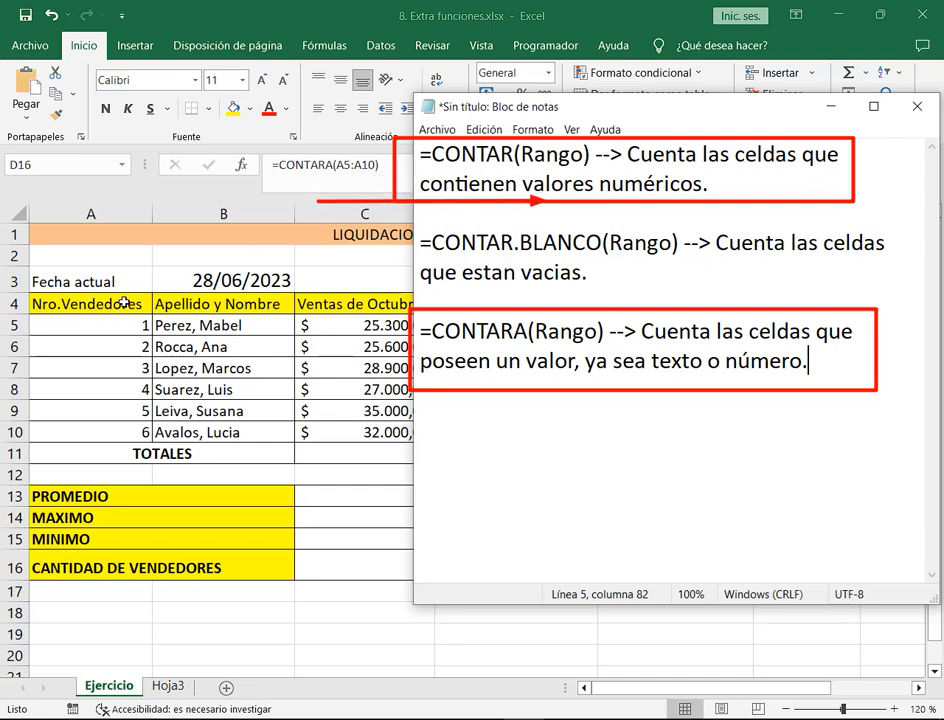
{"action": "key", "text": "Escape"}
- Return to the Excel workbook and point out the number, sales and total columns where a numeric count applies
{"action": "left_click", "coordinate": [540, 11]}
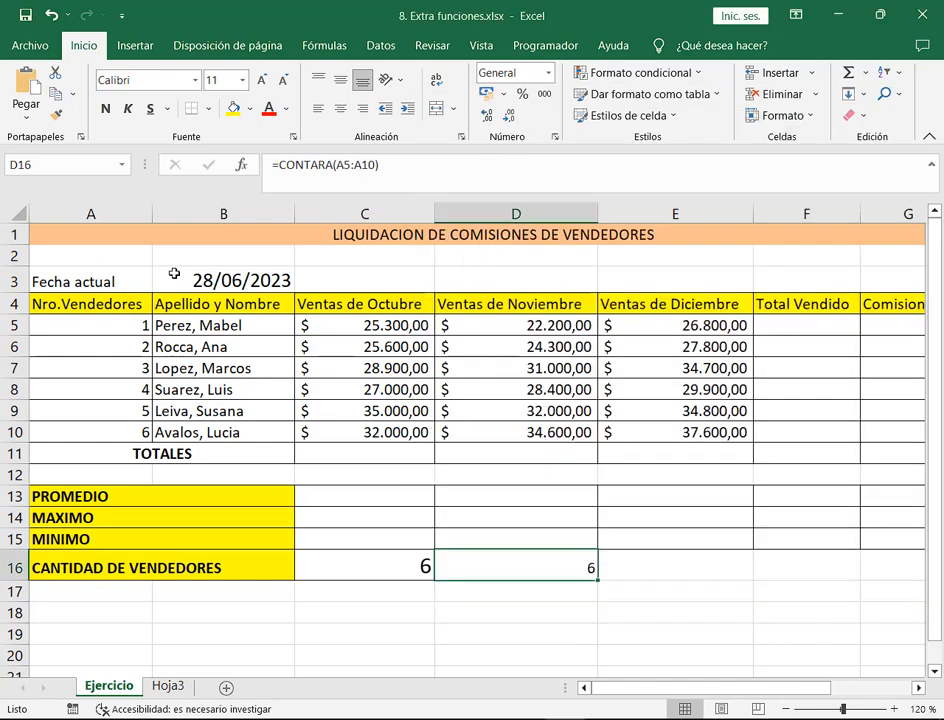
{"action": "left_click_drag", "start_coordinate": [160, 220], "coordinate": [131, 320]}
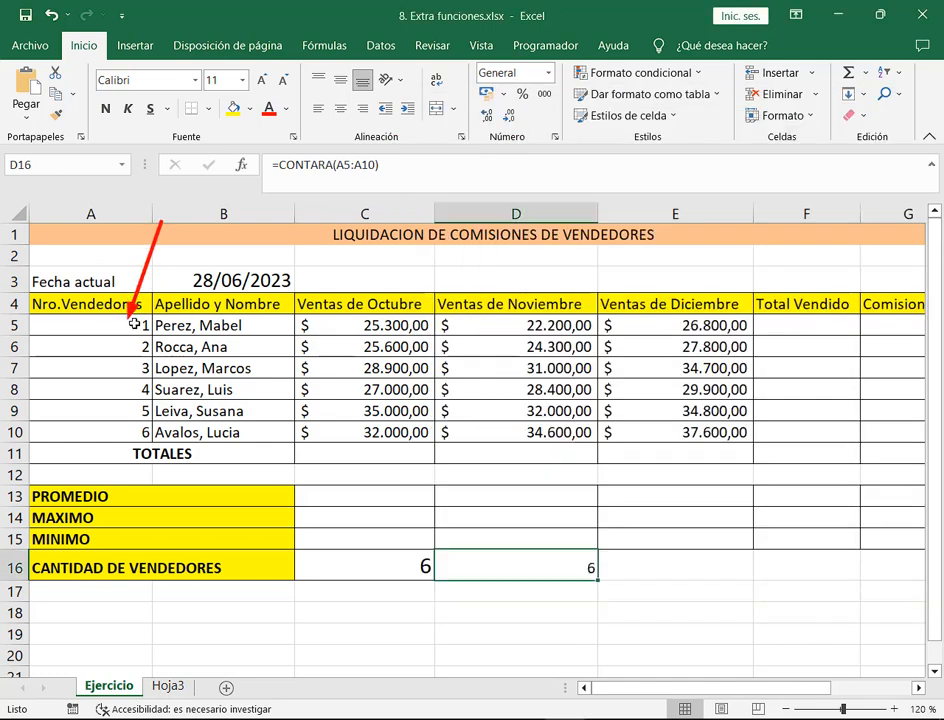
{"action": "left_click_drag", "start_coordinate": [378, 237], "coordinate": [370, 300]}
{"action": "left_click_drag", "start_coordinate": [548, 240], "coordinate": [548, 318]}
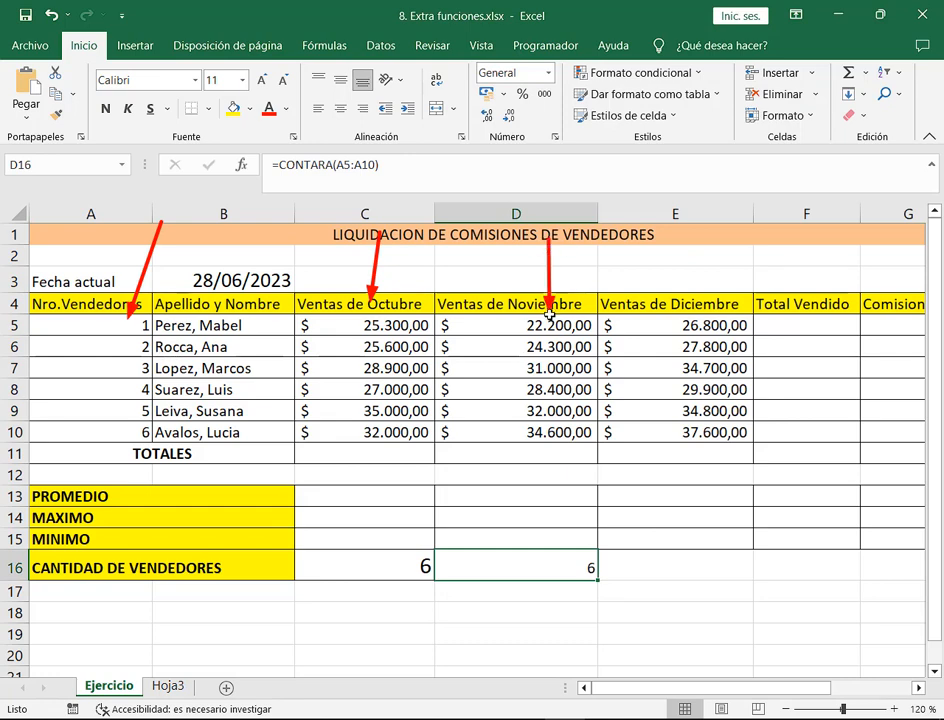
{"action": "left_click_drag", "start_coordinate": [692, 245], "coordinate": [692, 322]}
{"action": "left_click_drag", "start_coordinate": [820, 246], "coordinate": [820, 282]}
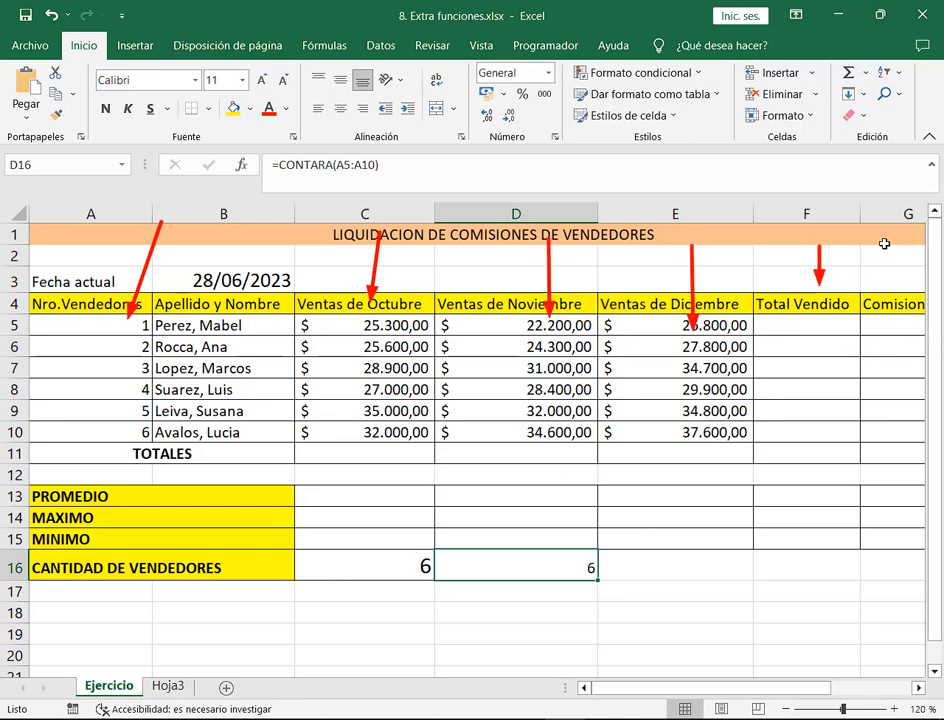
{"action": "left_click_drag", "start_coordinate": [884, 252], "coordinate": [888, 311]}
{"action": "key", "text": "Escape"}
- Highlight CONTARA in the Notepad notes and compare it with the sellers table in Excel, returning to Notepad
{"action": "left_click", "coordinate": [500, 718]}
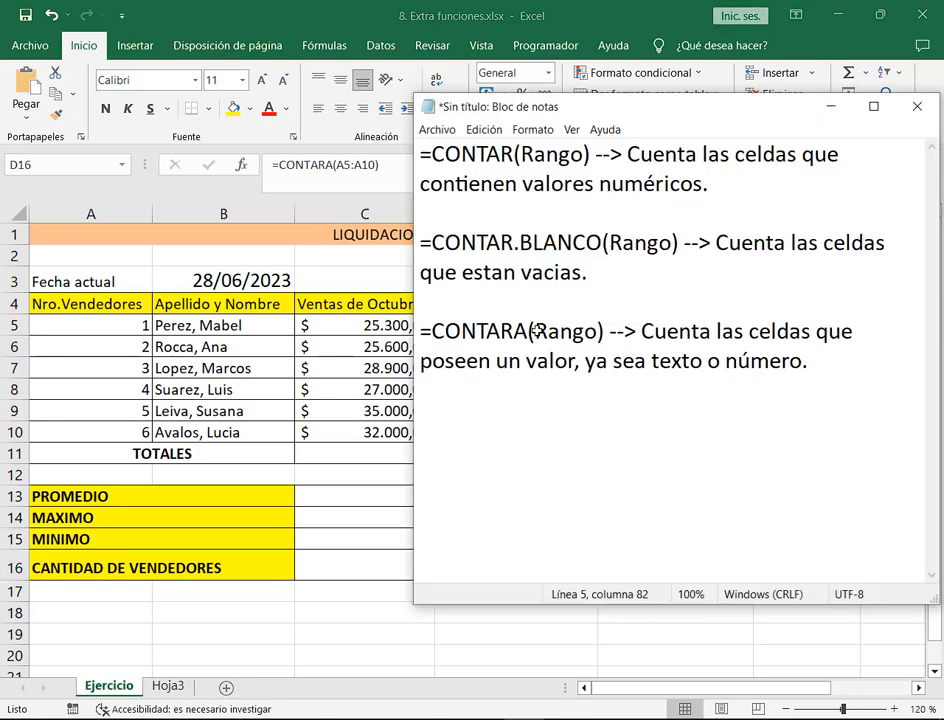
{"action": "left_click_drag", "start_coordinate": [537, 330], "coordinate": [422, 329]}
{"action": "key", "text": "alt+Tab"}
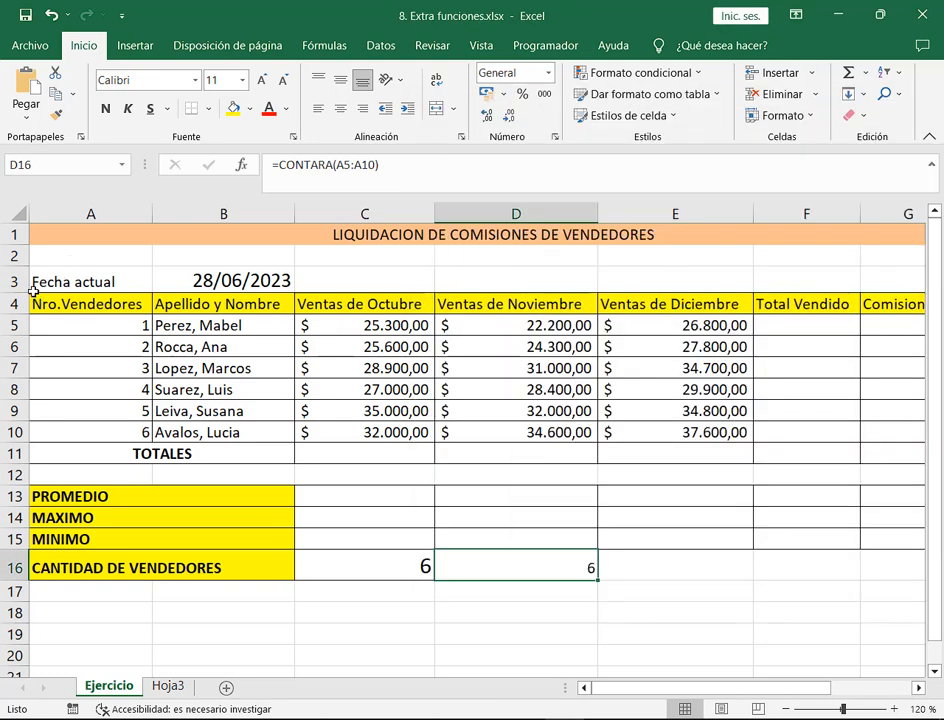
{"action": "left_click_drag", "start_coordinate": [33, 291], "coordinate": [913, 457]}
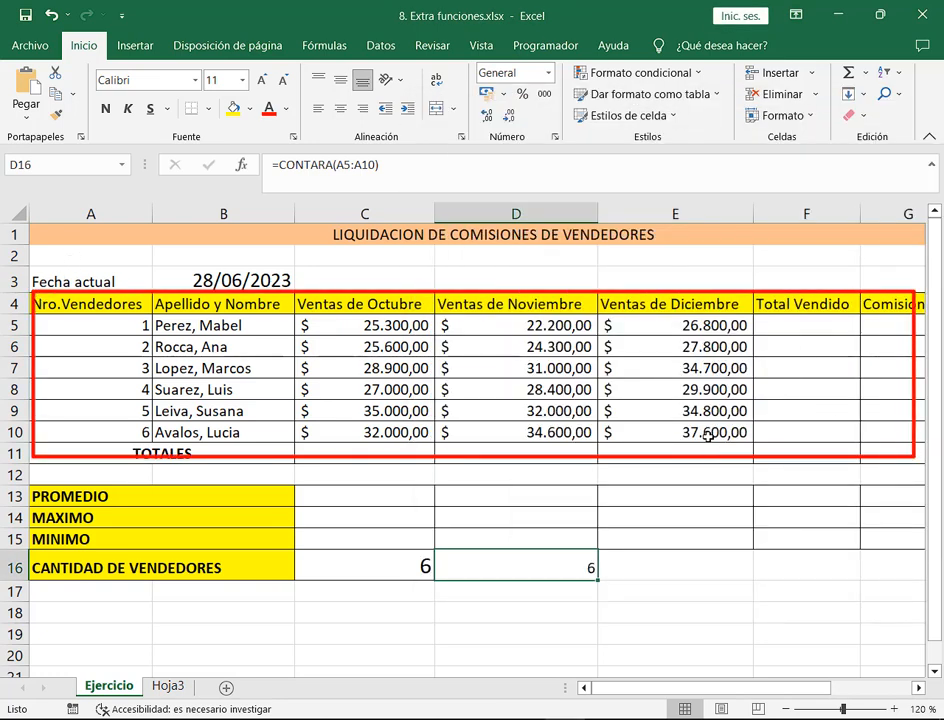
{"action": "key", "text": "Escape"}
{"action": "key", "text": "alt+Tab"}
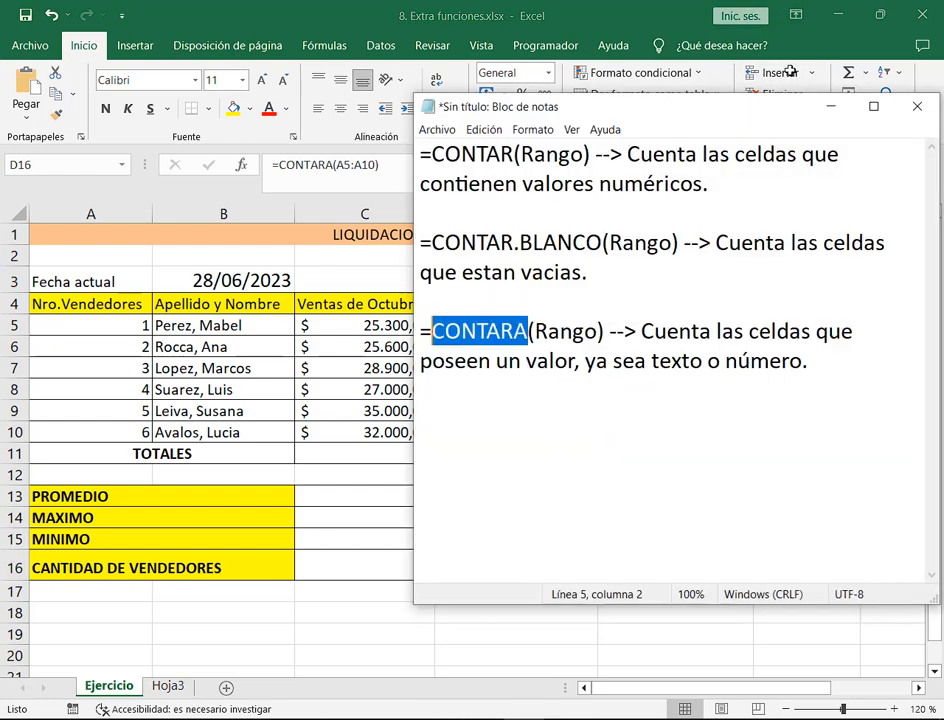
- Move the Notepad window aside, check the Google Meet call behind it, and return to the Excel workbook
{"action": "left_click_drag", "start_coordinate": [792, 111], "coordinate": [426, 60]}
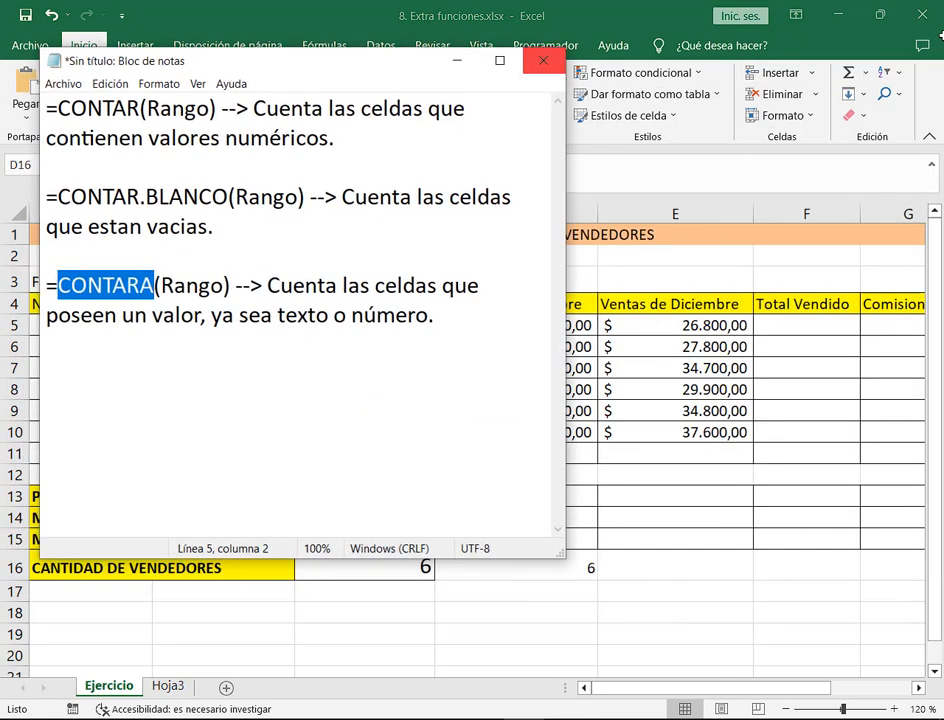
{"action": "left_click", "coordinate": [850, 8]}
{"action": "left_click", "coordinate": [477, 318]}
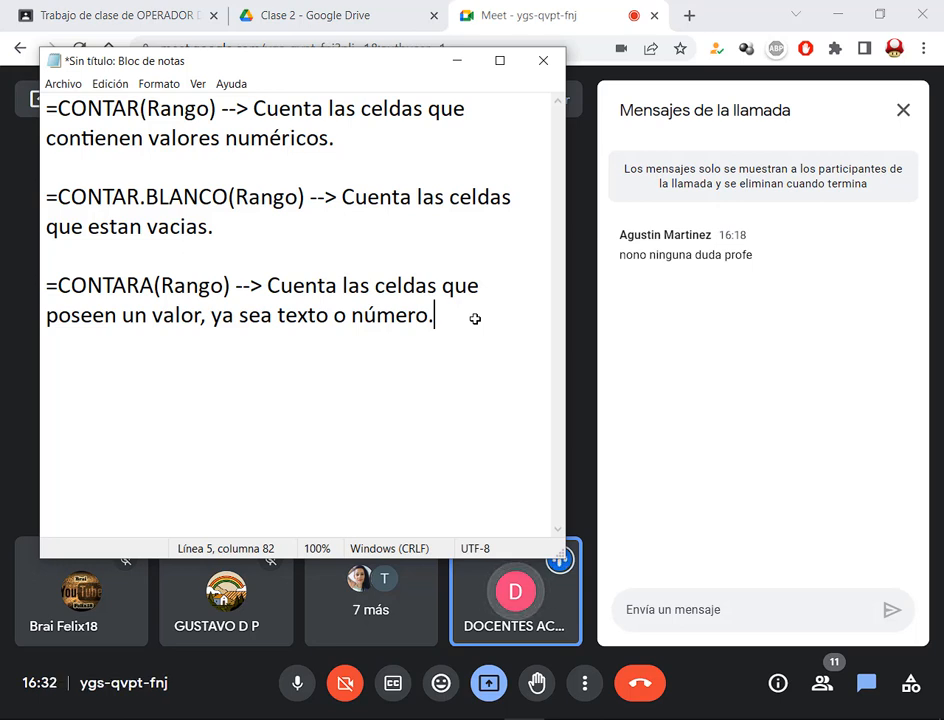
{"action": "key", "text": "alt+Tab"}
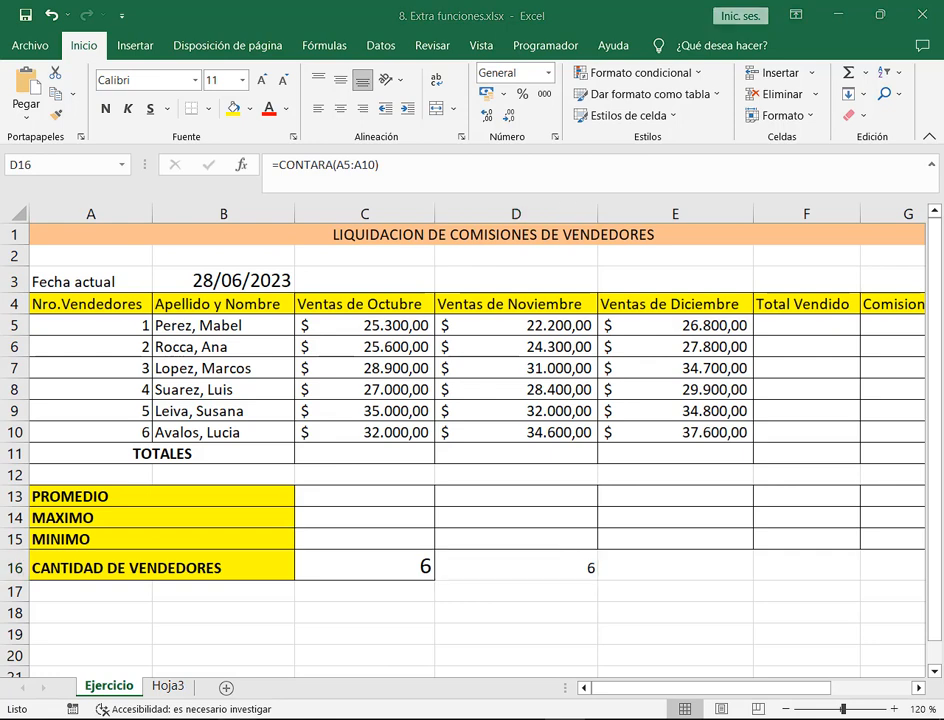
- Review the current date formula in B3 and the seller count formulas in C16 and D16
{"action": "left_click", "coordinate": [94, 275]}
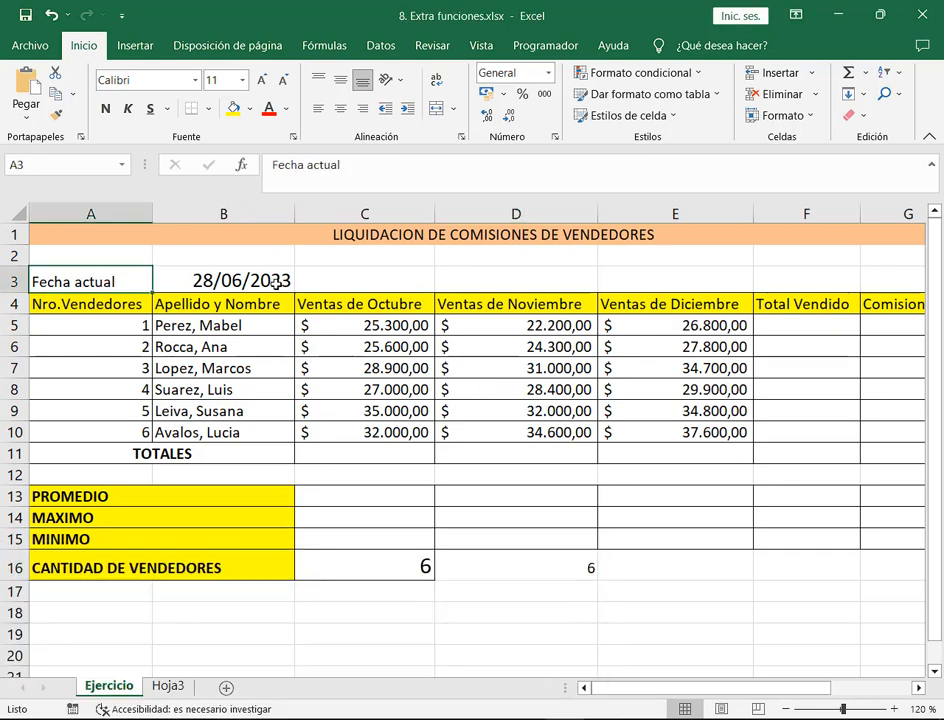
{"action": "left_click", "coordinate": [282, 280]}
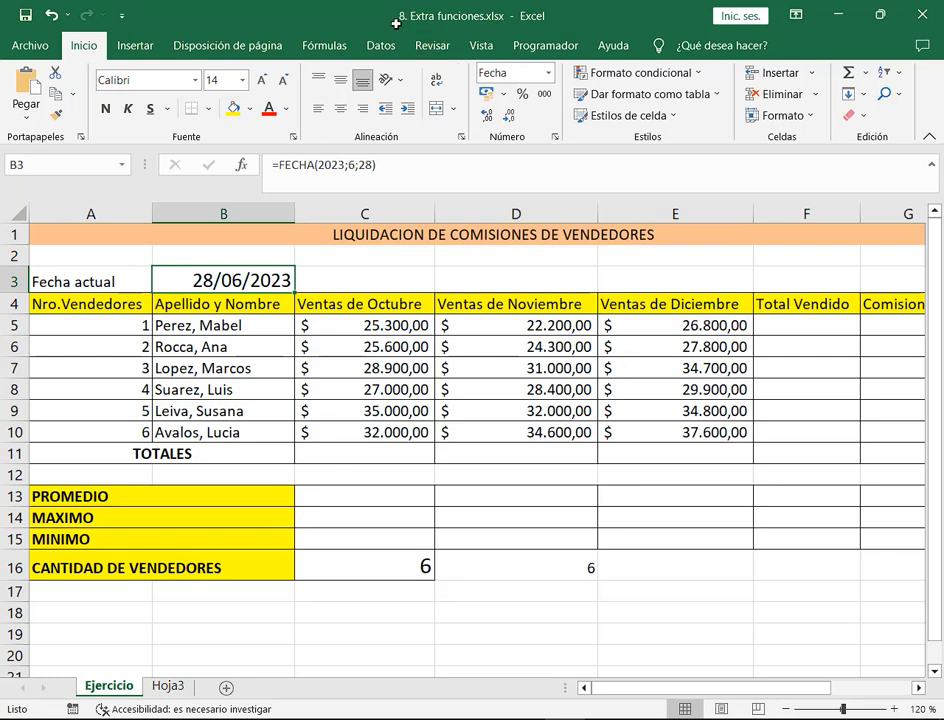
{"action": "left_click_drag", "start_coordinate": [270, 567], "coordinate": [415, 565]}
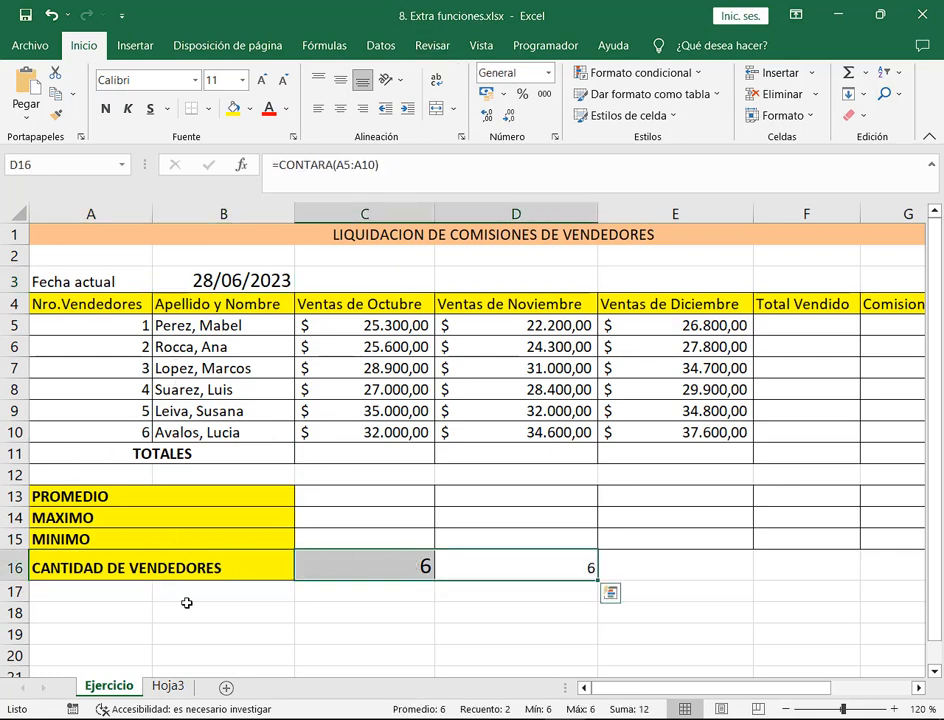
{"action": "left_click", "coordinate": [428, 560]}
{"action": "left_click", "coordinate": [499, 558]}
{"action": "left_click", "coordinate": [423, 565]}
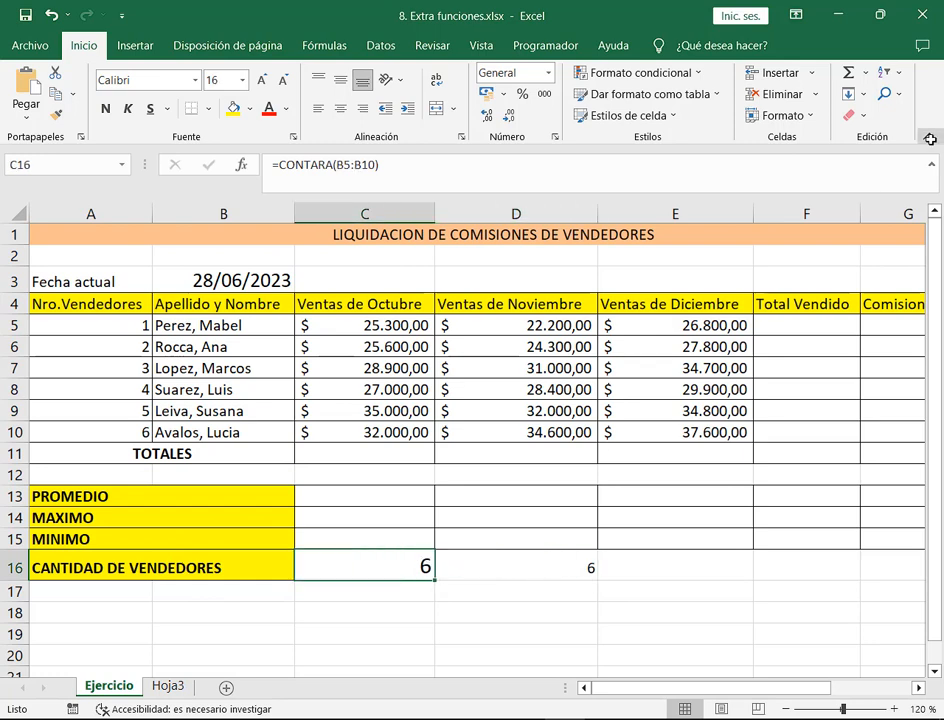
- Close the 8. Extra funciones.xlsx workbook and the Notepad notes without saving either one
{"action": "left_click", "coordinate": [918, 14]}
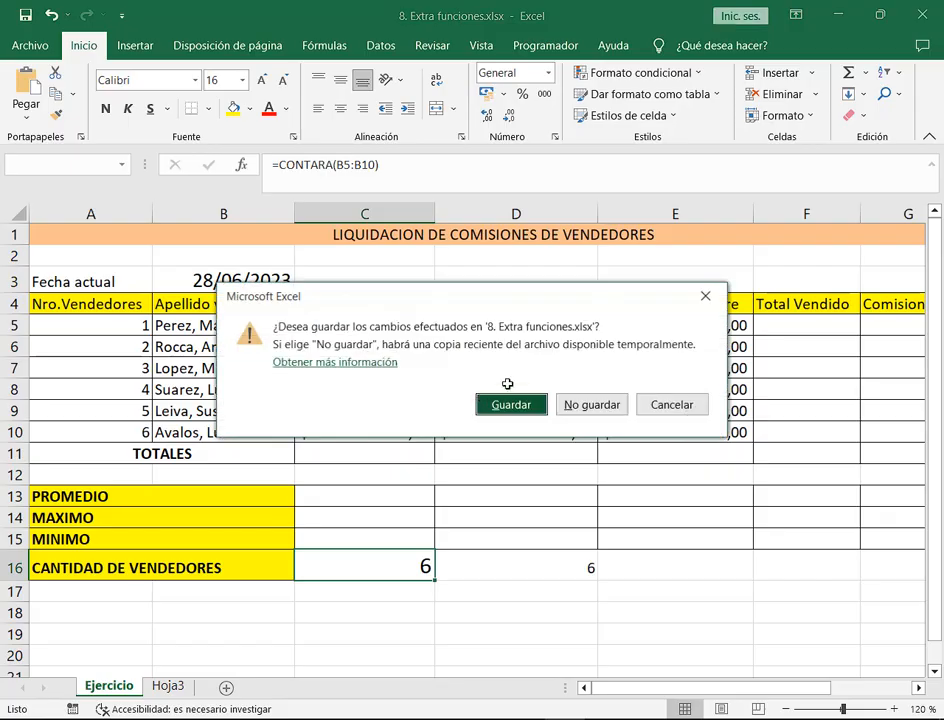
{"action": "left_click", "coordinate": [564, 382]}
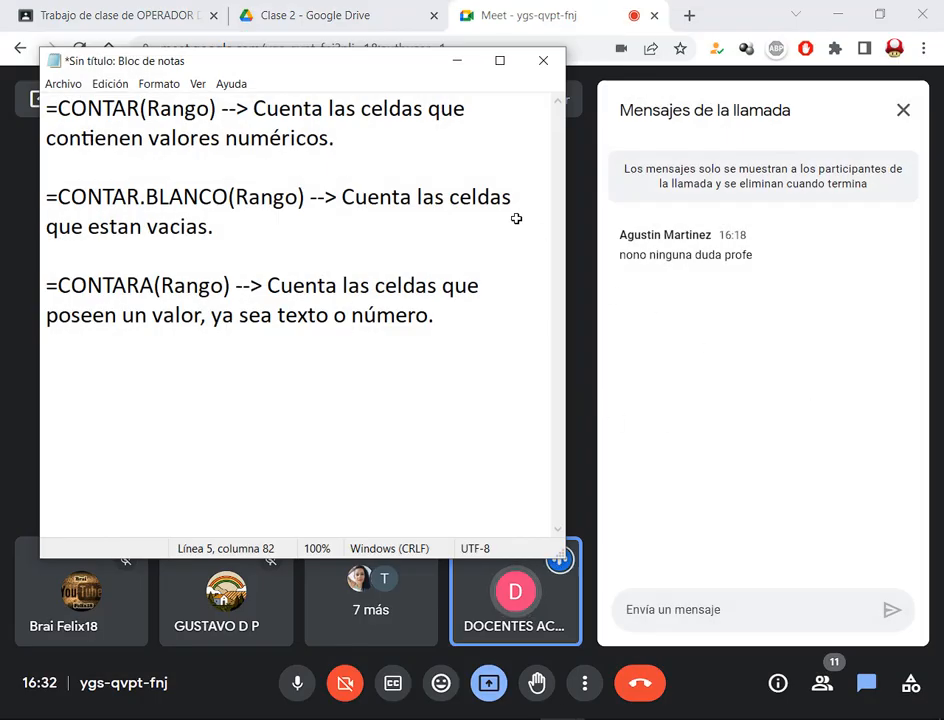
{"action": "left_click", "coordinate": [543, 62]}
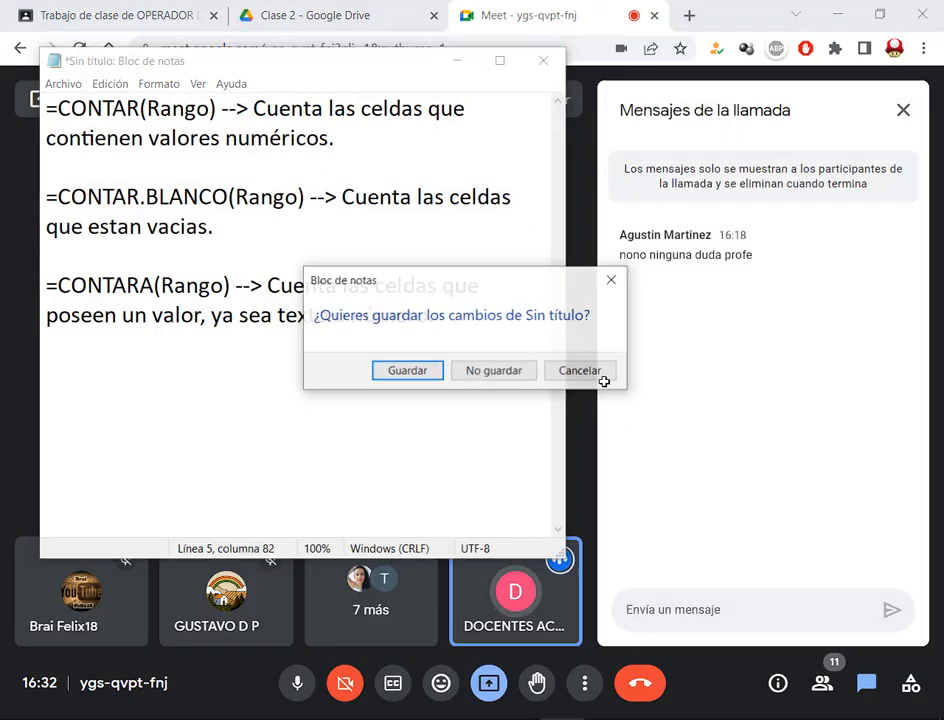
{"action": "left_click", "coordinate": [520, 371]}
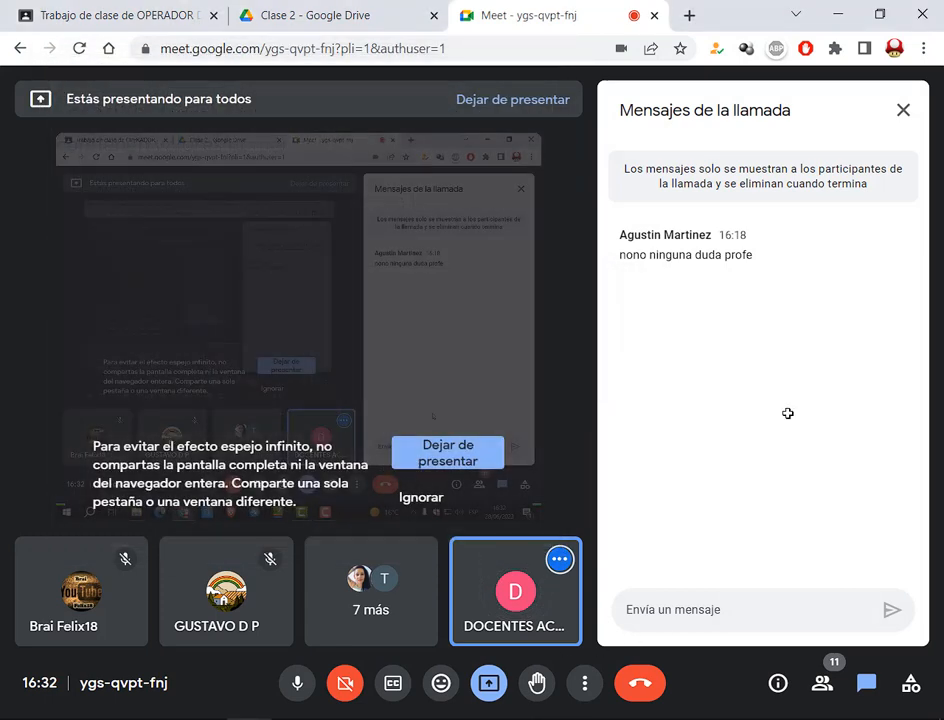
- Close the Clase 2 Drive tab and open the Clase 3 Drive folder from the Excel - Clase 3 task in Google Classroom
{"action": "left_click", "coordinate": [433, 15]}
{"action": "left_click", "coordinate": [198, 12]}
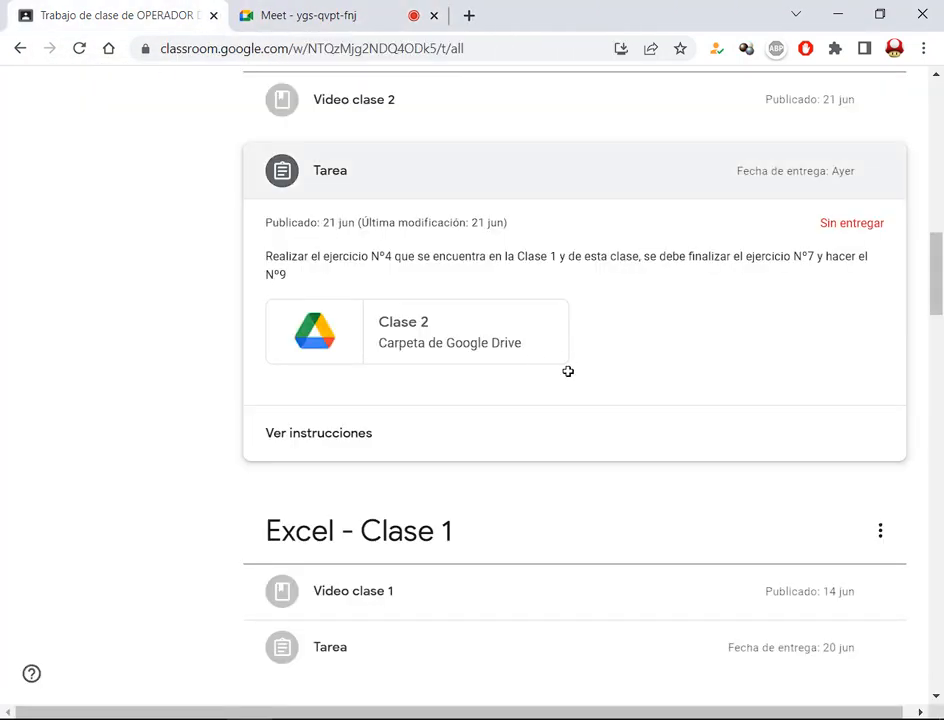
{"action": "scroll", "coordinate": [567, 371], "scroll_direction": "up", "scroll_amount": 4}
{"action": "left_click", "coordinate": [440, 296]}
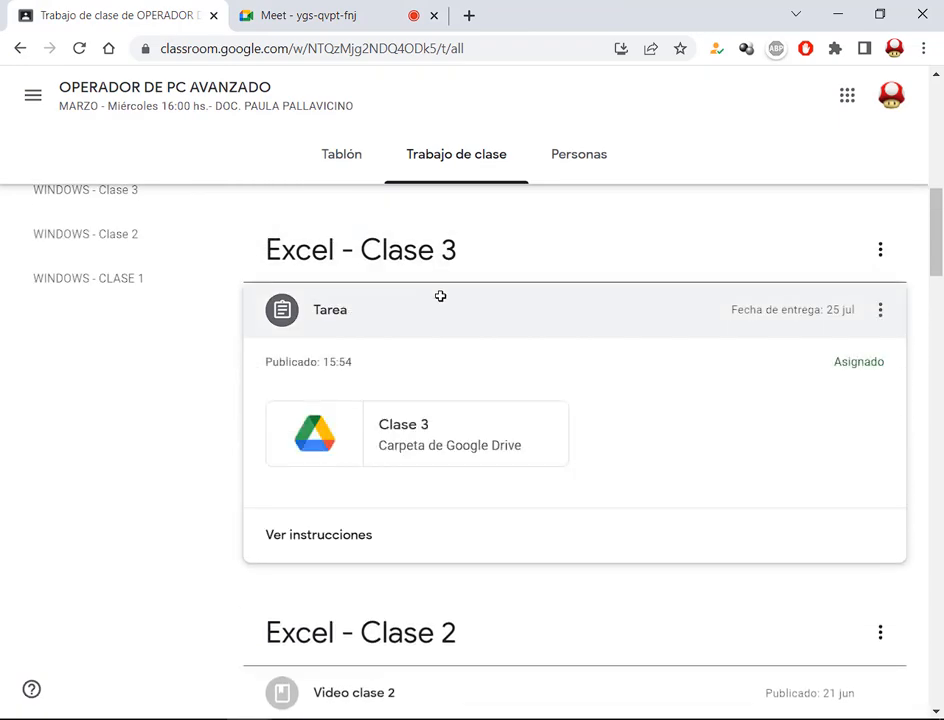
{"action": "left_click", "coordinate": [430, 440]}
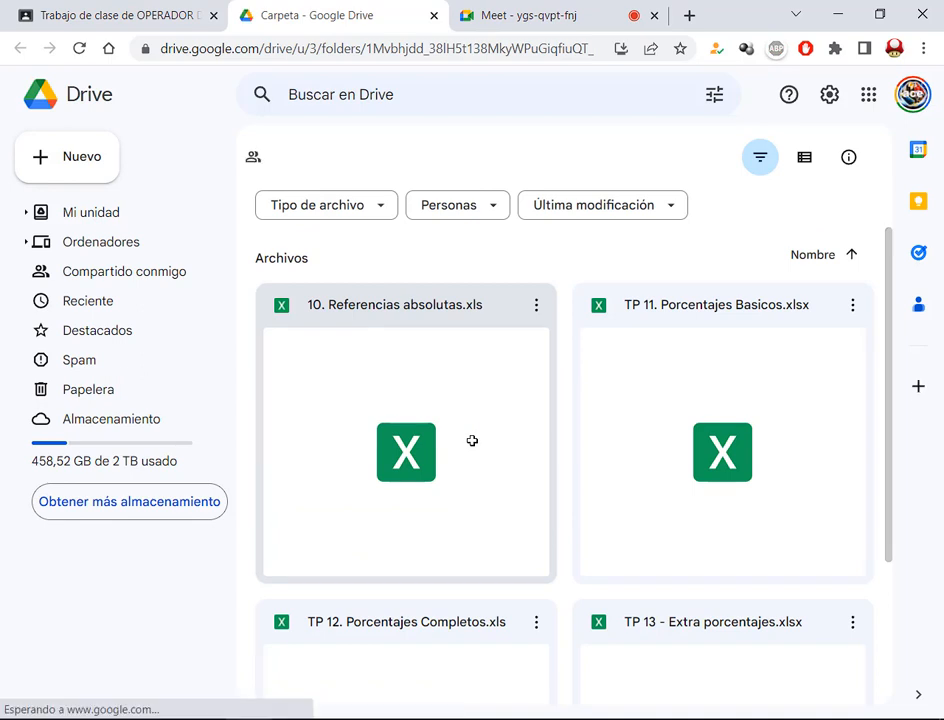
- Download the file 10. Referencias absolutas.xls from the class folder
{"action": "left_click", "coordinate": [442, 361]}
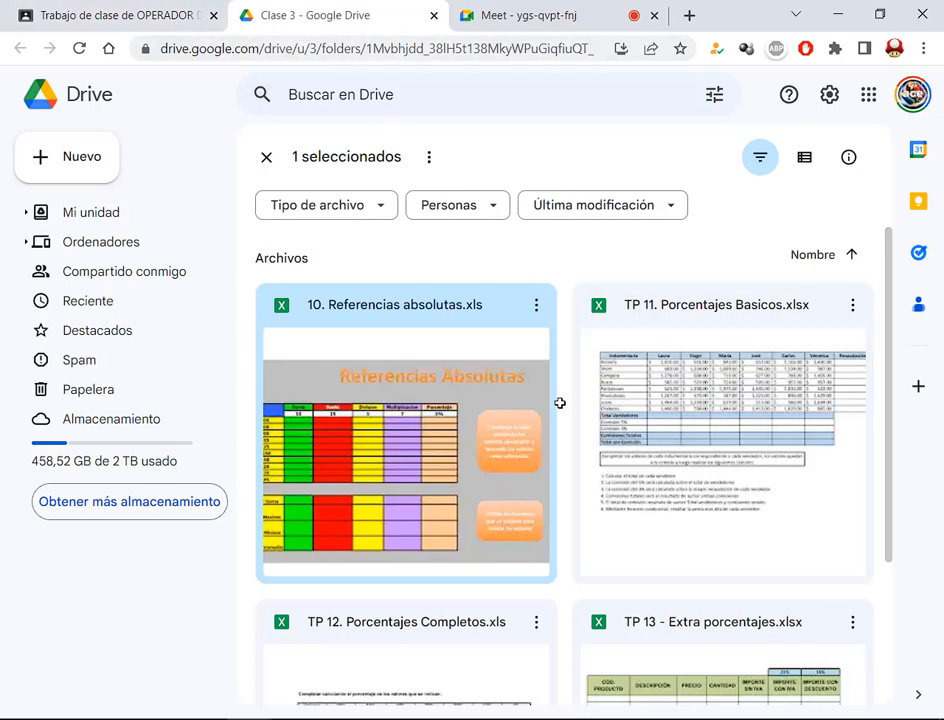
{"action": "scroll", "coordinate": [560, 394], "scroll_direction": "down", "scroll_amount": 1}
{"action": "scroll", "coordinate": [402, 398], "scroll_direction": "up", "scroll_amount": 1}
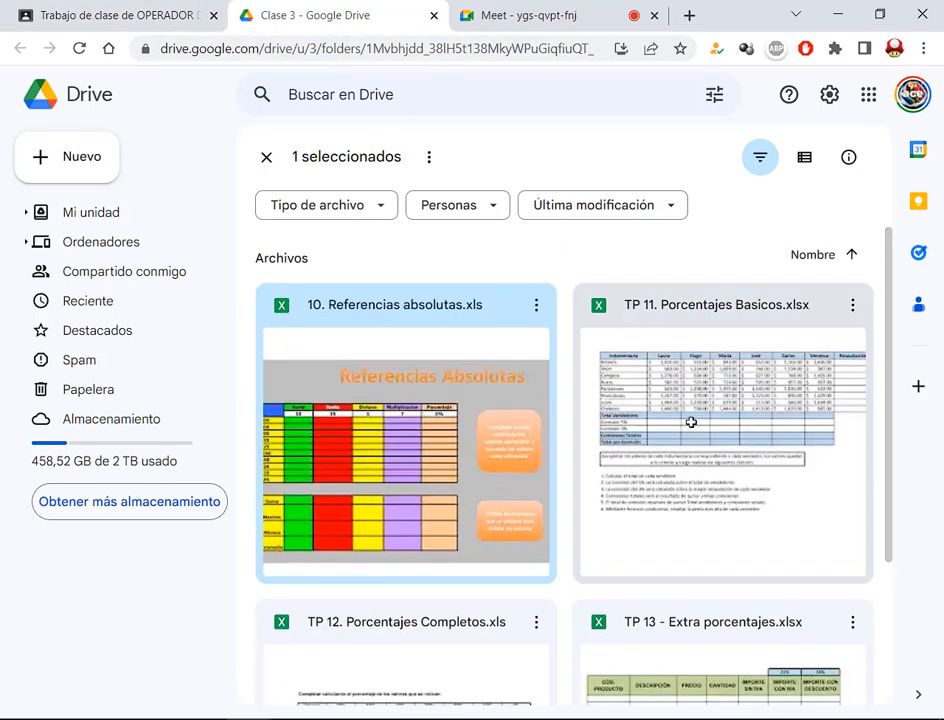
{"action": "scroll", "coordinate": [744, 316], "scroll_direction": "down", "scroll_amount": 2}
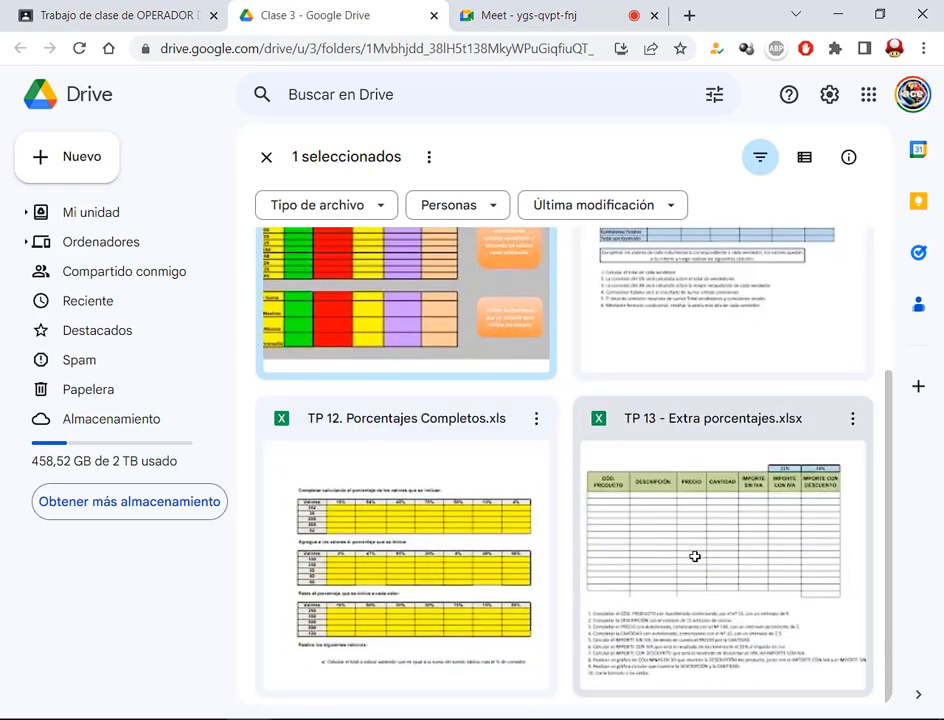
{"action": "scroll", "coordinate": [695, 556], "scroll_direction": "up", "scroll_amount": 2}
{"action": "right_click", "coordinate": [446, 407]}
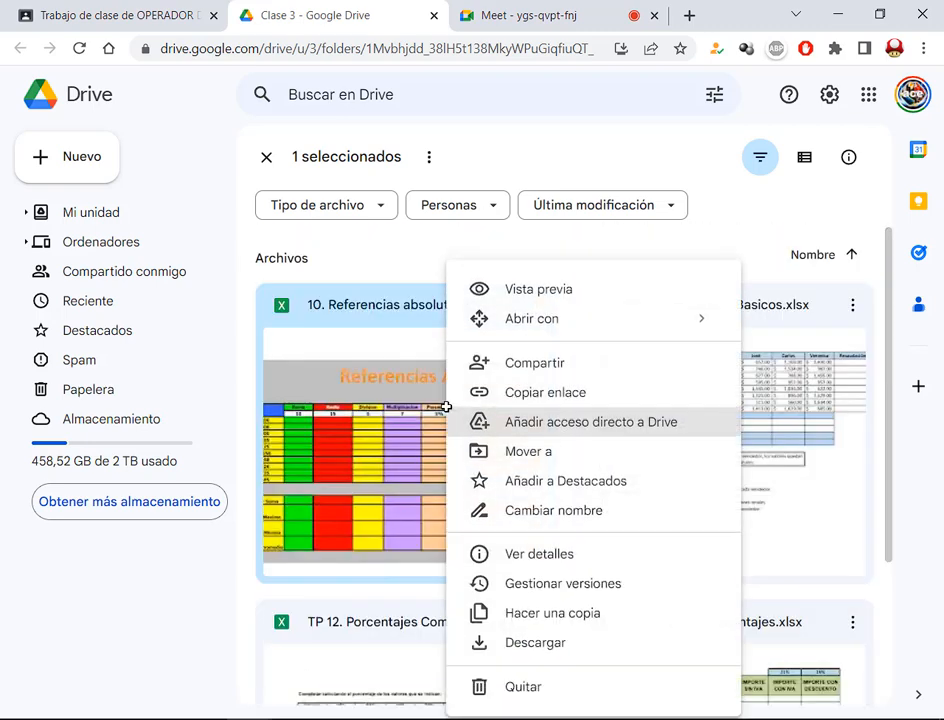
{"action": "left_click", "coordinate": [512, 642]}
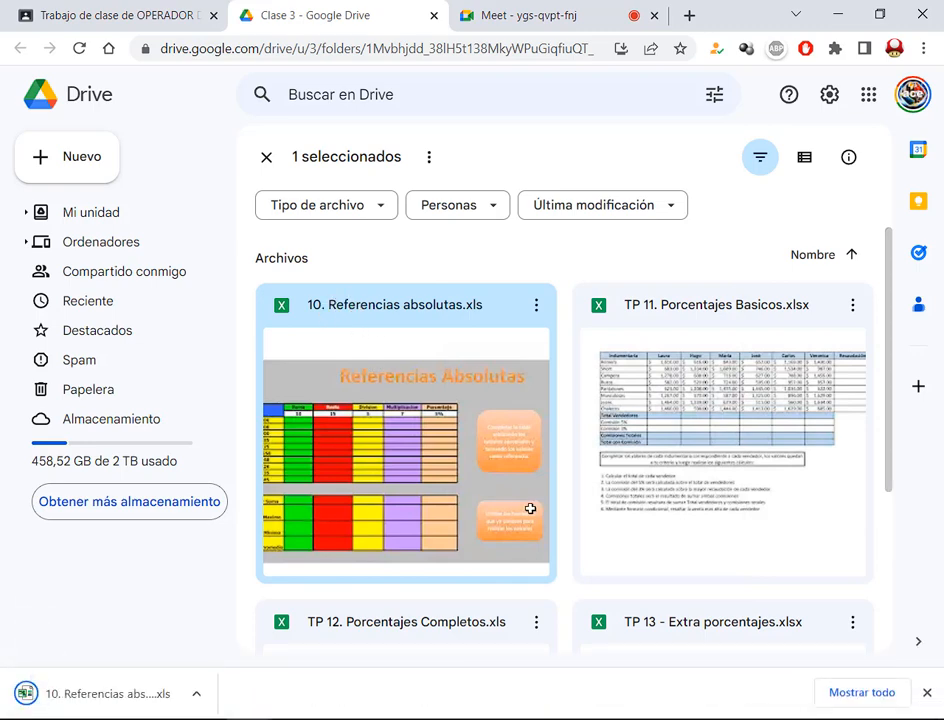
- Open the downloaded workbook in Excel, enable editing and set the zoom to 100%
{"action": "left_click", "coordinate": [136, 693]}
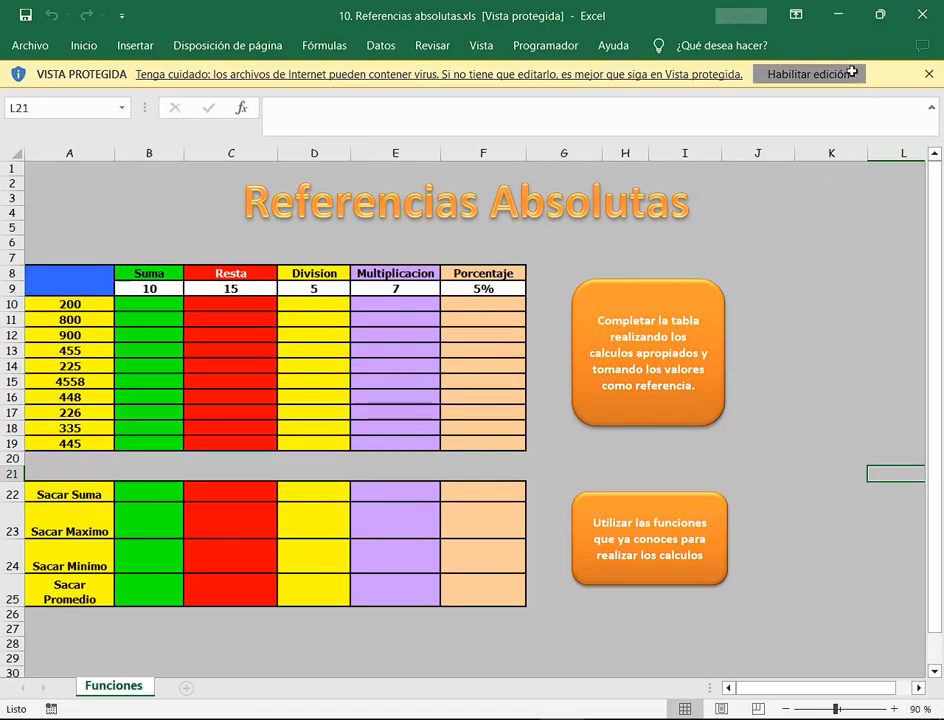
{"action": "left_click", "coordinate": [846, 70]}
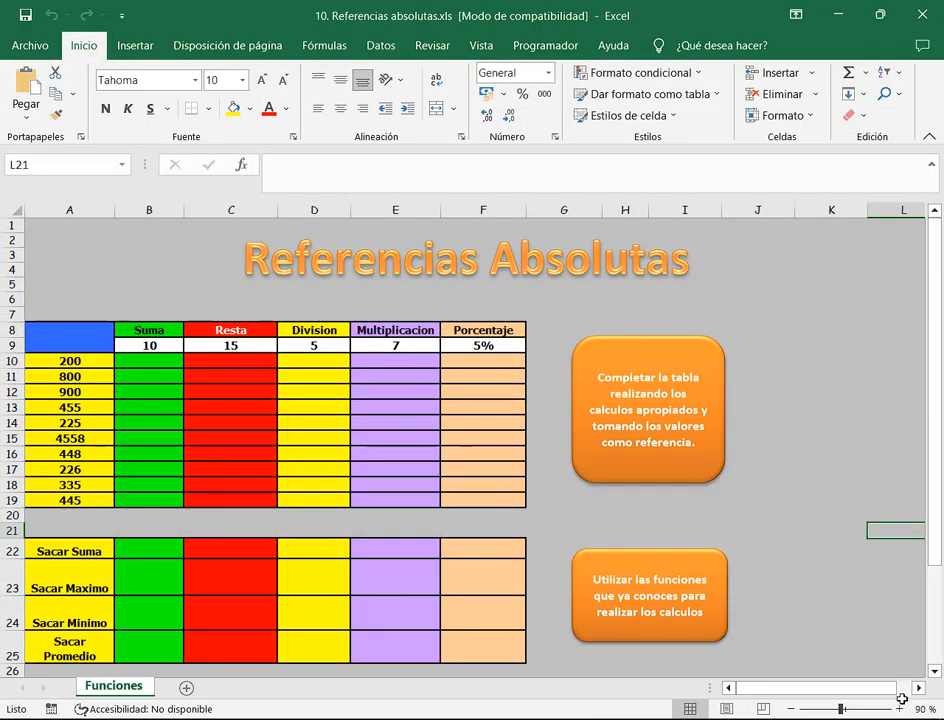
{"action": "left_click", "coordinate": [872, 708]}
{"action": "left_click_drag", "start_coordinate": [790, 687], "coordinate": [738, 687]}
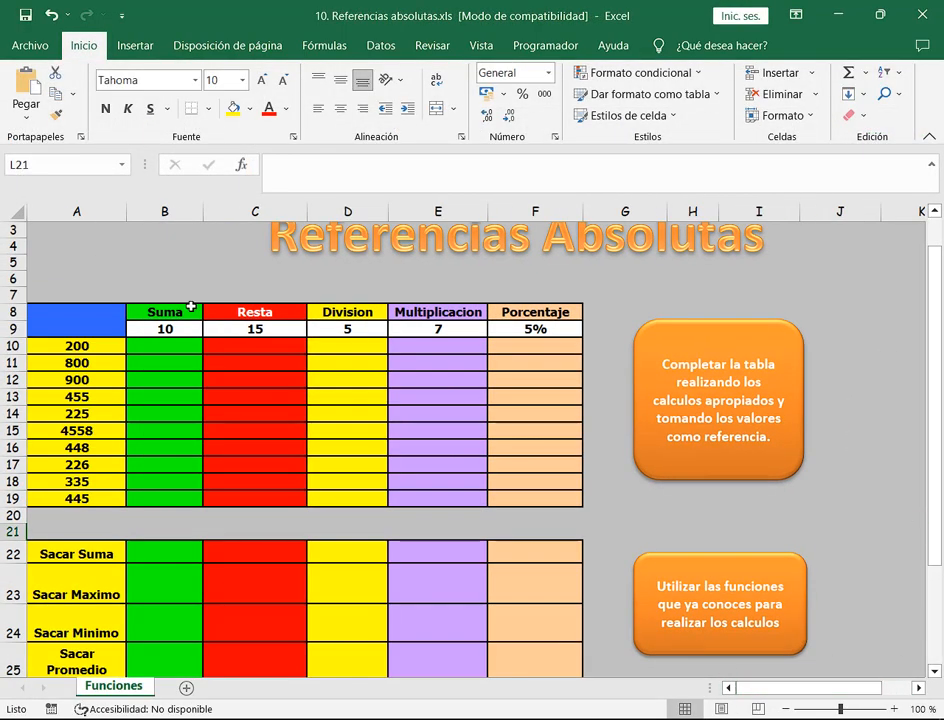
{"action": "left_click", "coordinate": [173, 340]}
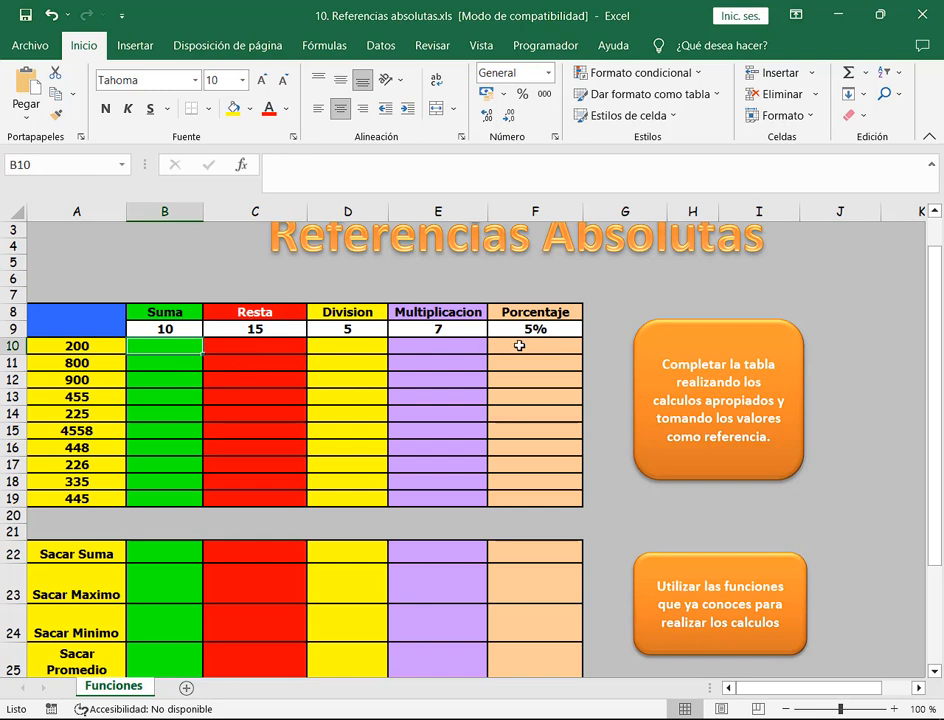
{"action": "left_click", "coordinate": [249, 346]}
{"action": "left_click", "coordinate": [176, 350]}
{"action": "left_click", "coordinate": [512, 344]}
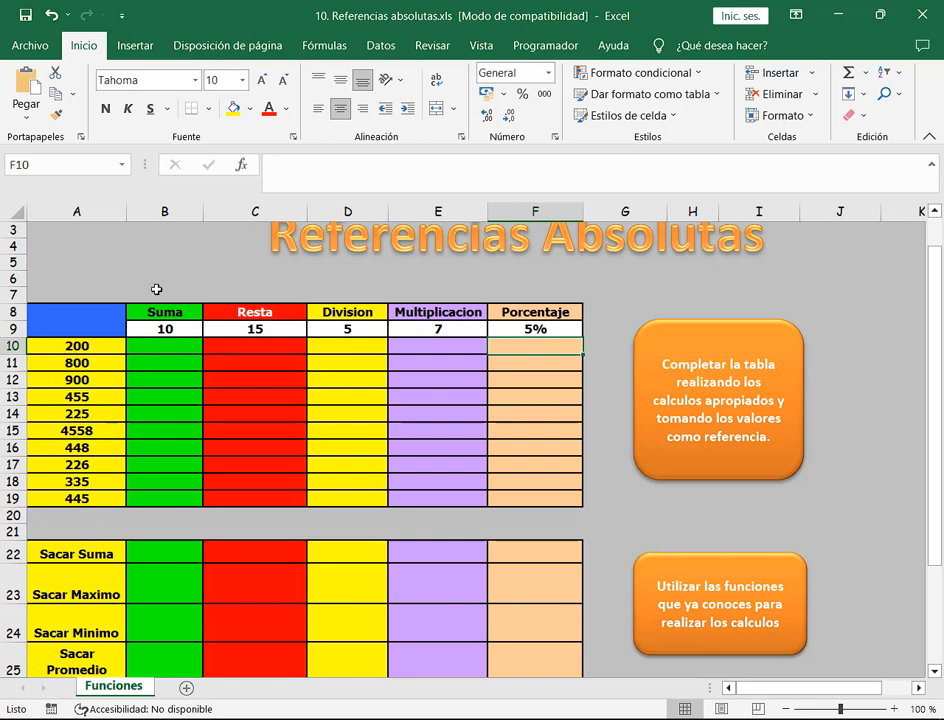
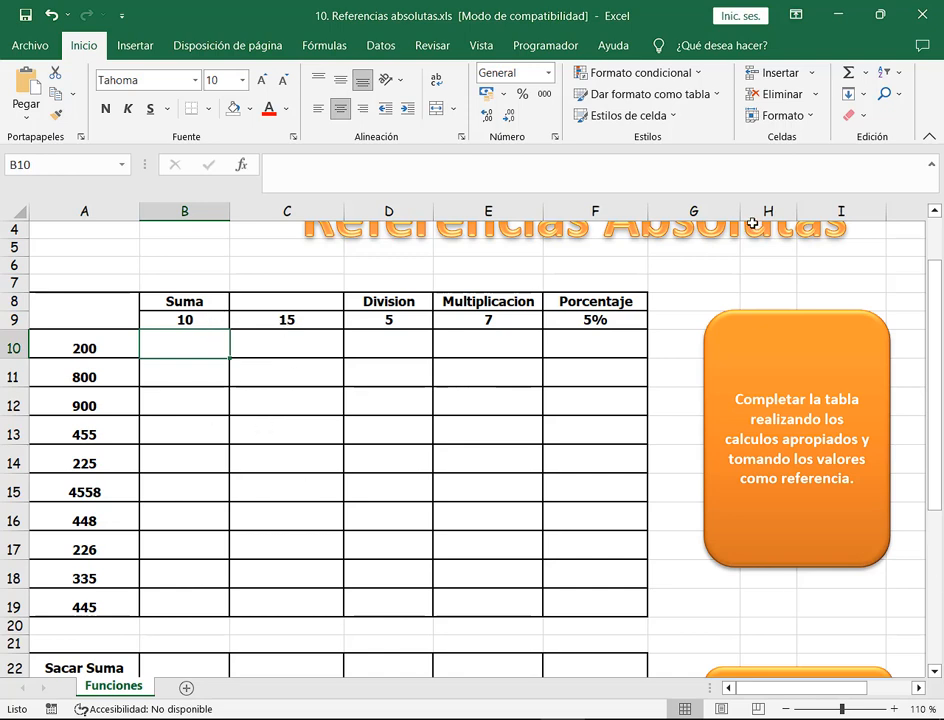
- Fill B10 to F10 with the placeholder texts faasdf, sdfdsf, sdfdsf, sdf and sdfdsf
{"action": "type", "text": "faasdf"}
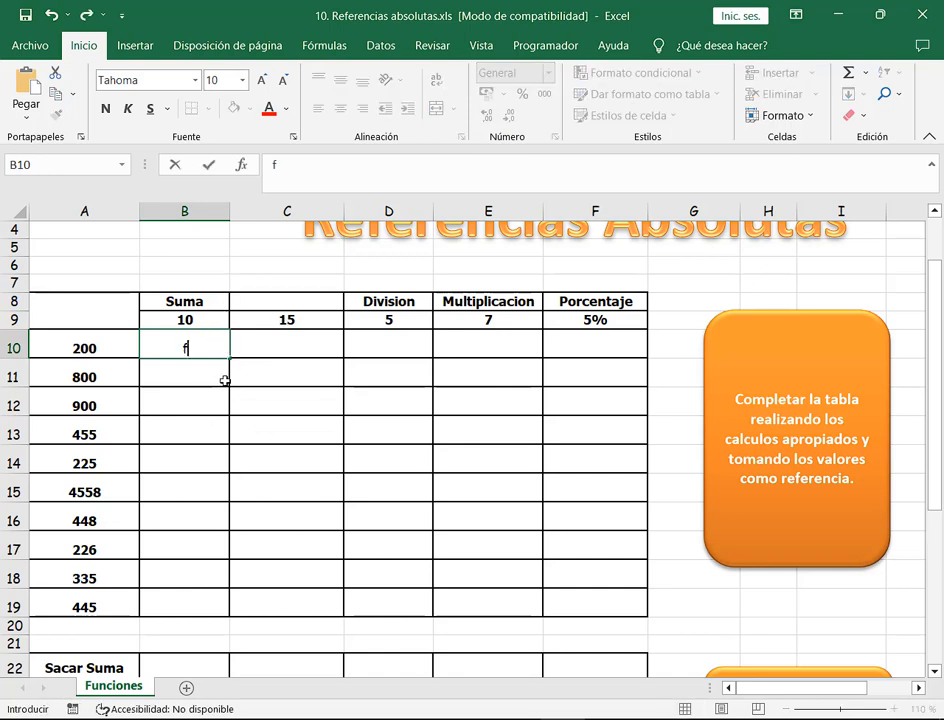
{"action": "key", "text": "Return"}
{"action": "left_click", "coordinate": [268, 352]}
{"action": "type", "text": "sdf"}
{"action": "left_click", "coordinate": [392, 350]}
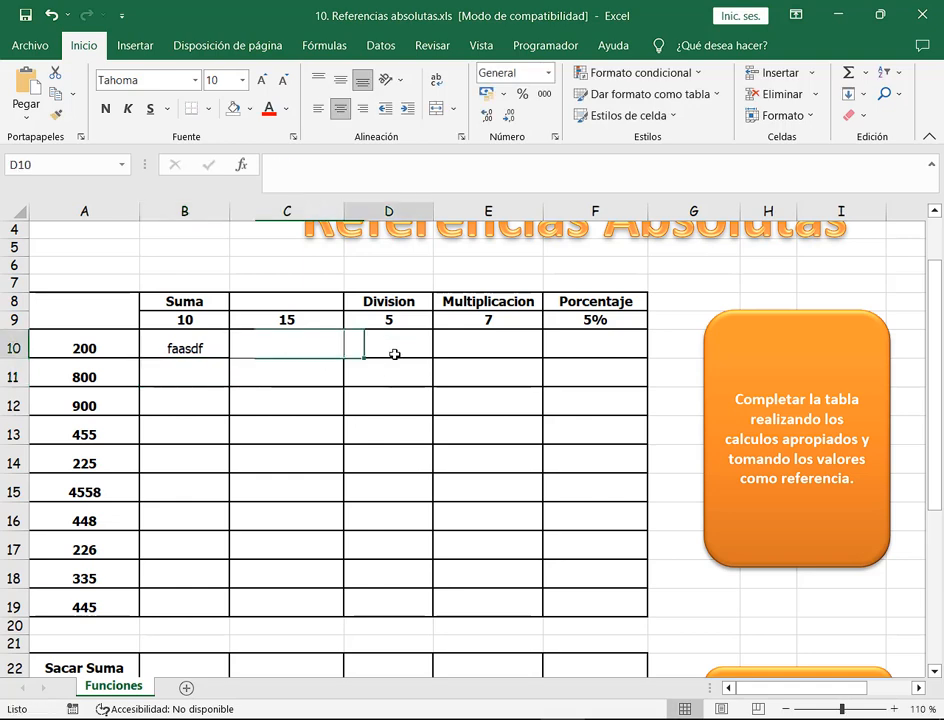
{"action": "type", "text": "sdfdsf"}
{"action": "left_click", "coordinate": [484, 352]}
{"action": "type", "text": "sdf"}
{"action": "left_click", "coordinate": [600, 349]}
{"action": "type", "text": "sdfdsf"}
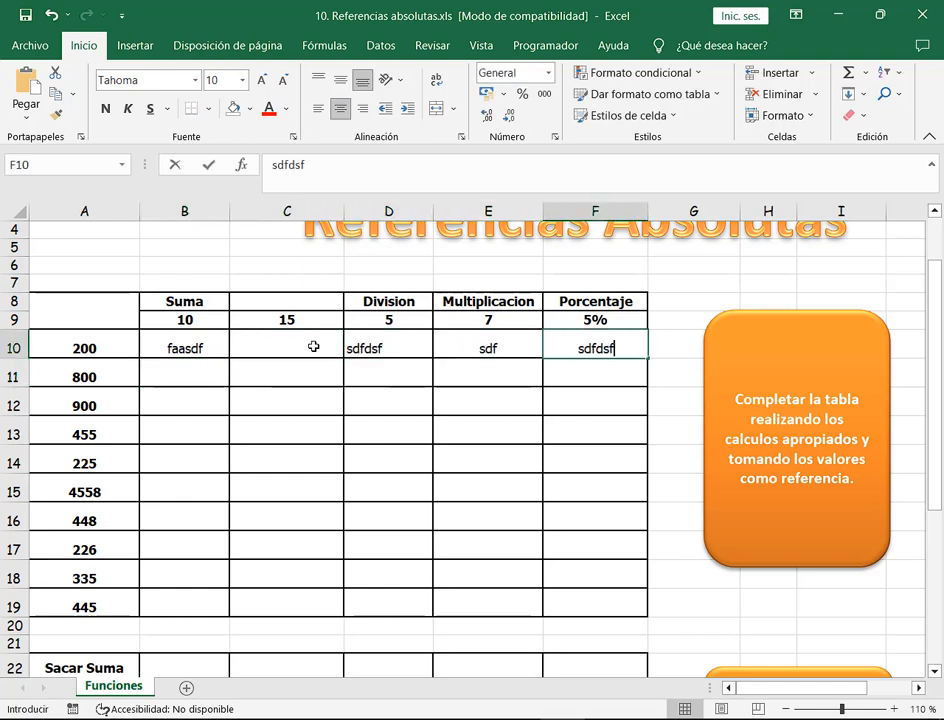
- Set the font colour of the whole column C to black and check its heading cell
{"action": "left_click", "coordinate": [311, 348]}
{"action": "left_click", "coordinate": [314, 304]}
{"action": "left_click", "coordinate": [312, 348]}
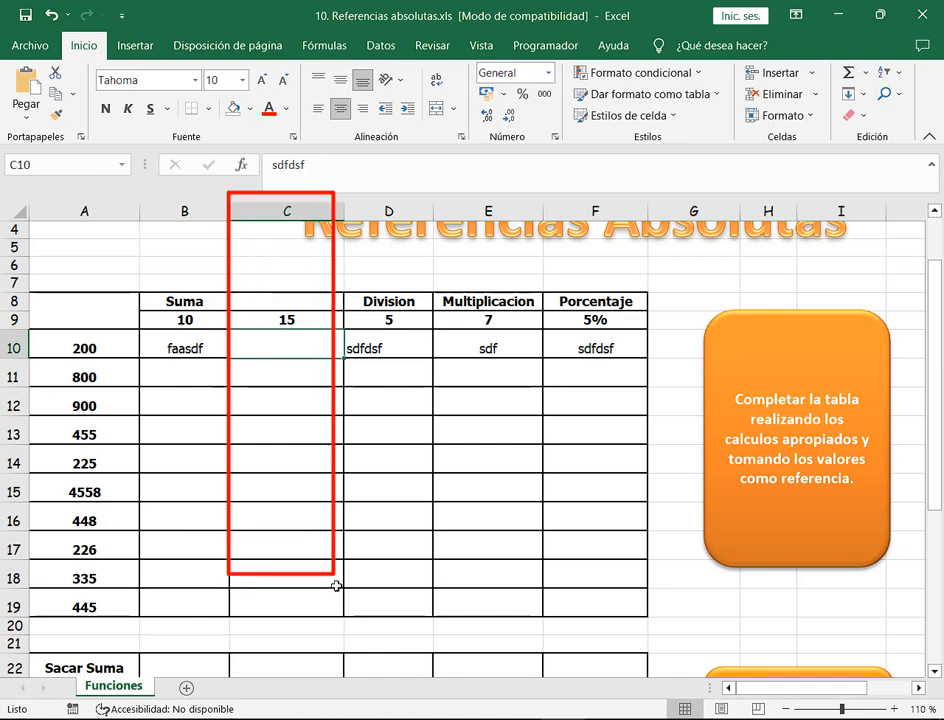
{"action": "left_click", "coordinate": [296, 301]}
{"action": "left_click_drag", "start_coordinate": [305, 344], "coordinate": [305, 586]}
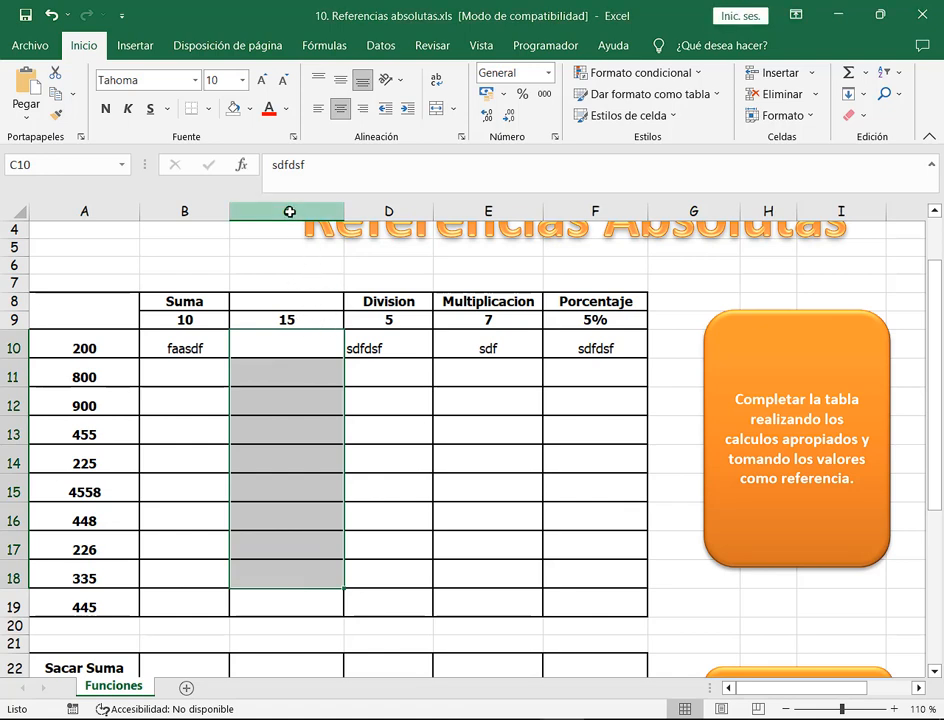
{"action": "left_click_drag", "start_coordinate": [580, 346], "coordinate": [390, 348]}
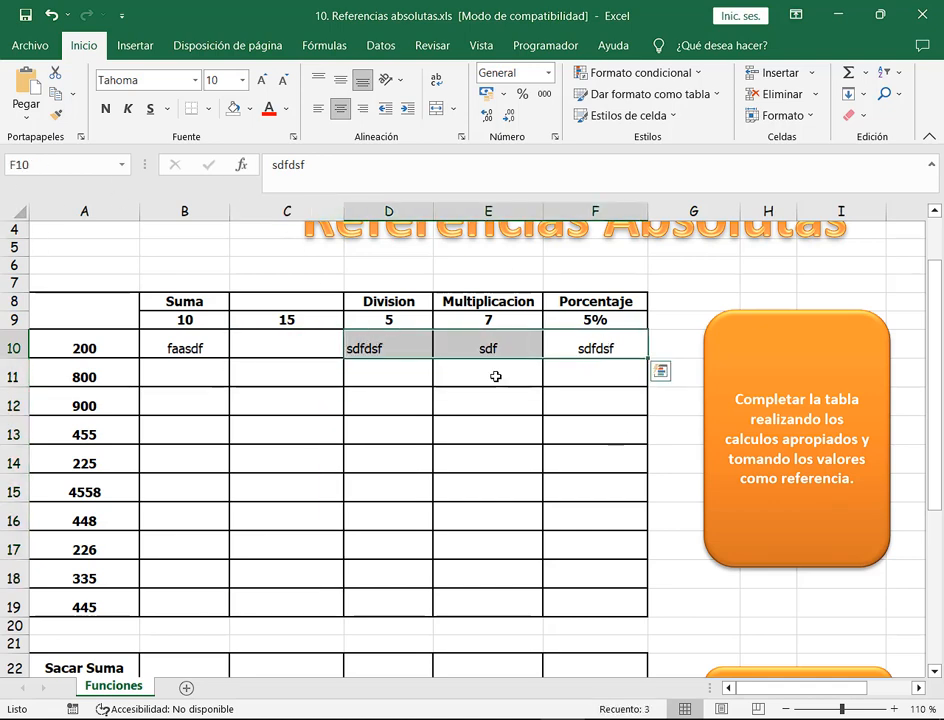
{"action": "left_click", "coordinate": [290, 211]}
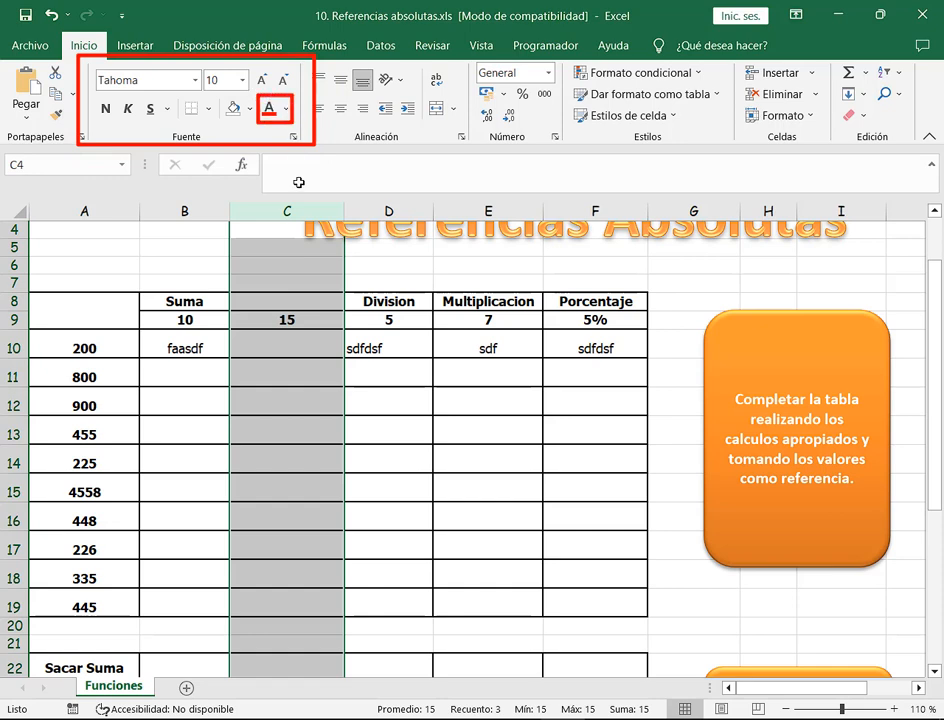
{"action": "left_click", "coordinate": [286, 109]}
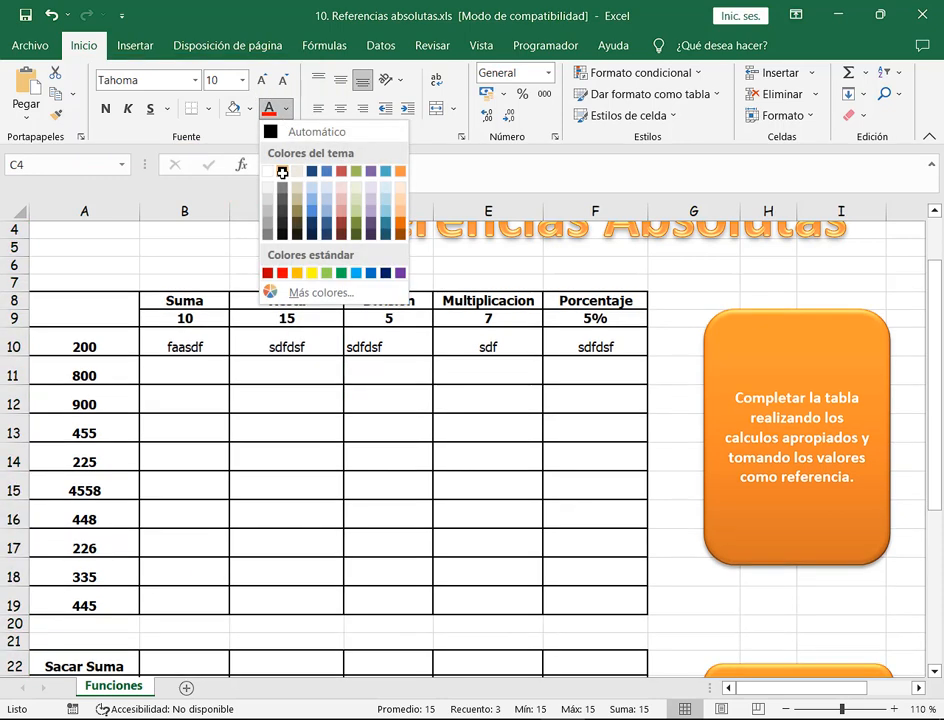
{"action": "left_click", "coordinate": [283, 171]}
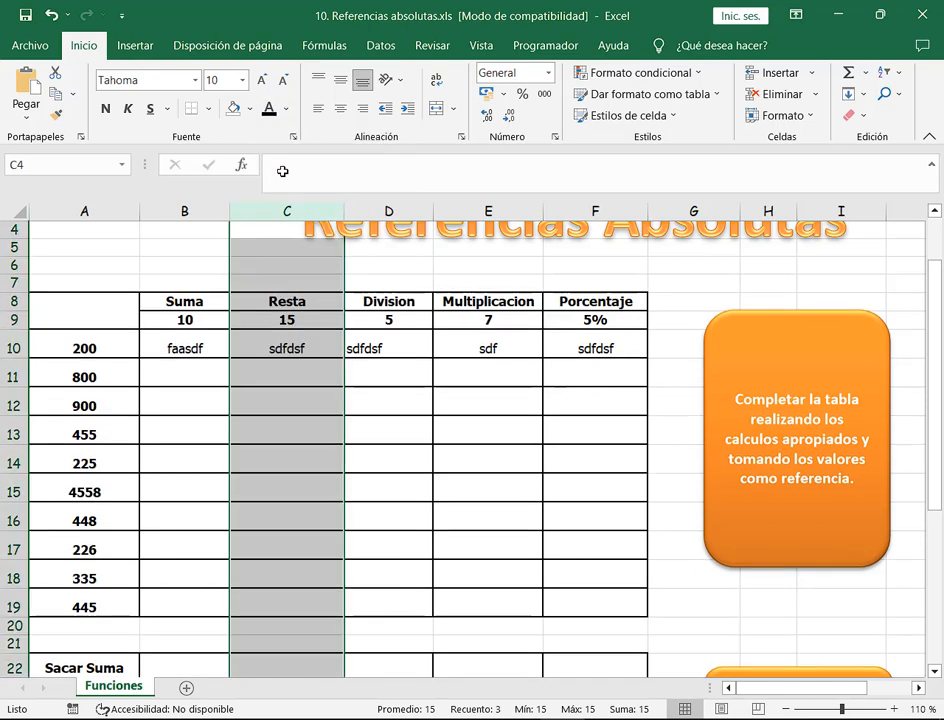
{"action": "left_click", "coordinate": [318, 304]}
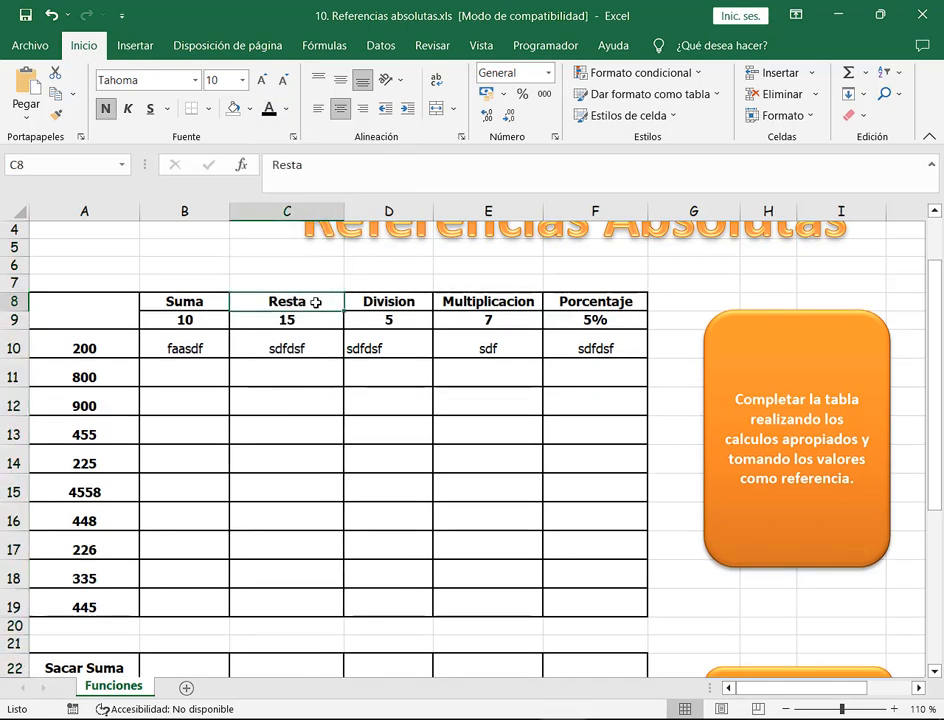
{"action": "left_click", "coordinate": [294, 376]}
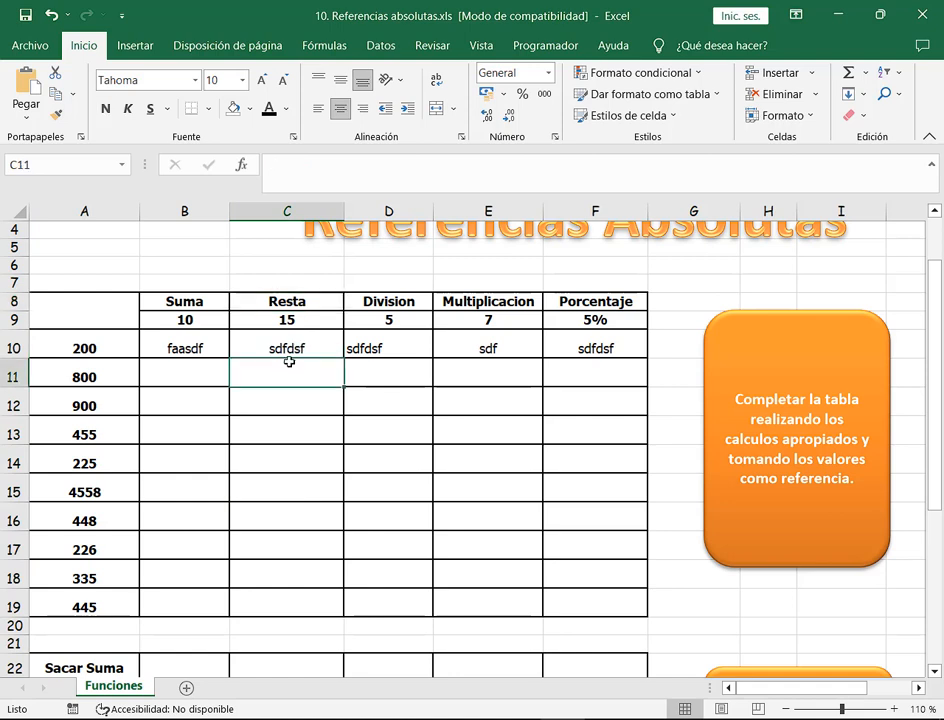
- Clear the placeholder text from B10 to F10
{"action": "left_click", "coordinate": [289, 354]}
{"action": "left_click_drag", "start_coordinate": [182, 347], "coordinate": [600, 353]}
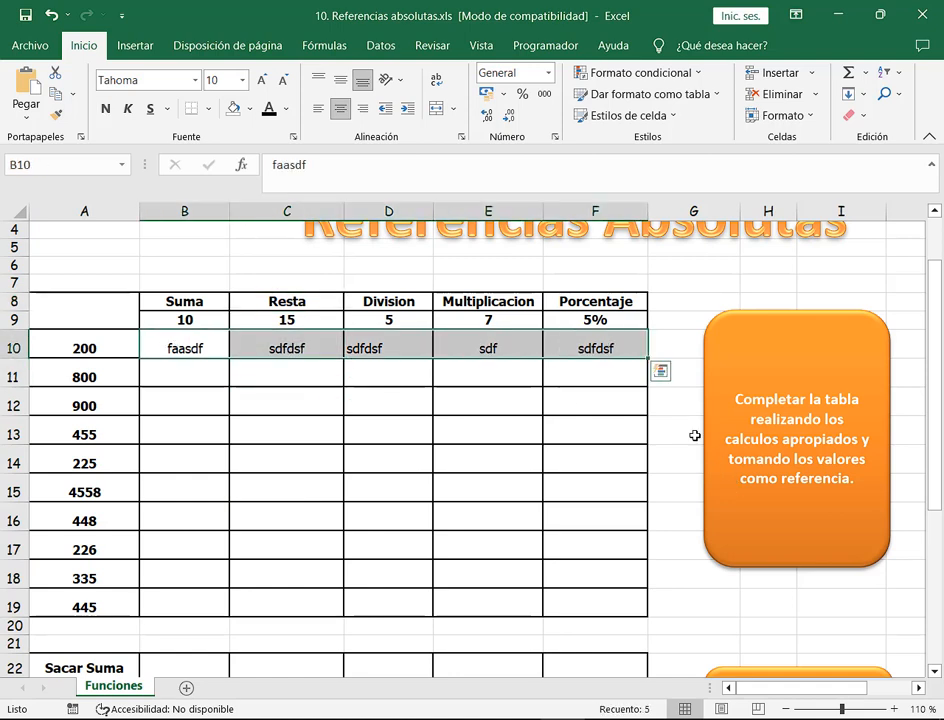
{"action": "key", "text": "Delete"}
{"action": "left_click", "coordinate": [656, 280]}
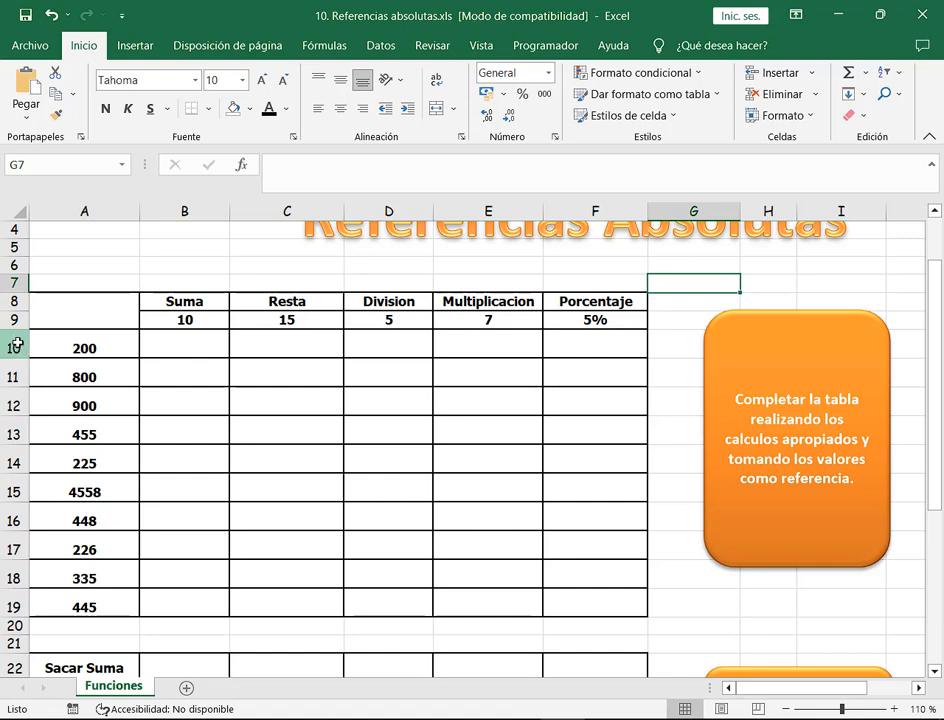
- Reduce the height of rows 10 to 13 together
{"action": "left_click_drag", "start_coordinate": [16, 345], "coordinate": [13, 607]}
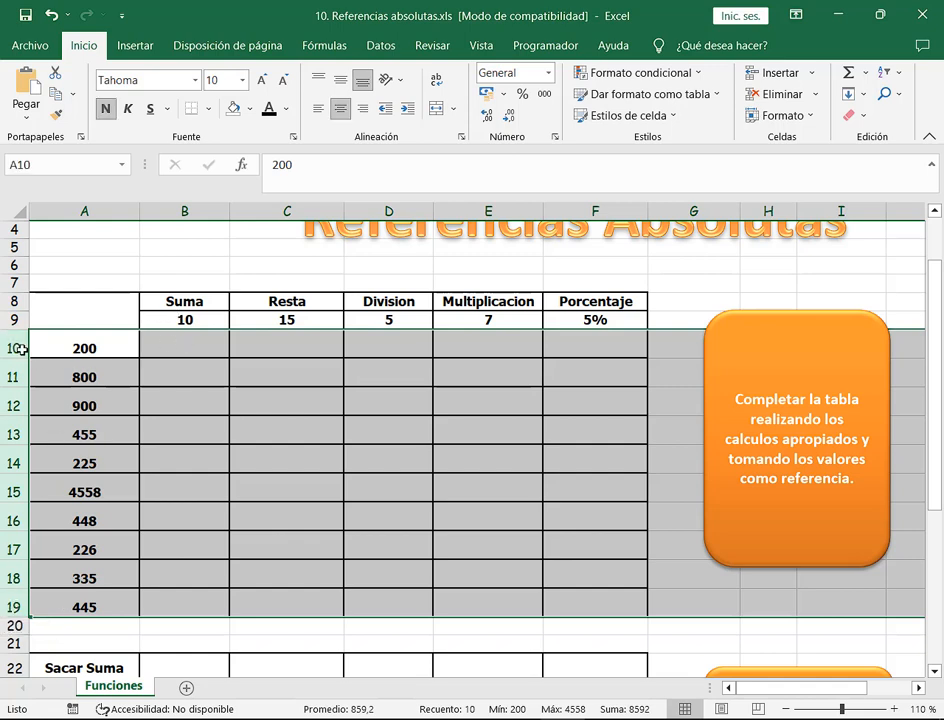
{"action": "left_click_drag", "start_coordinate": [15, 347], "coordinate": [14, 430]}
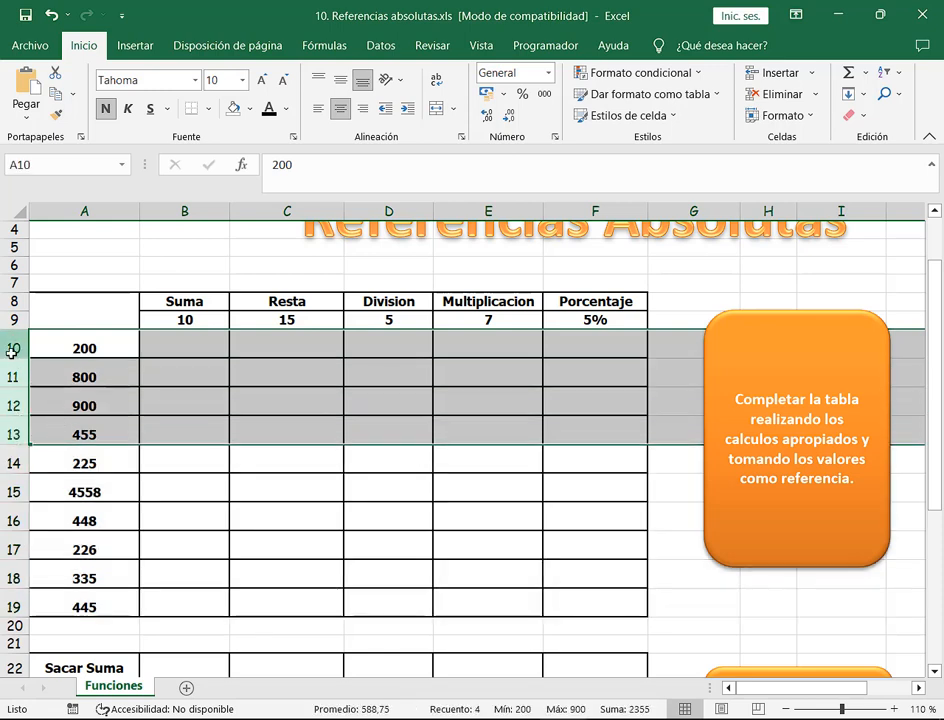
{"action": "left_click_drag", "start_coordinate": [15, 357], "coordinate": [18, 346]}
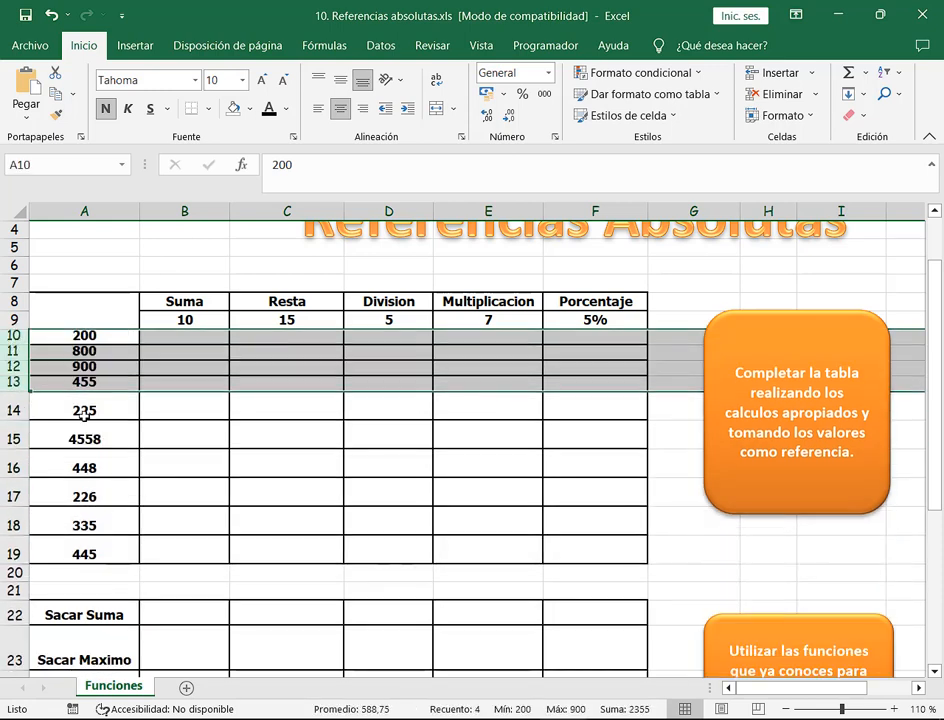
{"action": "left_click", "coordinate": [190, 334]}
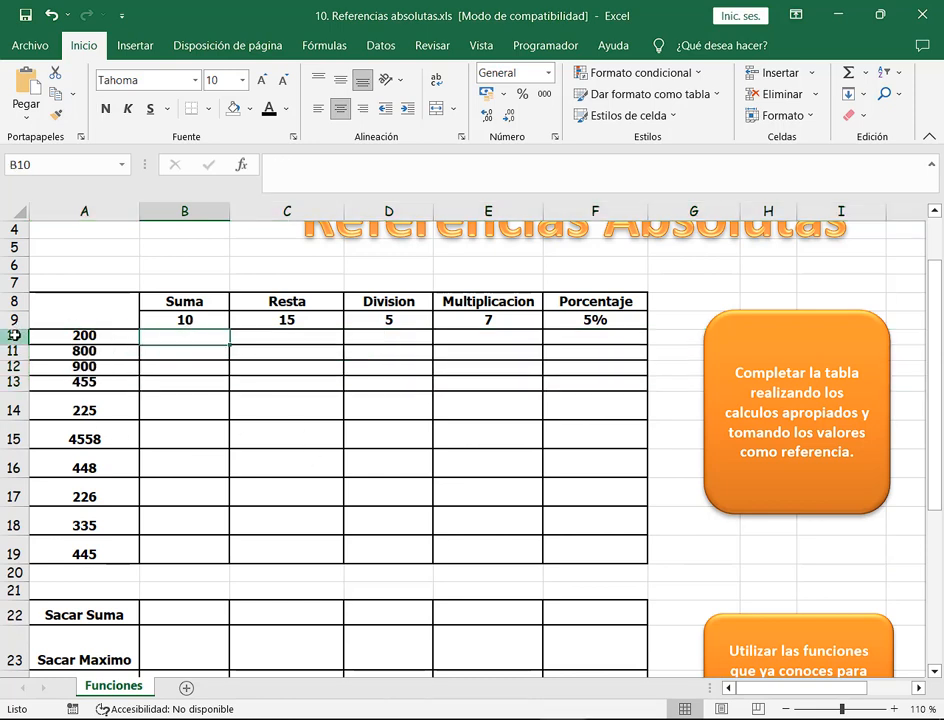
- Give rows 10 to 19 one uniform height, try a taller one and undo that last resize
{"action": "left_click_drag", "start_coordinate": [14, 335], "coordinate": [8, 555]}
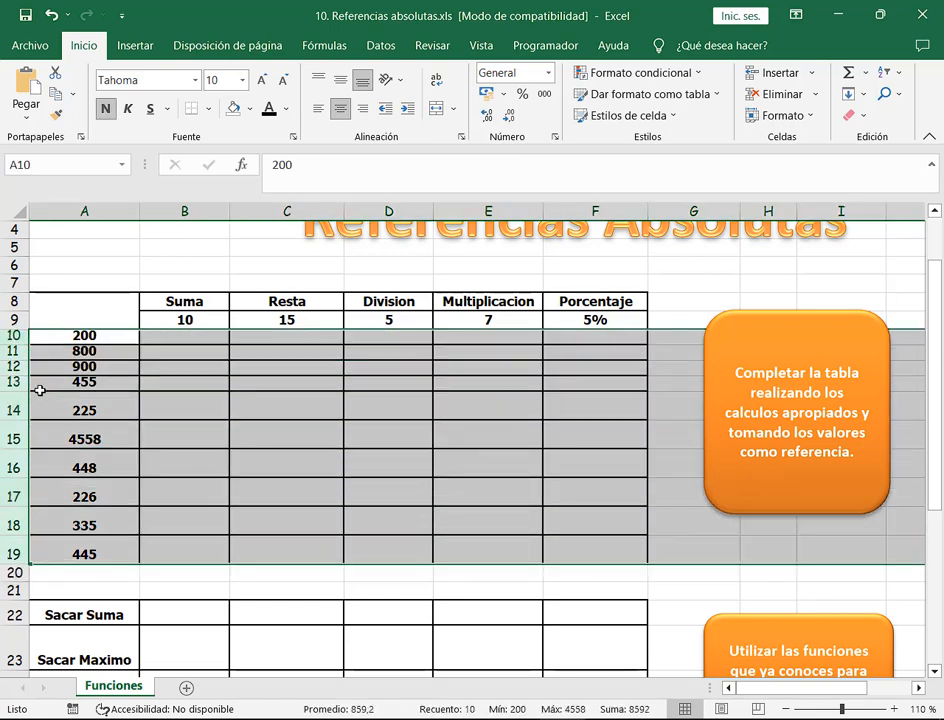
{"action": "left_click_drag", "start_coordinate": [20, 390], "coordinate": [15, 392]}
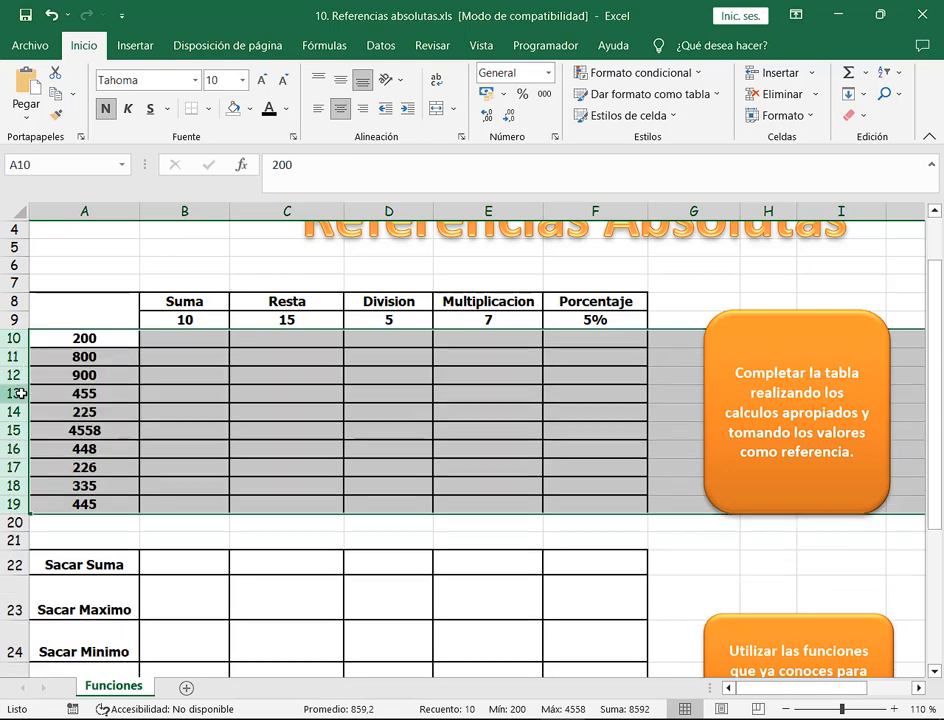
{"action": "mouse_move", "coordinate": [19, 347]}
{"action": "left_mouse_down"}
{"action": "mouse_move", "coordinate": [14, 360]}
{"action": "mouse_move", "coordinate": [28, 361]}
{"action": "left_mouse_up"}
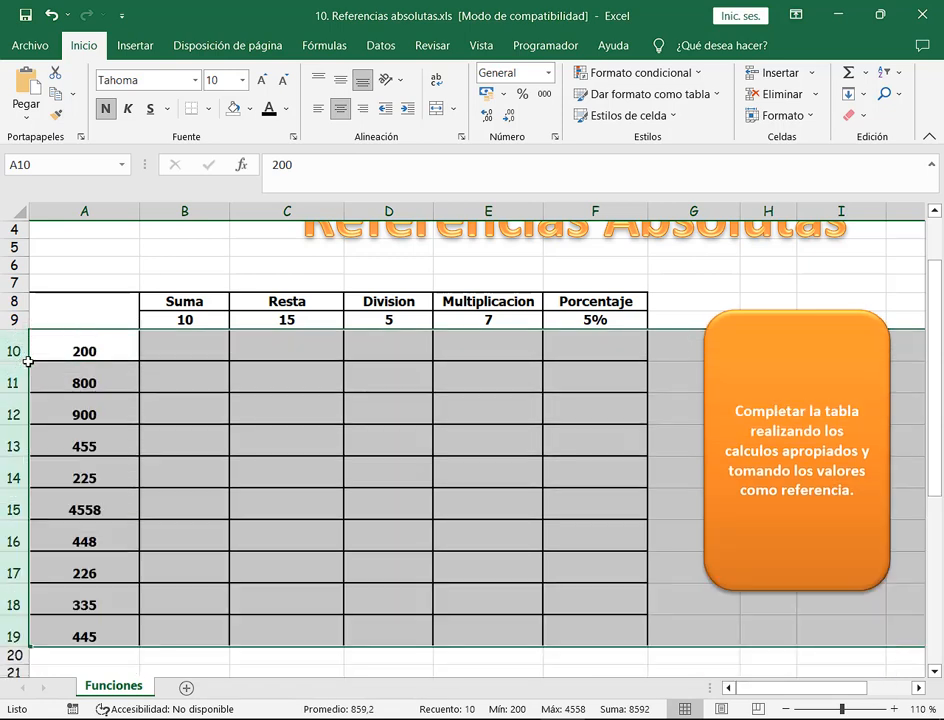
{"action": "left_click", "coordinate": [112, 247]}
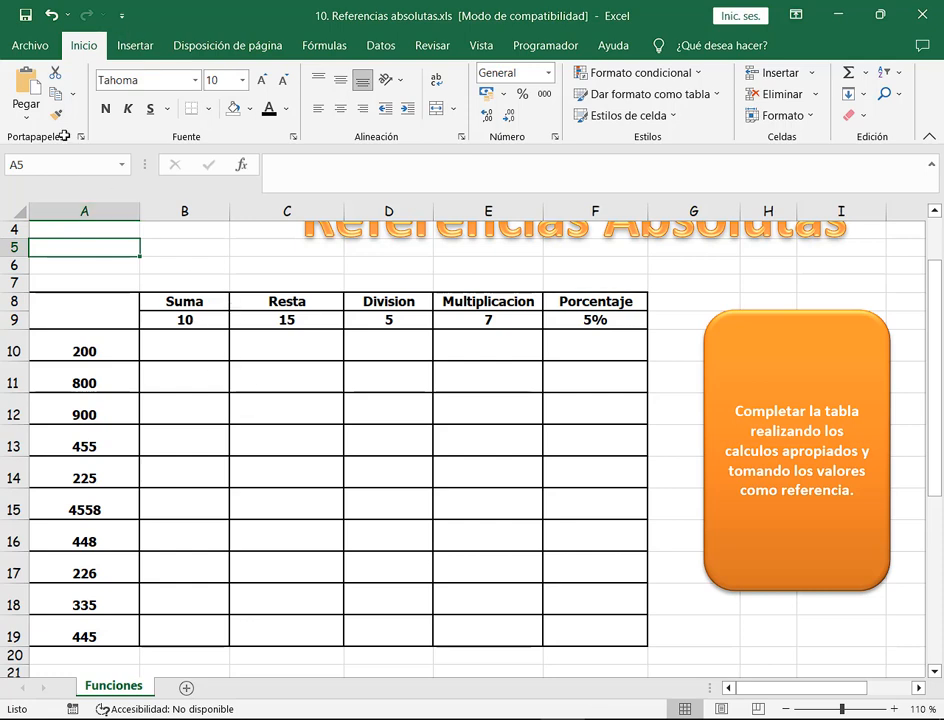
{"action": "left_click", "coordinate": [49, 14]}
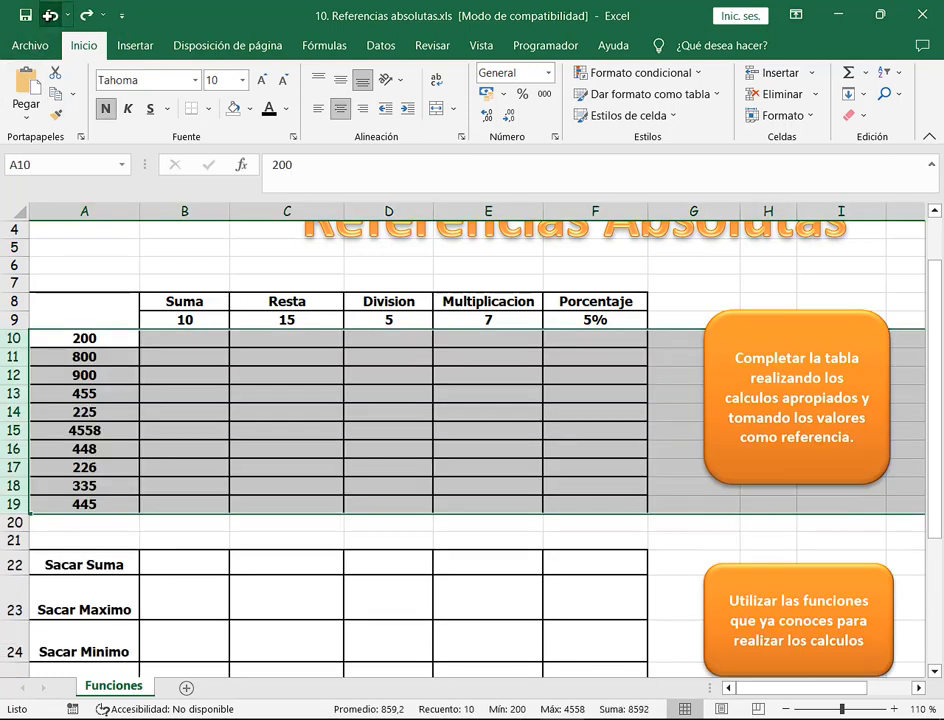
- Close the workbook without saving its changes
{"action": "left_click", "coordinate": [935, 9]}
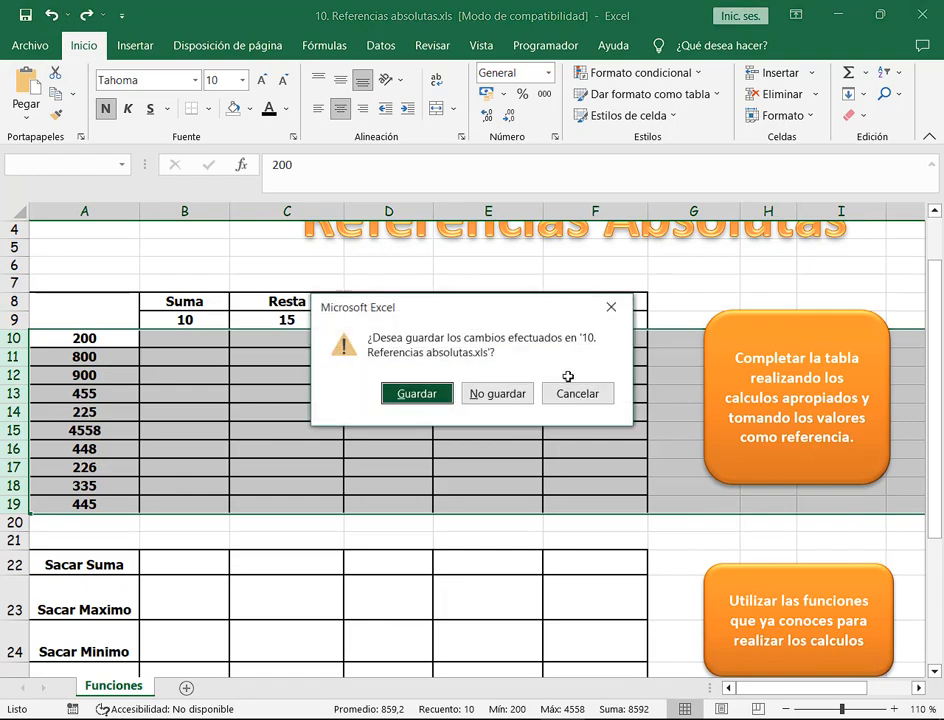
{"action": "left_click", "coordinate": [509, 395]}
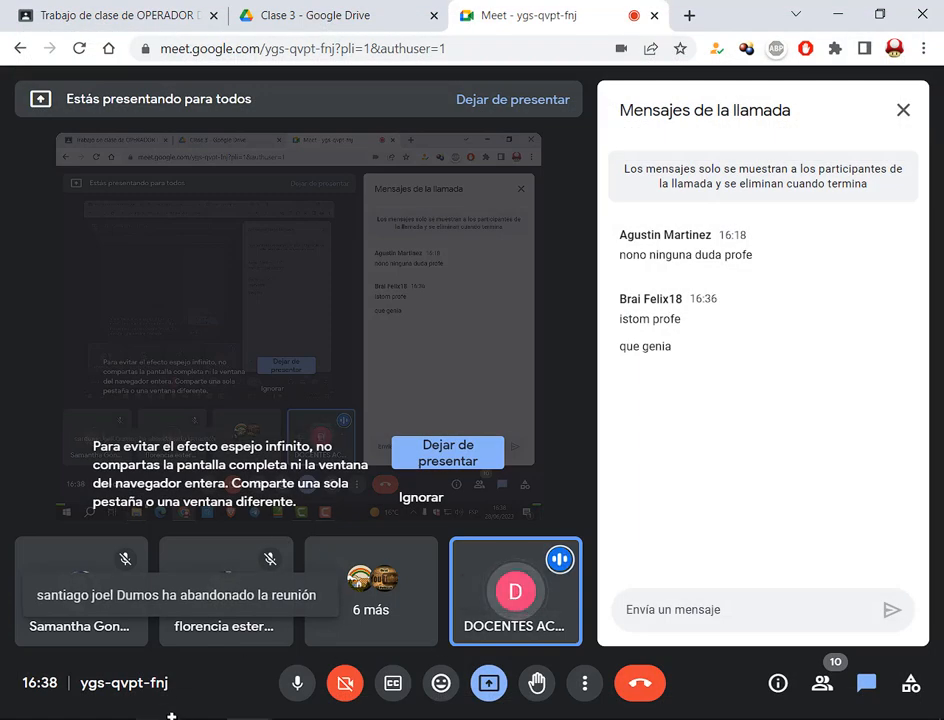
- Switch to File Explorer's Miercoles folder and open 10. Referencias absolutas.xls in Excel
{"action": "mouse_move", "coordinate": [158, 718]}
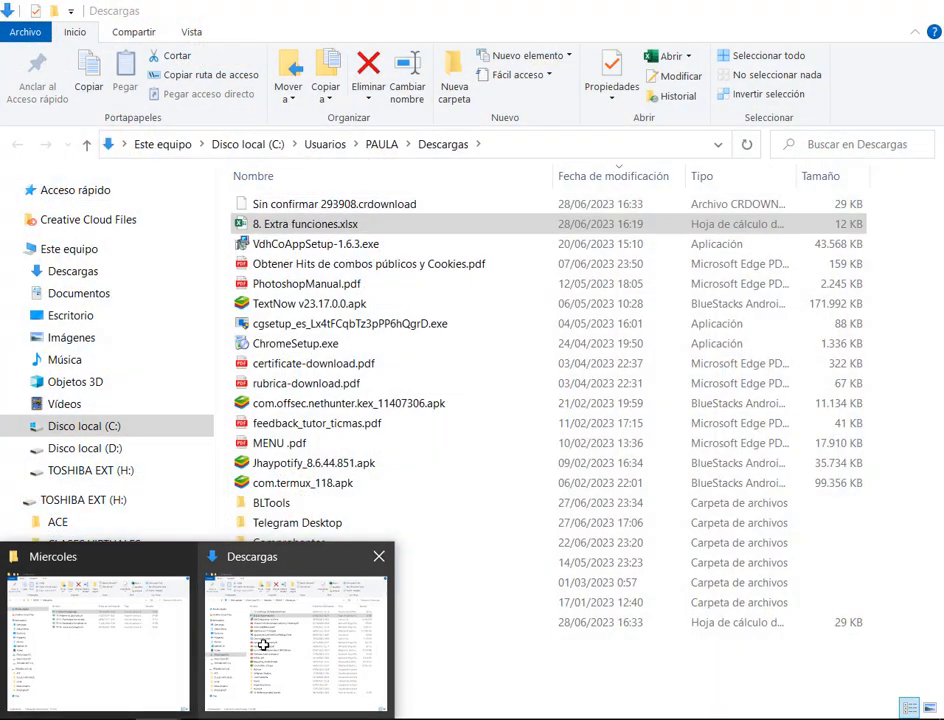
{"action": "left_click", "coordinate": [260, 640]}
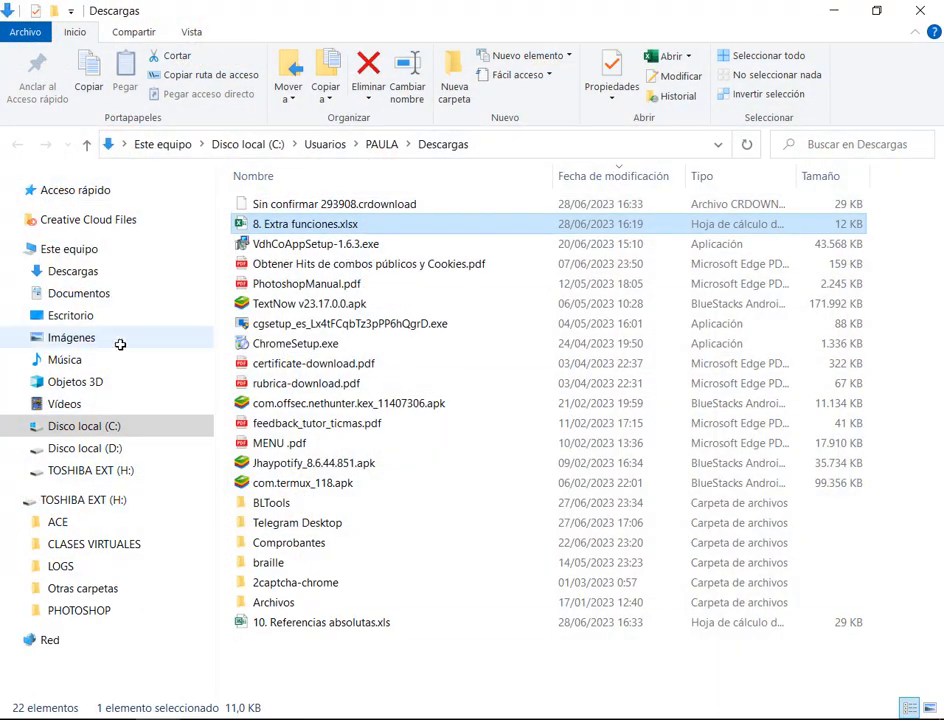
{"action": "mouse_move", "coordinate": [158, 718]}
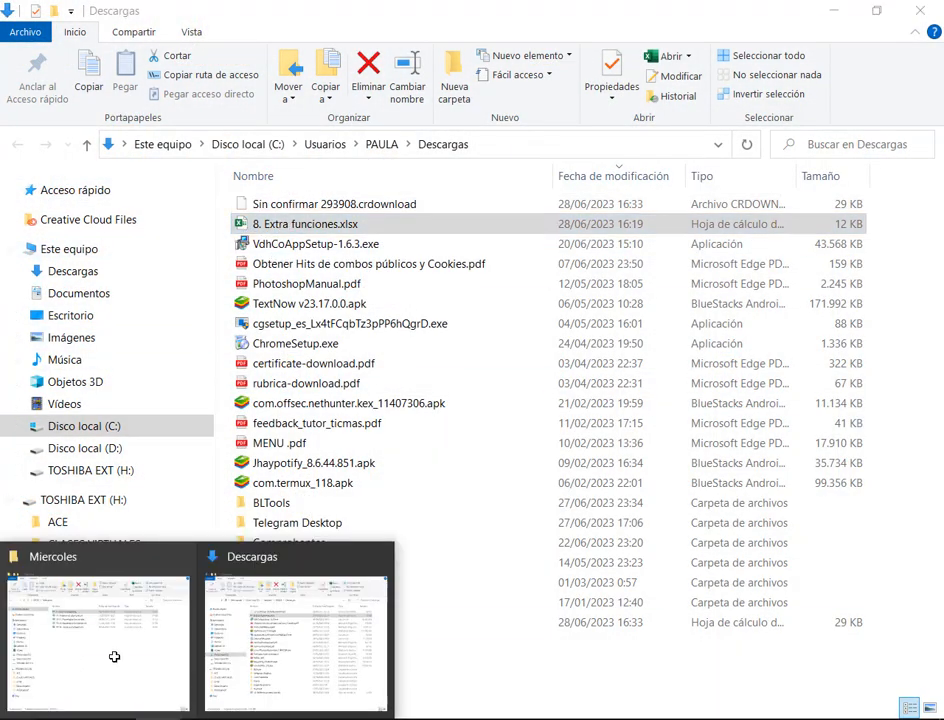
{"action": "left_click", "coordinate": [175, 657]}
{"action": "double_click", "coordinate": [314, 224]}
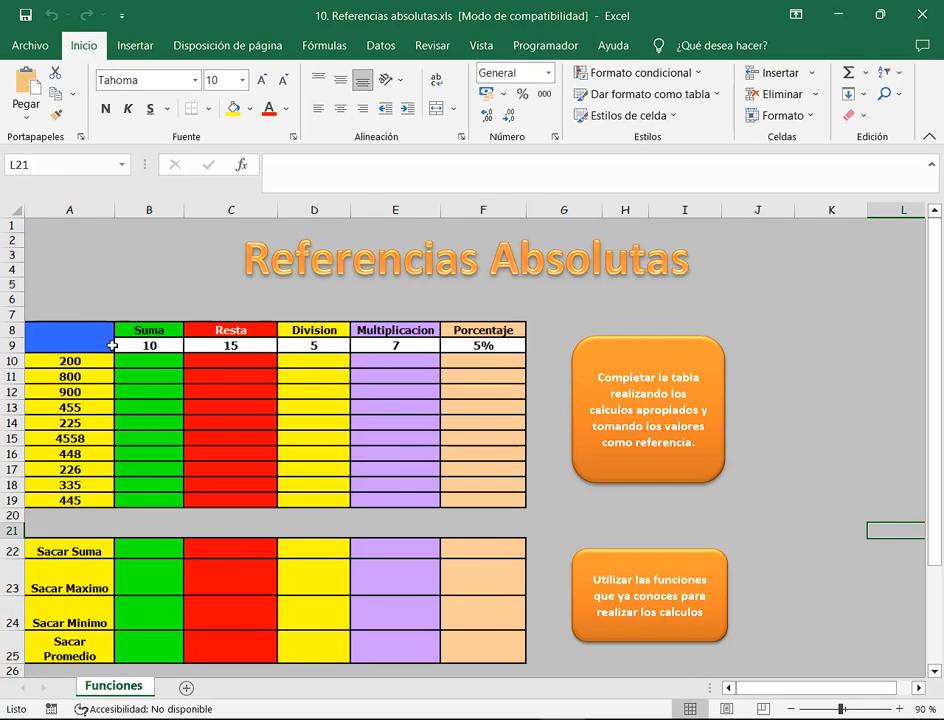
- Copy the upper table A8:F19, paste it at B2 of a new sheet and undo that paste
{"action": "left_click_drag", "start_coordinate": [112, 345], "coordinate": [498, 480]}
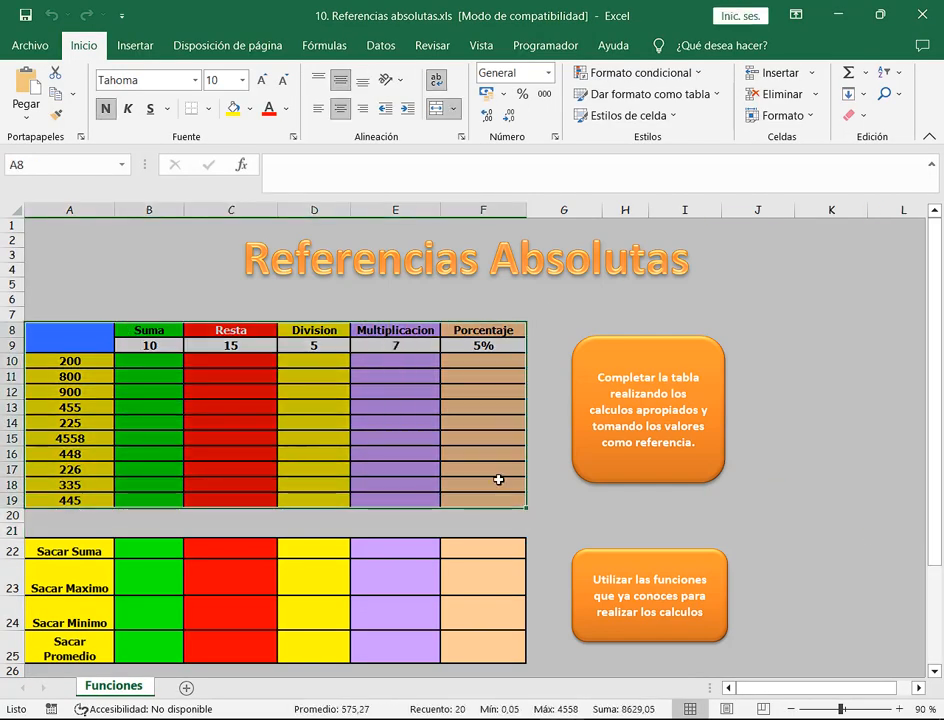
{"action": "left_click", "coordinate": [57, 94]}
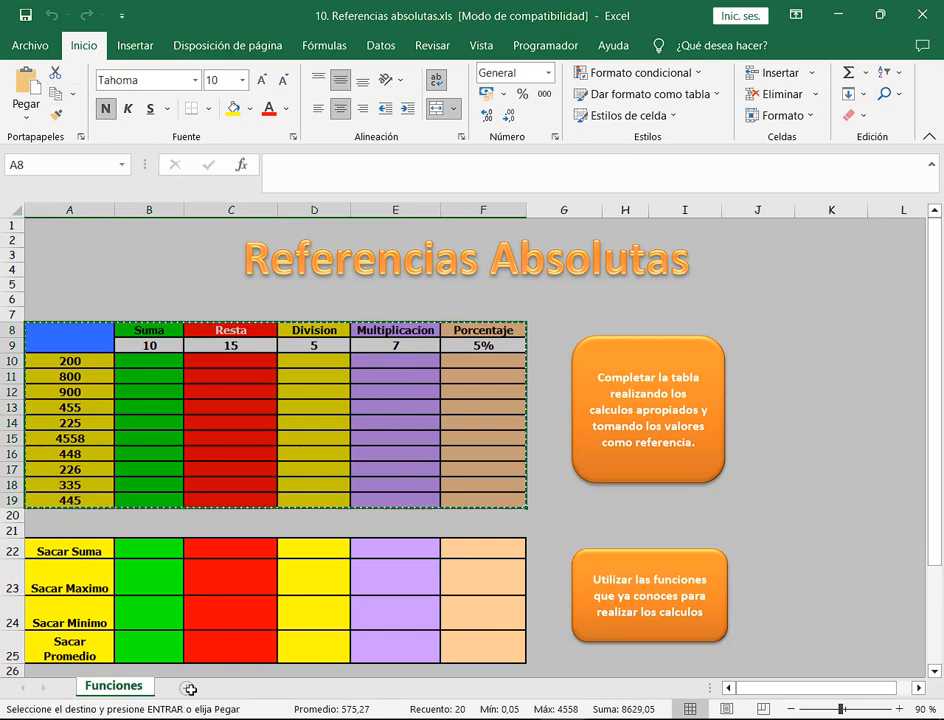
{"action": "left_click", "coordinate": [190, 689]}
{"action": "left_click", "coordinate": [131, 258]}
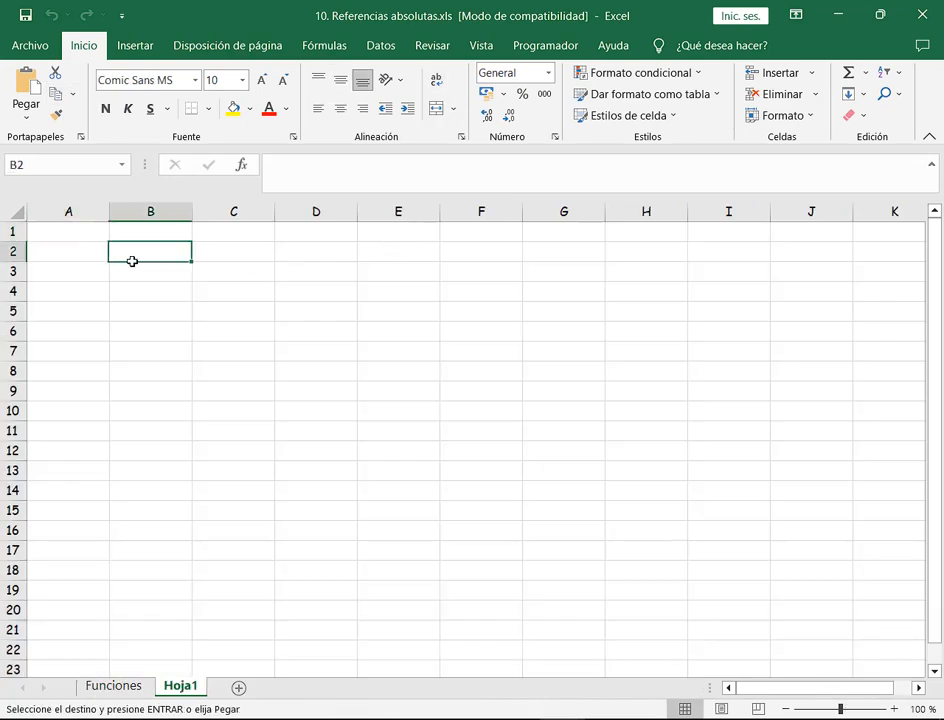
{"action": "left_click", "coordinate": [28, 75]}
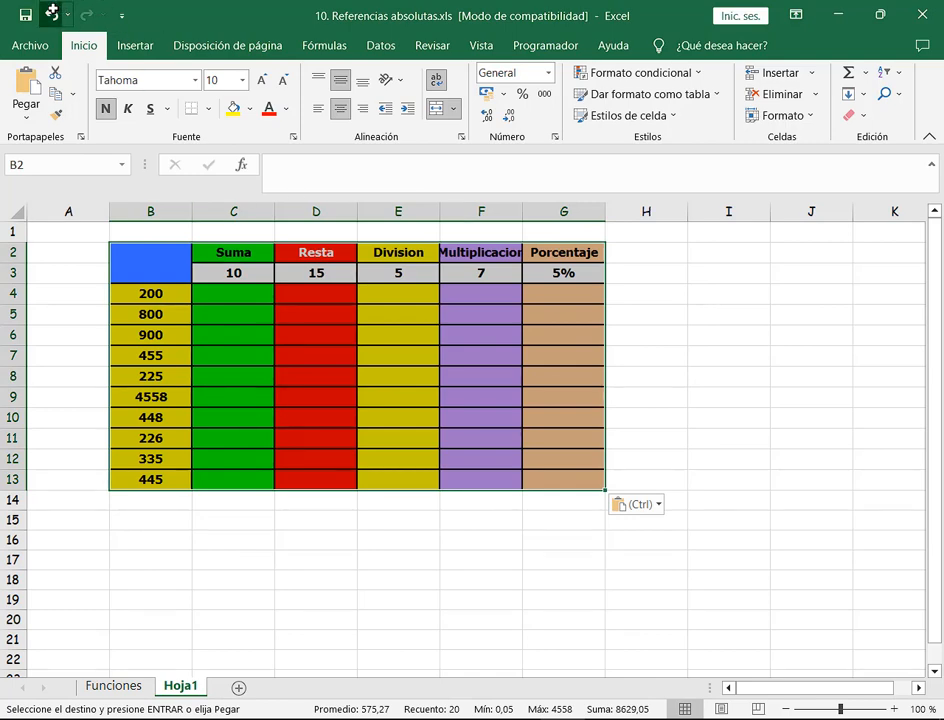
{"action": "left_click", "coordinate": [51, 14]}
- Try to paste the copied table at B2 of Hoja1 with its source formatting kept
{"action": "left_click", "coordinate": [145, 686]}
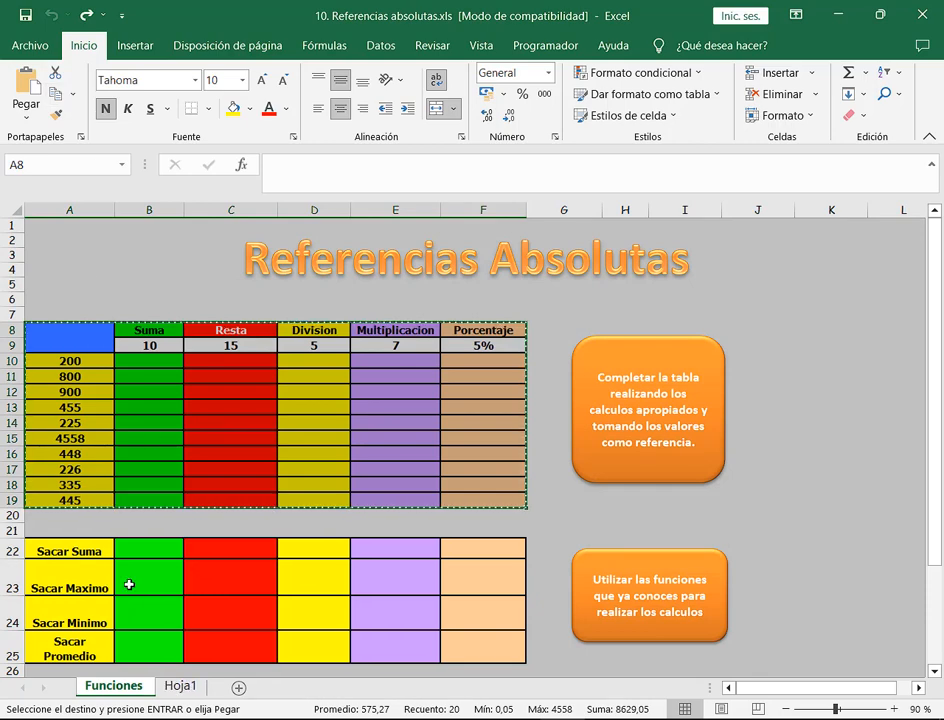
{"action": "left_click", "coordinate": [189, 674]}
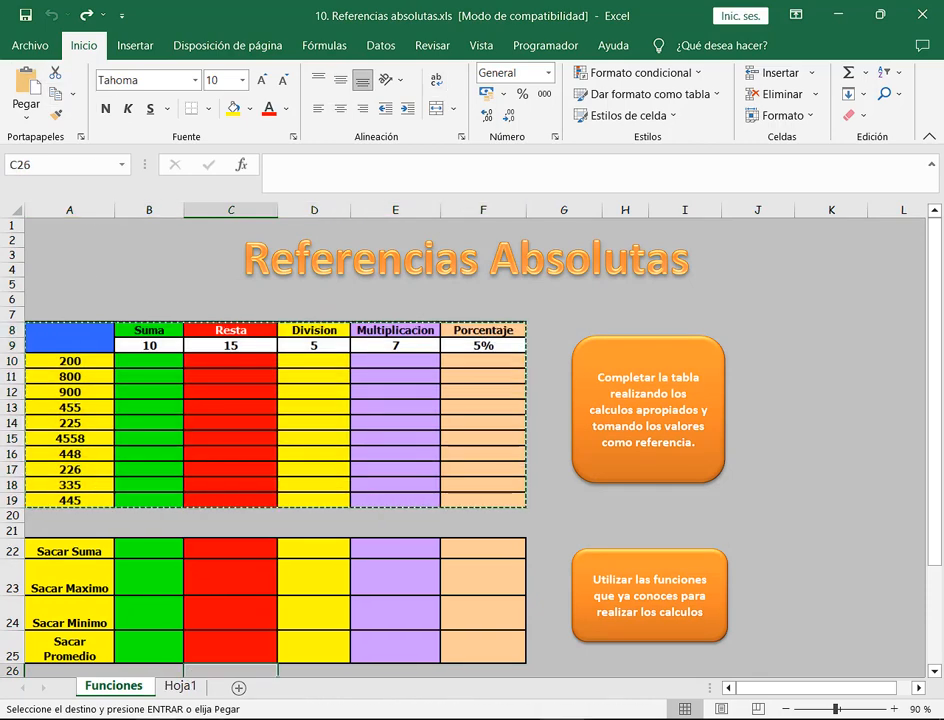
{"action": "left_click", "coordinate": [180, 686]}
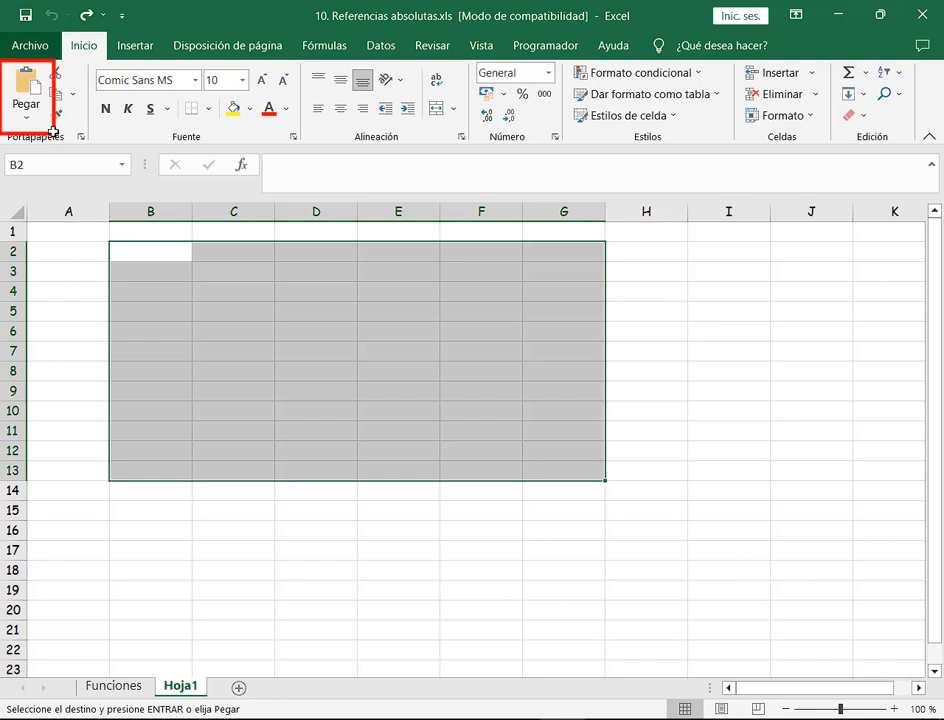
{"action": "left_click", "coordinate": [155, 254]}
{"action": "left_click", "coordinate": [30, 112]}
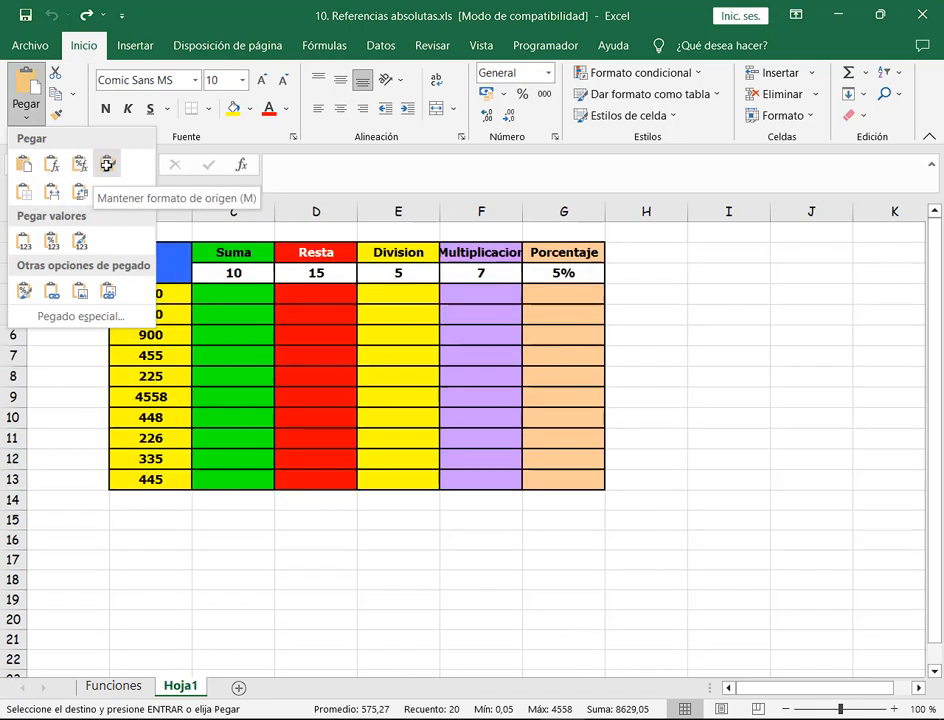
{"action": "left_click", "coordinate": [107, 165]}
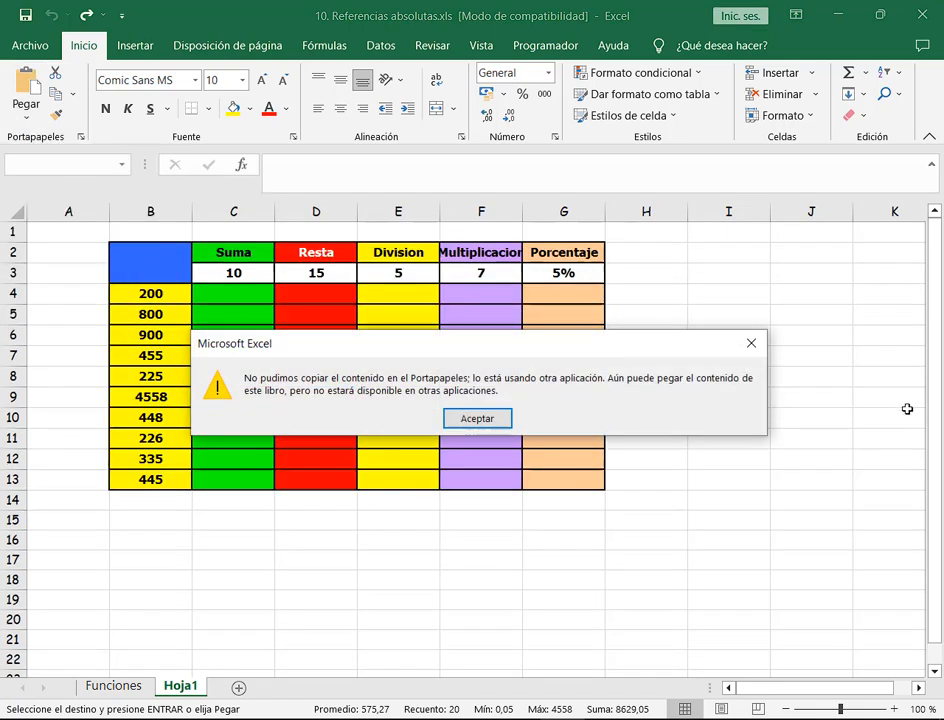
{"action": "left_click", "coordinate": [753, 342]}
- Paste only the table's values at B2 of Hoja1, then clear the contents of the whole sheet
{"action": "left_click", "coordinate": [26, 112]}
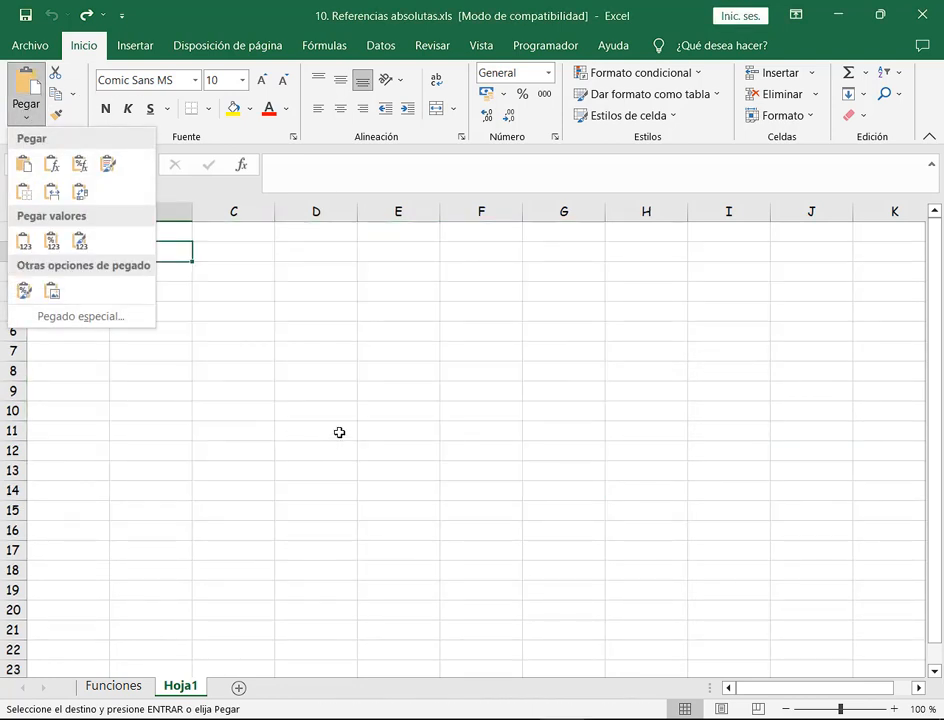
{"action": "left_click", "coordinate": [19, 241]}
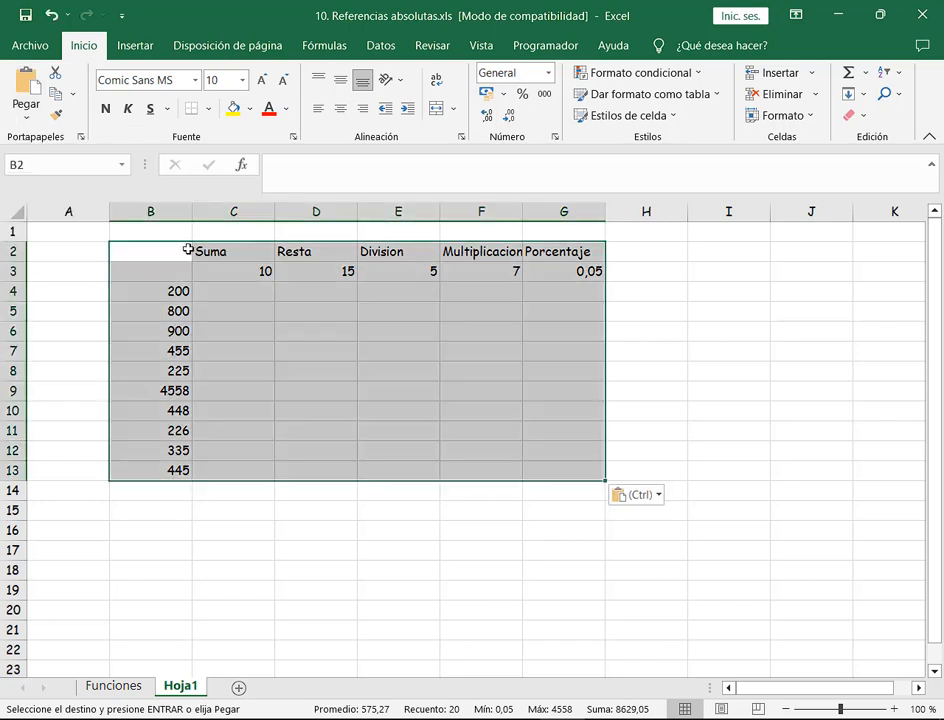
{"action": "left_click", "coordinate": [520, 355]}
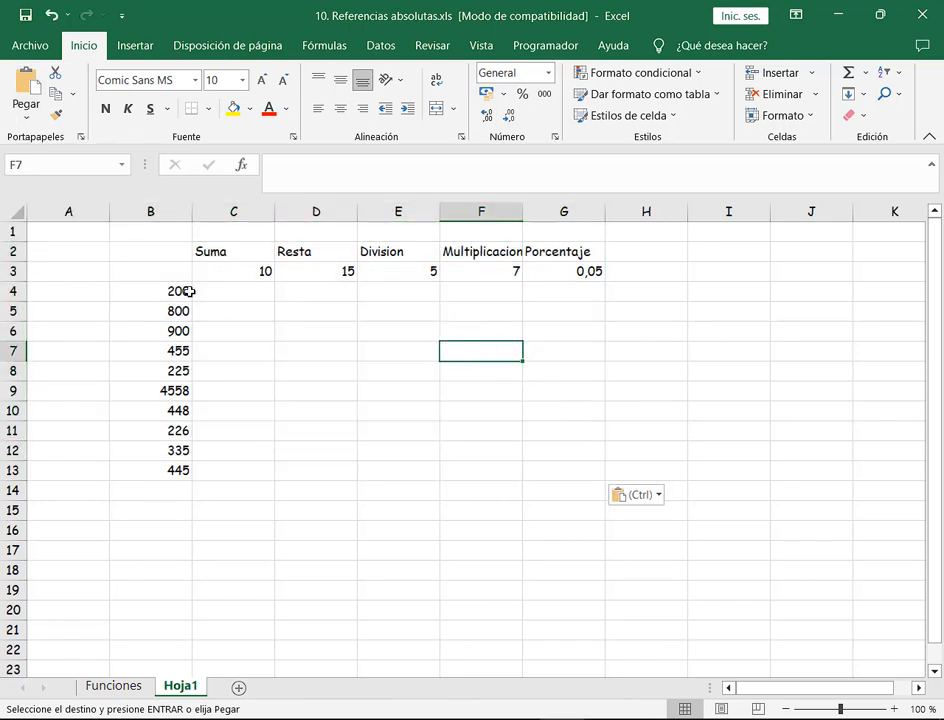
{"action": "left_click", "coordinate": [15, 211]}
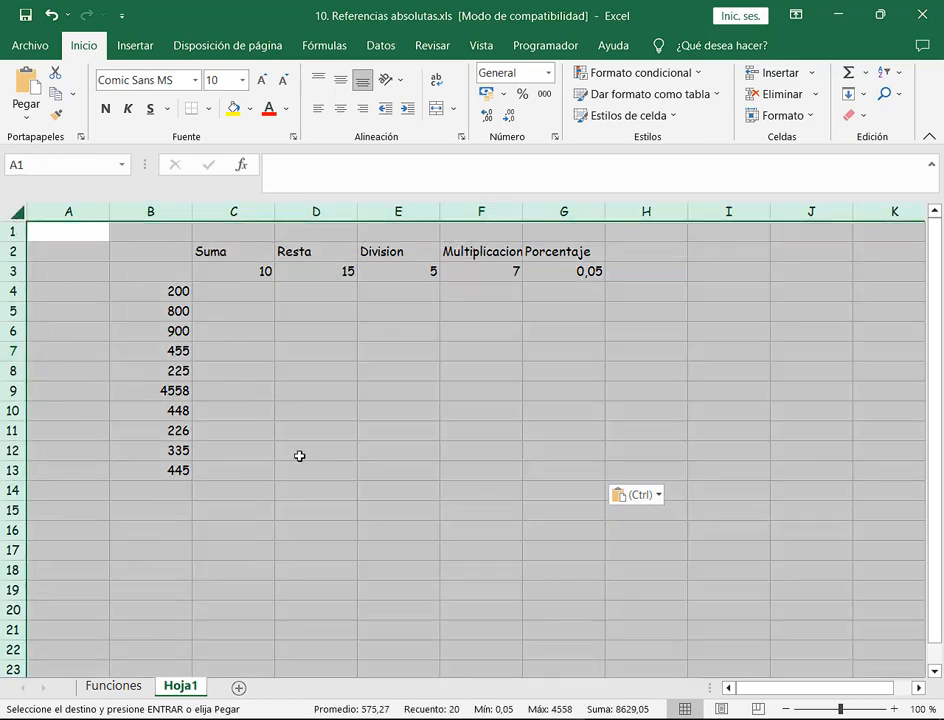
{"action": "key", "text": "Delete"}
{"action": "left_click", "coordinate": [299, 452]}
- Remove the fill colour from every cell of the Funciones sheet
{"action": "left_click", "coordinate": [120, 677]}
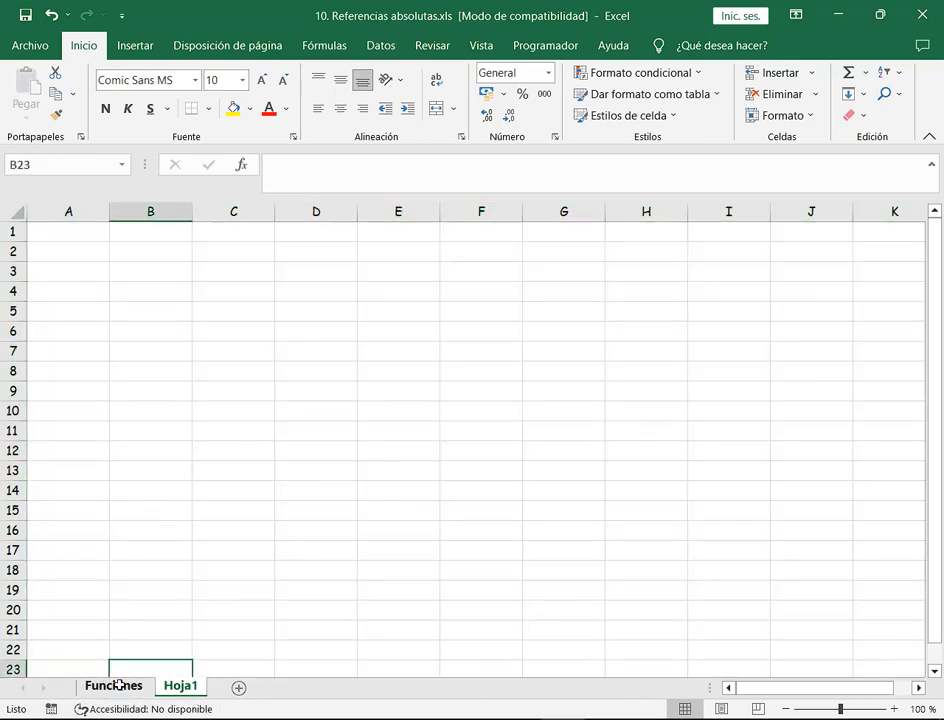
{"action": "left_click", "coordinate": [119, 684]}
{"action": "left_click", "coordinate": [15, 211]}
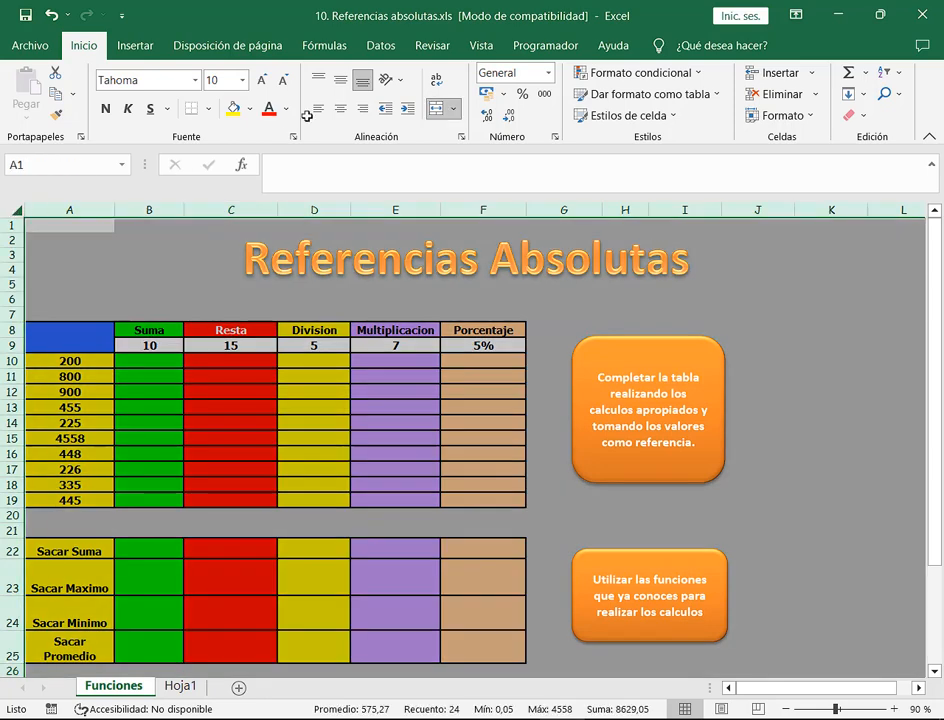
{"action": "left_click", "coordinate": [249, 108]}
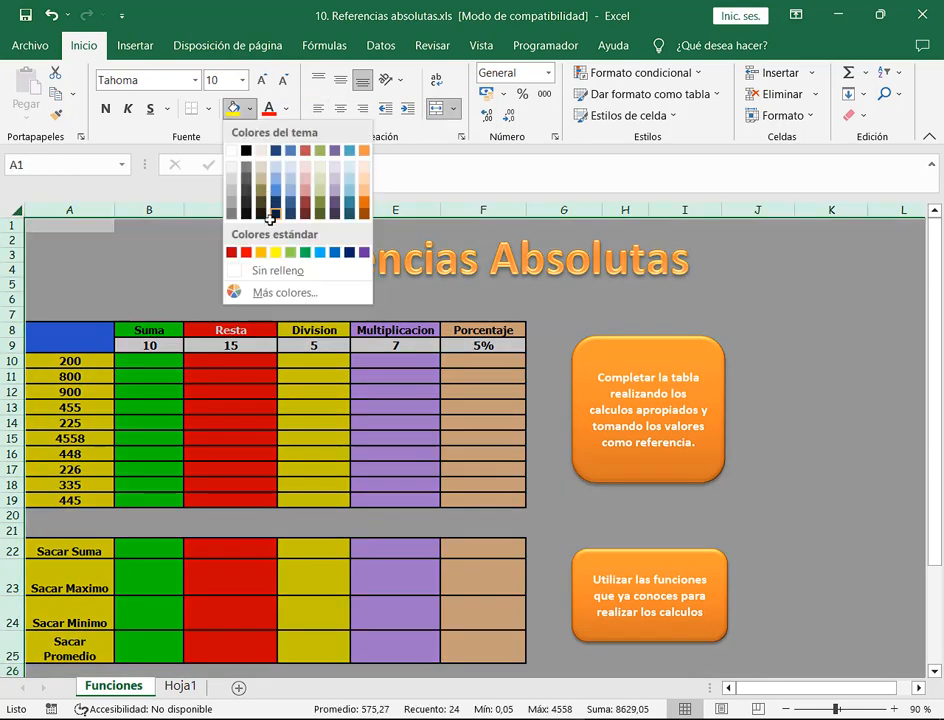
{"action": "left_click", "coordinate": [282, 269]}
- Set the font colour of column C on the Funciones sheet to black
{"action": "left_click", "coordinate": [249, 210]}
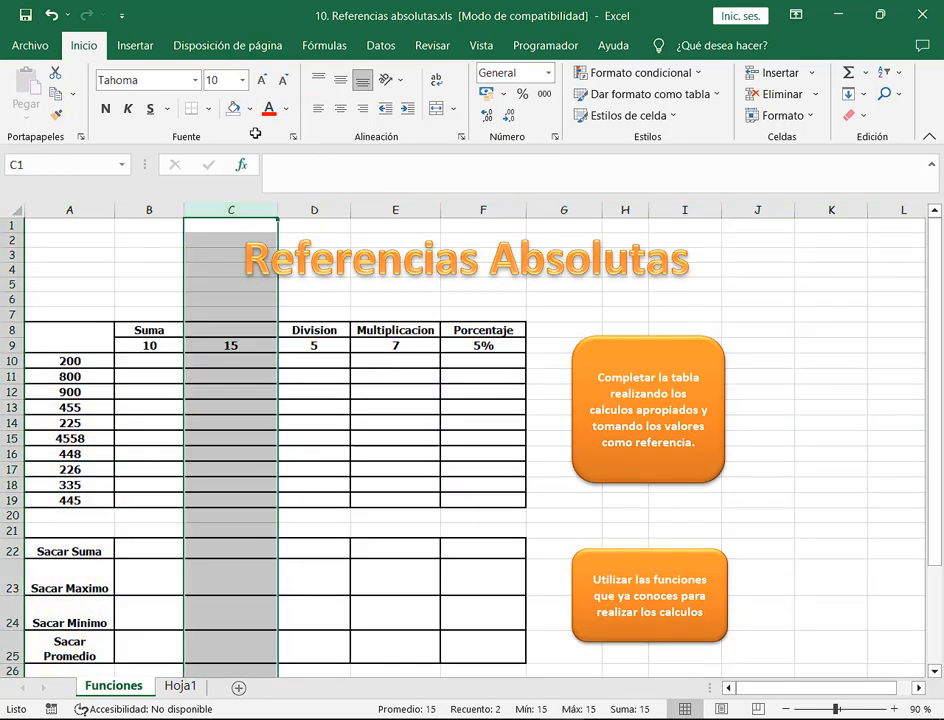
{"action": "left_click", "coordinate": [254, 110]}
{"action": "left_click", "coordinate": [285, 108]}
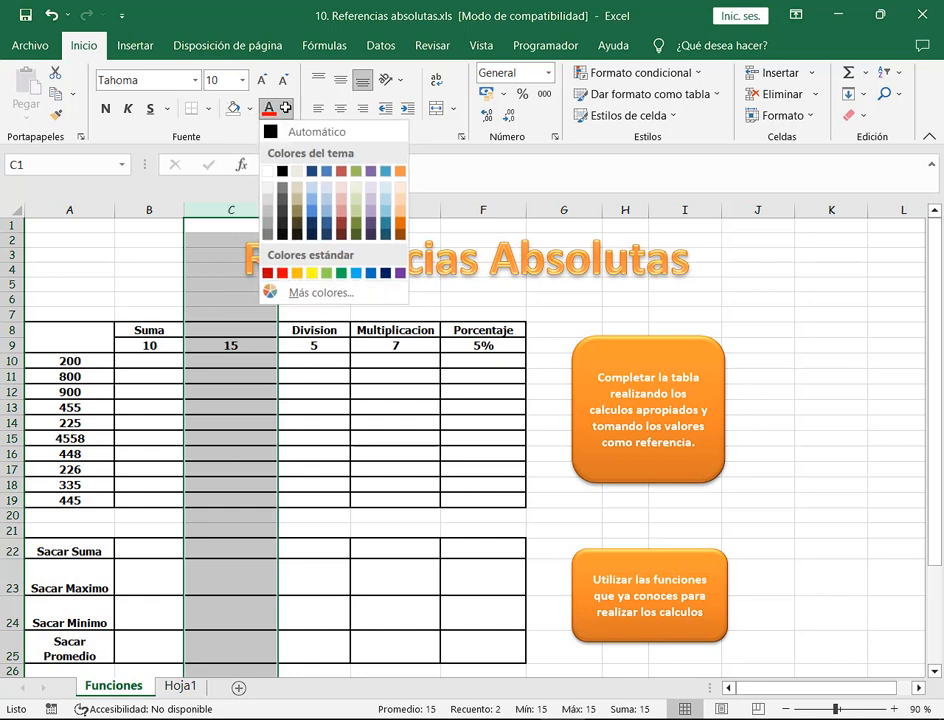
{"action": "left_click", "coordinate": [279, 172]}
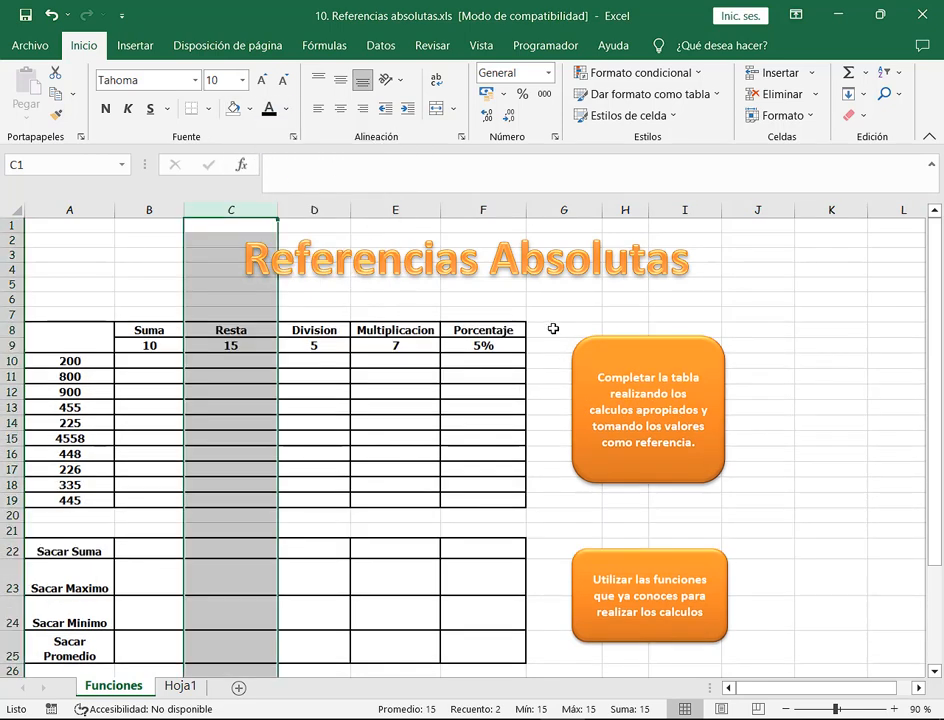
{"action": "left_click", "coordinate": [139, 312]}
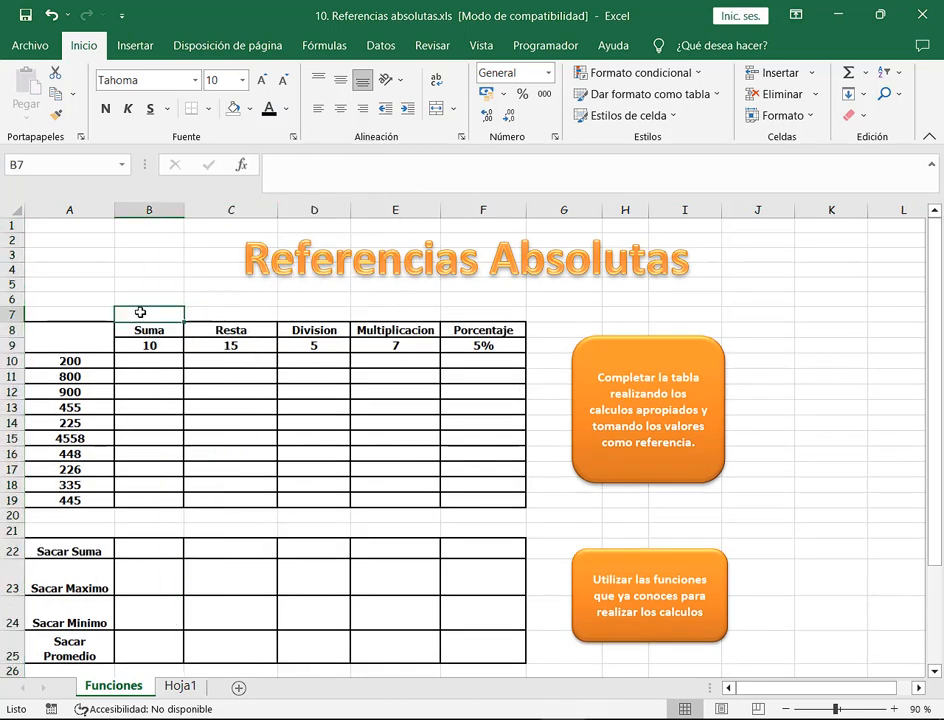
- Start saving the workbook and cancel at the compatibility check
{"action": "key", "text": "ctrl+s"}
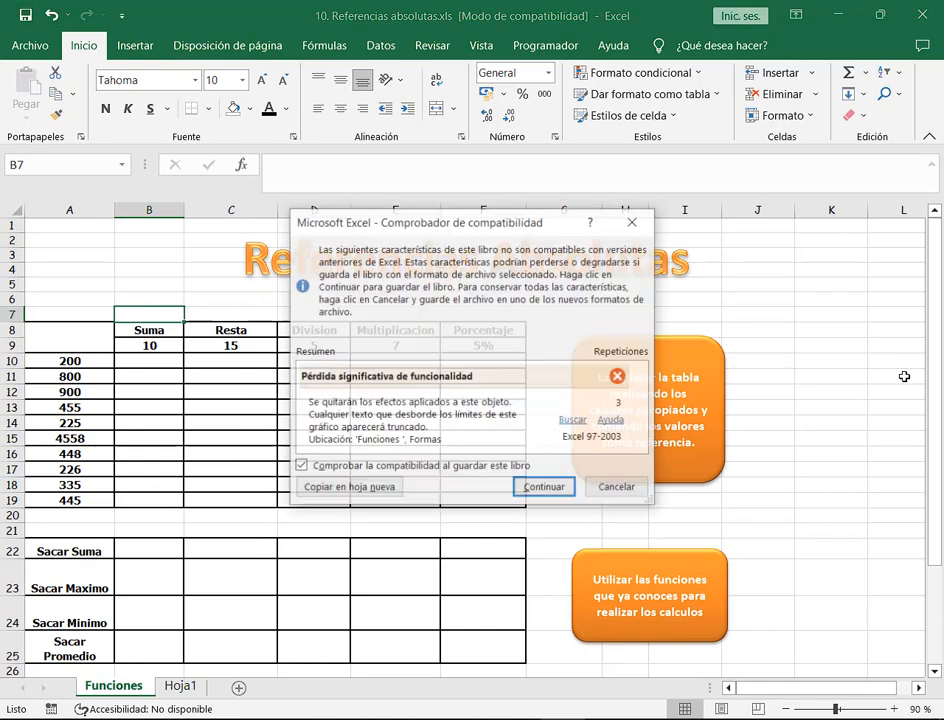
{"action": "left_click", "coordinate": [626, 487]}
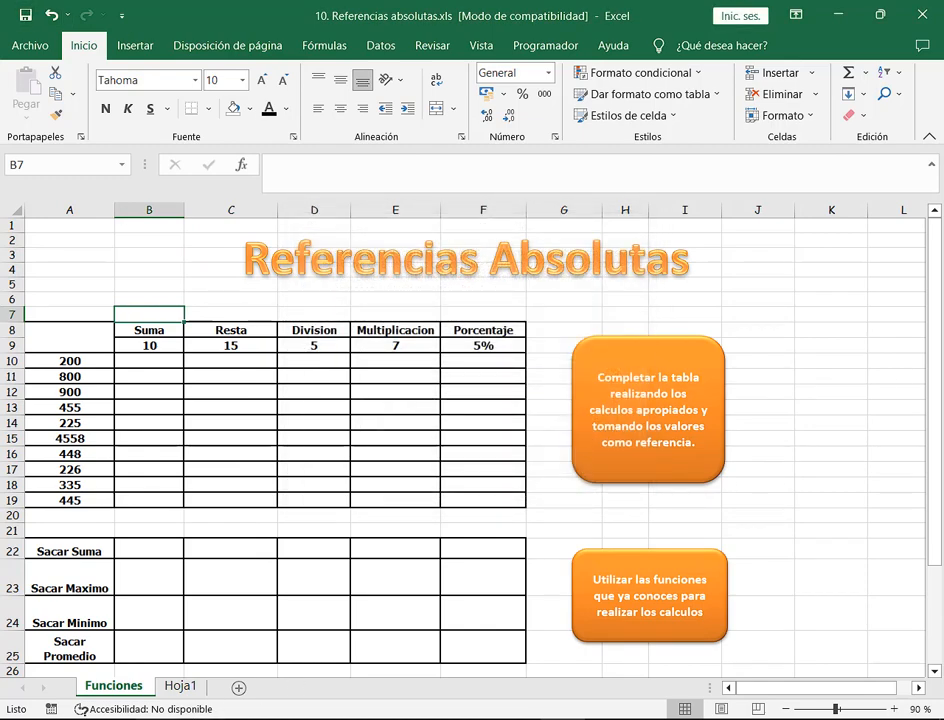
- Switch to the Clase 3 folder in Google Drive and review its files and the actions offered for 10. Referencias absolutas.xls
{"action": "left_click", "coordinate": [99, 670]}
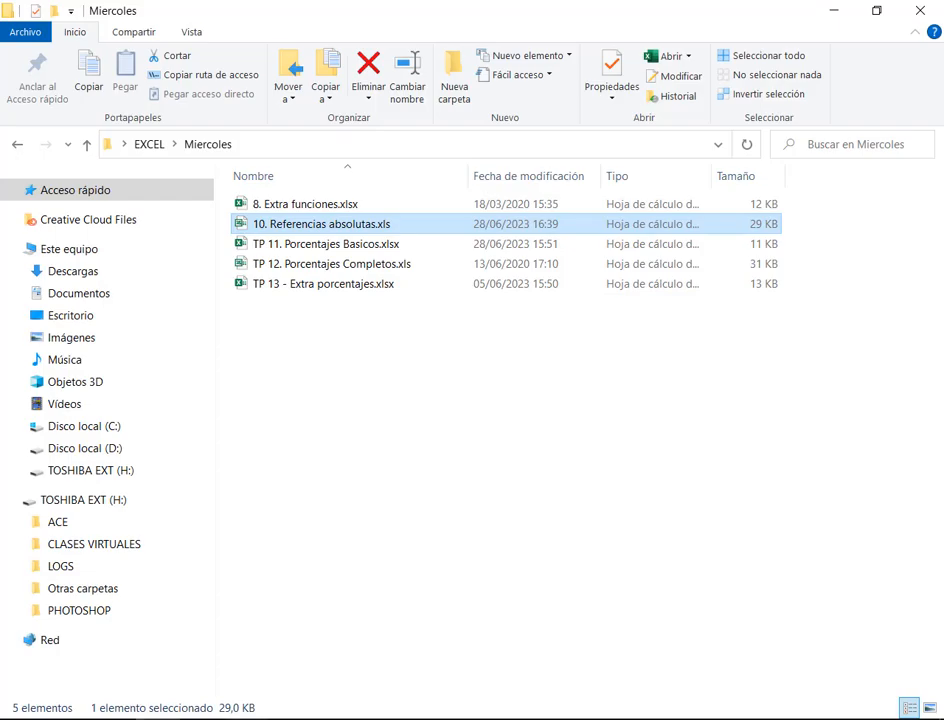
{"action": "mouse_move", "coordinate": [247, 718]}
{"action": "left_click", "coordinate": [143, 607]}
{"action": "left_click", "coordinate": [347, 4]}
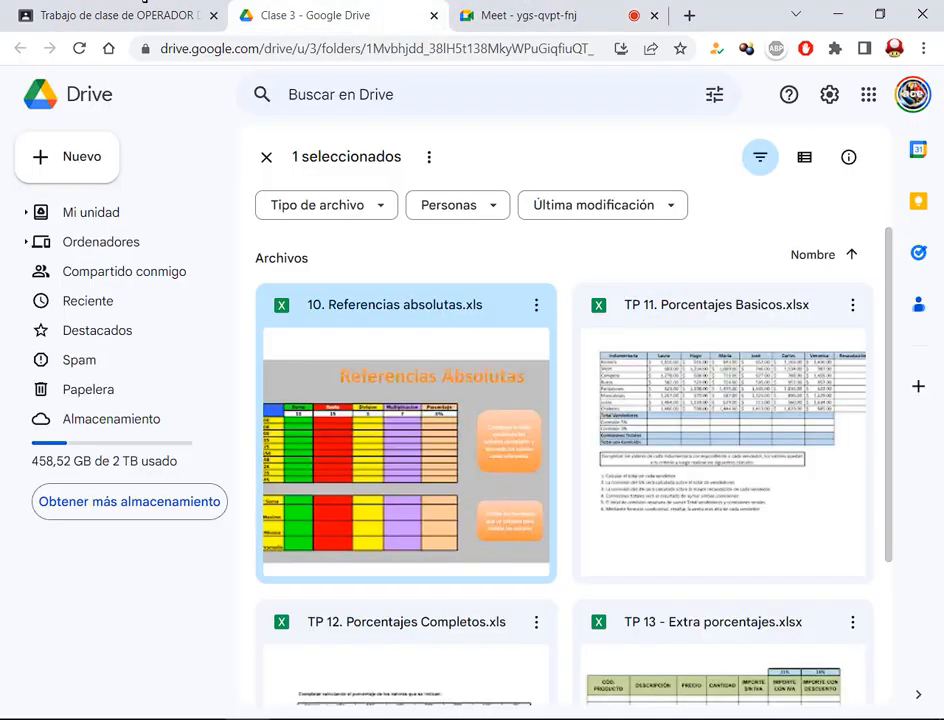
{"action": "left_click", "coordinate": [693, 258]}
{"action": "scroll", "coordinate": [693, 259], "scroll_direction": "down", "scroll_amount": 2}
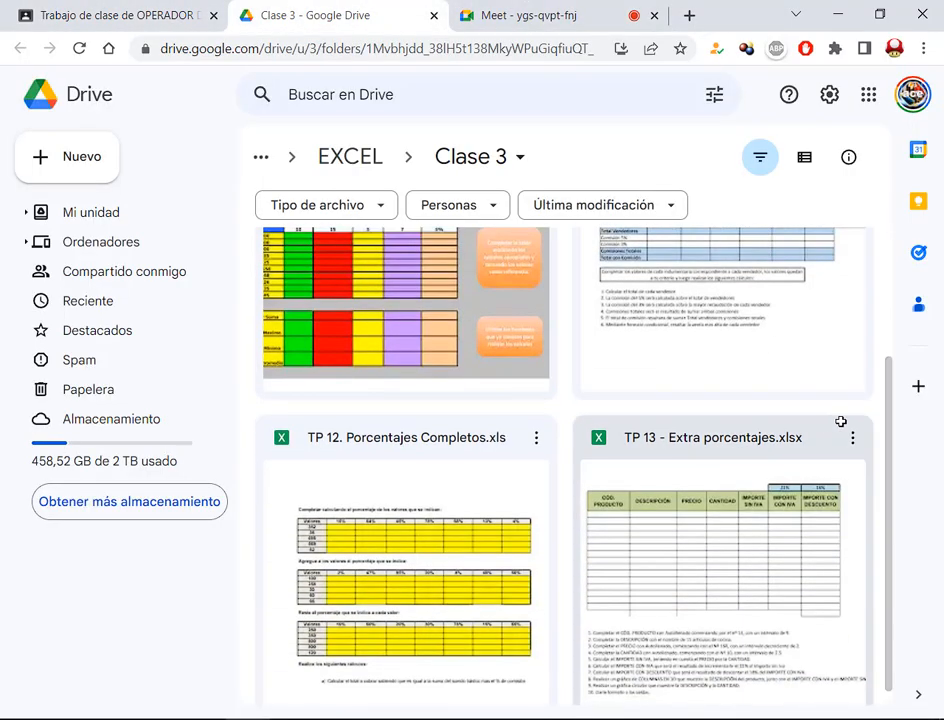
{"action": "scroll", "coordinate": [841, 422], "scroll_direction": "up", "scroll_amount": 2}
{"action": "right_click", "coordinate": [403, 400]}
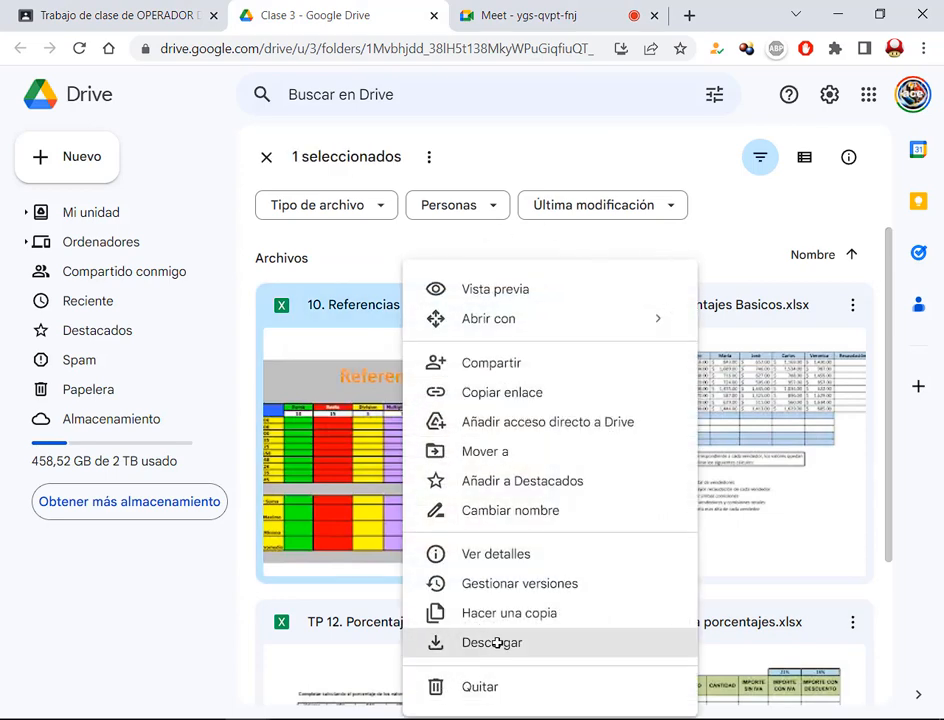
{"action": "left_click", "coordinate": [714, 236]}
- Open 10. Referencias absolutas.xls from Drive in Google Sheets and decline saving it as .XLSX
{"action": "left_click", "coordinate": [438, 420]}
{"action": "double_click", "coordinate": [438, 420]}
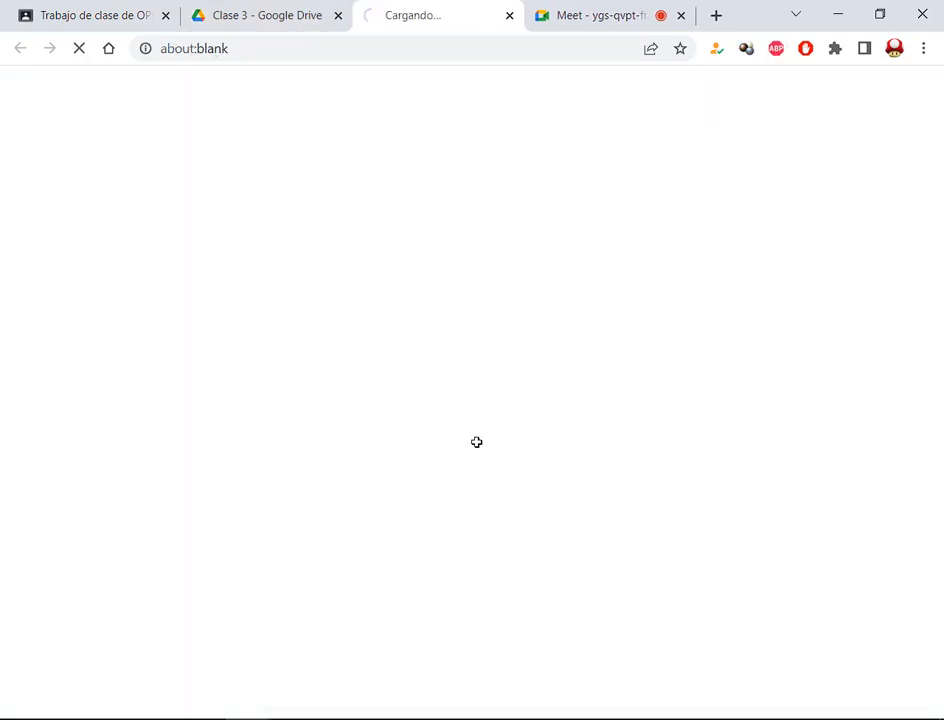
{"action": "left_click", "coordinate": [287, 6]}
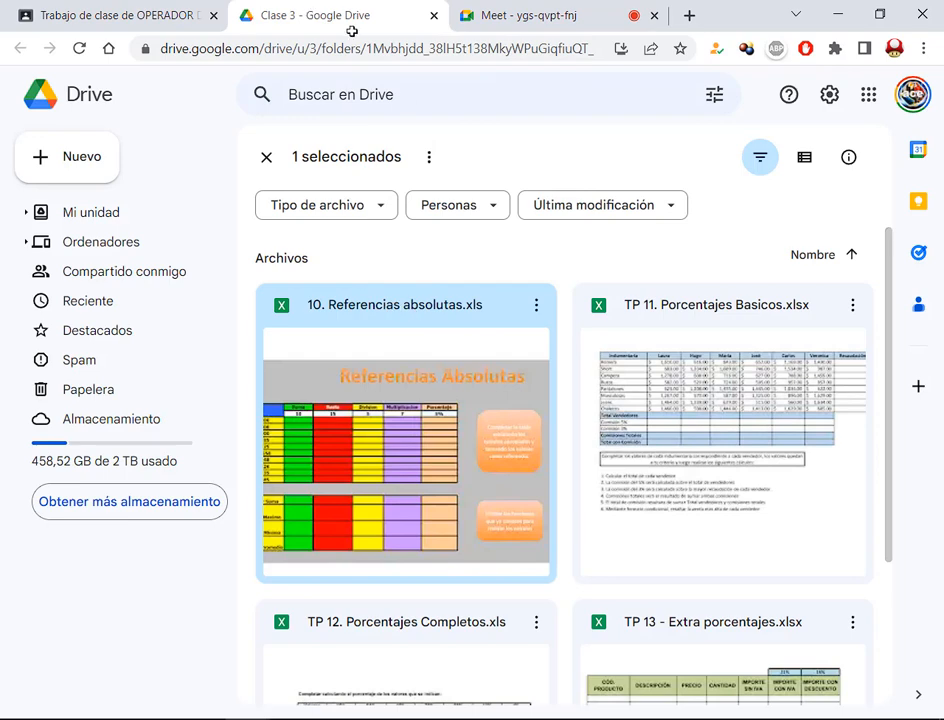
{"action": "double_click", "coordinate": [419, 427]}
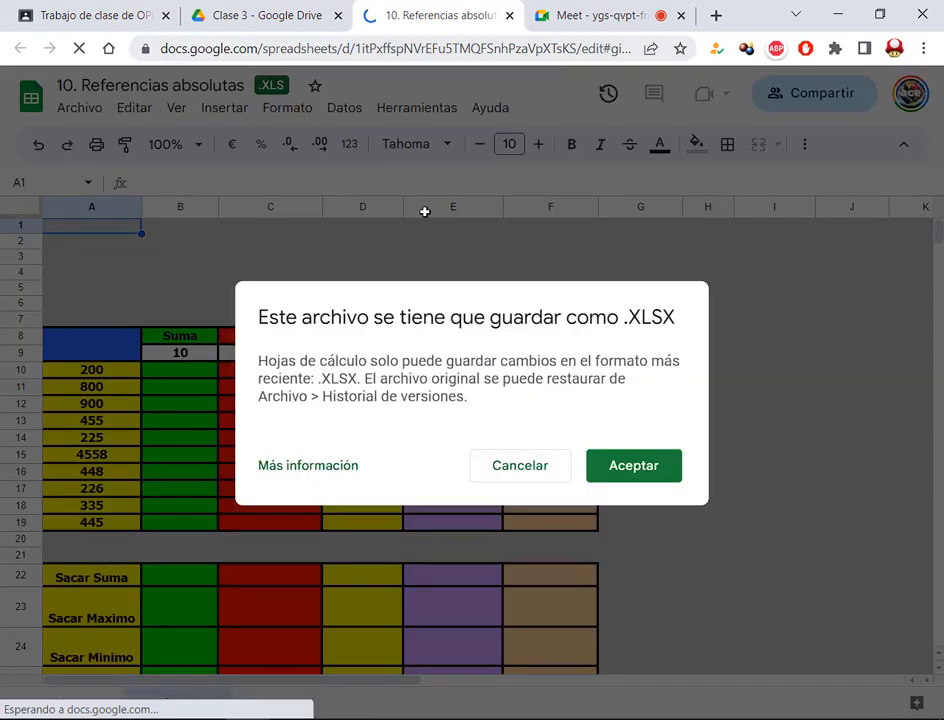
{"action": "left_click", "coordinate": [519, 466]}
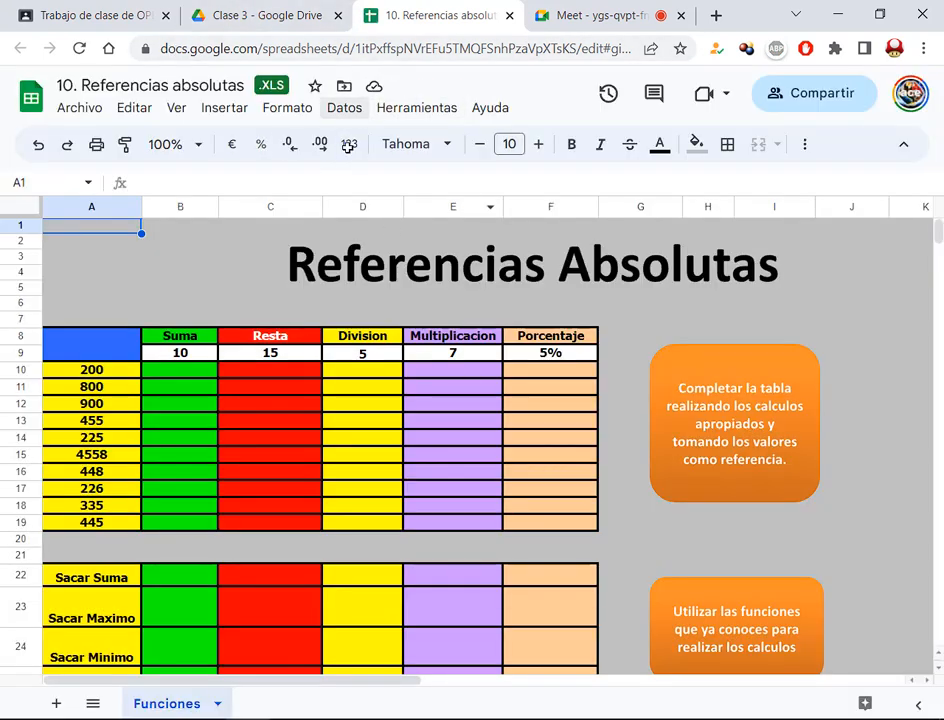
- Download 10. Referencias absolutas from Google Sheets as Microsoft Excel (.xls) and check the downloaded copy in Excel before closing it
{"action": "left_click", "coordinate": [79, 107]}
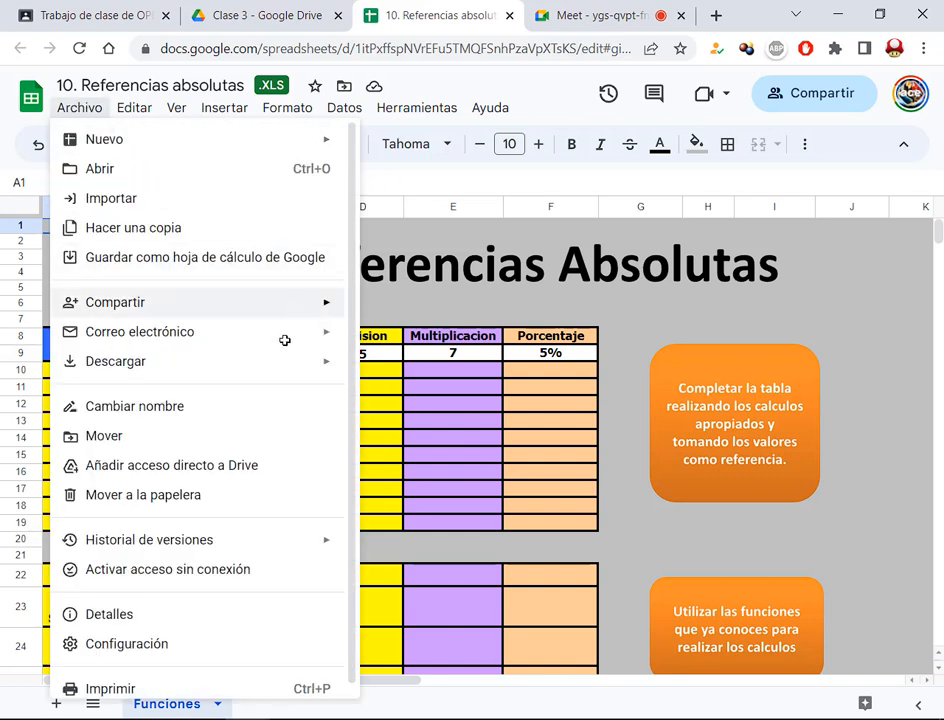
{"action": "mouse_move", "coordinate": [190, 362]}
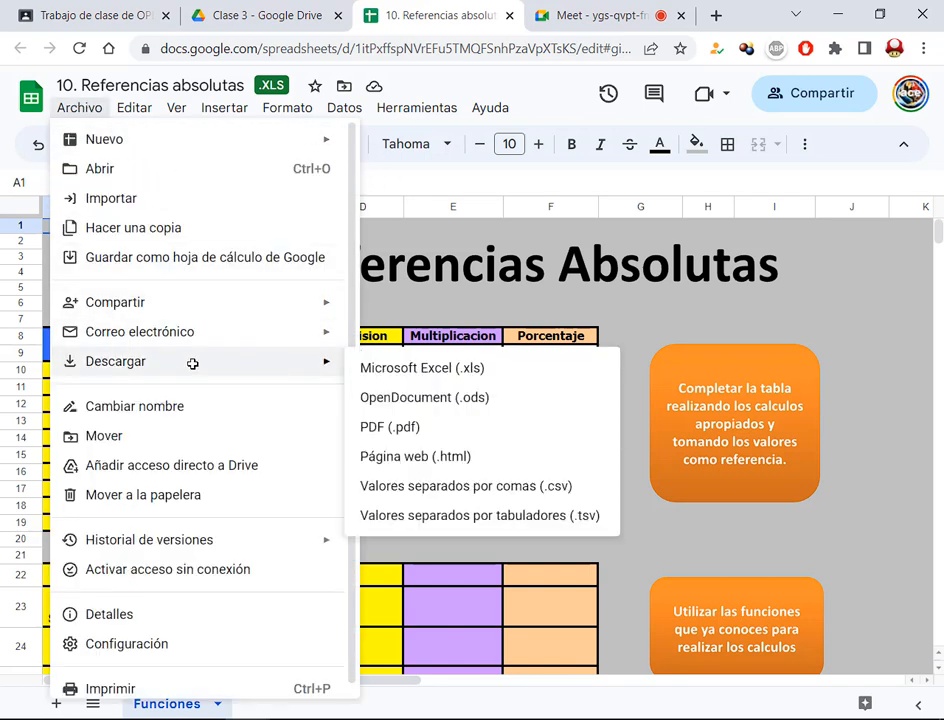
{"action": "left_click", "coordinate": [494, 370]}
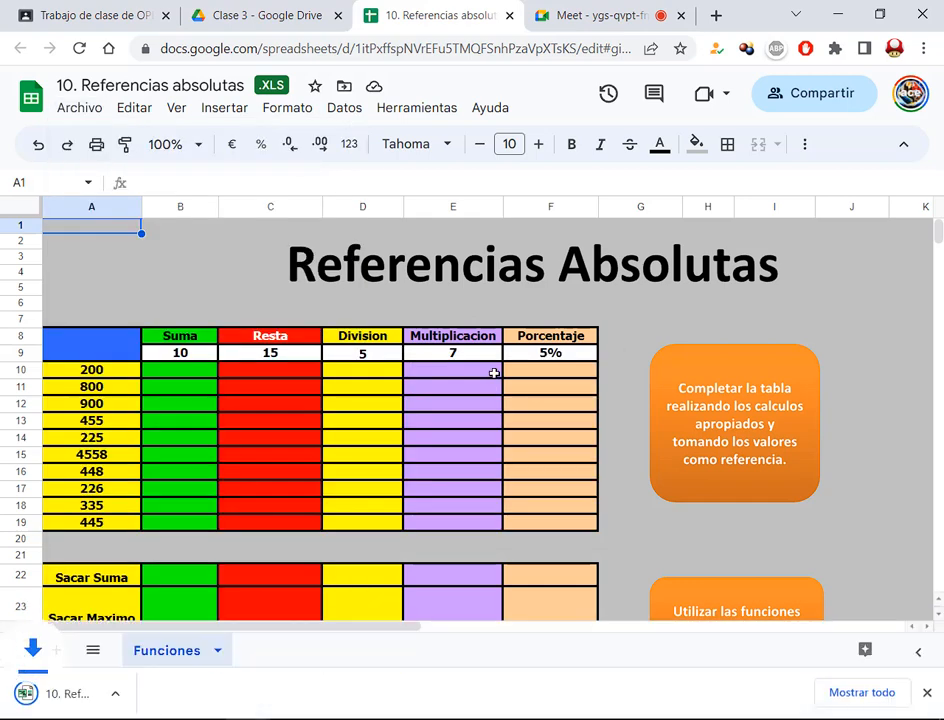
{"action": "left_click", "coordinate": [96, 695]}
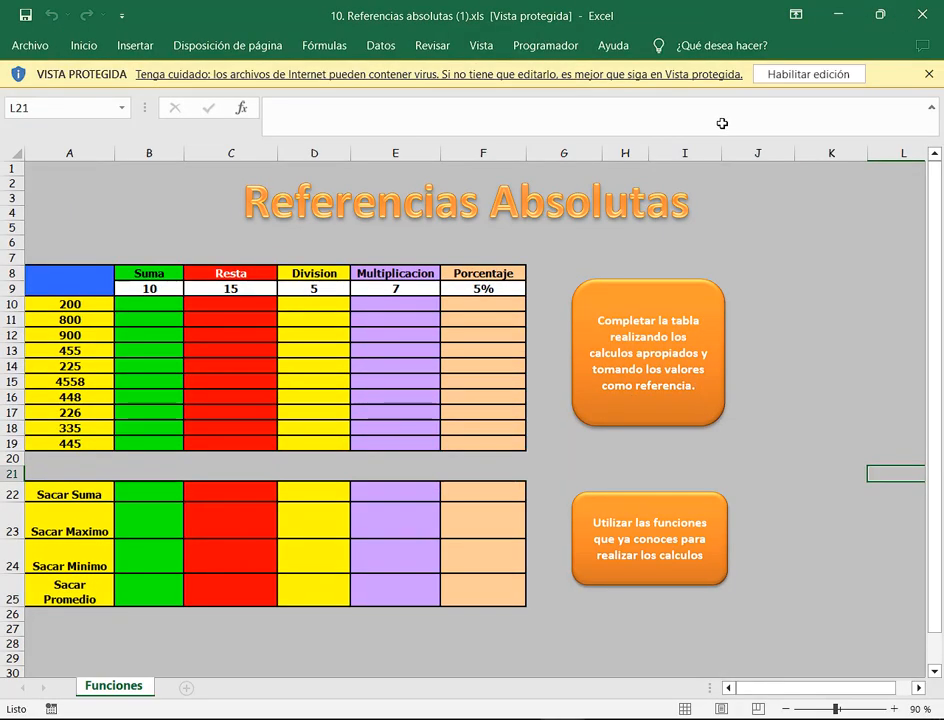
{"action": "left_click", "coordinate": [921, 15]}
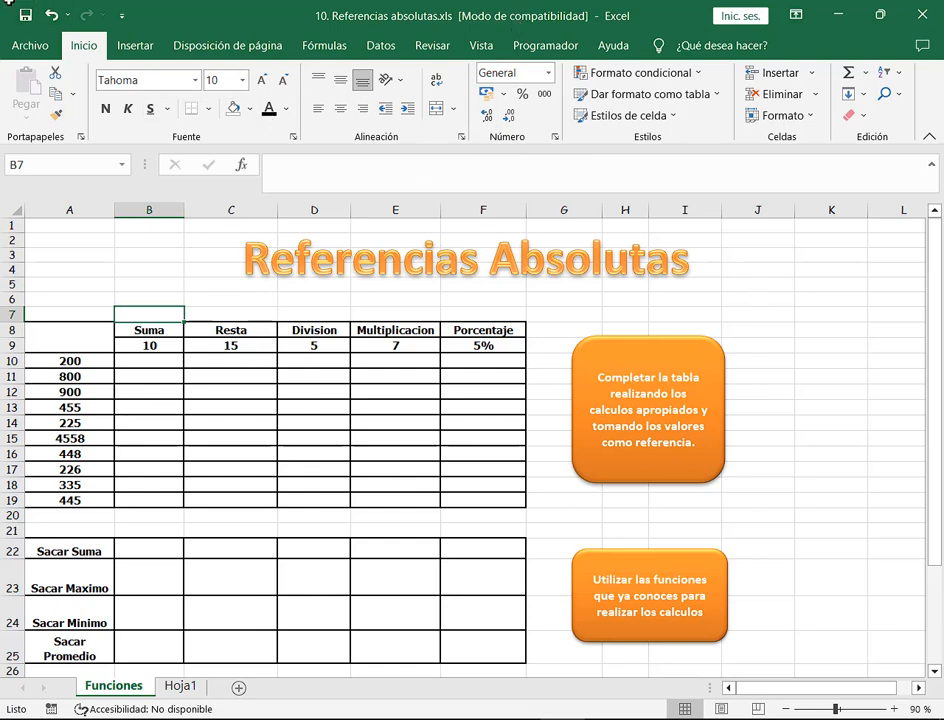
- Try to save the Excel workbook 10. Referencias absolutas.xls and dismiss the compatibility check
{"action": "left_click", "coordinate": [25, 14]}
{"action": "left_click_drag", "start_coordinate": [463, 226], "coordinate": [455, 226]}
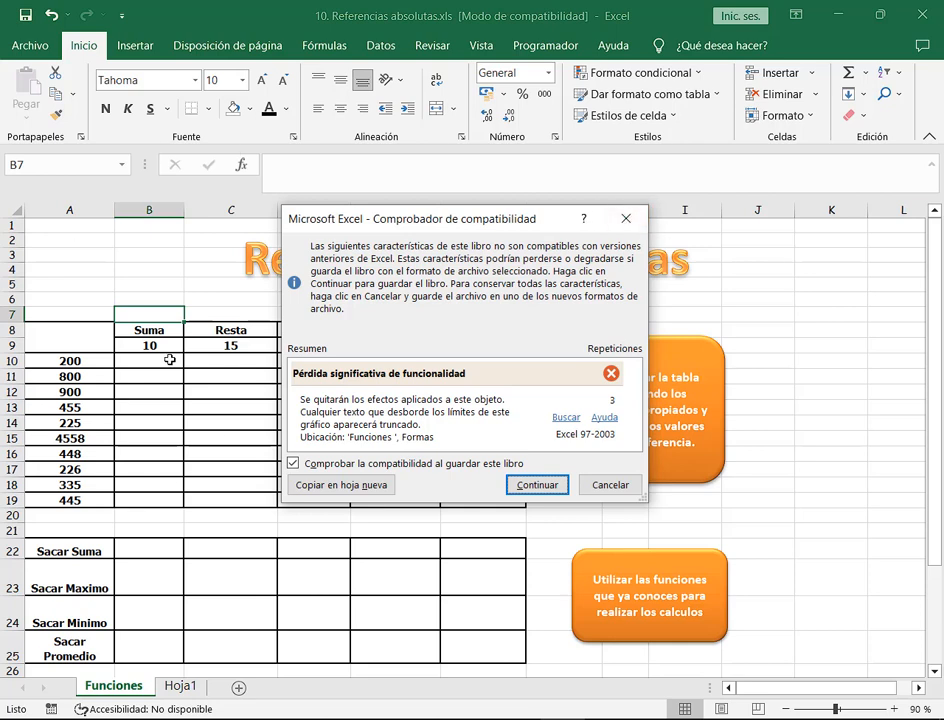
{"action": "left_click", "coordinate": [628, 215]}
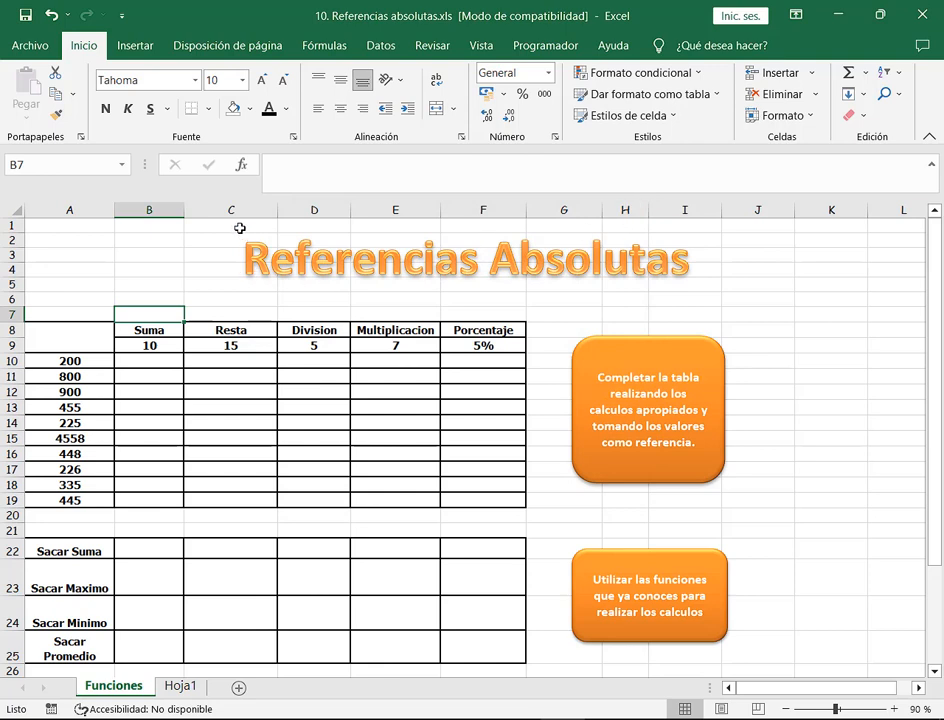
{"action": "left_click_drag", "start_coordinate": [240, 228], "coordinate": [712, 298]}
{"action": "left_click_drag", "start_coordinate": [794, 362], "coordinate": [688, 278]}
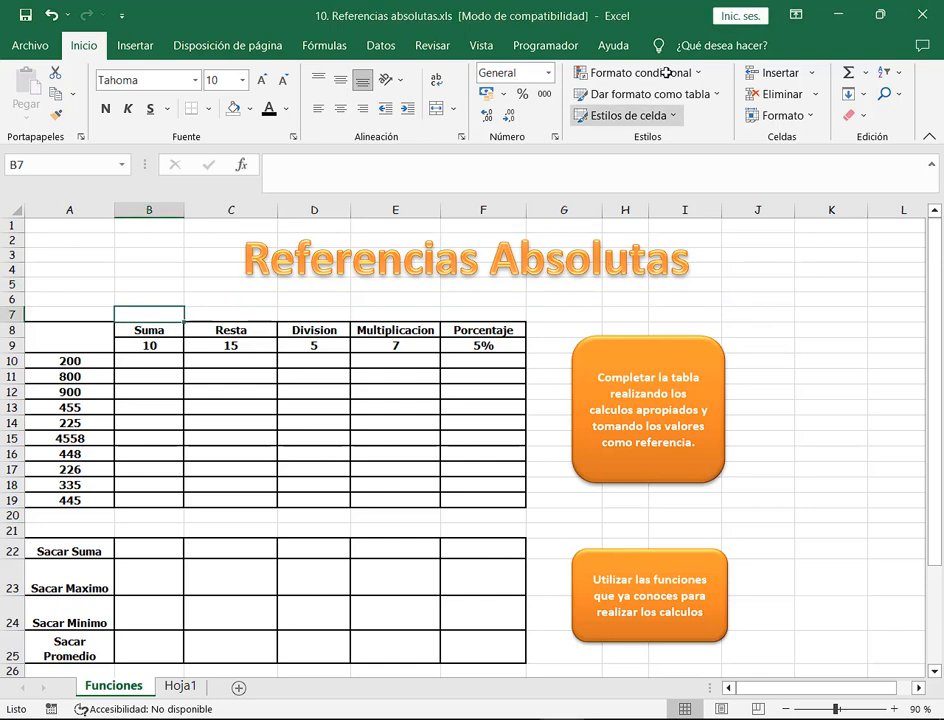
{"action": "left_click_drag", "start_coordinate": [527, 3], "coordinate": [597, 23]}
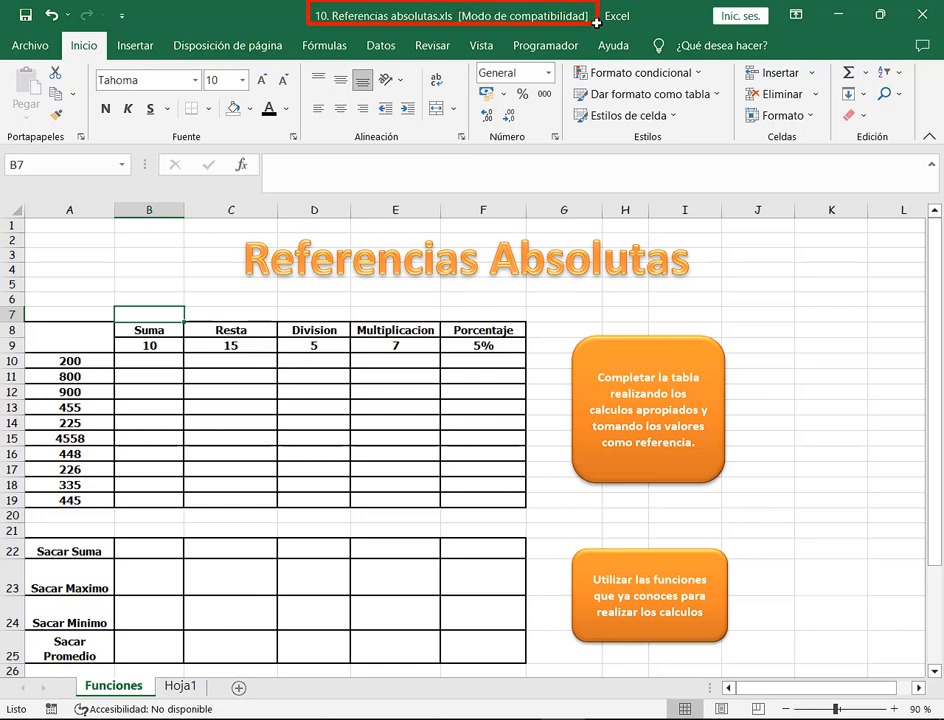
{"action": "left_click_drag", "start_coordinate": [502, 94], "coordinate": [508, 28]}
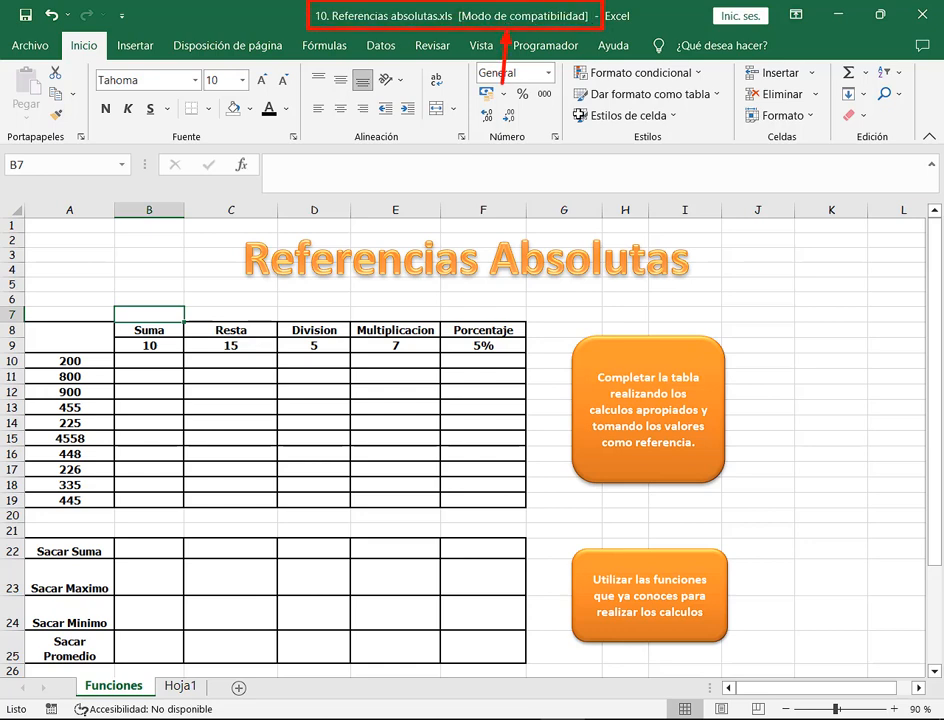
{"action": "key", "text": "Escape"}
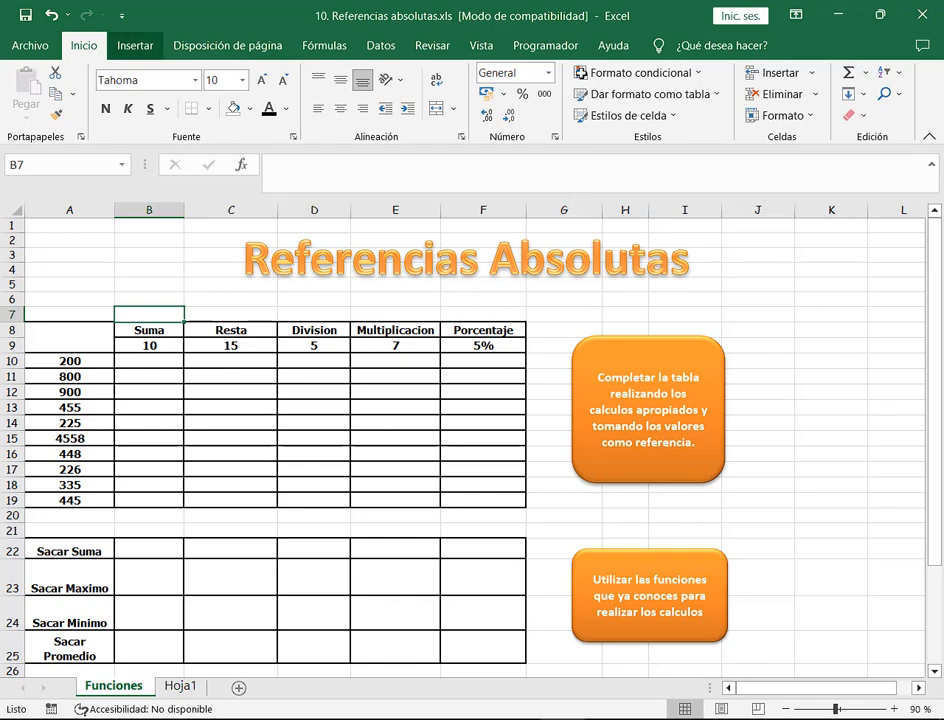
{"action": "left_click", "coordinate": [30, 45]}
{"action": "left_click", "coordinate": [25, 52]}
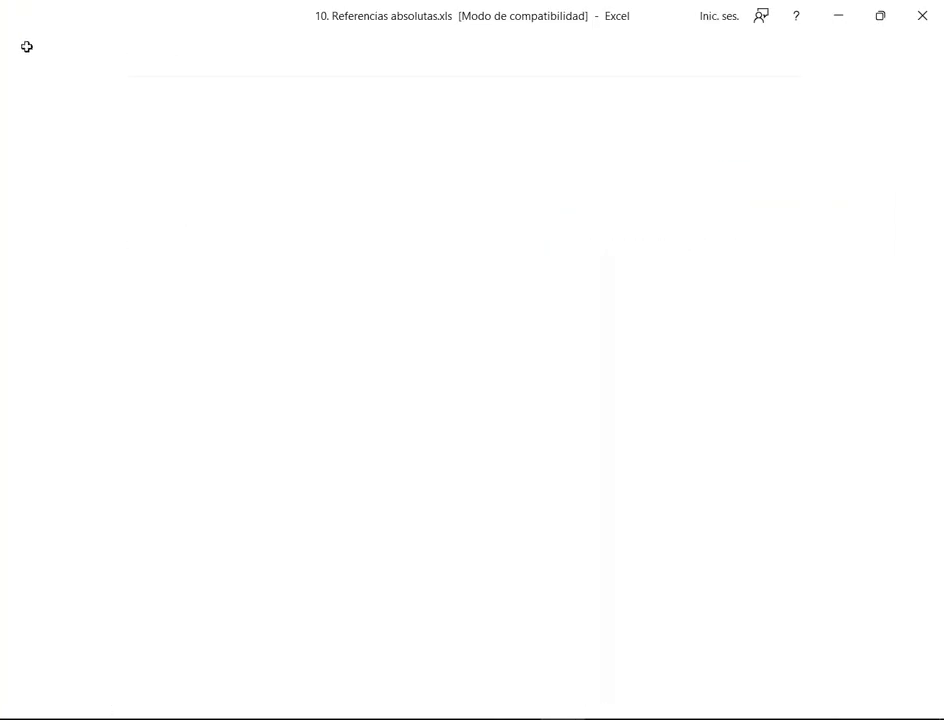
- Save 10. Referencias absolutas.xls in its current format by continuing past the compatibility check, and close the workbook
{"action": "left_click", "coordinate": [25, 15]}
{"action": "left_click_drag", "start_coordinate": [508, 226], "coordinate": [494, 124]}
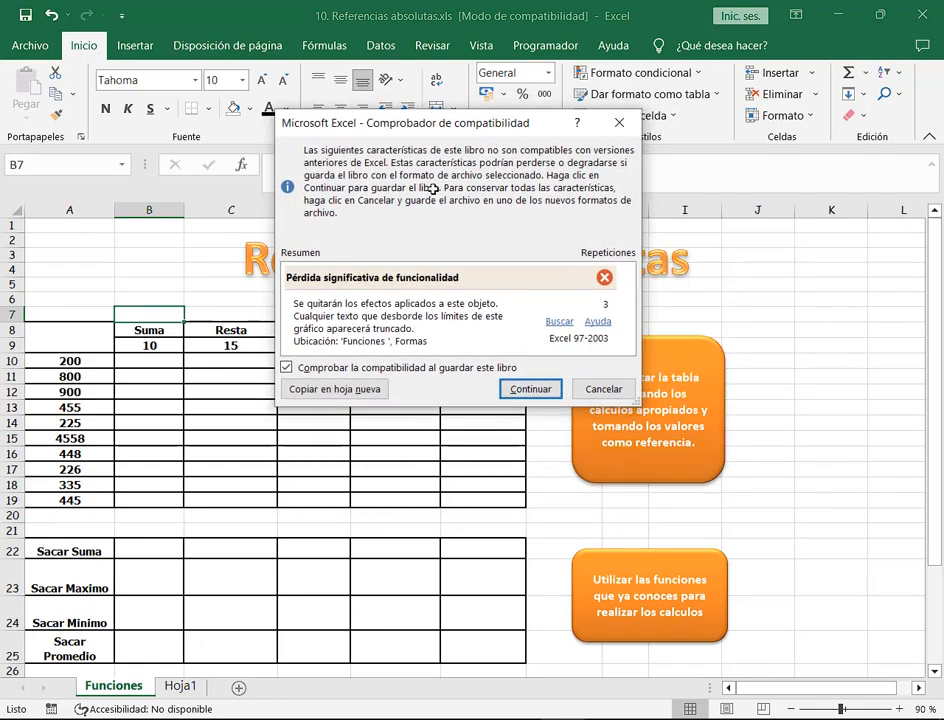
{"action": "left_click_drag", "start_coordinate": [453, 126], "coordinate": [613, 91]}
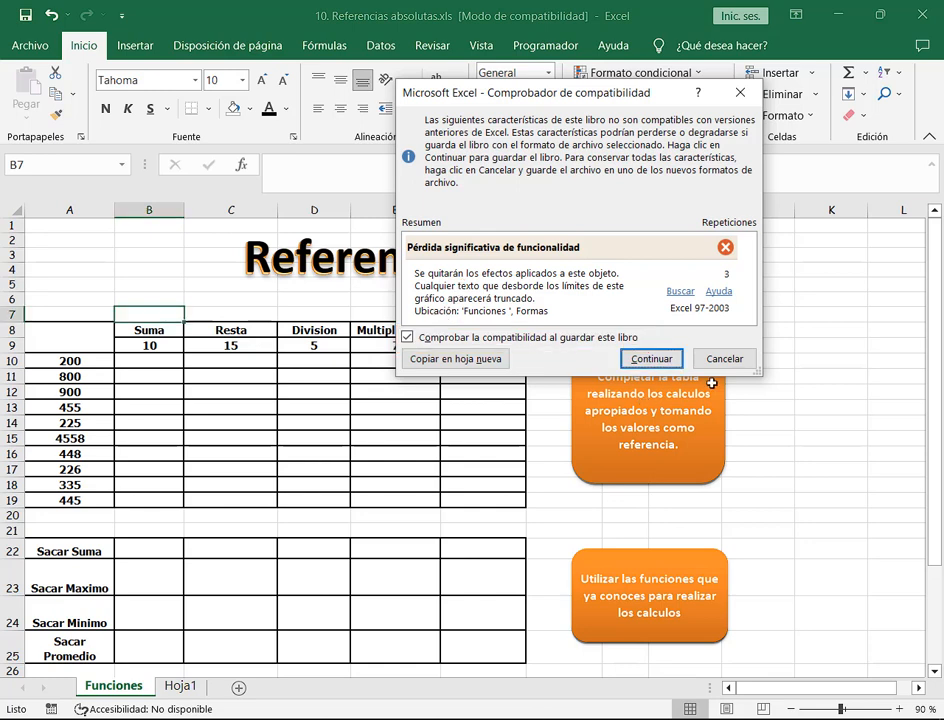
{"action": "left_click", "coordinate": [668, 358]}
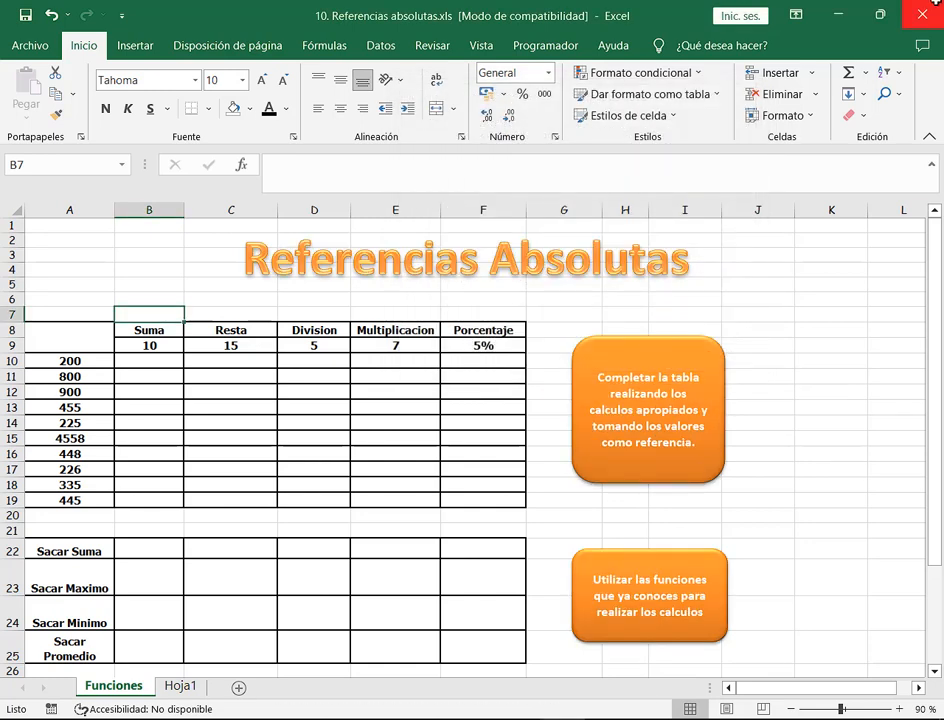
{"action": "left_click", "coordinate": [934, 8]}
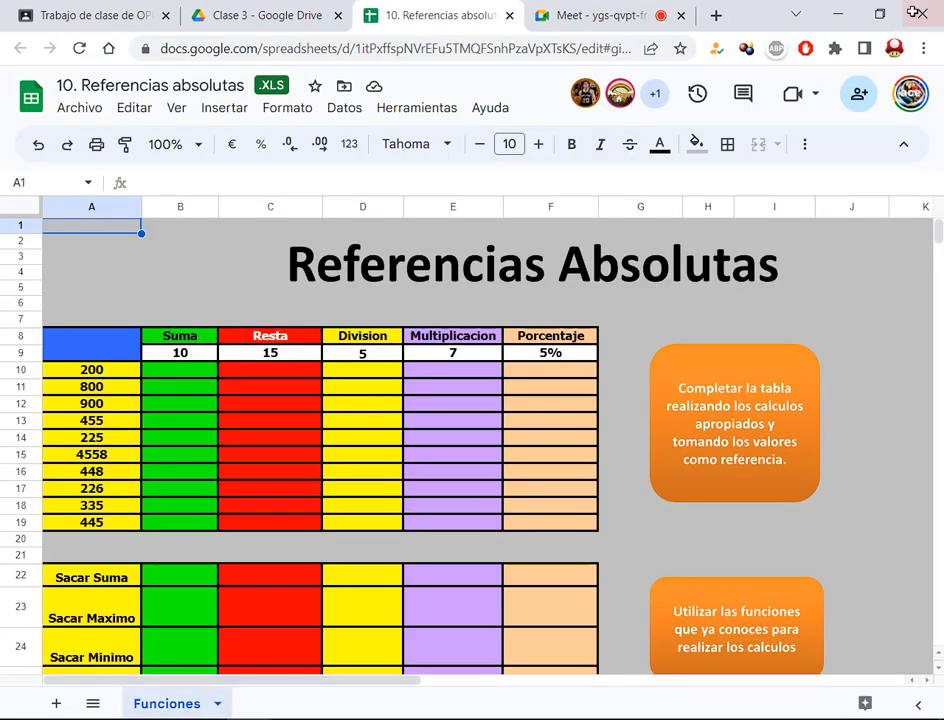
- Leave the browser and reopen 10. Referencias absolutas.xls from the EXCEL > Miercoles folder
{"action": "left_click", "coordinate": [842, 8]}
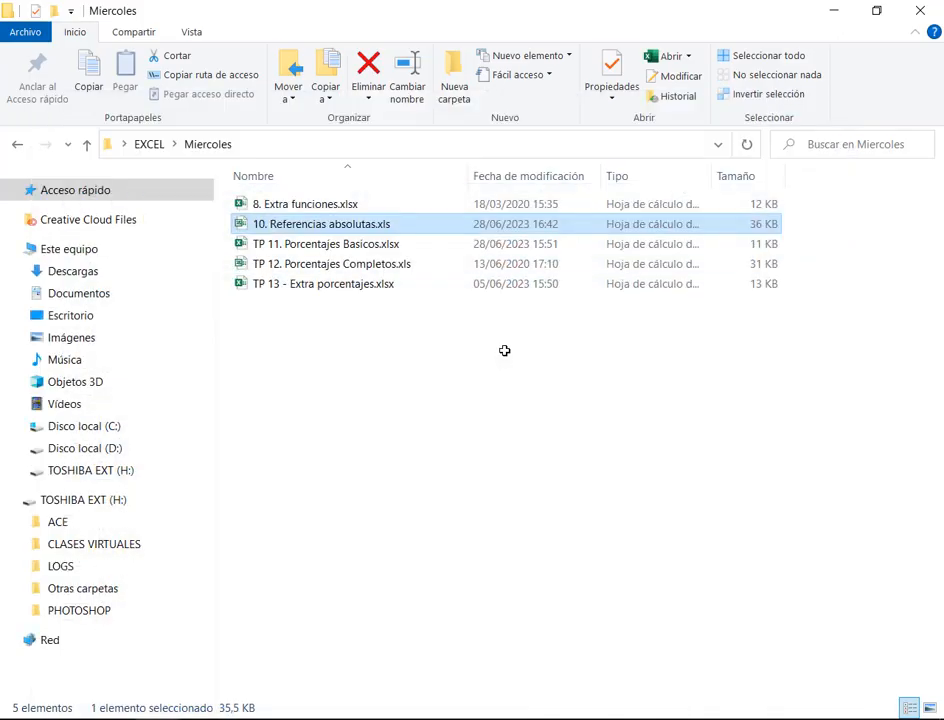
{"action": "double_click", "coordinate": [351, 224]}
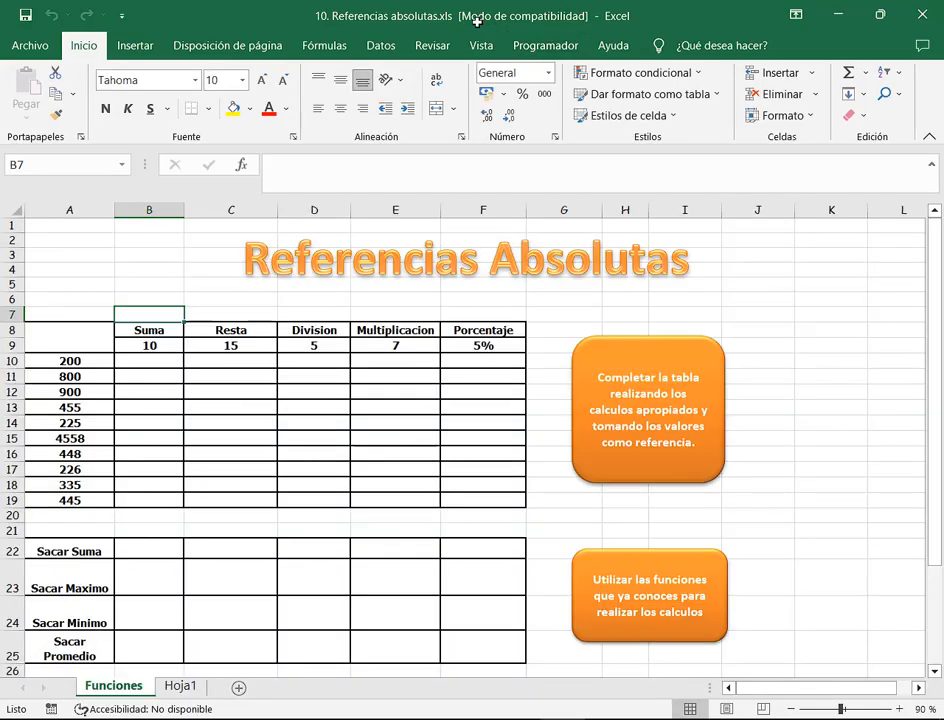
{"action": "left_click", "coordinate": [31, 49]}
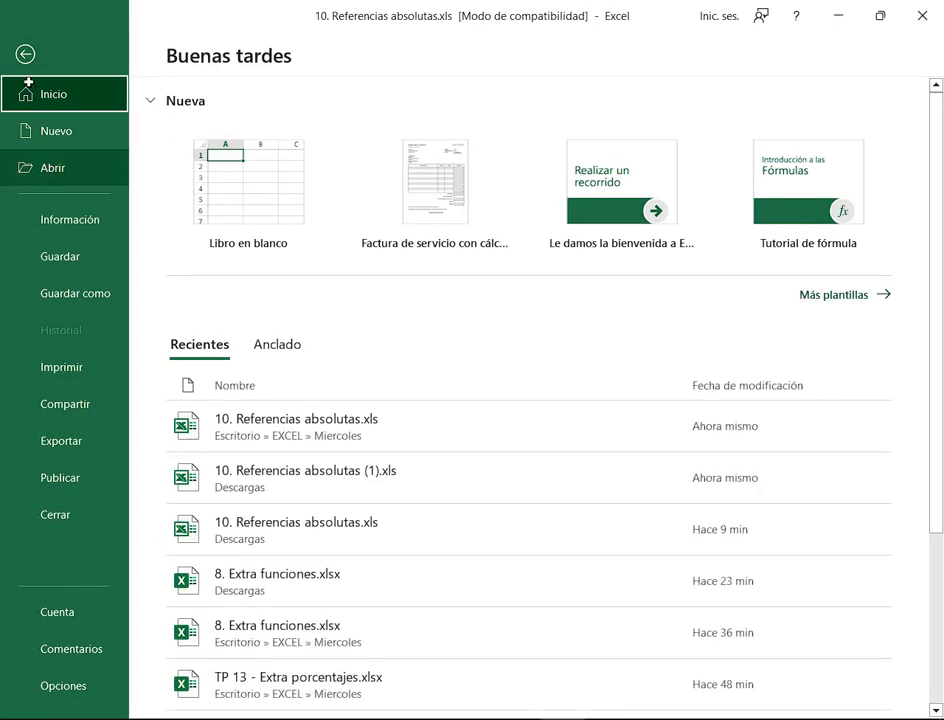
{"action": "left_click", "coordinate": [28, 51]}
- Start saving the workbook, turn off the compatibility check on save, and cancel
{"action": "left_click", "coordinate": [25, 15]}
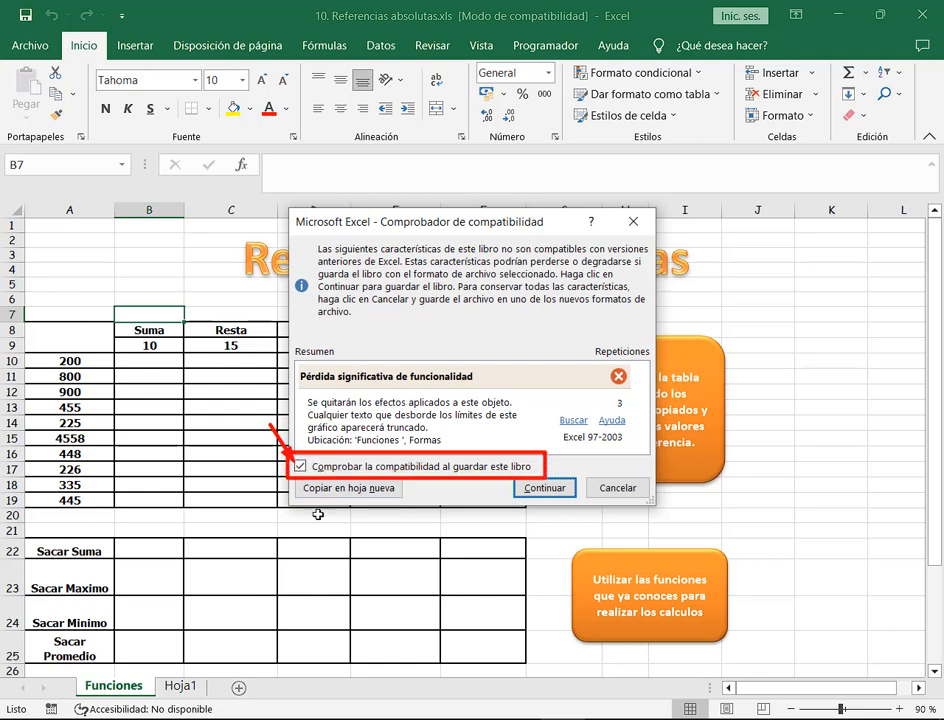
{"action": "left_click", "coordinate": [301, 466]}
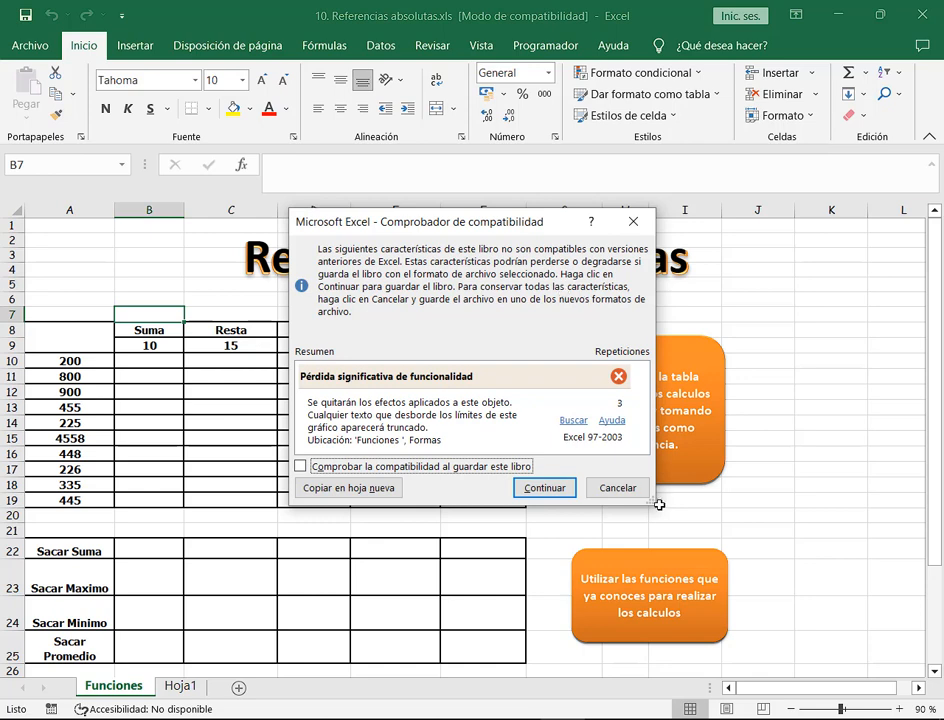
{"action": "left_click", "coordinate": [628, 488]}
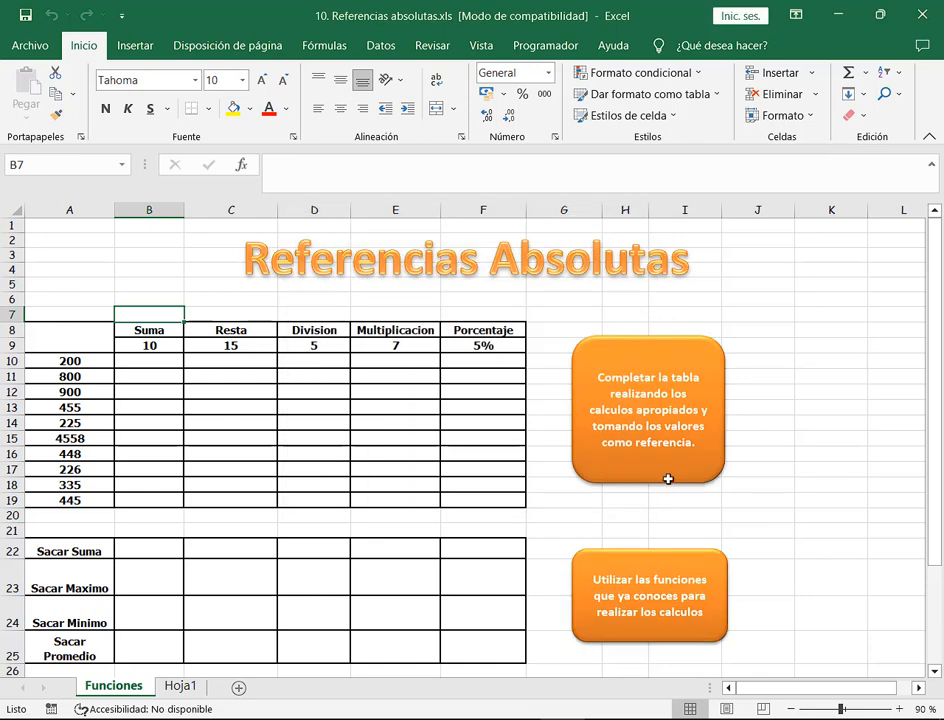
- Convert the workbook from compatibility mode to the current Excel file format, agreeing to close and reopen it
{"action": "left_click", "coordinate": [30, 46]}
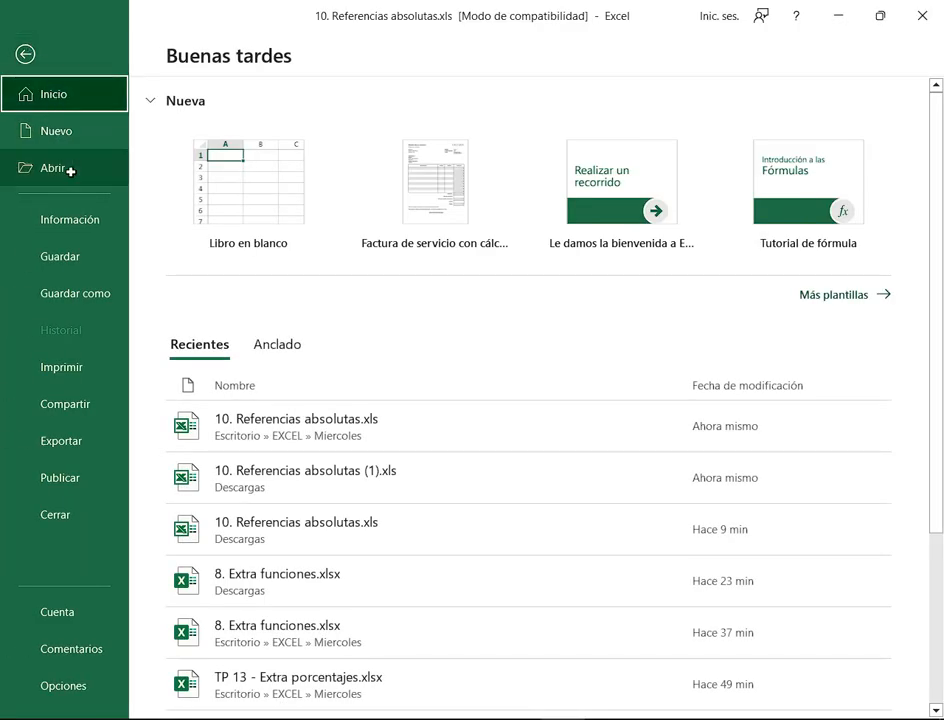
{"action": "left_click_drag", "start_coordinate": [25, 203], "coordinate": [79, 227]}
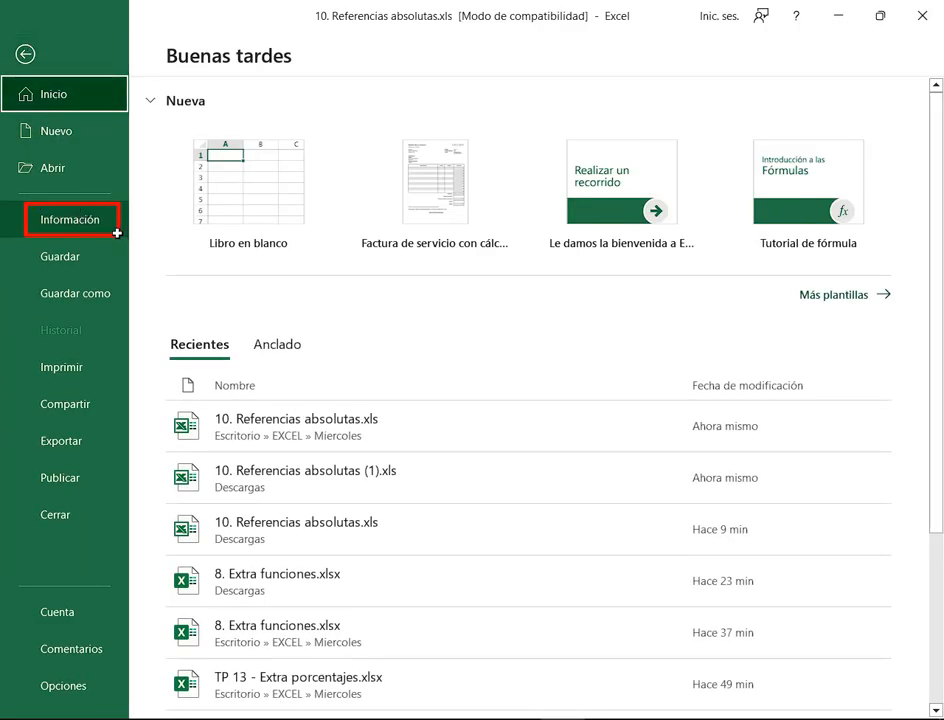
{"action": "left_click", "coordinate": [97, 220]}
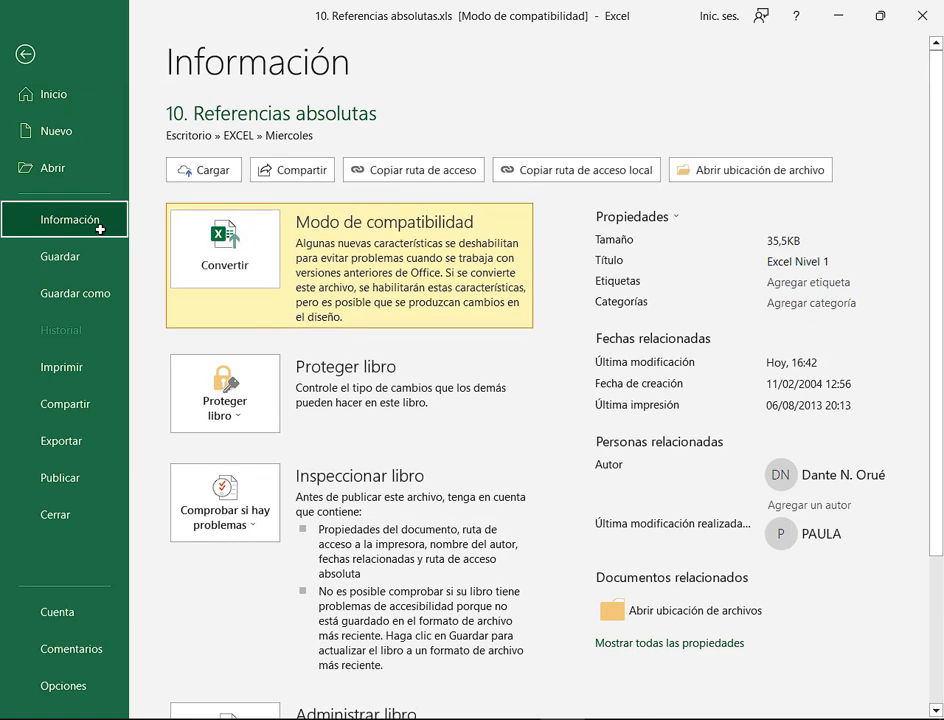
{"action": "left_click_drag", "start_coordinate": [159, 190], "coordinate": [546, 341]}
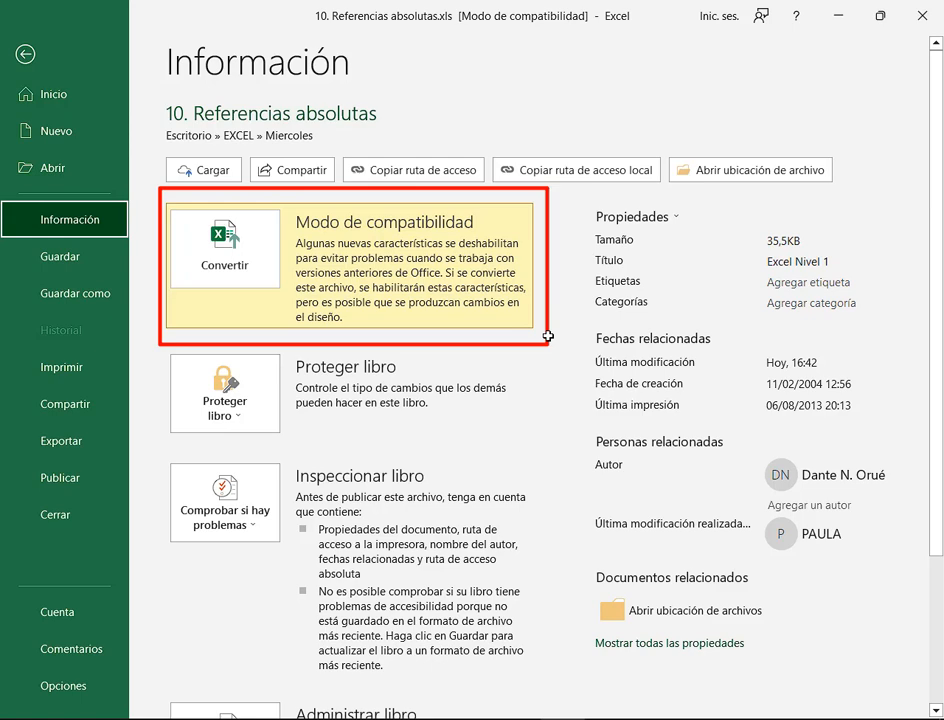
{"action": "left_click", "coordinate": [234, 276]}
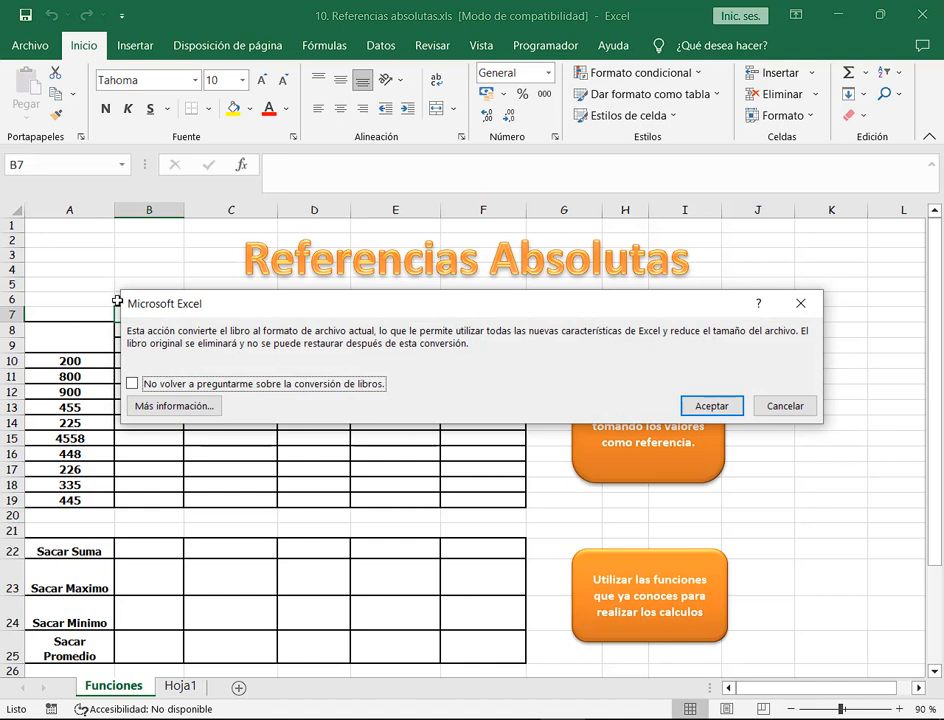
{"action": "mouse_move", "coordinate": [117, 299]}
{"action": "left_mouse_down"}
{"action": "mouse_move", "coordinate": [638, 370]}
{"action": "mouse_move", "coordinate": [826, 370]}
{"action": "left_mouse_up"}
{"action": "key", "text": "Escape"}
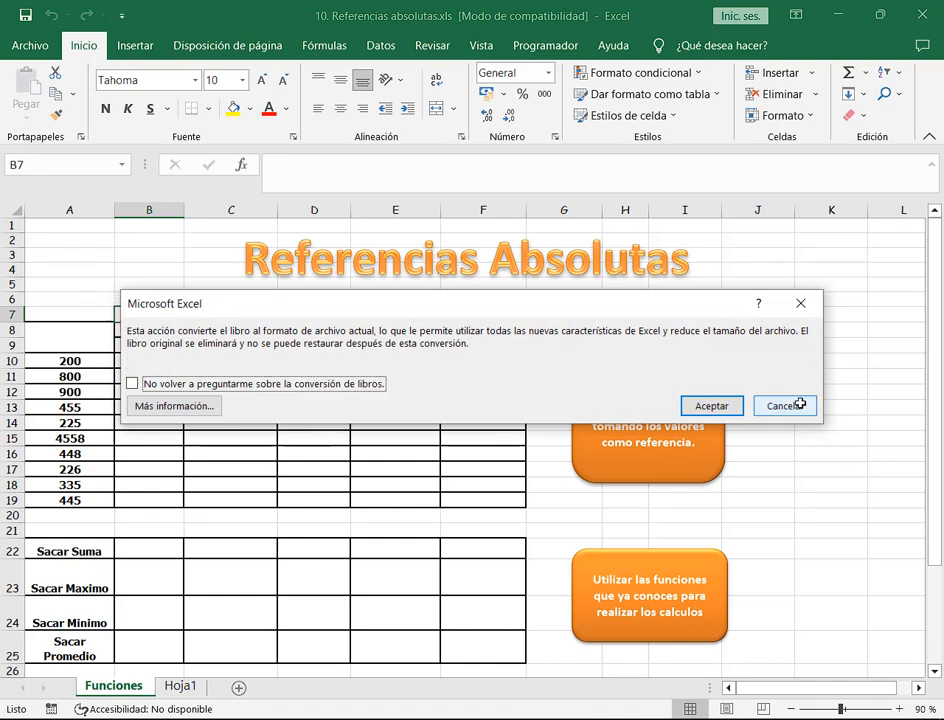
{"action": "left_click", "coordinate": [736, 404]}
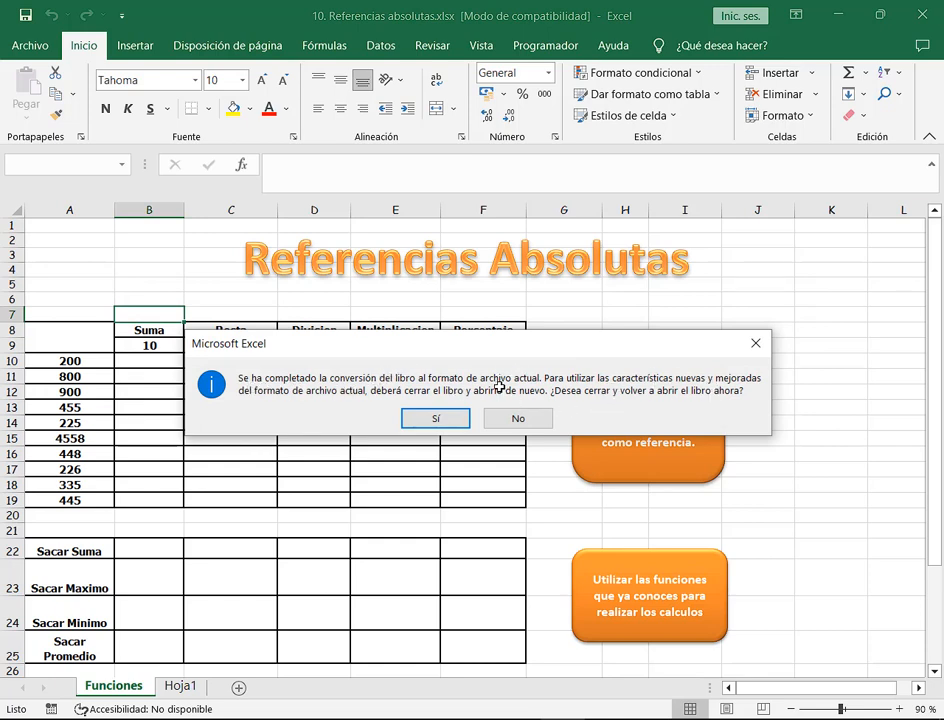
{"action": "left_click", "coordinate": [462, 421]}
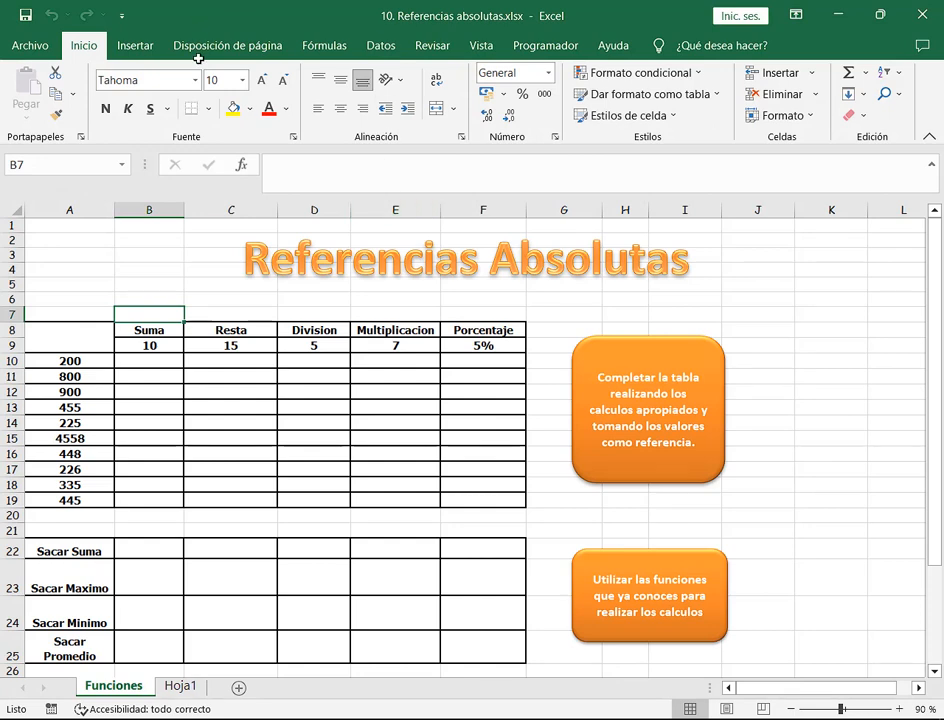
- Minimise the workbook and open Trabajo Práctico Nº 02.doc from OFFICE > 02-WORD > PRACTICAS > TEXTOS SIN HACER in Word
{"action": "left_click", "coordinate": [133, 46]}
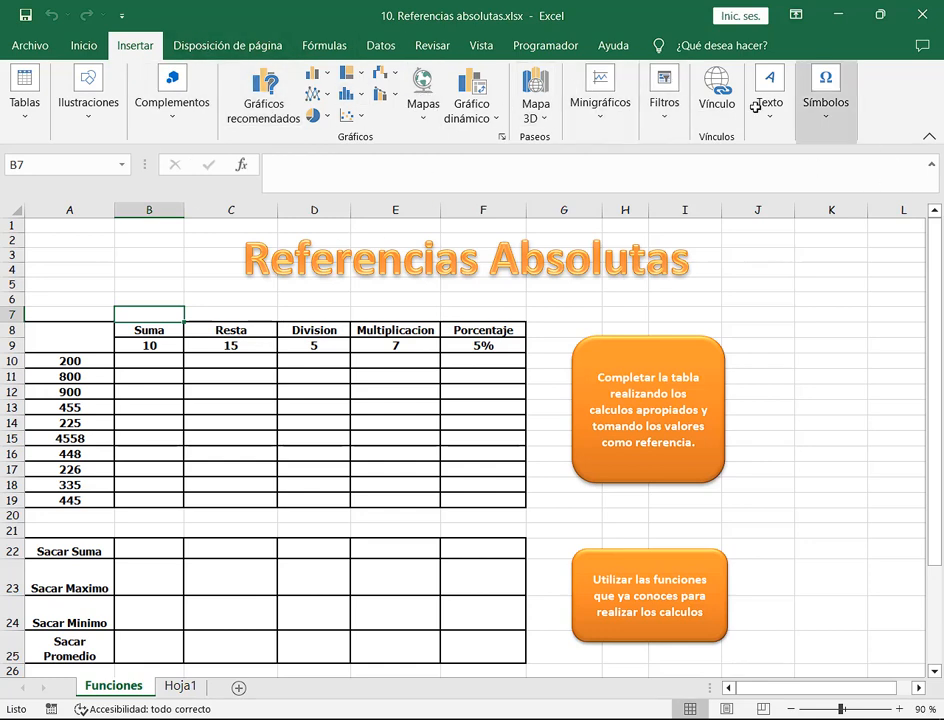
{"action": "left_click", "coordinate": [840, 14]}
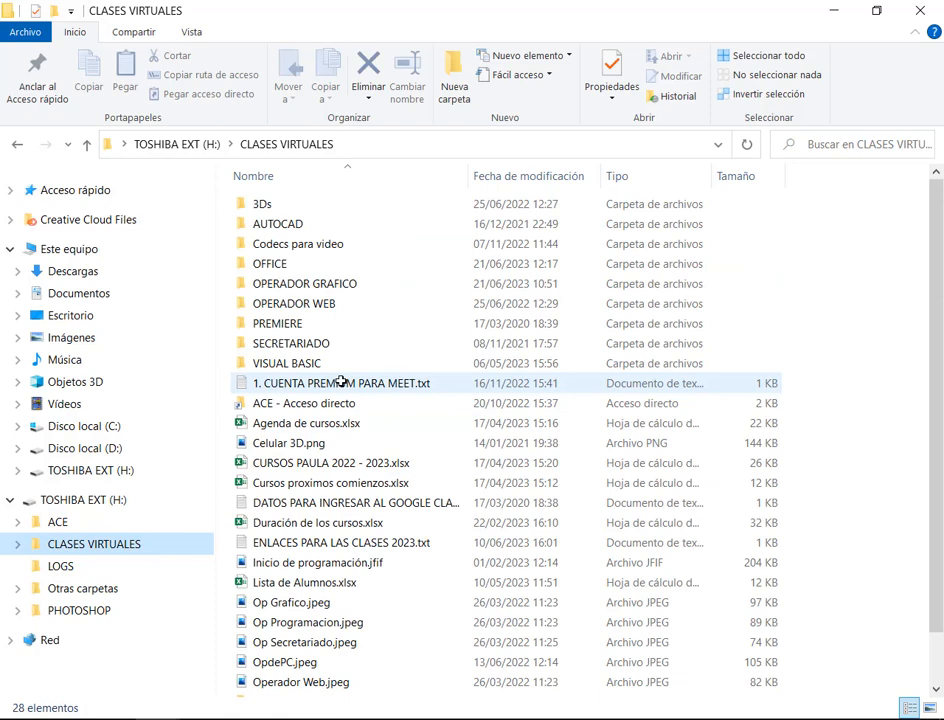
{"action": "double_click", "coordinate": [275, 264]}
{"action": "left_click", "coordinate": [296, 224]}
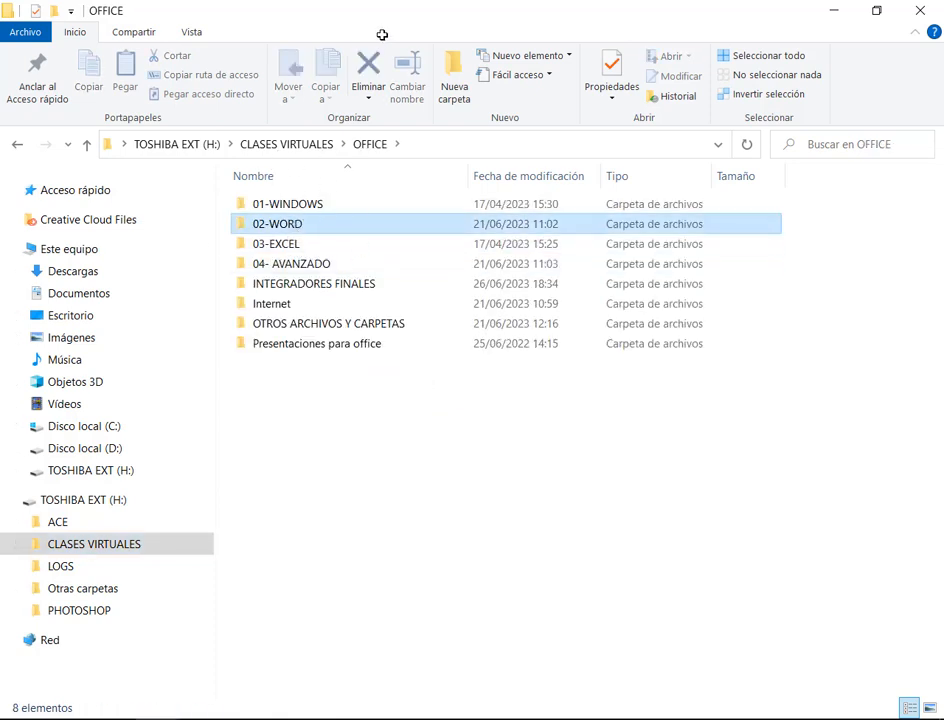
{"action": "double_click", "coordinate": [296, 228]}
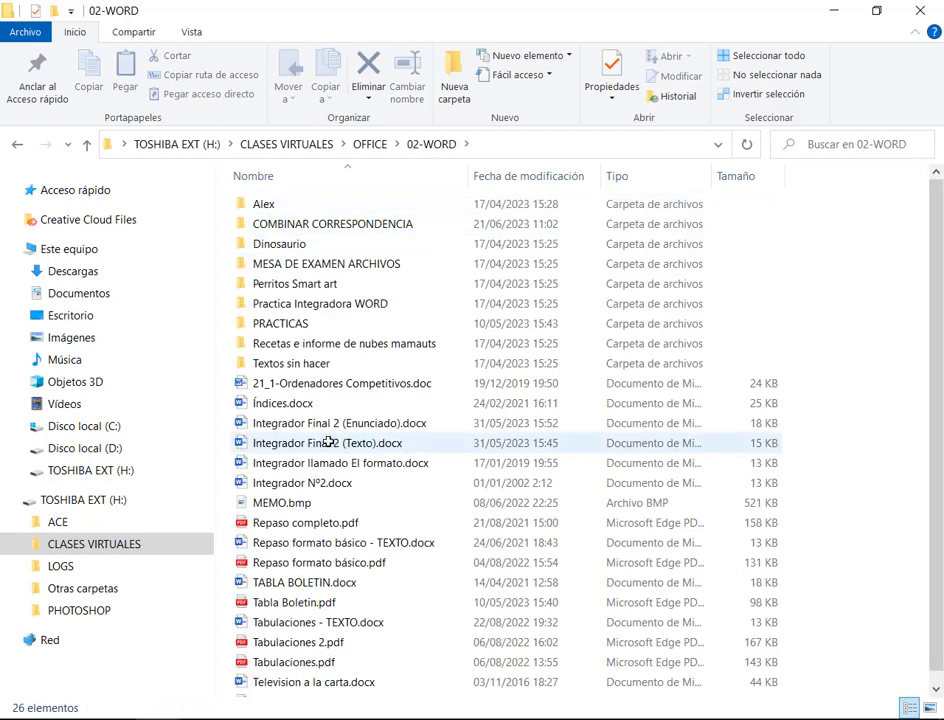
{"action": "left_click", "coordinate": [372, 143]}
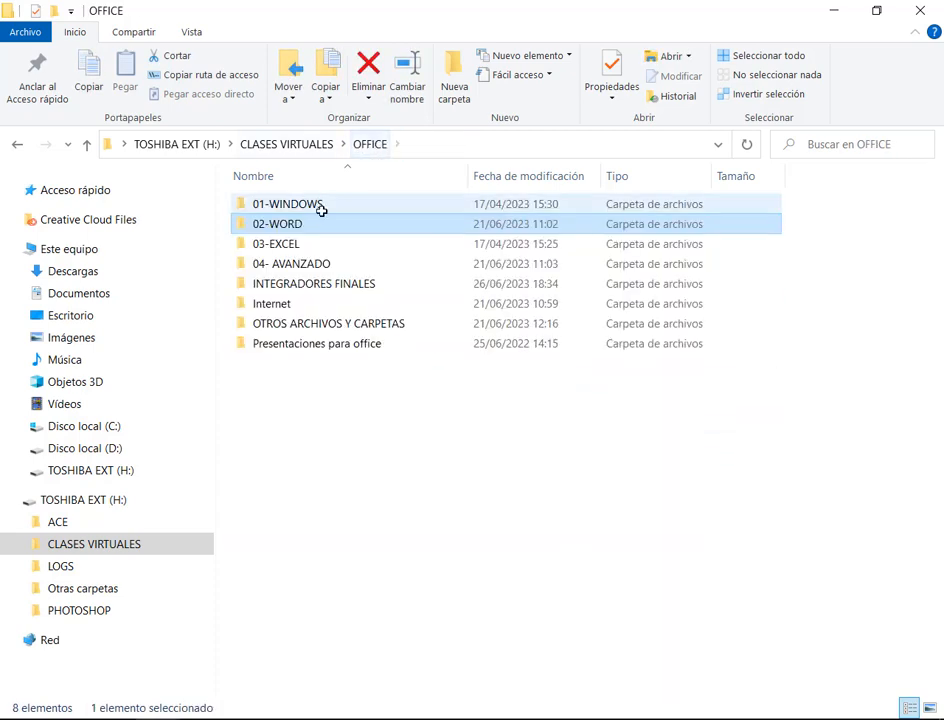
{"action": "double_click", "coordinate": [322, 222]}
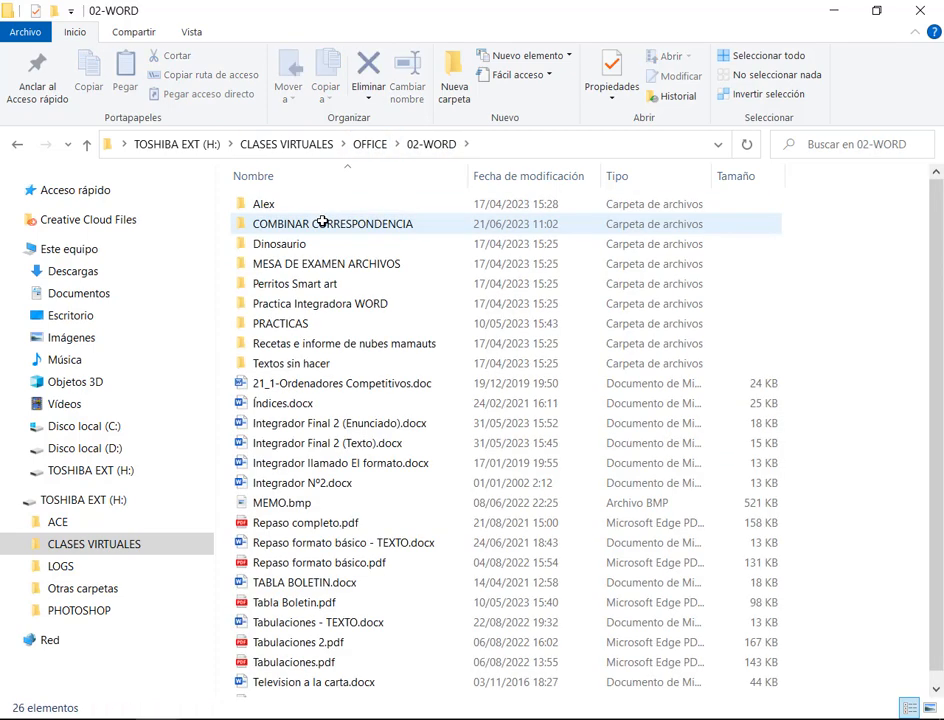
{"action": "scroll", "coordinate": [300, 228], "scroll_direction": "down", "scroll_amount": 1}
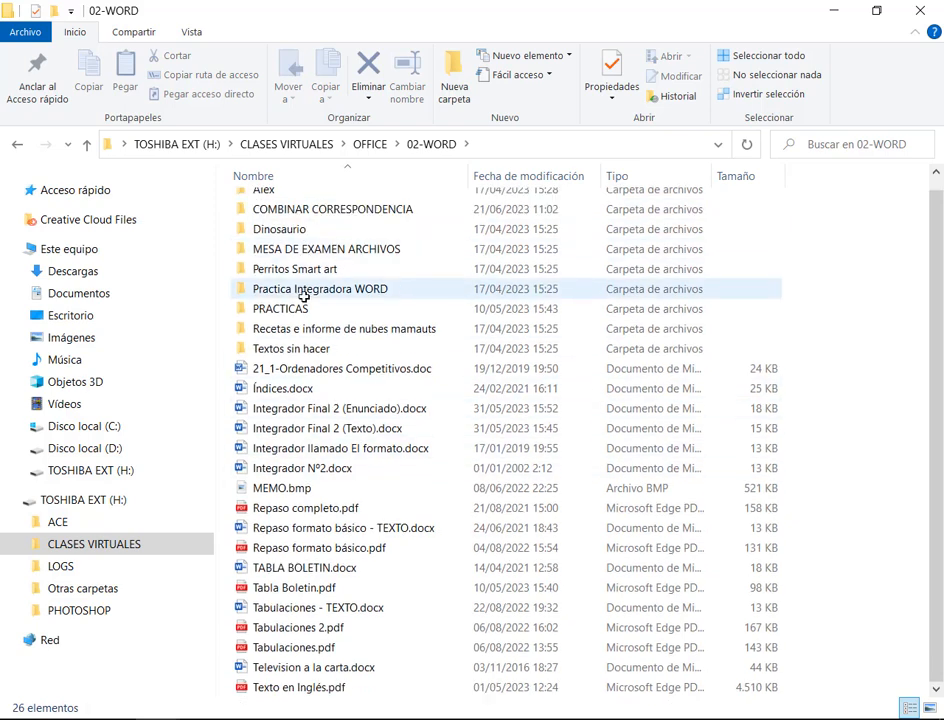
{"action": "double_click", "coordinate": [295, 312]}
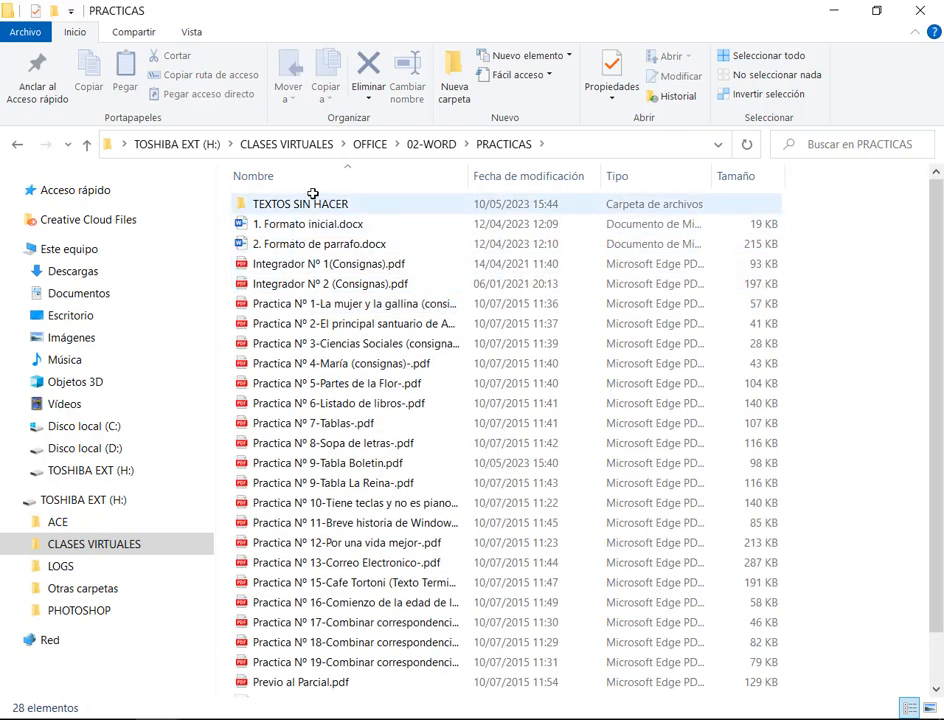
{"action": "double_click", "coordinate": [312, 200]}
{"action": "double_click", "coordinate": [320, 243]}
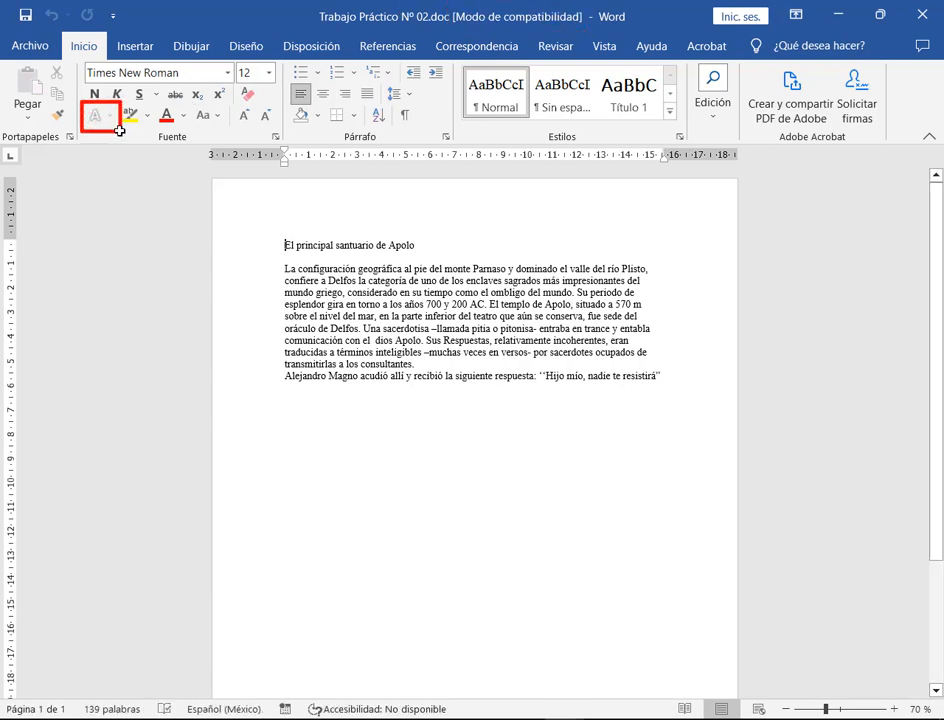
- Convert Trabajo Práctico Nº 02.doc from compatibility mode to the current Word format, accepting the conversion
{"action": "left_click", "coordinate": [135, 46]}
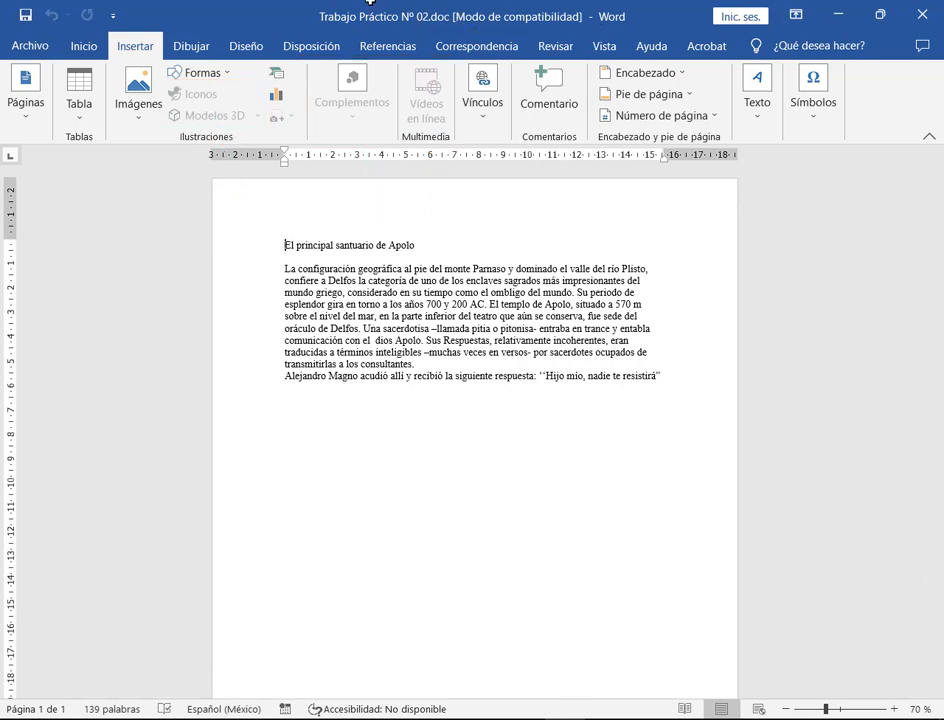
{"action": "left_click", "coordinate": [32, 45]}
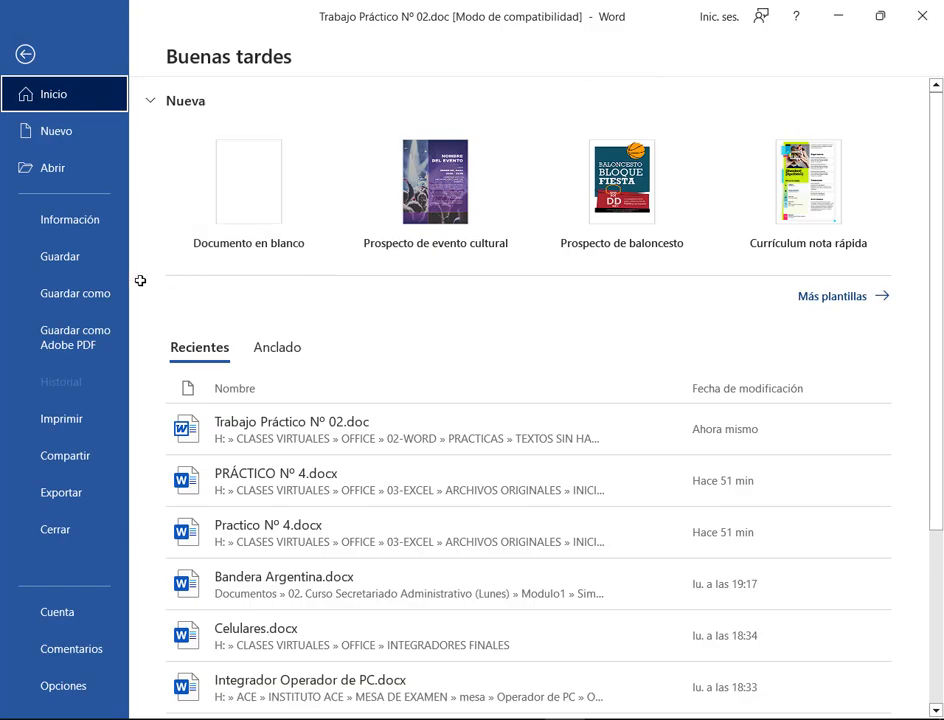
{"action": "left_click", "coordinate": [80, 219]}
{"action": "left_click", "coordinate": [249, 263]}
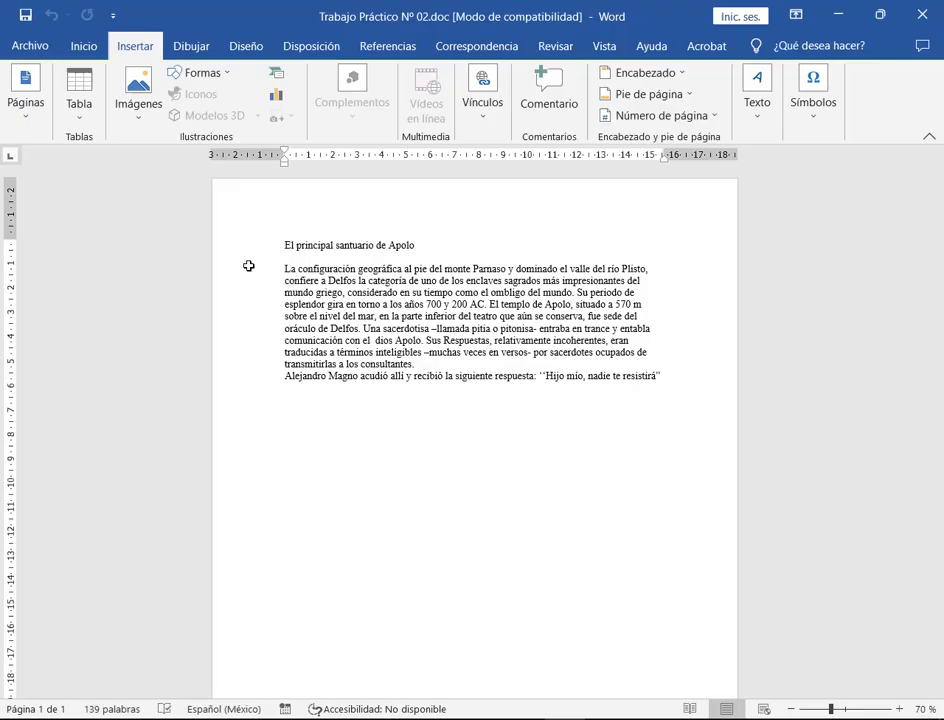
{"action": "left_click", "coordinate": [722, 425]}
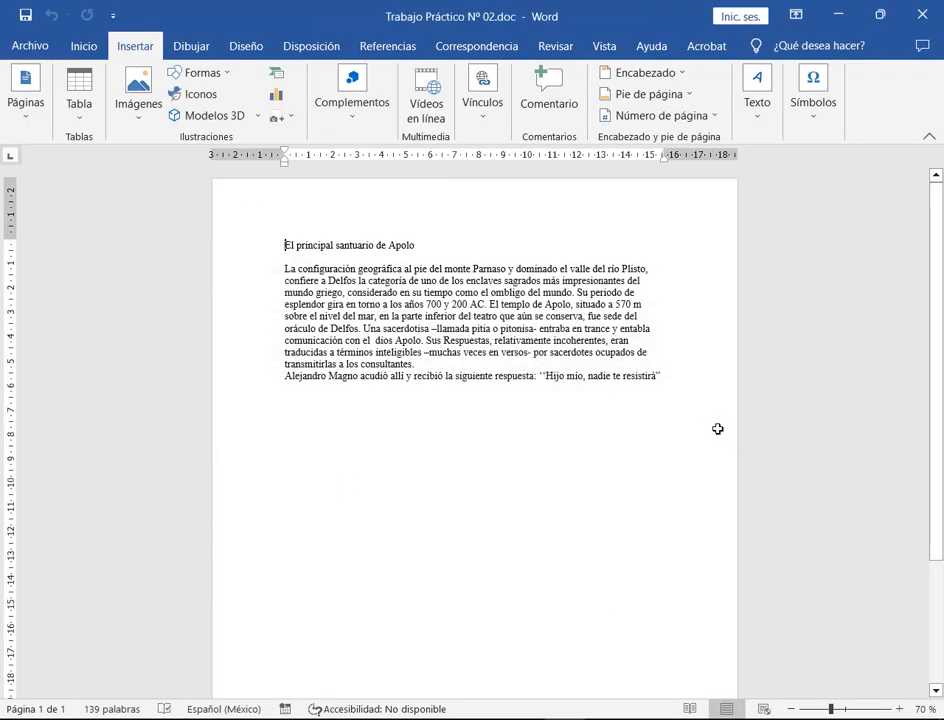
- Point out the icon, 3D model, add-in, online video and text effect tools in the converted document
{"action": "left_click_drag", "start_coordinate": [164, 84], "coordinate": [254, 133]}
{"action": "mouse_move", "coordinate": [335, 66]}
{"action": "left_mouse_down"}
{"action": "mouse_move", "coordinate": [466, 131]}
{"action": "mouse_move", "coordinate": [458, 147]}
{"action": "left_mouse_up"}
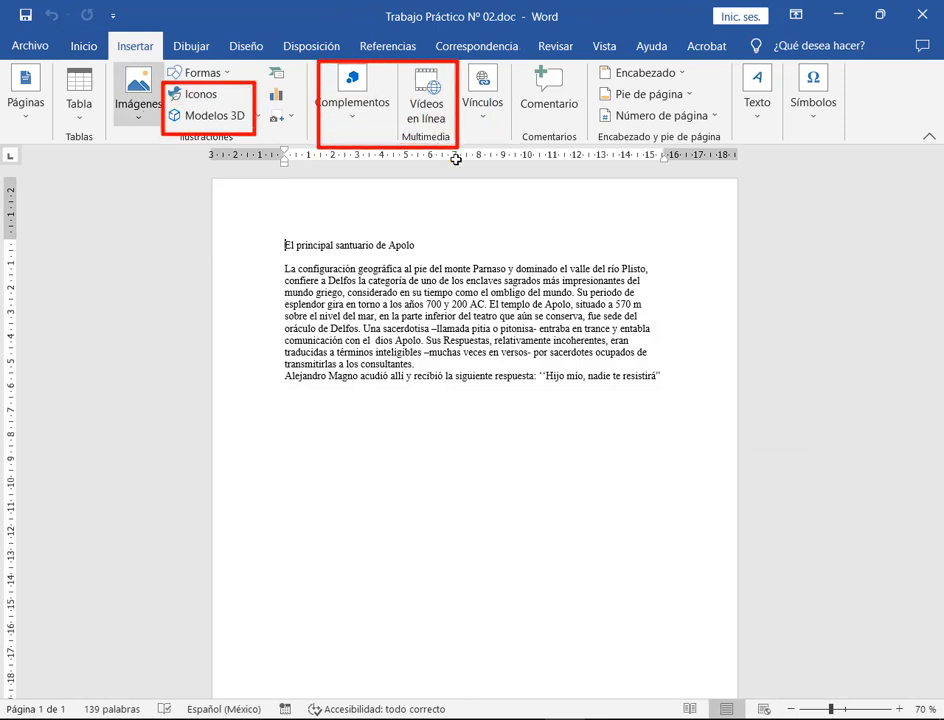
{"action": "left_click", "coordinate": [83, 45]}
{"action": "left_click_drag", "start_coordinate": [85, 101], "coordinate": [121, 129]}
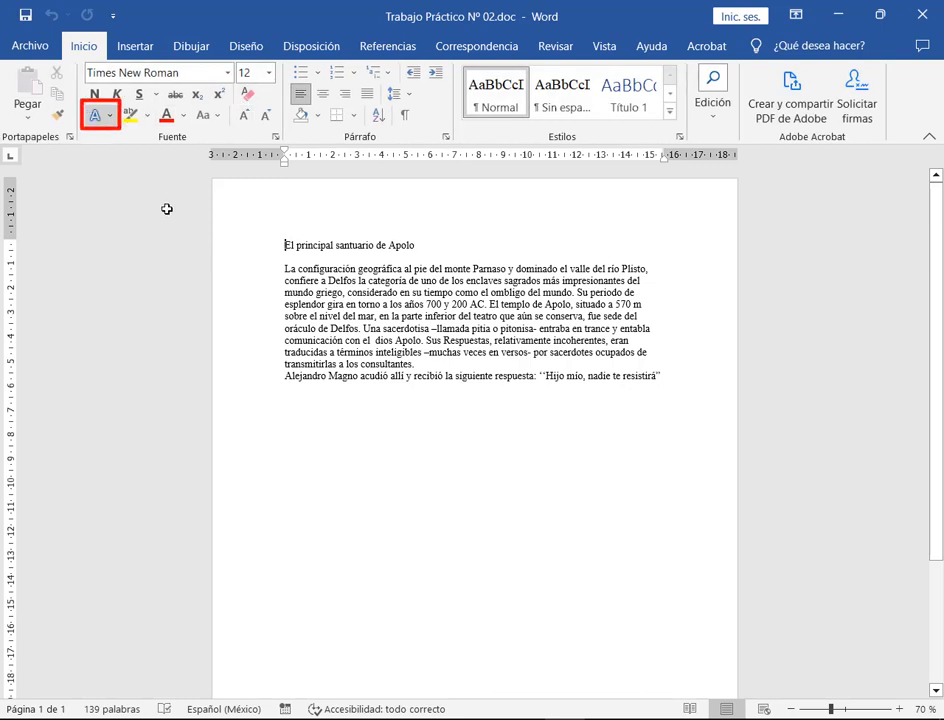
{"action": "key", "text": "Escape"}
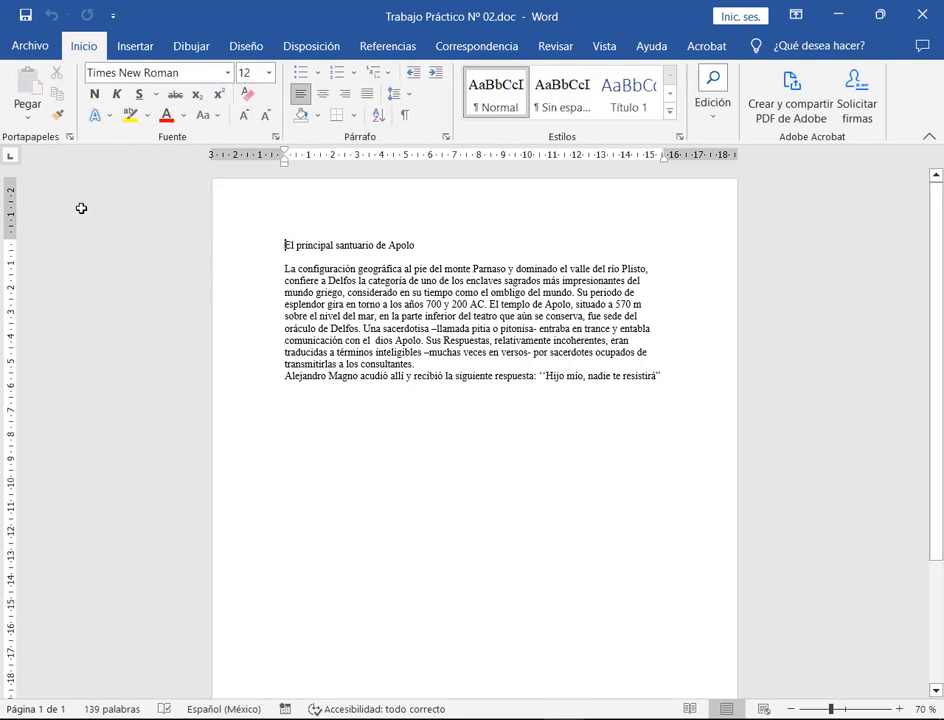
- Close the Word document without saving it, and close the TEXTOS SIN HACER and Descargas folder windows
{"action": "left_click", "coordinate": [926, 10]}
{"action": "left_click", "coordinate": [604, 406]}
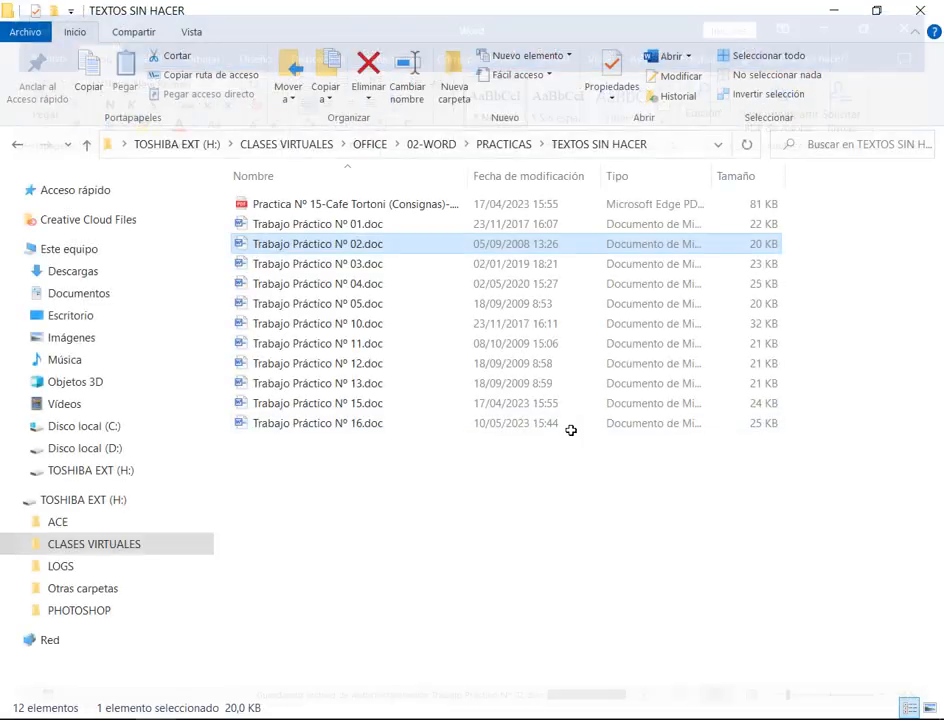
{"action": "left_click", "coordinate": [935, 15]}
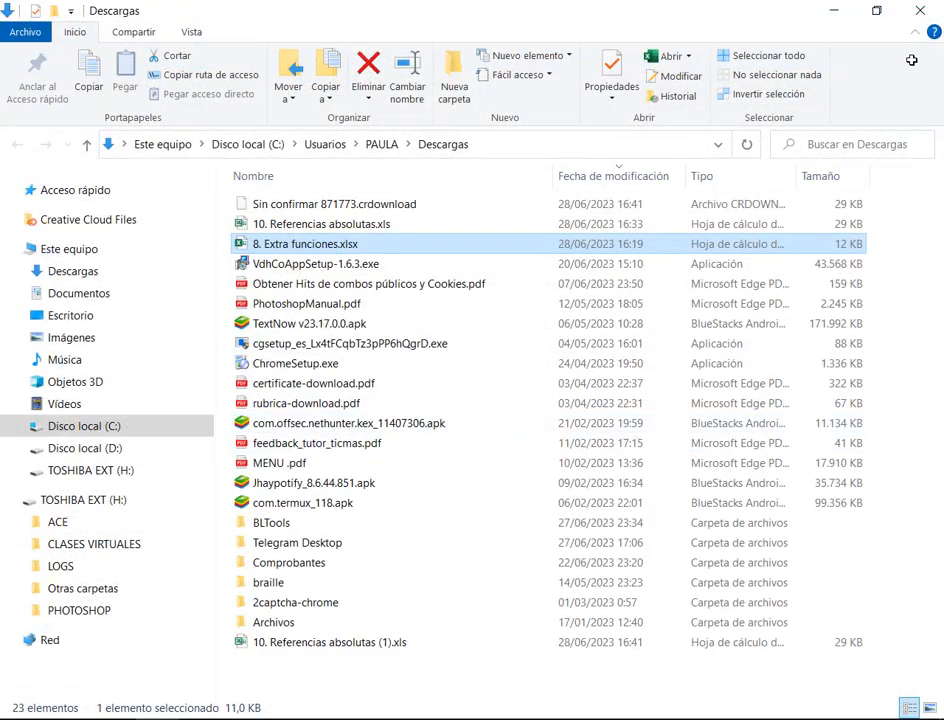
{"action": "left_click", "coordinate": [920, 10]}
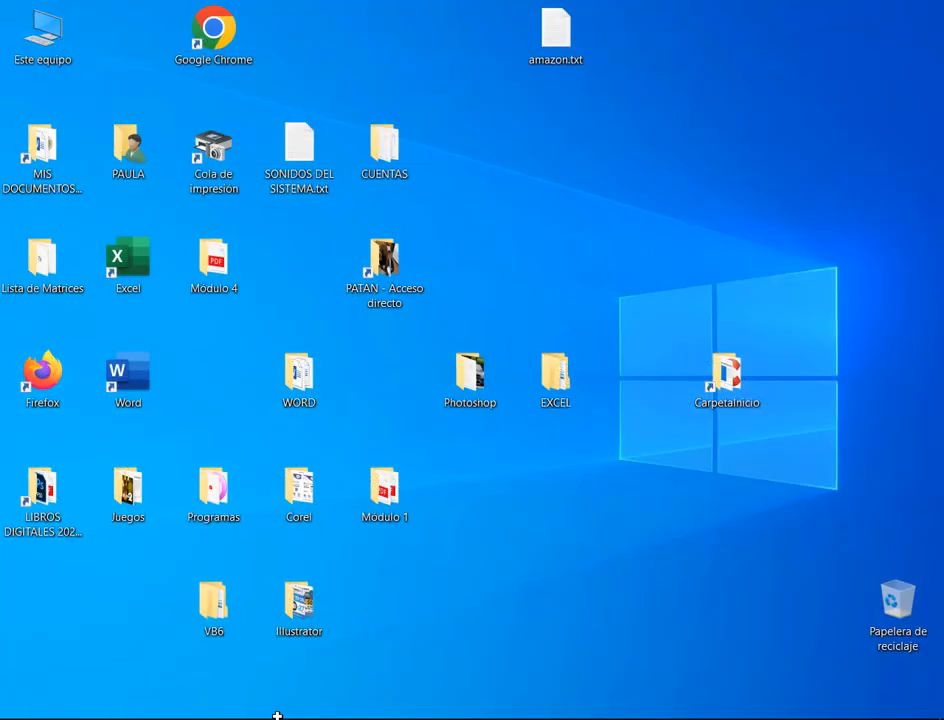
- Switch to Chrome, close the 10. Referencias absolutas spreadsheet tab, and go to the Meet call
{"action": "mouse_move", "coordinate": [277, 715]}
{"action": "left_click", "coordinate": [158, 680]}
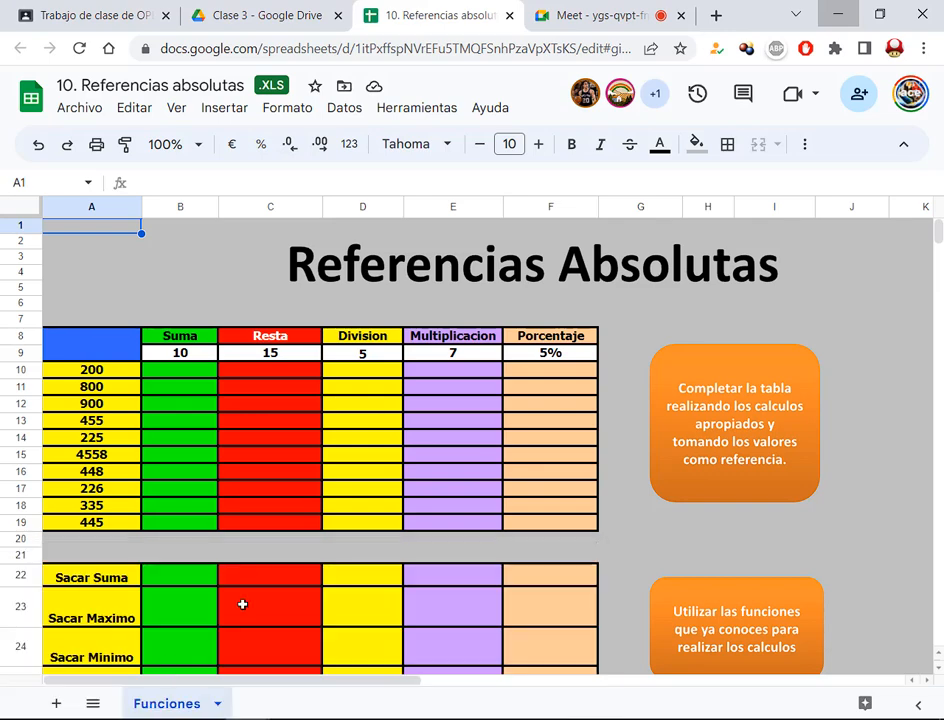
{"action": "left_click", "coordinate": [507, 14]}
{"action": "left_click", "coordinate": [436, 16]}
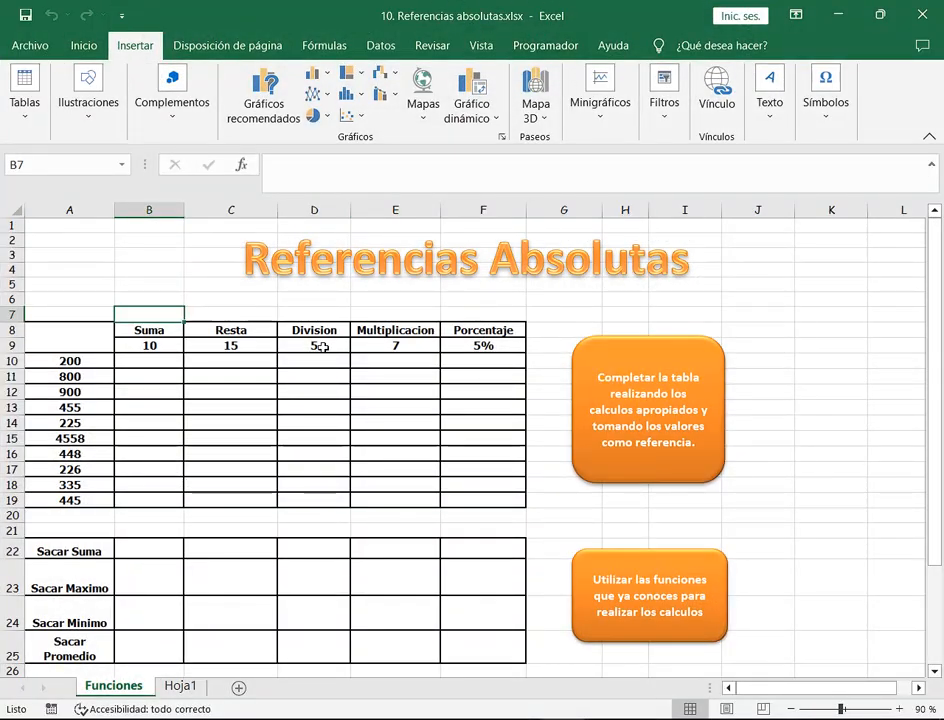
- Check the file information of 10. Referencias absolutas.xlsx in Excel and return to the Funciones sheet
{"action": "left_click", "coordinate": [110, 252]}
{"action": "left_click", "coordinate": [145, 270]}
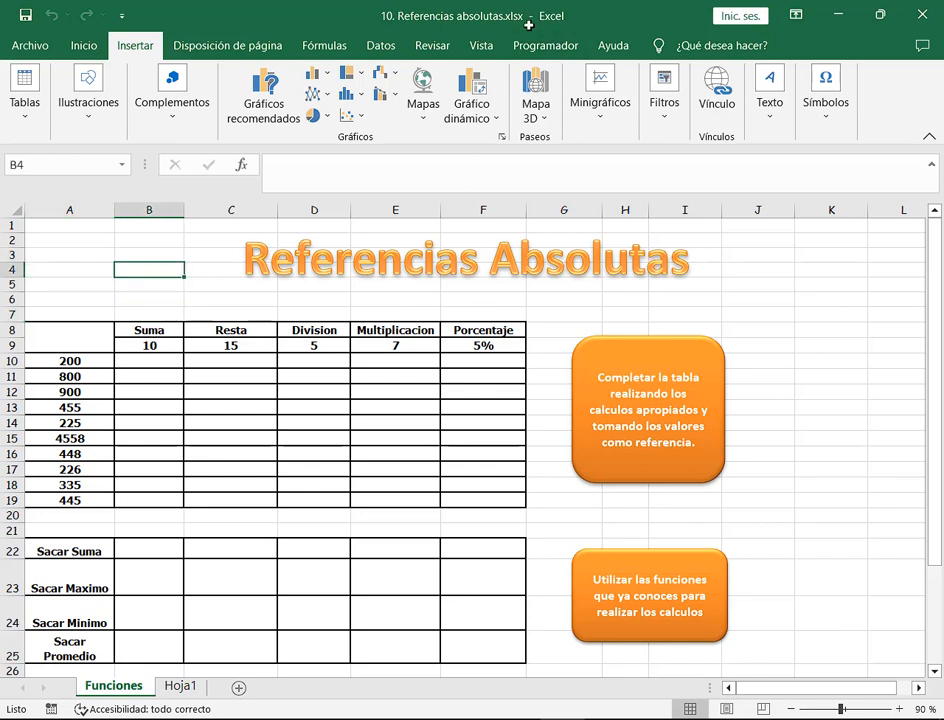
{"action": "left_click", "coordinate": [20, 45]}
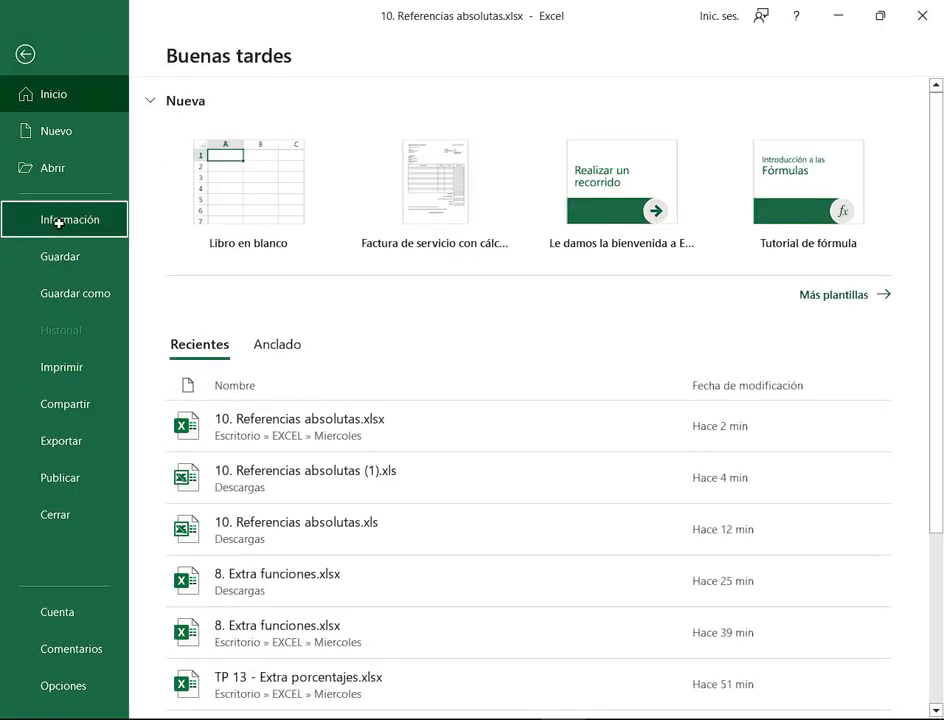
{"action": "left_click", "coordinate": [105, 216]}
{"action": "key", "text": "Escape"}
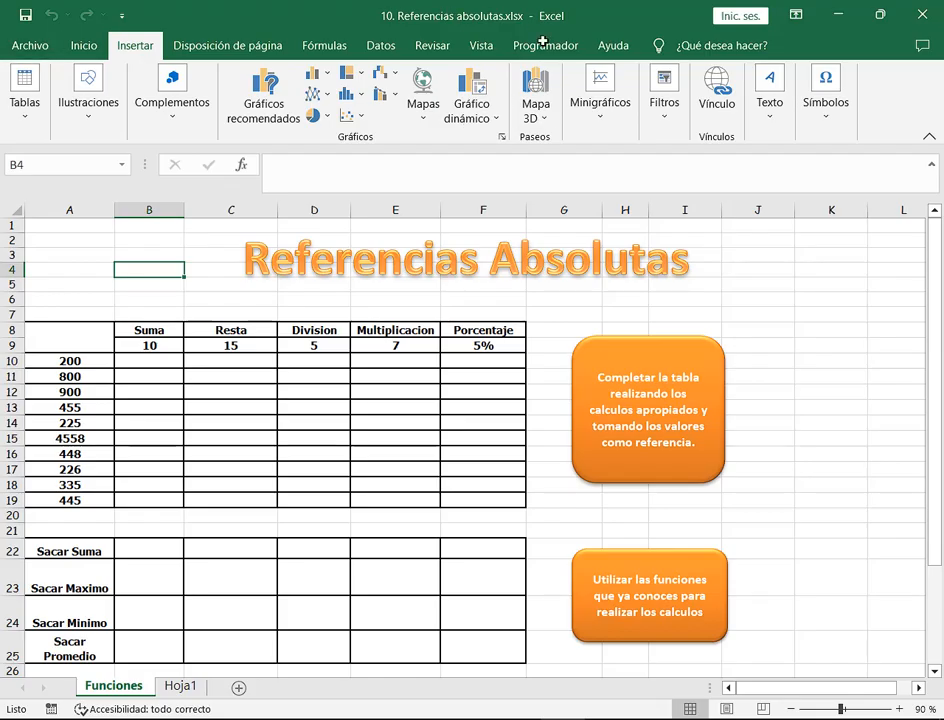
{"action": "left_click", "coordinate": [84, 45]}
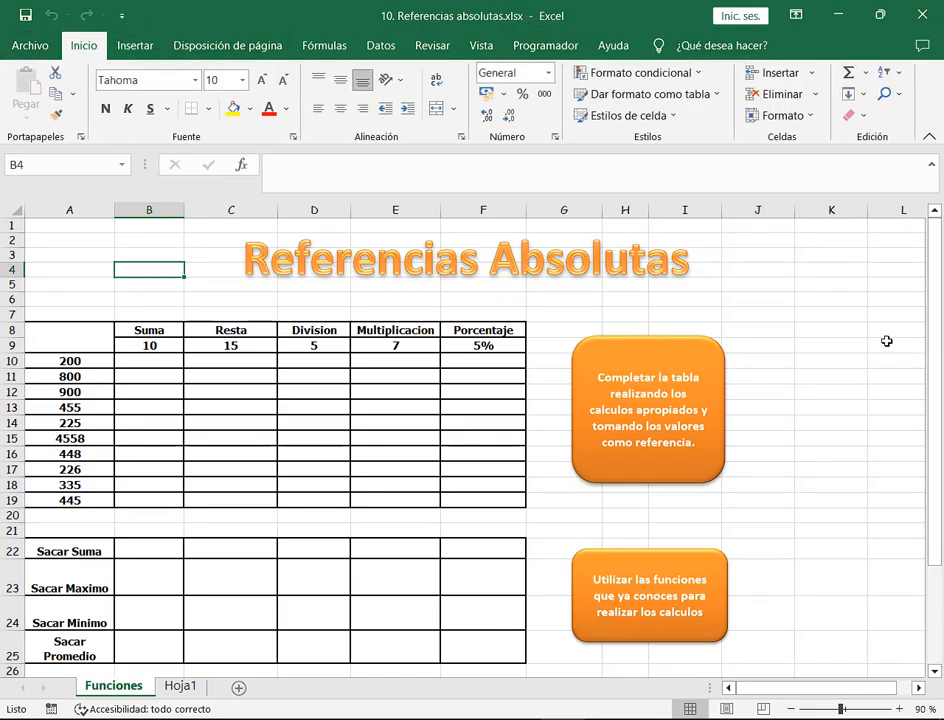
{"action": "left_click", "coordinate": [782, 312]}
{"action": "left_click", "coordinate": [772, 297]}
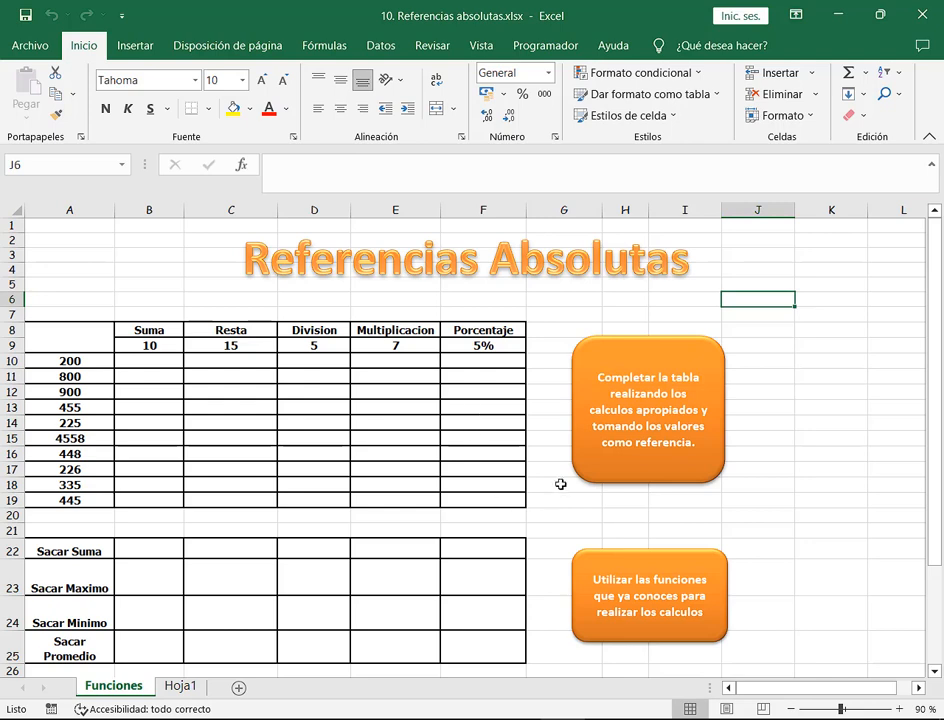
{"action": "left_click", "coordinate": [207, 398]}
{"action": "left_click", "coordinate": [231, 361]}
{"action": "left_click", "coordinate": [240, 210]}
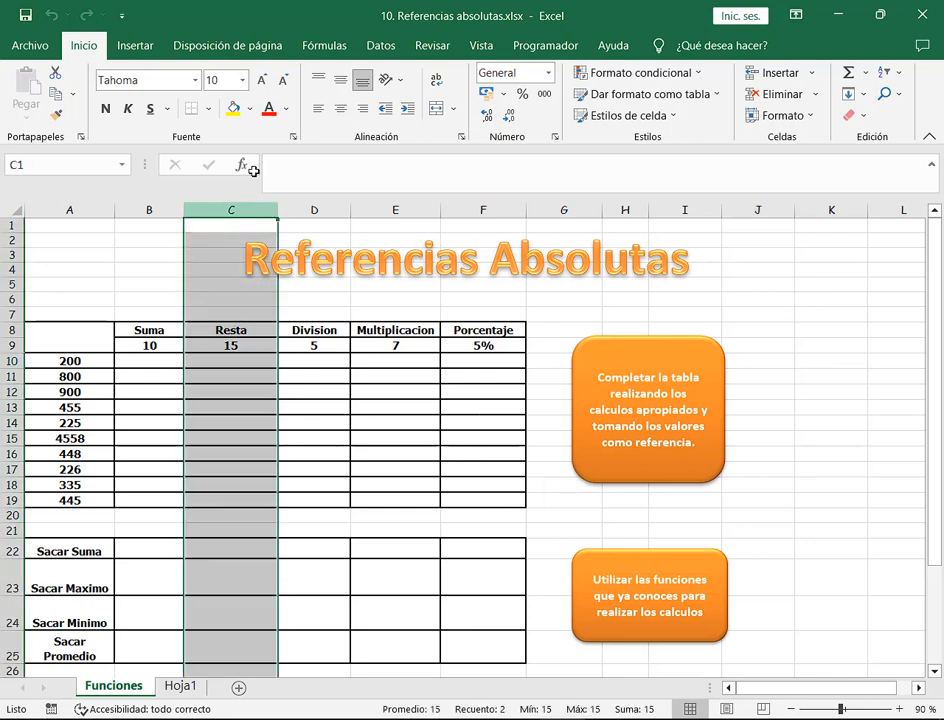
- Enter trial text "wq" in C11 and "e" in C14 of the Resta column, and clear all trial entries
{"action": "left_click", "coordinate": [239, 377]}
{"action": "type", "text": "wq"}
{"action": "left_click", "coordinate": [239, 406]}
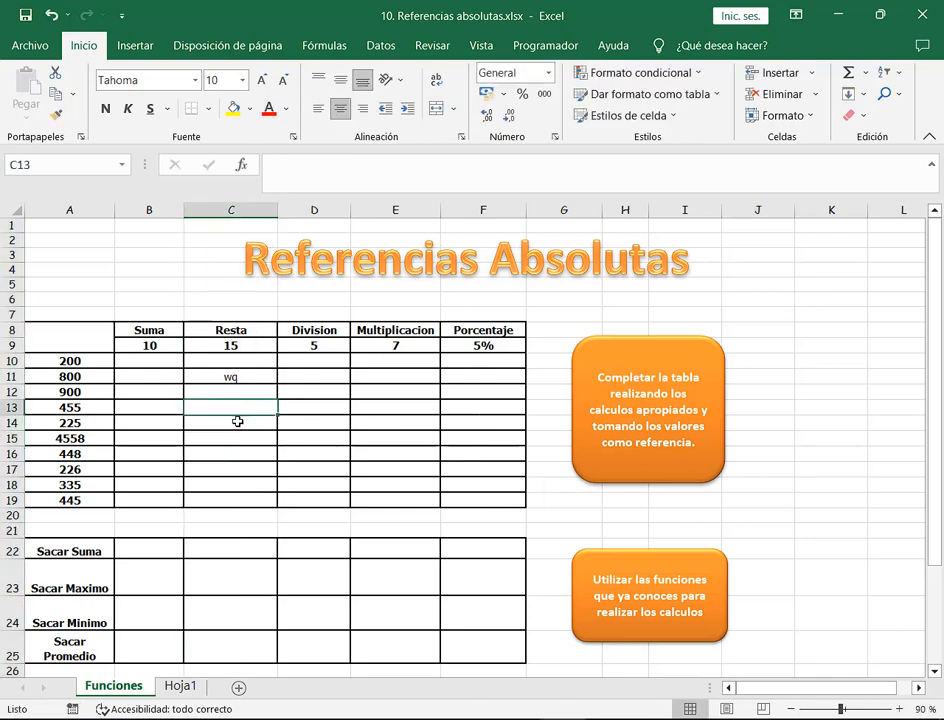
{"action": "left_click", "coordinate": [239, 422]}
{"action": "type", "text": "e"}
{"action": "left_click_drag", "start_coordinate": [238, 379], "coordinate": [238, 422]}
{"action": "key", "text": "Delete"}
{"action": "left_click", "coordinate": [228, 590]}
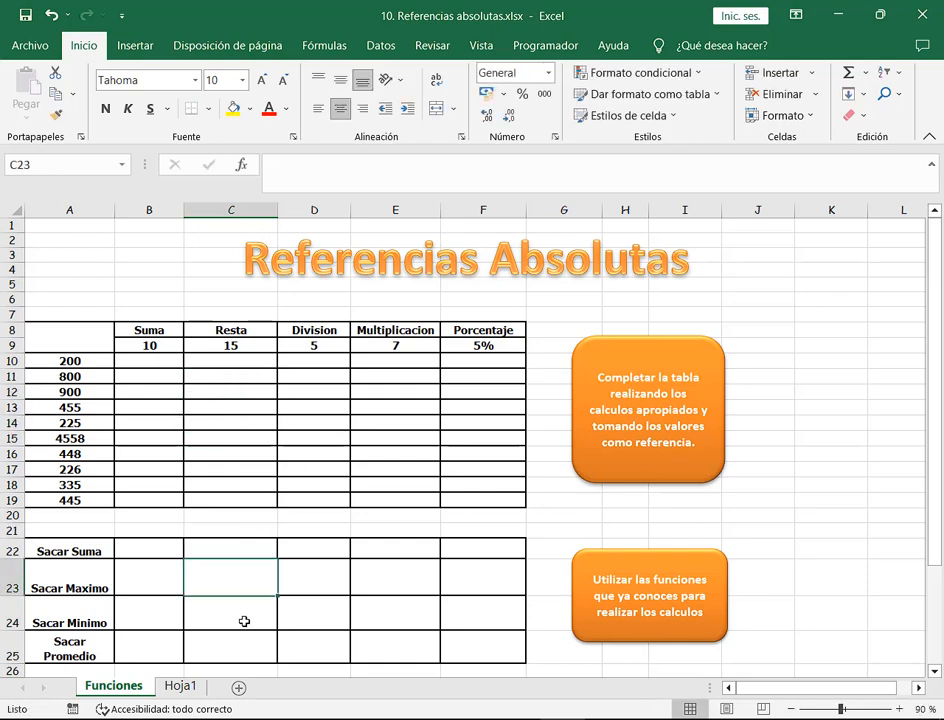
{"action": "type", "text": "r"}
{"action": "key", "text": "Escape"}
{"action": "left_click", "coordinate": [239, 422]}
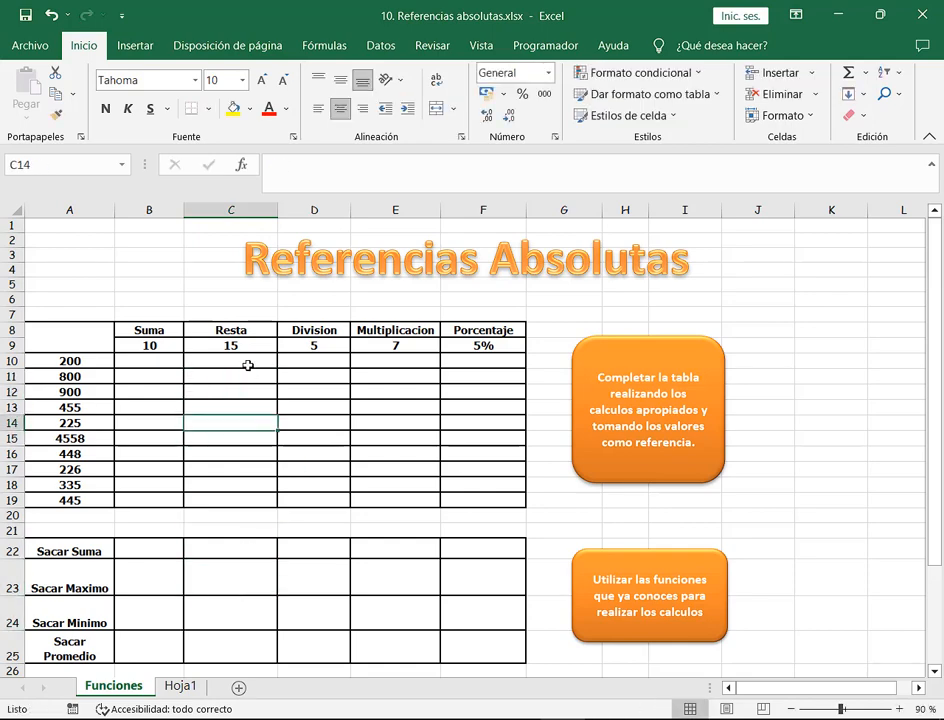
- Make rows 10 to 19 taller and column B slightly wider in the table, and switch to the Meet call
{"action": "left_click", "coordinate": [240, 361]}
{"action": "left_click", "coordinate": [899, 709]}
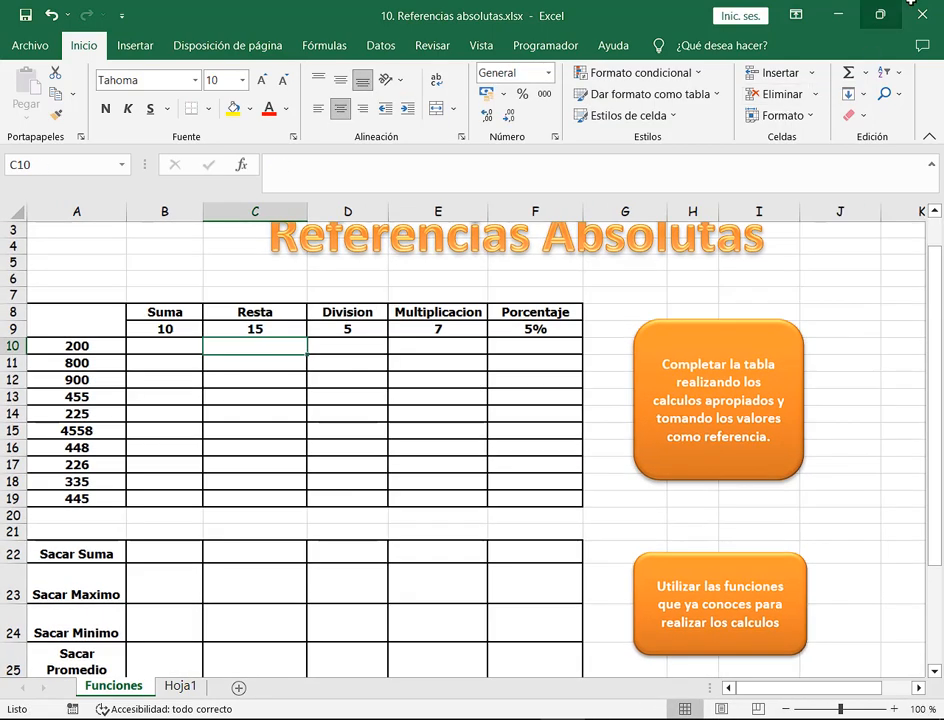
{"action": "left_click_drag", "start_coordinate": [12, 347], "coordinate": [13, 504]}
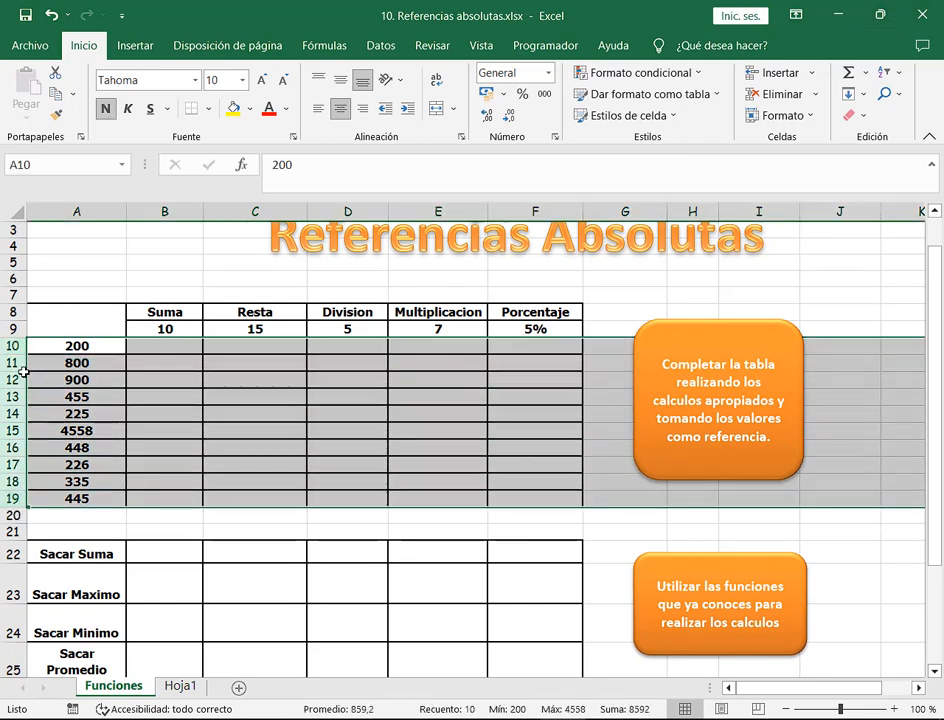
{"action": "left_click_drag", "start_coordinate": [13, 371], "coordinate": [14, 381]}
{"action": "left_click", "coordinate": [165, 354]}
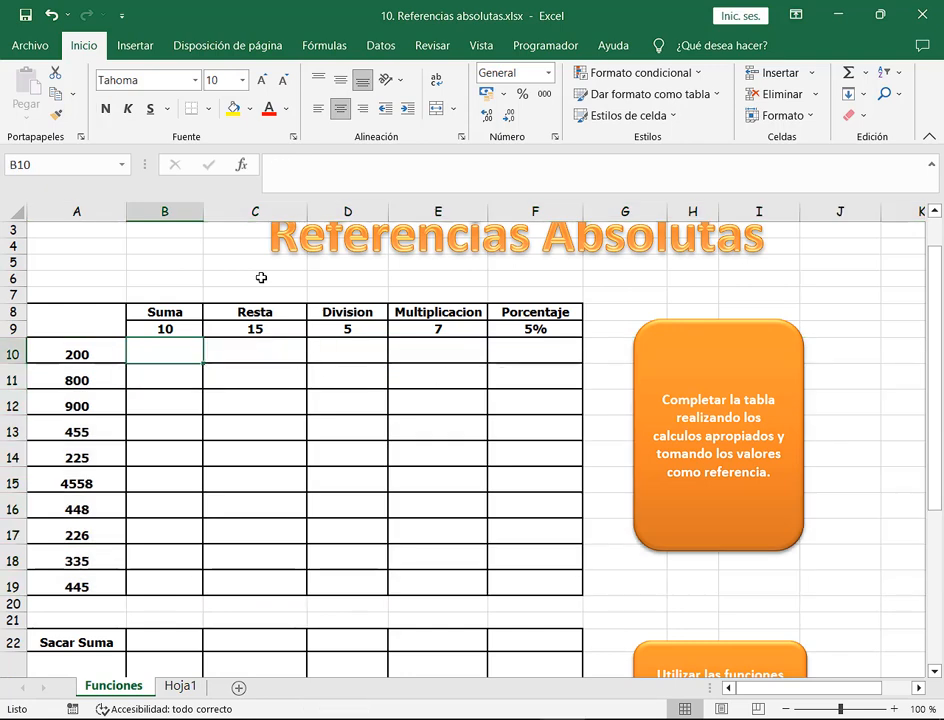
{"action": "left_click_drag", "start_coordinate": [203, 211], "coordinate": [213, 211]}
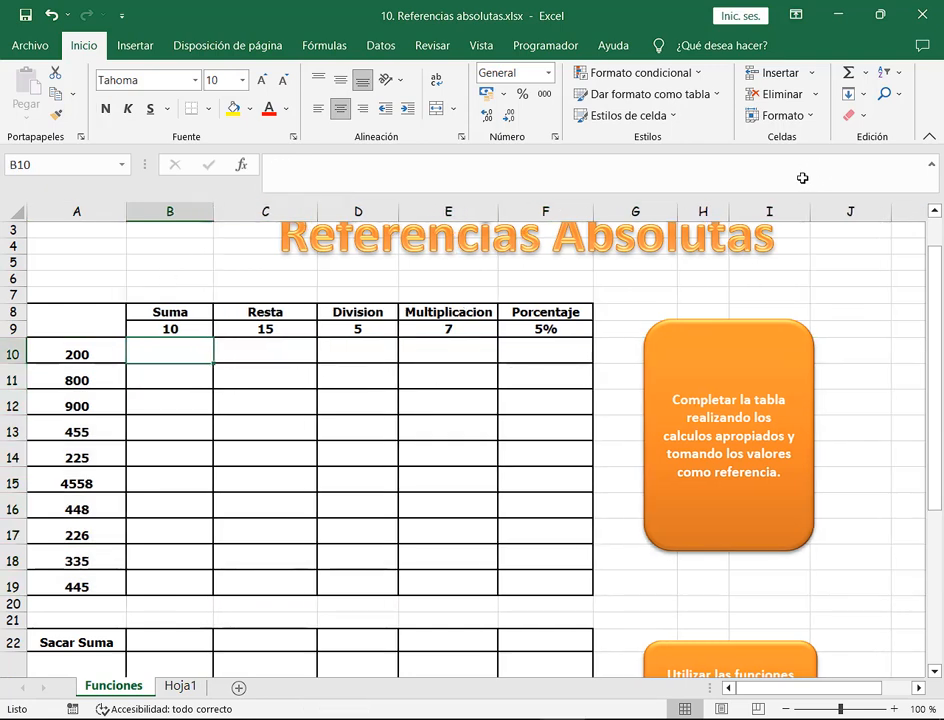
{"action": "key", "text": "alt+Tab"}
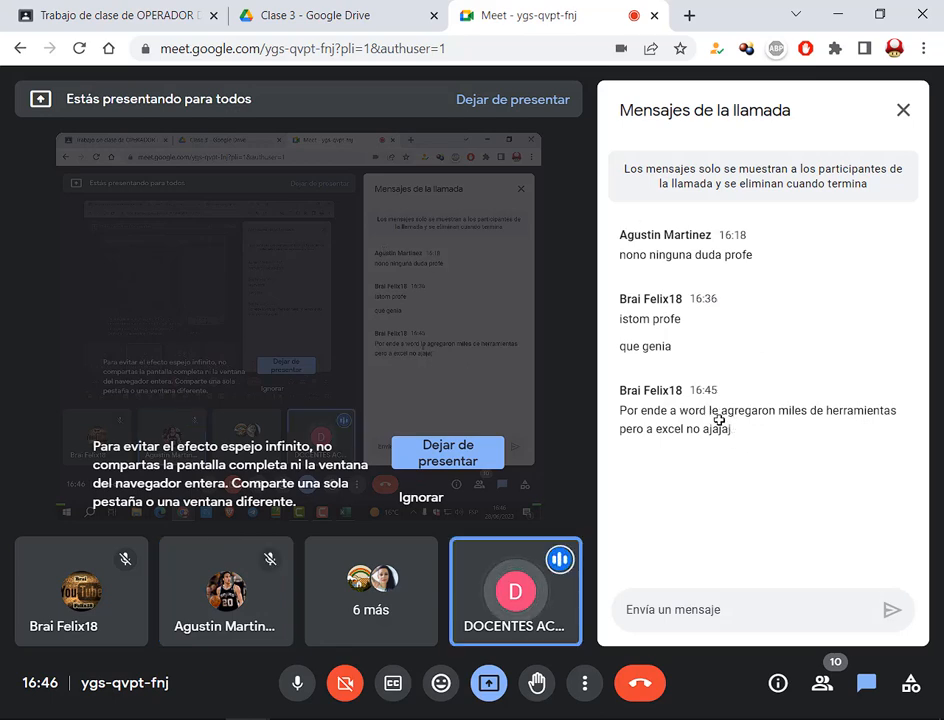
- Open 10. Referencias absolutas.xls from the Clase 3 Drive folder and decline saving it as .XLSX
{"action": "left_click_drag", "start_coordinate": [721, 428], "coordinate": [746, 450]}
{"action": "left_click", "coordinate": [380, 15]}
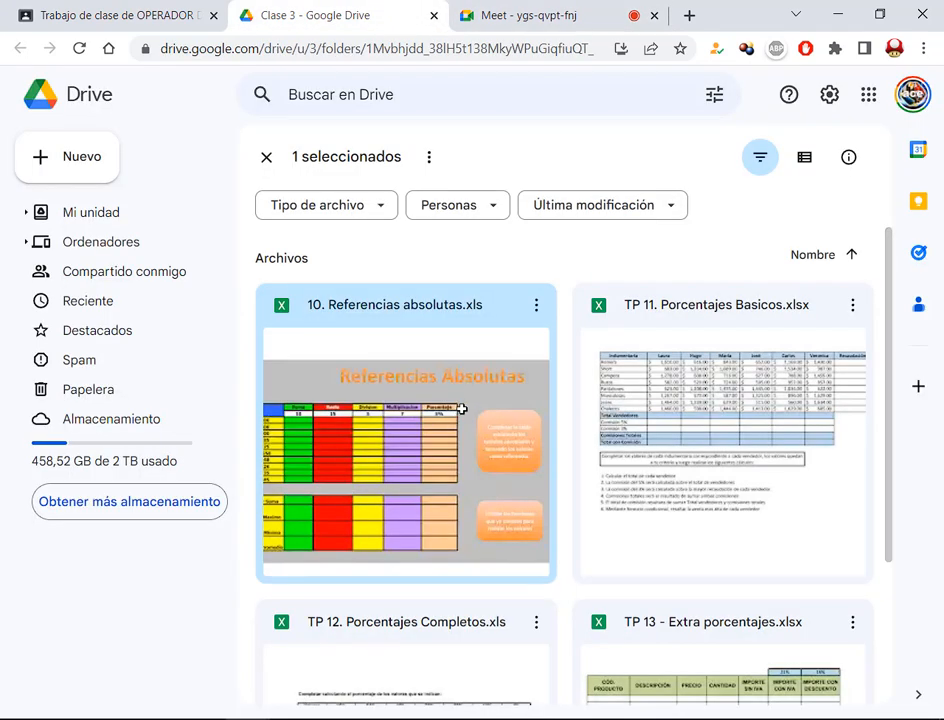
{"action": "double_click", "coordinate": [487, 376]}
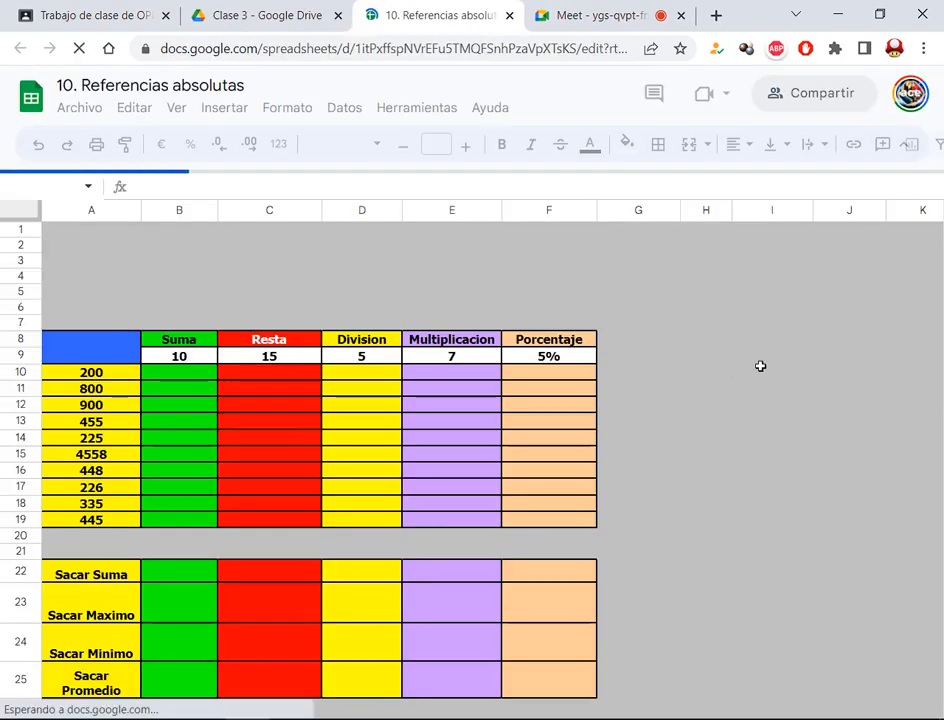
{"action": "left_click", "coordinate": [761, 367]}
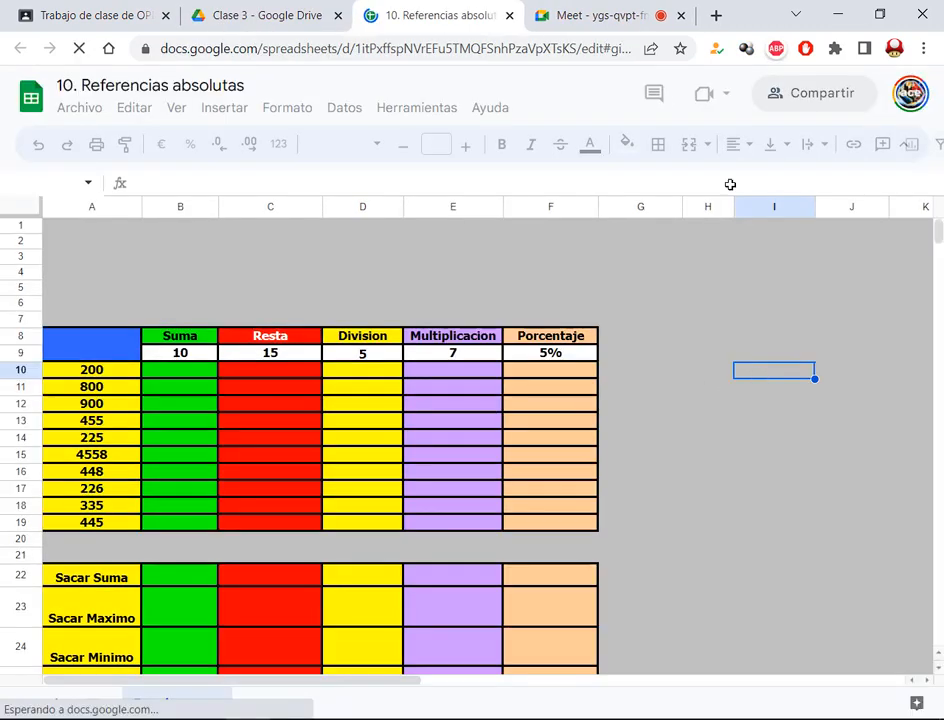
{"action": "left_click", "coordinate": [262, 15]}
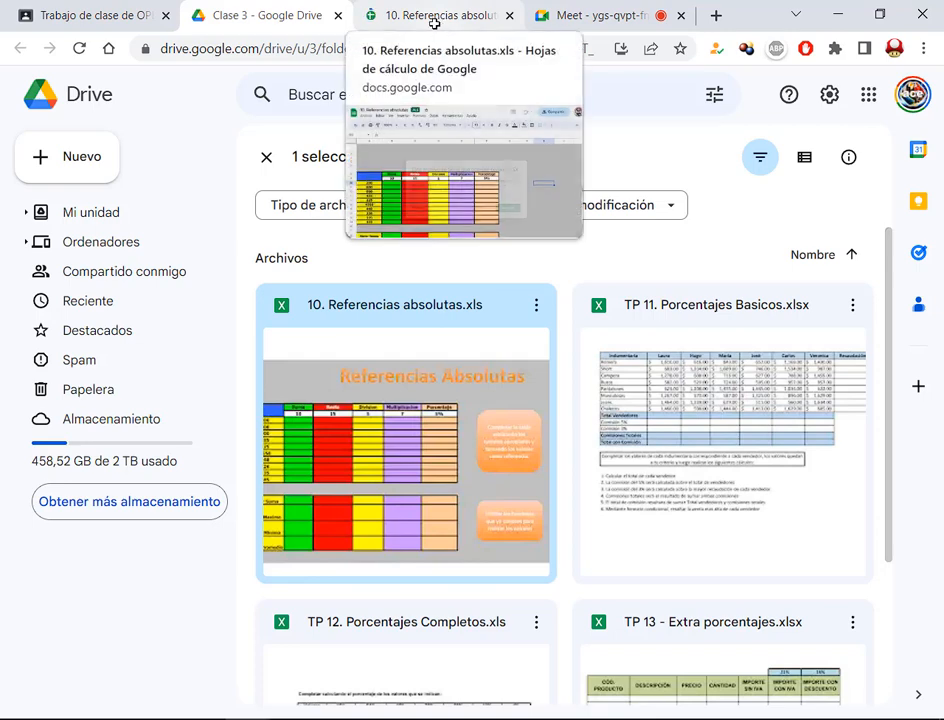
{"action": "left_click", "coordinate": [433, 16]}
{"action": "left_click", "coordinate": [520, 465]}
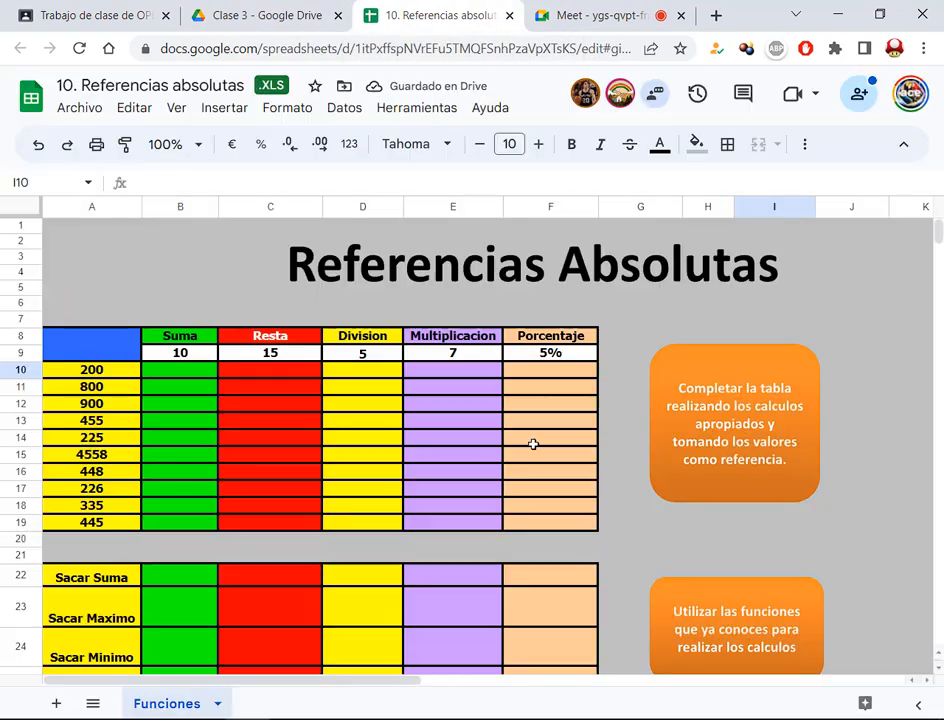
{"action": "left_click", "coordinate": [60, 240]}
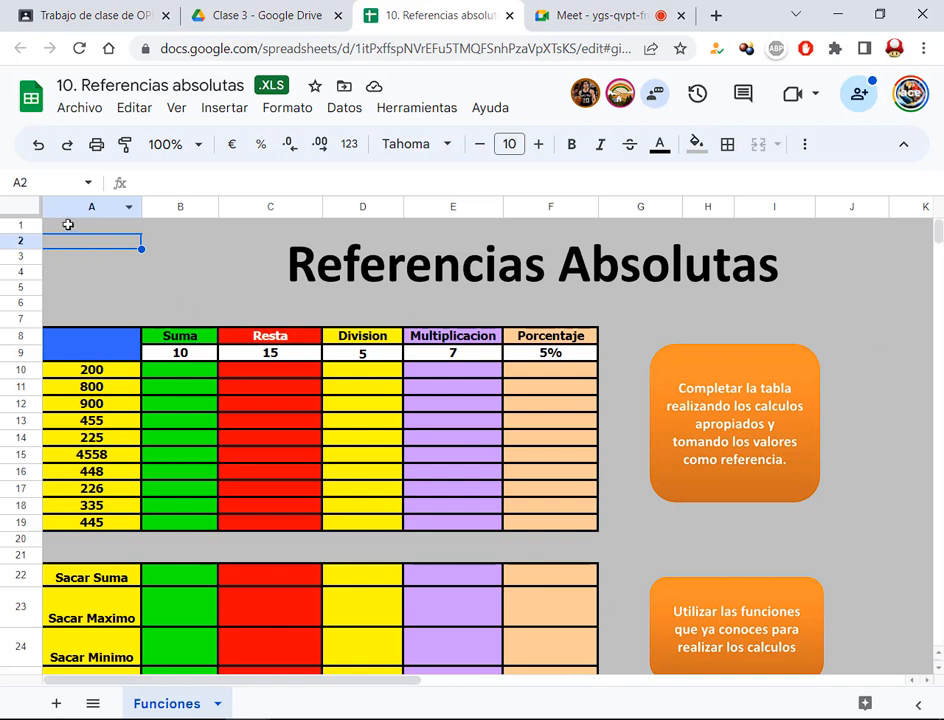
{"action": "left_click_drag", "start_coordinate": [60, 228], "coordinate": [850, 390]}
{"action": "scroll", "coordinate": [843, 403], "scroll_direction": "up", "scroll_amount": 5}
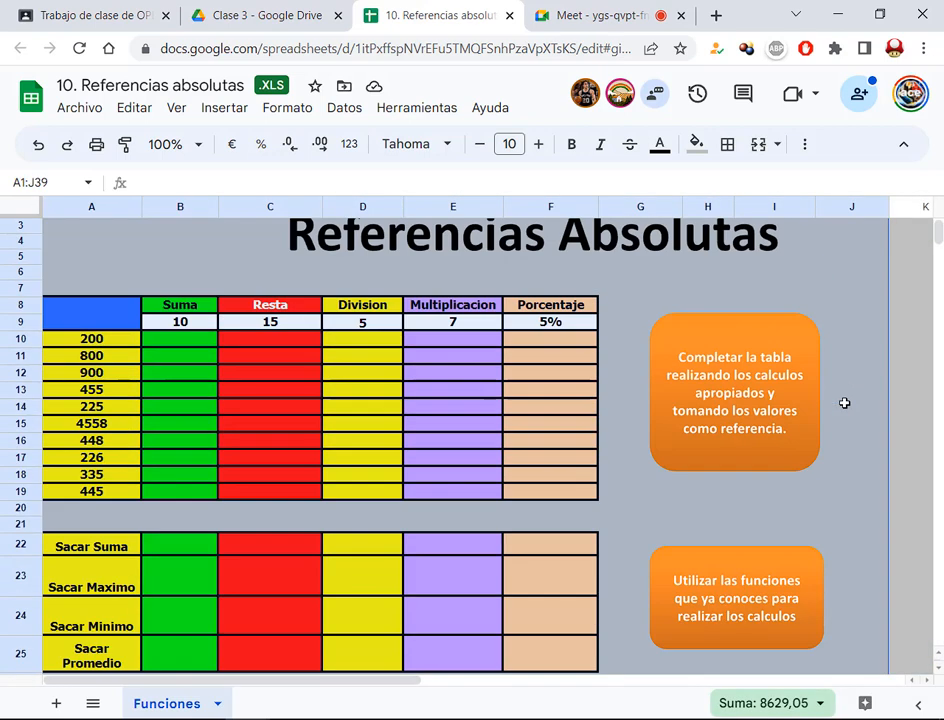
{"action": "left_click", "coordinate": [866, 369]}
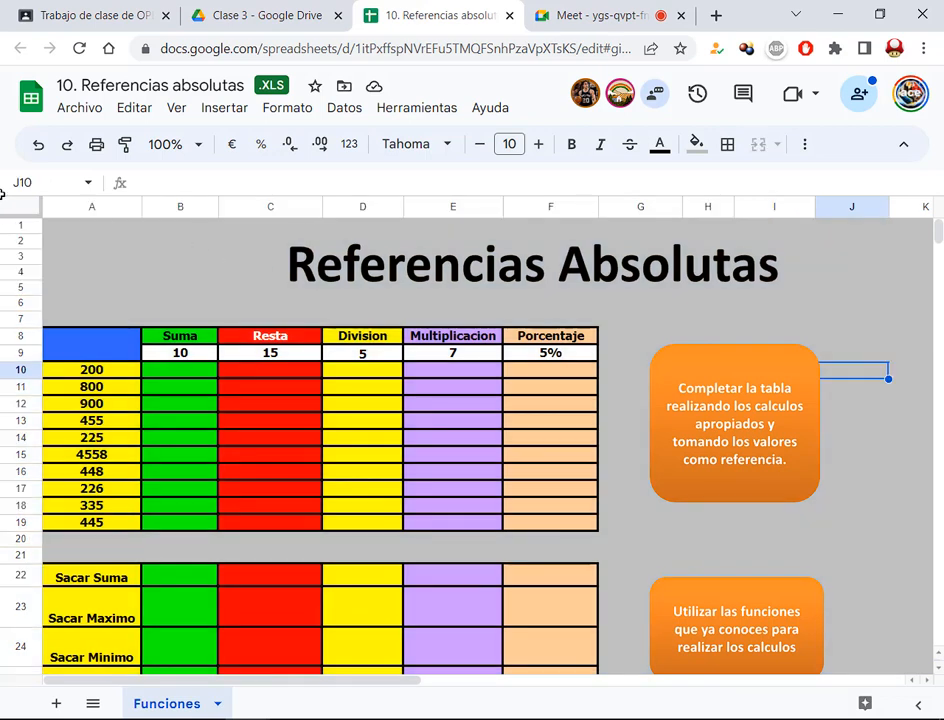
- Mark the select-all corner with a red box and arrow, and copy the entire Funciones sheet
{"action": "left_click_drag", "start_coordinate": [2, 196], "coordinate": [39, 216]}
{"action": "left_click_drag", "start_coordinate": [98, 167], "coordinate": [45, 195]}
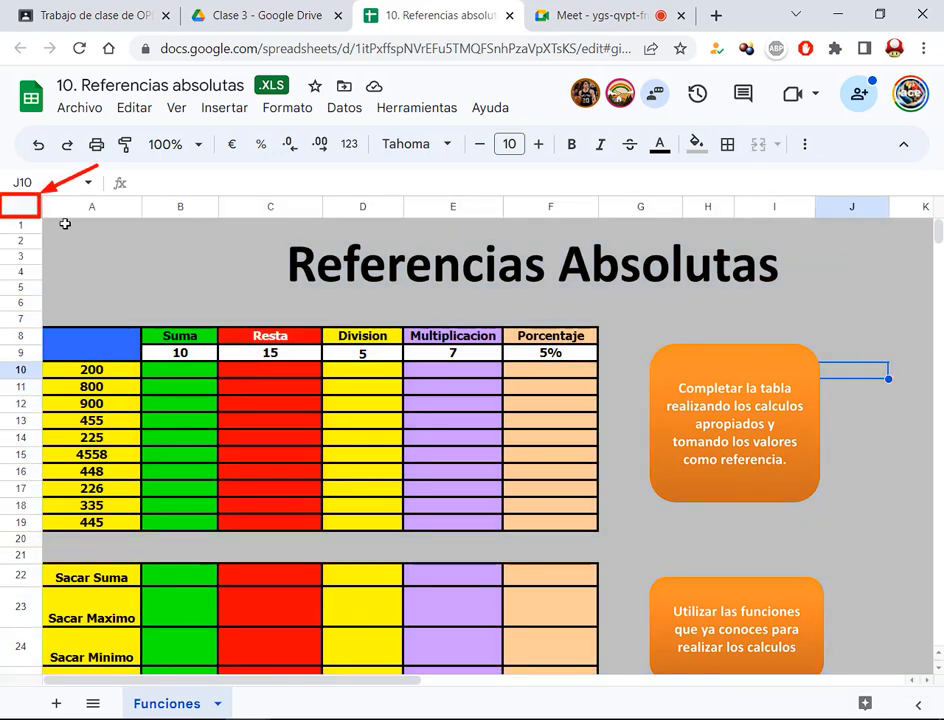
{"action": "left_click", "coordinate": [24, 205]}
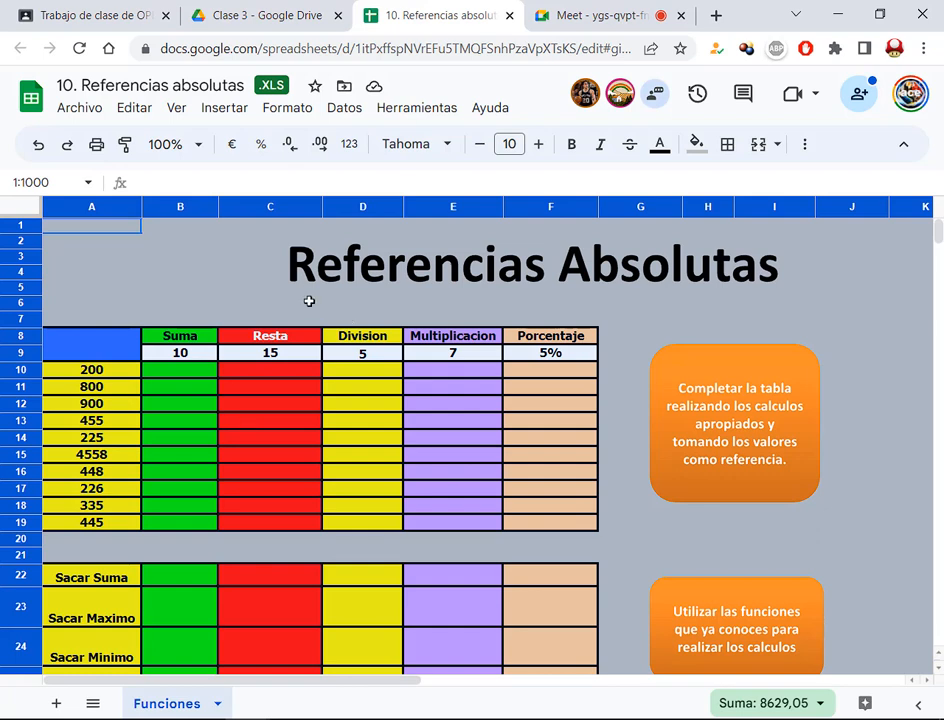
{"action": "right_click", "coordinate": [147, 241]}
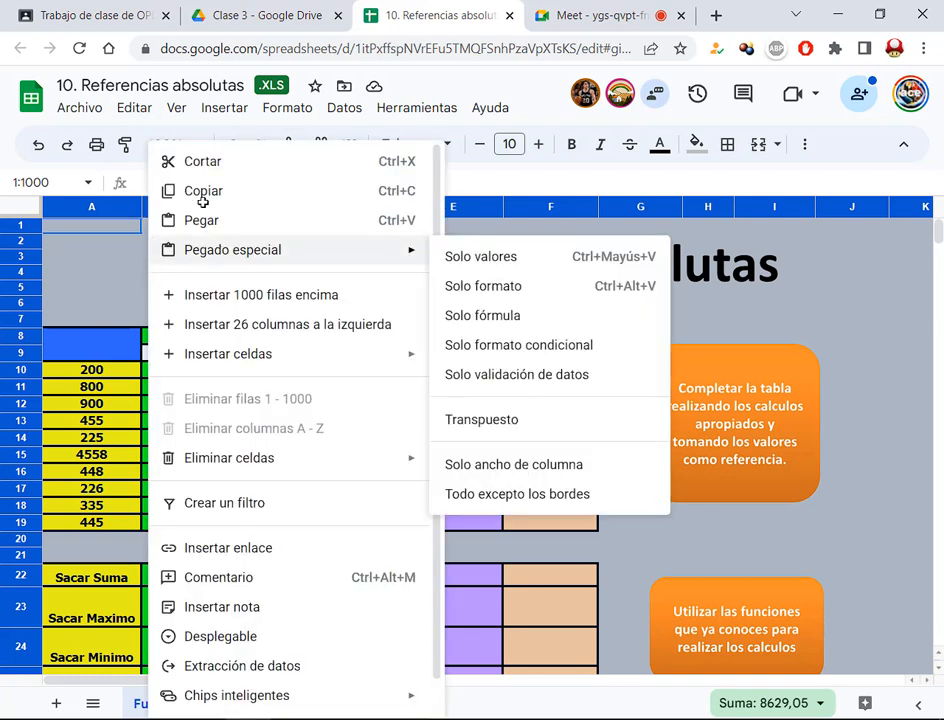
{"action": "left_click", "coordinate": [203, 191]}
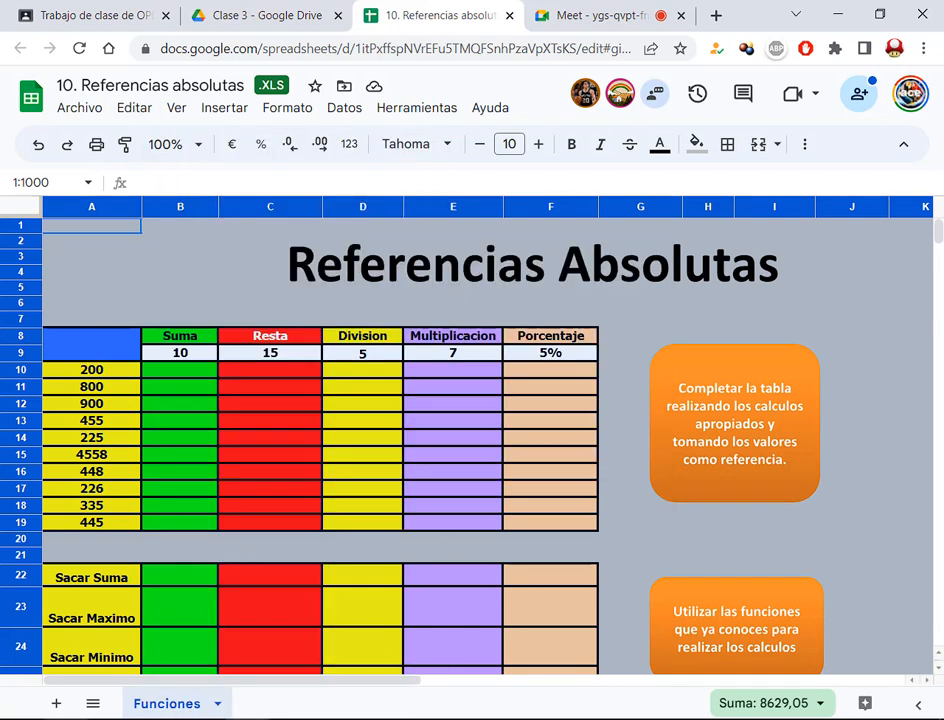
- Create a blank workbook in Excel and paste the copied sheet at A1
{"action": "key", "text": "super+s"}
{"action": "left_click", "coordinate": [165, 156]}
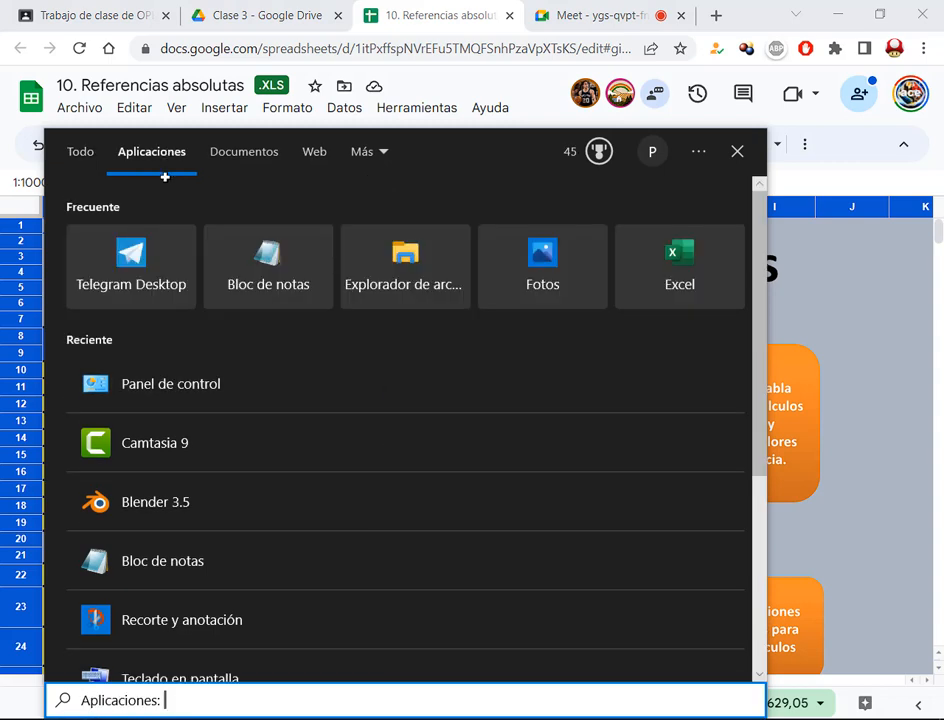
{"action": "left_click", "coordinate": [660, 284]}
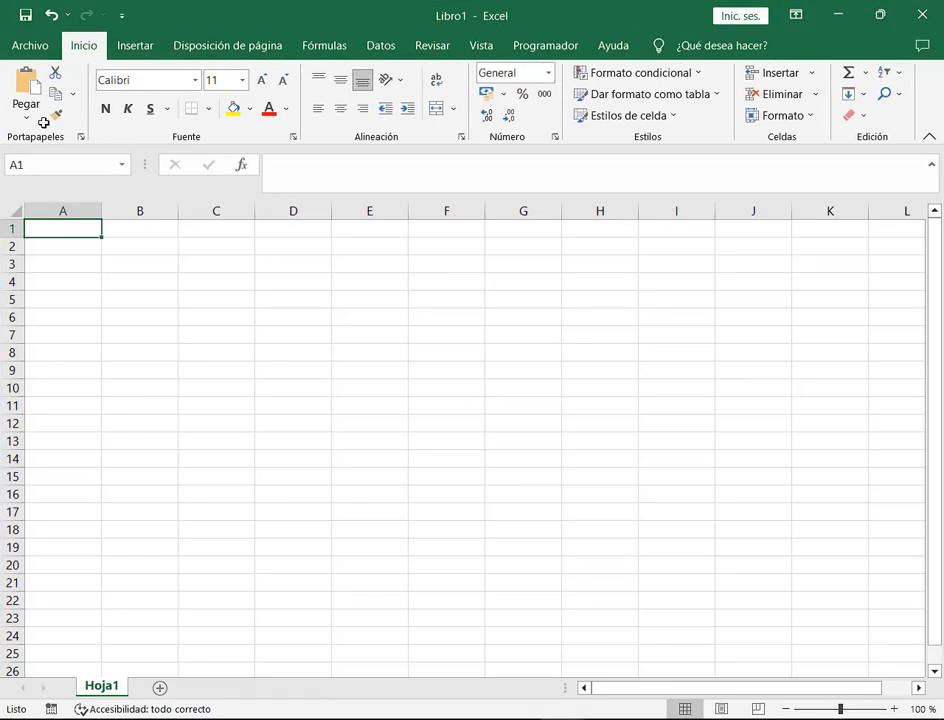
{"action": "key", "text": "ctrl+v"}
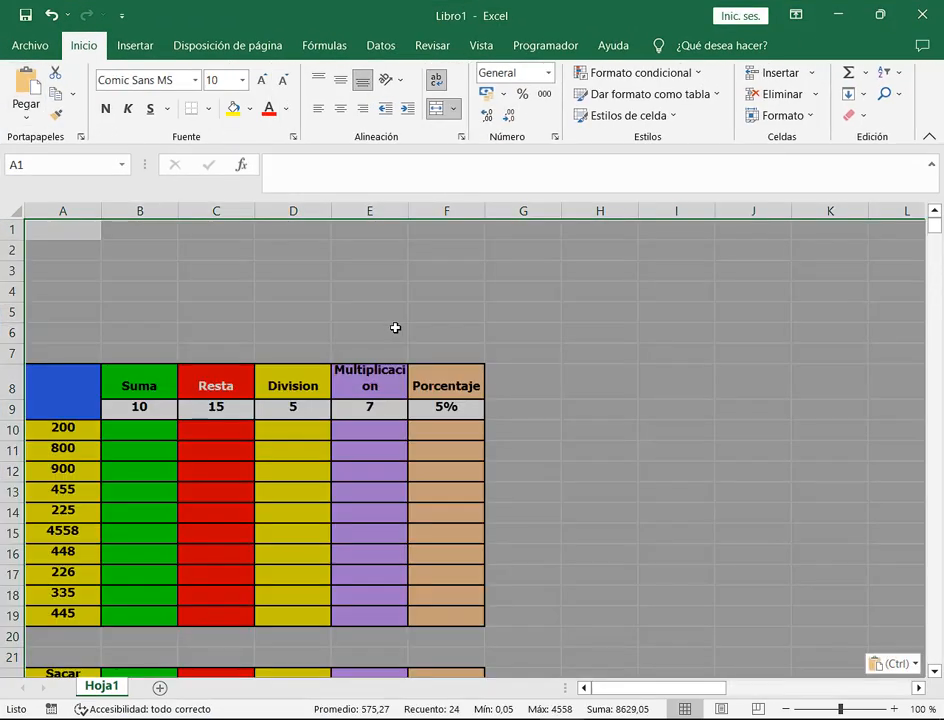
- Widen column E of the pasted table so the Multiplicacion heading fits on one line, and review the table
{"action": "left_click", "coordinate": [639, 404]}
{"action": "left_click_drag", "start_coordinate": [406, 210], "coordinate": [434, 210]}
{"action": "left_click", "coordinate": [606, 331]}
{"action": "left_click", "coordinate": [520, 385]}
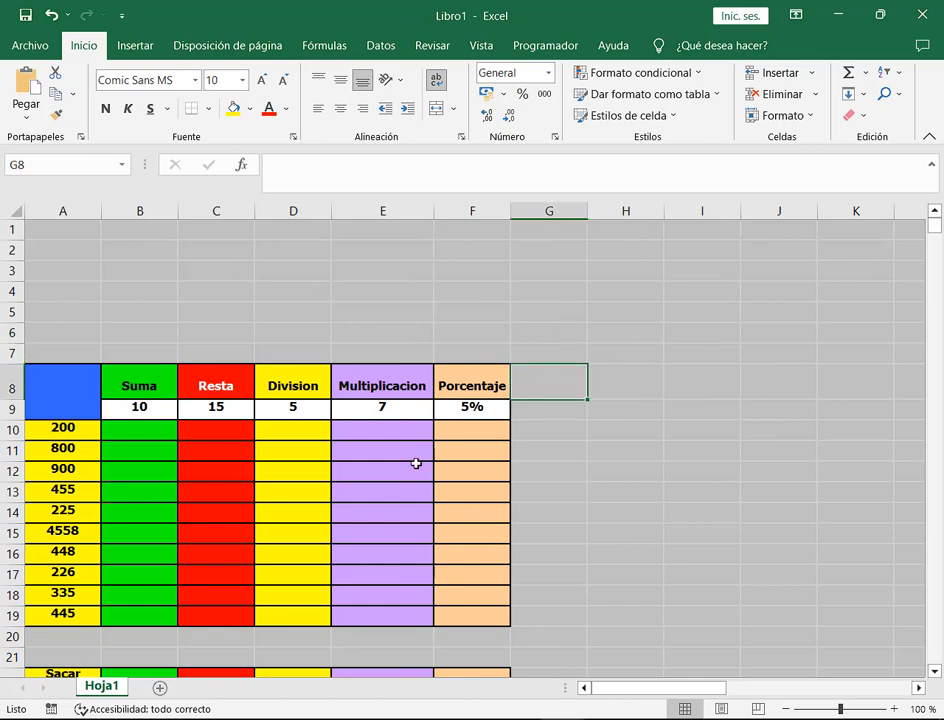
{"action": "scroll", "coordinate": [430, 458], "scroll_direction": "down", "scroll_amount": 5}
{"action": "scroll", "coordinate": [448, 455], "scroll_direction": "up", "scroll_amount": 5}
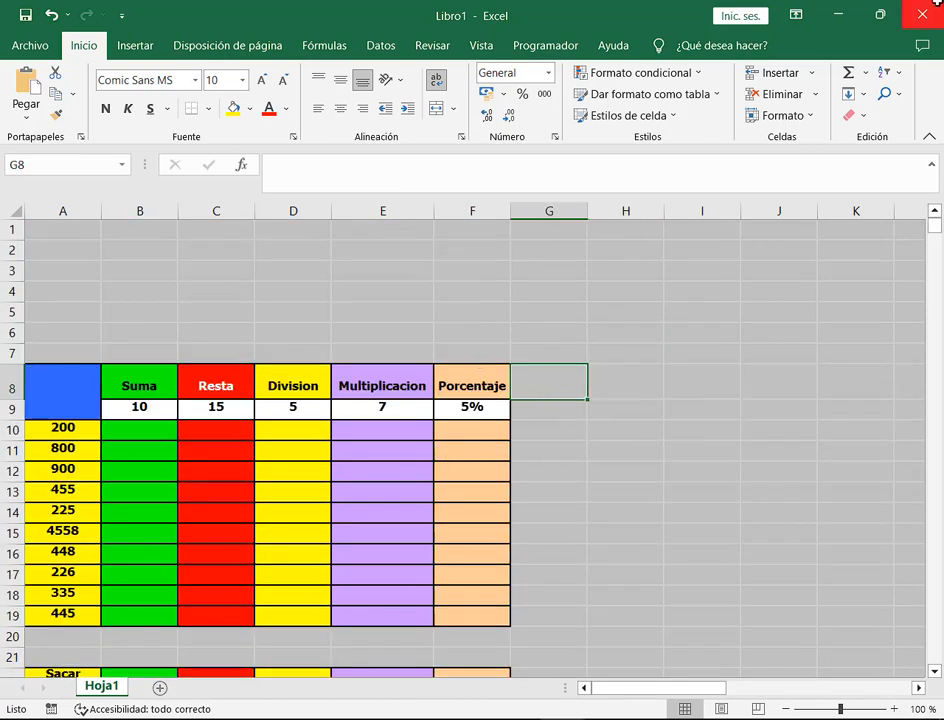
- Close the new workbook without saving, and close the 10. Referencias absolutas spreadsheet tab in Chrome
{"action": "left_click", "coordinate": [922, 14]}
{"action": "left_click", "coordinate": [501, 390]}
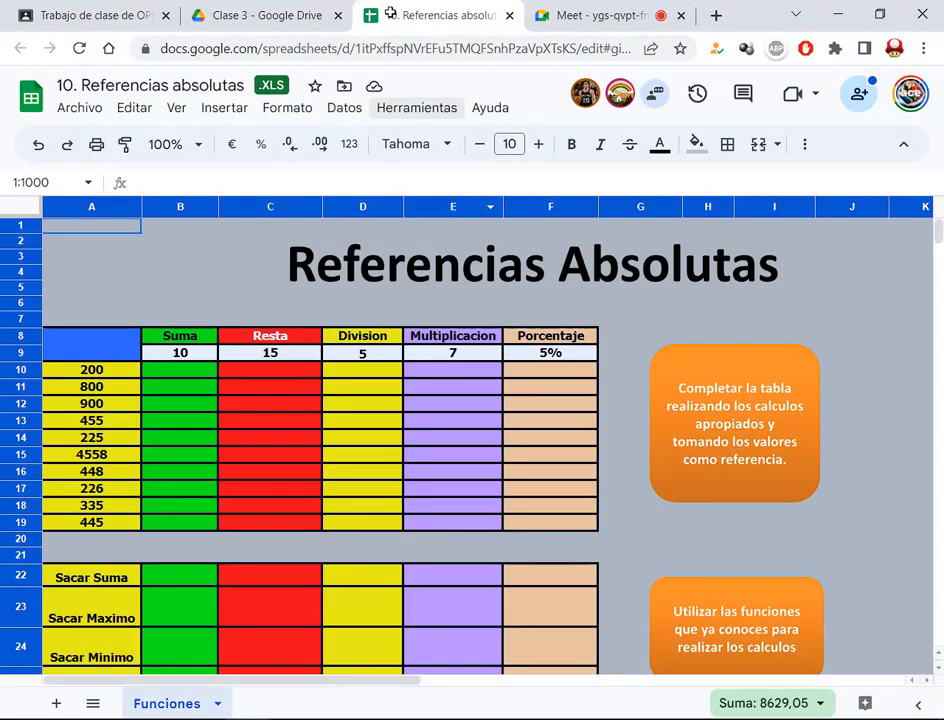
{"action": "key", "text": "ctrl+w"}
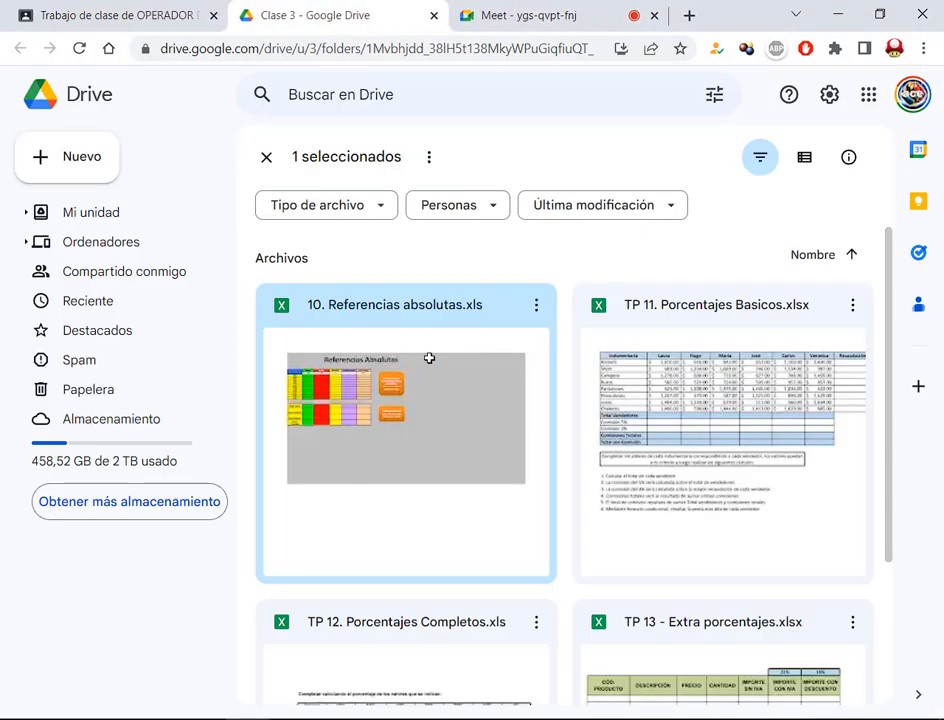
- Reopen 10. Referencias absolutas.xls from Drive without converting it to .XLSX, and copy the entire Funciones sheet
{"action": "double_click", "coordinate": [429, 448]}
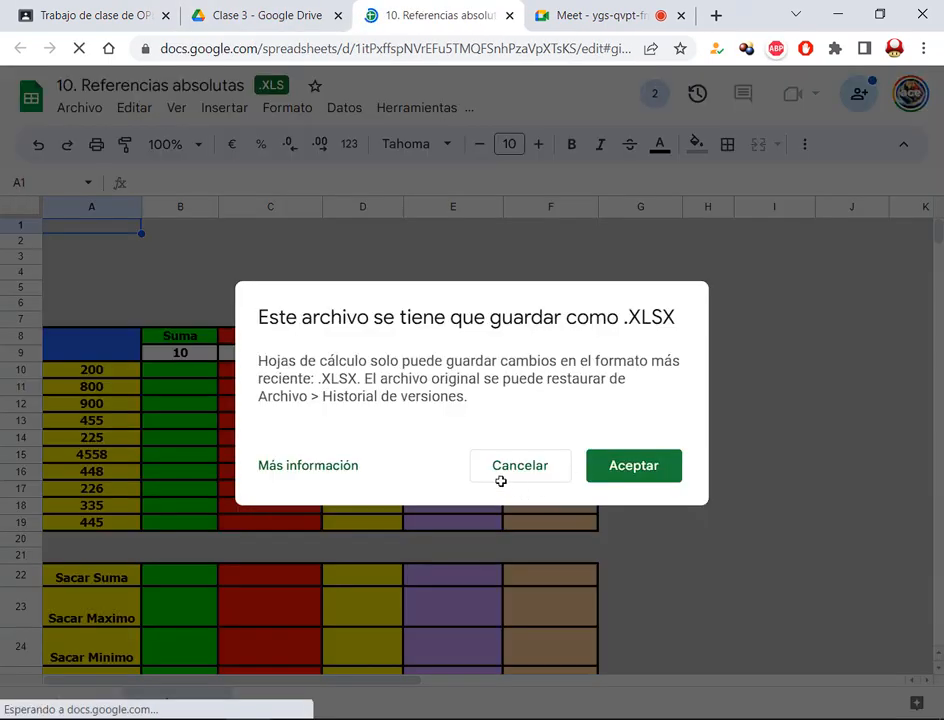
{"action": "left_click", "coordinate": [511, 465]}
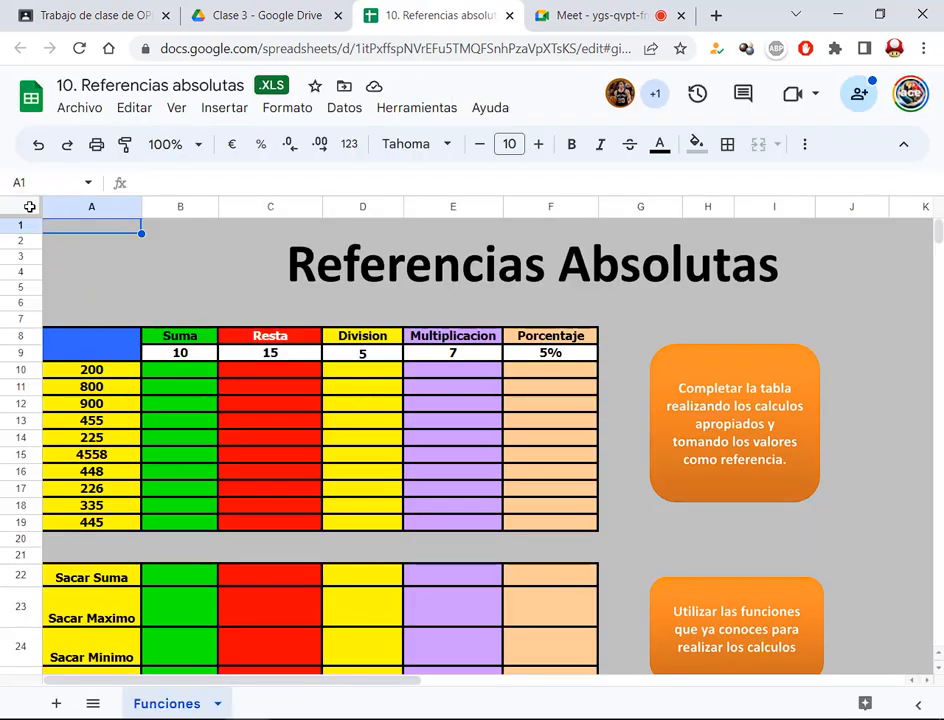
{"action": "left_click", "coordinate": [30, 206]}
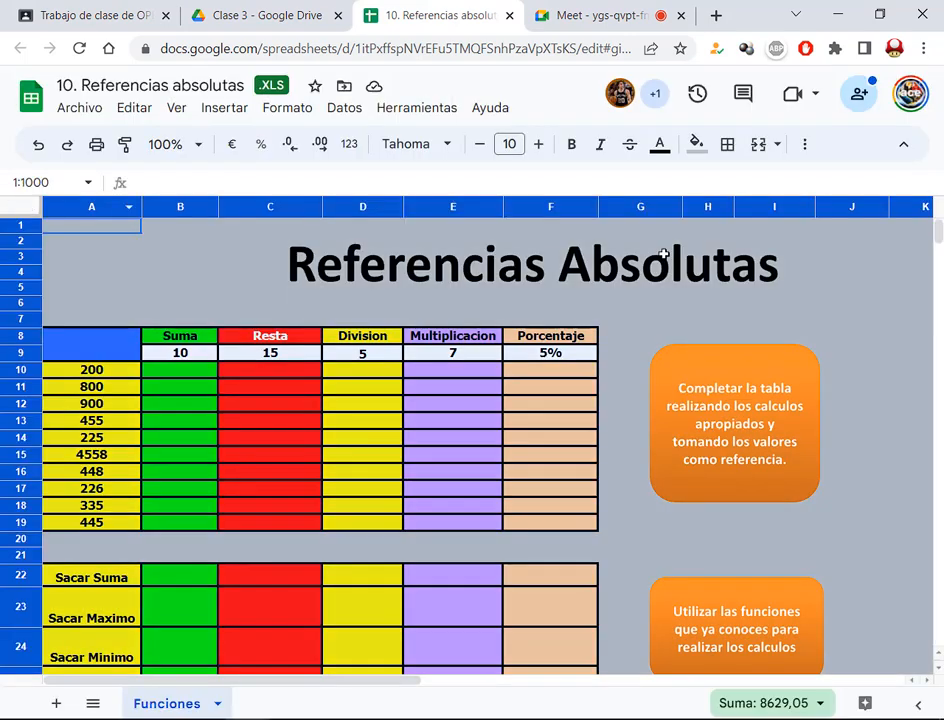
{"action": "right_click", "coordinate": [166, 240]}
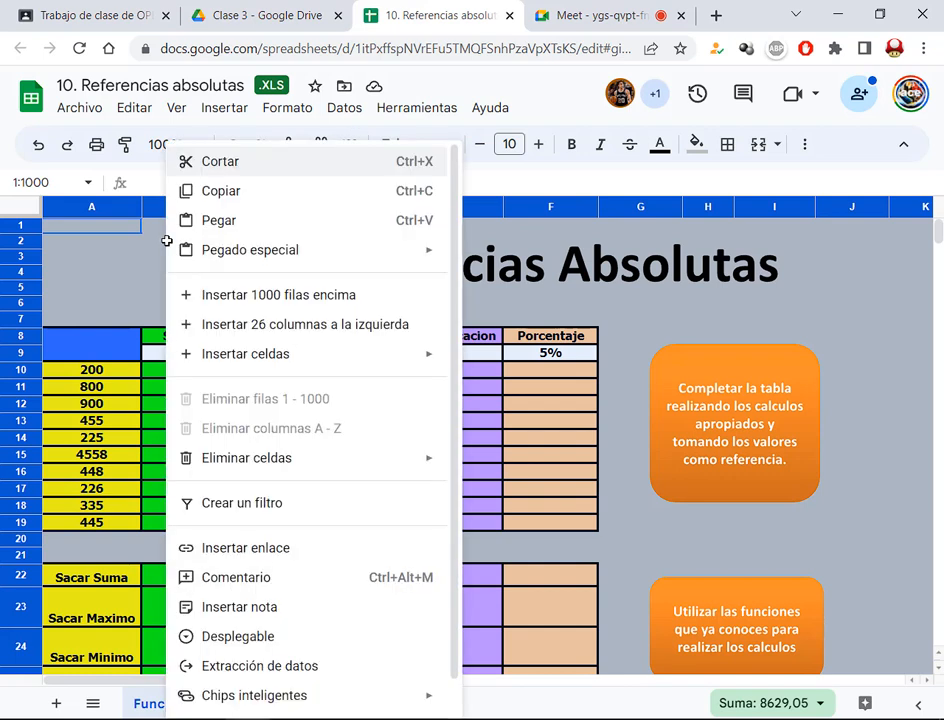
{"action": "left_click", "coordinate": [137, 108]}
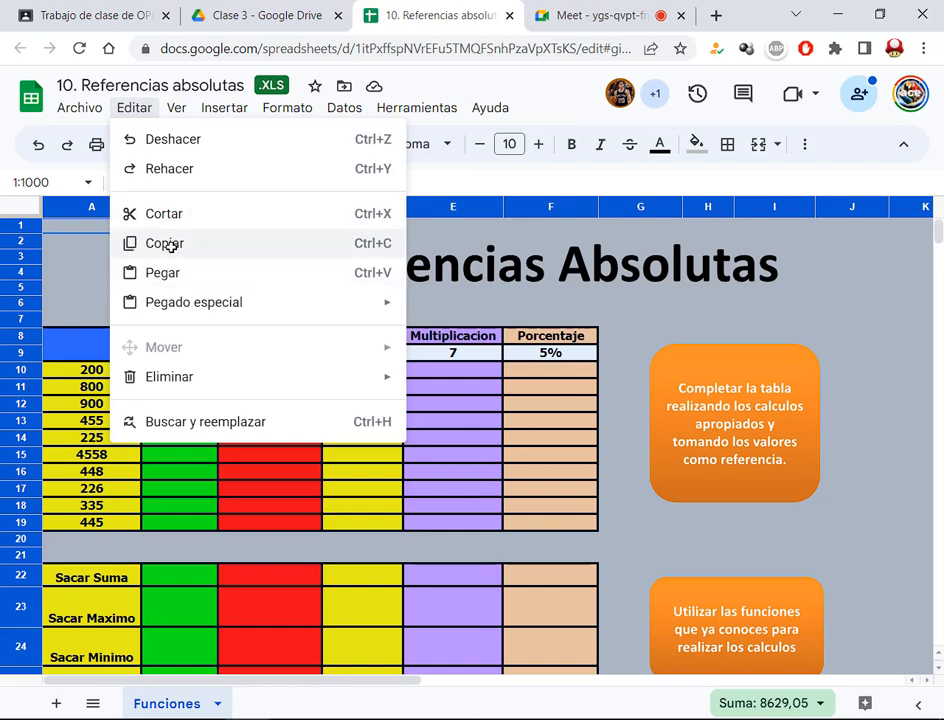
{"action": "left_click", "coordinate": [386, 247]}
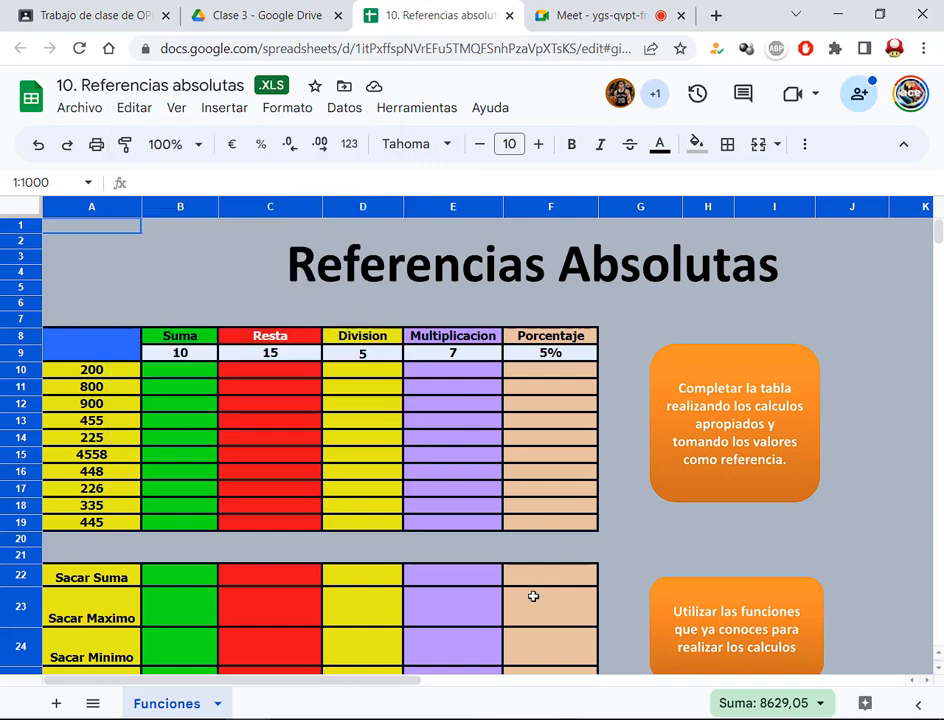
- Check the messages in the Meet call and close the 10. Referencias absolutas spreadsheet tab
{"action": "left_click", "coordinate": [588, 12]}
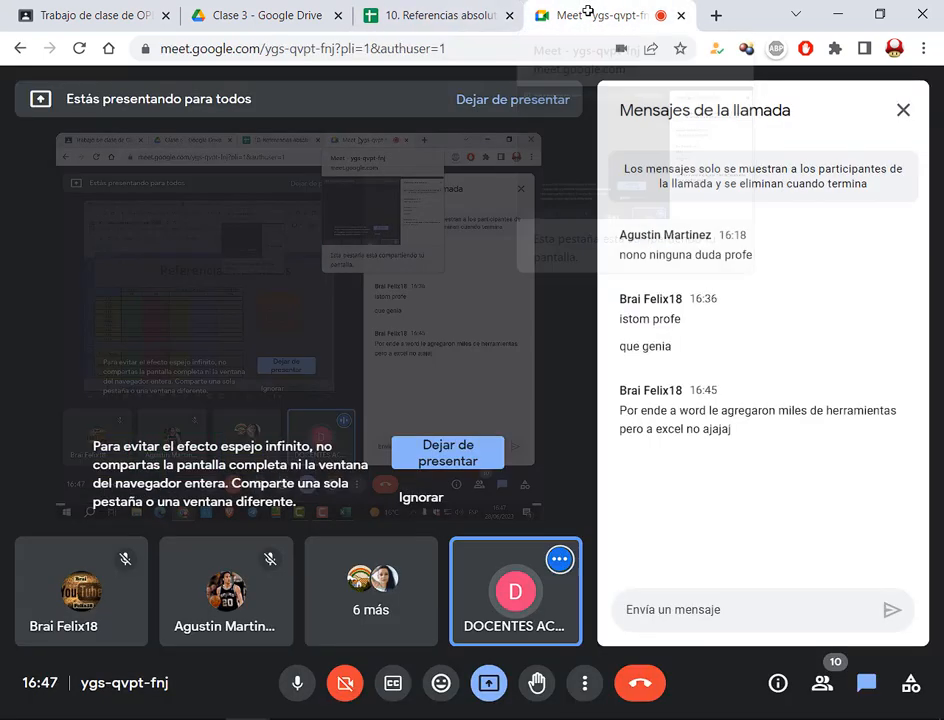
{"action": "left_click", "coordinate": [510, 15]}
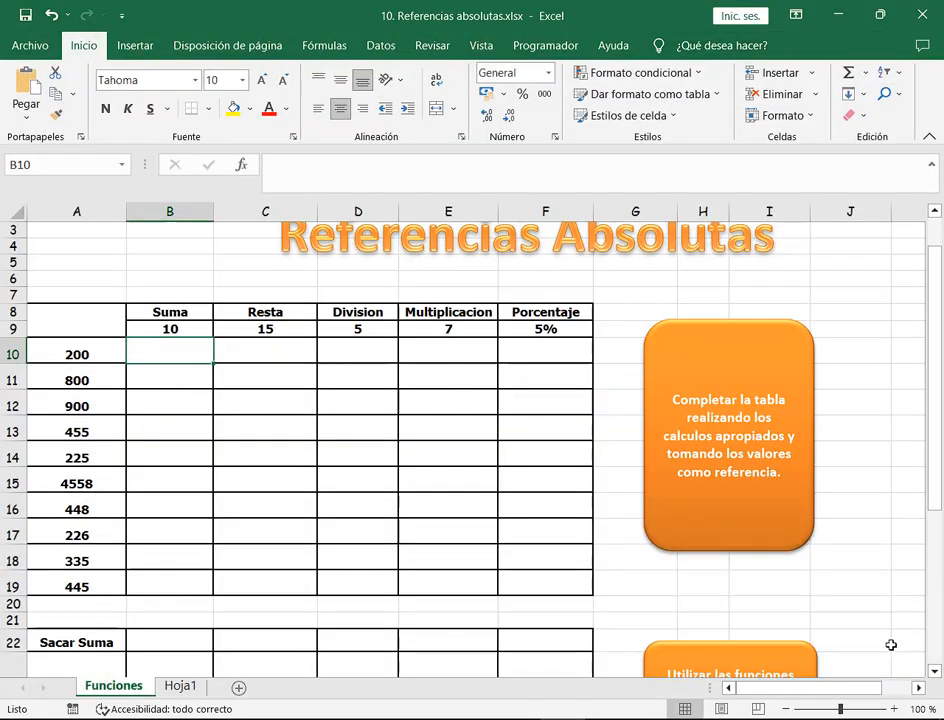
- Switch to 10. Referencias absolutas.xlsx in Excel and zoom the Funciones sheet to 120 %
{"action": "left_click", "coordinate": [895, 708]}
{"action": "left_click", "coordinate": [896, 707]}
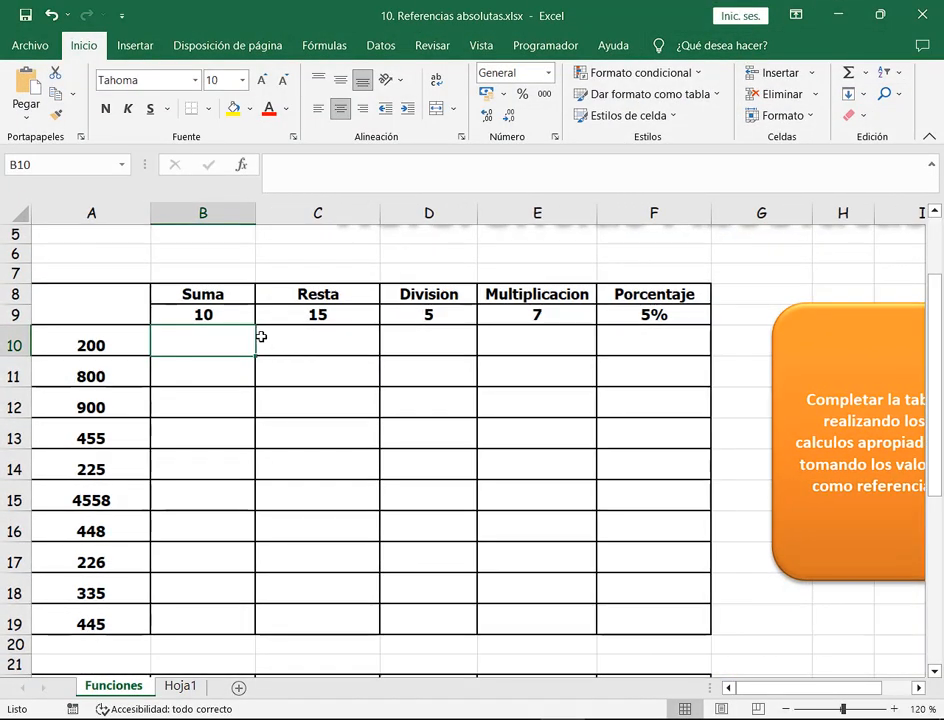
{"action": "scroll", "coordinate": [228, 349], "scroll_direction": "up", "scroll_amount": 1}
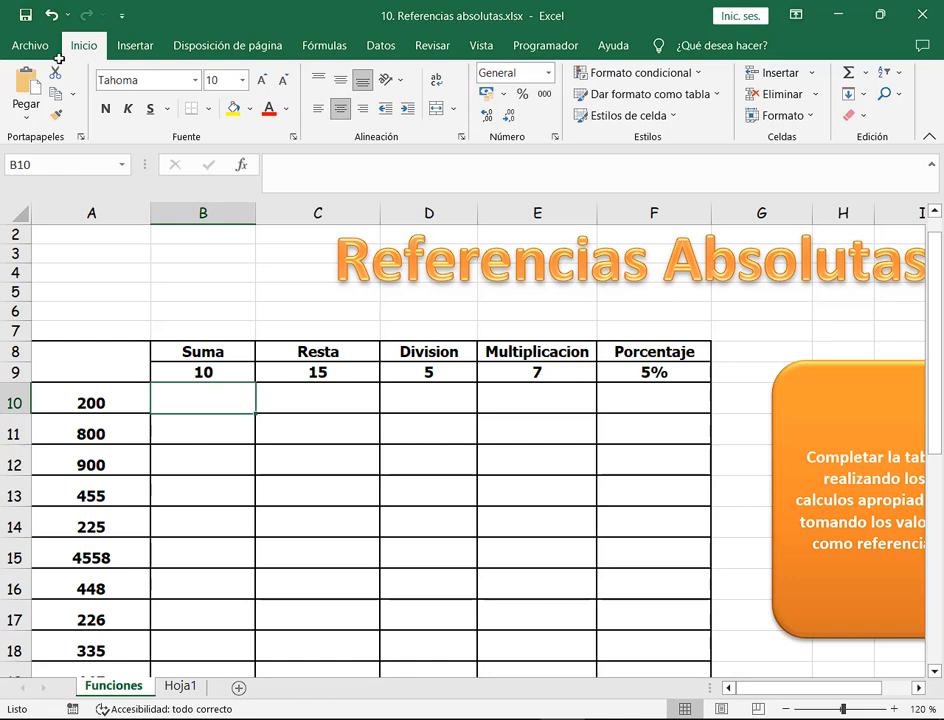
- Enter the headings Precio, Cantidad and Subtotal in cells C2 to E2 of the Hoja1 sheet
{"action": "left_click", "coordinate": [182, 686]}
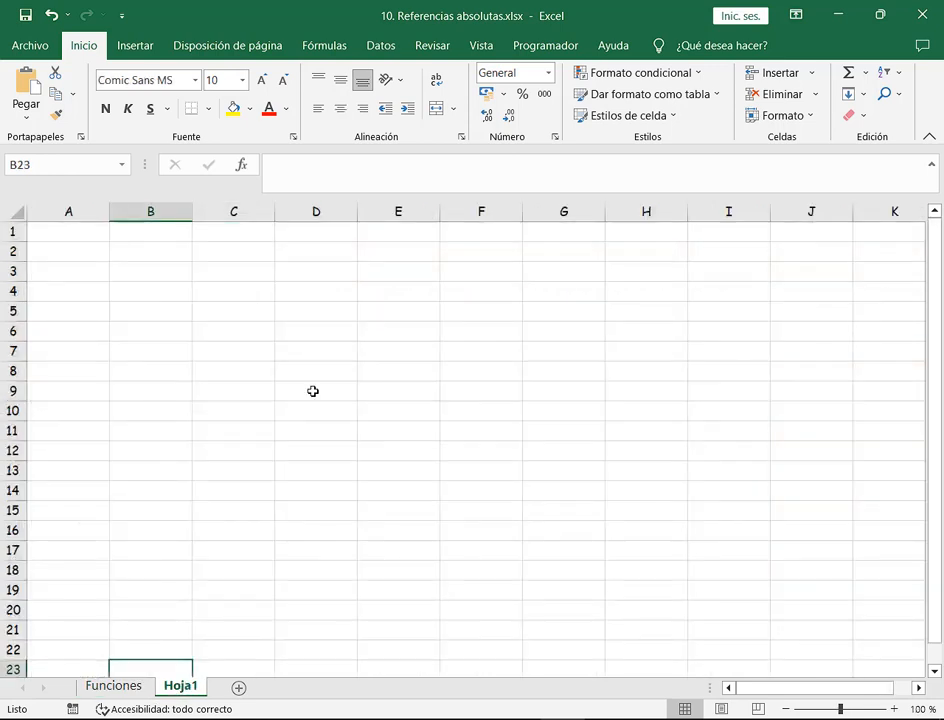
{"action": "left_click", "coordinate": [238, 257]}
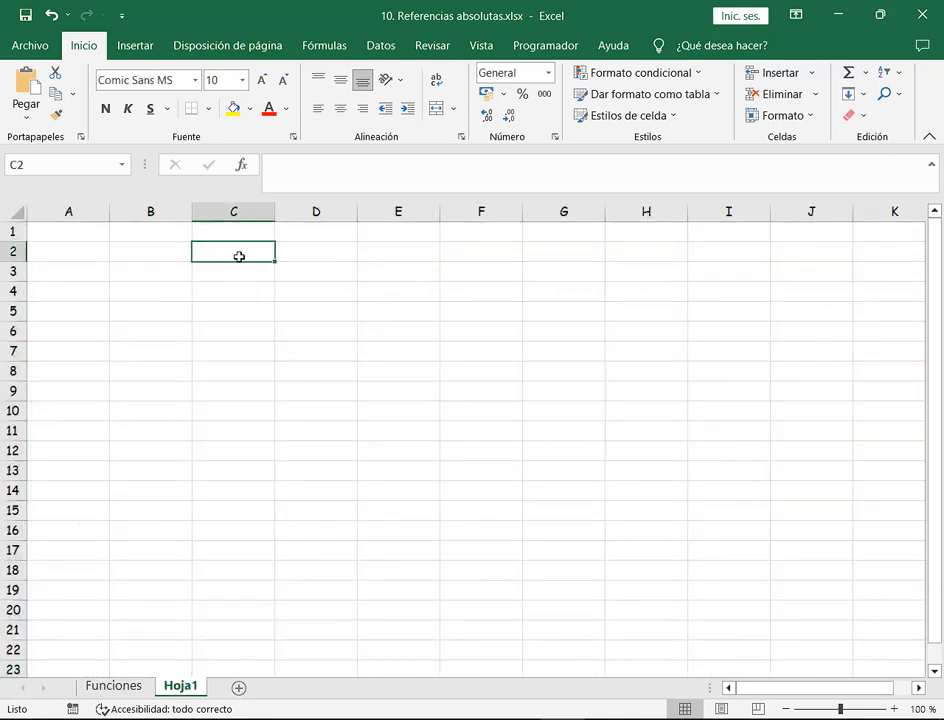
{"action": "type", "text": "Precio"}
{"action": "key", "text": "Tab"}
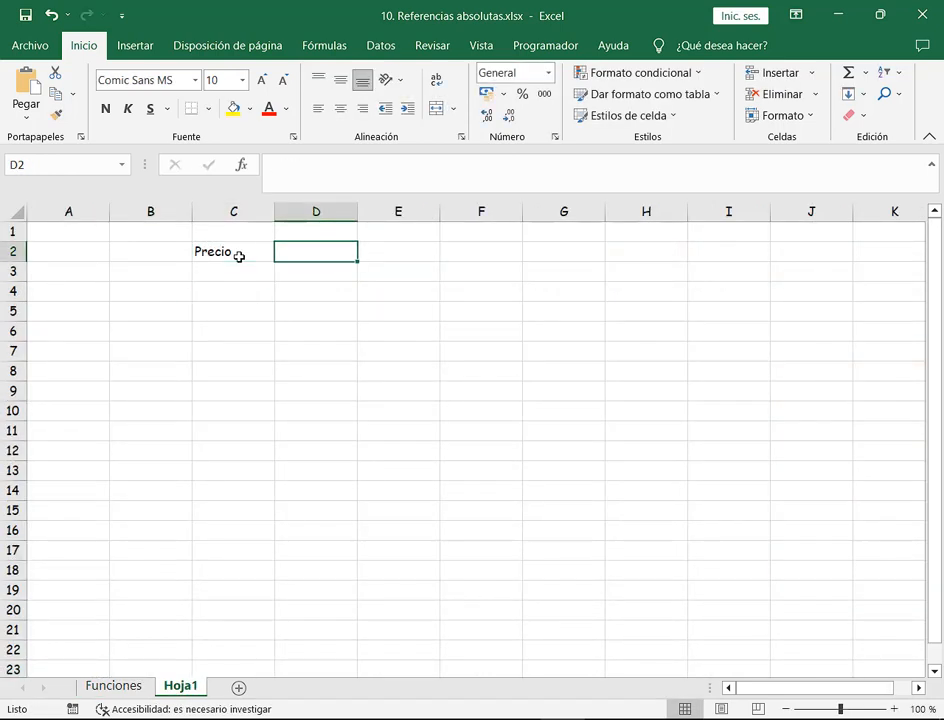
{"action": "type", "text": "Cantidad"}
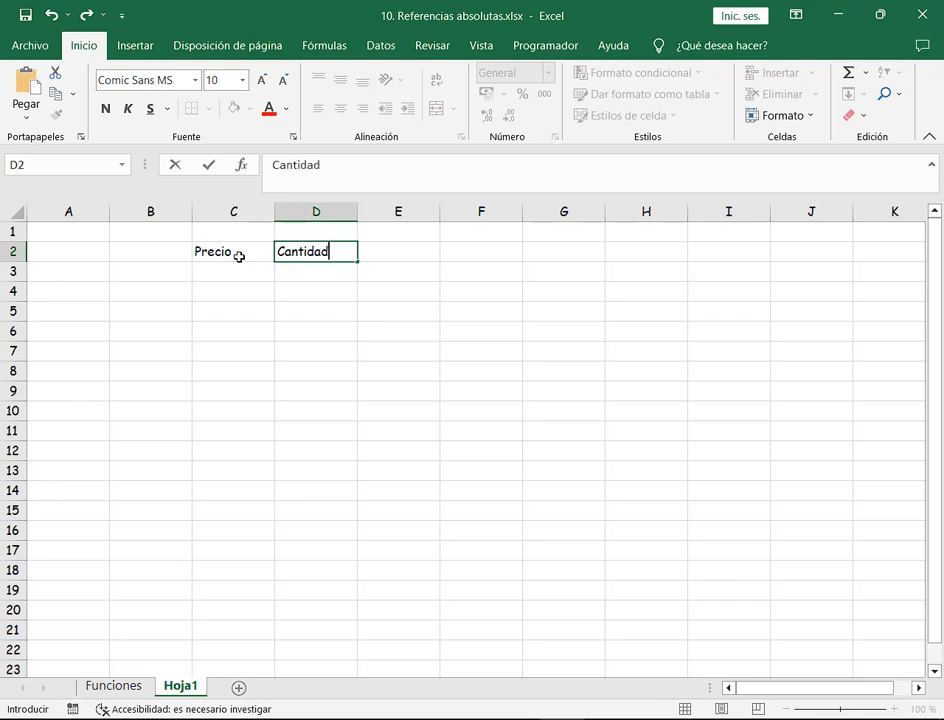
{"action": "key", "text": "Tab"}
{"action": "type", "text": "Subtotal"}
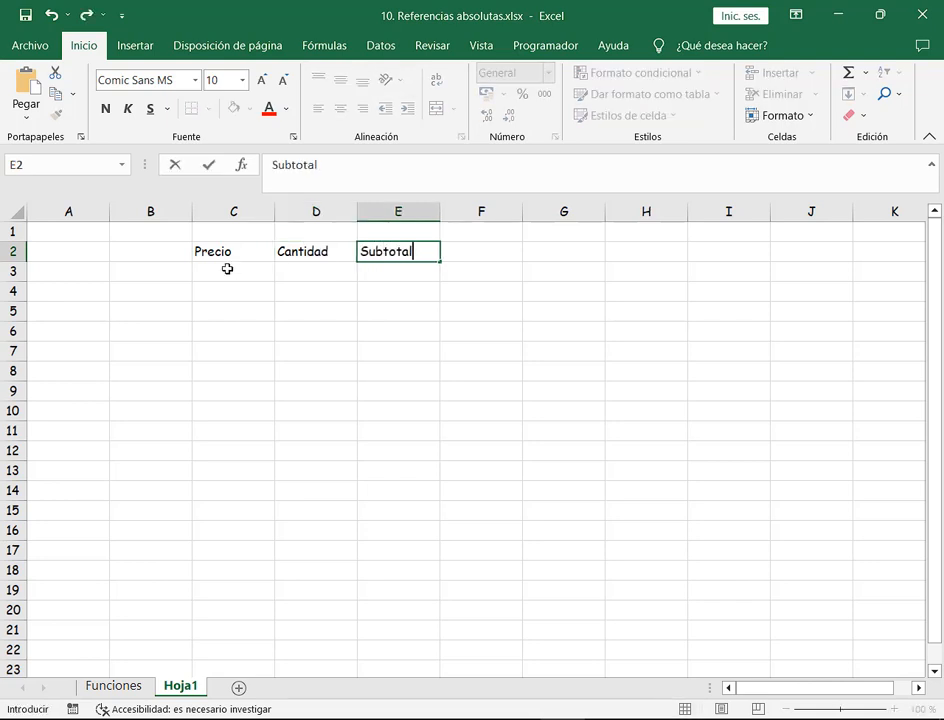
{"action": "key", "text": "Return"}
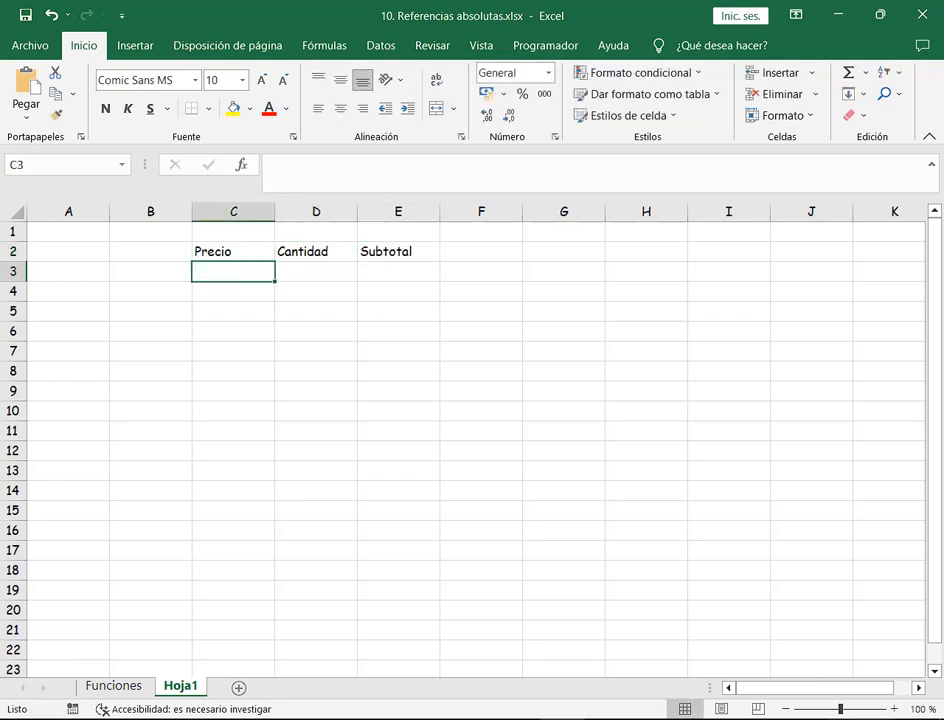
- Enter the prices 1598, 1235, 578 and 398 in cells C3 to C6 under the Precio heading
{"action": "left_click", "coordinate": [893, 709]}
{"action": "left_click", "coordinate": [893, 709]}
{"action": "left_click", "coordinate": [893, 709]}
{"action": "left_click", "coordinate": [893, 709]}
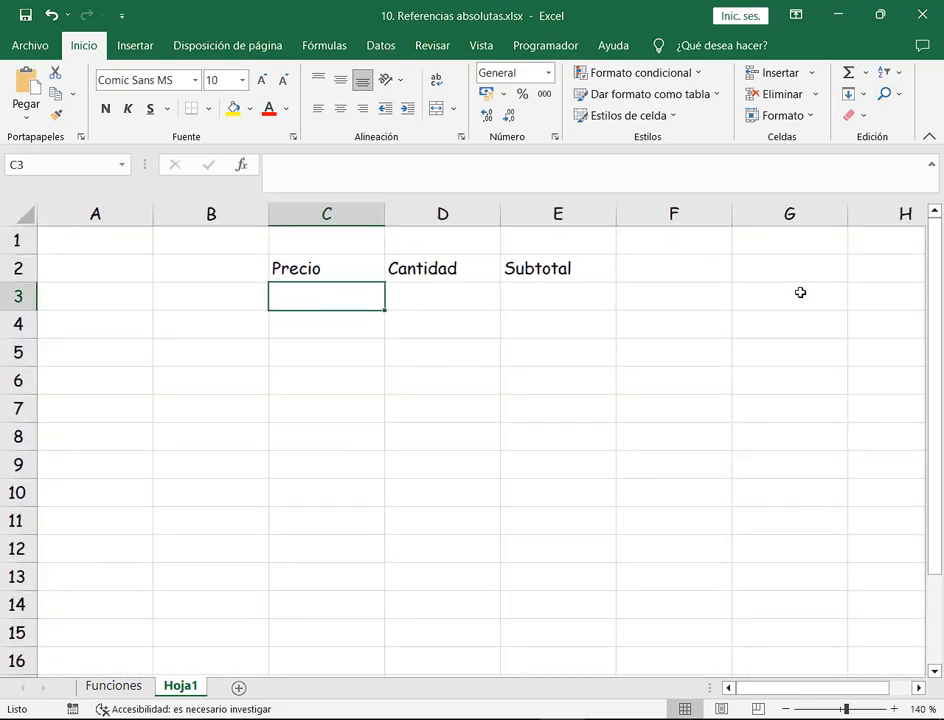
{"action": "type", "text": "1598"}
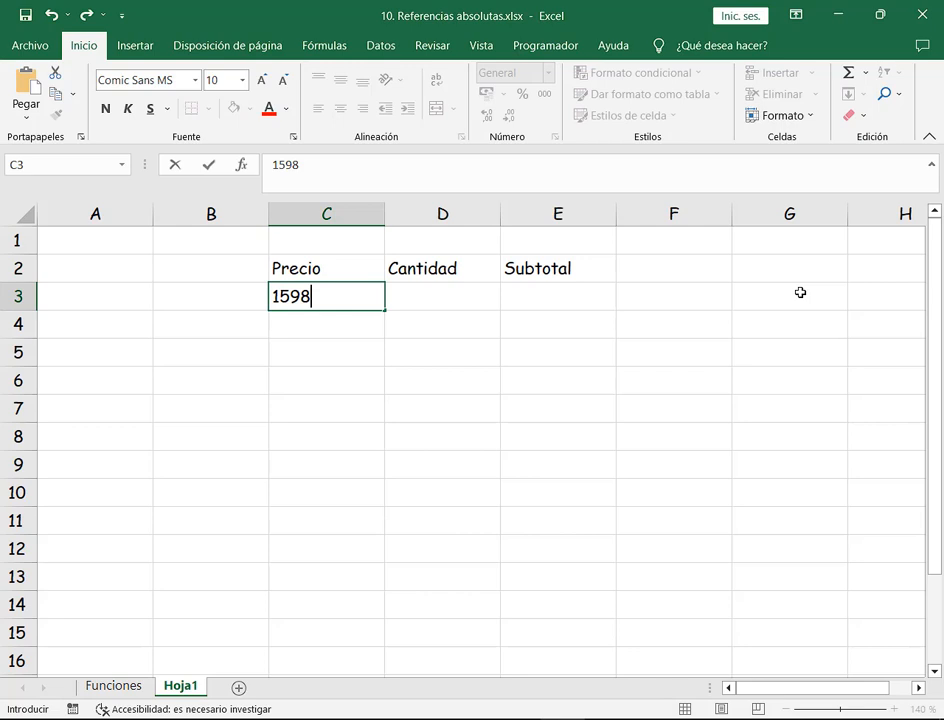
{"action": "key", "text": "Return"}
{"action": "type", "text": "1235"}
{"action": "key", "text": "Return"}
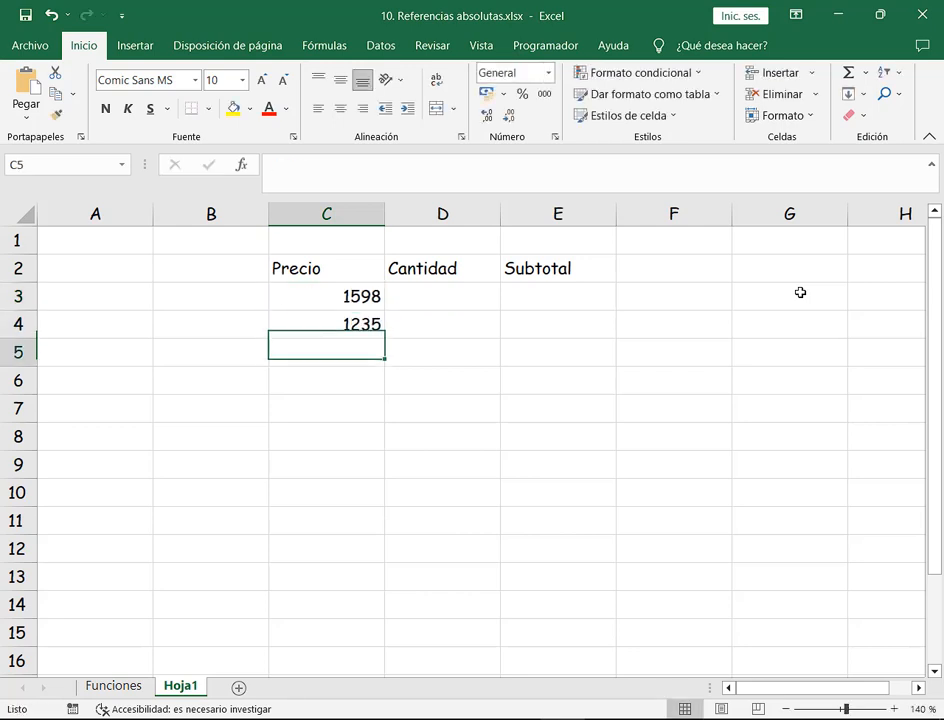
{"action": "type", "text": "578"}
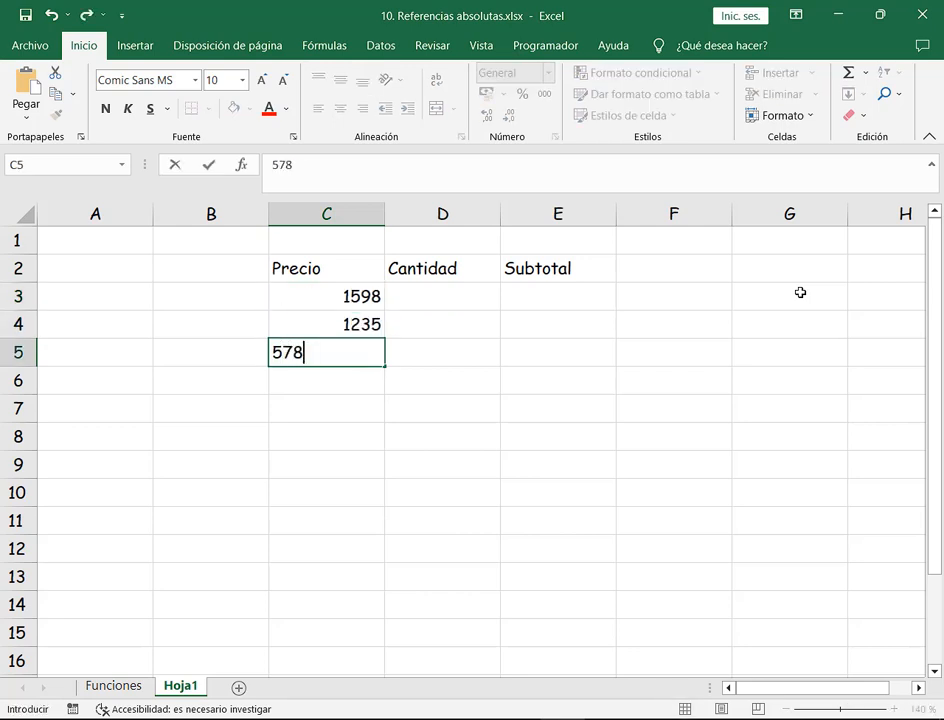
{"action": "key", "text": "Return"}
{"action": "type", "text": "398"}
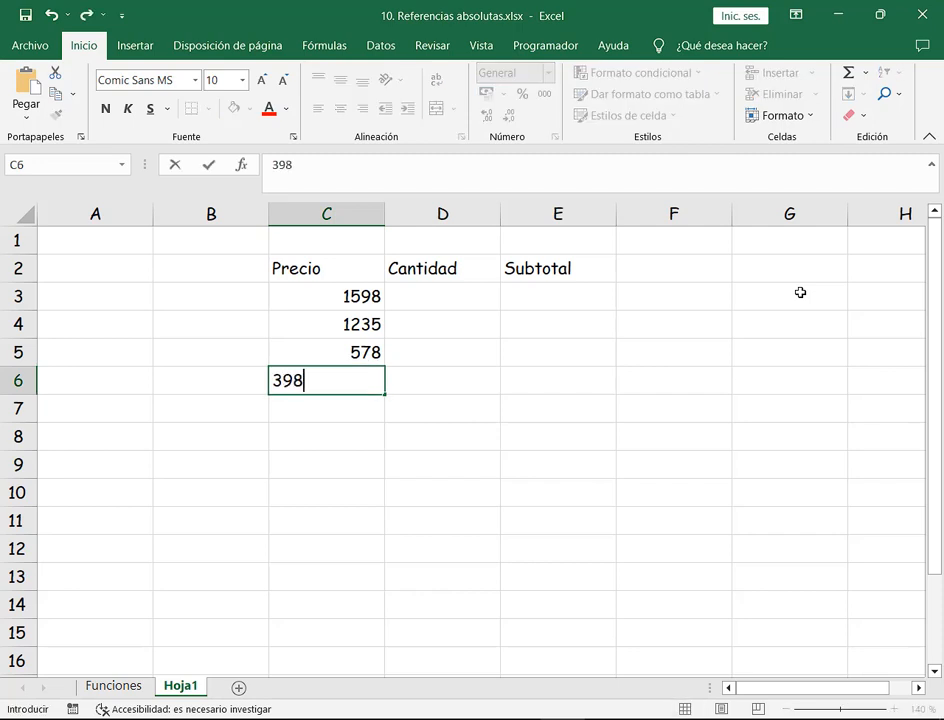
{"action": "key", "text": "Up"}
- Enter the quantities 5, 15, 87 and 12 in cells D3 to D6 under the Cantidad heading
{"action": "key", "text": "Right"}
{"action": "key", "text": "Up"}
{"action": "key", "text": "Up"}
{"action": "type", "text": "5"}
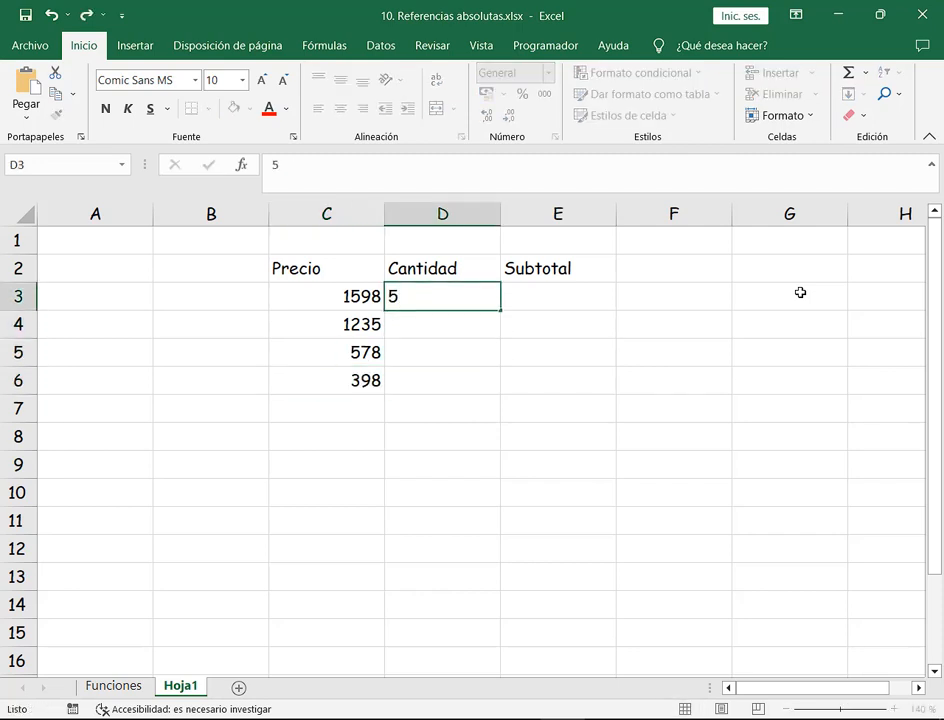
{"action": "key", "text": "Return"}
{"action": "type", "text": "15"}
{"action": "key", "text": "Return"}
{"action": "type", "text": "87"}
{"action": "key", "text": "Return"}
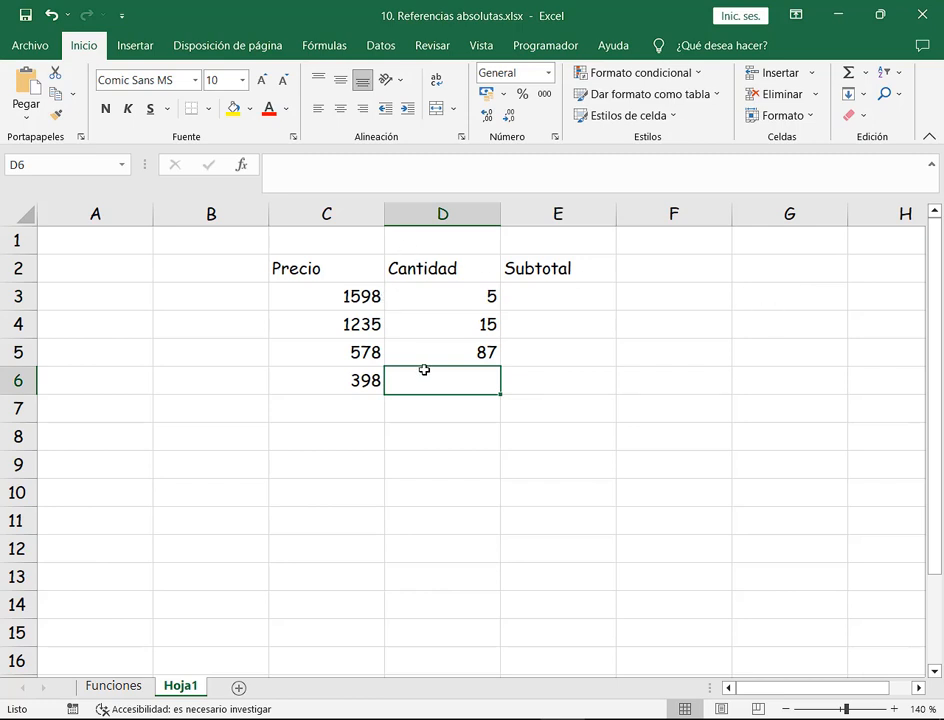
{"action": "type", "text": "12"}
- Apply the accounting number format with the $ symbol to the prices in C3:C6
{"action": "left_click_drag", "start_coordinate": [350, 296], "coordinate": [365, 380]}
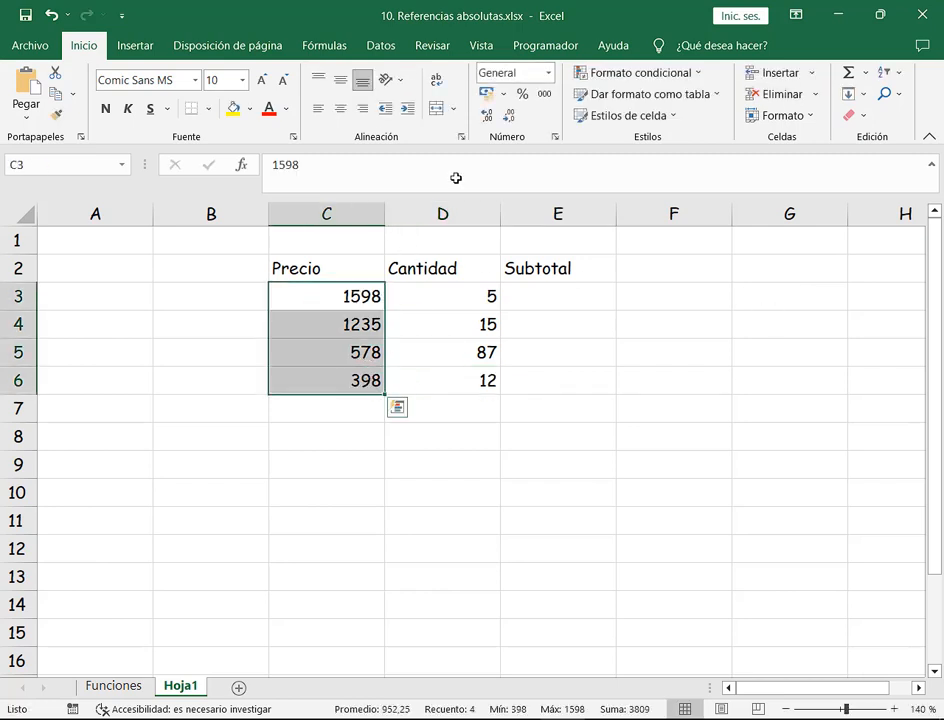
{"action": "left_click", "coordinate": [501, 94]}
{"action": "left_click", "coordinate": [533, 141]}
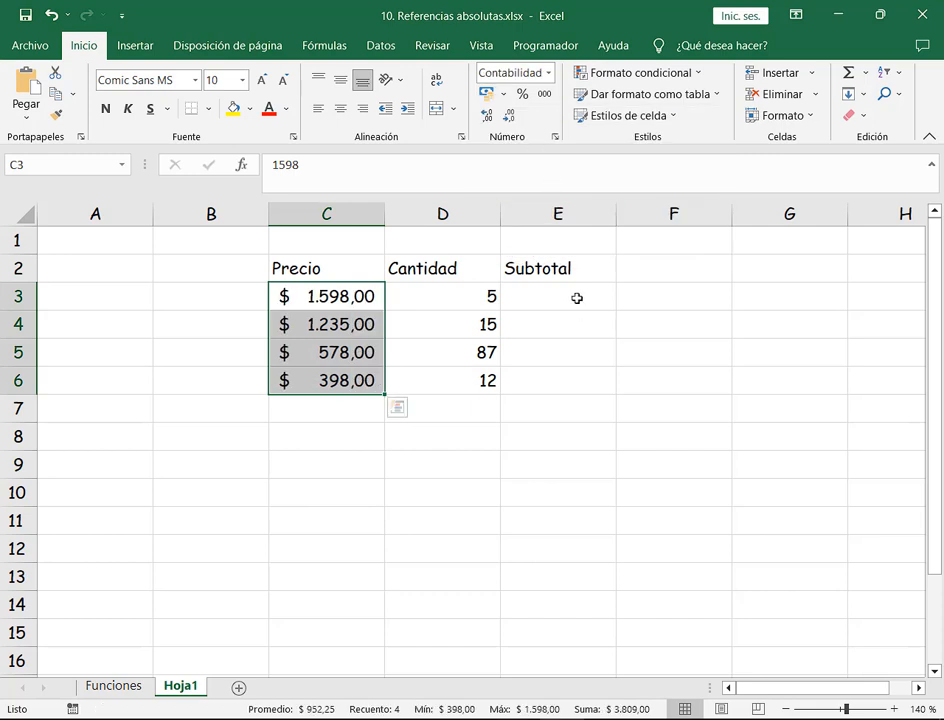
- Calculate the first Subtotal in cell E3 with the formula =C3*D3
{"action": "left_click", "coordinate": [577, 298]}
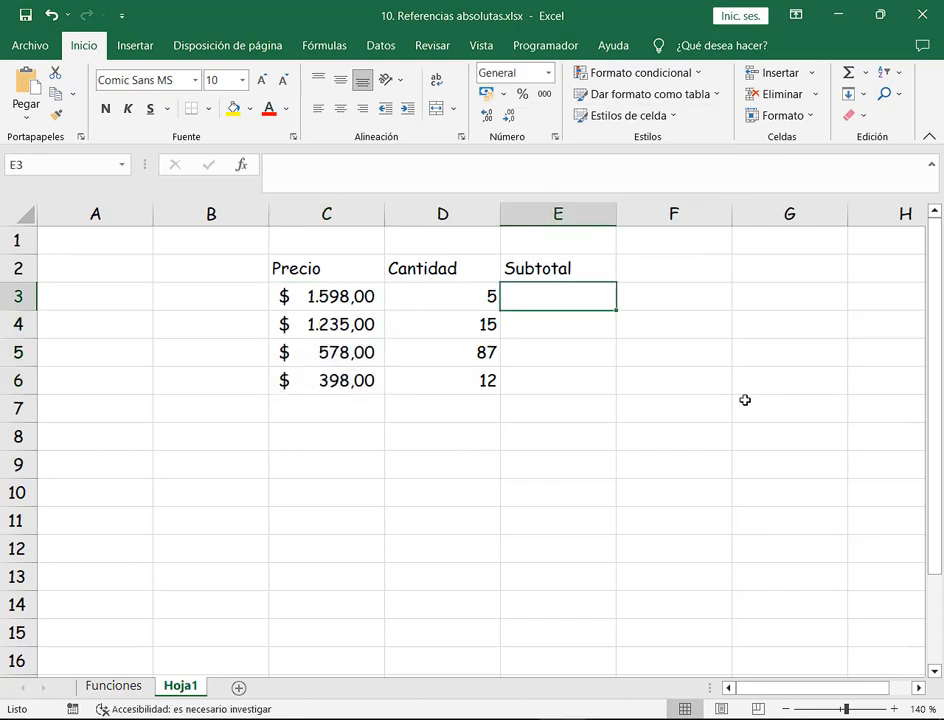
{"action": "type", "text": "="}
{"action": "left_click", "coordinate": [360, 294]}
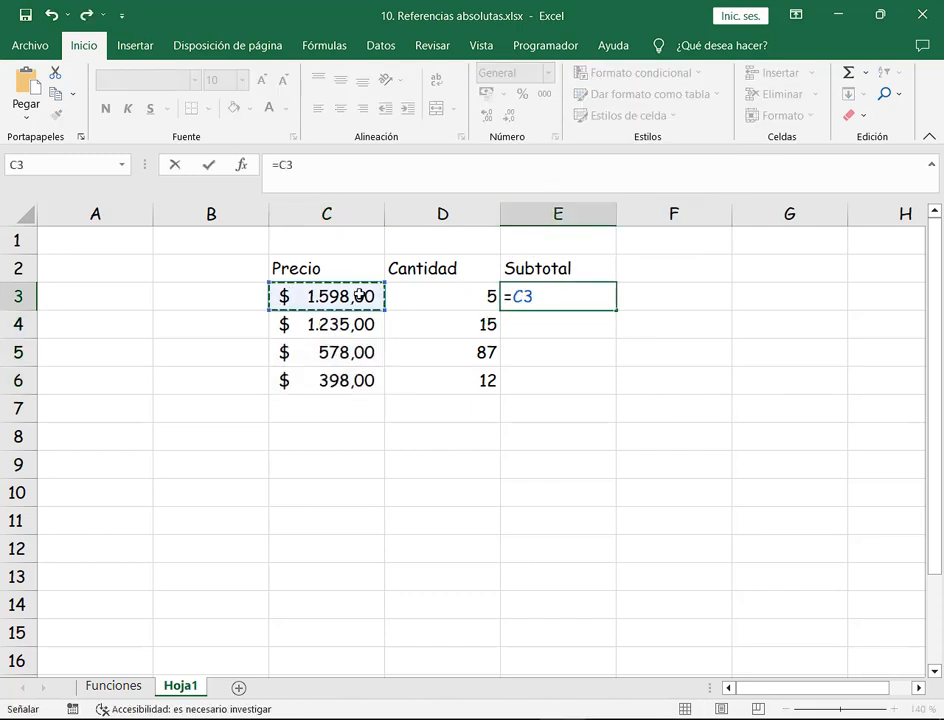
{"action": "type", "text": "*"}
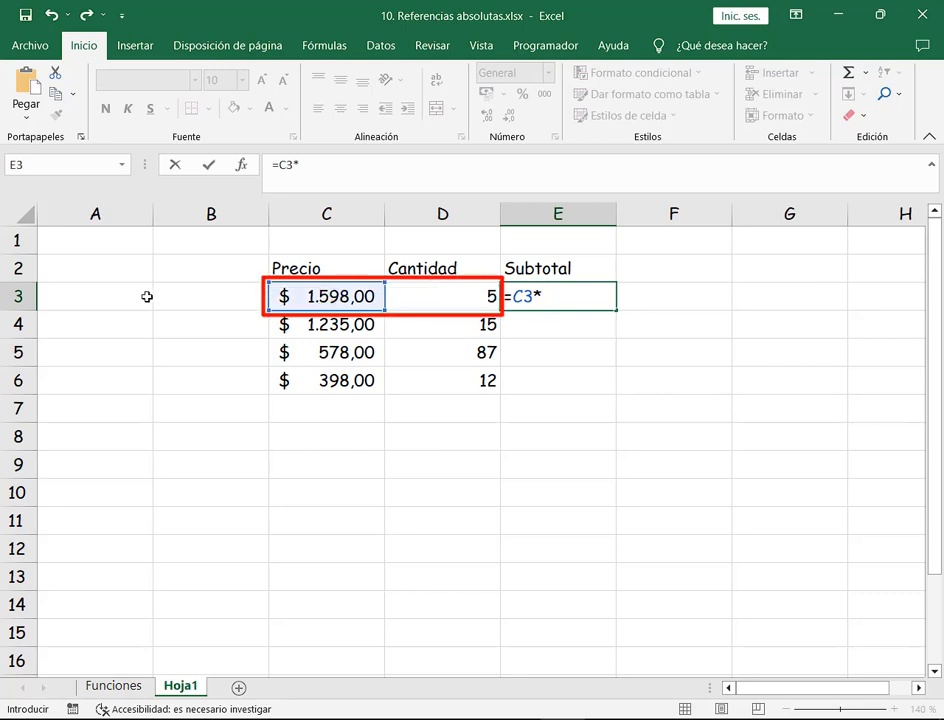
{"action": "left_click_drag", "start_coordinate": [1, 281], "coordinate": [764, 312]}
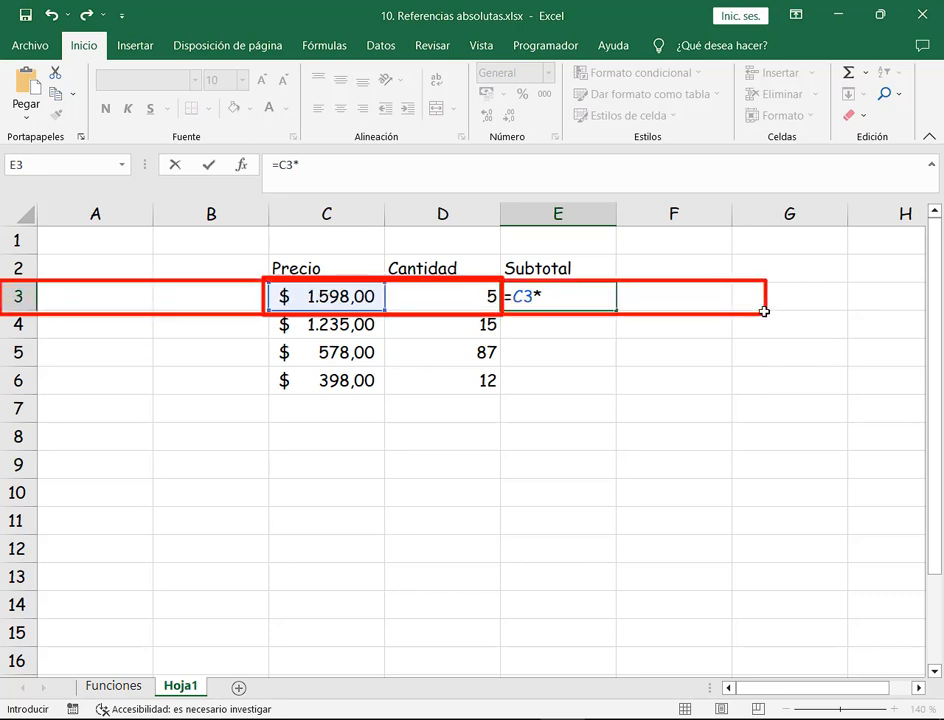
{"action": "key", "text": "Escape"}
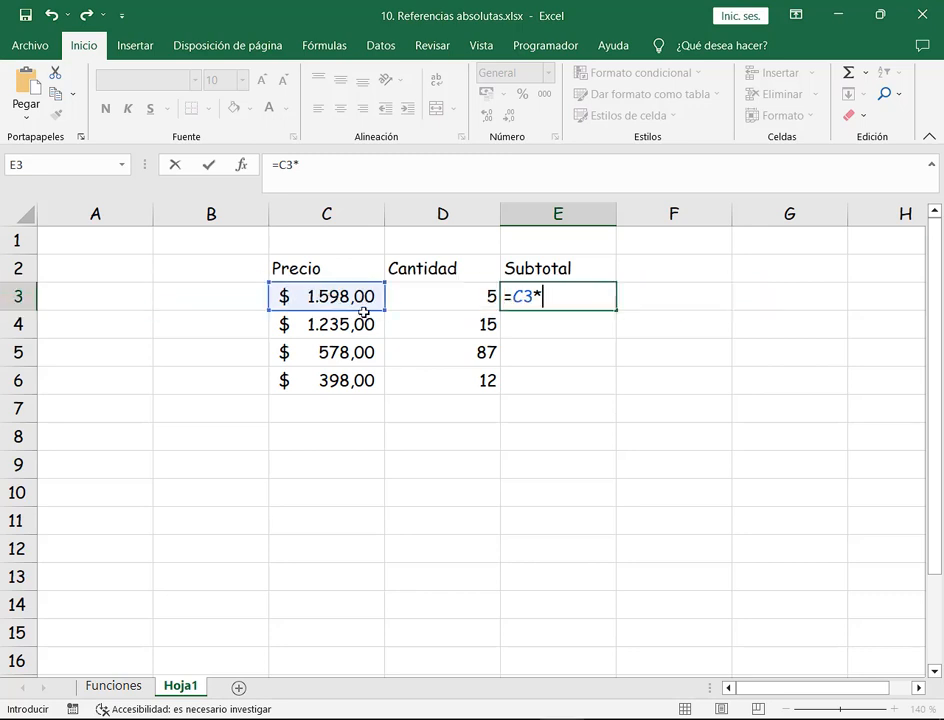
{"action": "left_click", "coordinate": [437, 291]}
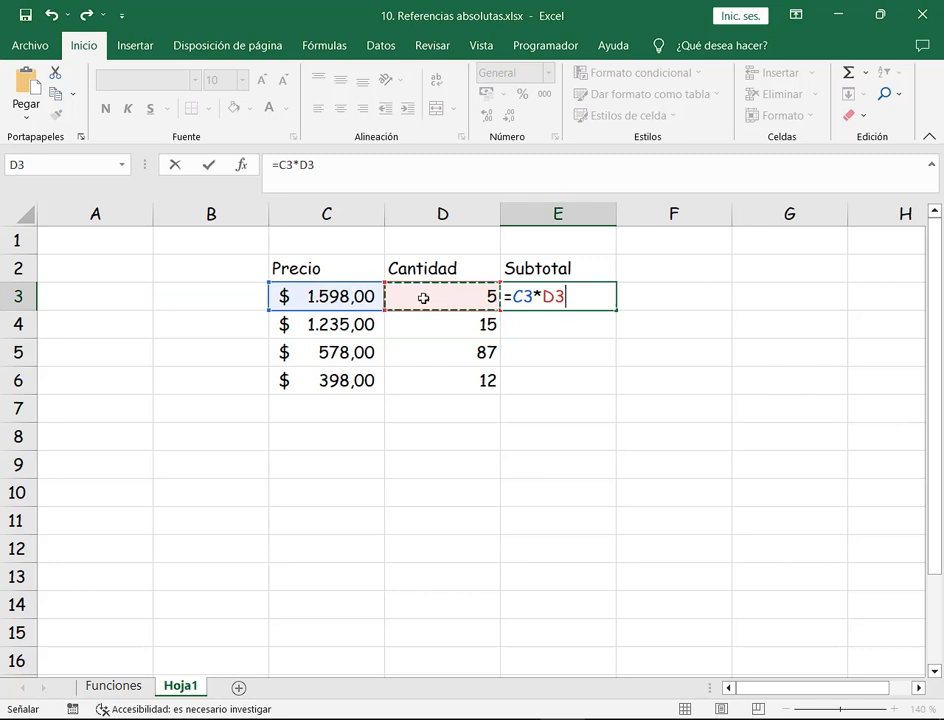
{"action": "key", "text": "Return"}
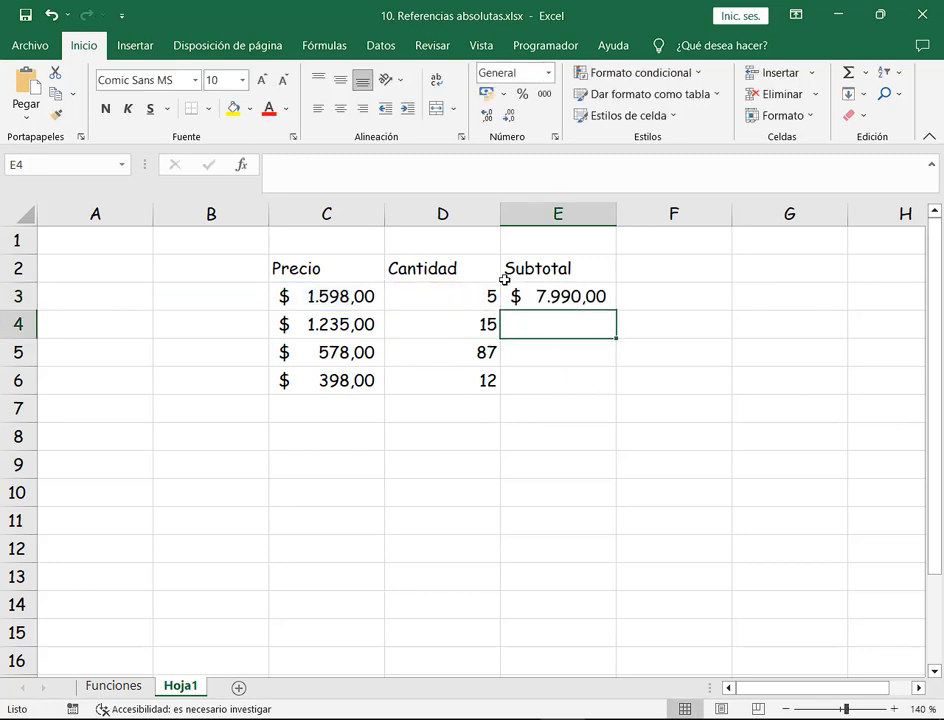
- Fill the Subtotal formula from E3 down to E6 and widen column E slightly to fit the amounts
{"action": "left_click_drag", "start_coordinate": [537, 302], "coordinate": [617, 312]}
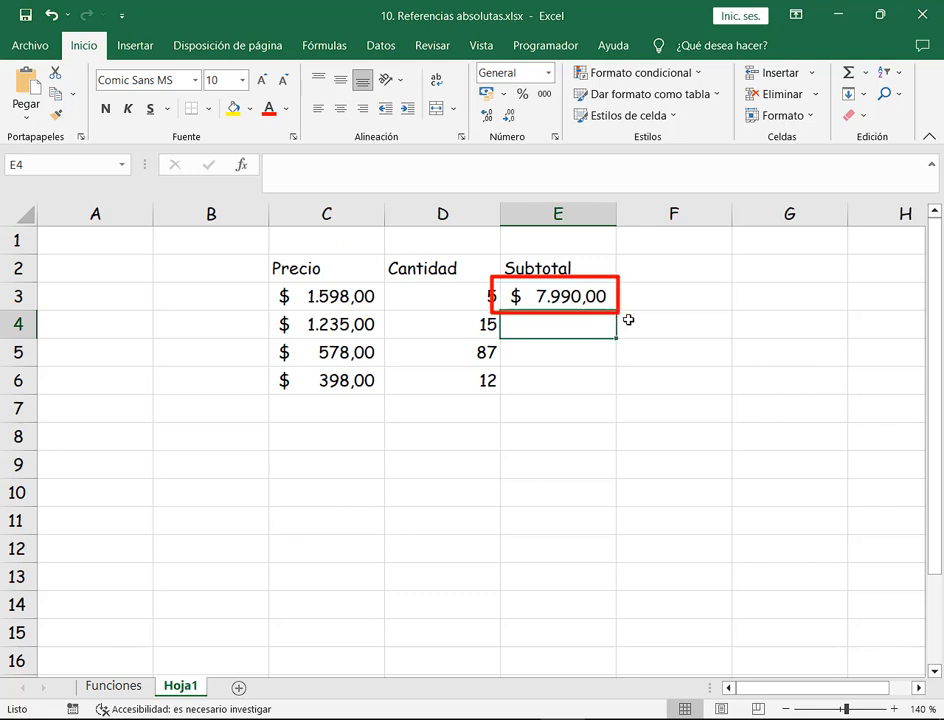
{"action": "left_click", "coordinate": [605, 299]}
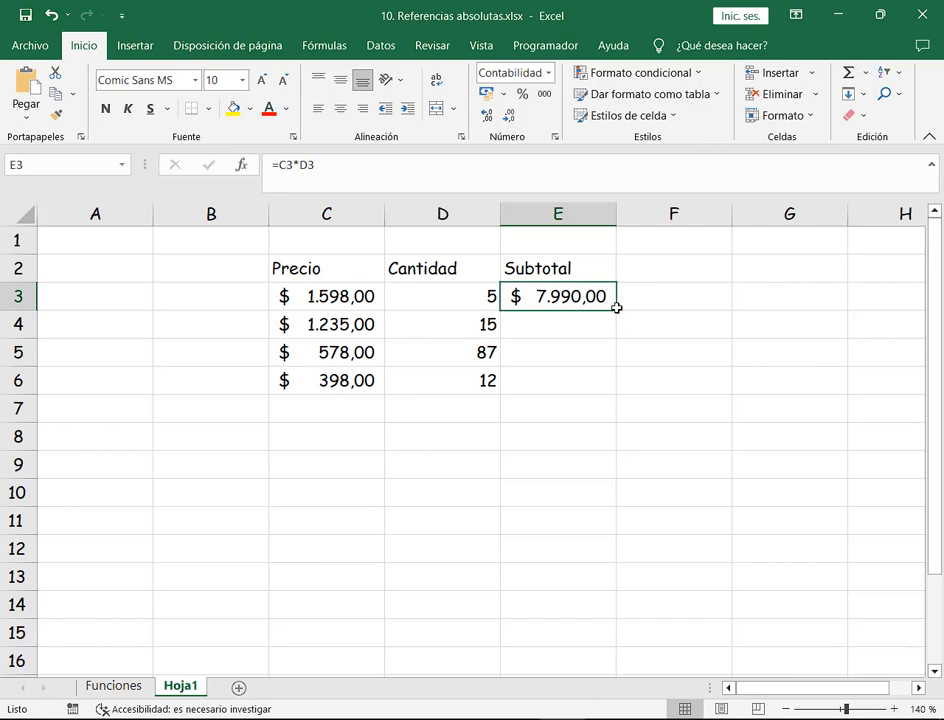
{"action": "left_click_drag", "start_coordinate": [617, 308], "coordinate": [612, 392]}
{"action": "left_click_drag", "start_coordinate": [616, 211], "coordinate": [644, 215]}
{"action": "left_click", "coordinate": [666, 372]}
- Examine the Subtotal formulas in E3 to E6 one by one to see which row each refers to
{"action": "left_click", "coordinate": [613, 322]}
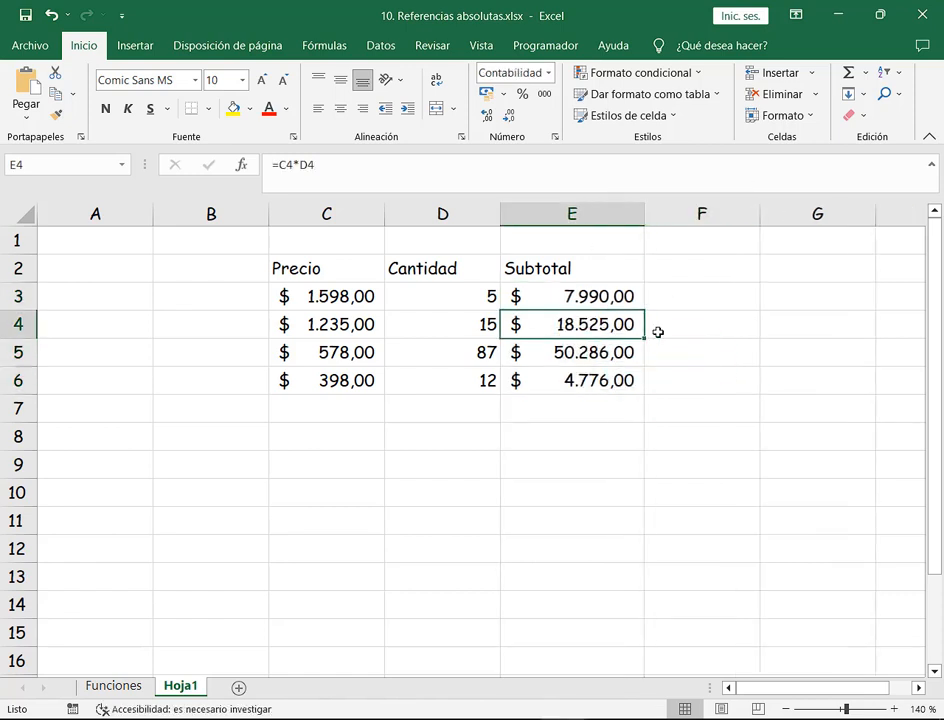
{"action": "left_click", "coordinate": [917, 709]}
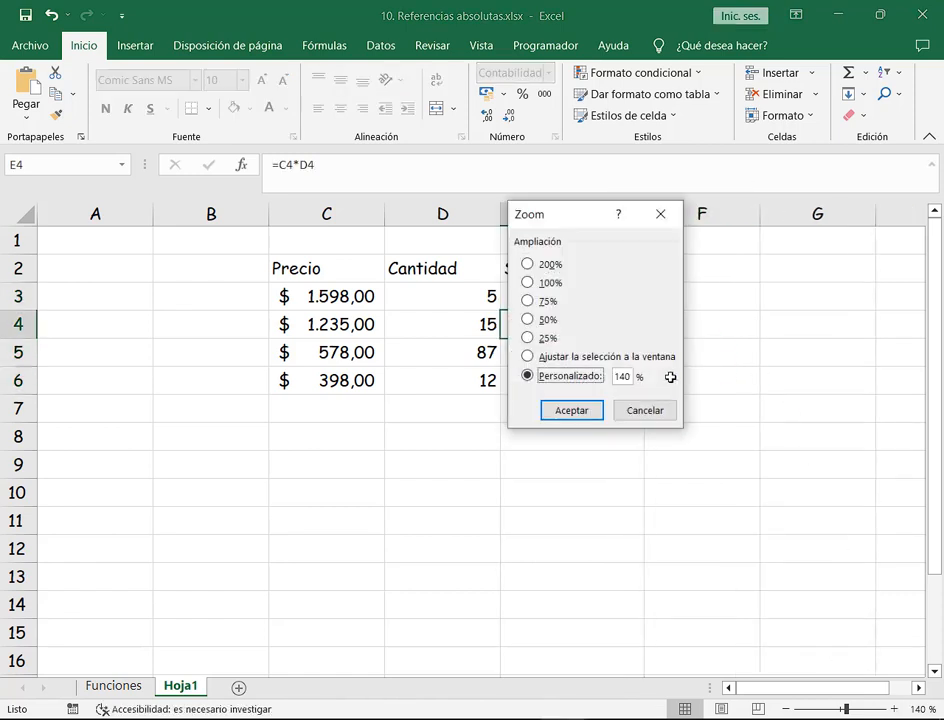
{"action": "left_click", "coordinate": [630, 388]}
{"action": "left_click", "coordinate": [896, 709]}
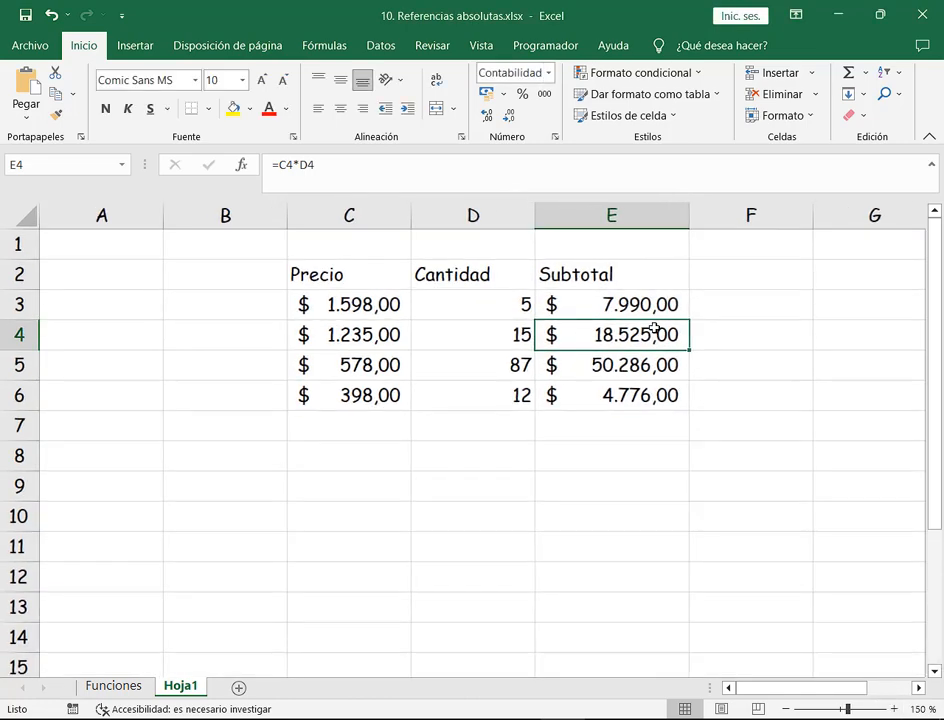
{"action": "key", "text": "Up"}
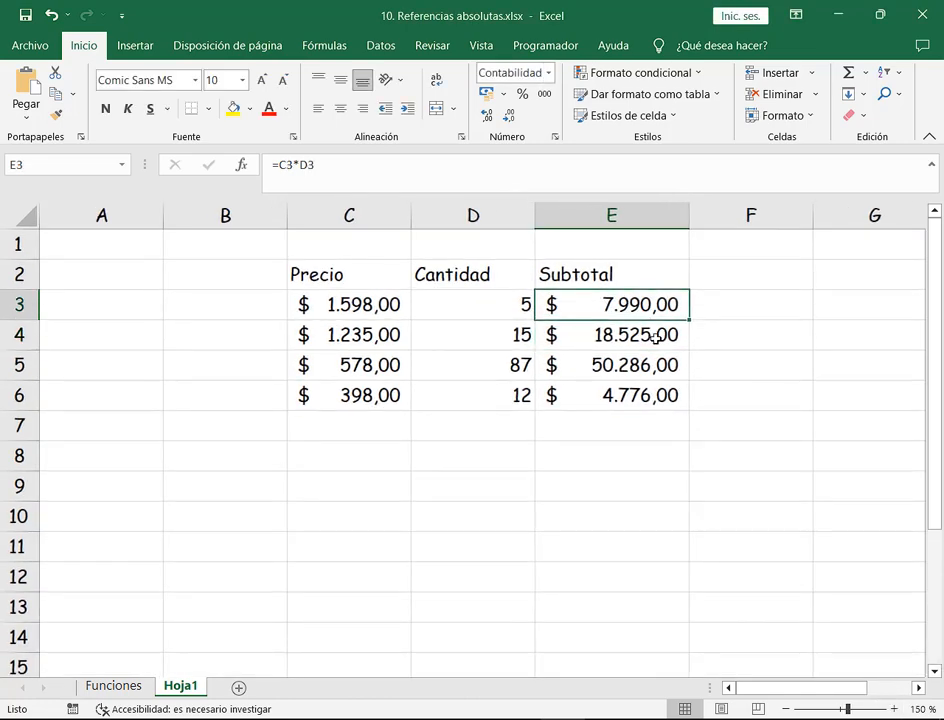
{"action": "key", "text": "F2"}
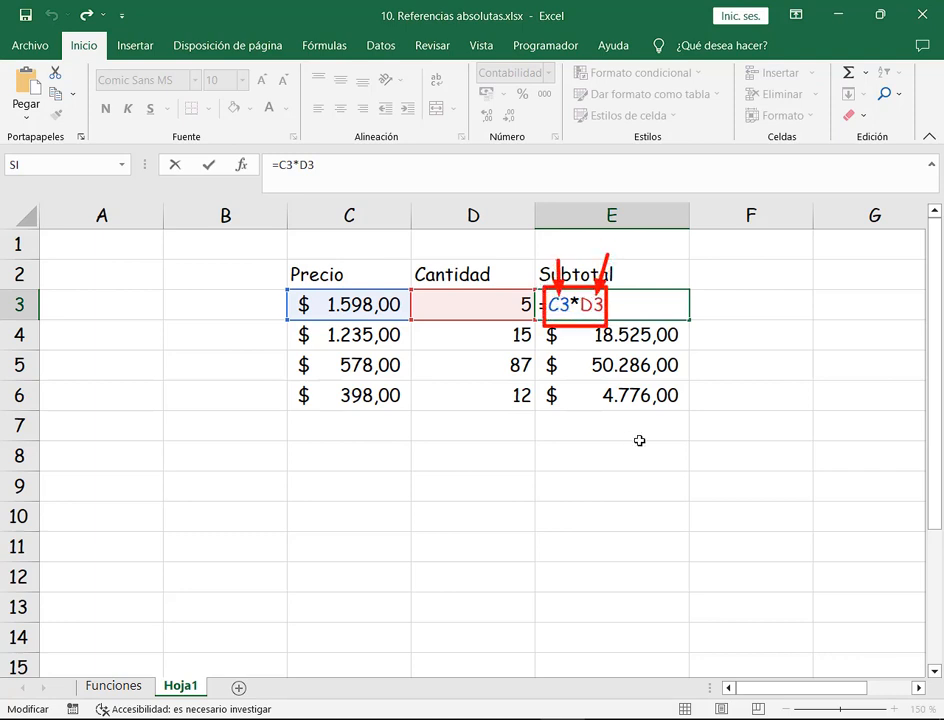
{"action": "key", "text": "Escape"}
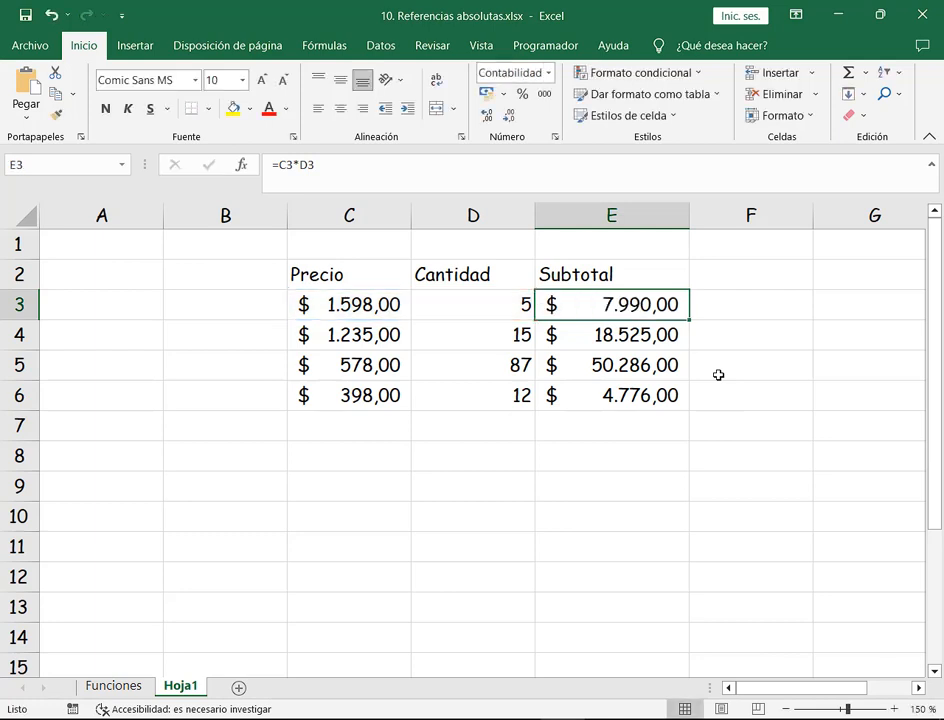
{"action": "key", "text": "Down"}
{"action": "key", "text": "F2"}
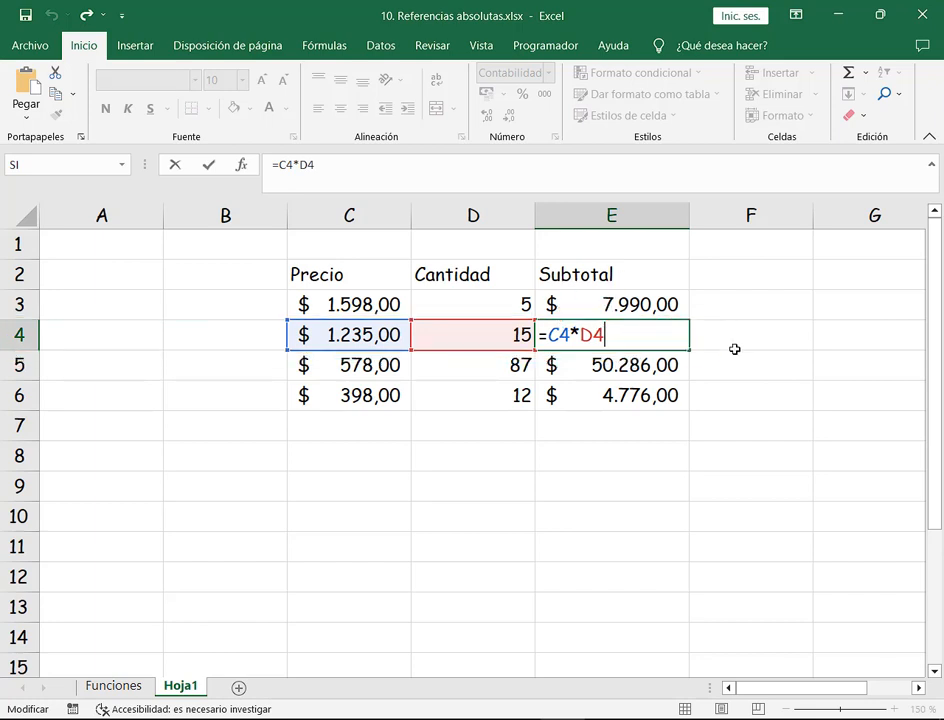
{"action": "key", "text": "ctrl+Return"}
{"action": "key", "text": "Down"}
{"action": "key", "text": "F2"}
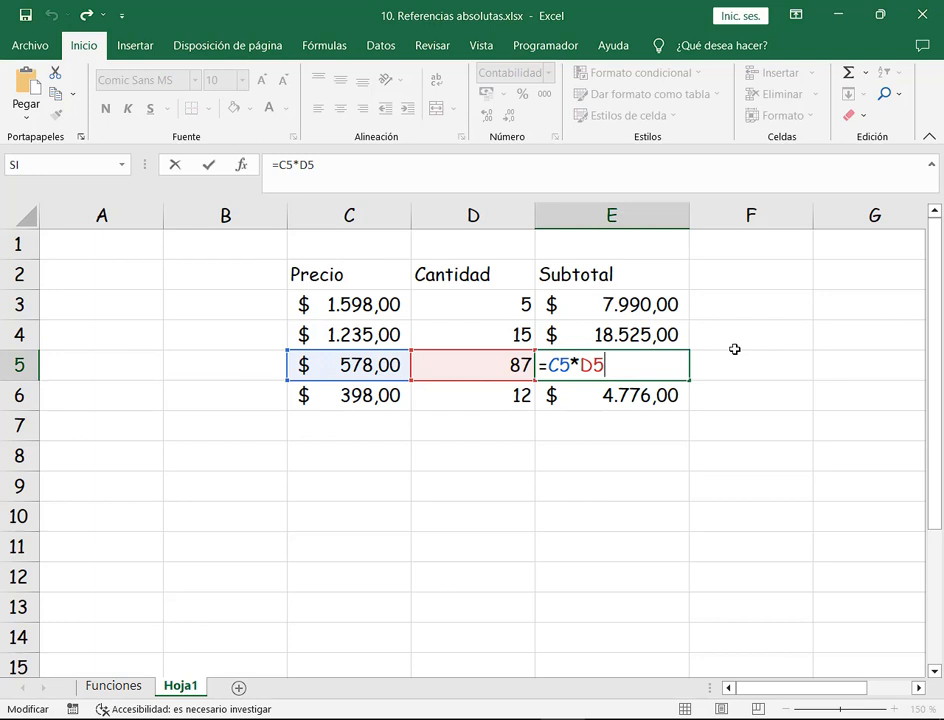
{"action": "key", "text": "ctrl+Return"}
{"action": "key", "text": "Down"}
{"action": "key", "text": "F2"}
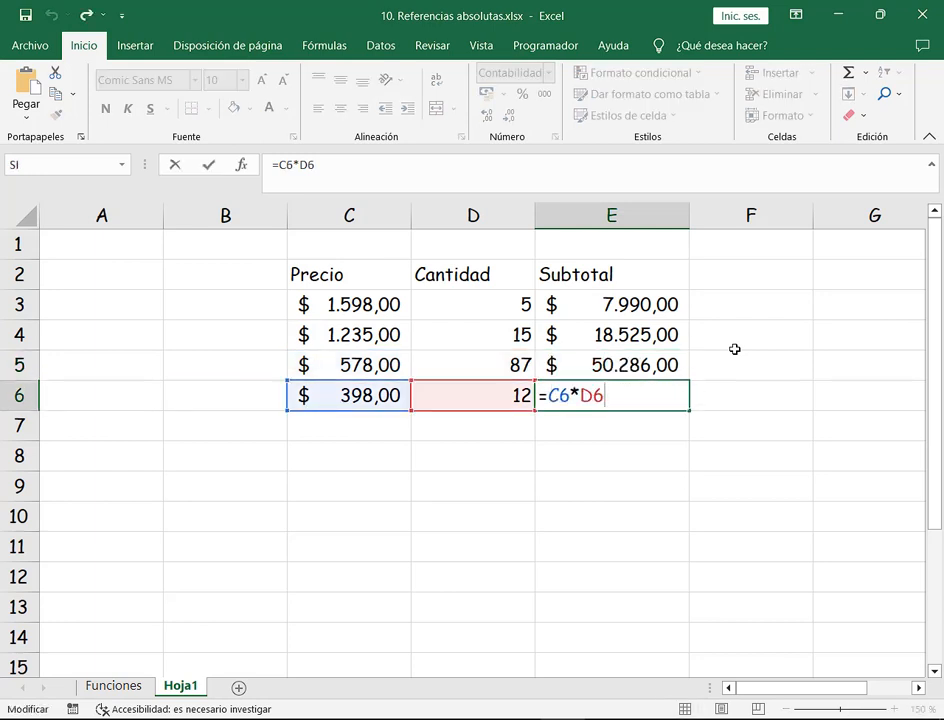
{"action": "key", "text": "ctrl+Return"}
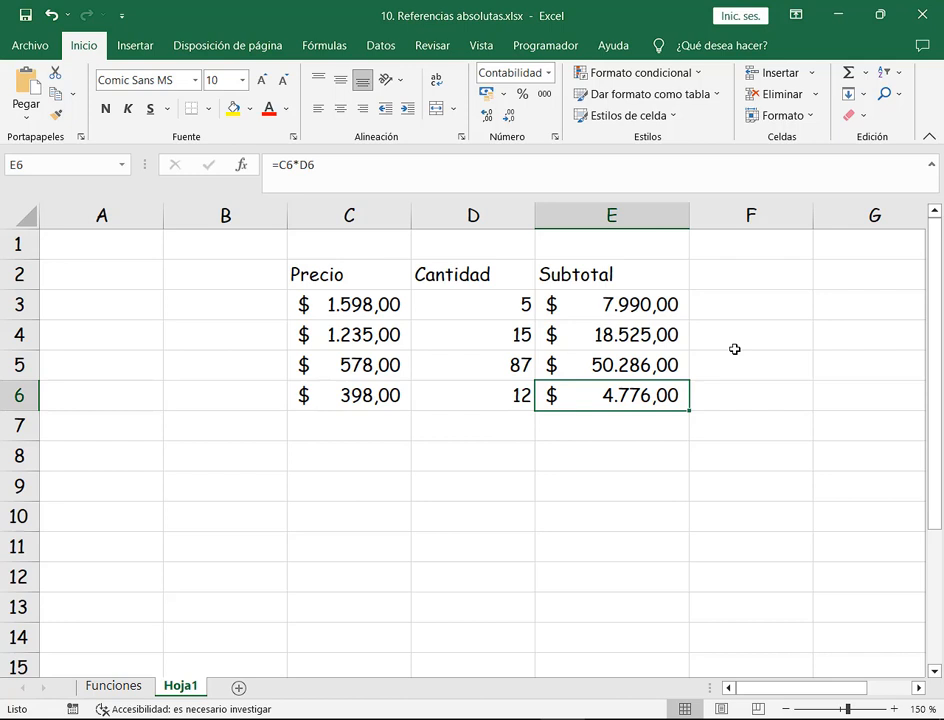
- Review the Subtotal formulas again, highlighting the cell references in E3 and E4 and comparing them with E5 and E6
{"action": "left_click", "coordinate": [670, 301]}
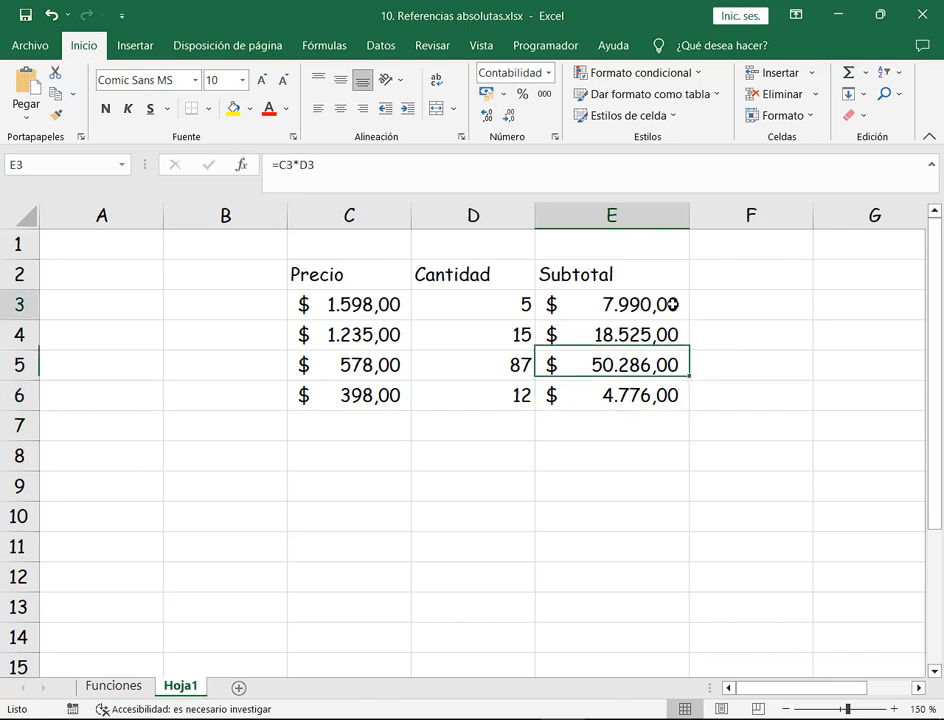
{"action": "key", "text": "F2"}
{"action": "left_click_drag", "start_coordinate": [546, 304], "coordinate": [617, 294]}
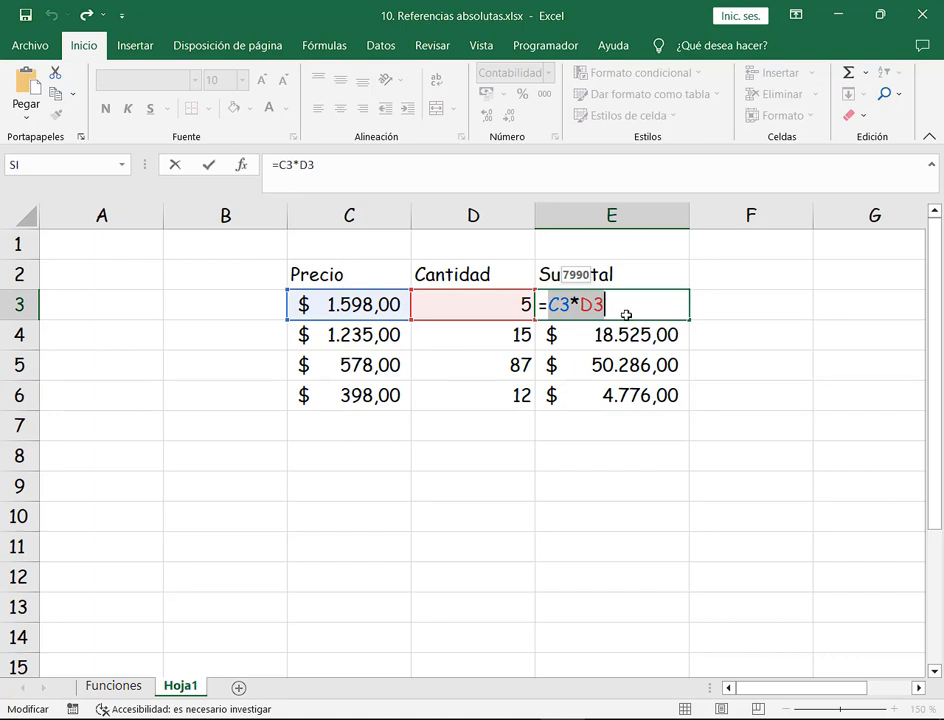
{"action": "key", "text": "Escape"}
{"action": "double_click", "coordinate": [630, 331]}
{"action": "left_click_drag", "start_coordinate": [551, 336], "coordinate": [620, 331]}
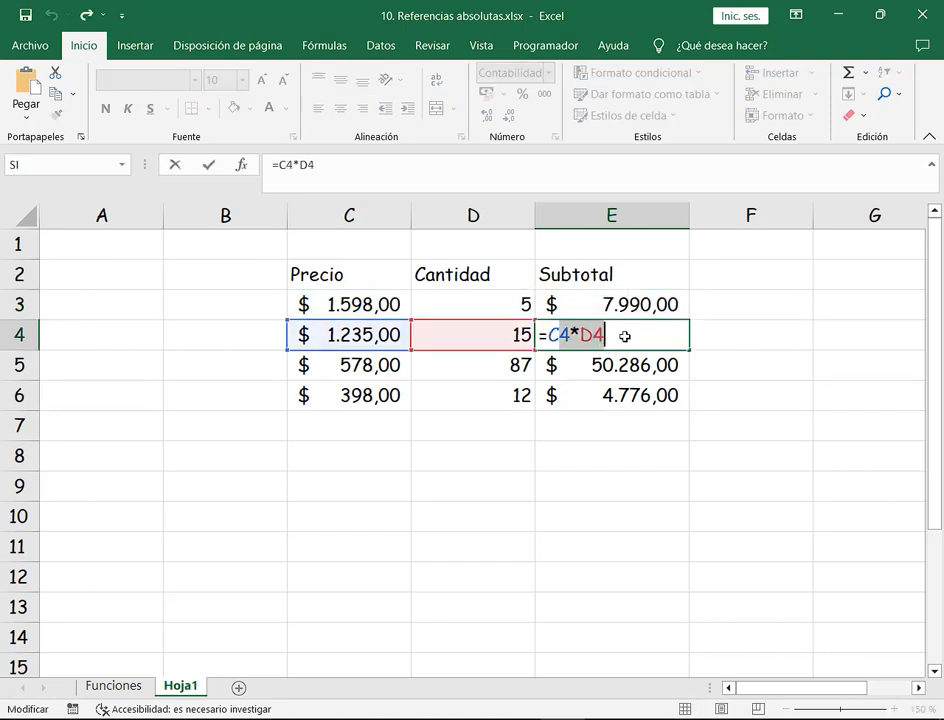
{"action": "key", "text": "Escape"}
{"action": "key", "text": "F2"}
{"action": "key", "text": "Escape"}
{"action": "double_click", "coordinate": [634, 367]}
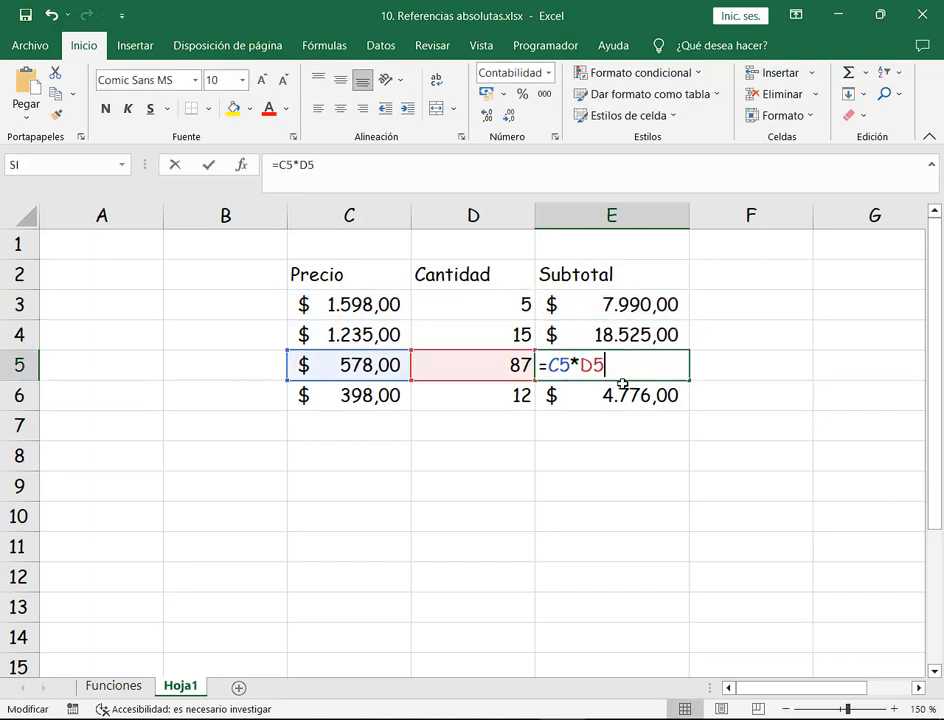
{"action": "key", "text": "Escape"}
{"action": "double_click", "coordinate": [613, 407]}
{"action": "key", "text": "Escape"}
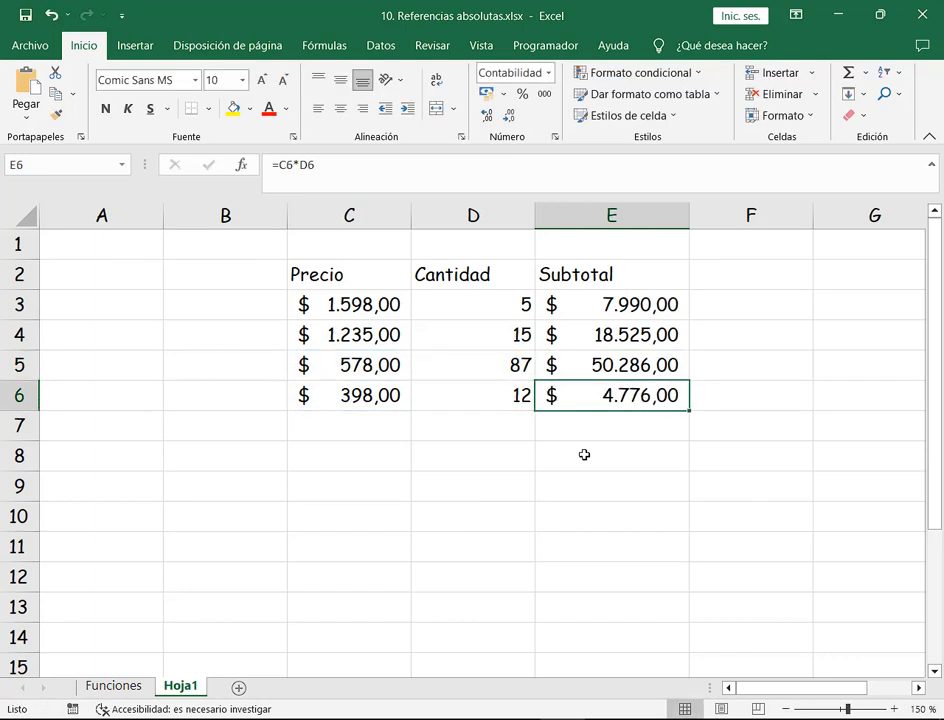
- Total the Precio column in C7 with =SUMA(C3:C6) and fill the formula across to E7
{"action": "left_click", "coordinate": [353, 428]}
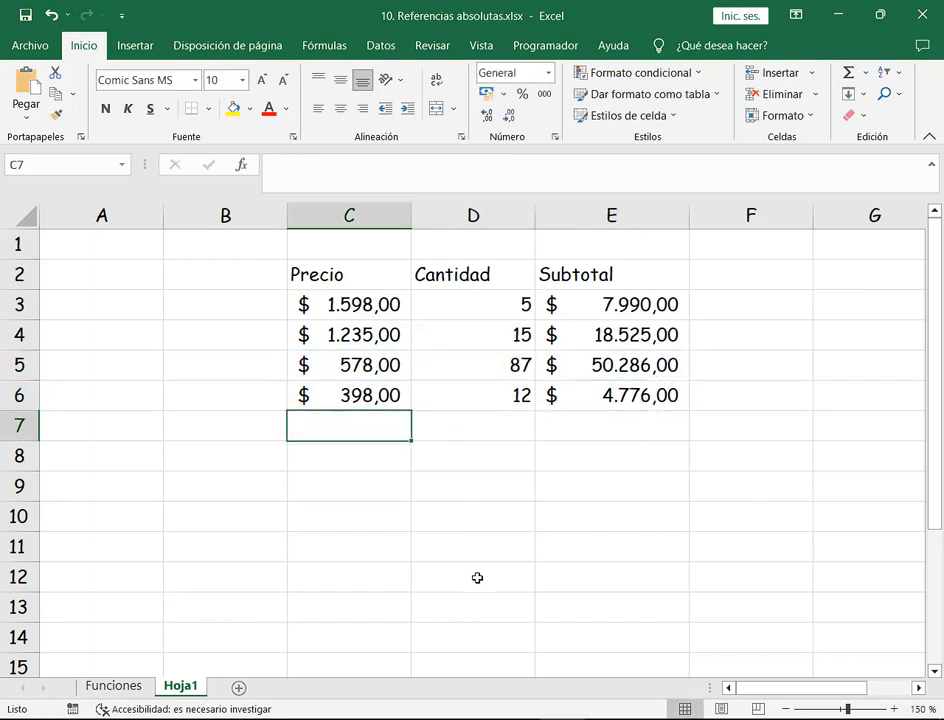
{"action": "left_click", "coordinate": [848, 72]}
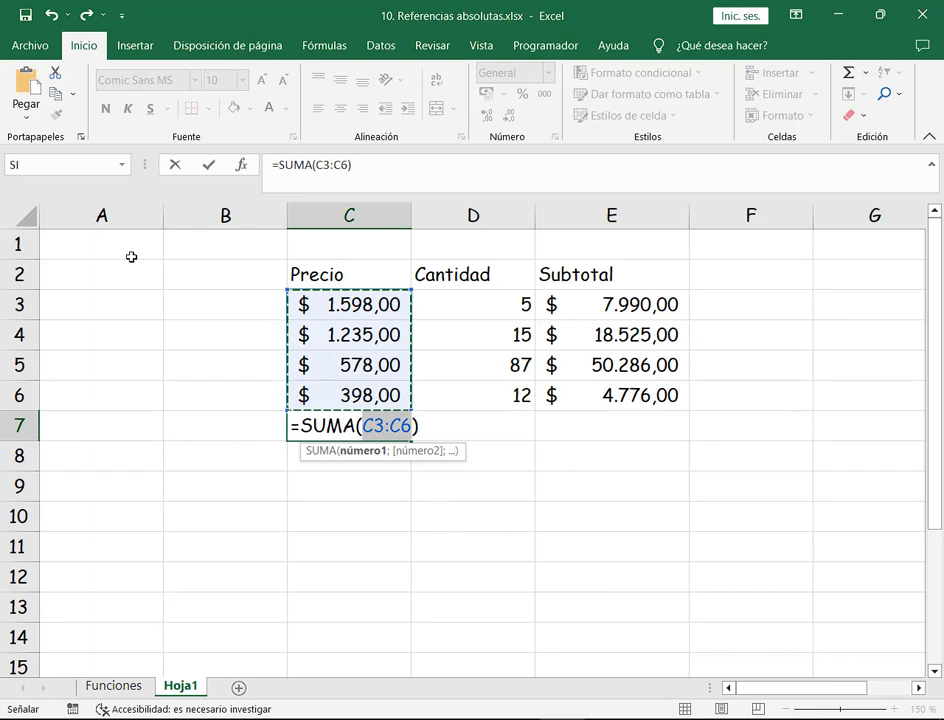
{"action": "left_click", "coordinate": [362, 426]}
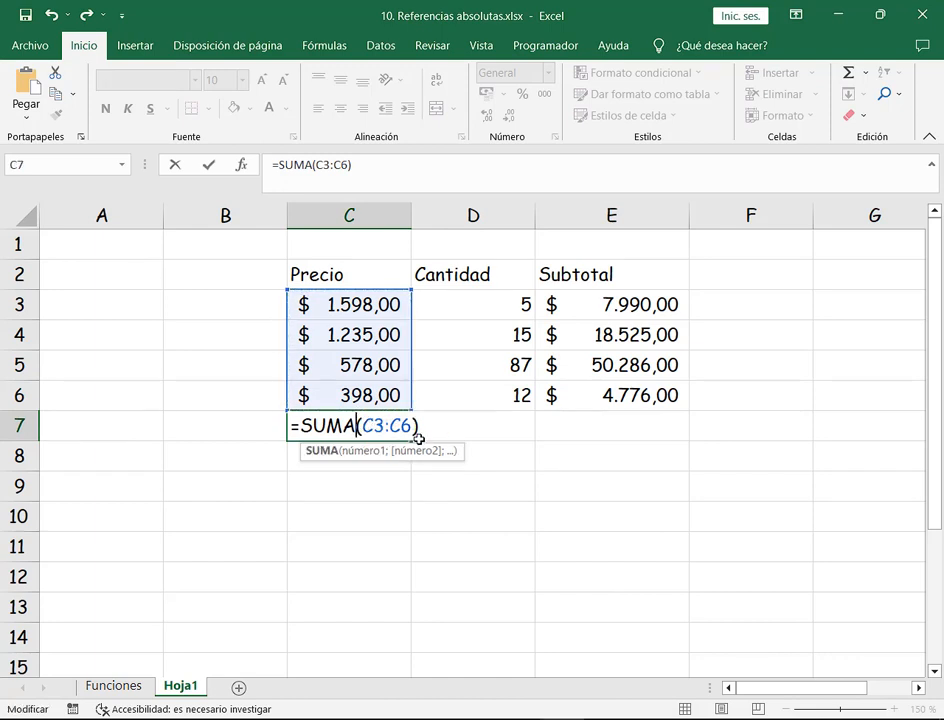
{"action": "key", "text": "Return"}
{"action": "left_click", "coordinate": [380, 432]}
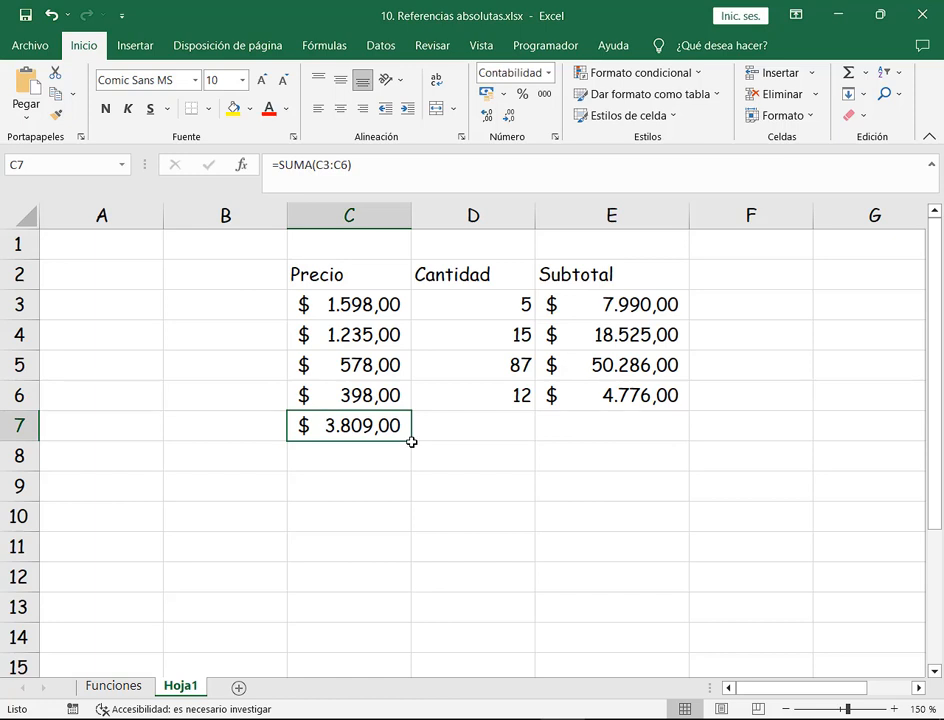
{"action": "left_click_drag", "start_coordinate": [412, 441], "coordinate": [710, 438]}
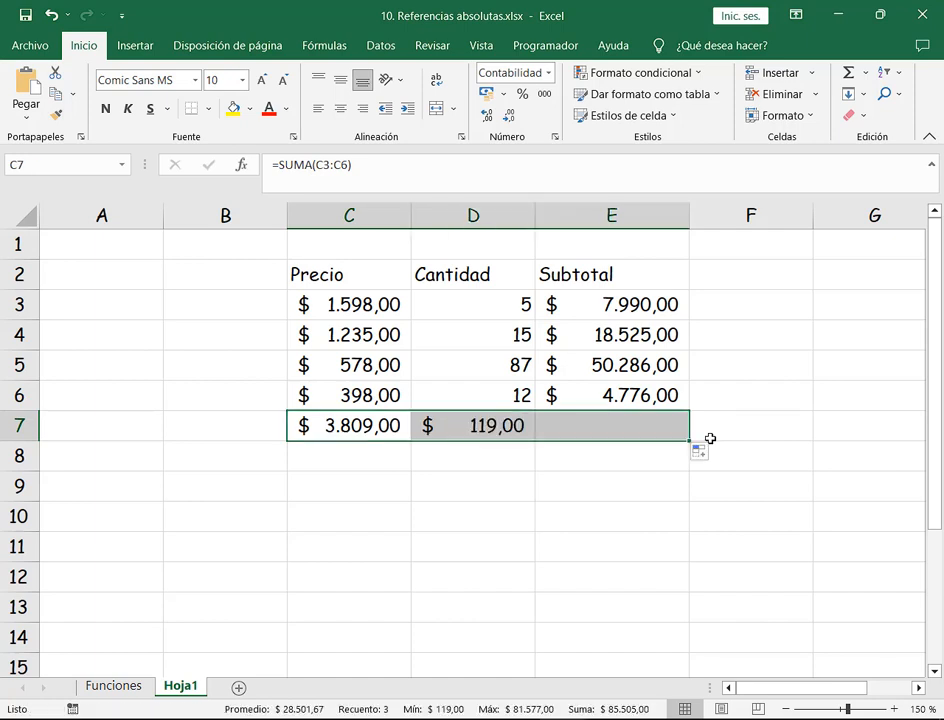
- Examine the SUMA formulas in C7, D7 and E7 to see which column range each refers to
{"action": "left_click", "coordinate": [501, 431]}
{"action": "key", "text": "F2"}
{"action": "left_click_drag", "start_coordinate": [486, 428], "coordinate": [539, 428]}
{"action": "key", "text": "Escape"}
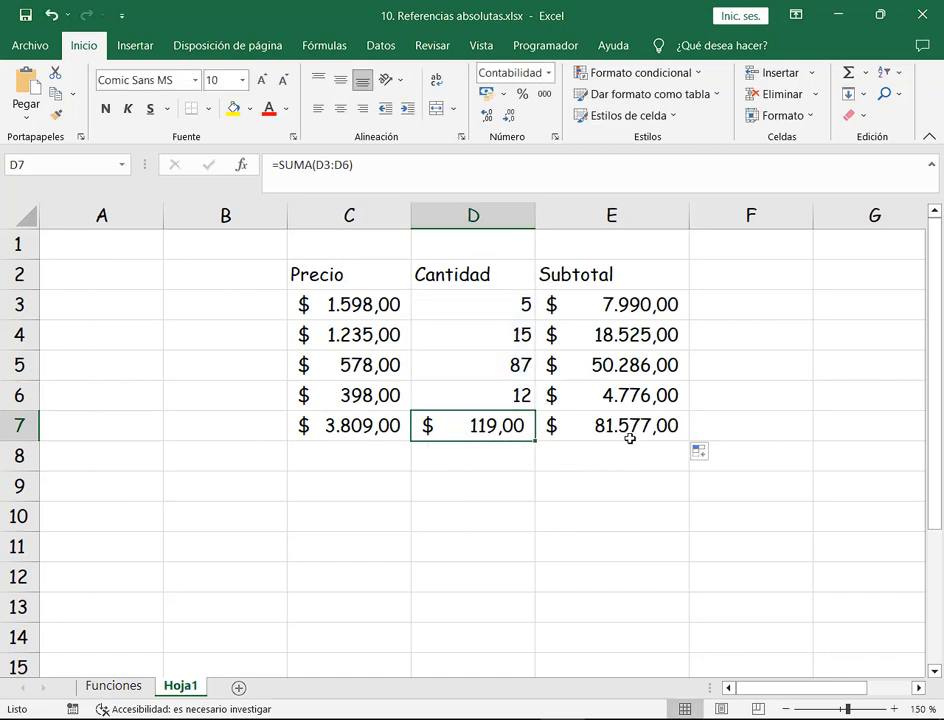
{"action": "double_click", "coordinate": [648, 434]}
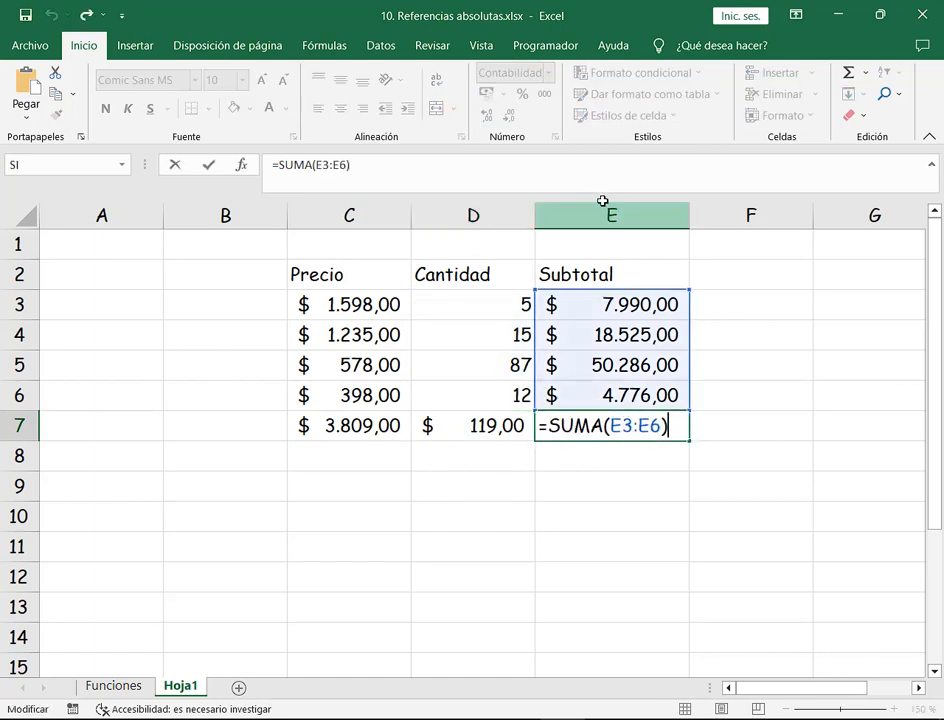
{"action": "key", "text": "ctrl+Return"}
{"action": "left_click", "coordinate": [380, 430]}
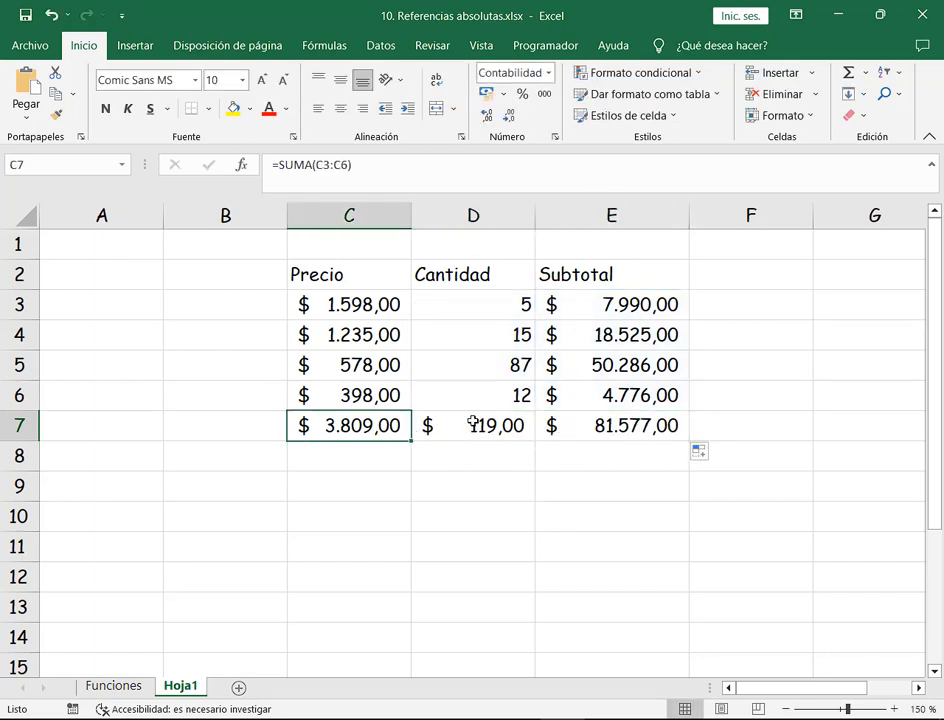
{"action": "left_click", "coordinate": [565, 426]}
{"action": "left_click", "coordinate": [390, 432]}
{"action": "left_click", "coordinate": [477, 426]}
{"action": "left_click", "coordinate": [598, 432]}
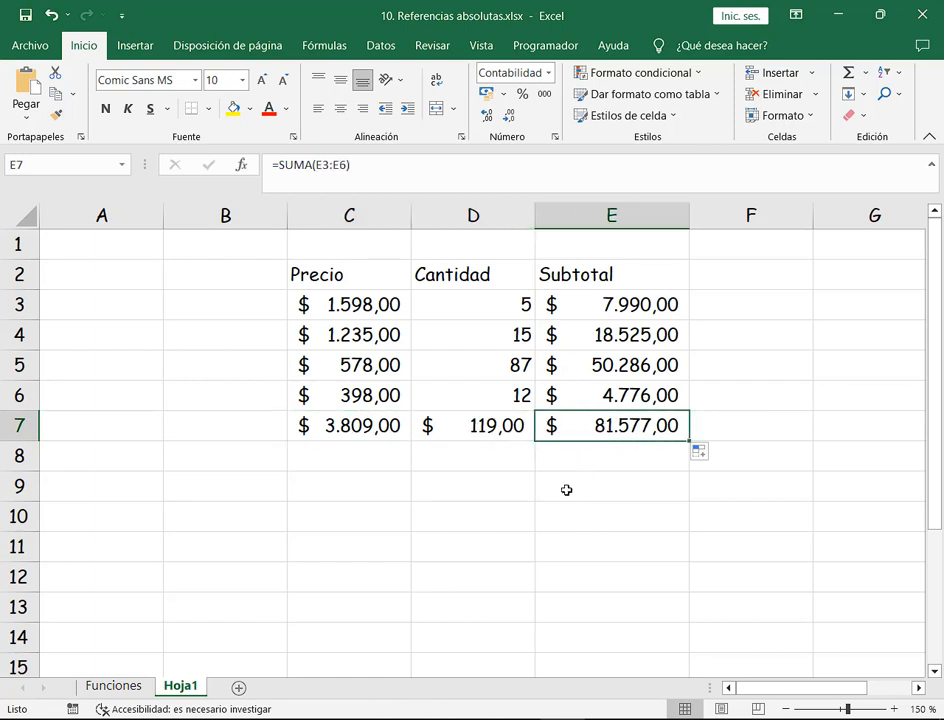
- Switch to the Funciones sheet
{"action": "left_click", "coordinate": [115, 686]}
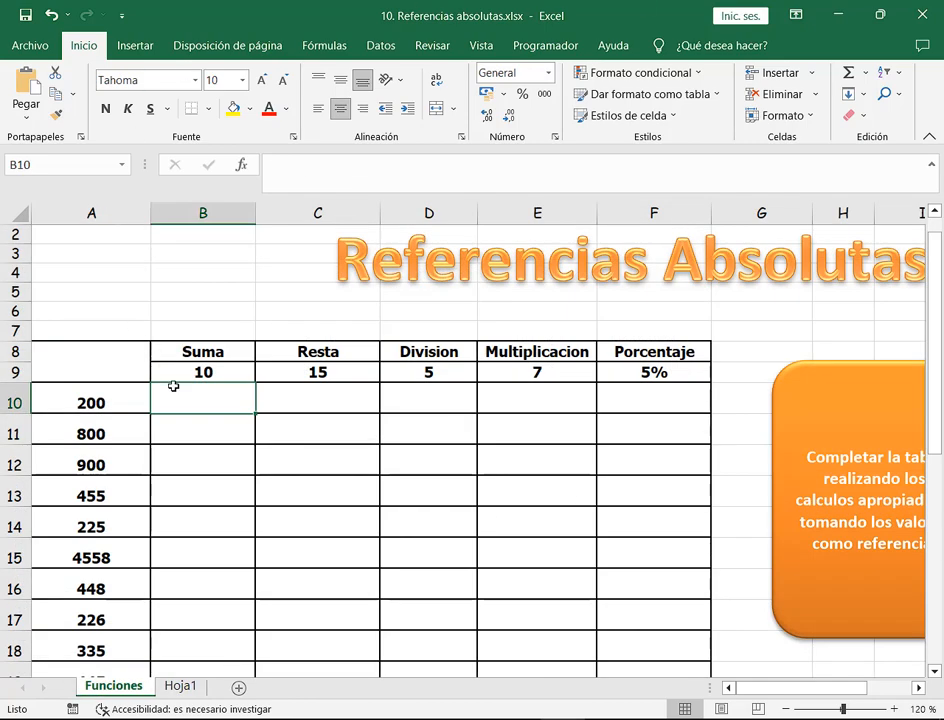
{"action": "type", "text": "="}
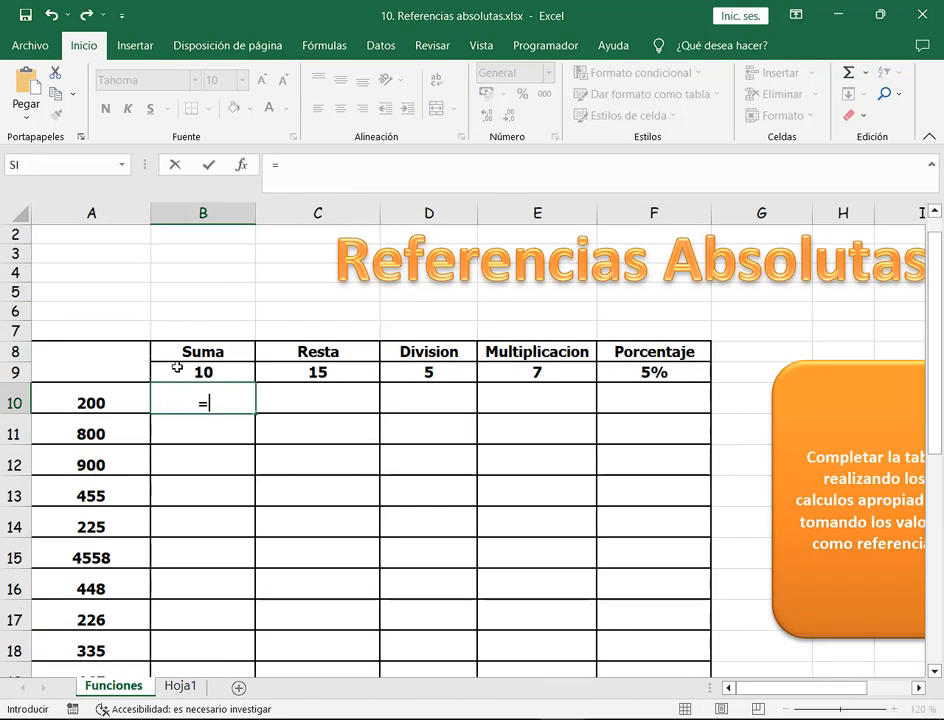
{"action": "left_click", "coordinate": [70, 400]}
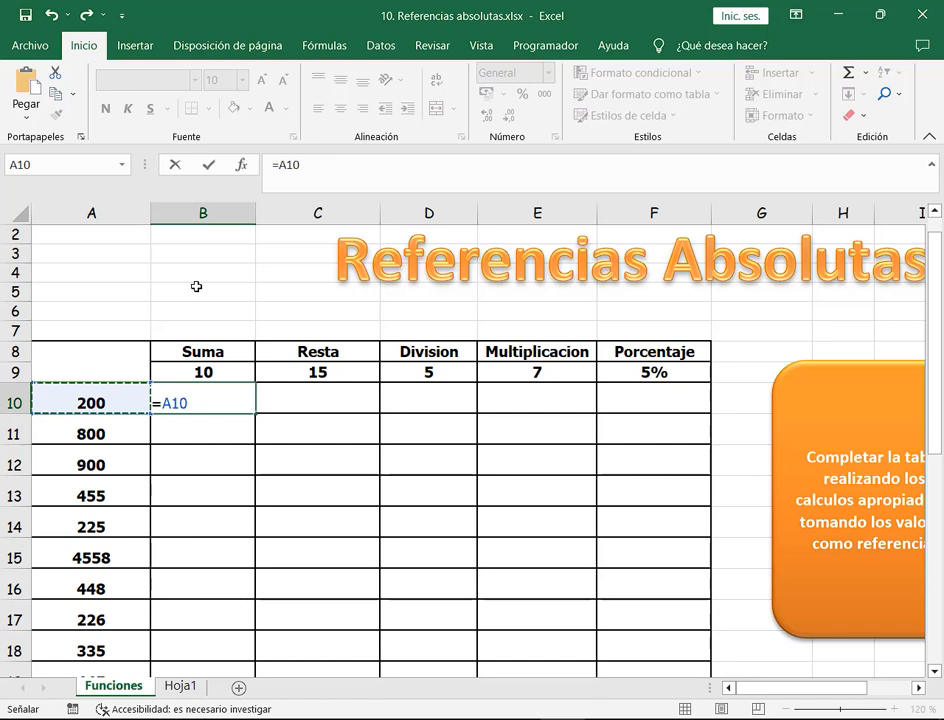
{"action": "key", "text": "Escape"}
- Set the font colour of the merged header cell A8 to black and enter the heading Valor
{"action": "left_click", "coordinate": [83, 363]}
{"action": "left_click", "coordinate": [285, 108]}
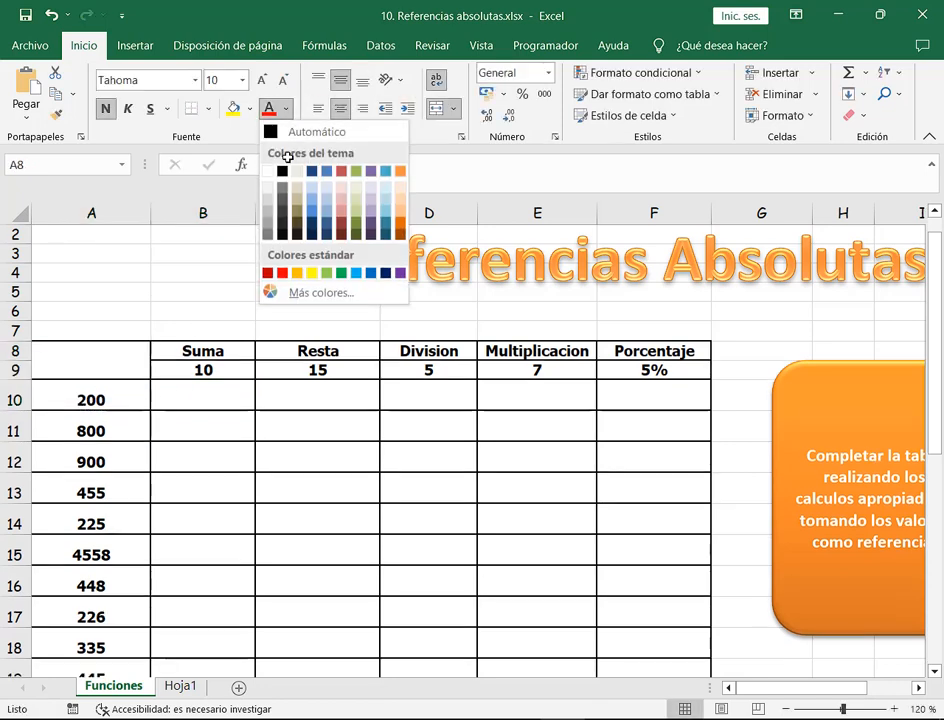
{"action": "left_click", "coordinate": [285, 170]}
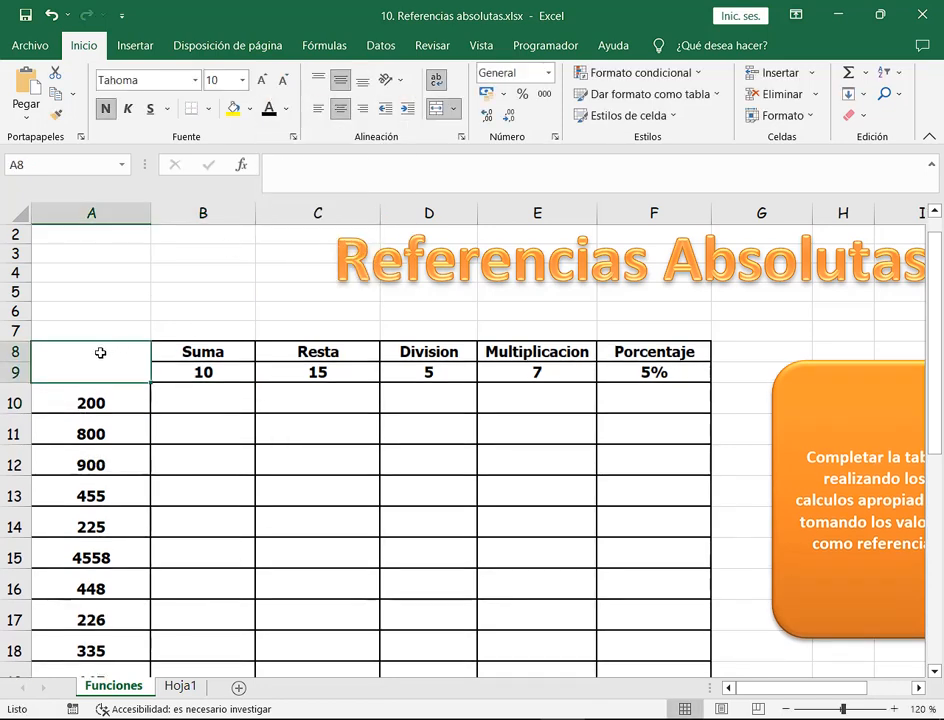
{"action": "type", "text": "Valor"}
{"action": "key", "text": "Return"}
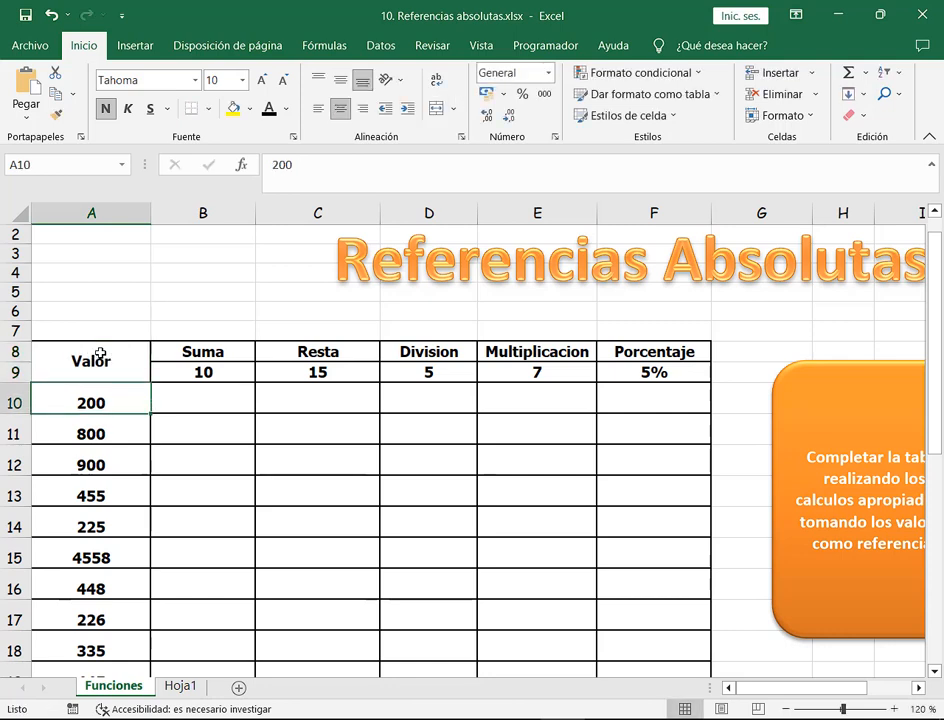
- Examine the Valor column and the Suma, Resta, Division, Multiplicacion and Porcentaje headers in row 8
{"action": "left_click", "coordinate": [219, 405]}
{"action": "type", "text": "="}
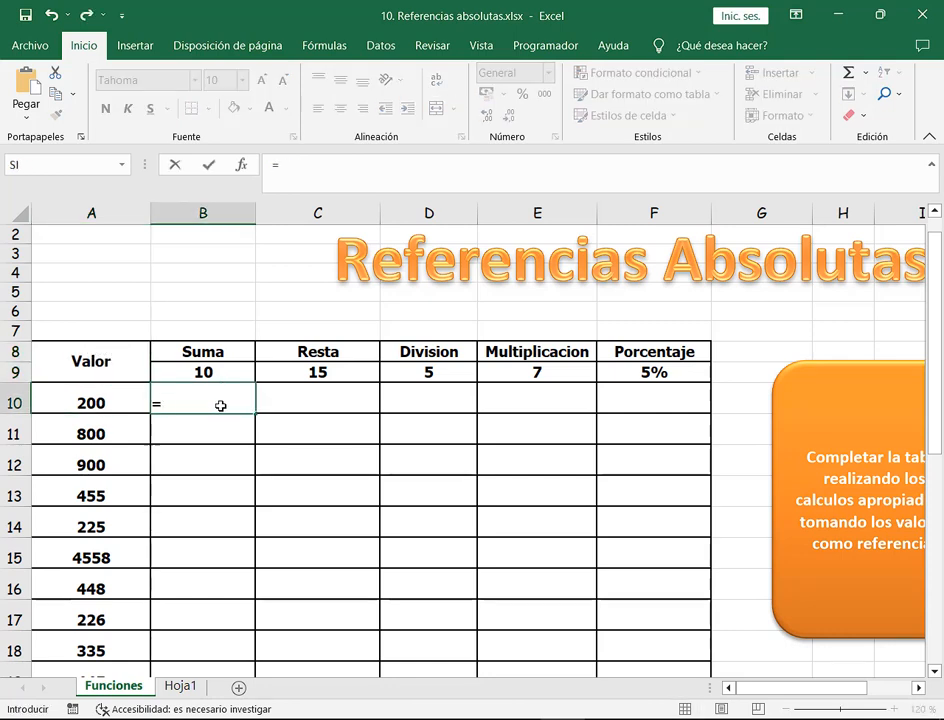
{"action": "left_click_drag", "start_coordinate": [59, 384], "coordinate": [117, 653]}
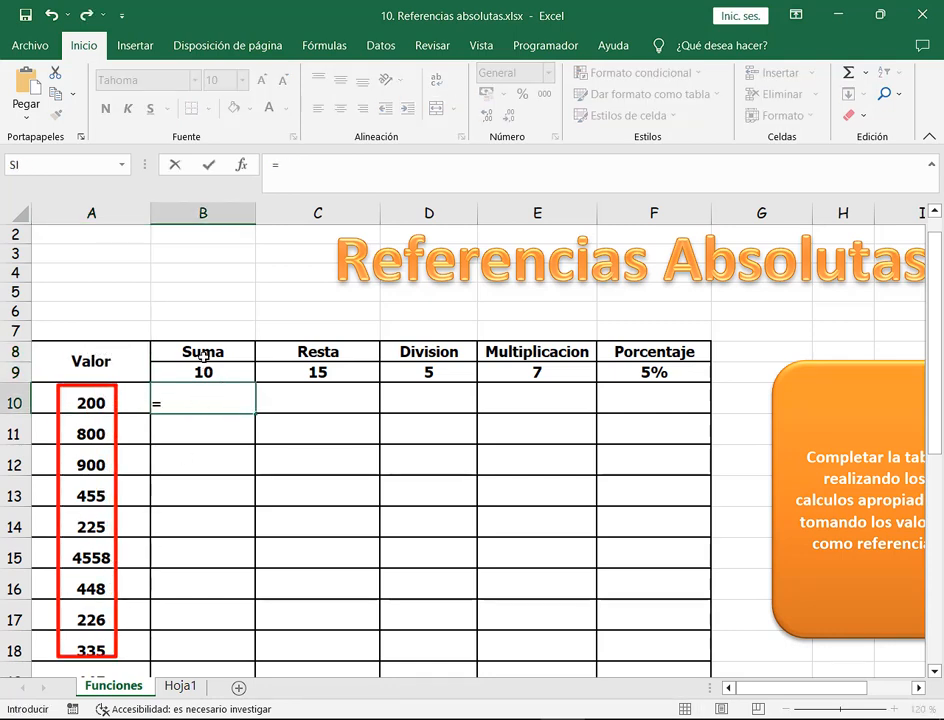
{"action": "mouse_move", "coordinate": [213, 342]}
{"action": "left_mouse_down"}
{"action": "mouse_move", "coordinate": [714, 380]}
{"action": "mouse_move", "coordinate": [707, 368]}
{"action": "left_mouse_up"}
{"action": "left_click_drag", "start_coordinate": [211, 288], "coordinate": [204, 333]}
{"action": "left_click_drag", "start_coordinate": [317, 287], "coordinate": [313, 330]}
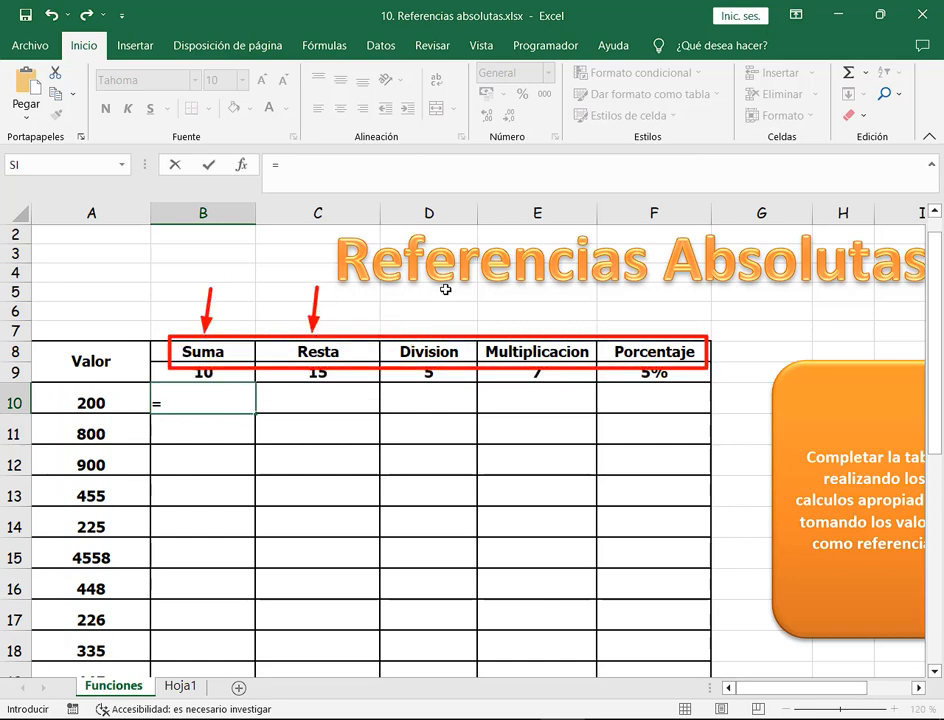
{"action": "left_click_drag", "start_coordinate": [444, 288], "coordinate": [440, 328]}
{"action": "left_click_drag", "start_coordinate": [537, 288], "coordinate": [532, 328]}
{"action": "left_click_drag", "start_coordinate": [653, 286], "coordinate": [651, 332]}
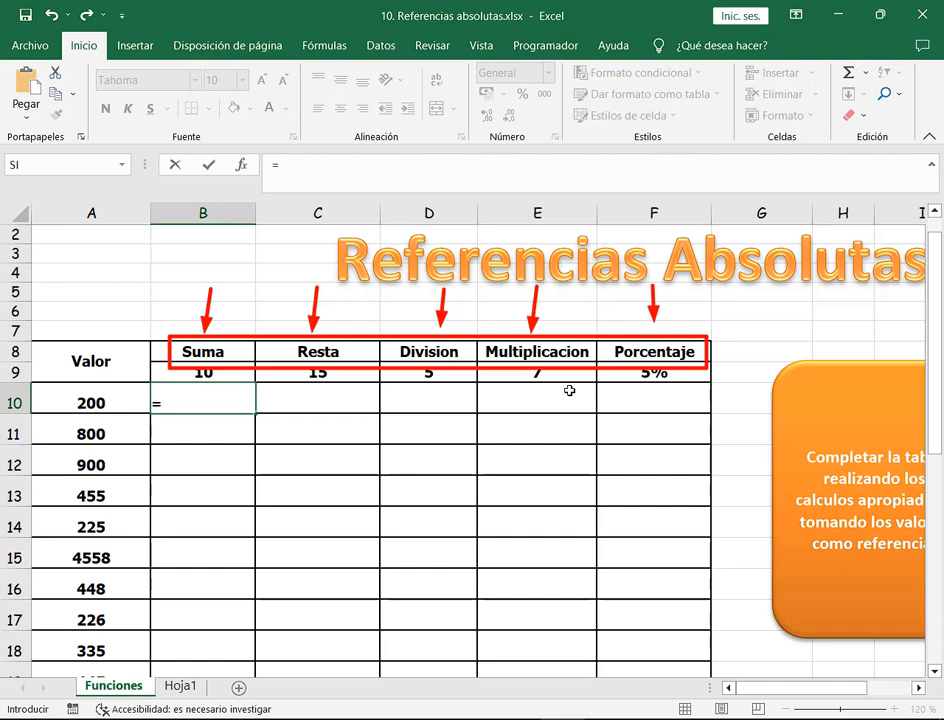
{"action": "key", "text": "Escape"}
{"action": "key", "text": "Escape"}
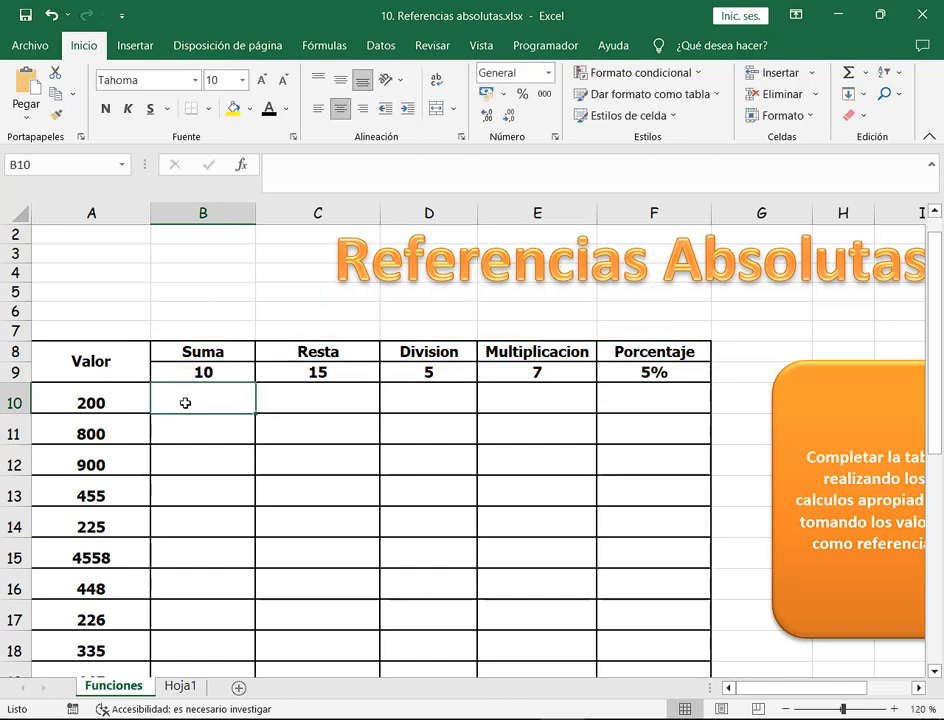
- Enter the formula =A10*B9 in cell B10 of the Suma column
{"action": "type", "text": "="}
{"action": "left_click", "coordinate": [70, 396]}
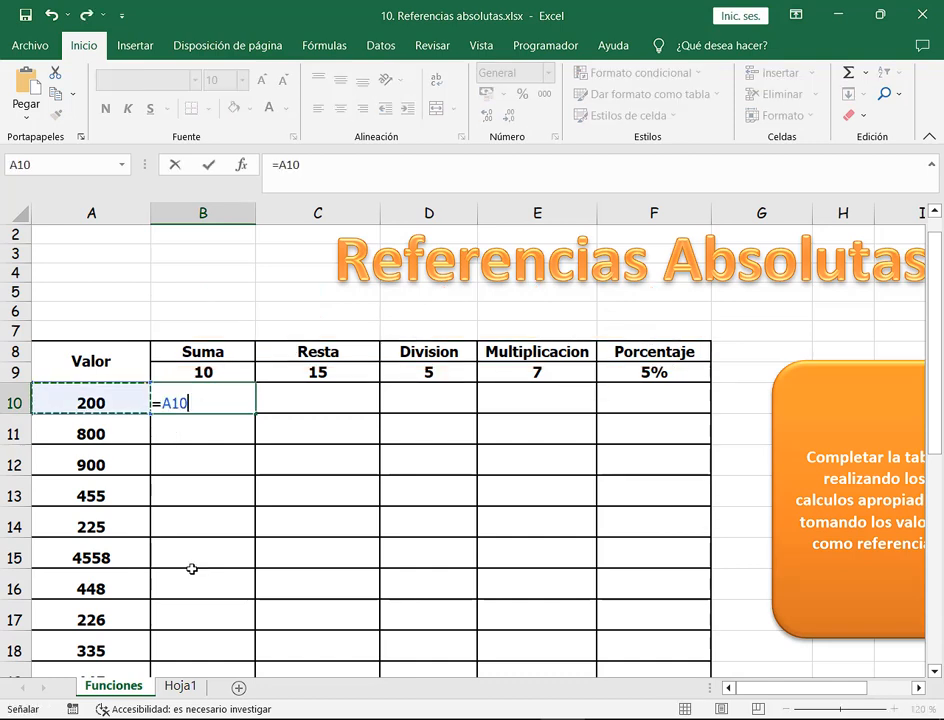
{"action": "type", "text": "*"}
{"action": "key", "text": "Up"}
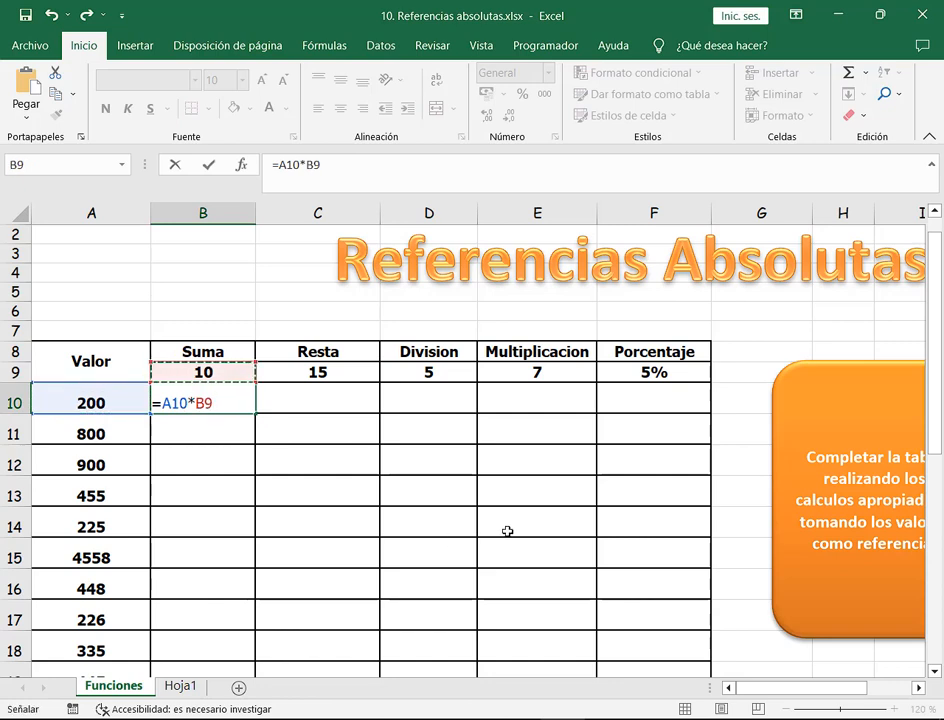
{"action": "key", "text": "Return"}
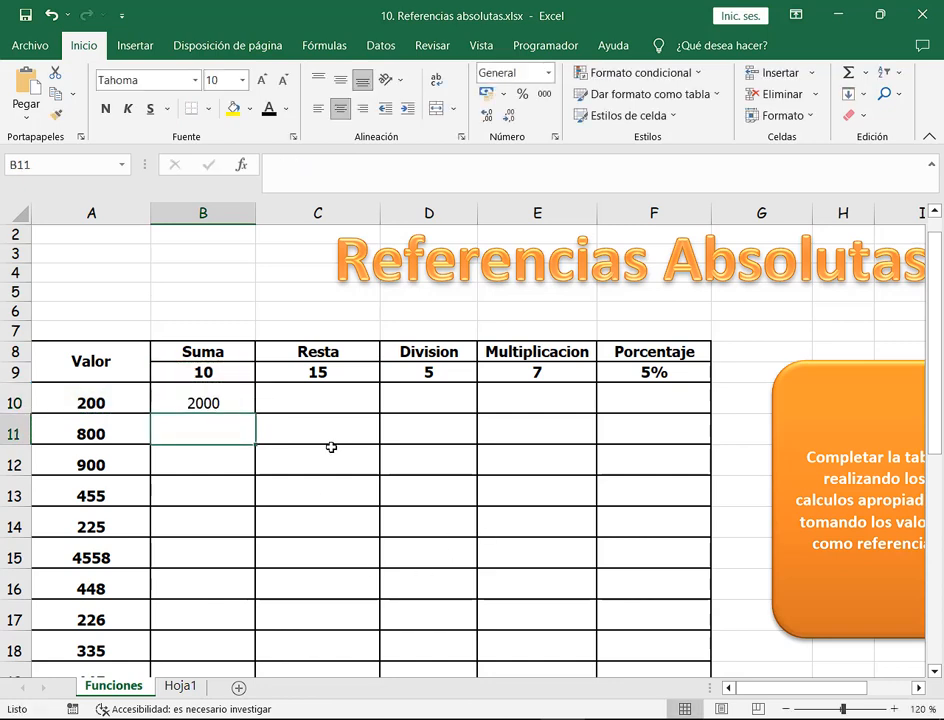
- Correct the formula in B10 to an addition, =A10+B9
{"action": "left_click", "coordinate": [214, 402]}
{"action": "double_click", "coordinate": [214, 404]}
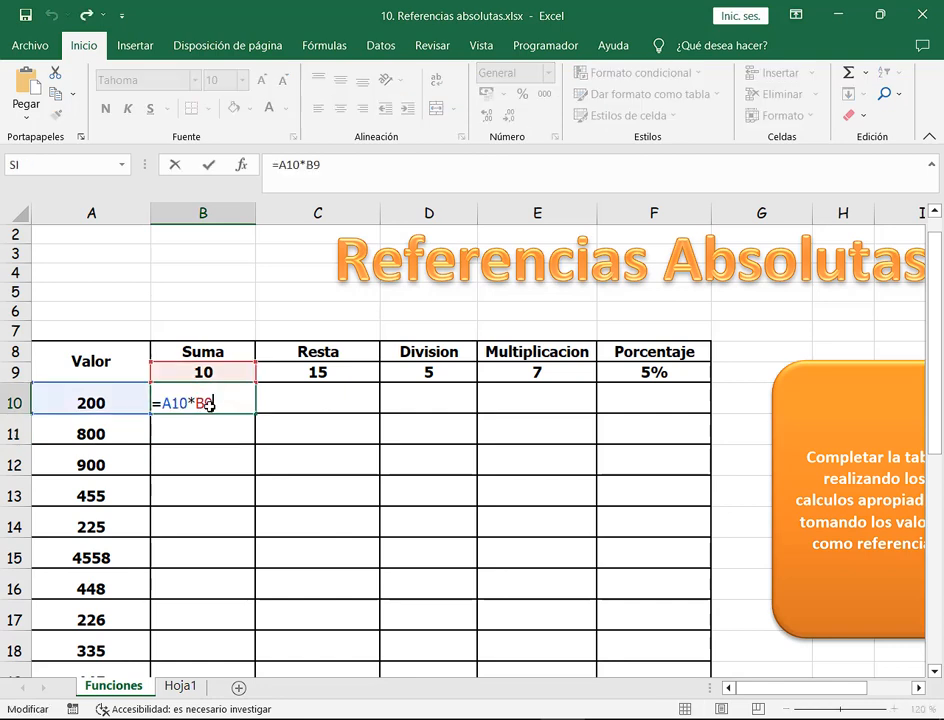
{"action": "key", "text": "BackSpace"}
{"action": "type", "text": "+"}
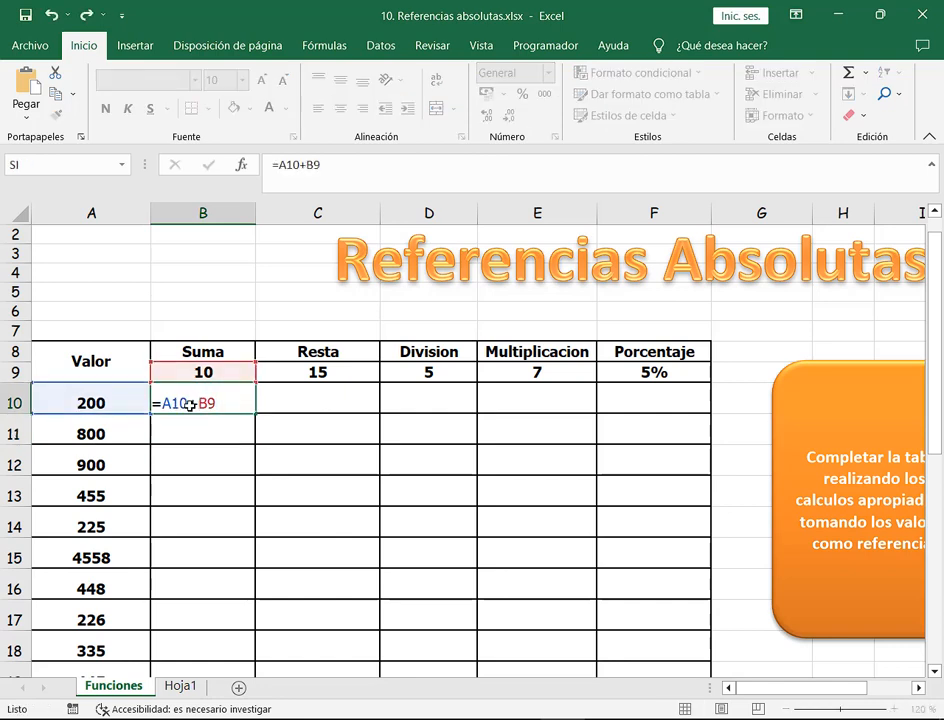
{"action": "key", "text": "Return"}
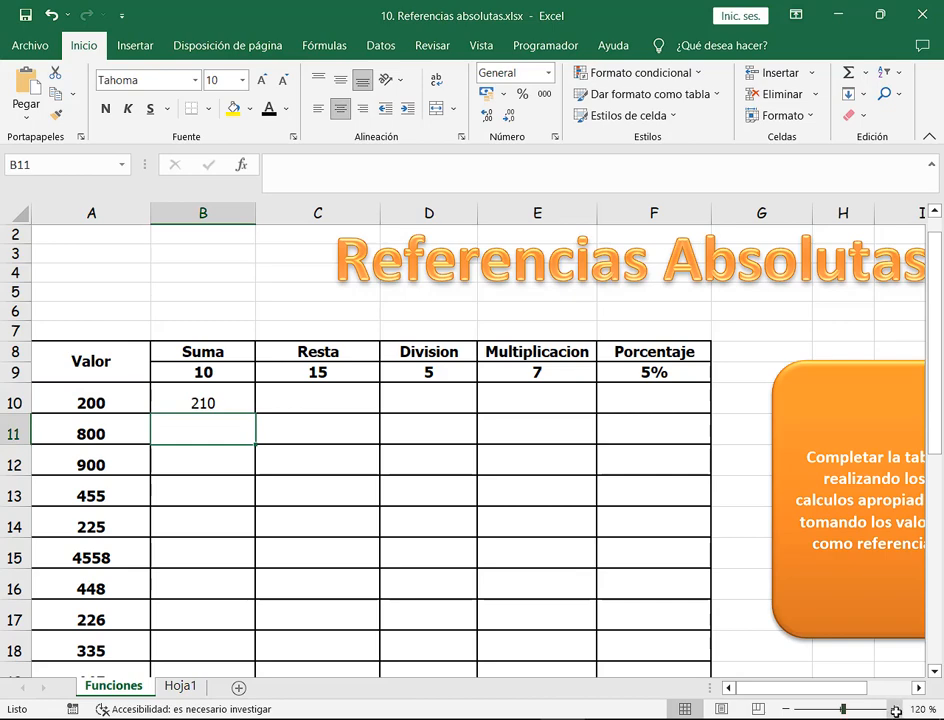
- Fill the Suma formula from B10 down to B19
{"action": "scroll", "coordinate": [660, 525], "scroll_direction": "up", "scroll_amount": 2, "text": "ctrl"}
{"action": "left_click_drag", "start_coordinate": [773, 689], "coordinate": [760, 689]}
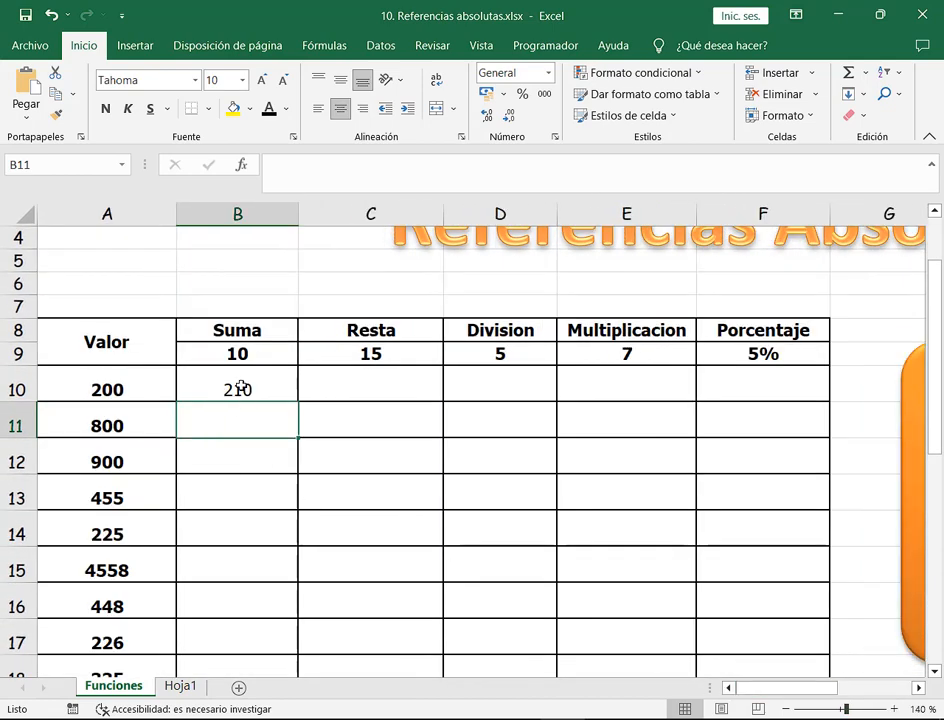
{"action": "left_click", "coordinate": [238, 386]}
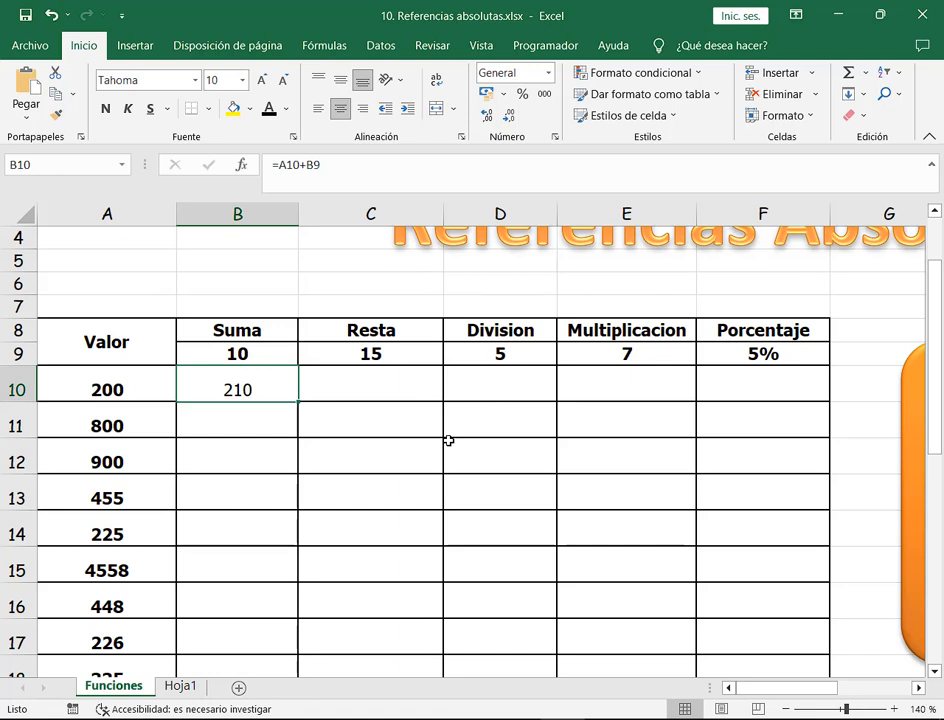
{"action": "left_click_drag", "start_coordinate": [301, 403], "coordinate": [301, 652]}
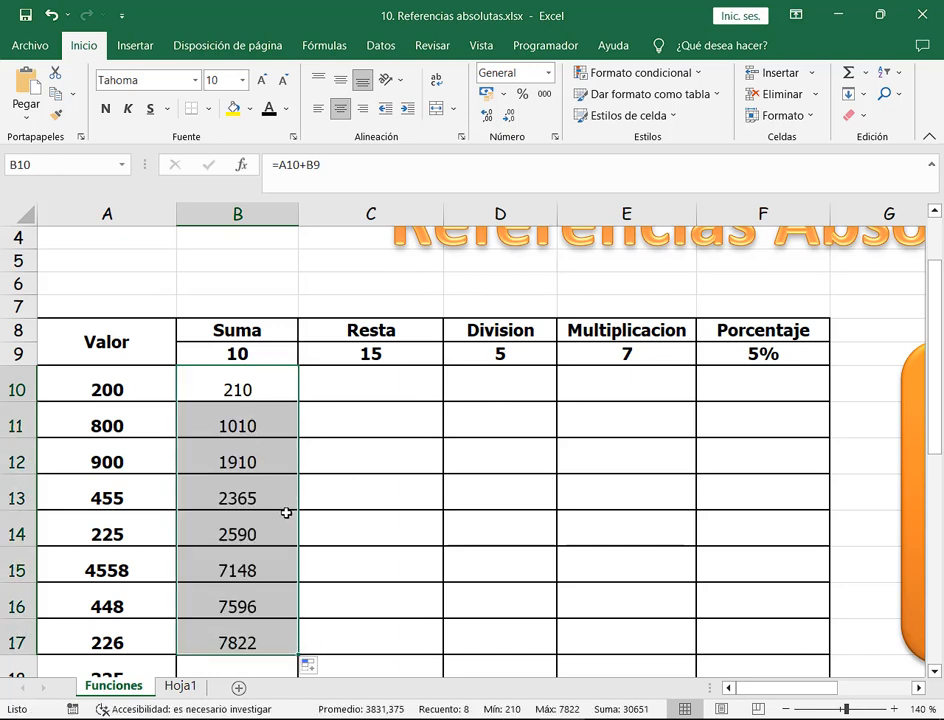
{"action": "scroll", "coordinate": [292, 550], "scroll_direction": "down", "scroll_amount": 2}
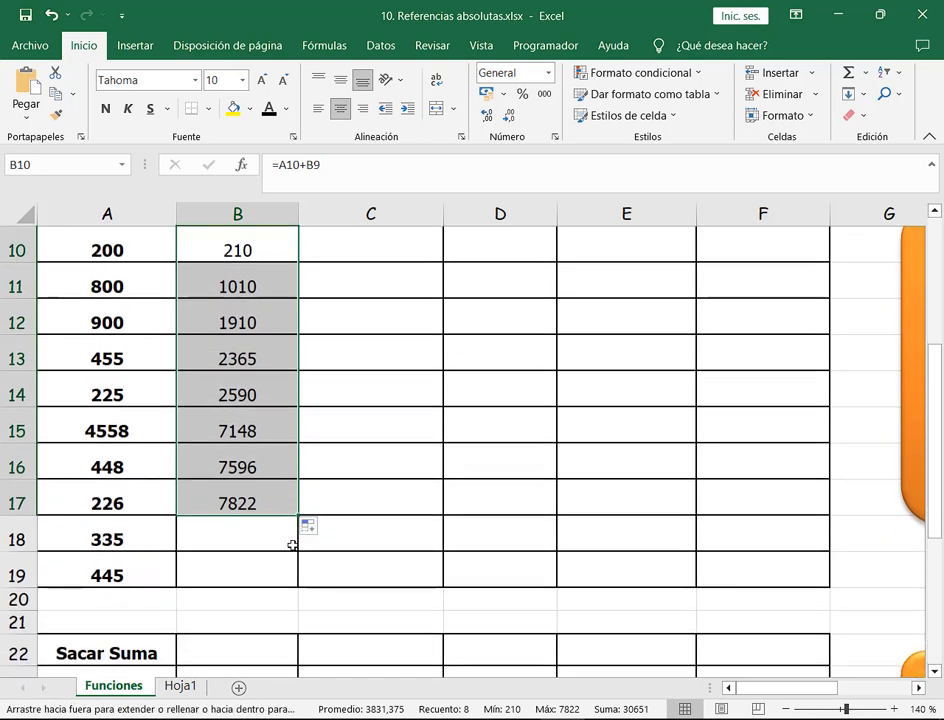
{"action": "mouse_move", "coordinate": [292, 545]}
{"action": "left_mouse_down"}
{"action": "mouse_move", "coordinate": [293, 577]}
{"action": "mouse_move", "coordinate": [301, 563]}
{"action": "left_mouse_up"}
{"action": "scroll", "coordinate": [299, 563], "scroll_direction": "up", "scroll_amount": 1}
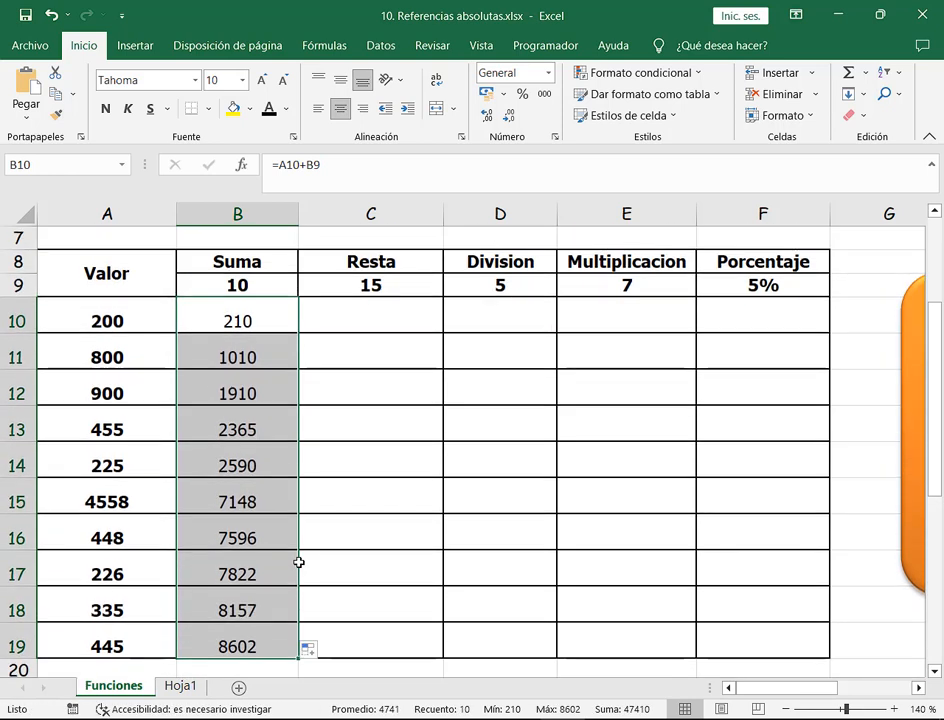
- Examine the copied Suma formula in B11, compare the value and result in row 13, and check B10's formula
{"action": "left_click", "coordinate": [236, 357]}
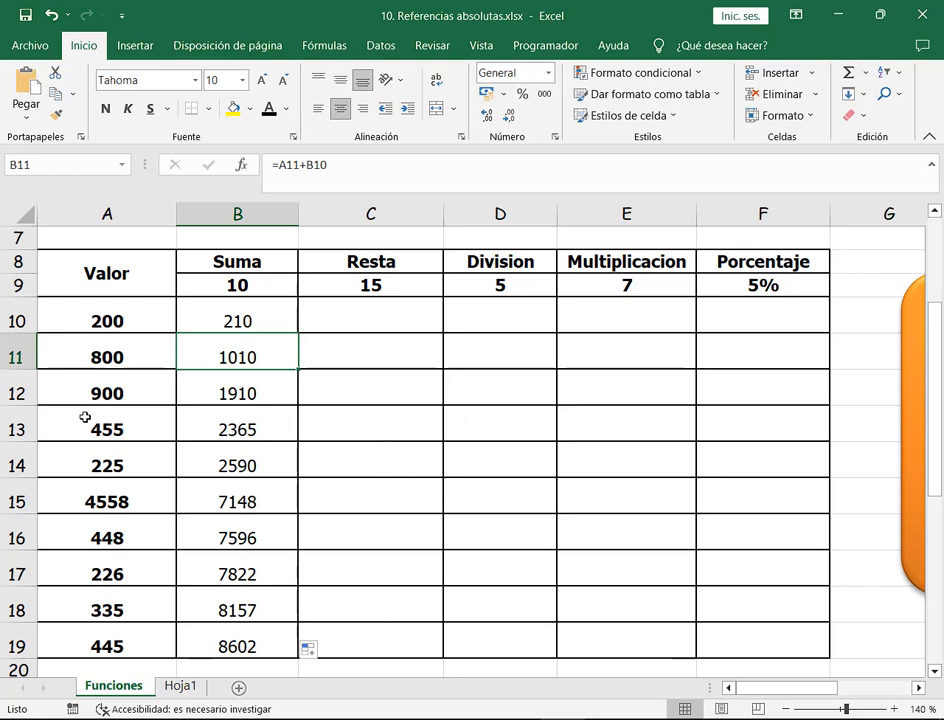
{"action": "left_click_drag", "start_coordinate": [84, 415], "coordinate": [132, 444]}
{"action": "left_click_drag", "start_coordinate": [210, 414], "coordinate": [263, 443]}
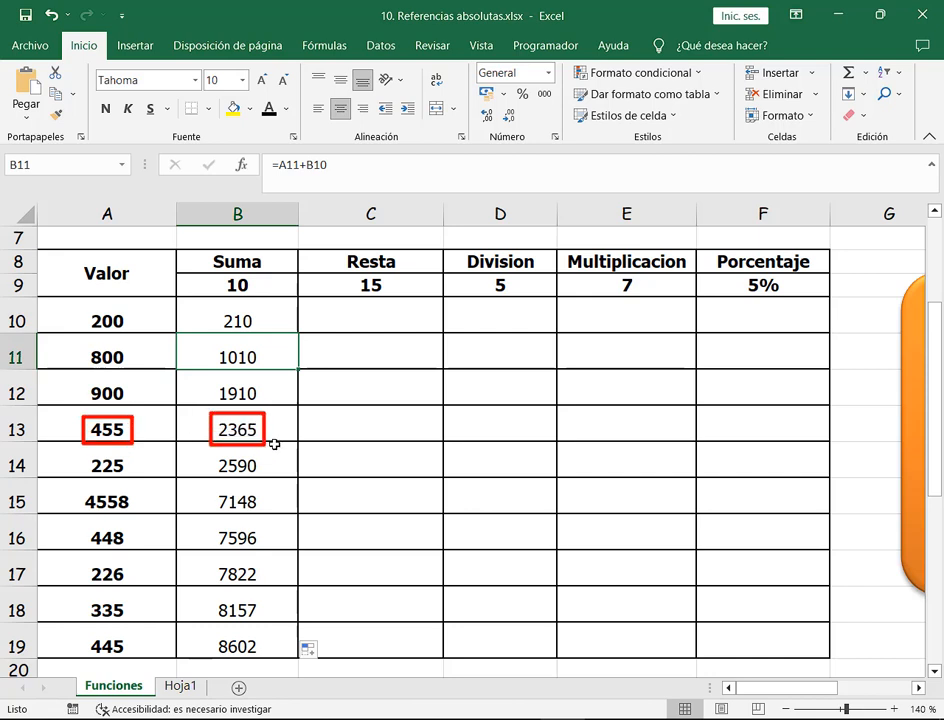
{"action": "key", "text": "Escape"}
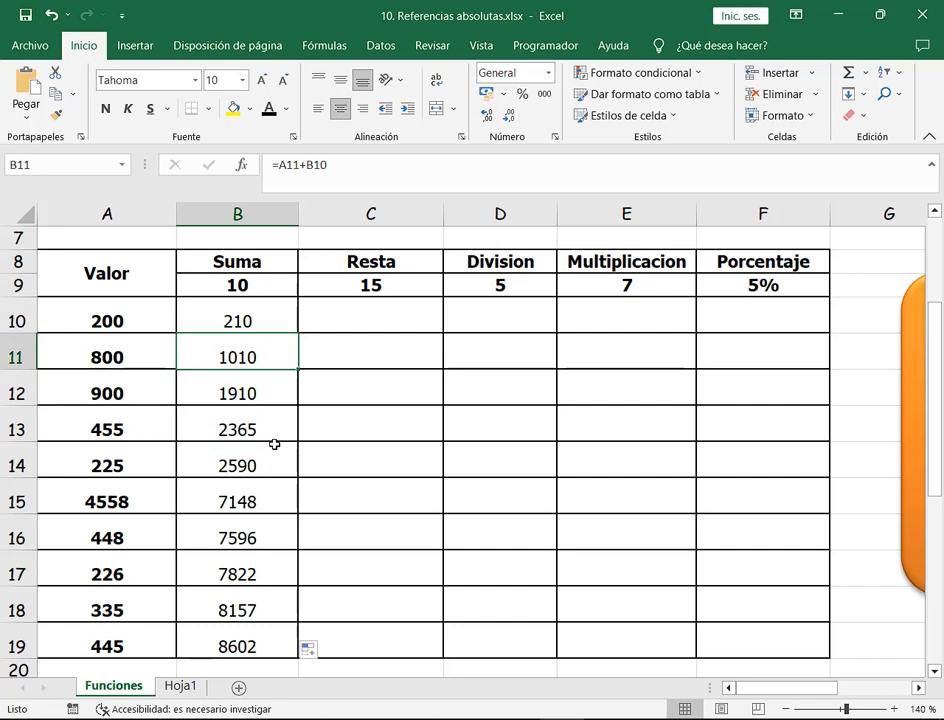
{"action": "left_click", "coordinate": [263, 322]}
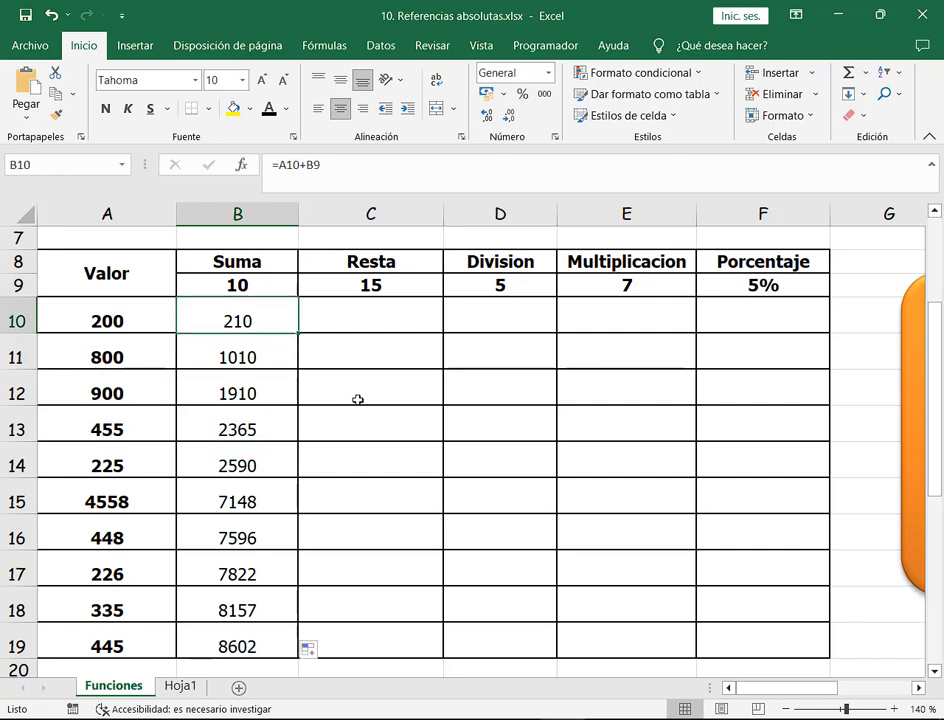
- Examine the entries of the Valor column from A10 down and the Suma addend in B9
{"action": "left_click", "coordinate": [151, 318]}
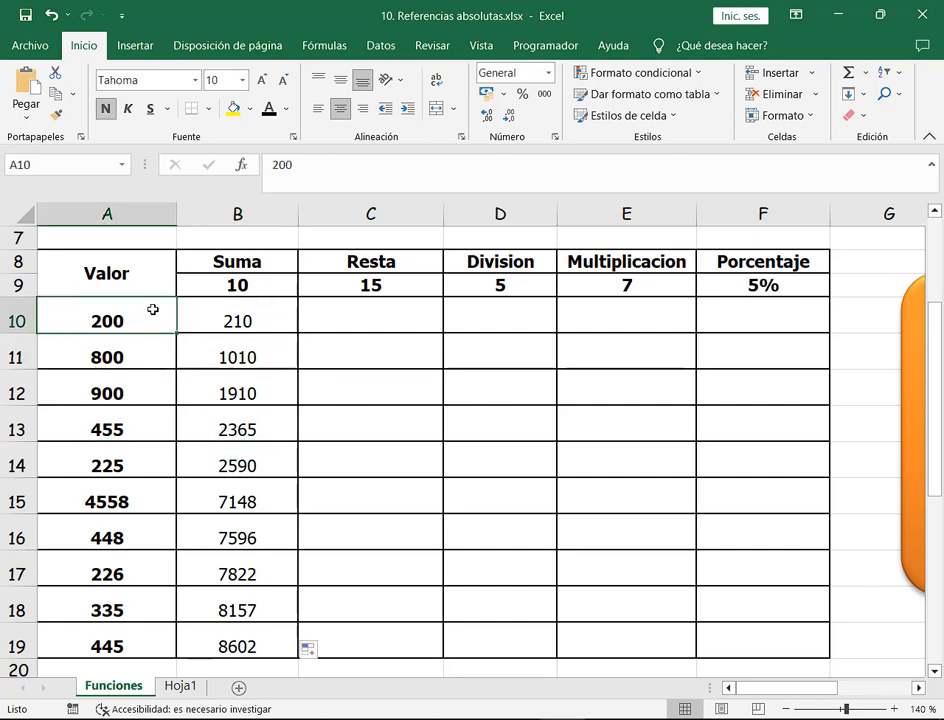
{"action": "left_click_drag", "start_coordinate": [150, 320], "coordinate": [173, 522]}
{"action": "left_click_drag", "start_coordinate": [171, 272], "coordinate": [237, 505]}
{"action": "left_click", "coordinate": [269, 288]}
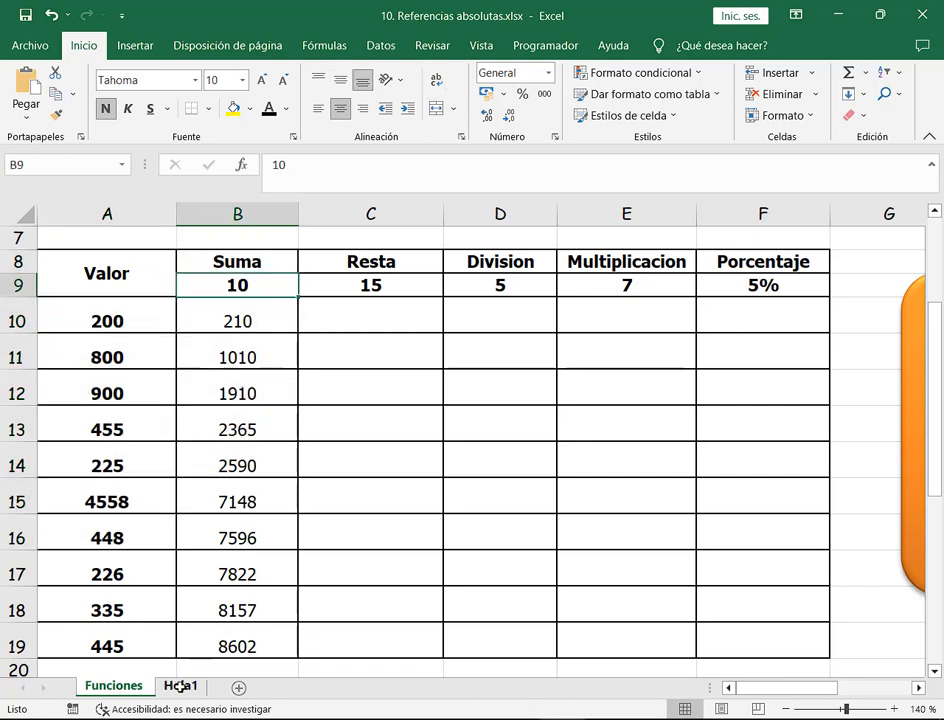
- On the Hoja1 sheet, compare how the Precio and Cantidad cells pair up in rows 3 and 4
{"action": "left_click", "coordinate": [183, 686]}
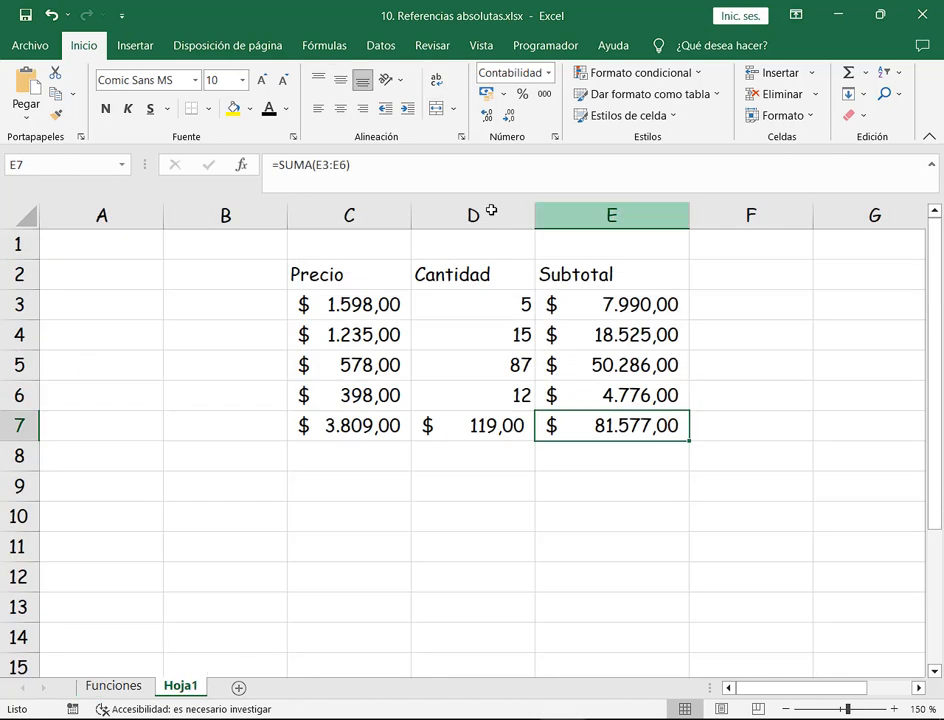
{"action": "left_click", "coordinate": [370, 304]}
{"action": "left_click", "coordinate": [445, 303]}
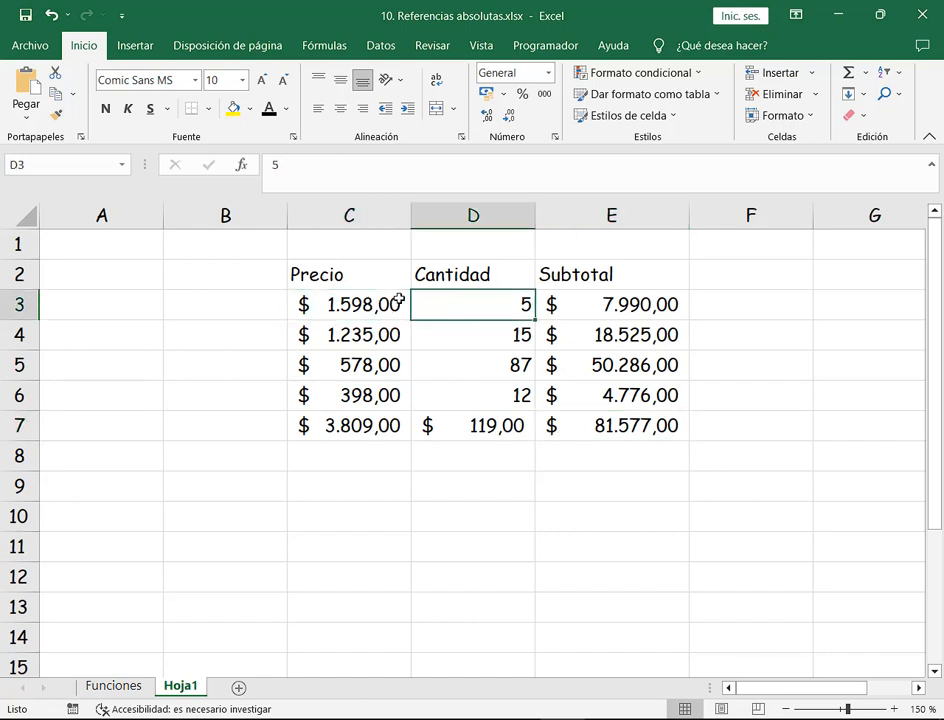
{"action": "left_click", "coordinate": [393, 302]}
{"action": "left_click", "coordinate": [445, 304]}
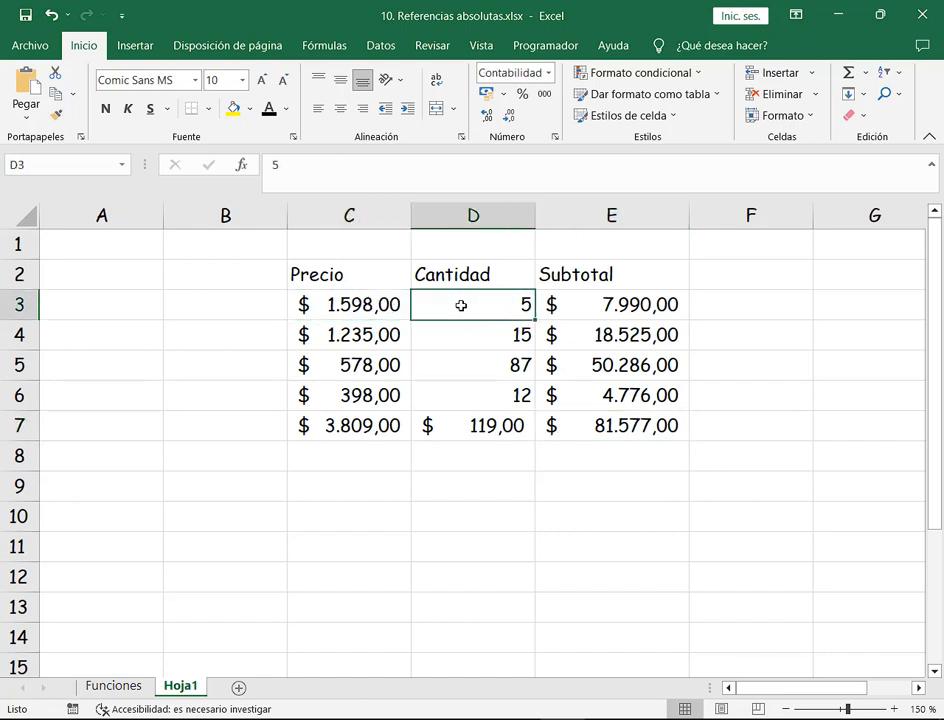
{"action": "left_click", "coordinate": [372, 333]}
{"action": "left_click", "coordinate": [480, 334]}
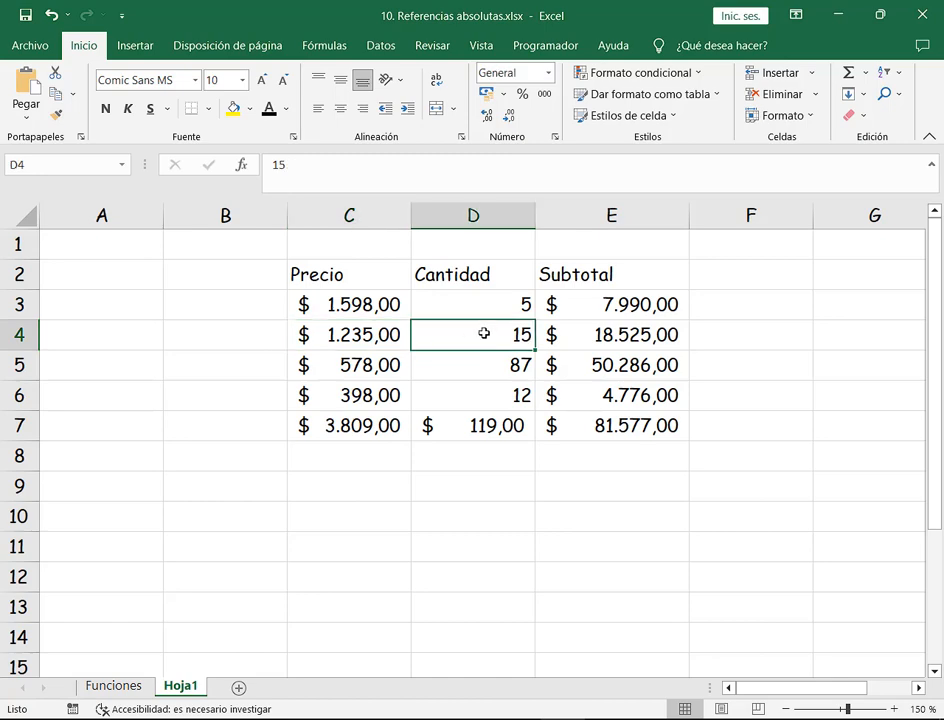
- Return to the Funciones sheet and review how the Valor entries relate to the single Suma addend in B9
{"action": "left_click", "coordinate": [120, 685]}
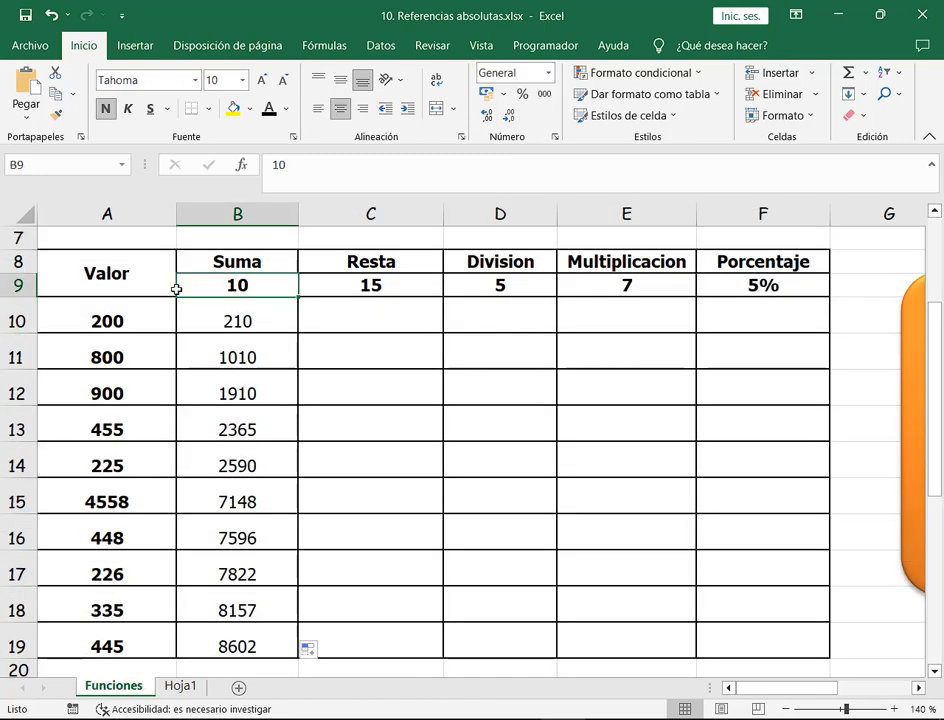
{"action": "left_click", "coordinate": [144, 317]}
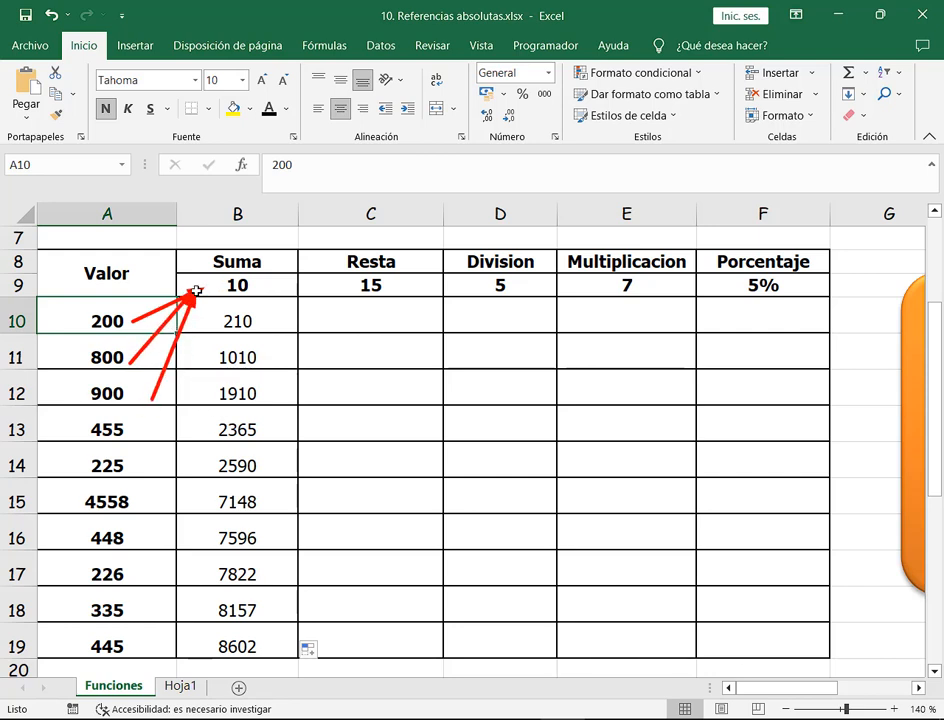
{"action": "left_click_drag", "start_coordinate": [159, 431], "coordinate": [217, 294]}
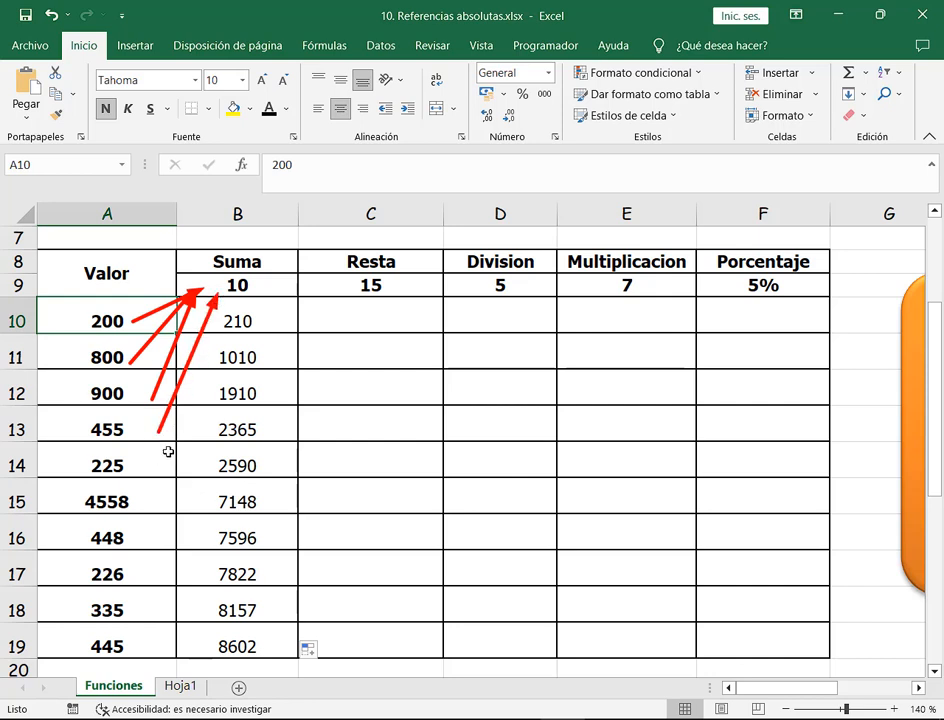
{"action": "mouse_move", "coordinate": [162, 458]}
{"action": "left_mouse_down"}
{"action": "mouse_move", "coordinate": [240, 302]}
{"action": "mouse_move", "coordinate": [232, 288]}
{"action": "mouse_move", "coordinate": [259, 300]}
{"action": "left_mouse_up"}
{"action": "key", "text": "Escape"}
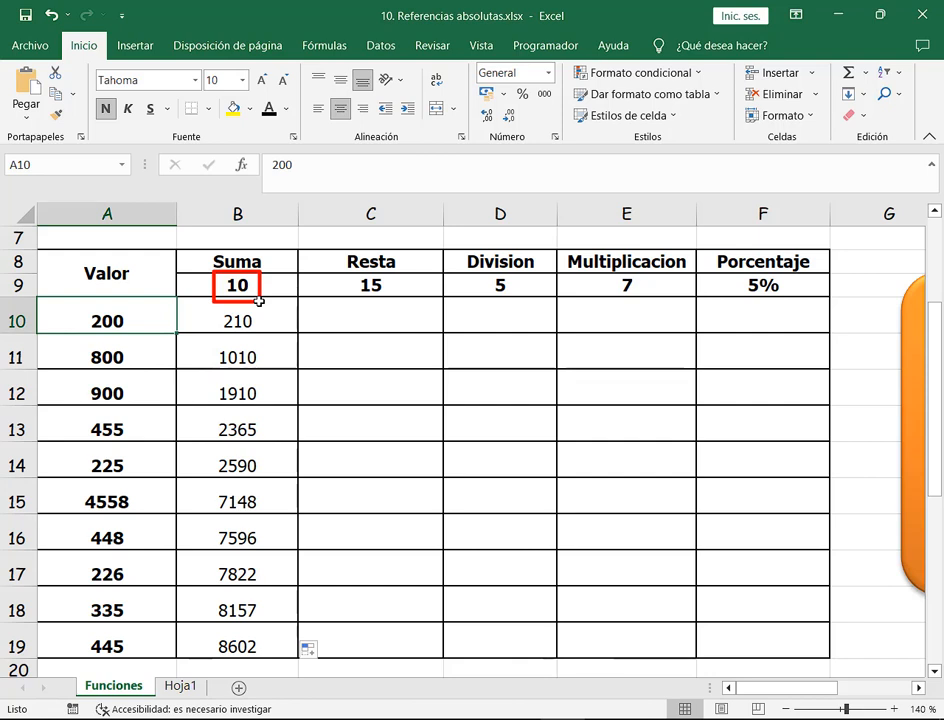
{"action": "key", "text": "Escape"}
{"action": "left_click", "coordinate": [276, 316]}
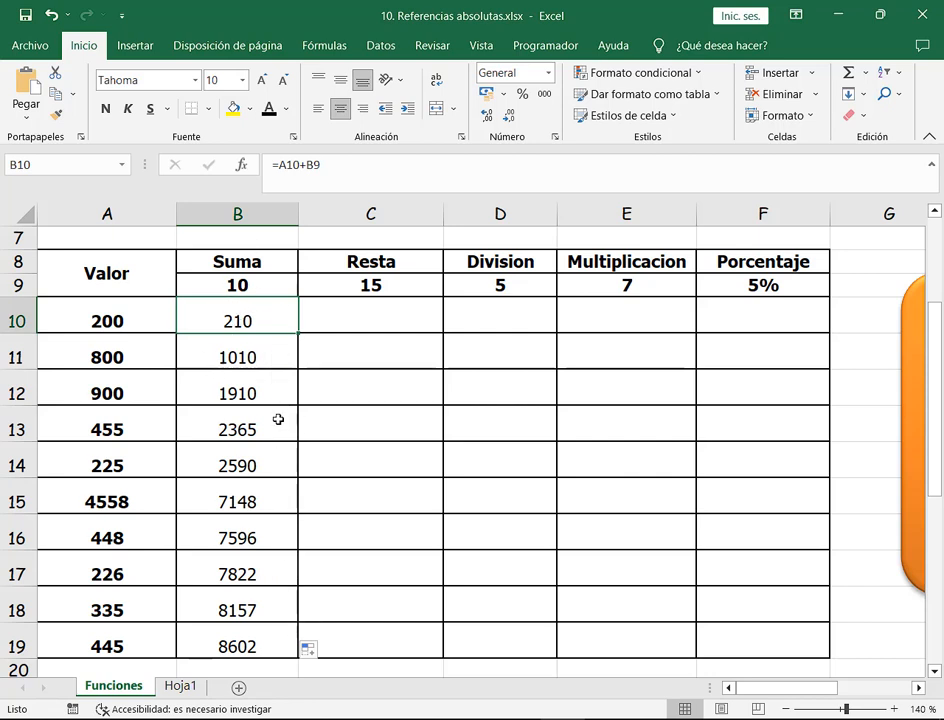
{"action": "left_click", "coordinate": [271, 266]}
{"action": "left_click", "coordinate": [276, 284]}
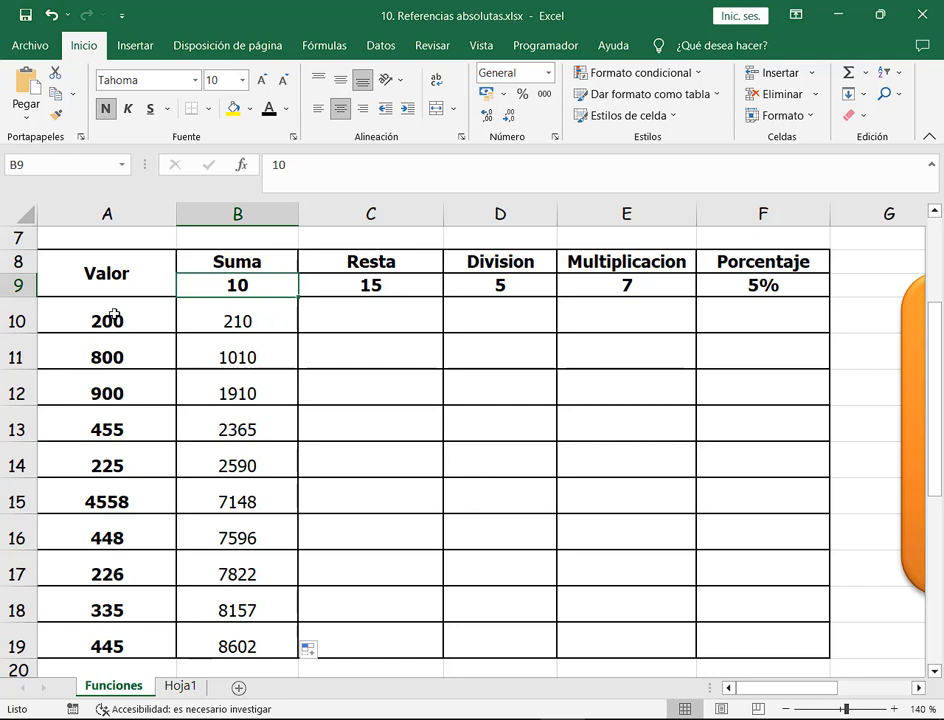
{"action": "left_click", "coordinate": [276, 319]}
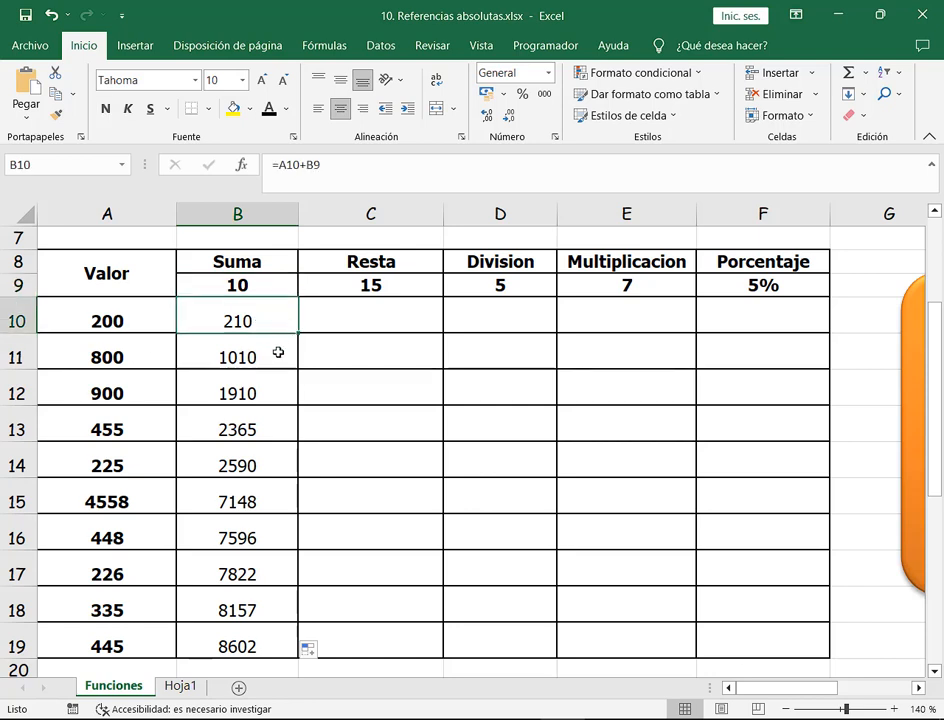
- Inspect the cells referenced by the Suma formulas in B10 and B11
{"action": "key", "text": "F2"}
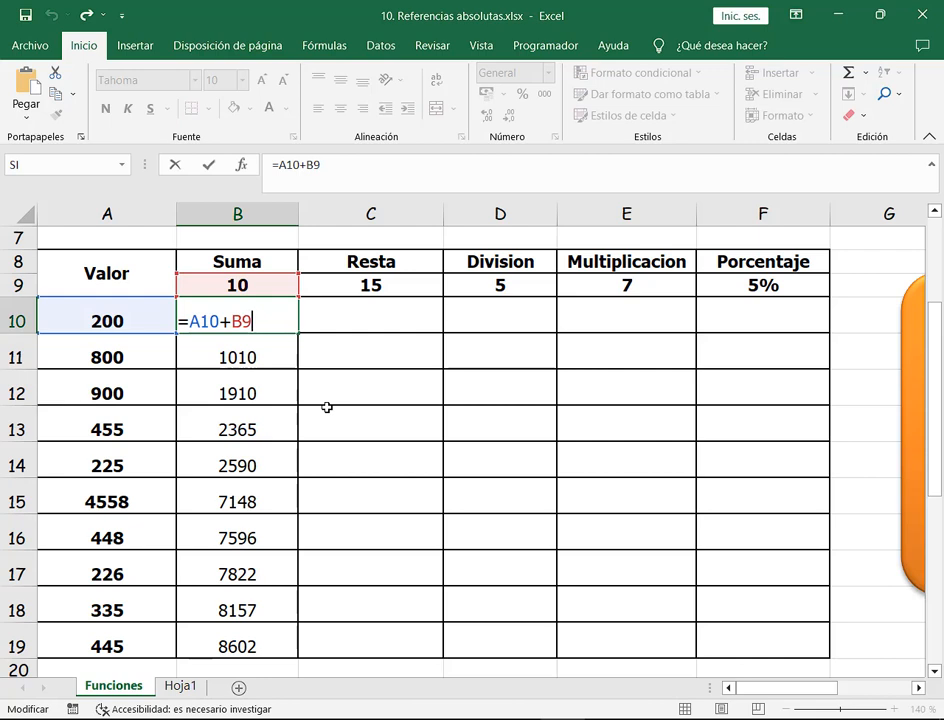
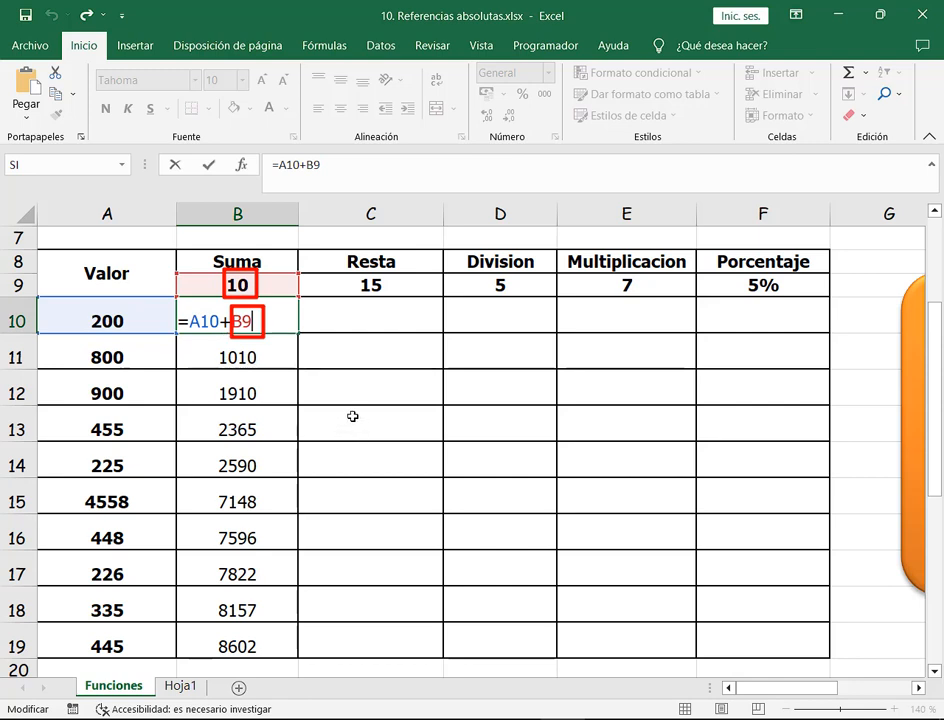
{"action": "key", "text": "ctrl+Return"}
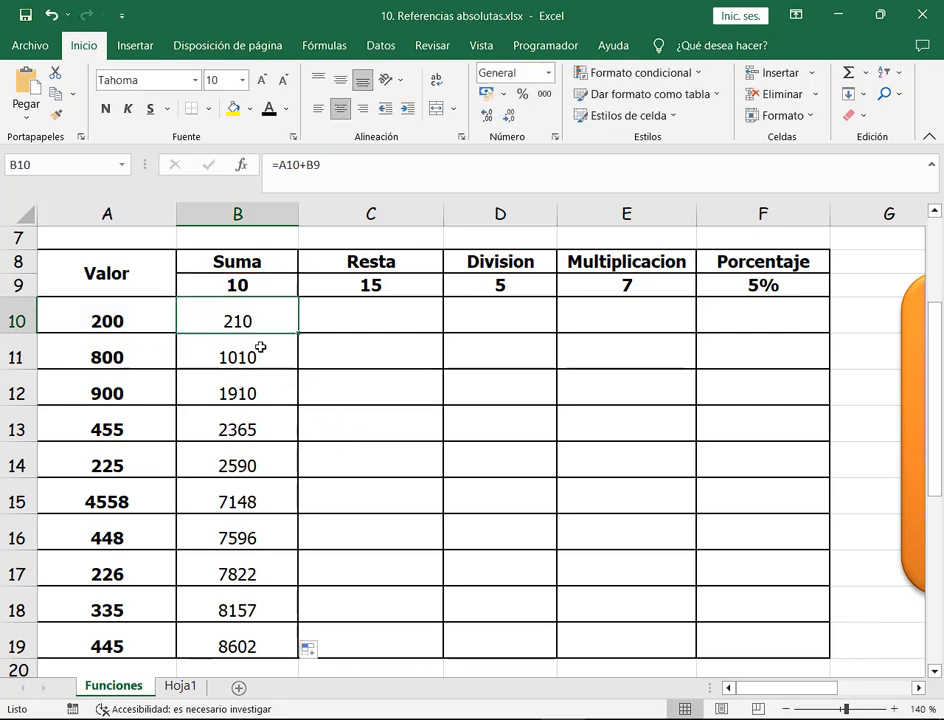
{"action": "key", "text": "Down"}
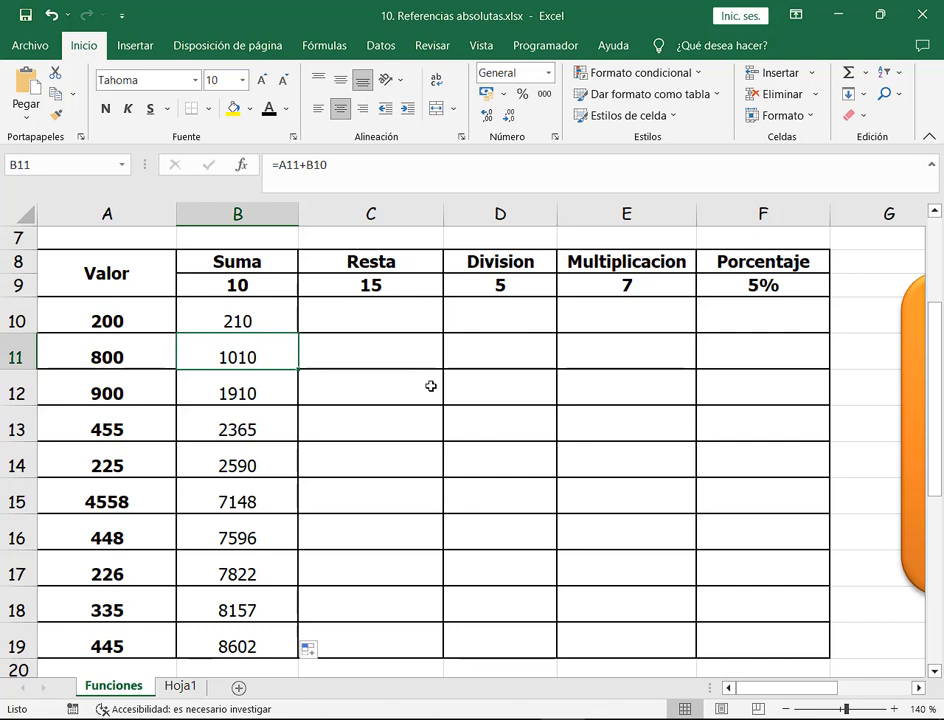
{"action": "key", "text": "F2"}
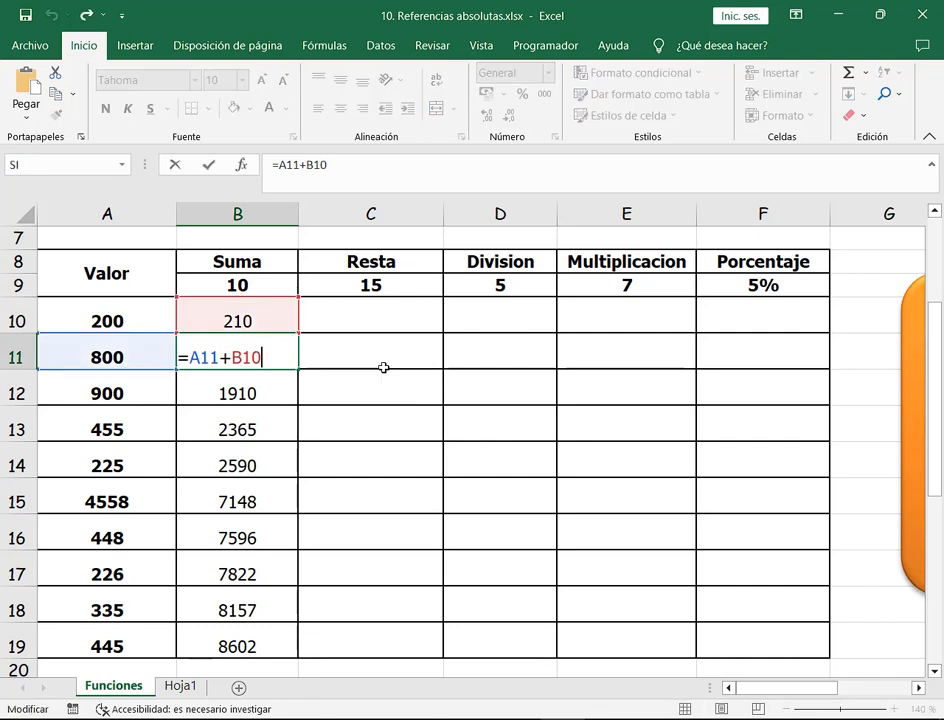
{"action": "key", "text": "ctrl+Return"}
- Compare the column A reference in the Suma formulas of B10, B11 and B12 row by row
{"action": "left_click", "coordinate": [240, 320]}
{"action": "key", "text": "F2"}
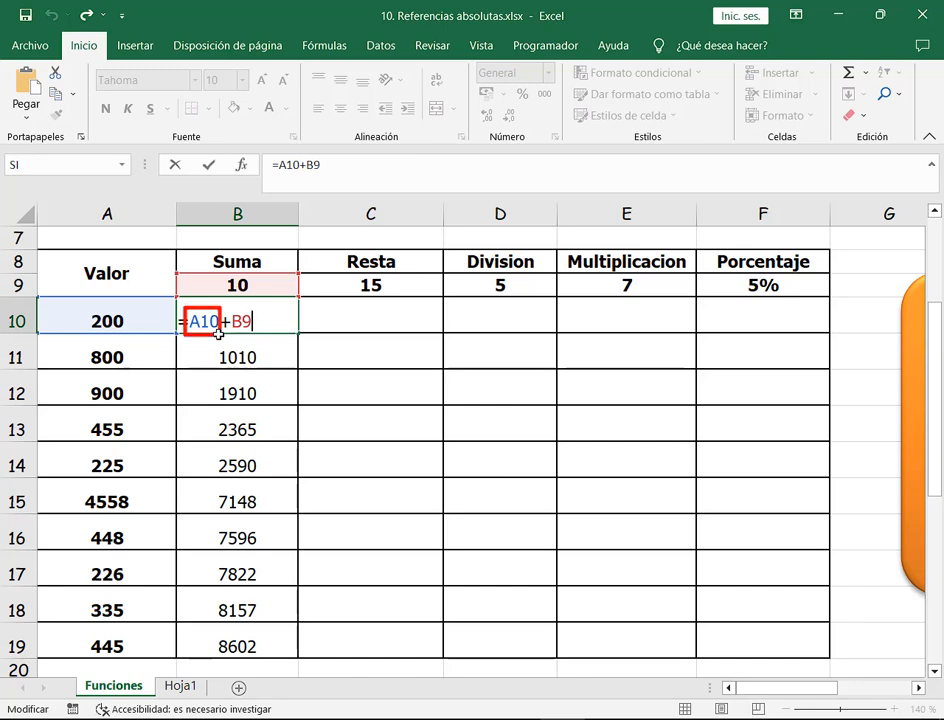
{"action": "key", "text": "ctrl+Return"}
{"action": "left_click", "coordinate": [244, 357]}
{"action": "key", "text": "F2"}
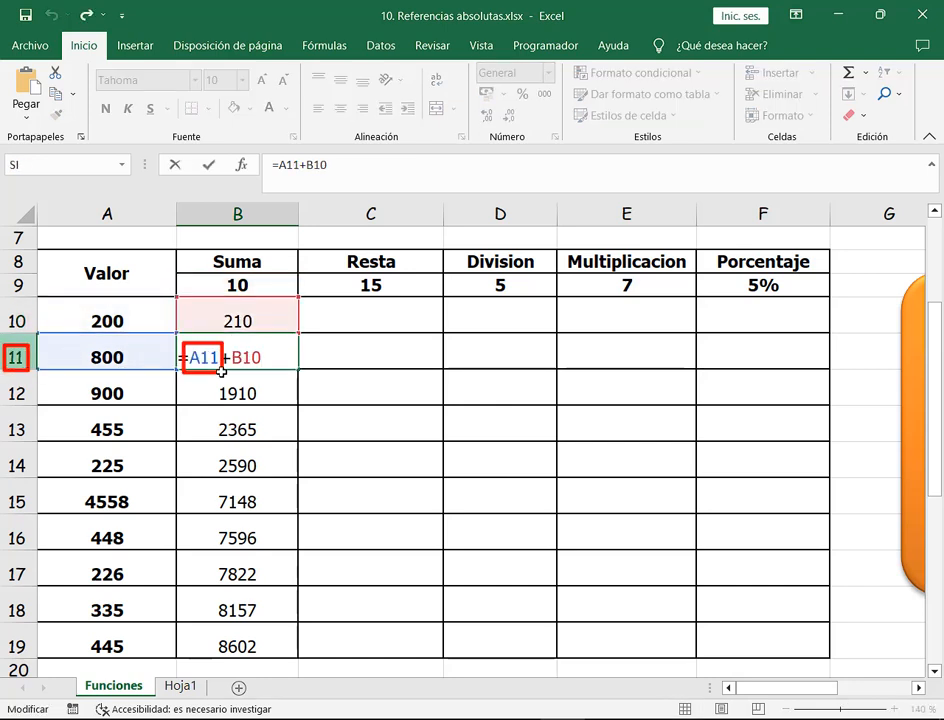
{"action": "key", "text": "Return"}
{"action": "key", "text": "F2"}
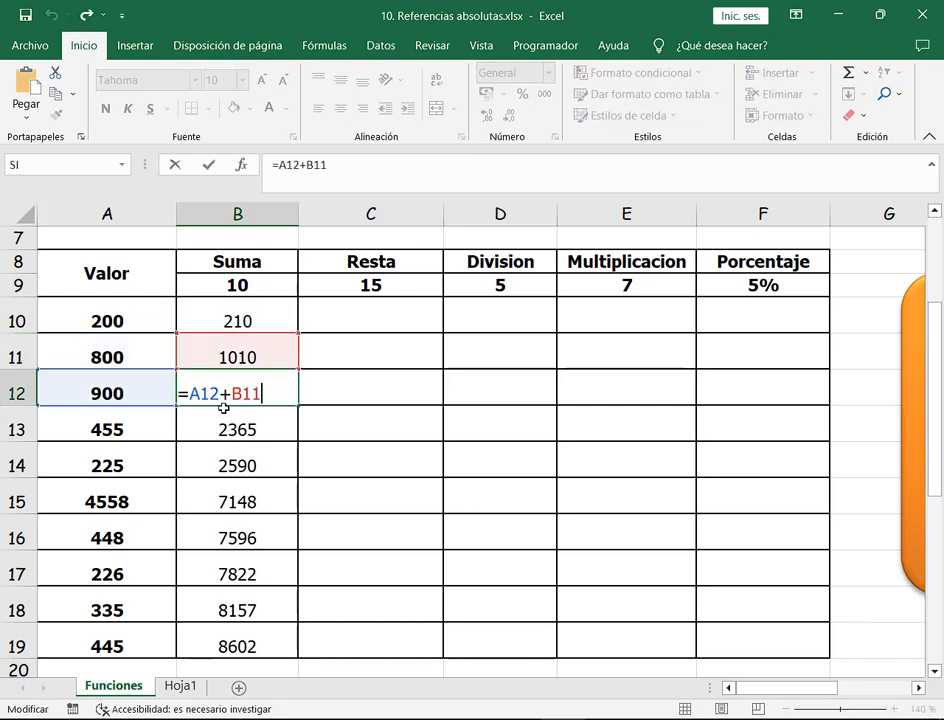
{"action": "key", "text": "Return"}
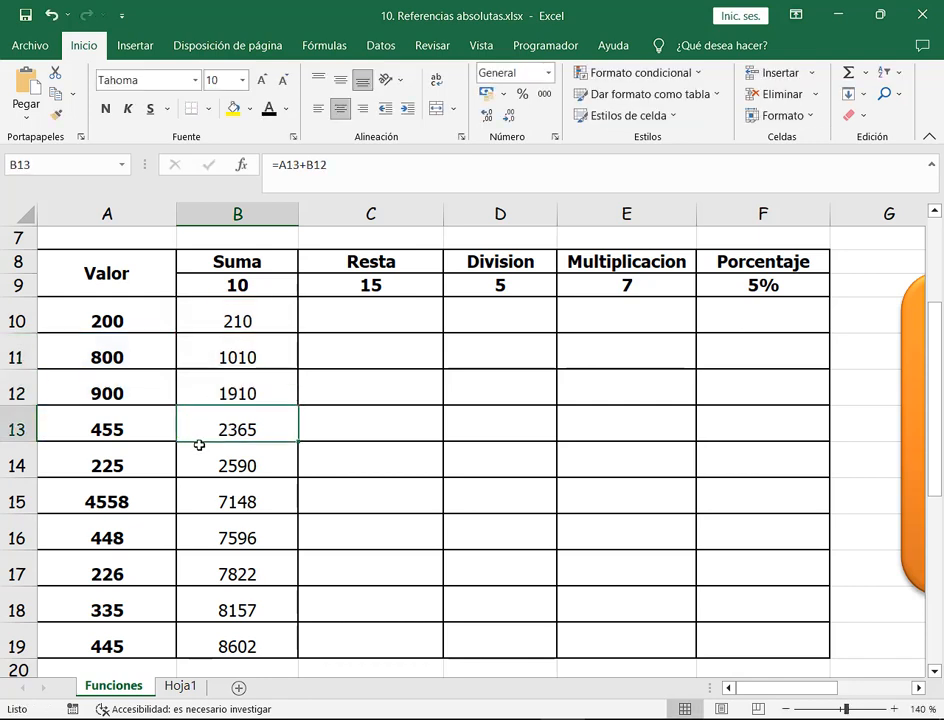
- Check the column A reference in the Suma formulas of B13, B14 and B19
{"action": "key", "text": "F2"}
{"action": "double_click", "coordinate": [190, 429]}
{"action": "key", "text": "Return"}
{"action": "key", "text": "F2"}
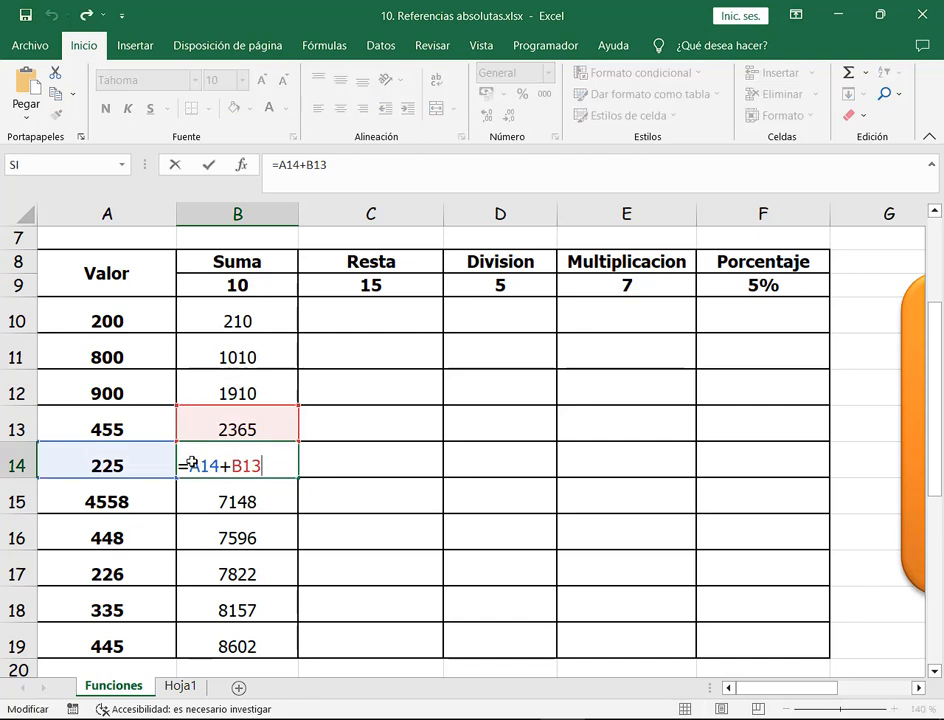
{"action": "double_click", "coordinate": [216, 467]}
{"action": "key", "text": "Return"}
{"action": "double_click", "coordinate": [210, 647]}
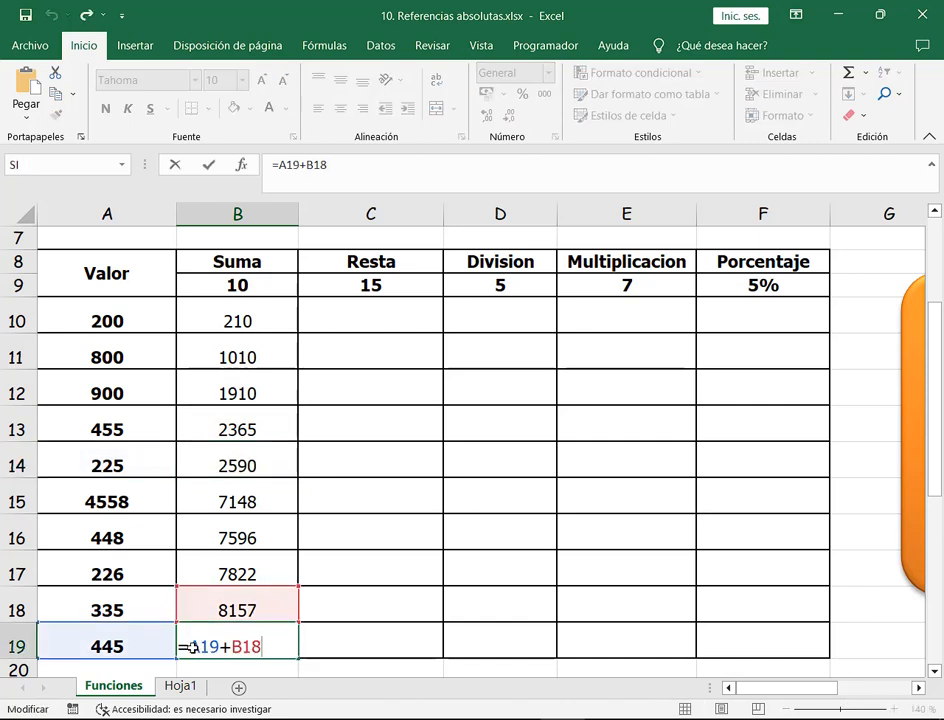
{"action": "double_click", "coordinate": [216, 647]}
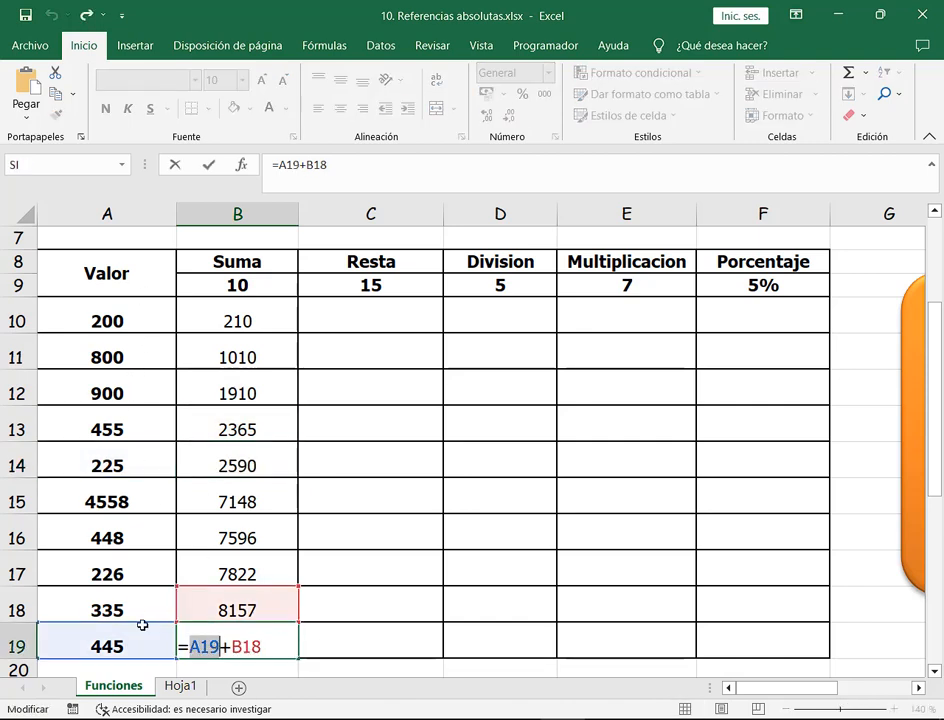
{"action": "key", "text": "Escape"}
- Trace the column B reference in the Suma formulas from B10 down to B13
{"action": "left_click", "coordinate": [268, 315]}
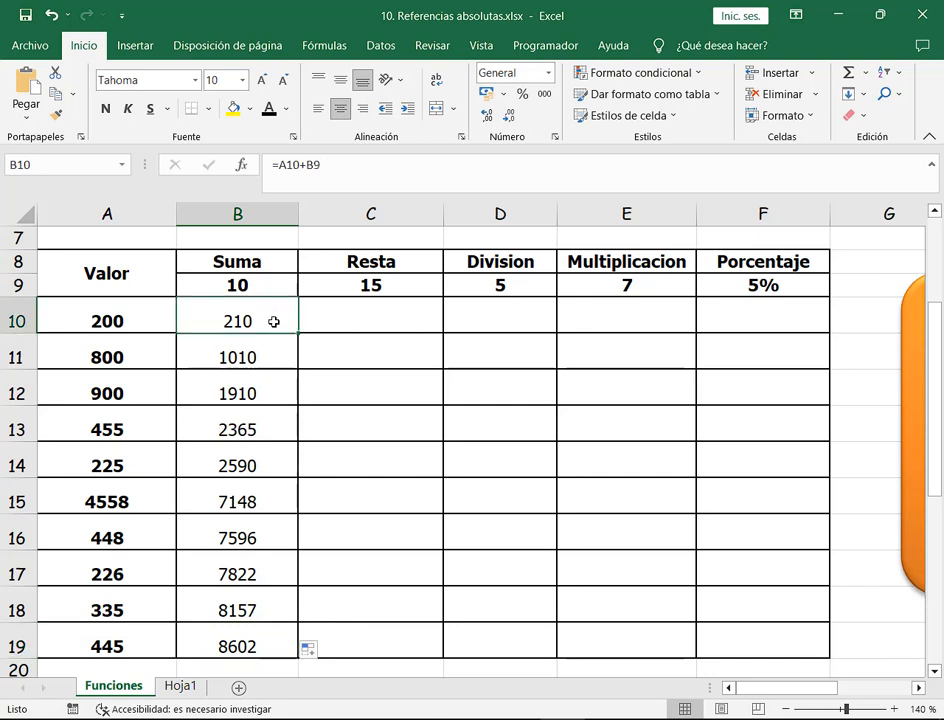
{"action": "double_click", "coordinate": [273, 321]}
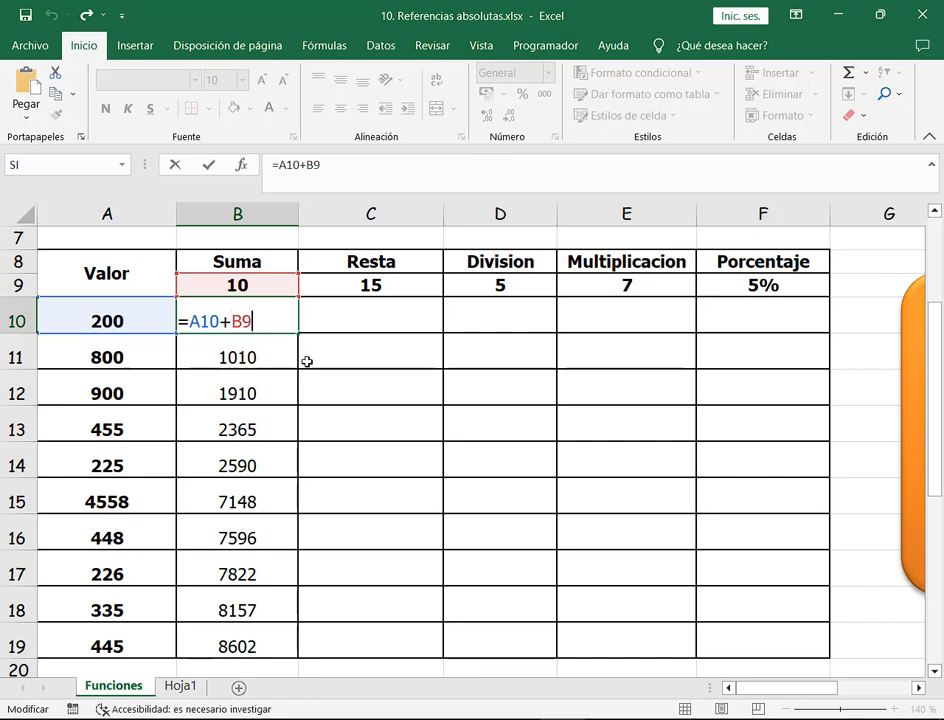
{"action": "key", "text": "Return"}
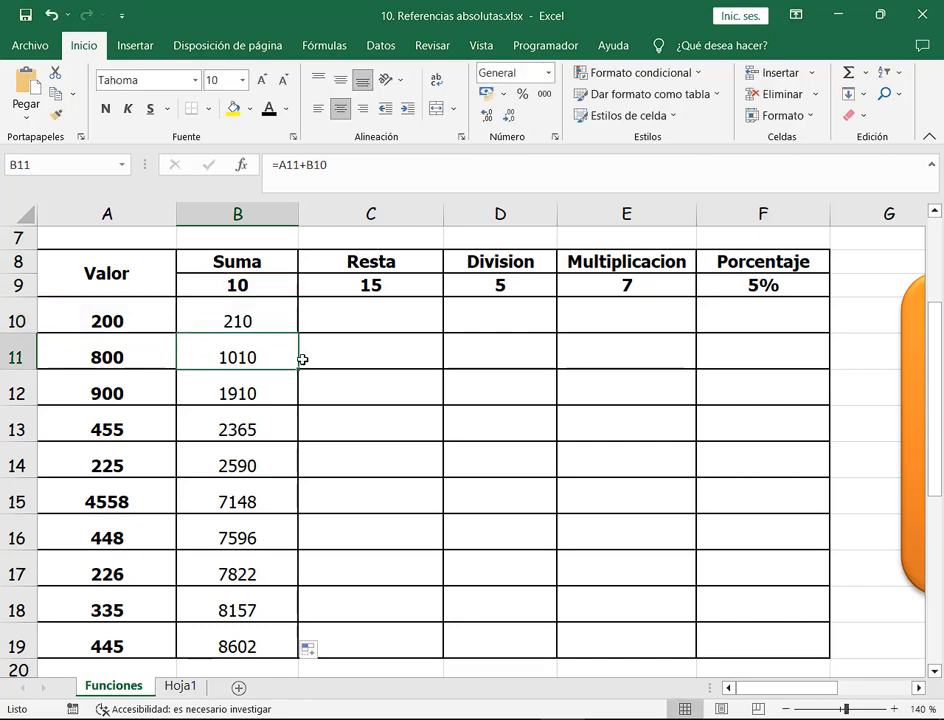
{"action": "key", "text": "F2"}
{"action": "left_click_drag", "start_coordinate": [229, 357], "coordinate": [280, 358]}
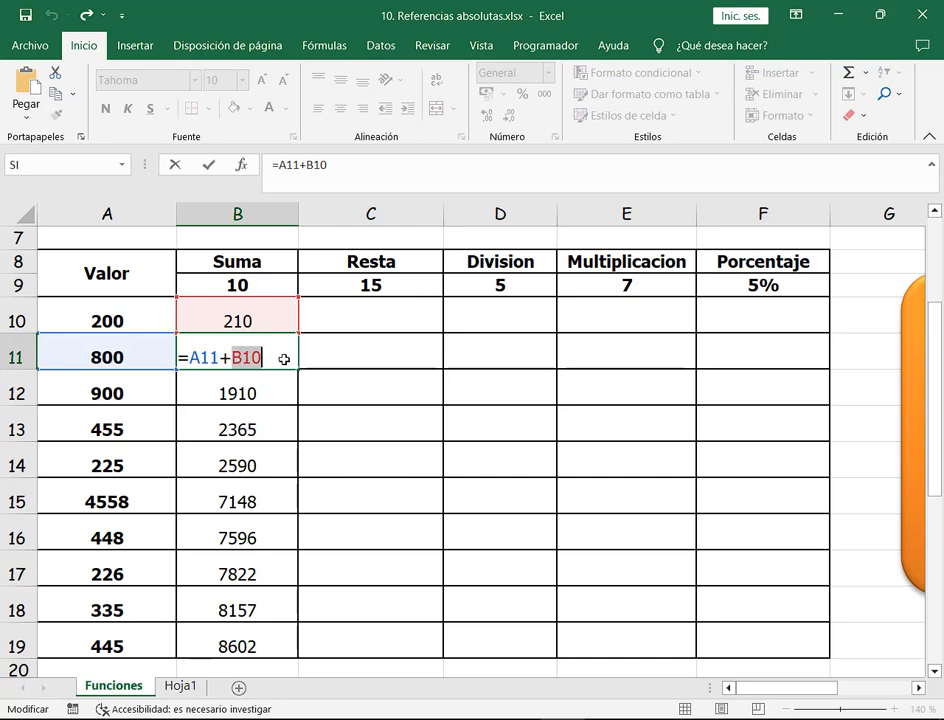
{"action": "key", "text": "Return"}
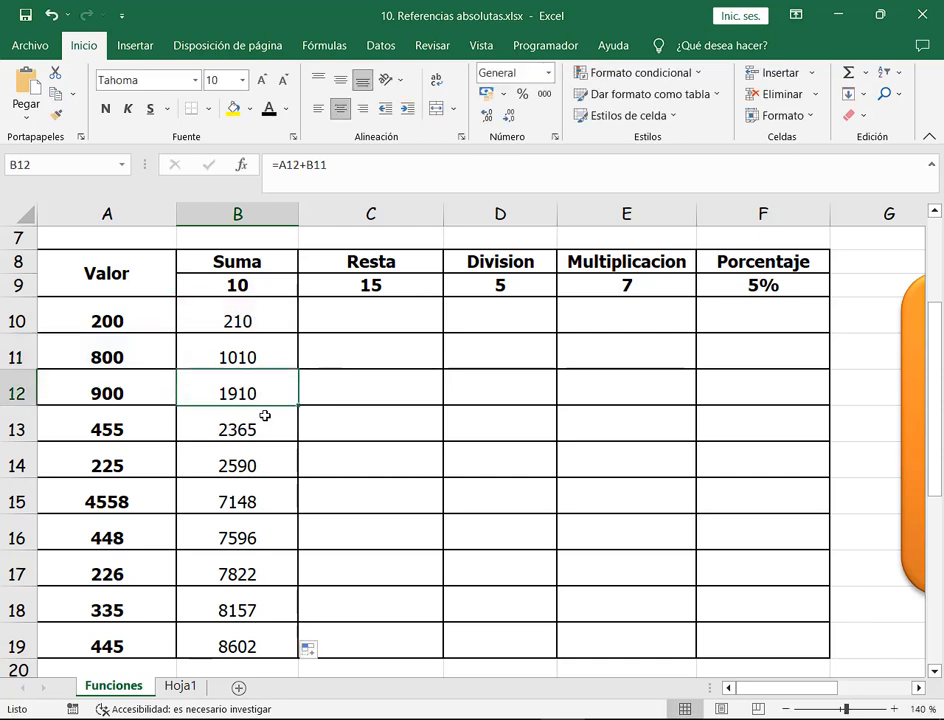
{"action": "key", "text": "F2"}
{"action": "left_click_drag", "start_coordinate": [231, 394], "coordinate": [280, 411]}
{"action": "key", "text": "Return"}
{"action": "key", "text": "F2"}
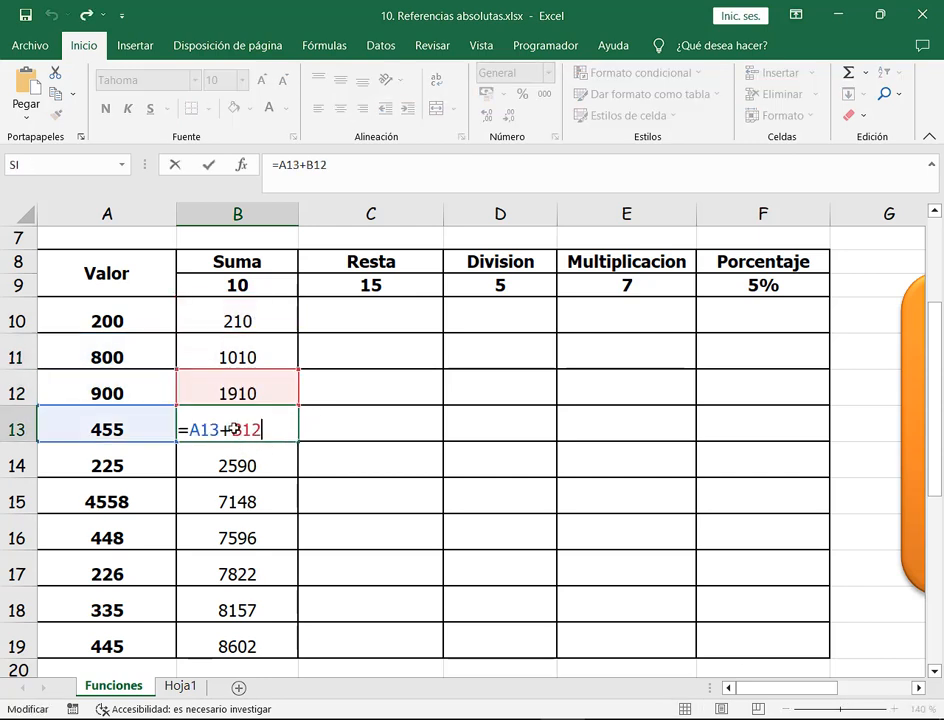
{"action": "key", "text": "Escape"}
- Examine the column B reference and the whole Suma formula in B19
{"action": "left_click", "coordinate": [229, 648]}
{"action": "key", "text": "F2"}
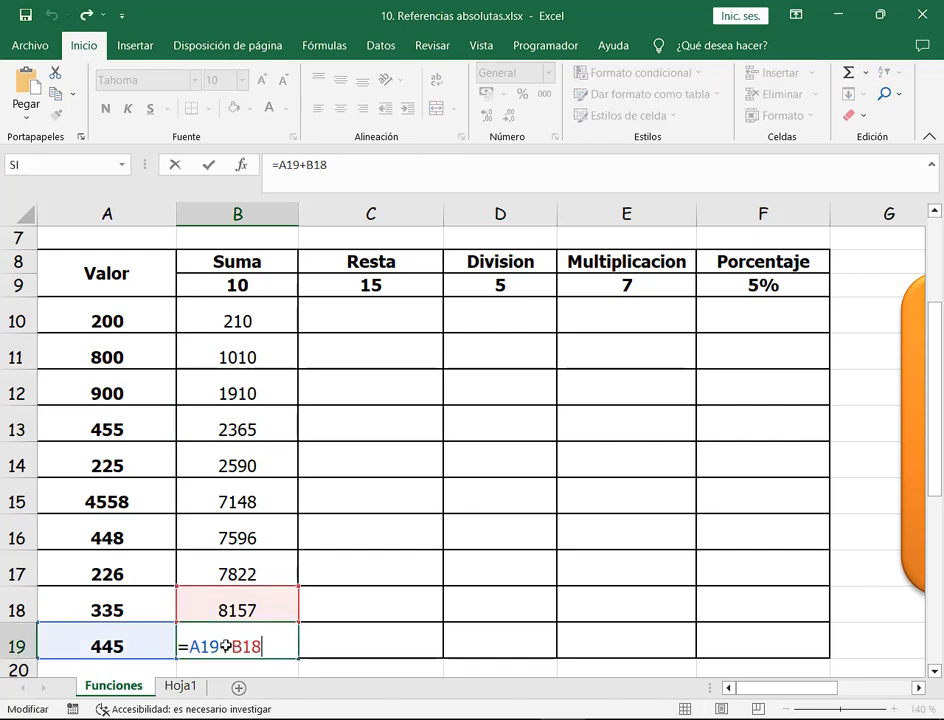
{"action": "left_click_drag", "start_coordinate": [229, 648], "coordinate": [284, 648]}
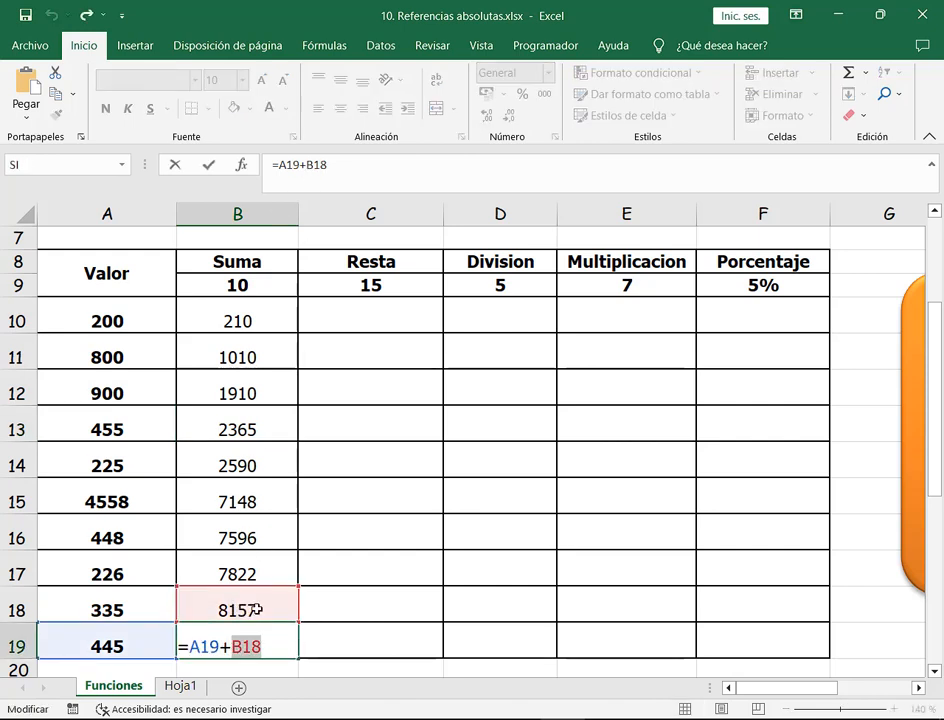
{"action": "left_click_drag", "start_coordinate": [182, 647], "coordinate": [275, 645]}
- Compare the column B reference in the Suma formulas of B10, B11 and B12 with the addend cell B9
{"action": "left_click", "coordinate": [261, 286]}
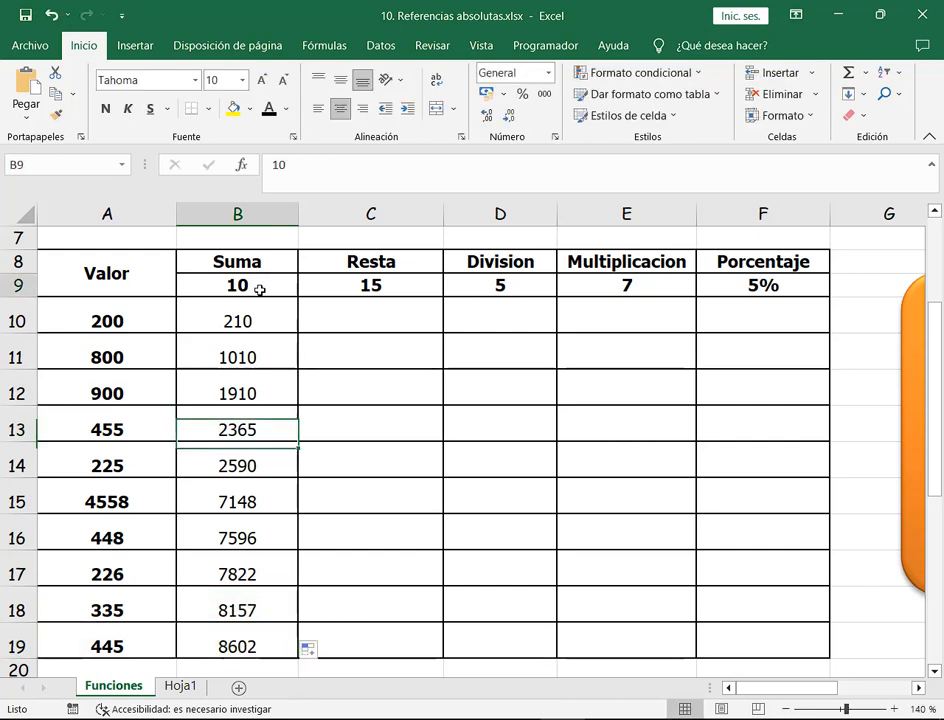
{"action": "double_click", "coordinate": [248, 313]}
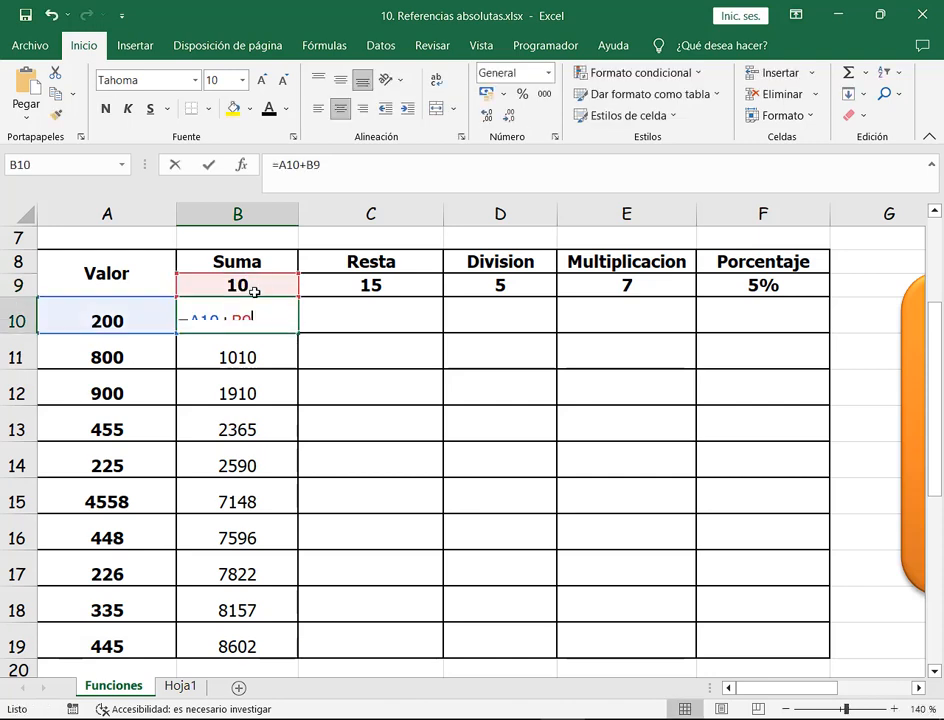
{"action": "left_click_drag", "start_coordinate": [188, 320], "coordinate": [316, 327]}
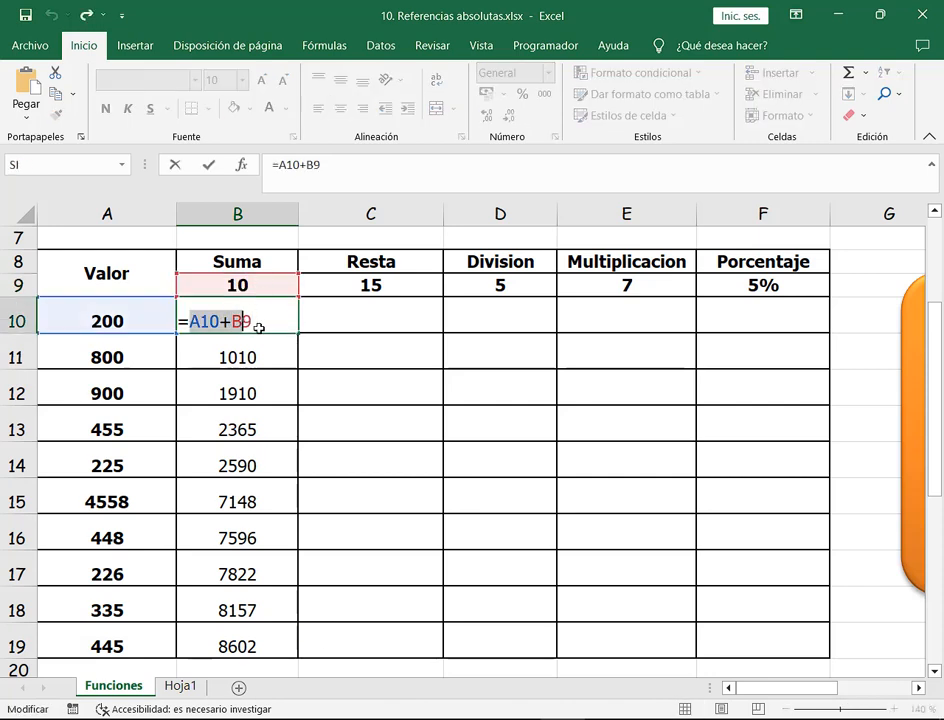
{"action": "left_click", "coordinate": [264, 328]}
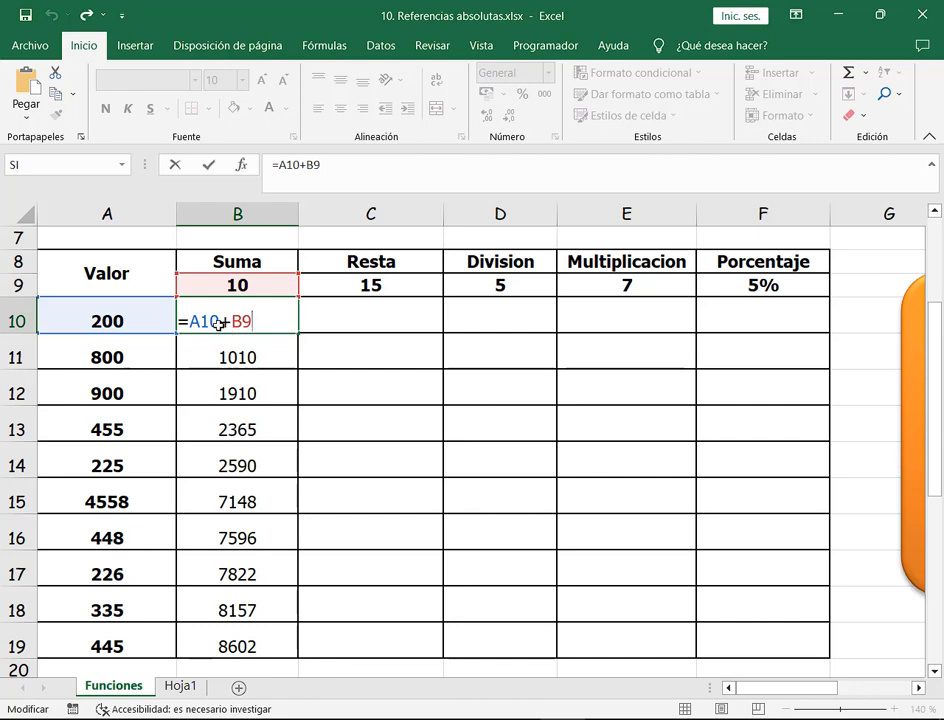
{"action": "key", "text": "Return"}
{"action": "double_click", "coordinate": [252, 355]}
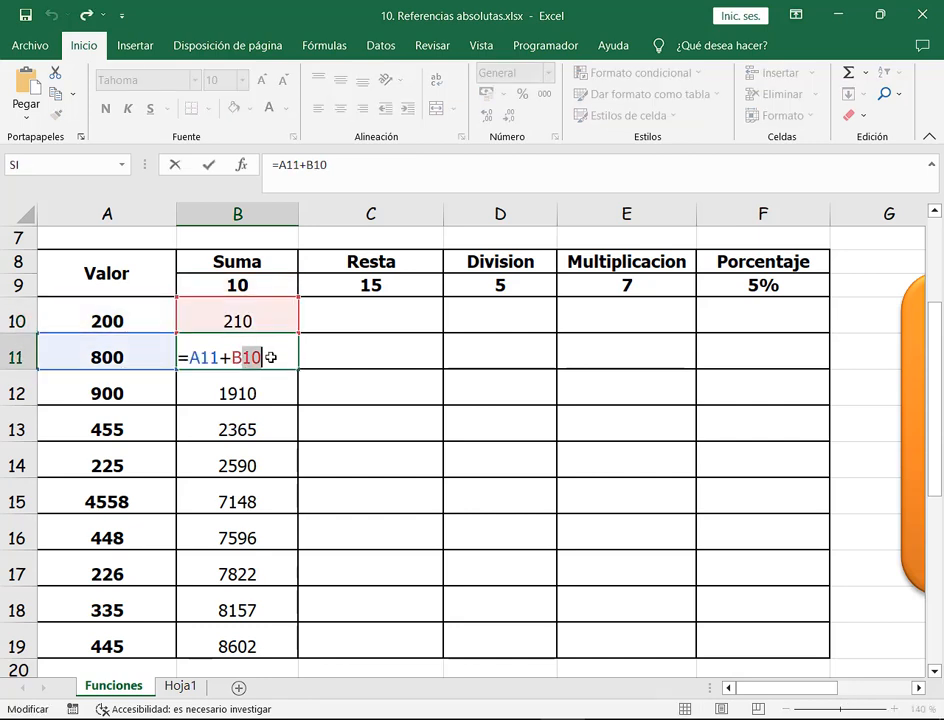
{"action": "key", "text": "Return"}
{"action": "double_click", "coordinate": [282, 398]}
{"action": "left_click_drag", "start_coordinate": [231, 393], "coordinate": [281, 391]}
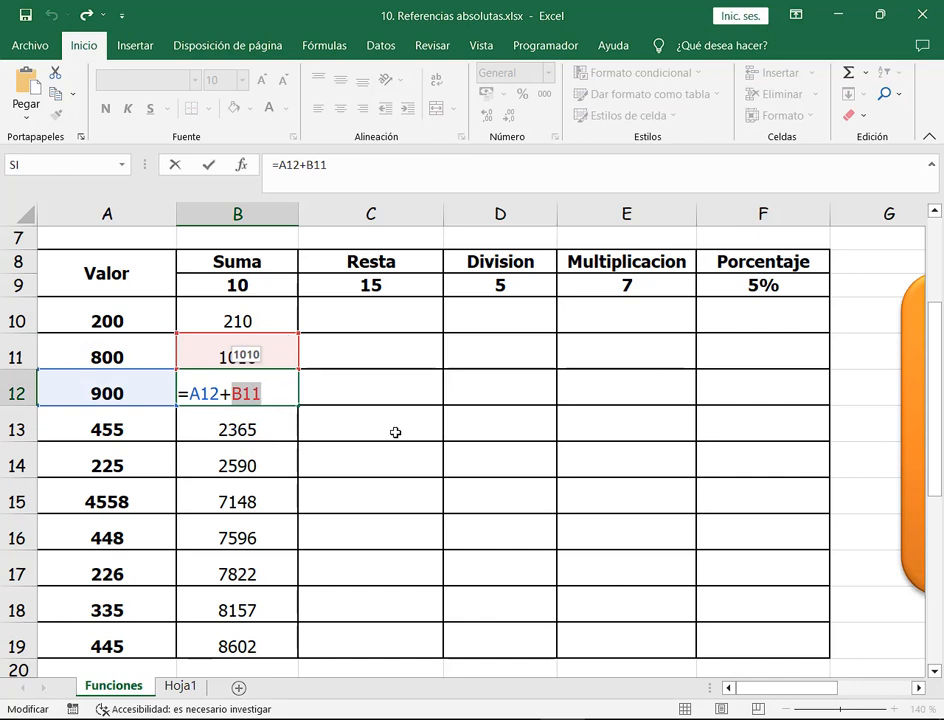
{"action": "key", "text": "ctrl+Return"}
- Check row by row, from B10 to B15, that each Suma formula uses its own Valor cell in column A
{"action": "double_click", "coordinate": [253, 322]}
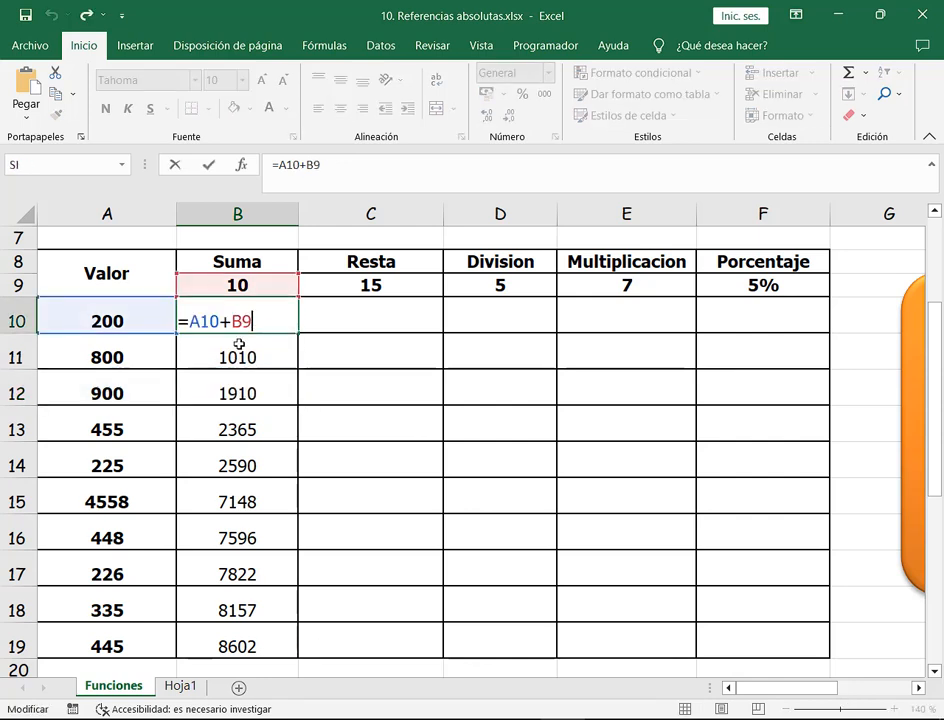
{"action": "mouse_move", "coordinate": [70, 308]}
{"action": "left_mouse_down"}
{"action": "mouse_move", "coordinate": [148, 630]}
{"action": "mouse_move", "coordinate": [145, 658]}
{"action": "left_mouse_up"}
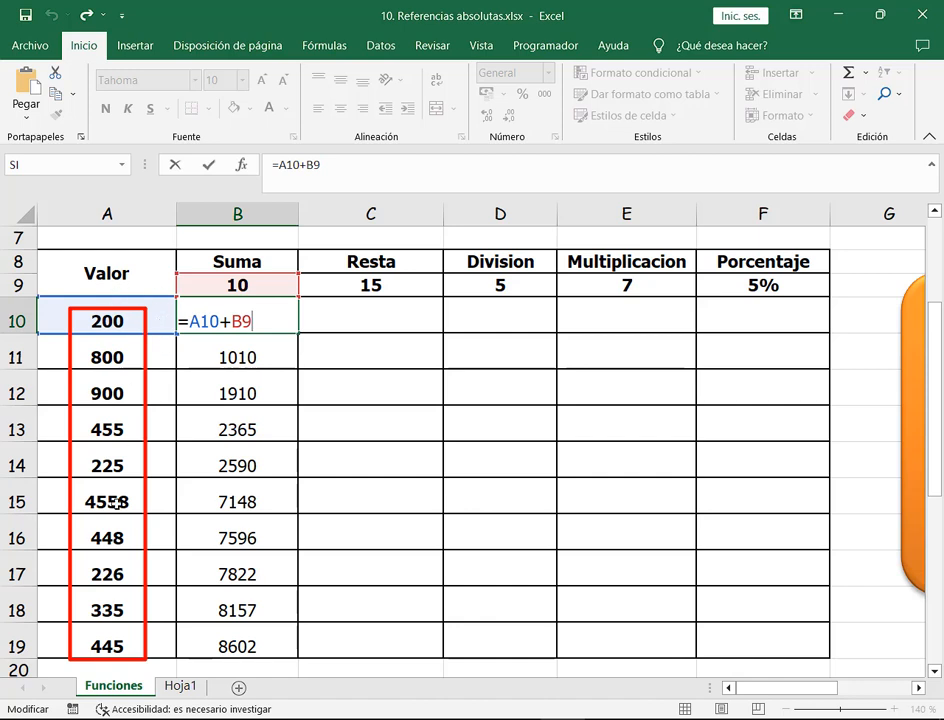
{"action": "key", "text": "ctrl+Return"}
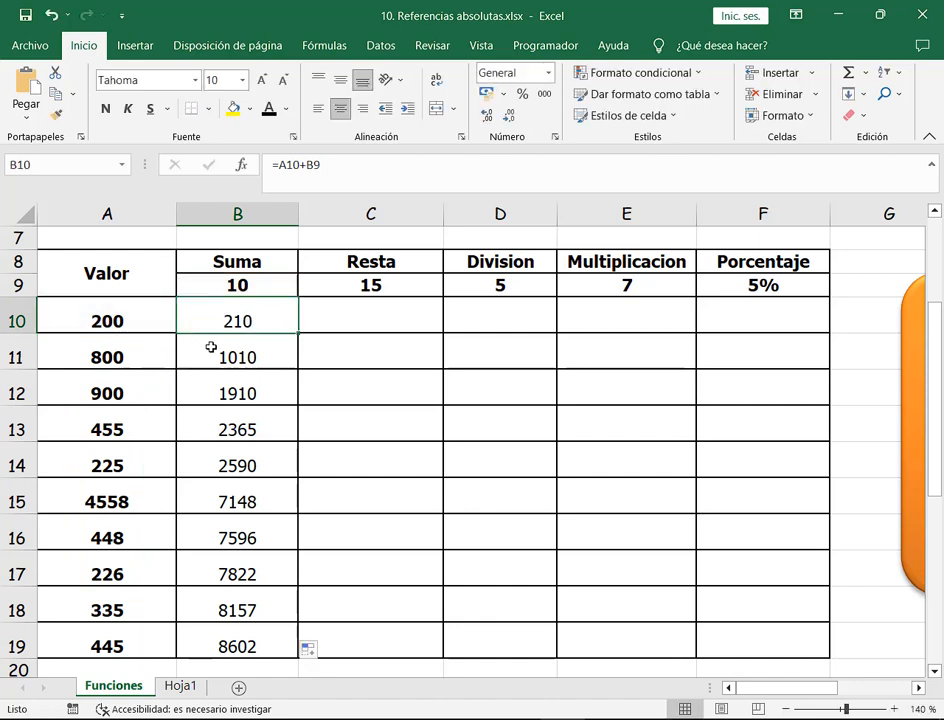
{"action": "double_click", "coordinate": [211, 347]}
{"action": "left_click_drag", "start_coordinate": [183, 358], "coordinate": [219, 357]}
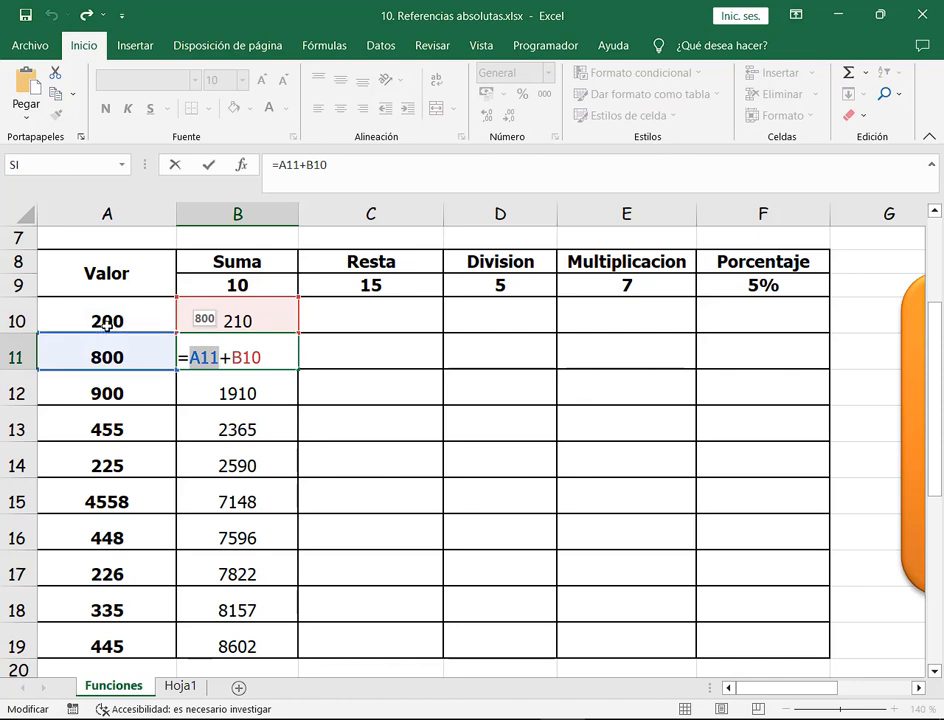
{"action": "key", "text": "Return"}
{"action": "double_click", "coordinate": [209, 399]}
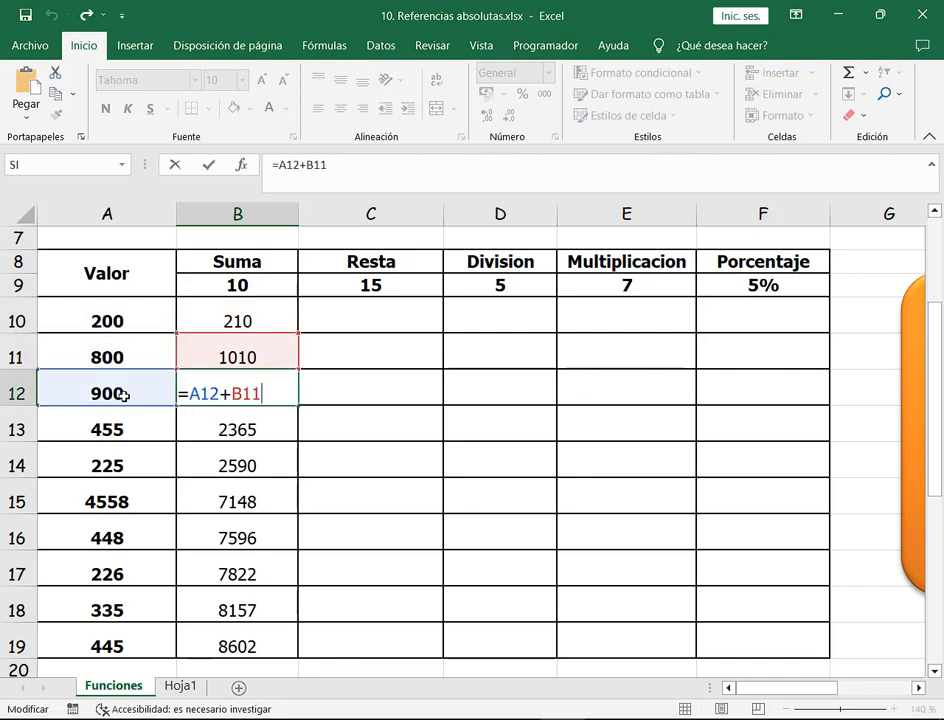
{"action": "key", "text": "Return"}
{"action": "double_click", "coordinate": [215, 430]}
{"action": "key", "text": "Return"}
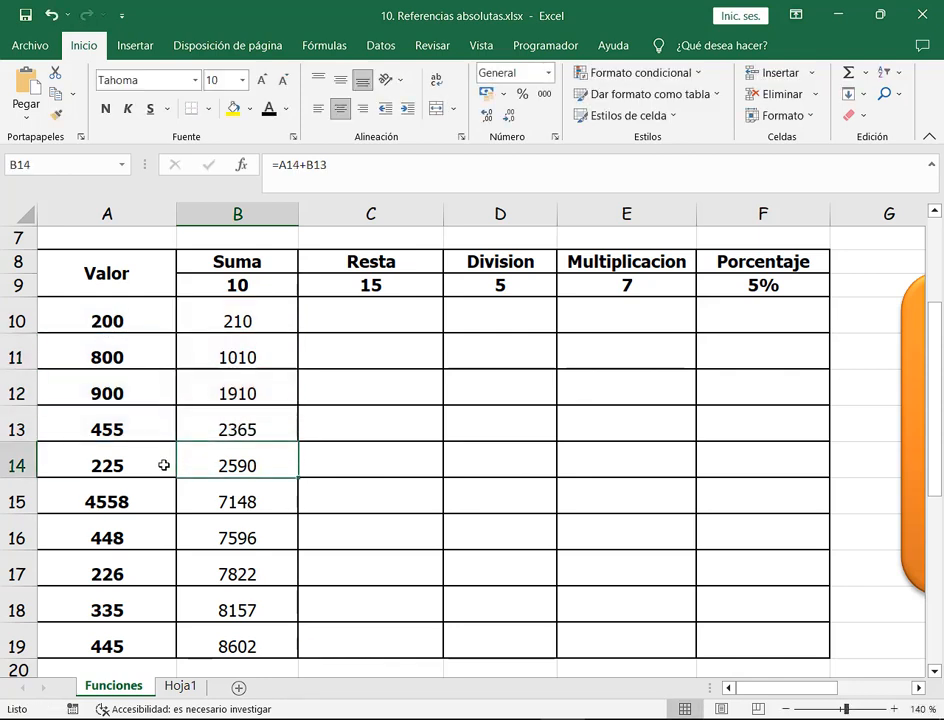
{"action": "double_click", "coordinate": [215, 468]}
{"action": "key", "text": "Return"}
{"action": "double_click", "coordinate": [215, 496]}
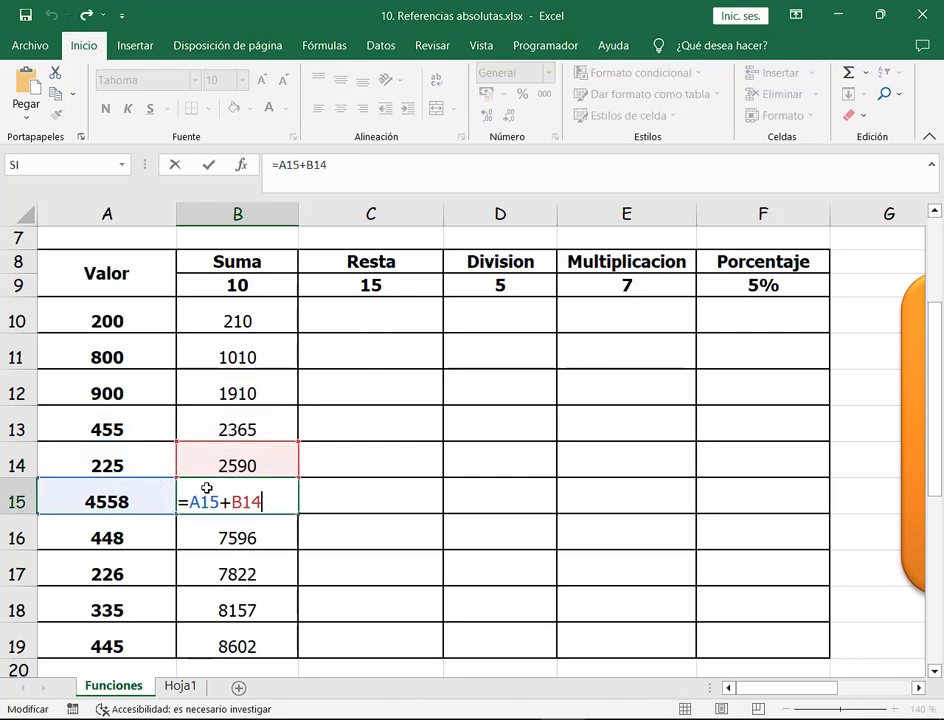
{"action": "key", "text": "ctrl+Return"}
- Review the B9 reference in B10's formula and clear the copied Suma formulas from B11 to B19
{"action": "left_click", "coordinate": [281, 323]}
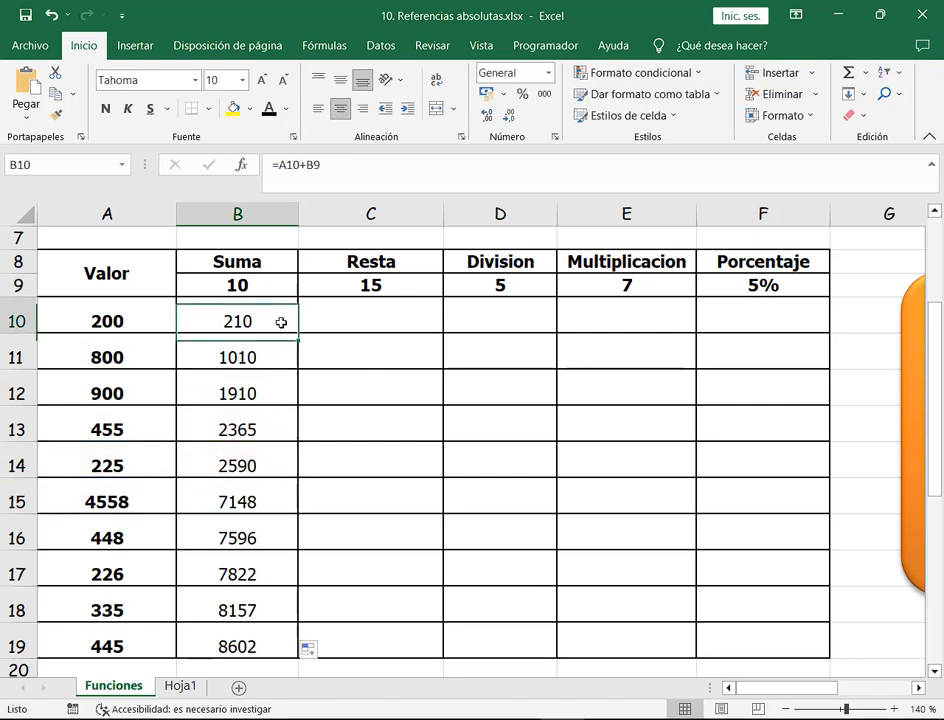
{"action": "double_click", "coordinate": [281, 323]}
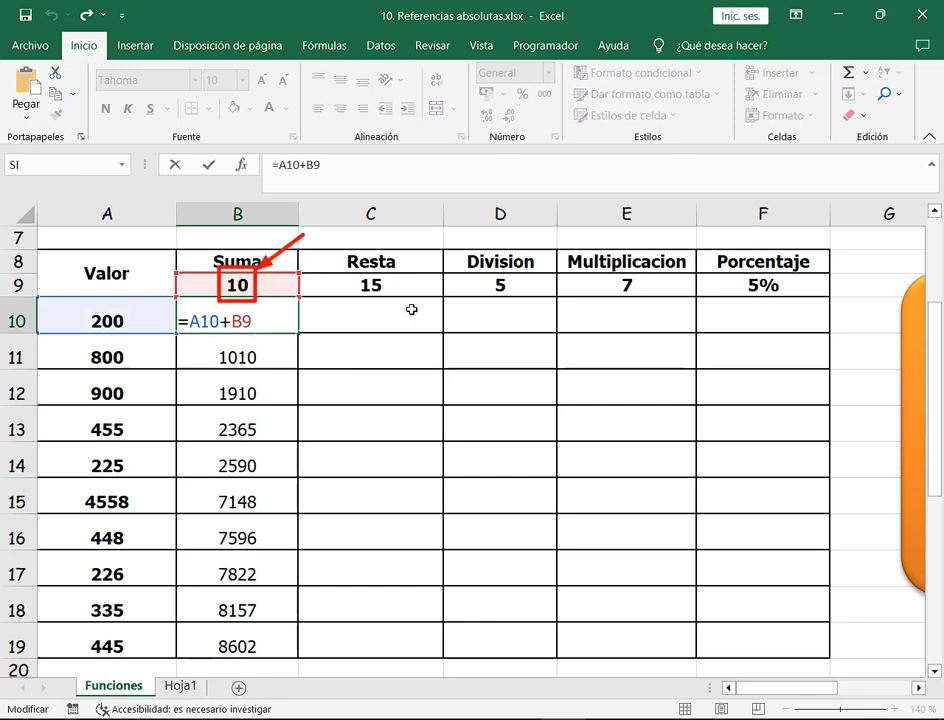
{"action": "left_click_drag", "start_coordinate": [267, 354], "coordinate": [255, 636]}
{"action": "key", "text": "Delete"}
- Replace the B9 reference in B10 with the constant 10, giving =A10+10, and fill the formula down to B19
{"action": "left_click", "coordinate": [259, 329]}
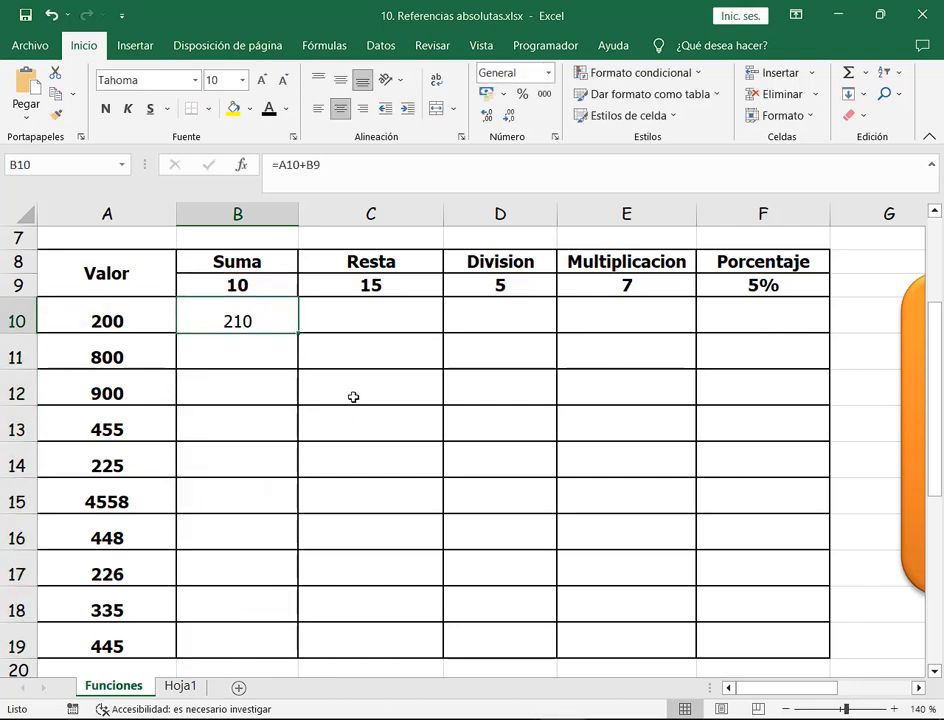
{"action": "key", "text": "F2"}
{"action": "key", "text": "BackSpace"}
{"action": "key", "text": "BackSpace"}
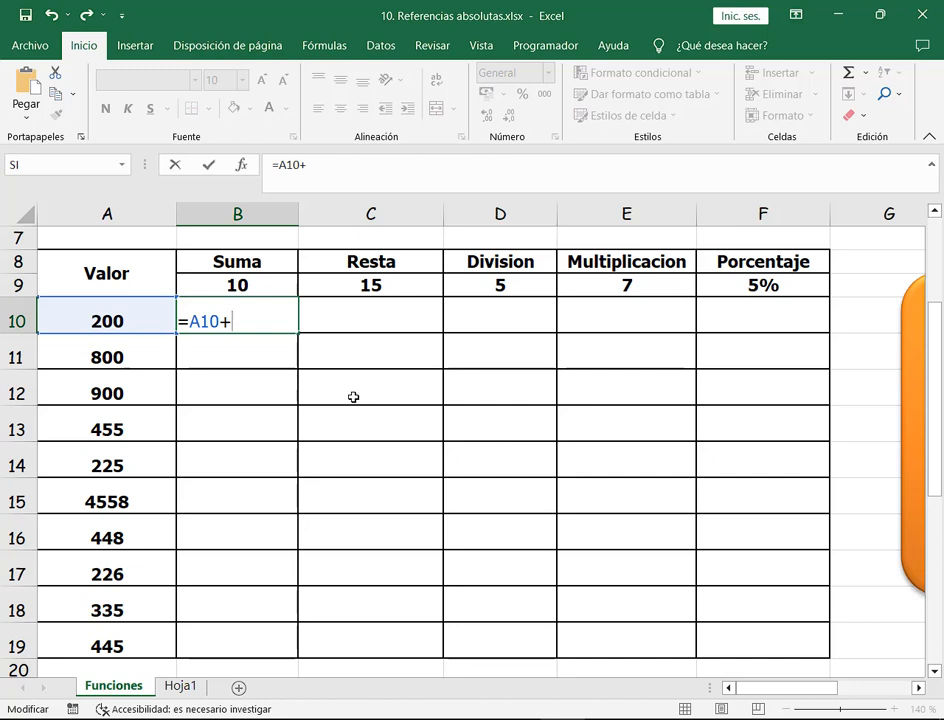
{"action": "type", "text": "10"}
{"action": "key", "text": "Return"}
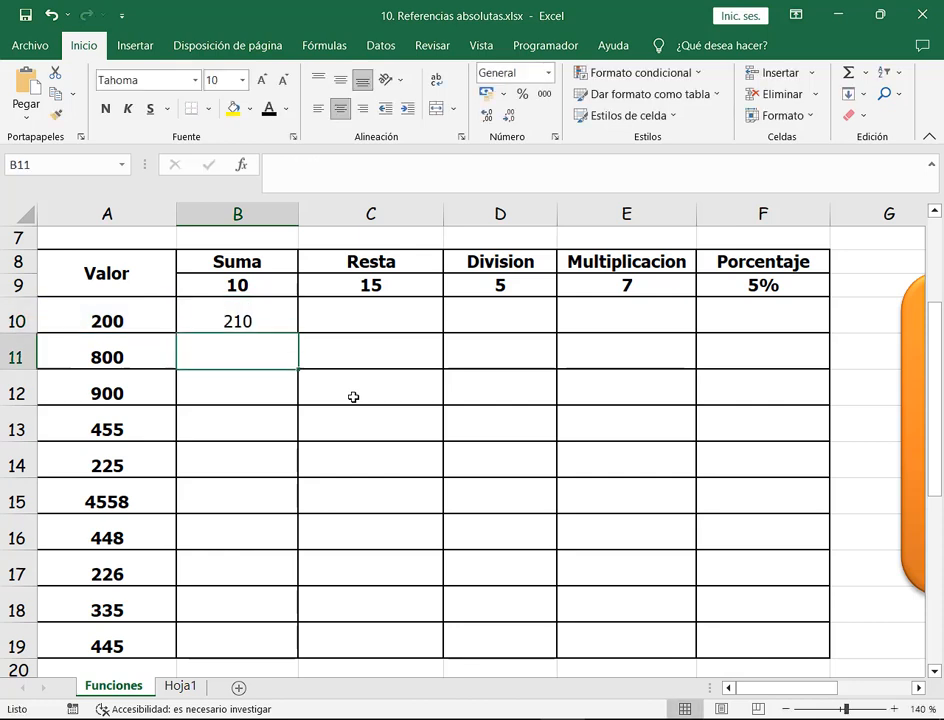
{"action": "left_click", "coordinate": [280, 328]}
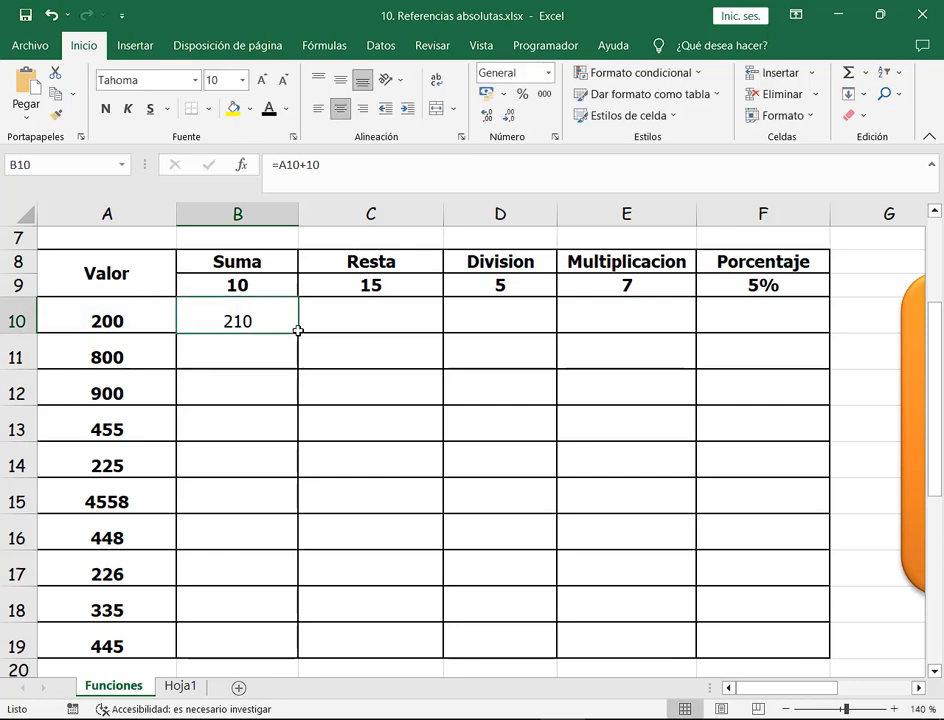
{"action": "double_click", "coordinate": [298, 331]}
- Examine the constant addend in the copied Suma formulas from B11 down to B16
{"action": "left_click", "coordinate": [270, 371]}
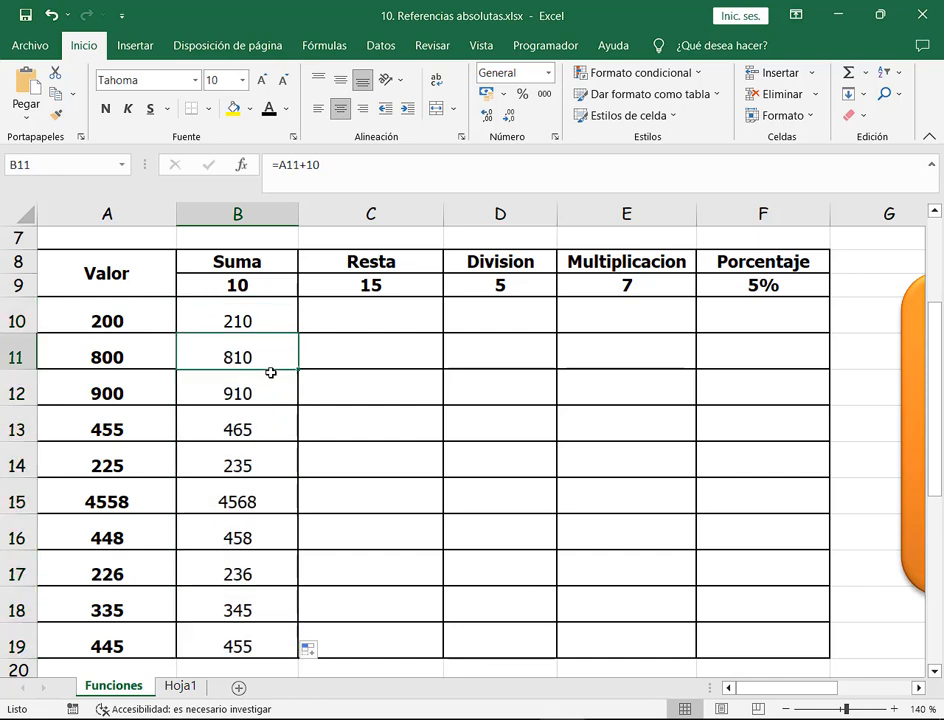
{"action": "left_click", "coordinate": [274, 392]}
{"action": "double_click", "coordinate": [283, 354]}
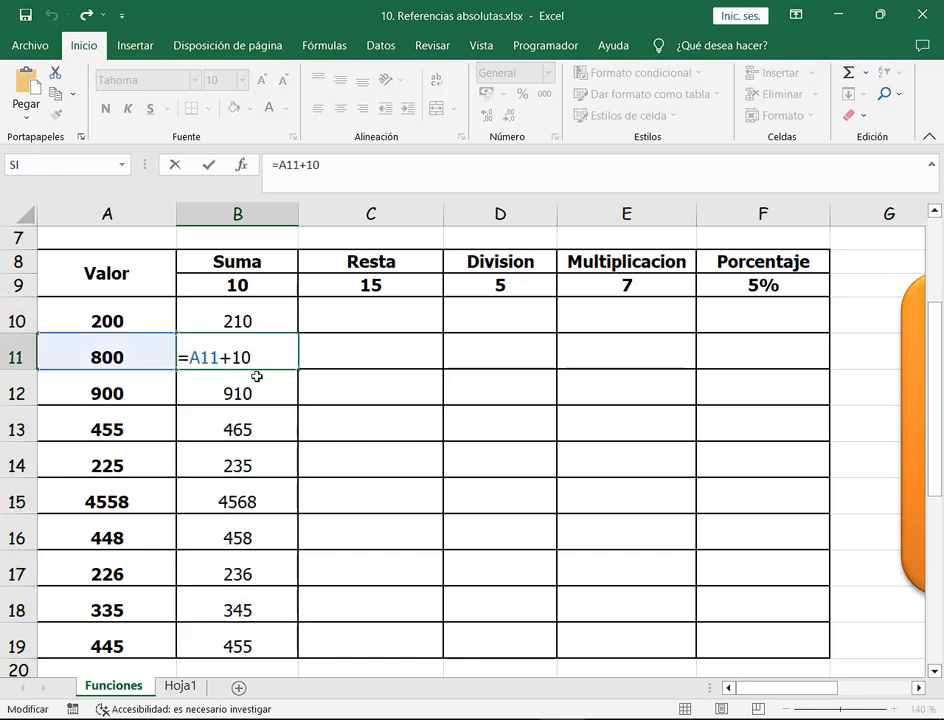
{"action": "left_click", "coordinate": [272, 397]}
{"action": "double_click", "coordinate": [272, 397]}
{"action": "double_click", "coordinate": [268, 424]}
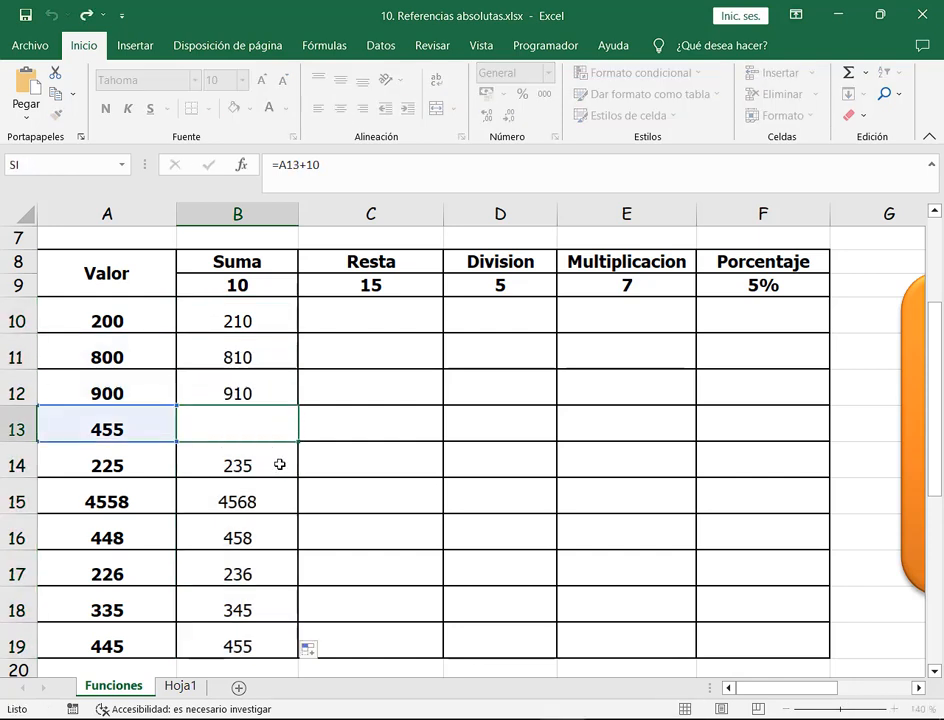
{"action": "double_click", "coordinate": [278, 464]}
{"action": "left_click", "coordinate": [283, 509]}
{"action": "double_click", "coordinate": [280, 509]}
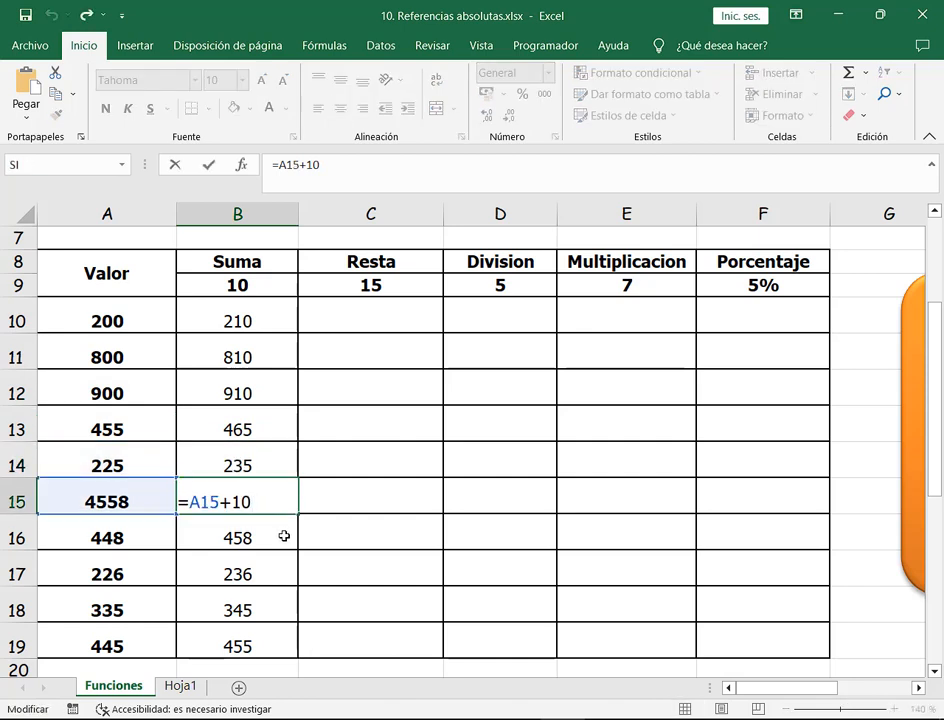
{"action": "double_click", "coordinate": [277, 542]}
{"action": "double_click", "coordinate": [268, 539]}
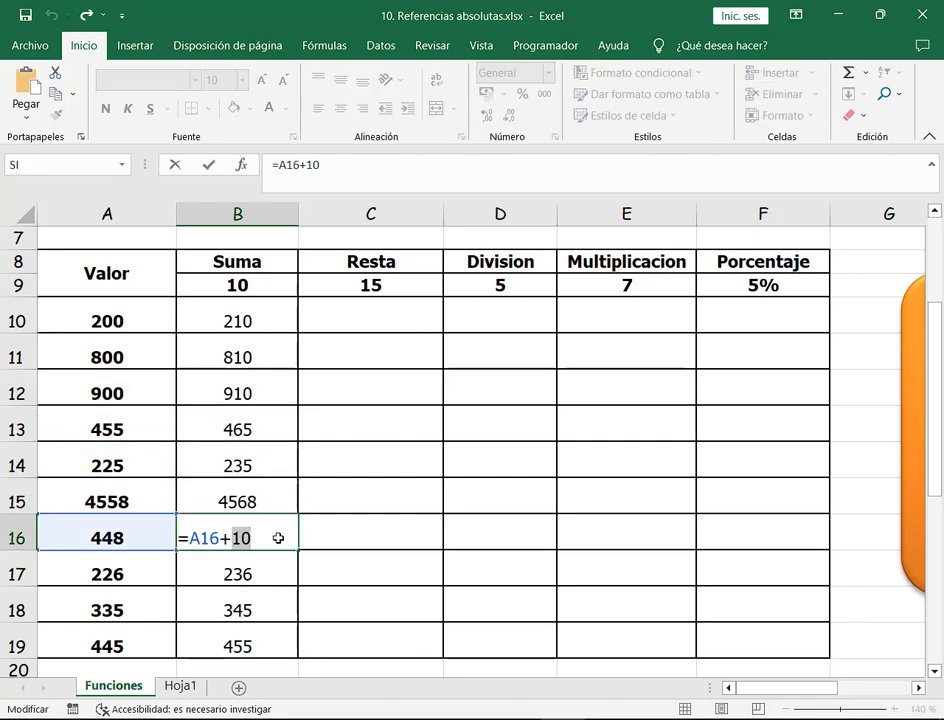
{"action": "key", "text": "Escape"}
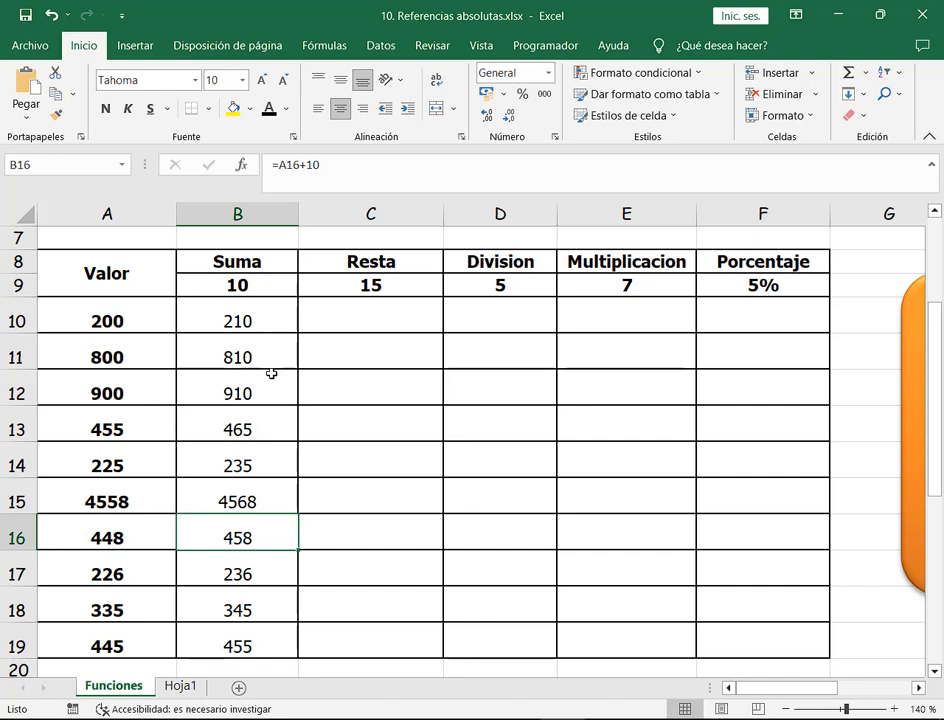
- Change the Suma addend in B9 to 18
{"action": "left_click", "coordinate": [288, 322]}
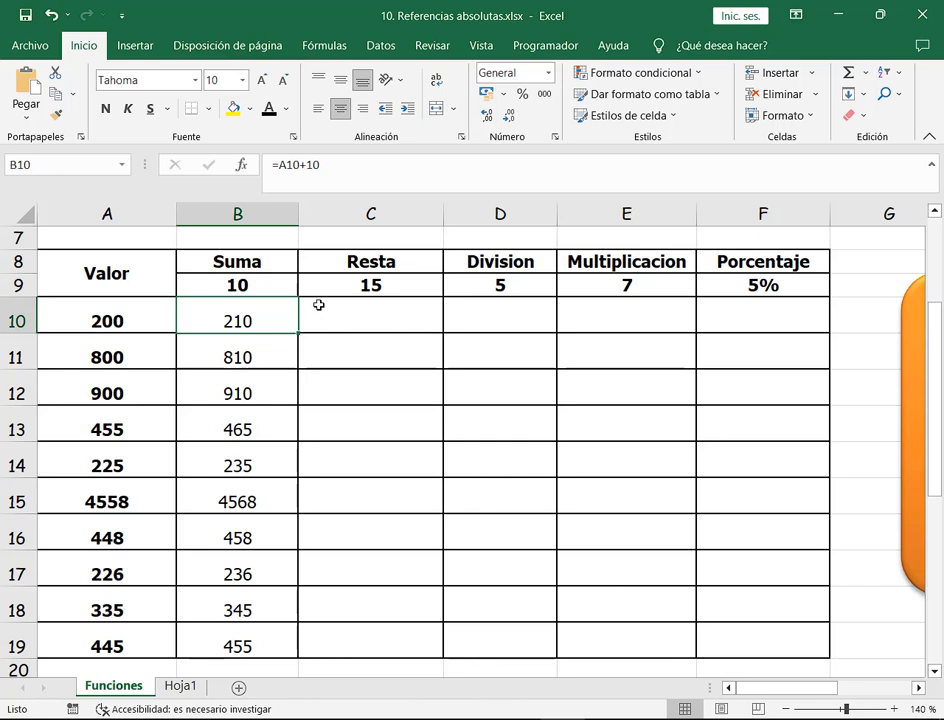
{"action": "left_click_drag", "start_coordinate": [219, 268], "coordinate": [255, 299]}
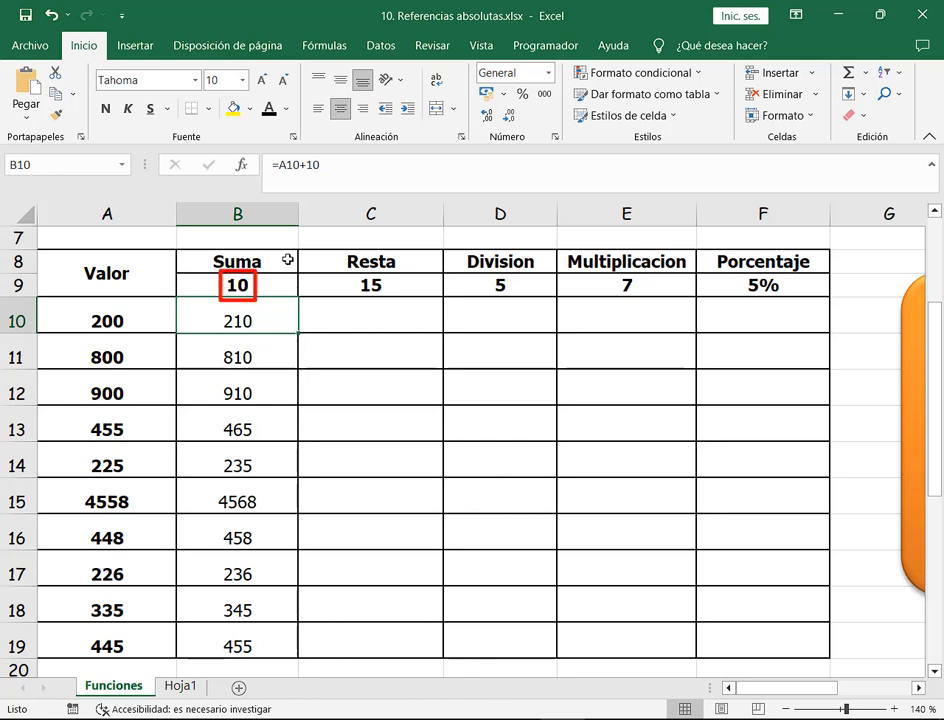
{"action": "left_click_drag", "start_coordinate": [295, 243], "coordinate": [254, 274]}
{"action": "key", "text": "Escape"}
{"action": "left_click", "coordinate": [268, 280]}
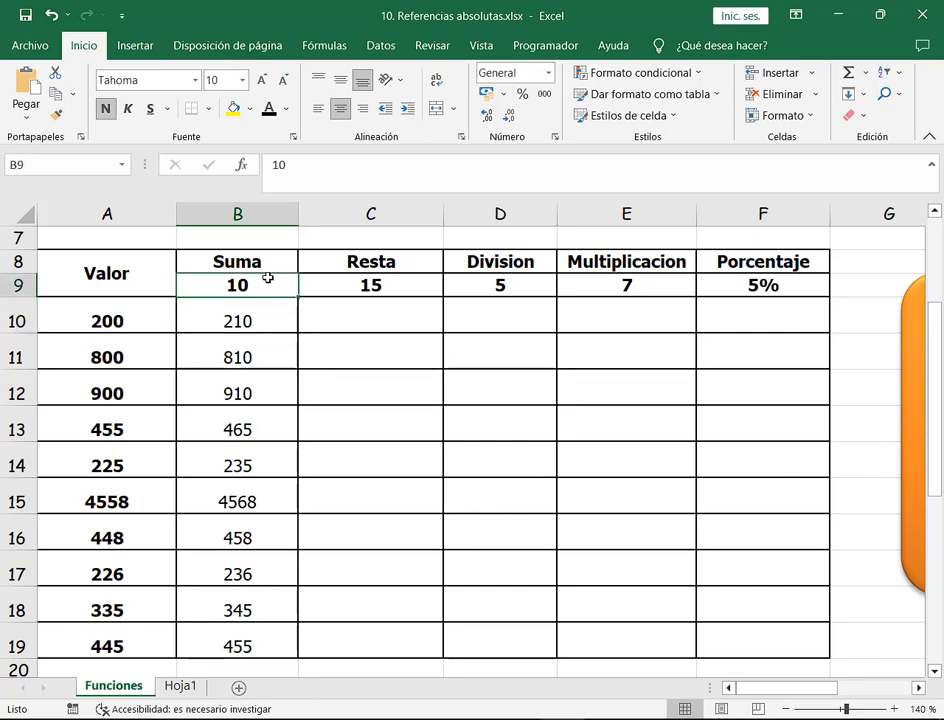
{"action": "type", "text": "18"}
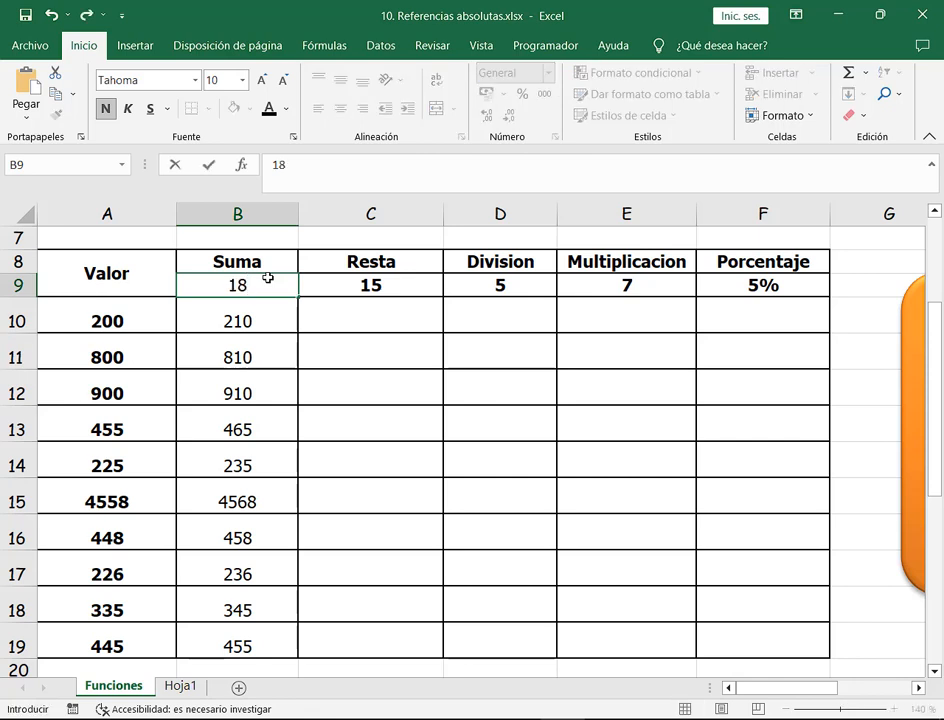
{"action": "key", "text": "Return"}
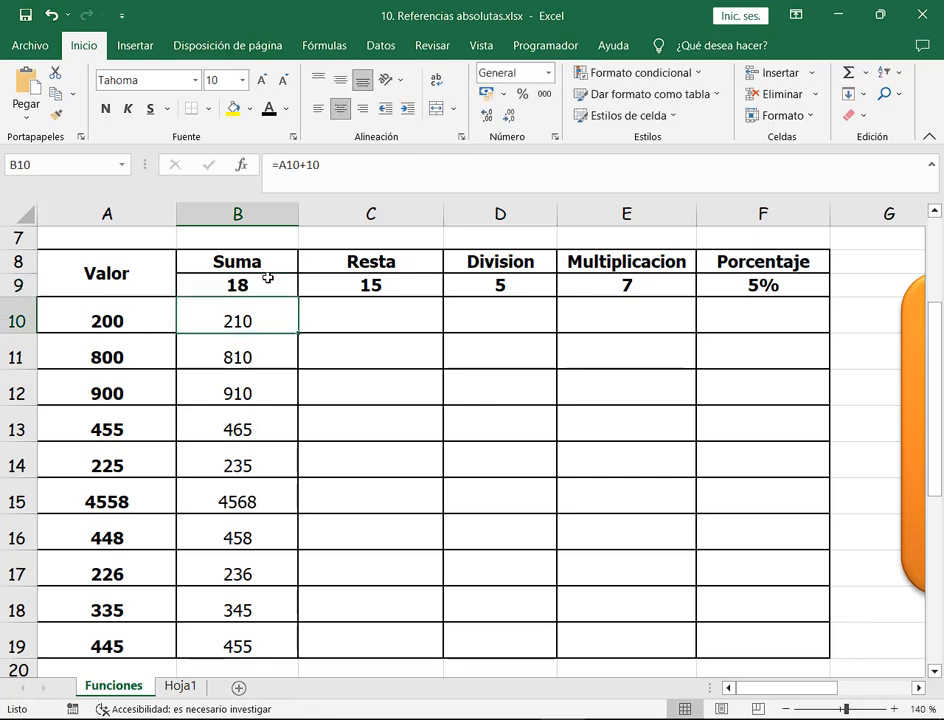
- Change the formula in B10 to =A10+18 and fill it down the Suma column to B19
{"action": "key", "text": "F2"}
{"action": "left_click_drag", "start_coordinate": [244, 325], "coordinate": [256, 327]}
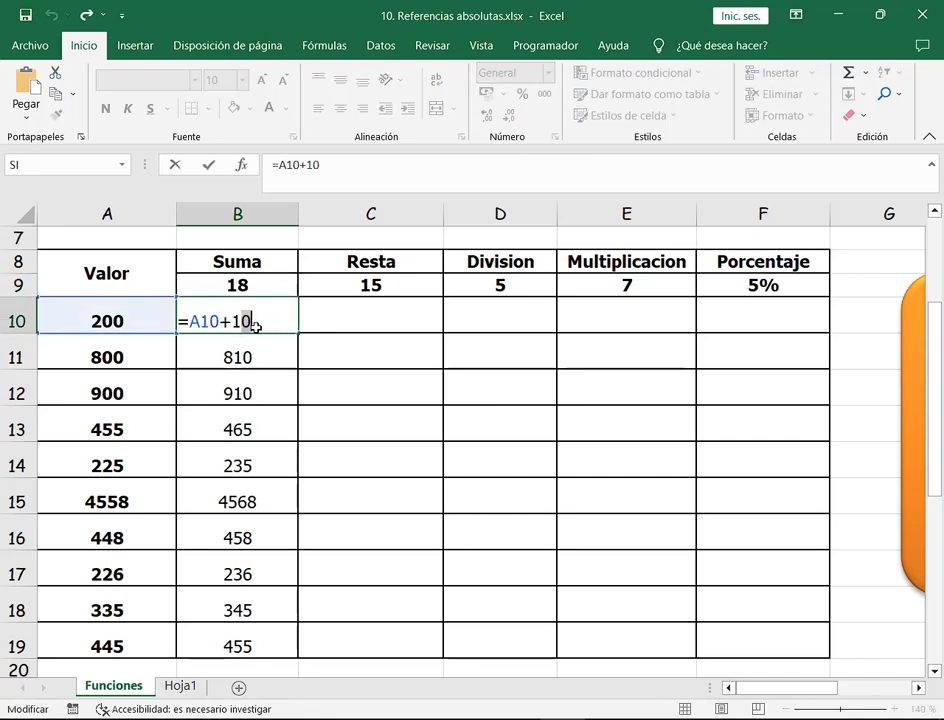
{"action": "type", "text": "8"}
{"action": "key", "text": "Return"}
{"action": "left_click", "coordinate": [256, 327]}
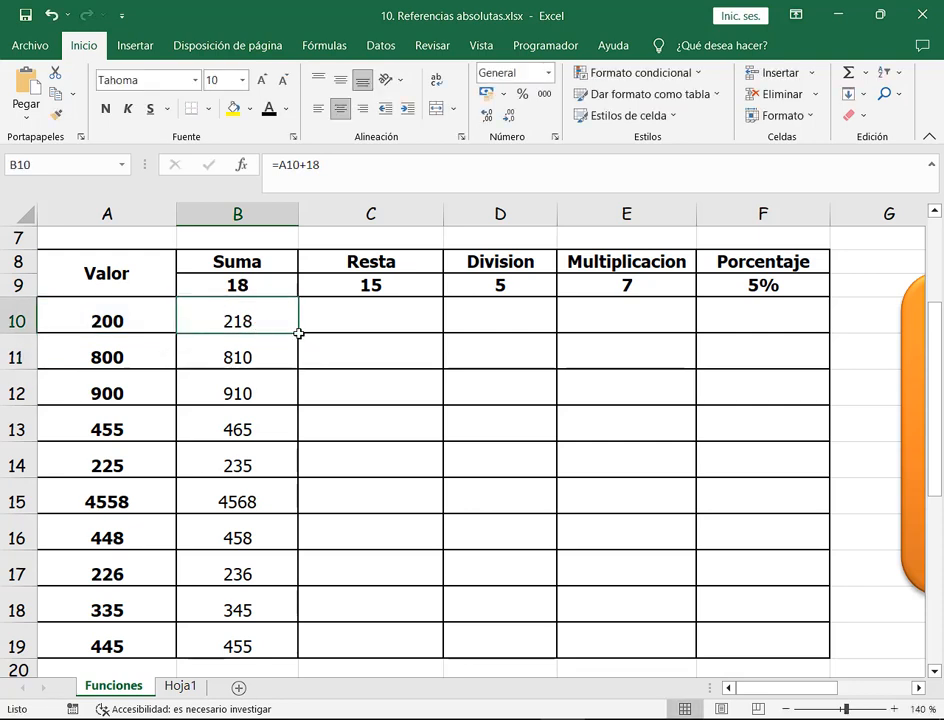
{"action": "double_click", "coordinate": [298, 333]}
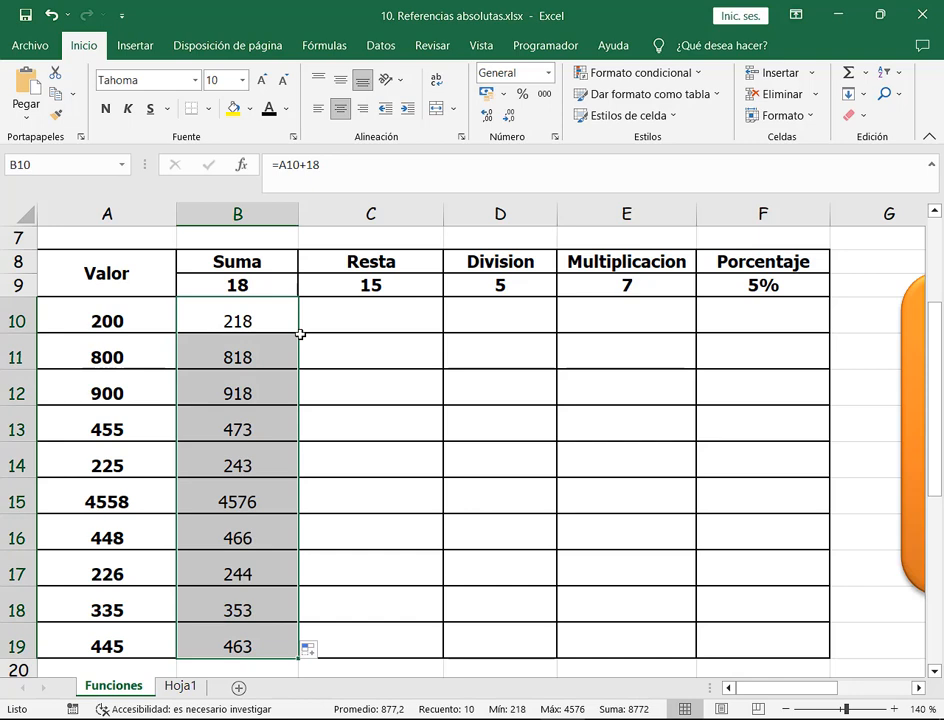
{"action": "left_click", "coordinate": [268, 321]}
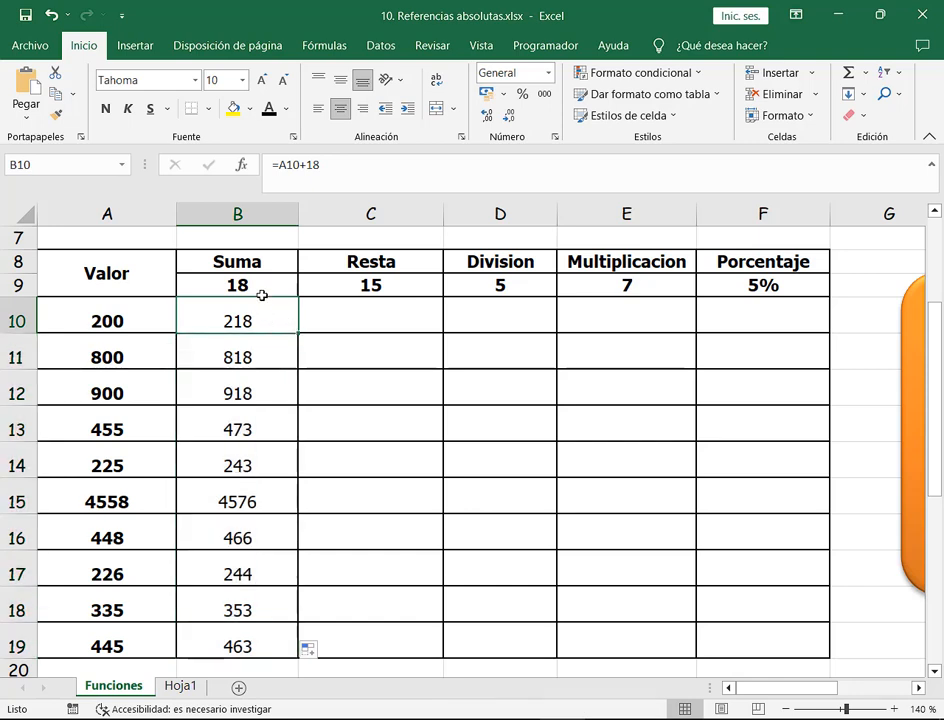
{"action": "left_click", "coordinate": [262, 295]}
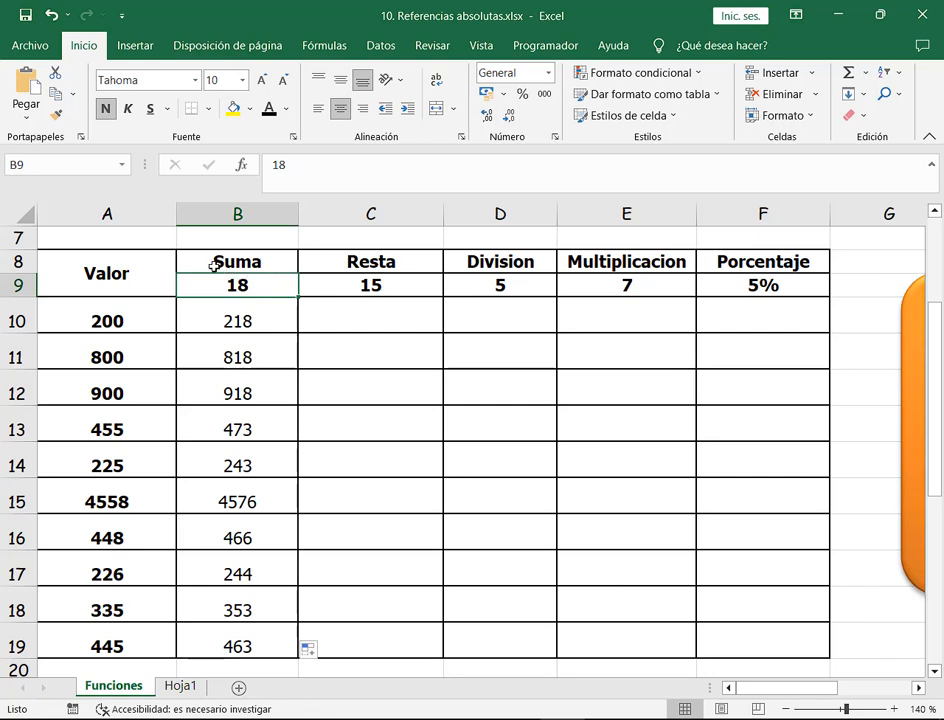
{"action": "left_click_drag", "start_coordinate": [177, 238], "coordinate": [832, 303]}
{"action": "left_click_drag", "start_coordinate": [260, 183], "coordinate": [249, 258]}
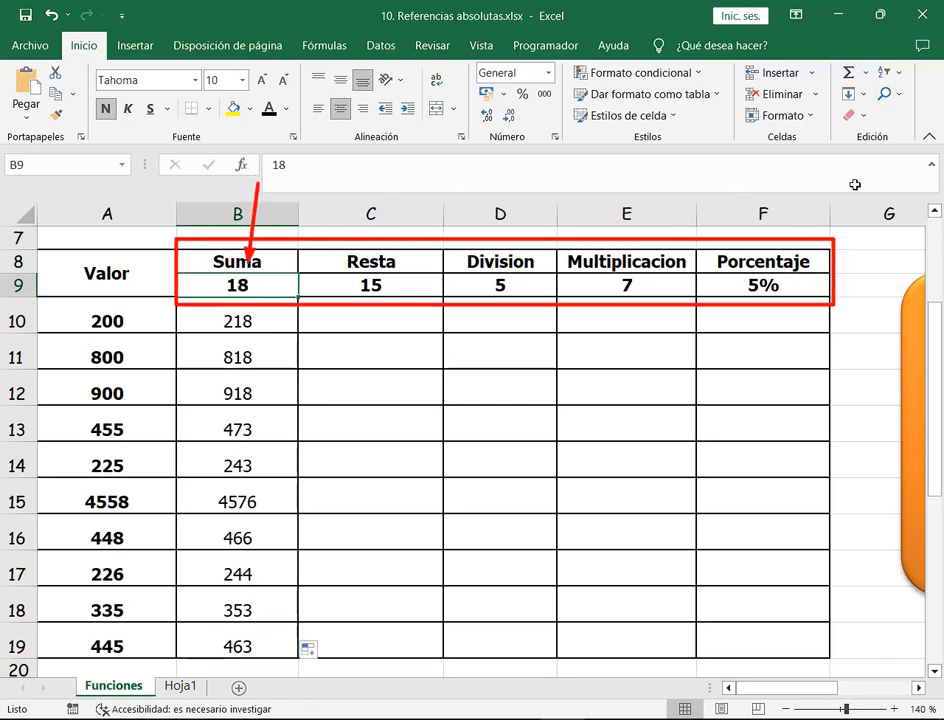
{"action": "key", "text": "Escape"}
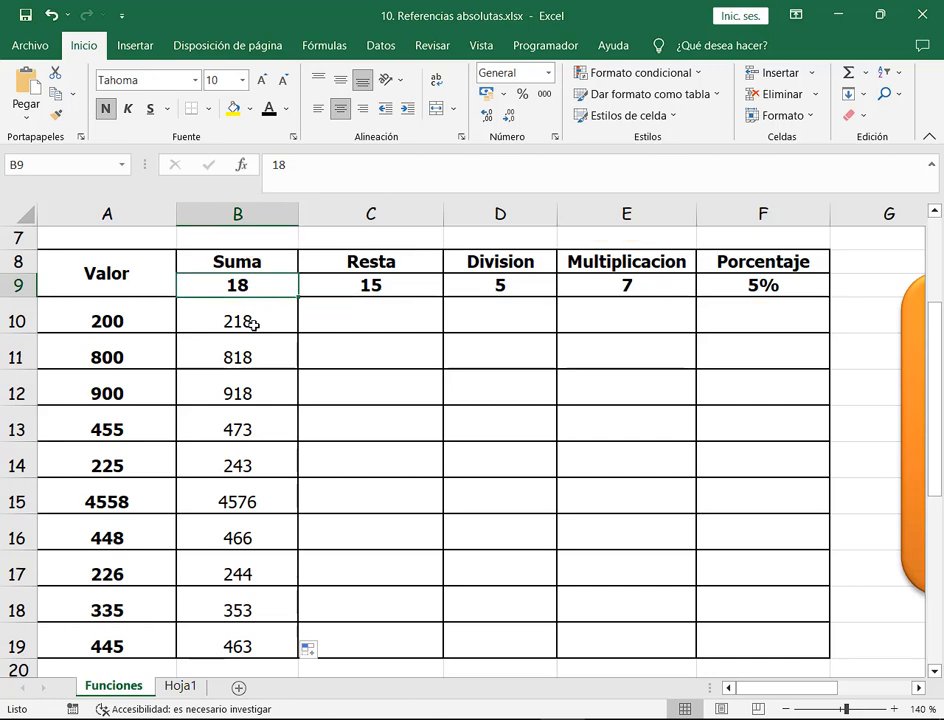
{"action": "left_click", "coordinate": [395, 287]}
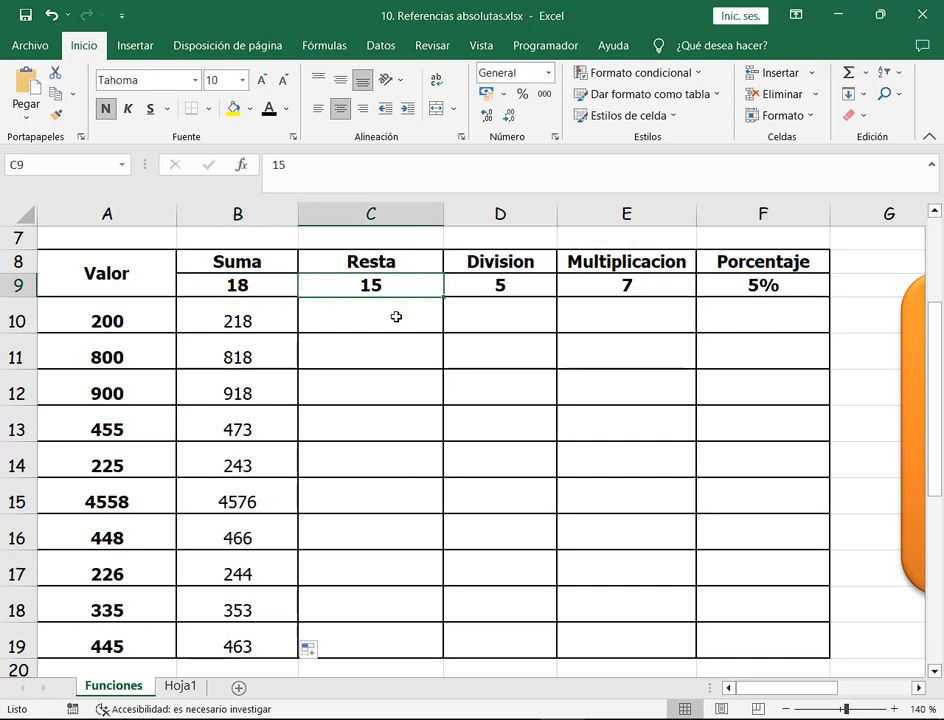
- Undo the =A10+18 formula, its fill down the Suma column and the change of the addend in B9
{"action": "key", "text": "ctrl+z"}
{"action": "key", "text": "ctrl+z"}
{"action": "key", "text": "ctrl+z"}
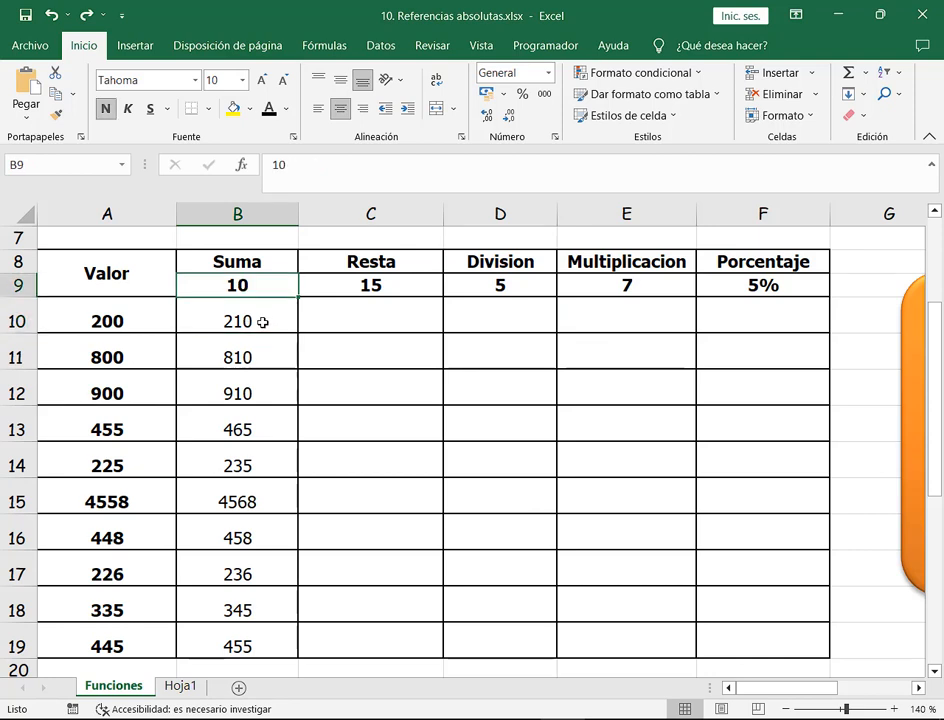
- Replace the constant addend in B10 with an absolute reference to B9, giving =A10+$B$9
{"action": "key", "text": "F2"}
{"action": "left_click", "coordinate": [256, 325]}
{"action": "key", "text": "F2"}
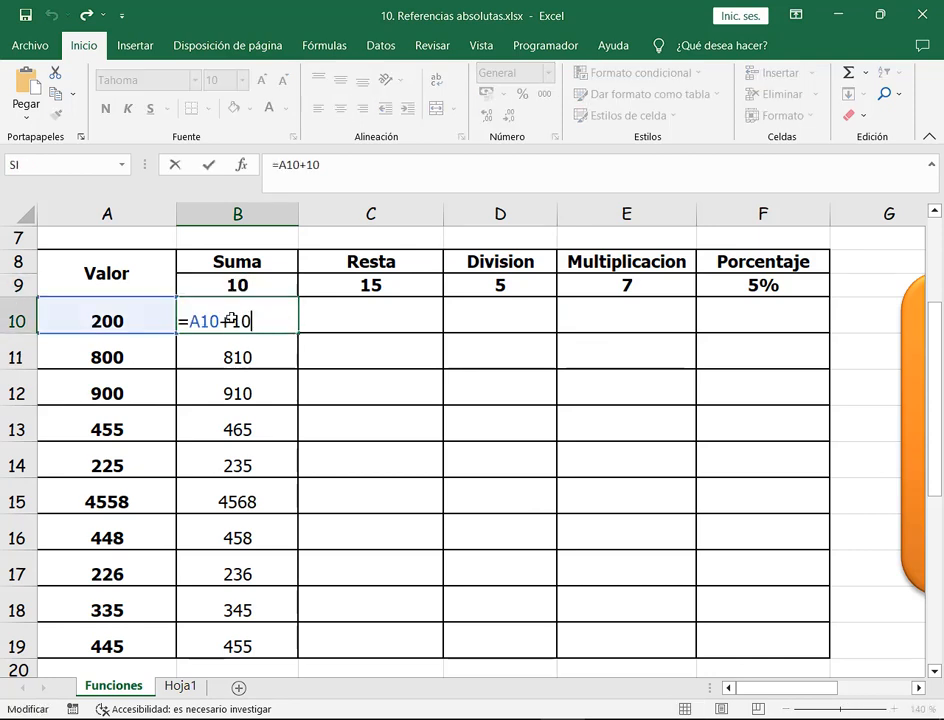
{"action": "left_click_drag", "start_coordinate": [232, 321], "coordinate": [251, 312]}
{"action": "left_click", "coordinate": [247, 284]}
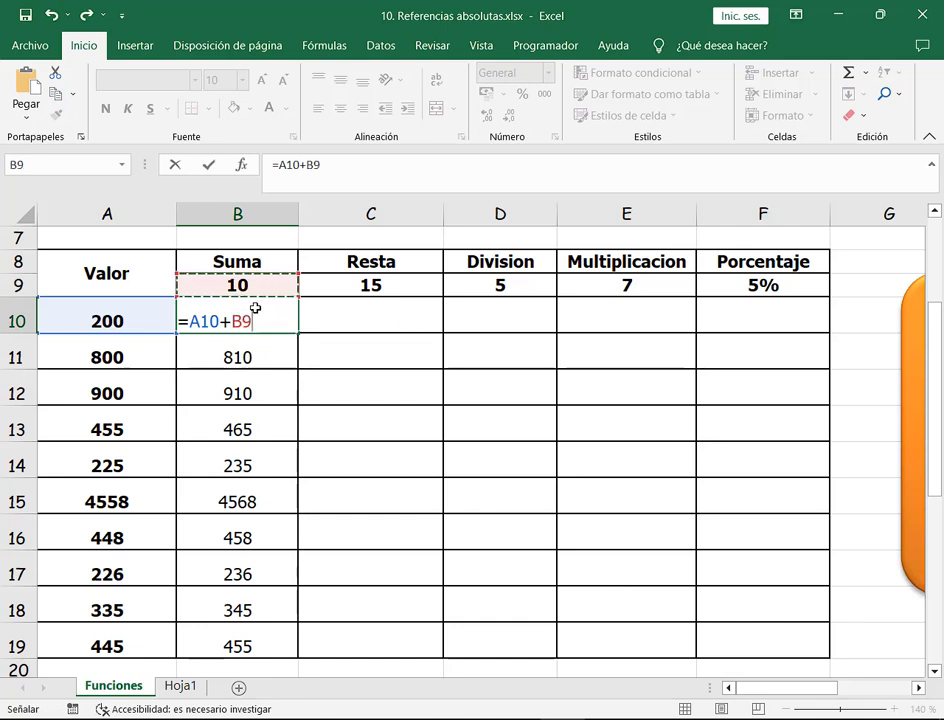
{"action": "left_click_drag", "start_coordinate": [230, 308], "coordinate": [273, 348]}
{"action": "key", "text": "F2"}
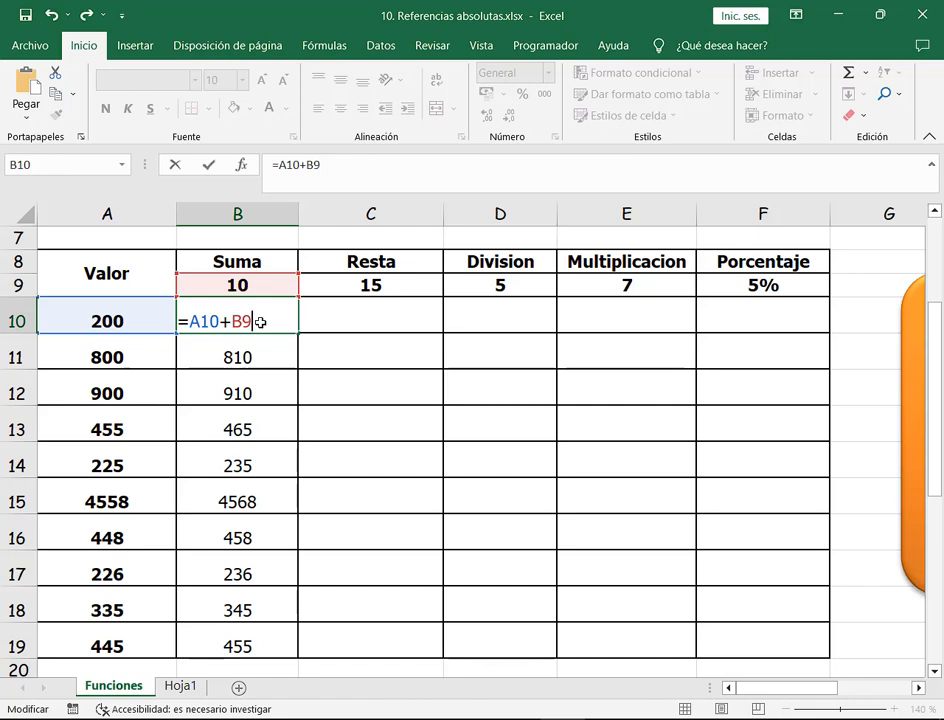
{"action": "key", "text": "F4"}
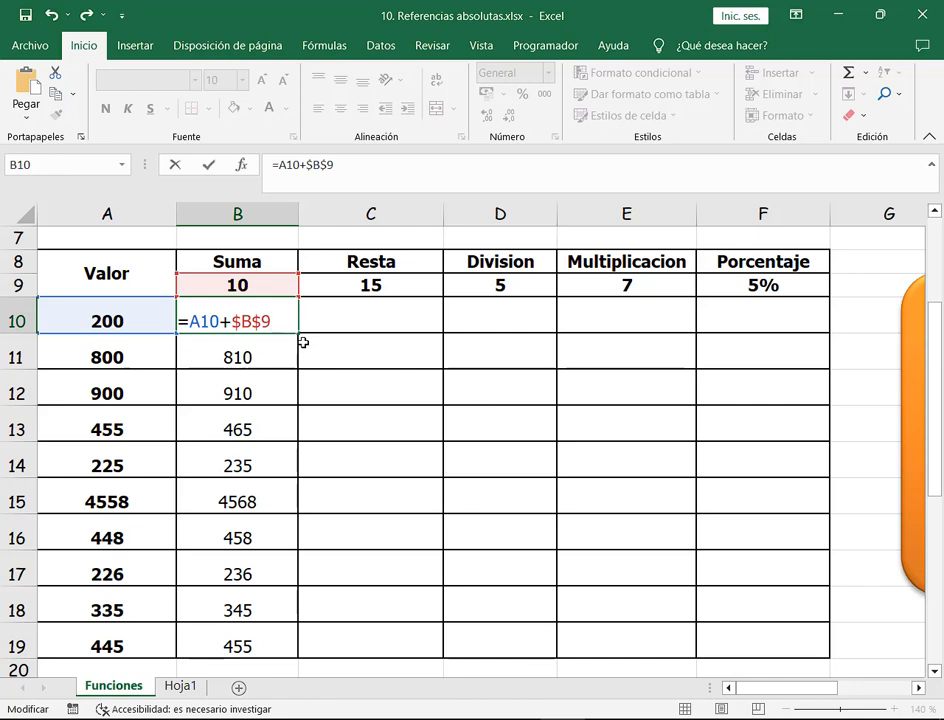
- Cycle the B9 reference in B10 through its mixed and relative forms and back to $B$9
{"action": "left_click_drag", "start_coordinate": [225, 303], "coordinate": [282, 339]}
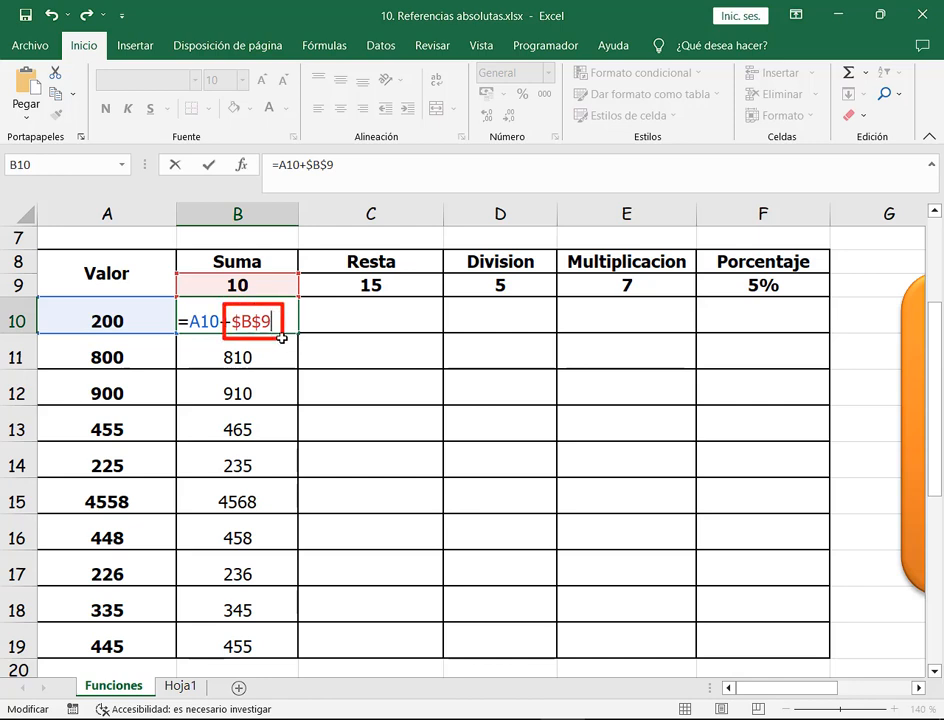
{"action": "left_click_drag", "start_coordinate": [194, 375], "coordinate": [226, 341]}
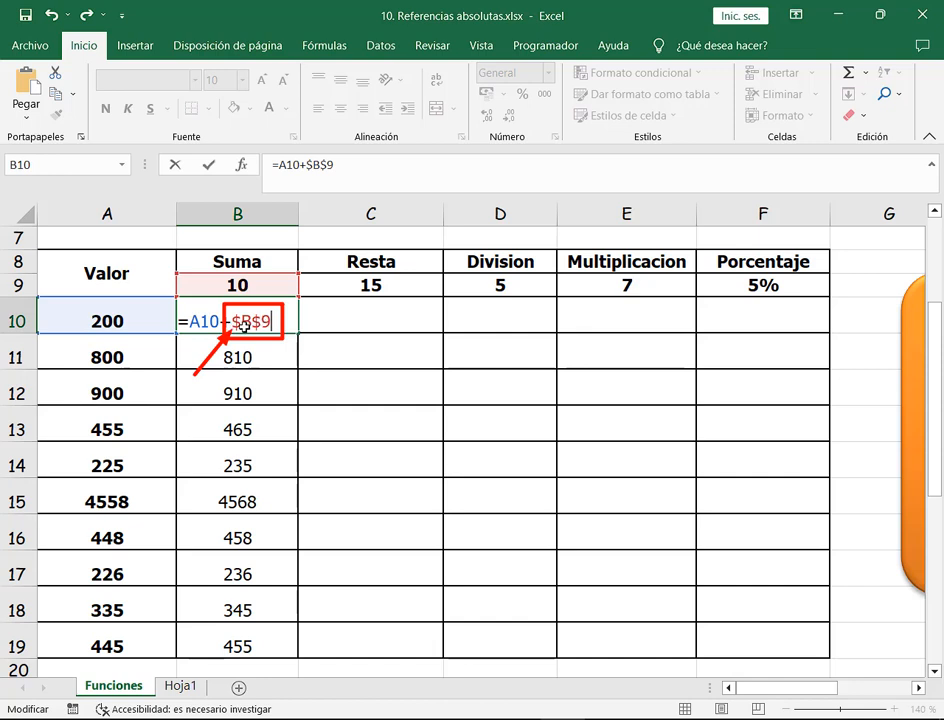
{"action": "left_click_drag", "start_coordinate": [263, 385], "coordinate": [259, 341]}
{"action": "left_click", "coordinate": [262, 324]}
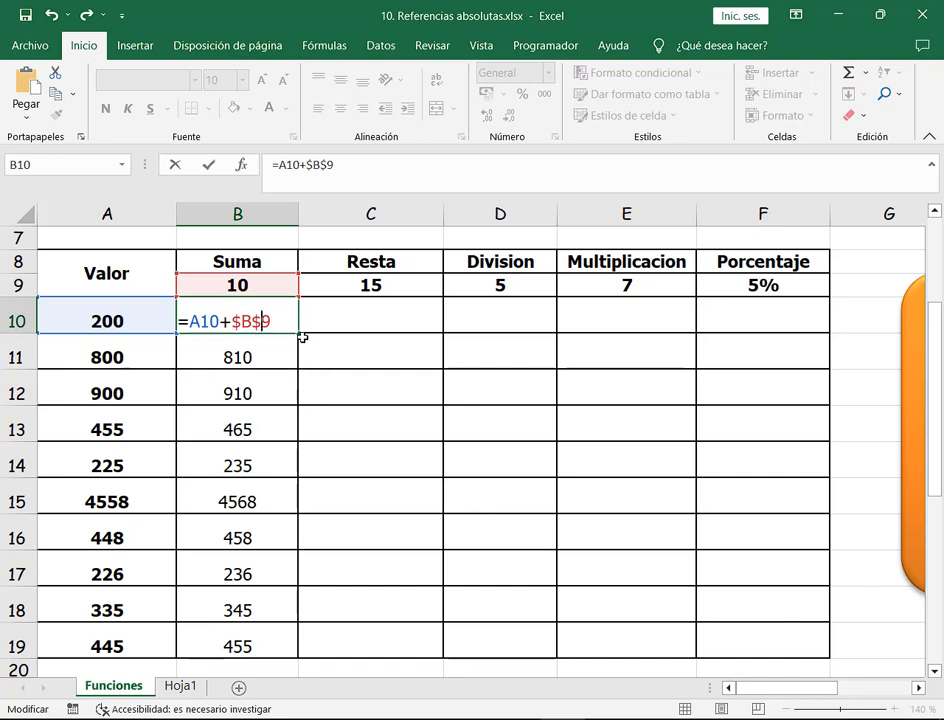
{"action": "key", "text": "F4"}
{"action": "key", "text": "F4"}
{"action": "key", "text": "F4"}
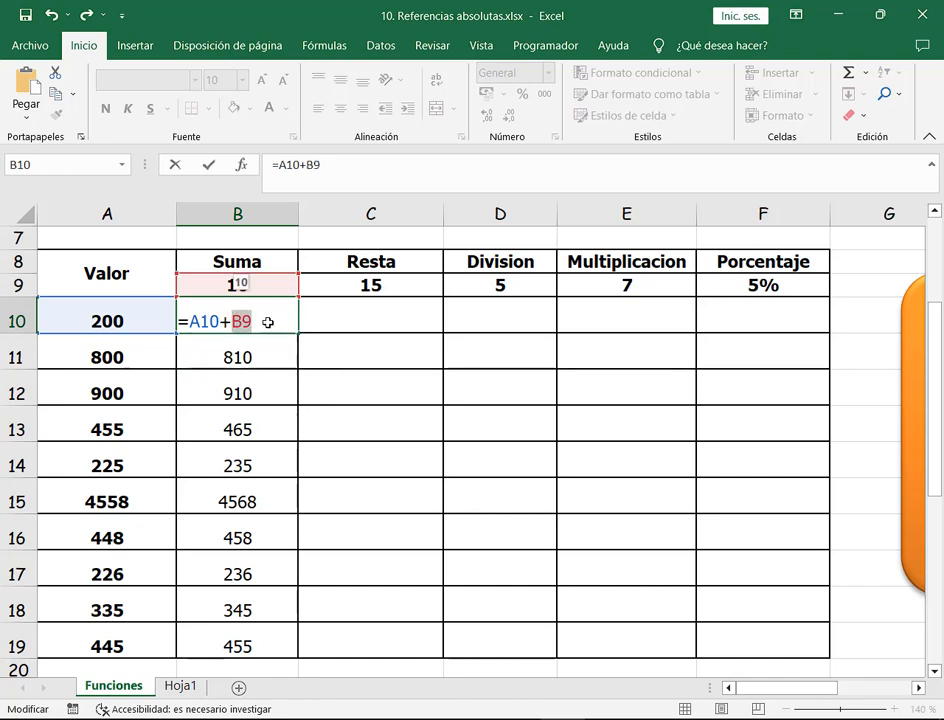
{"action": "key", "text": "F4"}
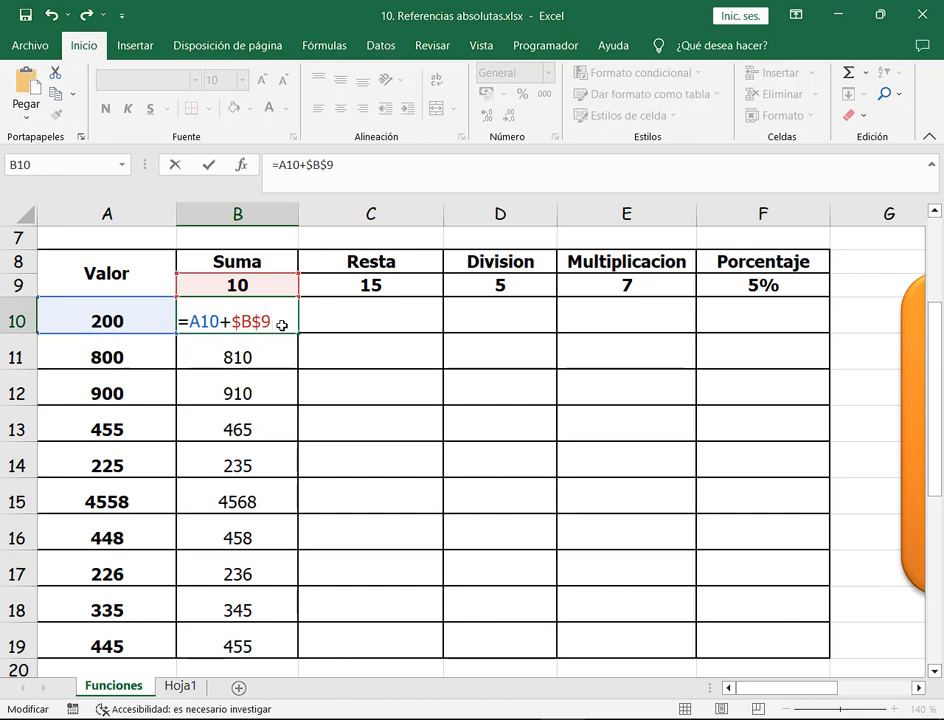
- Re-enter the addend in B10 by referencing B9 and adding the dollar signs manually, giving =A10+$B$9
{"action": "left_click_drag", "start_coordinate": [233, 320], "coordinate": [276, 322]}
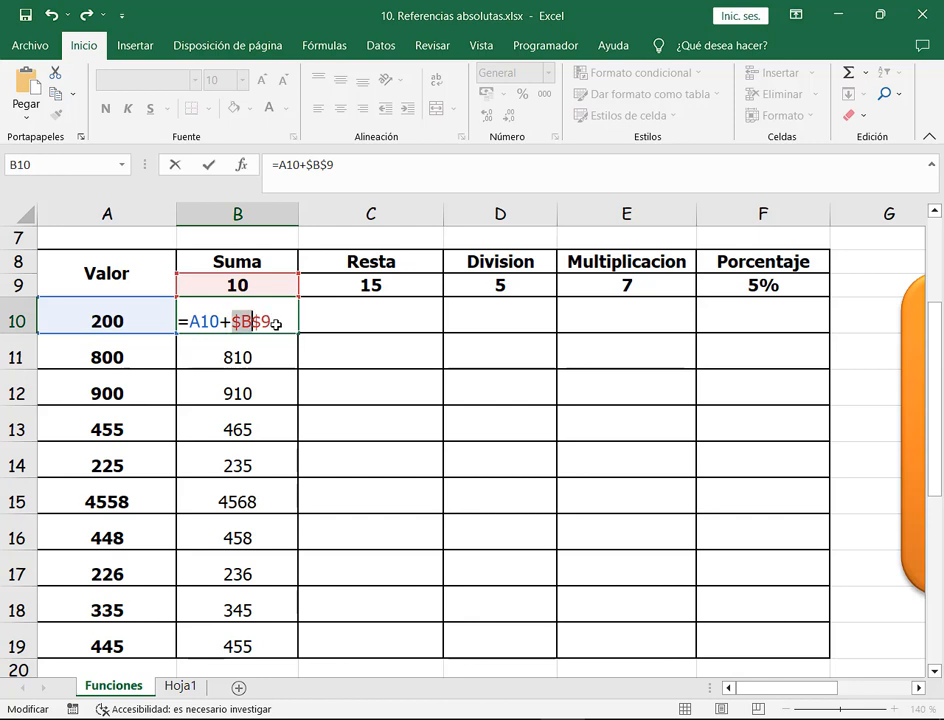
{"action": "key", "text": "BackSpace"}
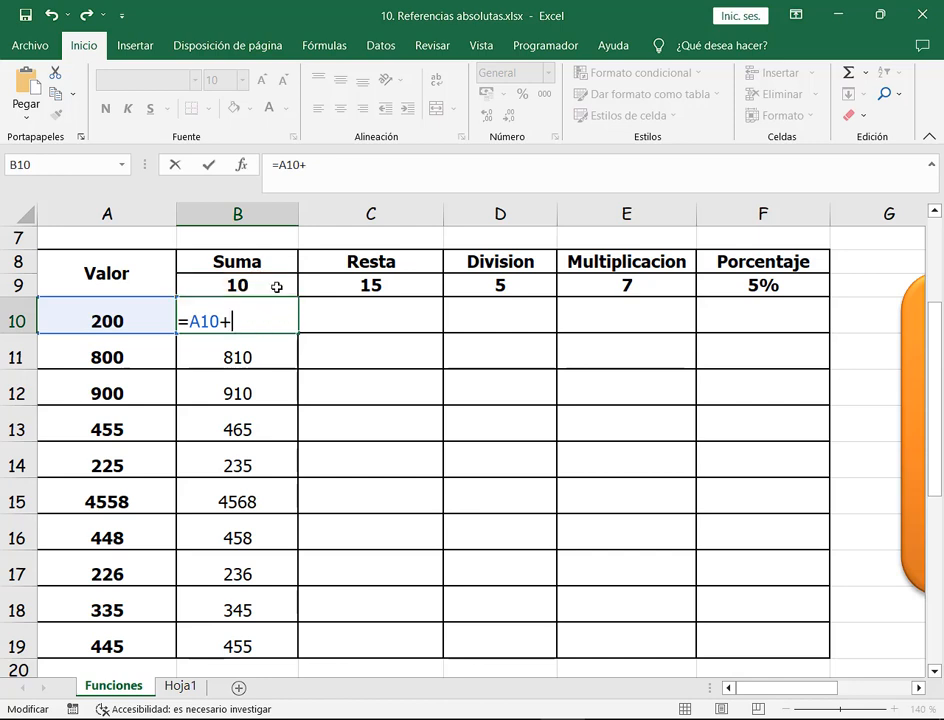
{"action": "left_click", "coordinate": [274, 287]}
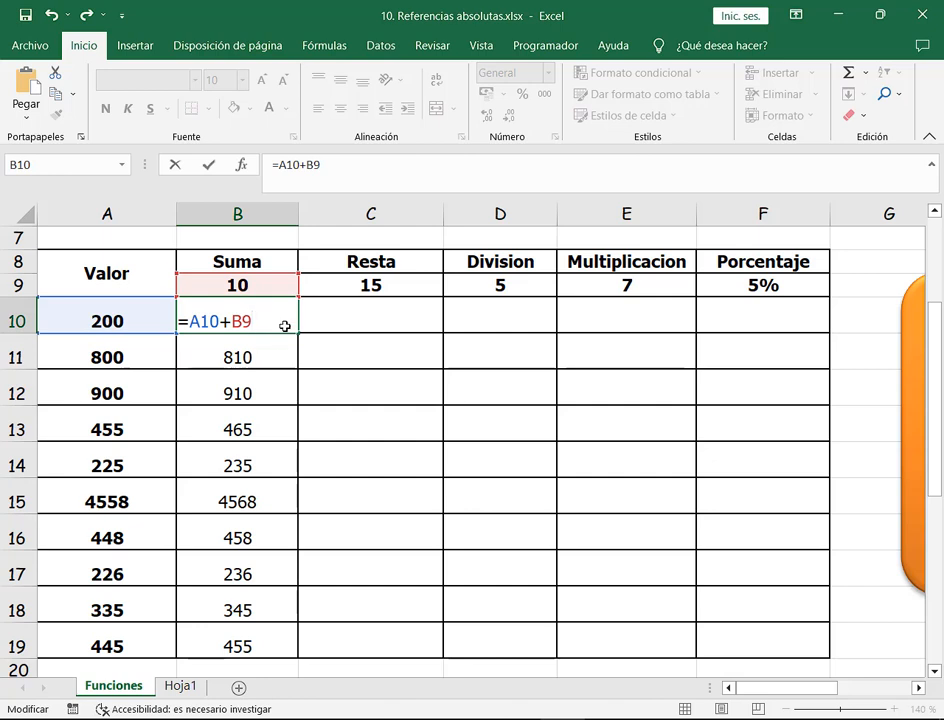
{"action": "key", "text": "BackSpace"}
{"action": "key", "text": "BackSpace"}
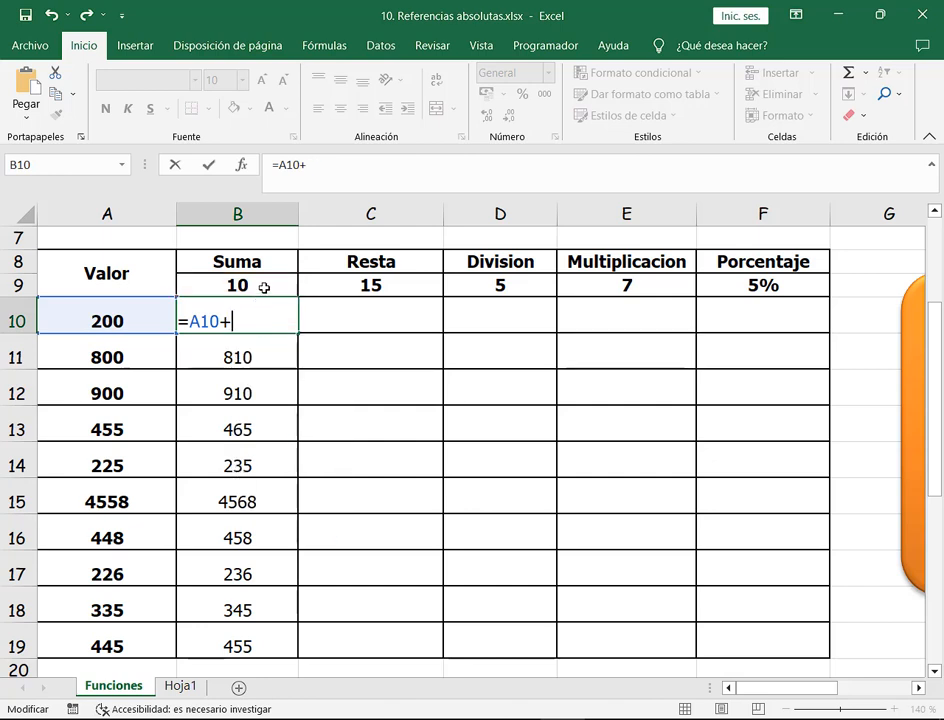
{"action": "left_click", "coordinate": [264, 288]}
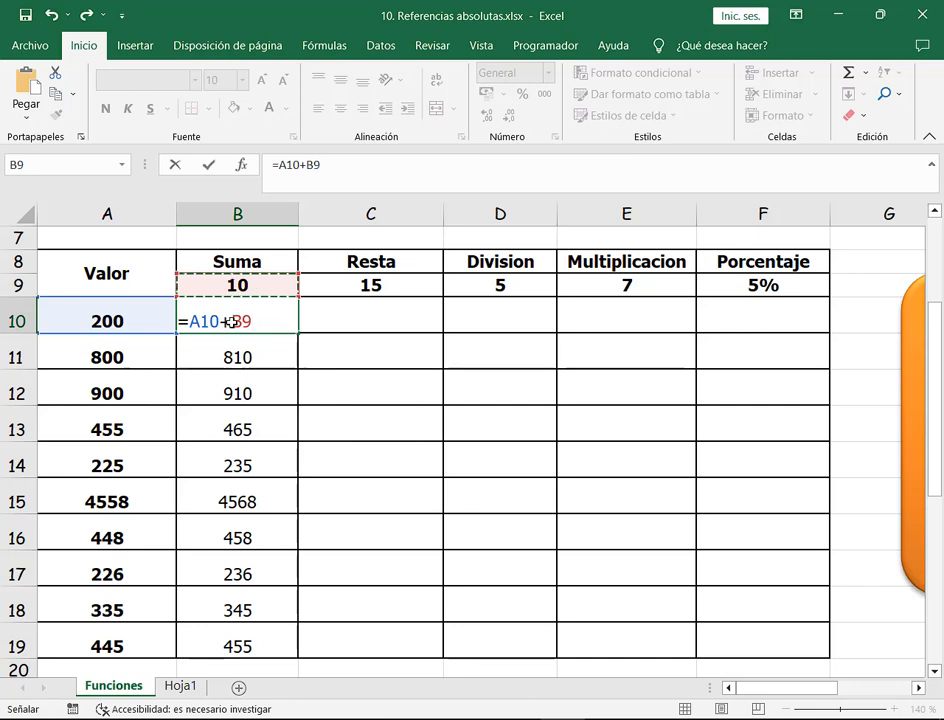
{"action": "left_click_drag", "start_coordinate": [232, 322], "coordinate": [257, 317]}
{"action": "left_click", "coordinate": [257, 318]}
{"action": "left_click", "coordinate": [234, 321]}
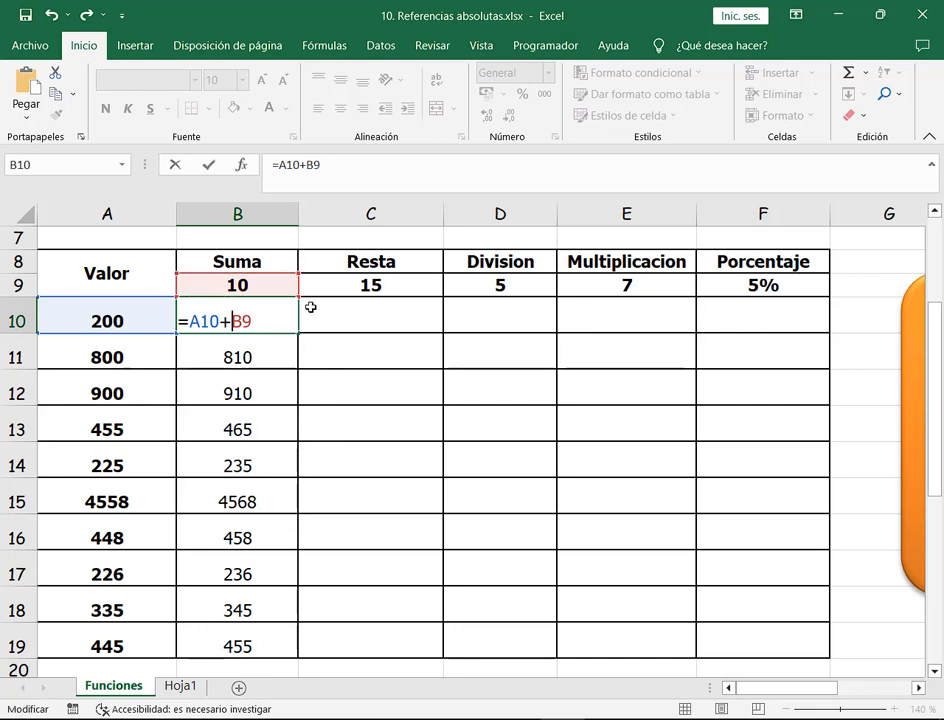
{"action": "type", "text": "$B"}
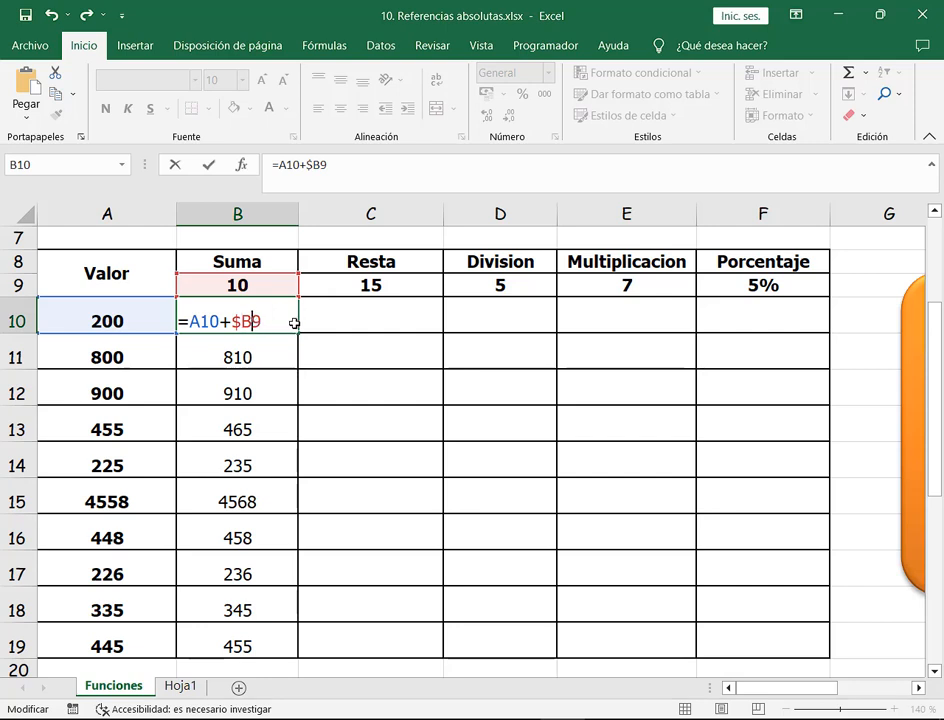
{"action": "type", "text": "$"}
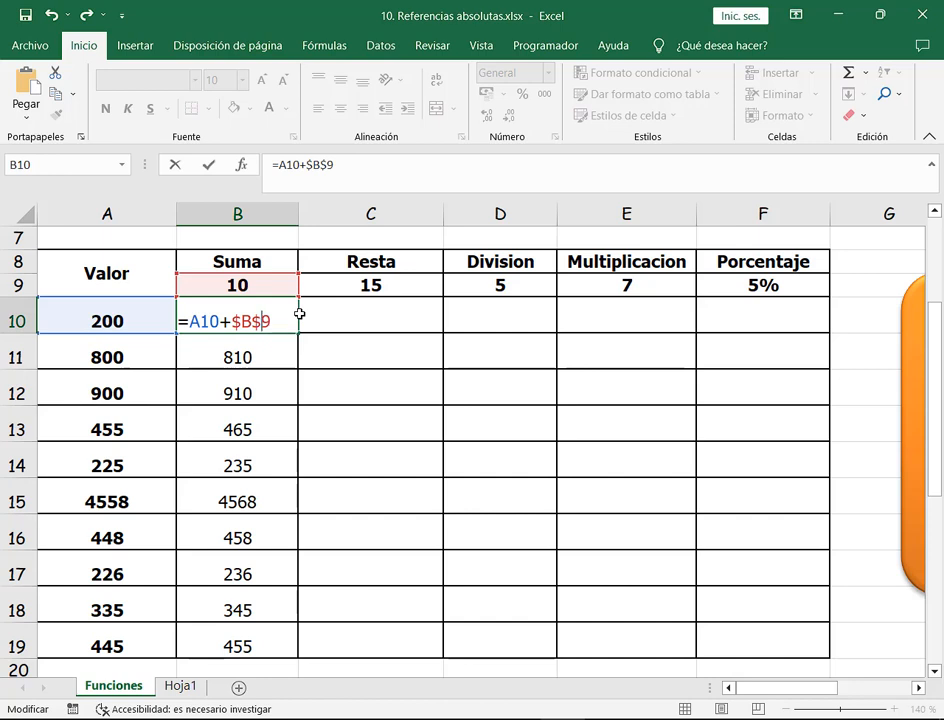
{"action": "key", "text": "Return"}
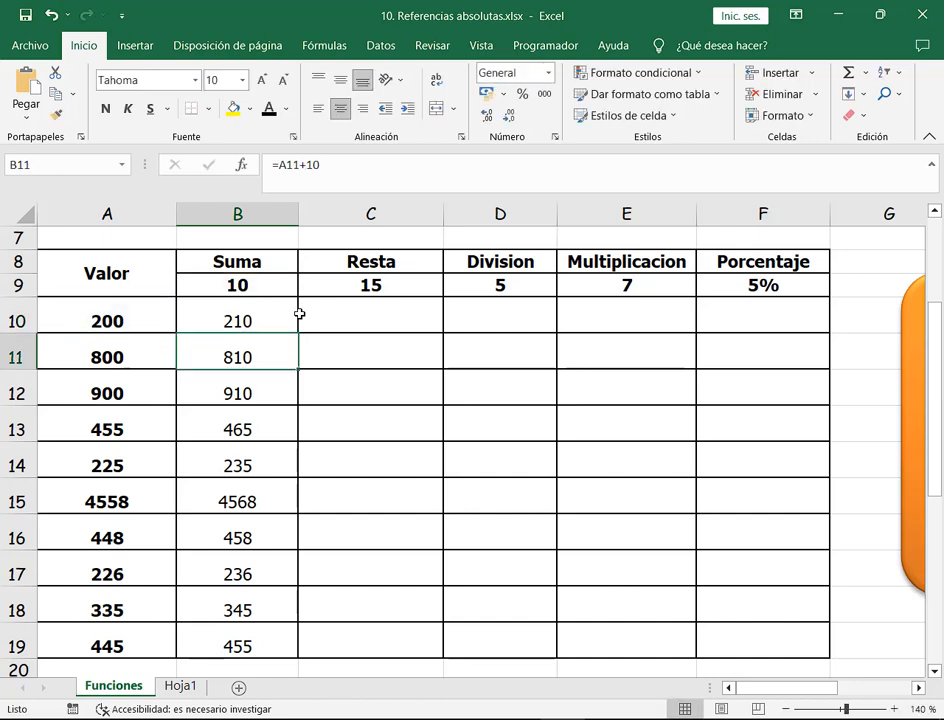
- Clear the old Suma formulas in B11:B19 and fill =A10+$B$9 from B10 down to B19
{"action": "left_click_drag", "start_coordinate": [279, 509], "coordinate": [259, 646]}
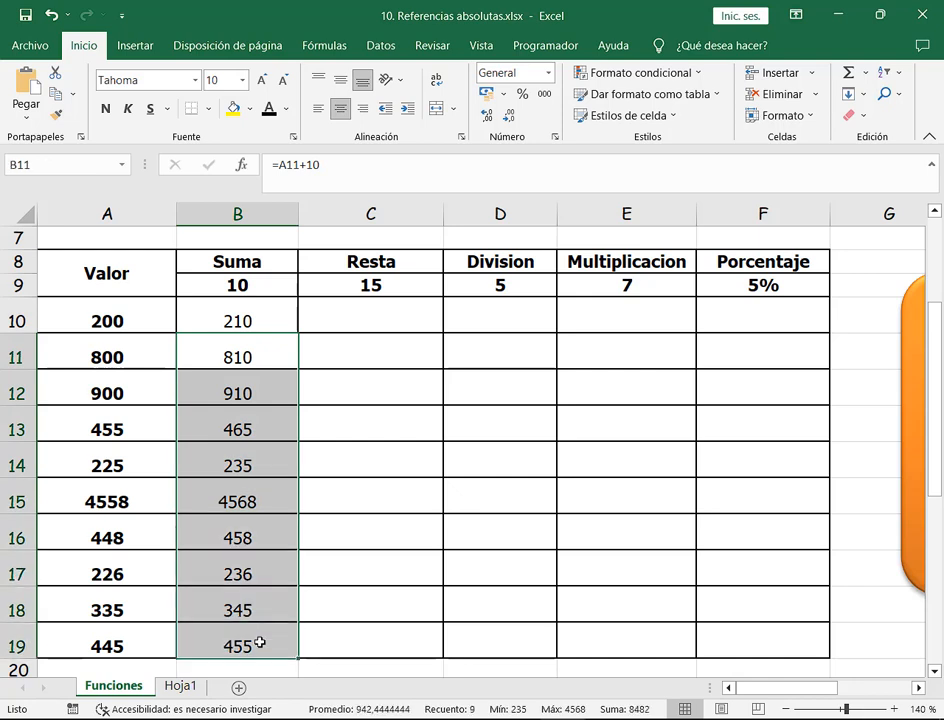
{"action": "key", "text": "Delete"}
{"action": "left_click", "coordinate": [259, 324]}
{"action": "double_click", "coordinate": [229, 321]}
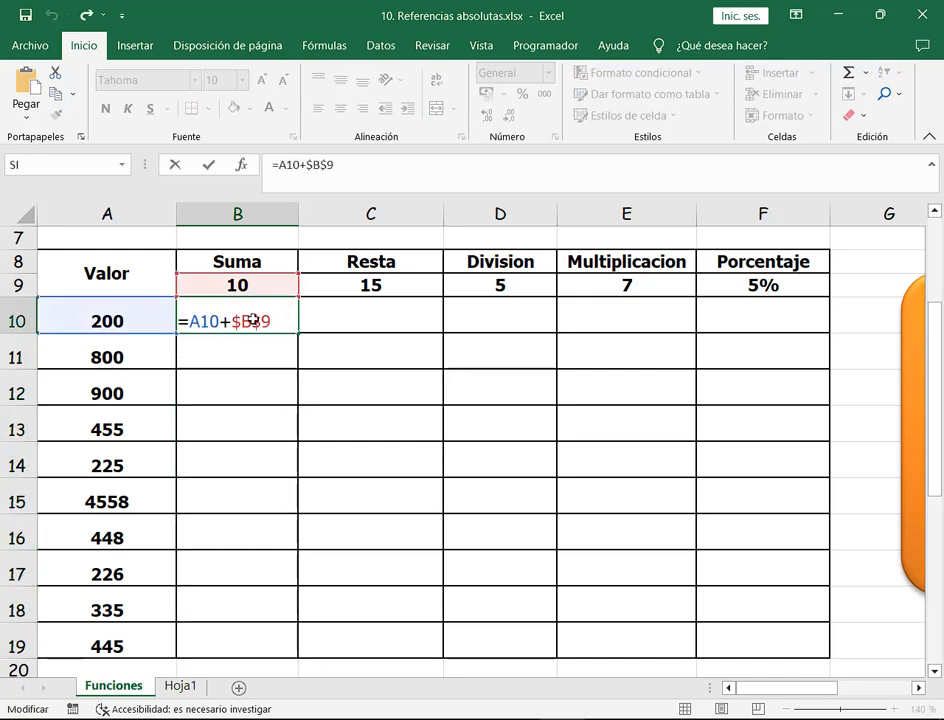
{"action": "double_click", "coordinate": [262, 321]}
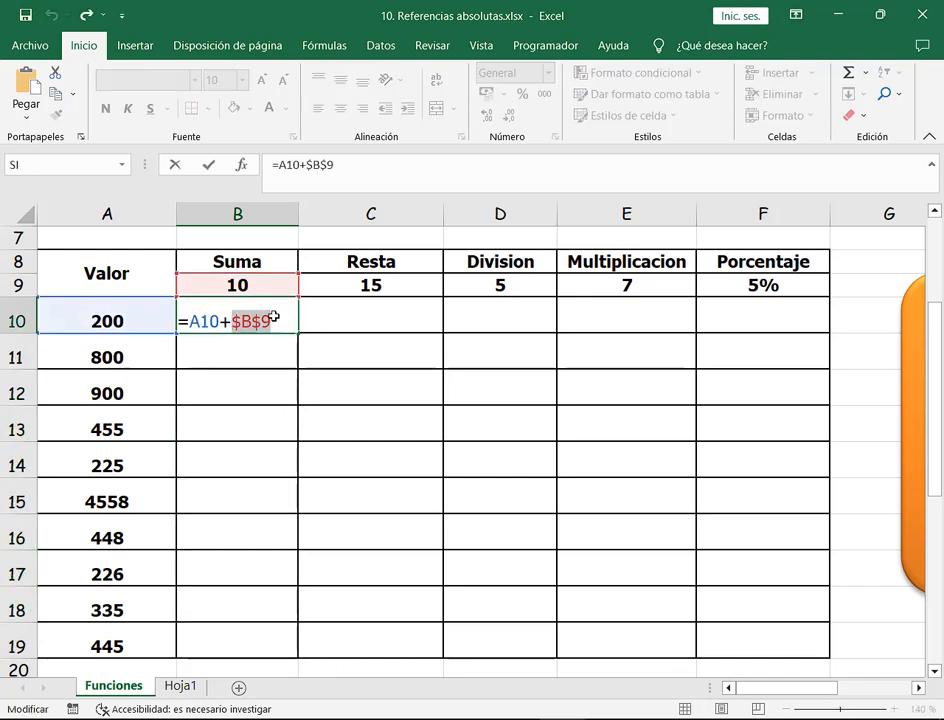
{"action": "key", "text": "ctrl+Return"}
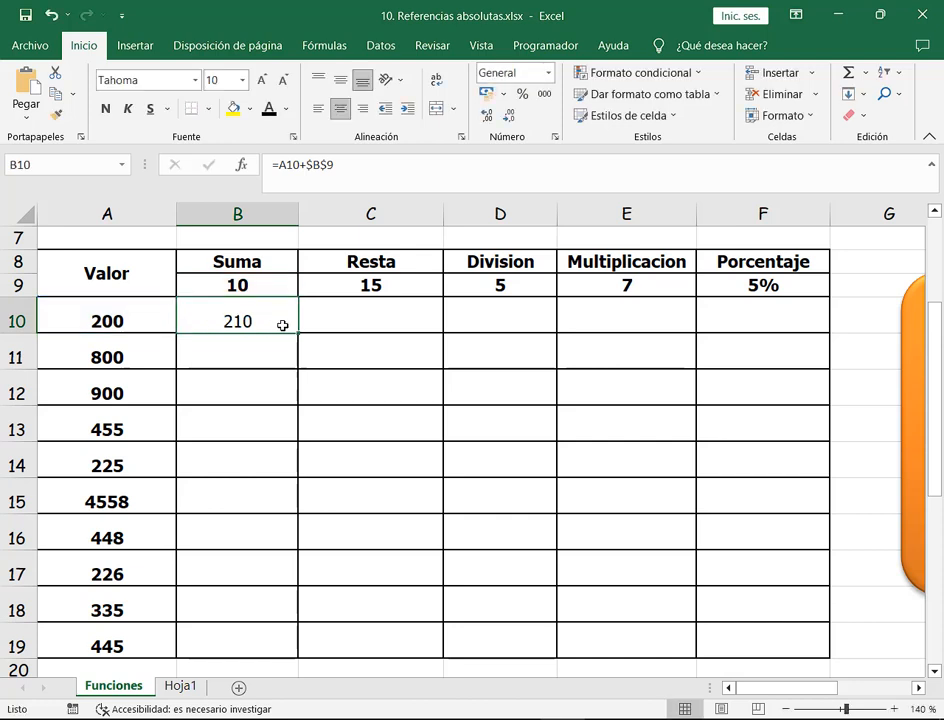
{"action": "double_click", "coordinate": [298, 334]}
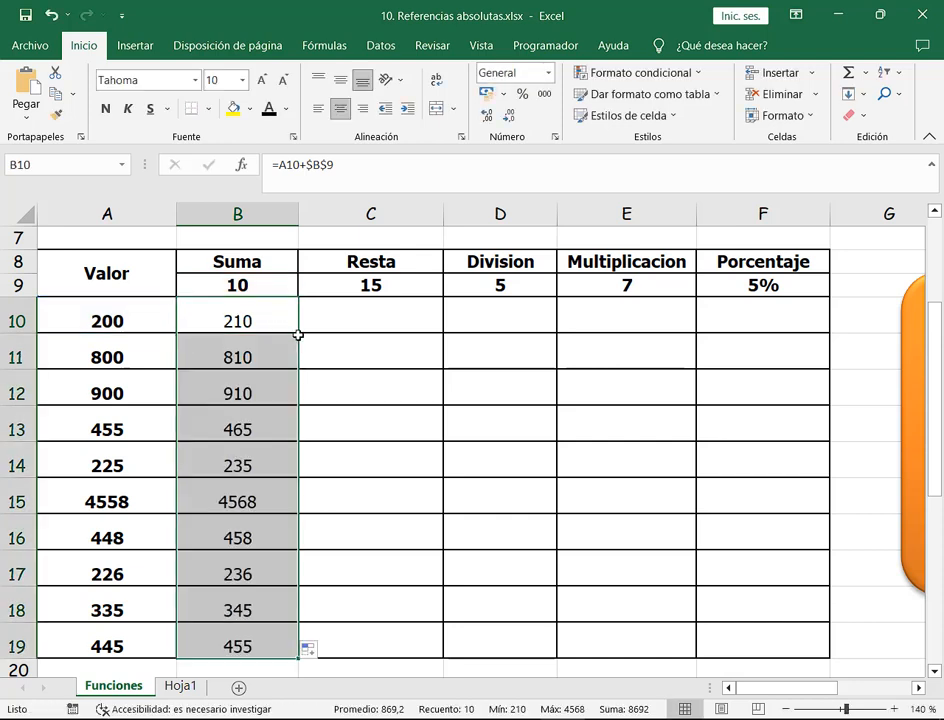
- Examine the absolute B9 addend in the copied Suma formulas from B11 down to B17
{"action": "left_click", "coordinate": [272, 353]}
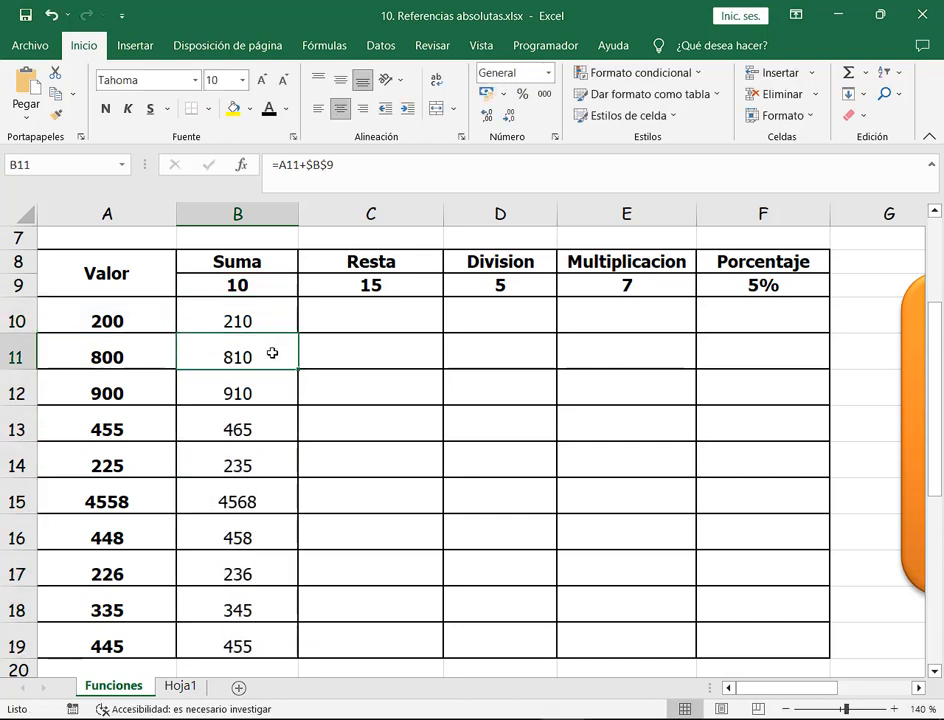
{"action": "double_click", "coordinate": [272, 353]}
{"action": "double_click", "coordinate": [274, 362]}
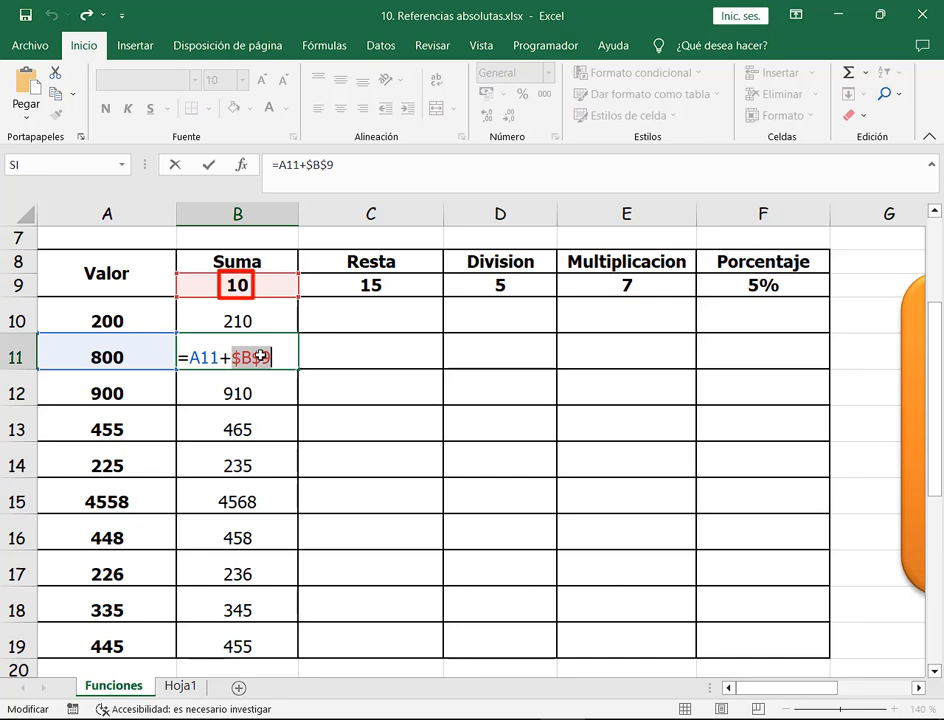
{"action": "key", "text": "Return"}
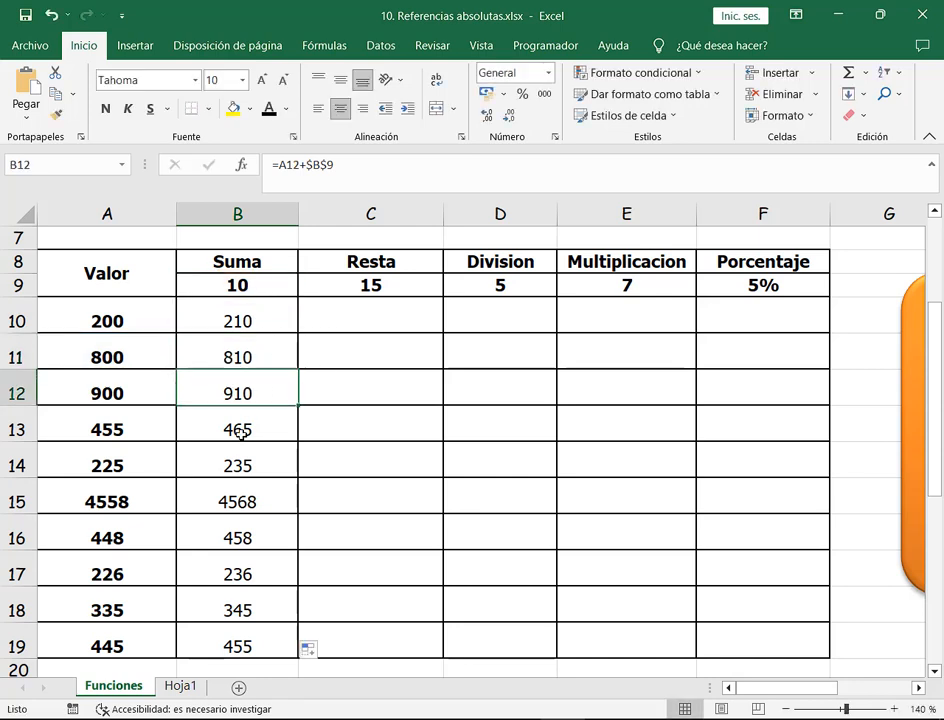
{"action": "double_click", "coordinate": [262, 390]}
{"action": "left_click_drag", "start_coordinate": [186, 393], "coordinate": [287, 397]}
{"action": "key", "text": "Escape"}
{"action": "double_click", "coordinate": [265, 428]}
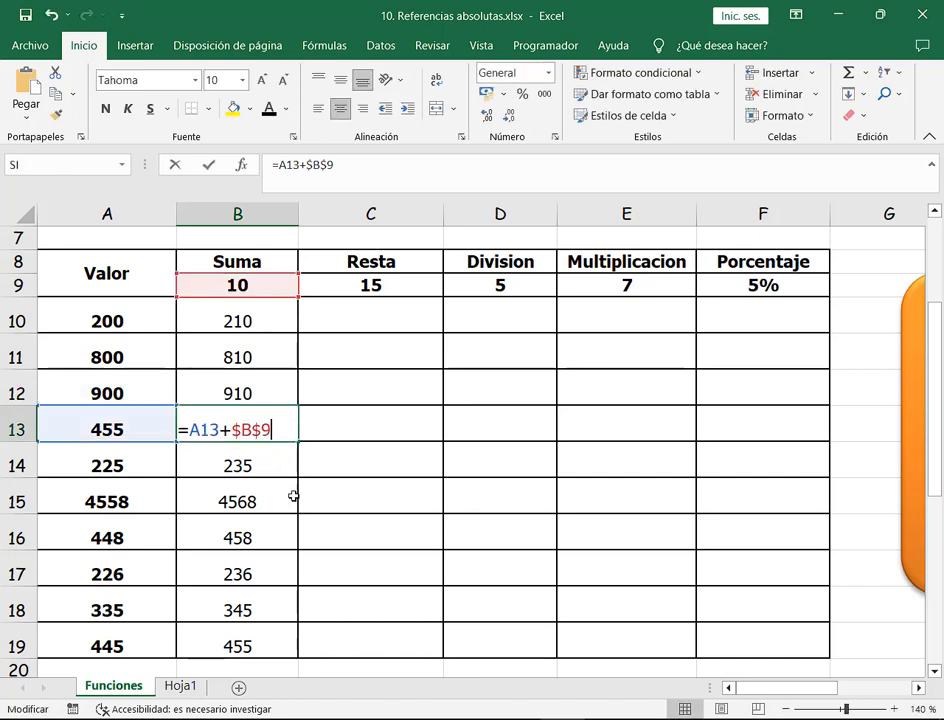
{"action": "key", "text": "Escape"}
{"action": "double_click", "coordinate": [244, 465]}
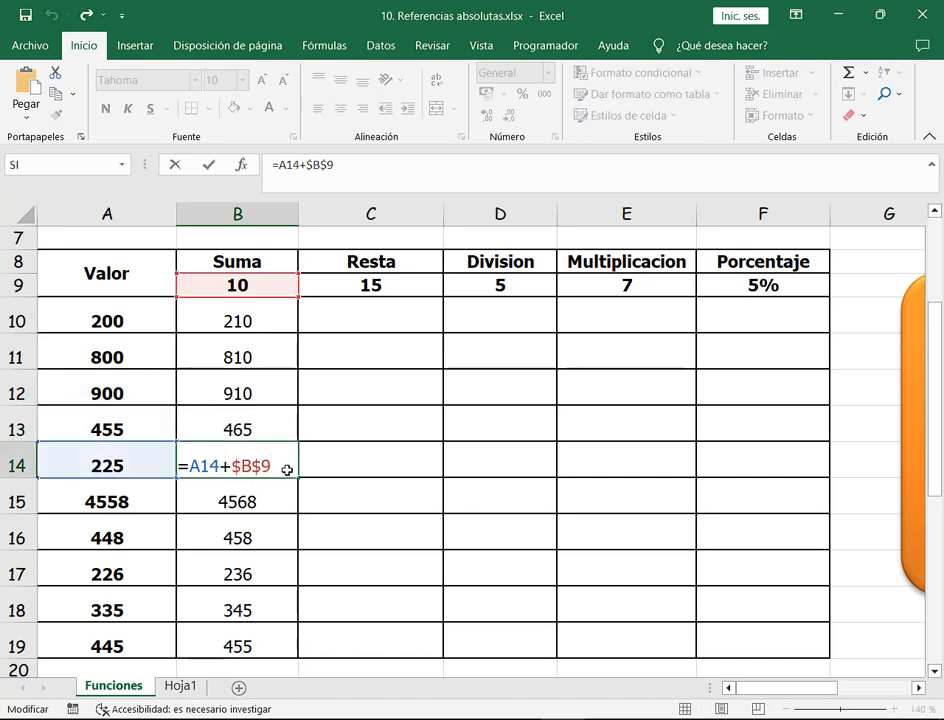
{"action": "key", "text": "Escape"}
{"action": "double_click", "coordinate": [270, 497]}
{"action": "left_click_drag", "start_coordinate": [232, 500], "coordinate": [263, 499]}
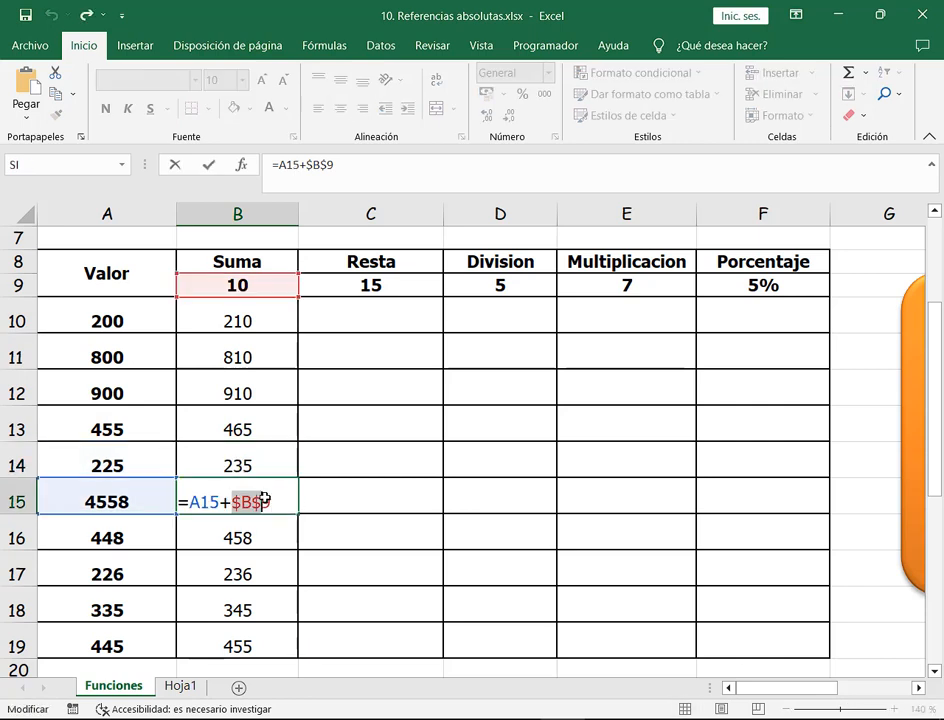
{"action": "key", "text": "Escape"}
{"action": "double_click", "coordinate": [263, 539]}
{"action": "left_click_drag", "start_coordinate": [233, 539], "coordinate": [270, 539]}
{"action": "key", "text": "Escape"}
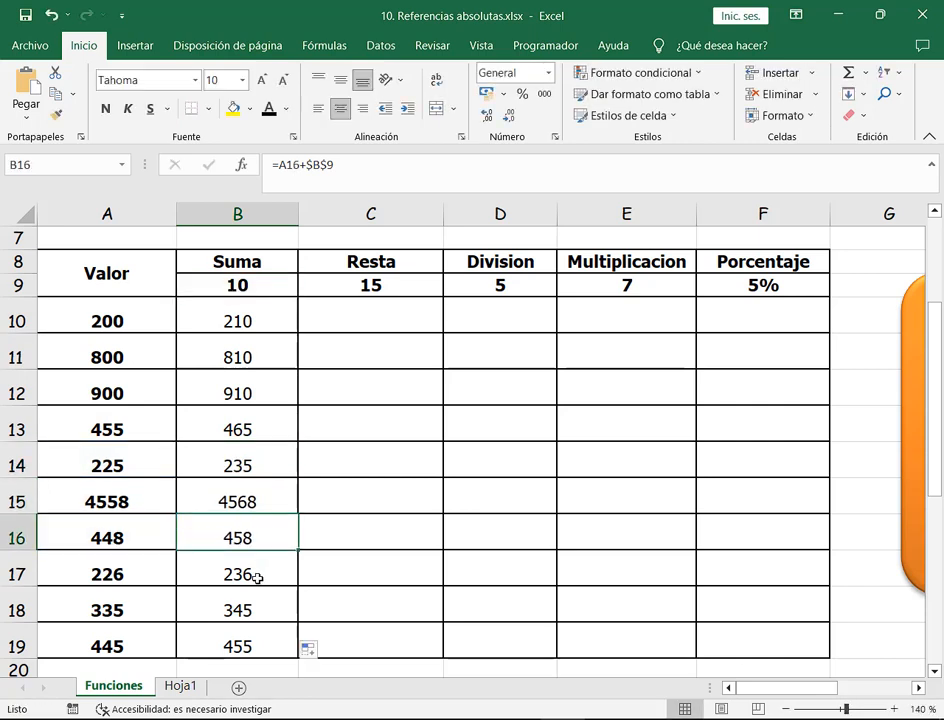
{"action": "double_click", "coordinate": [259, 574]}
{"action": "left_click_drag", "start_coordinate": [236, 574], "coordinate": [274, 578]}
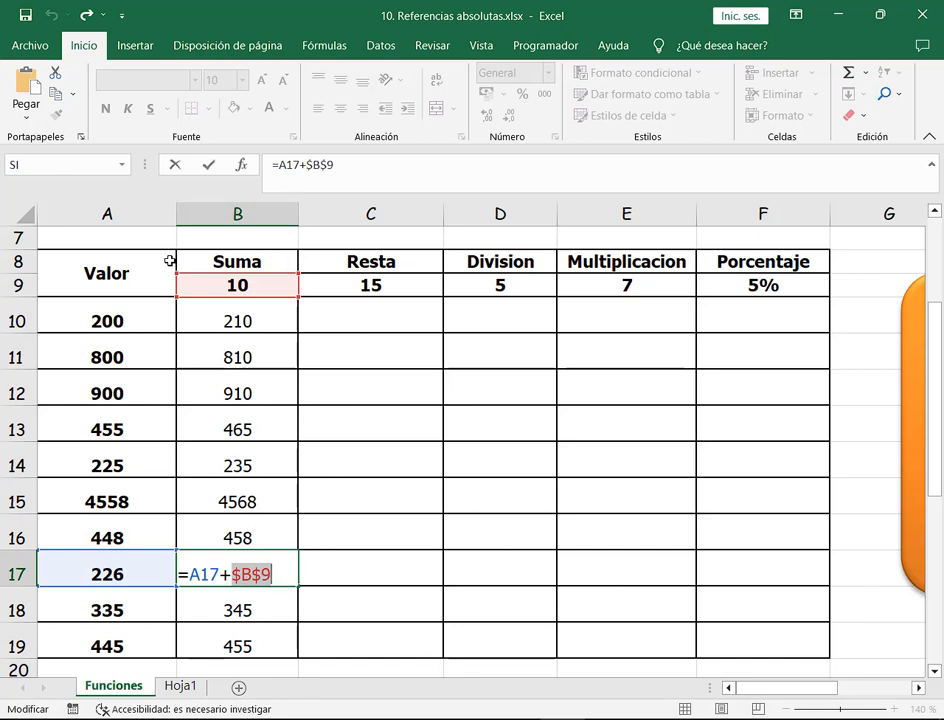
- Enter the formula =A10-$C$9 in C10, making the C9 reference absolute for the first Resta value
{"action": "mouse_move", "coordinate": [170, 261]}
{"action": "left_mouse_down"}
{"action": "mouse_move", "coordinate": [299, 295]}
{"action": "mouse_move", "coordinate": [310, 307]}
{"action": "left_mouse_up"}
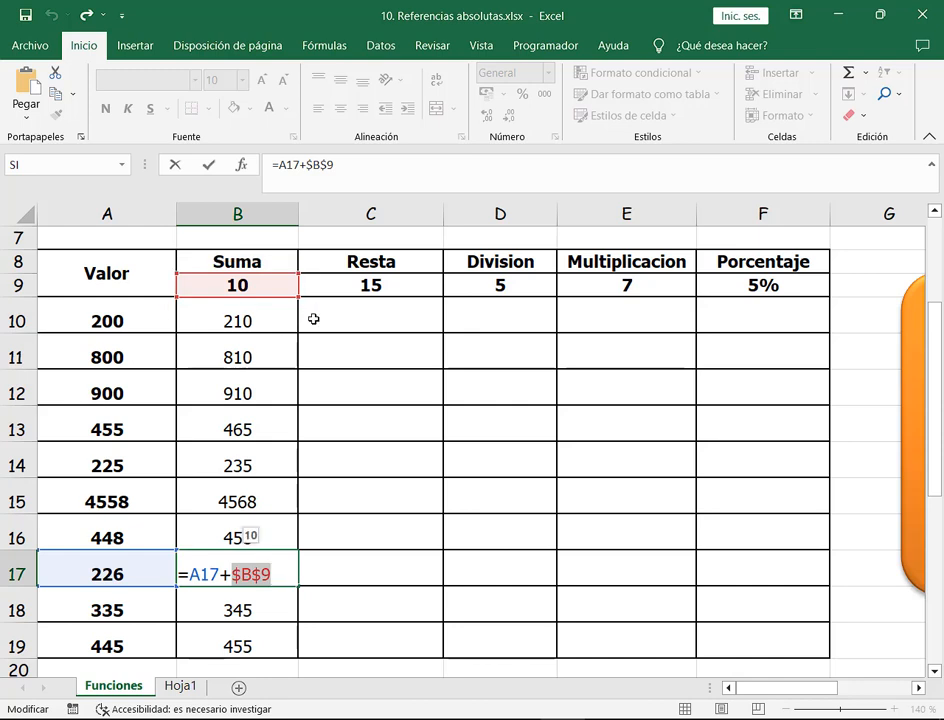
{"action": "key", "text": "Escape"}
{"action": "left_click", "coordinate": [330, 316]}
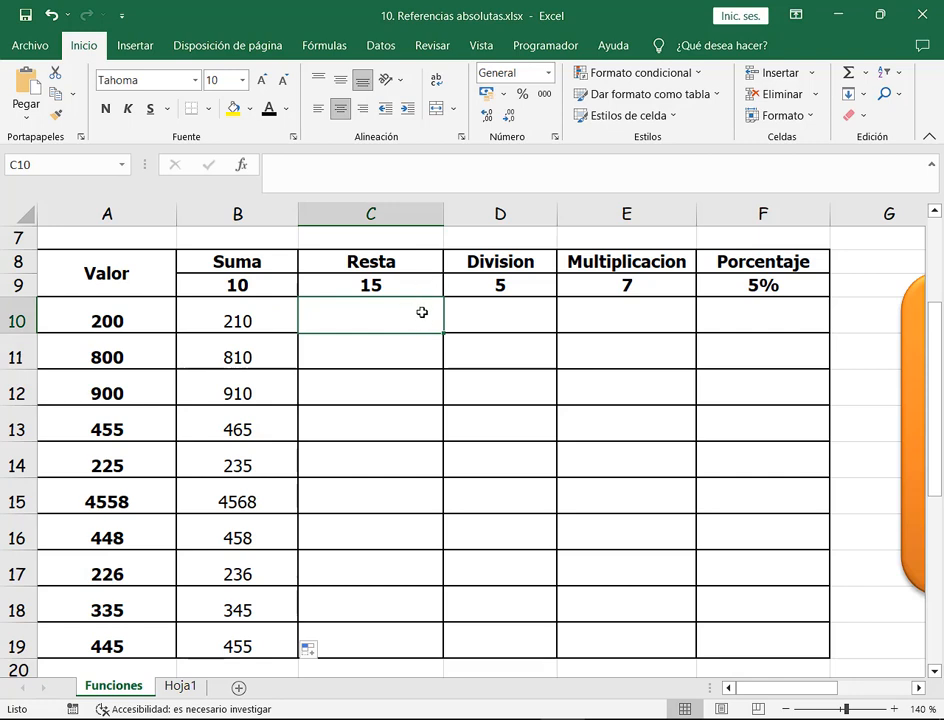
{"action": "type", "text": "="}
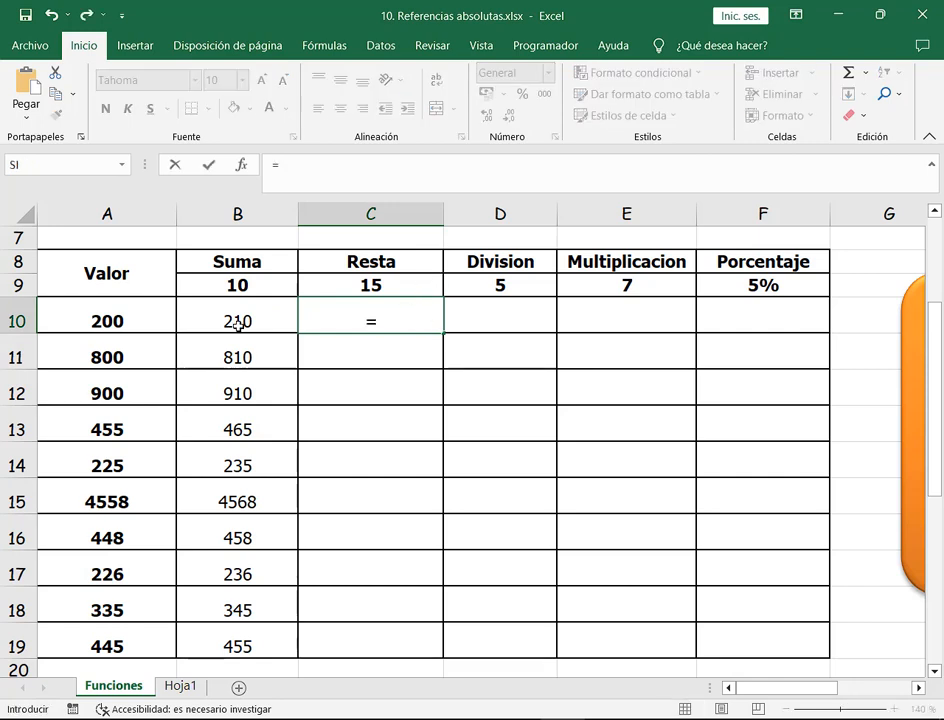
{"action": "left_click", "coordinate": [135, 311]}
{"action": "type", "text": "-"}
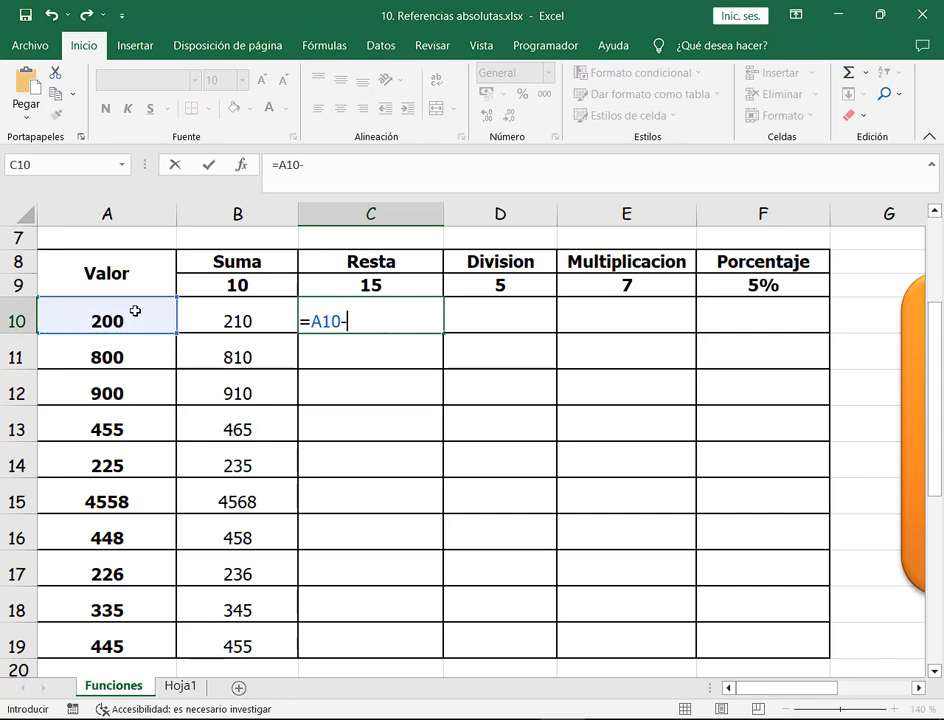
{"action": "left_click", "coordinate": [391, 301]}
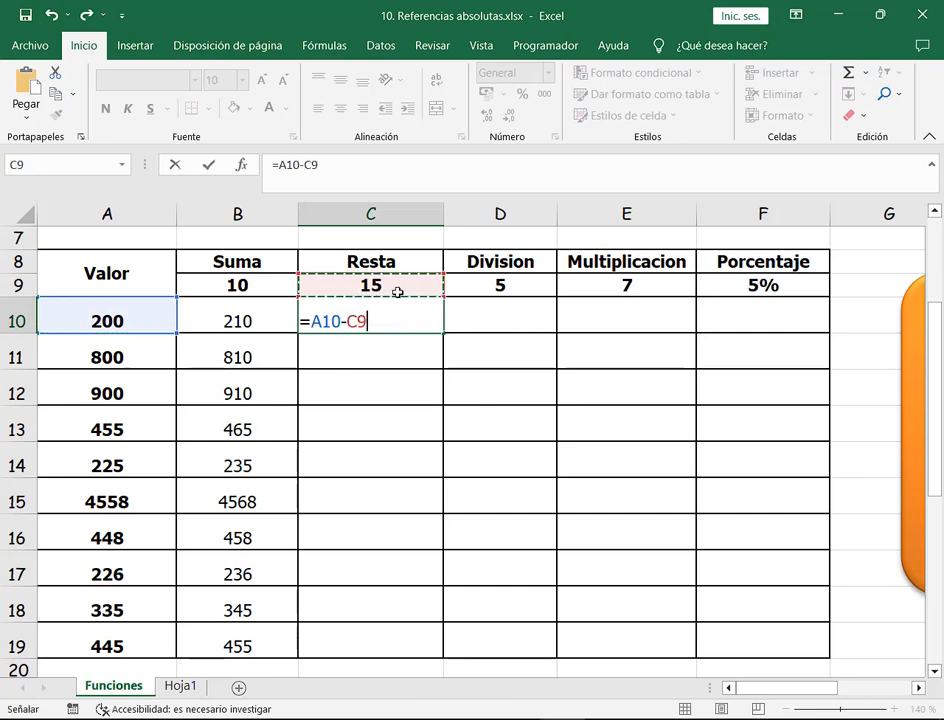
{"action": "left_click", "coordinate": [378, 321]}
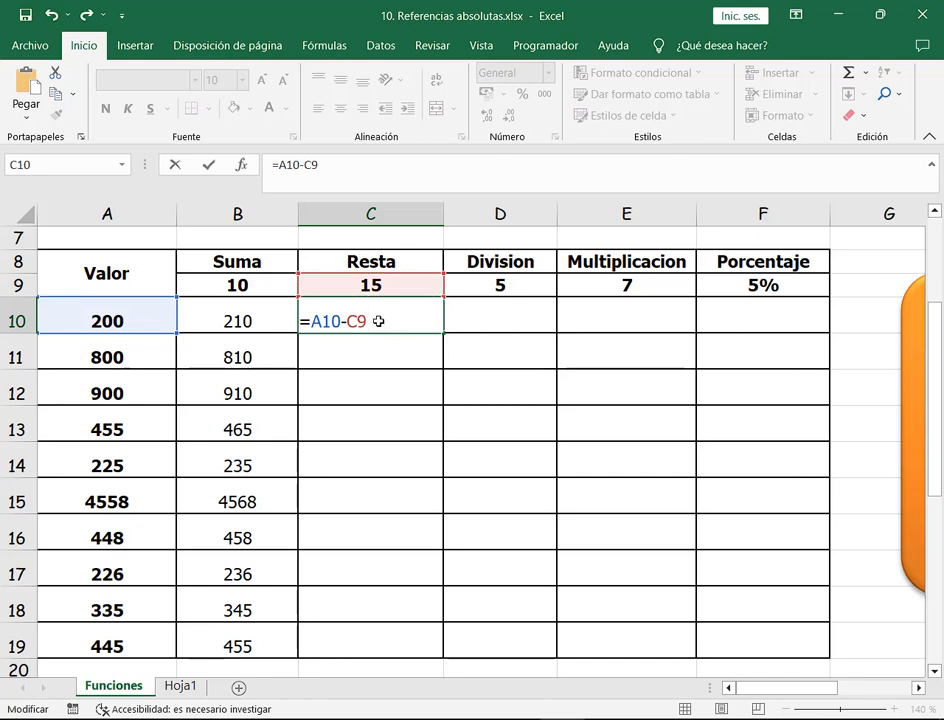
{"action": "key", "text": "F4"}
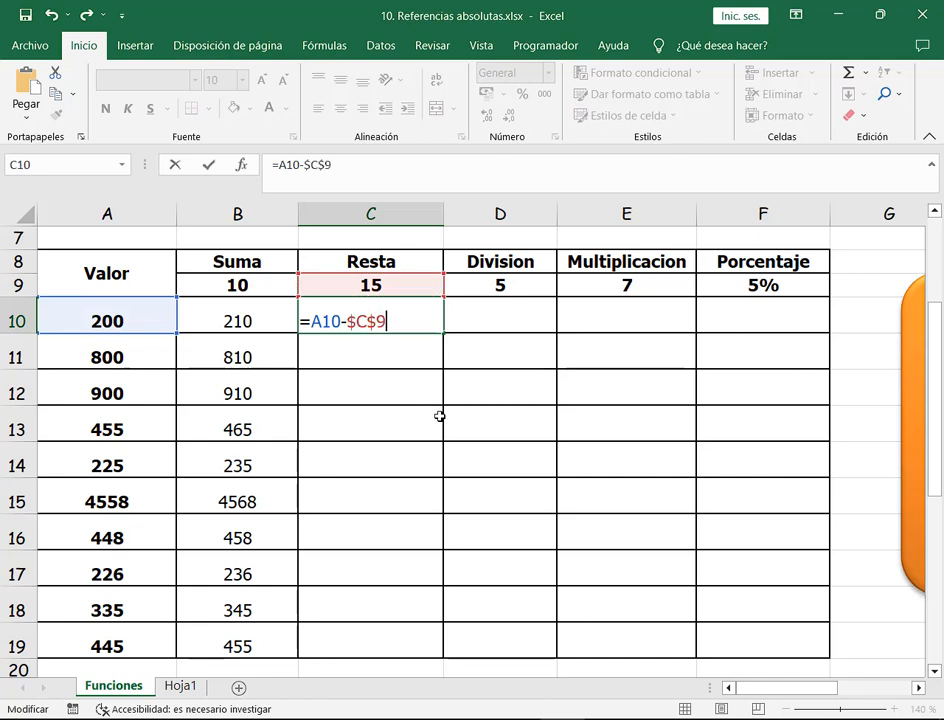
{"action": "key", "text": "Return"}
- Fill the Resta formula from C10 down to C19
{"action": "left_click", "coordinate": [422, 322]}
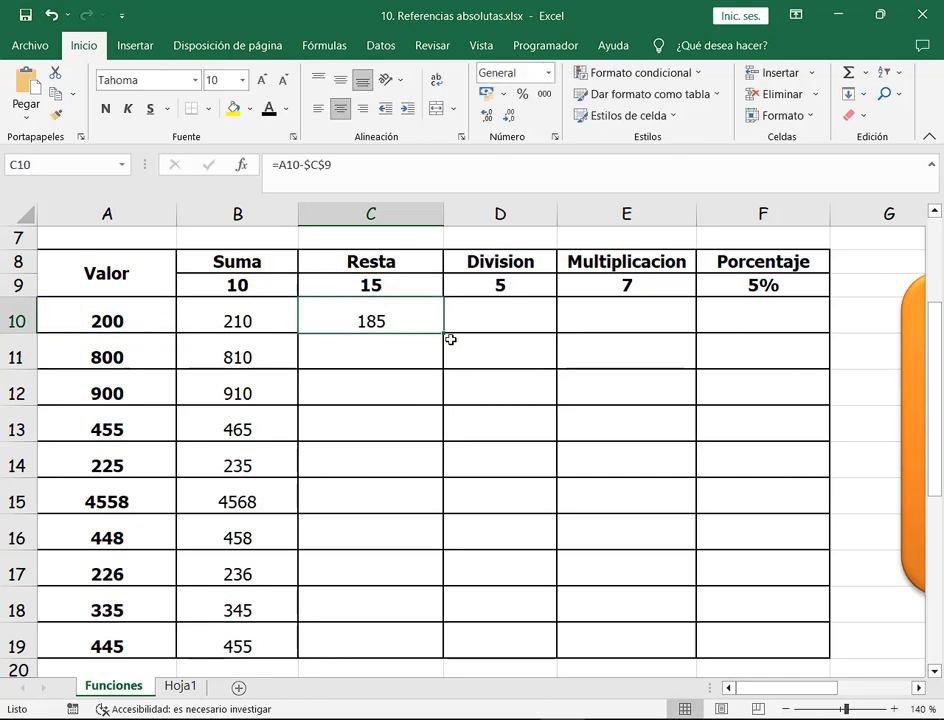
{"action": "double_click", "coordinate": [443, 334]}
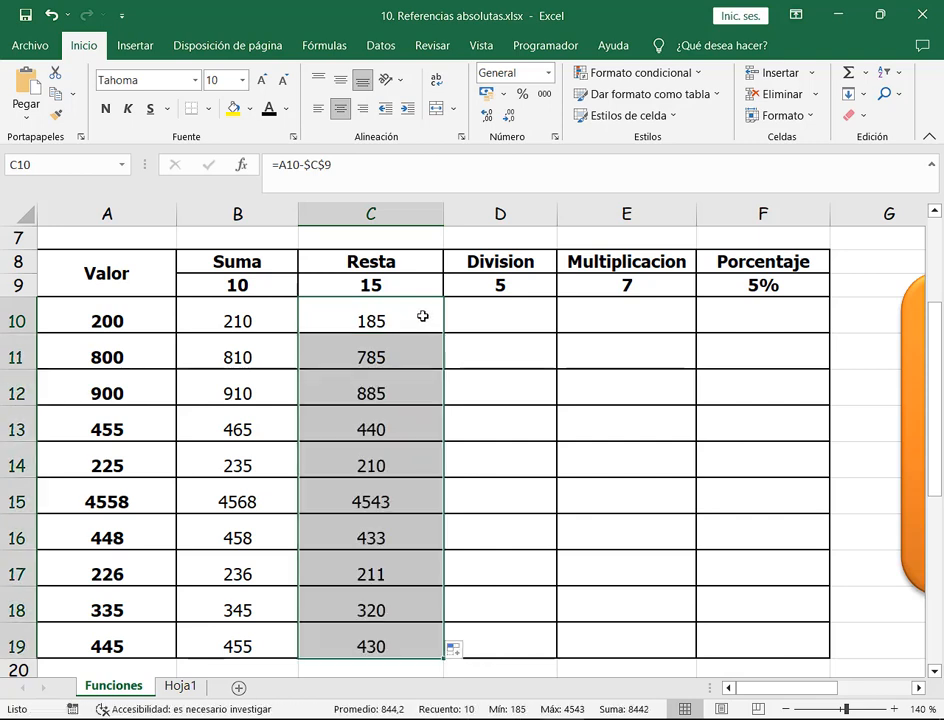
{"action": "left_click", "coordinate": [423, 316]}
- Restore the workbook window to its smaller size and set the font size of C10 to 16
{"action": "left_click", "coordinate": [882, 15]}
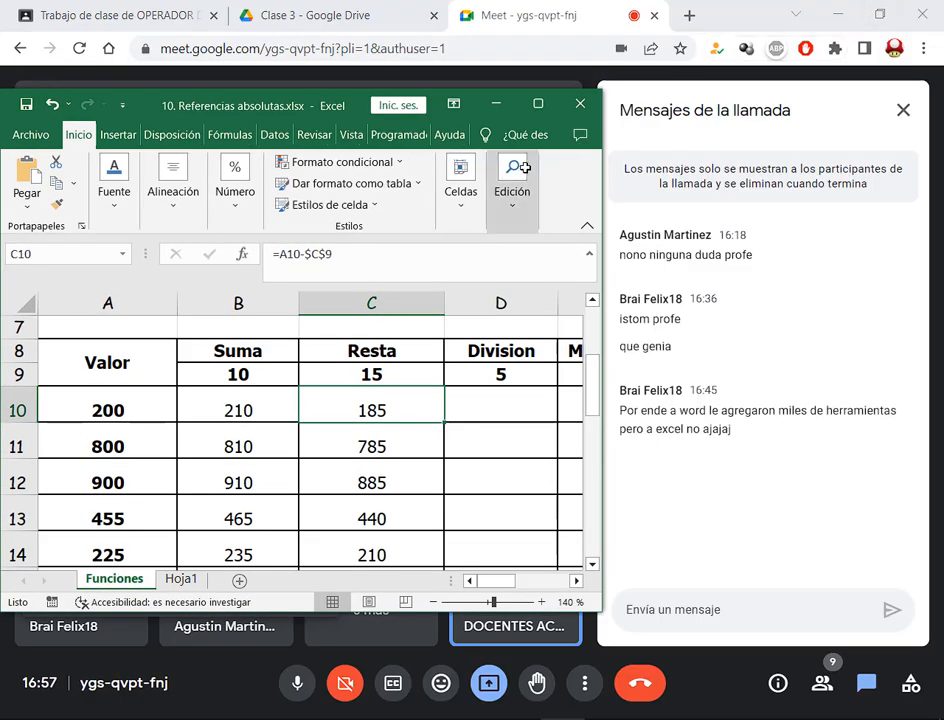
{"action": "double_click", "coordinate": [439, 419]}
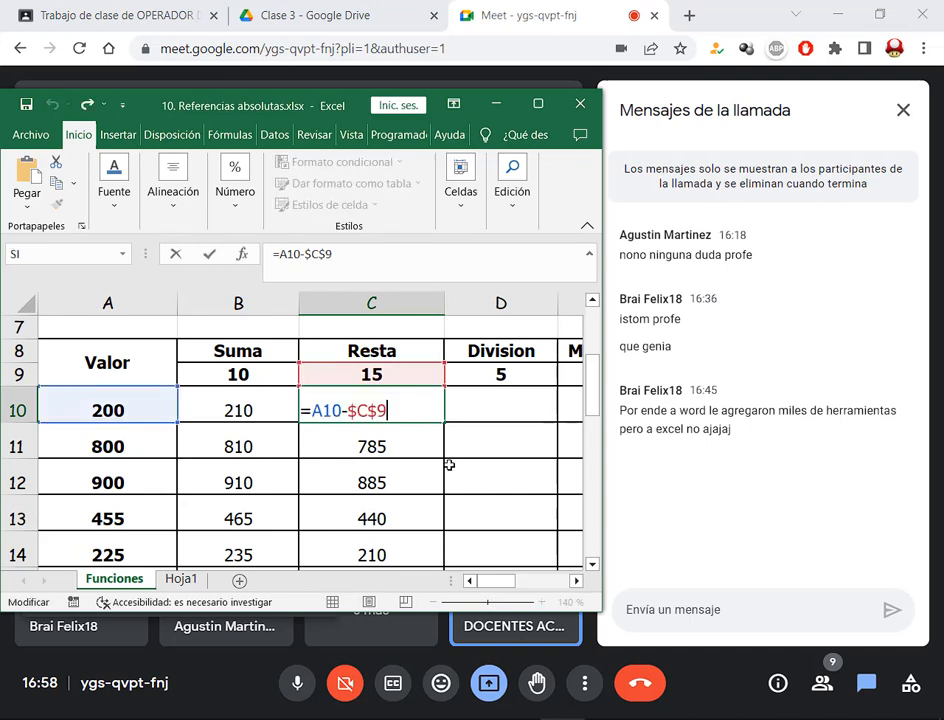
{"action": "key", "text": "Escape"}
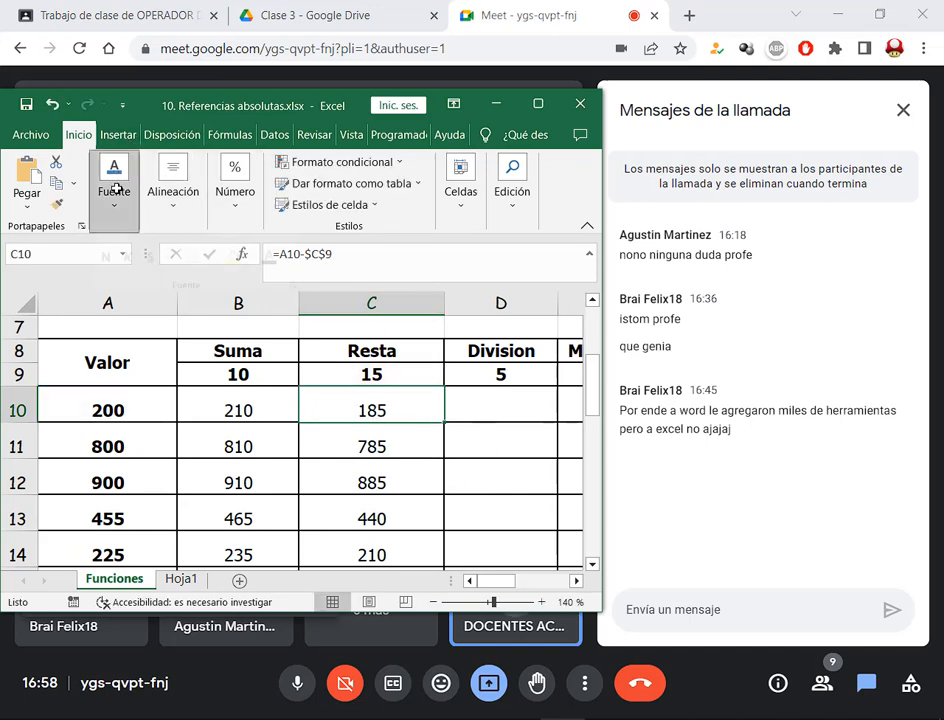
{"action": "left_click", "coordinate": [114, 185]}
{"action": "left_click", "coordinate": [262, 253]}
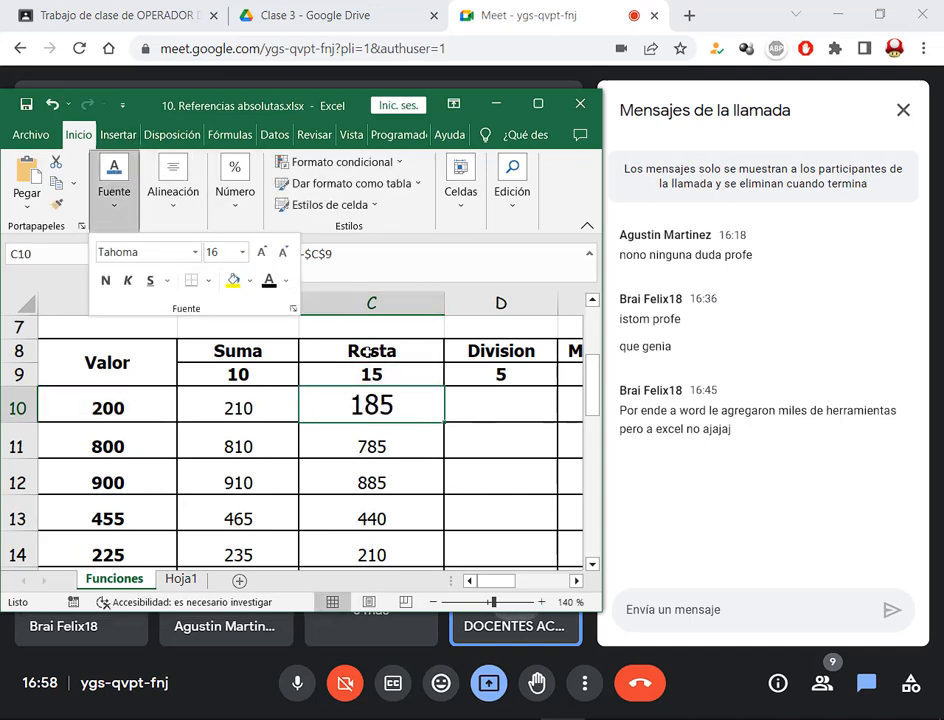
- Widen column C slightly to make room for the enlarged C10 formula, and open that formula for editing
{"action": "left_click", "coordinate": [436, 416]}
{"action": "double_click", "coordinate": [430, 421]}
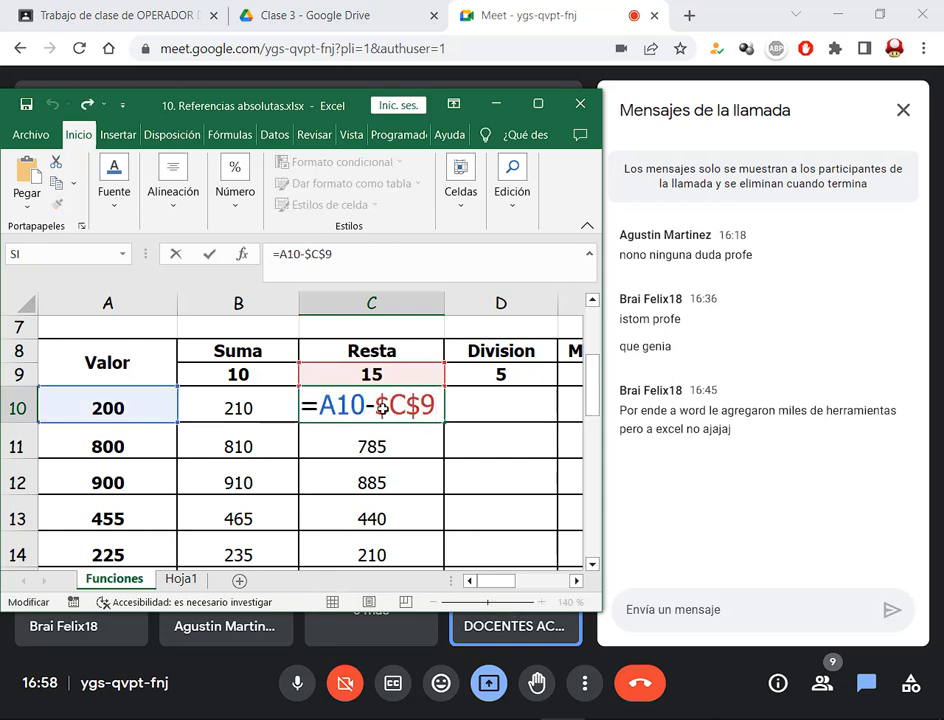
{"action": "double_click", "coordinate": [421, 406]}
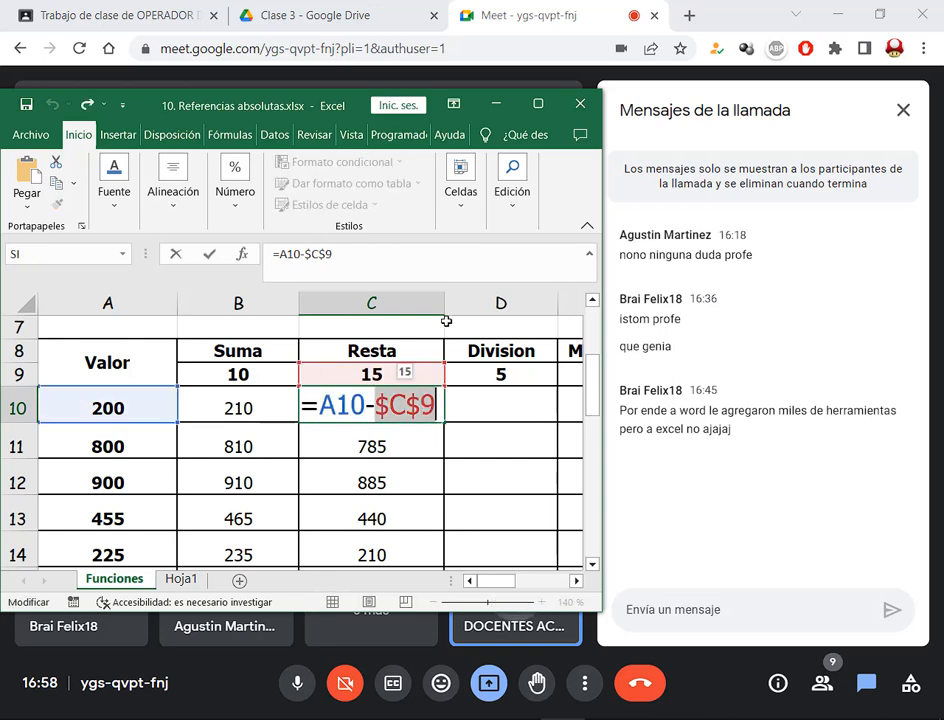
{"action": "key", "text": "Escape"}
{"action": "left_click_drag", "start_coordinate": [445, 309], "coordinate": [467, 312]}
{"action": "double_click", "coordinate": [453, 415]}
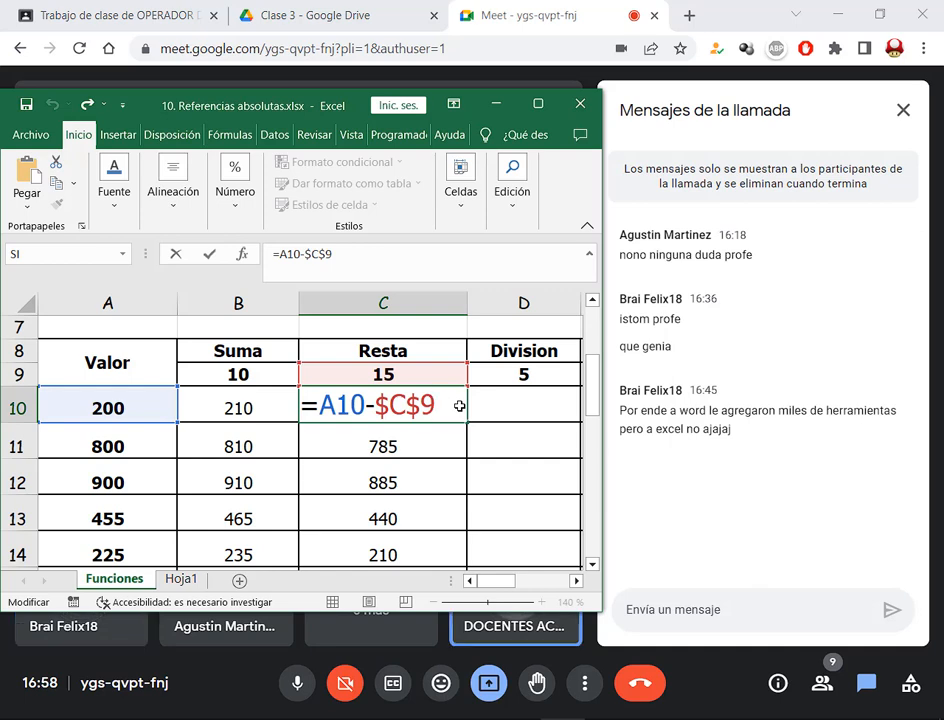
- Open the Windows on-screen keyboard to look at its keys, close it, and shift the workbook window slightly
{"action": "key", "text": "super"}
{"action": "type", "text": "te"}
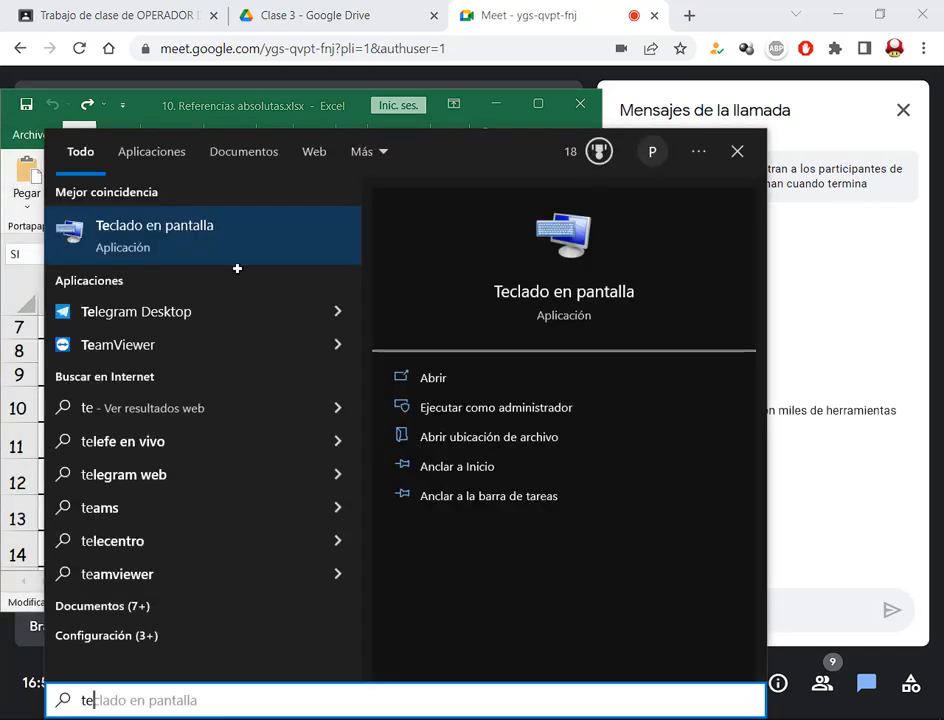
{"action": "key", "text": "Return"}
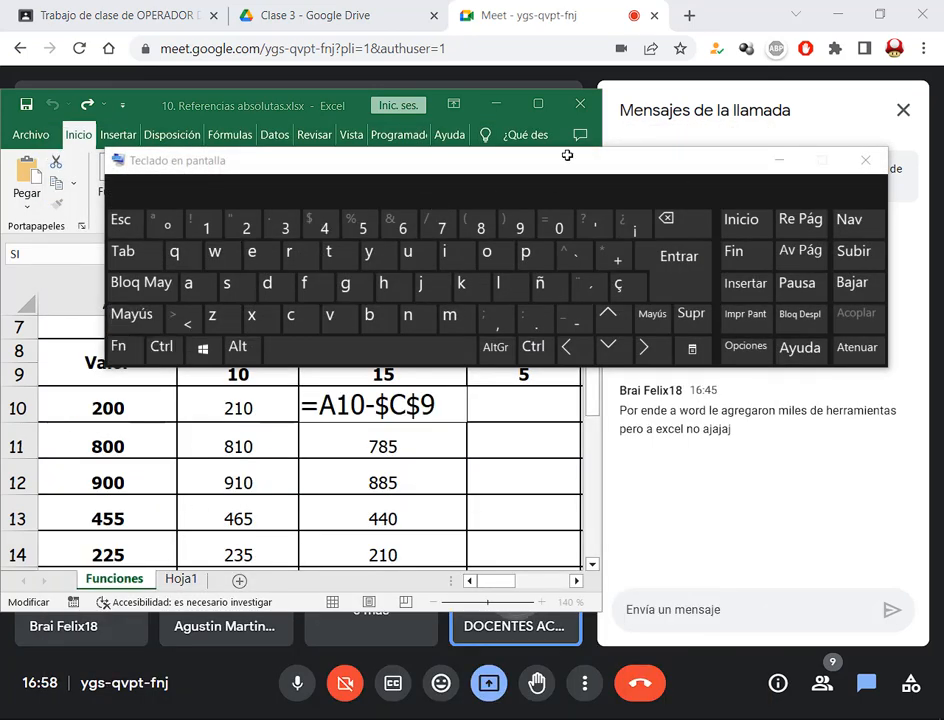
{"action": "left_click", "coordinate": [866, 160]}
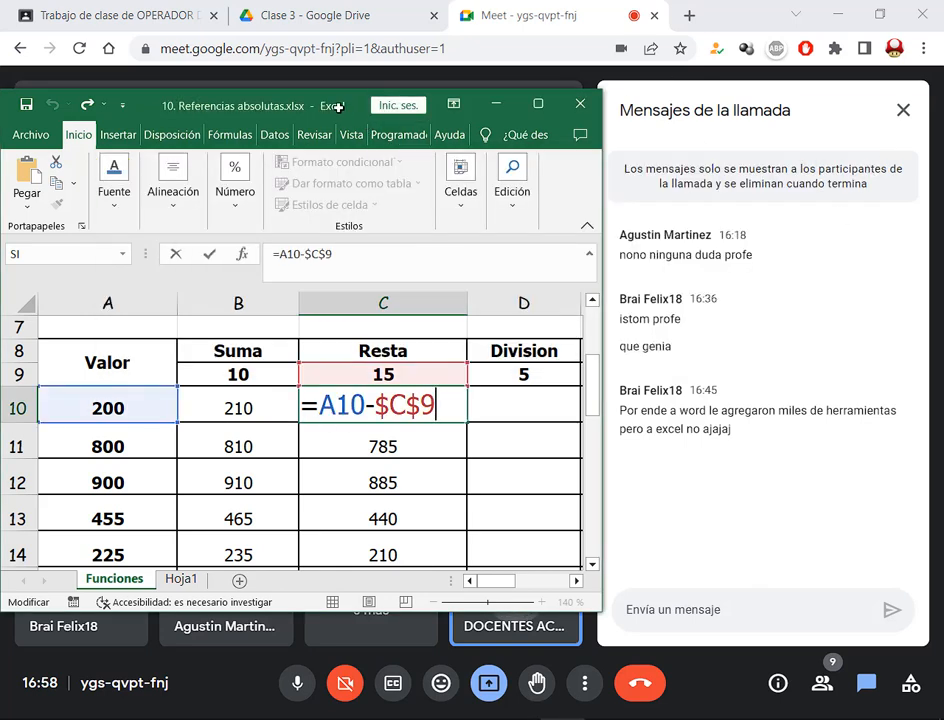
{"action": "left_click_drag", "start_coordinate": [336, 107], "coordinate": [341, 98]}
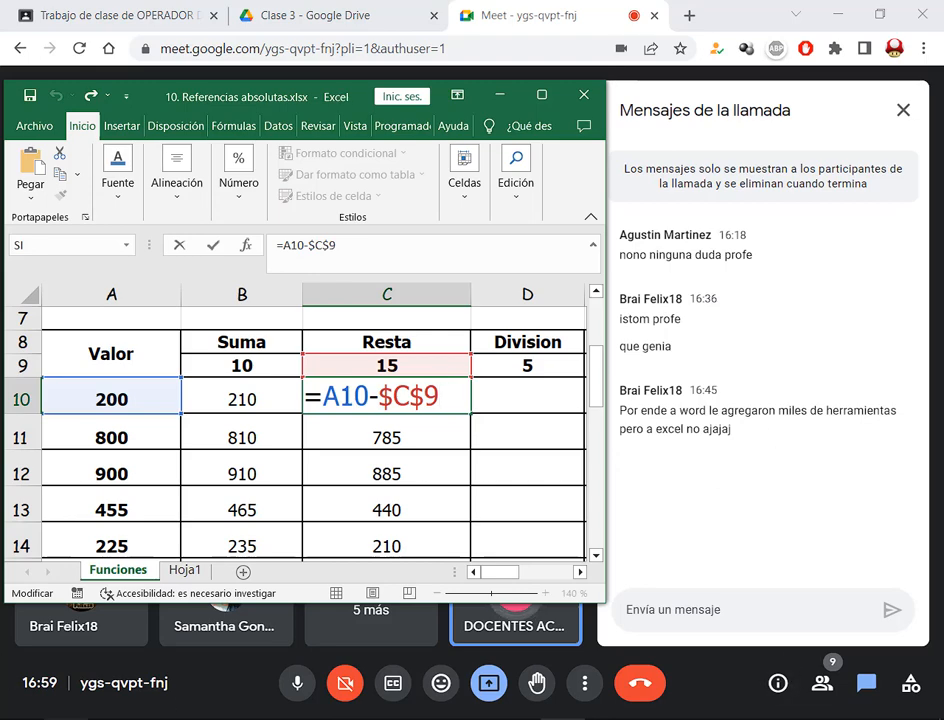
- Reopen the on-screen keyboard and view the Inglés (Estados Unidos) layout before returning to Español (España)
{"action": "key", "text": "super+s"}
{"action": "left_click", "coordinate": [190, 428]}
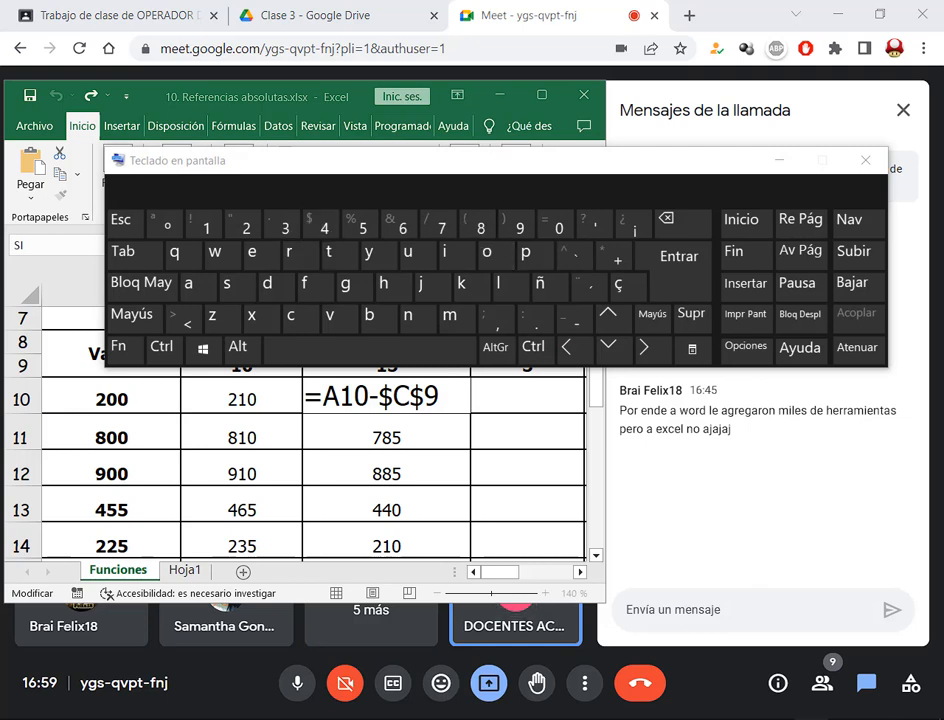
{"action": "left_click", "coordinate": [822, 719]}
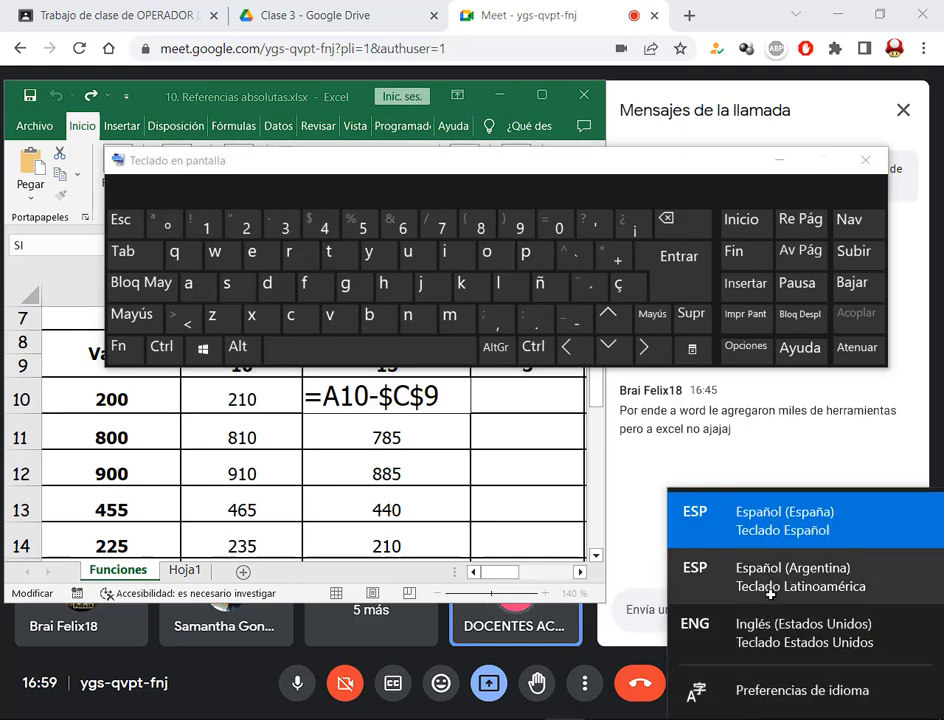
{"action": "left_click", "coordinate": [786, 640]}
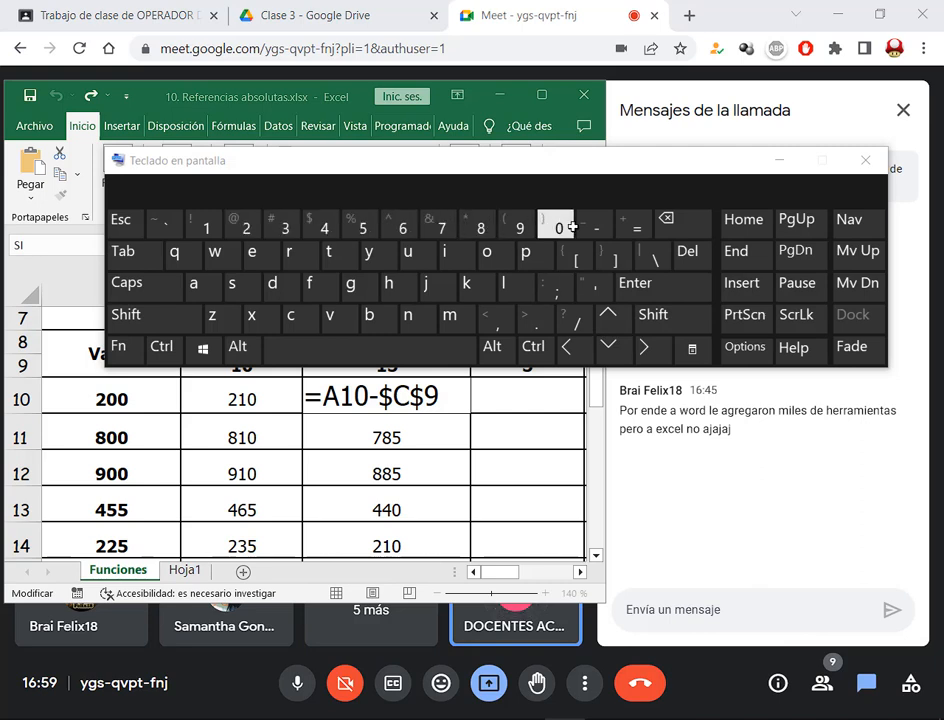
{"action": "left_click", "coordinate": [822, 718]}
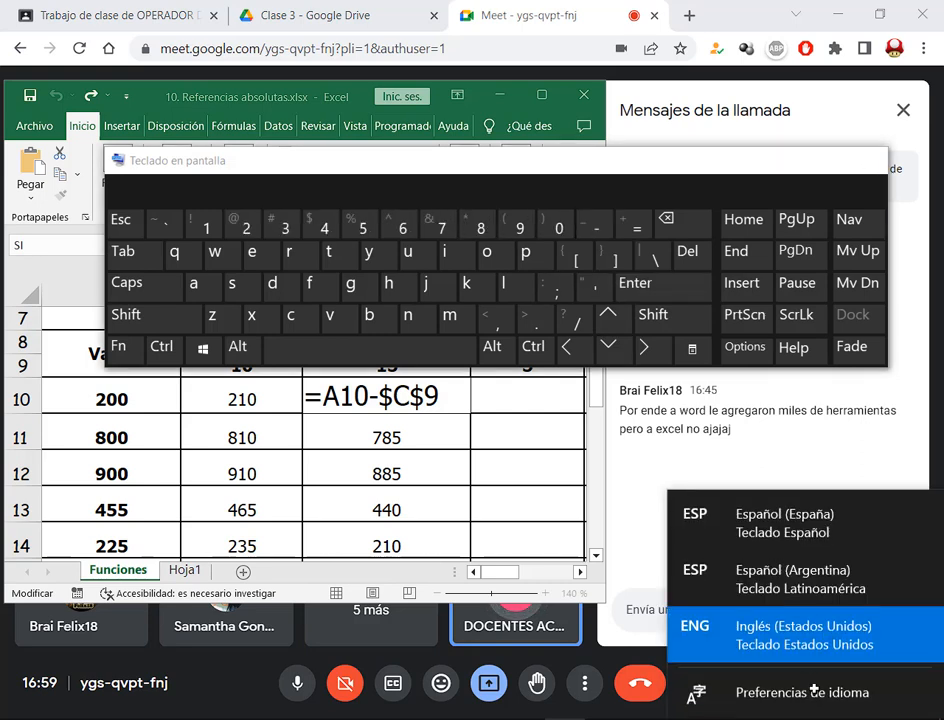
{"action": "left_click", "coordinate": [766, 520]}
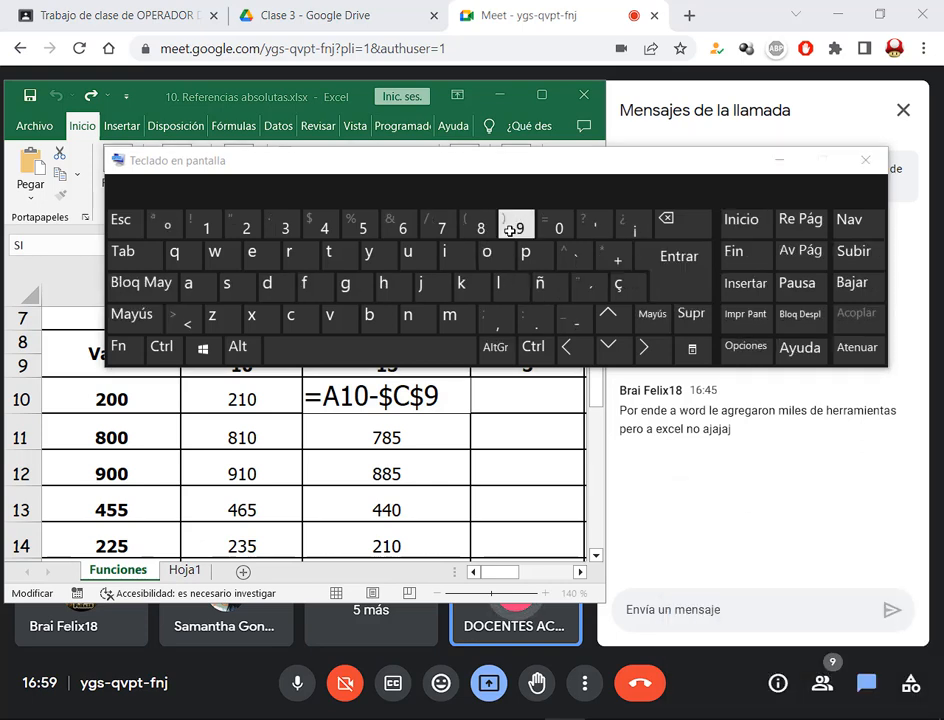
- Compare the Inglés (Estados Unidos) and Español (Argentina) Latinoamérica keyboard layouts, finishing on Español (España)
{"action": "left_click", "coordinate": [822, 718]}
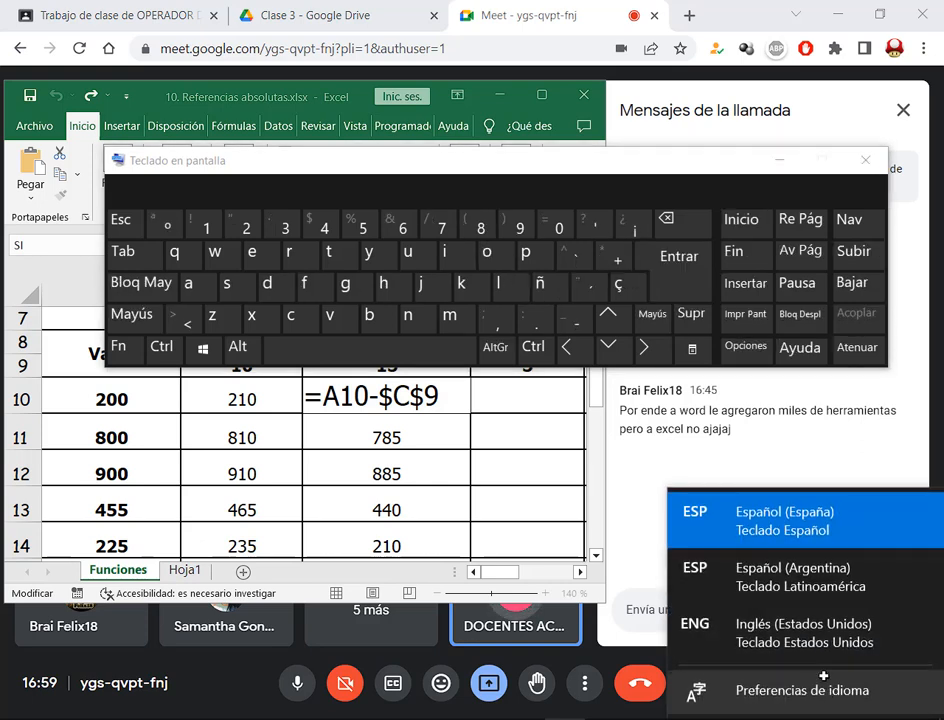
{"action": "left_click", "coordinate": [807, 631]}
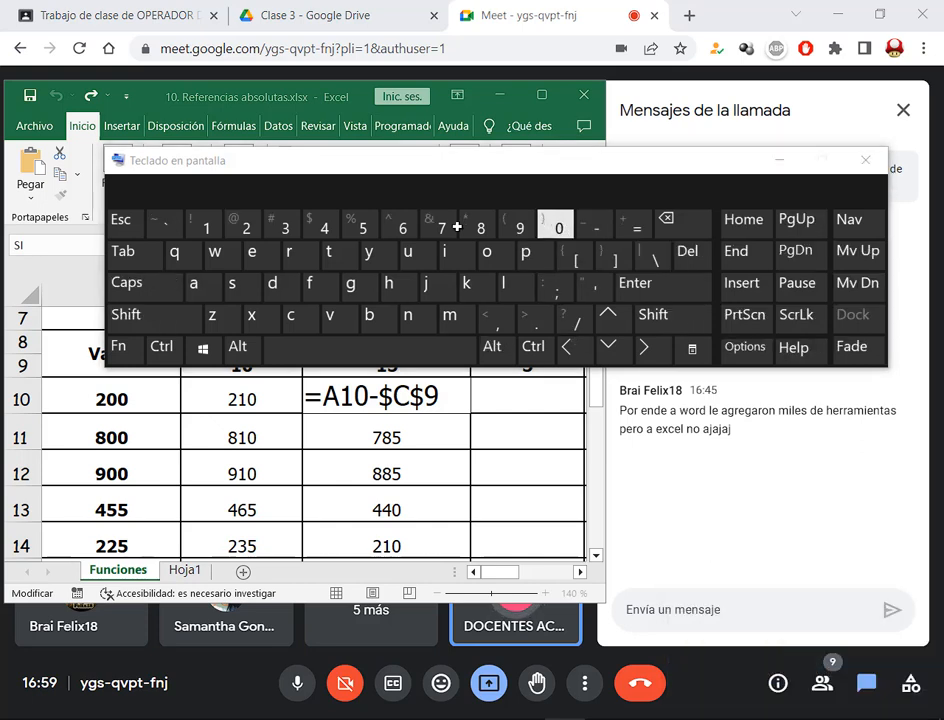
{"action": "left_click", "coordinate": [822, 718]}
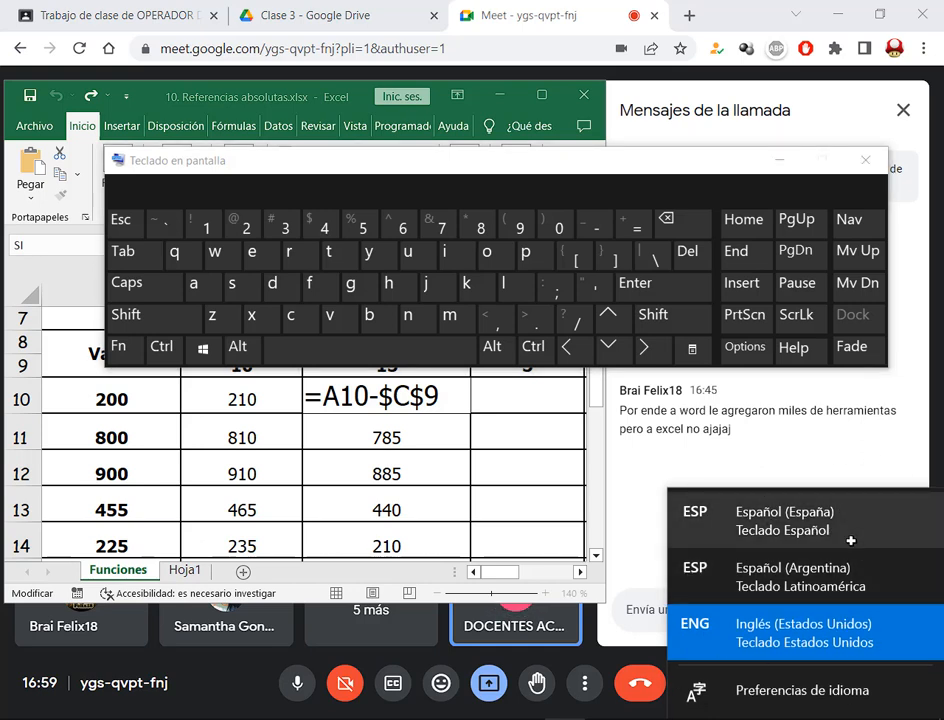
{"action": "left_click", "coordinate": [810, 576]}
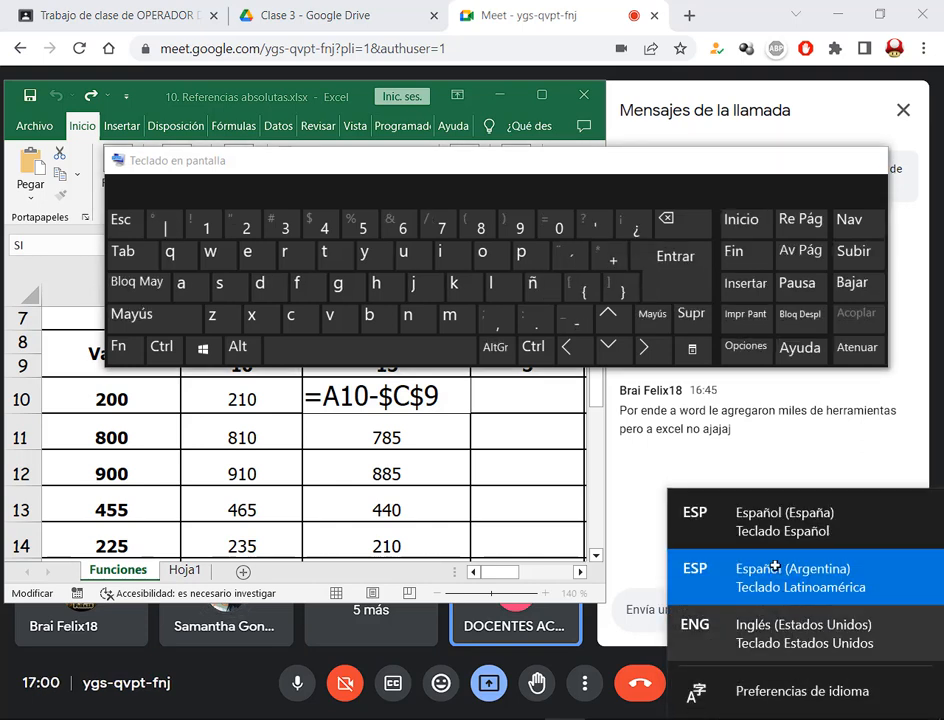
{"action": "left_click", "coordinate": [775, 516]}
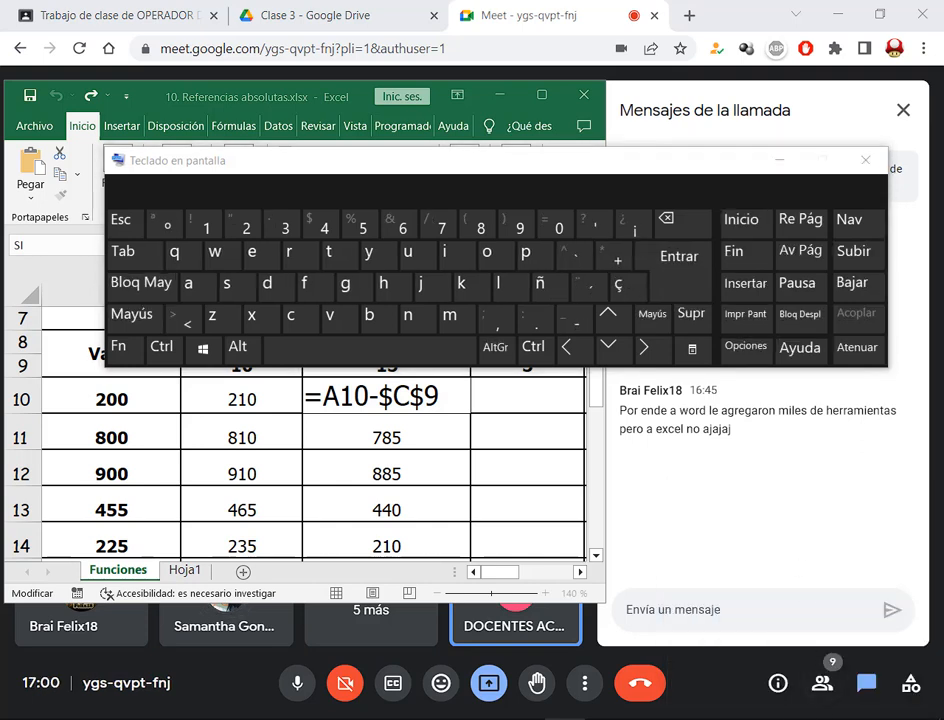
- Alternate between the Español (Argentina) and Español (España) keyboard layouts to compare their keys, finishing on Español (España)
{"action": "left_click", "coordinate": [798, 578]}
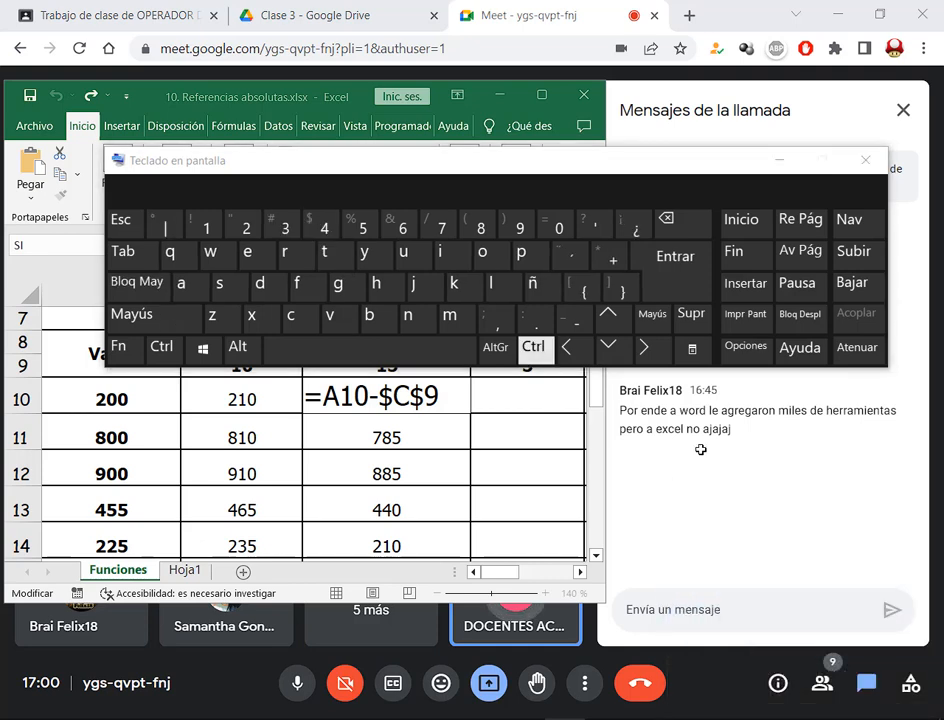
{"action": "left_click", "coordinate": [802, 718]}
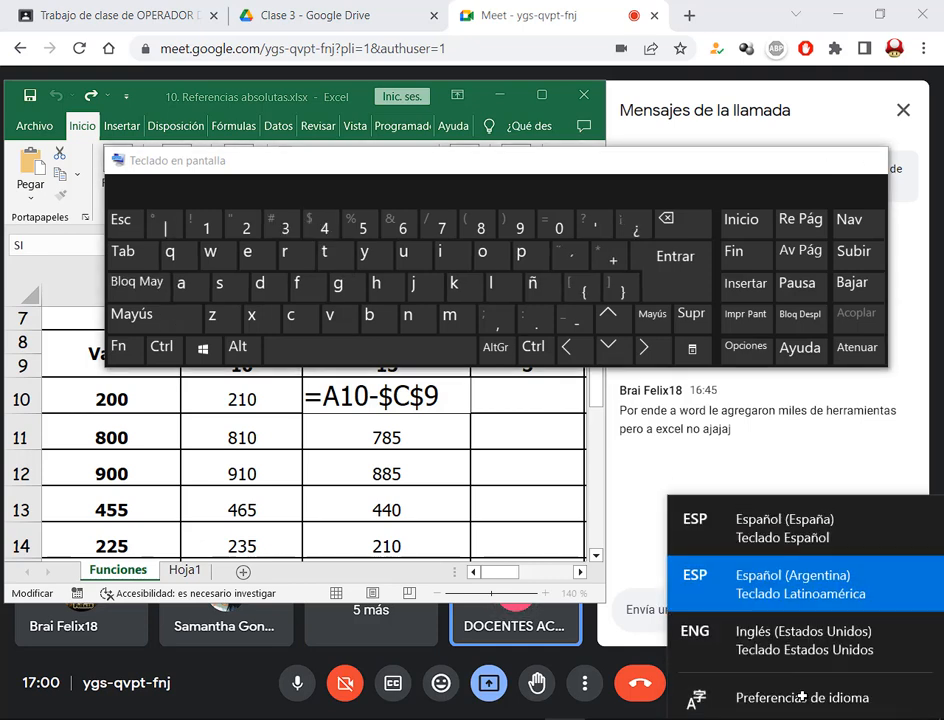
{"action": "left_click", "coordinate": [836, 513]}
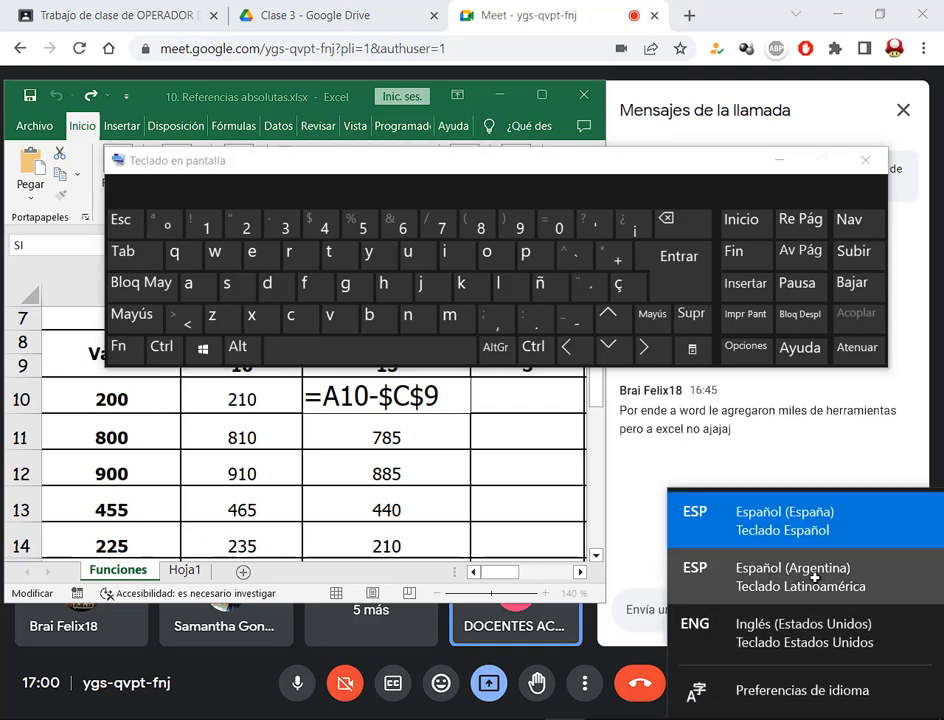
{"action": "left_click", "coordinate": [772, 540]}
{"action": "key", "text": "super+space"}
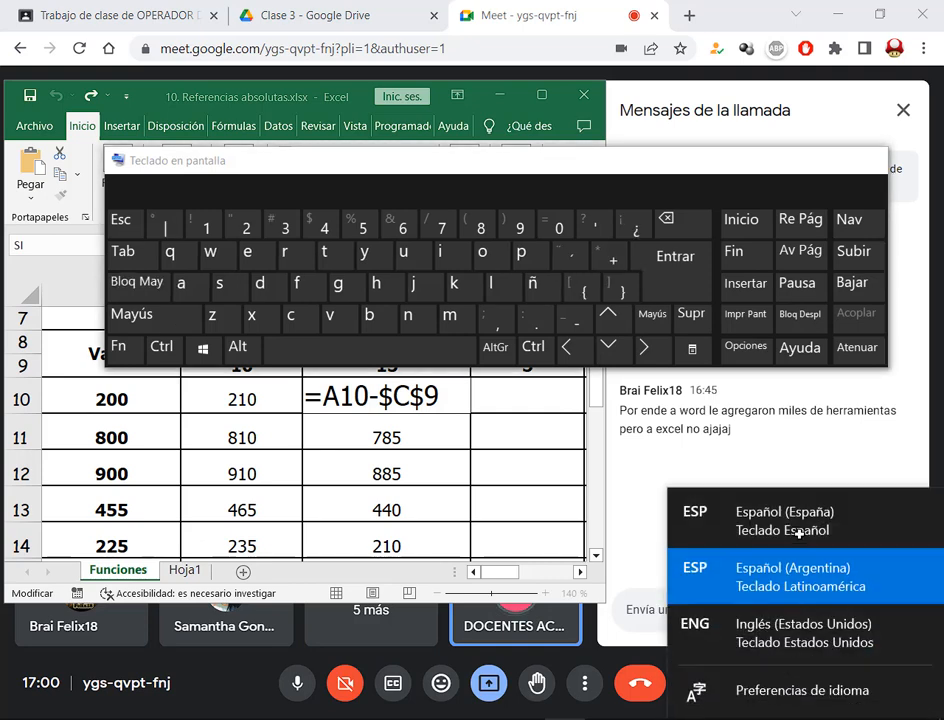
{"action": "left_click", "coordinate": [801, 520]}
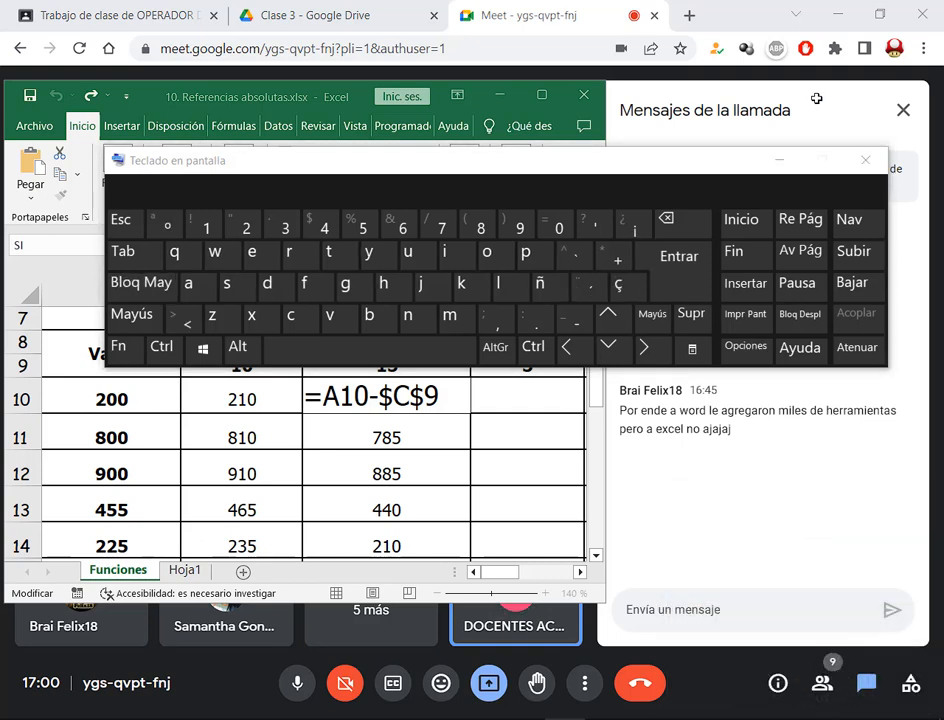
- Close the on-screen keyboard and commit the =A10-$C$9 formula in C10, keeping that cell selected
{"action": "left_click", "coordinate": [856, 163]}
{"action": "left_click_drag", "start_coordinate": [332, 90], "coordinate": [336, 86]}
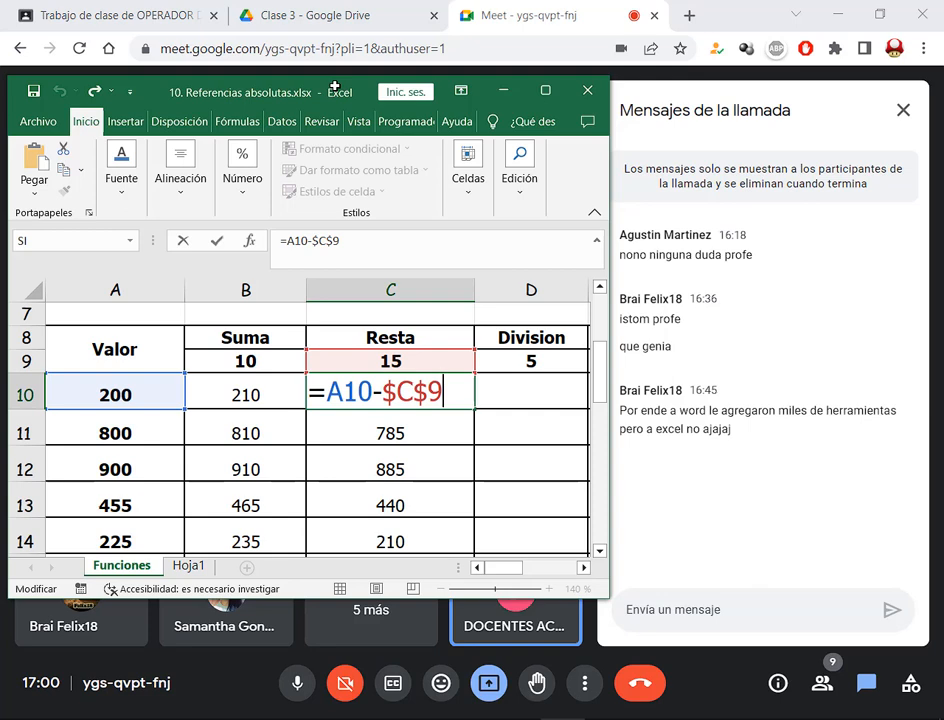
{"action": "key", "text": "ctrl+Return"}
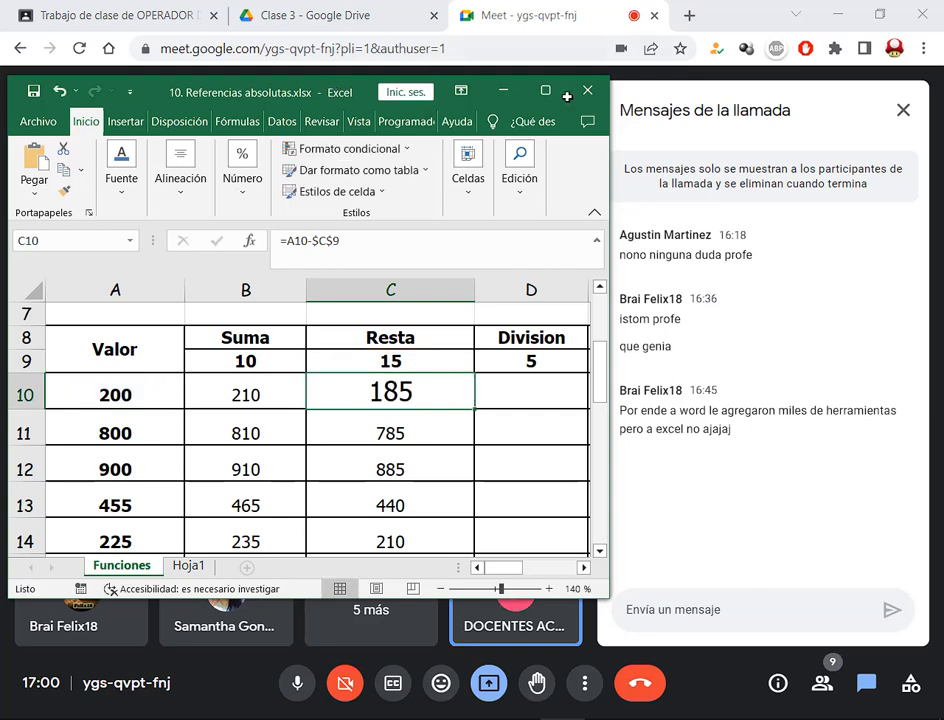
- Calculate the Division column by entering =A10/$D$9 in D10 and filling it down to row 19
{"action": "left_click", "coordinate": [545, 90]}
{"action": "left_click", "coordinate": [499, 320]}
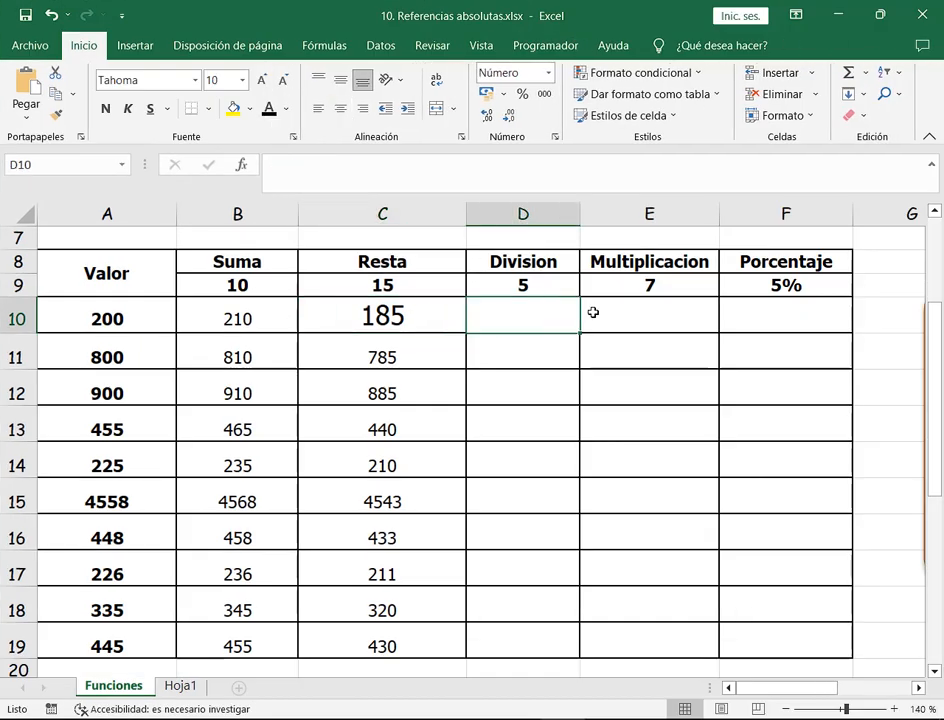
{"action": "type", "text": "="}
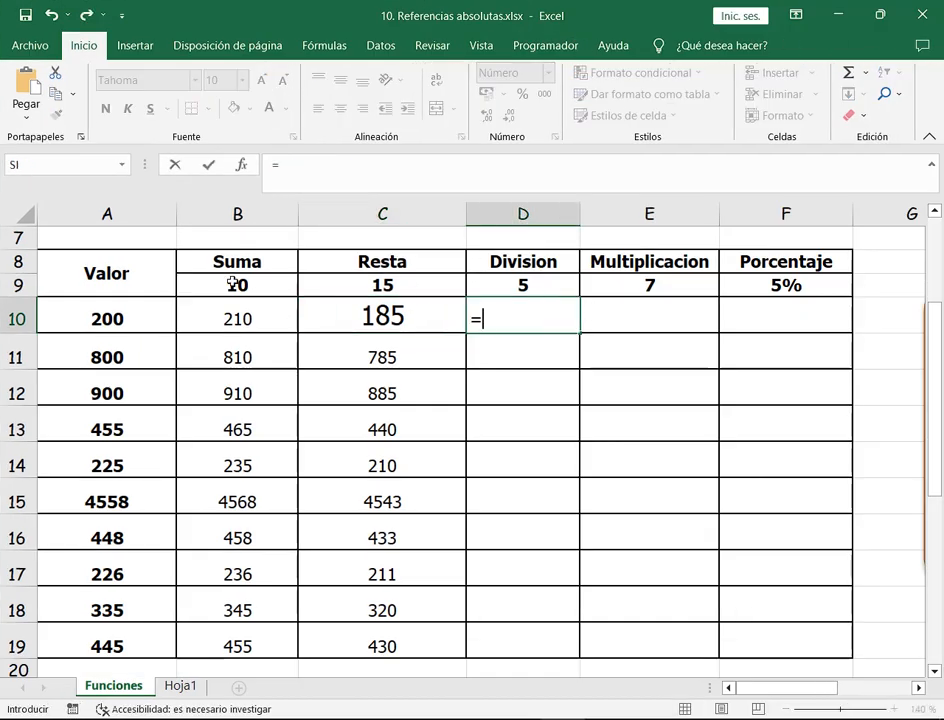
{"action": "left_click", "coordinate": [108, 318]}
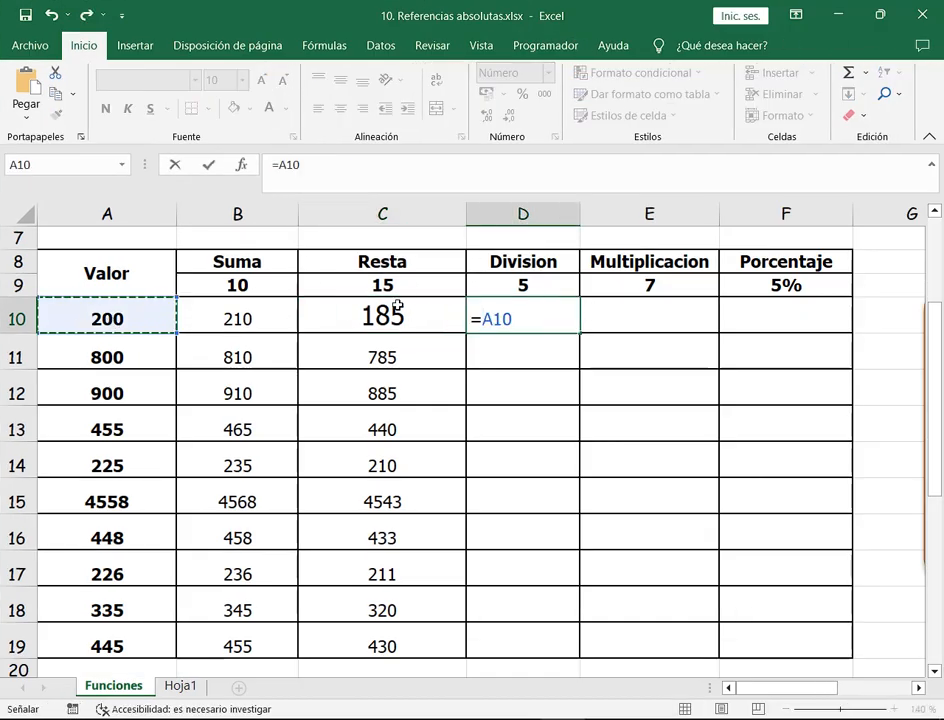
{"action": "type", "text": "/"}
{"action": "left_click", "coordinate": [540, 283]}
{"action": "key", "text": "F4"}
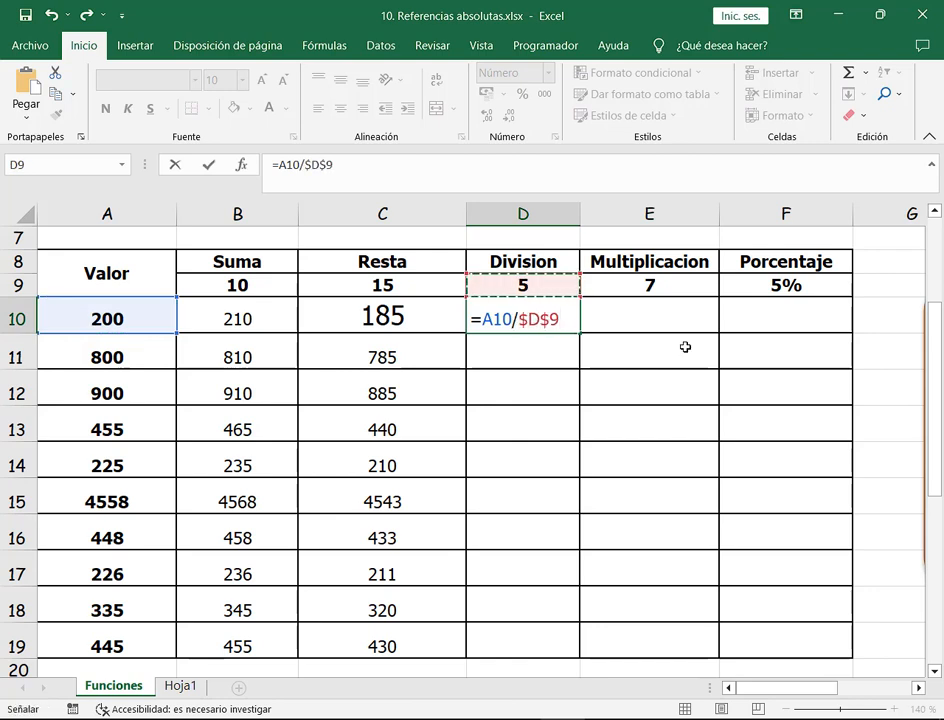
{"action": "key", "text": "Return"}
{"action": "left_click", "coordinate": [560, 322]}
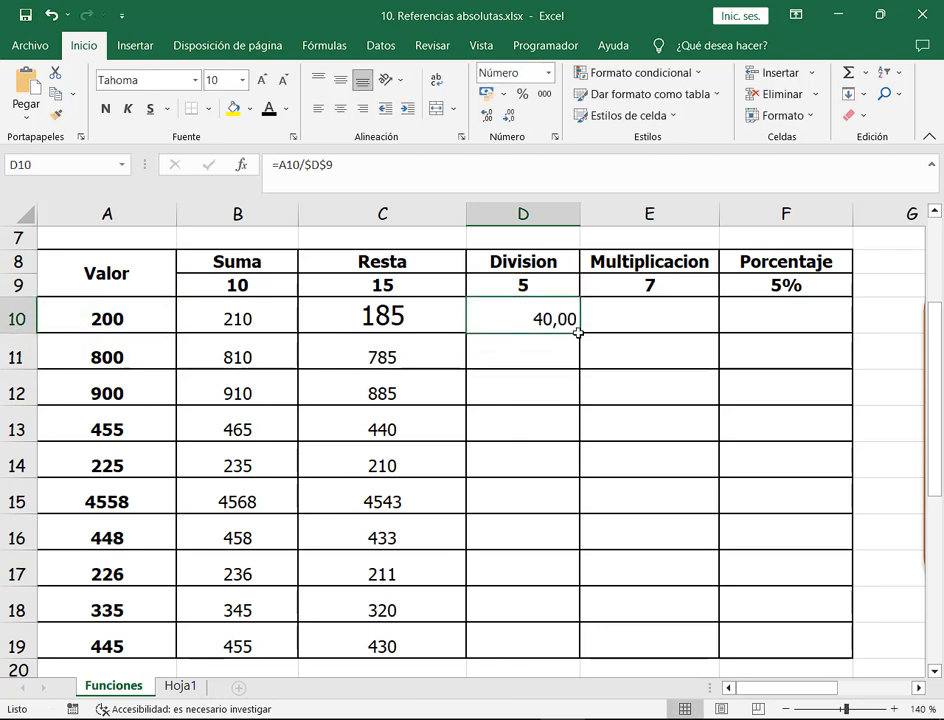
{"action": "double_click", "coordinate": [572, 330]}
- Calculate the Multiplicacion column by entering =A10*$E$9 in E10 and filling it down to row 19
{"action": "left_click", "coordinate": [667, 309]}
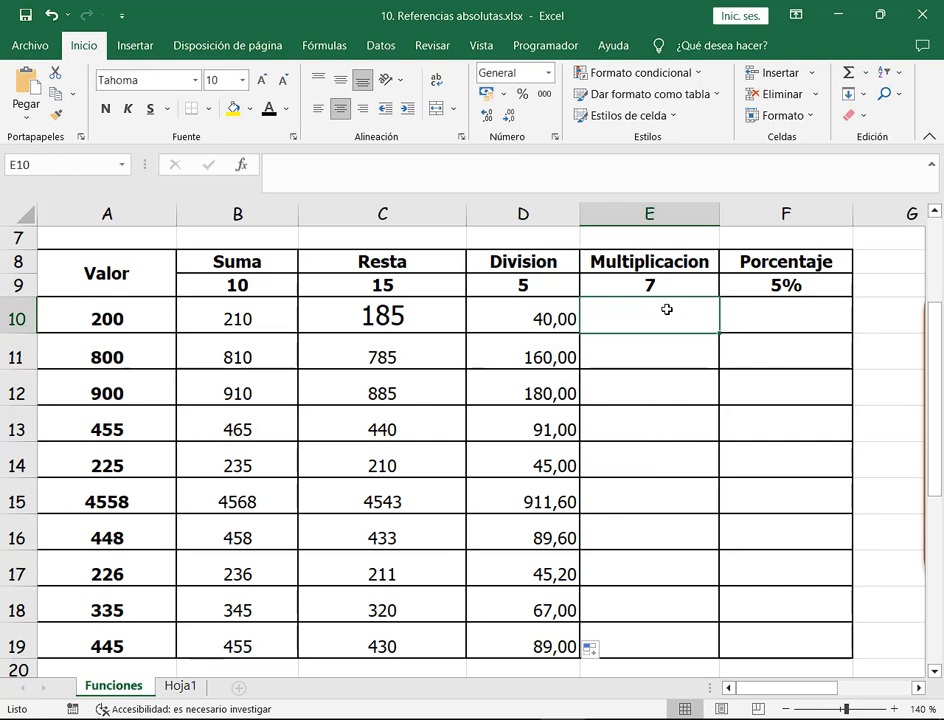
{"action": "type", "text": "="}
{"action": "left_click", "coordinate": [139, 317]}
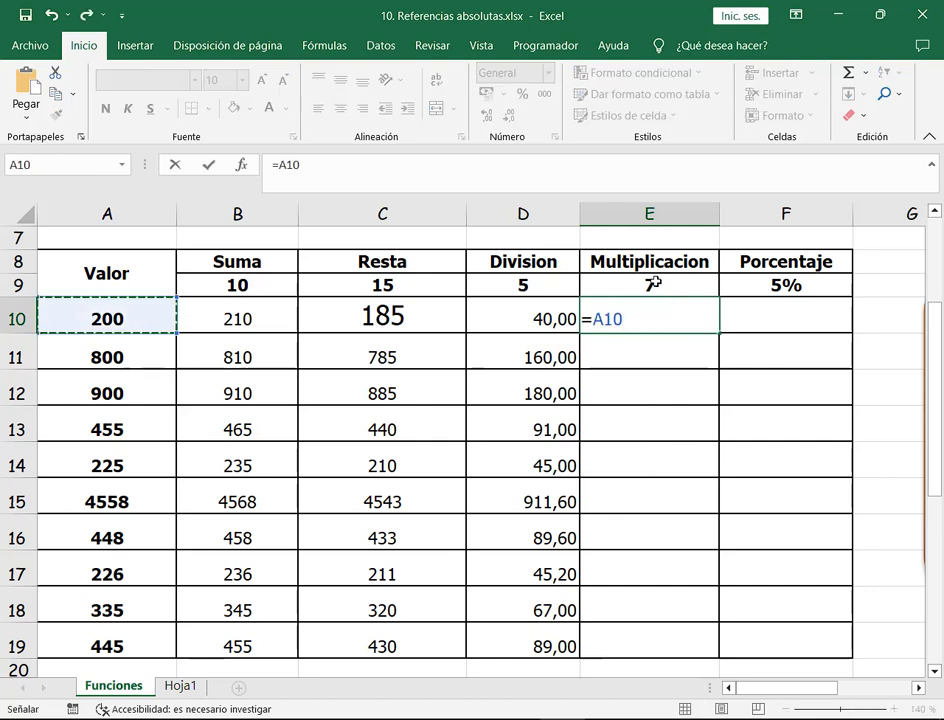
{"action": "type", "text": "*"}
{"action": "left_click", "coordinate": [655, 285]}
{"action": "key", "text": "F4"}
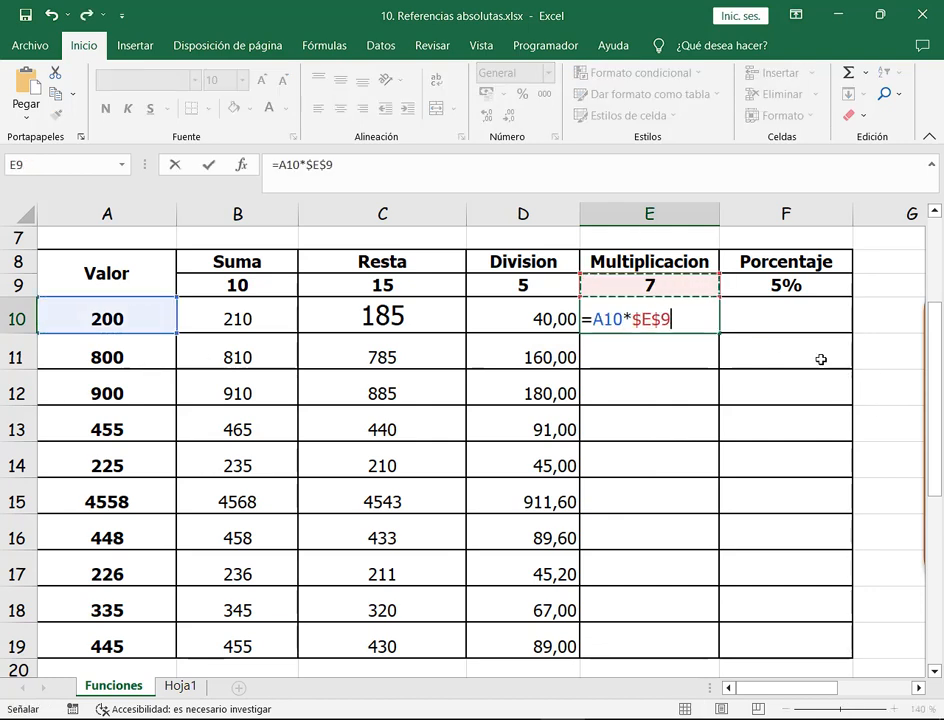
{"action": "key", "text": "Return"}
{"action": "left_click", "coordinate": [700, 320]}
{"action": "double_click", "coordinate": [719, 332]}
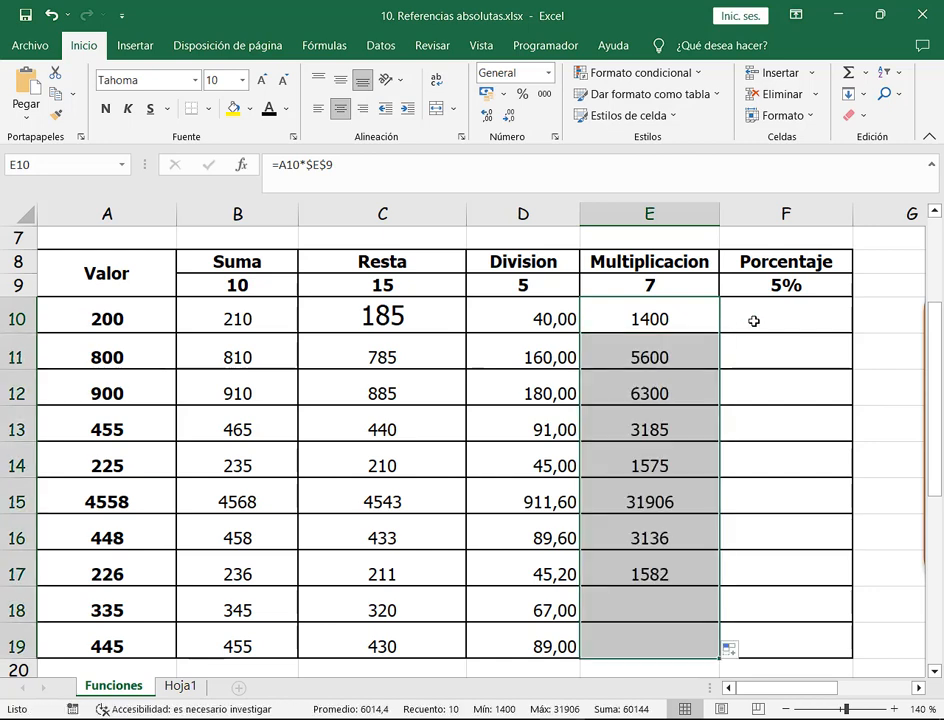
- Calculate the Porcentaje column by entering =A10*$F$9 in F10 and filling it down to row 19
{"action": "left_click", "coordinate": [771, 320]}
{"action": "type", "text": "="}
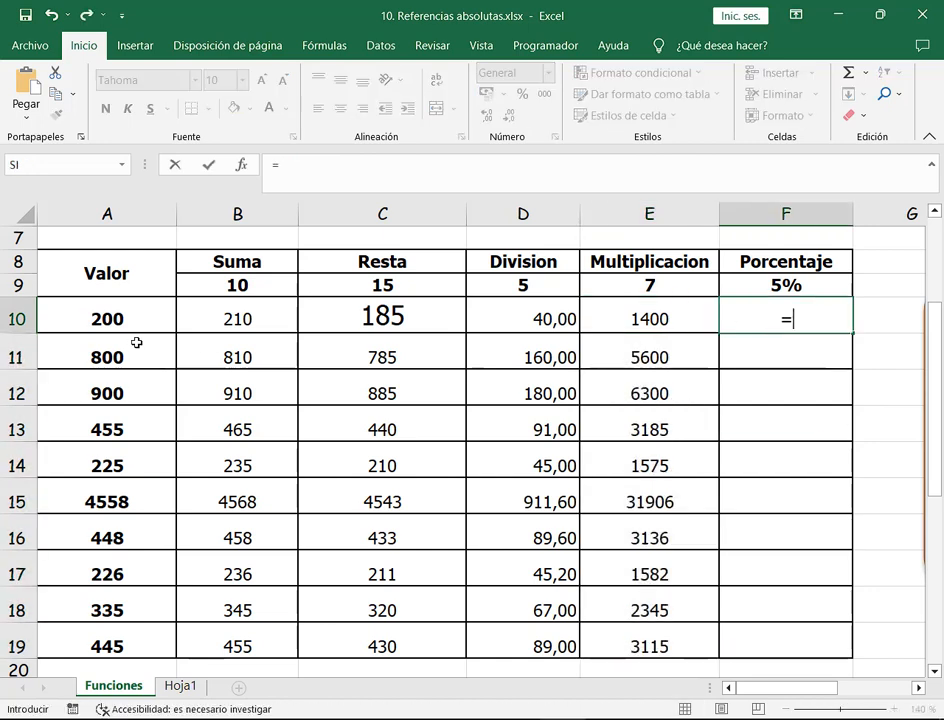
{"action": "left_click", "coordinate": [133, 320]}
{"action": "type", "text": "*"}
{"action": "left_click", "coordinate": [833, 288]}
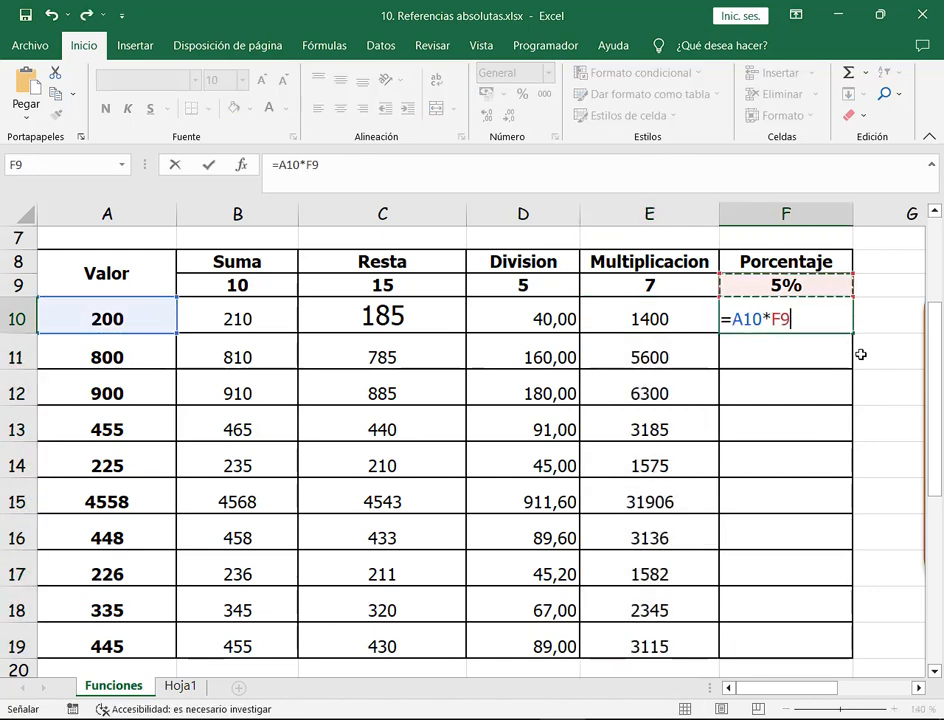
{"action": "key", "text": "F4"}
{"action": "key", "text": "Return"}
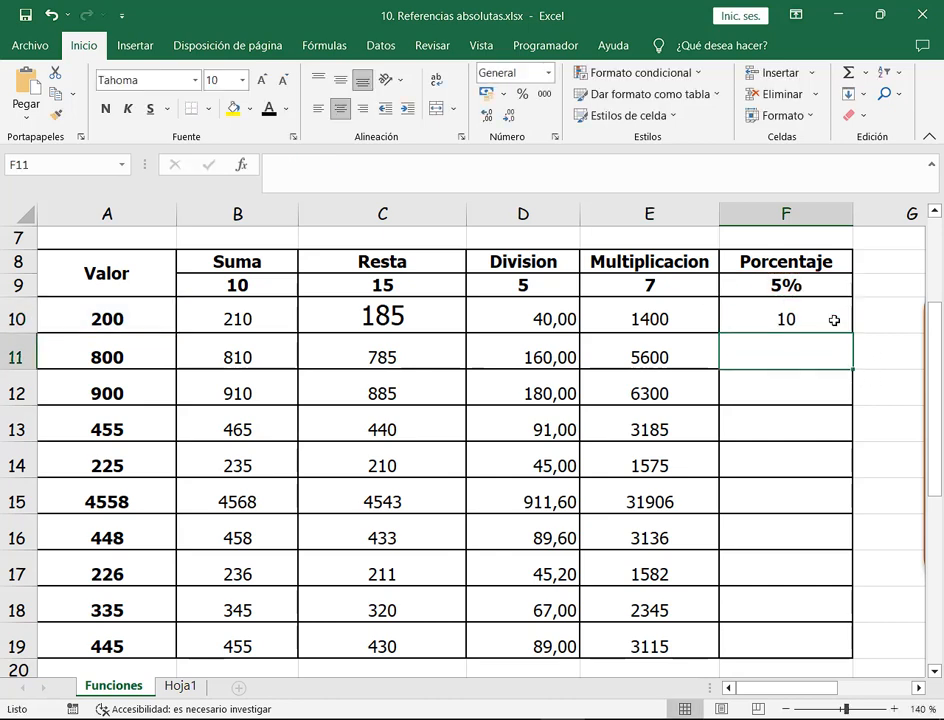
{"action": "left_click", "coordinate": [838, 321]}
{"action": "double_click", "coordinate": [855, 332]}
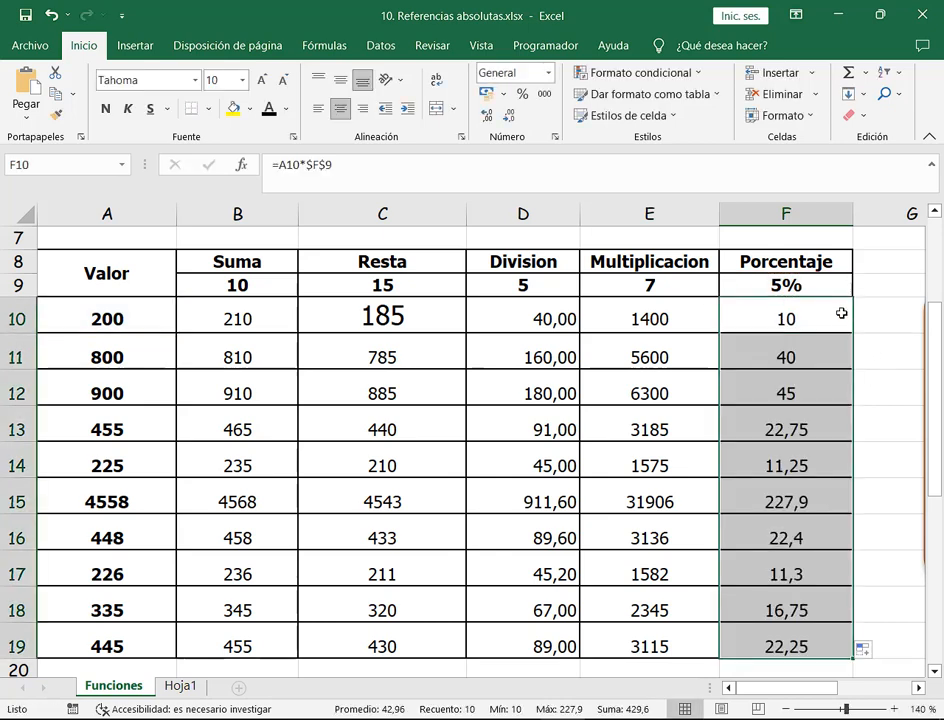
- Inspect the absolute reference $F$9 inside the formula of F10, leaving the formula as it is
{"action": "left_click", "coordinate": [840, 318]}
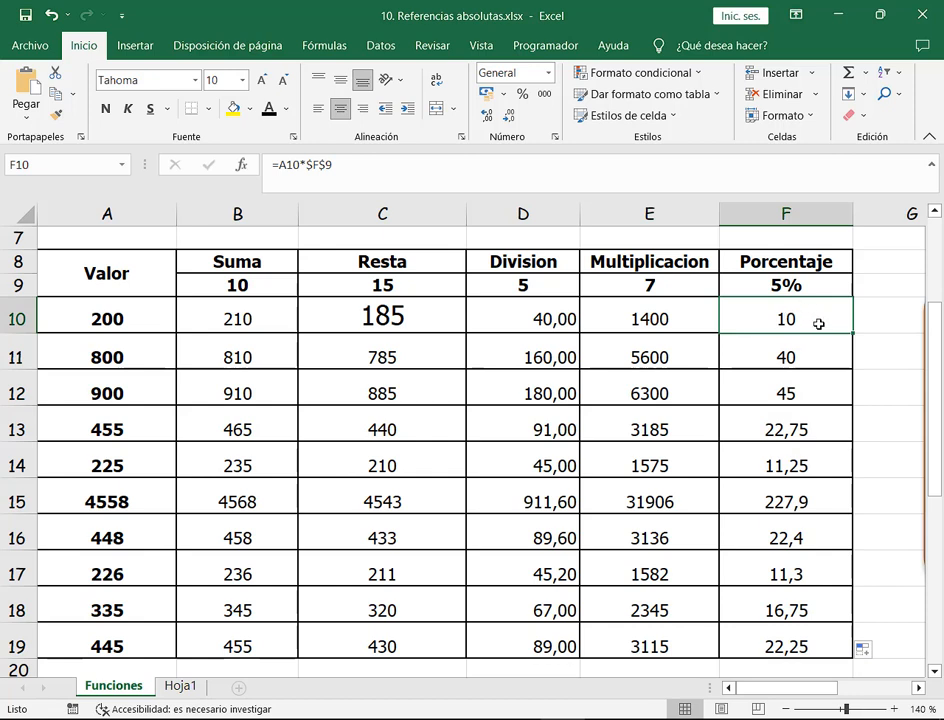
{"action": "key", "text": "F2"}
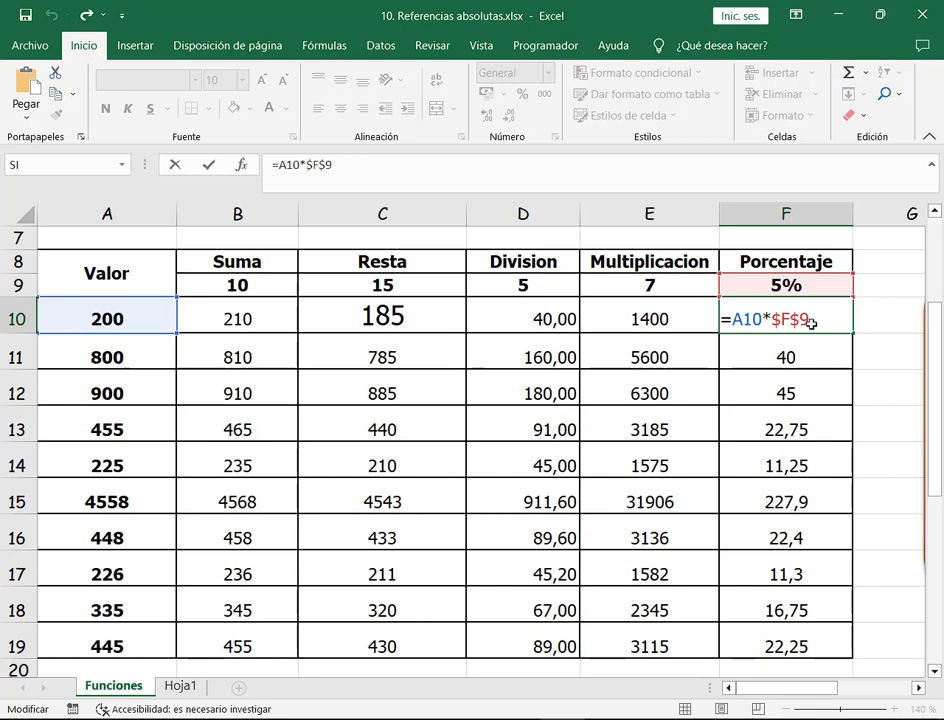
{"action": "left_click_drag", "start_coordinate": [773, 317], "coordinate": [834, 313]}
{"action": "left_click", "coordinate": [834, 313]}
{"action": "key", "text": "ctrl+Return"}
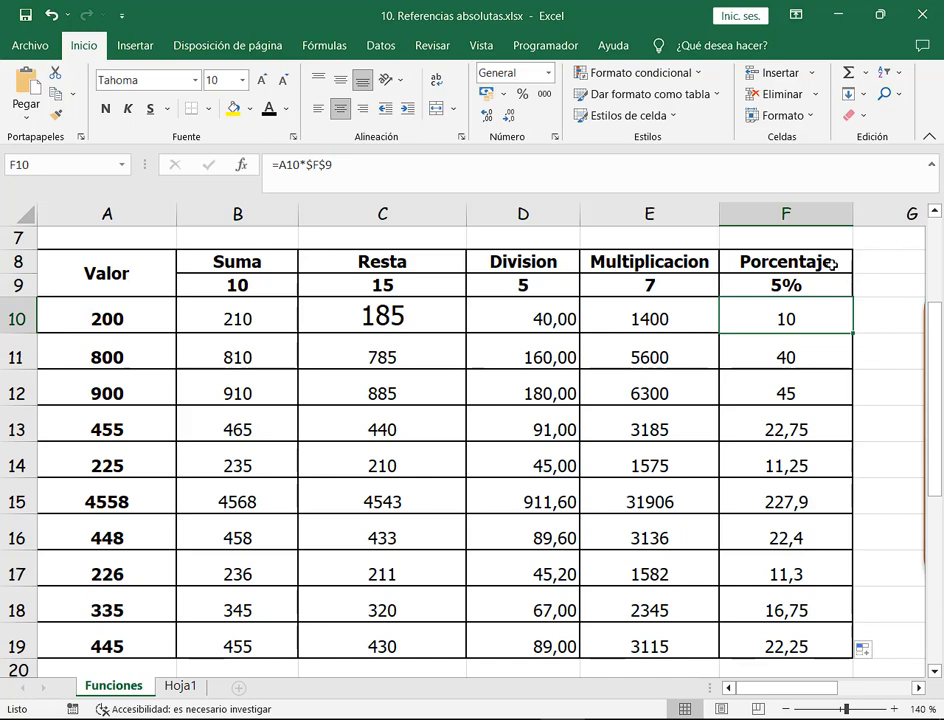
- Restore the workbook to a smaller window and stretch it to full screen height beside the call chat, with the sheet at 110% zoom
{"action": "left_click", "coordinate": [882, 14]}
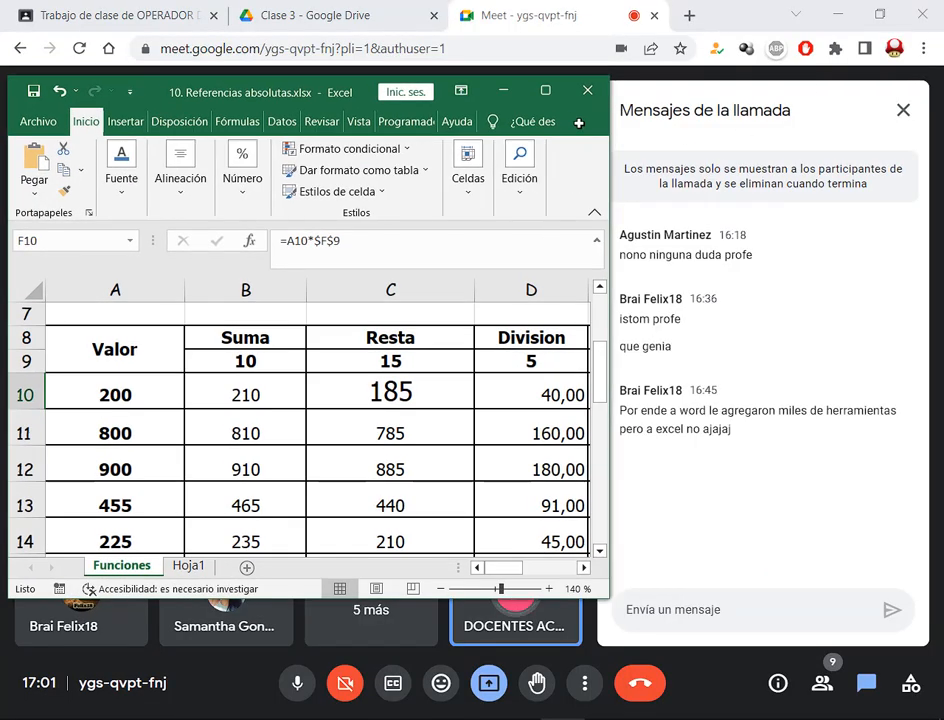
{"action": "left_click_drag", "start_coordinate": [358, 95], "coordinate": [319, 46]}
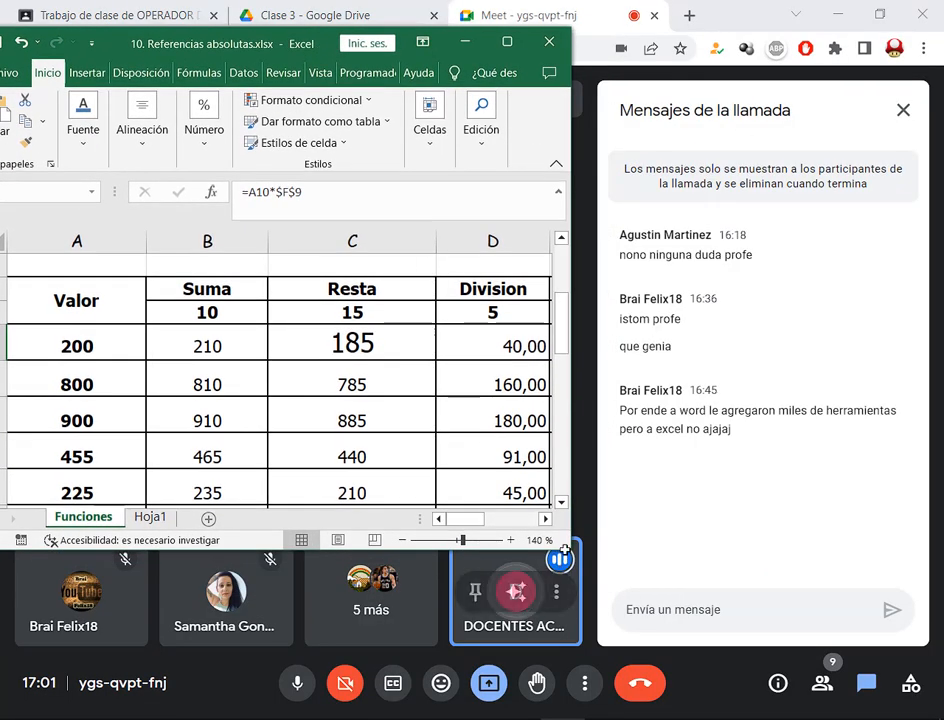
{"action": "left_click_drag", "start_coordinate": [570, 548], "coordinate": [620, 641]}
{"action": "left_click", "coordinate": [496, 633]}
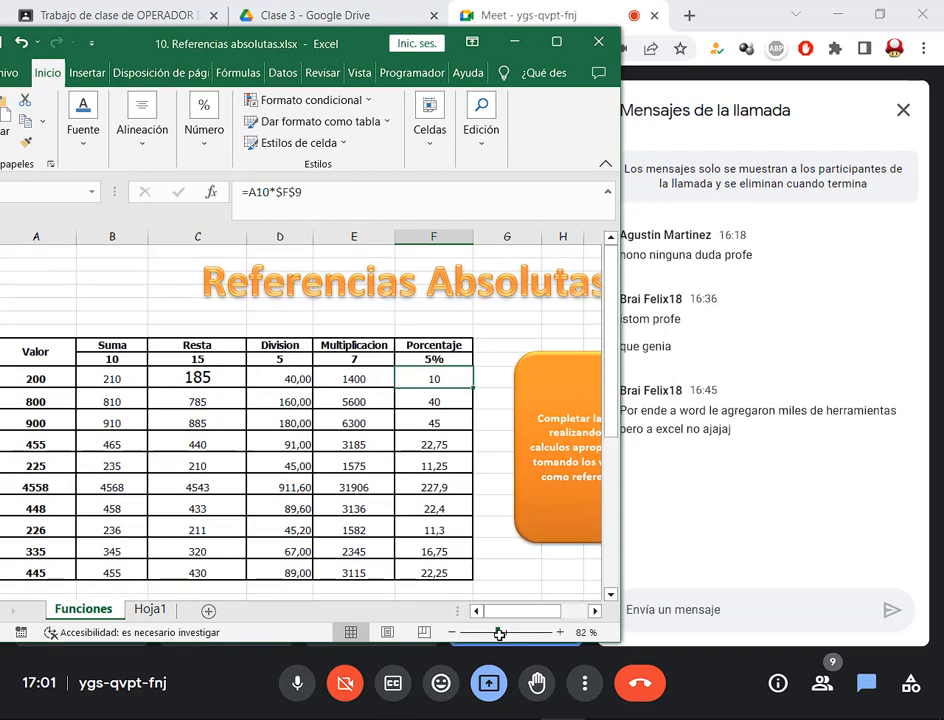
{"action": "left_click", "coordinate": [562, 631]}
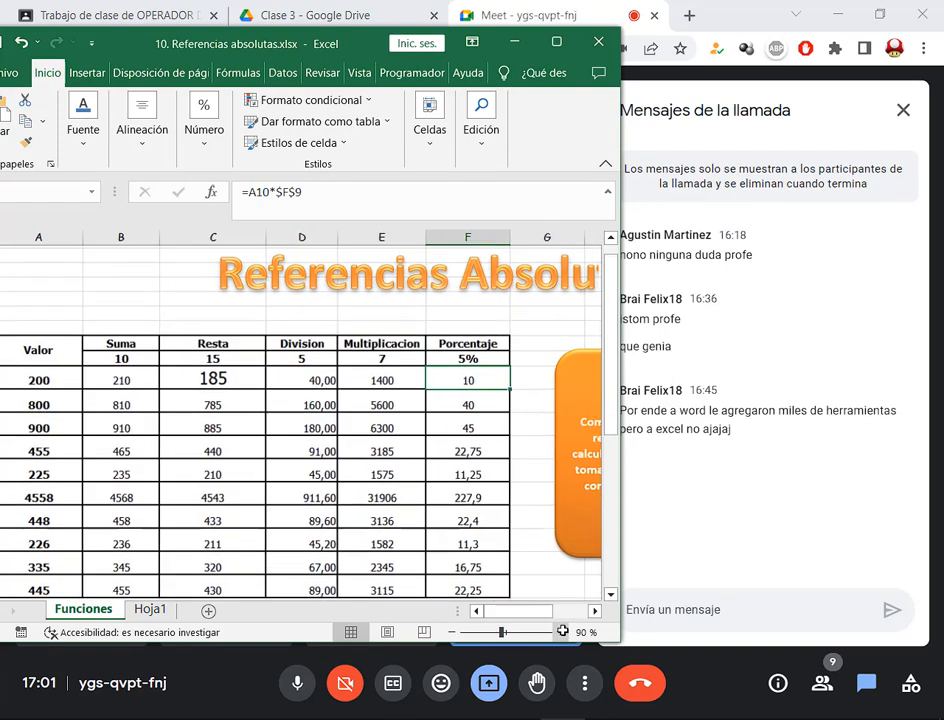
{"action": "left_click", "coordinate": [562, 631]}
{"action": "left_click", "coordinate": [562, 631]}
{"action": "left_click_drag", "start_coordinate": [533, 615], "coordinate": [496, 611]}
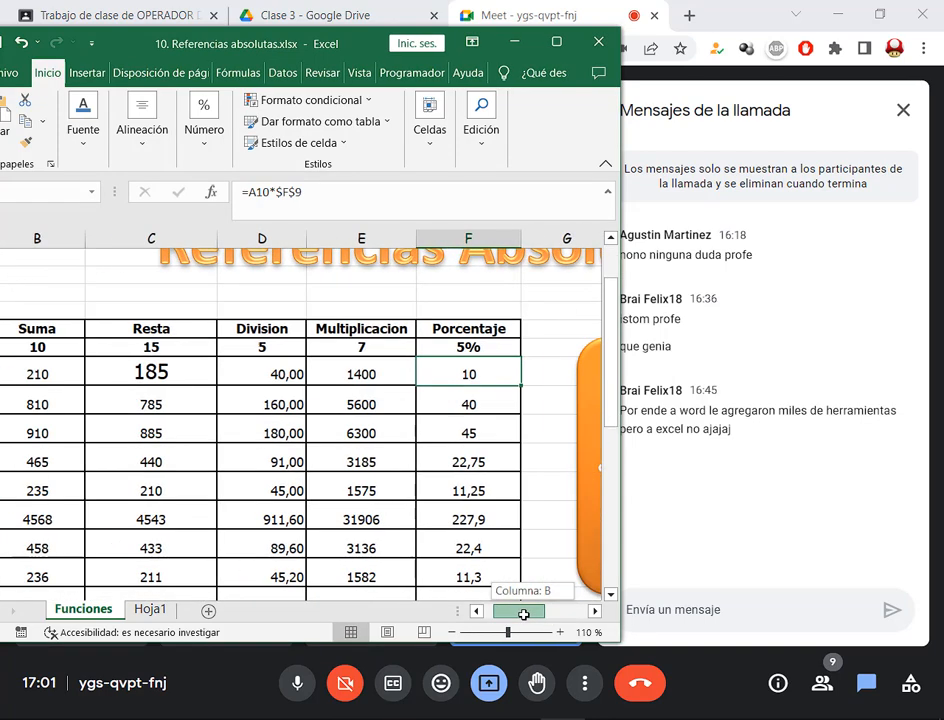
{"action": "scroll", "coordinate": [486, 437], "scroll_direction": "down", "scroll_amount": 1}
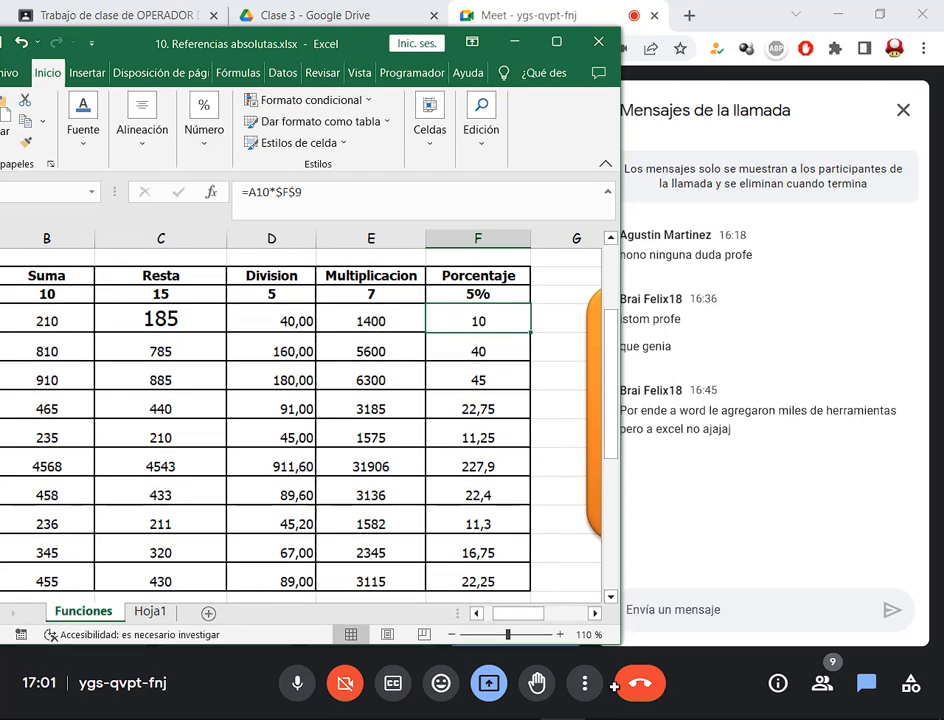
{"action": "left_click_drag", "start_coordinate": [617, 639], "coordinate": [601, 719]}
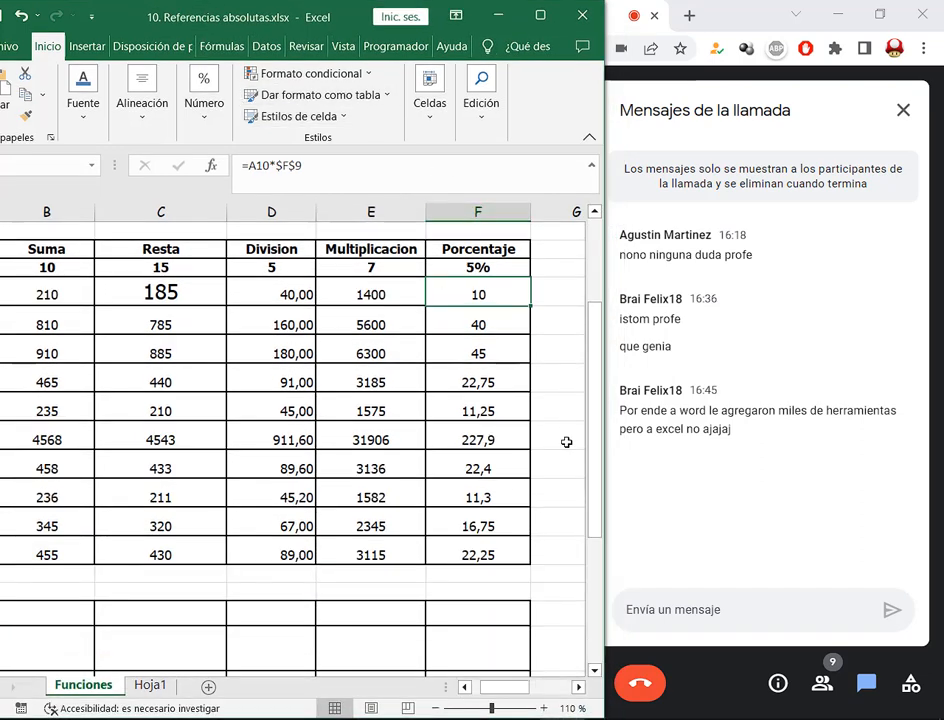
- Reduce the font size of cell C10 in the Resta column to 11
{"action": "scroll", "coordinate": [533, 470], "scroll_direction": "up", "scroll_amount": 2}
{"action": "scroll", "coordinate": [487, 425], "scroll_direction": "down", "scroll_amount": 1}
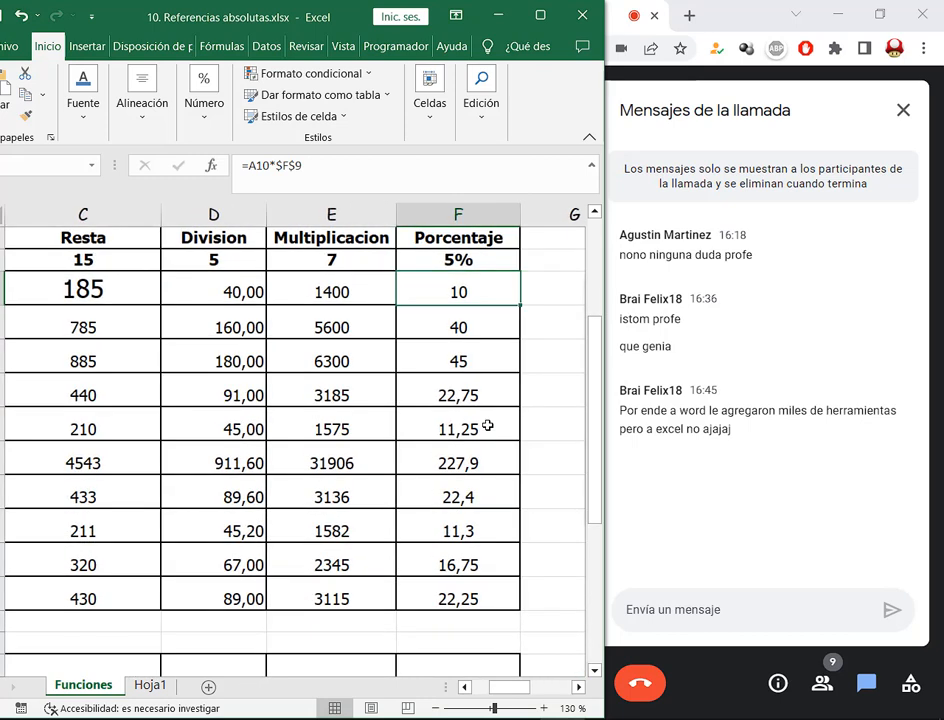
{"action": "scroll", "coordinate": [449, 480], "scroll_direction": "down", "scroll_amount": 1}
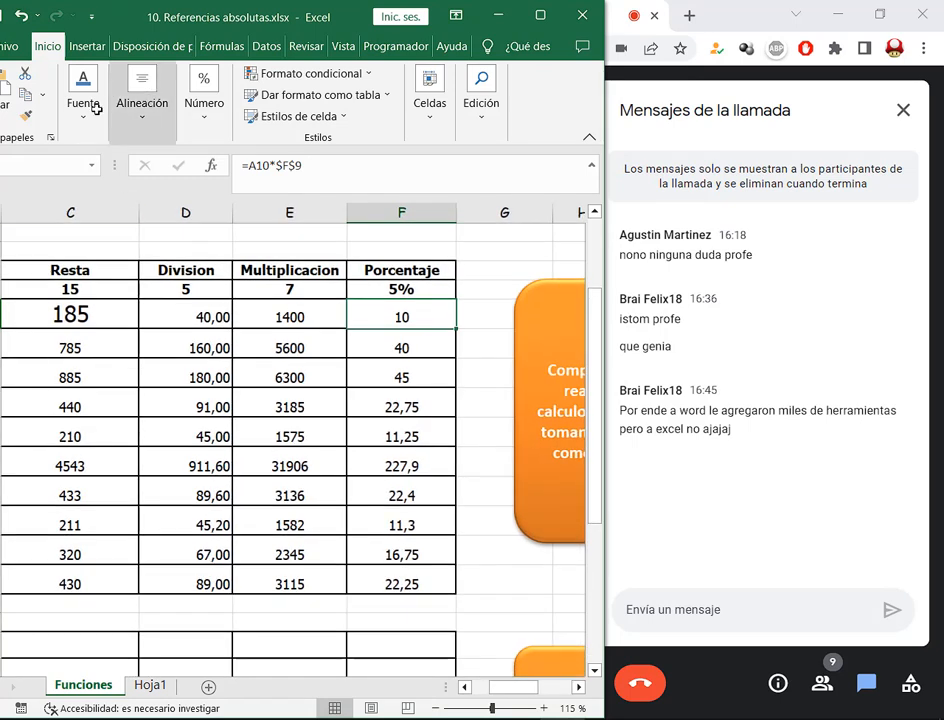
{"action": "left_click", "coordinate": [80, 314]}
{"action": "left_click", "coordinate": [90, 110]}
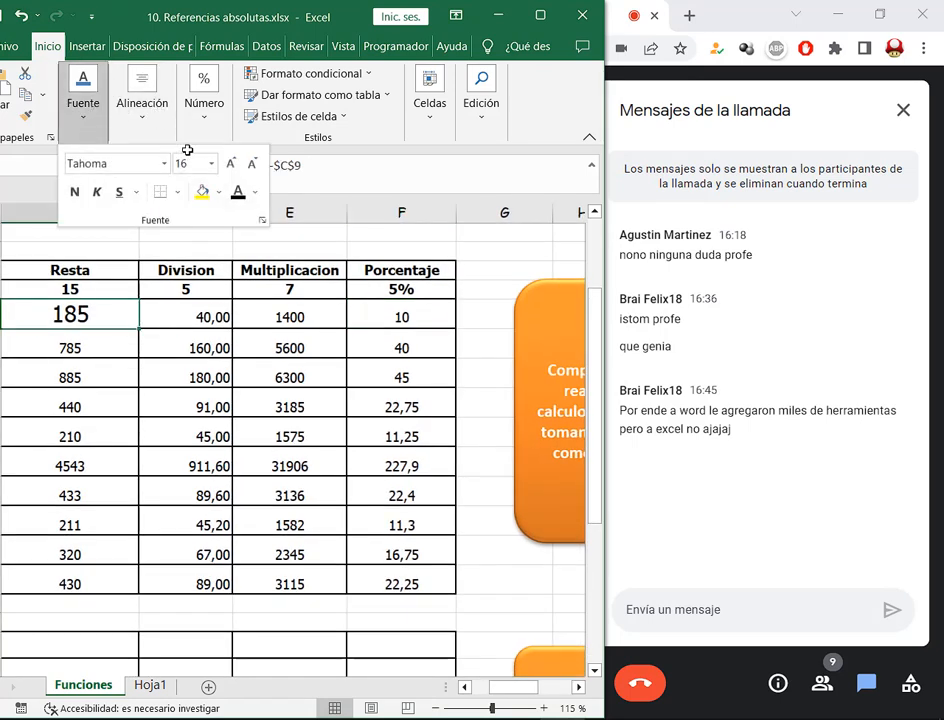
{"action": "left_click", "coordinate": [250, 160]}
{"action": "left_click", "coordinate": [250, 160]}
{"action": "left_click", "coordinate": [250, 160]}
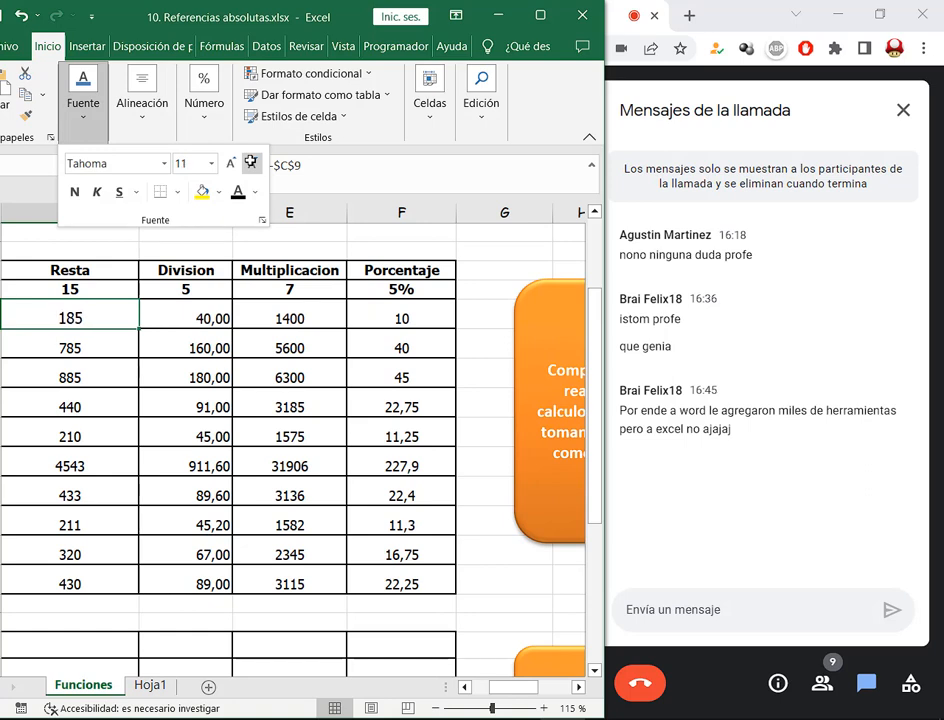
- Resize columns C through F together, autofitting them first and finishing with one wider, uniform width
{"action": "left_click_drag", "start_coordinate": [420, 213], "coordinate": [160, 236]}
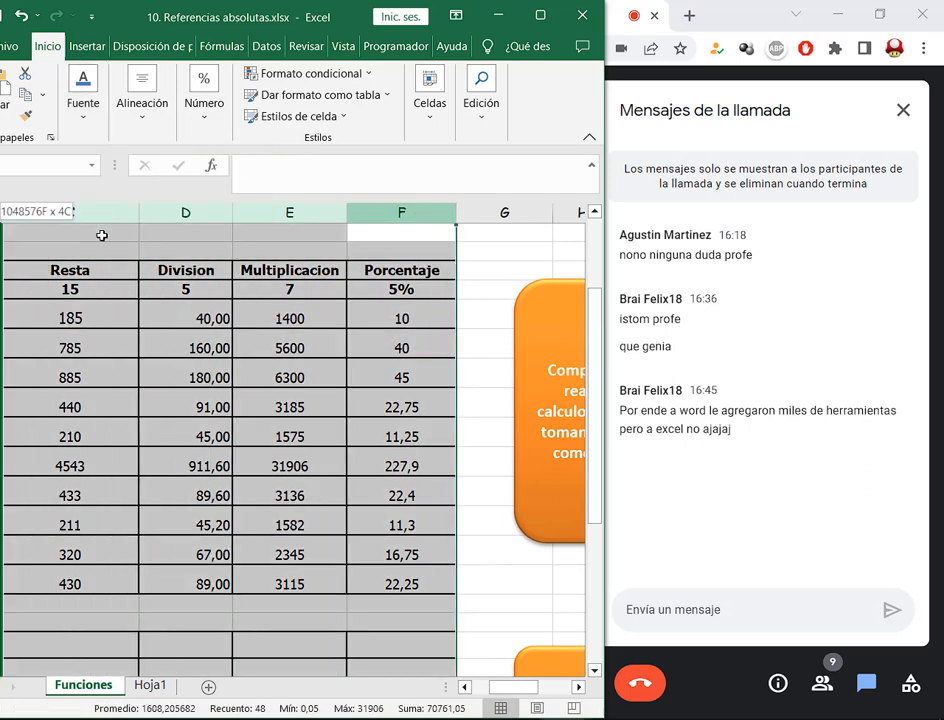
{"action": "double_click", "coordinate": [140, 212]}
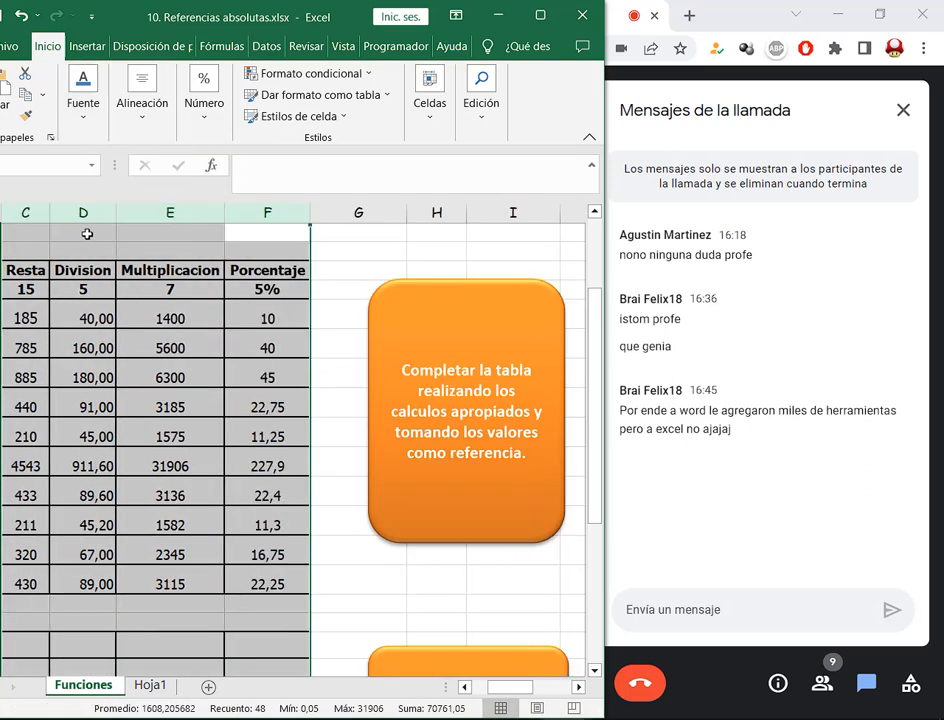
{"action": "left_click_drag", "start_coordinate": [50, 212], "coordinate": [63, 212]}
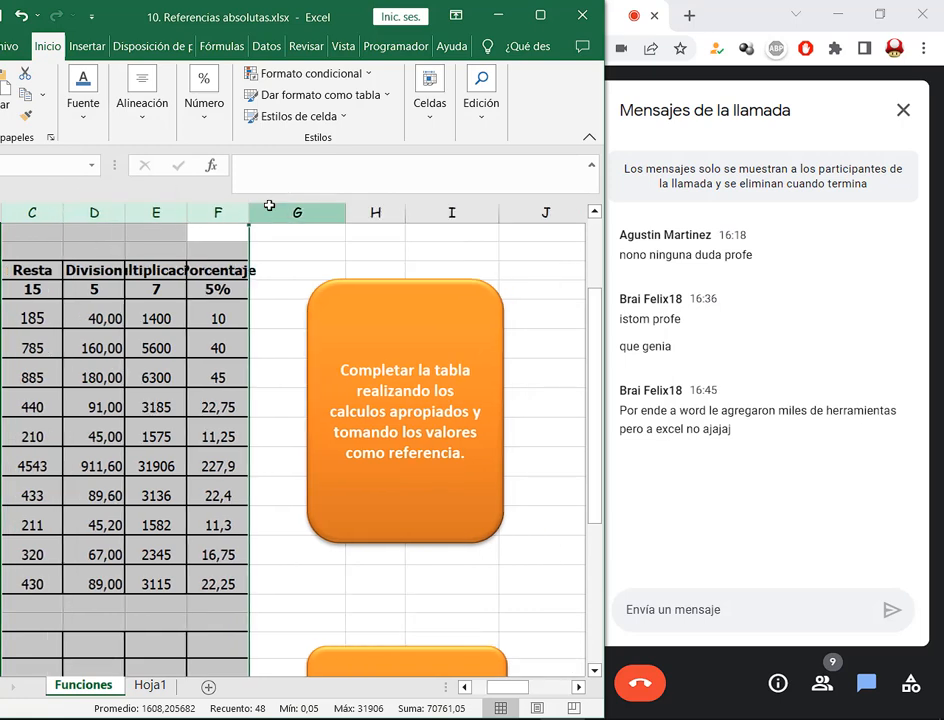
{"action": "left_click_drag", "start_coordinate": [251, 211], "coordinate": [340, 212]}
- Narrow the Resta, Division, Porcentaje and Multiplicacion columns one by one so they fit their contents more closely
{"action": "left_click", "coordinate": [140, 312]}
{"action": "left_click_drag", "start_coordinate": [123, 216], "coordinate": [83, 216]}
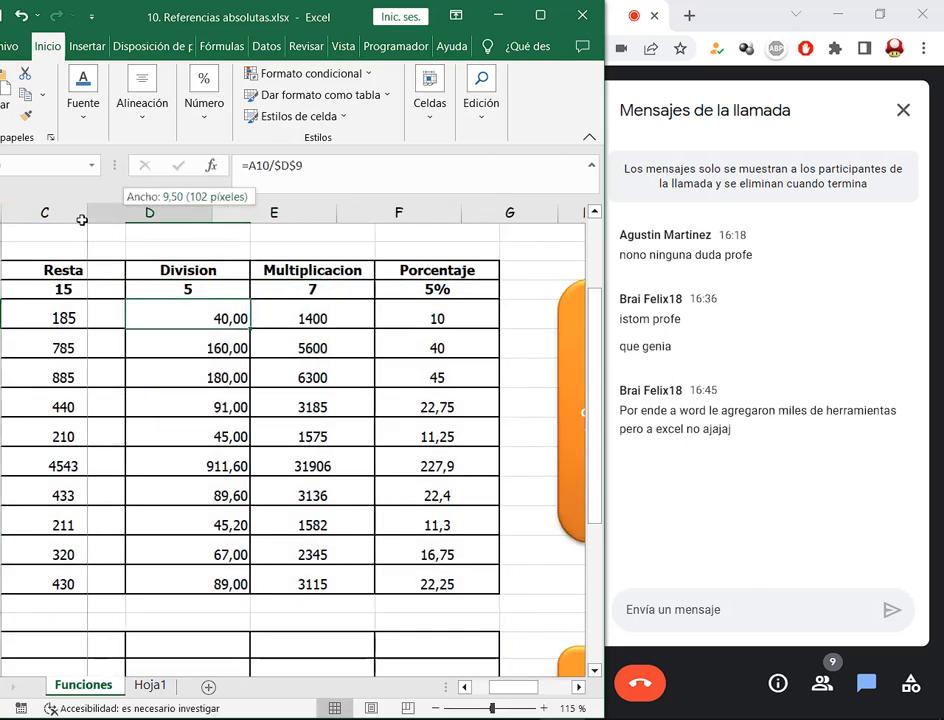
{"action": "left_click_drag", "start_coordinate": [207, 213], "coordinate": [174, 213]}
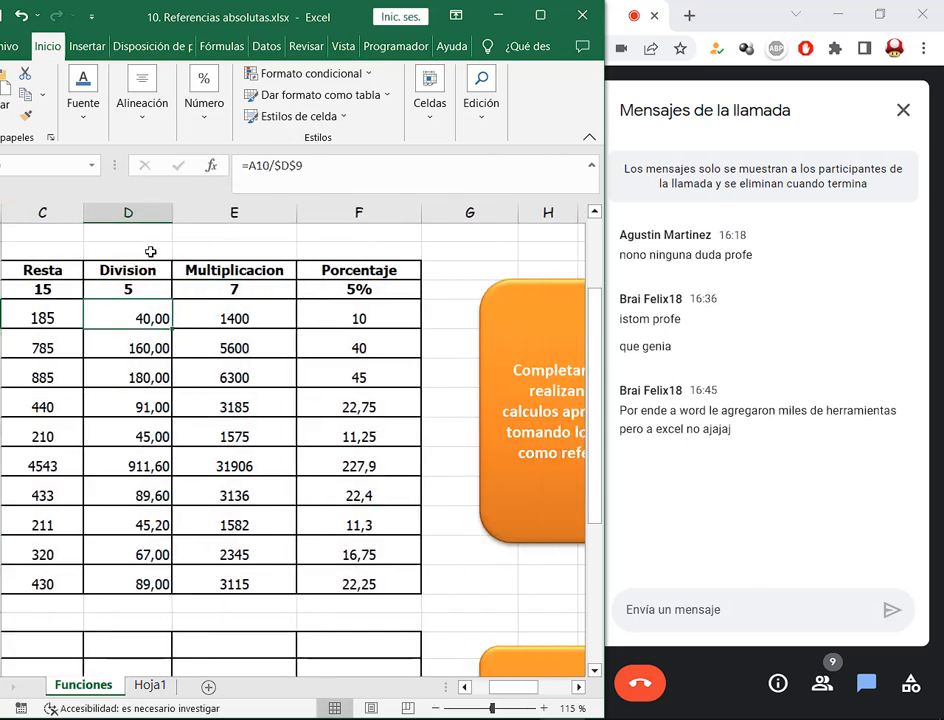
{"action": "mouse_move", "coordinate": [497, 687]}
{"action": "left_mouse_down"}
{"action": "mouse_move", "coordinate": [483, 689]}
{"action": "mouse_move", "coordinate": [491, 688]}
{"action": "left_mouse_up"}
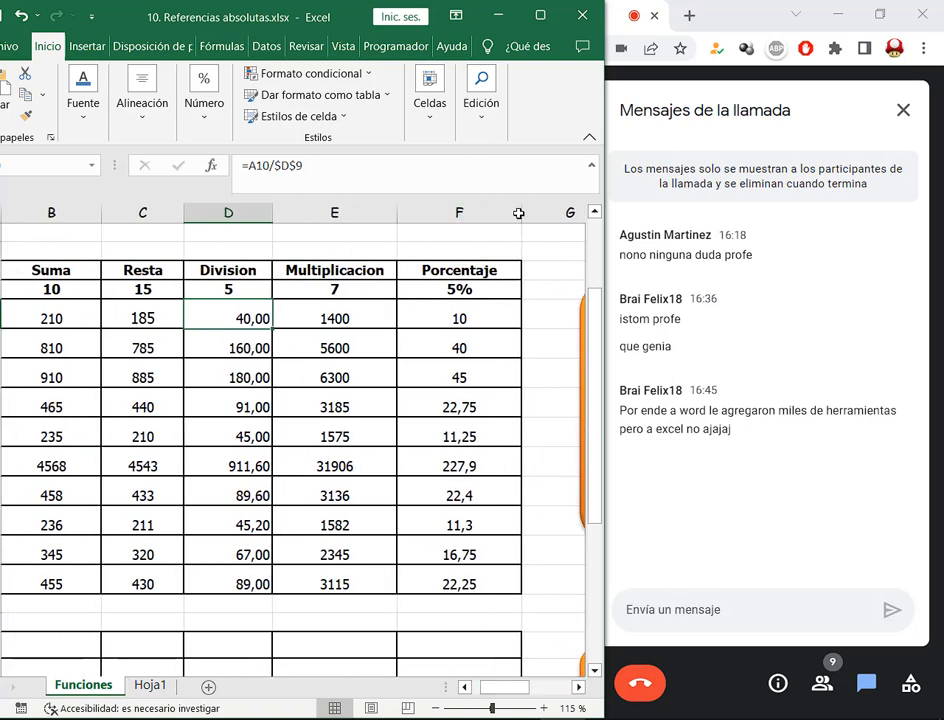
{"action": "left_click_drag", "start_coordinate": [519, 213], "coordinate": [495, 213]}
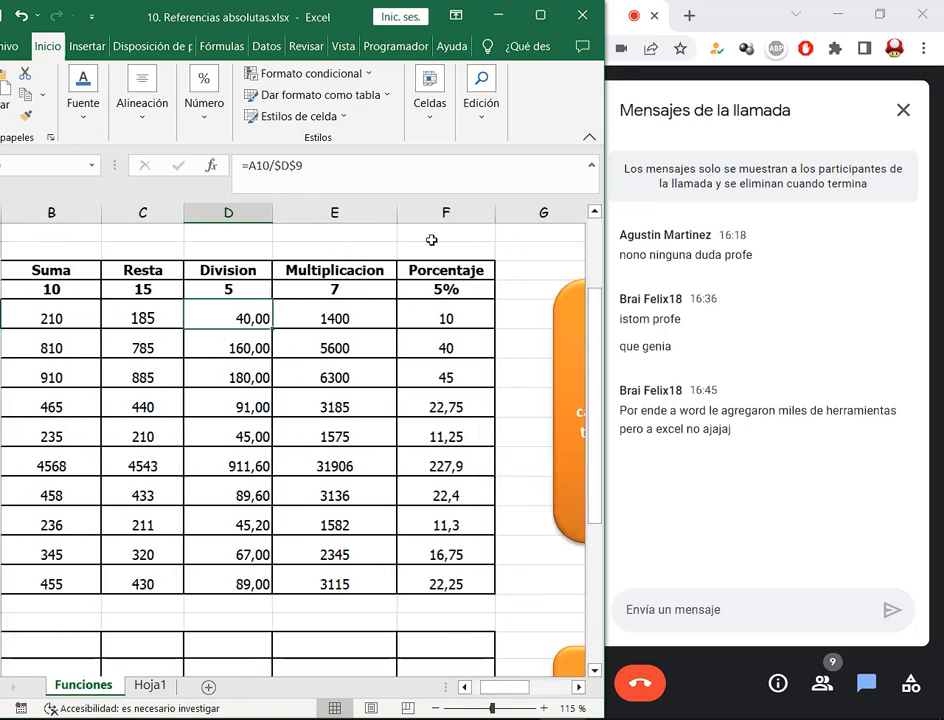
{"action": "left_click_drag", "start_coordinate": [397, 213], "coordinate": [392, 213]}
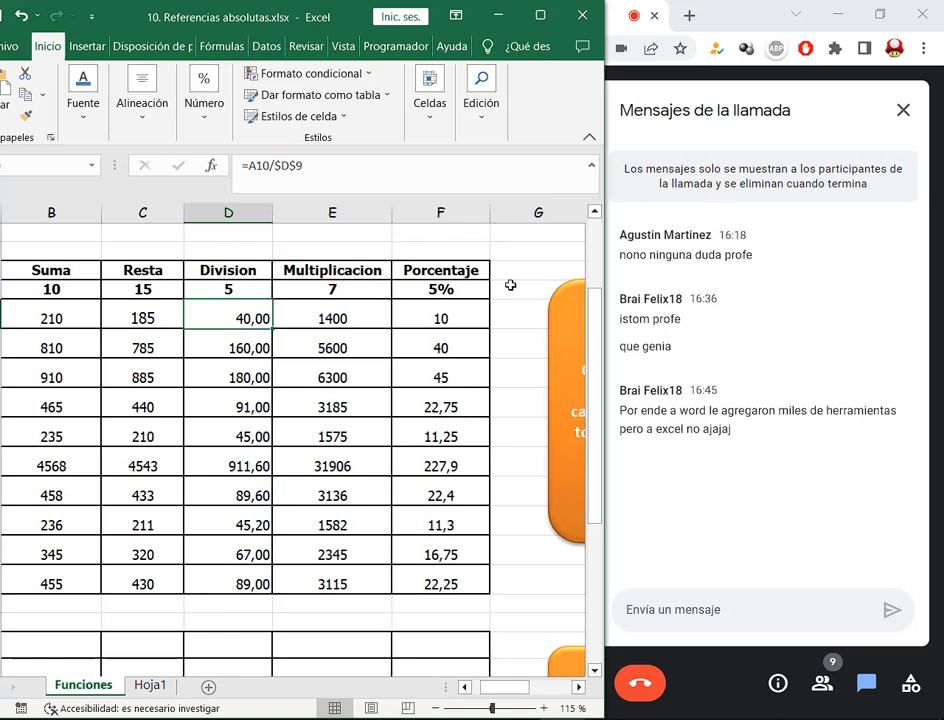
{"action": "left_click", "coordinate": [518, 236]}
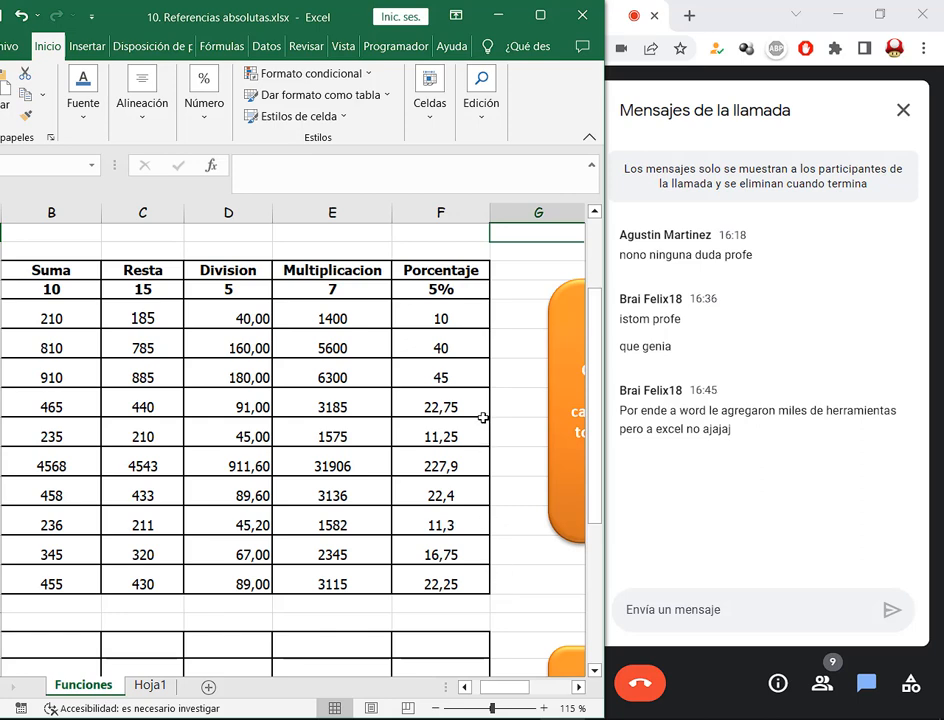
{"action": "left_click_drag", "start_coordinate": [480, 407], "coordinate": [466, 489]}
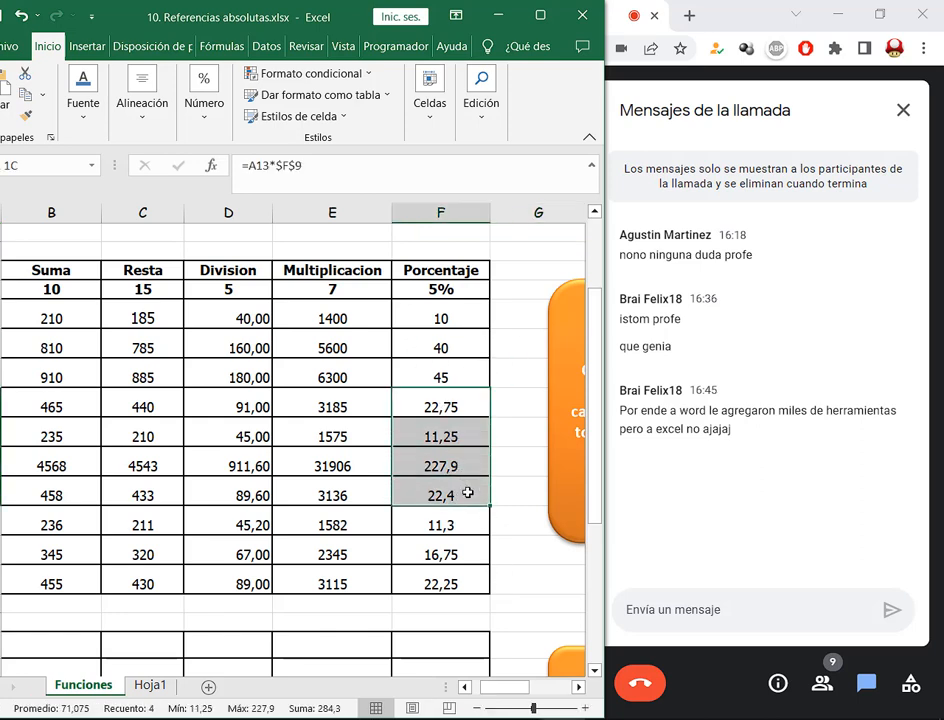
{"action": "left_click_drag", "start_coordinate": [466, 416], "coordinate": [474, 486]}
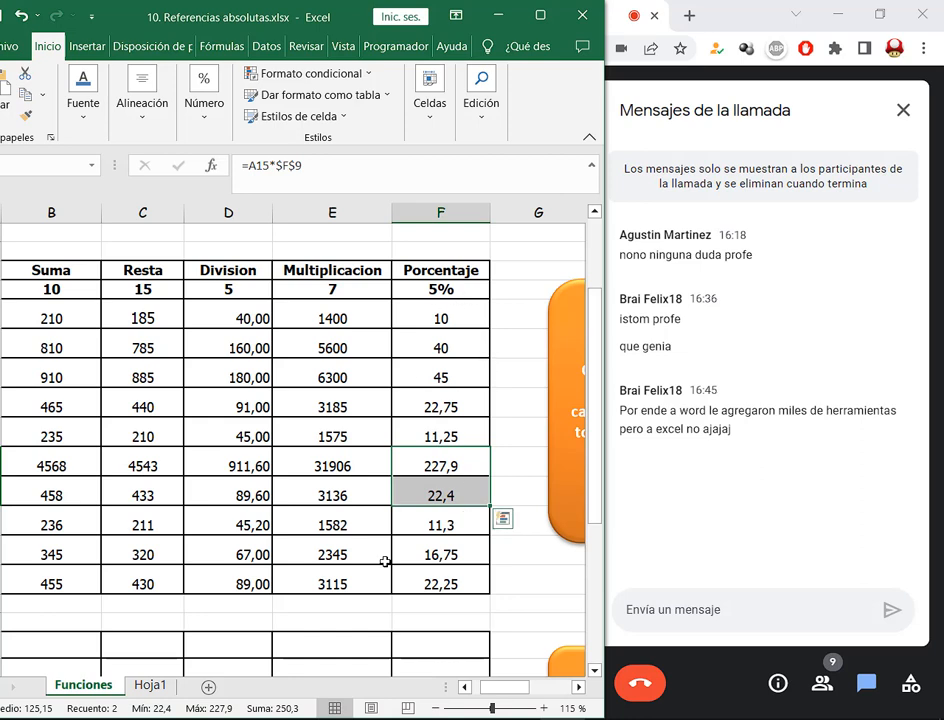
{"action": "left_click_drag", "start_coordinate": [240, 318], "coordinate": [258, 585]}
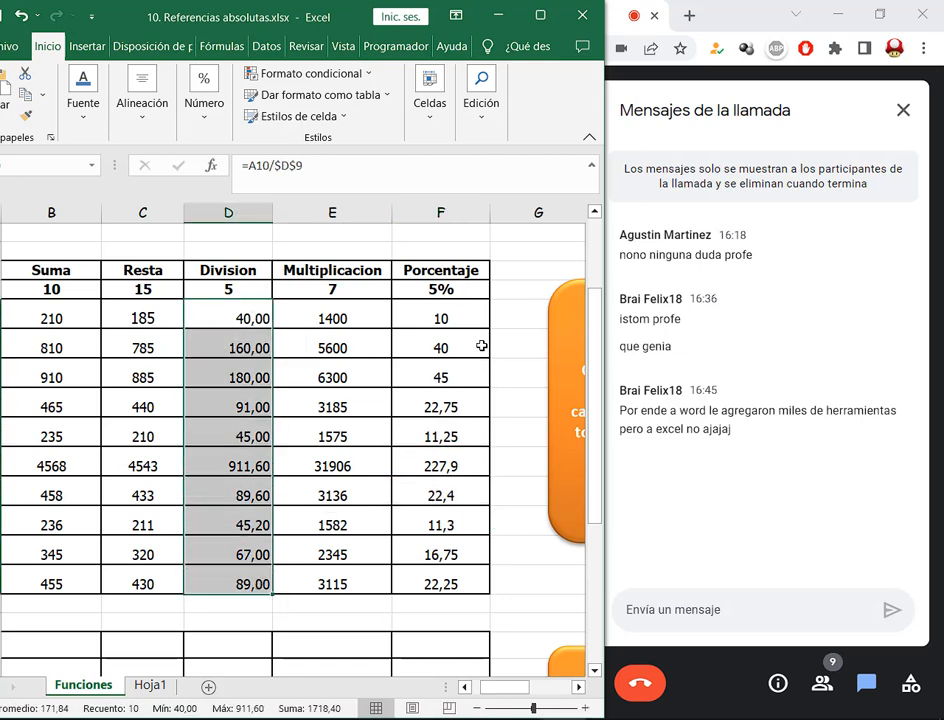
- Apply the thousands separator number style to the Porcentaje results in F10:F19
{"action": "left_click_drag", "start_coordinate": [462, 310], "coordinate": [468, 588]}
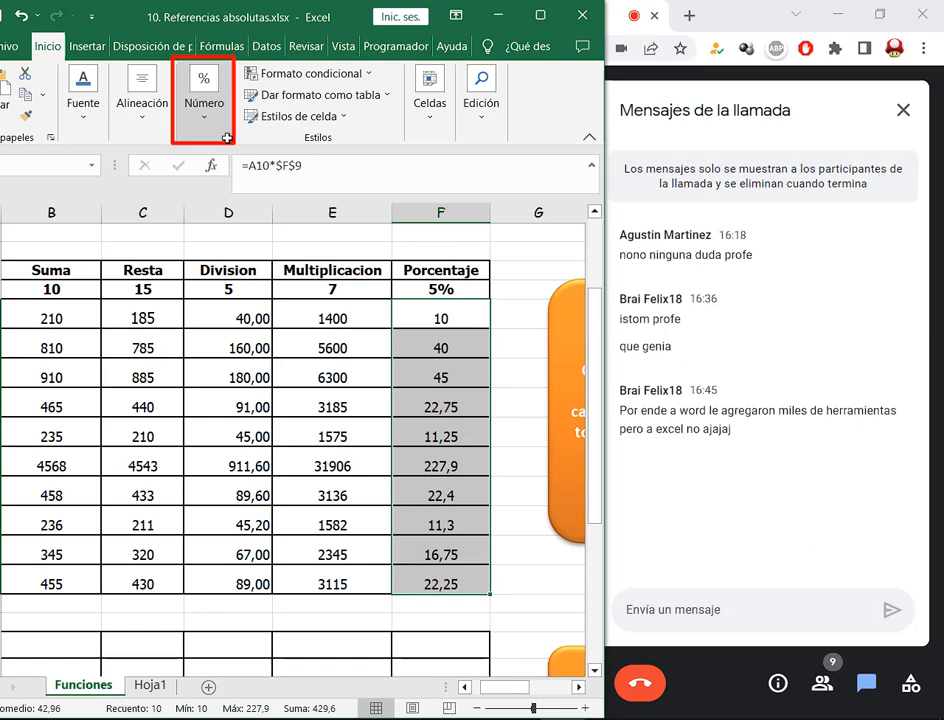
{"action": "left_click", "coordinate": [204, 115]}
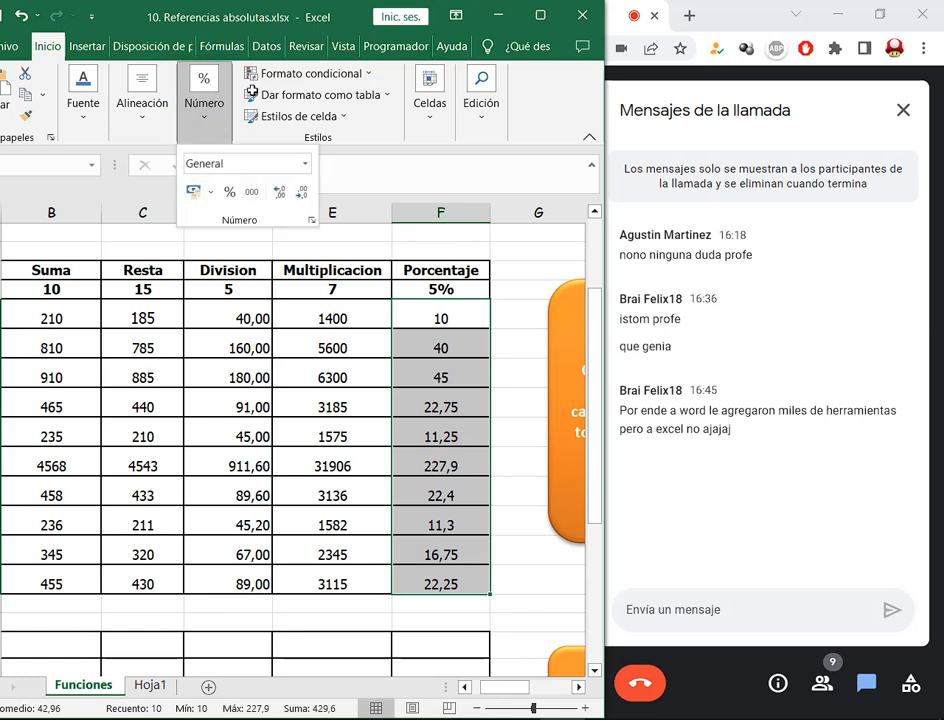
{"action": "left_click", "coordinate": [244, 194]}
{"action": "left_click_drag", "start_coordinate": [240, 182], "coordinate": [259, 202]}
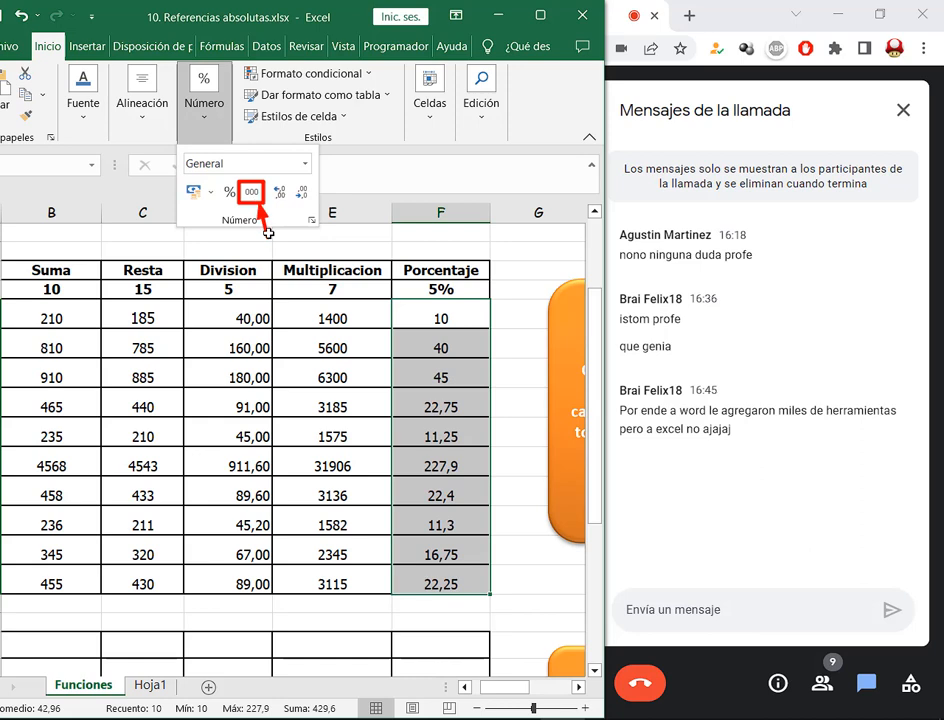
{"action": "key", "text": "Escape"}
{"action": "left_click", "coordinate": [217, 131]}
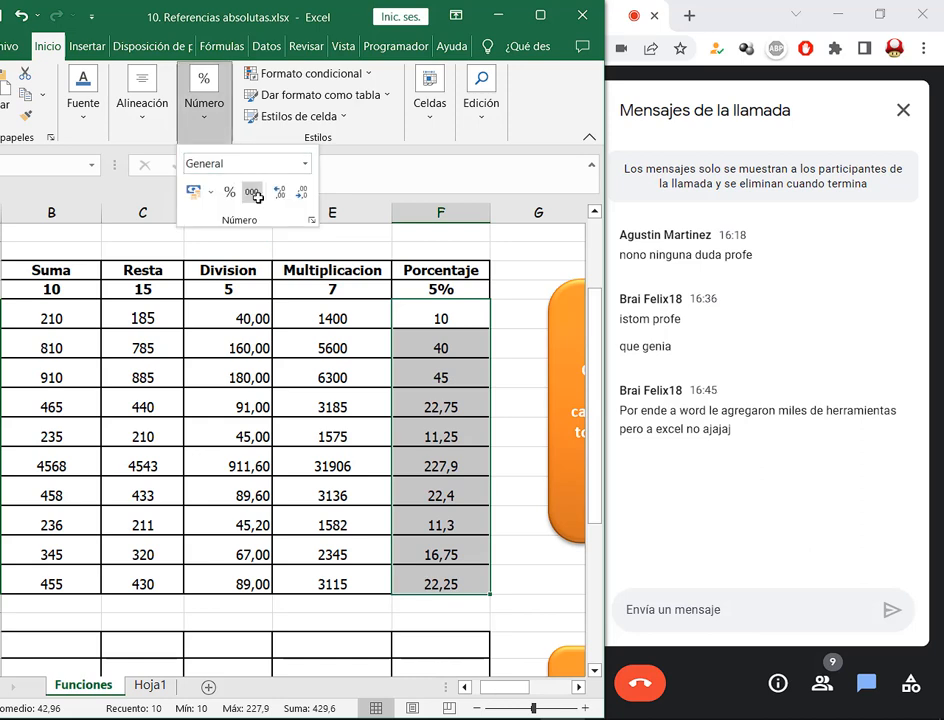
{"action": "left_click", "coordinate": [254, 193]}
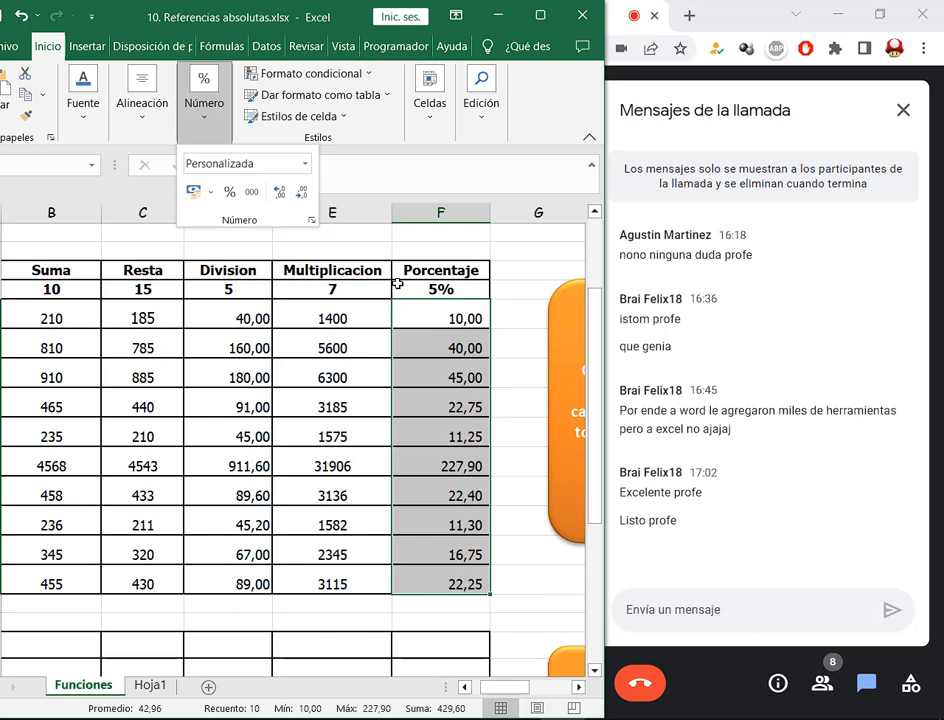
{"action": "left_click", "coordinate": [428, 352]}
{"action": "left_click", "coordinate": [444, 321]}
- Maximize the workbook window and bring the table back into view from column A
{"action": "left_click_drag", "start_coordinate": [114, 19], "coordinate": [154, 19]}
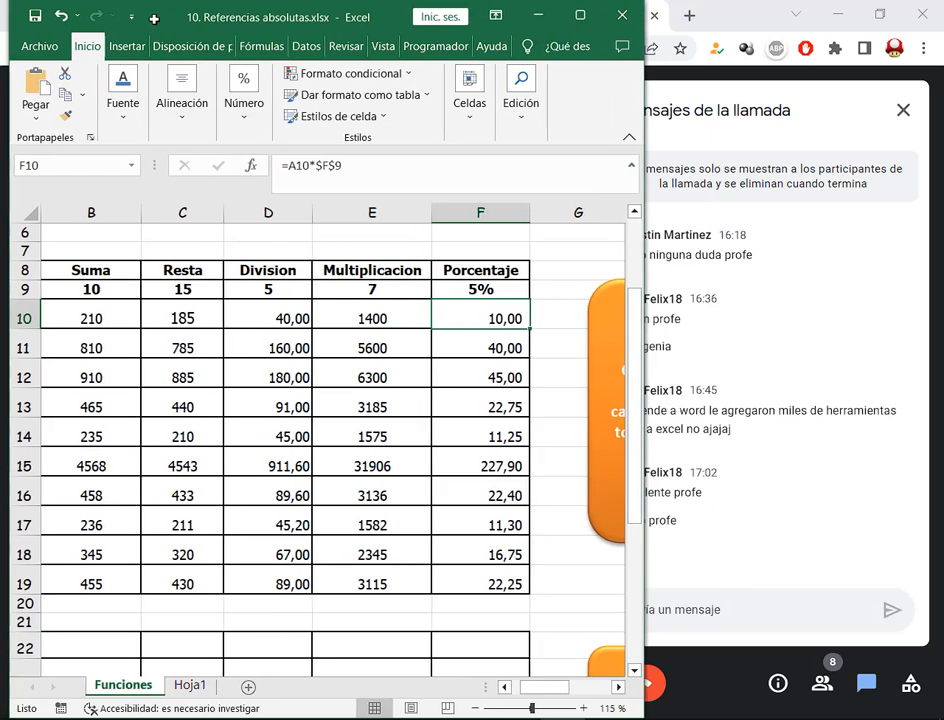
{"action": "left_click", "coordinate": [580, 14]}
{"action": "left_click_drag", "start_coordinate": [835, 686], "coordinate": [795, 687]}
- Insert the SUMA function in the Sacar Suma cell B22, correcting its range to B10:B19
{"action": "scroll", "coordinate": [306, 524], "scroll_direction": "down", "scroll_amount": 2}
{"action": "left_click", "coordinate": [202, 510]}
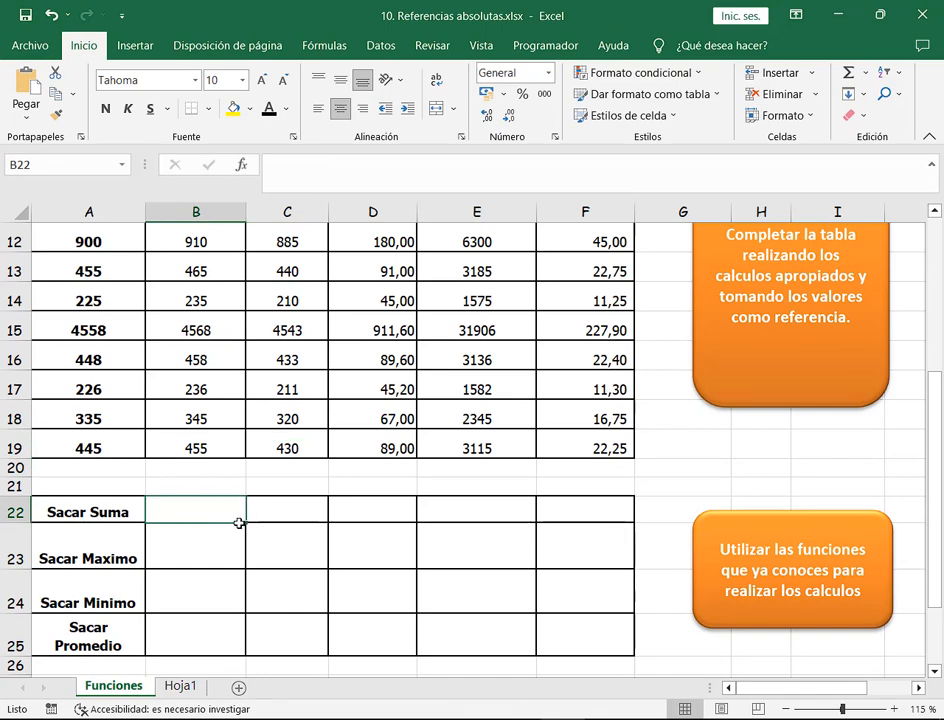
{"action": "scroll", "coordinate": [244, 501], "scroll_direction": "up", "scroll_amount": 1}
{"action": "scroll", "coordinate": [244, 499], "scroll_direction": "down", "scroll_amount": 2}
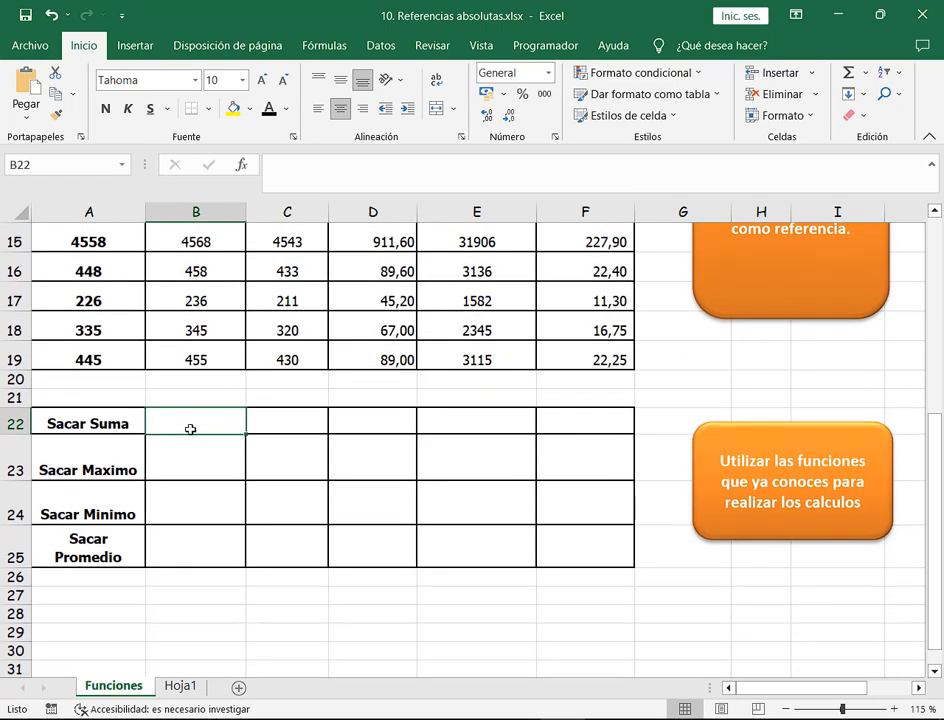
{"action": "left_click", "coordinate": [849, 72]}
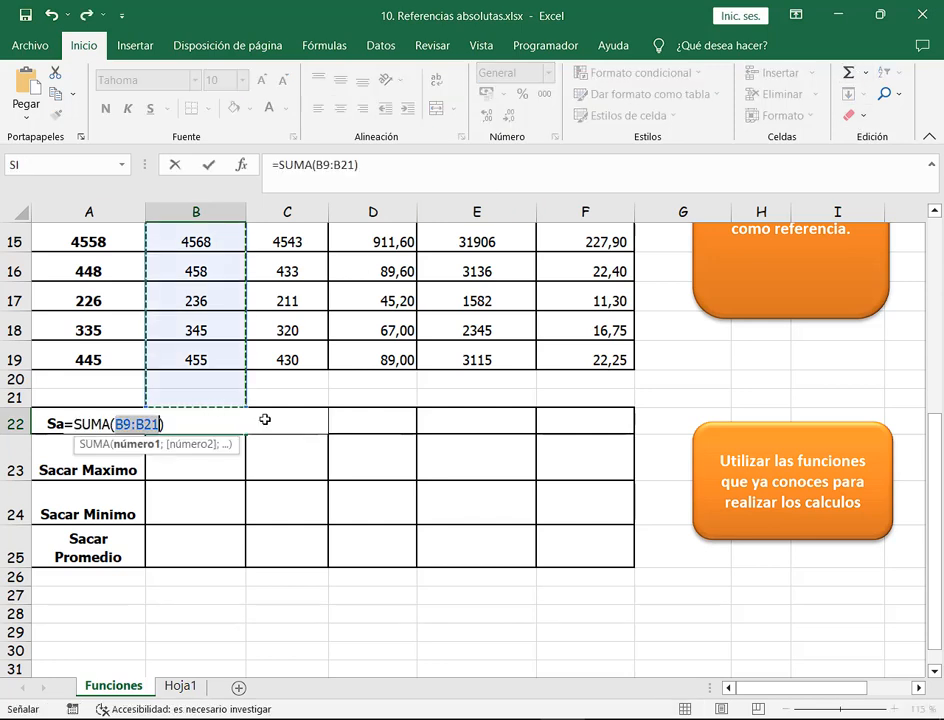
{"action": "left_click", "coordinate": [865, 70]}
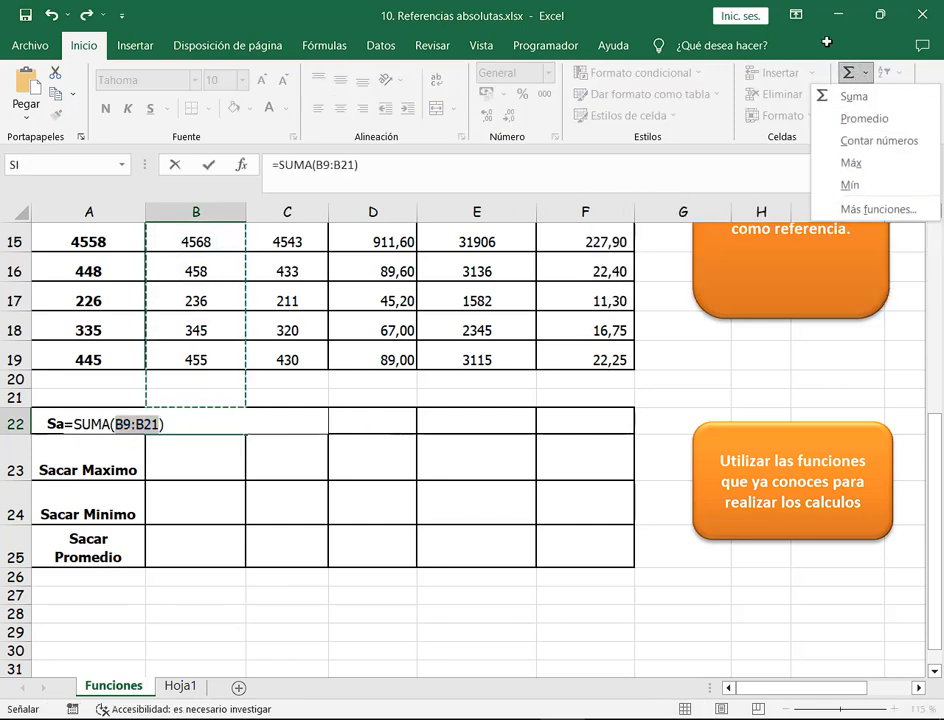
{"action": "left_click", "coordinate": [857, 73]}
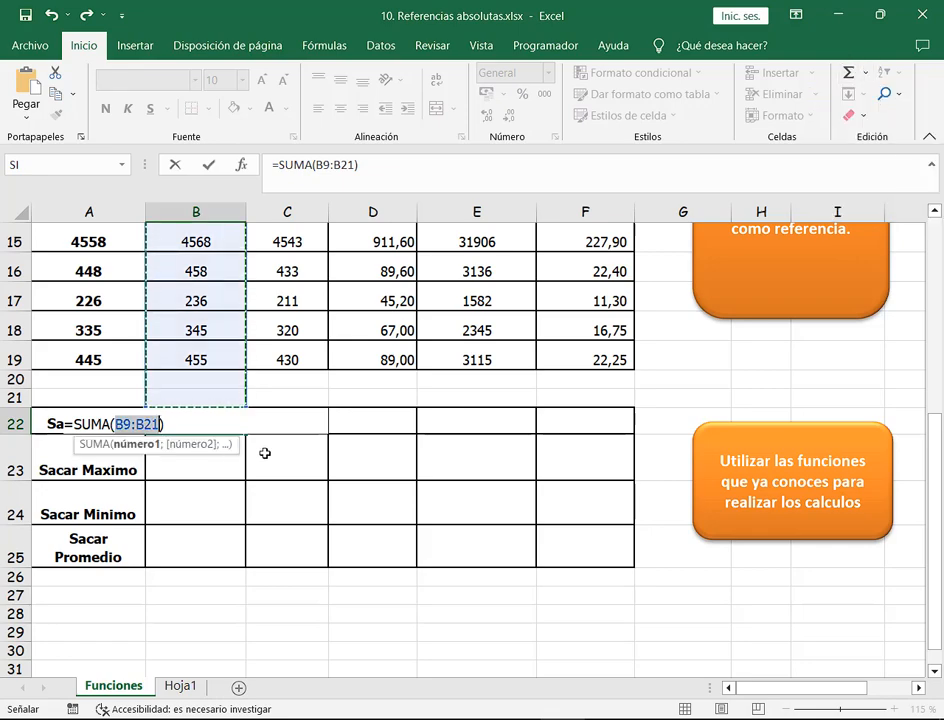
{"action": "scroll", "coordinate": [263, 451], "scroll_direction": "up", "scroll_amount": 2}
{"action": "scroll", "coordinate": [263, 451], "scroll_direction": "up", "scroll_amount": 1}
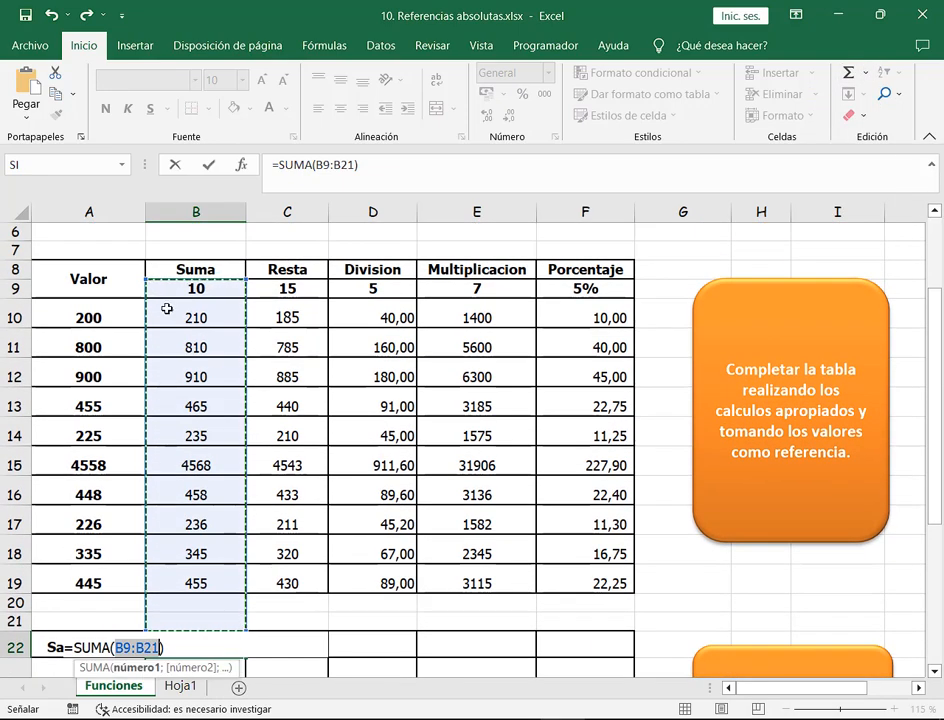
{"action": "mouse_move", "coordinate": [137, 275]}
{"action": "left_mouse_down"}
{"action": "mouse_move", "coordinate": [249, 461]}
{"action": "mouse_move", "coordinate": [259, 607]}
{"action": "mouse_move", "coordinate": [248, 637]}
{"action": "left_mouse_up"}
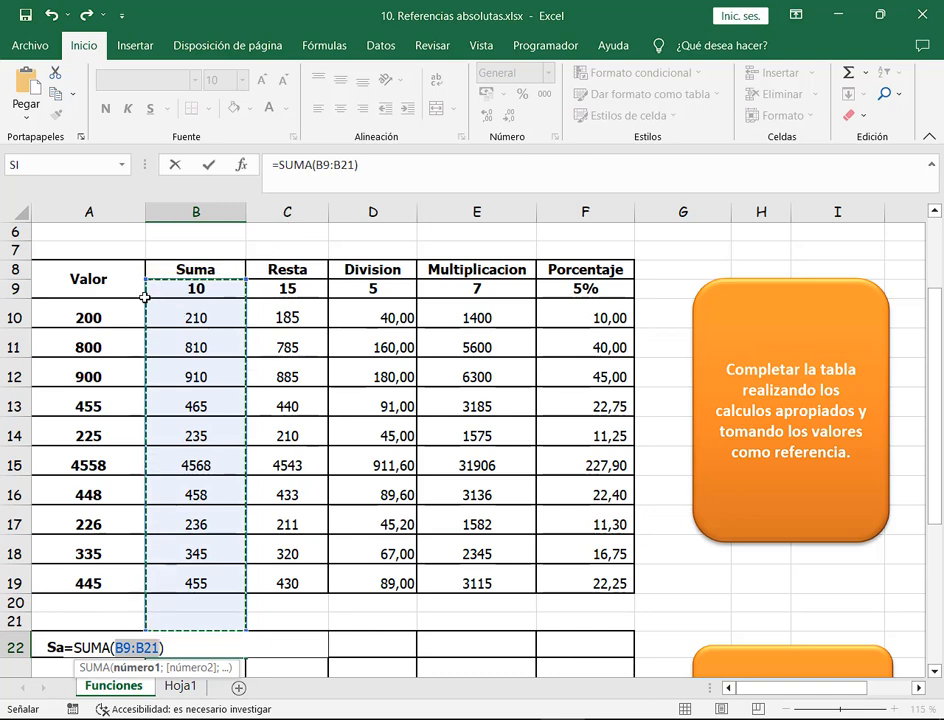
{"action": "mouse_move", "coordinate": [145, 297]}
{"action": "left_mouse_down"}
{"action": "mouse_move", "coordinate": [221, 428]}
{"action": "mouse_move", "coordinate": [255, 582]}
{"action": "mouse_move", "coordinate": [245, 594]}
{"action": "left_mouse_up"}
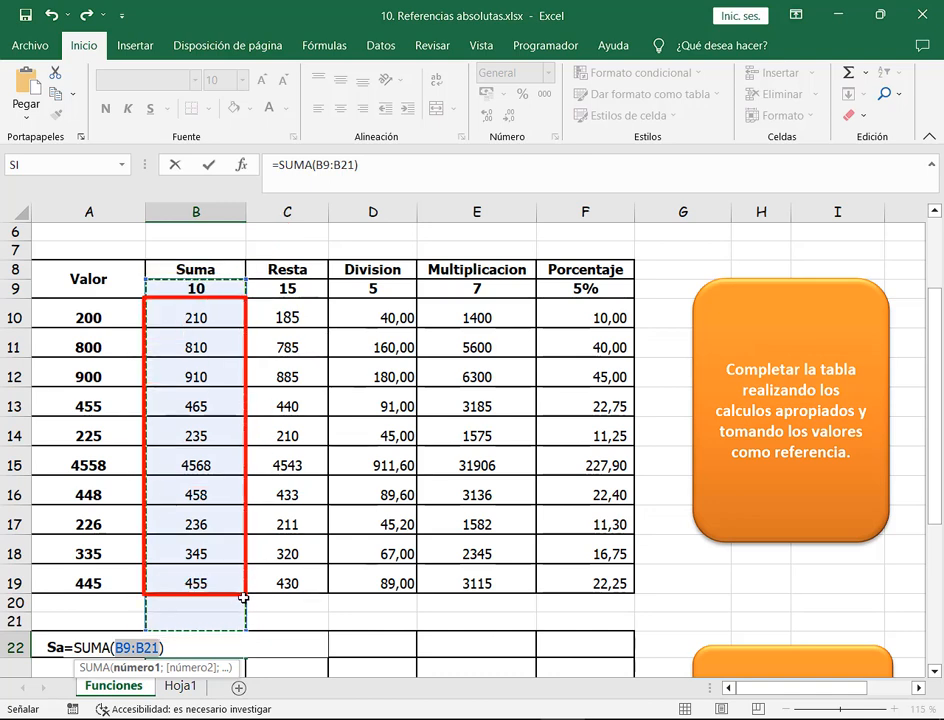
{"action": "mouse_move", "coordinate": [211, 318]}
{"action": "left_mouse_down"}
{"action": "mouse_move", "coordinate": [205, 338]}
{"action": "mouse_move", "coordinate": [232, 565]}
{"action": "left_mouse_up"}
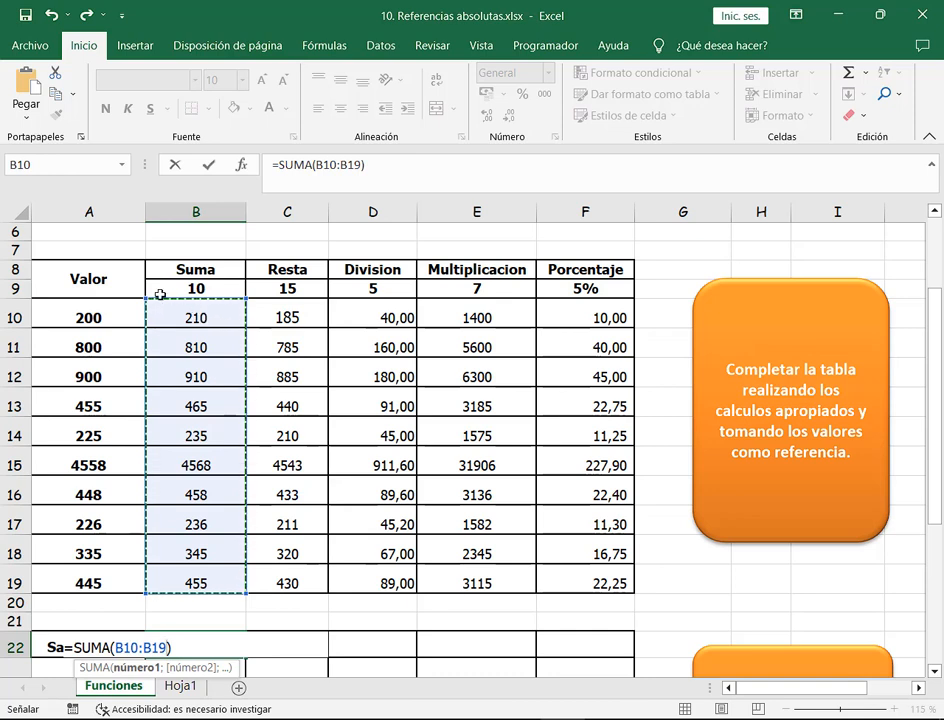
{"action": "left_click_drag", "start_coordinate": [148, 296], "coordinate": [247, 594]}
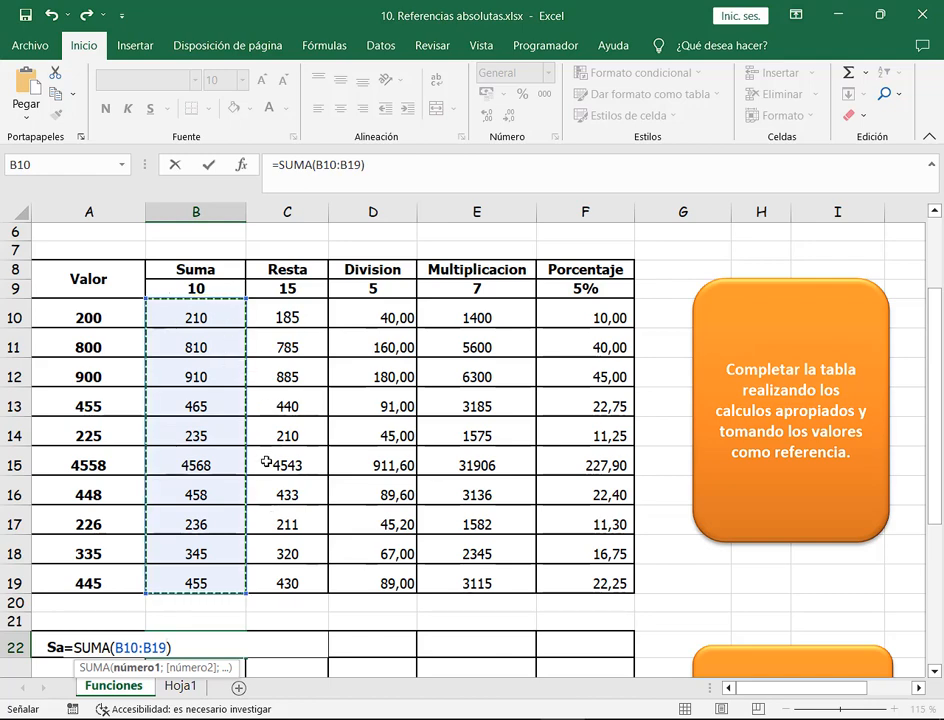
{"action": "key", "text": "Return"}
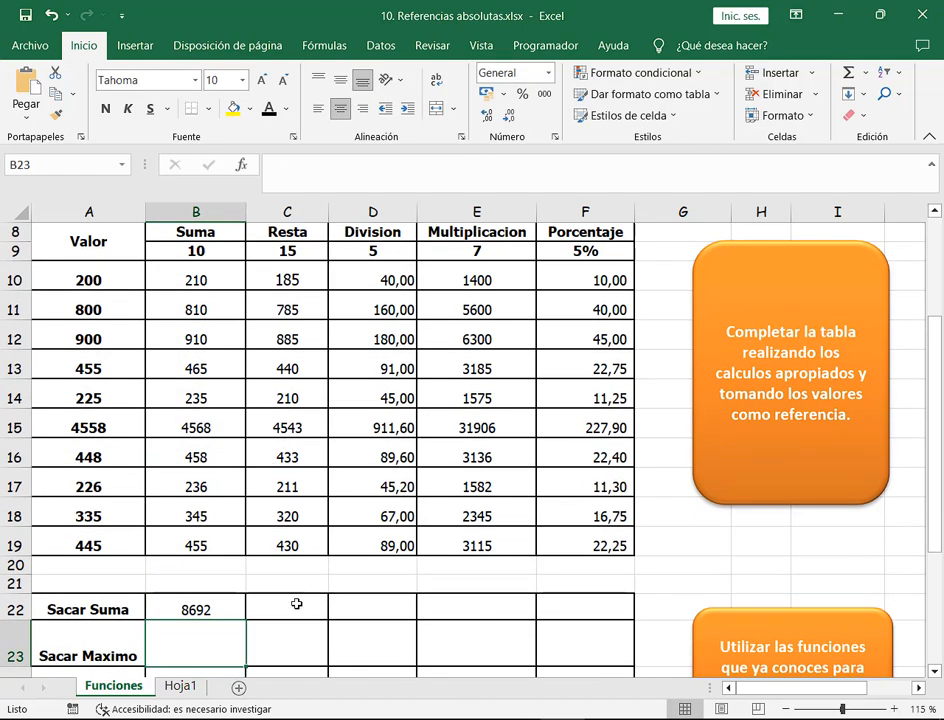
- Calculate the maximum of B10:B19 with the MAX function in the Sacar Maximo cell B23
{"action": "scroll", "coordinate": [287, 588], "scroll_direction": "down", "scroll_amount": 1}
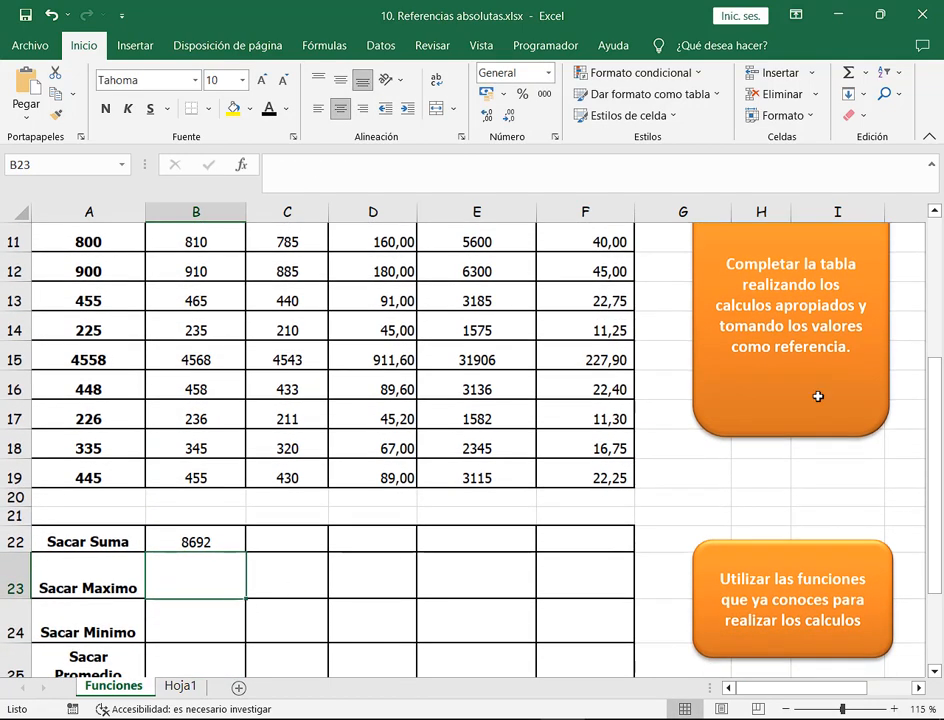
{"action": "left_click", "coordinate": [866, 75]}
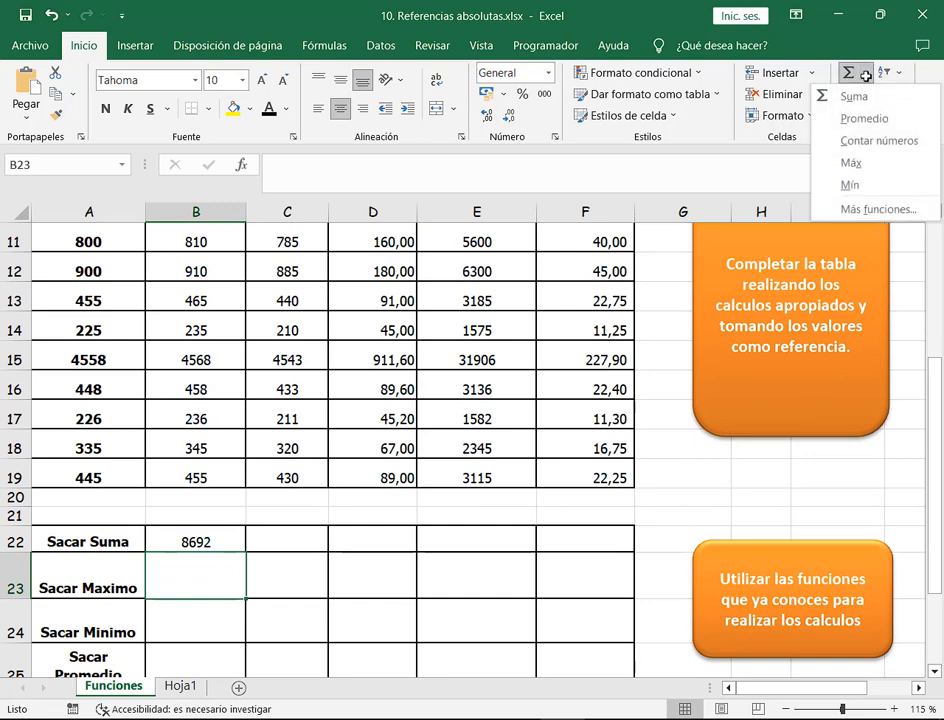
{"action": "left_click", "coordinate": [850, 163]}
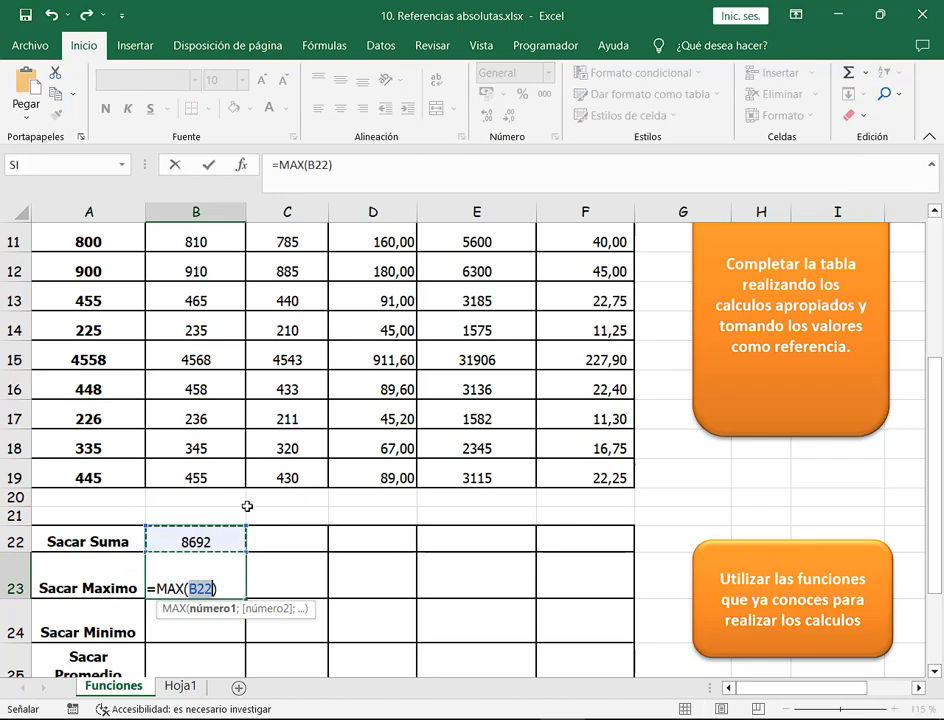
{"action": "scroll", "coordinate": [206, 324], "scroll_direction": "up", "scroll_amount": 1}
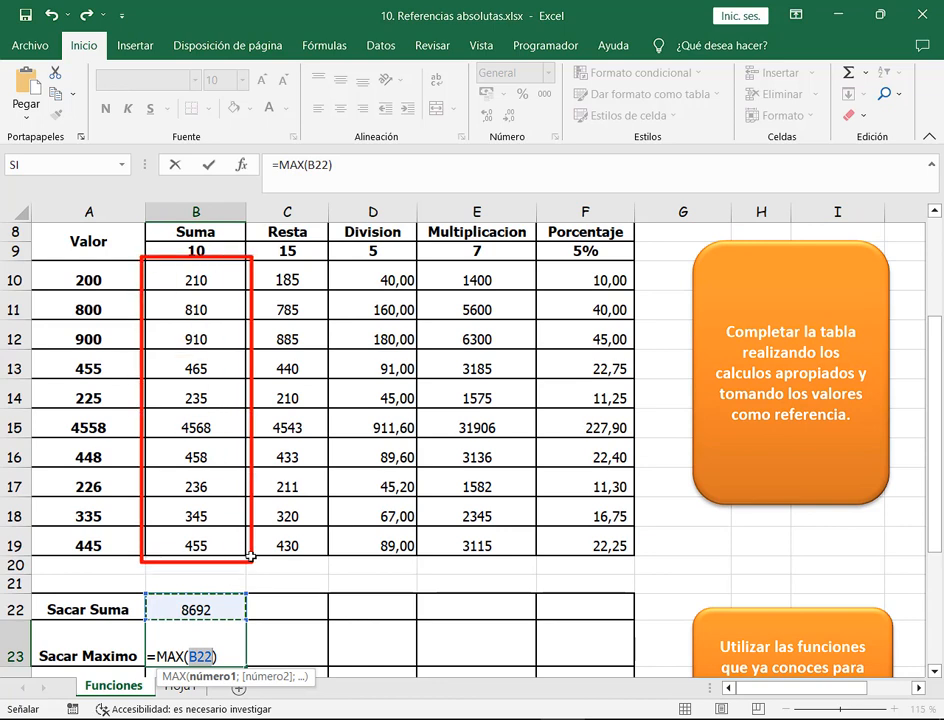
{"action": "left_click_drag", "start_coordinate": [196, 270], "coordinate": [232, 545]}
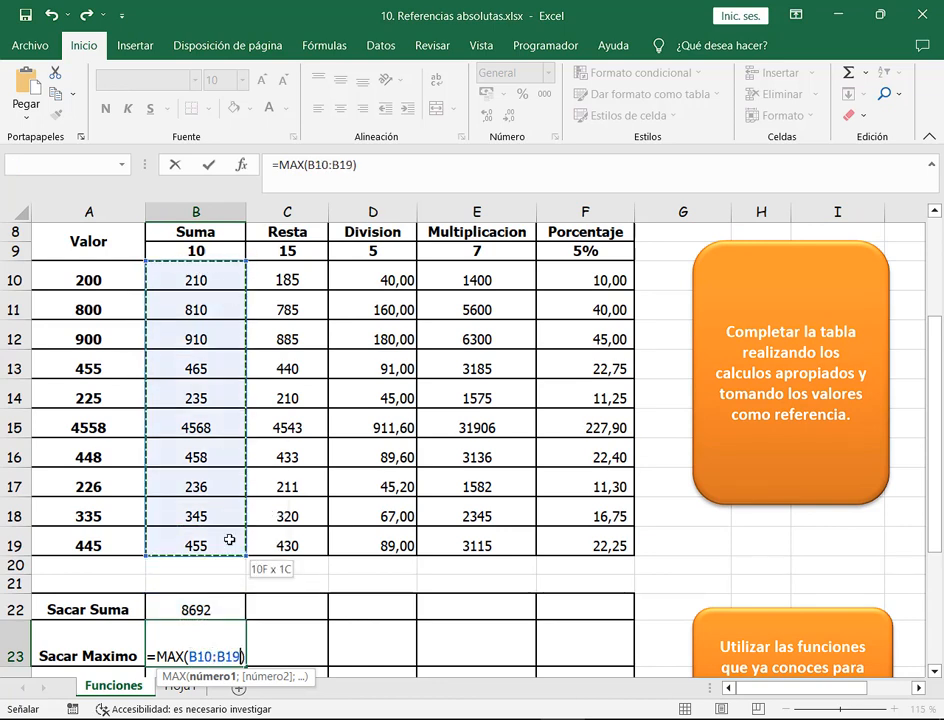
{"action": "scroll", "coordinate": [300, 316], "scroll_direction": "down", "scroll_amount": 2}
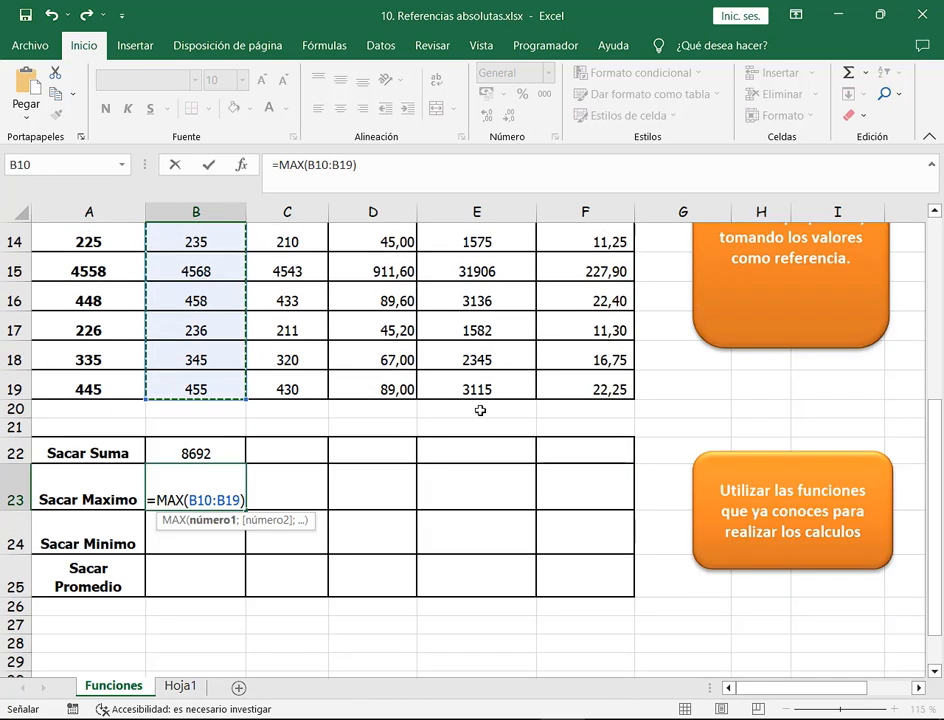
{"action": "key", "text": "Return"}
- Calculate the minimum of B10:B19 with the MIN function in the Sacar Minimo cell B24
{"action": "left_click", "coordinate": [862, 72]}
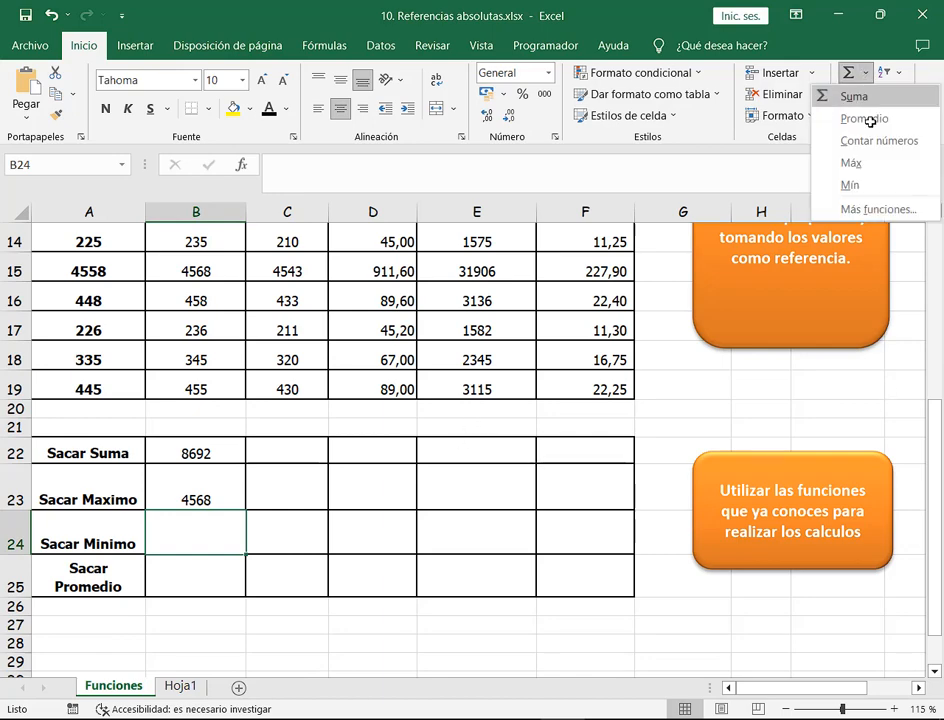
{"action": "left_click", "coordinate": [879, 183]}
{"action": "scroll", "coordinate": [194, 480], "scroll_direction": "up", "scroll_amount": 2}
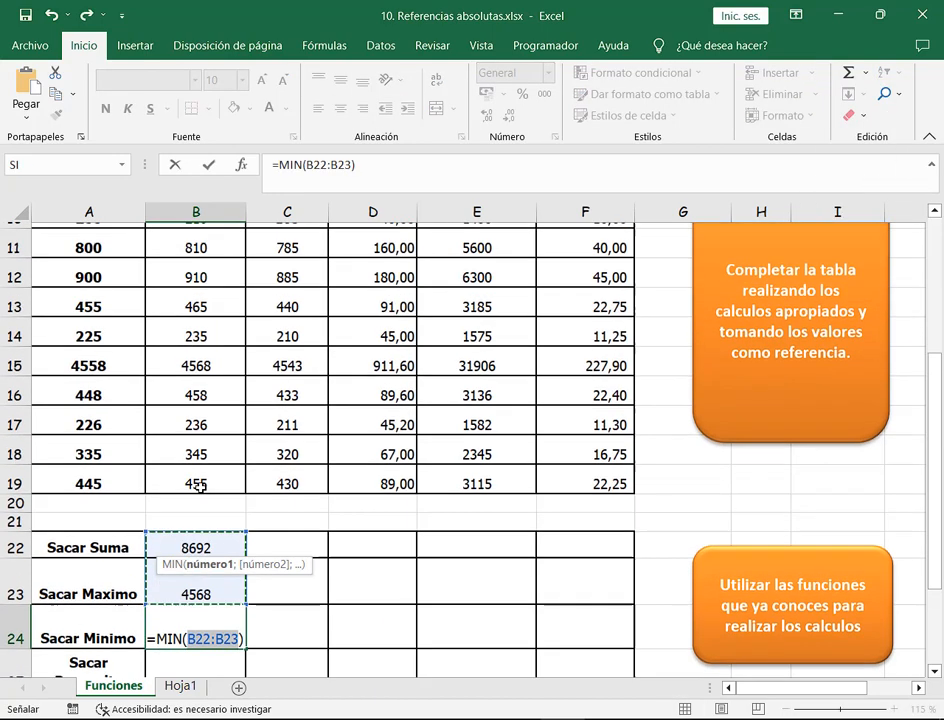
{"action": "left_click_drag", "start_coordinate": [196, 278], "coordinate": [215, 535]}
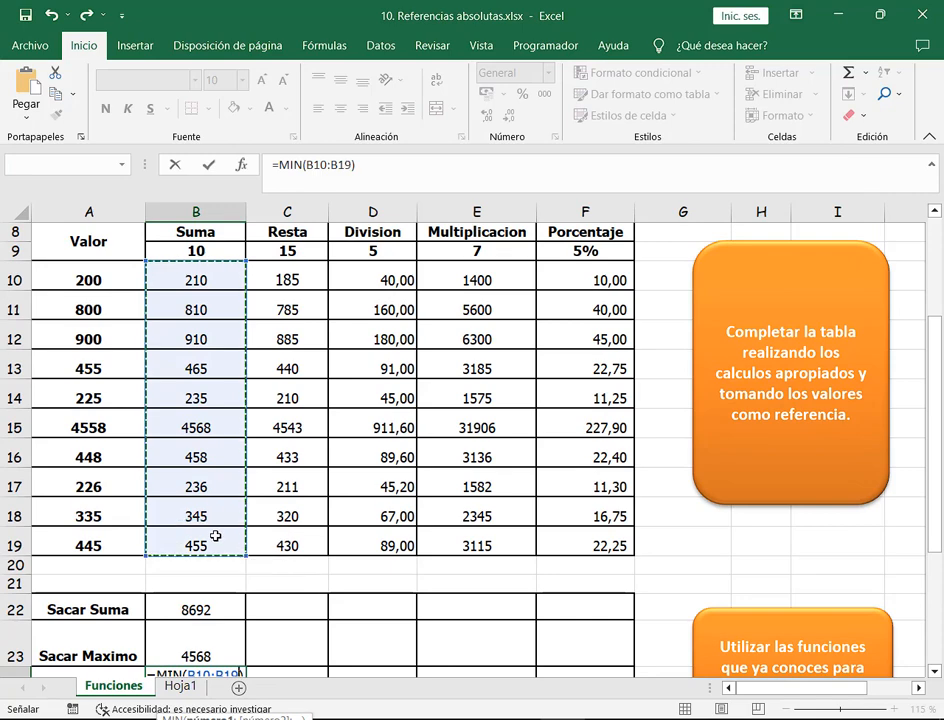
{"action": "key", "text": "Return"}
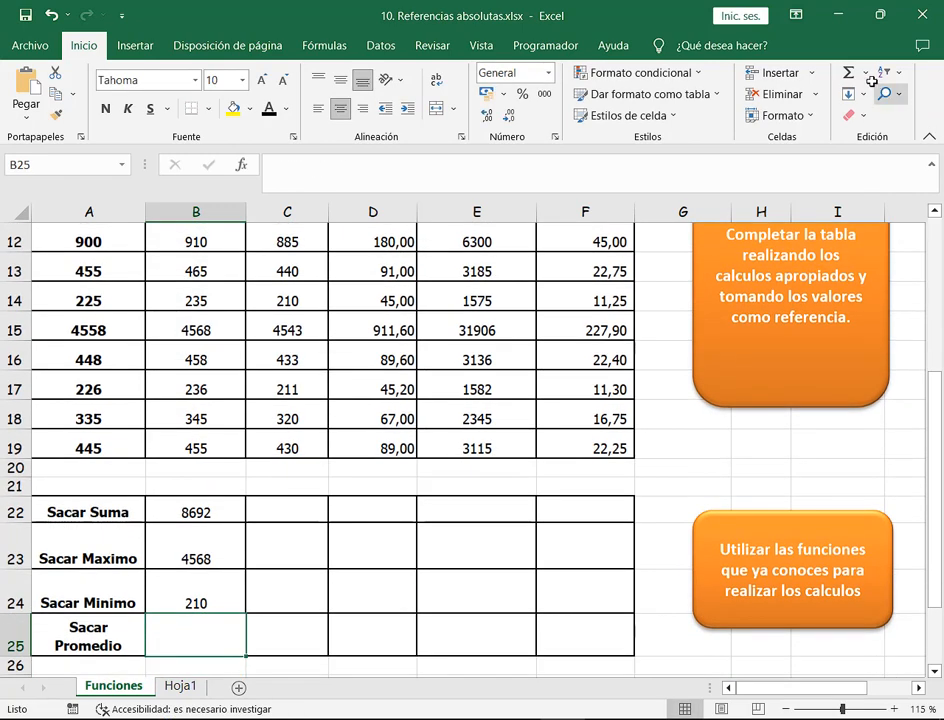
- Calculate the average of B10:B19 with the PROMEDIO function in the Sacar Promedio cell B25
{"action": "left_click", "coordinate": [864, 72]}
{"action": "left_click", "coordinate": [848, 118]}
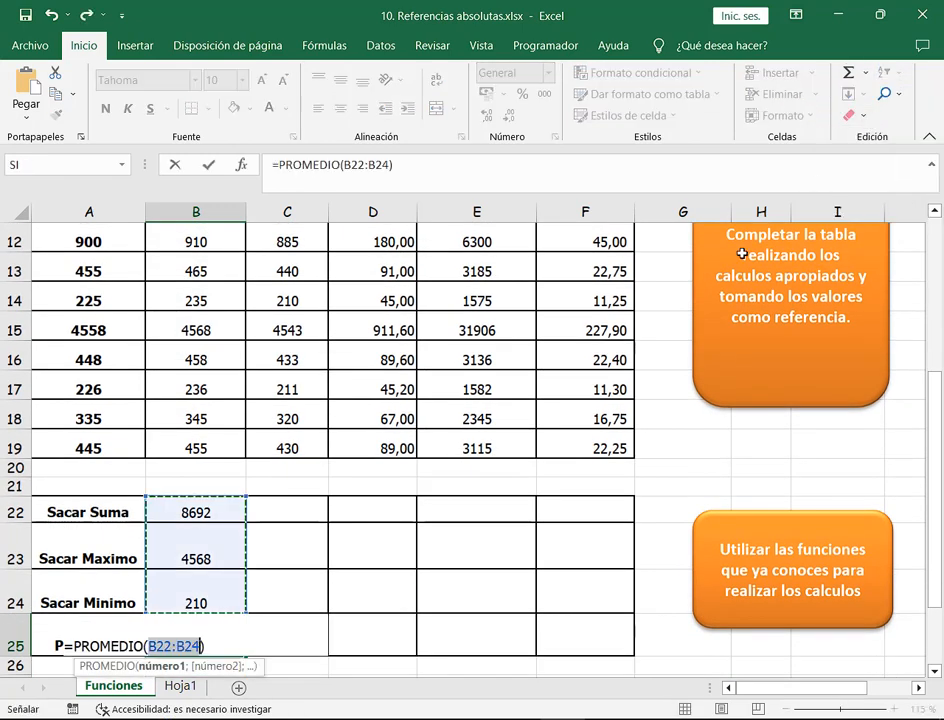
{"action": "scroll", "coordinate": [222, 335], "scroll_direction": "up", "scroll_amount": 2}
{"action": "left_click_drag", "start_coordinate": [221, 320], "coordinate": [205, 583]}
{"action": "key", "text": "Return"}
{"action": "scroll", "coordinate": [324, 427], "scroll_direction": "down", "scroll_amount": 1}
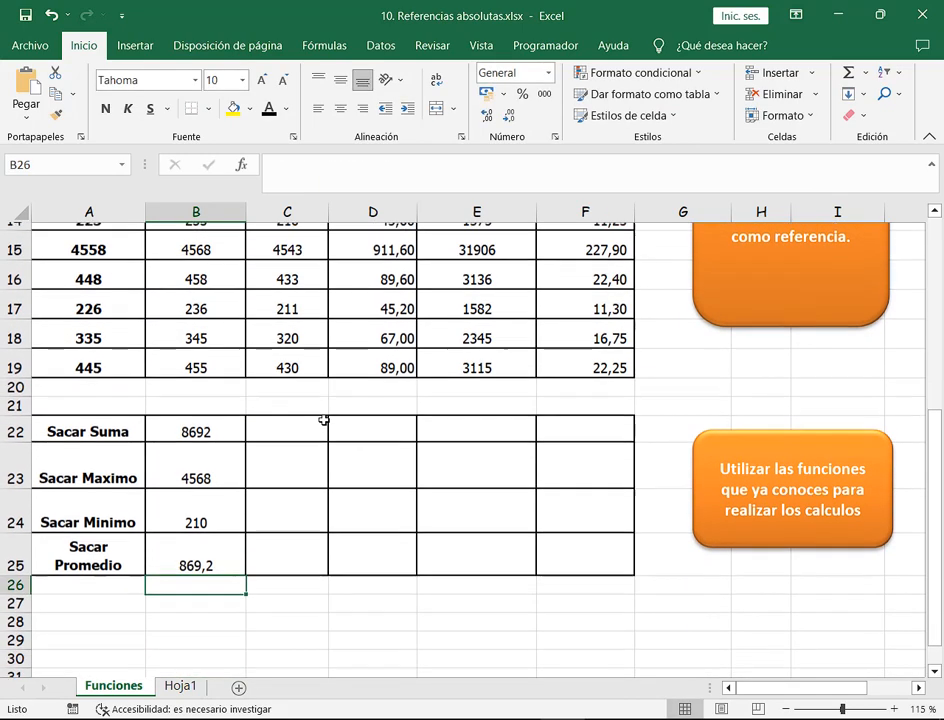
{"action": "left_click_drag", "start_coordinate": [222, 428], "coordinate": [225, 533]}
{"action": "mouse_move", "coordinate": [214, 423]}
{"action": "left_mouse_down"}
{"action": "mouse_move", "coordinate": [220, 550]}
{"action": "mouse_move", "coordinate": [605, 574]}
{"action": "left_mouse_up"}
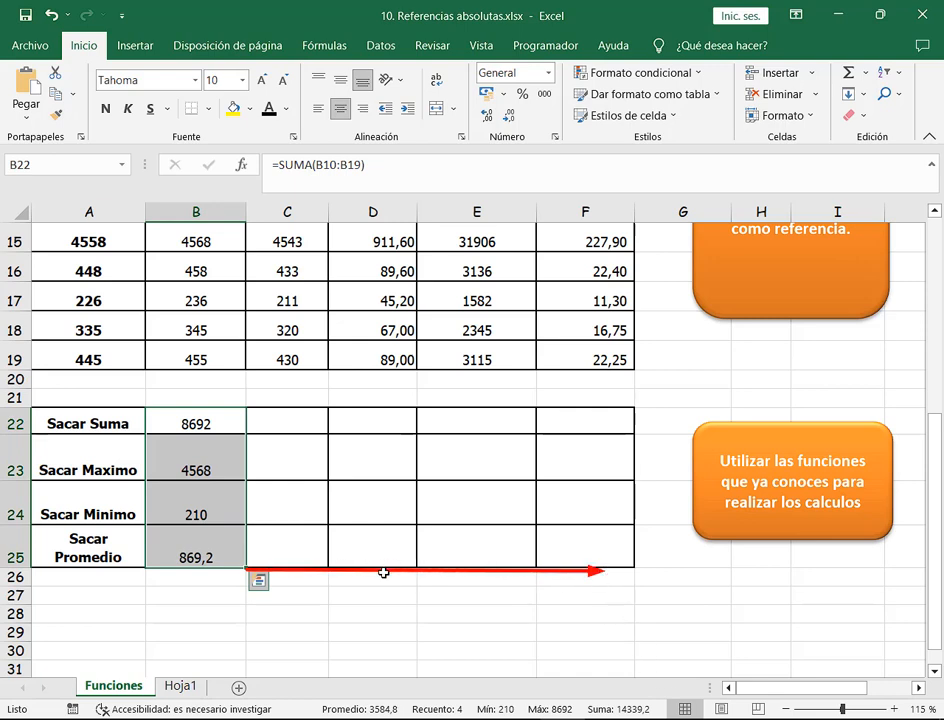
{"action": "left_click_drag", "start_coordinate": [253, 430], "coordinate": [275, 522]}
{"action": "left_click_drag", "start_coordinate": [368, 452], "coordinate": [373, 499]}
{"action": "left_click_drag", "start_coordinate": [474, 450], "coordinate": [478, 506]}
{"action": "left_click_drag", "start_coordinate": [590, 450], "coordinate": [594, 508]}
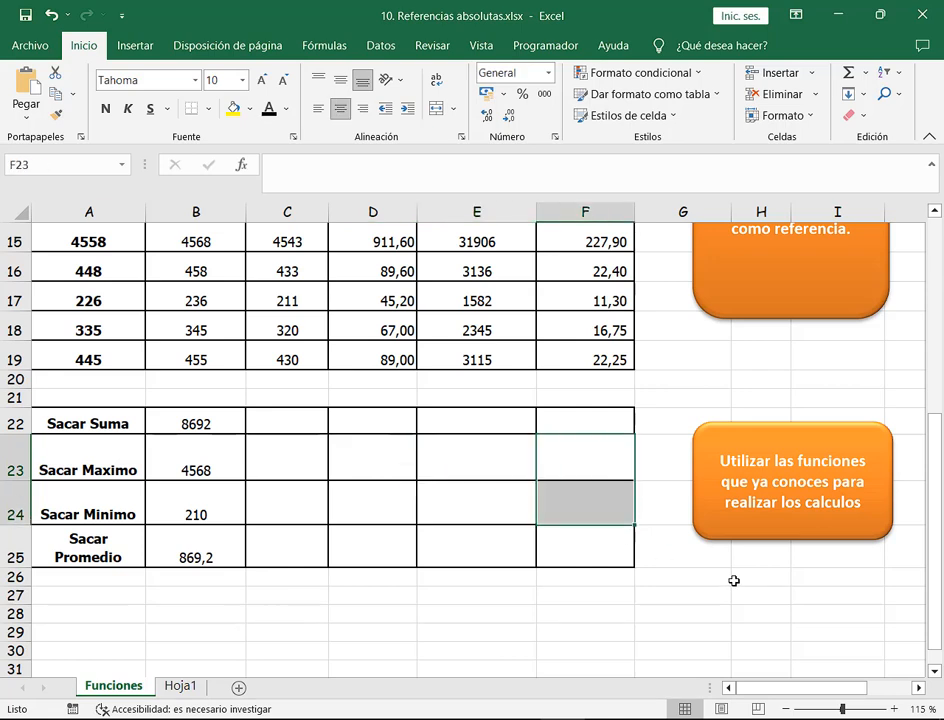
- Restore the workbook window and resize it beside the meeting chat, keeping the whole summary table in view
{"action": "left_click", "coordinate": [670, 457]}
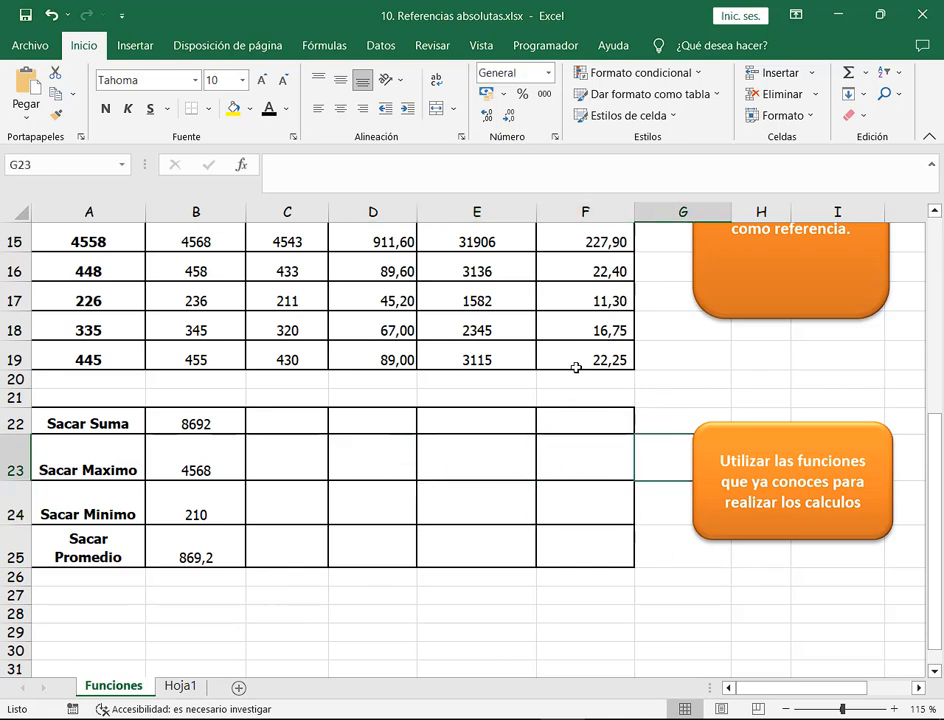
{"action": "scroll", "coordinate": [570, 359], "scroll_direction": "up", "scroll_amount": 1}
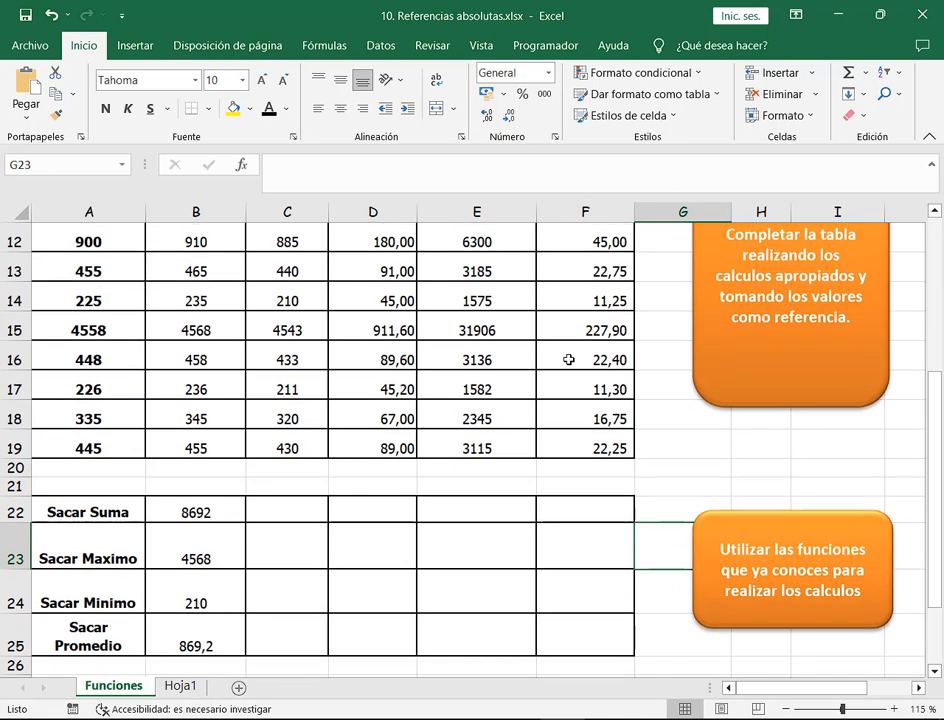
{"action": "left_click", "coordinate": [884, 14]}
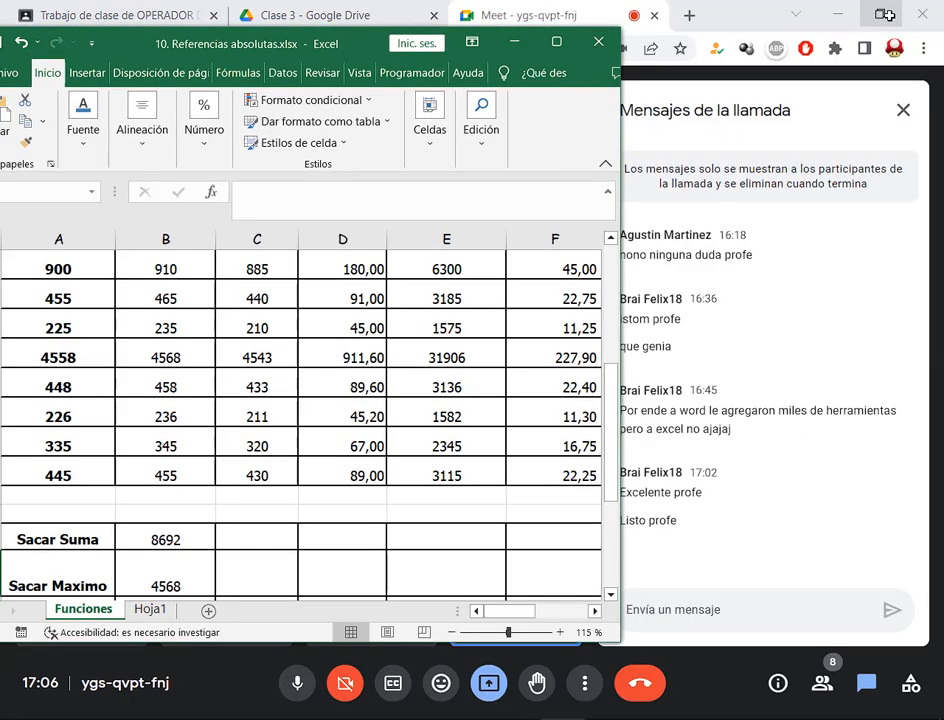
{"action": "left_click_drag", "start_coordinate": [340, 46], "coordinate": [312, 30]}
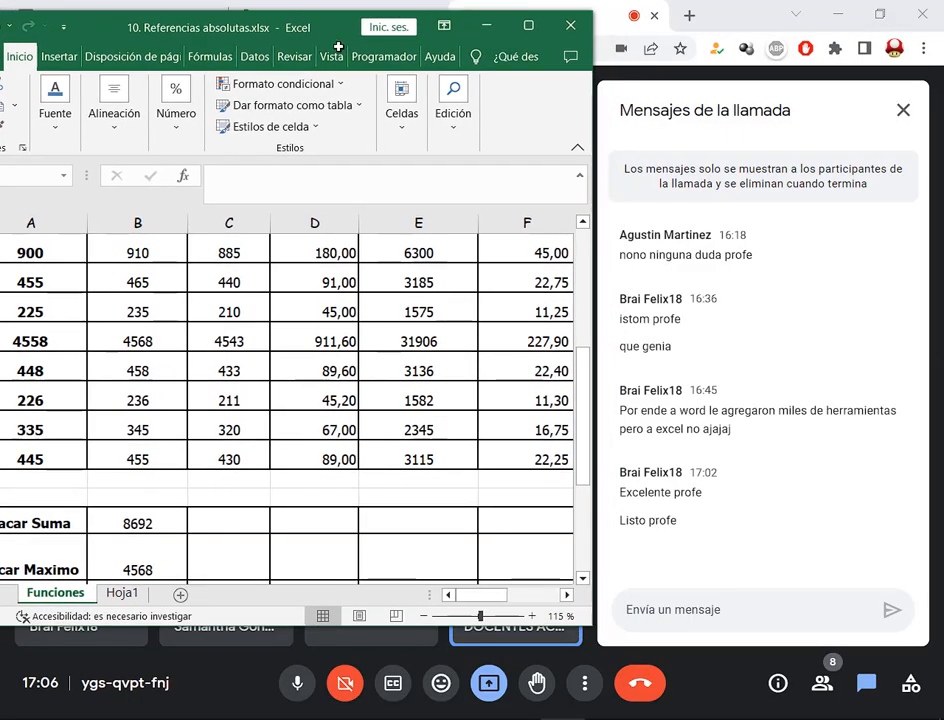
{"action": "left_click_drag", "start_coordinate": [596, 327], "coordinate": [611, 329]}
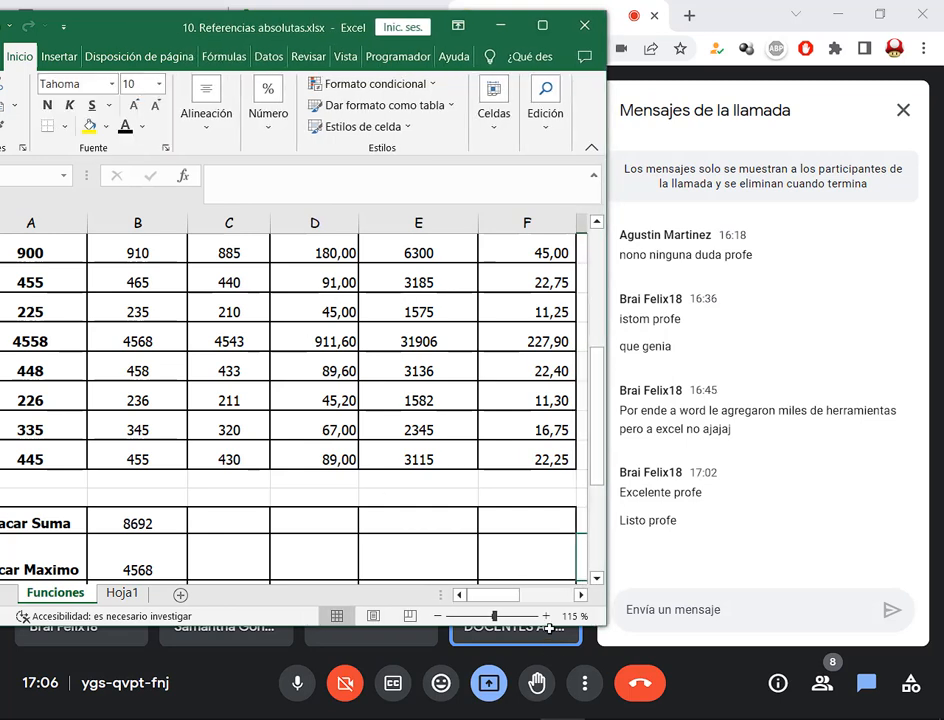
{"action": "left_click_drag", "start_coordinate": [549, 628], "coordinate": [549, 682]}
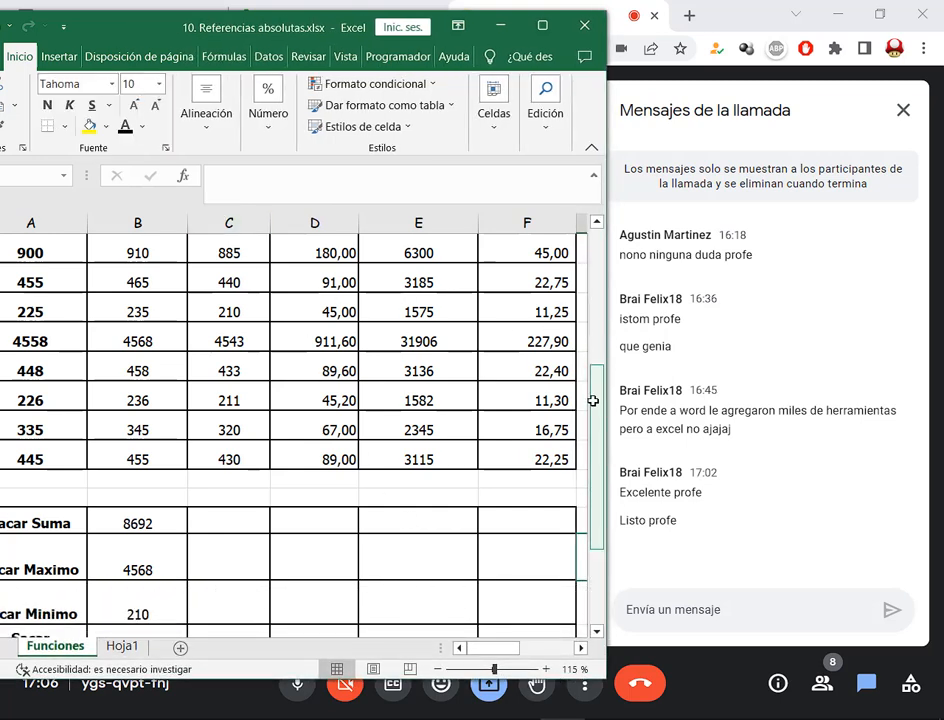
{"action": "left_click_drag", "start_coordinate": [593, 400], "coordinate": [596, 427]}
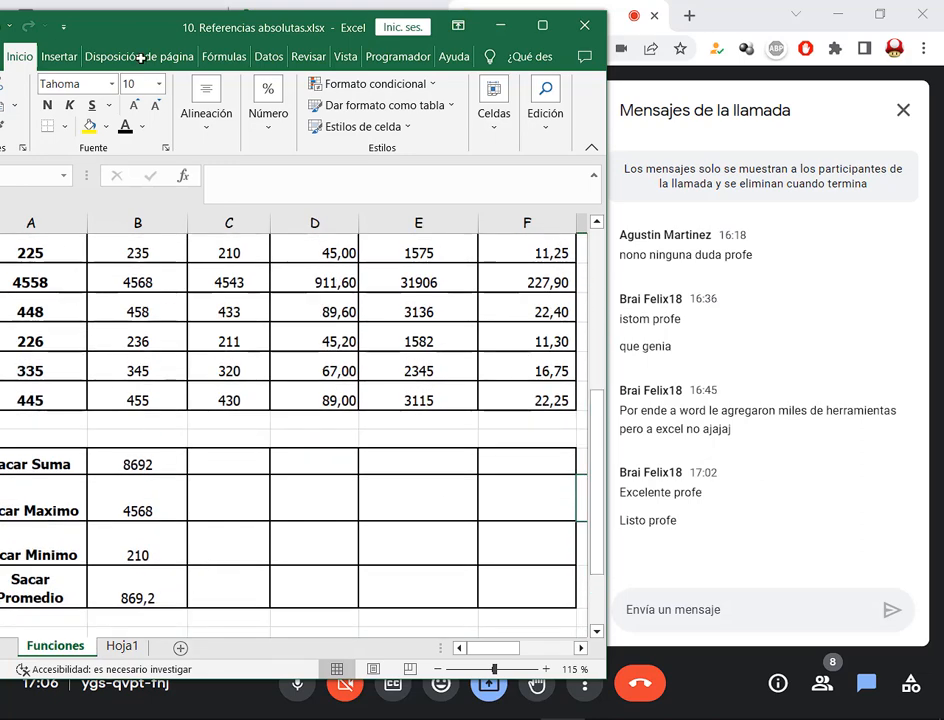
{"action": "left_click_drag", "start_coordinate": [110, 28], "coordinate": [165, 31]}
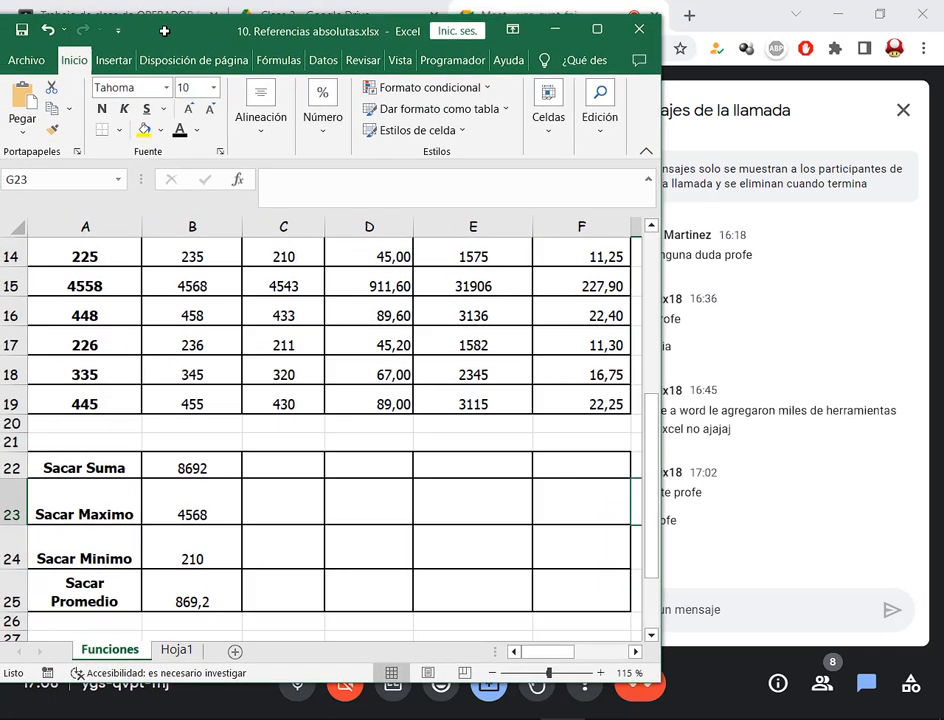
{"action": "left_click_drag", "start_coordinate": [232, 35], "coordinate": [143, 28]}
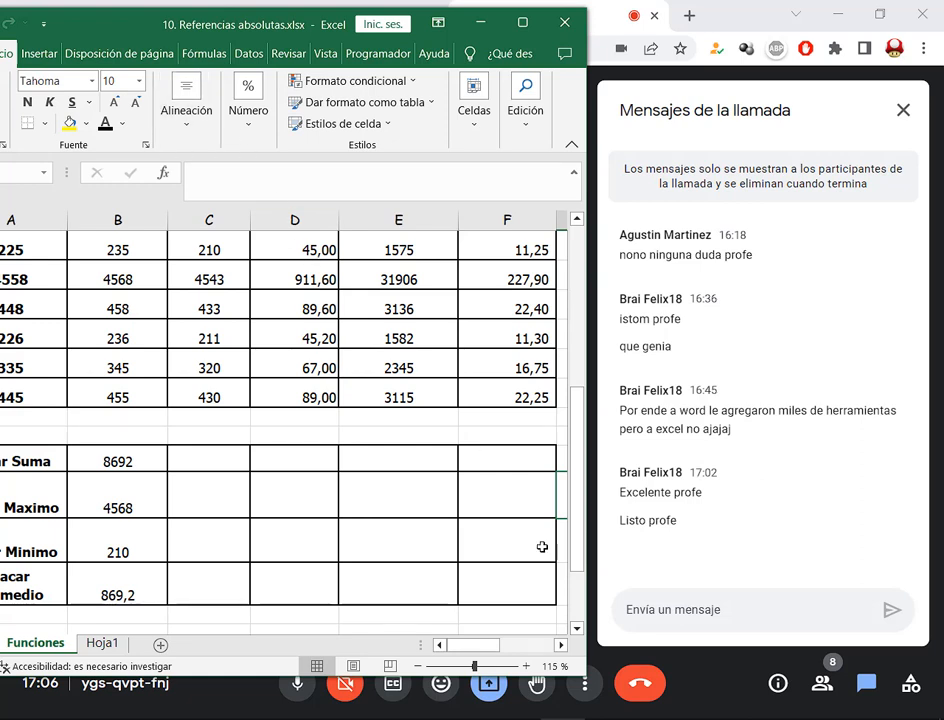
- Close 10. Referencias absolutas.xlsx and save its changes
{"action": "left_click", "coordinate": [520, 712]}
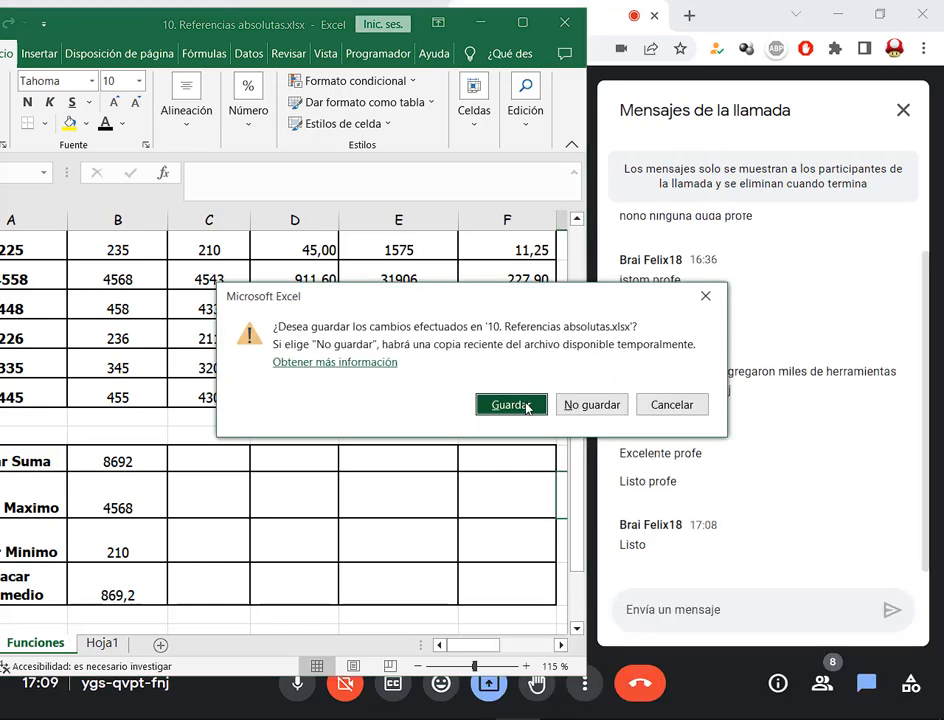
{"action": "left_click", "coordinate": [520, 402]}
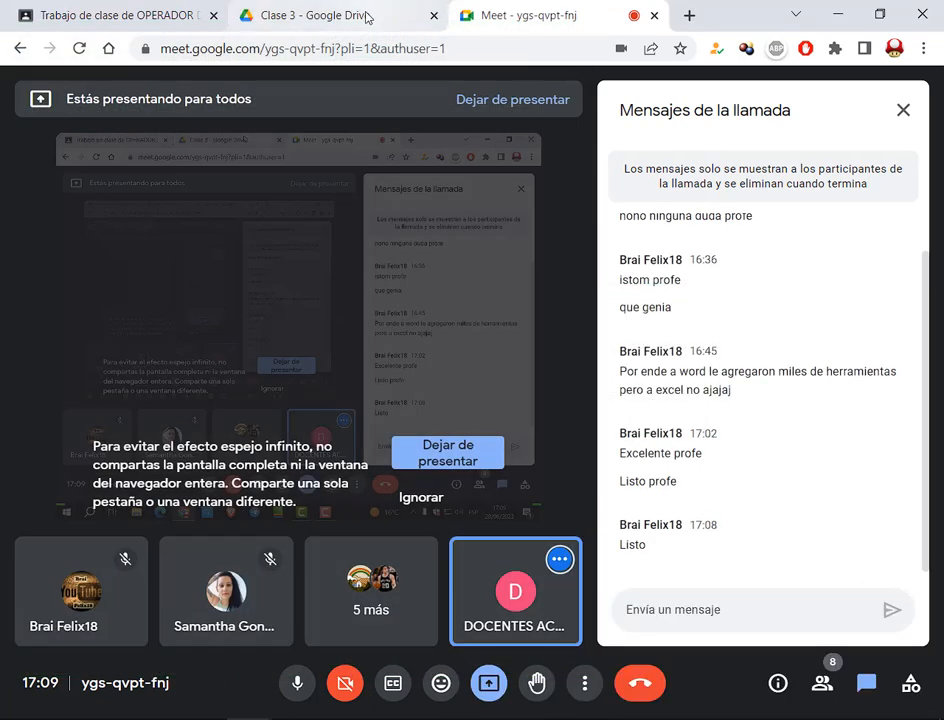
- Switch to the Clase 3 folder in Google Drive and download TP 11. Porcentajes Basicos.xlsx
{"action": "left_click", "coordinate": [373, 15]}
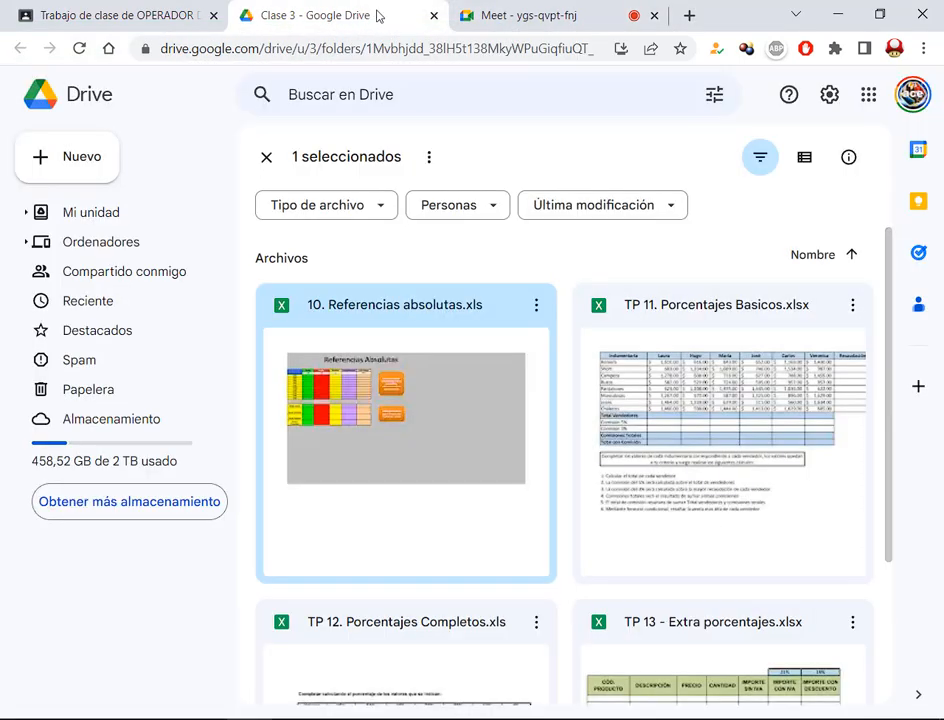
{"action": "right_click", "coordinate": [757, 388]}
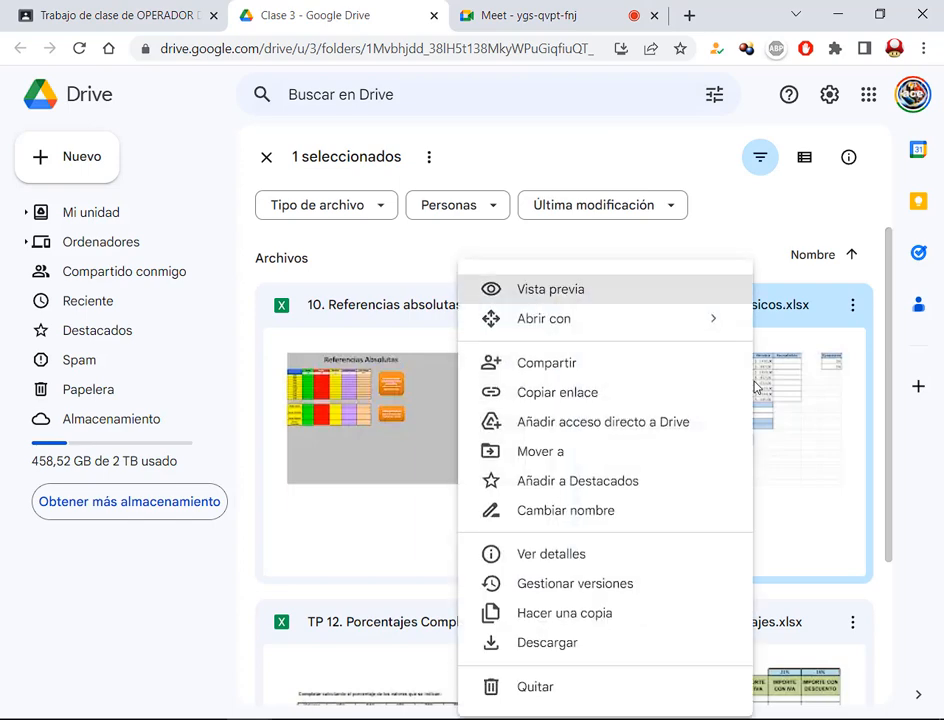
{"action": "left_click", "coordinate": [538, 645]}
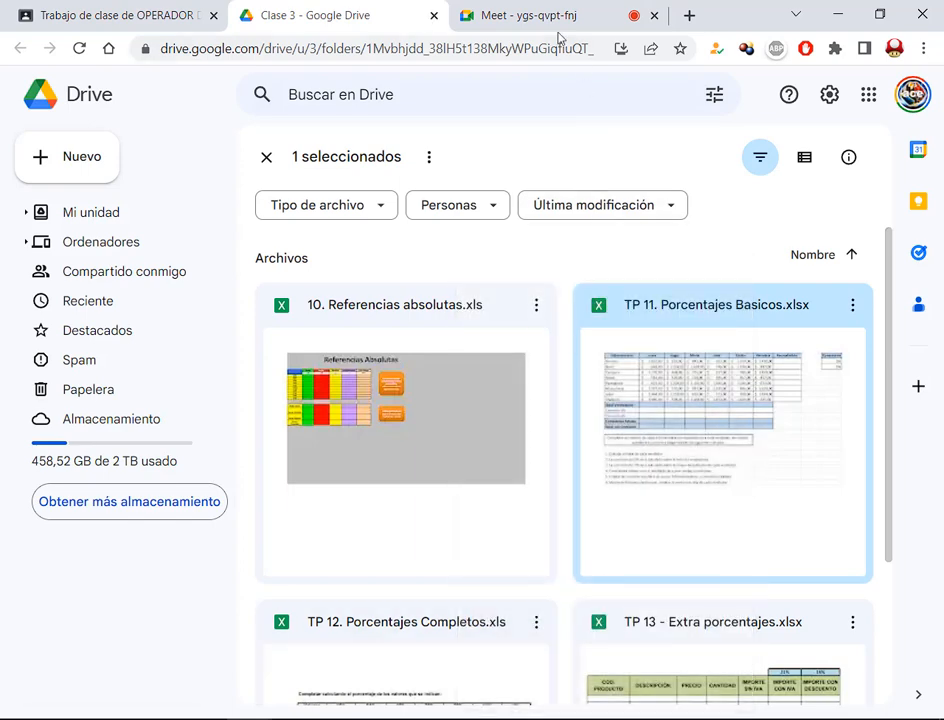
- Open the downloaded TP 11. Porcentajes Basicos.xlsx in a maximized Excel window with editing enabled
{"action": "left_click", "coordinate": [540, 15]}
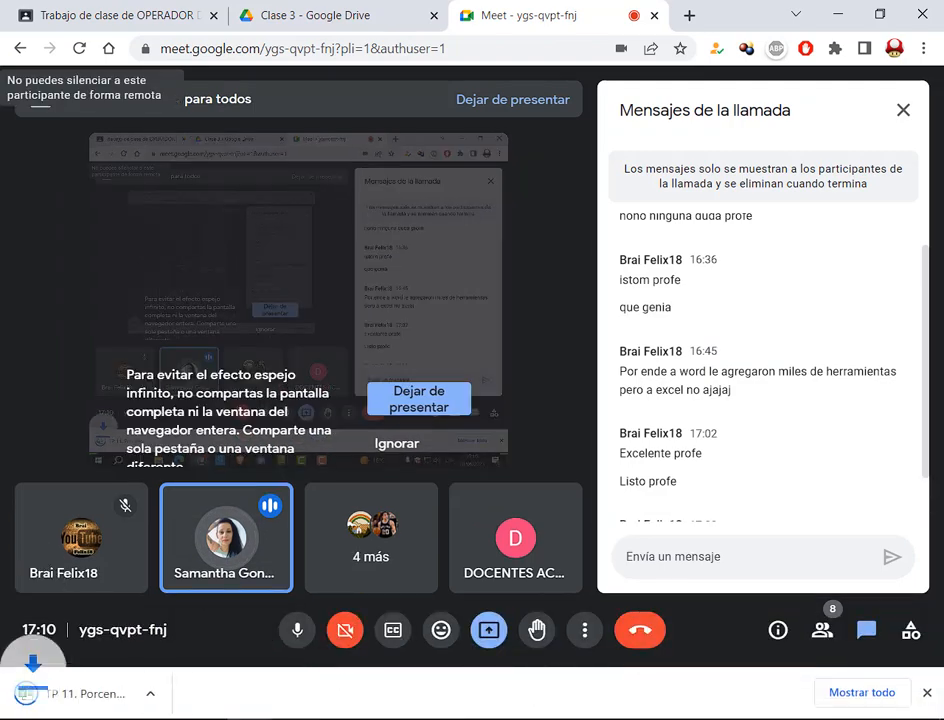
{"action": "left_click", "coordinate": [145, 690]}
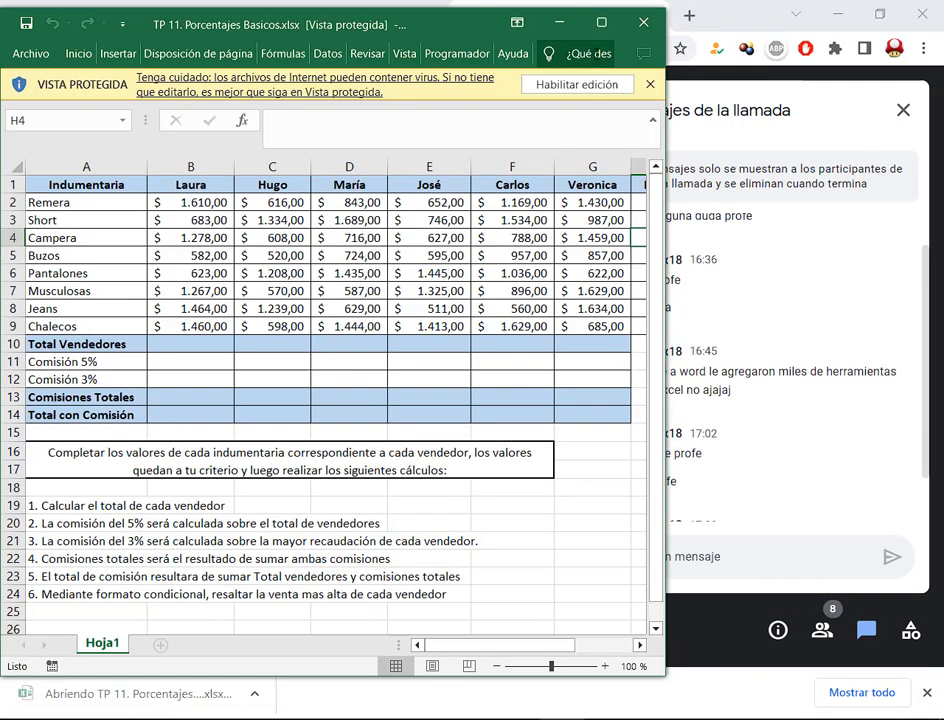
{"action": "left_click", "coordinate": [577, 84]}
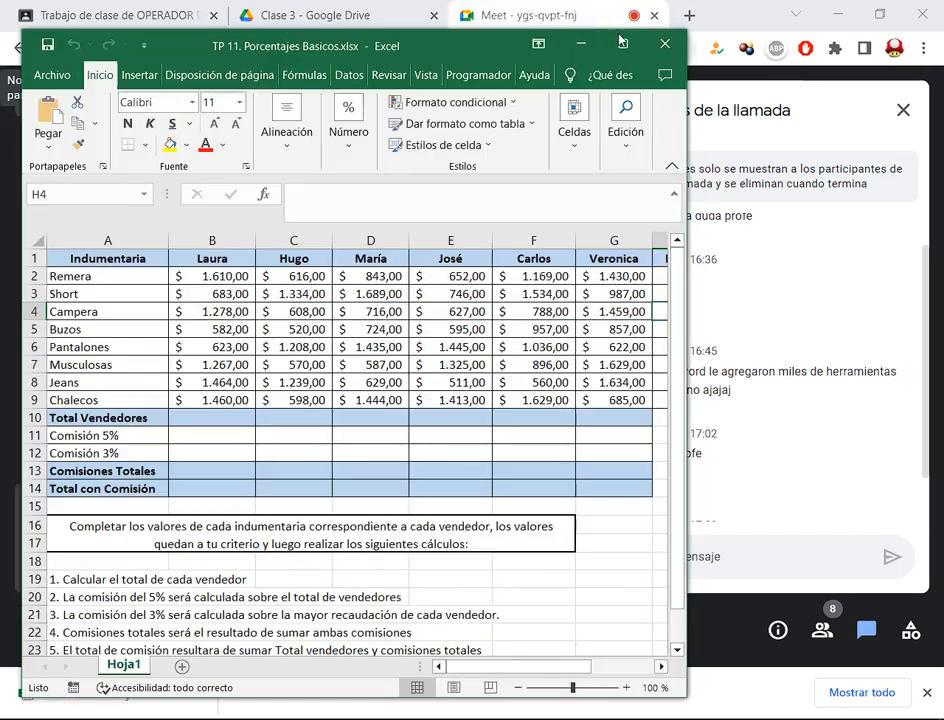
{"action": "left_click", "coordinate": [622, 43]}
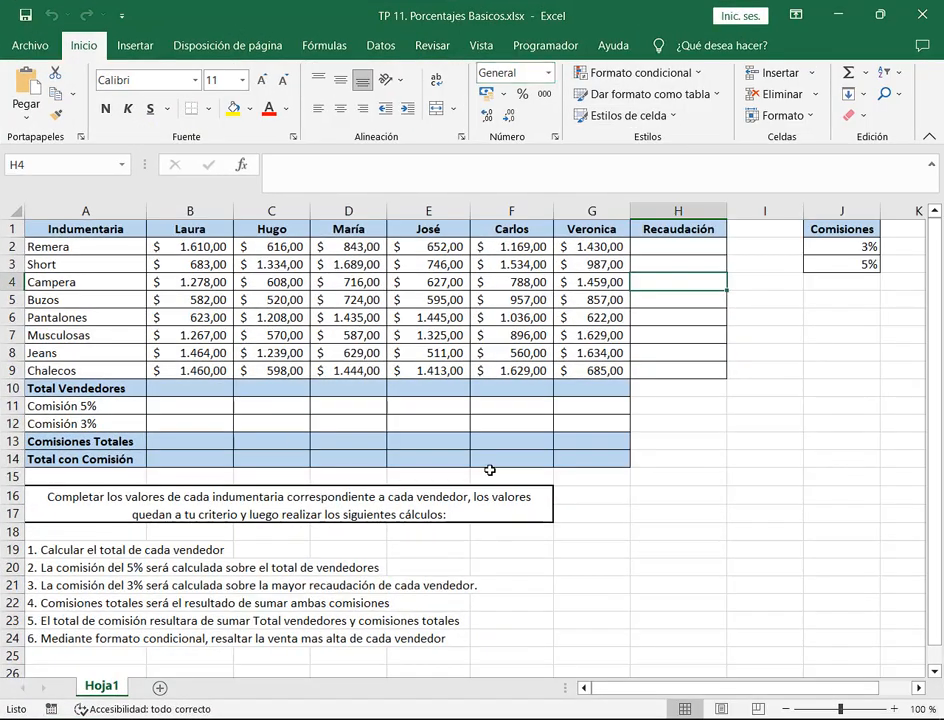
- Switch to File Explorer, open TP 21 - Función del Si (extra 1).xls from the desktop's EXCEL/Lunes folder, and close it again
{"action": "left_click", "coordinate": [159, 719]}
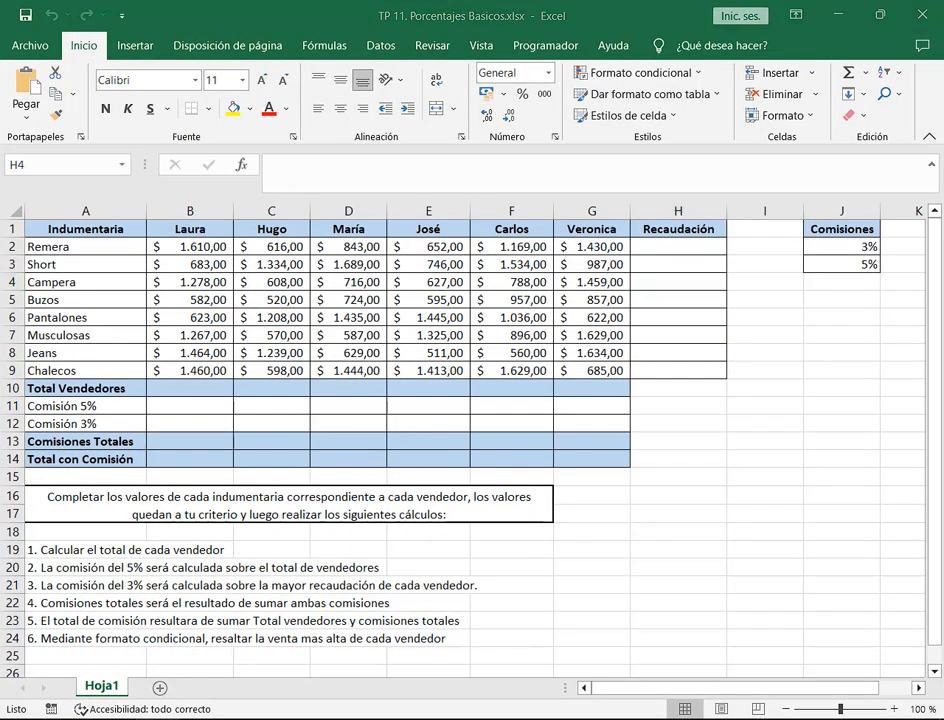
{"action": "left_click", "coordinate": [88, 318]}
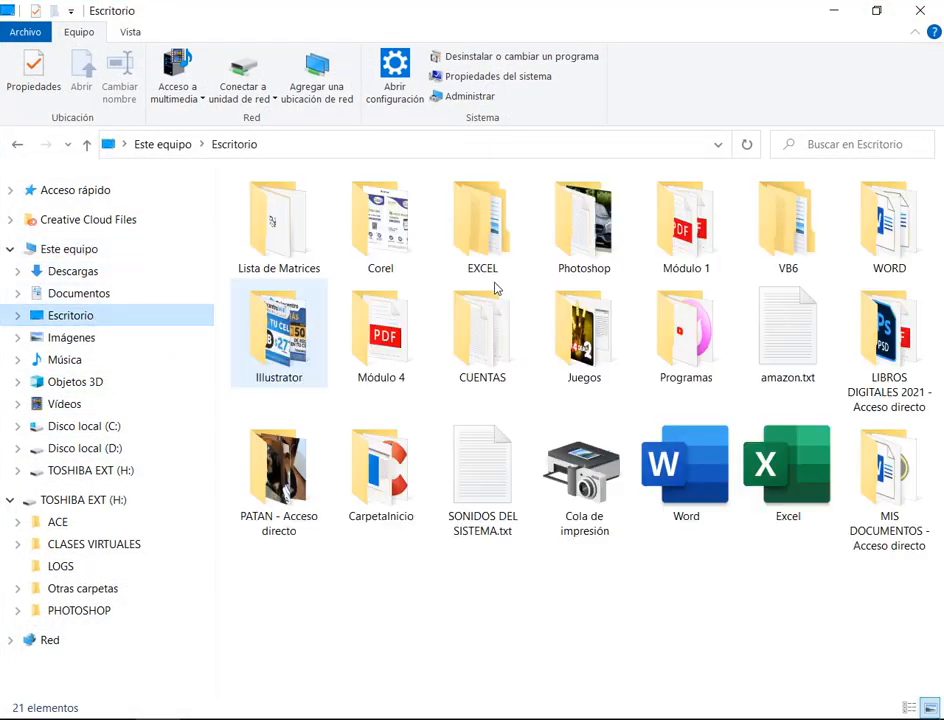
{"action": "double_click", "coordinate": [480, 228]}
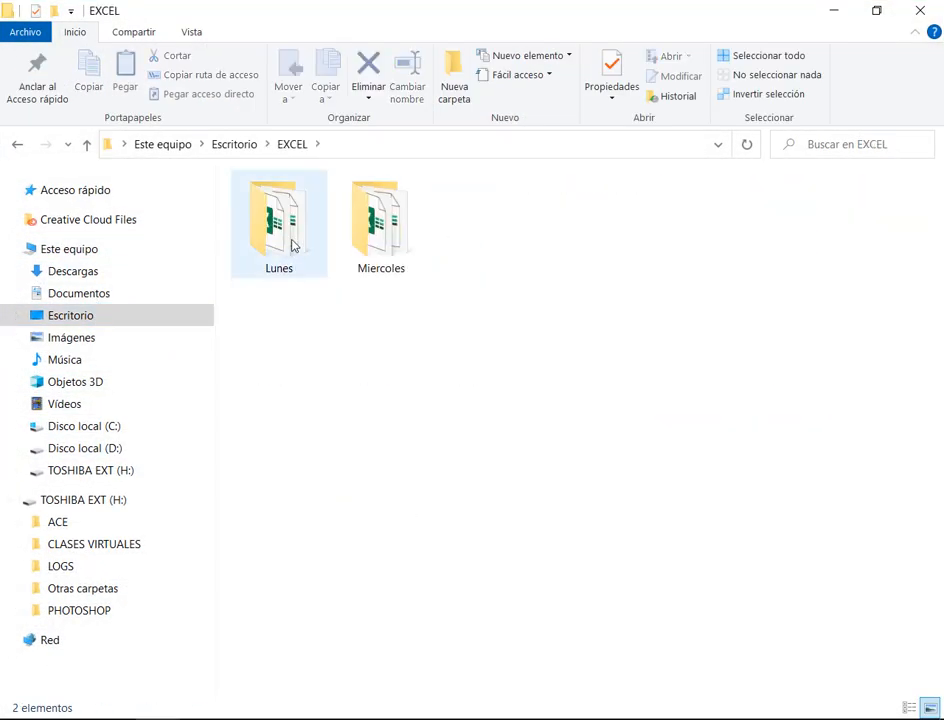
{"action": "double_click", "coordinate": [381, 220]}
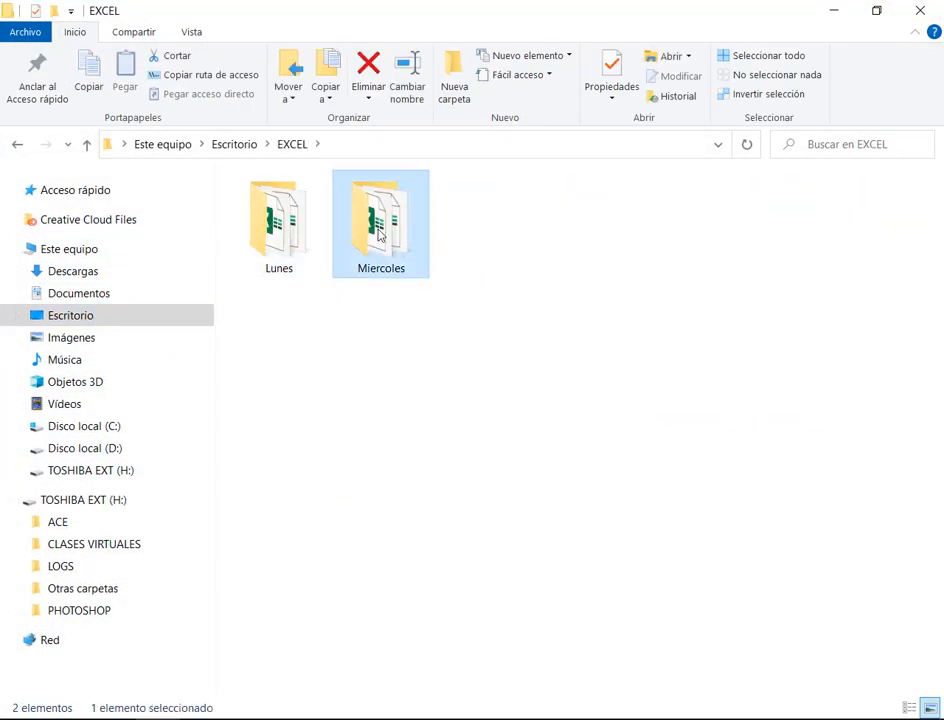
{"action": "left_click", "coordinate": [287, 147]}
{"action": "double_click", "coordinate": [303, 242]}
{"action": "left_click", "coordinate": [314, 210]}
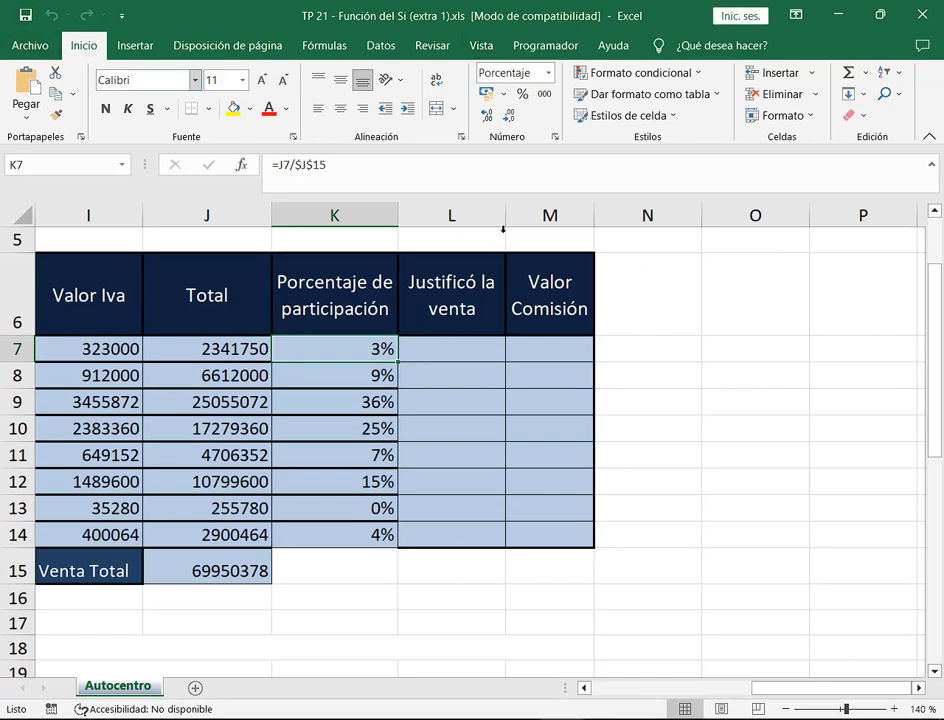
{"action": "left_click", "coordinate": [931, 10]}
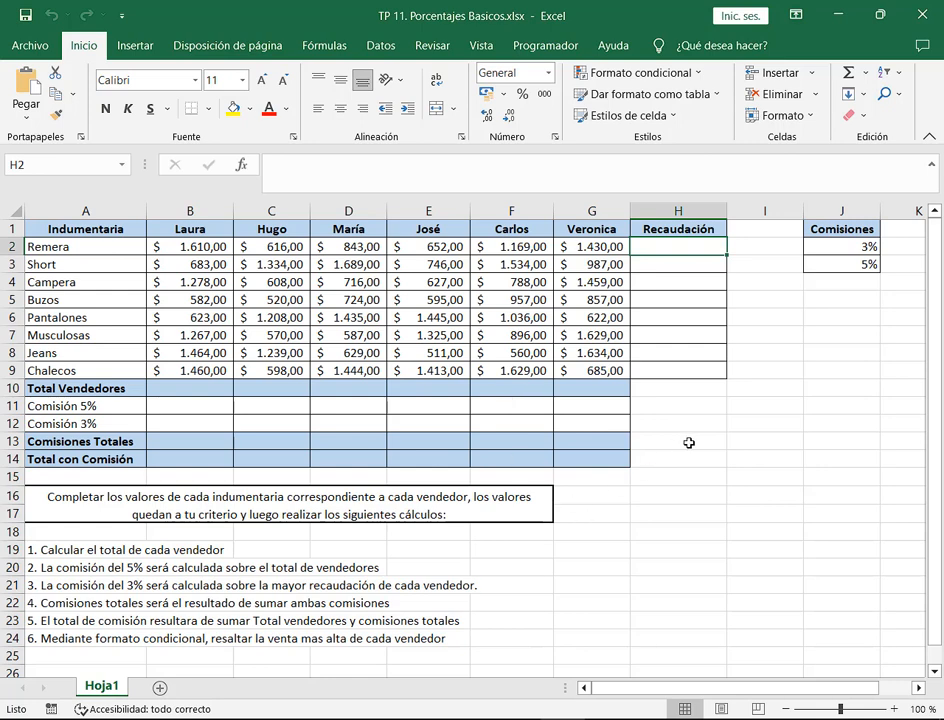
- Hide File Explorer and place the TP 11 workbook in a smaller window beside the meeting chat
{"action": "left_click", "coordinate": [838, 15]}
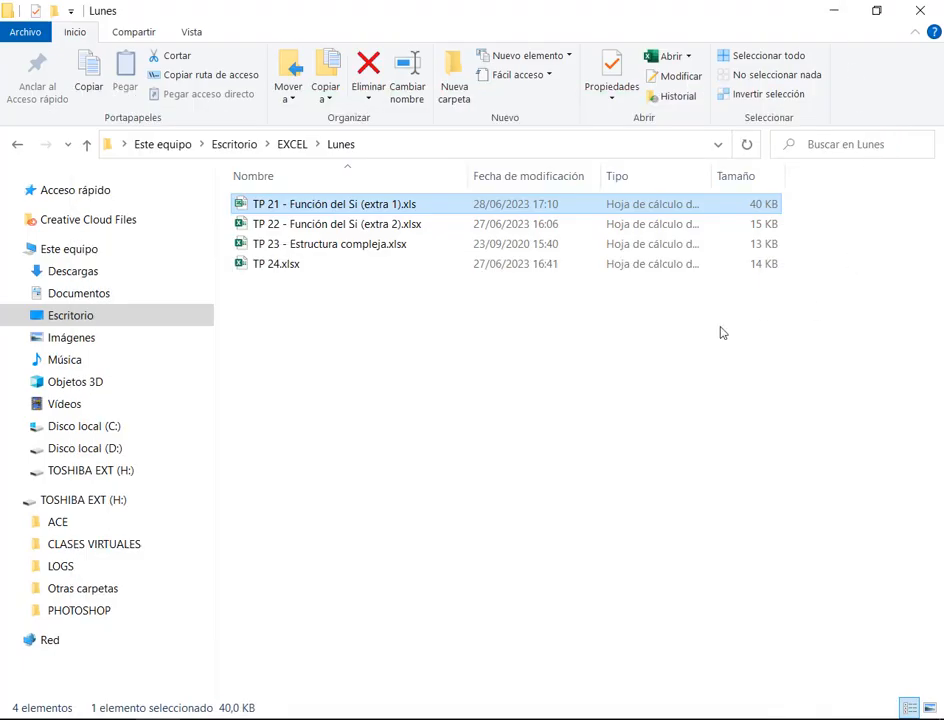
{"action": "left_click", "coordinate": [845, 8]}
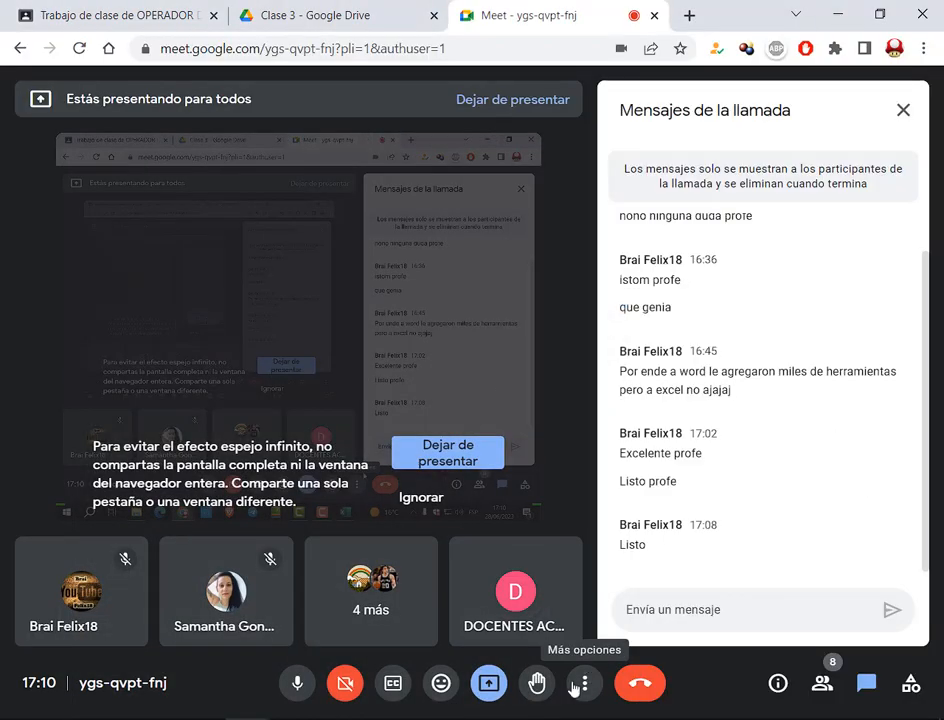
{"action": "left_click", "coordinate": [563, 719]}
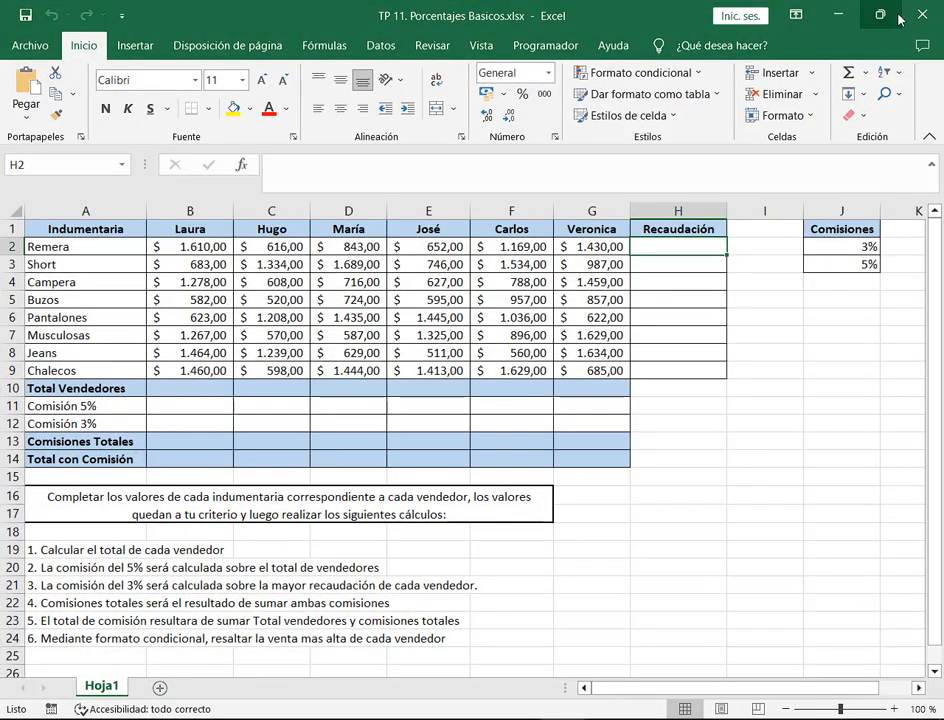
{"action": "left_click", "coordinate": [881, 14]}
{"action": "left_click_drag", "start_coordinate": [380, 46], "coordinate": [280, 19]}
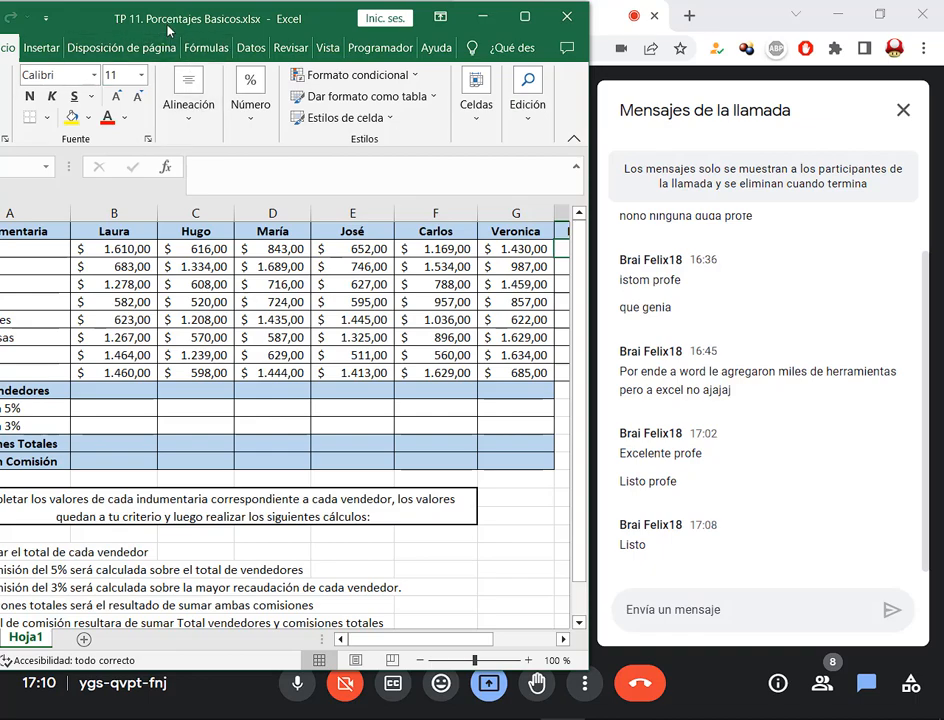
{"action": "mouse_move", "coordinate": [172, 30]}
{"action": "left_mouse_down"}
{"action": "mouse_move", "coordinate": [307, 30]}
{"action": "mouse_move", "coordinate": [188, 32]}
{"action": "left_mouse_up"}
- Review the TP 11 table and the exercise instructions in cell A16, shifting the window to reveal the row labels
{"action": "scroll", "coordinate": [312, 358], "scroll_direction": "down", "scroll_amount": 1}
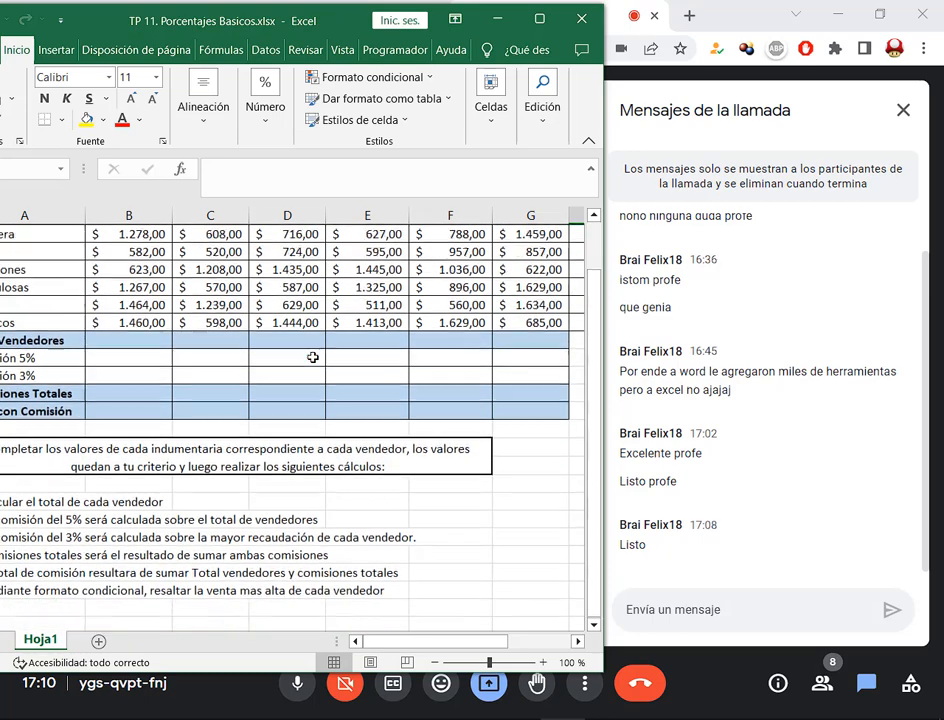
{"action": "scroll", "coordinate": [312, 357], "scroll_direction": "up", "scroll_amount": 1}
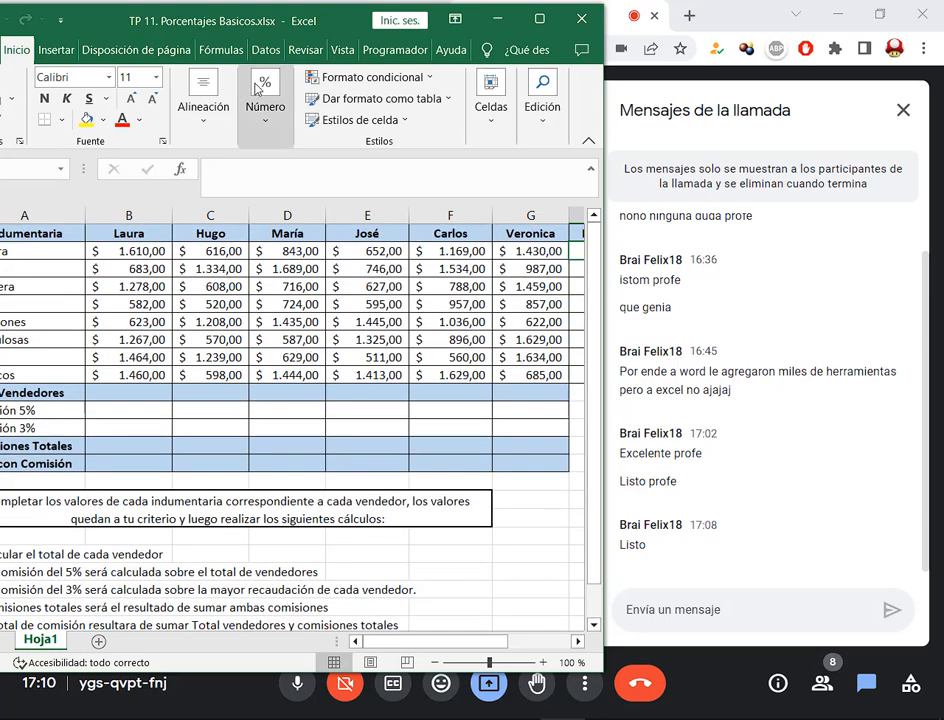
{"action": "left_click_drag", "start_coordinate": [271, 24], "coordinate": [316, 30]}
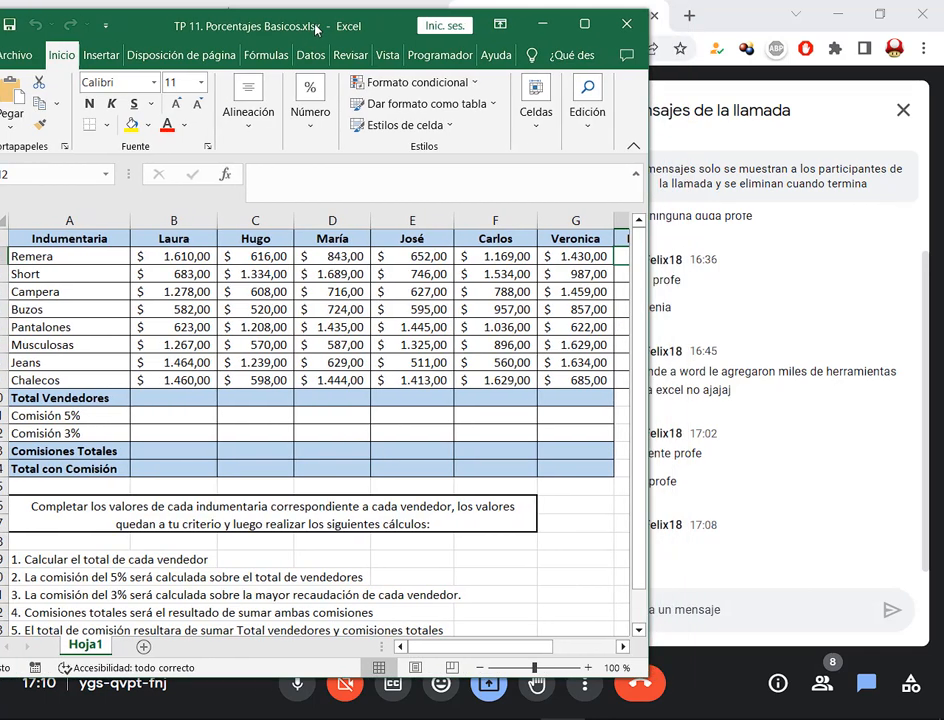
{"action": "left_click", "coordinate": [133, 525]}
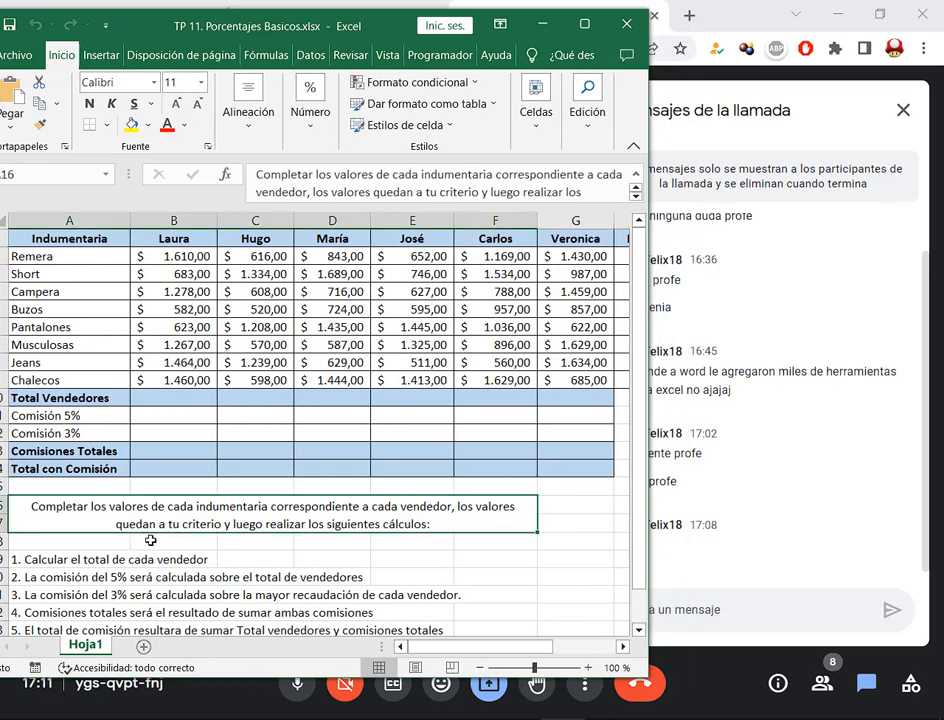
{"action": "left_click_drag", "start_coordinate": [328, 40], "coordinate": [290, 42]}
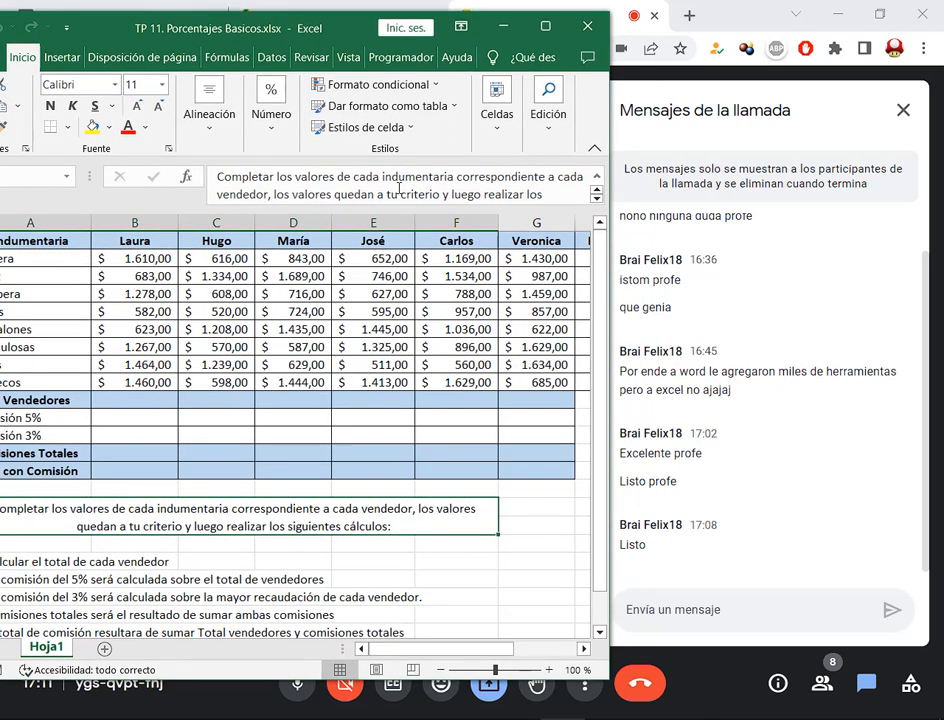
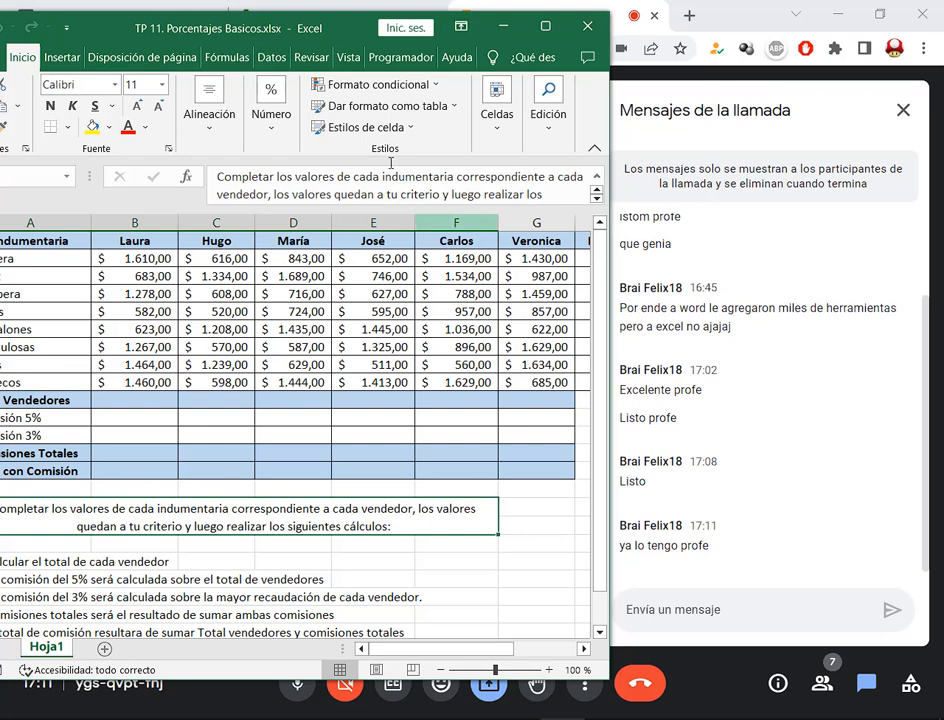
{"action": "left_click_drag", "start_coordinate": [311, 22], "coordinate": [358, 24]}
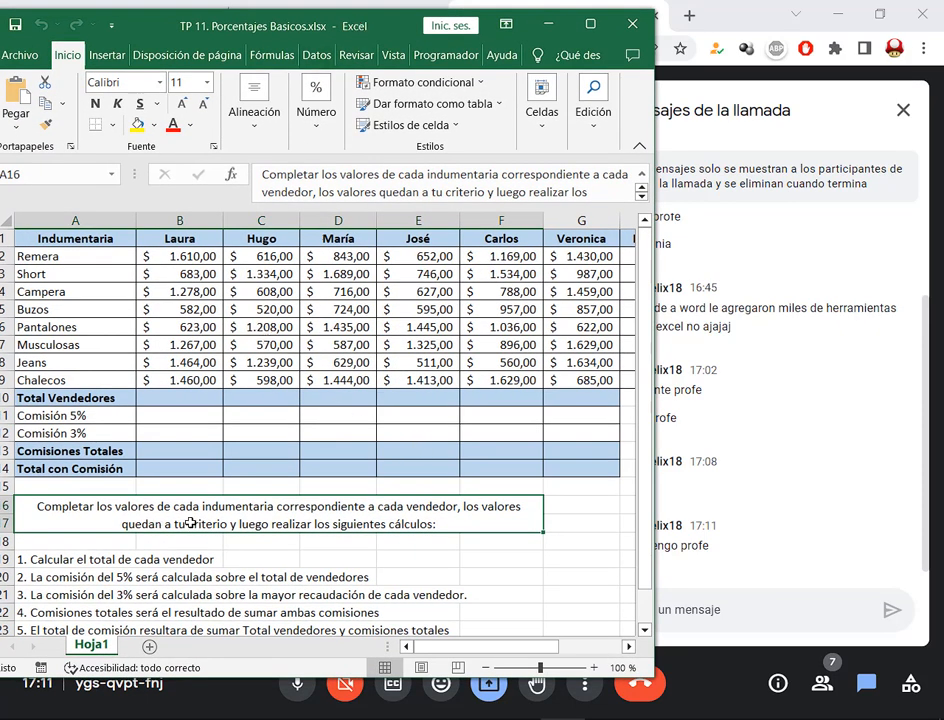
- Try deleting the instruction text in the merged cell A16, undo the deletion, and maximize the workbook window
{"action": "key", "text": "Delete"}
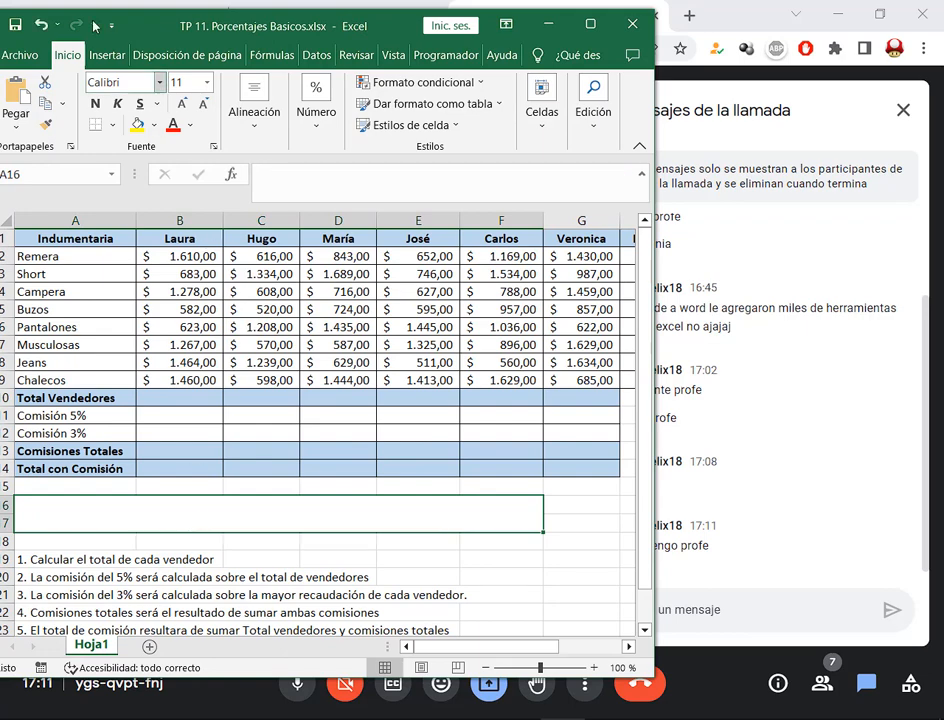
{"action": "left_click", "coordinate": [41, 24]}
{"action": "left_click", "coordinate": [589, 29]}
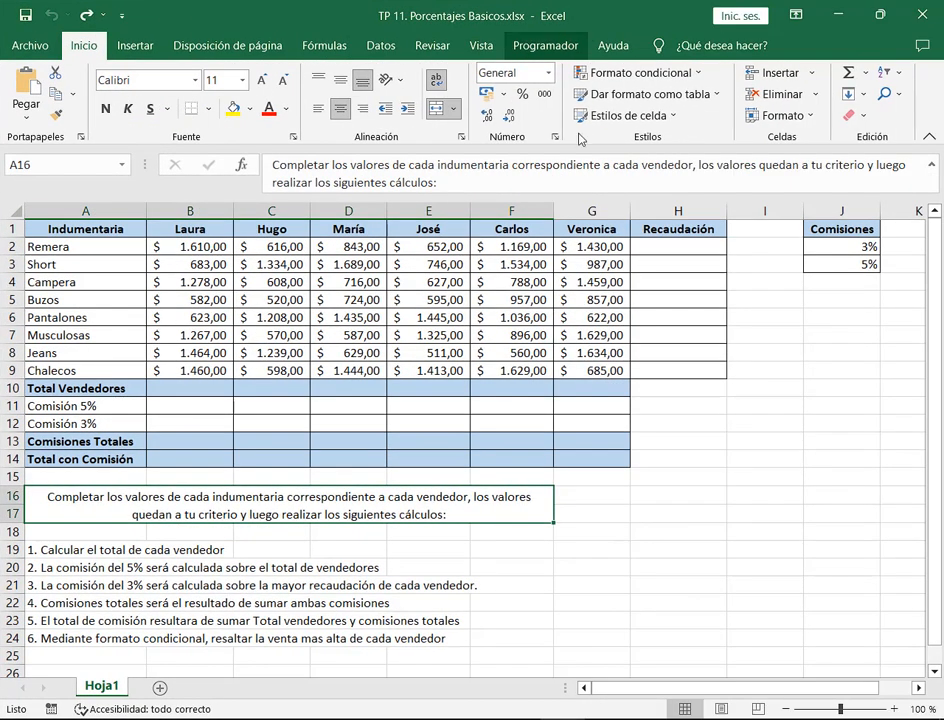
- Try clearing both the contents and formatting of the merged instruction box in A16, and undo the clearing
{"action": "left_click", "coordinate": [710, 598]}
{"action": "left_click", "coordinate": [122, 497]}
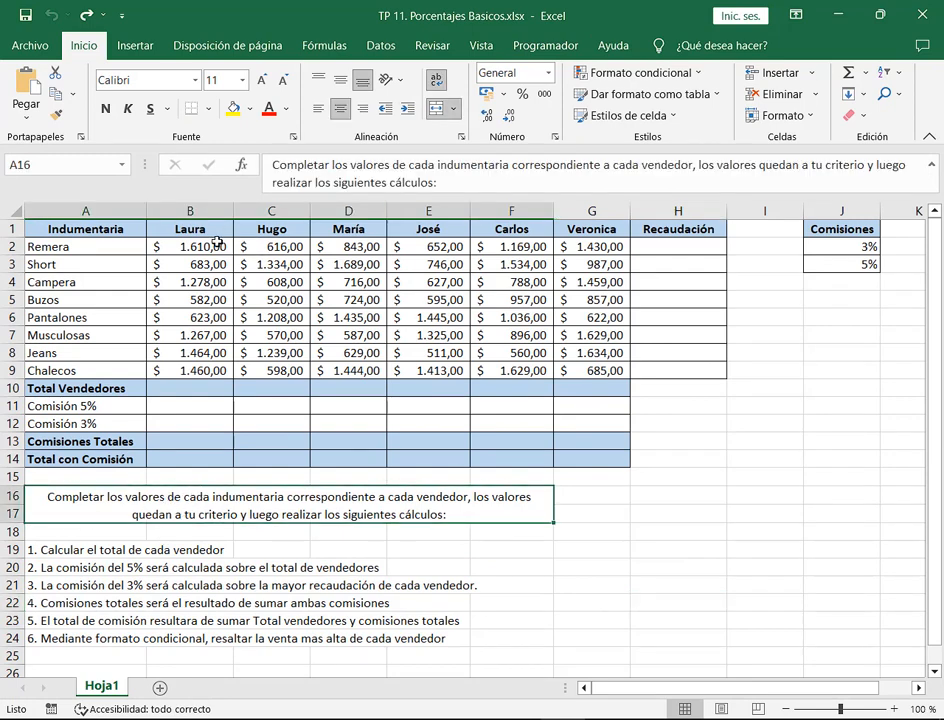
{"action": "left_click_drag", "start_coordinate": [218, 244], "coordinate": [620, 372]}
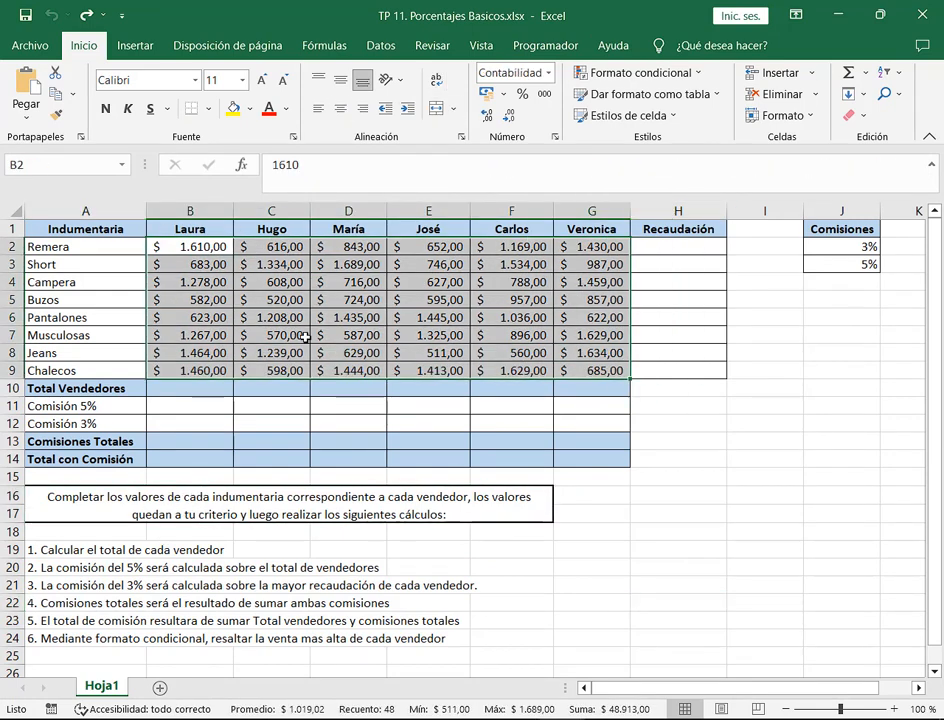
{"action": "left_click", "coordinate": [104, 500]}
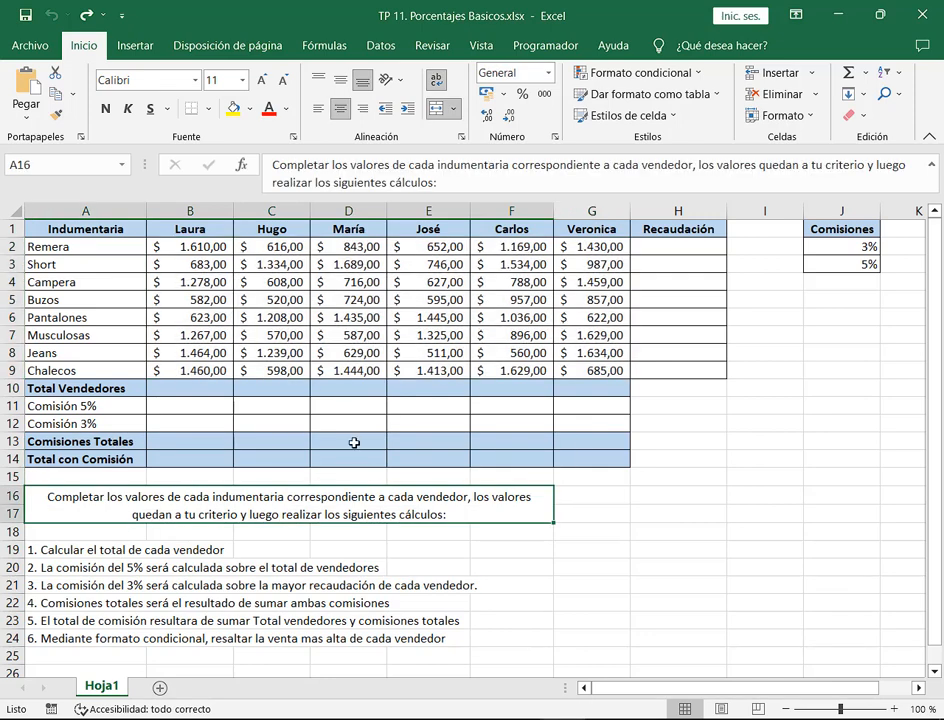
{"action": "left_click", "coordinate": [858, 116]}
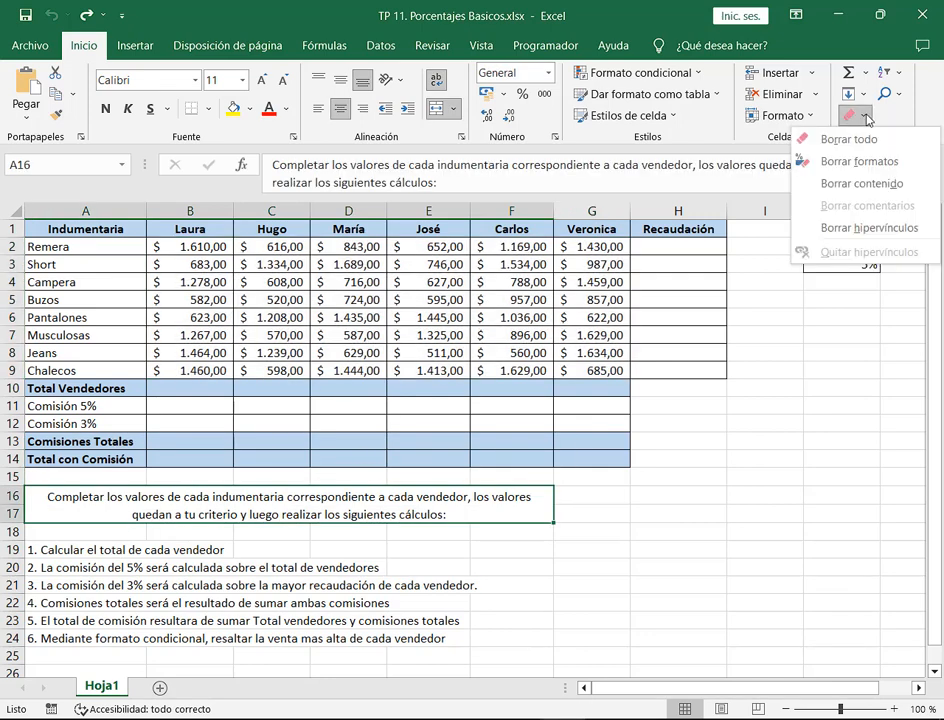
{"action": "left_click", "coordinate": [884, 141]}
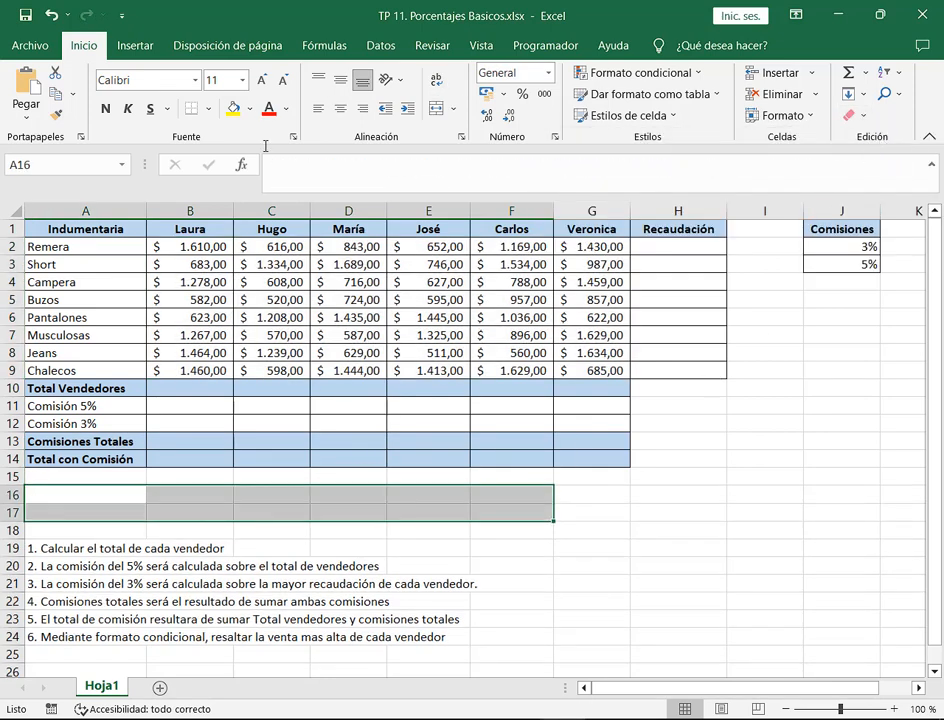
{"action": "key", "text": "ctrl+z"}
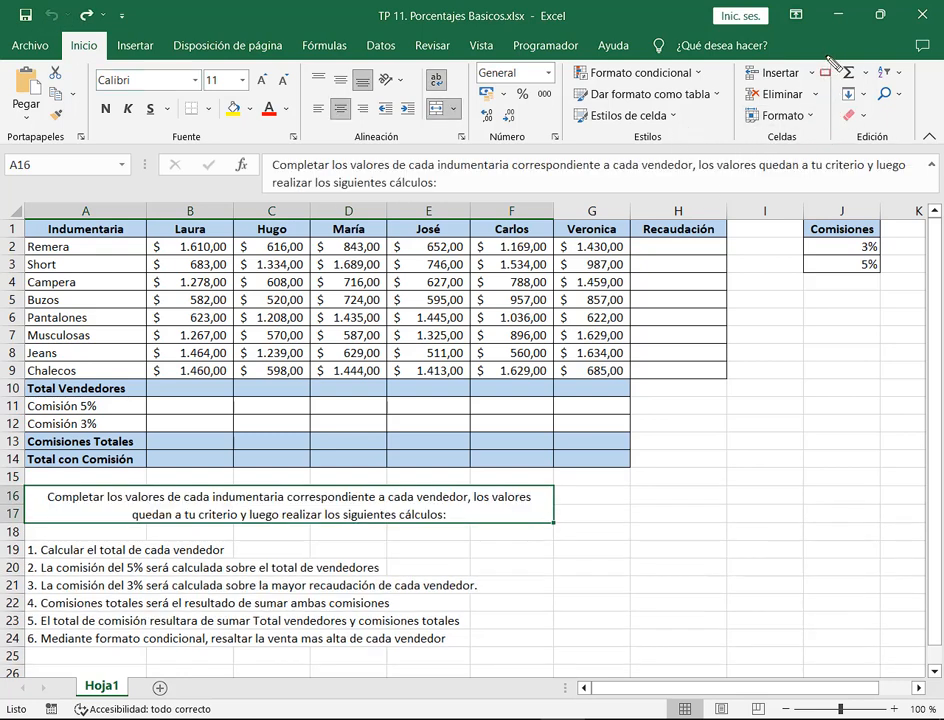
- Mark the Edición group and its clear command with temporary red boxes, and check the meeting chat before returning to the workbook
{"action": "left_click_drag", "start_coordinate": [828, 57], "coordinate": [917, 137]}
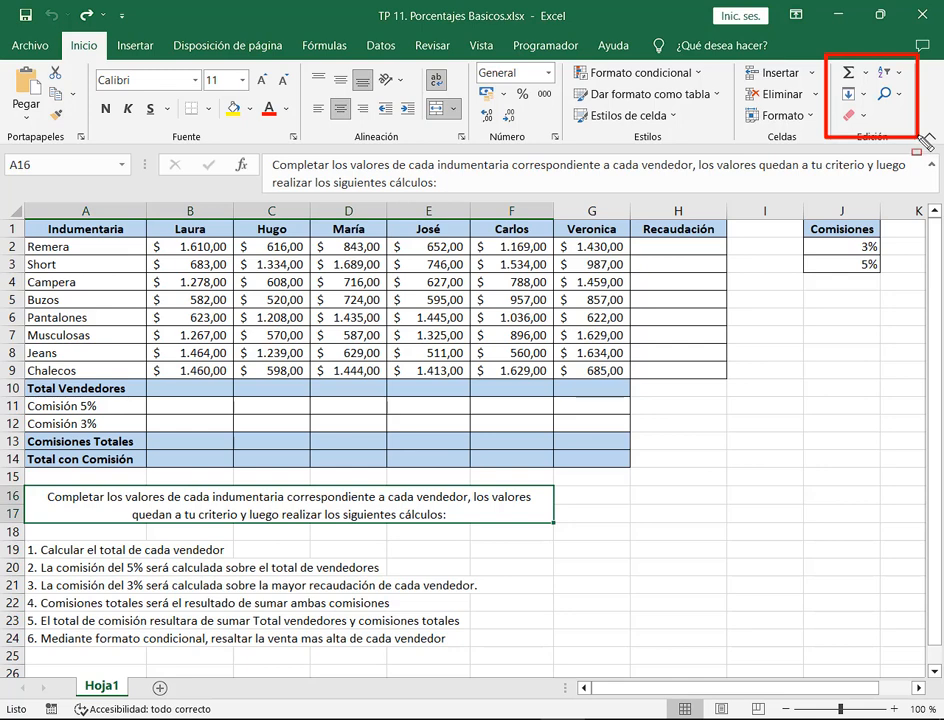
{"action": "mouse_move", "coordinate": [872, 104]}
{"action": "left_mouse_down"}
{"action": "mouse_move", "coordinate": [840, 106]}
{"action": "mouse_move", "coordinate": [845, 127]}
{"action": "mouse_move", "coordinate": [876, 133]}
{"action": "left_mouse_up"}
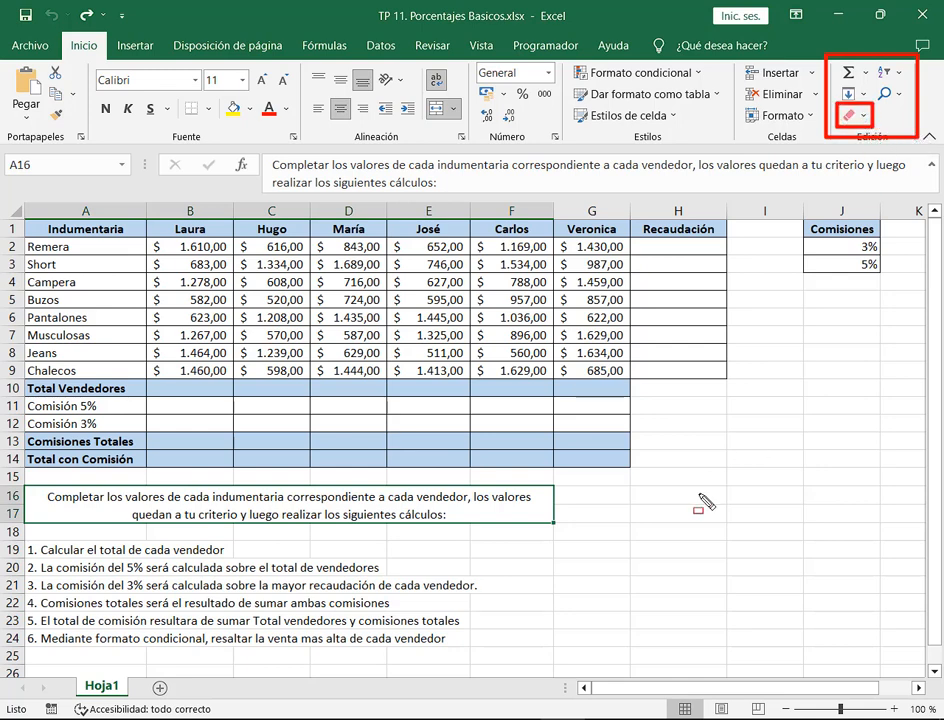
{"action": "key", "text": "Escape"}
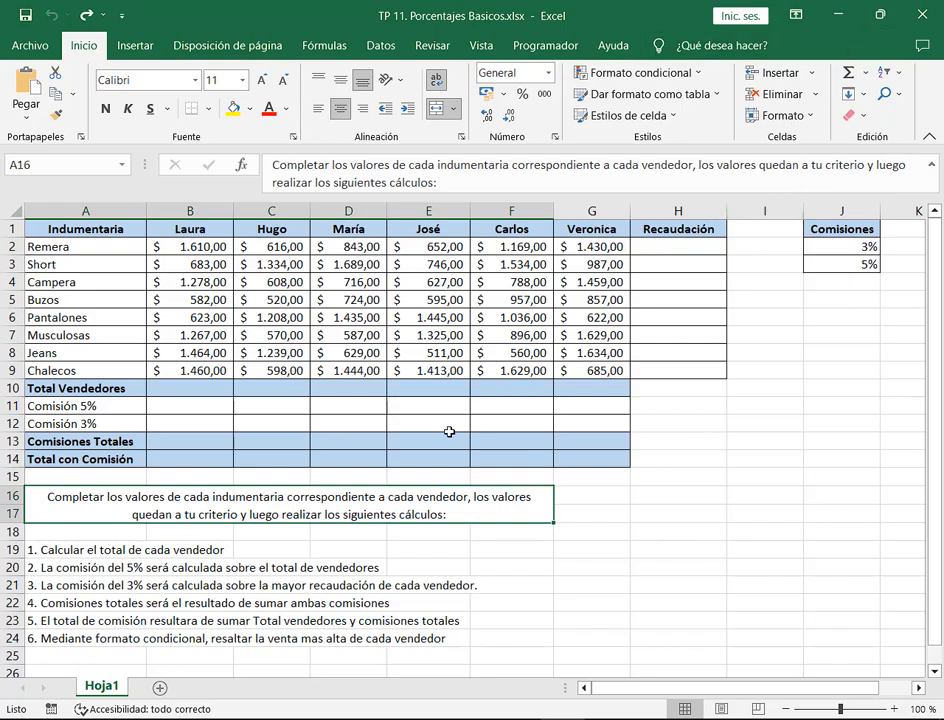
{"action": "key", "text": "alt+Tab"}
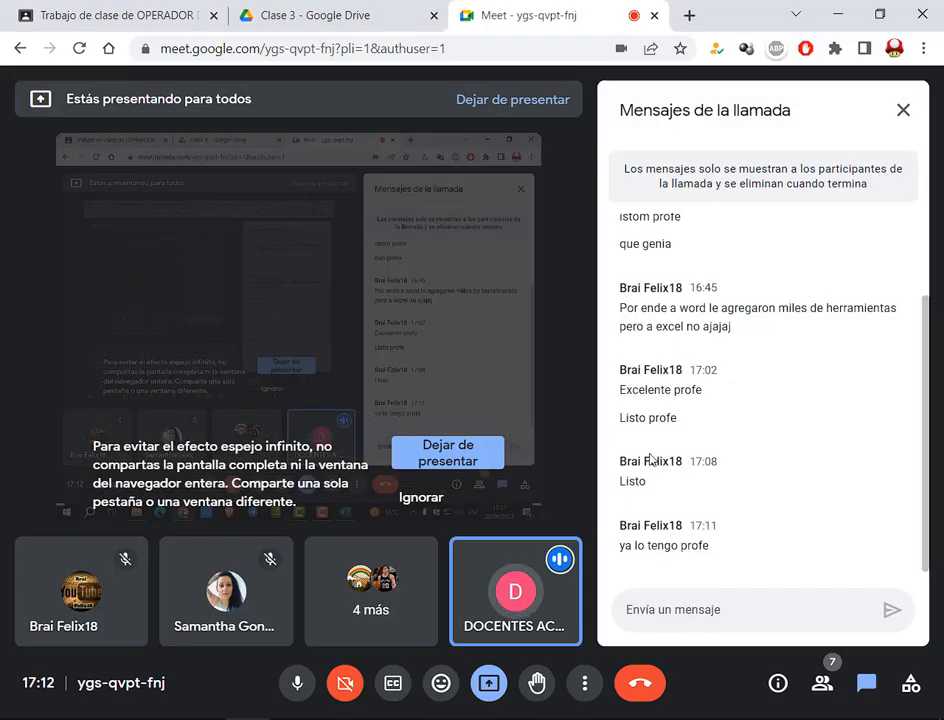
{"action": "key", "text": "alt+Tab"}
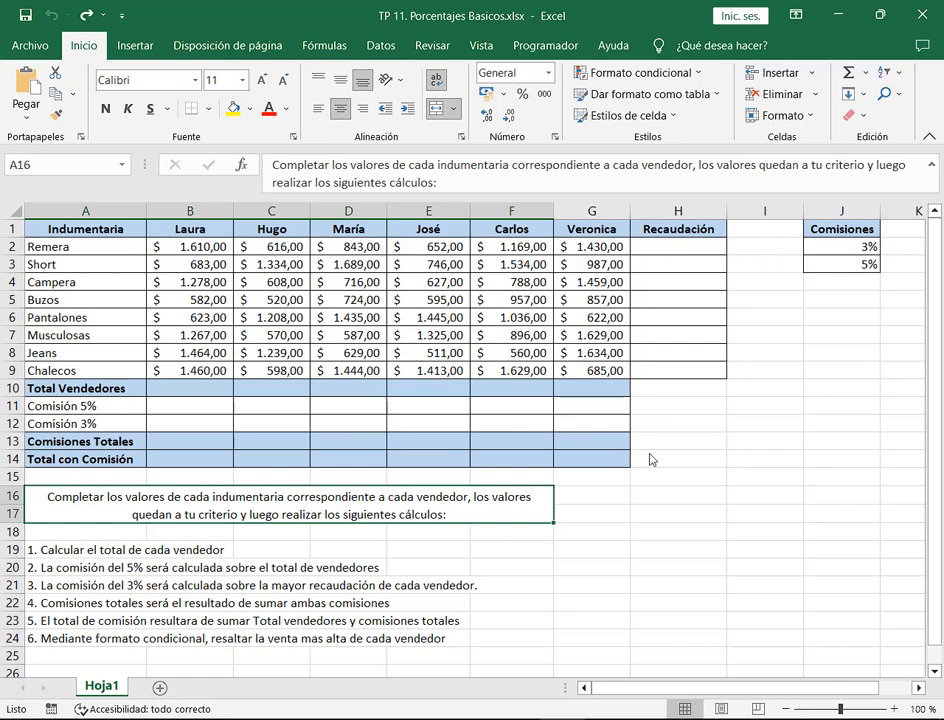
- Try deleting only the contents of the A16 instruction box, mark the box with a temporary red arrow, and undo the deletion
{"action": "left_click", "coordinate": [652, 489]}
{"action": "left_click", "coordinate": [491, 505]}
{"action": "key", "text": "Delete"}
{"action": "left_click", "coordinate": [704, 515]}
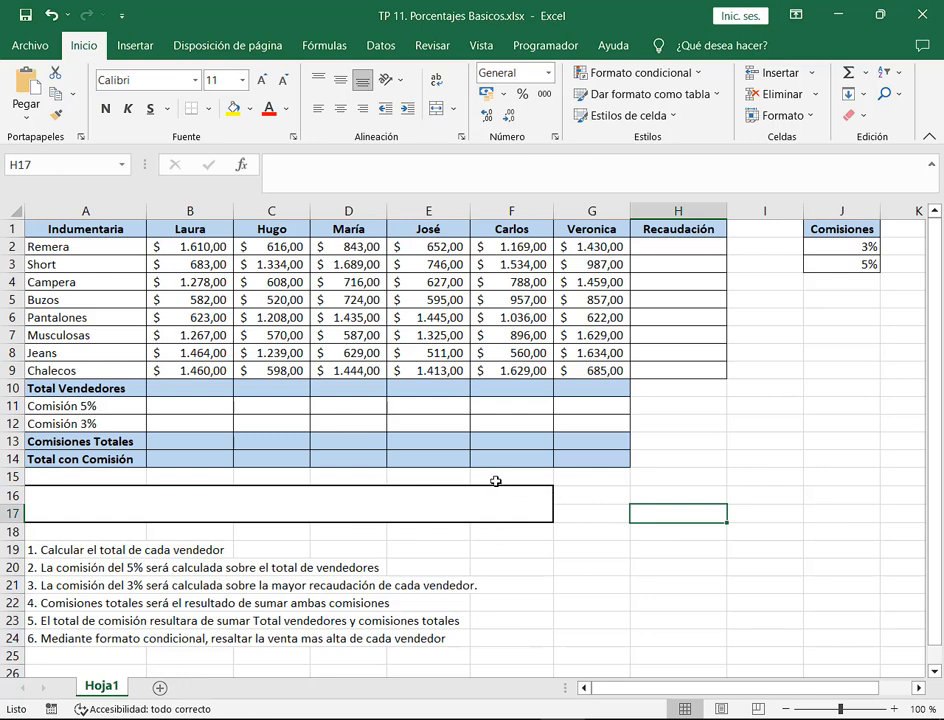
{"action": "left_click_drag", "start_coordinate": [621, 473], "coordinate": [553, 492]}
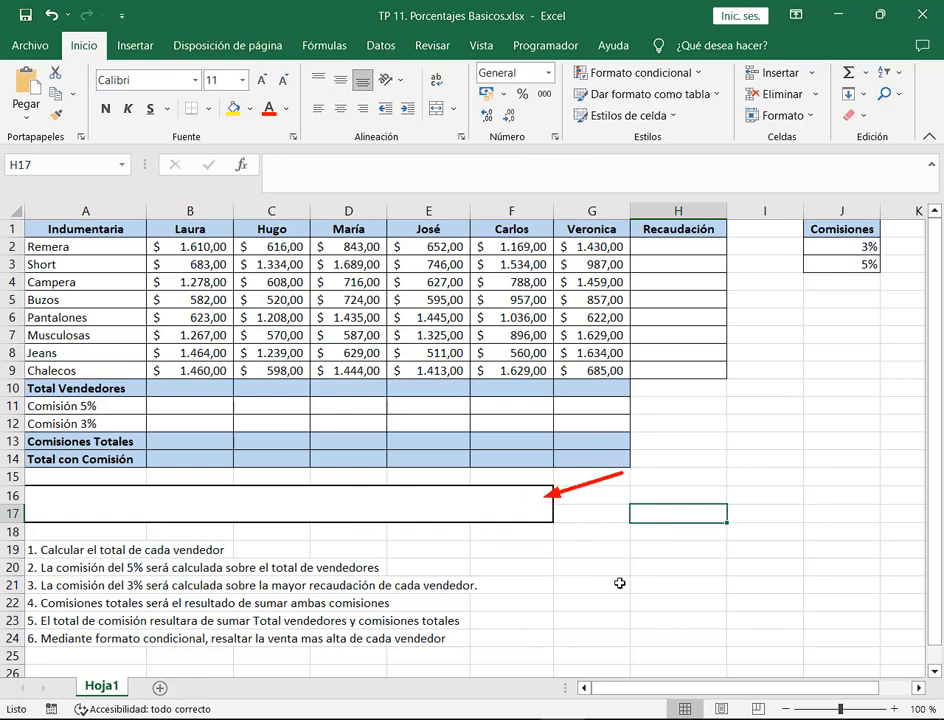
{"action": "key", "text": "ctrl+z"}
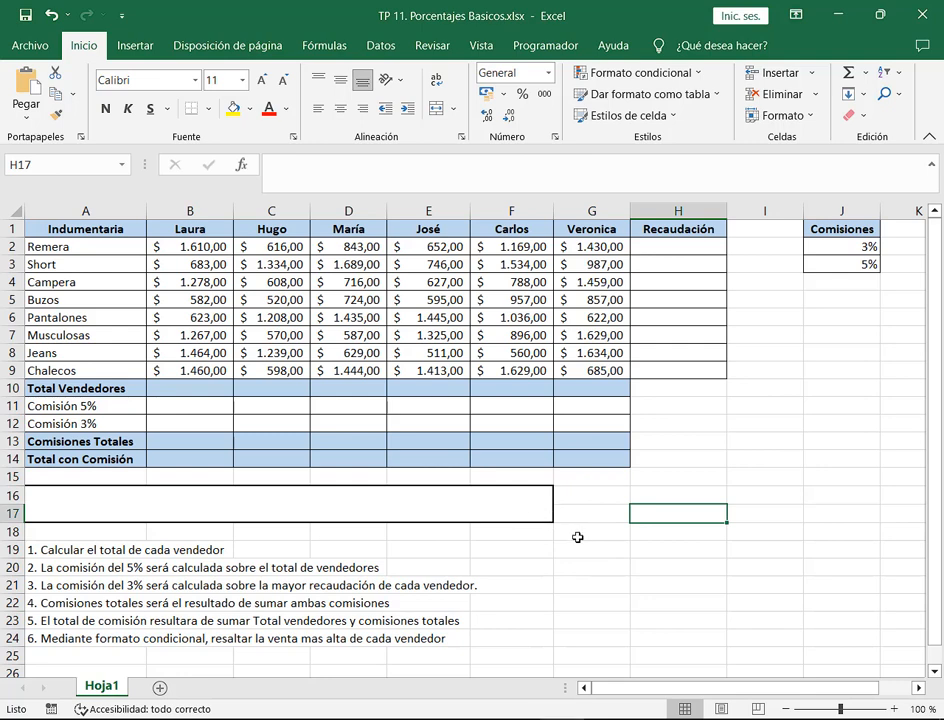
{"action": "key", "text": "ctrl+z"}
{"action": "left_click", "coordinate": [534, 513]}
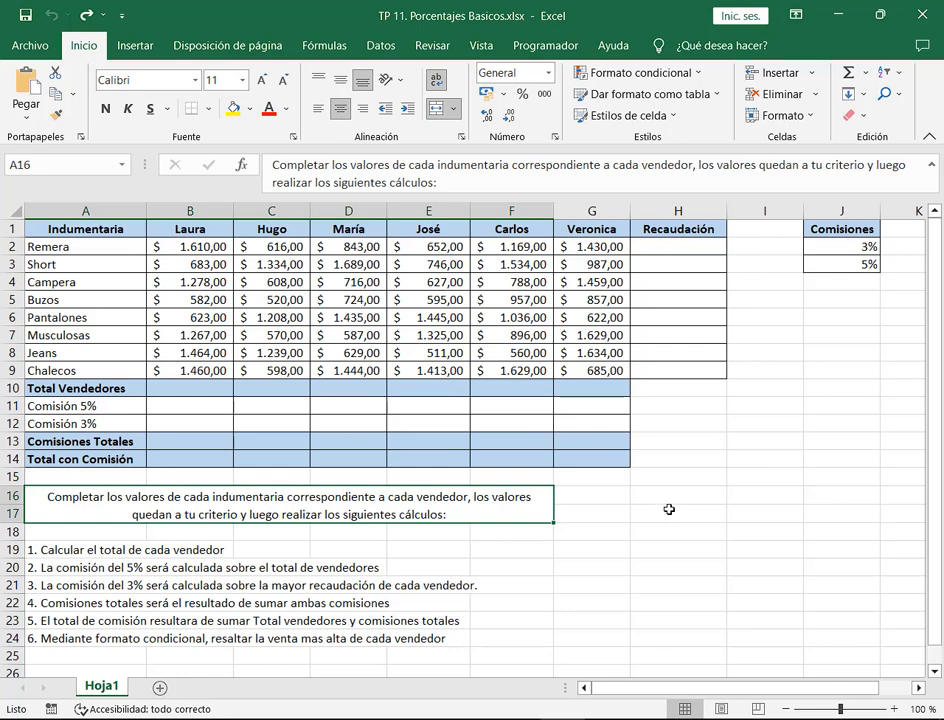
- Clear everything, including text, border and merging, from the instruction box in A16:F17, and check the individual cells
{"action": "left_click", "coordinate": [863, 114]}
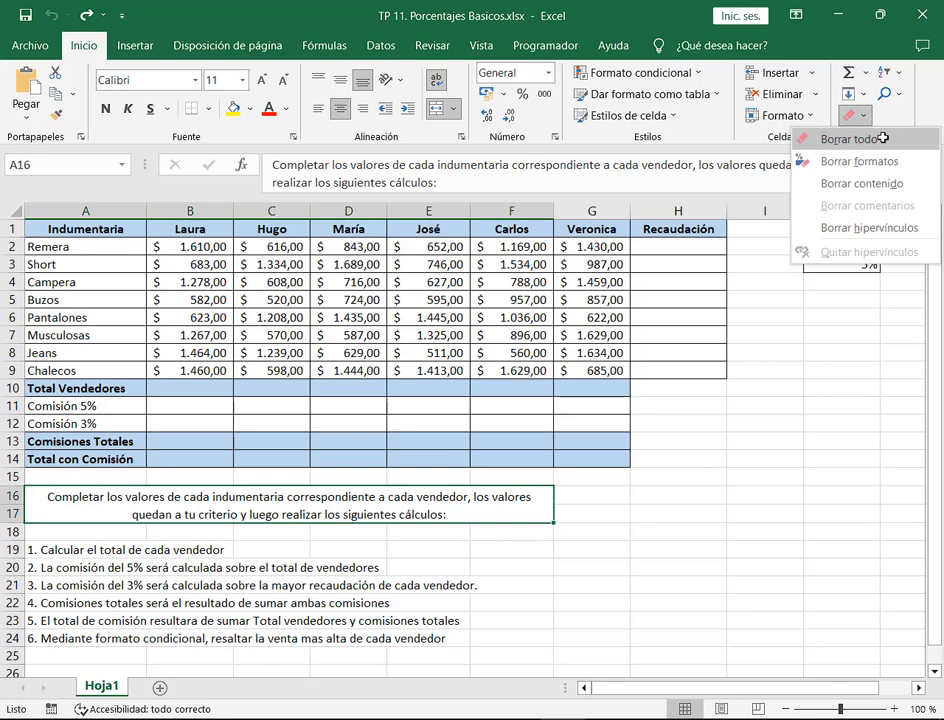
{"action": "left_click", "coordinate": [883, 138]}
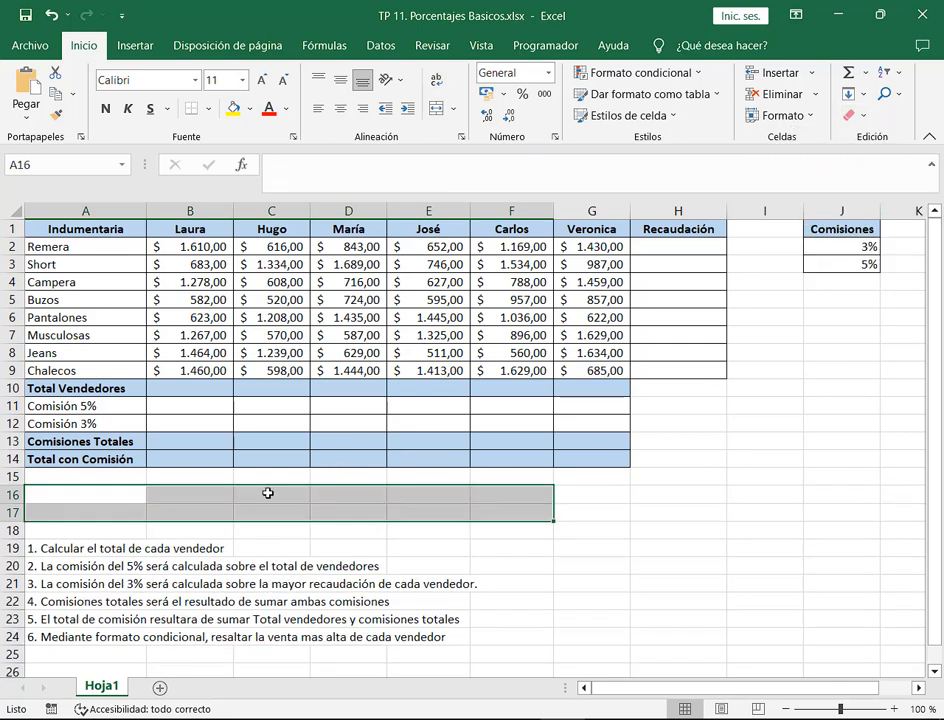
{"action": "left_click", "coordinate": [537, 494]}
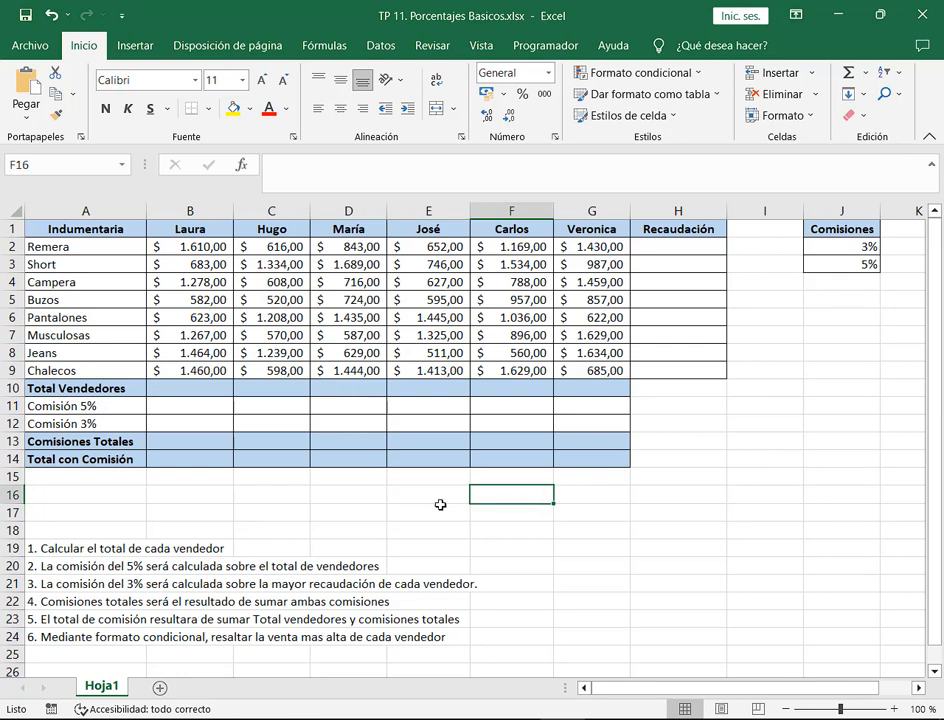
{"action": "left_click", "coordinate": [300, 500]}
{"action": "left_click", "coordinate": [316, 510]}
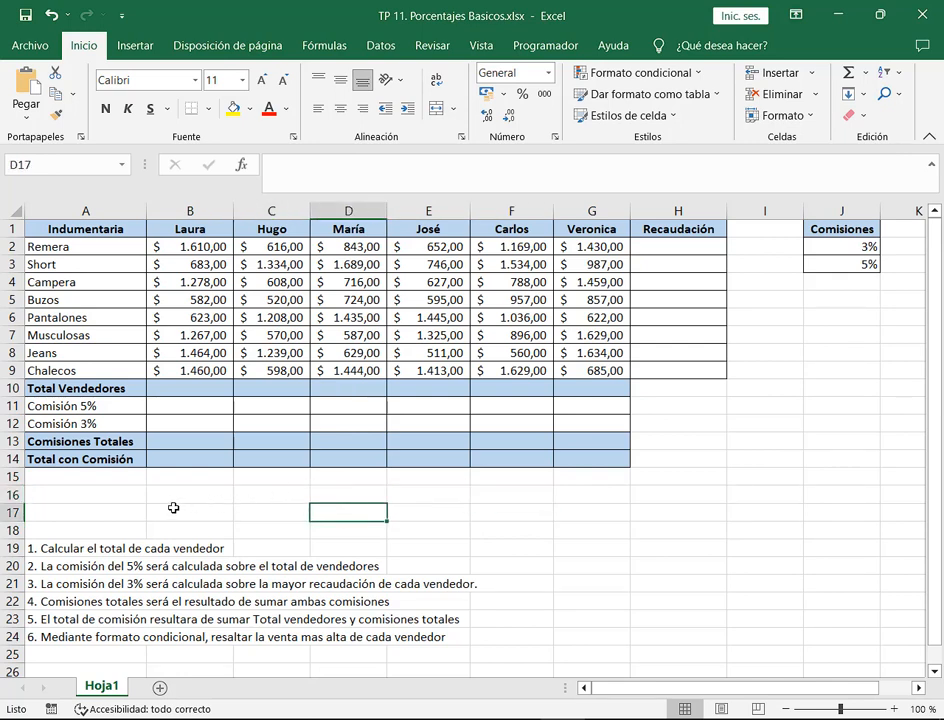
{"action": "left_click_drag", "start_coordinate": [164, 497], "coordinate": [535, 518]}
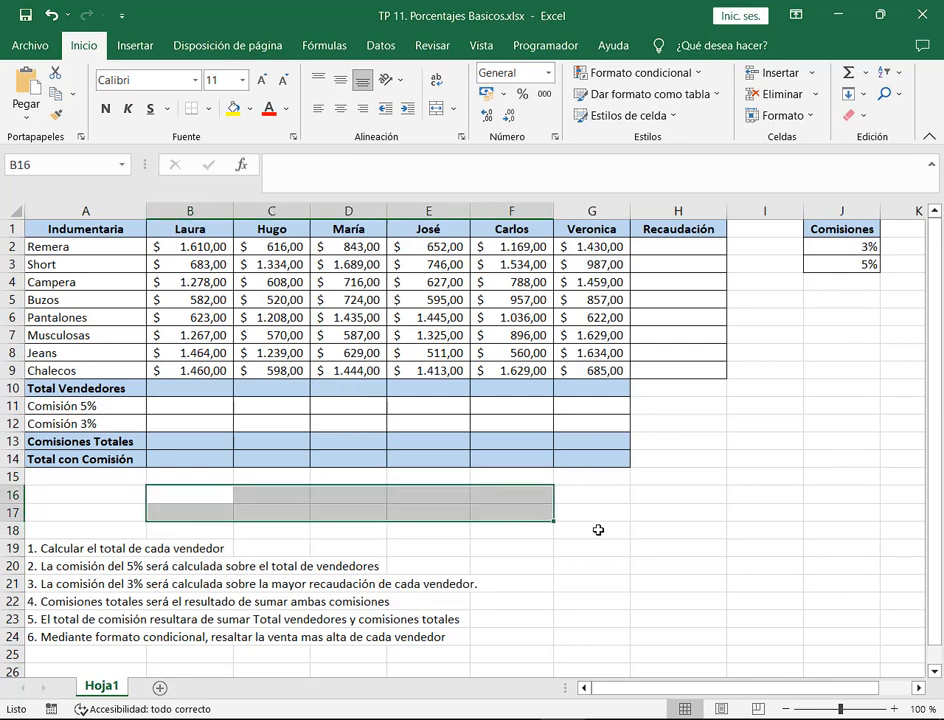
{"action": "left_click", "coordinate": [600, 529]}
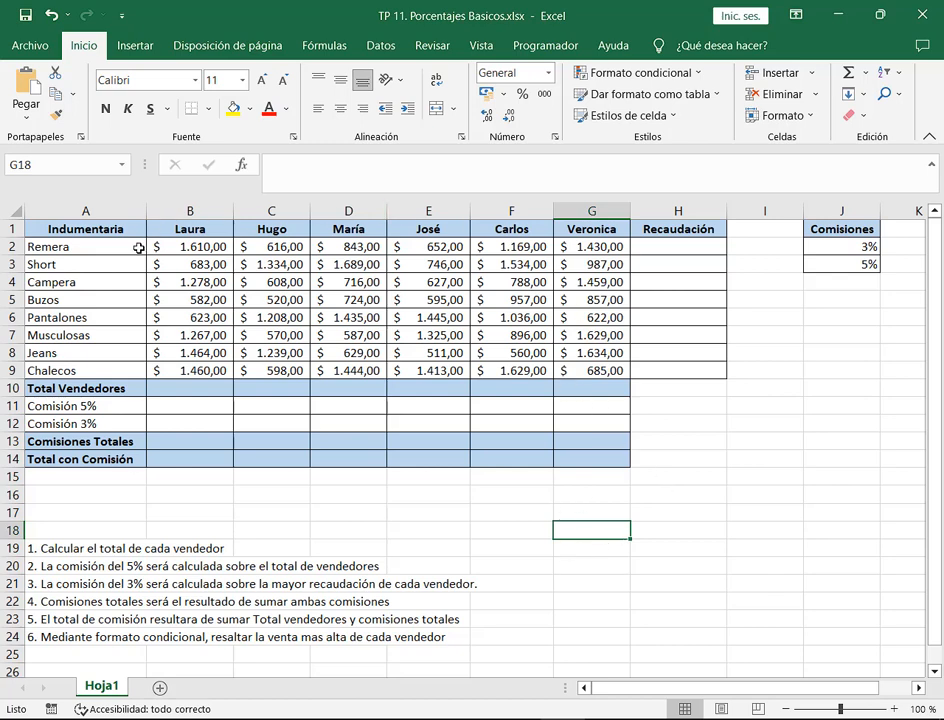
{"action": "left_click_drag", "start_coordinate": [116, 226], "coordinate": [695, 457]}
{"action": "left_click_drag", "start_coordinate": [130, 228], "coordinate": [89, 228]}
{"action": "left_click_drag", "start_coordinate": [92, 229], "coordinate": [701, 465]}
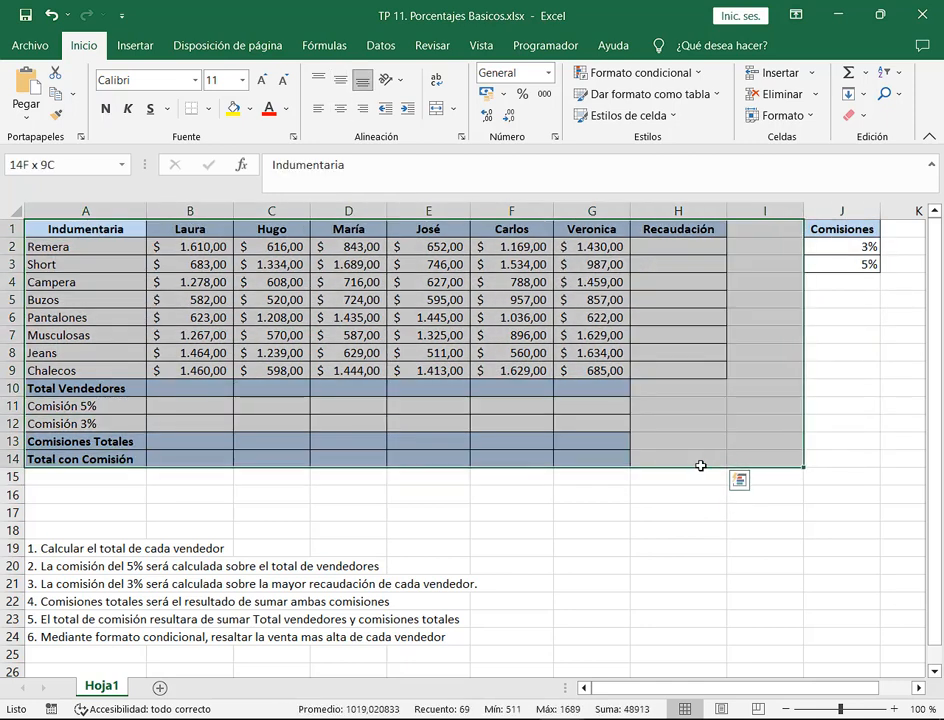
{"action": "left_click", "coordinate": [864, 117]}
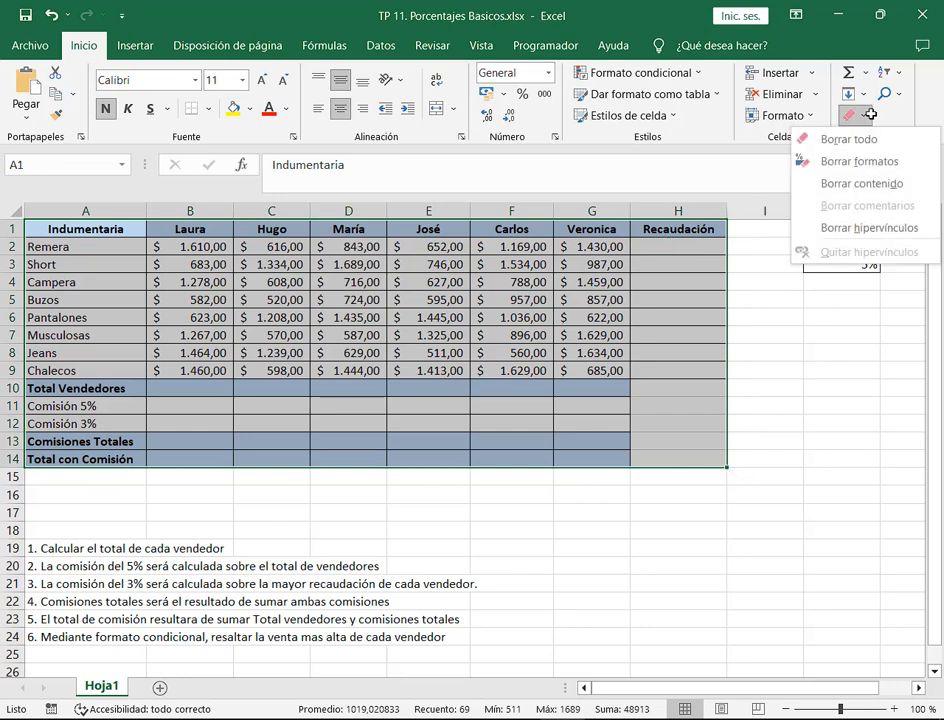
{"action": "left_click", "coordinate": [8, 153]}
{"action": "left_click", "coordinate": [14, 209]}
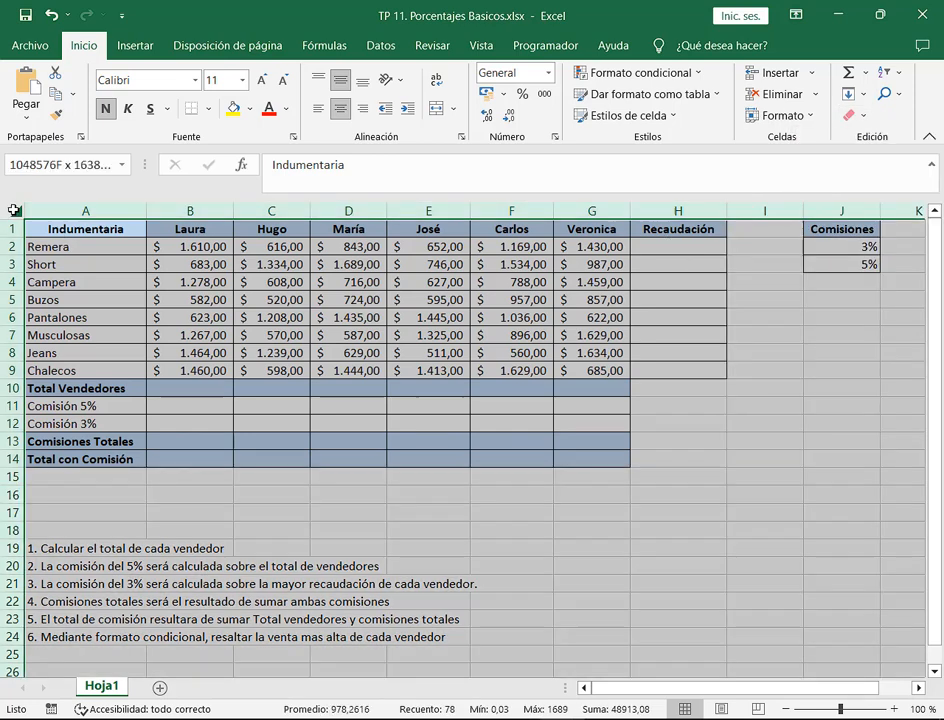
{"action": "left_click", "coordinate": [779, 373]}
- Try clearing only the formats from the table range A1:H13, and undo the format clearing
{"action": "left_click", "coordinate": [688, 230]}
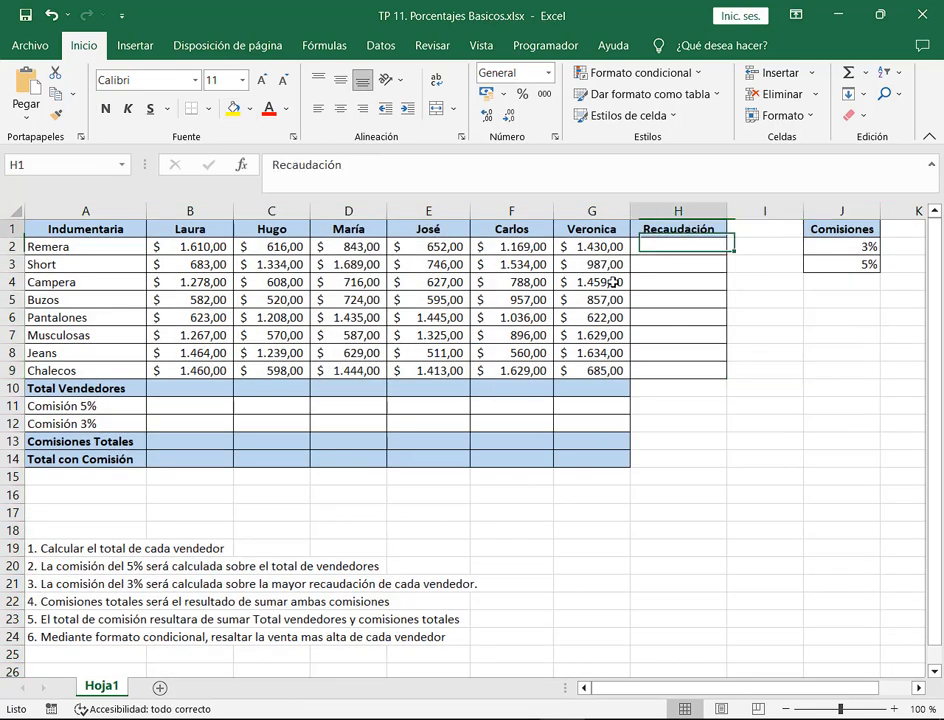
{"action": "left_click_drag", "start_coordinate": [612, 282], "coordinate": [74, 440]}
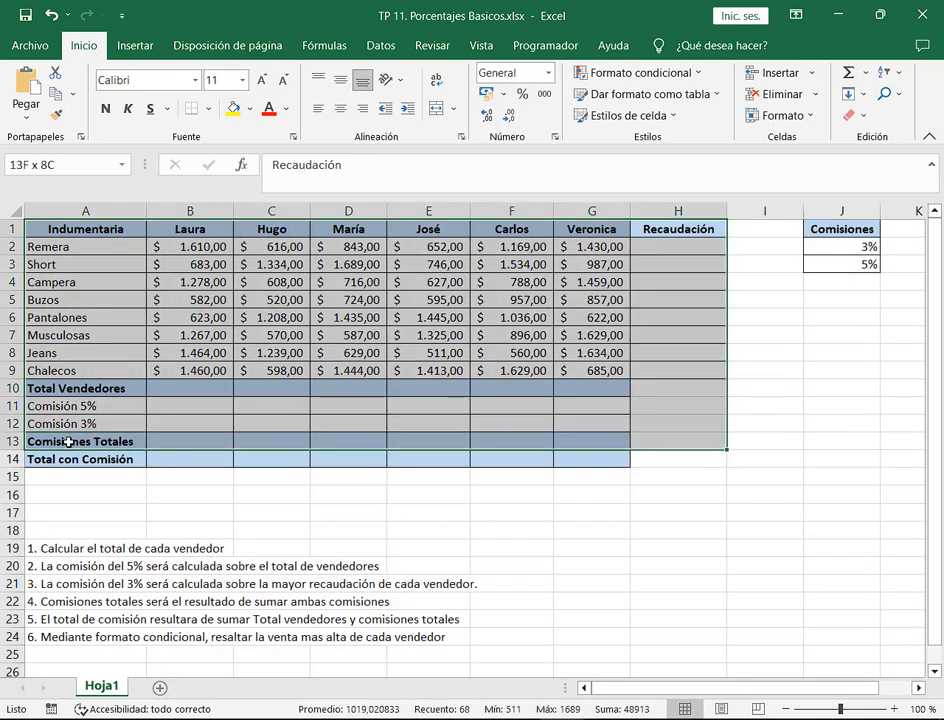
{"action": "left_click", "coordinate": [869, 117]}
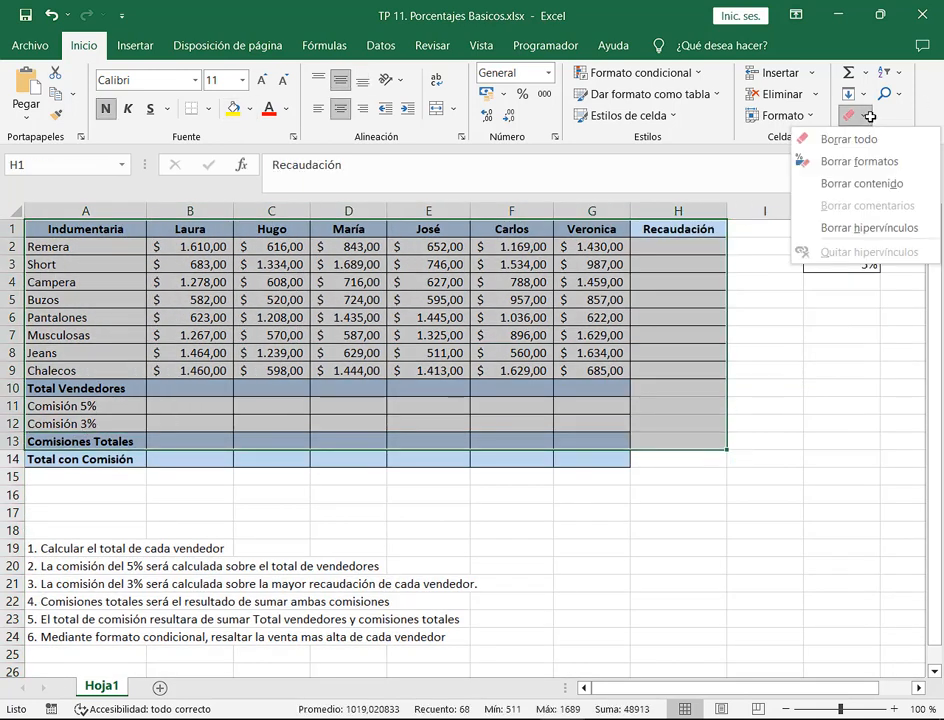
{"action": "left_click", "coordinate": [894, 163]}
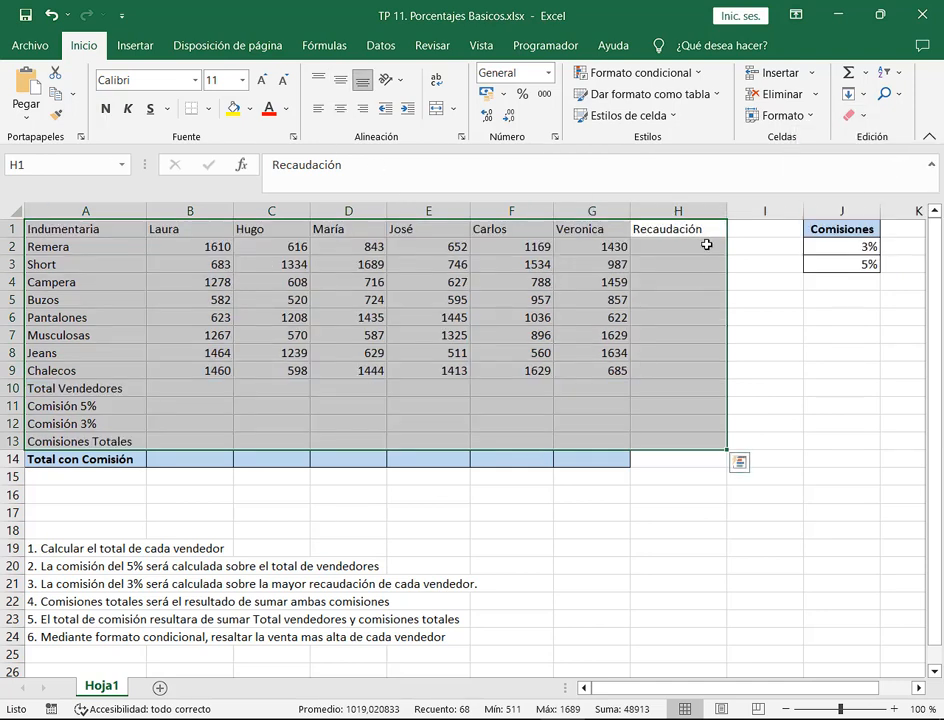
{"action": "left_click", "coordinate": [822, 315]}
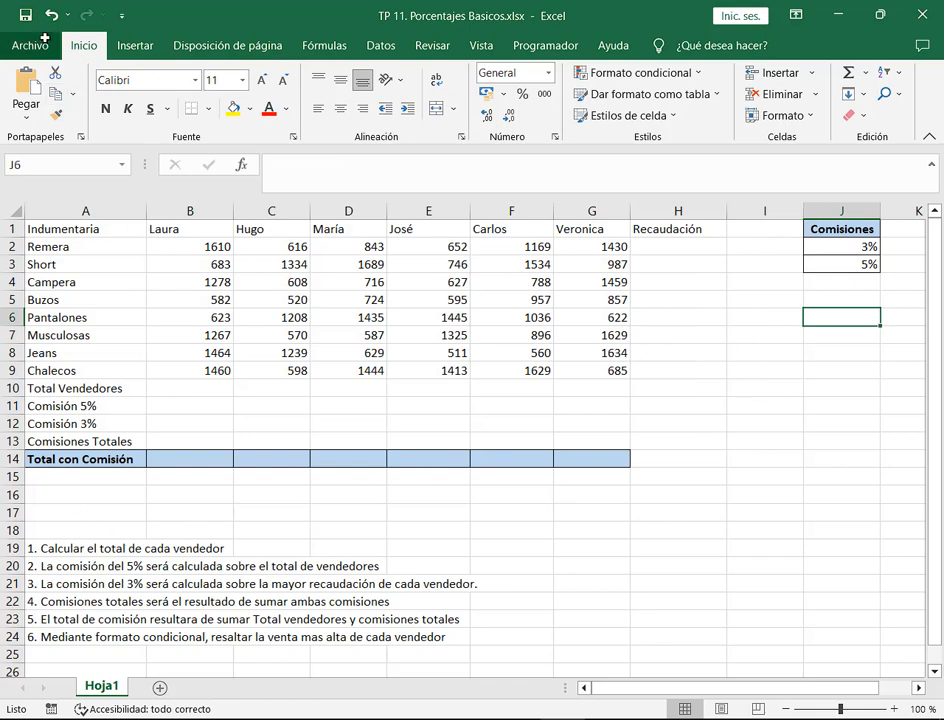
{"action": "left_click", "coordinate": [49, 17]}
{"action": "left_click", "coordinate": [788, 359]}
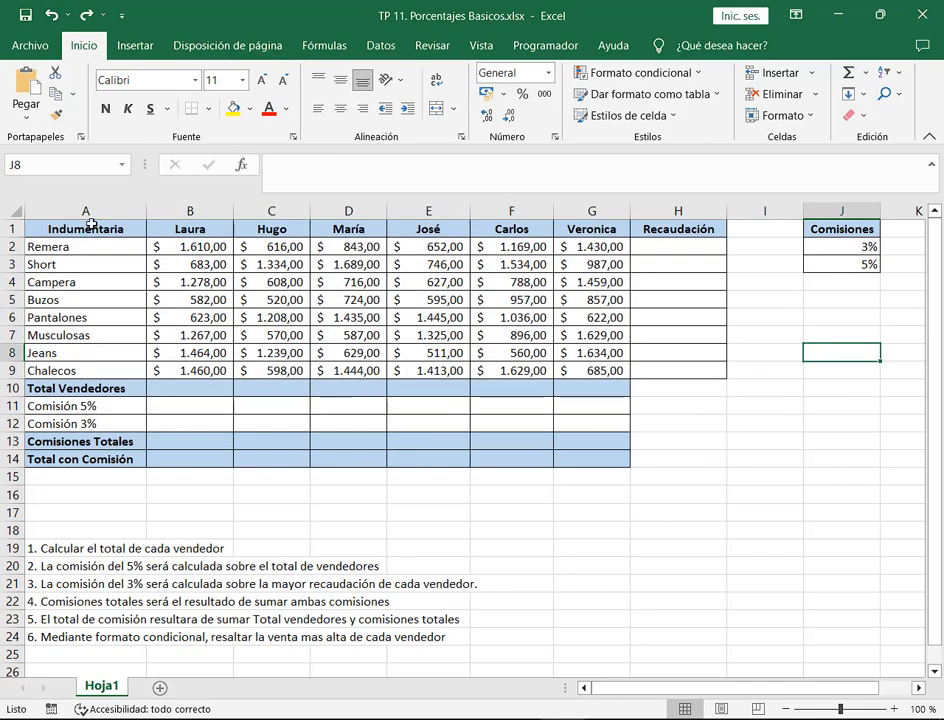
- Mark the Fuente group and its fill colour command with temporary red boxes and an arrow, and examine the fill options for A1:H16
{"action": "left_click_drag", "start_coordinate": [85, 226], "coordinate": [690, 494]}
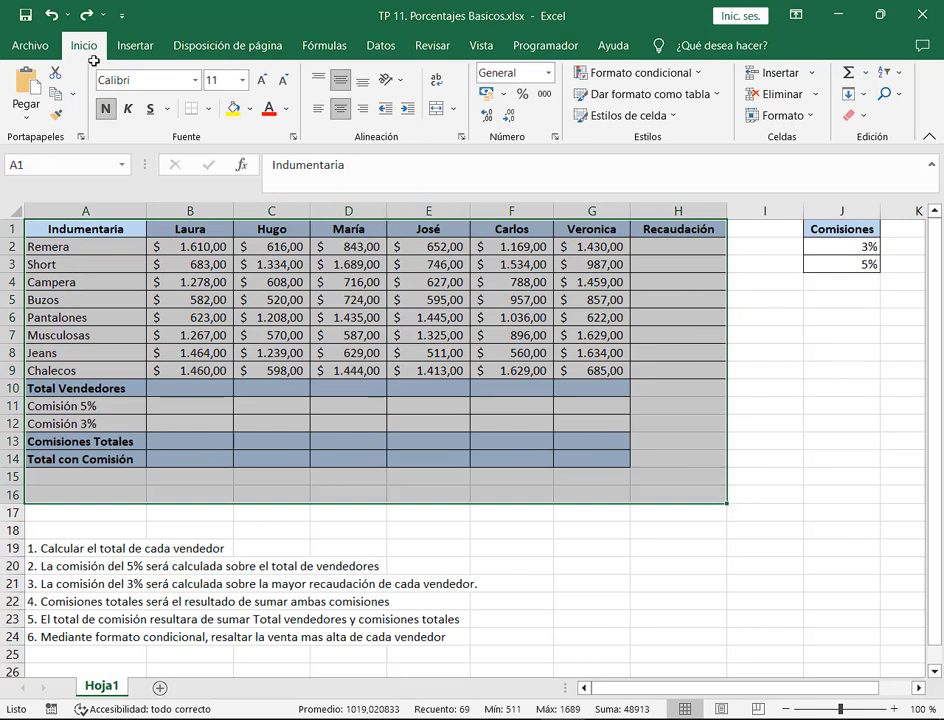
{"action": "mouse_move", "coordinate": [93, 61]}
{"action": "left_mouse_down"}
{"action": "mouse_move", "coordinate": [256, 112]}
{"action": "mouse_move", "coordinate": [312, 146]}
{"action": "left_mouse_up"}
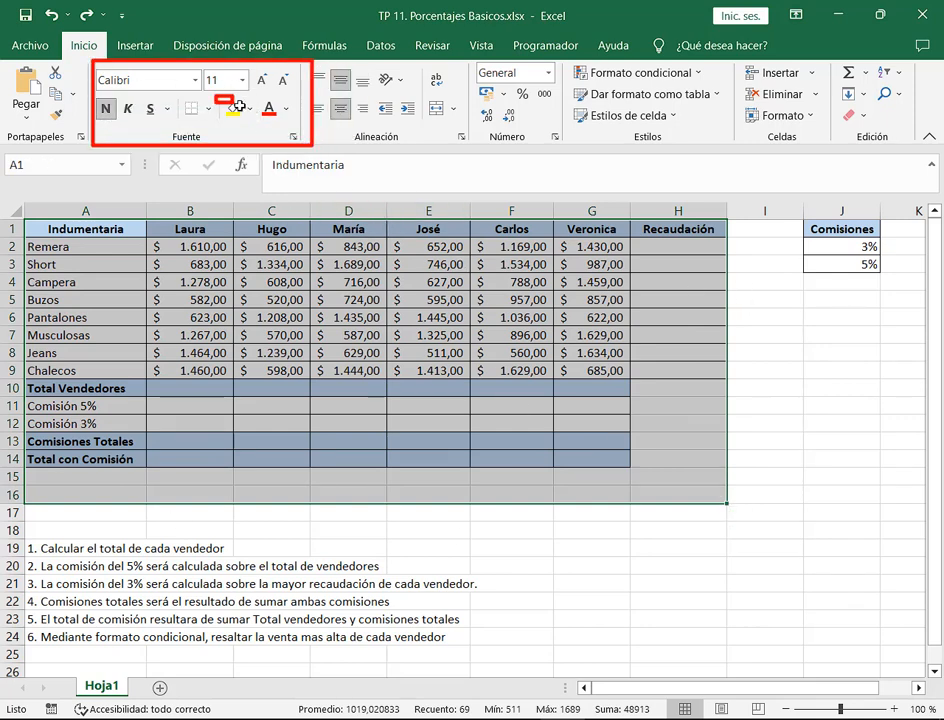
{"action": "left_click_drag", "start_coordinate": [240, 106], "coordinate": [260, 121]}
{"action": "mouse_move", "coordinate": [259, 184]}
{"action": "left_mouse_down"}
{"action": "mouse_move", "coordinate": [264, 136]}
{"action": "mouse_move", "coordinate": [248, 116]}
{"action": "left_mouse_up"}
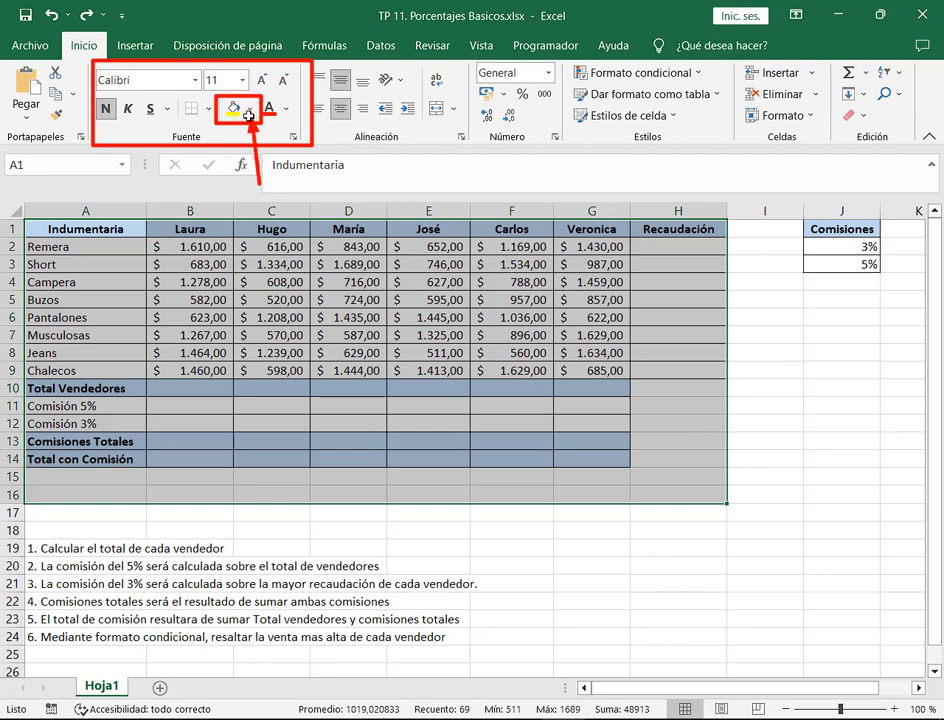
{"action": "left_click", "coordinate": [250, 109]}
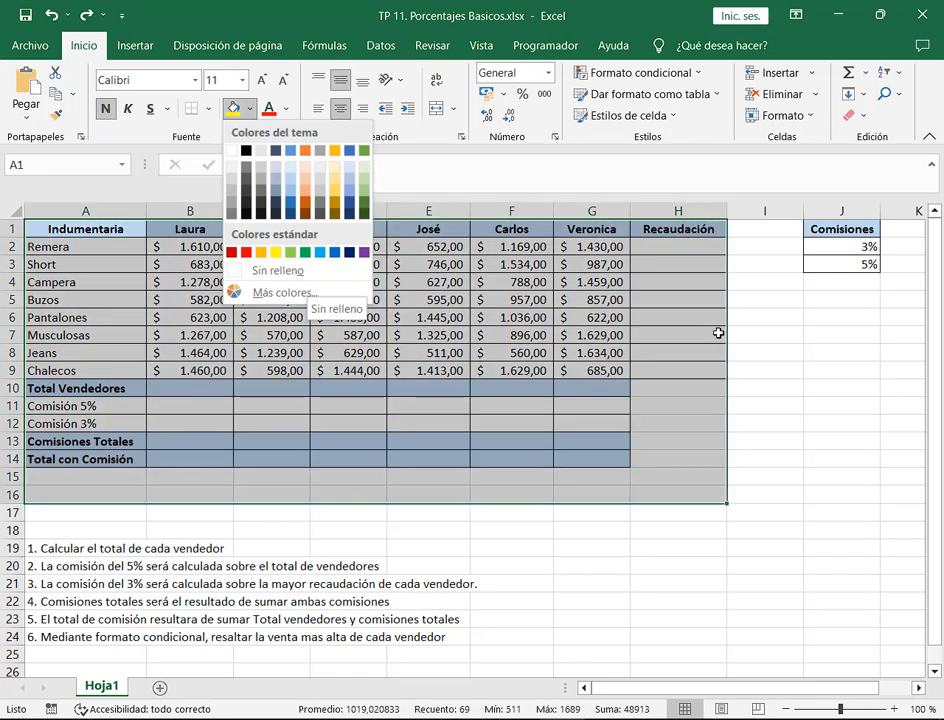
{"action": "left_click", "coordinate": [799, 337]}
{"action": "left_click", "coordinate": [797, 335]}
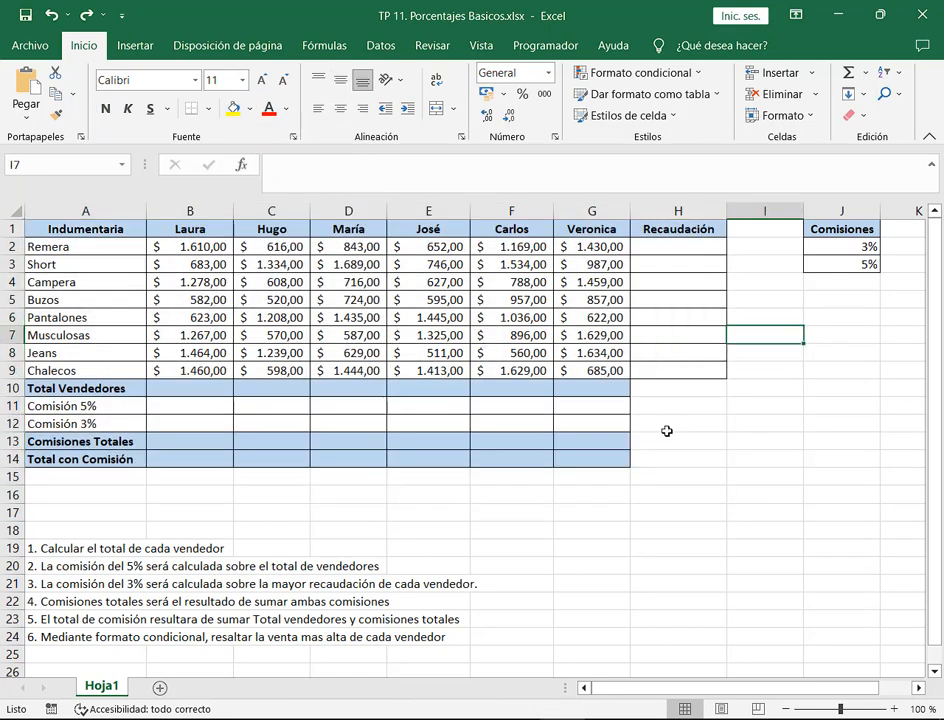
- Review the clear options, and apply an outside border to the empty cell I18 as a demonstration
{"action": "left_click", "coordinate": [859, 116]}
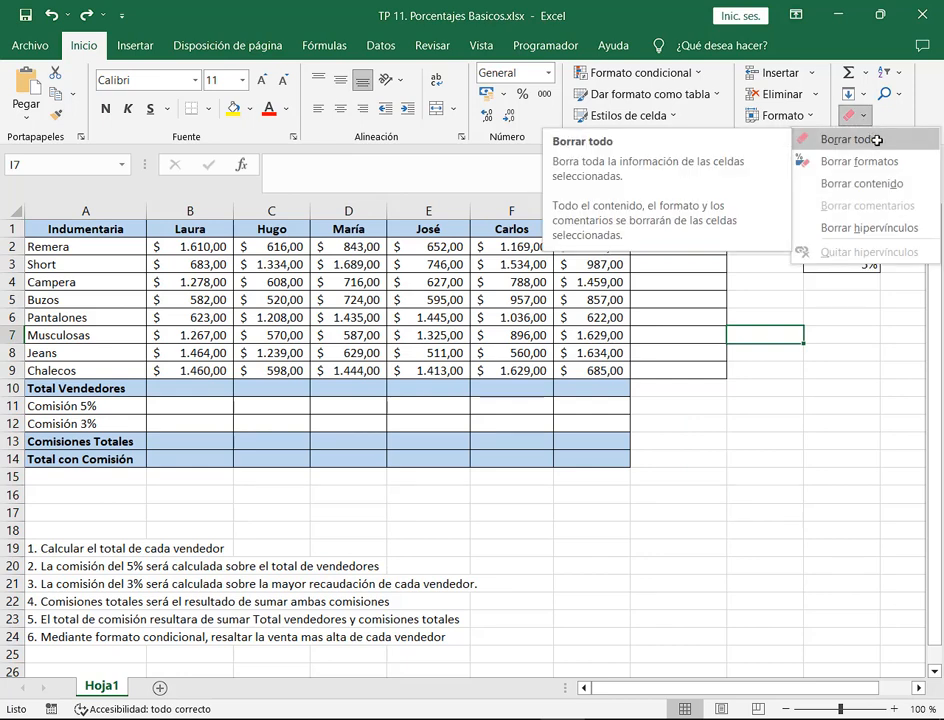
{"action": "left_click", "coordinate": [752, 520]}
{"action": "left_click", "coordinate": [754, 522]}
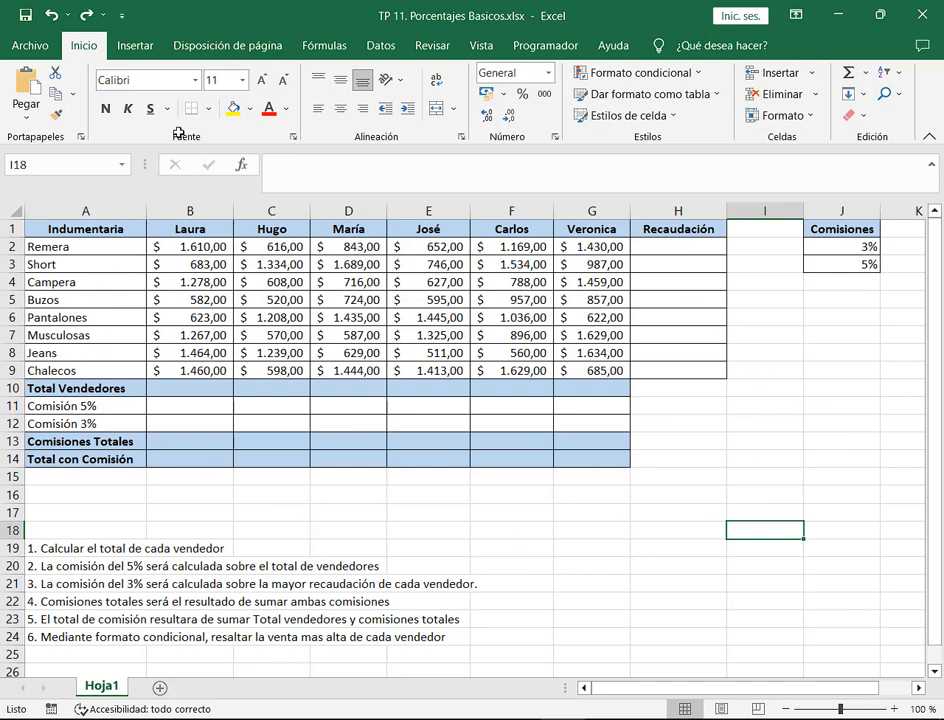
{"action": "left_click", "coordinate": [208, 108]}
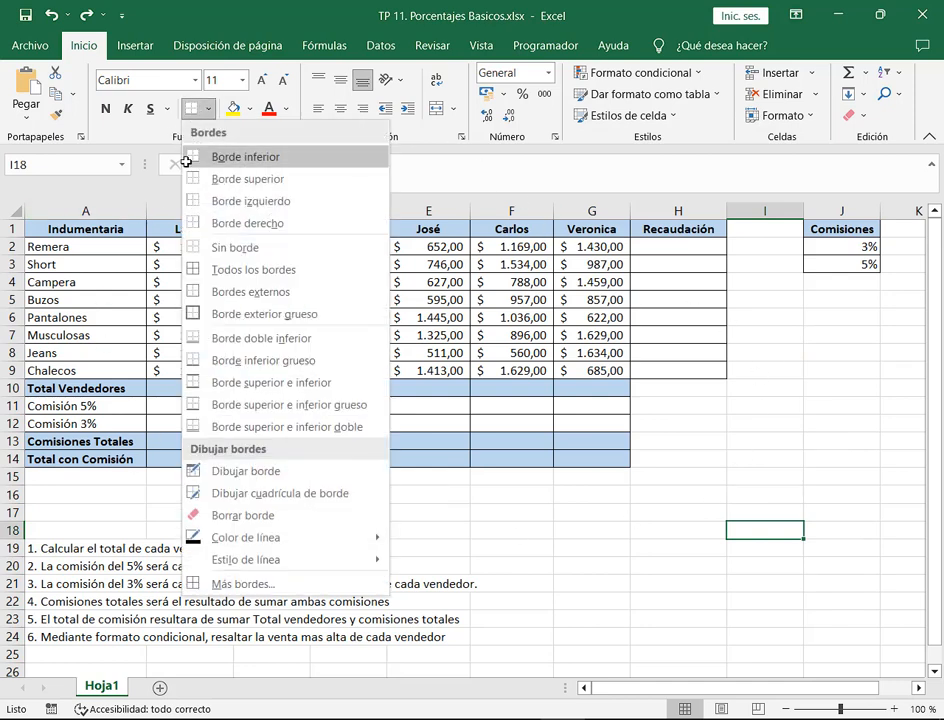
{"action": "left_click", "coordinate": [219, 290]}
{"action": "left_click", "coordinate": [281, 305]}
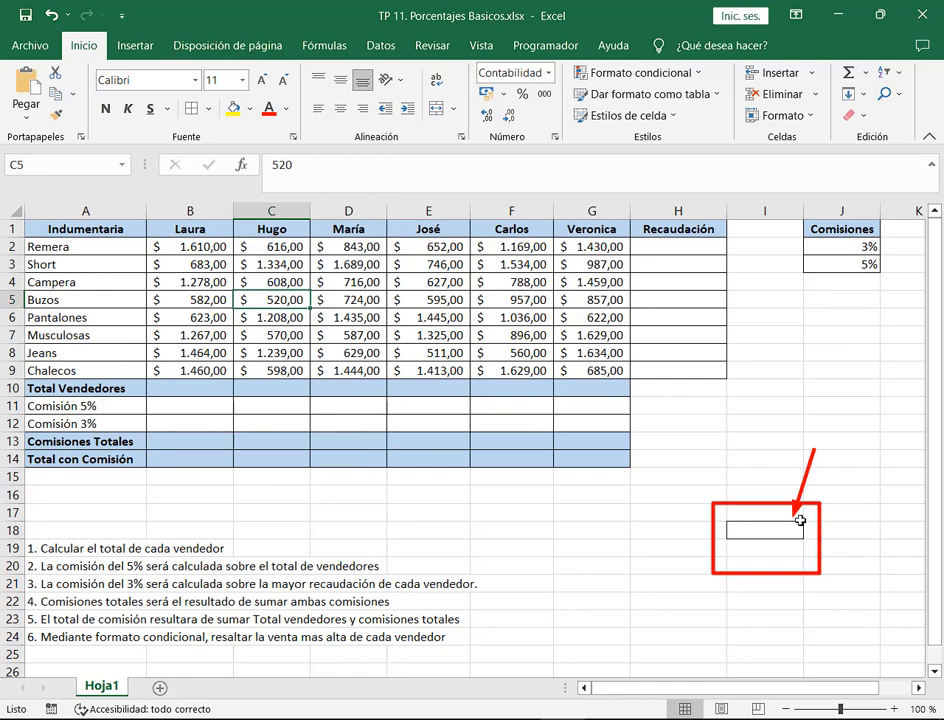
- Clear everything, including the border, from cell I18 and check the cell
{"action": "left_click", "coordinate": [767, 451]}
{"action": "left_click", "coordinate": [773, 529]}
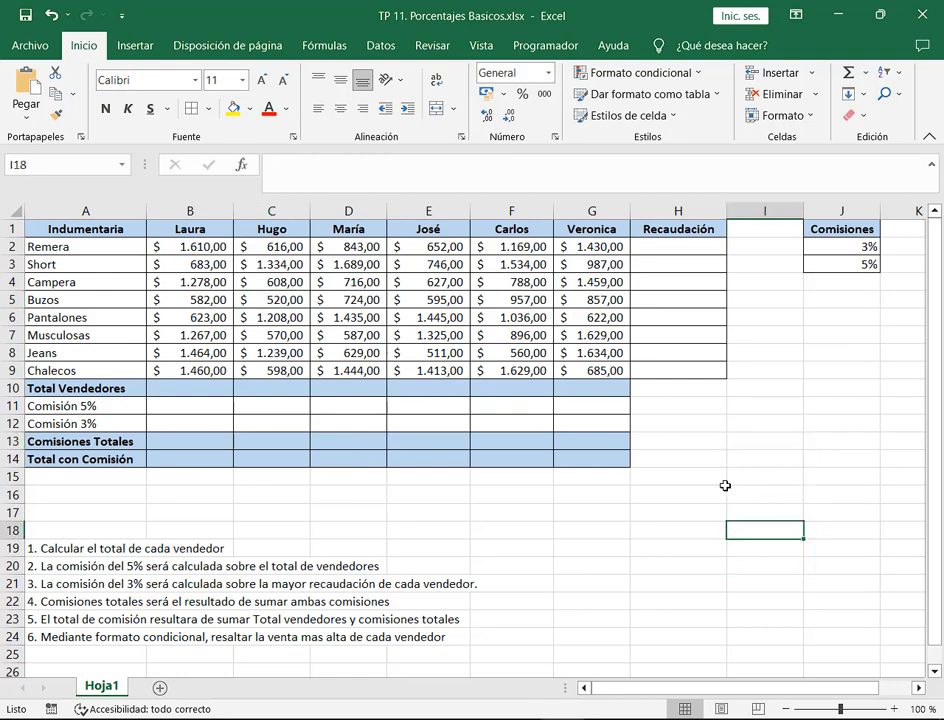
{"action": "left_click", "coordinate": [762, 478]}
{"action": "left_click", "coordinate": [767, 533]}
{"action": "left_click", "coordinate": [862, 114]}
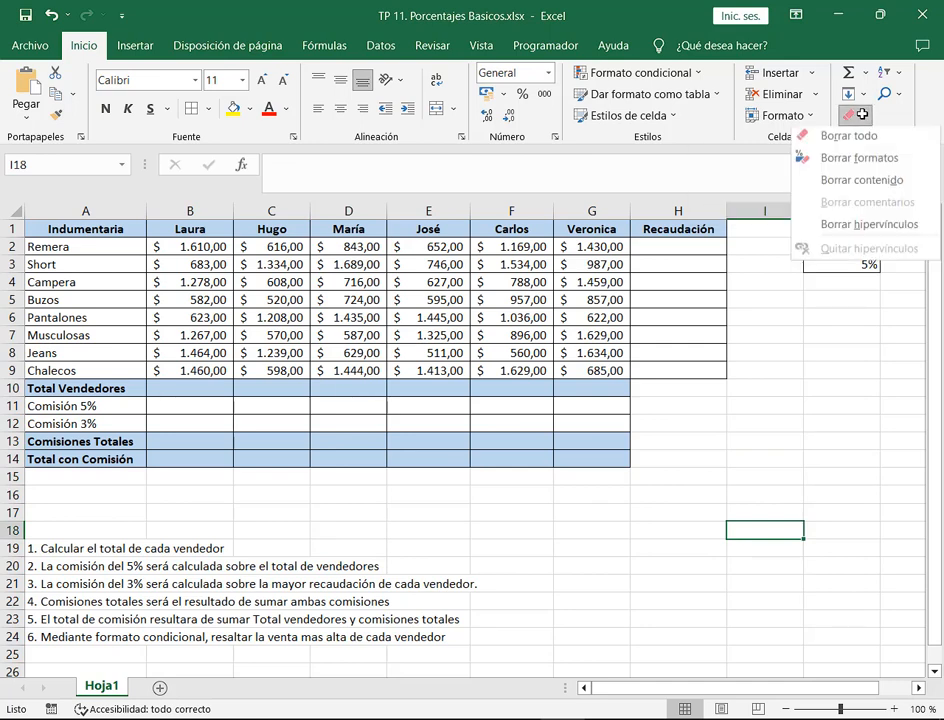
{"action": "left_click", "coordinate": [857, 140]}
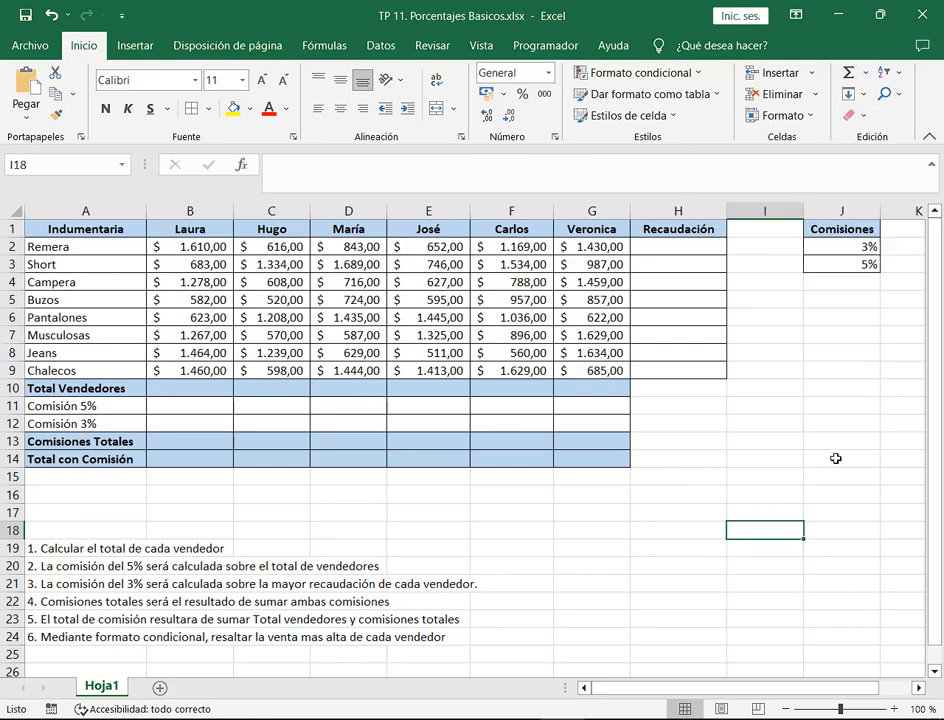
{"action": "left_click", "coordinate": [836, 457]}
{"action": "left_click", "coordinate": [762, 538]}
{"action": "left_click", "coordinate": [678, 566]}
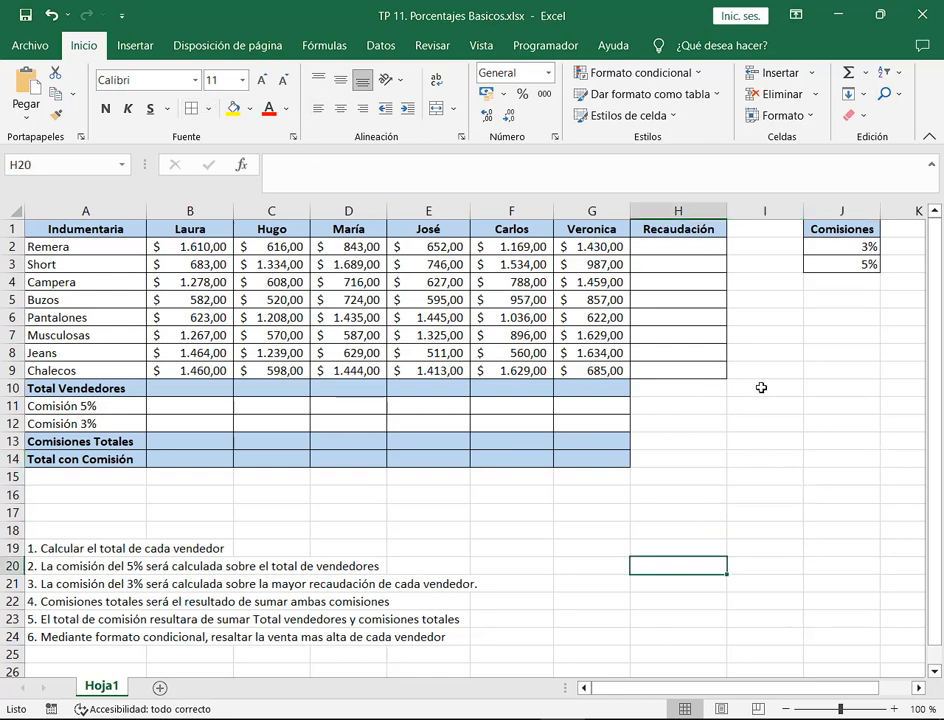
{"action": "left_click", "coordinate": [761, 387]}
{"action": "left_click", "coordinate": [762, 495]}
{"action": "left_click", "coordinate": [762, 510]}
{"action": "left_click", "coordinate": [687, 410]}
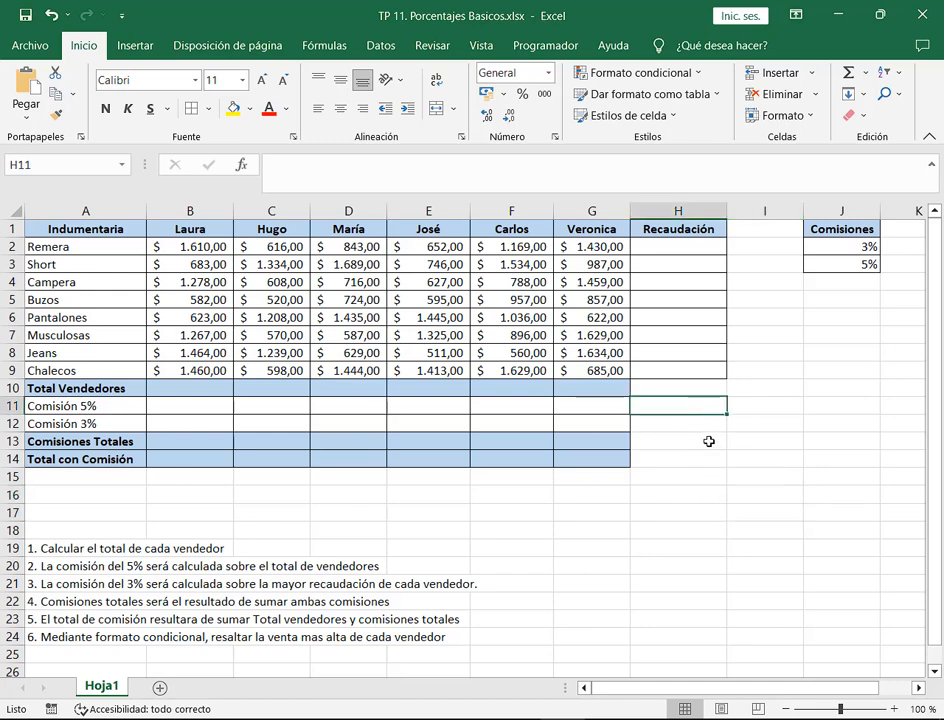
{"action": "left_click", "coordinate": [708, 441]}
{"action": "left_click", "coordinate": [765, 458]}
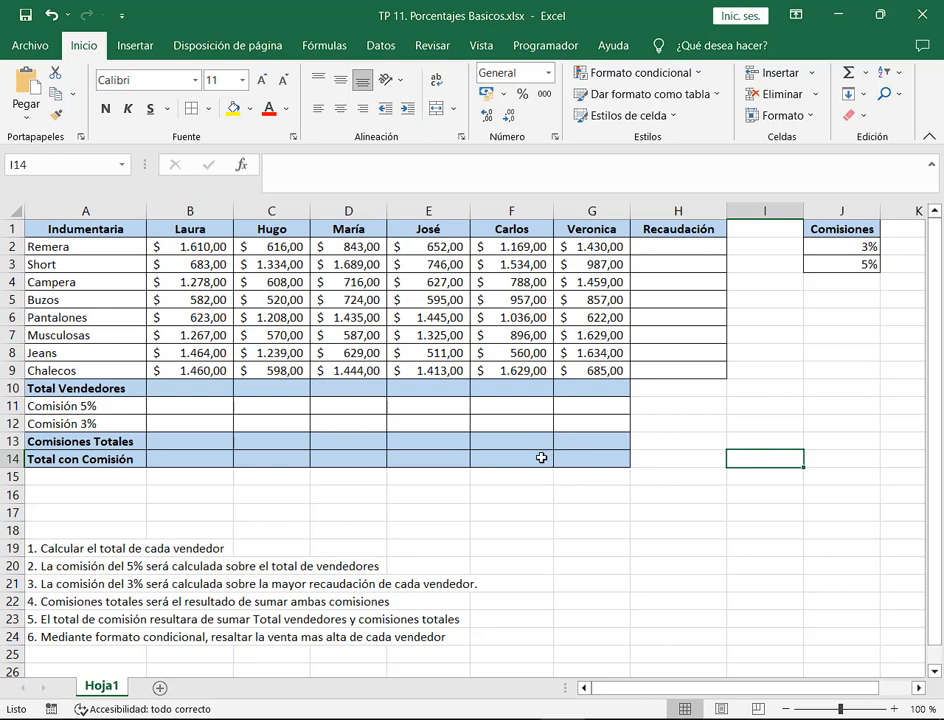
- Enlarge the sheet to 120% with the sales table in view
{"action": "left_click", "coordinate": [189, 389]}
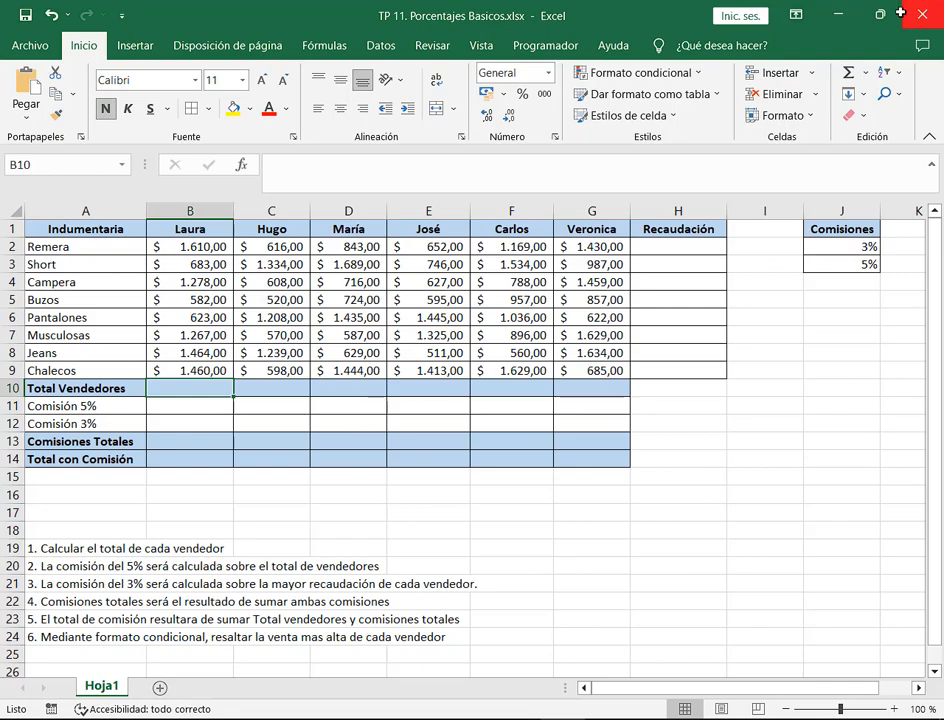
{"action": "scroll", "coordinate": [660, 520], "scroll_direction": "up", "scroll_amount": 2, "text": "ctrl"}
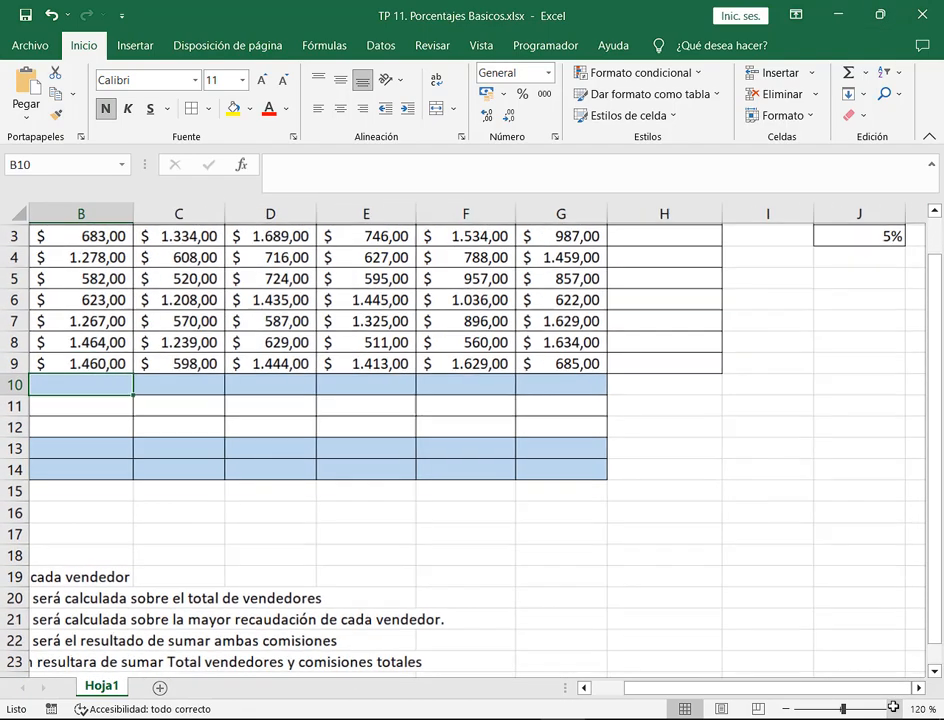
{"action": "left_click_drag", "start_coordinate": [877, 691], "coordinate": [790, 690]}
{"action": "scroll", "coordinate": [331, 457], "scroll_direction": "up", "scroll_amount": 1}
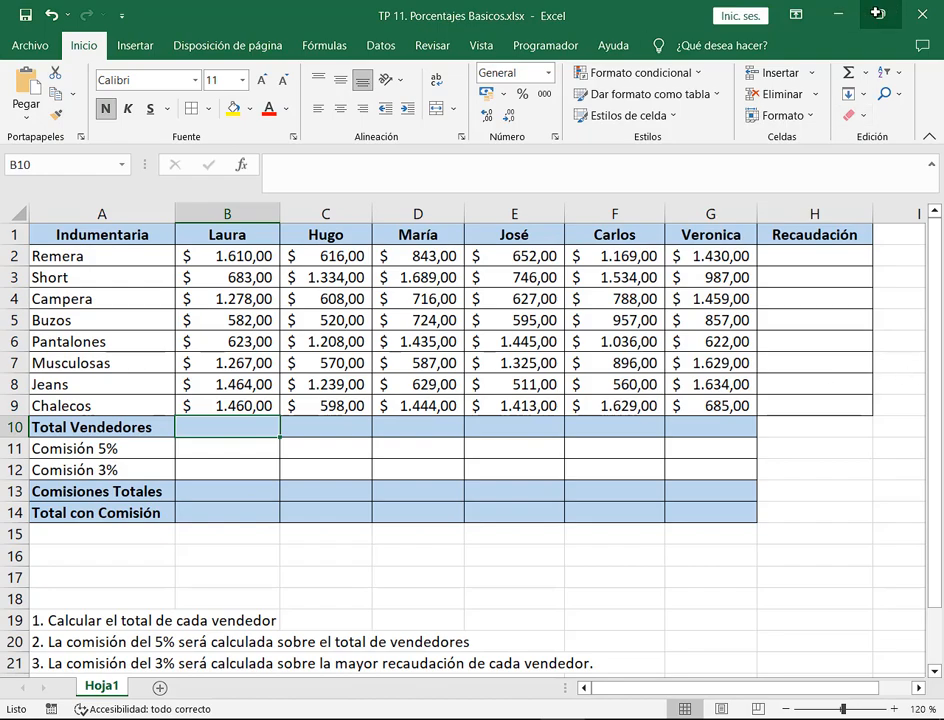
{"action": "left_click", "coordinate": [880, 14]}
{"action": "left_click_drag", "start_coordinate": [472, 2], "coordinate": [433, 6]}
{"action": "left_click", "coordinate": [551, 27]}
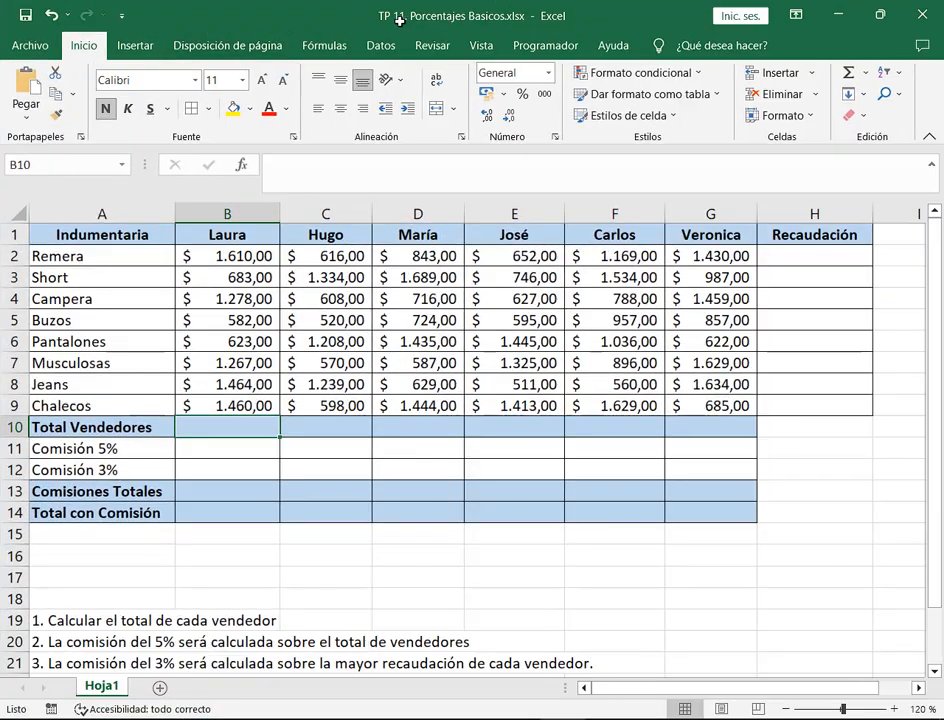
- Point out instruction 1 in A19, and mark the first three seller columns and the Total Vendedores row with temporary red boxes
{"action": "left_click", "coordinate": [56, 621]}
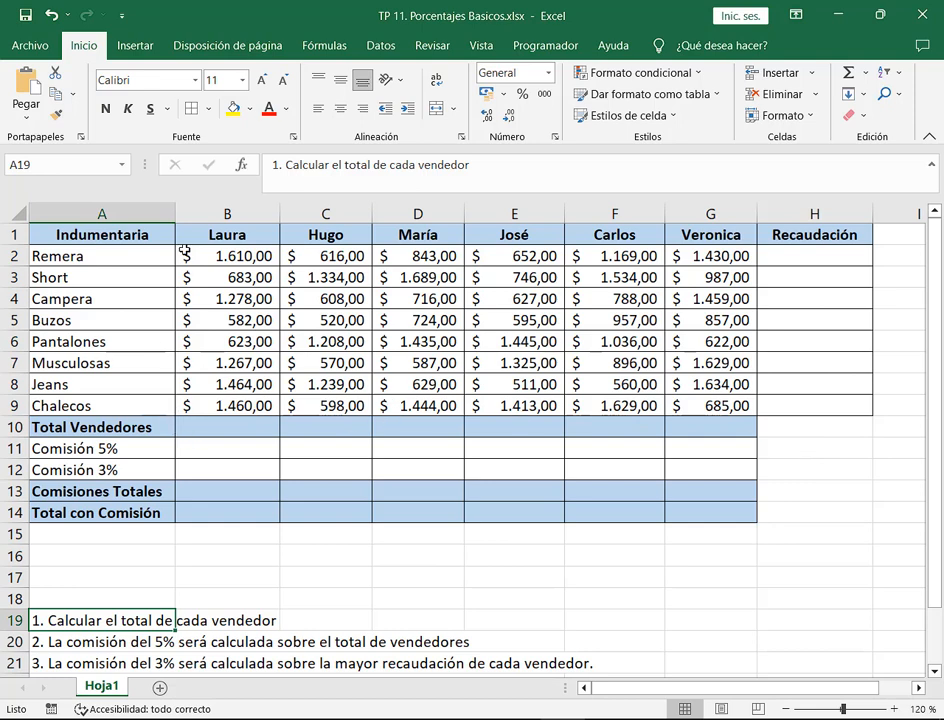
{"action": "mouse_move", "coordinate": [171, 220]}
{"action": "left_mouse_down"}
{"action": "mouse_move", "coordinate": [274, 331]}
{"action": "mouse_move", "coordinate": [283, 444]}
{"action": "left_mouse_up"}
{"action": "mouse_move", "coordinate": [277, 216]}
{"action": "left_mouse_down"}
{"action": "mouse_move", "coordinate": [352, 350]}
{"action": "mouse_move", "coordinate": [376, 450]}
{"action": "left_mouse_up"}
{"action": "mouse_move", "coordinate": [368, 212]}
{"action": "left_mouse_down"}
{"action": "mouse_move", "coordinate": [466, 450]}
{"action": "mouse_move", "coordinate": [466, 441]}
{"action": "left_mouse_up"}
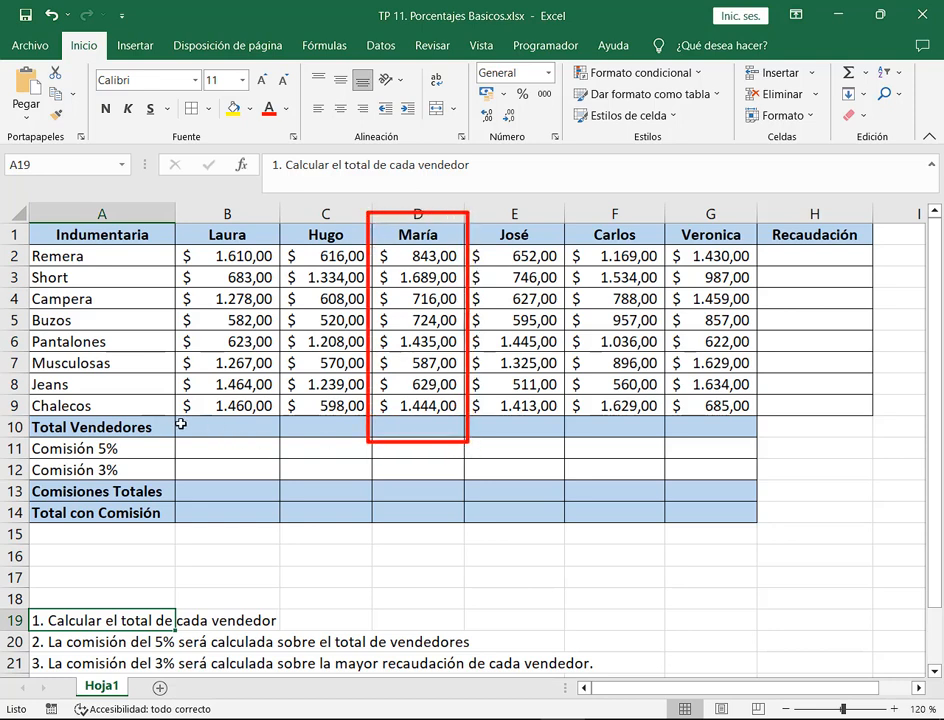
{"action": "left_click_drag", "start_coordinate": [23, 415], "coordinate": [758, 438]}
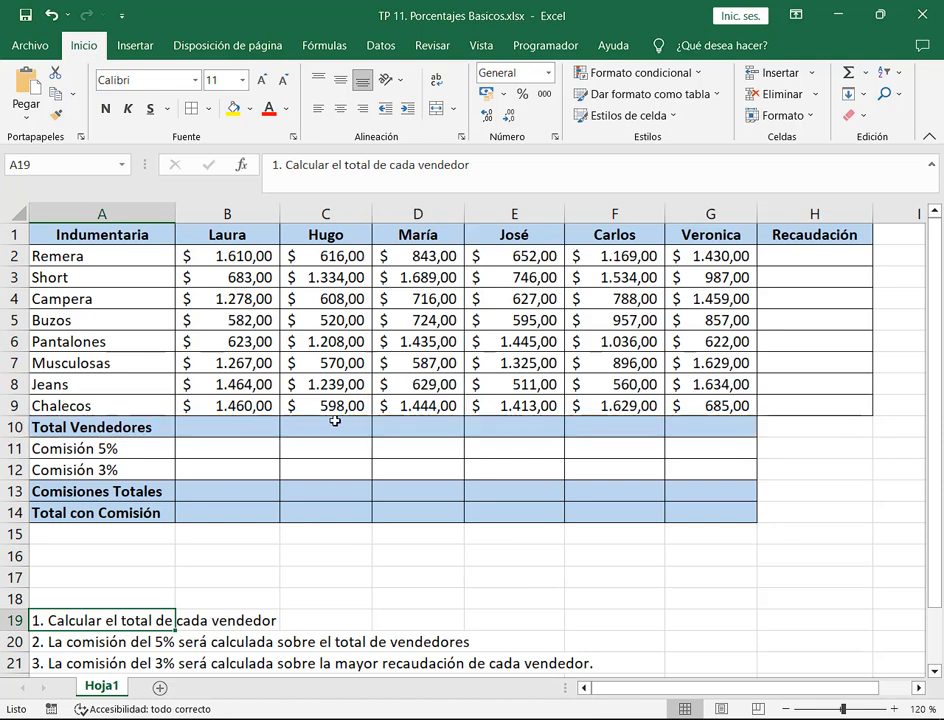
{"action": "left_click", "coordinate": [235, 427]}
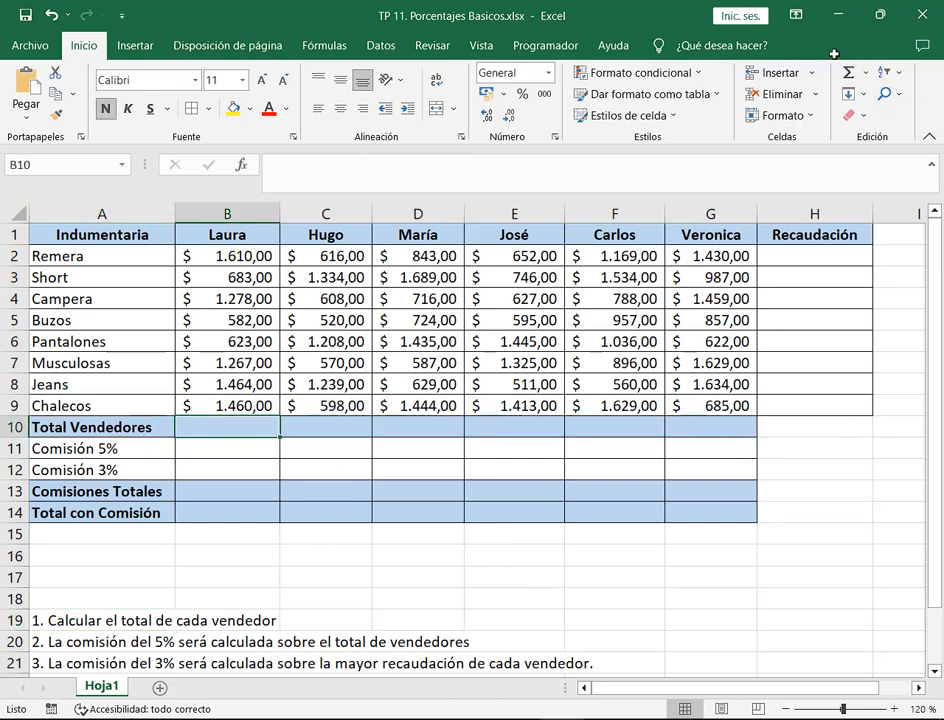
{"action": "left_click_drag", "start_coordinate": [829, 56], "coordinate": [870, 87]}
{"action": "left_click", "coordinate": [848, 73]}
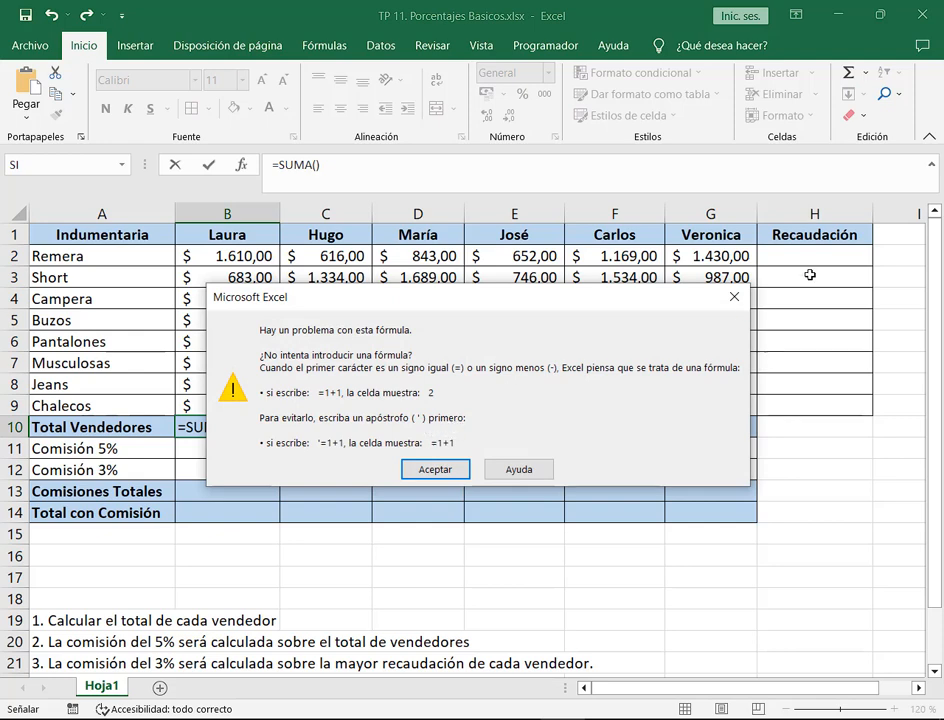
{"action": "key", "text": "Return"}
{"action": "key", "text": "Escape"}
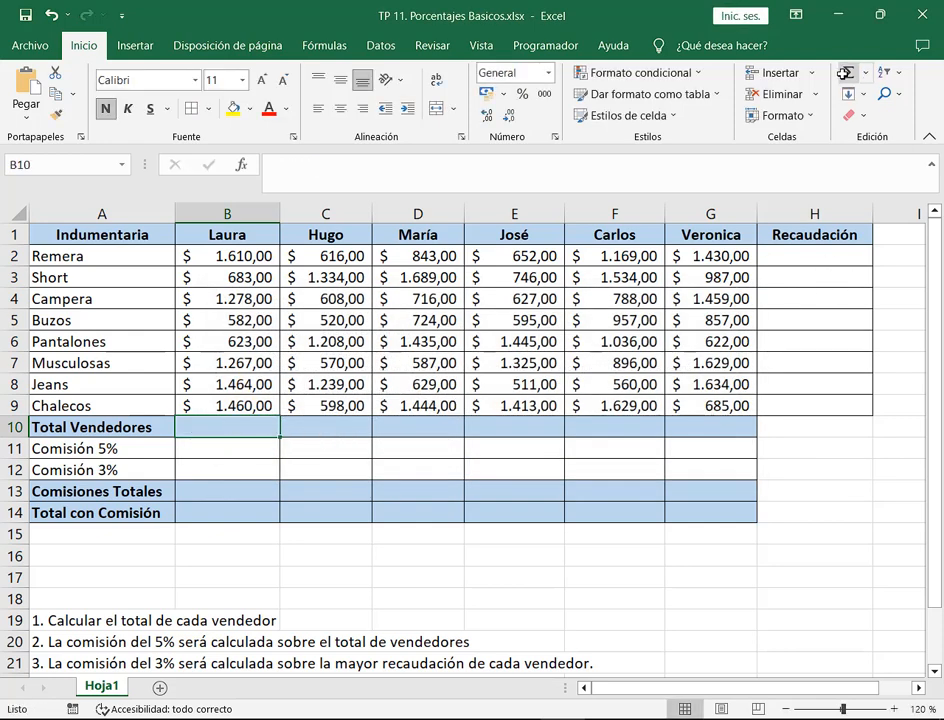
{"action": "key", "text": "alt+equal"}
{"action": "key", "text": "Escape"}
{"action": "left_click", "coordinate": [325, 427]}
{"action": "left_click", "coordinate": [845, 72]}
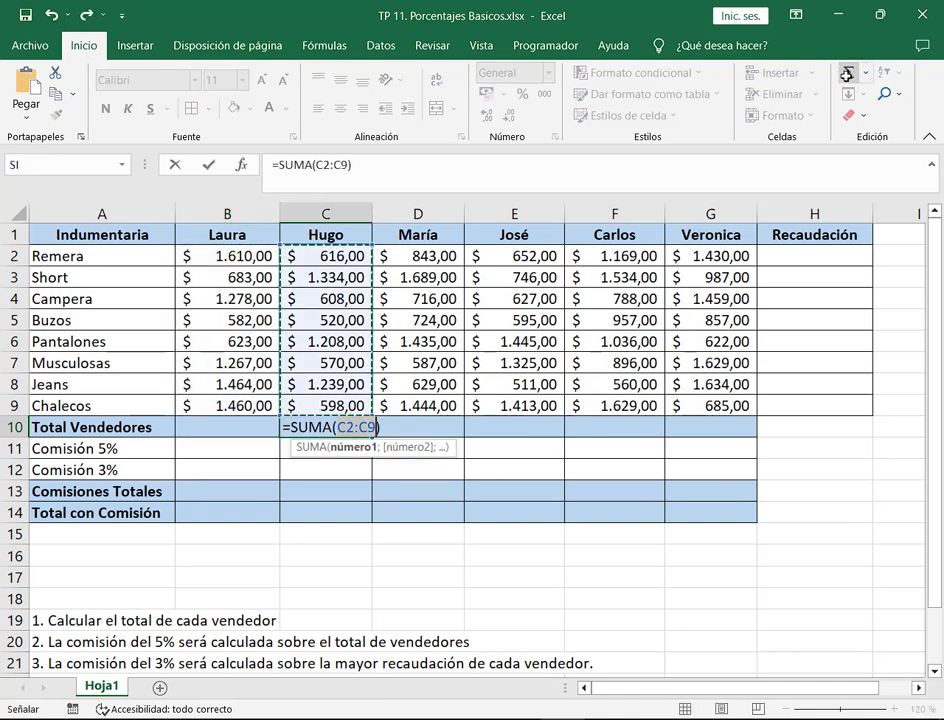
{"action": "key", "text": "Escape"}
- Total the first seller's sales in B10 with =SUMA(B2:B9), and fill the formula across the Total Vendedores row to G10
{"action": "left_click", "coordinate": [210, 428]}
{"action": "left_click", "coordinate": [852, 72]}
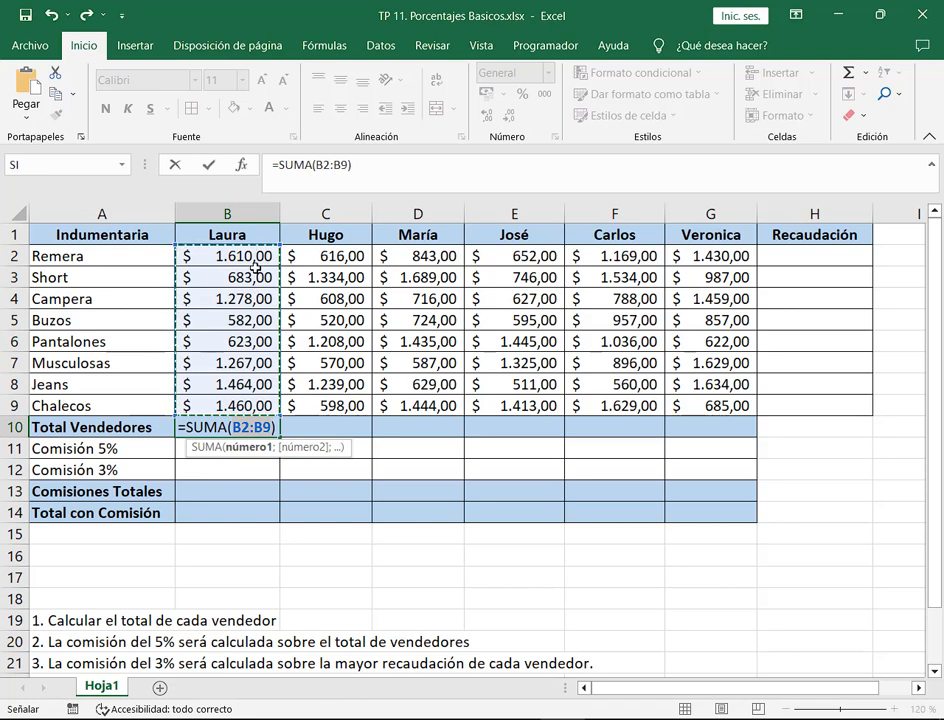
{"action": "key", "text": "Return"}
{"action": "left_click", "coordinate": [242, 427]}
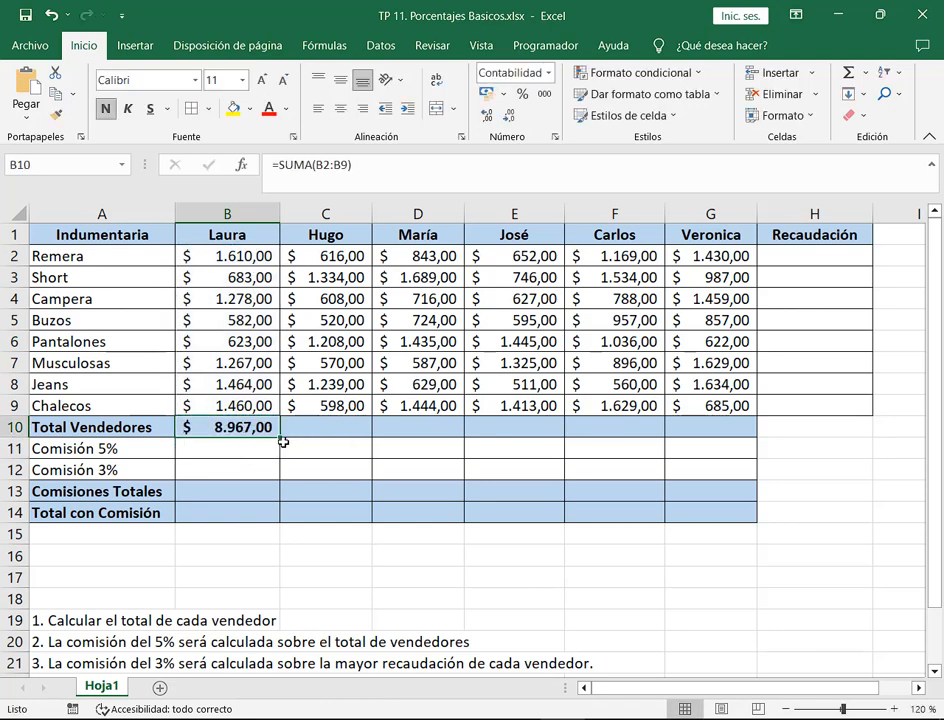
{"action": "left_click_drag", "start_coordinate": [280, 432], "coordinate": [700, 427]}
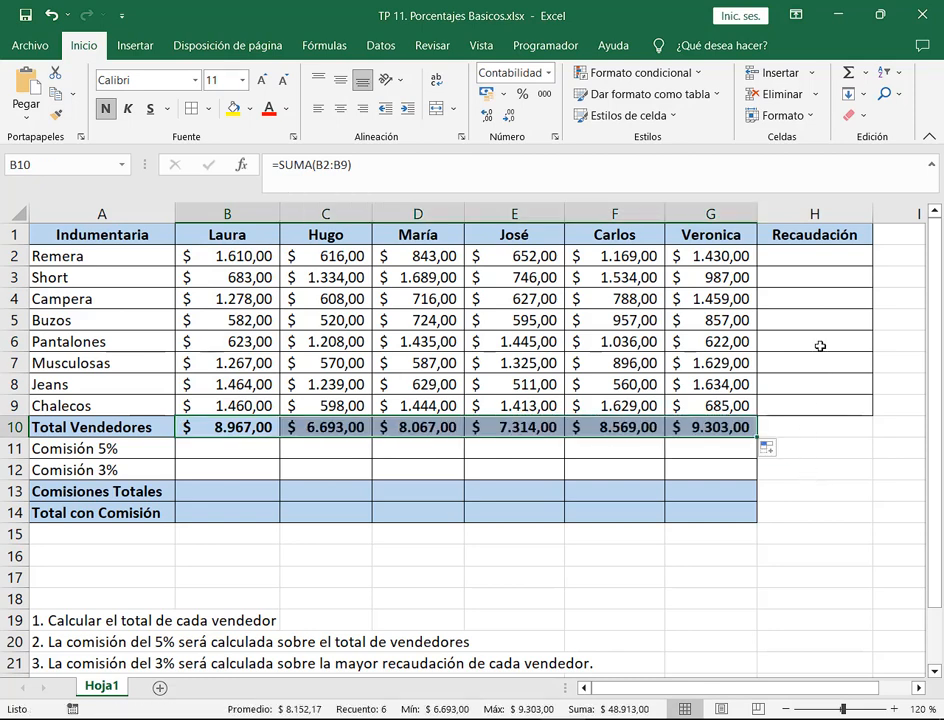
- Total the Remera sales in H2 with =SUMA(B2:G2), and fill the formula down the Recaudación column to H9
{"action": "left_click", "coordinate": [813, 255]}
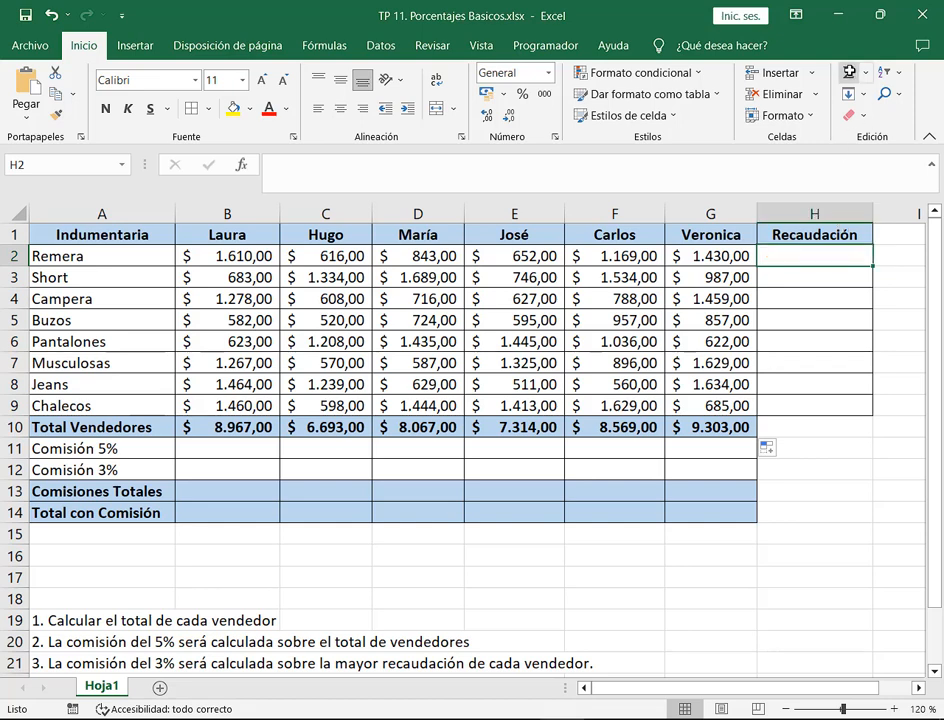
{"action": "left_click", "coordinate": [848, 71]}
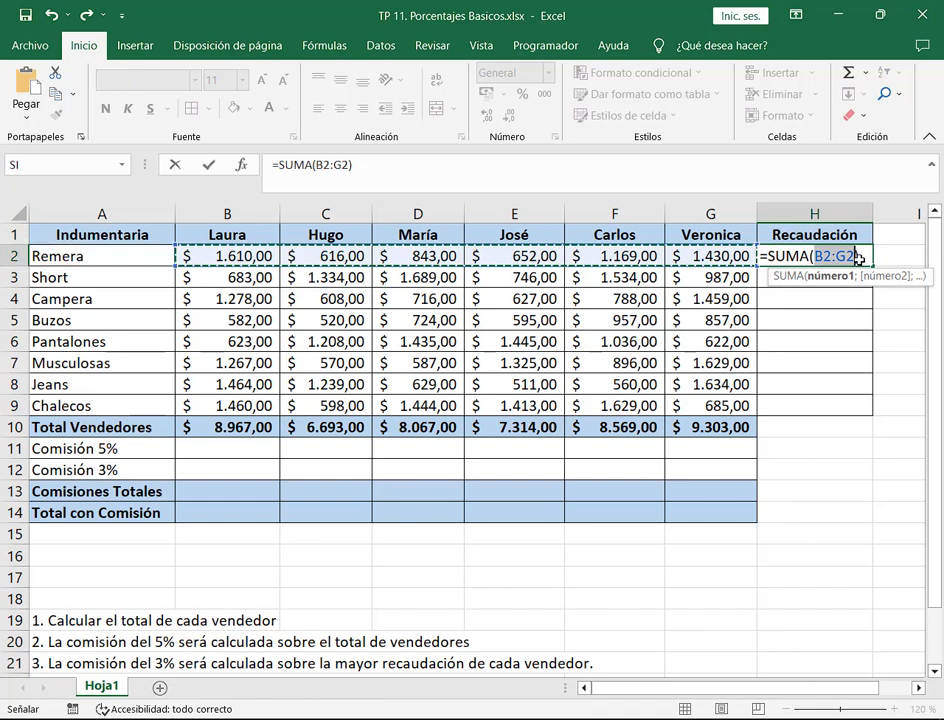
{"action": "key", "text": "Return"}
{"action": "left_click", "coordinate": [811, 256]}
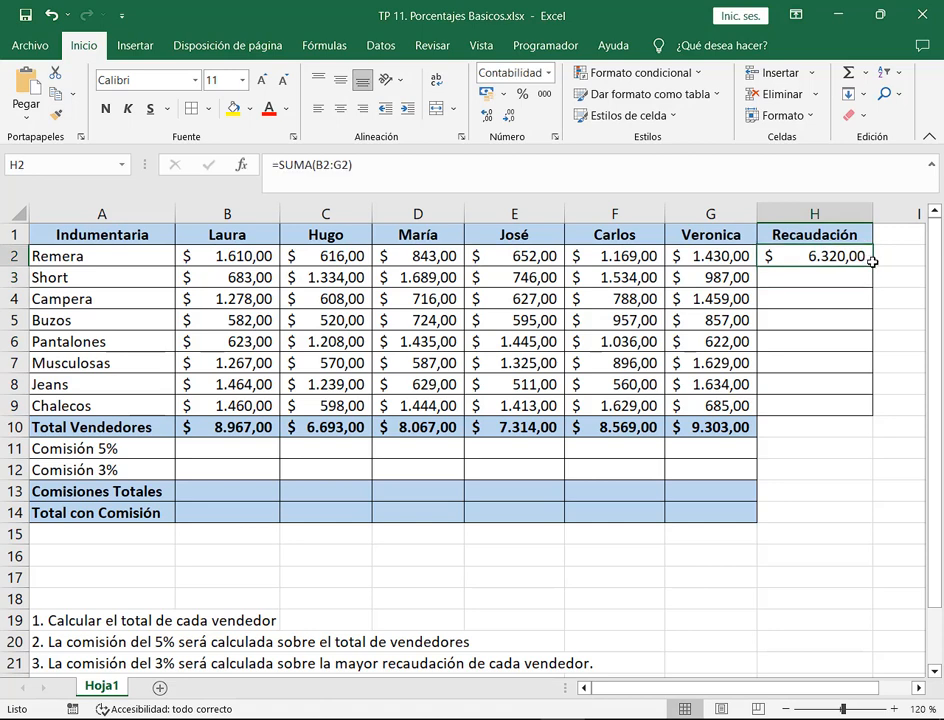
{"action": "left_click_drag", "start_coordinate": [871, 266], "coordinate": [866, 410]}
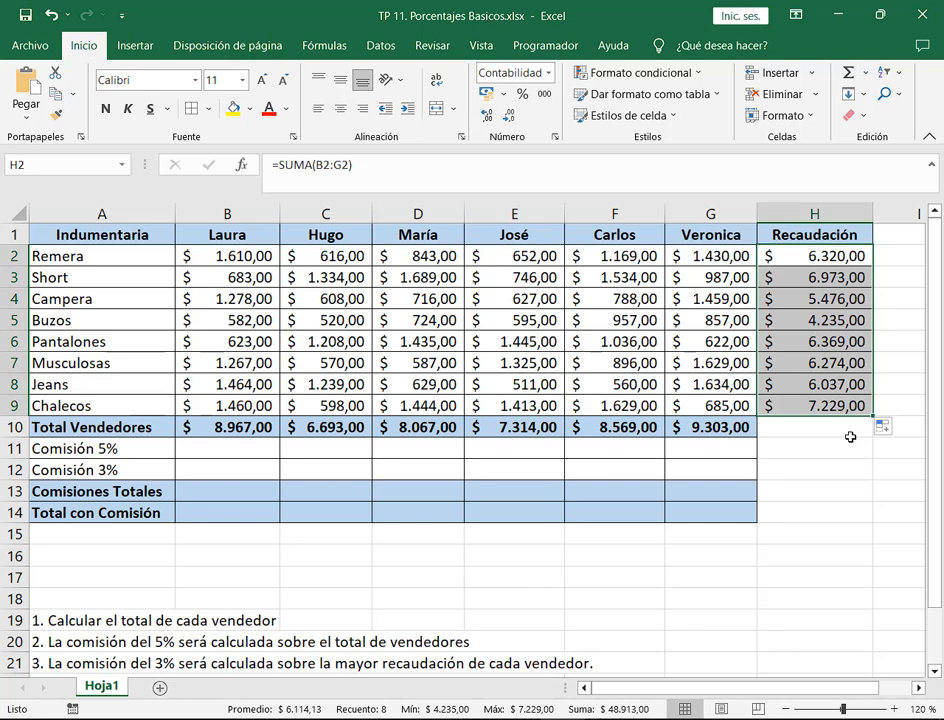
{"action": "left_click", "coordinate": [846, 438]}
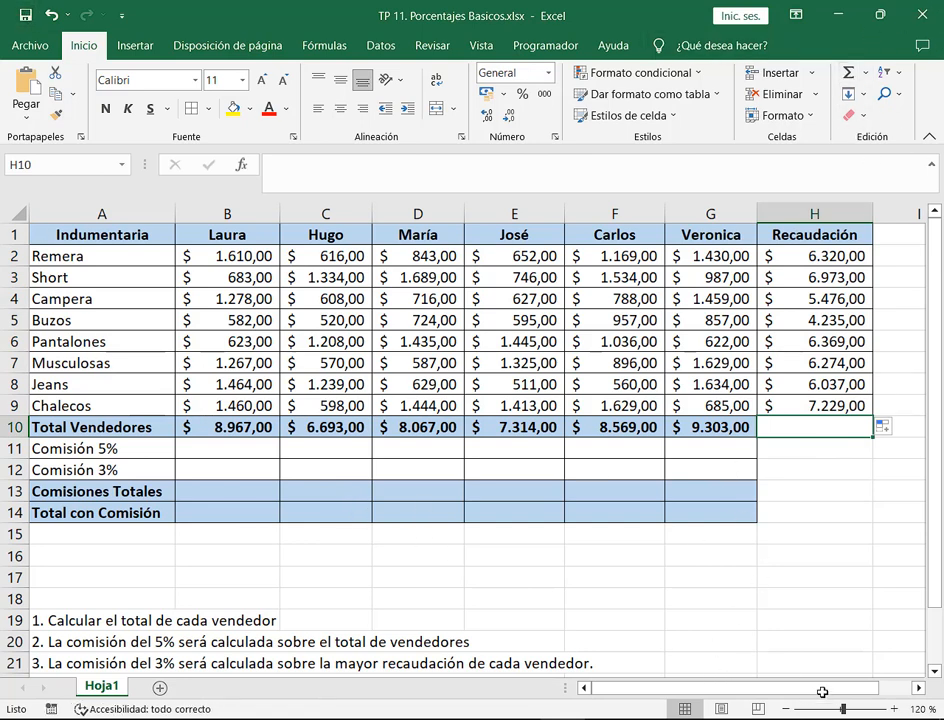
- Point out instruction 2 in A20, the seller totals in B10:G10 and the garment totals in the Recaudación column
{"action": "left_click", "coordinate": [216, 453]}
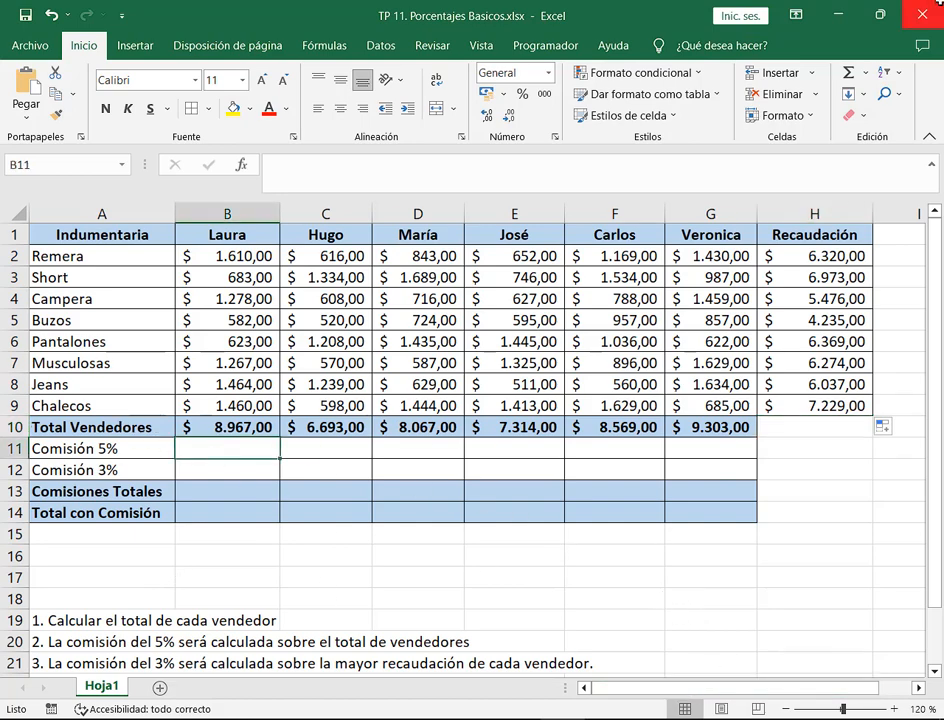
{"action": "left_click", "coordinate": [881, 14]}
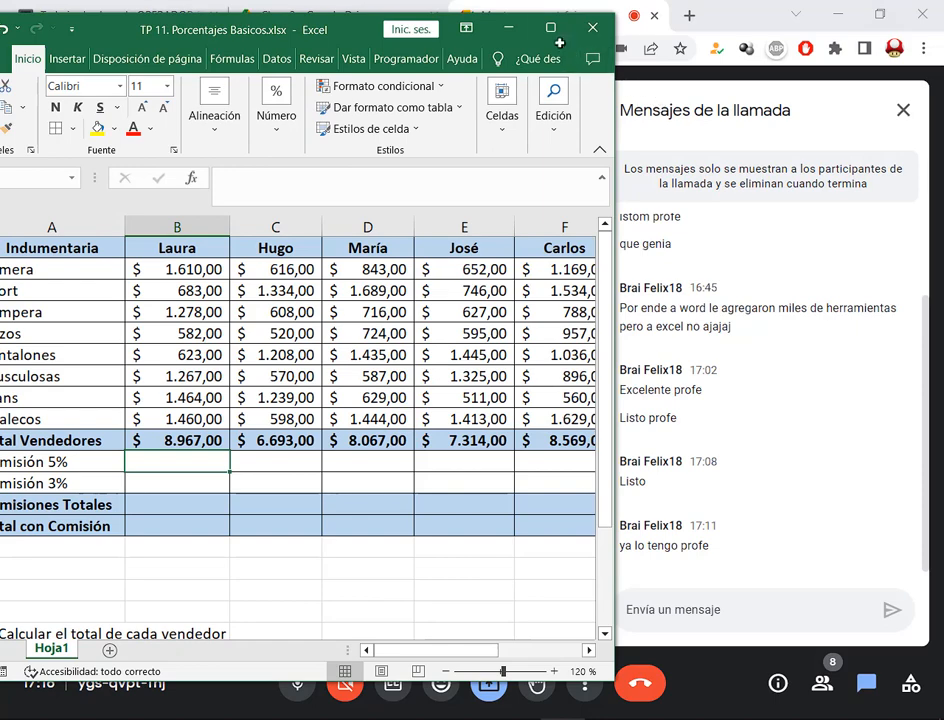
{"action": "left_click", "coordinate": [550, 28]}
{"action": "left_click", "coordinate": [72, 642]}
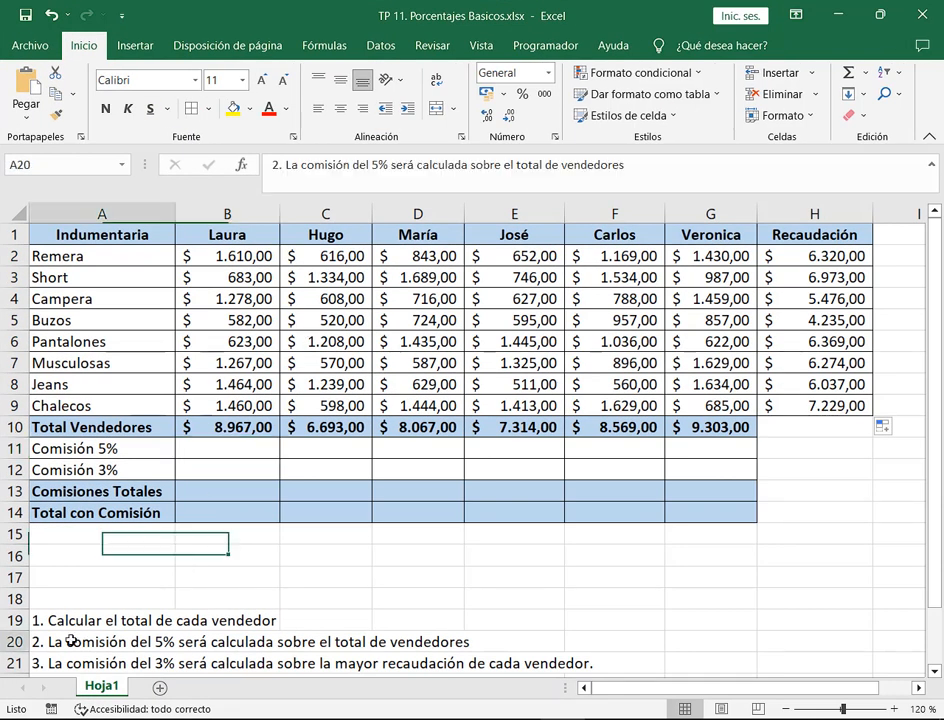
{"action": "left_click_drag", "start_coordinate": [245, 430], "coordinate": [706, 430]}
{"action": "left_click_drag", "start_coordinate": [784, 255], "coordinate": [822, 408]}
{"action": "left_click_drag", "start_coordinate": [245, 427], "coordinate": [702, 428]}
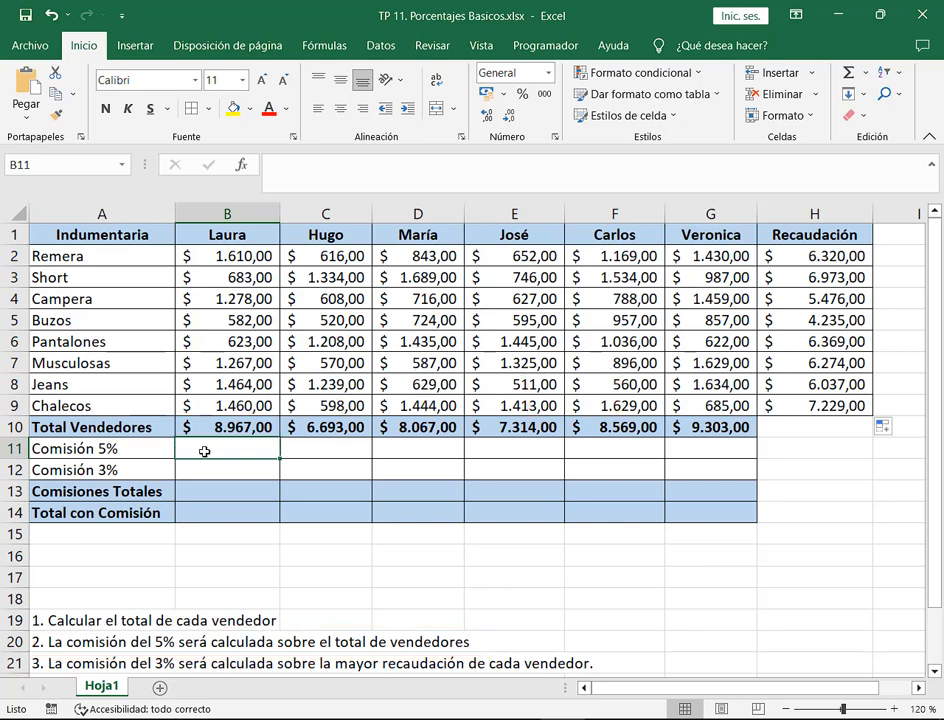
- Calculate the first seller's 5% commission in B11 with =B10*J3, marking the Comisión 5% label and the Comisiones table with temporary red boxes
{"action": "type", "text": "="}
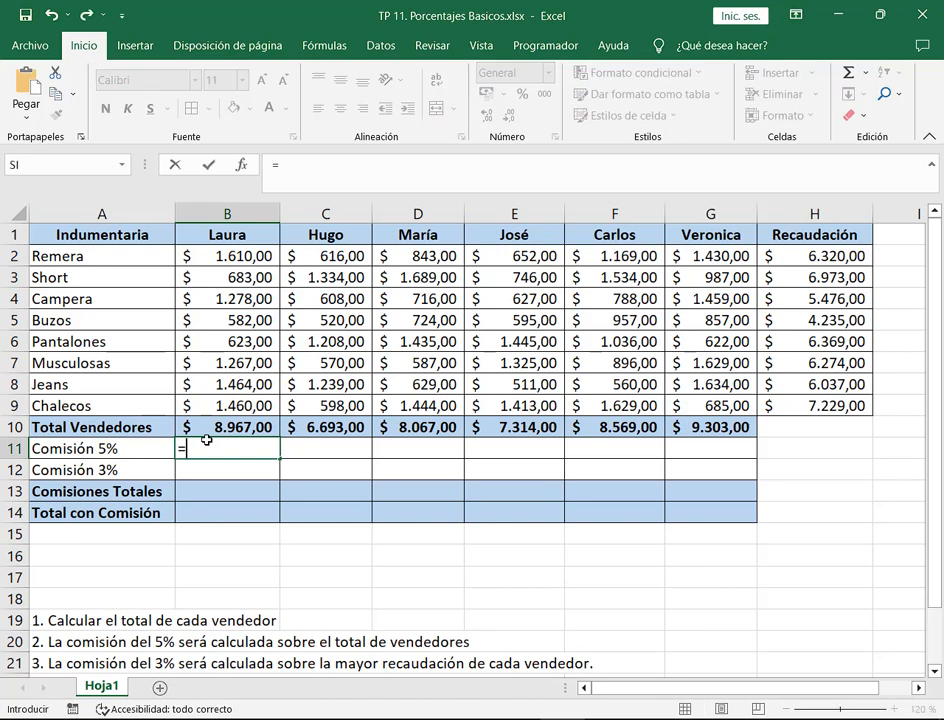
{"action": "left_click", "coordinate": [218, 426]}
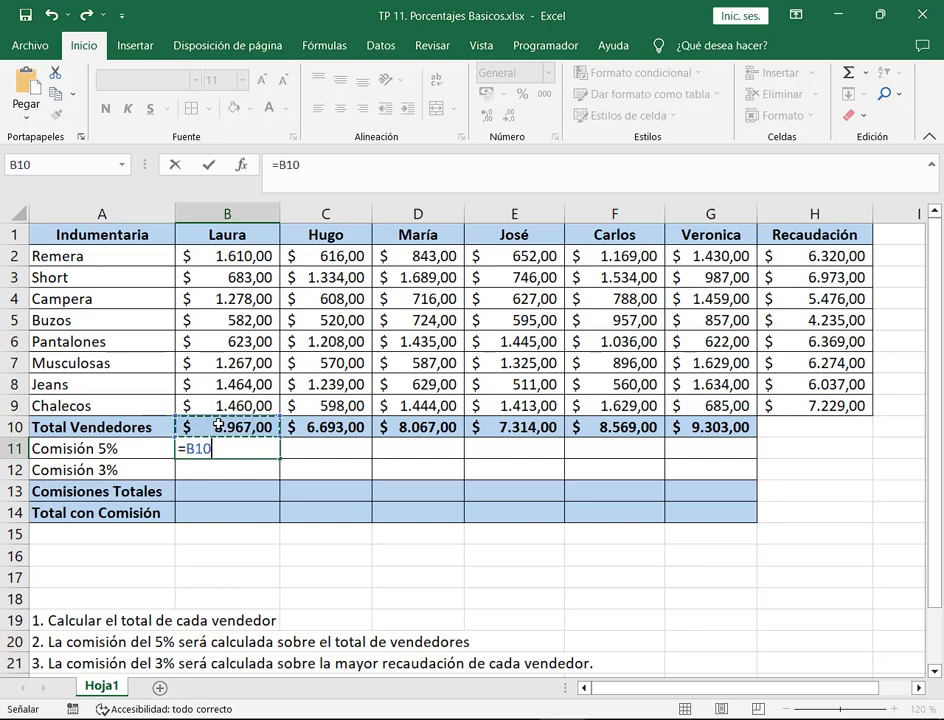
{"action": "type", "text": "*"}
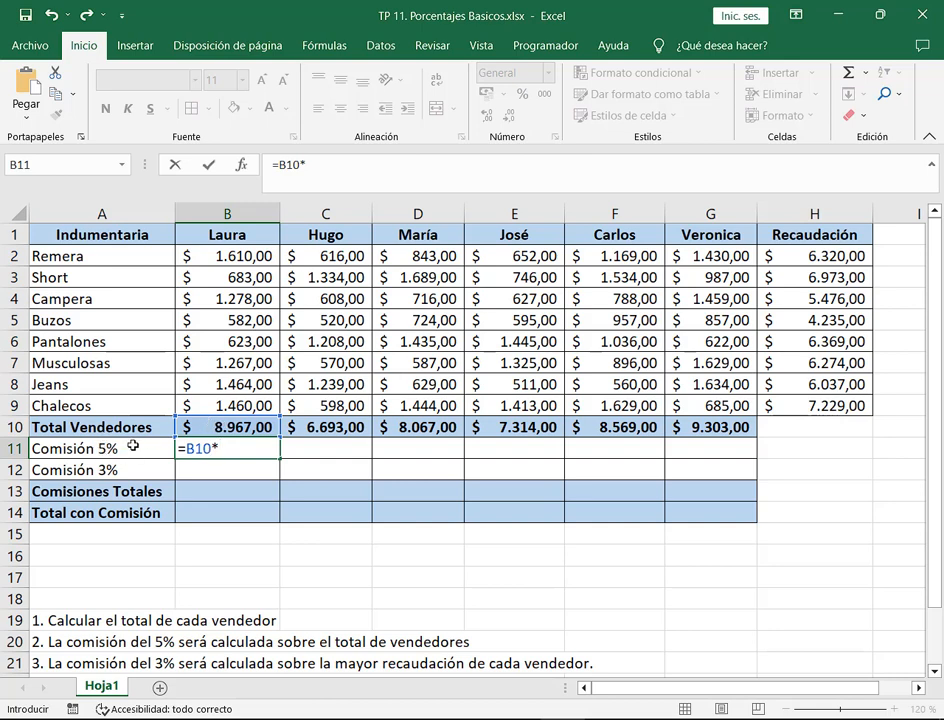
{"action": "left_click_drag", "start_coordinate": [27, 439], "coordinate": [131, 459]}
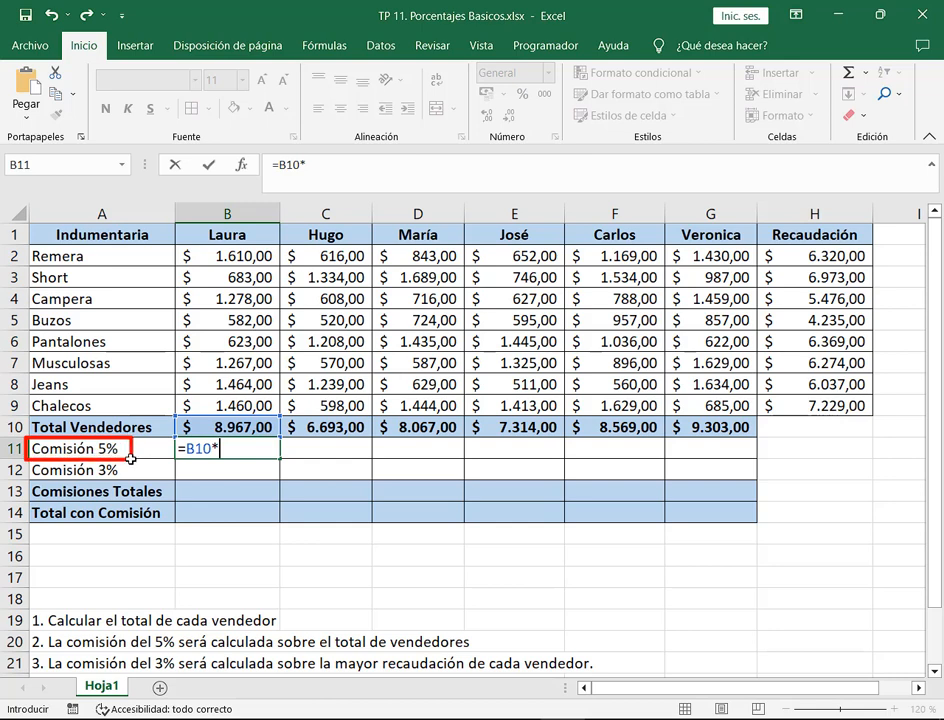
{"action": "key", "text": "Escape"}
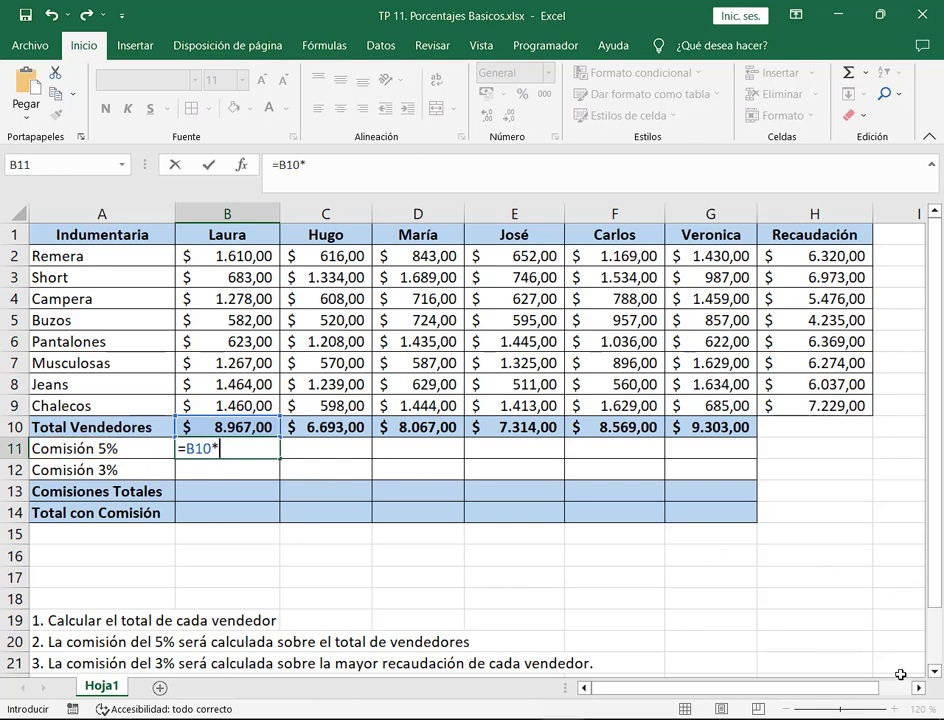
{"action": "left_click_drag", "start_coordinate": [817, 490], "coordinate": [918, 497]}
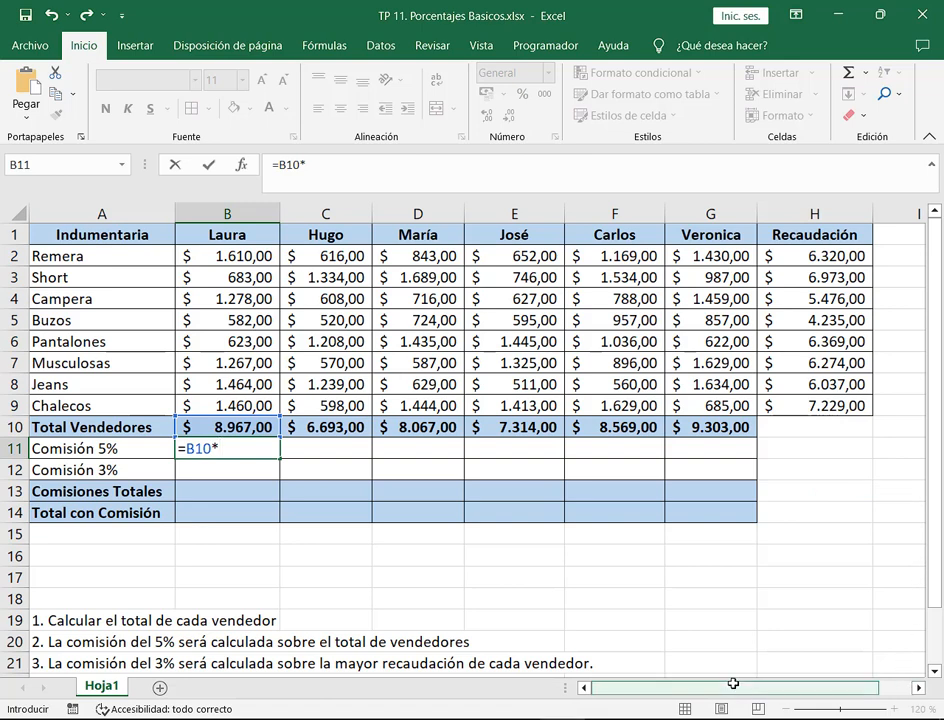
{"action": "mouse_move", "coordinate": [569, 673]}
{"action": "left_mouse_down"}
{"action": "mouse_move", "coordinate": [775, 702]}
{"action": "mouse_move", "coordinate": [928, 705]}
{"action": "left_mouse_up"}
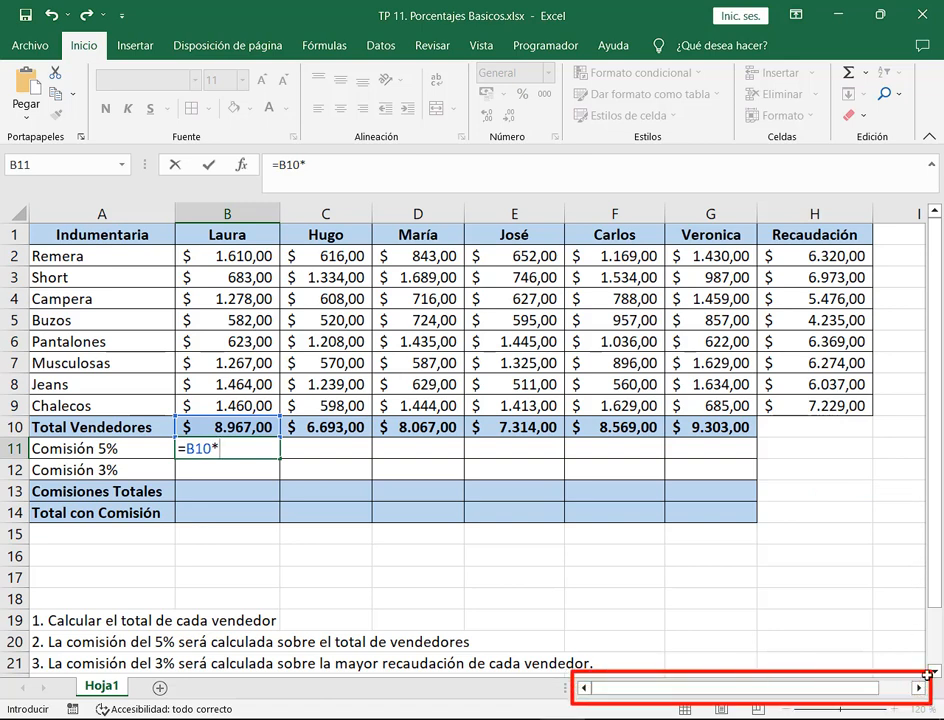
{"action": "left_click_drag", "start_coordinate": [915, 632], "coordinate": [918, 685]}
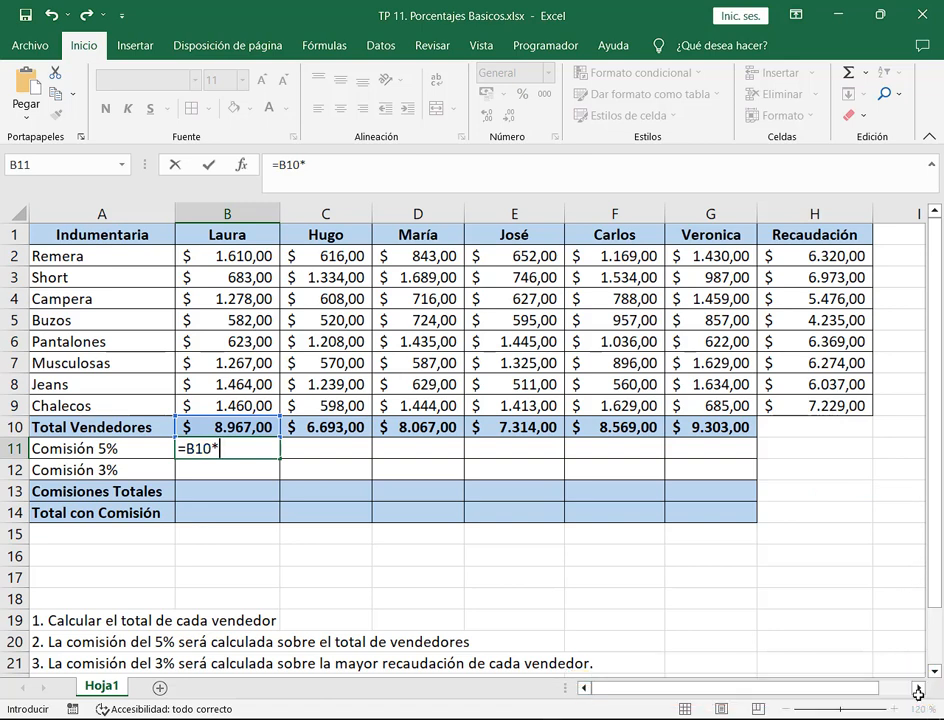
{"action": "left_click", "coordinate": [918, 688]}
{"action": "left_click", "coordinate": [918, 688]}
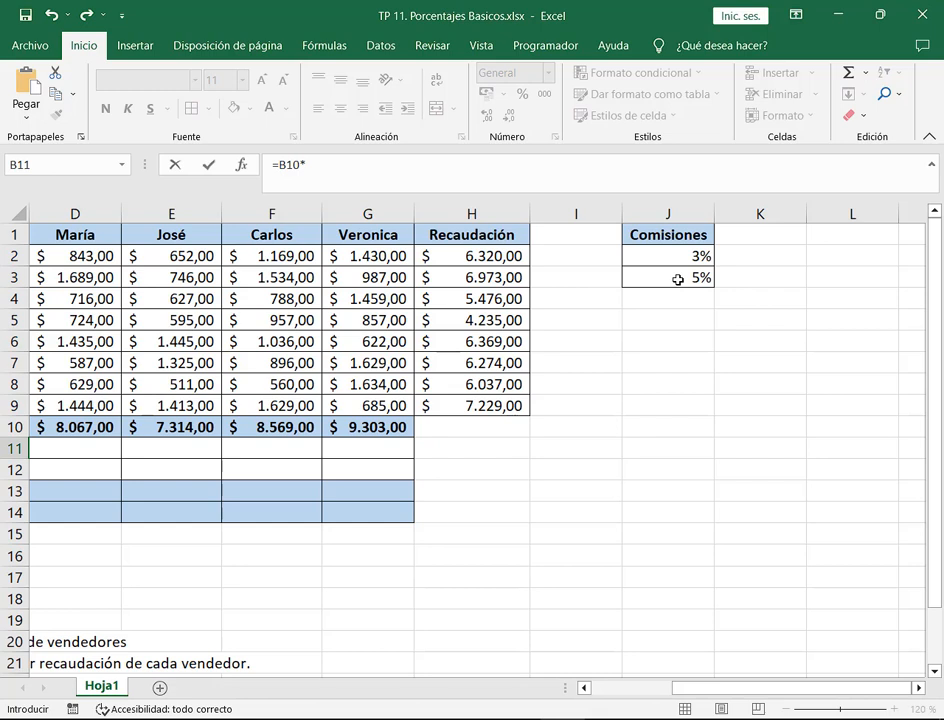
{"action": "left_click_drag", "start_coordinate": [609, 208], "coordinate": [732, 299]}
{"action": "left_click", "coordinate": [700, 276]}
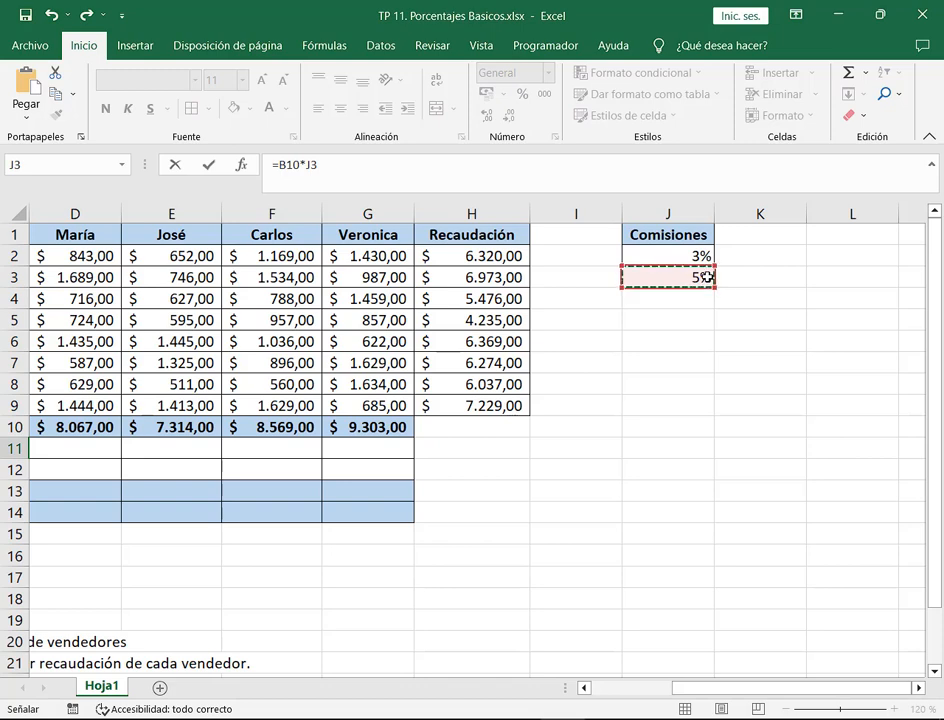
{"action": "left_click_drag", "start_coordinate": [677, 688], "coordinate": [590, 688]}
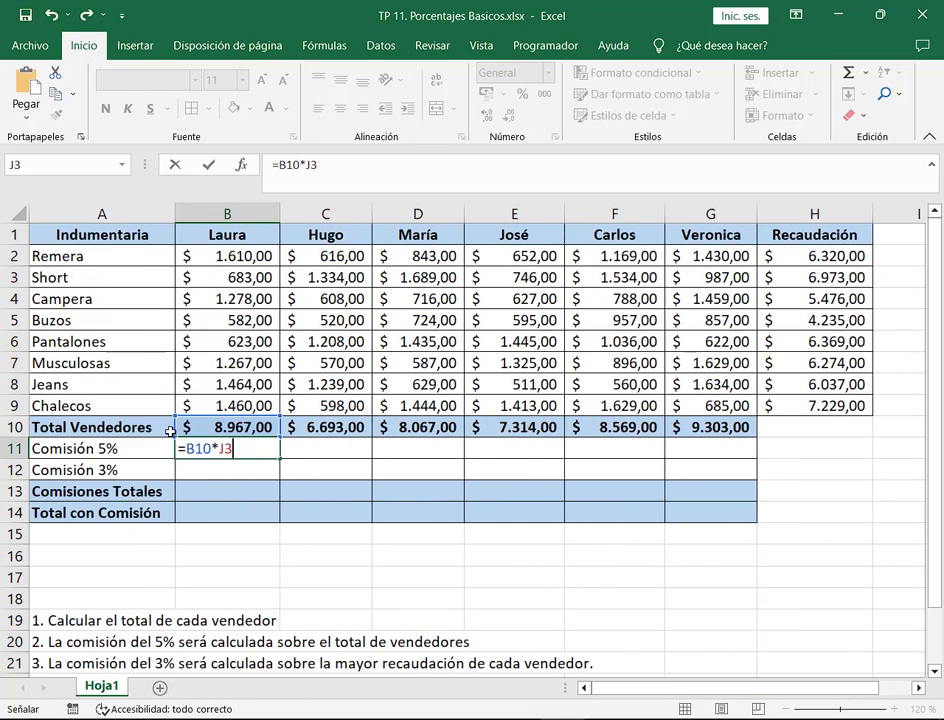
{"action": "left_click_drag", "start_coordinate": [174, 434], "coordinate": [284, 466]}
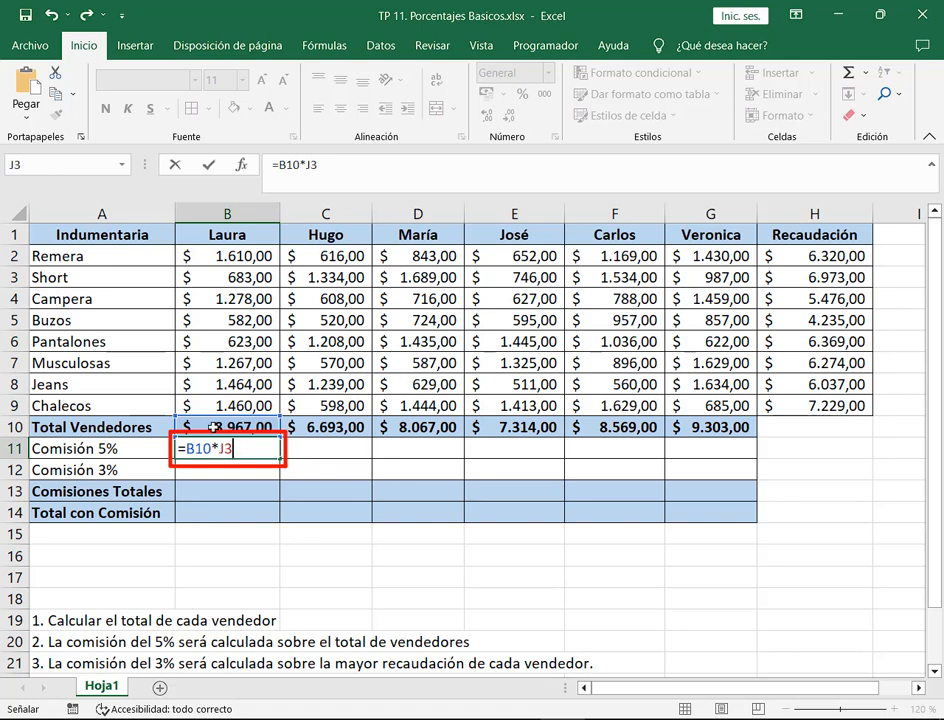
{"action": "key", "text": "Return"}
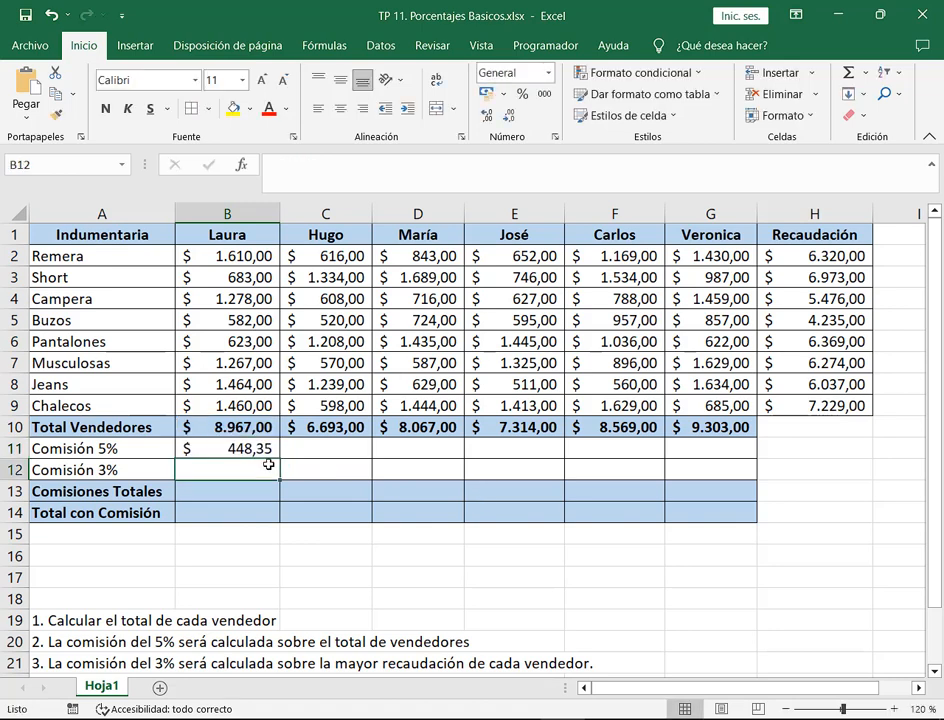
- Reopen the formula in B11, and mark the fill direction across row 11 and the 5% rate cell J3 with temporary red marks
{"action": "left_click", "coordinate": [267, 453]}
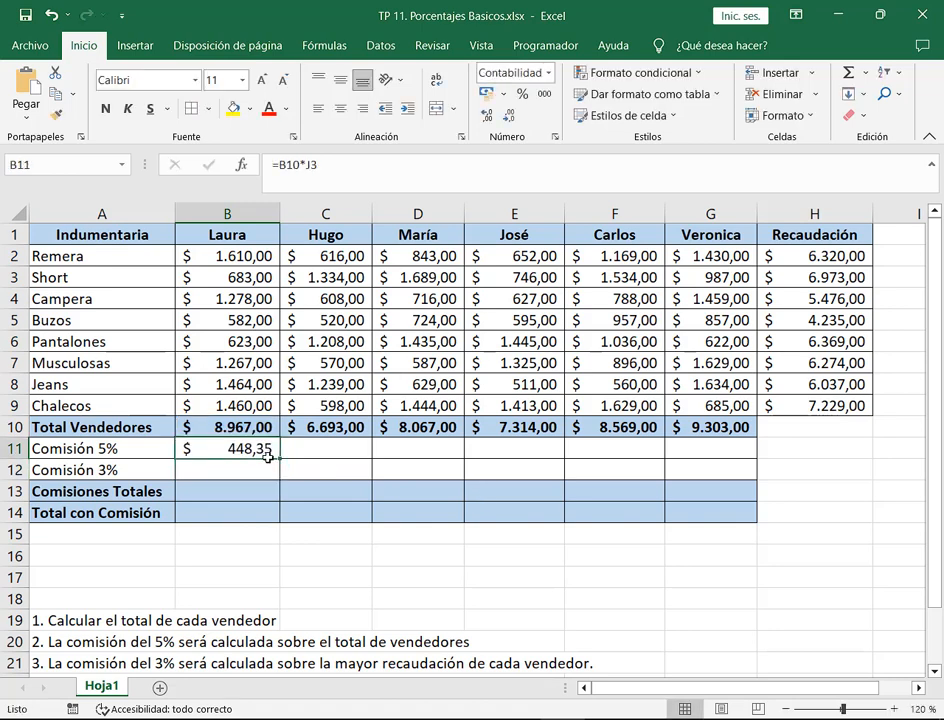
{"action": "double_click", "coordinate": [267, 453]}
{"action": "left_click_drag", "start_coordinate": [283, 462], "coordinate": [710, 463]}
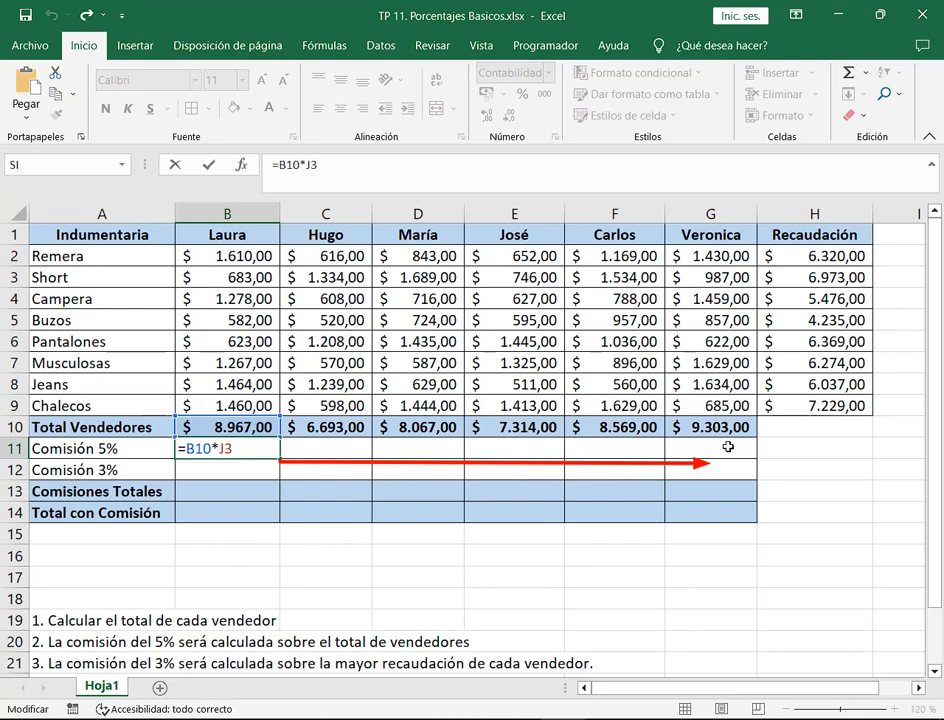
{"action": "left_click", "coordinate": [918, 687]}
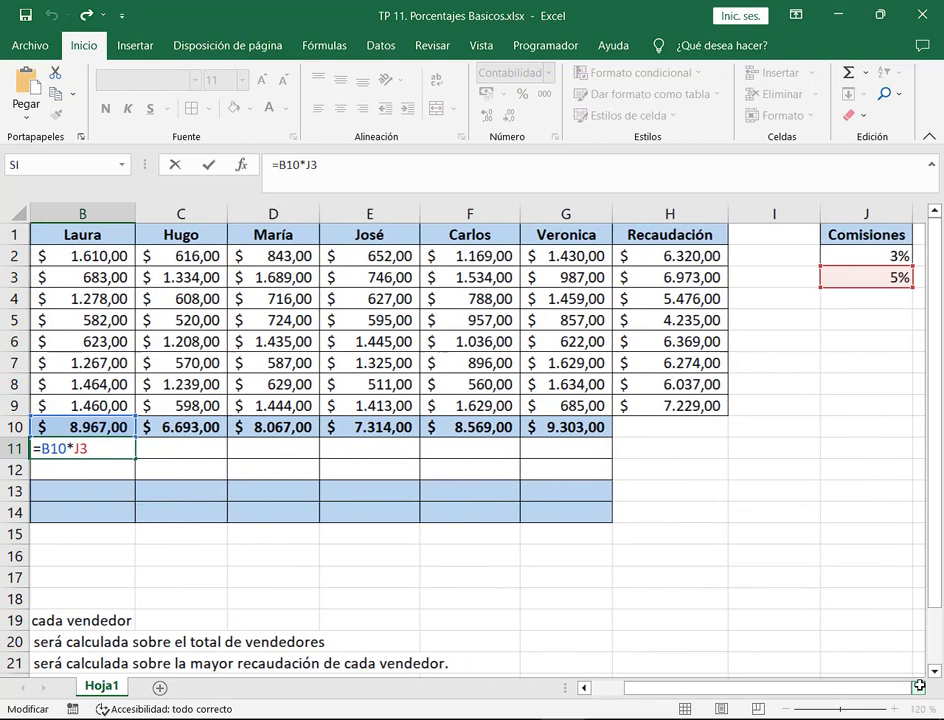
{"action": "left_click", "coordinate": [918, 687]}
{"action": "left_click", "coordinate": [918, 687]}
{"action": "left_click_drag", "start_coordinate": [614, 256], "coordinate": [740, 314]}
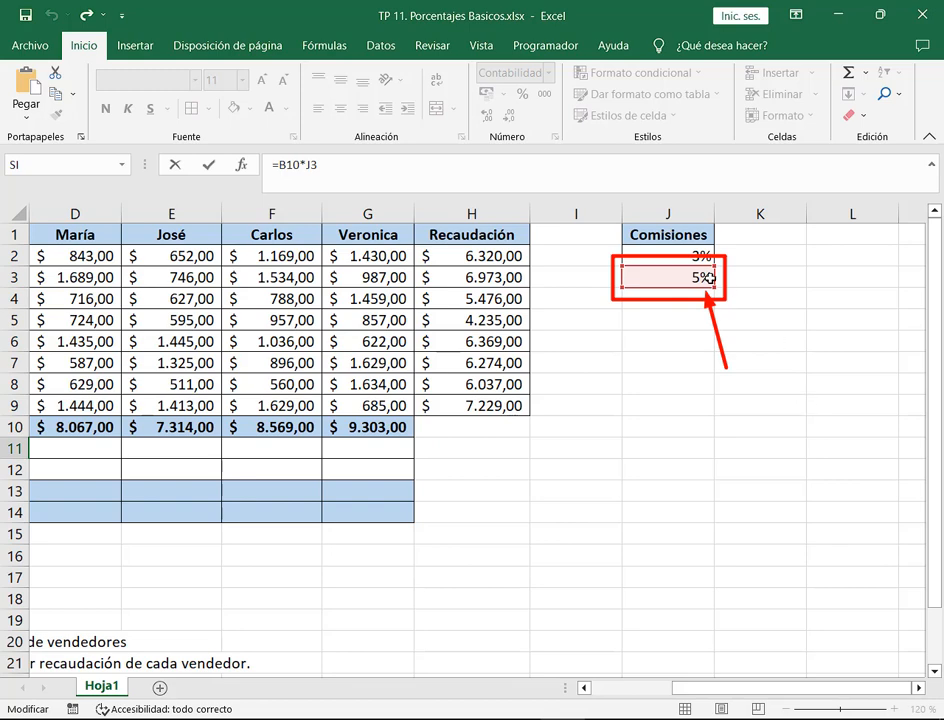
{"action": "left_click_drag", "start_coordinate": [716, 686], "coordinate": [552, 649]}
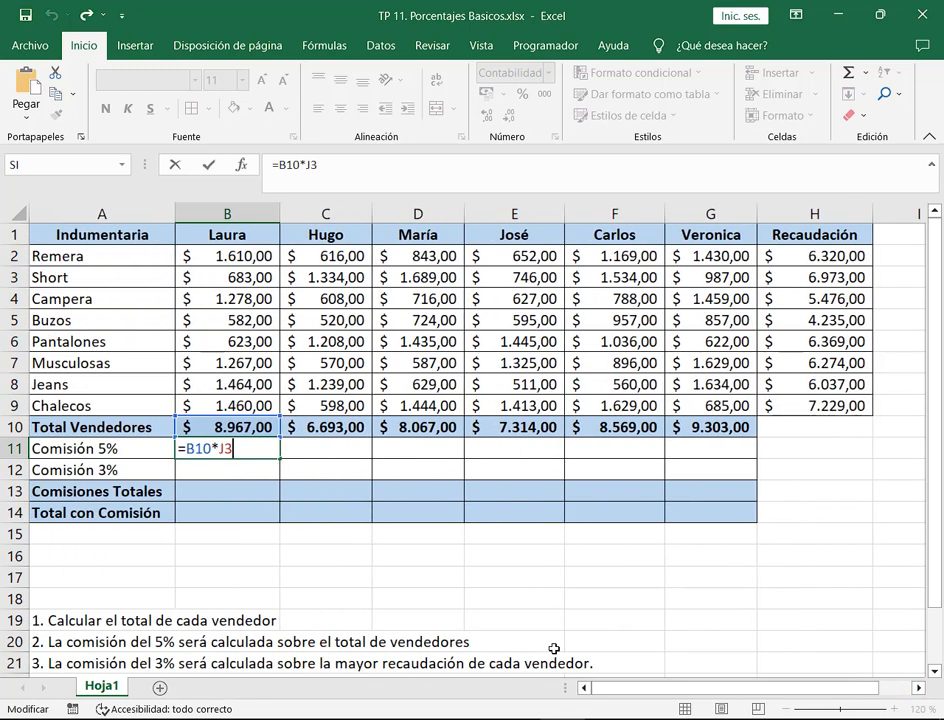
{"action": "left_click", "coordinate": [226, 449]}
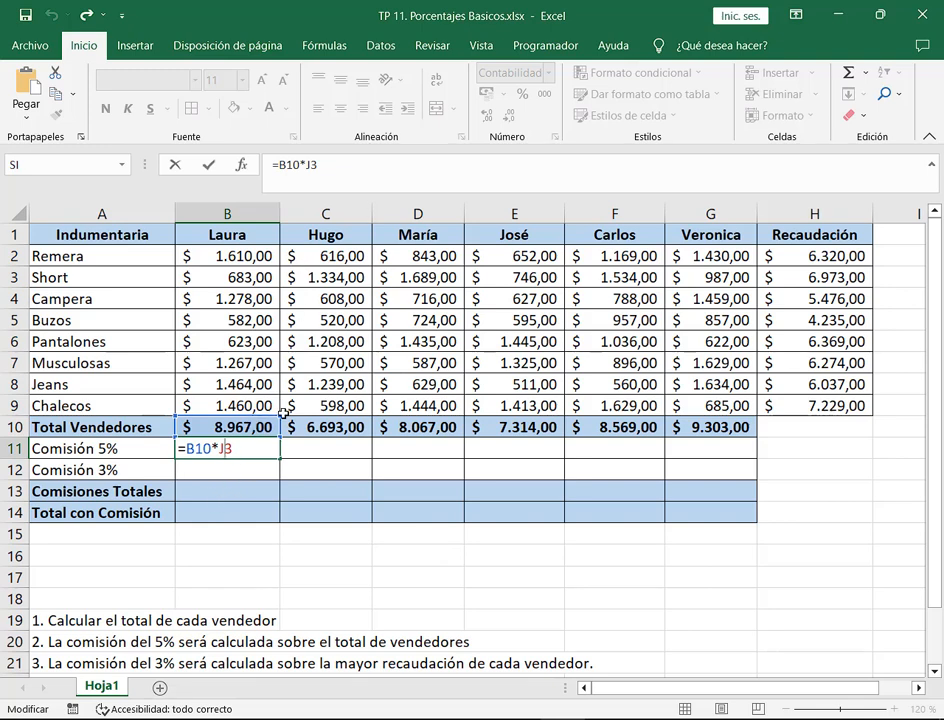
{"action": "key", "text": "Return"}
- Enlarge the font of B11 to 14 points
{"action": "key", "text": "Up"}
{"action": "left_click", "coordinate": [264, 79]}
{"action": "left_click", "coordinate": [264, 79]}
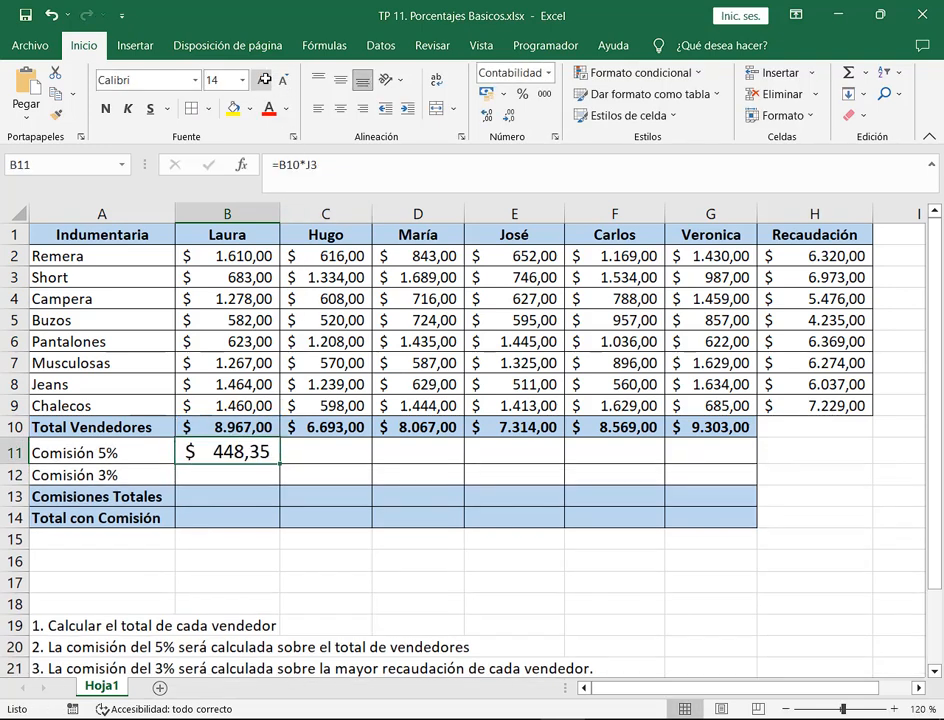
- Make the rate reference in B11 absolute so that the formula reads =B10*$J$3
{"action": "key", "text": "F2"}
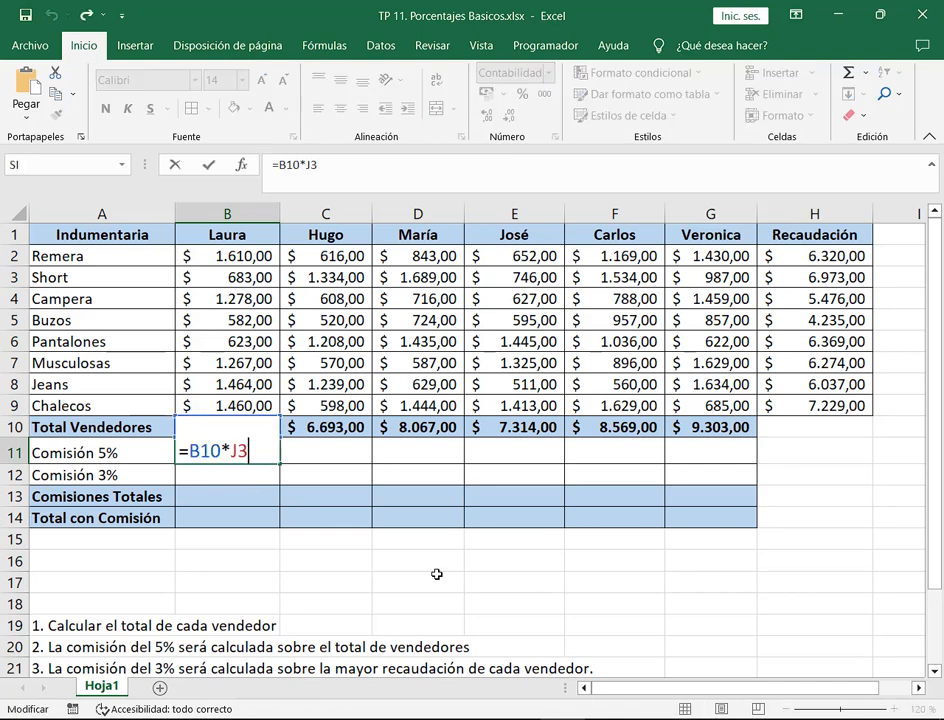
{"action": "key", "text": "F4"}
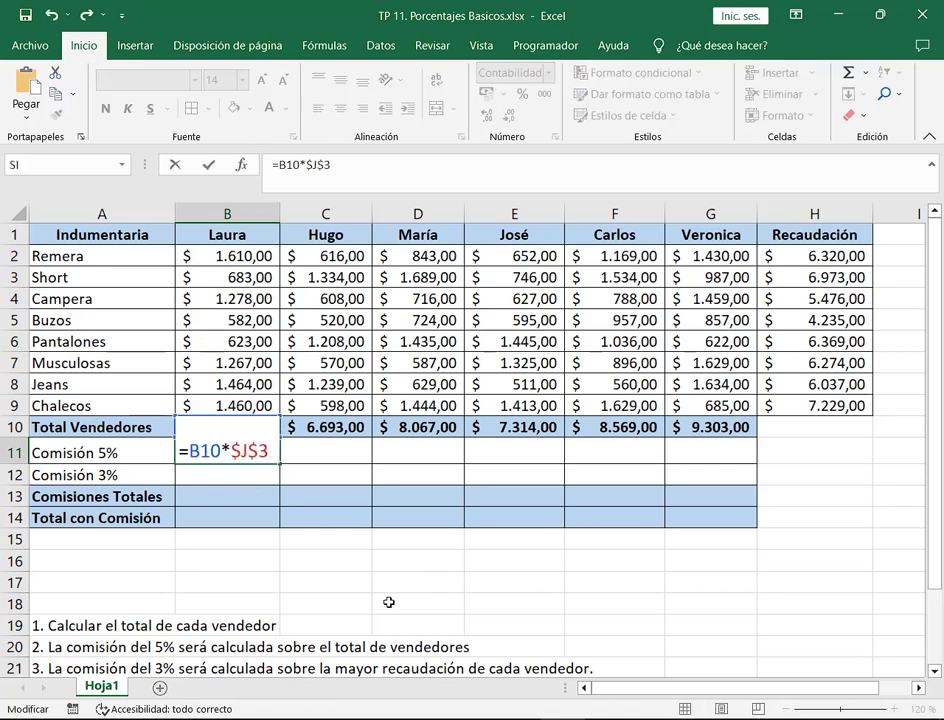
{"action": "left_click", "coordinate": [240, 451]}
{"action": "key", "text": "Return"}
{"action": "key", "text": "Up"}
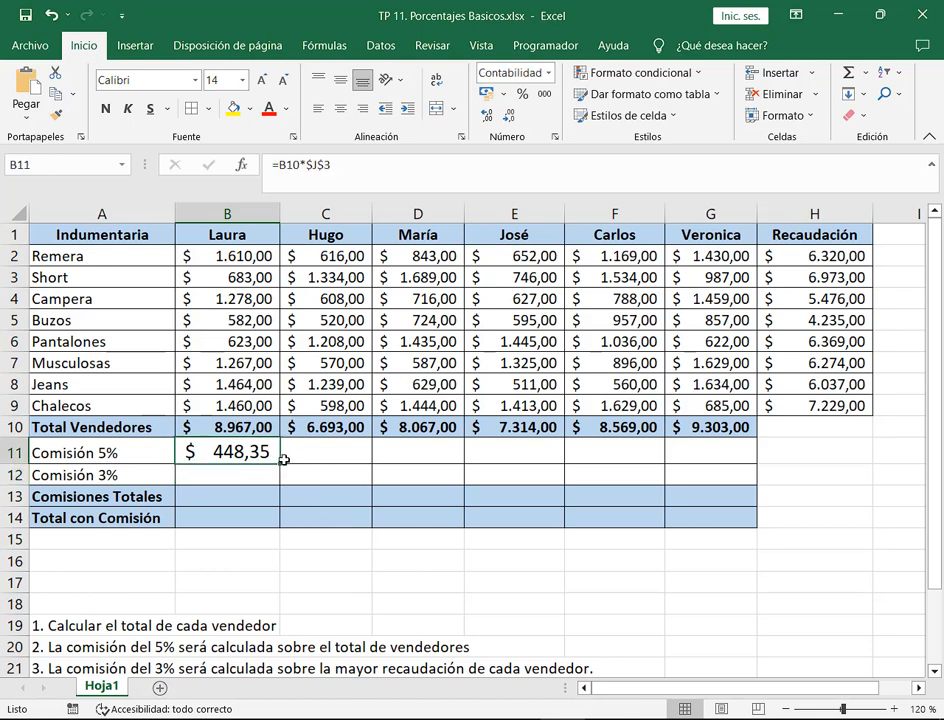
- Set the font size of B11 back to 11 points
{"action": "left_click", "coordinate": [284, 80]}
{"action": "left_click", "coordinate": [284, 80]}
{"action": "left_click", "coordinate": [284, 80]}
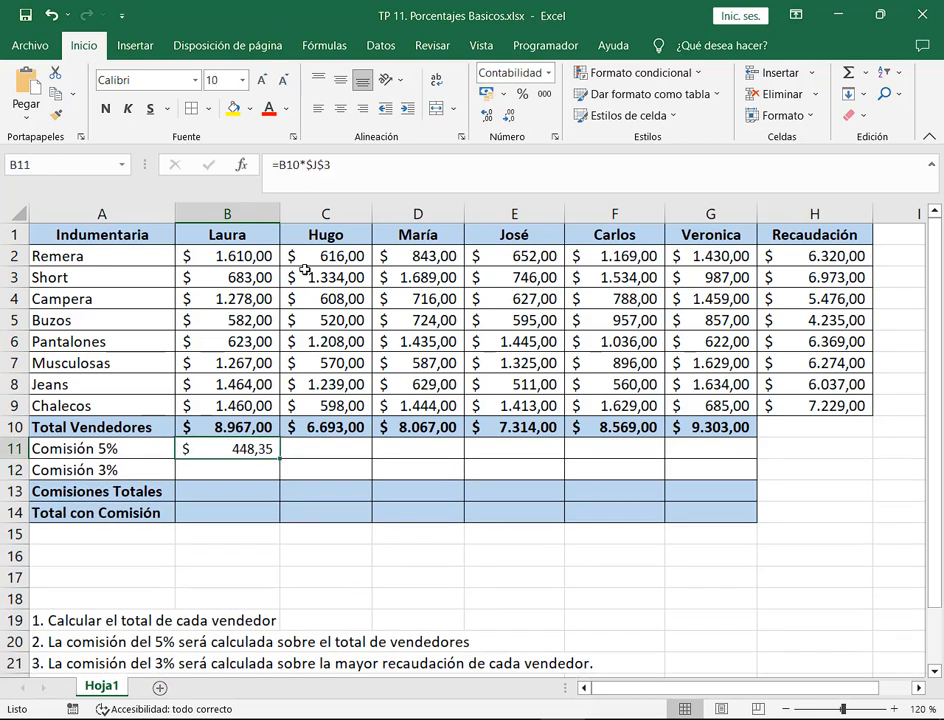
{"action": "left_click", "coordinate": [261, 80]}
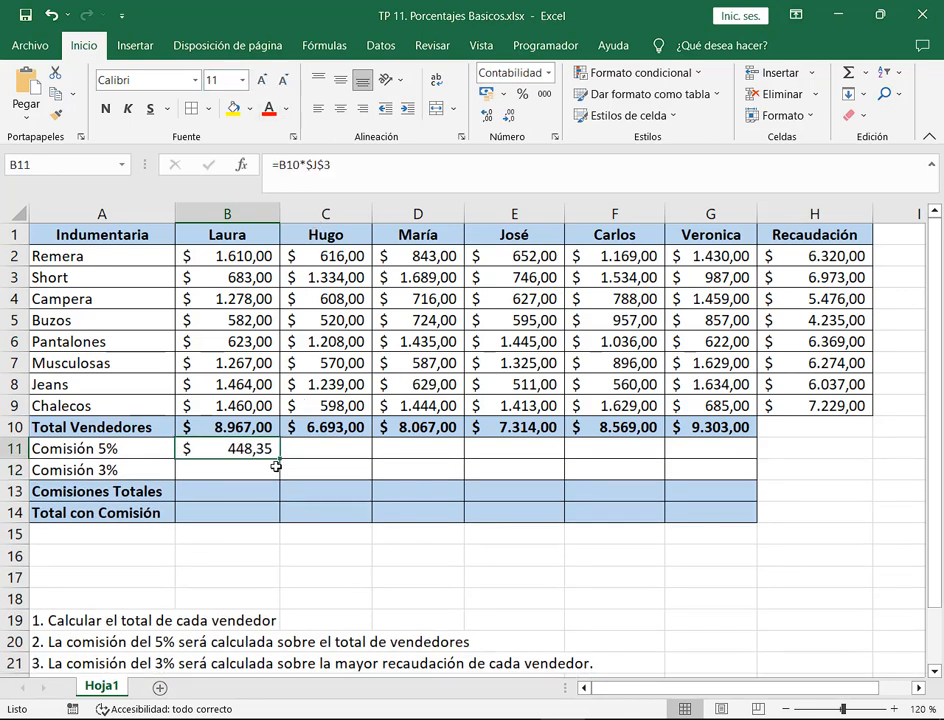
- Fill the commission formula from B11 across the Comisión 5% row to G11
{"action": "left_click_drag", "start_coordinate": [279, 456], "coordinate": [704, 455]}
{"action": "left_click", "coordinate": [794, 499]}
{"action": "left_click", "coordinate": [685, 451]}
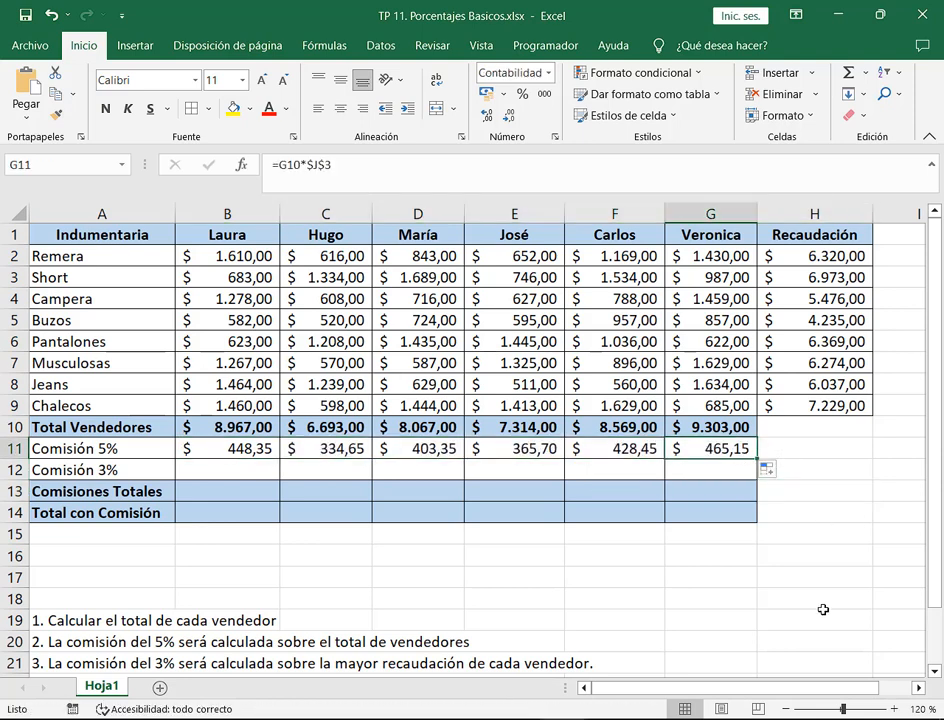
- Check the copied formula in C11, marking its references C10 and J3 with temporary red boxes
{"action": "scroll", "coordinate": [217, 455], "scroll_direction": "right", "scroll_amount": 1}
{"action": "left_click", "coordinate": [217, 451]}
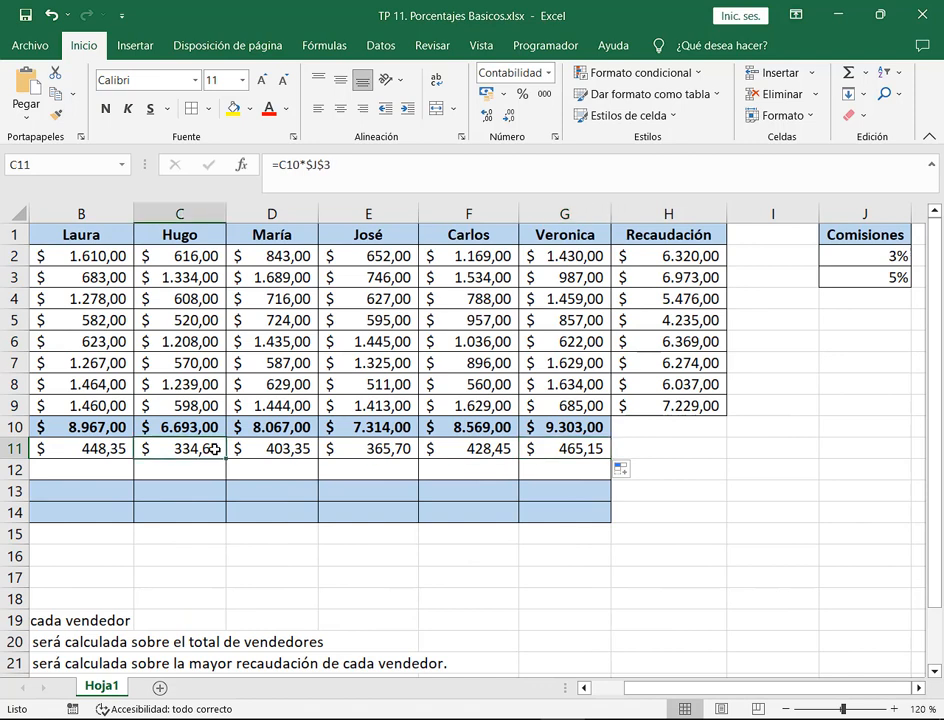
{"action": "double_click", "coordinate": [217, 449]}
{"action": "left_click_drag", "start_coordinate": [129, 403], "coordinate": [229, 439]}
{"action": "left_click_drag", "start_coordinate": [815, 254], "coordinate": [914, 308]}
{"action": "key", "text": "Escape"}
{"action": "key", "text": "Escape"}
- Check the copied commission formulas in D11 and E11, marking the fixed 5% rate cell J3, and select F11
{"action": "double_click", "coordinate": [286, 452]}
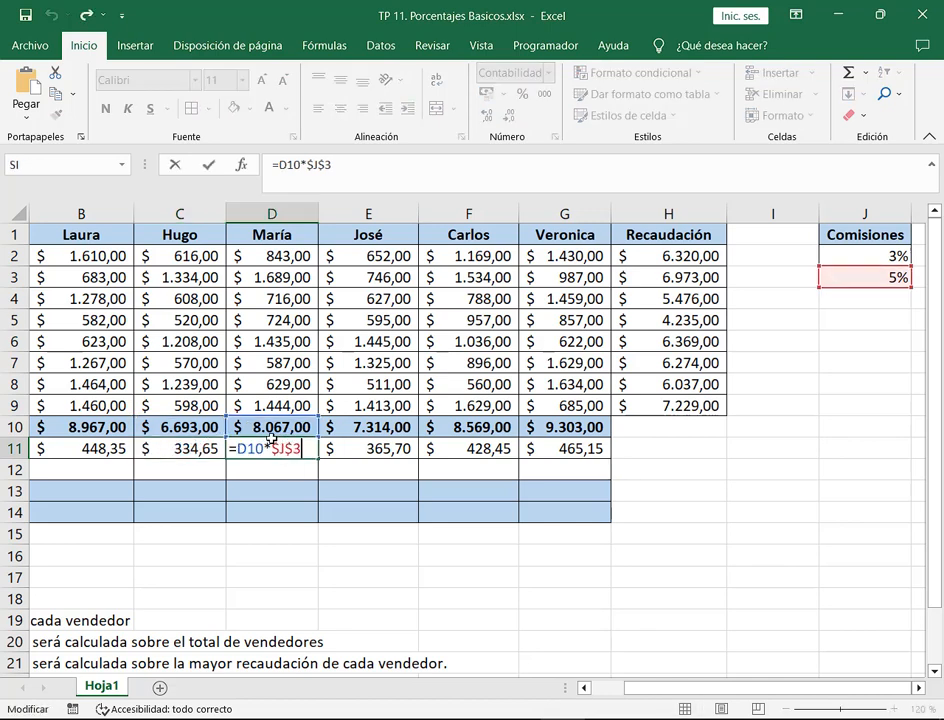
{"action": "mouse_move", "coordinate": [222, 405]}
{"action": "left_mouse_down"}
{"action": "mouse_move", "coordinate": [327, 457]}
{"action": "mouse_move", "coordinate": [325, 441]}
{"action": "left_mouse_up"}
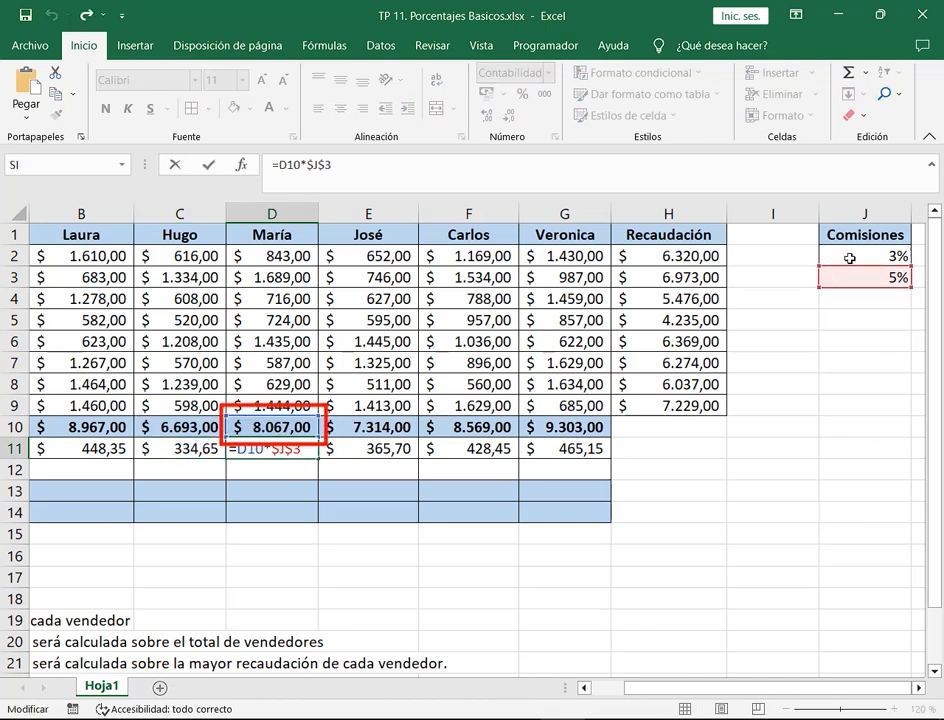
{"action": "left_click_drag", "start_coordinate": [818, 261], "coordinate": [929, 301]}
{"action": "key", "text": "Escape"}
{"action": "key", "text": "Escape"}
{"action": "double_click", "coordinate": [390, 450]}
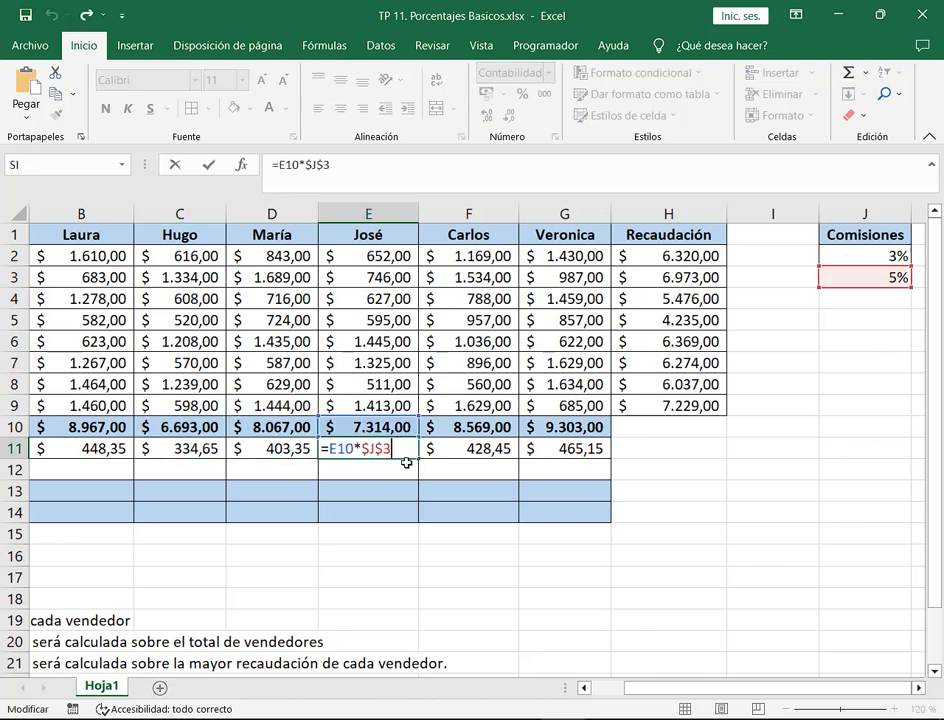
{"action": "left_click_drag", "start_coordinate": [877, 262], "coordinate": [924, 302]}
{"action": "key", "text": "Escape"}
{"action": "key", "text": "Escape"}
{"action": "left_click", "coordinate": [496, 459]}
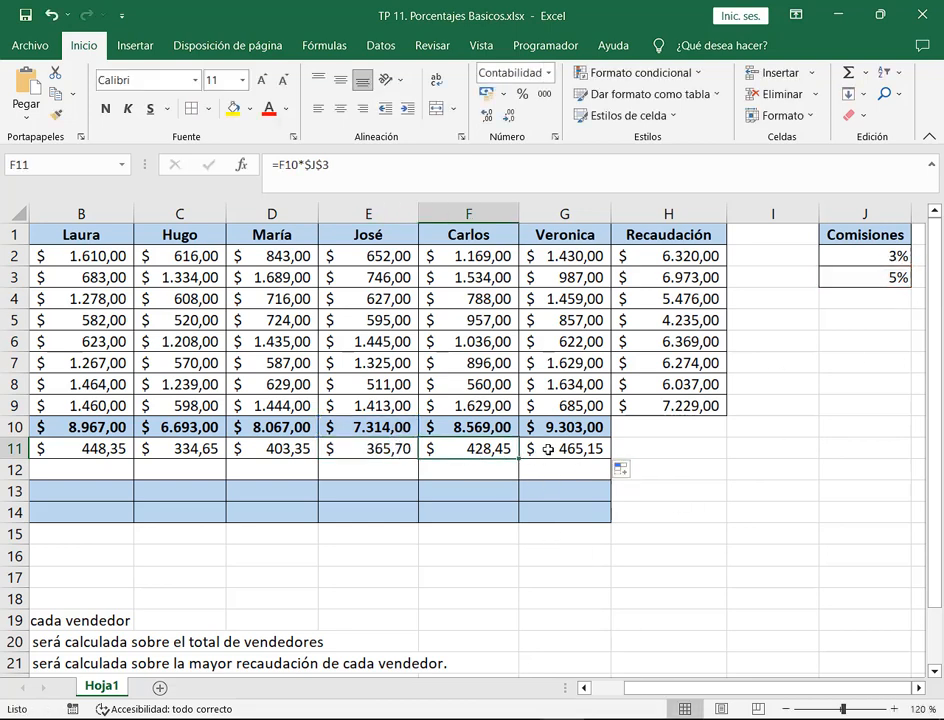
- Check the copied Comisión 5% formulas in F11 and G11 without changing them
{"action": "key", "text": "F2"}
{"action": "double_click", "coordinate": [544, 447]}
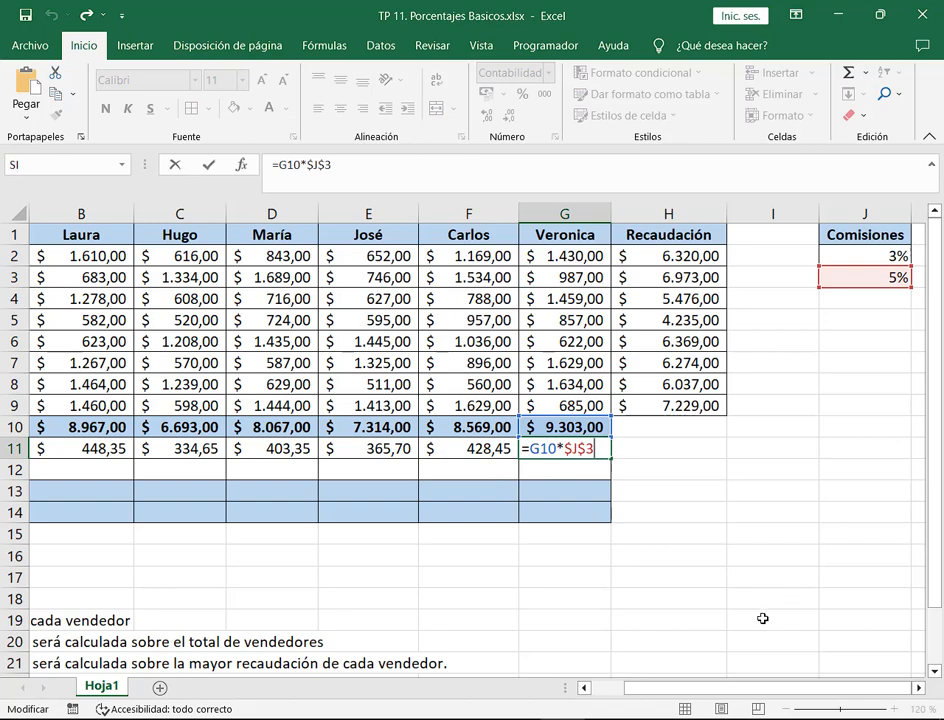
{"action": "key", "text": "Escape"}
{"action": "left_click_drag", "start_coordinate": [770, 688], "coordinate": [740, 688]}
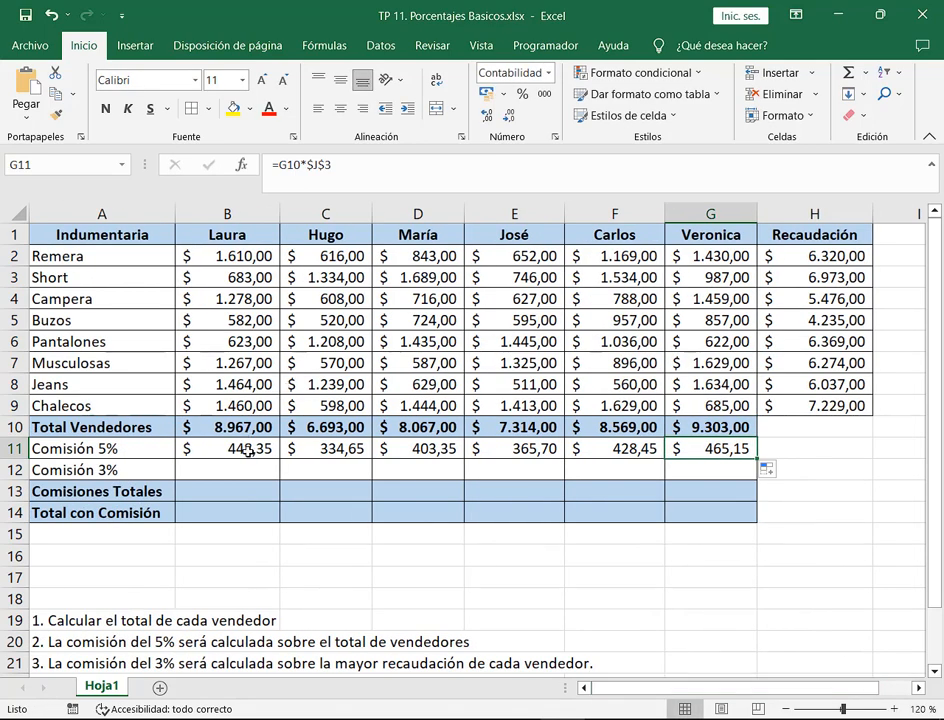
- Restore the workbook window to its smaller size beside the call chat and check the commission formula in B11
{"action": "left_click", "coordinate": [249, 449]}
{"action": "left_click", "coordinate": [880, 15]}
{"action": "key", "text": "F2"}
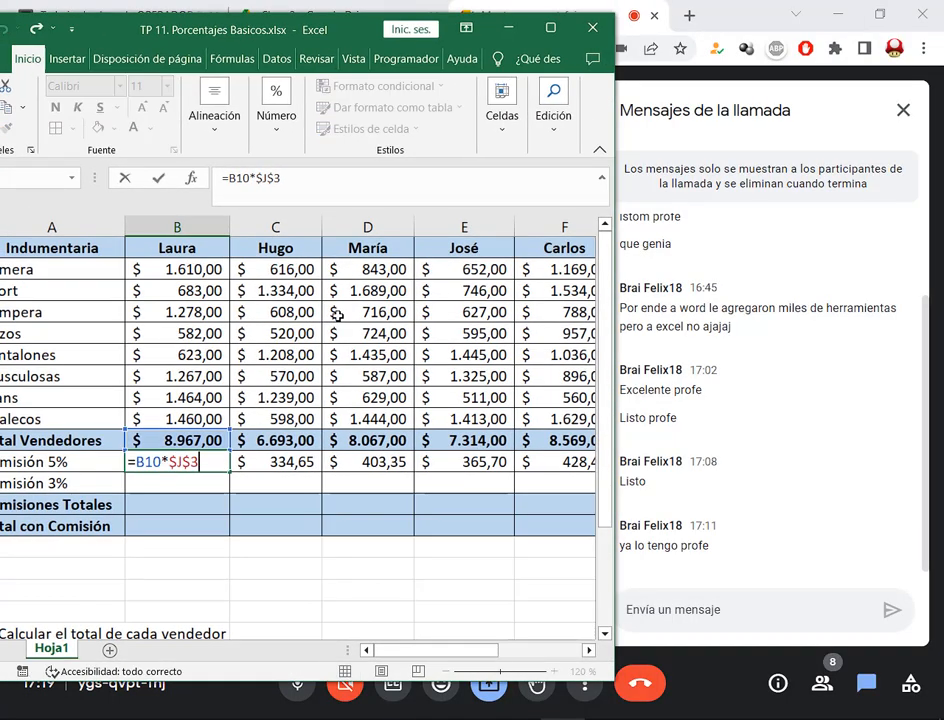
{"action": "key", "text": "Escape"}
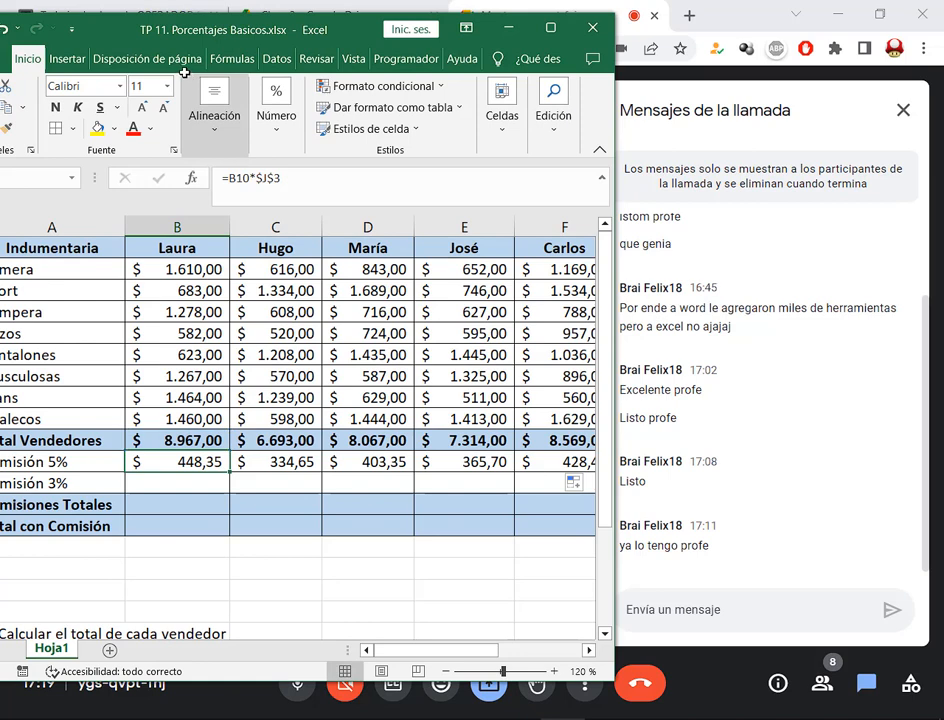
- Enlarge the font of B11 to 16 points and show its formula =B10*$J$3 inside the cell
{"action": "left_click", "coordinate": [142, 107]}
{"action": "left_click", "coordinate": [142, 107]}
{"action": "left_click", "coordinate": [142, 107]}
{"action": "key", "text": "F2"}
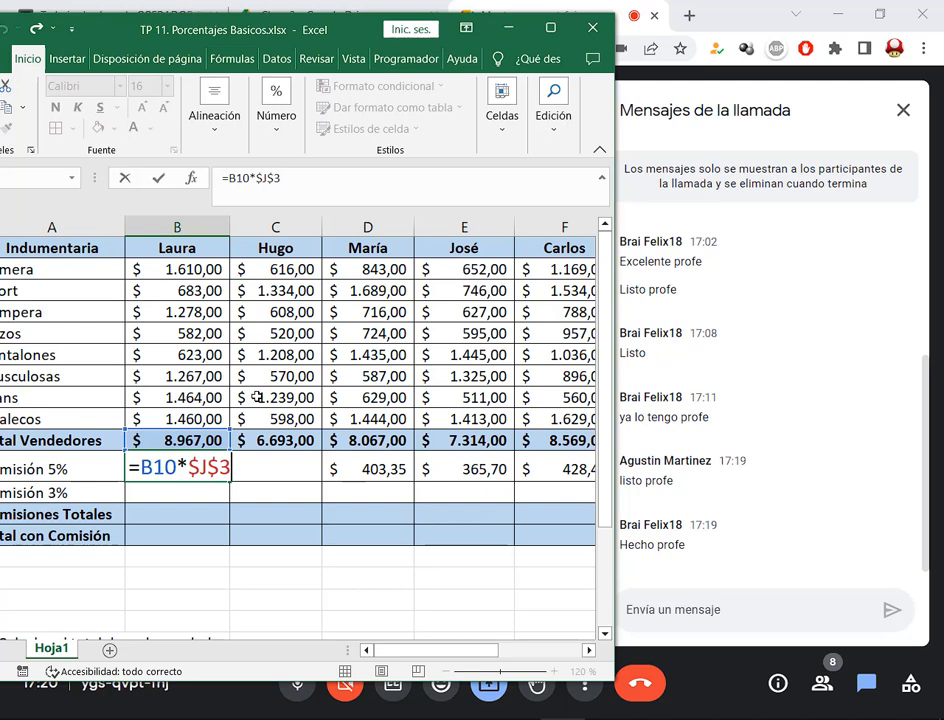
{"action": "key", "text": "ctrl+Return"}
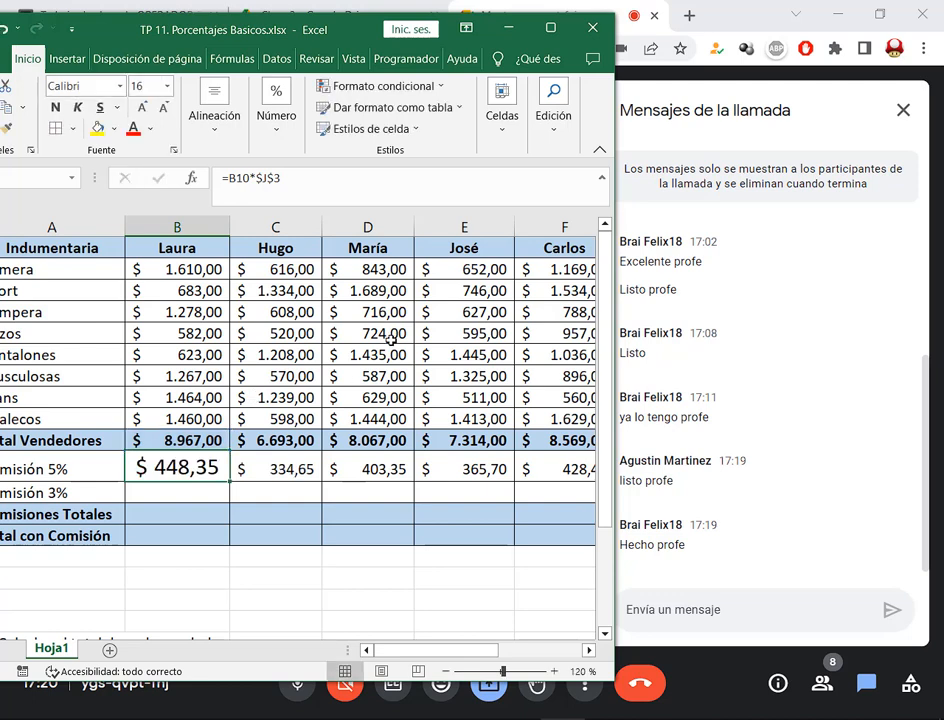
- Maximize the workbook window and set the font size of B11 back to 11 points
{"action": "left_click", "coordinate": [550, 27]}
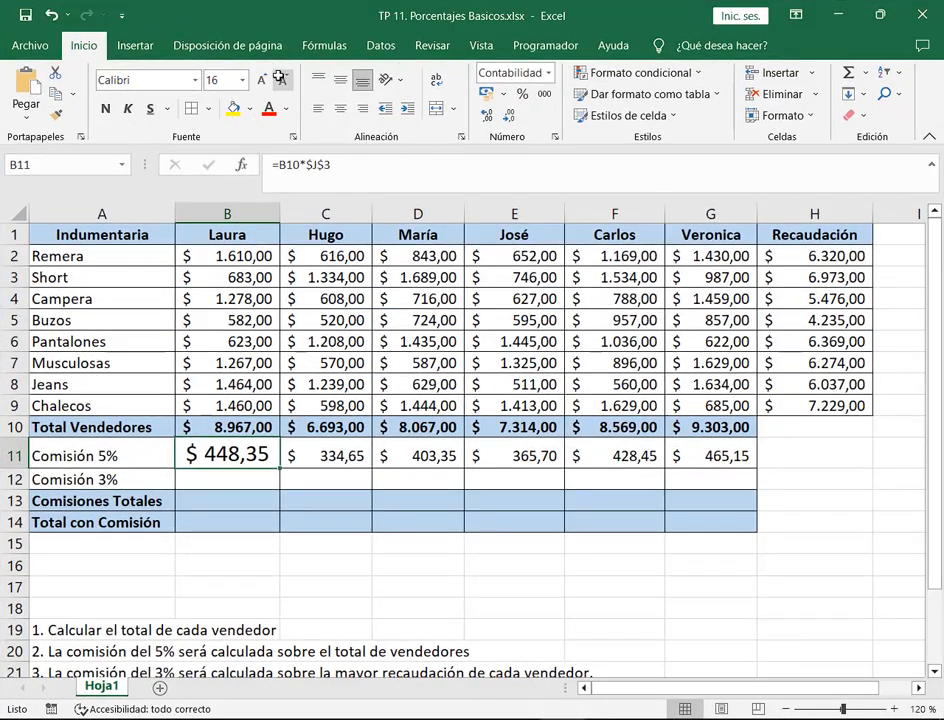
{"action": "left_click", "coordinate": [283, 79]}
{"action": "left_click", "coordinate": [283, 79]}
{"action": "left_click", "coordinate": [283, 79]}
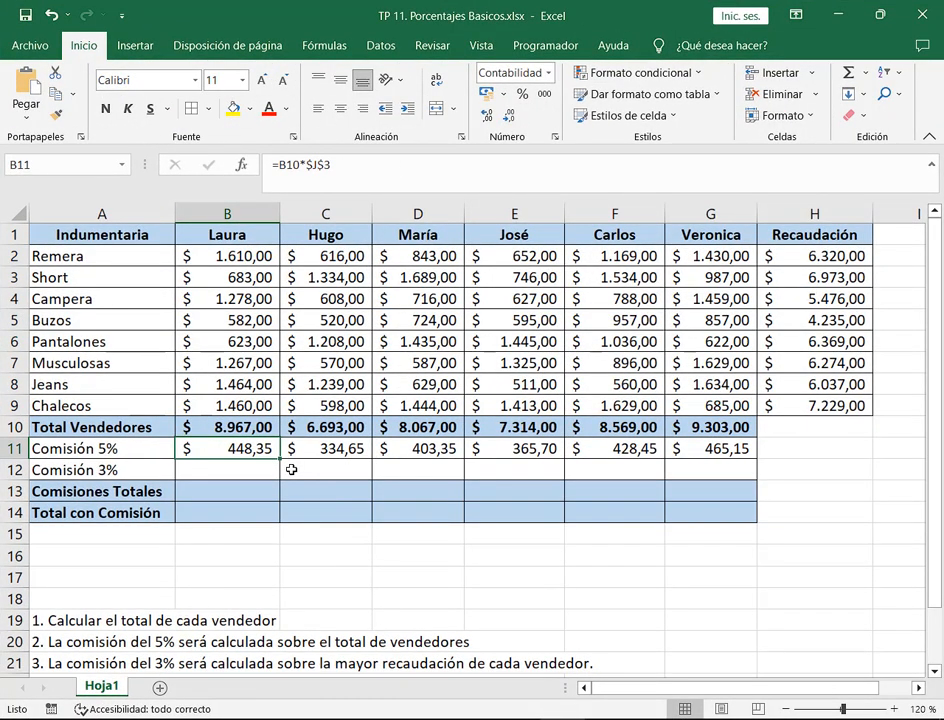
- Select B12 and review instruction 3 on the 3% commission, marking "mayor recaudación", the total in B10 and the sales B2:B9 with temporary red boxes
{"action": "left_click", "coordinate": [222, 470]}
{"action": "scroll", "coordinate": [192, 588], "scroll_direction": "down", "scroll_amount": 1}
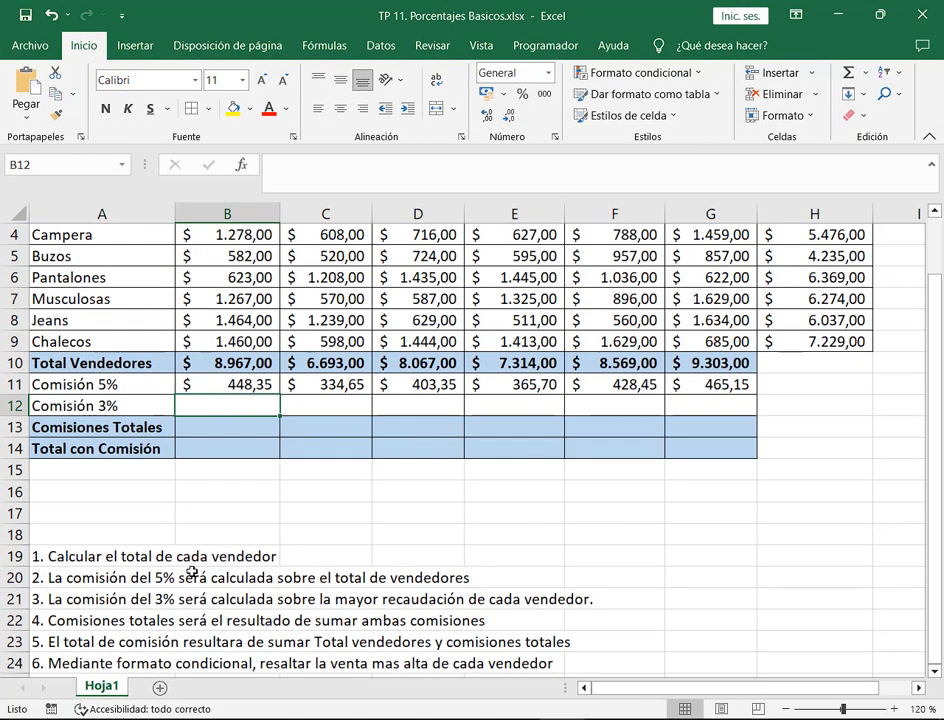
{"action": "mouse_move", "coordinate": [30, 586]}
{"action": "left_mouse_down"}
{"action": "mouse_move", "coordinate": [280, 612]}
{"action": "mouse_move", "coordinate": [615, 614]}
{"action": "left_mouse_up"}
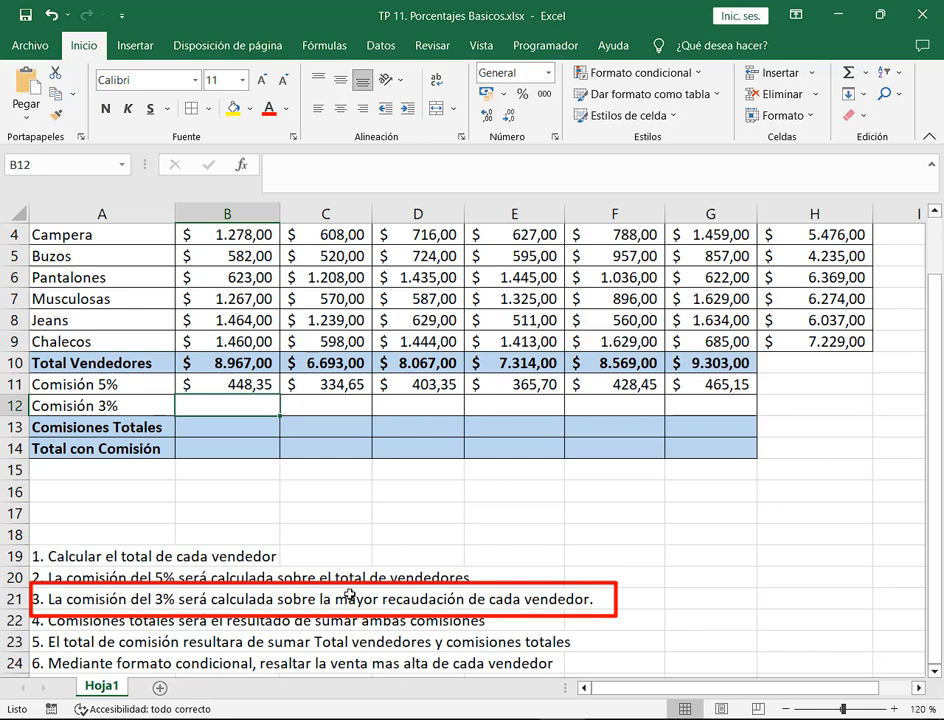
{"action": "left_click_drag", "start_coordinate": [334, 589], "coordinate": [469, 611]}
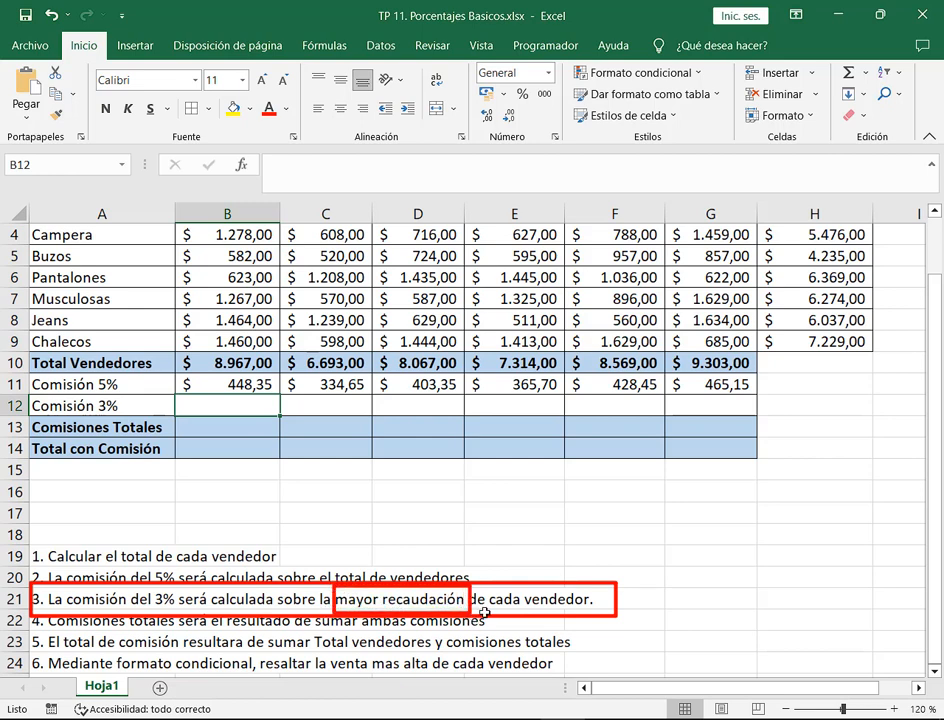
{"action": "key", "text": "Escape"}
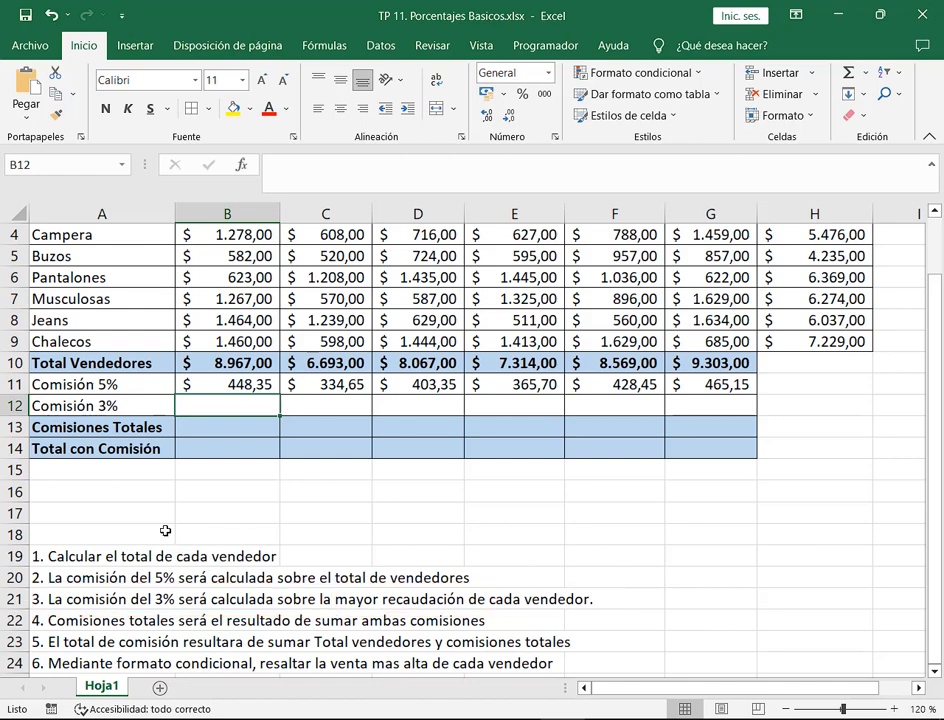
{"action": "scroll", "coordinate": [255, 560], "scroll_direction": "up", "scroll_amount": 1}
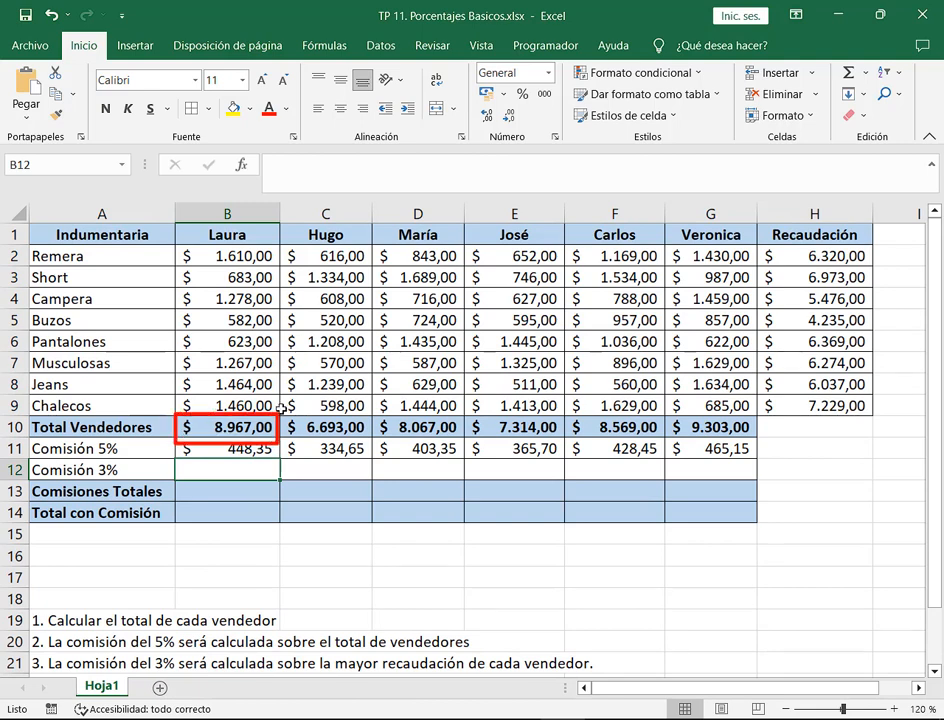
{"action": "mouse_move", "coordinate": [174, 246]}
{"action": "left_mouse_down"}
{"action": "mouse_move", "coordinate": [248, 312]}
{"action": "mouse_move", "coordinate": [293, 405]}
{"action": "mouse_move", "coordinate": [279, 417]}
{"action": "left_mouse_up"}
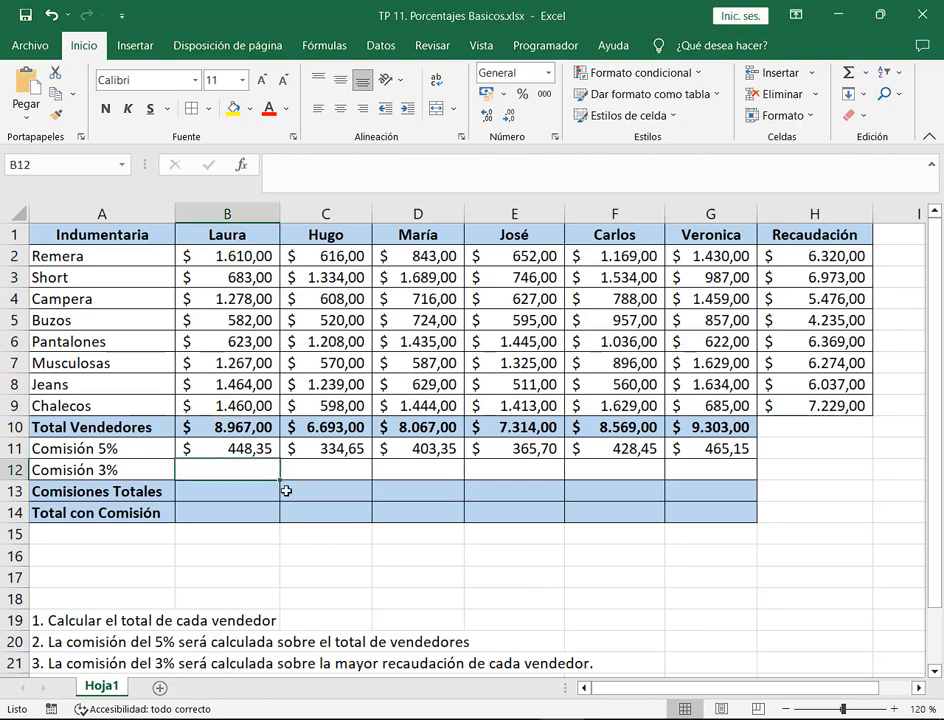
- Enter =B2*$J$2 in B12 with the 3% rate as an absolute reference, and fill it across the Comisión 3% row to G12
{"action": "type", "text": "="}
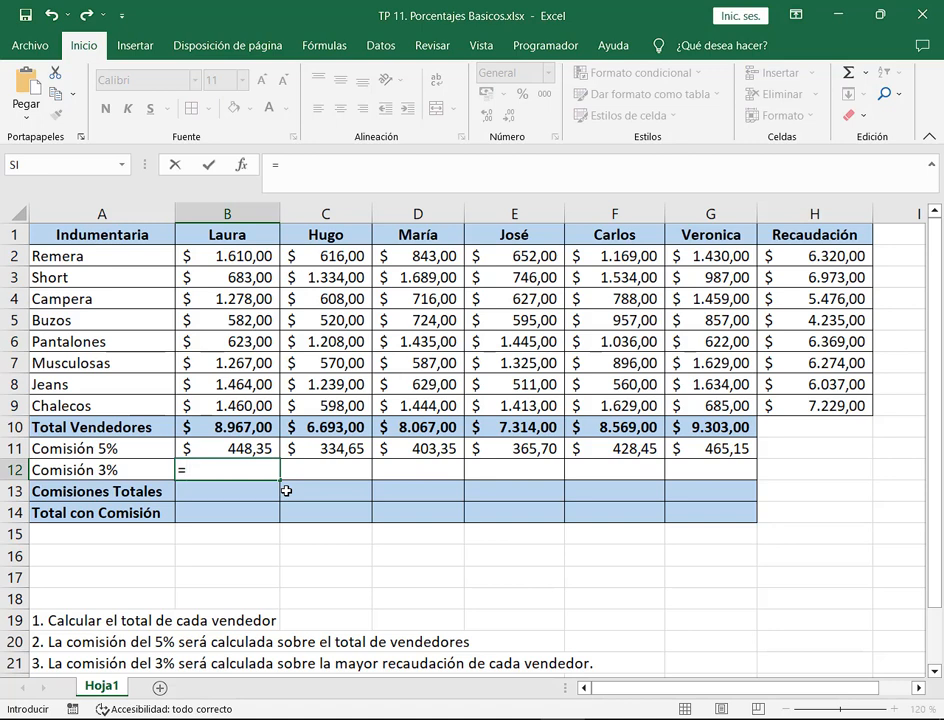
{"action": "left_click", "coordinate": [258, 257]}
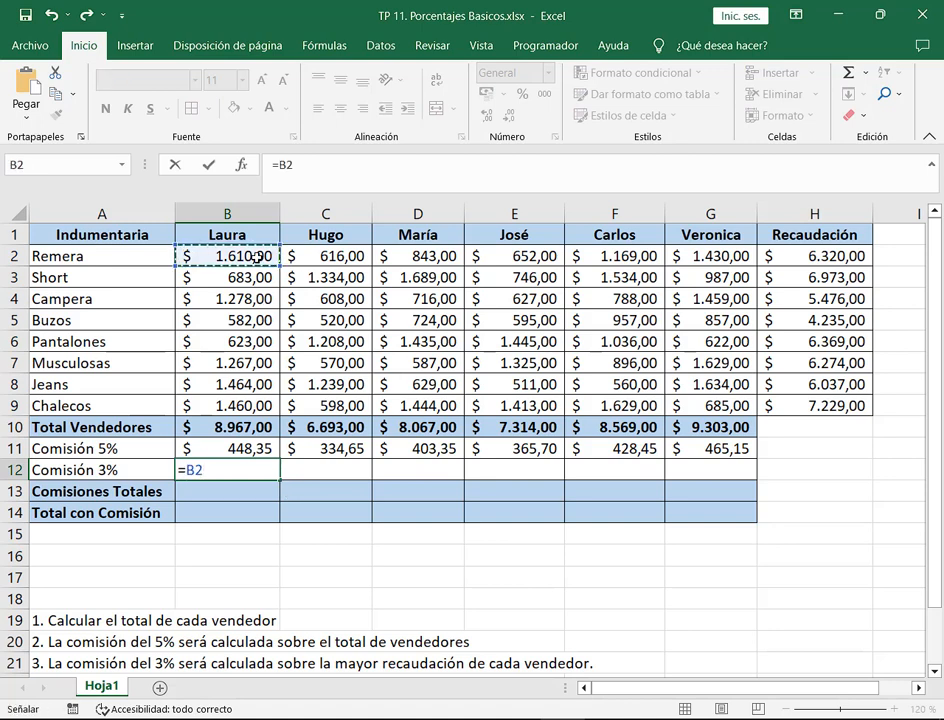
{"action": "type", "text": "*"}
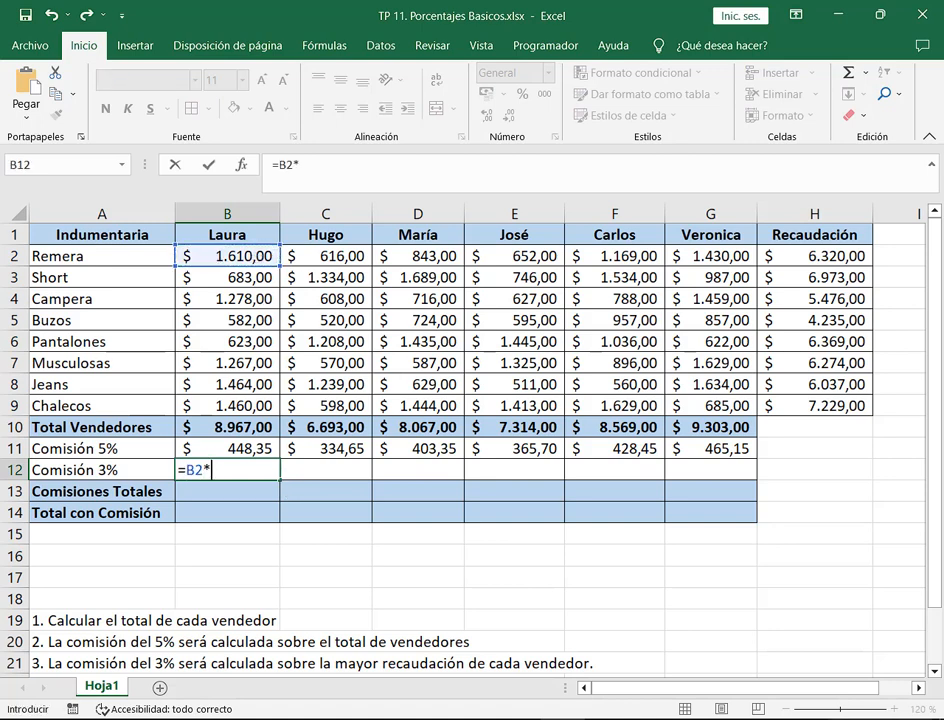
{"action": "scroll", "coordinate": [676, 510], "scroll_direction": "right", "scroll_amount": 2}
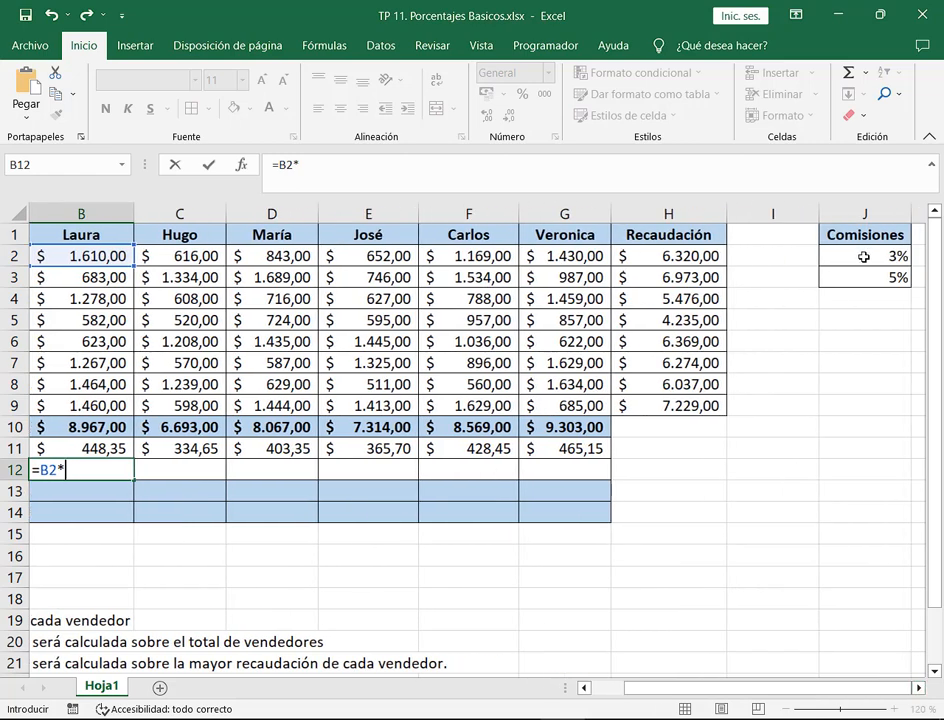
{"action": "left_click", "coordinate": [863, 257]}
{"action": "scroll", "coordinate": [306, 527], "scroll_direction": "left", "scroll_amount": 2}
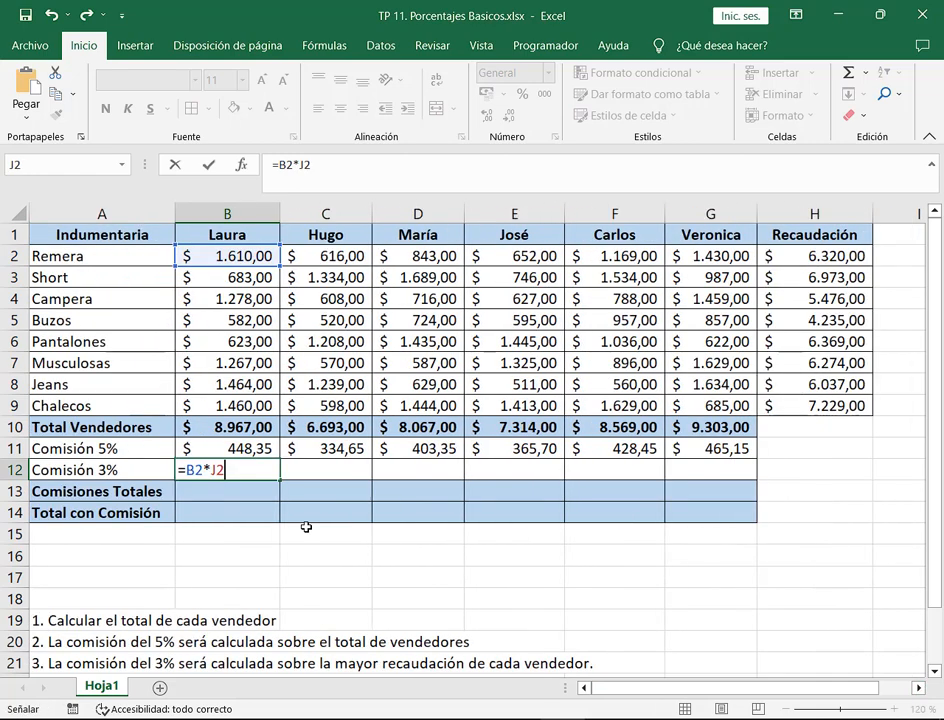
{"action": "key", "text": "F4"}
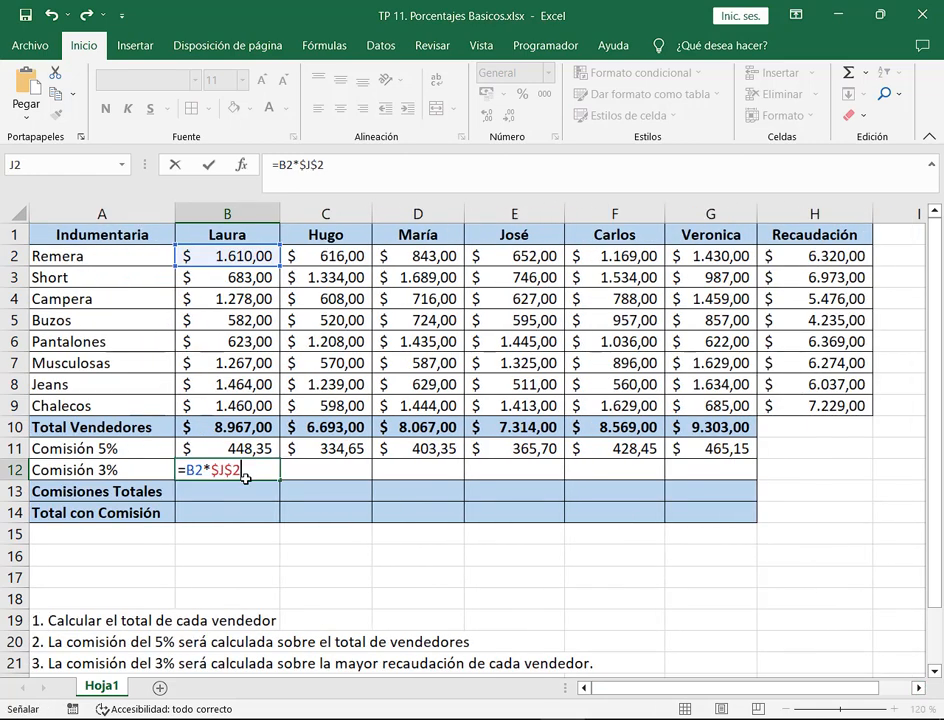
{"action": "key", "text": "Return"}
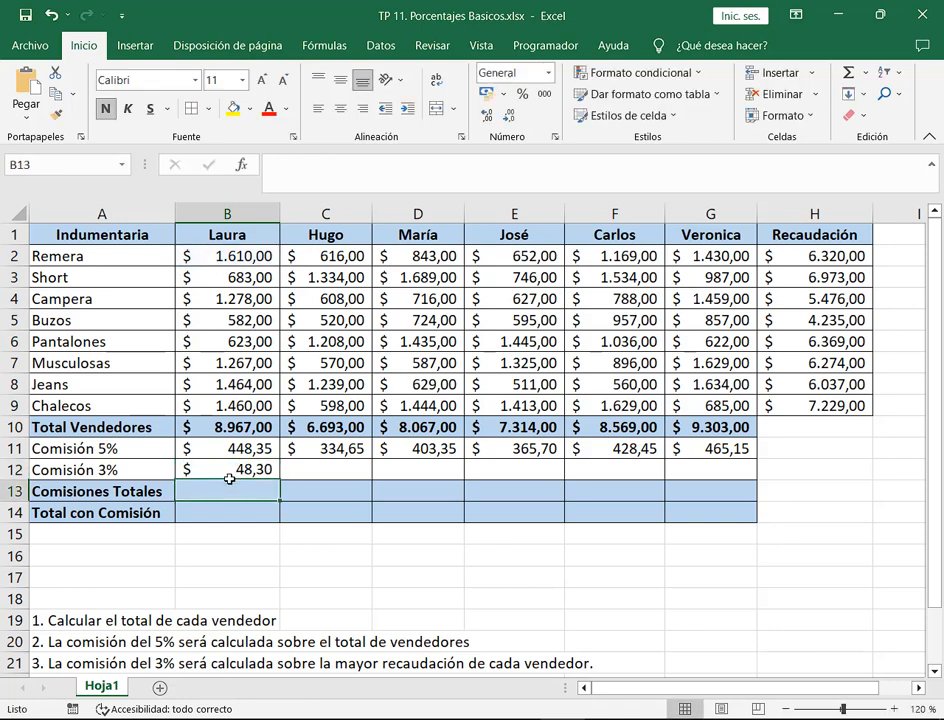
{"action": "left_click", "coordinate": [242, 471]}
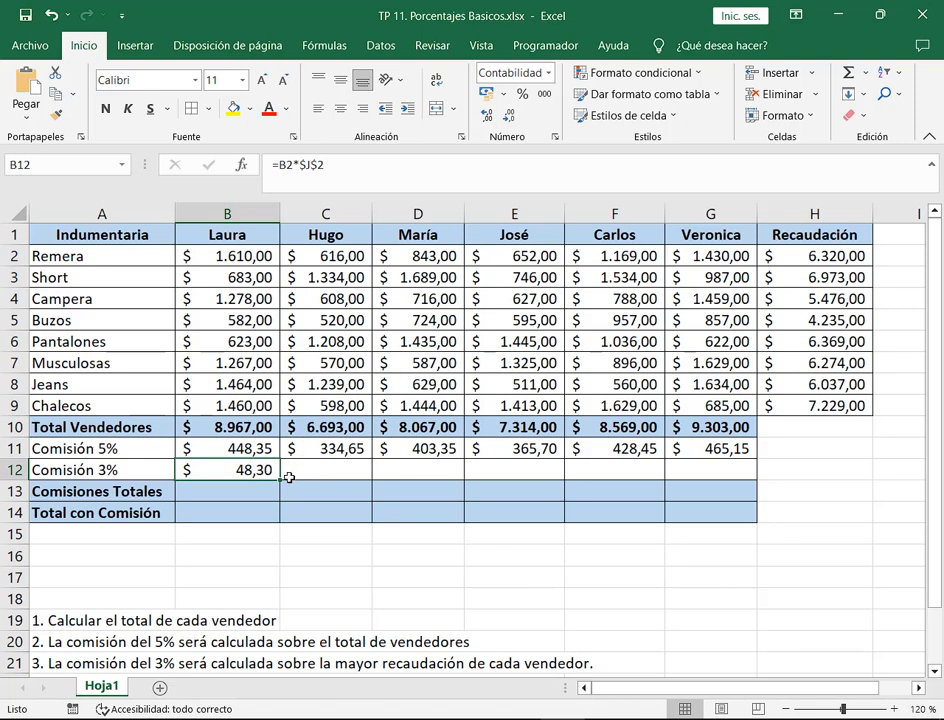
{"action": "left_click_drag", "start_coordinate": [281, 478], "coordinate": [750, 479]}
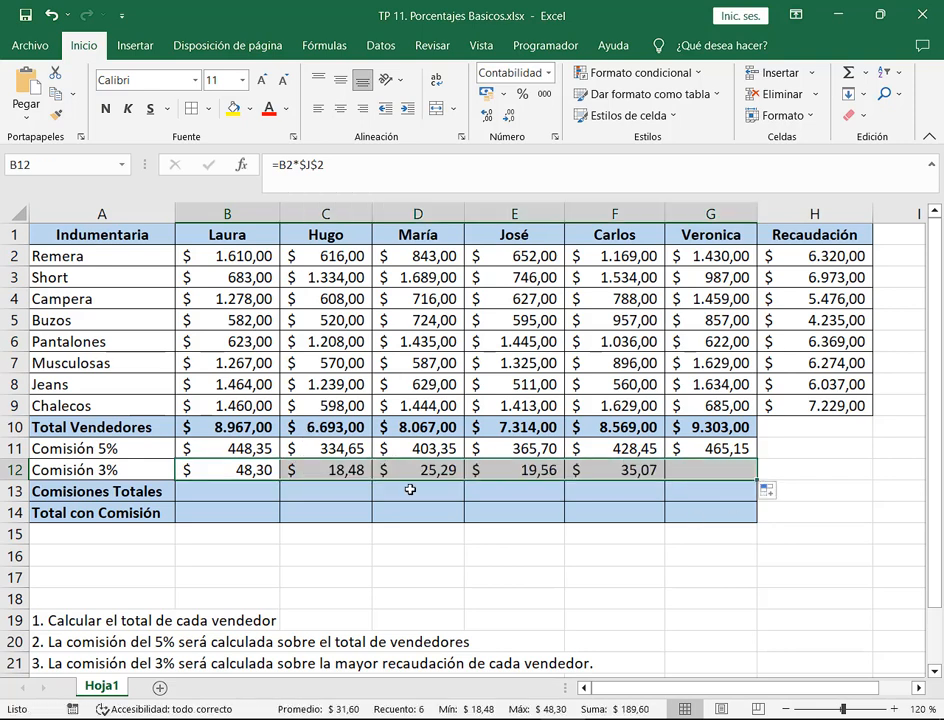
- Check the Comisión 3% formulas in B12 and C12, marking the Remera row they refer to with a temporary red box
{"action": "left_click", "coordinate": [345, 468]}
{"action": "double_click", "coordinate": [200, 470]}
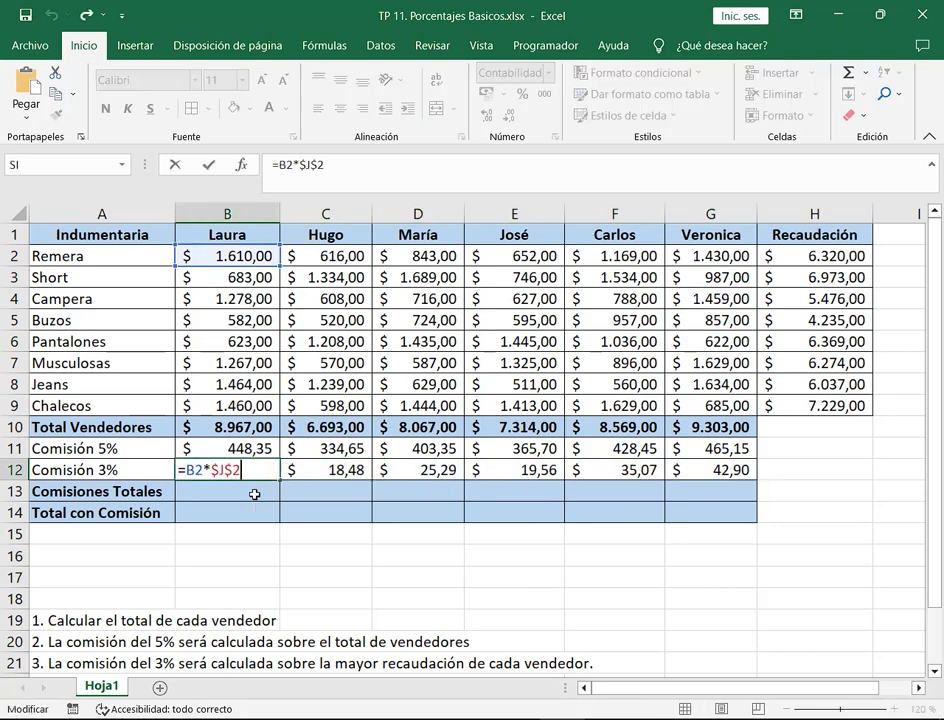
{"action": "left_click", "coordinate": [330, 470]}
{"action": "double_click", "coordinate": [330, 470]}
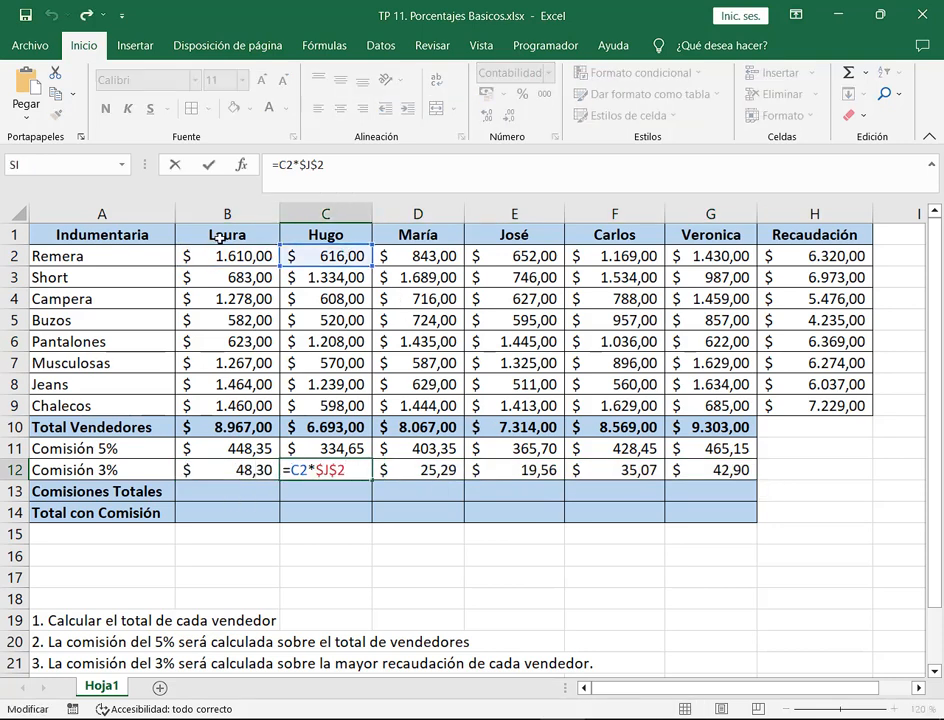
{"action": "mouse_move", "coordinate": [3, 240]}
{"action": "left_mouse_down"}
{"action": "mouse_move", "coordinate": [14, 262]}
{"action": "mouse_move", "coordinate": [712, 258]}
{"action": "mouse_move", "coordinate": [760, 266]}
{"action": "left_mouse_up"}
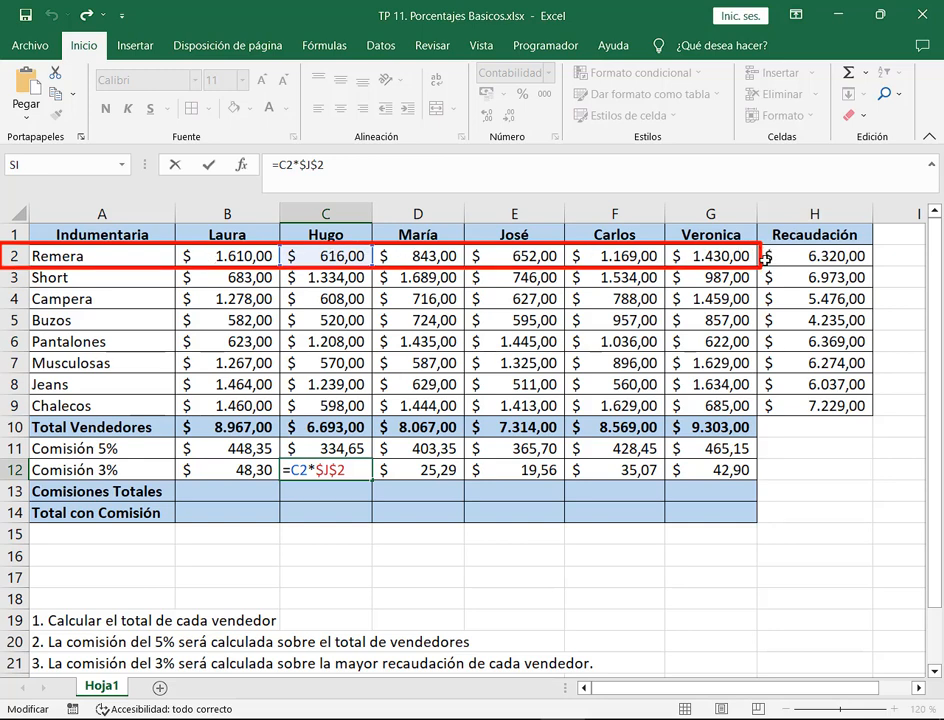
{"action": "key", "text": "Escape"}
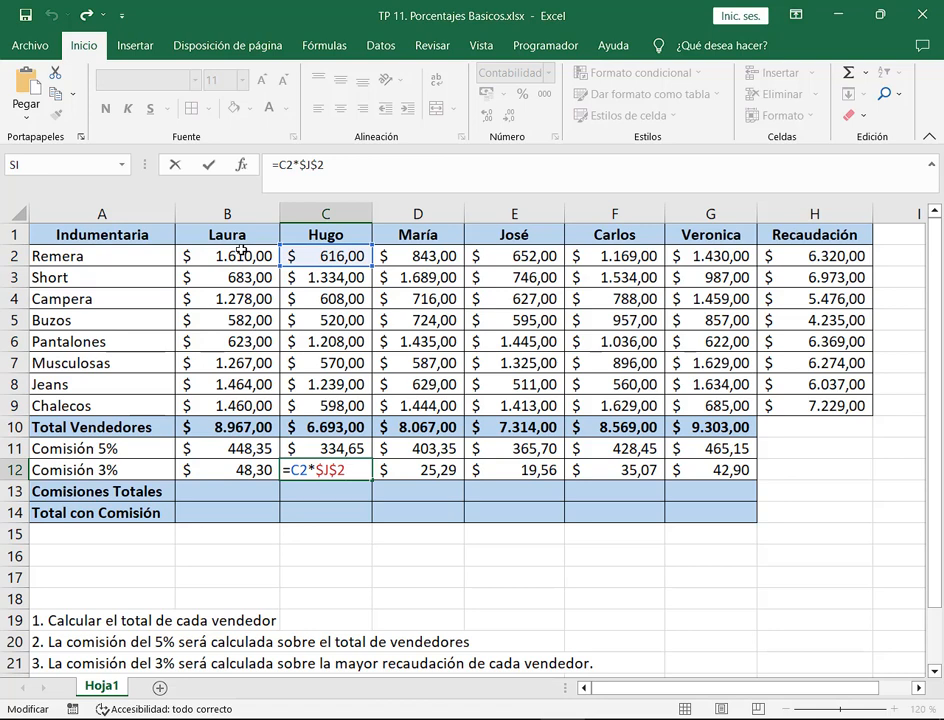
{"action": "key", "text": "ctrl+Return"}
- Compare where each seller's highest sale lies by selecting B2, C3, D3 and E6
{"action": "left_click", "coordinate": [228, 255]}
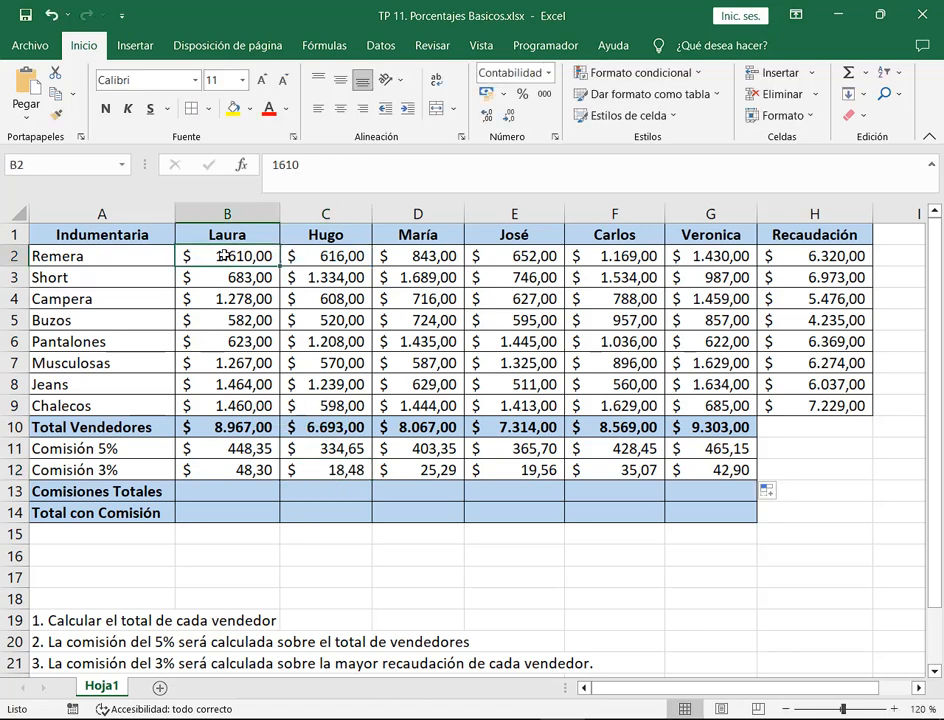
{"action": "left_click", "coordinate": [351, 277]}
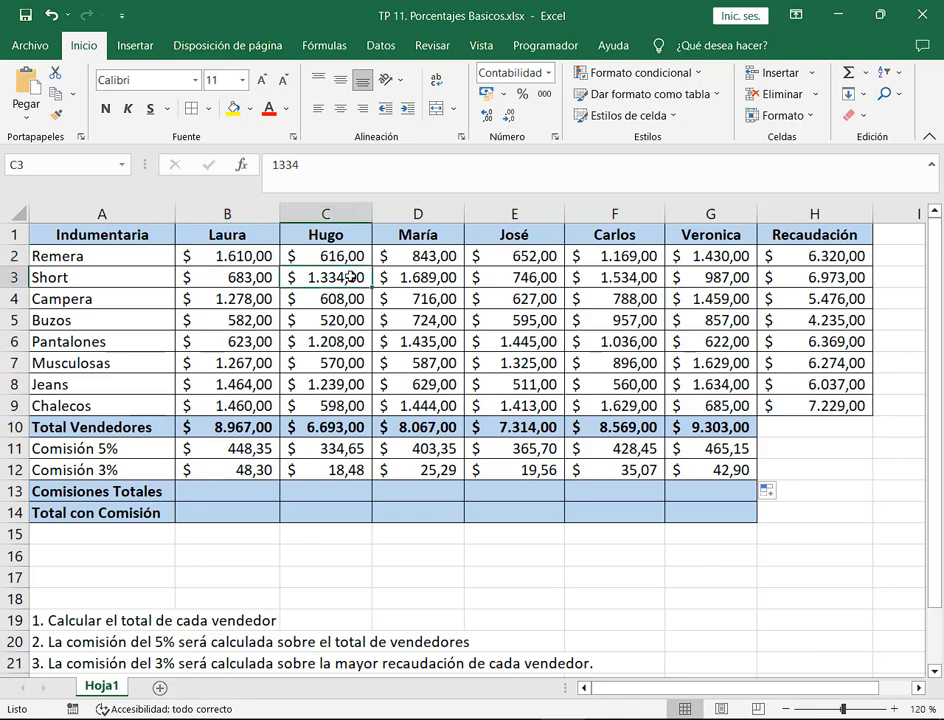
{"action": "left_click", "coordinate": [427, 277]}
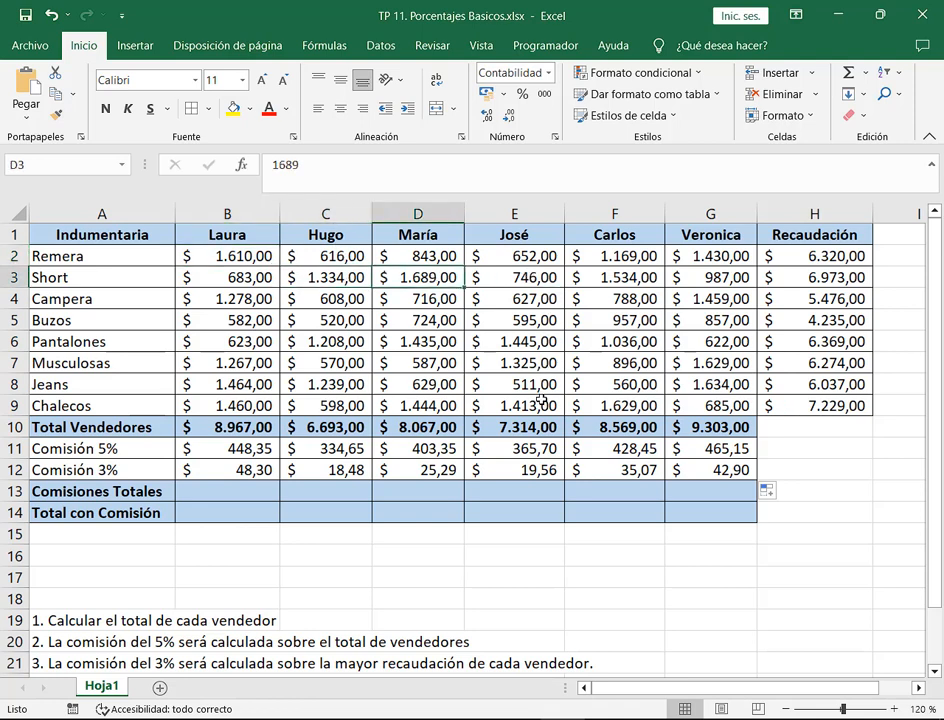
{"action": "left_click_drag", "start_coordinate": [312, 272], "coordinate": [390, 274]}
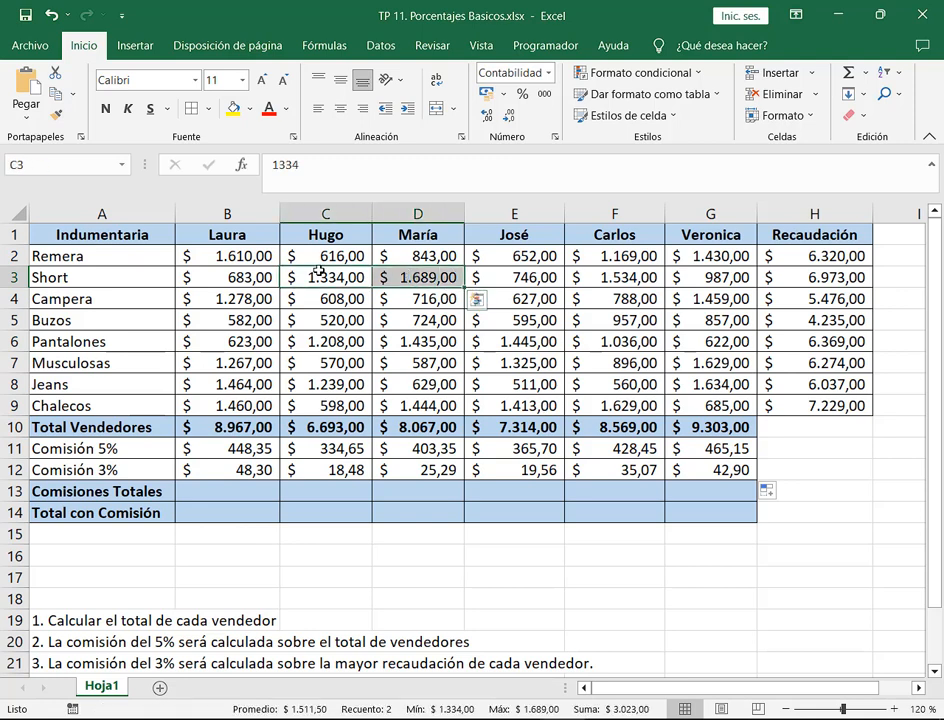
{"action": "left_click", "coordinate": [543, 342]}
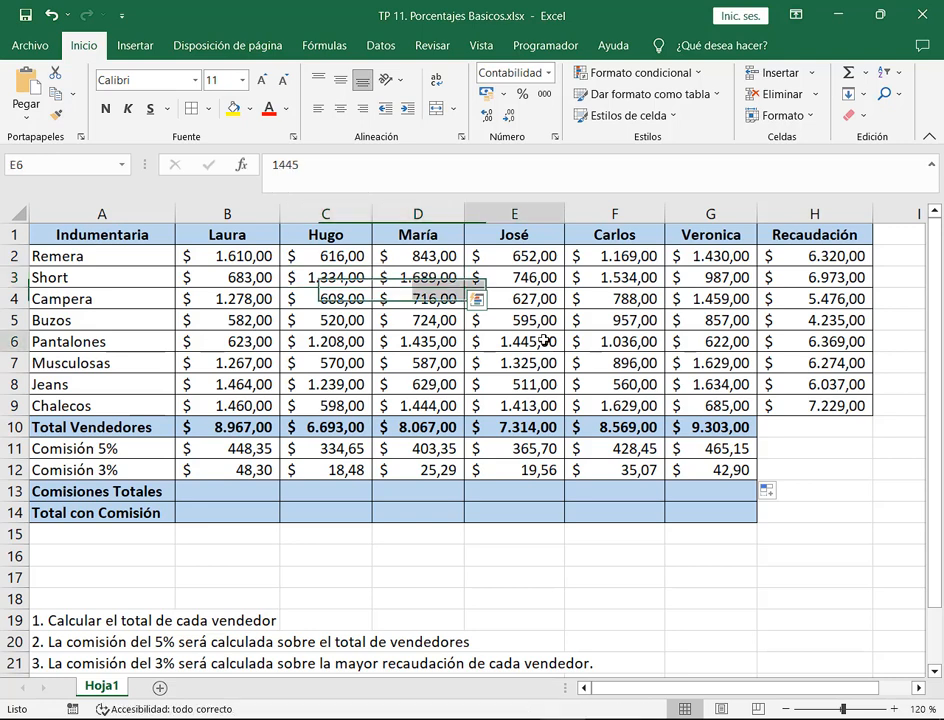
- Clear the Comisión 3% formulas from B12:G12 and set the font size of B12 to 14 points
{"action": "left_click_drag", "start_coordinate": [720, 470], "coordinate": [255, 472]}
{"action": "key", "text": "Delete"}
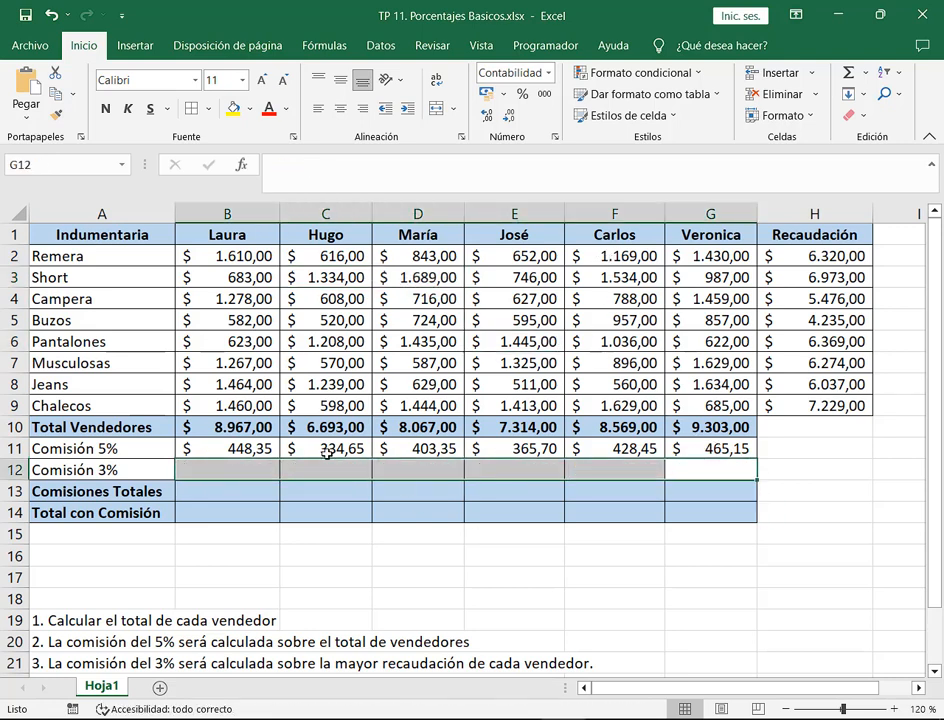
{"action": "left_click", "coordinate": [255, 474]}
{"action": "left_click", "coordinate": [261, 79]}
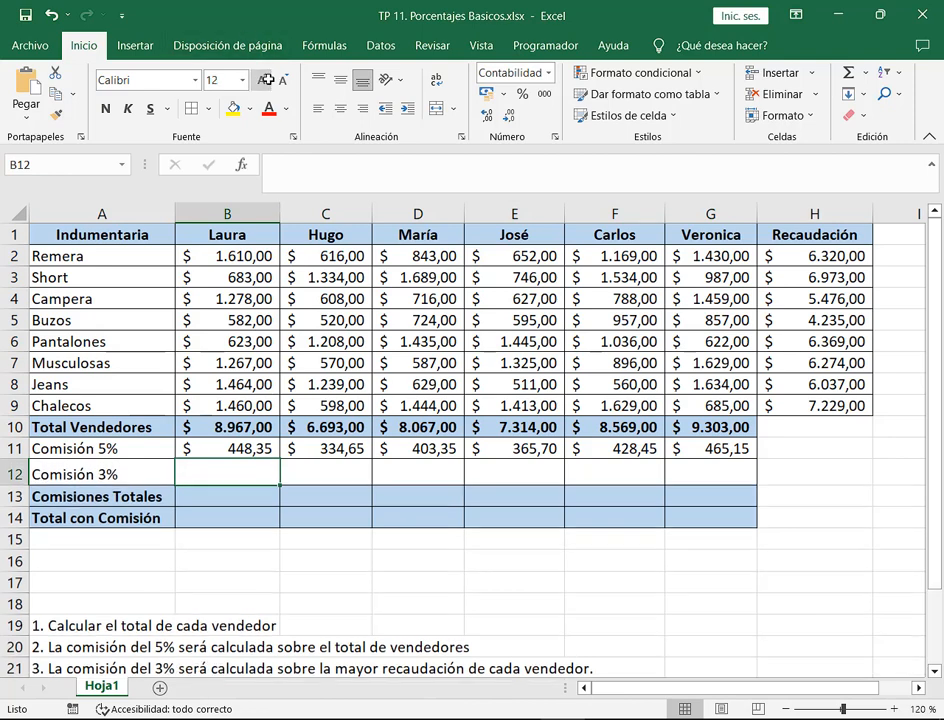
{"action": "left_click", "coordinate": [261, 79]}
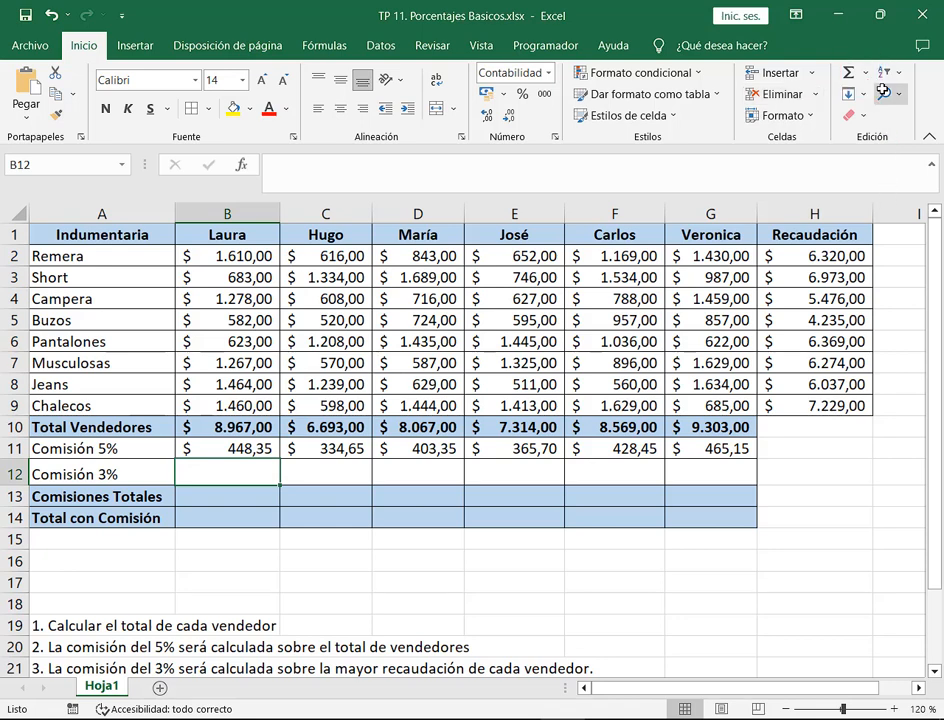
- Enter =MAX(B2:B9) in B12 to find the first seller's highest sale, and widen column B to fit the amount
{"action": "left_click", "coordinate": [866, 72]}
{"action": "left_click", "coordinate": [868, 162]}
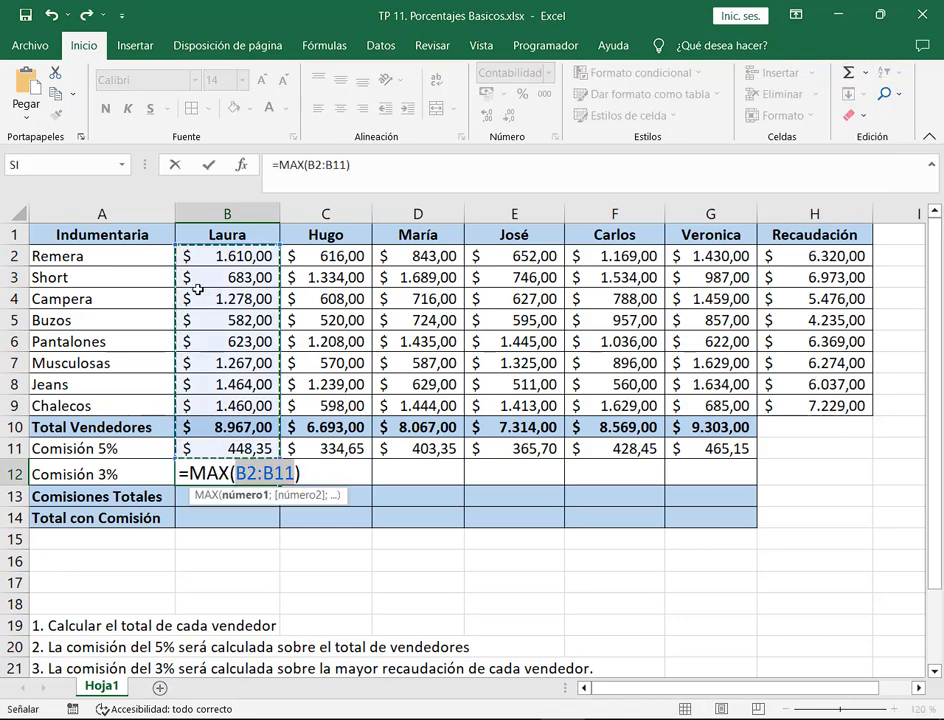
{"action": "left_click_drag", "start_coordinate": [172, 242], "coordinate": [279, 417]}
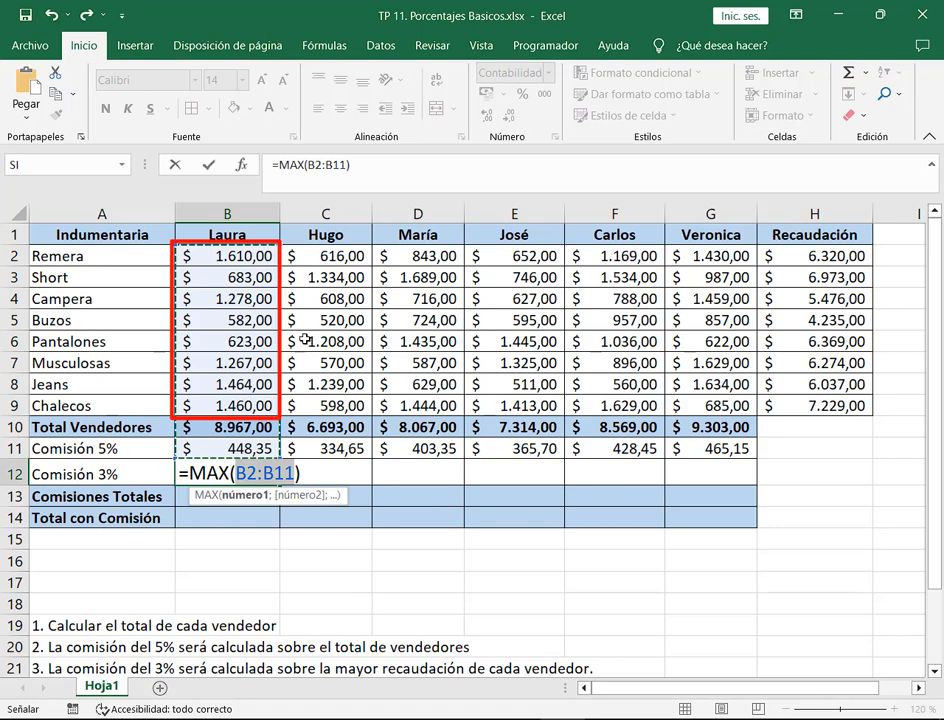
{"action": "left_click_drag", "start_coordinate": [248, 252], "coordinate": [265, 415]}
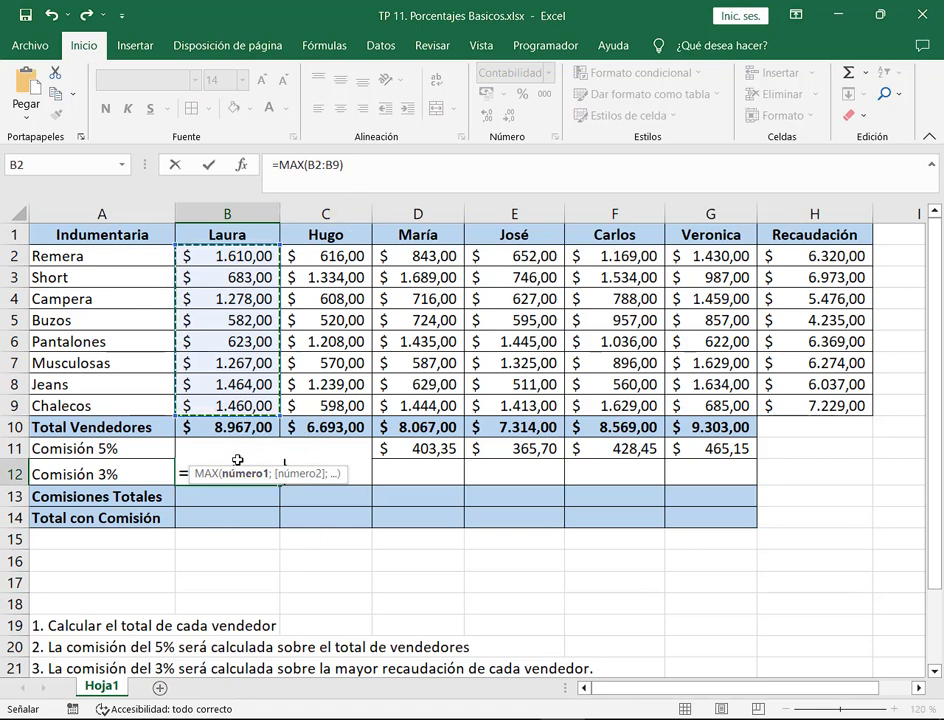
{"action": "left_click", "coordinate": [181, 474]}
{"action": "left_click", "coordinate": [188, 472]}
{"action": "left_click", "coordinate": [261, 475]}
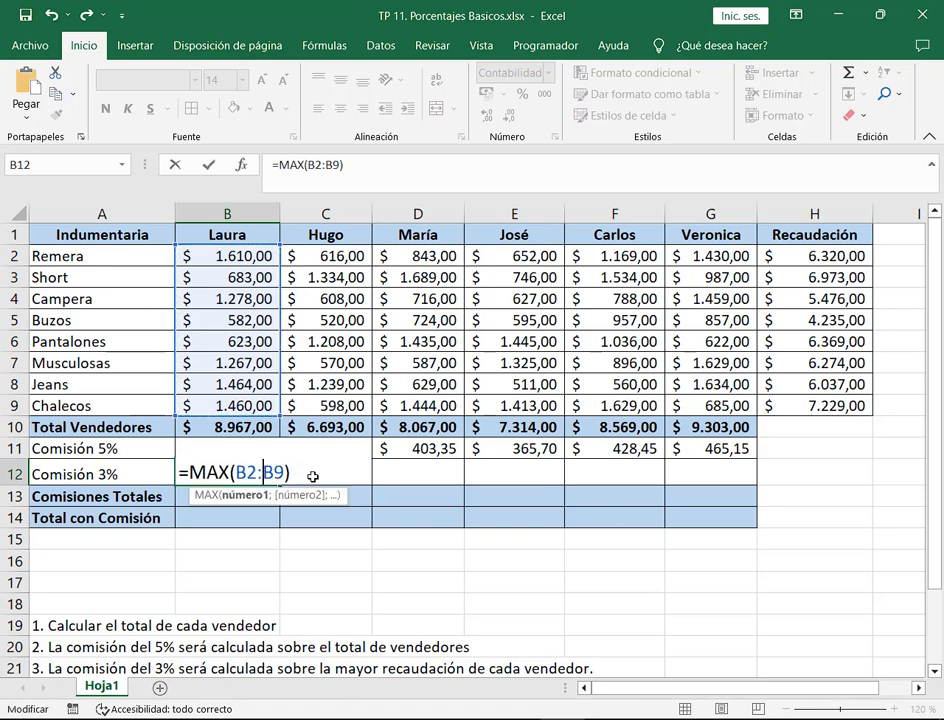
{"action": "left_click", "coordinate": [314, 473]}
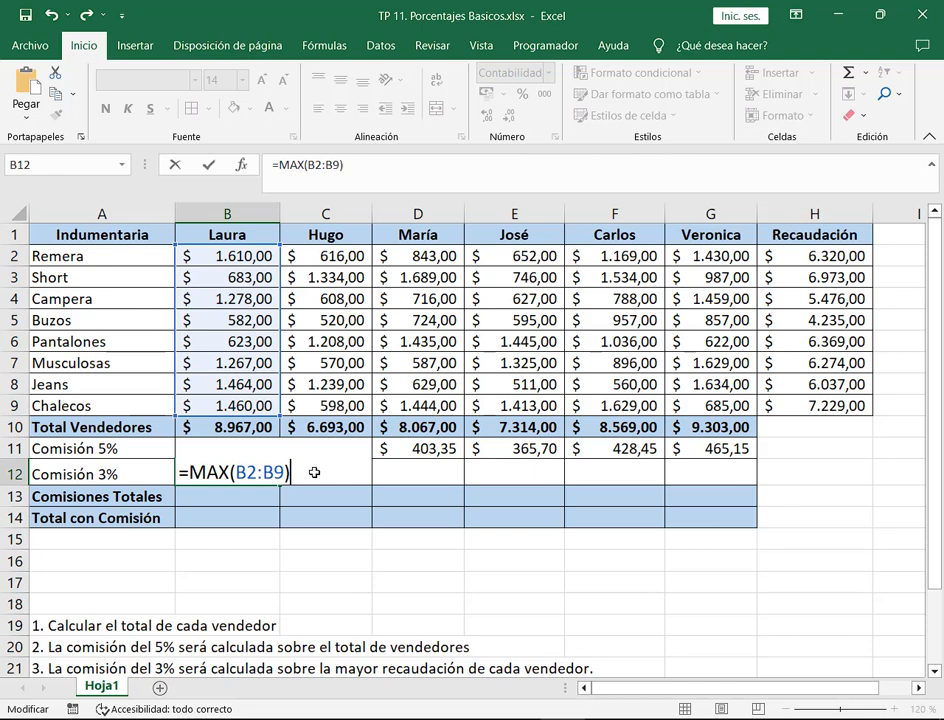
{"action": "key", "text": "Return"}
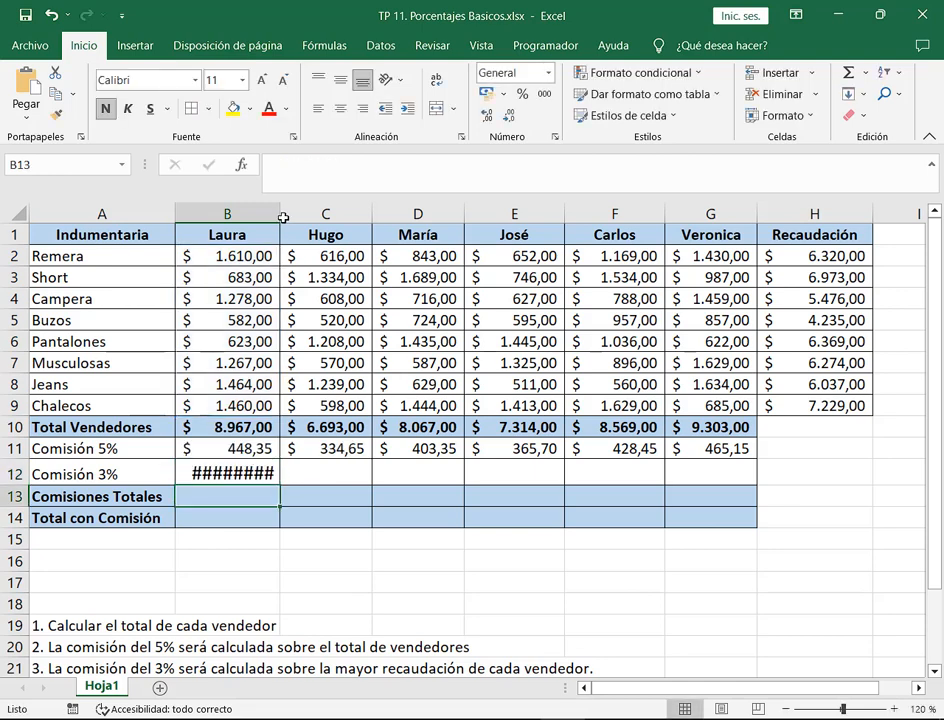
{"action": "left_click_drag", "start_coordinate": [280, 217], "coordinate": [300, 215]}
- Extend the formula in B12 to =MAX(B2:B9)*$J$2, multiplying the highest sale by the absolute 3% rate
{"action": "left_click", "coordinate": [278, 474]}
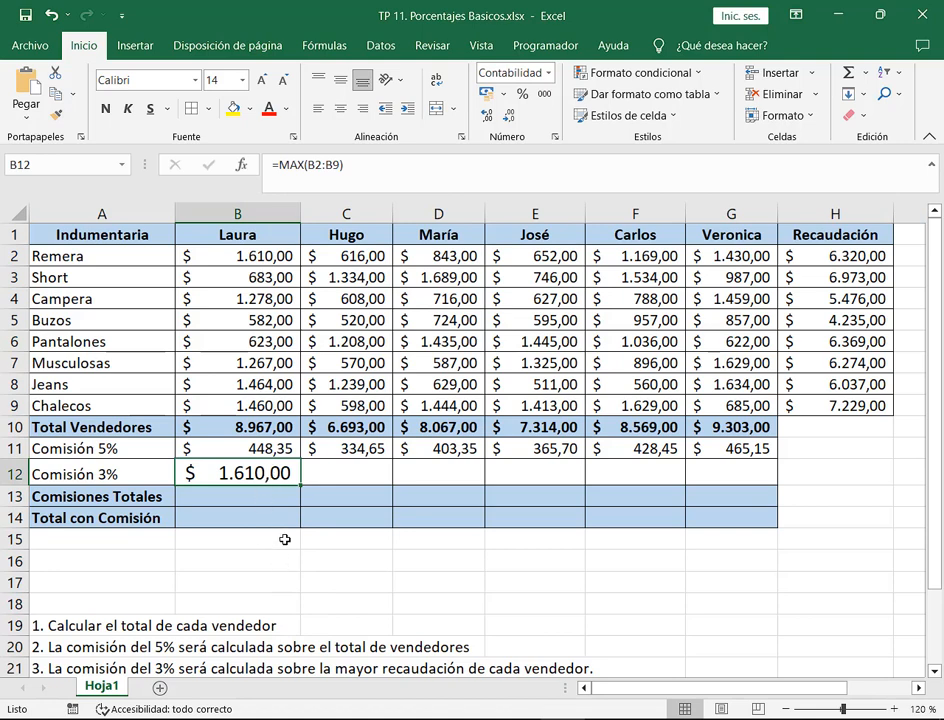
{"action": "key", "text": "F2"}
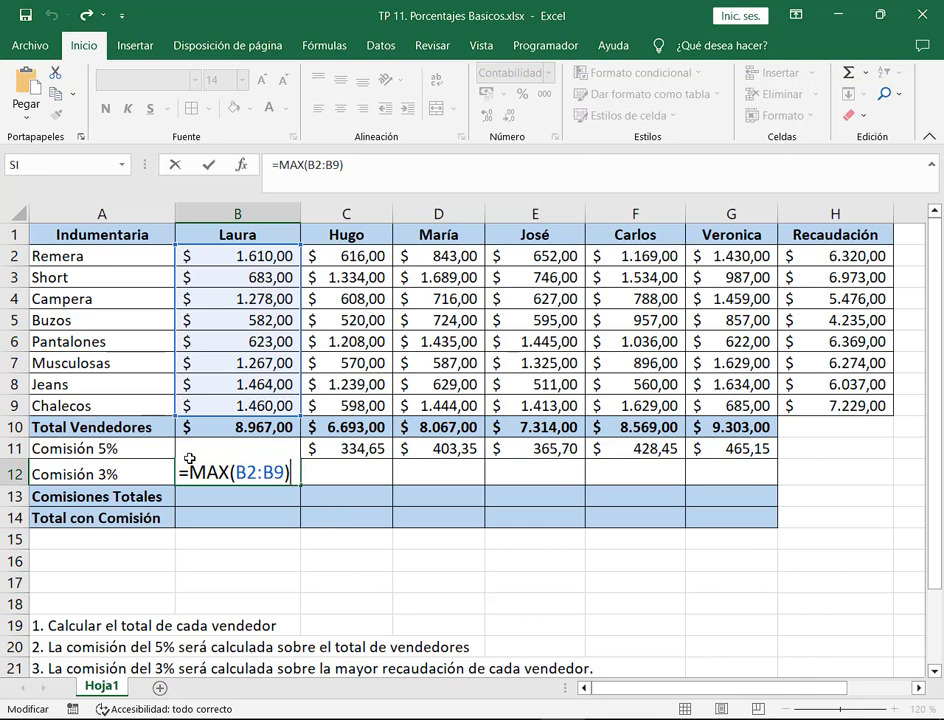
{"action": "left_click_drag", "start_coordinate": [187, 457], "coordinate": [300, 496]}
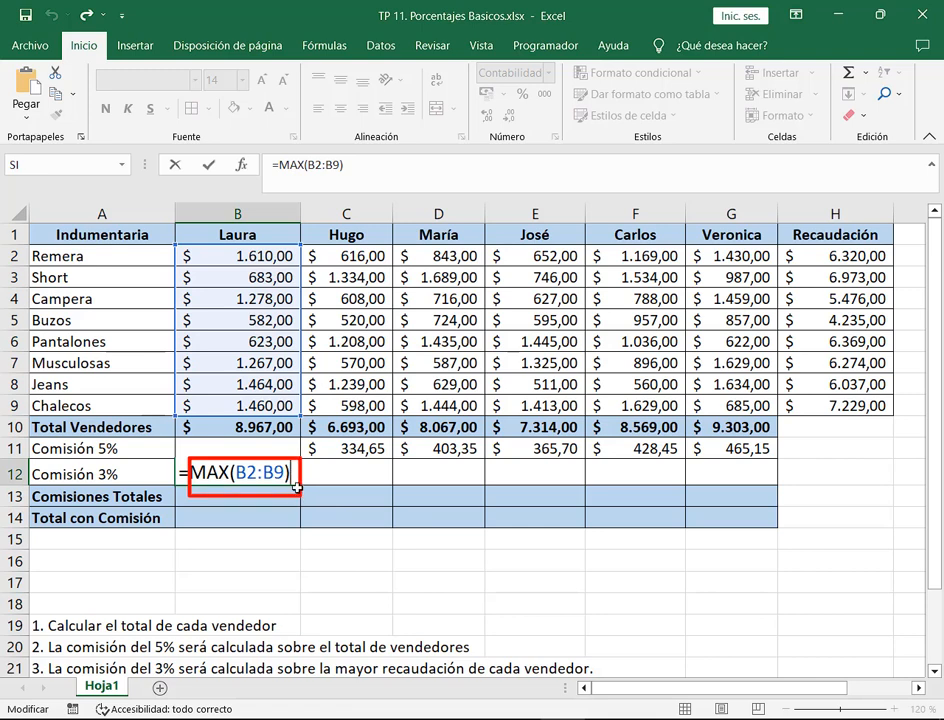
{"action": "key", "text": "Escape"}
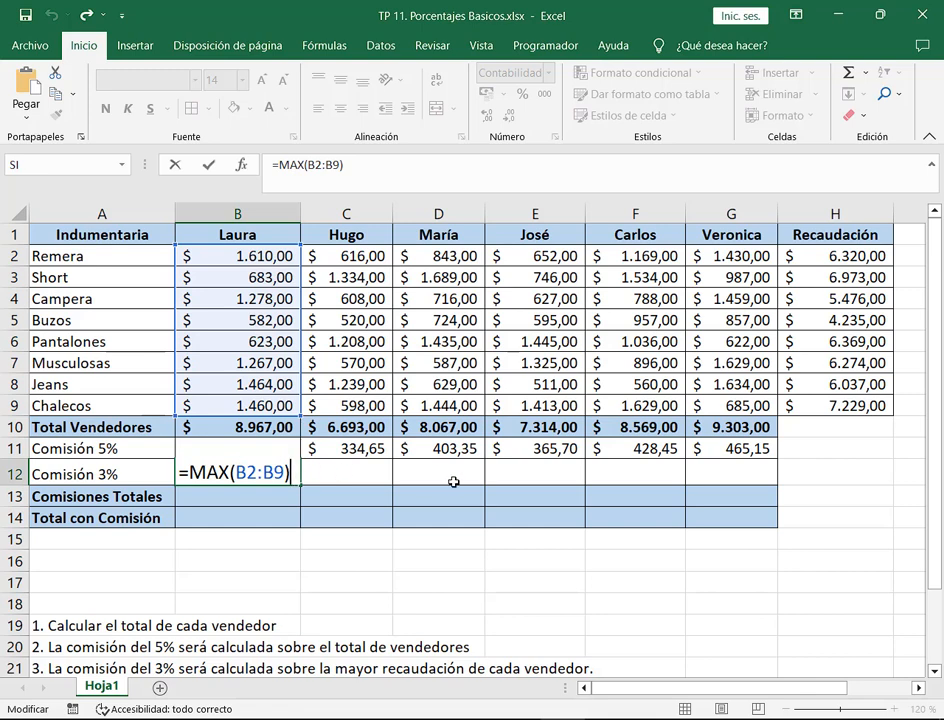
{"action": "type", "text": "*"}
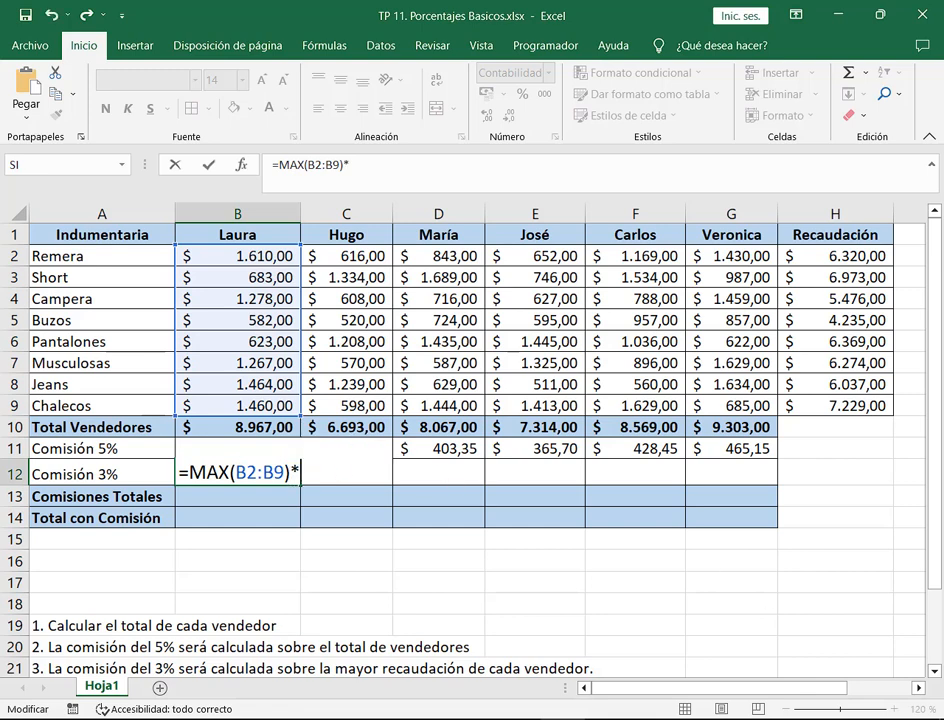
{"action": "scroll", "coordinate": [688, 500], "scroll_direction": "right", "scroll_amount": 2}
{"action": "left_click", "coordinate": [887, 256]}
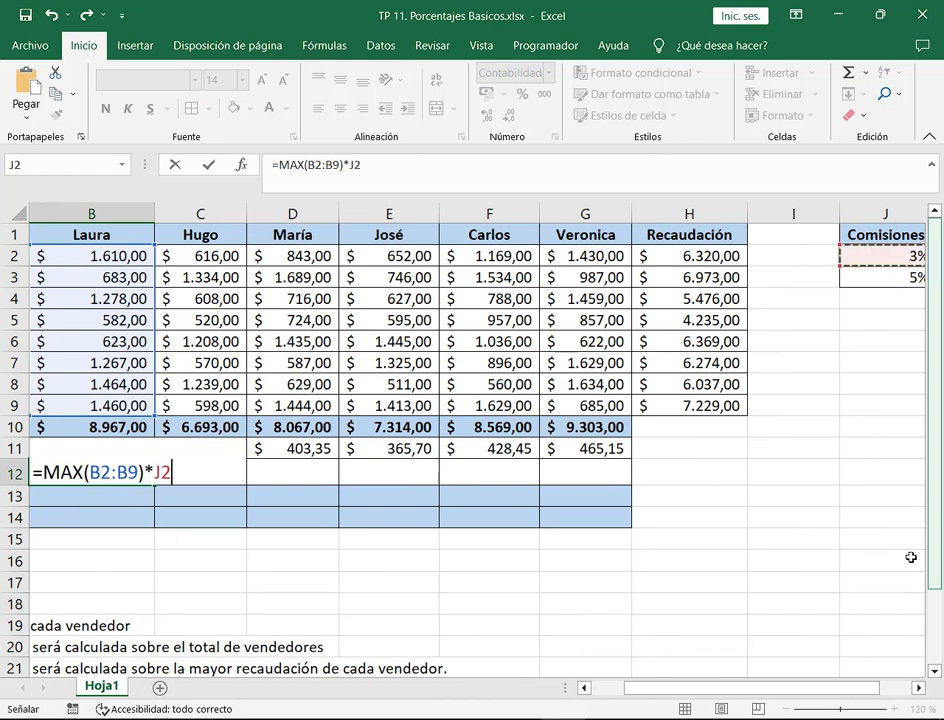
{"action": "scroll", "coordinate": [430, 505], "scroll_direction": "left", "scroll_amount": 2}
{"action": "key", "text": "F4"}
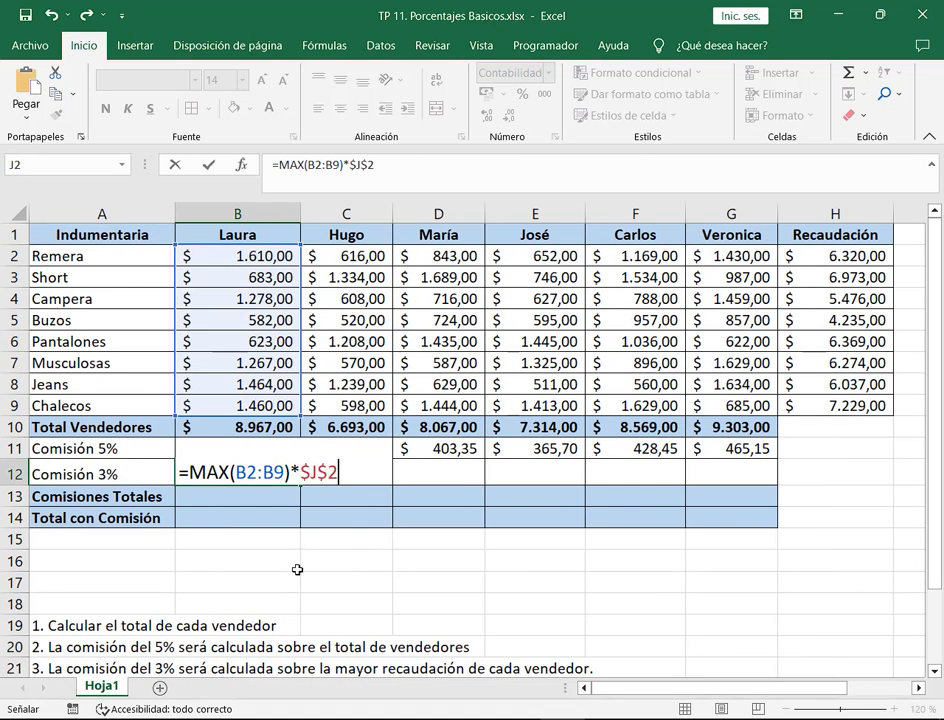
{"action": "left_click", "coordinate": [378, 472]}
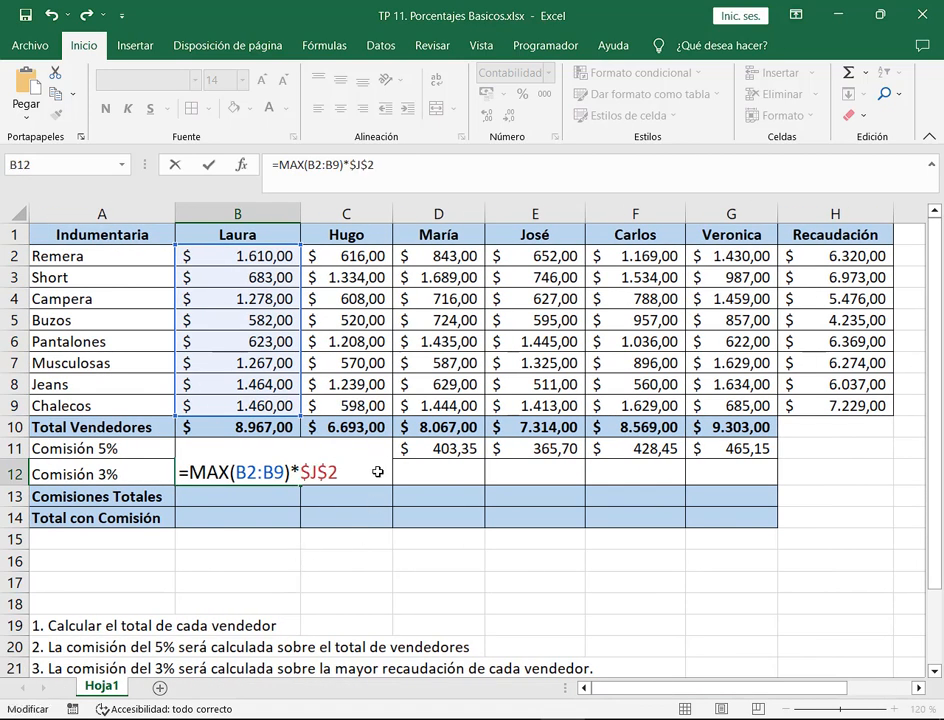
{"action": "key", "text": "Return"}
- Fill the B12 formula across the Comisión 3% row to G12 and reduce the row's font size to 11 points
{"action": "left_click", "coordinate": [294, 483]}
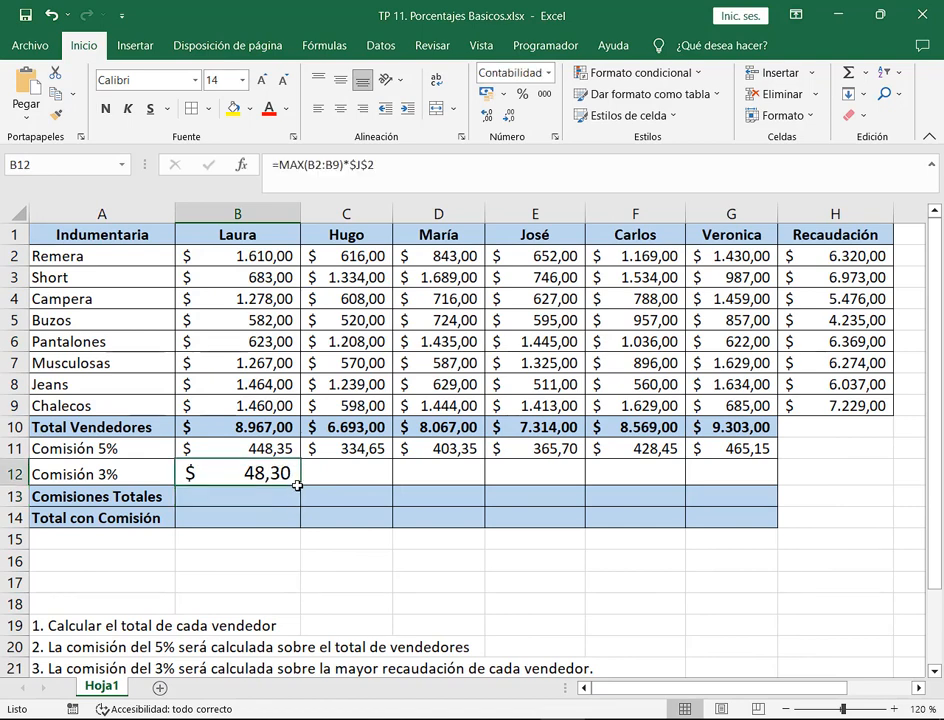
{"action": "left_click_drag", "start_coordinate": [299, 485], "coordinate": [722, 474]}
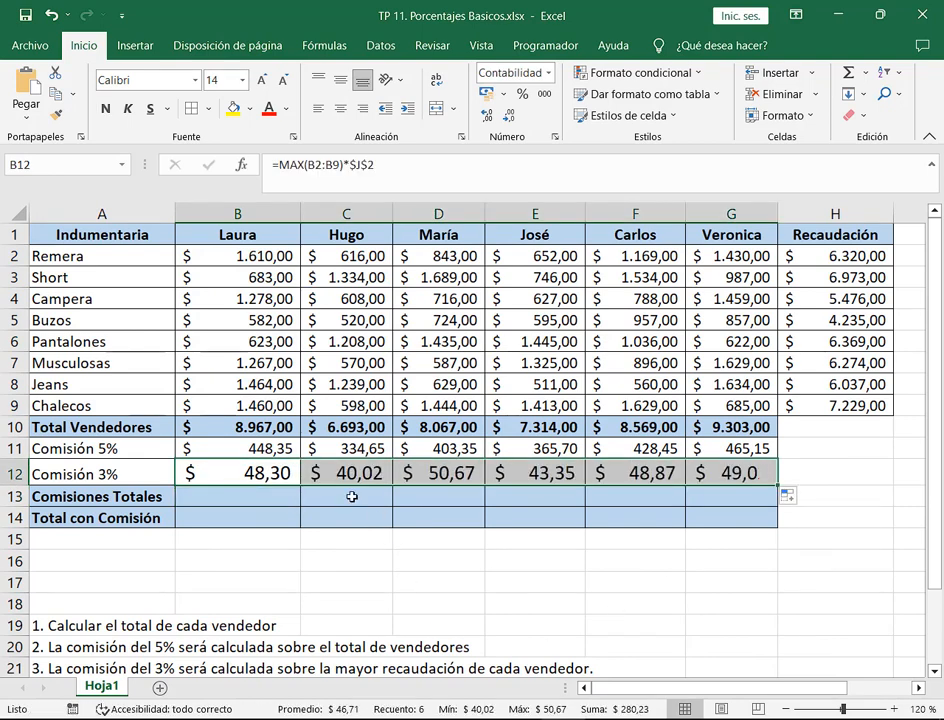
{"action": "left_click", "coordinate": [283, 81]}
{"action": "left_click", "coordinate": [283, 81]}
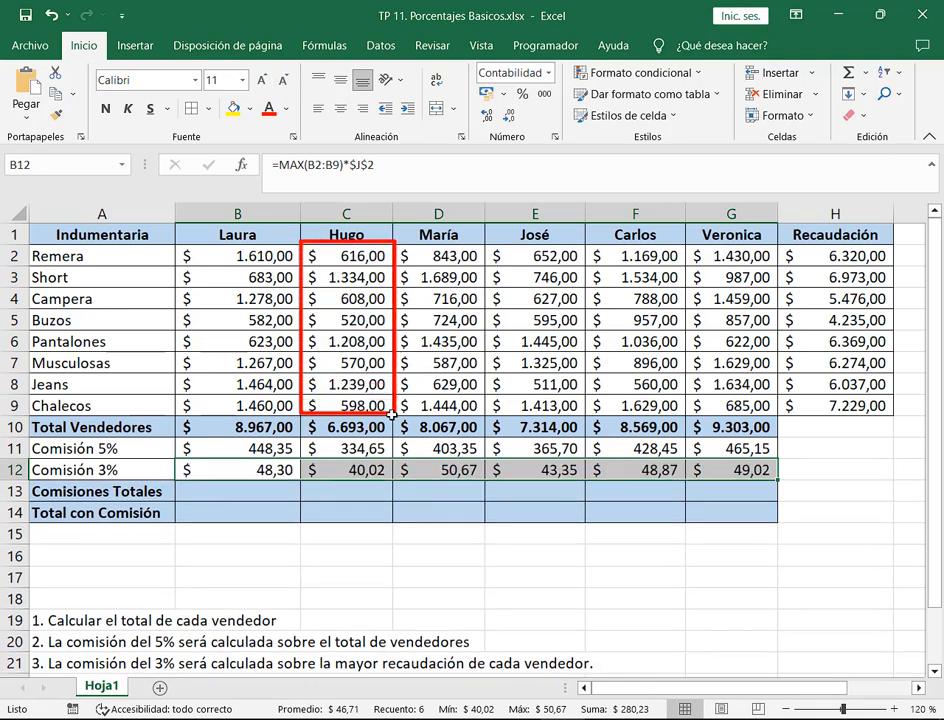
- Check the MAX range and rate reference in C12, marking the highest sale in C3 with a temporary red box
{"action": "left_click", "coordinate": [376, 475]}
{"action": "double_click", "coordinate": [377, 477]}
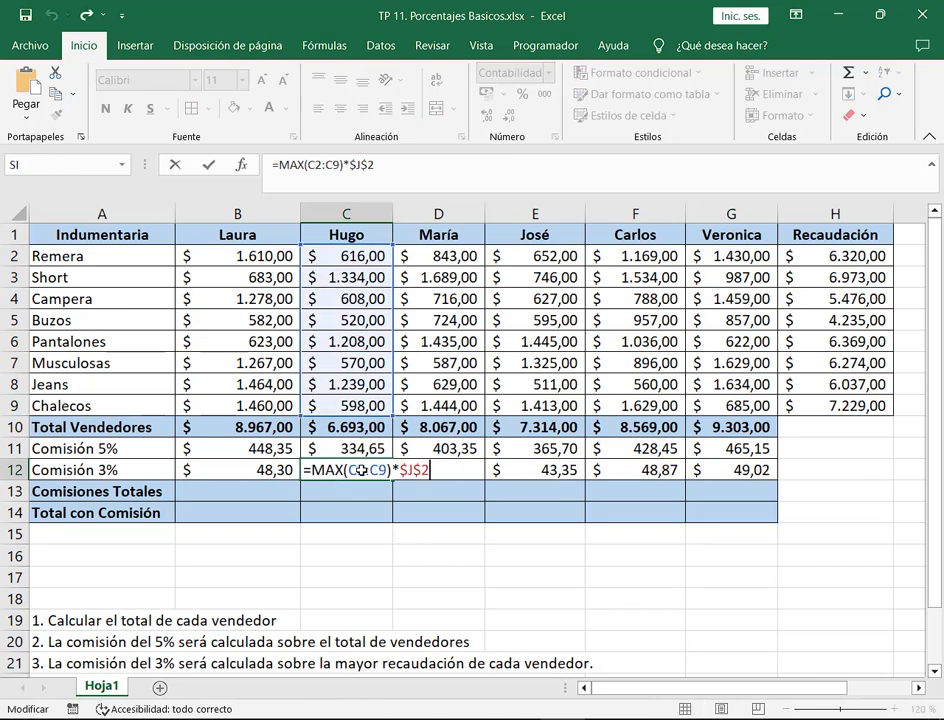
{"action": "left_click", "coordinate": [379, 468]}
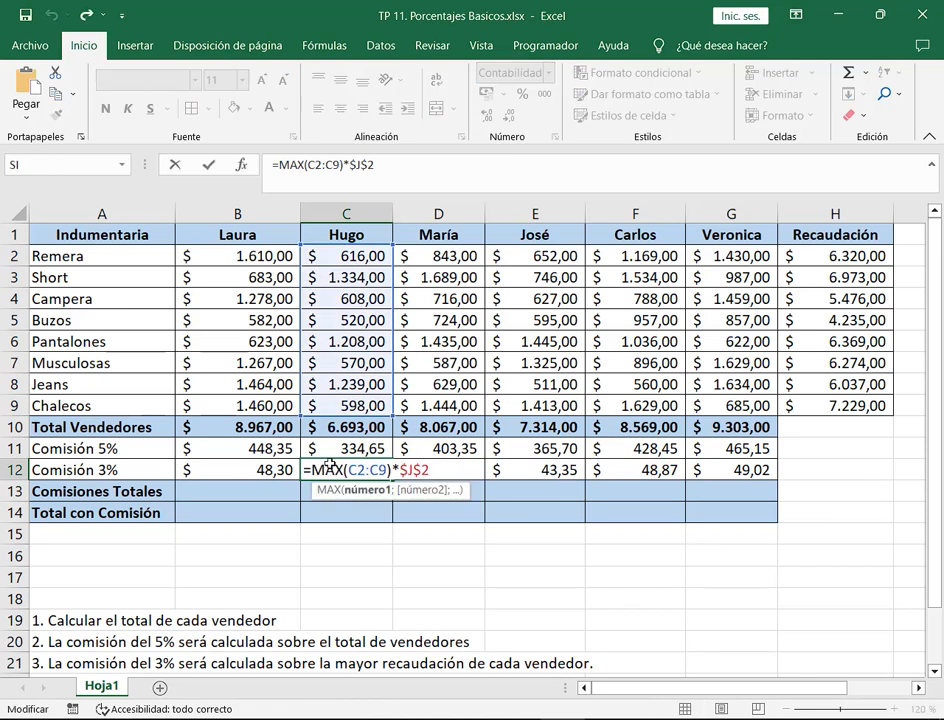
{"action": "left_click", "coordinate": [329, 467]}
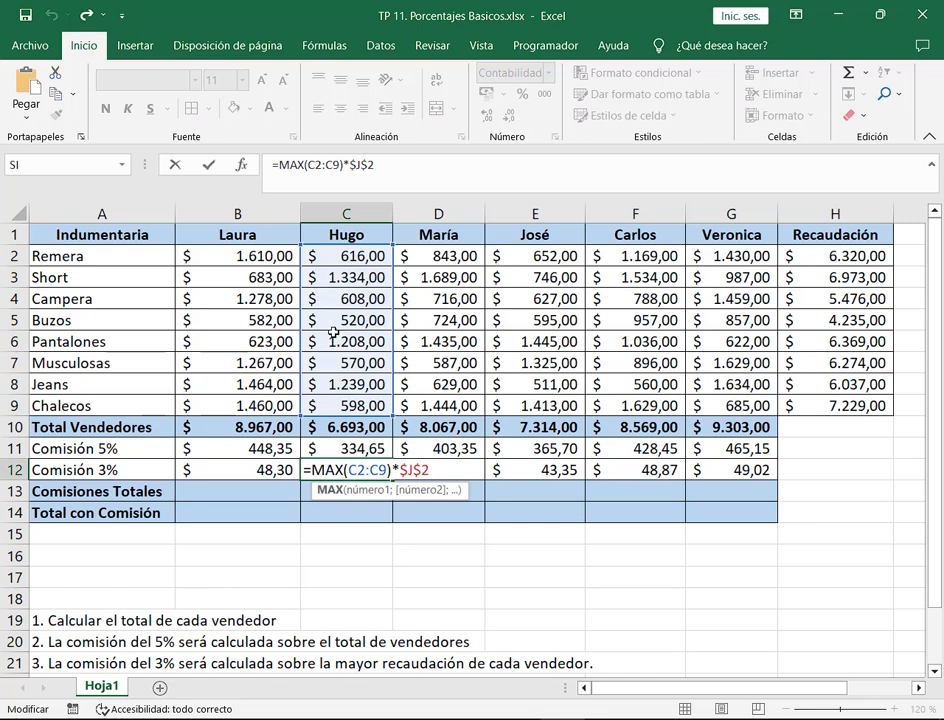
{"action": "left_click_drag", "start_coordinate": [324, 267], "coordinate": [390, 285]}
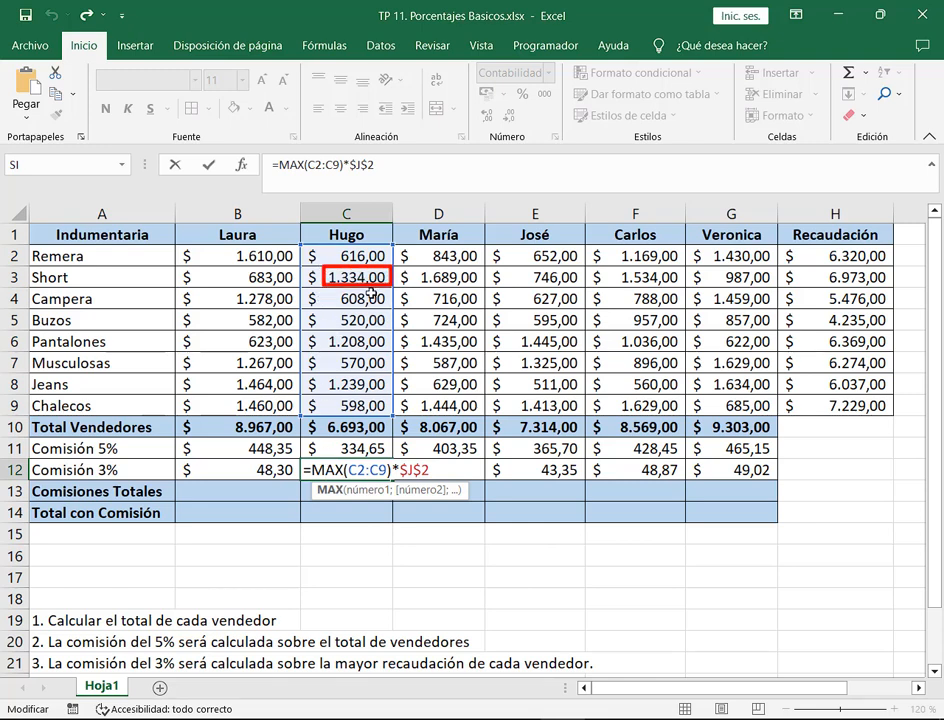
{"action": "left_click_drag", "start_coordinate": [453, 537], "coordinate": [427, 472]}
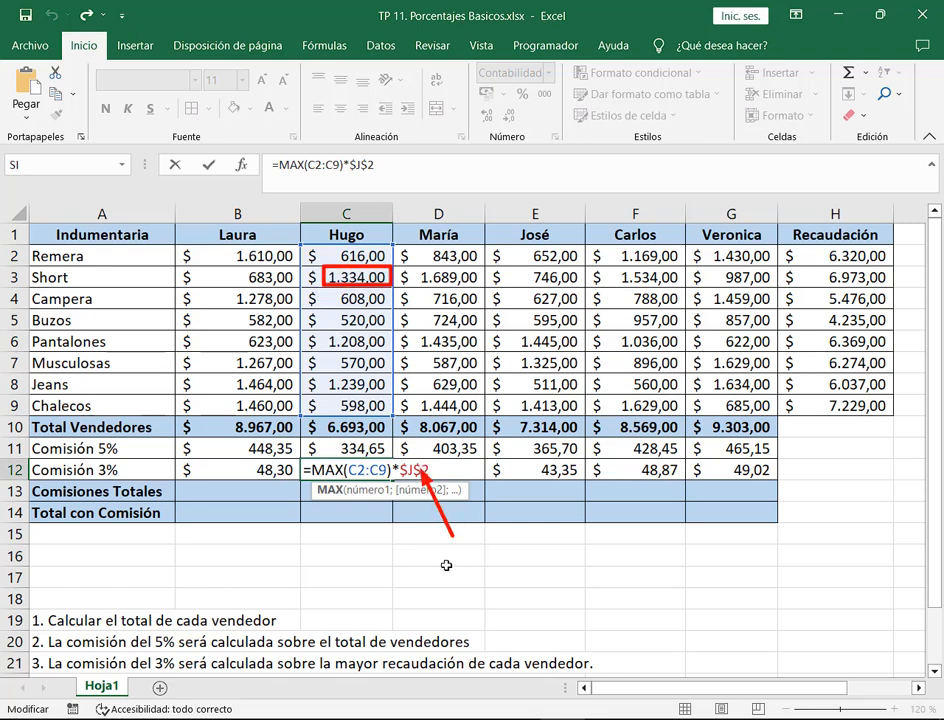
{"action": "key", "text": "Escape"}
- Check the formula in D12, marking its range D2:D9 and highest sale D3 with temporary red boxes
{"action": "double_click", "coordinate": [461, 472]}
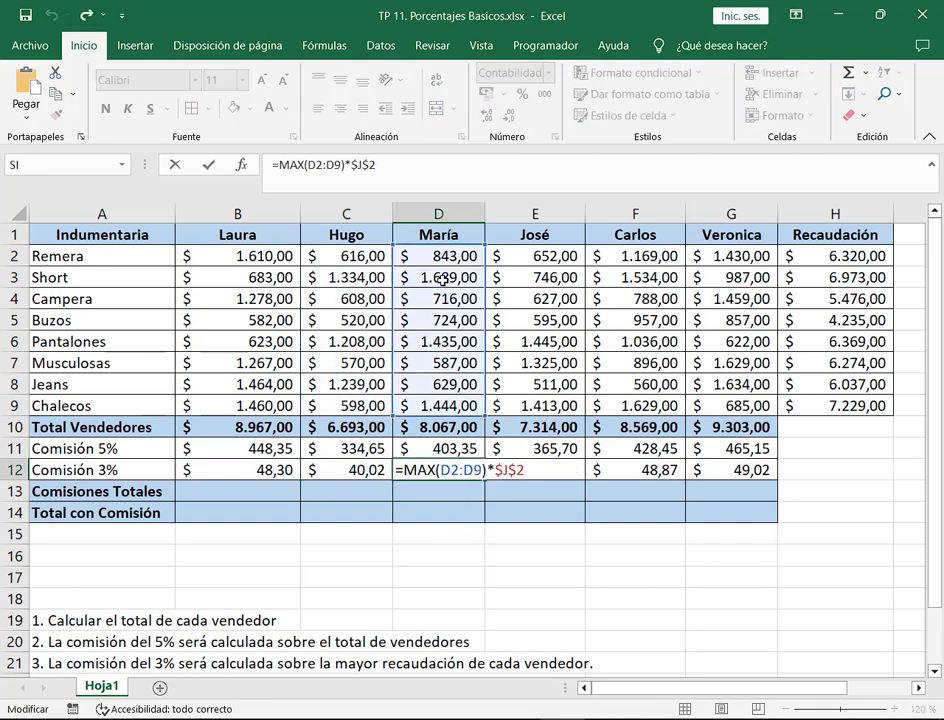
{"action": "left_click_drag", "start_coordinate": [394, 241], "coordinate": [487, 410]}
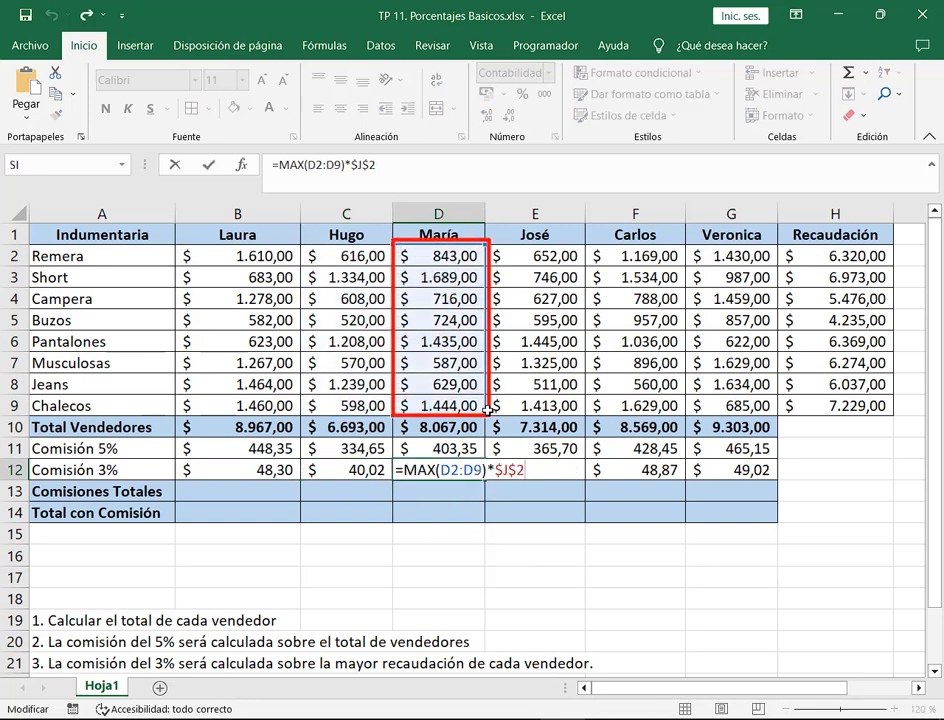
{"action": "left_click_drag", "start_coordinate": [415, 266], "coordinate": [486, 289]}
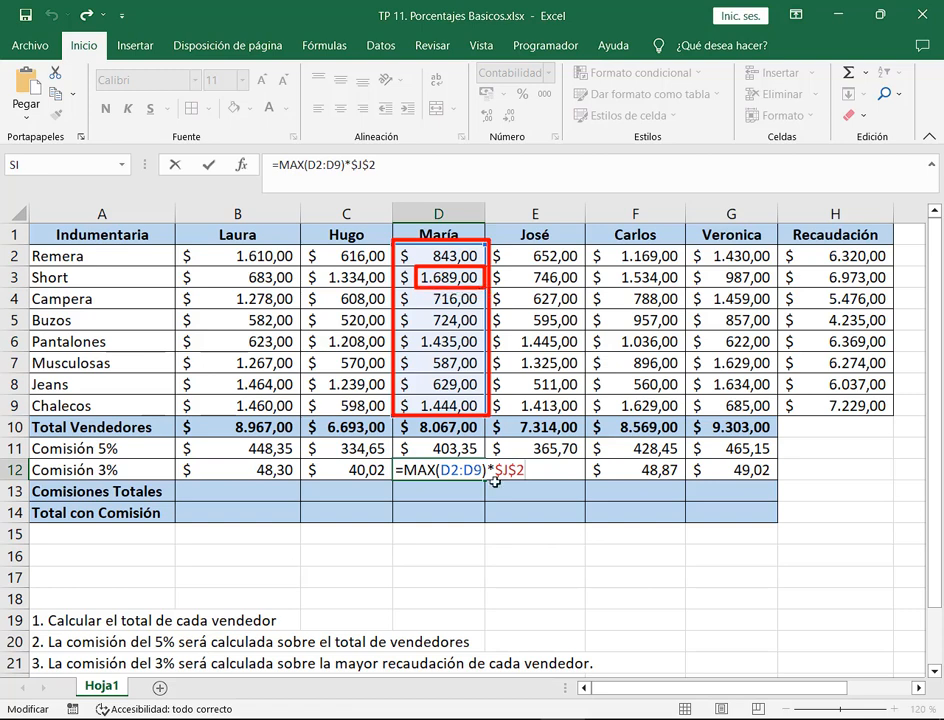
{"action": "left_click_drag", "start_coordinate": [518, 538], "coordinate": [512, 481]}
{"action": "key", "text": "Escape"}
{"action": "key", "text": "ctrl+Return"}
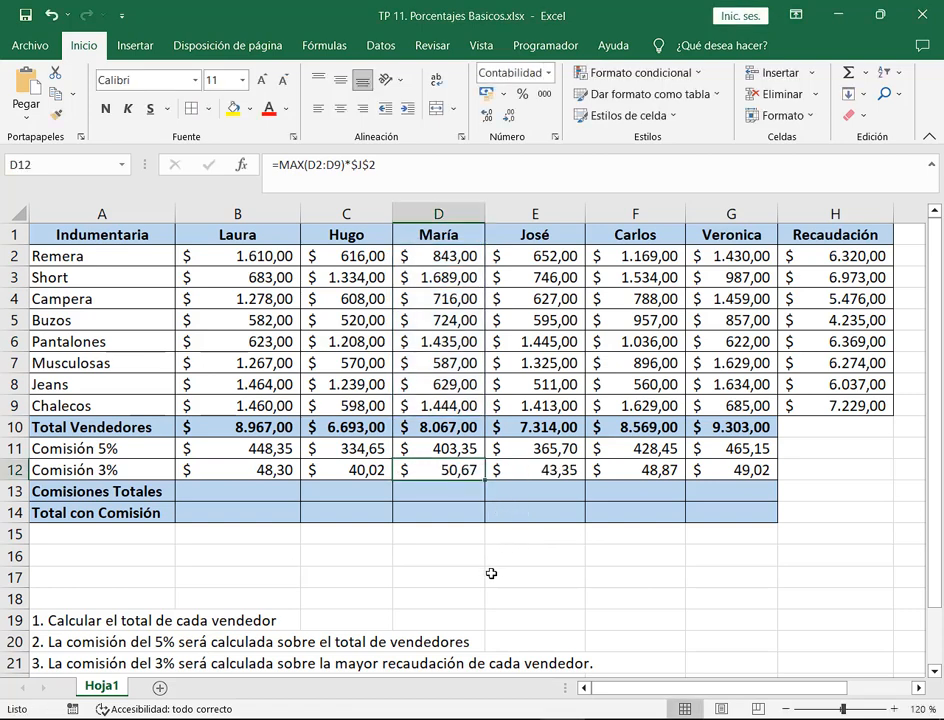
- Set the Pantalones sale in B6 to 1870 and check its effect on the commissions in B11:B12 with temporary red marks
{"action": "left_click", "coordinate": [893, 709]}
{"action": "scroll", "coordinate": [304, 351], "scroll_direction": "up", "scroll_amount": 1}
{"action": "left_click", "coordinate": [274, 259]}
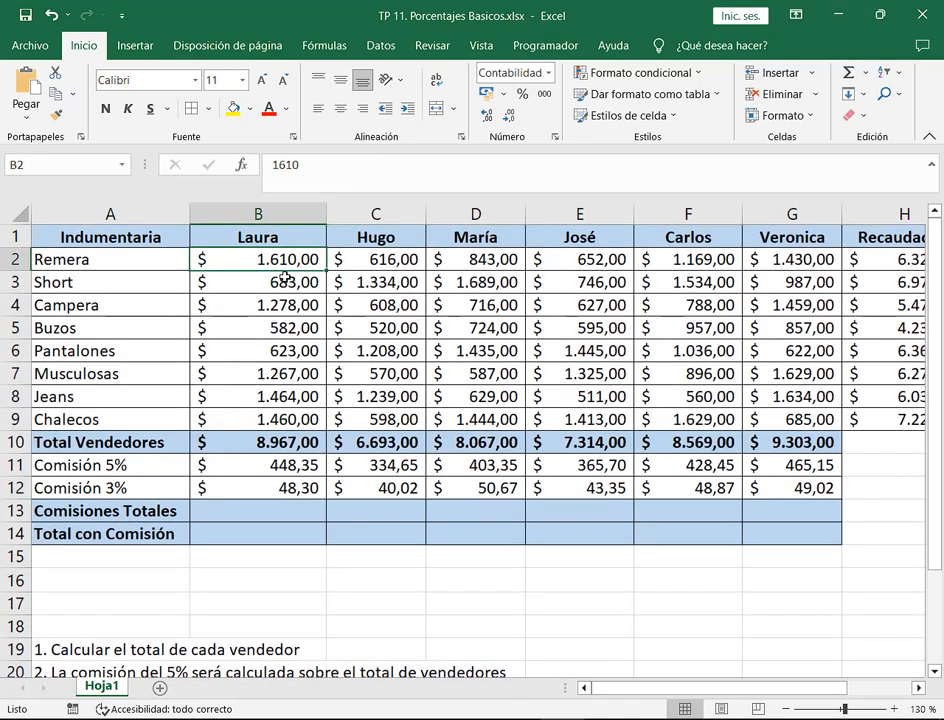
{"action": "key", "text": "Down"}
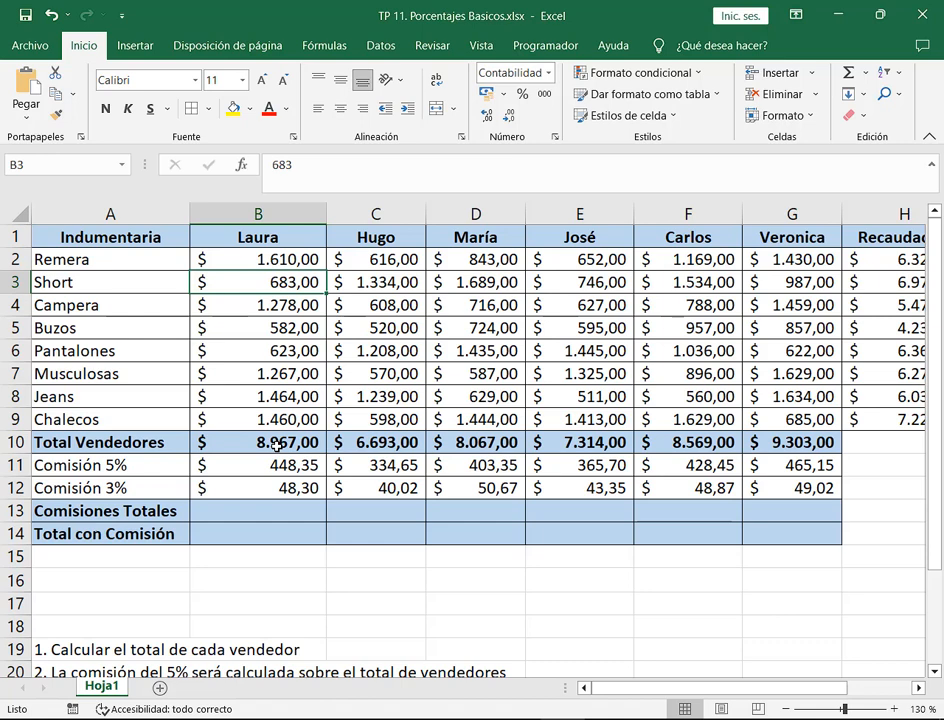
{"action": "left_click", "coordinate": [290, 350]}
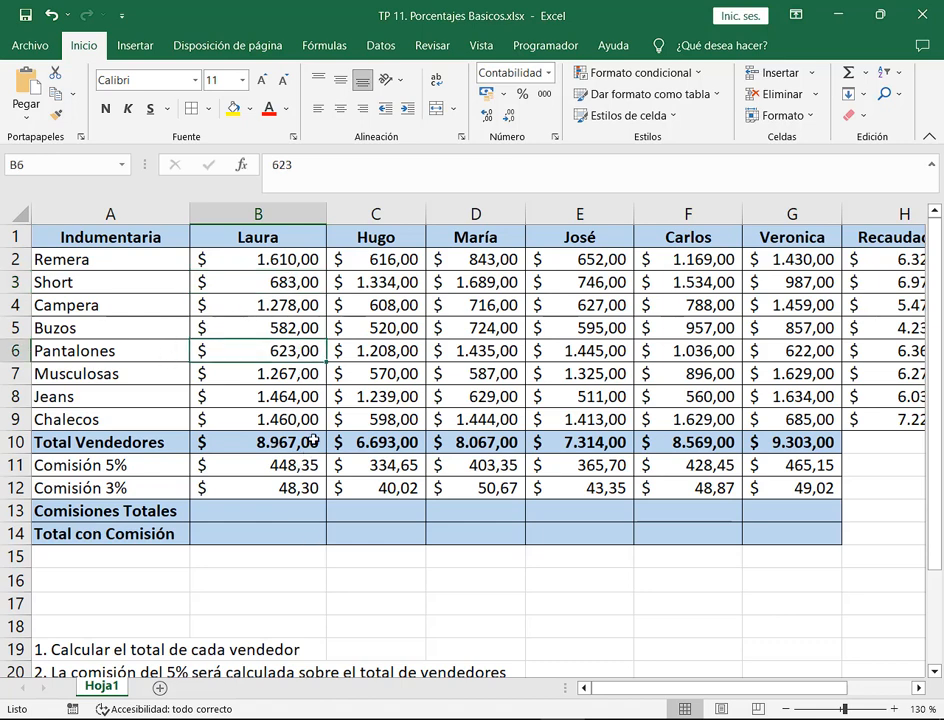
{"action": "type", "text": "1870"}
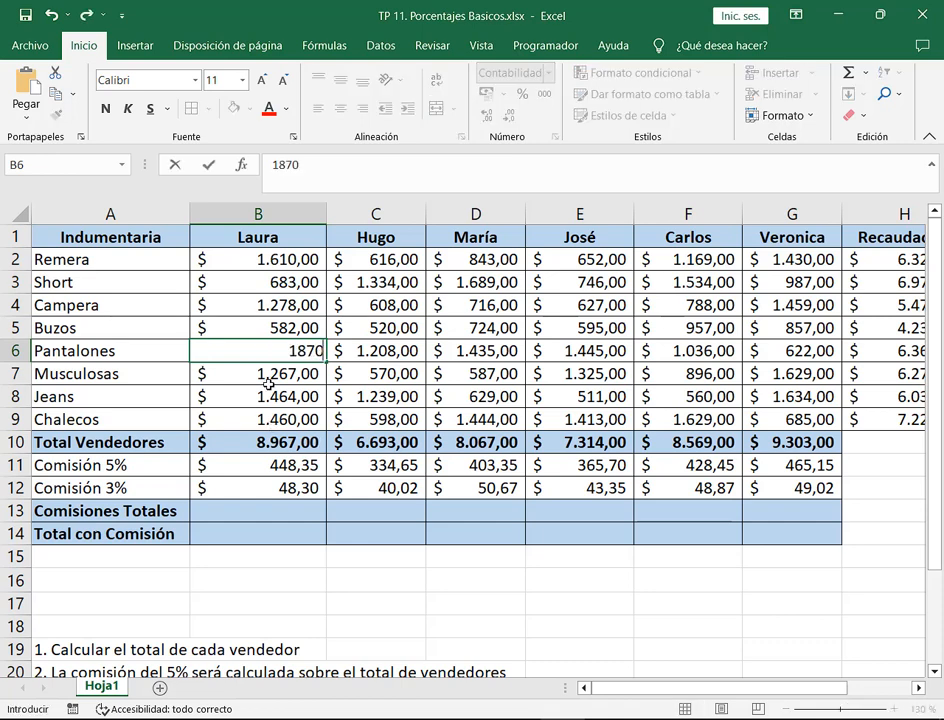
{"action": "left_click_drag", "start_coordinate": [280, 337], "coordinate": [327, 366]}
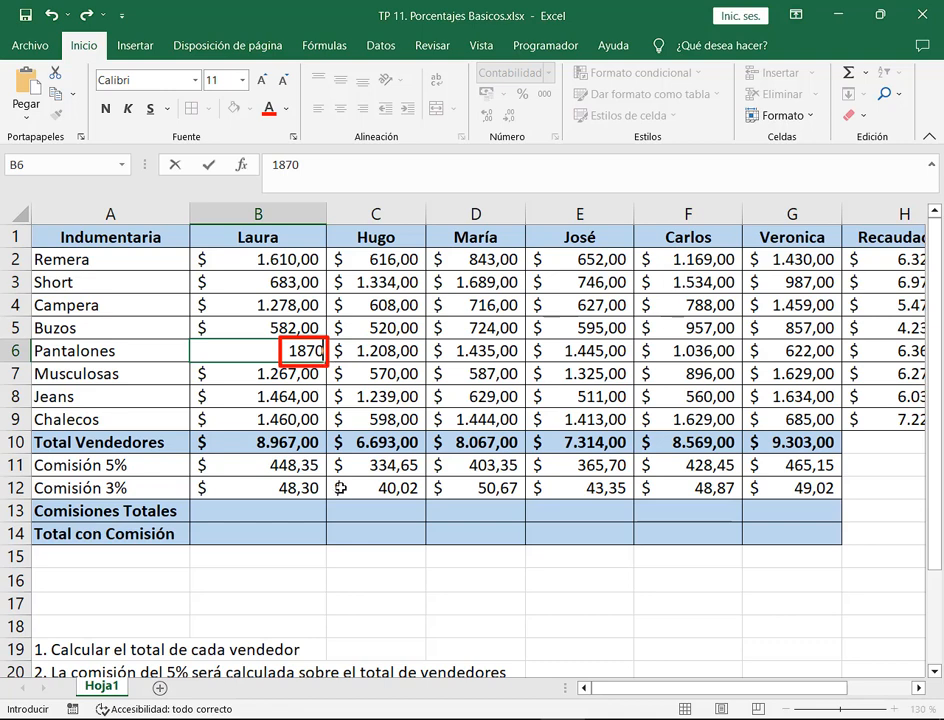
{"action": "left_click_drag", "start_coordinate": [271, 477], "coordinate": [323, 502]}
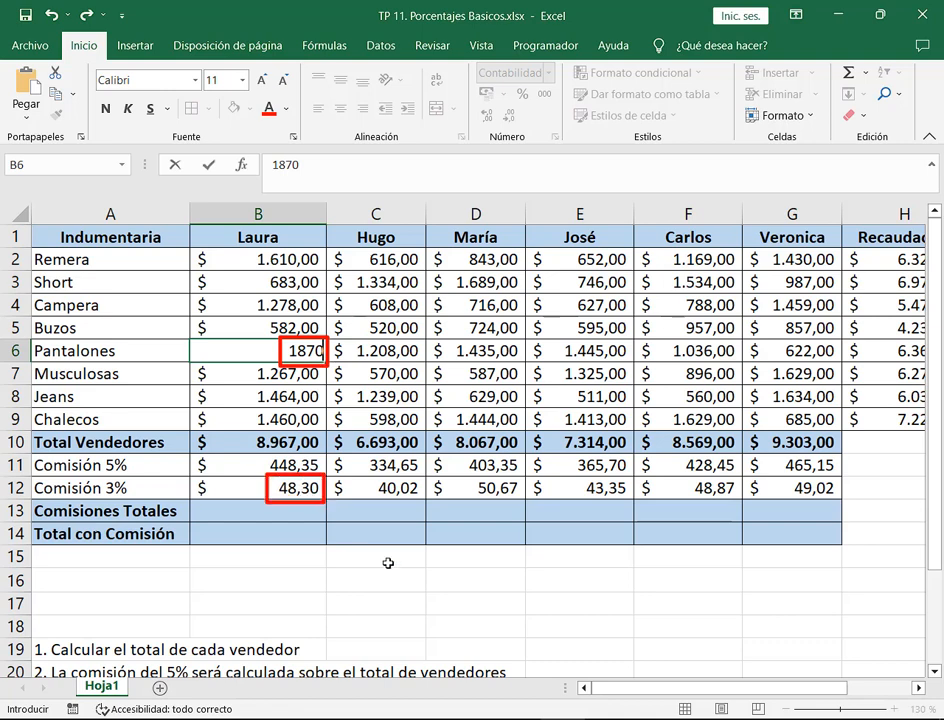
{"action": "key", "text": "Escape"}
{"action": "key", "text": "Return"}
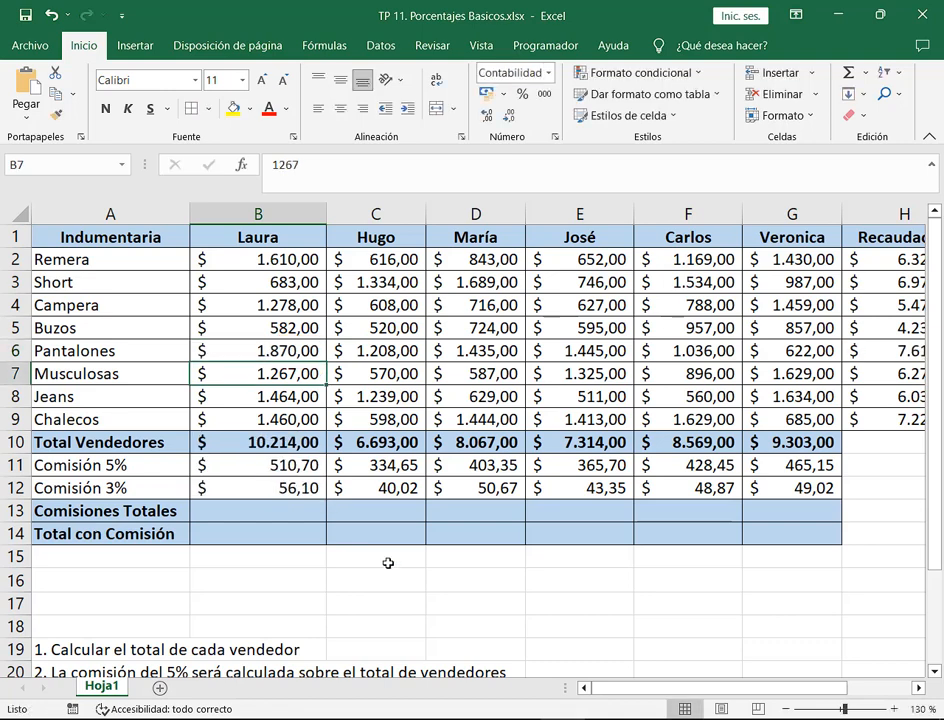
{"action": "mouse_move", "coordinate": [261, 455]}
{"action": "left_mouse_down"}
{"action": "mouse_move", "coordinate": [322, 473]}
{"action": "mouse_move", "coordinate": [325, 497]}
{"action": "left_mouse_up"}
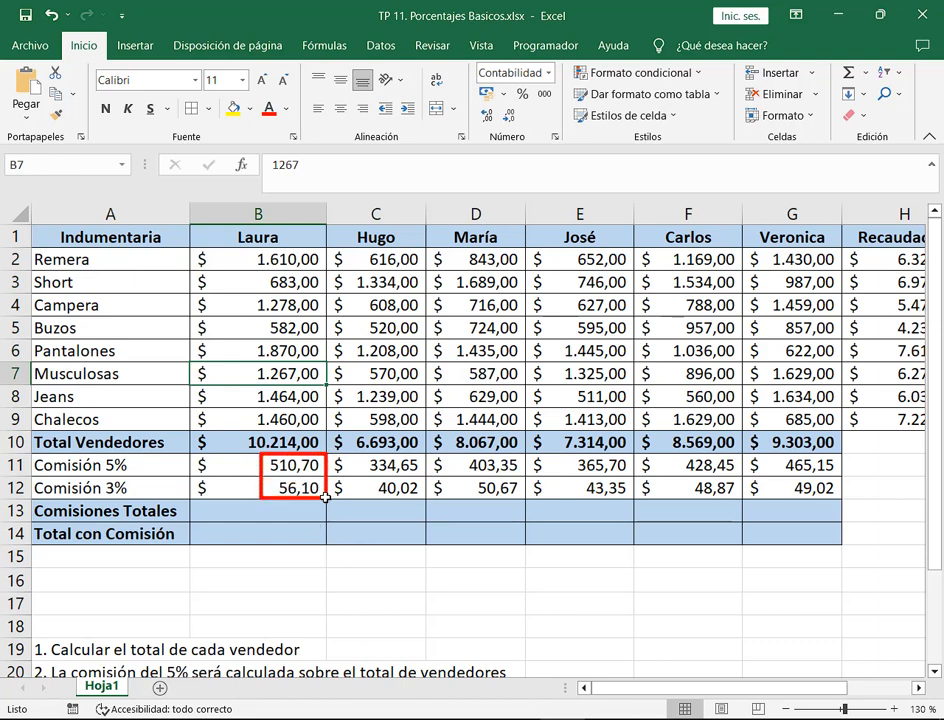
{"action": "left_click_drag", "start_coordinate": [309, 570], "coordinate": [309, 503]}
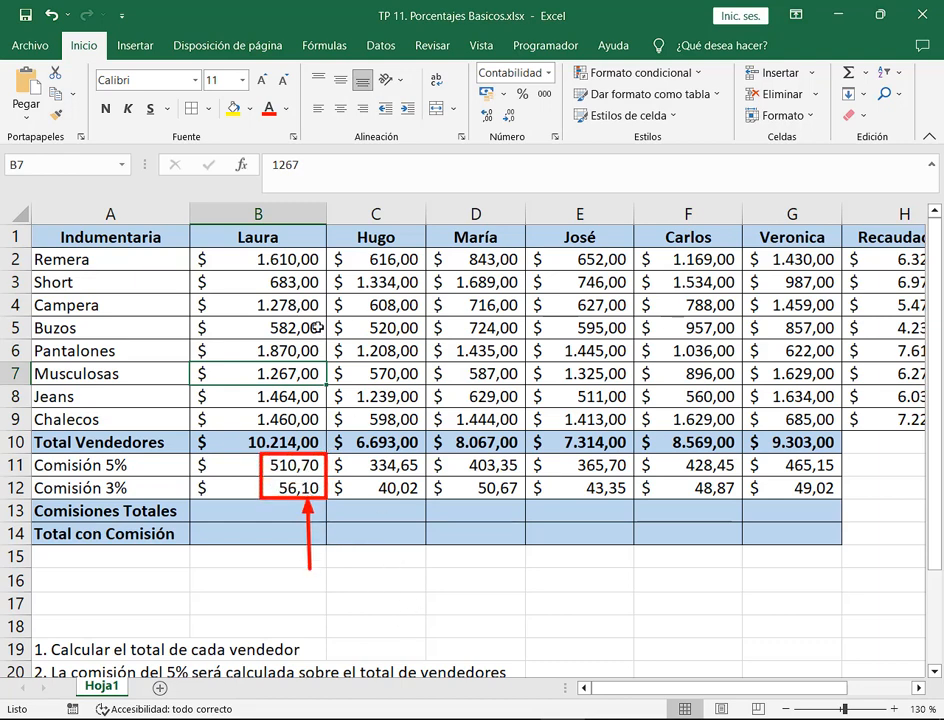
- Mark the Pantalones sale in B6 with a temporary red box and arrow, and inspect the MAX formula in B12
{"action": "left_click_drag", "start_coordinate": [248, 249], "coordinate": [324, 270]}
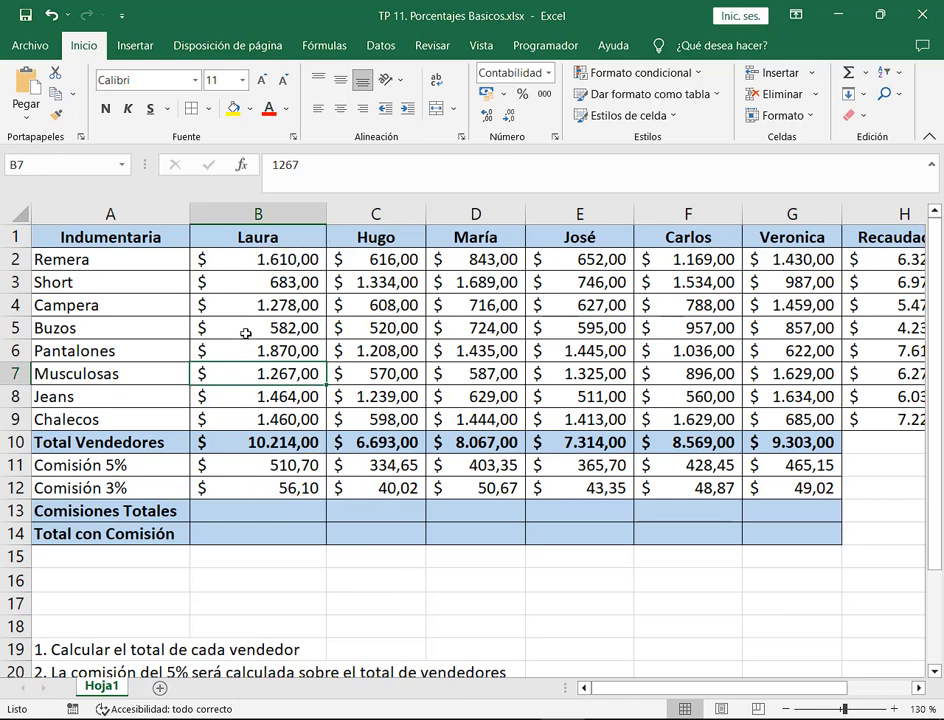
{"action": "left_click_drag", "start_coordinate": [246, 332], "coordinate": [334, 366]}
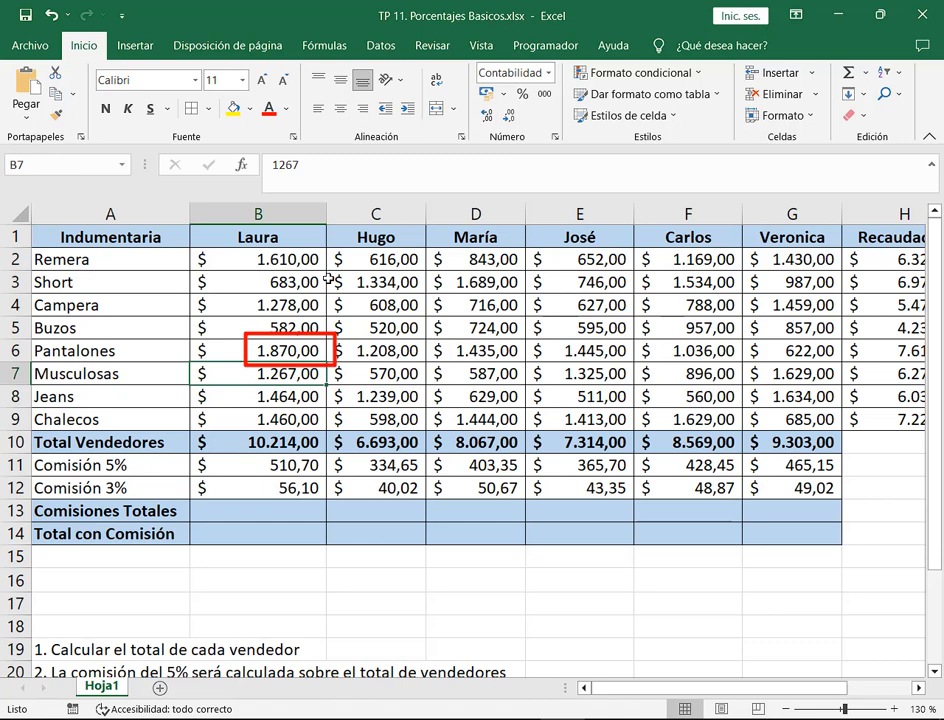
{"action": "left_click_drag", "start_coordinate": [349, 265], "coordinate": [313, 332]}
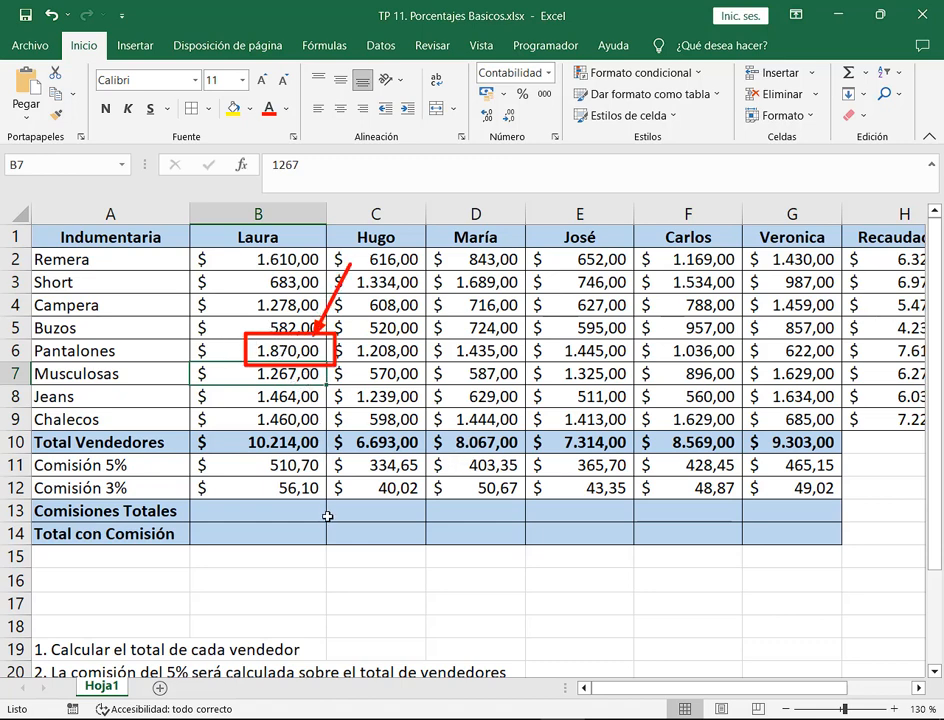
{"action": "left_click", "coordinate": [292, 483]}
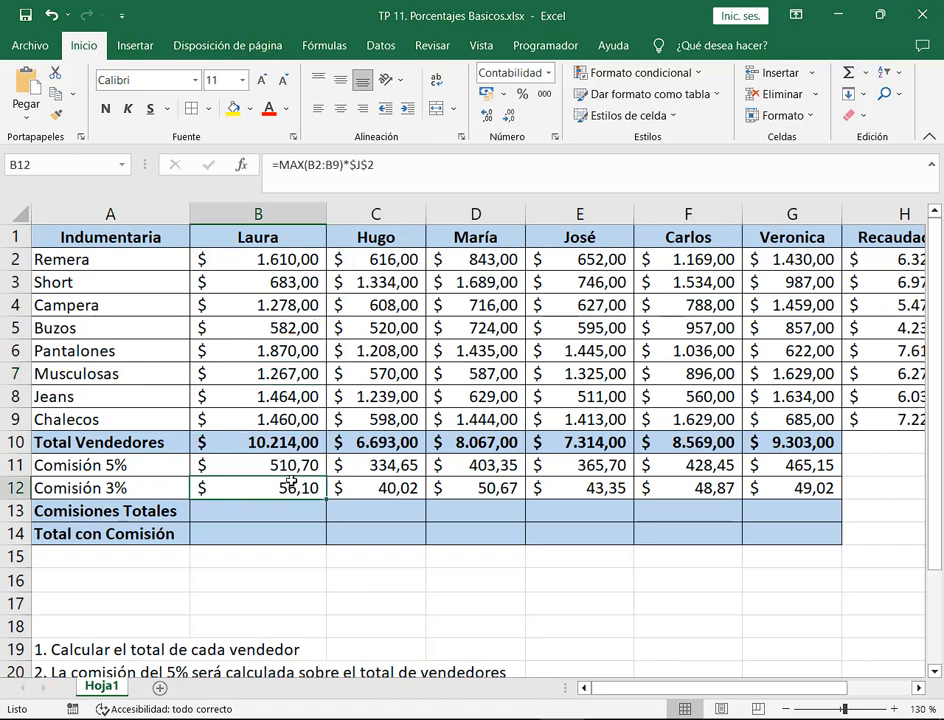
{"action": "left_click", "coordinate": [880, 15]}
{"action": "key", "text": "F2"}
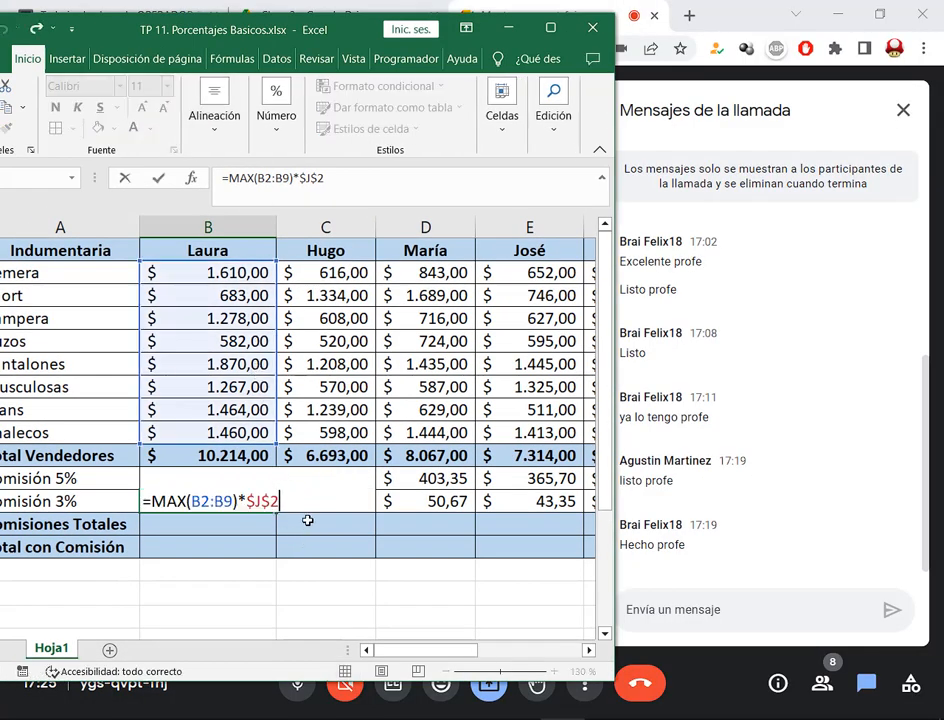
{"action": "left_click", "coordinate": [555, 30]}
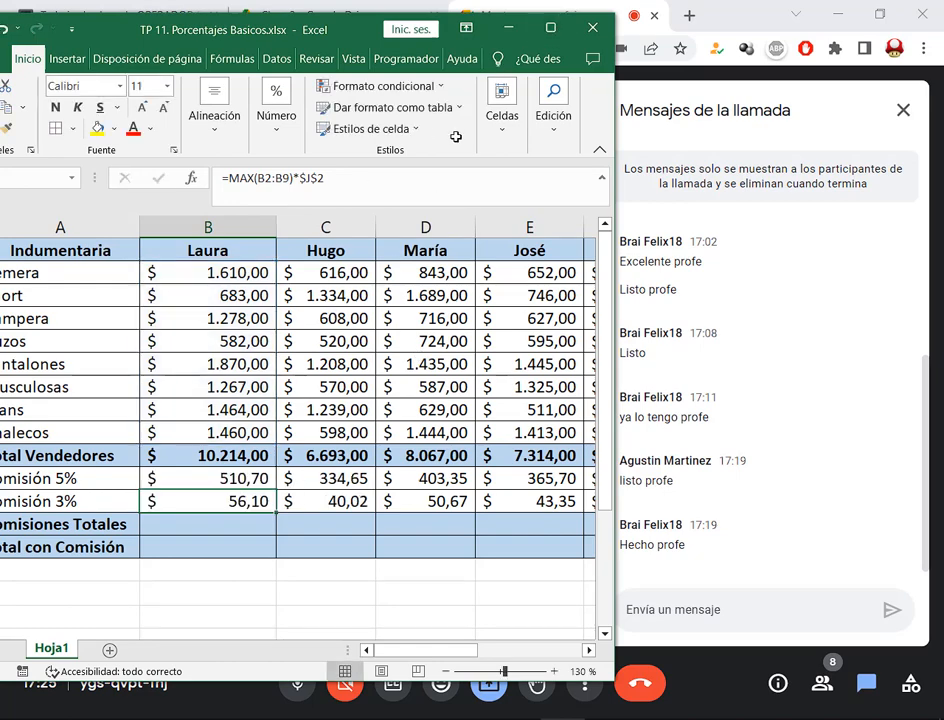
- Undo the test change to the Pantalones sale in B6
{"action": "key", "text": "ctrl+z"}
{"action": "key", "text": "ctrl+z"}
{"action": "left_click", "coordinate": [211, 484]}
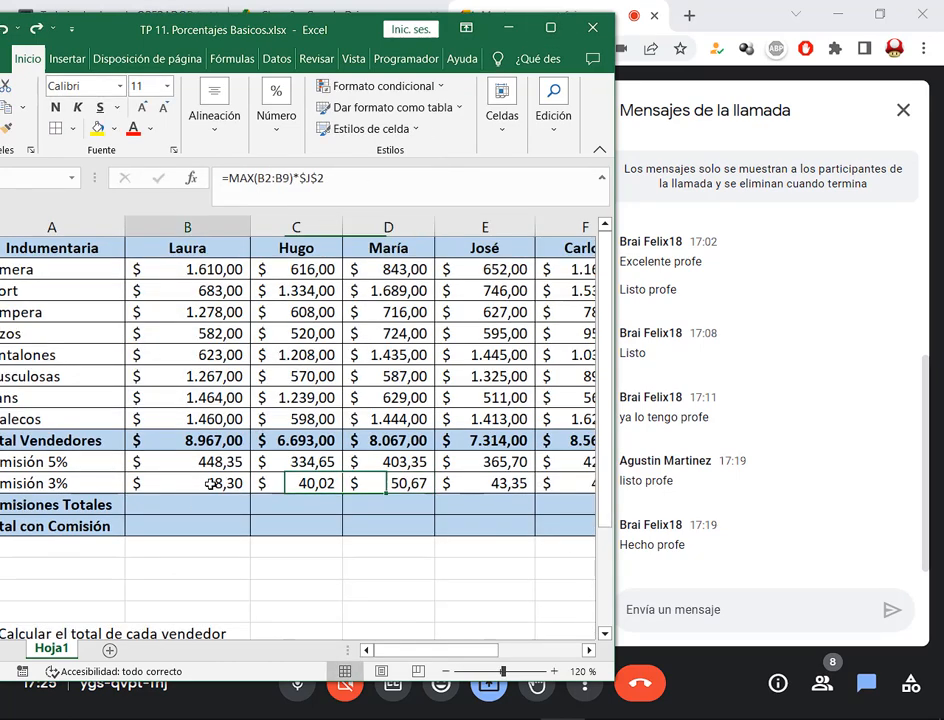
{"action": "left_click", "coordinate": [552, 27]}
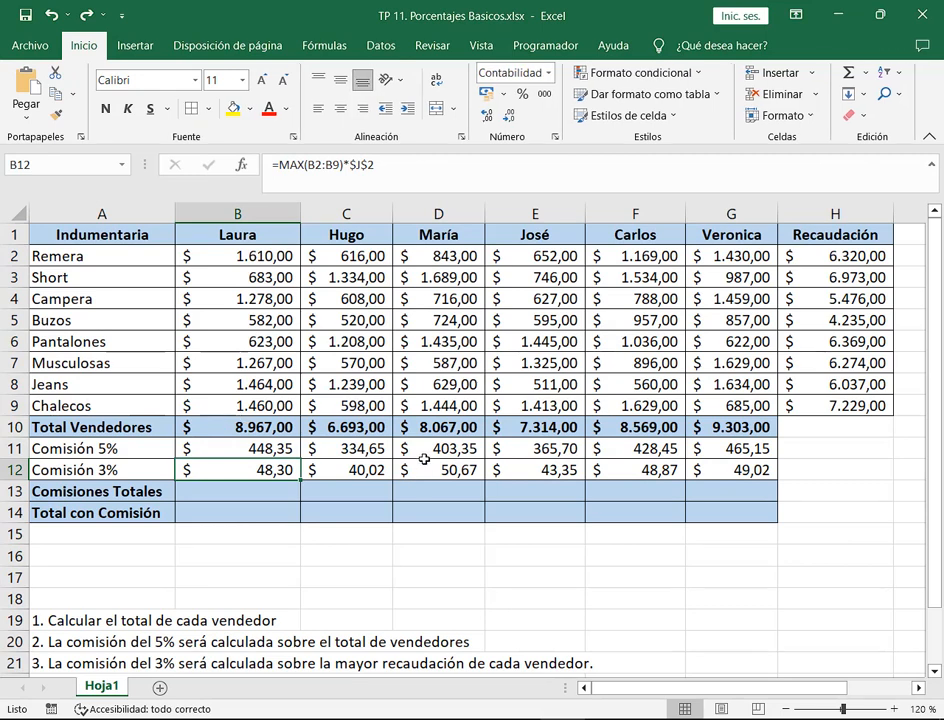
- Clear the Comisión 3% formula in B12 and increase the cell's font size to 16 points
{"action": "key", "text": "Delete"}
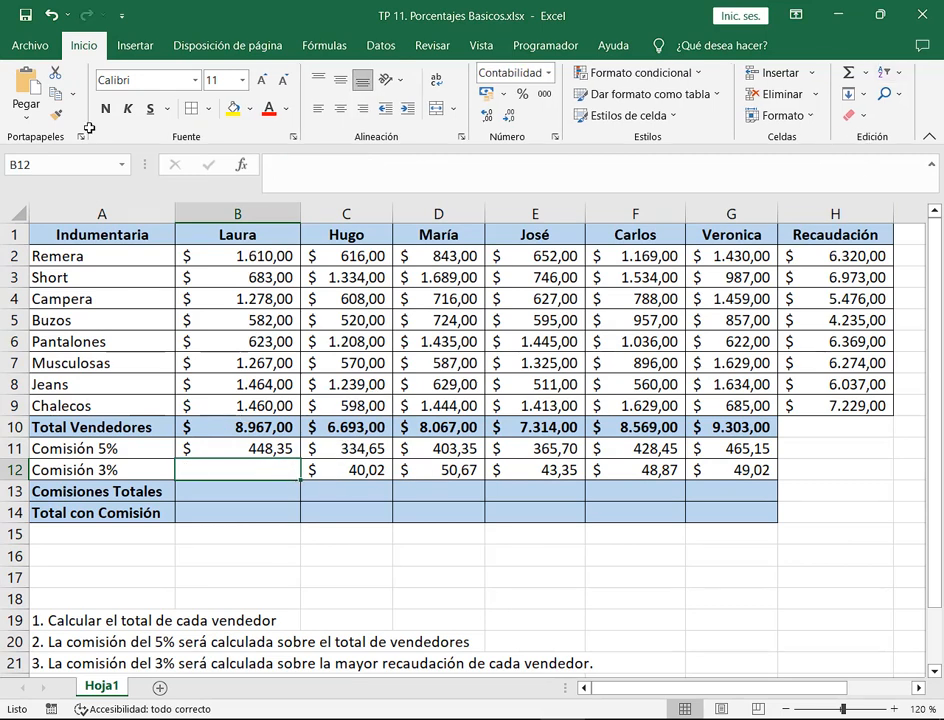
{"action": "left_click", "coordinate": [268, 77]}
{"action": "left_click", "coordinate": [268, 77]}
{"action": "left_click", "coordinate": [268, 77]}
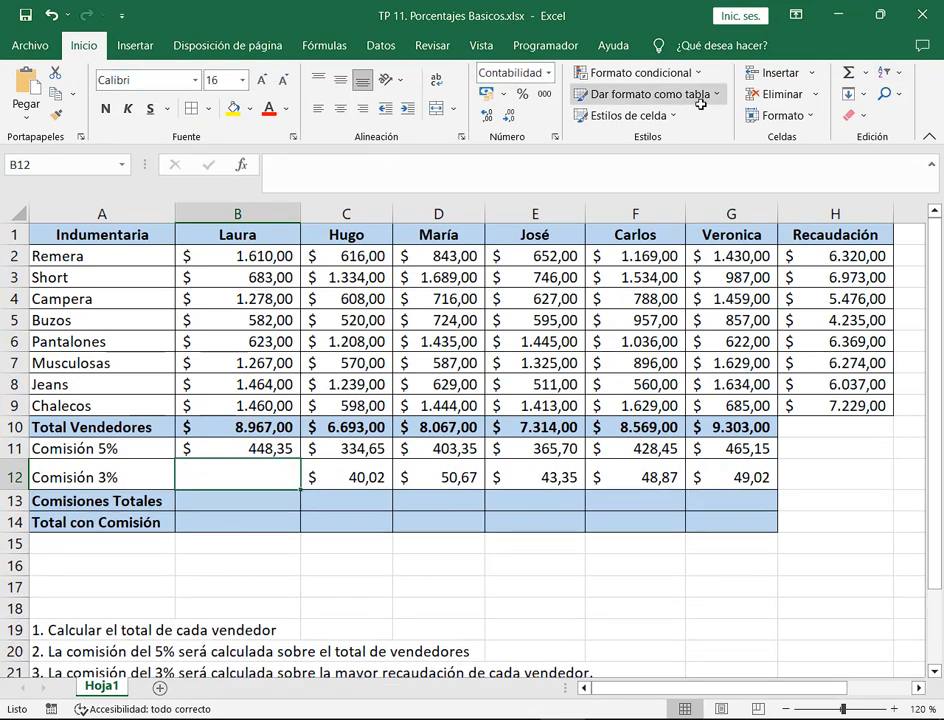
- Insert a MIN function over B2:B9 in B12, marking the sales range with a temporary red box
{"action": "left_click", "coordinate": [866, 72]}
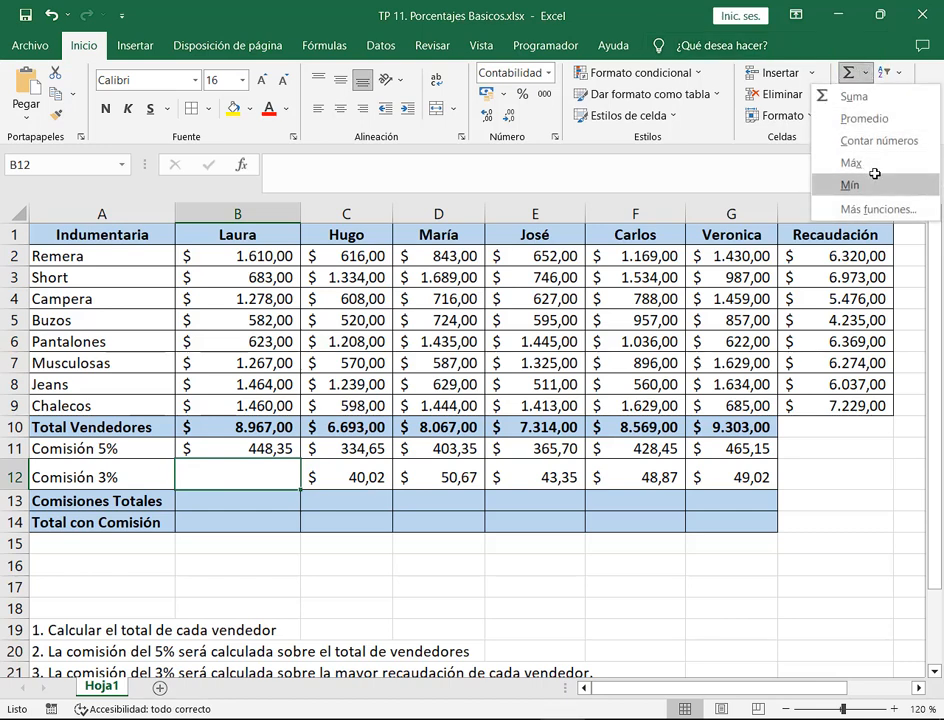
{"action": "left_click", "coordinate": [850, 185]}
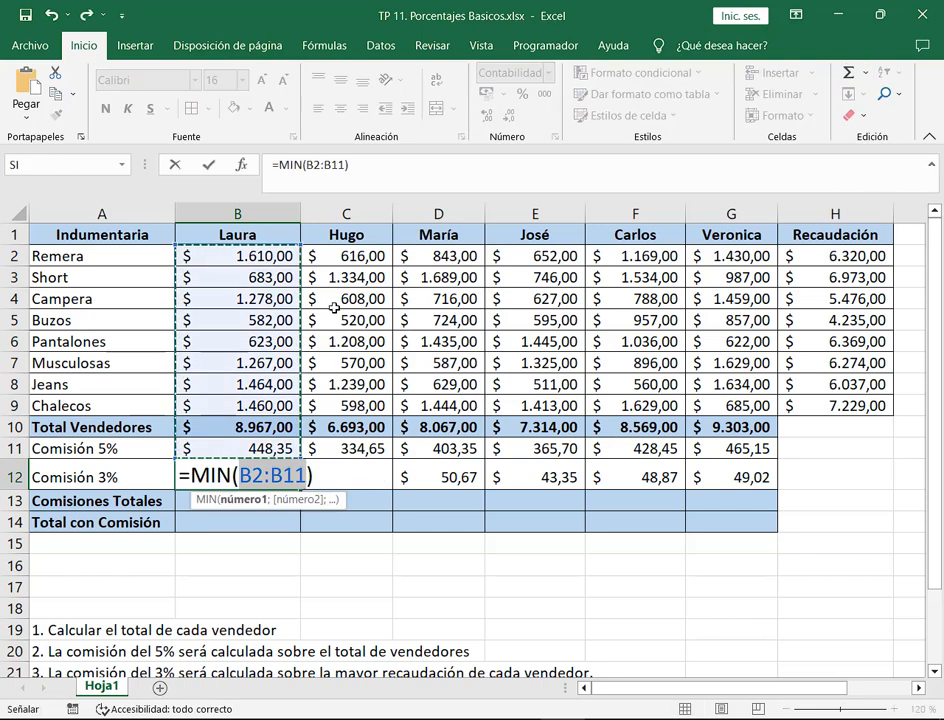
{"action": "left_click_drag", "start_coordinate": [272, 256], "coordinate": [281, 402]}
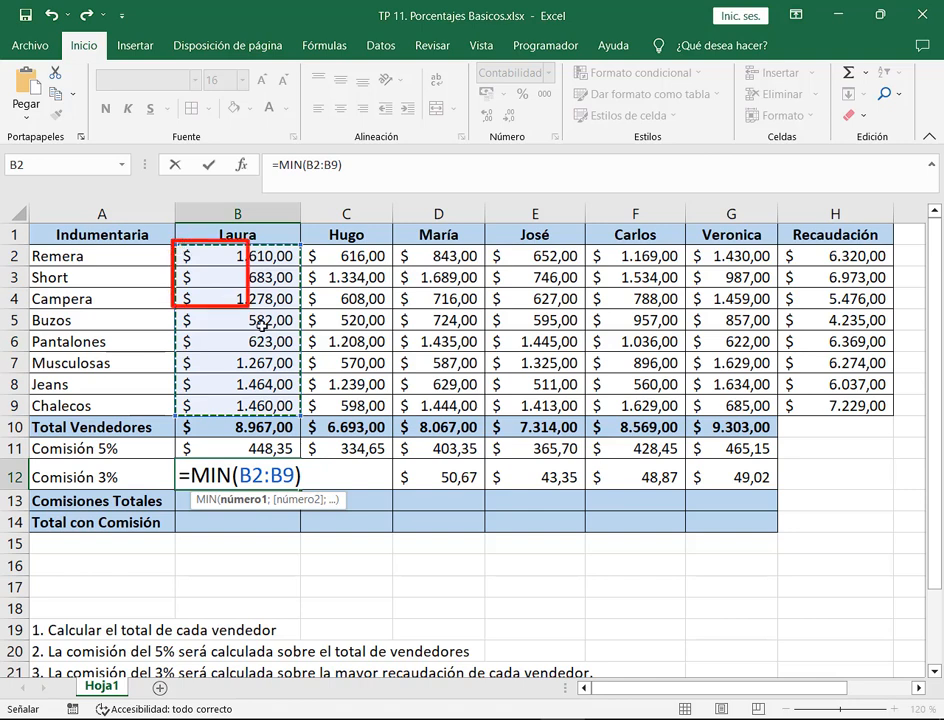
{"action": "left_click_drag", "start_coordinate": [262, 322], "coordinate": [296, 418]}
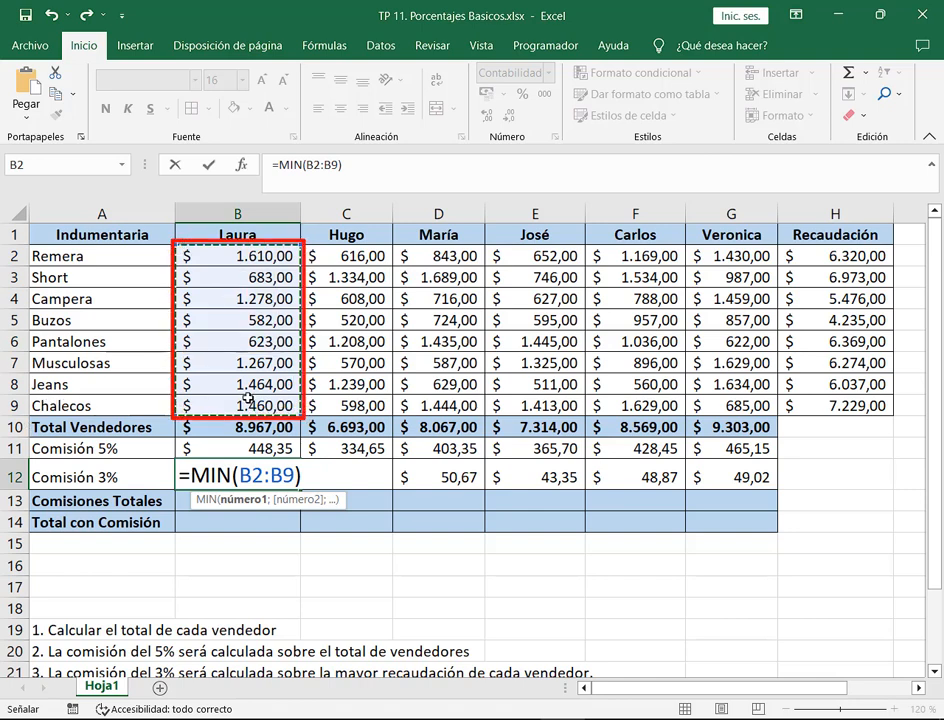
{"action": "left_click", "coordinate": [325, 476]}
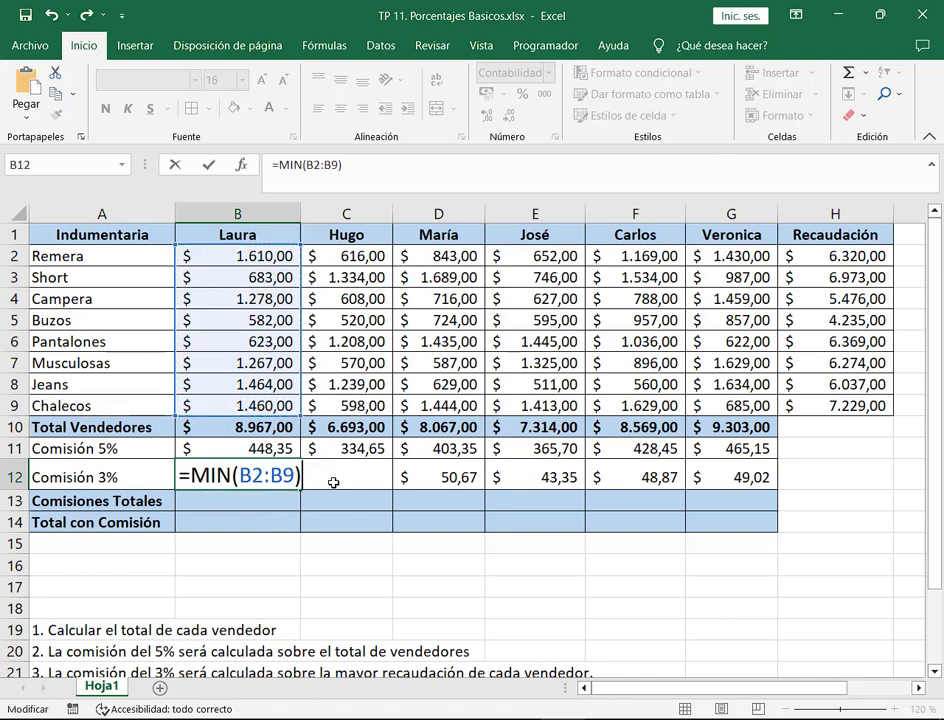
{"action": "left_click_drag", "start_coordinate": [342, 433], "coordinate": [312, 465]}
- Multiply the MIN function in B12 by the 3% rate as absolute reference $J$2 and enter the formula
{"action": "type", "text": "*"}
{"action": "left_click", "coordinate": [918, 688]}
{"action": "left_click", "coordinate": [918, 688]}
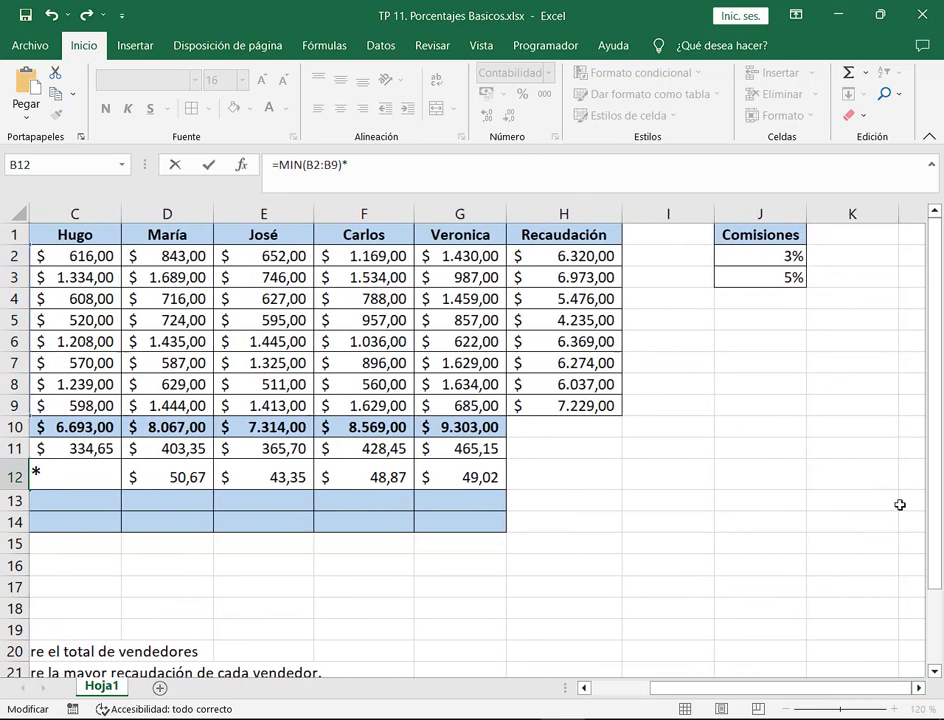
{"action": "left_click", "coordinate": [780, 253]}
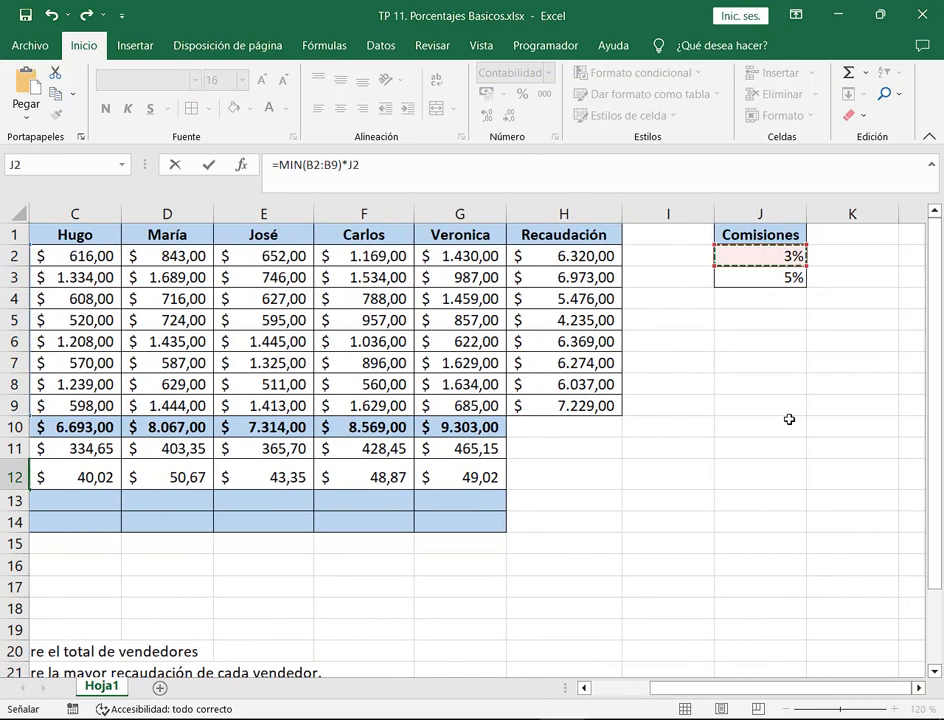
{"action": "left_click", "coordinate": [585, 688]}
{"action": "left_click", "coordinate": [585, 688]}
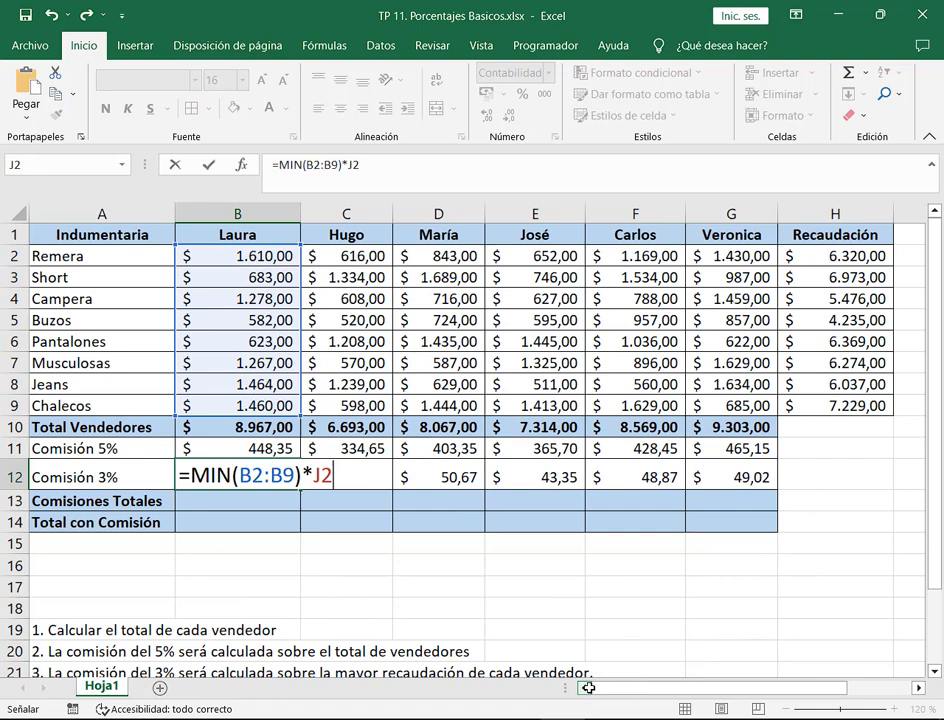
{"action": "left_click", "coordinate": [322, 475]}
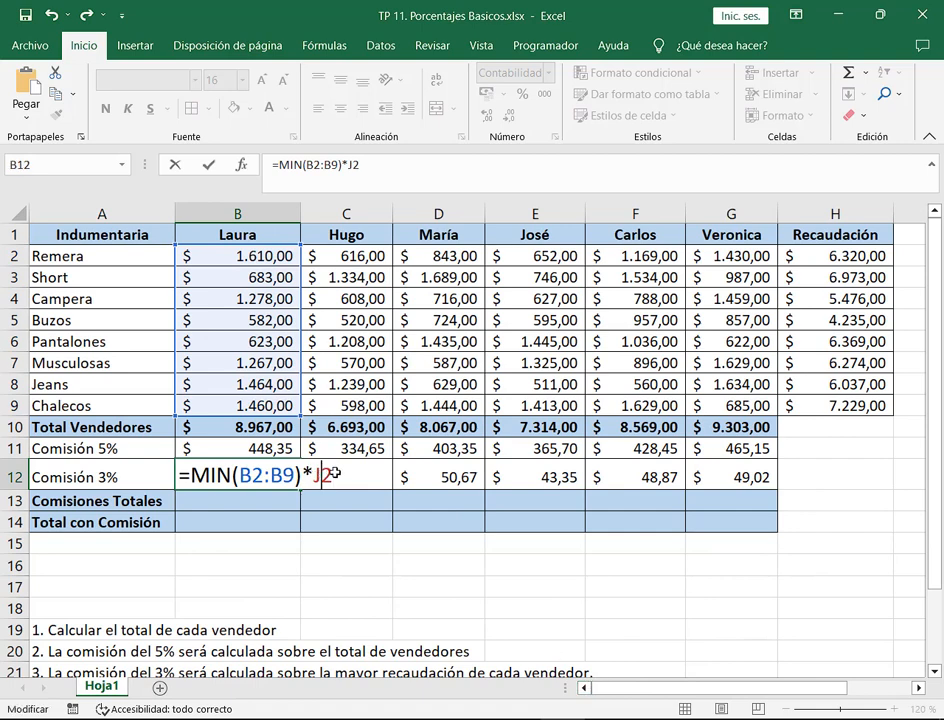
{"action": "key", "text": "F4"}
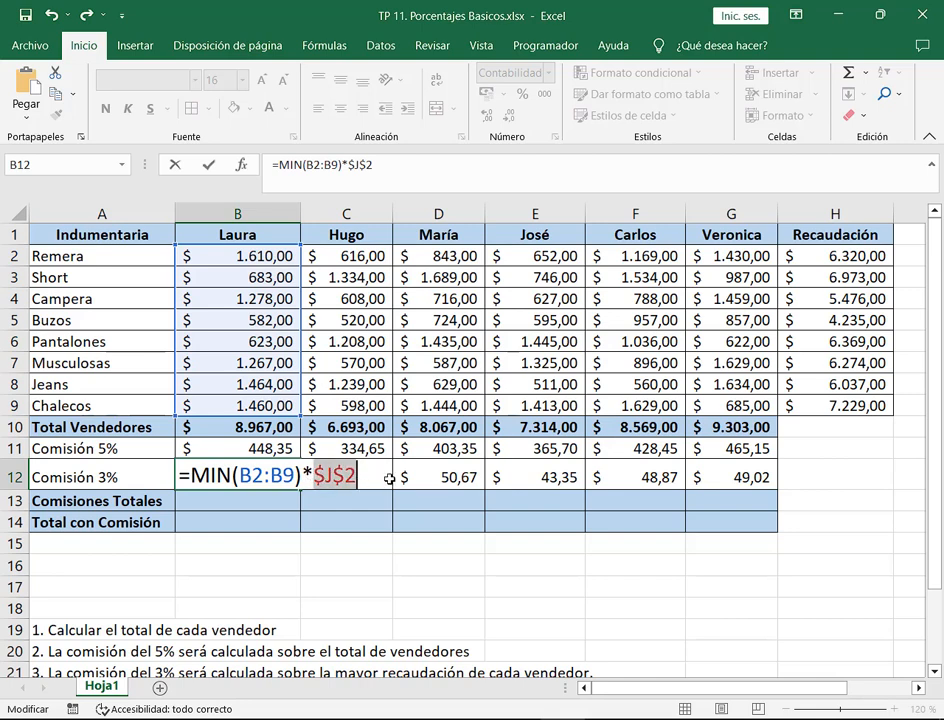
{"action": "key", "text": "Return"}
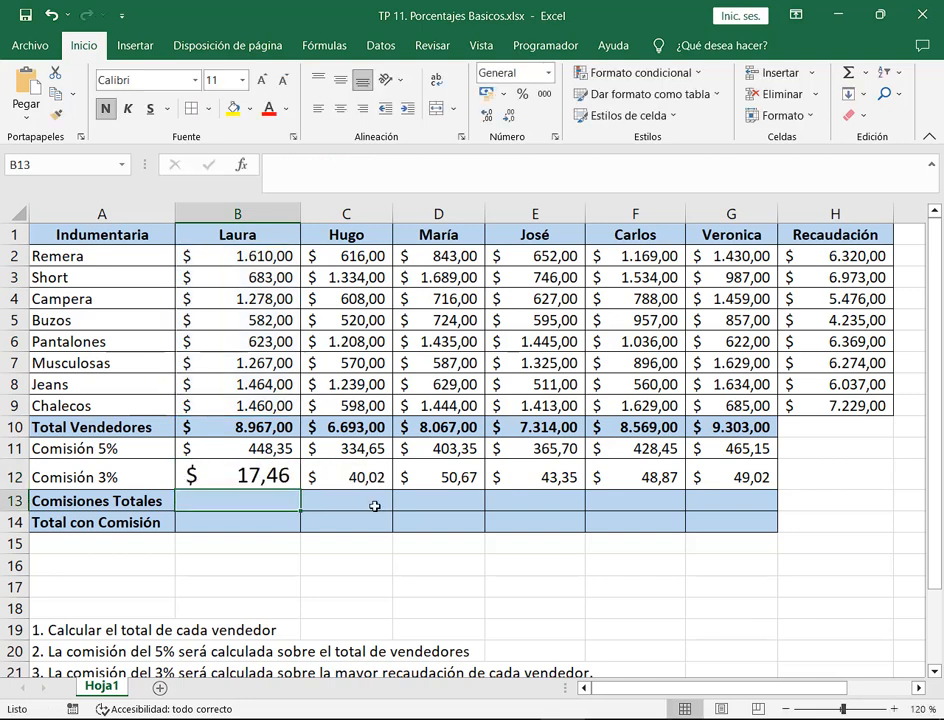
- Examine the MIN formula in B12, boxing its MIN(B2:B9) part in red, and review the exercise instructions below the table
{"action": "left_click", "coordinate": [285, 480]}
{"action": "left_click", "coordinate": [880, 14]}
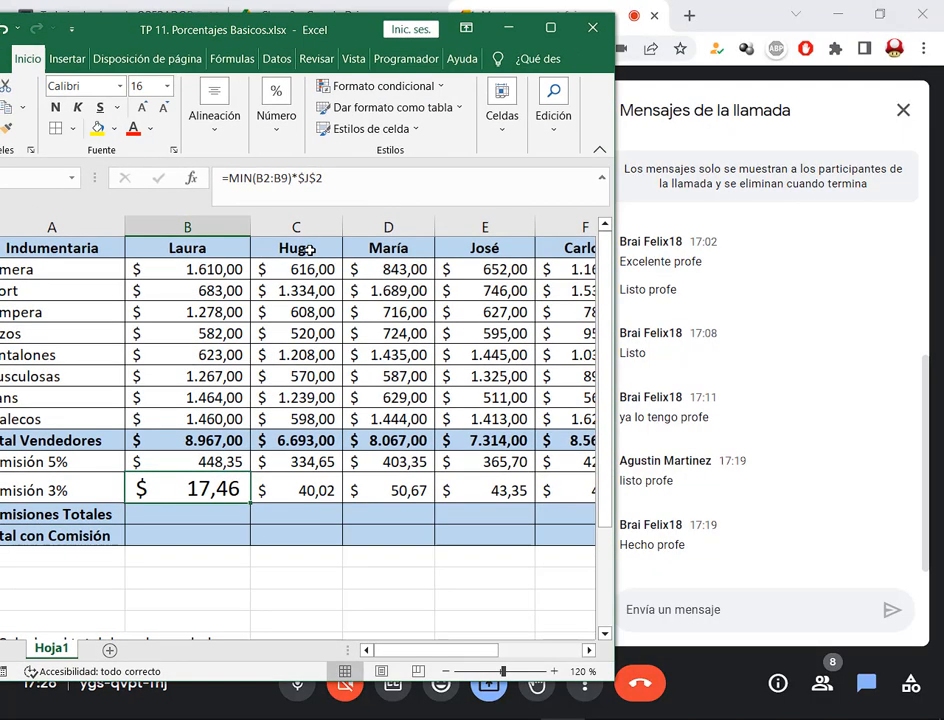
{"action": "key", "text": "F2"}
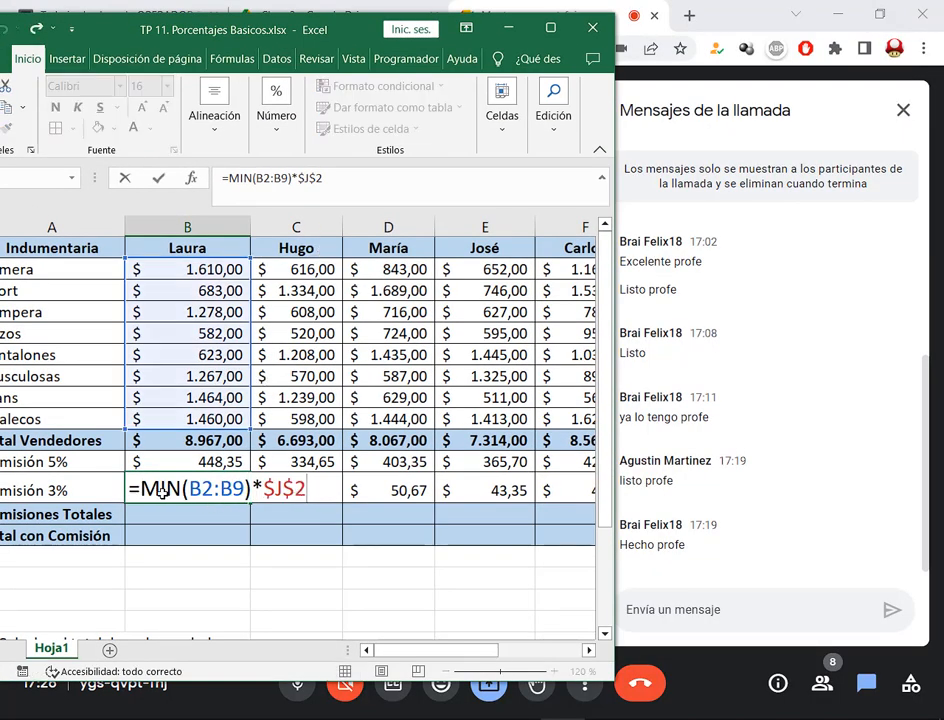
{"action": "left_click_drag", "start_coordinate": [140, 490], "coordinate": [256, 484]}
{"action": "left_click_drag", "start_coordinate": [189, 488], "coordinate": [247, 481]}
{"action": "left_click", "coordinate": [248, 487]}
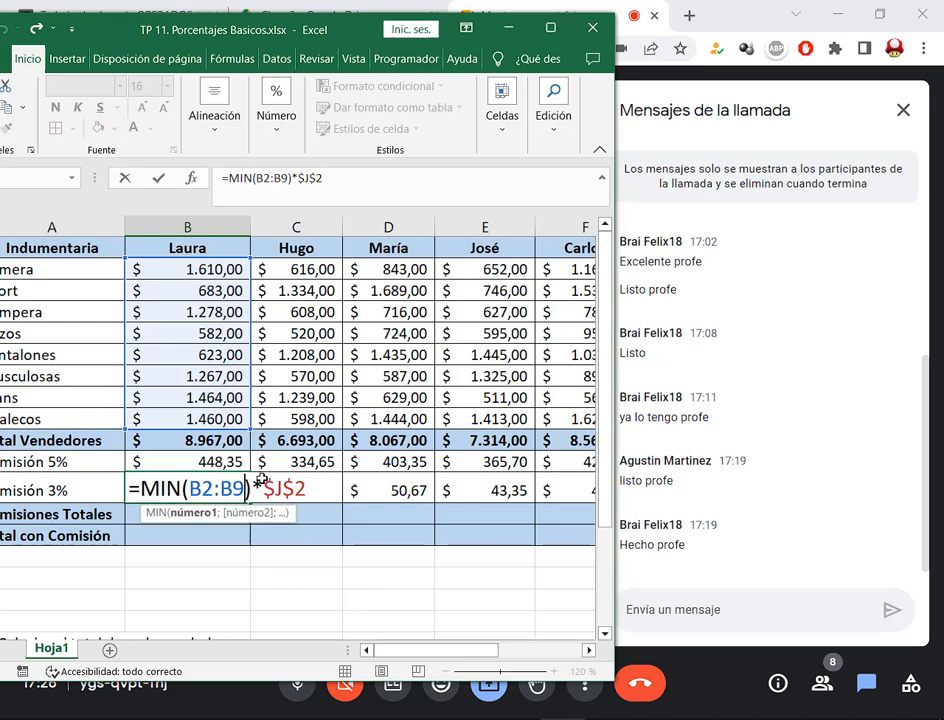
{"action": "left_click", "coordinate": [254, 486]}
{"action": "left_click_drag", "start_coordinate": [139, 474], "coordinate": [251, 504]}
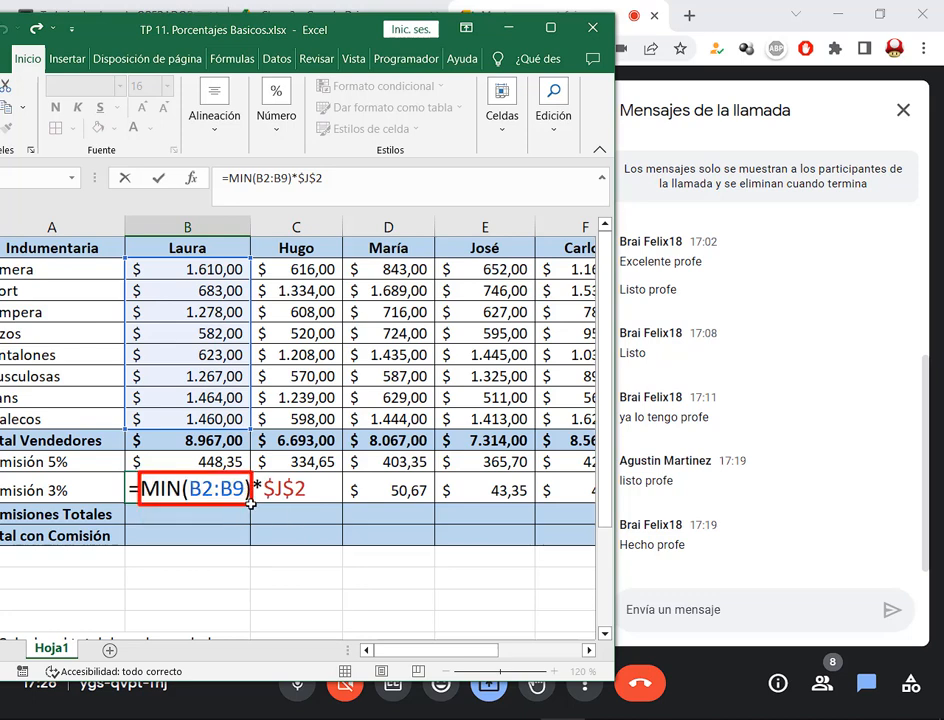
{"action": "key", "text": "Escape"}
{"action": "left_click", "coordinate": [550, 28]}
{"action": "scroll", "coordinate": [398, 338], "scroll_direction": "down", "scroll_amount": 1}
{"action": "scroll", "coordinate": [398, 338], "scroll_direction": "down", "scroll_amount": 3}
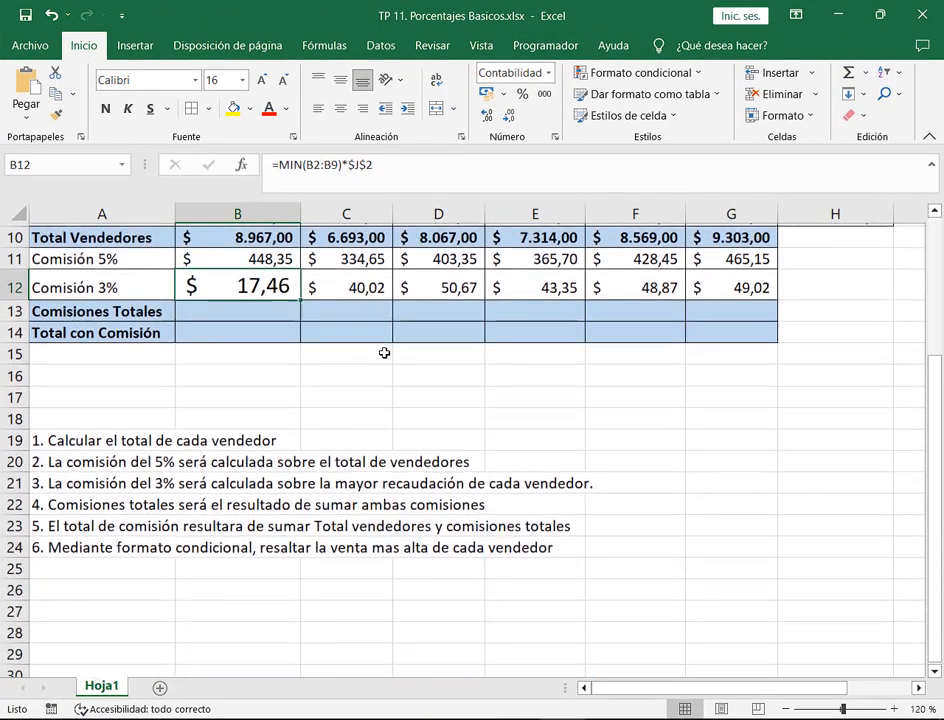
{"action": "scroll", "coordinate": [310, 480], "scroll_direction": "up", "scroll_amount": 3}
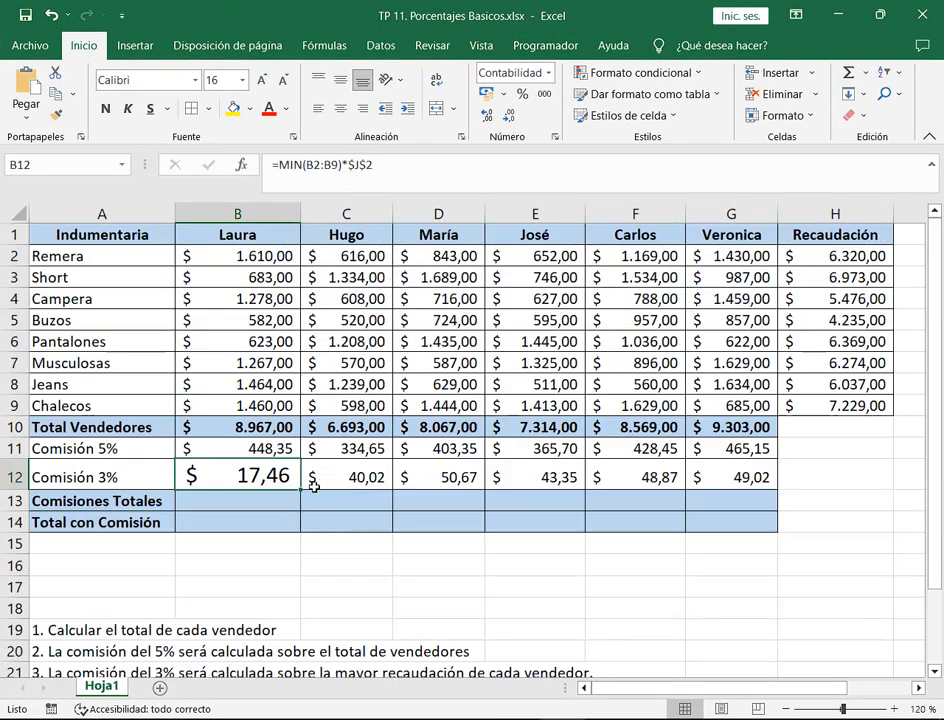
- Replace the MIN formula in B12 with a MAX function over the sales in B2:B9
{"action": "left_click", "coordinate": [366, 477]}
{"action": "left_click", "coordinate": [255, 477]}
{"action": "left_click", "coordinate": [866, 72]}
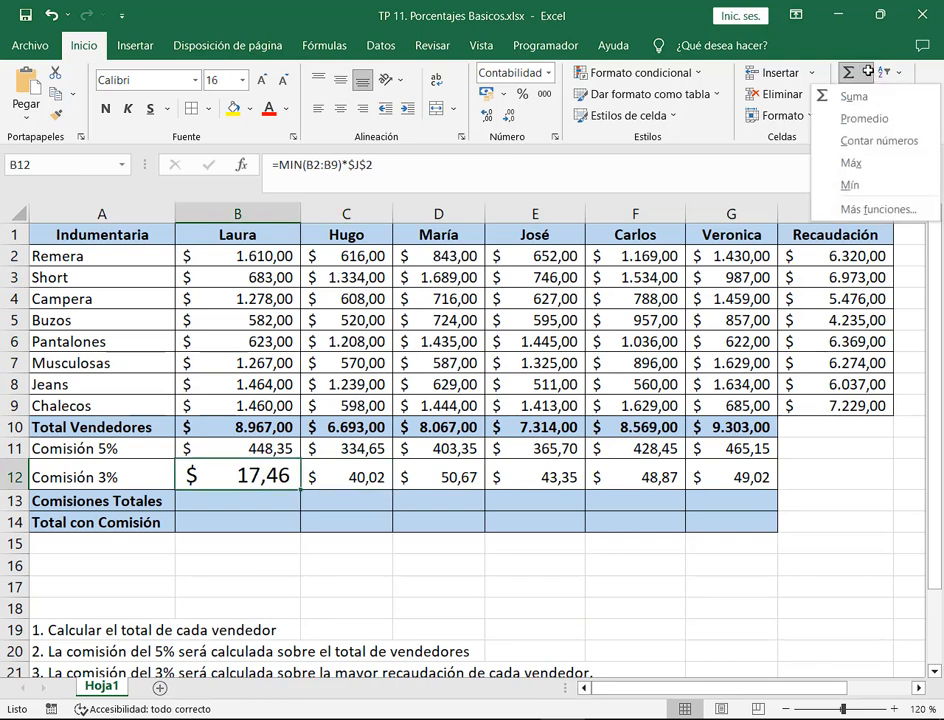
{"action": "left_click", "coordinate": [852, 163]}
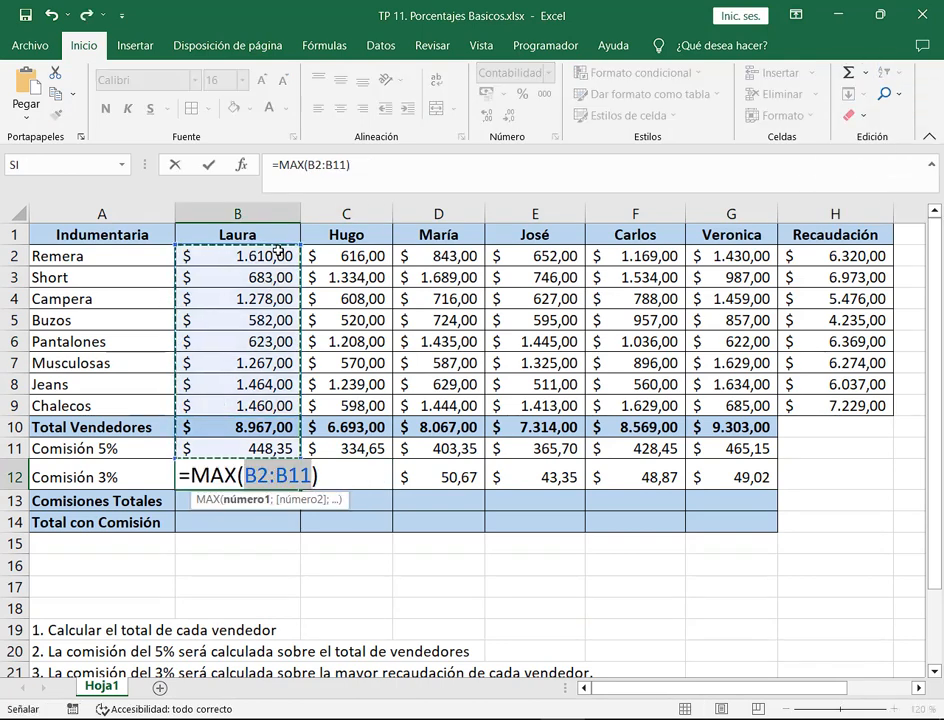
{"action": "left_click_drag", "start_coordinate": [268, 257], "coordinate": [278, 408]}
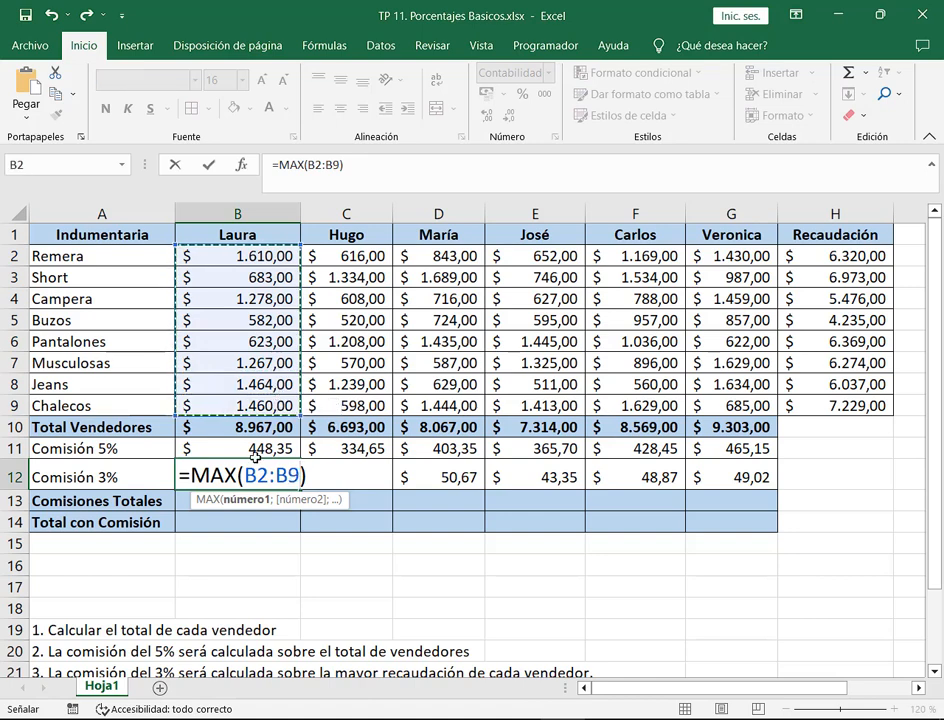
{"action": "left_click", "coordinate": [308, 476]}
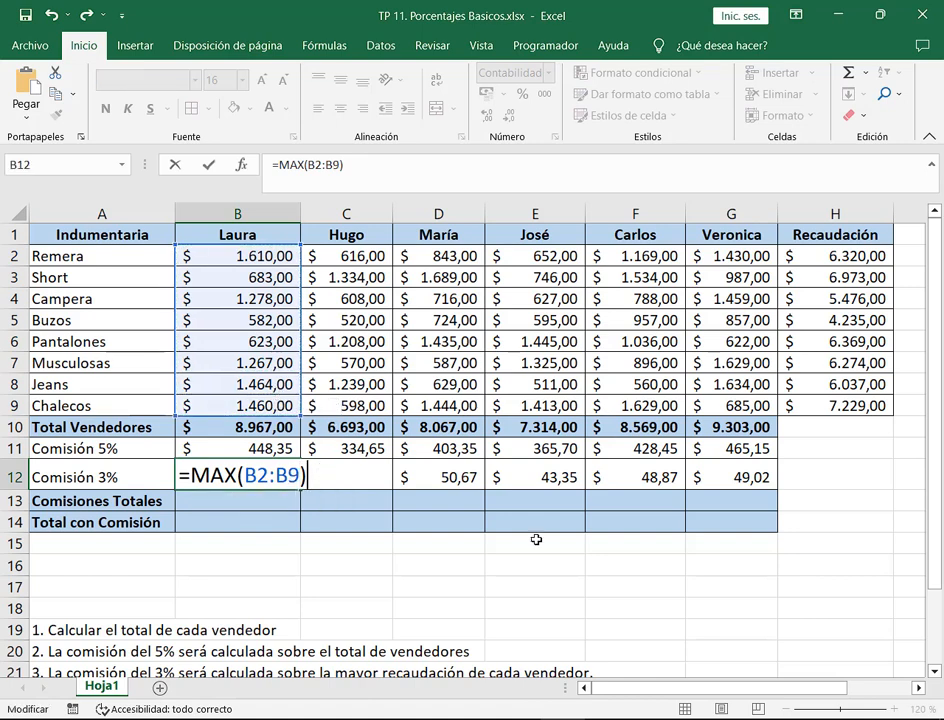
- Multiply the MAX function in B12 by the 3% rate as absolute reference $J$2 and enter the formula
{"action": "type", "text": "*"}
{"action": "left_click", "coordinate": [918, 688]}
{"action": "left_click", "coordinate": [862, 256]}
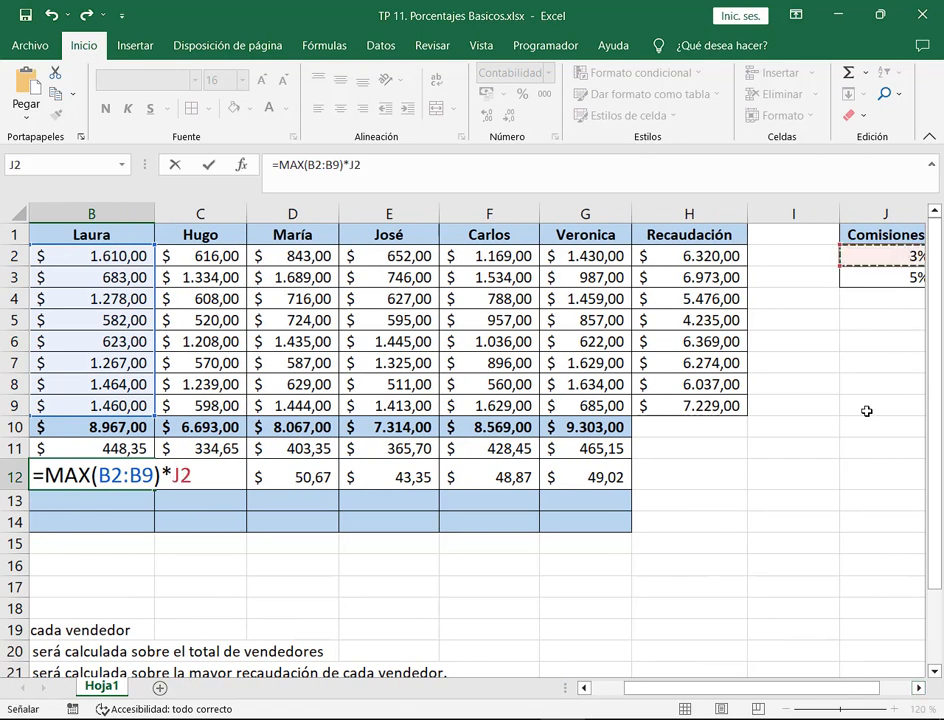
{"action": "left_click_drag", "start_coordinate": [686, 689], "coordinate": [630, 689]}
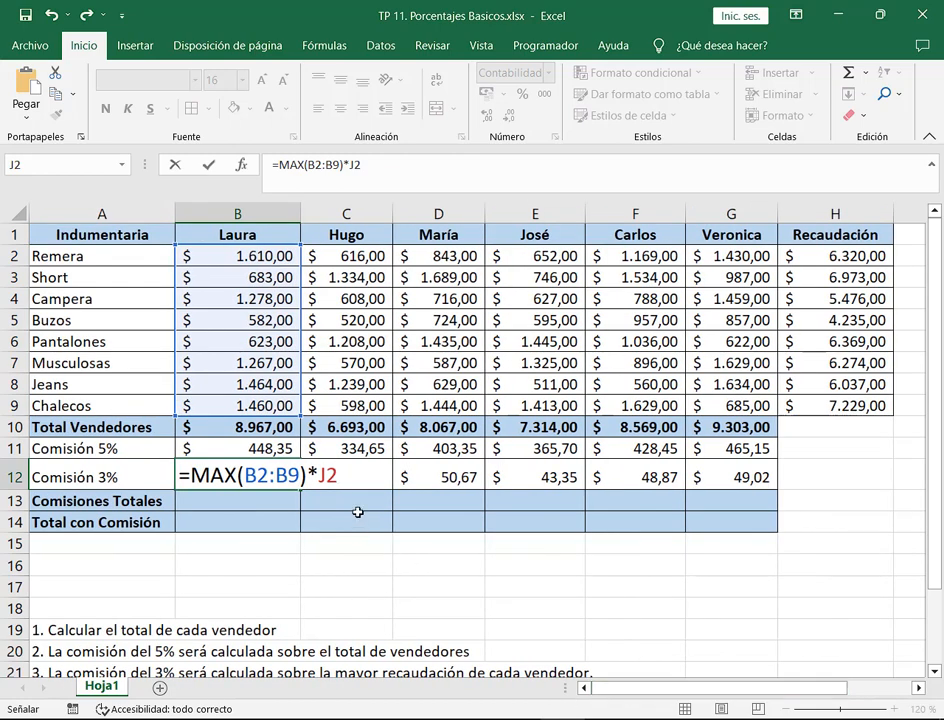
{"action": "key", "text": "F4"}
{"action": "key", "text": "Return"}
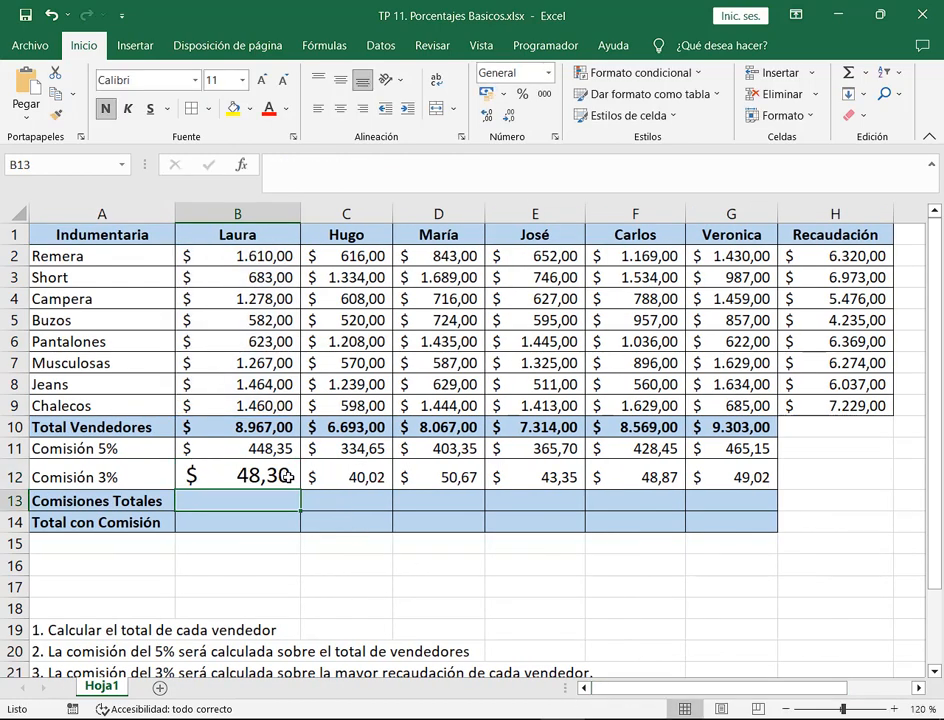
- Examine the MAX formula in B12 with the Excel window restored beside the call chat, highlighting its MAX(B2:B9) part
{"action": "left_click", "coordinate": [287, 477]}
{"action": "left_click", "coordinate": [881, 14]}
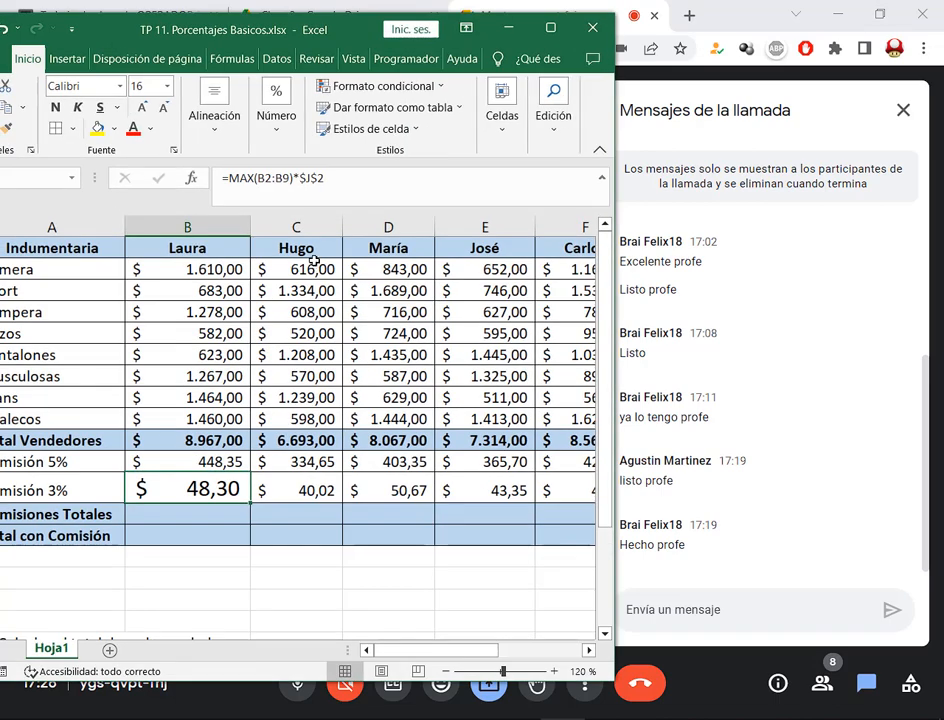
{"action": "double_click", "coordinate": [213, 492]}
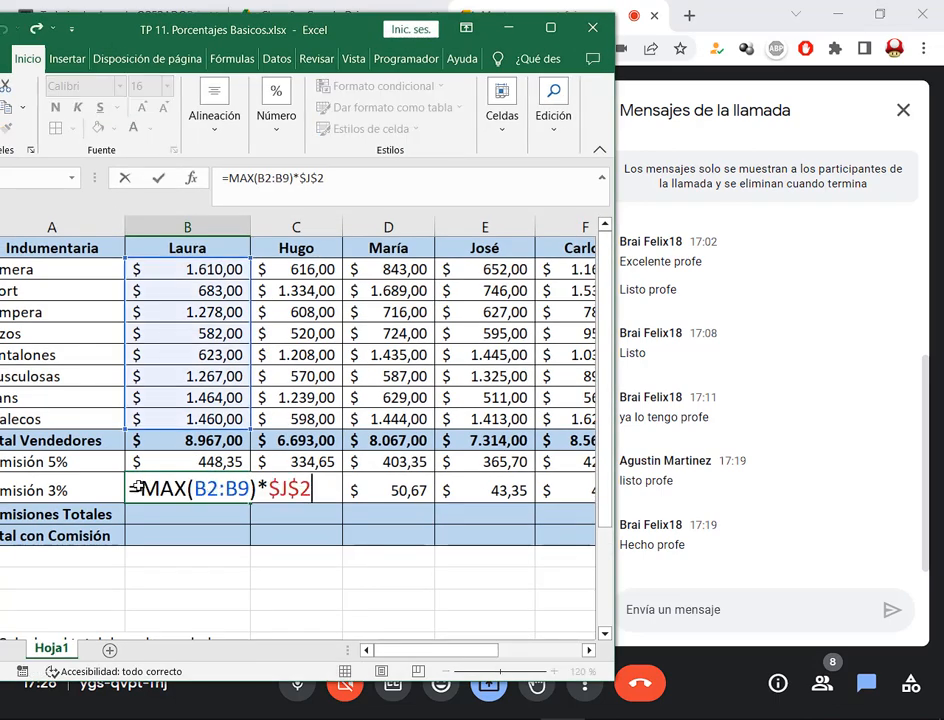
{"action": "left_click_drag", "start_coordinate": [136, 489], "coordinate": [255, 482]}
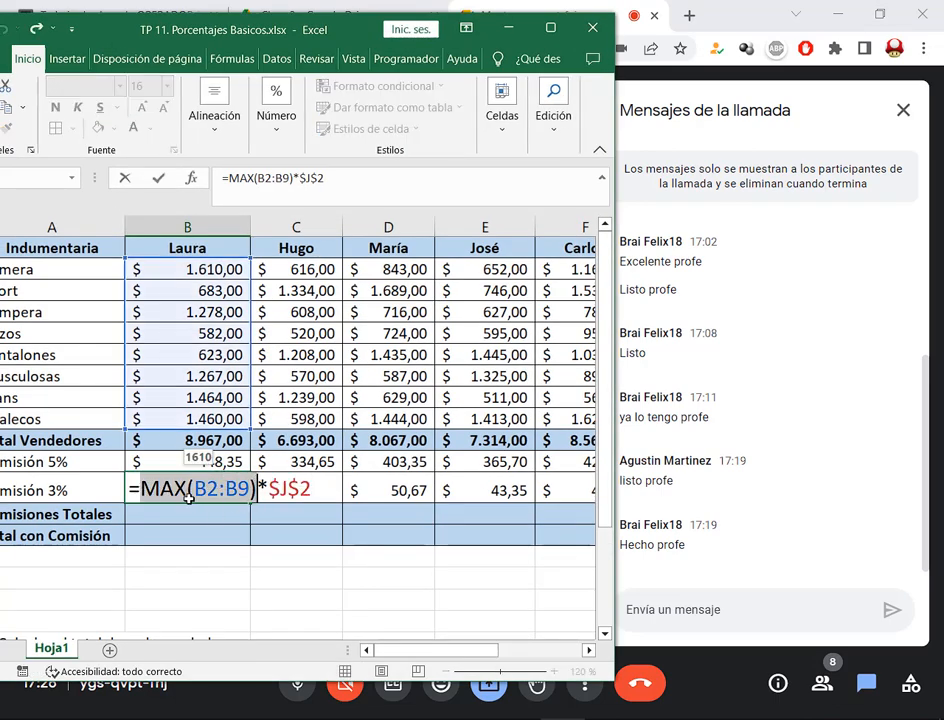
{"action": "left_click", "coordinate": [278, 488]}
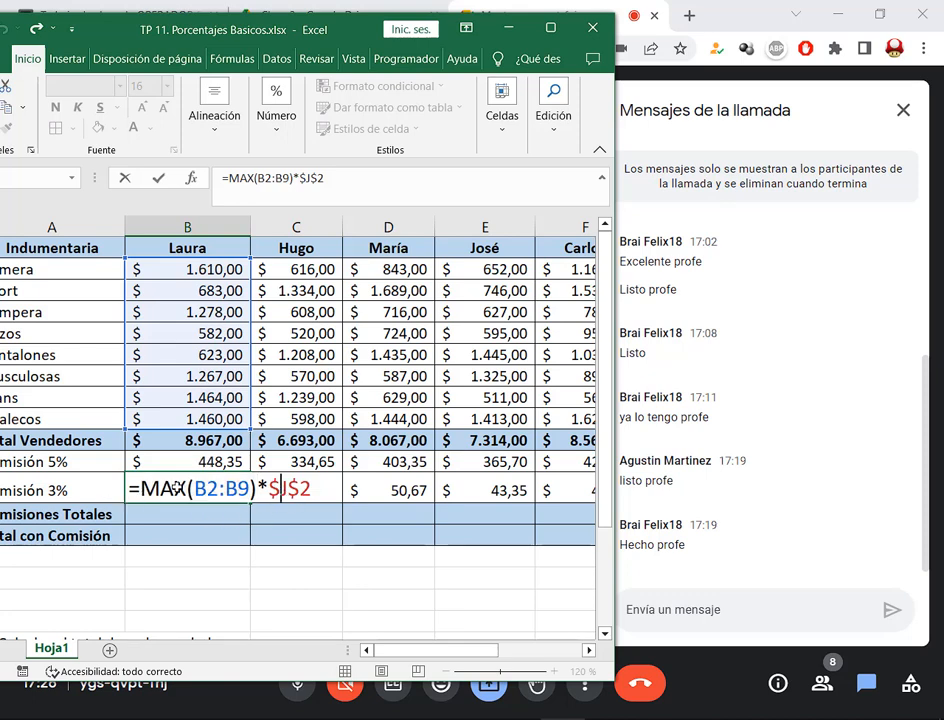
{"action": "left_click_drag", "start_coordinate": [140, 488], "coordinate": [165, 495]}
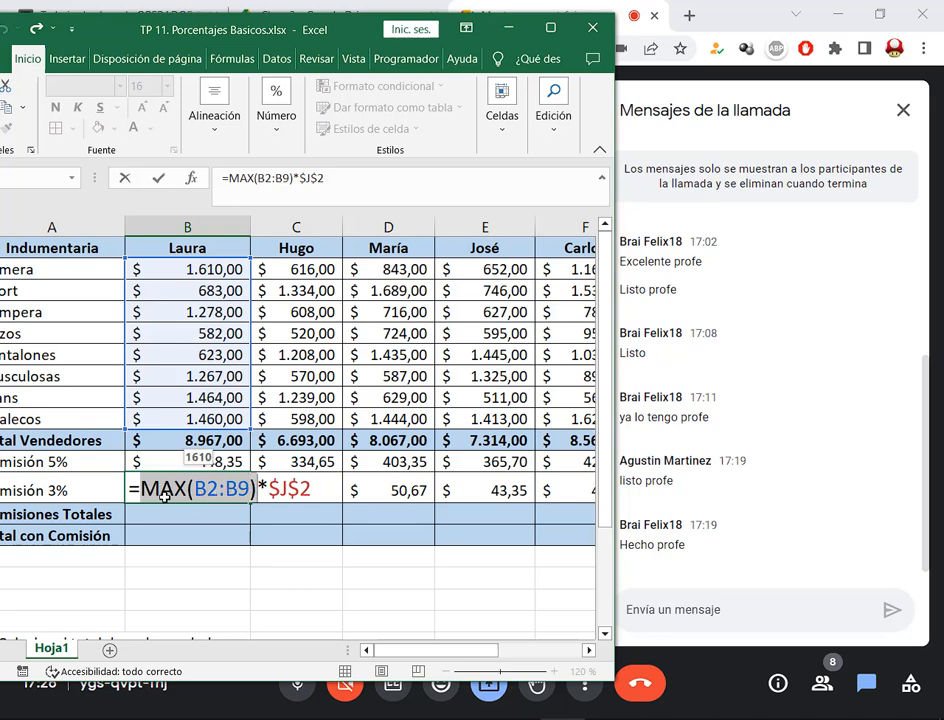
{"action": "left_click", "coordinate": [300, 490]}
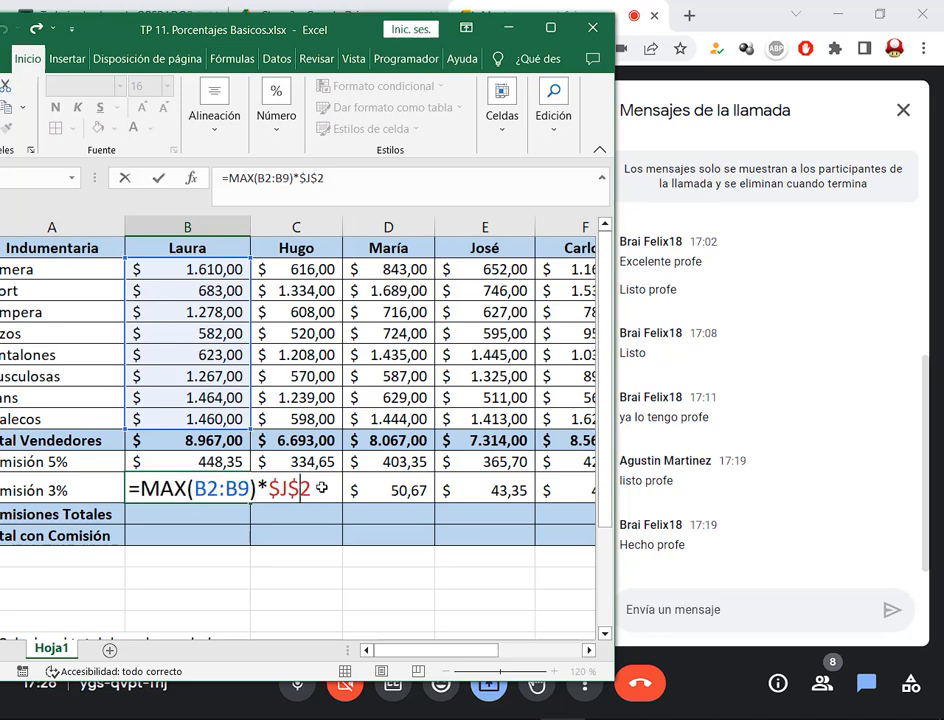
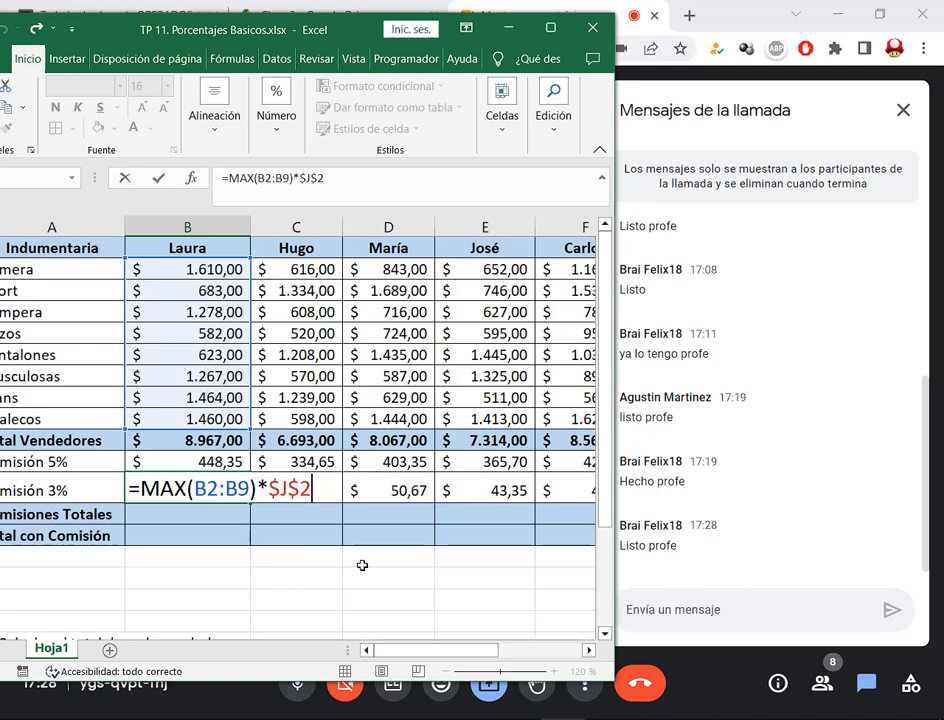
- Close the B12 formula, reduce the cell's font size to 11 and maximize the workbook window again
{"action": "key", "text": "ctrl+Return"}
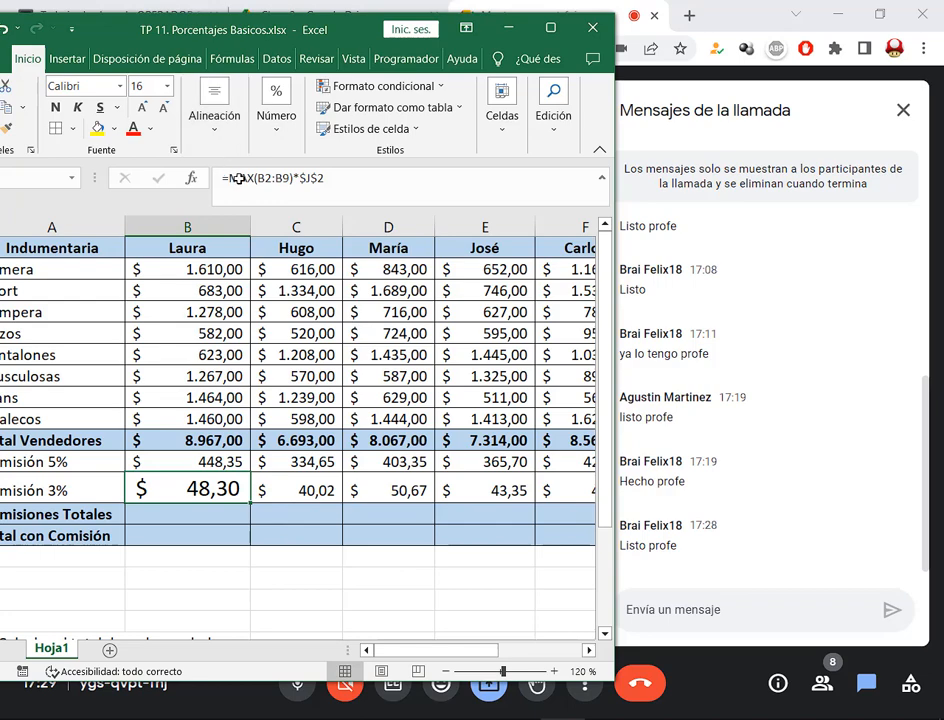
{"action": "left_click", "coordinate": [165, 108]}
{"action": "left_click", "coordinate": [165, 108]}
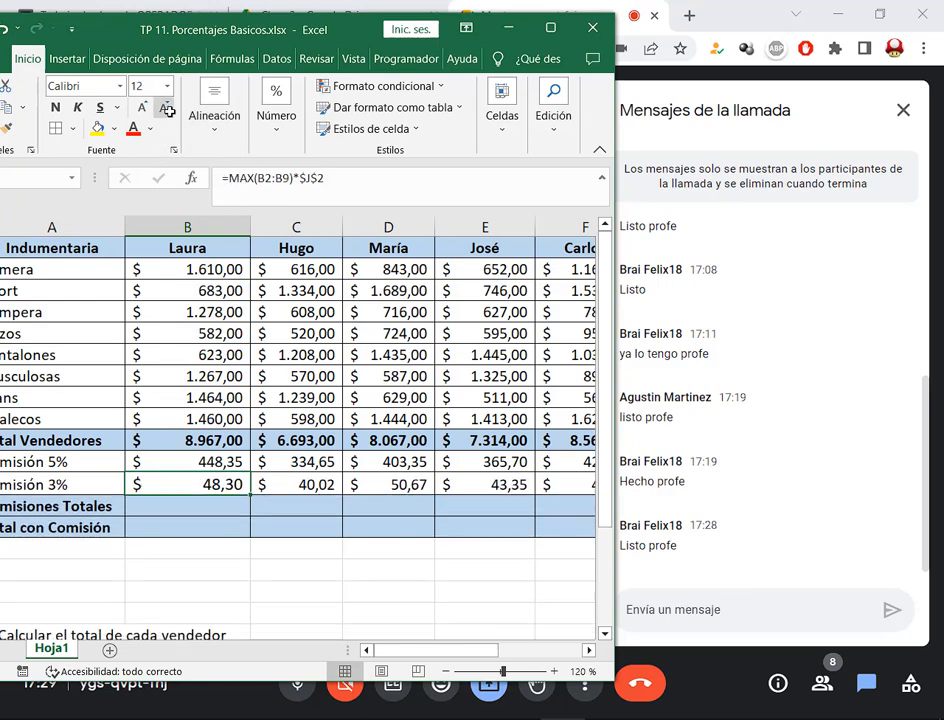
{"action": "left_click", "coordinate": [168, 110]}
{"action": "left_click", "coordinate": [551, 29]}
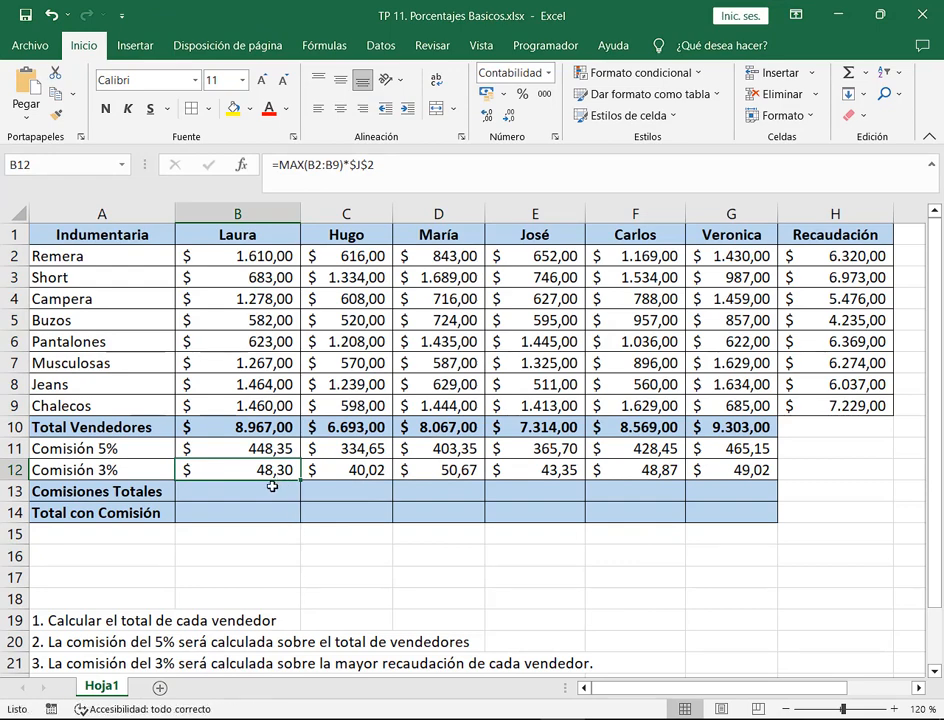
{"action": "key", "text": "Return"}
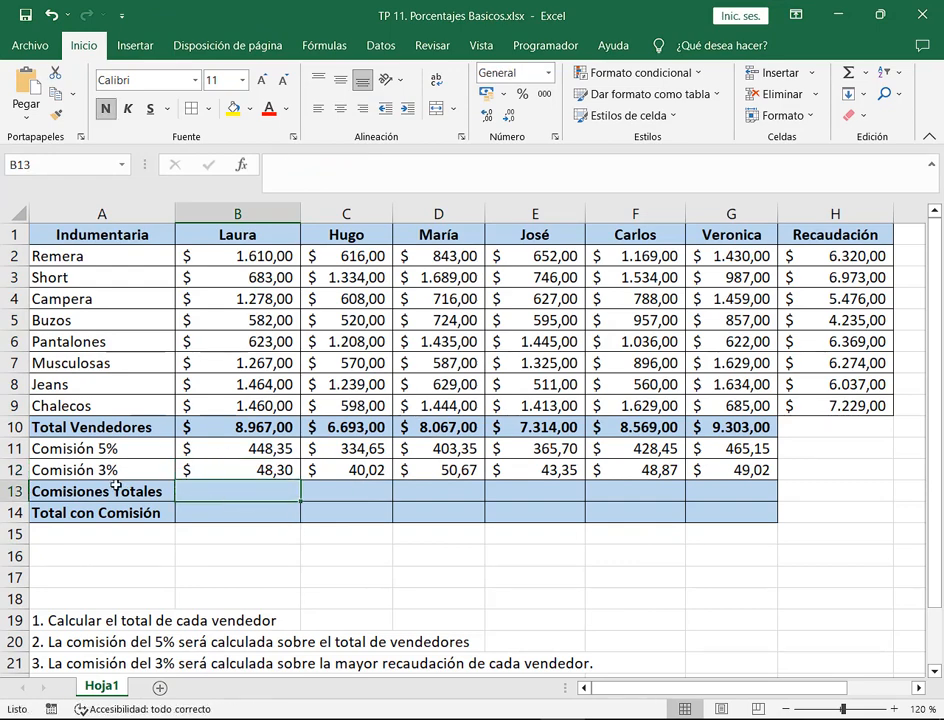
- Following instruction 4, enter =SUMA(B11:B12) in B13 to add both commissions, boxing the summed cells in red
{"action": "scroll", "coordinate": [100, 357], "scroll_direction": "down", "scroll_amount": 1}
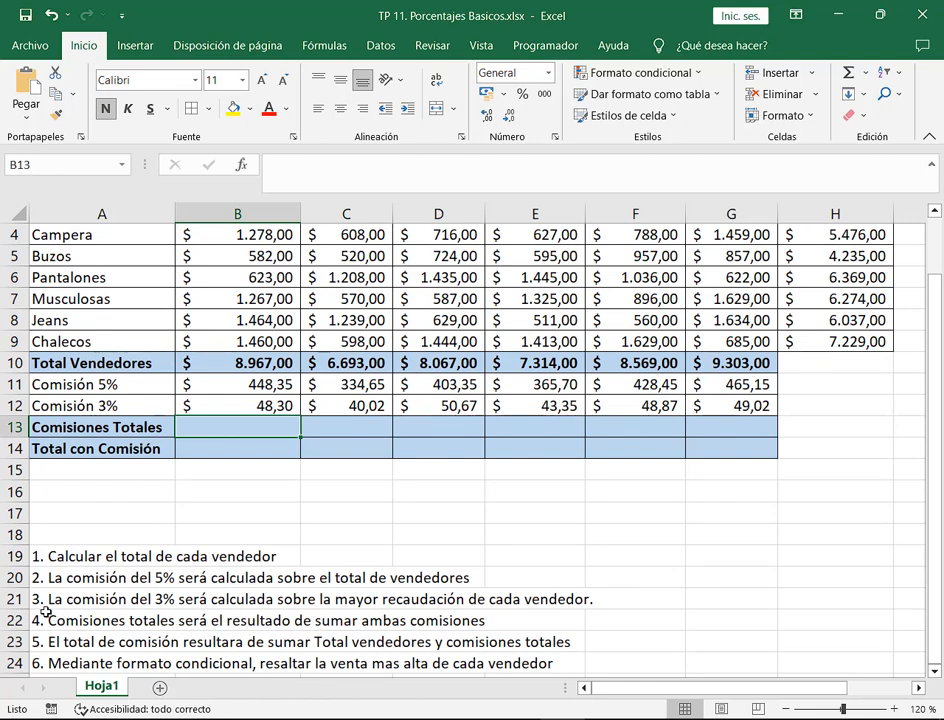
{"action": "left_click_drag", "start_coordinate": [44, 612], "coordinate": [497, 631]}
{"action": "left_click", "coordinate": [849, 72]}
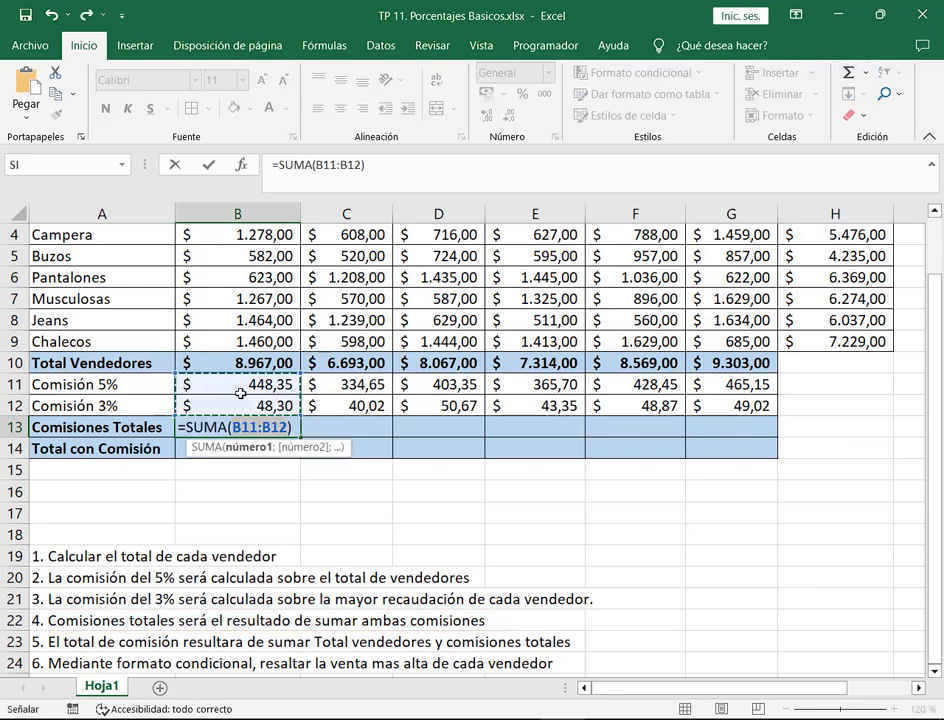
{"action": "left_click_drag", "start_coordinate": [172, 367], "coordinate": [293, 410]}
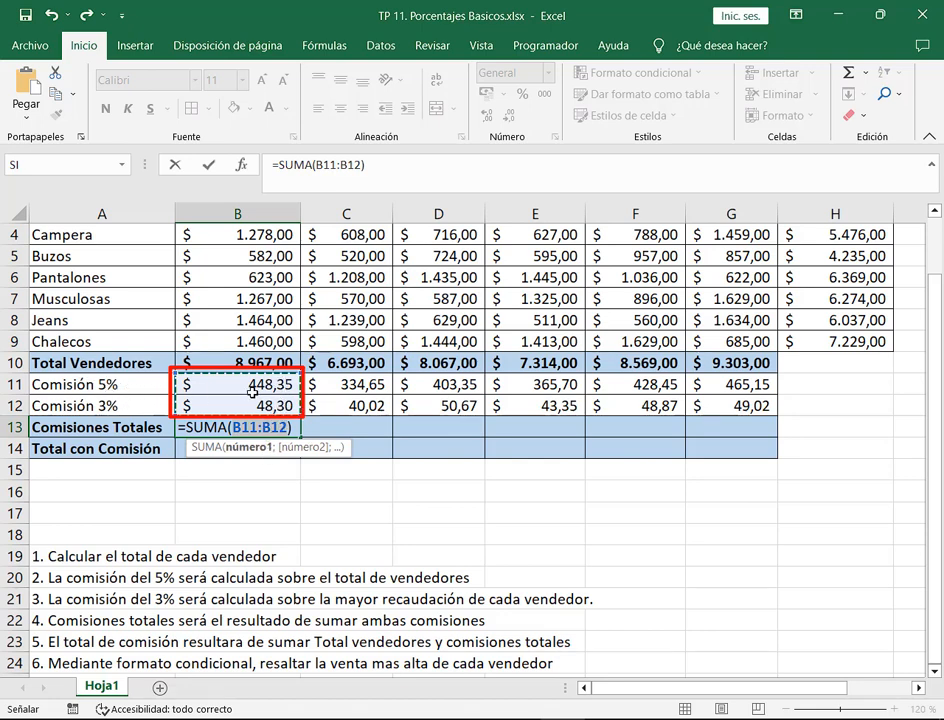
{"action": "key", "text": "Return"}
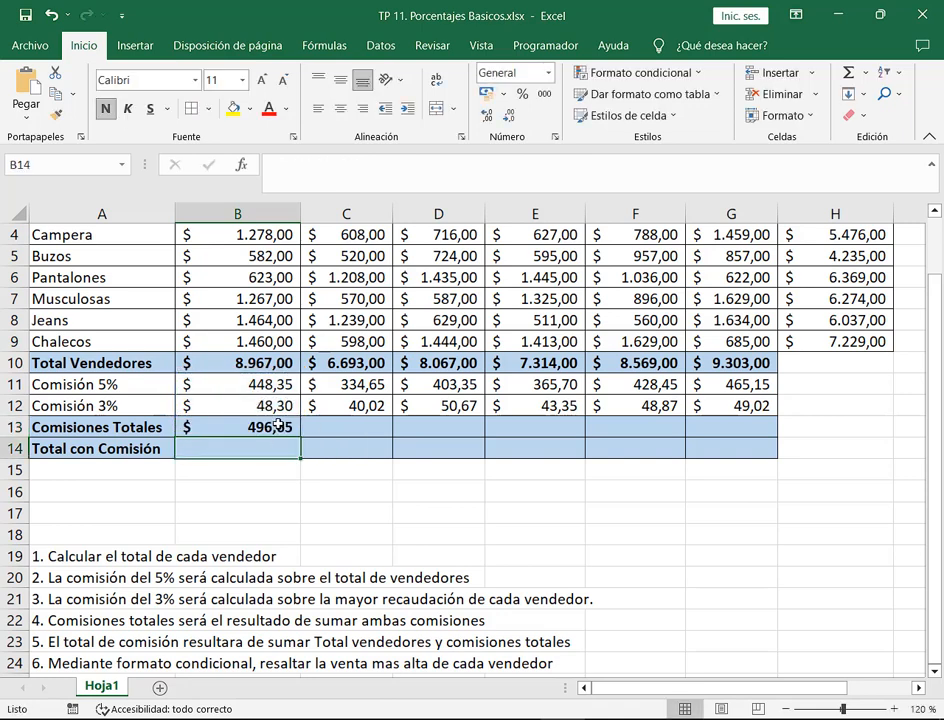
- Fill the Comisiones Totales formula from B13 across to G13 and review the B11:B12 range it sums
{"action": "left_click", "coordinate": [278, 426]}
{"action": "left_click_drag", "start_coordinate": [302, 437], "coordinate": [765, 444]}
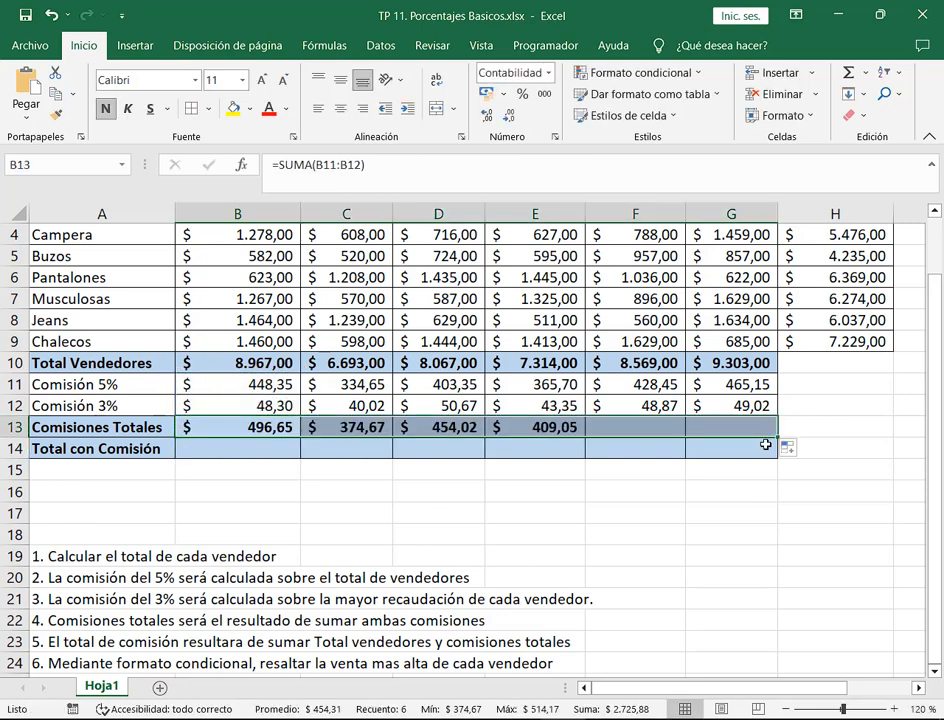
{"action": "double_click", "coordinate": [261, 424]}
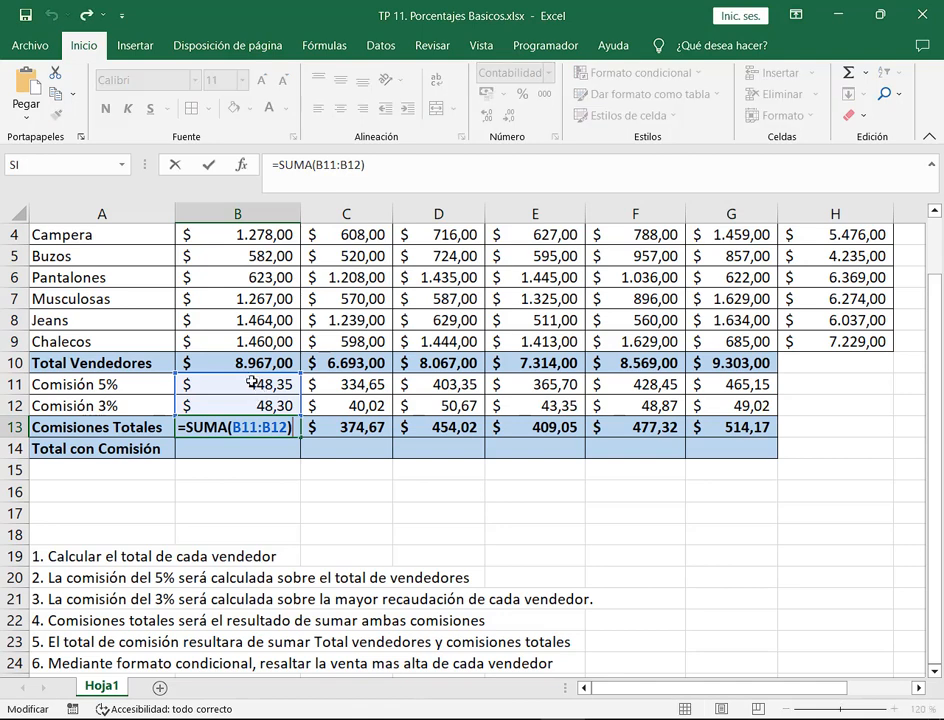
{"action": "left_click_drag", "start_coordinate": [238, 375], "coordinate": [302, 420]}
{"action": "key", "text": "Return"}
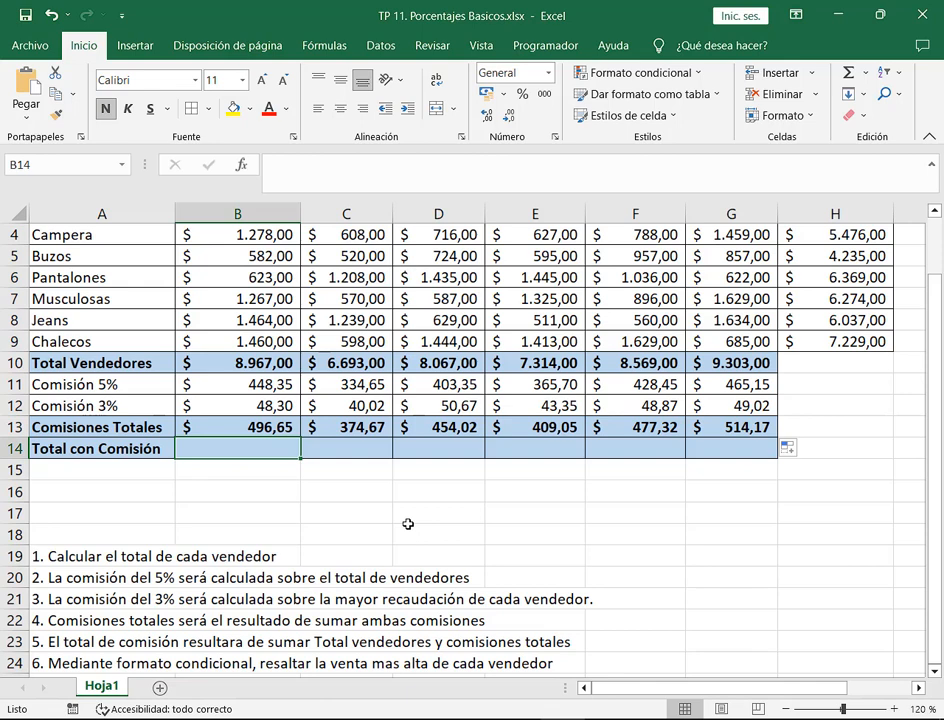
{"action": "key", "text": "Up"}
{"action": "key", "text": "F2"}
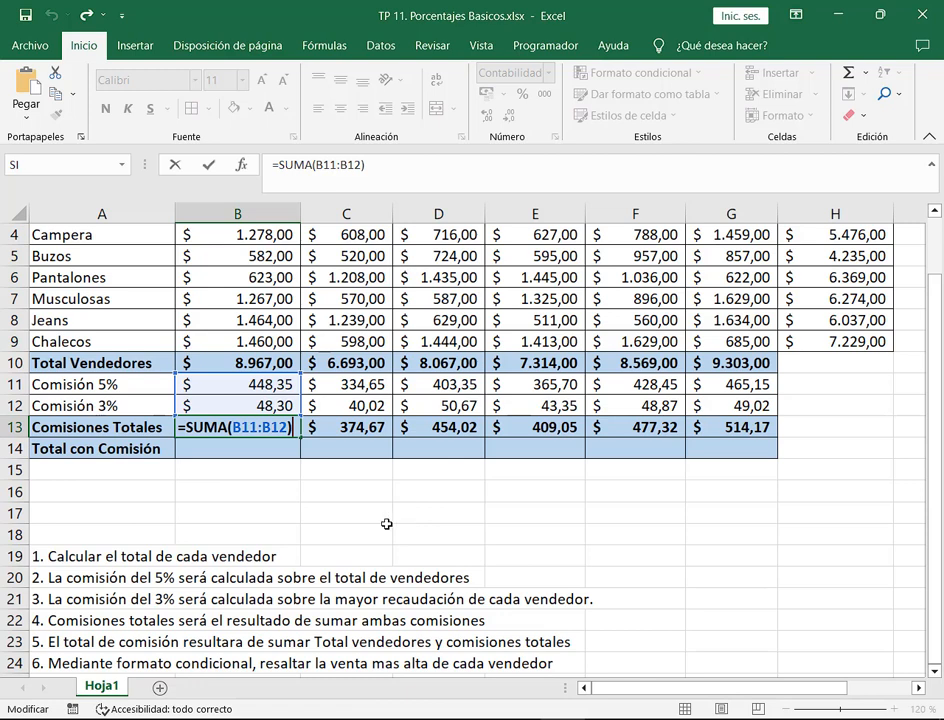
{"action": "key", "text": "ctrl+Return"}
- Box instruction 5 and the cells B10 and B13 in red to point out what Total con Comisión adds
{"action": "left_click", "coordinate": [246, 452]}
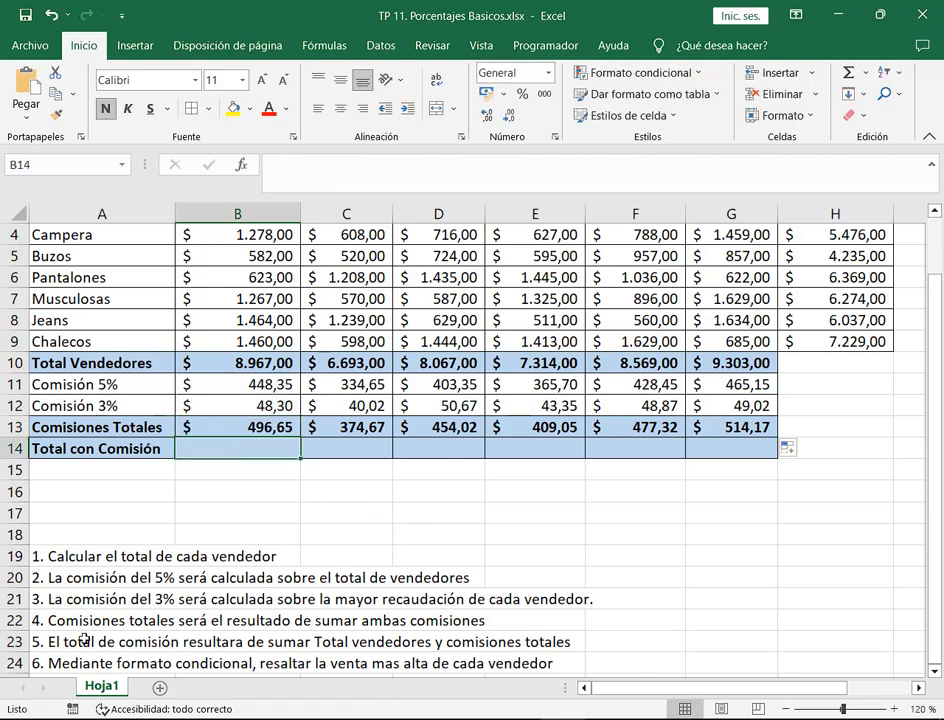
{"action": "mouse_move", "coordinate": [41, 626]}
{"action": "left_mouse_down"}
{"action": "mouse_move", "coordinate": [256, 664]}
{"action": "mouse_move", "coordinate": [588, 655]}
{"action": "left_mouse_up"}
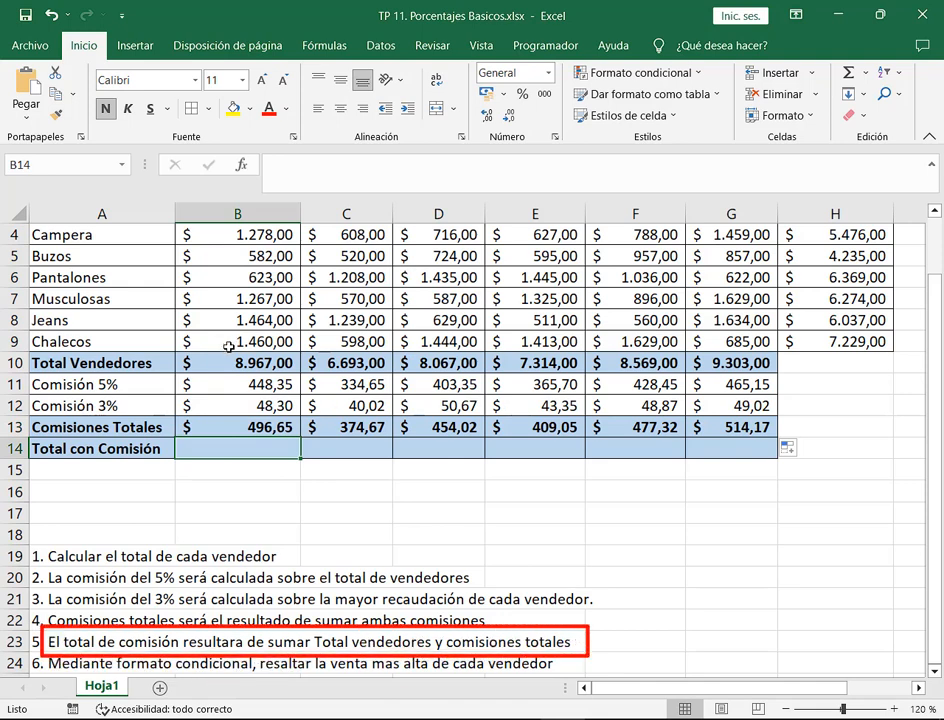
{"action": "left_click_drag", "start_coordinate": [173, 350], "coordinate": [300, 379]}
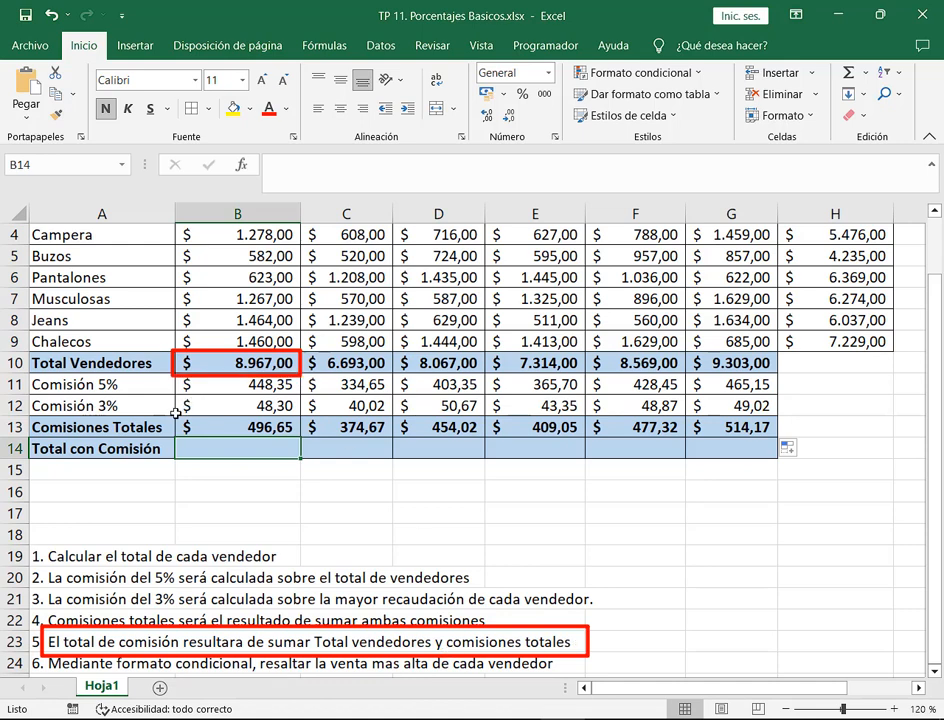
{"action": "left_click_drag", "start_coordinate": [173, 415], "coordinate": [300, 437]}
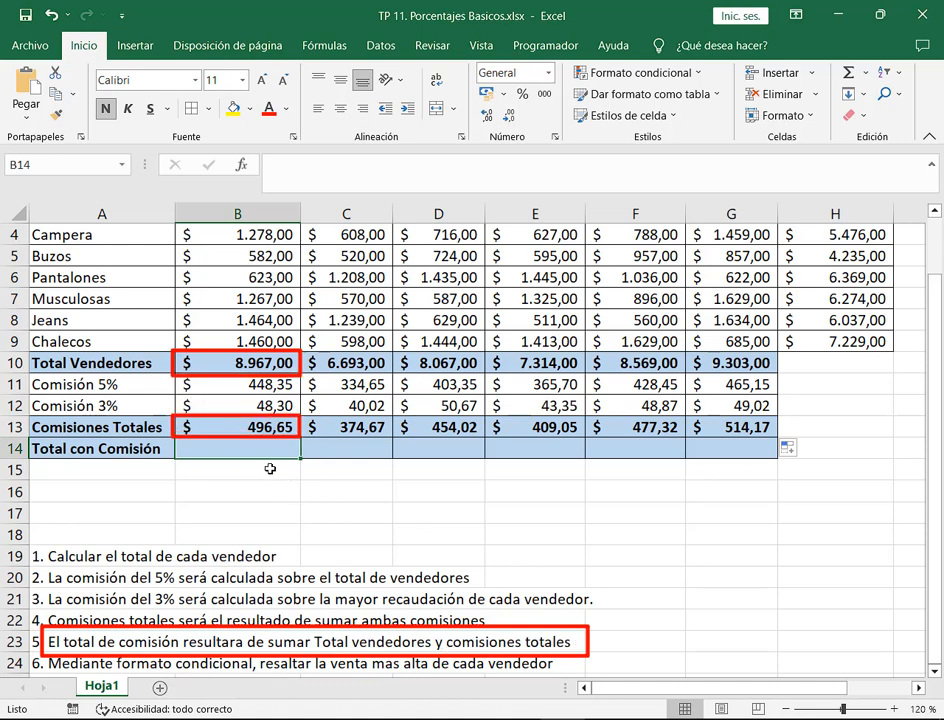
{"action": "key", "text": "Escape"}
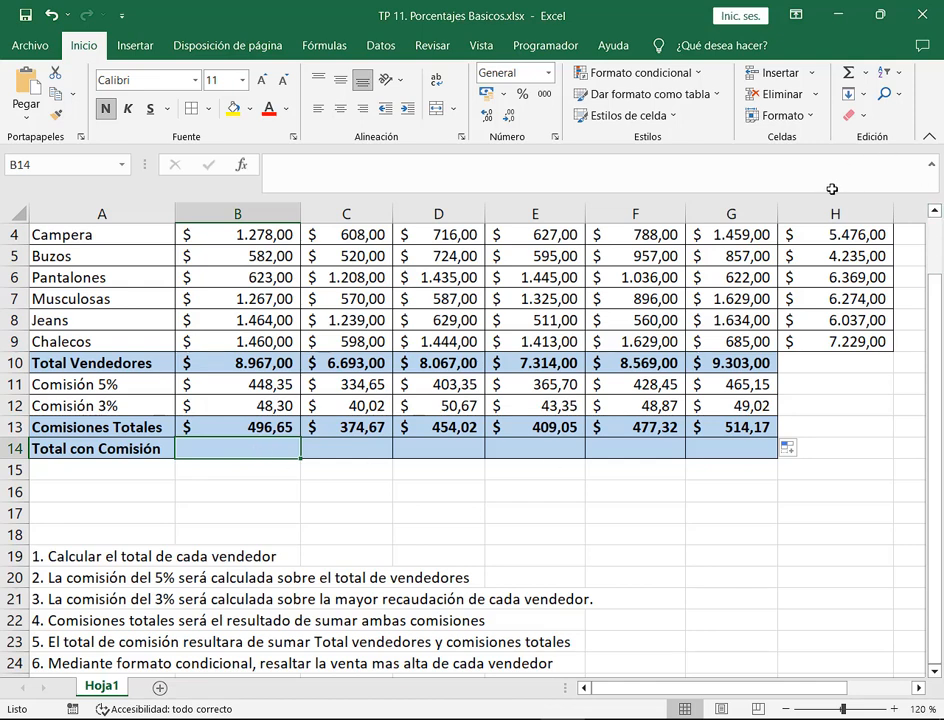
- Enter the formula =B10+B13 in B14 for the first seller's Total con Comisión
{"action": "type", "text": "="}
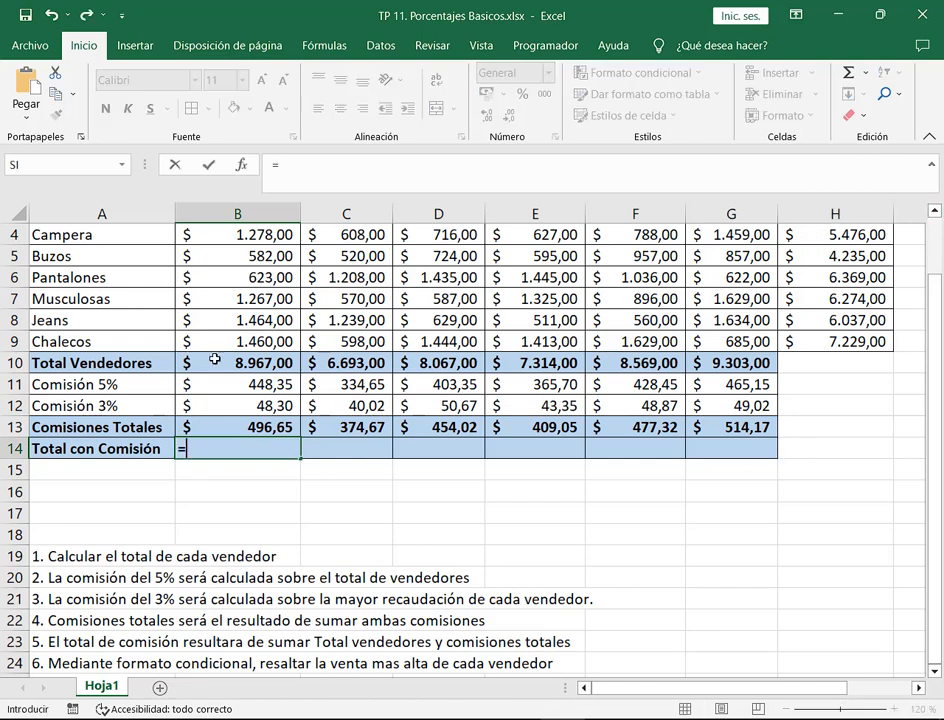
{"action": "left_click", "coordinate": [228, 364]}
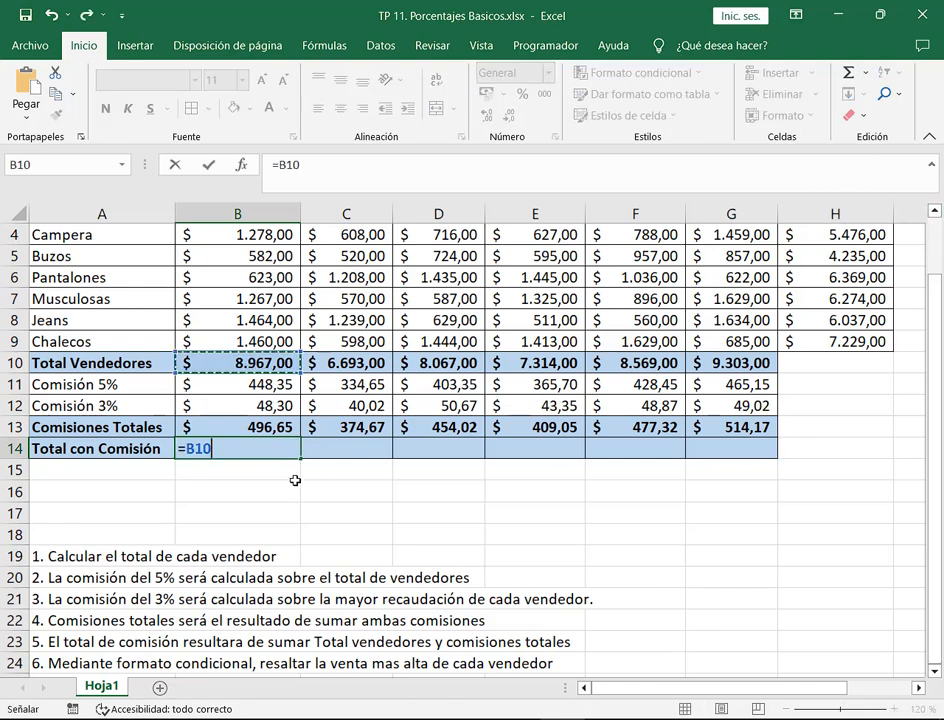
{"action": "type", "text": "+"}
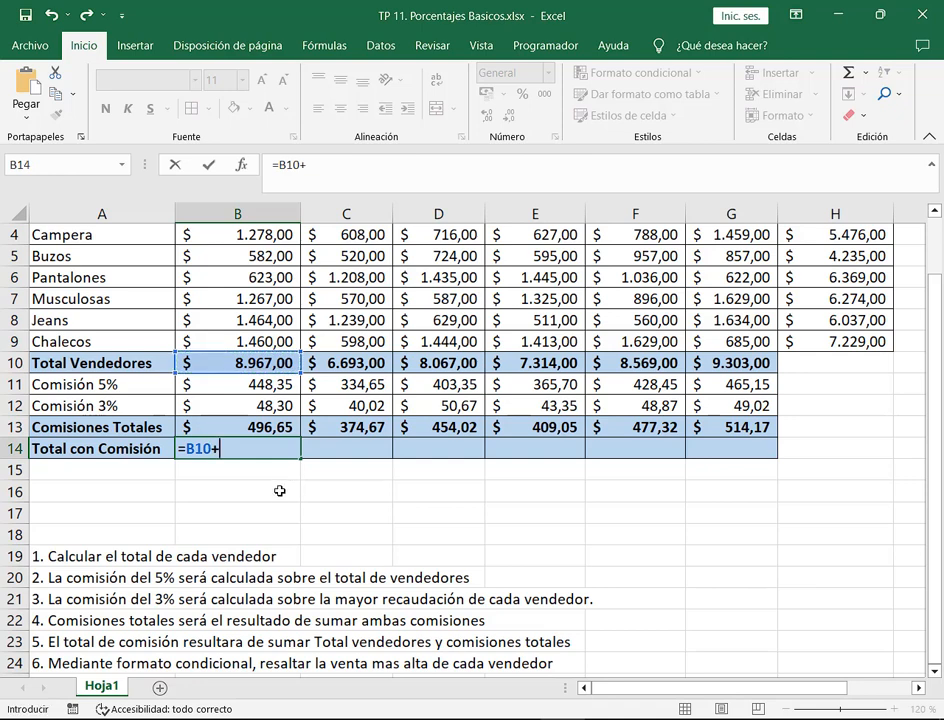
{"action": "left_click", "coordinate": [267, 426]}
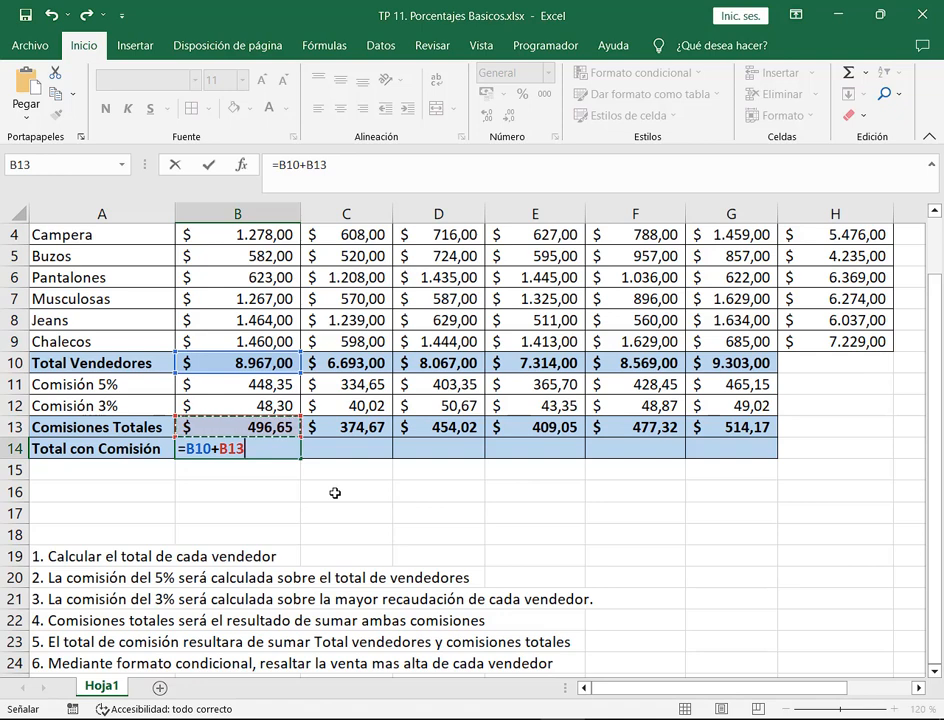
{"action": "key", "text": "Return"}
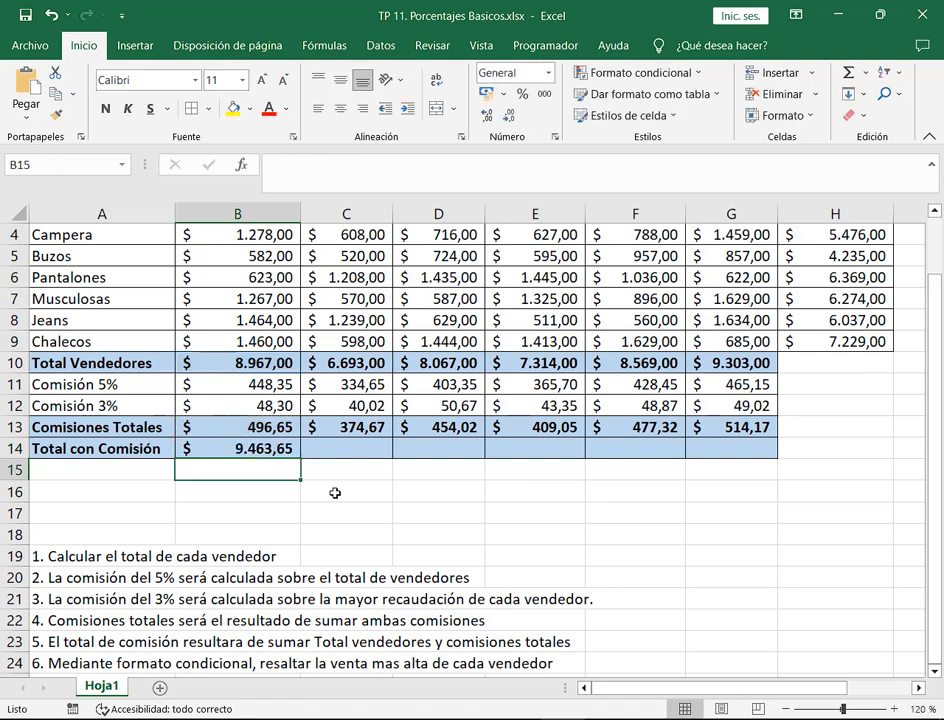
- Review the cell references of the addition formula in B14 and clear the cell
{"action": "left_click", "coordinate": [275, 449]}
{"action": "key", "text": "F2"}
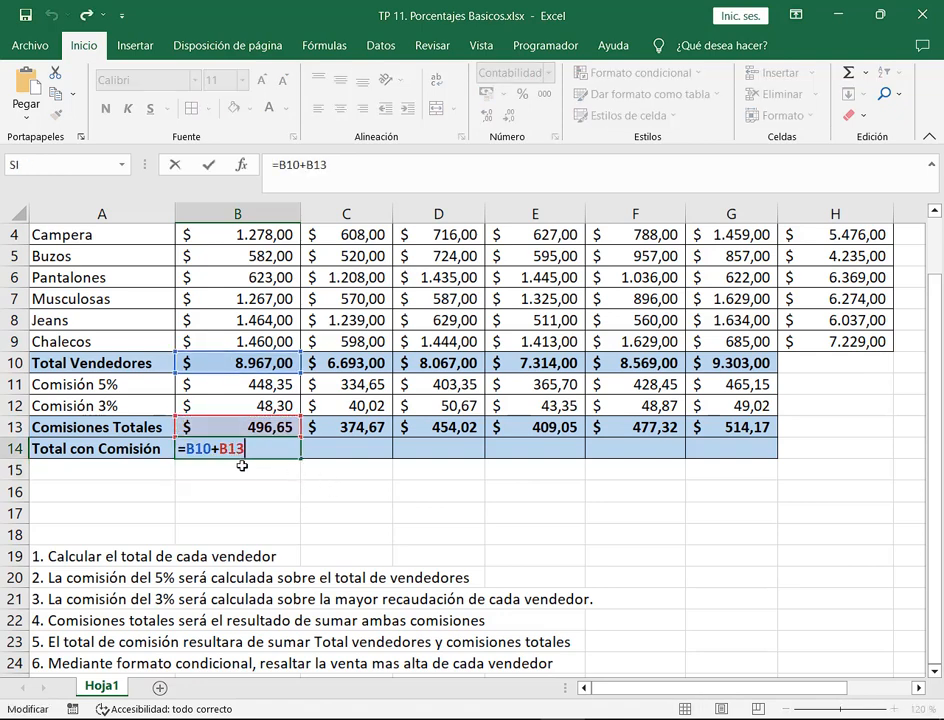
{"action": "key", "text": "Escape"}
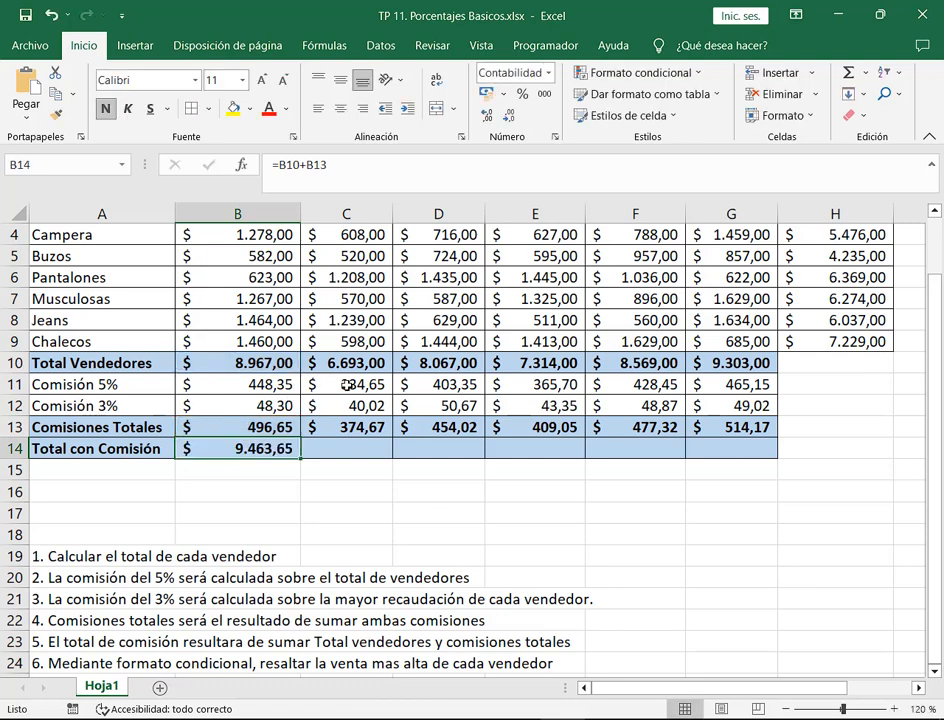
{"action": "key", "text": "Delete"}
- Insert a SUMA function in B14, replacing its suggested arguments with B10 as the first argument
{"action": "left_click", "coordinate": [847, 74]}
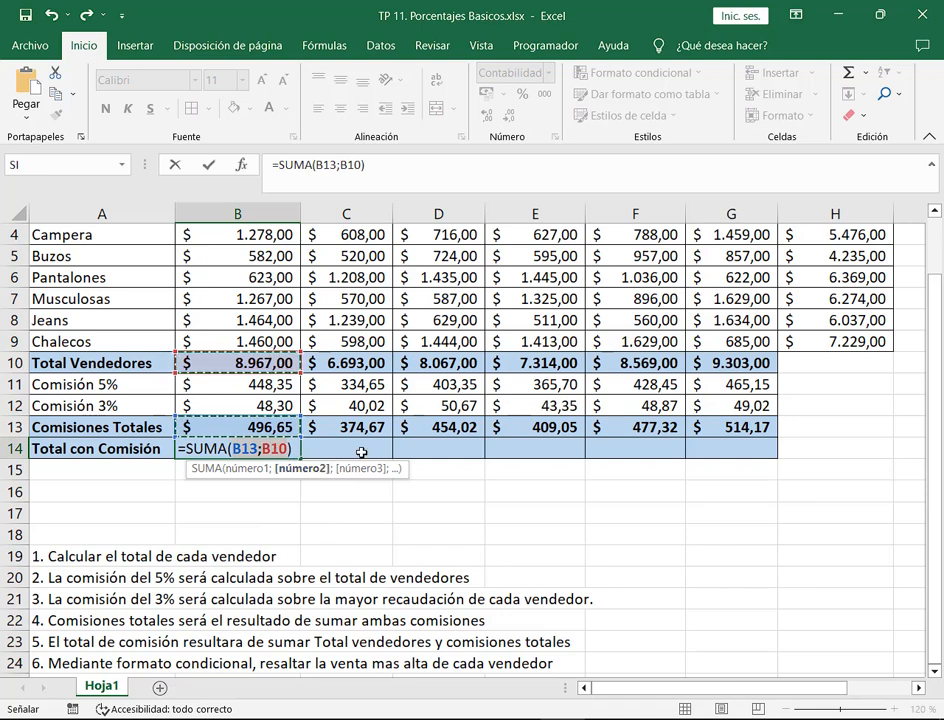
{"action": "key", "text": "BackSpace"}
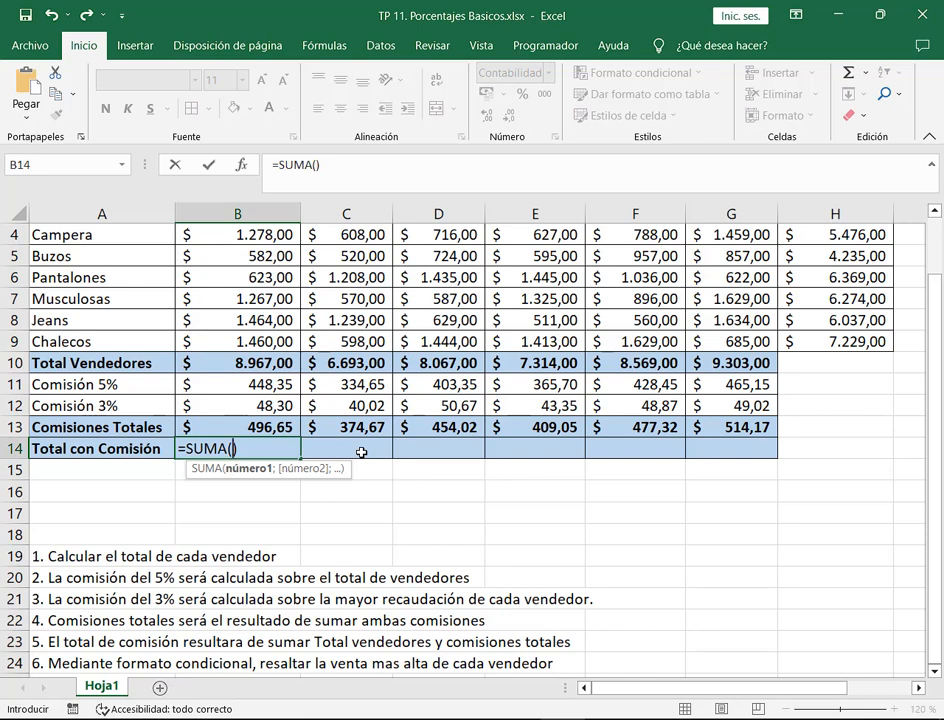
{"action": "key", "text": "Left"}
{"action": "left_click", "coordinate": [236, 363]}
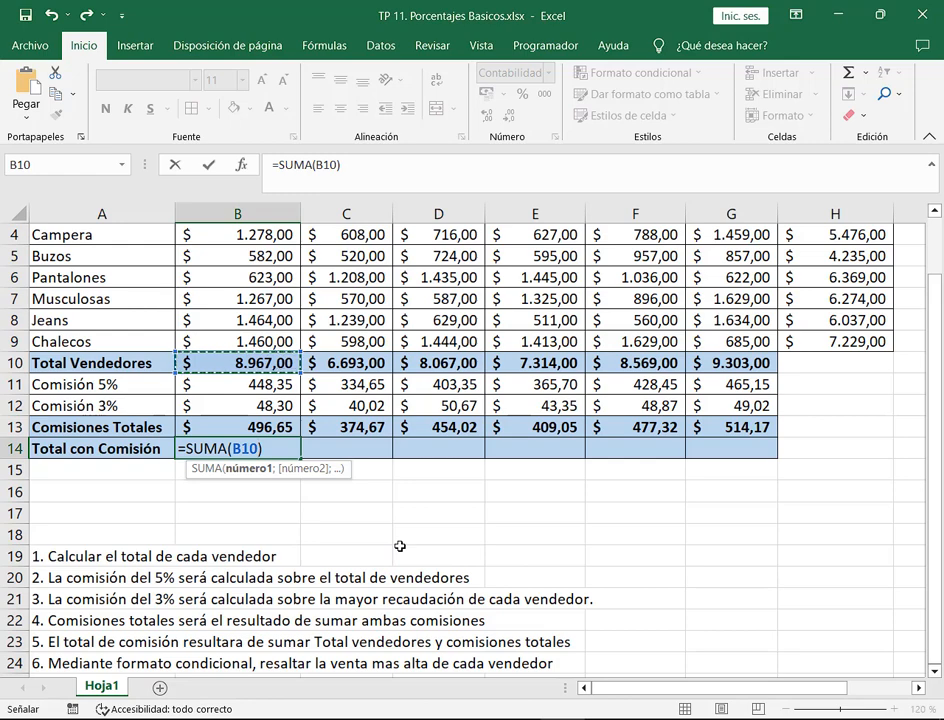
- Open the on-screen keyboard to point out its keys, and close it again
{"action": "key", "text": "super"}
{"action": "type", "text": "te"}
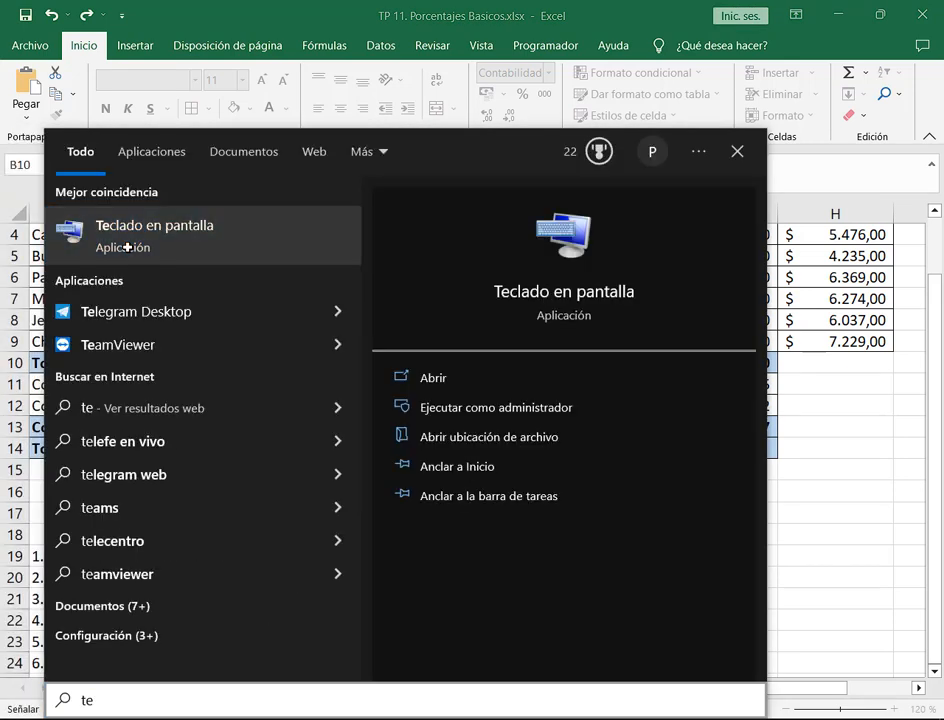
{"action": "left_click", "coordinate": [150, 246]}
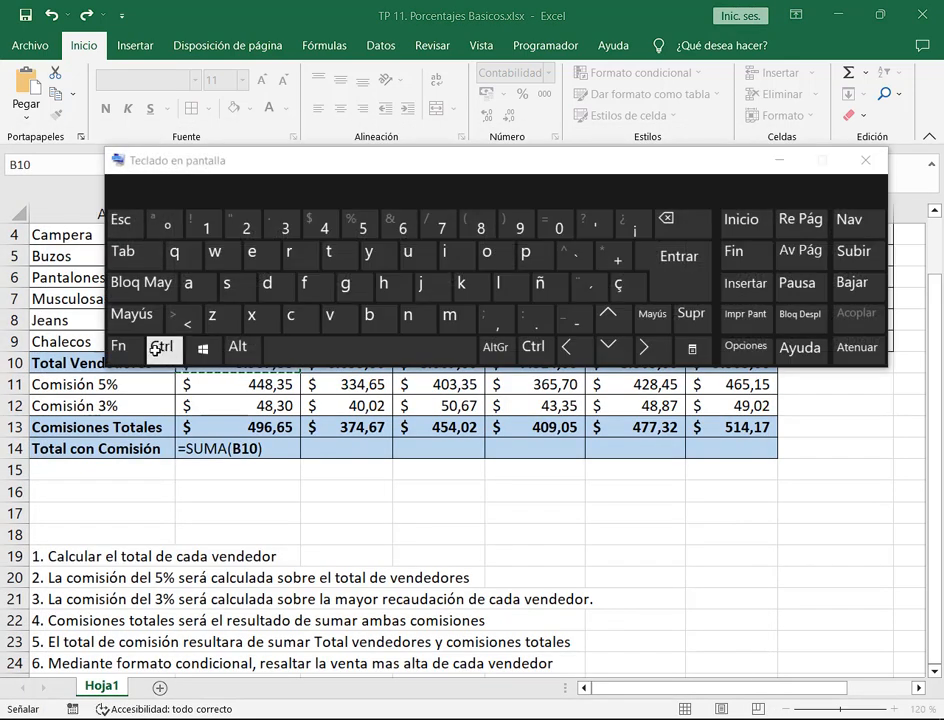
{"action": "left_click", "coordinate": [860, 160]}
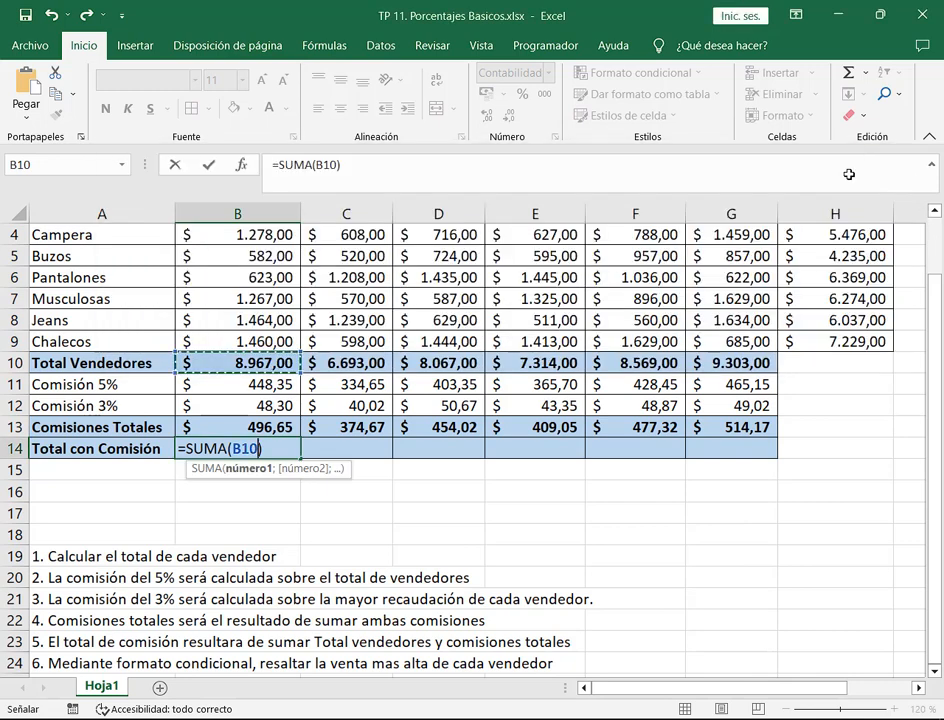
- Complete B14 as =SUMA(B10;B13) and fill the formula across Total con Comisión through G14
{"action": "type", "text": ";"}
{"action": "left_click", "coordinate": [293, 427]}
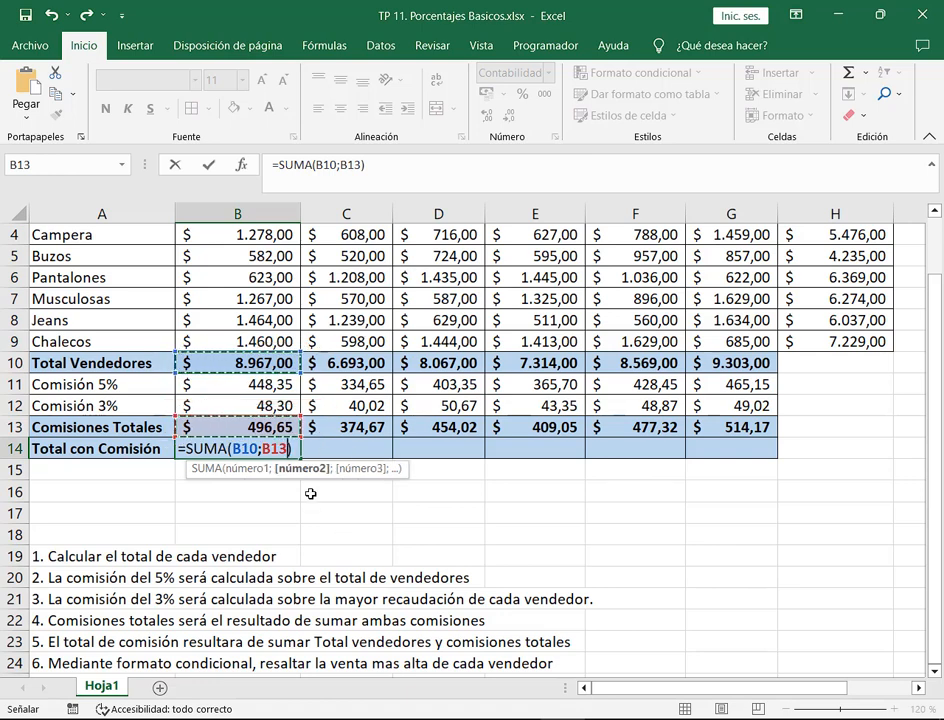
{"action": "key", "text": "Return"}
{"action": "left_click", "coordinate": [297, 452]}
{"action": "left_click_drag", "start_coordinate": [299, 458], "coordinate": [778, 449]}
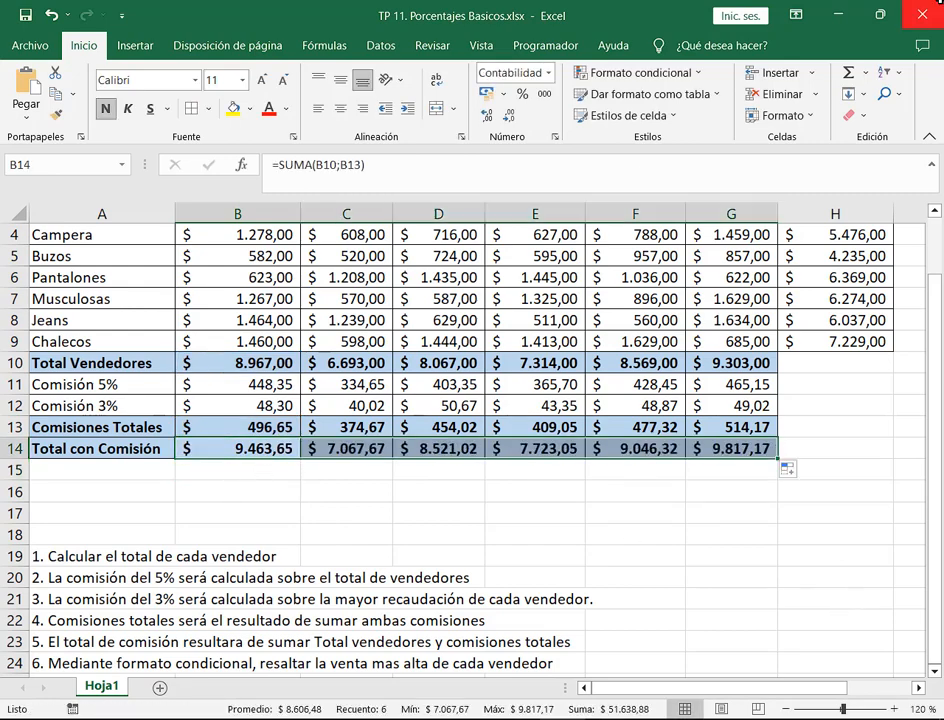
- Reduce the workbook window, review the SUMA formula in B14 and close the TP 11 workbook
{"action": "left_click", "coordinate": [881, 14]}
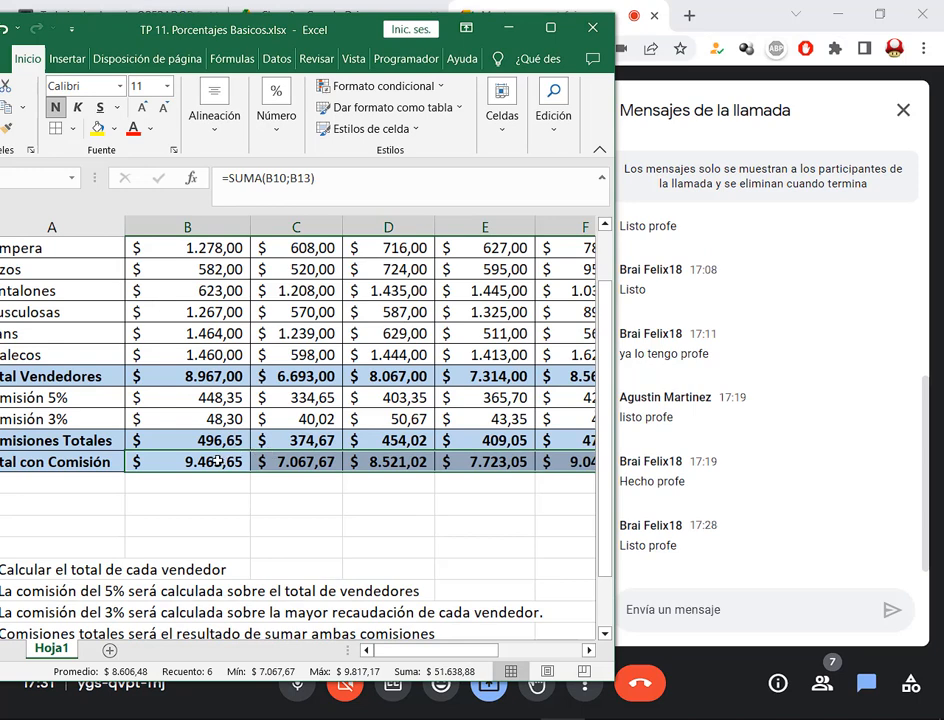
{"action": "key", "text": "F2"}
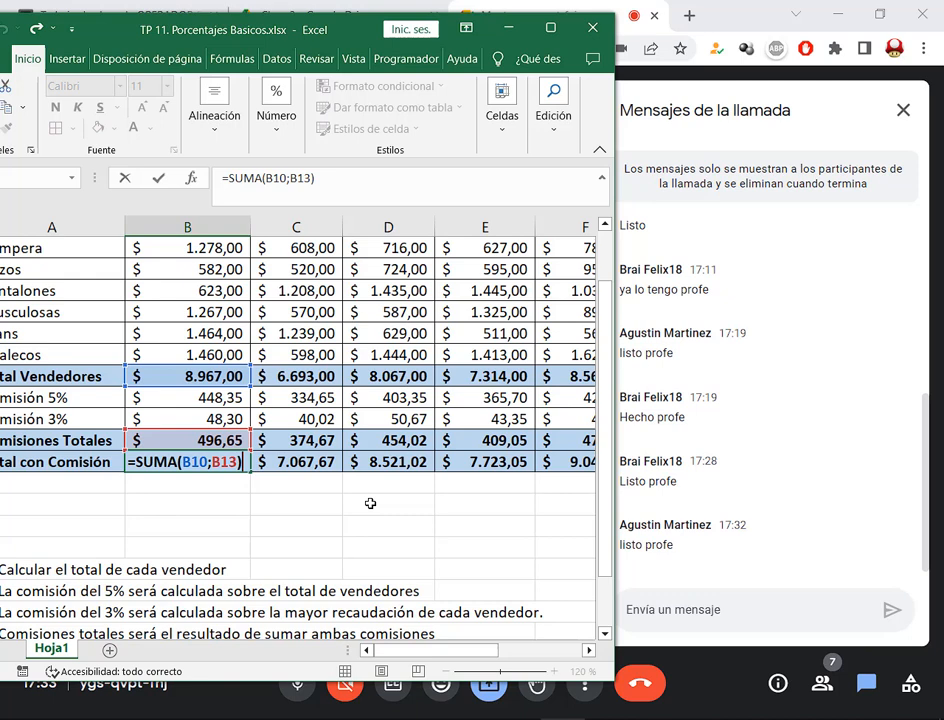
{"action": "key", "text": "ctrl+Return"}
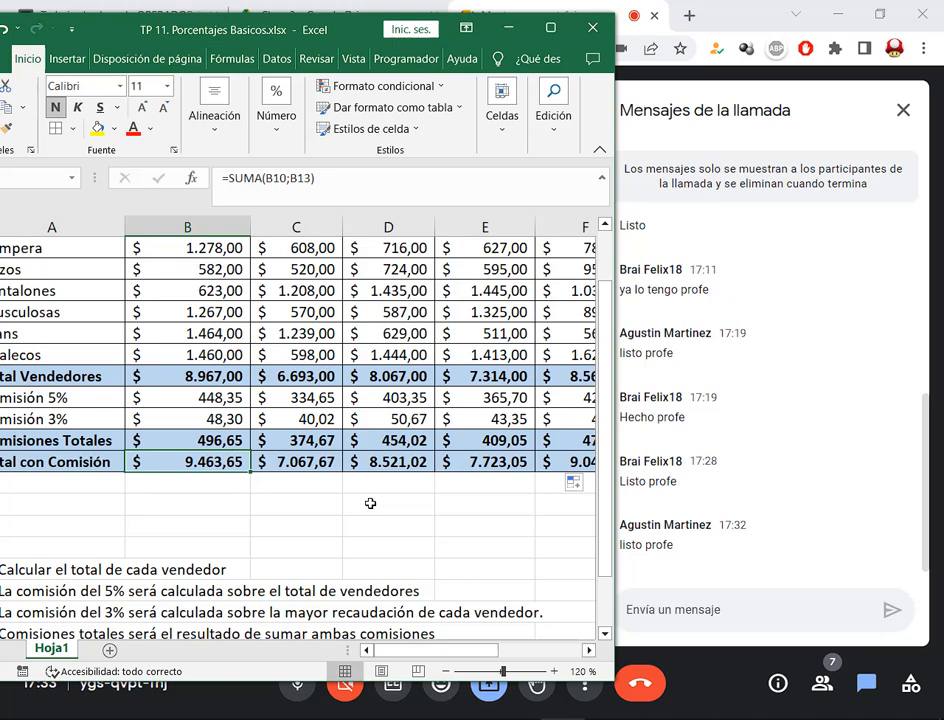
{"action": "left_click_drag", "start_coordinate": [75, 28], "coordinate": [116, 29]}
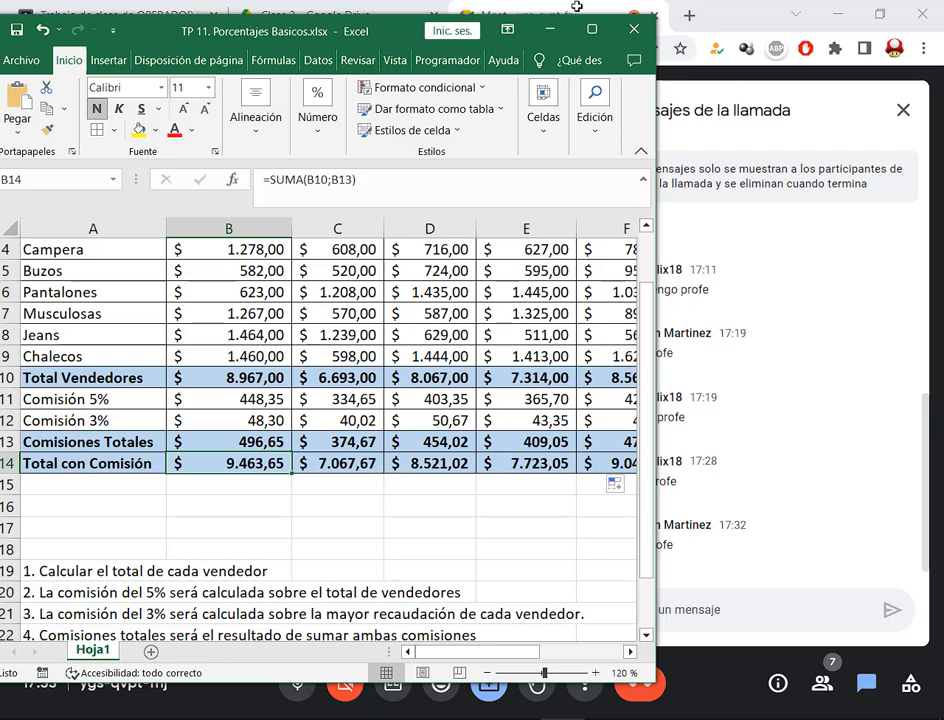
{"action": "left_click", "coordinate": [634, 29]}
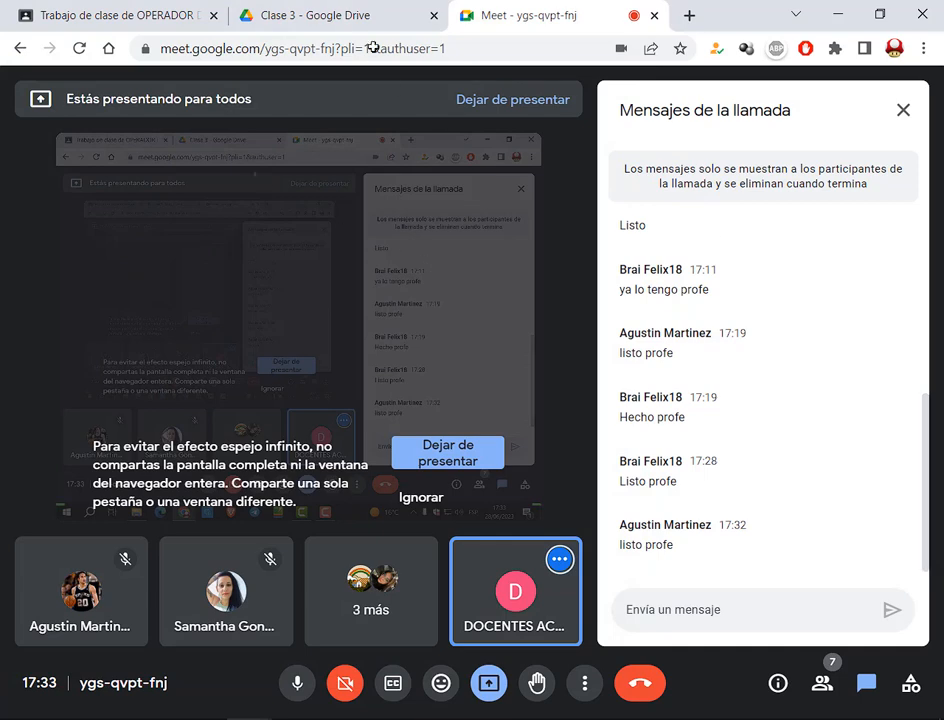
- Switch to the Clase 3 folder in Google Drive and download TP 12. Porcentajes Completos.xls
{"action": "left_click", "coordinate": [362, 15]}
{"action": "scroll", "coordinate": [658, 421], "scroll_direction": "down", "scroll_amount": 1}
{"action": "scroll", "coordinate": [658, 421], "scroll_direction": "down", "scroll_amount": 2}
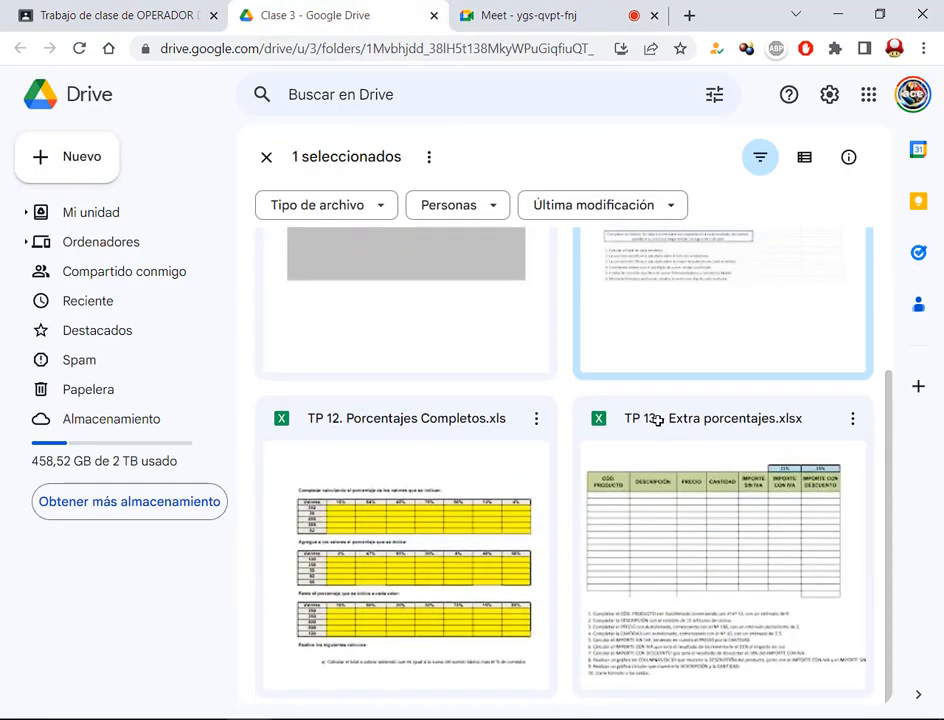
{"action": "left_click", "coordinate": [456, 525]}
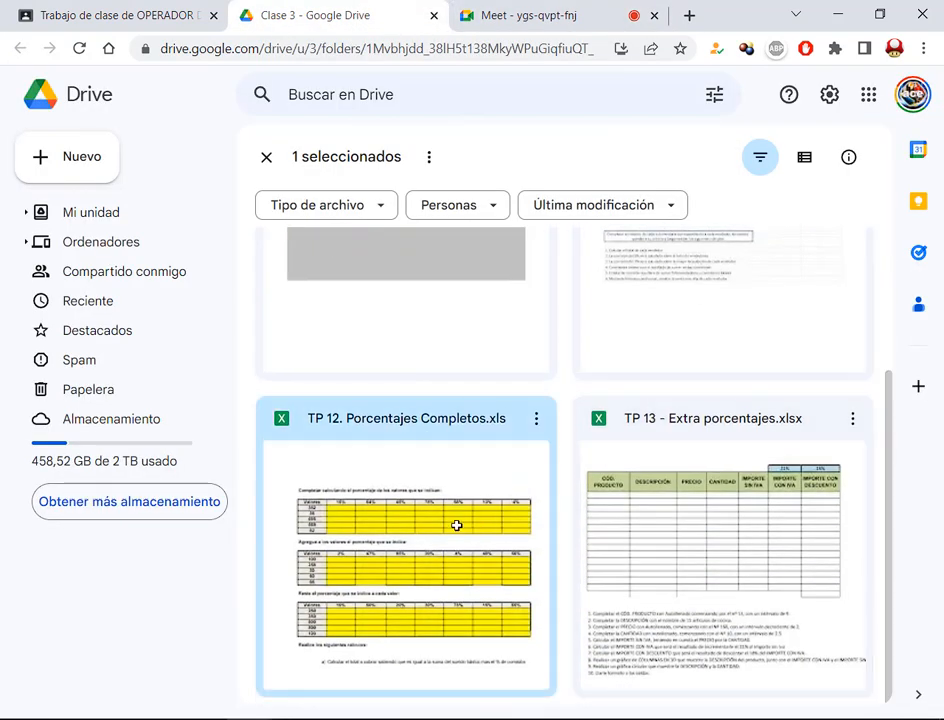
{"action": "right_click", "coordinate": [371, 440]}
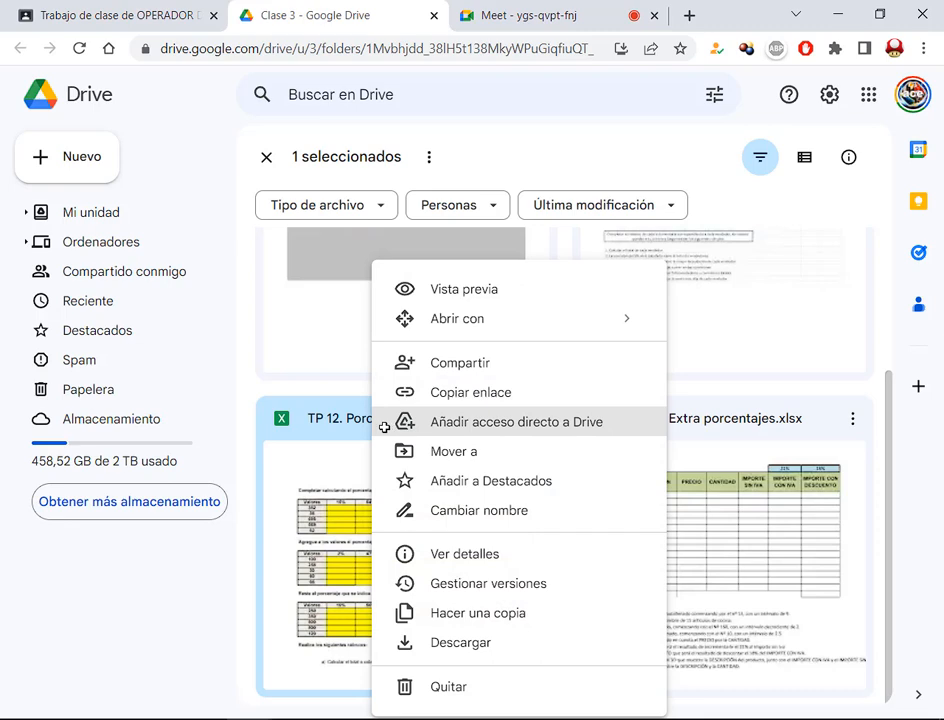
{"action": "left_click", "coordinate": [441, 638]}
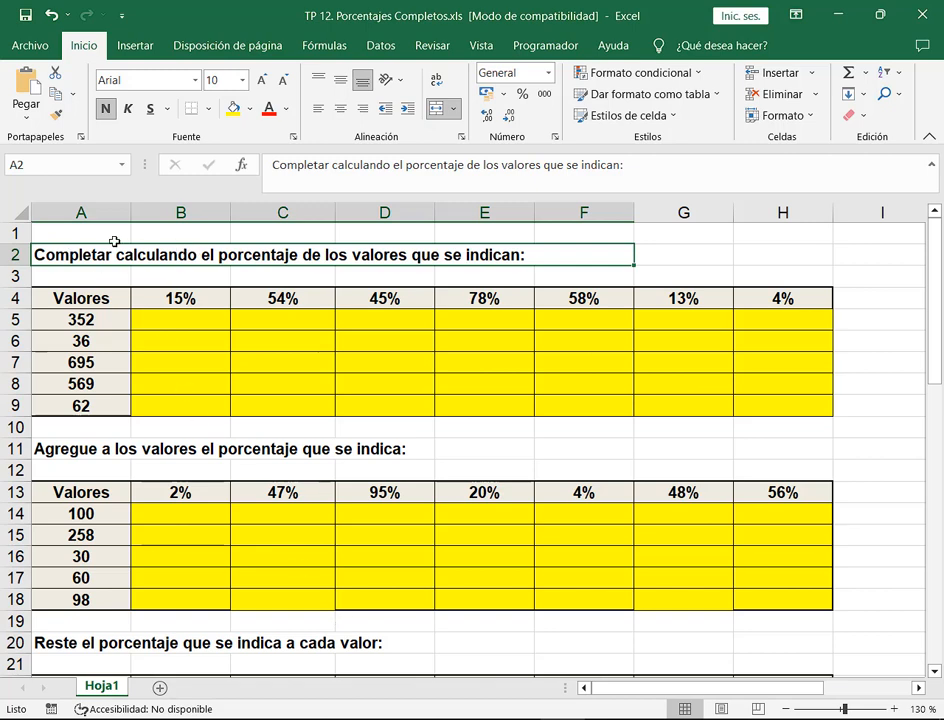
- Enter =A5*$B$4 in B5 for the 15% column of the first table and fill it down to B9
{"action": "left_click_drag", "start_coordinate": [121, 244], "coordinate": [298, 264]}
{"action": "left_click", "coordinate": [188, 320]}
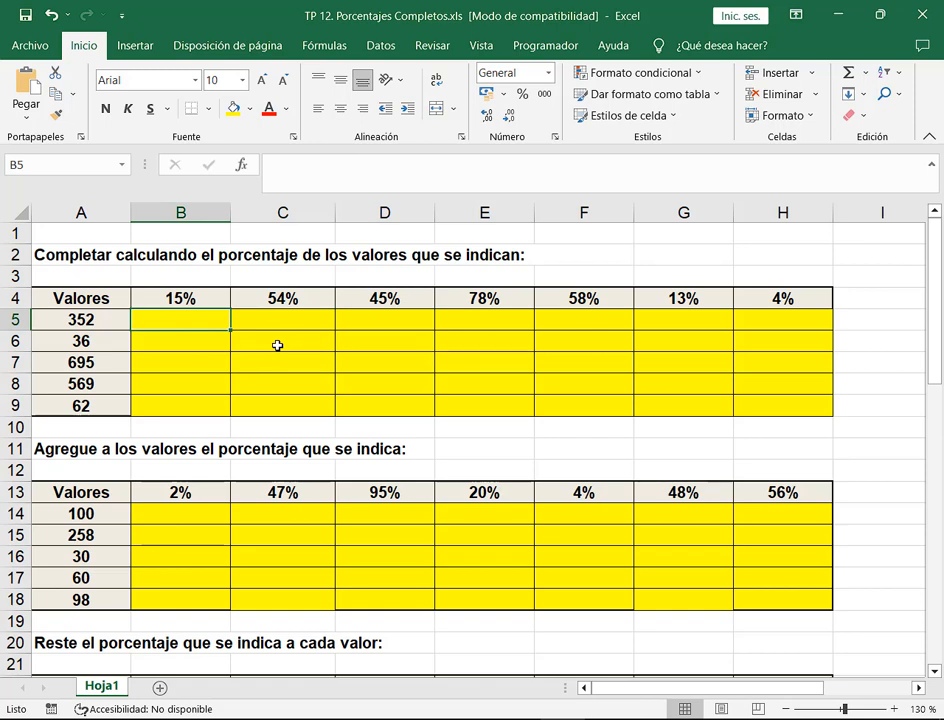
{"action": "type", "text": "="}
{"action": "left_click", "coordinate": [98, 317]}
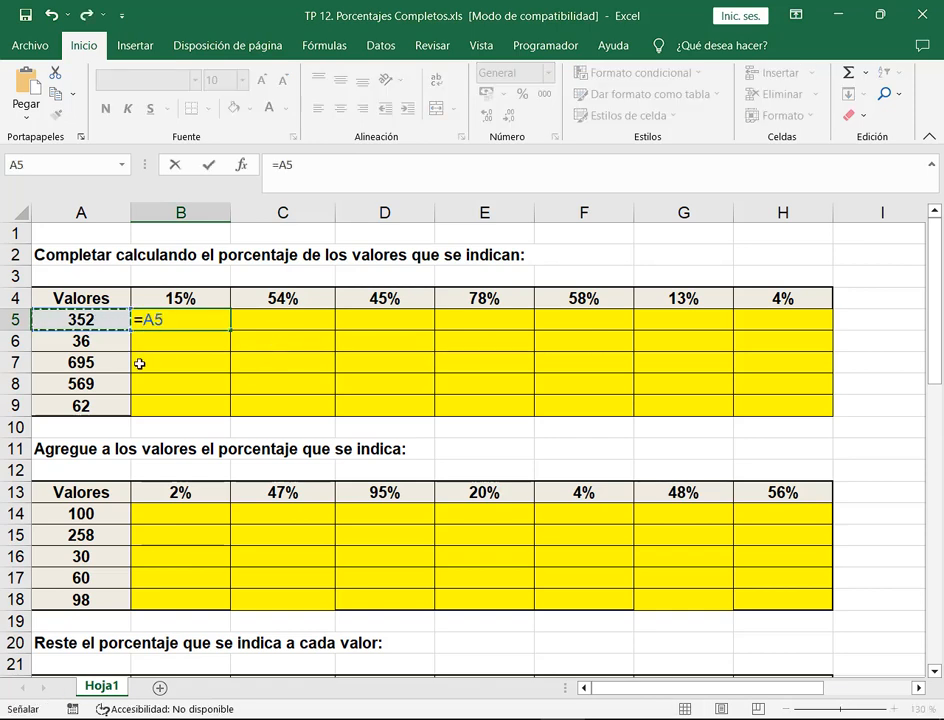
{"action": "type", "text": "*"}
{"action": "left_click", "coordinate": [200, 299]}
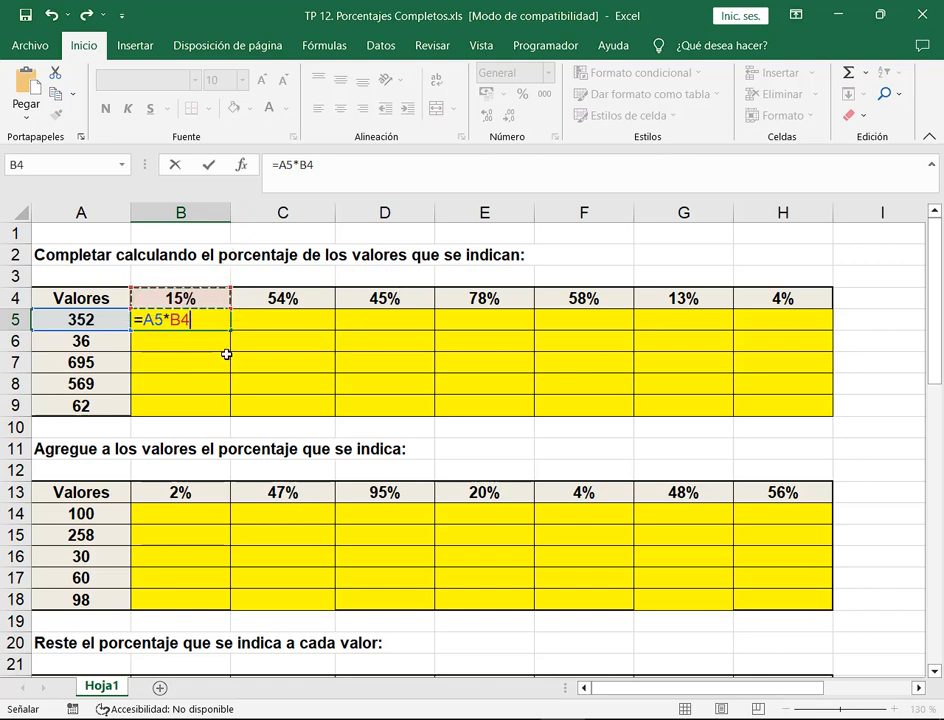
{"action": "key", "text": "F4"}
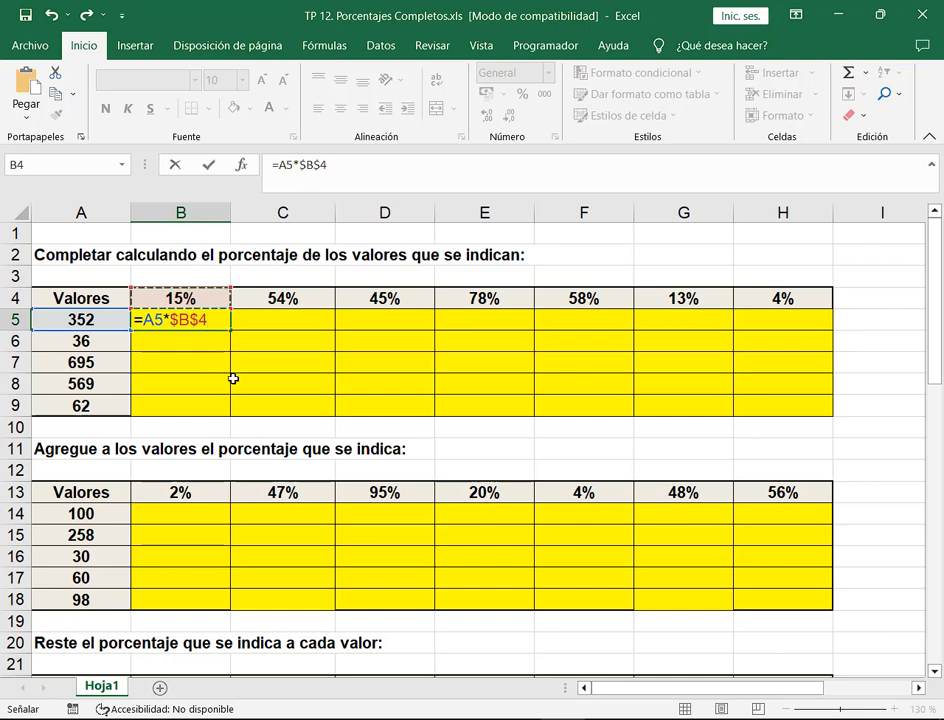
{"action": "key", "text": "Return"}
{"action": "left_click", "coordinate": [212, 321]}
{"action": "left_click_drag", "start_coordinate": [230, 330], "coordinate": [224, 410]}
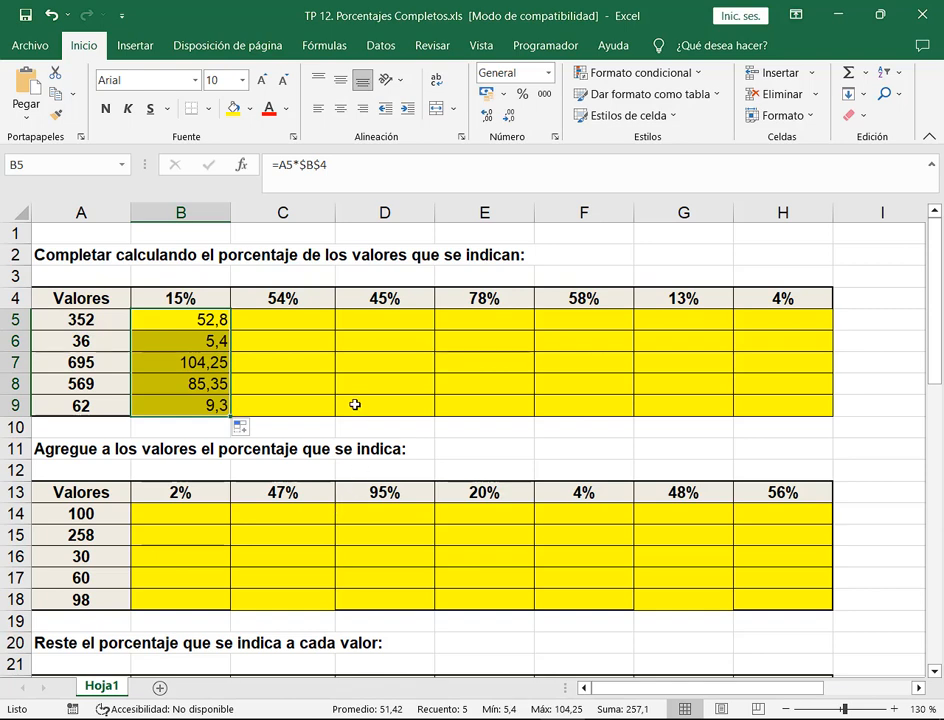
- Enter the formula =A5*$C$4 in C5 to calculate 54% of the first value
{"action": "left_click", "coordinate": [318, 324]}
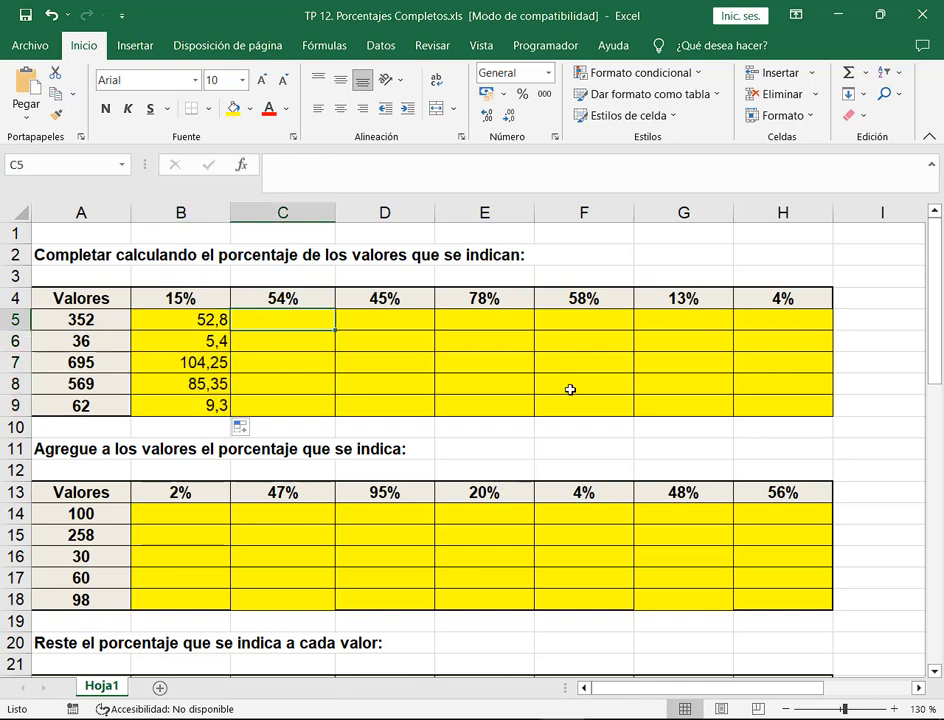
{"action": "type", "text": "="}
{"action": "left_click", "coordinate": [80, 320]}
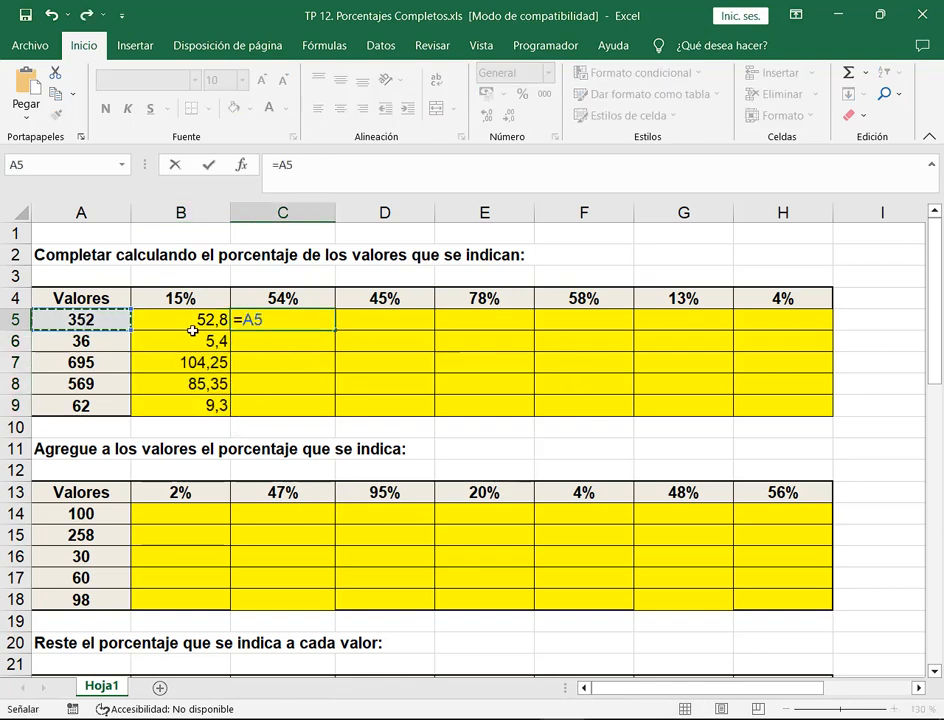
{"action": "type", "text": "*"}
{"action": "left_click", "coordinate": [282, 300]}
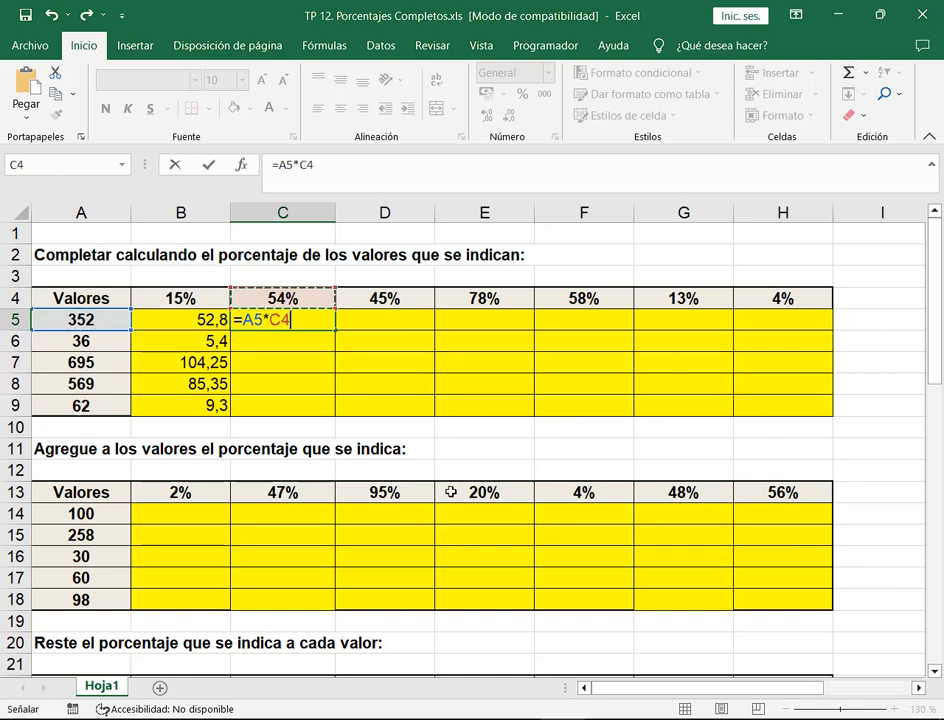
{"action": "key", "text": "F4"}
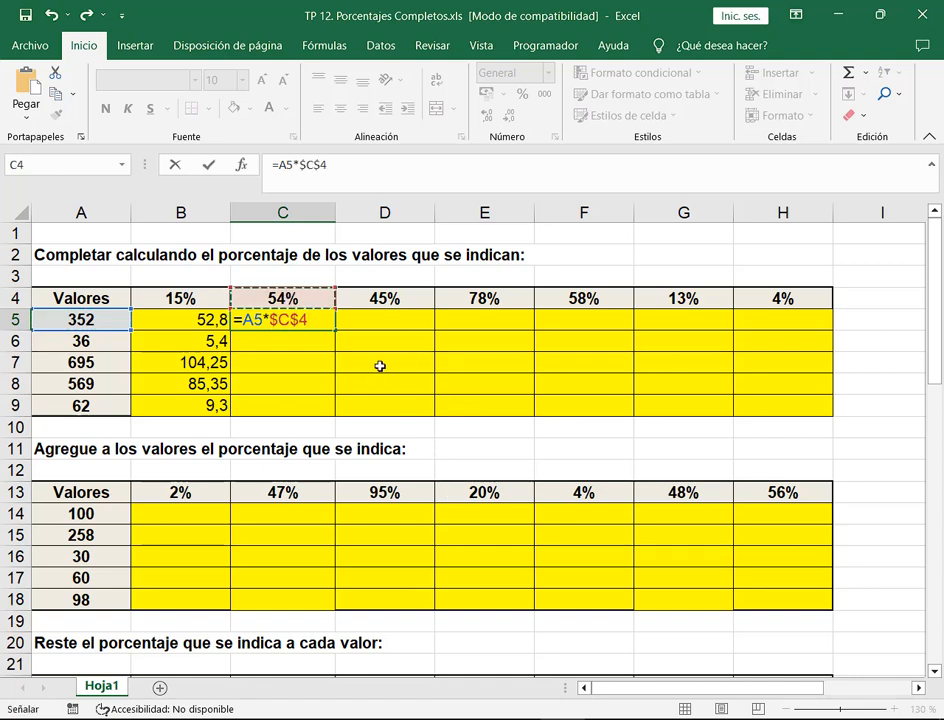
{"action": "key", "text": "Return"}
- Enter the formula =A5*$D$4 in D5 to calculate 45% of the first value
{"action": "left_click", "coordinate": [365, 323]}
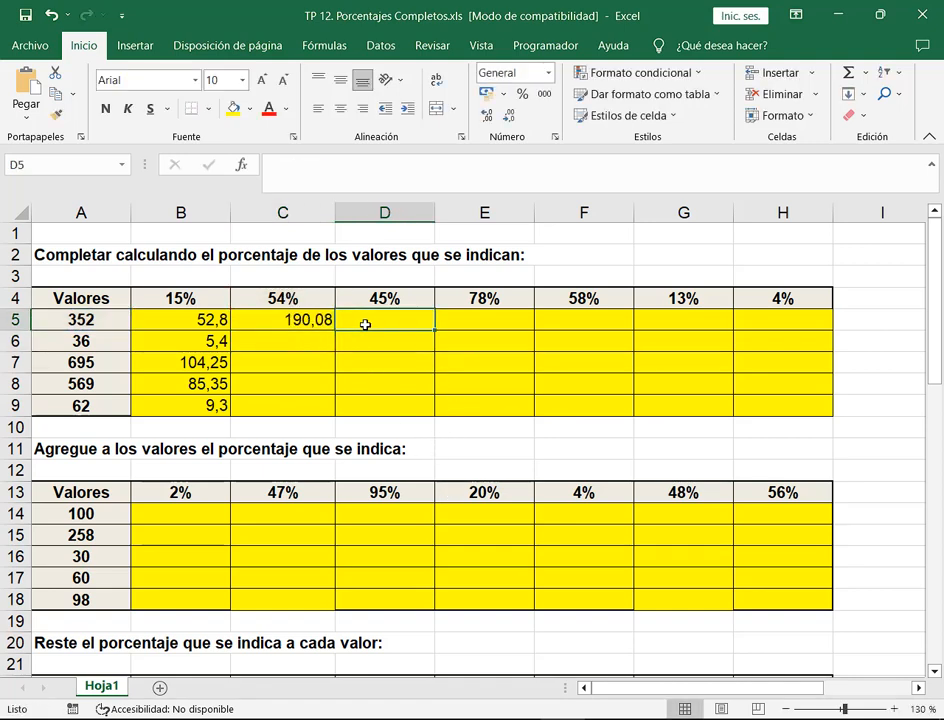
{"action": "type", "text": "="}
{"action": "left_click", "coordinate": [120, 319]}
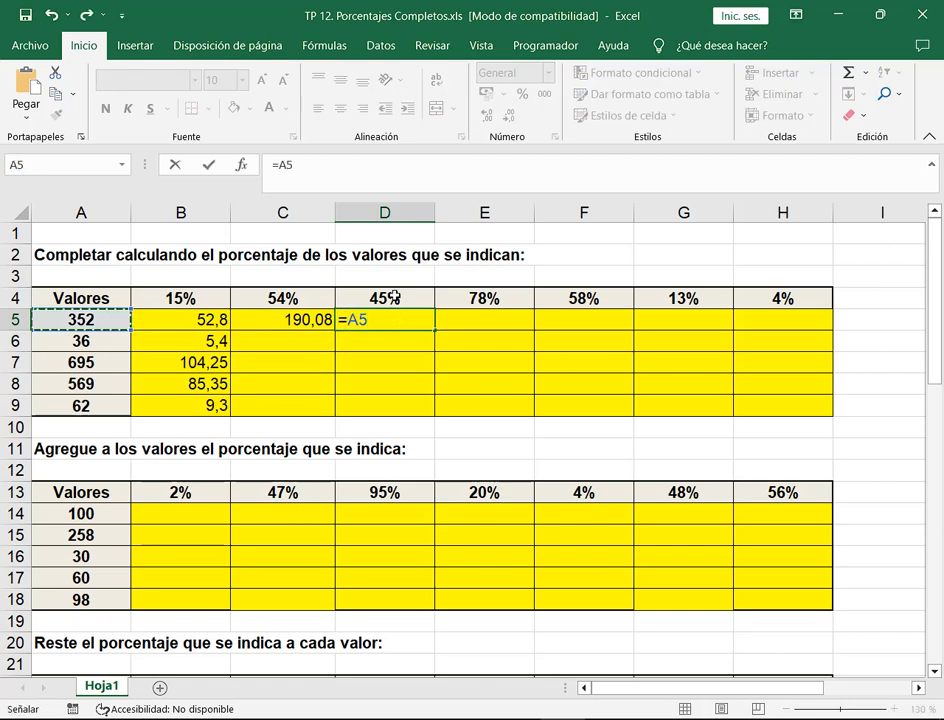
{"action": "type", "text": "*"}
{"action": "left_click", "coordinate": [395, 297]}
{"action": "key", "text": "F4"}
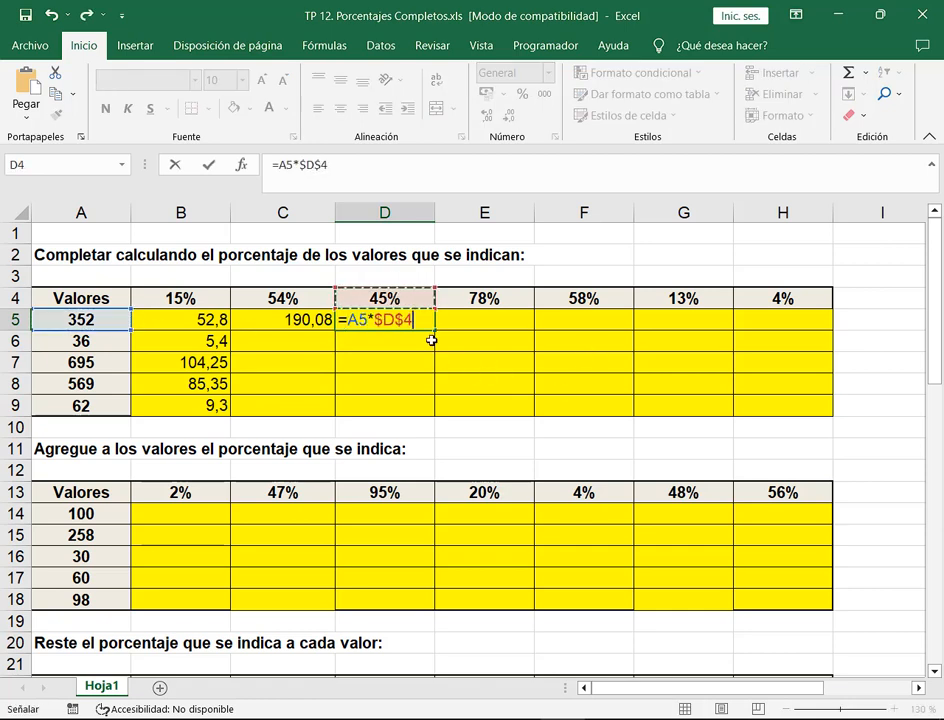
{"action": "key", "text": "F2"}
- Enter the formula =A5*$E$4 in E5 to calculate 78% of the first value
{"action": "left_click", "coordinate": [494, 319]}
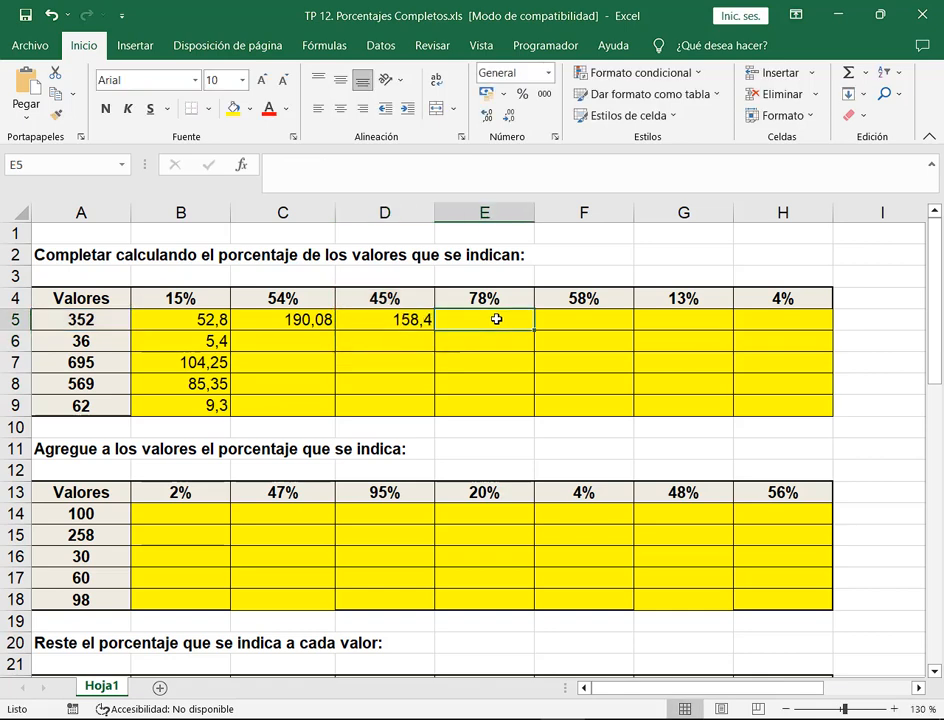
{"action": "type", "text": "="}
{"action": "left_click", "coordinate": [80, 319]}
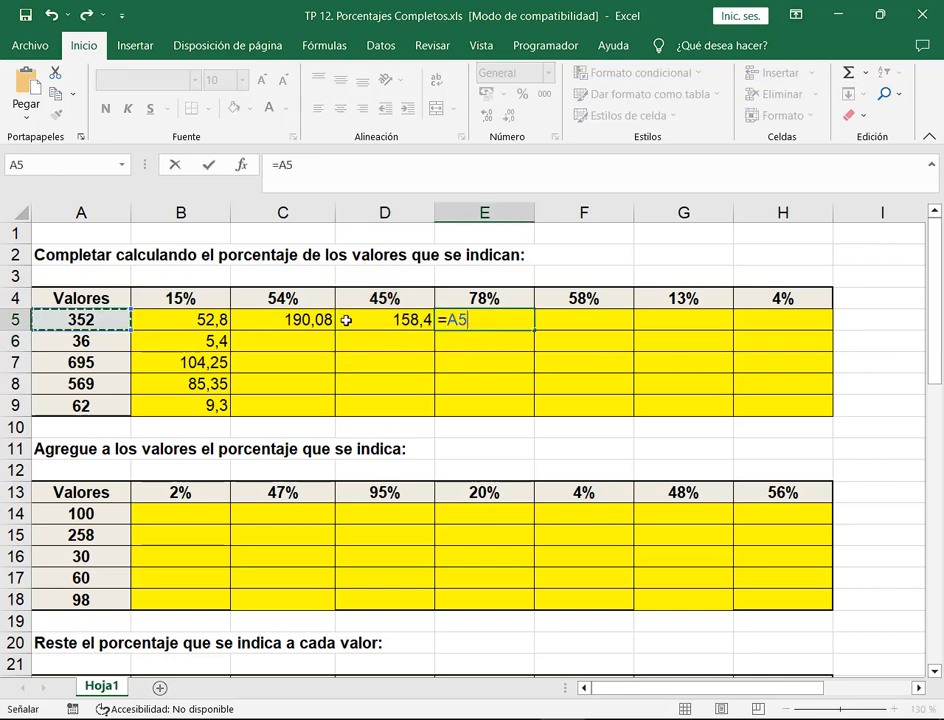
{"action": "type", "text": "*"}
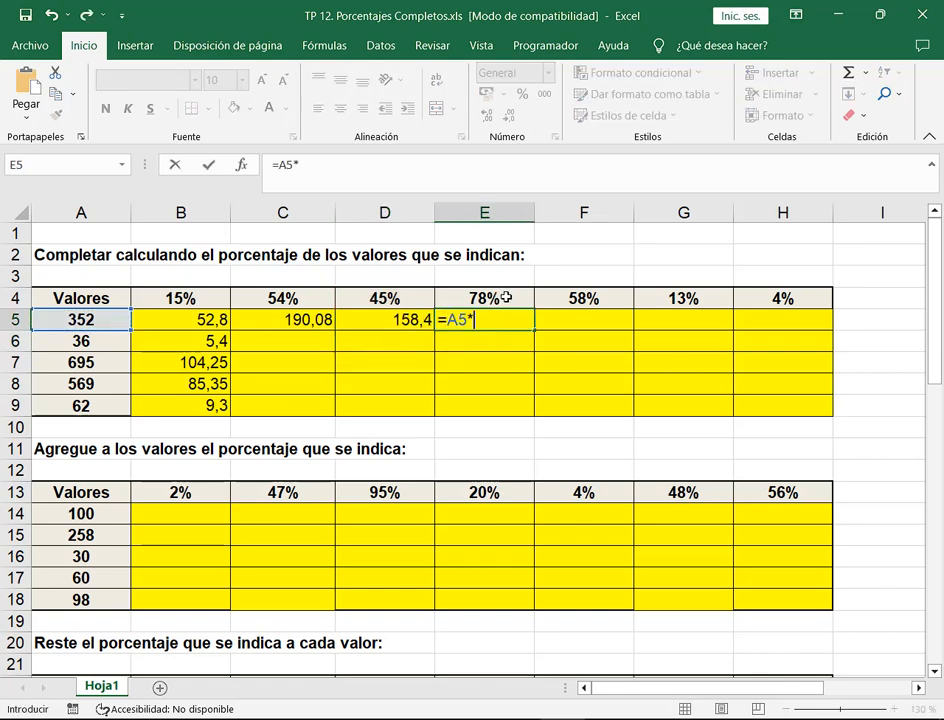
{"action": "left_click", "coordinate": [519, 305]}
{"action": "key", "text": "F4"}
{"action": "key", "text": "Return"}
- Enter the formula =A5*$F$4 in F5 to calculate 58% of the first value
{"action": "left_click", "coordinate": [568, 321]}
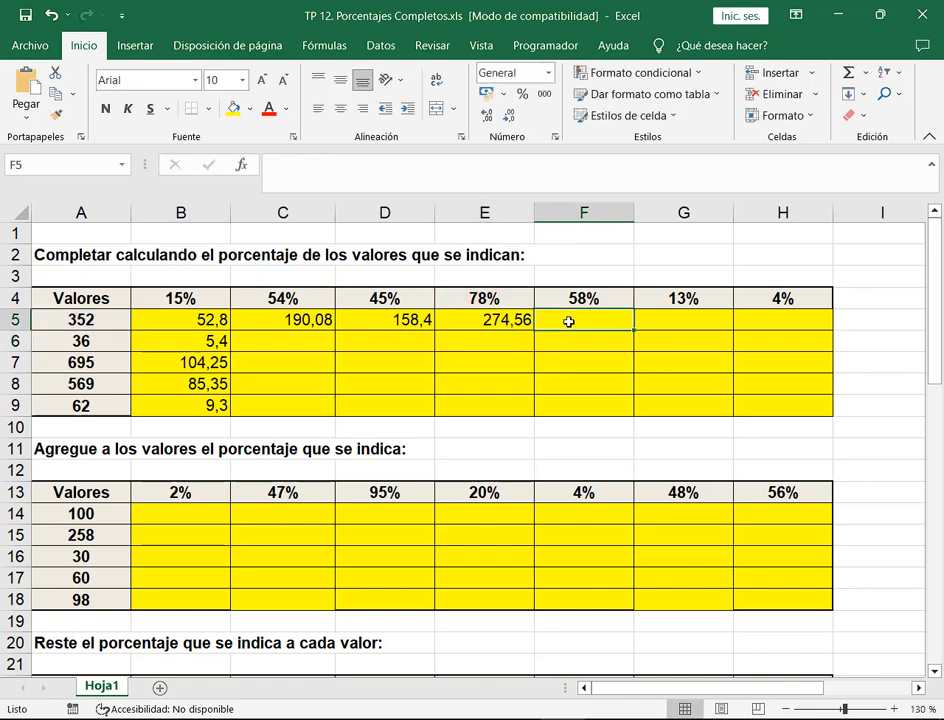
{"action": "type", "text": "="}
{"action": "left_click", "coordinate": [60, 315]}
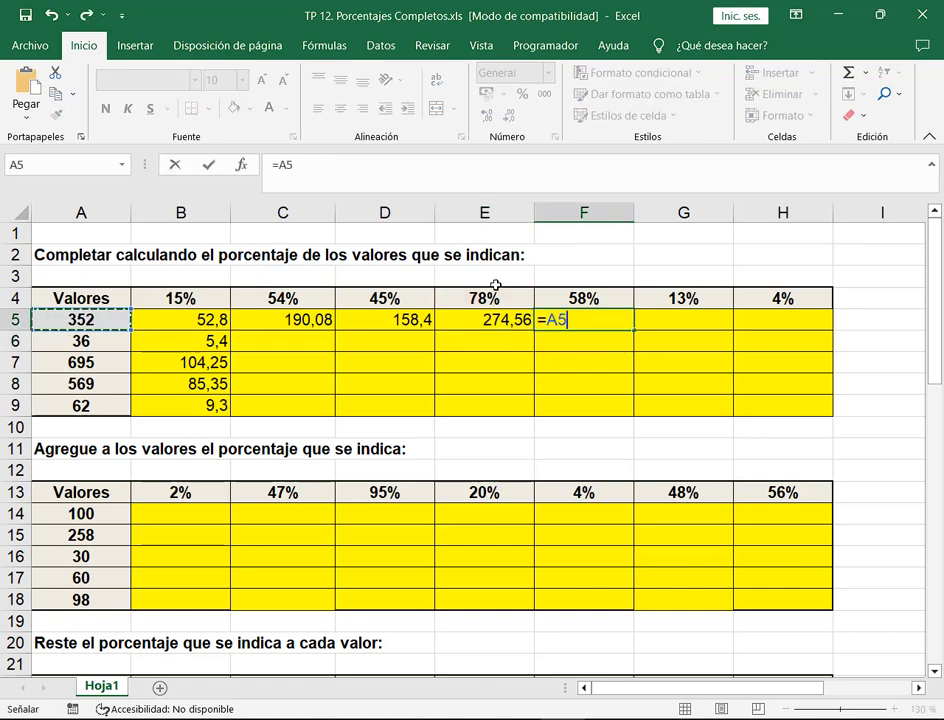
{"action": "type", "text": "*"}
{"action": "left_click", "coordinate": [607, 298]}
{"action": "key", "text": "F4"}
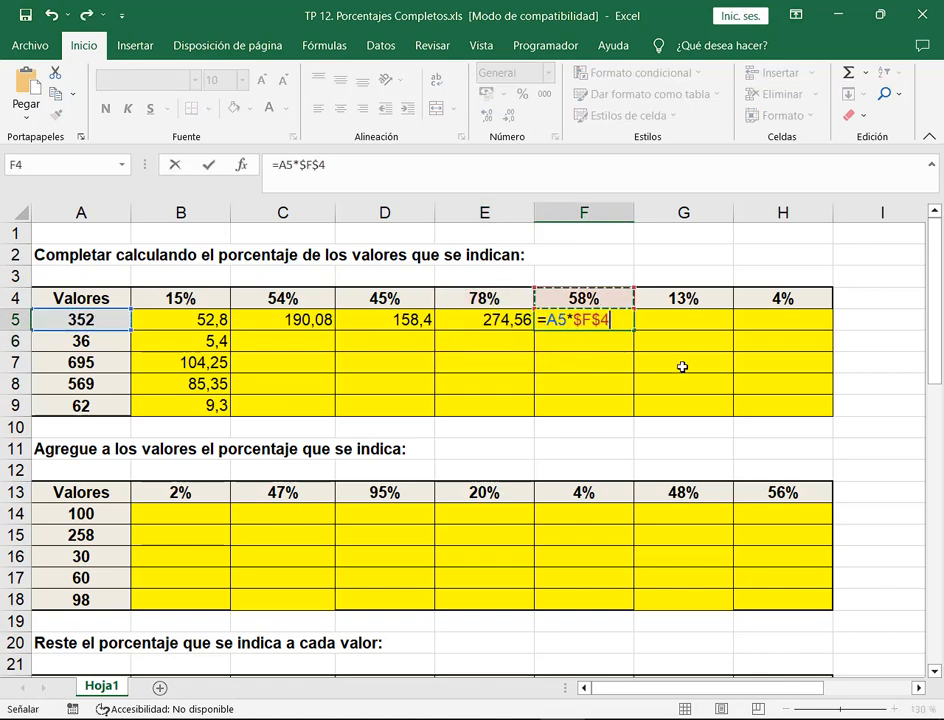
{"action": "key", "text": "Tab"}
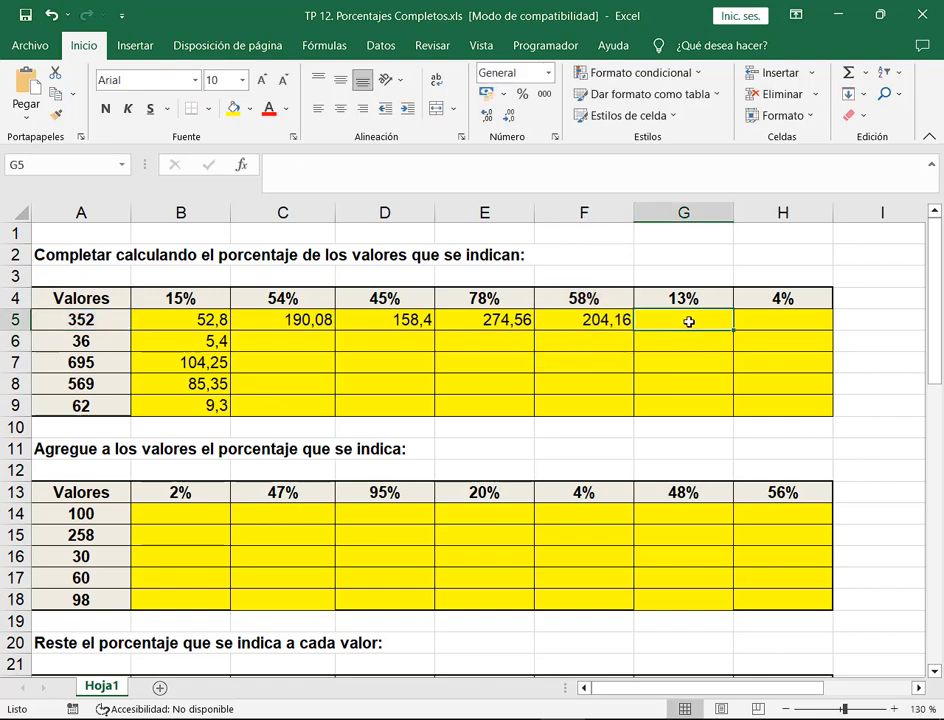
- Enter a formula in G5 that multiplies A5 by the absolute reference $G$4
{"action": "type", "text": "="}
{"action": "left_click", "coordinate": [90, 318]}
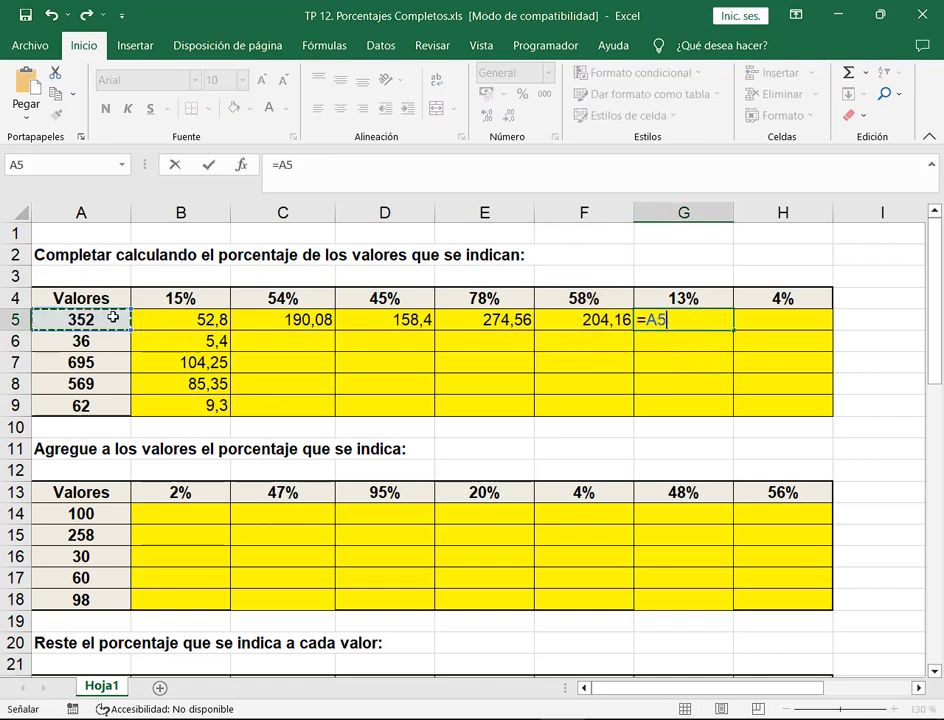
{"action": "type", "text": "*"}
{"action": "left_click", "coordinate": [691, 297]}
{"action": "key", "text": "F4"}
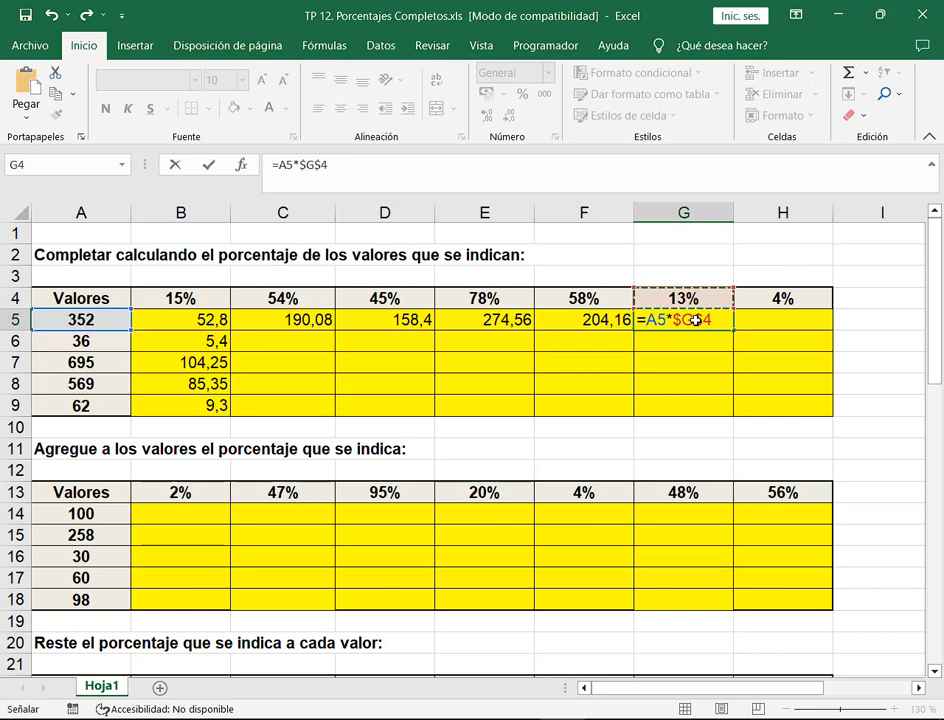
{"action": "key", "text": "Return"}
- Enter a formula in H5 that multiplies A5 by the absolute reference $H$4
{"action": "left_click", "coordinate": [762, 323]}
{"action": "type", "text": "="}
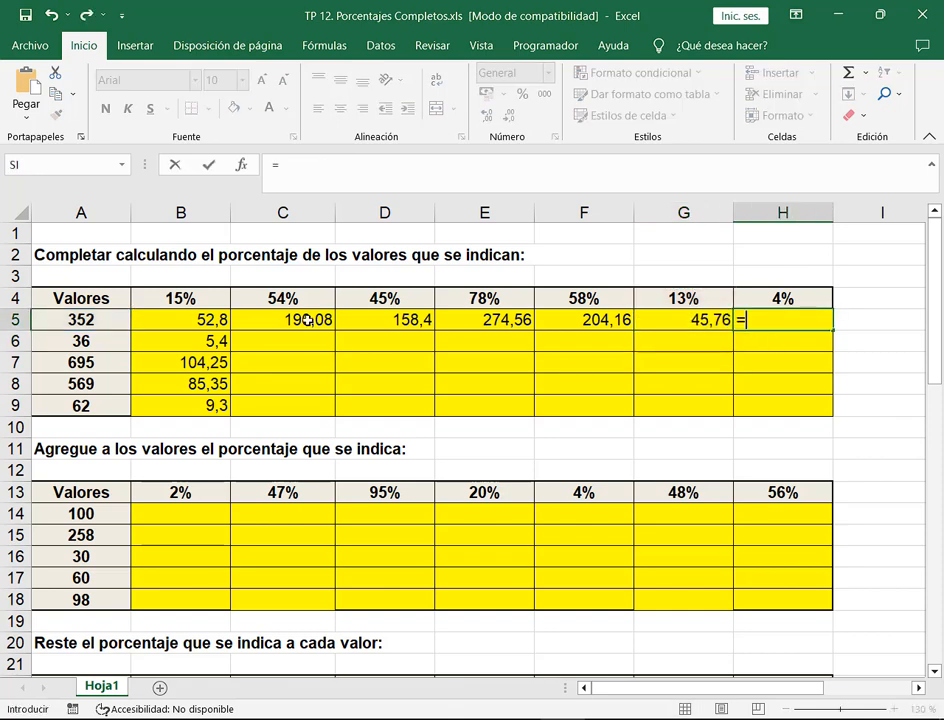
{"action": "left_click", "coordinate": [118, 319]}
{"action": "type", "text": "*"}
{"action": "left_click", "coordinate": [788, 298]}
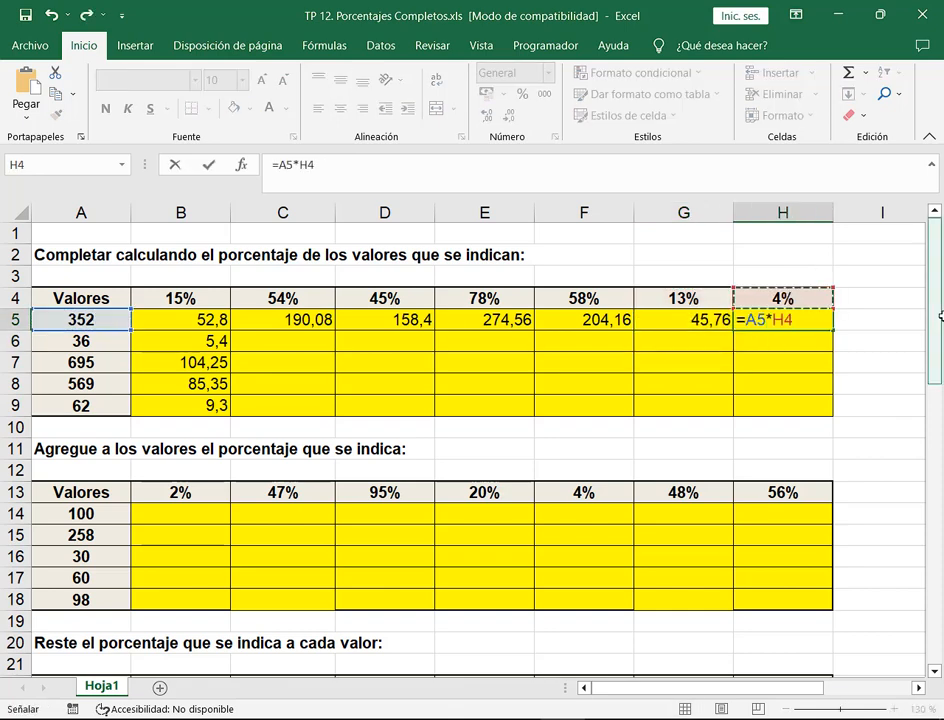
{"action": "key", "text": "F4"}
{"action": "key", "text": "Return"}
- Fill the formulas in C5:H5 down through row 9 of the first table
{"action": "left_click_drag", "start_coordinate": [310, 318], "coordinate": [750, 312]}
{"action": "left_click_drag", "start_coordinate": [831, 333], "coordinate": [818, 412]}
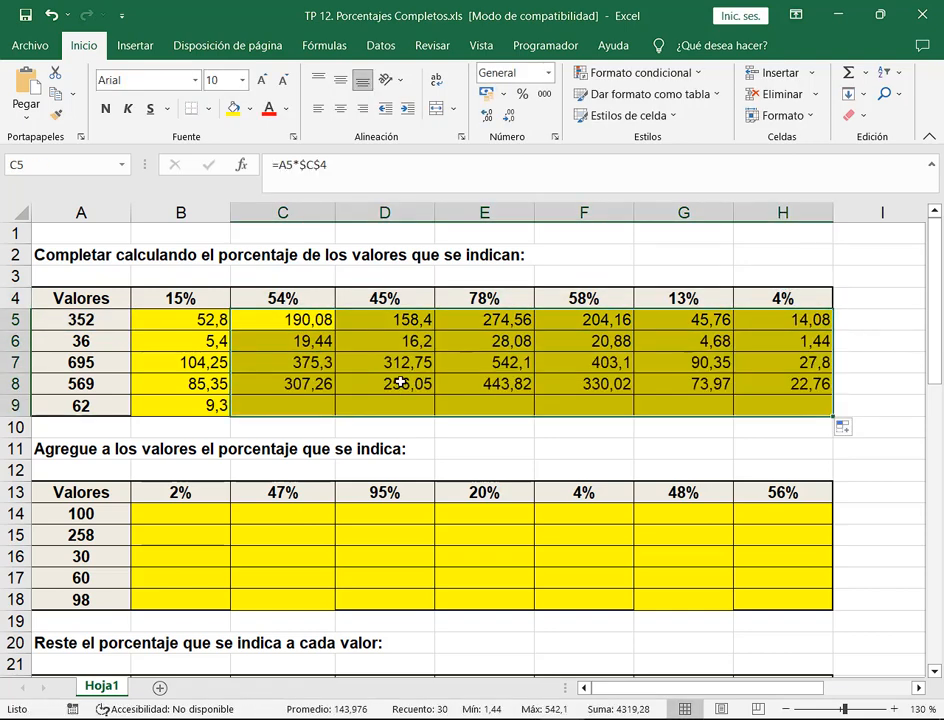
{"action": "left_click", "coordinate": [893, 428]}
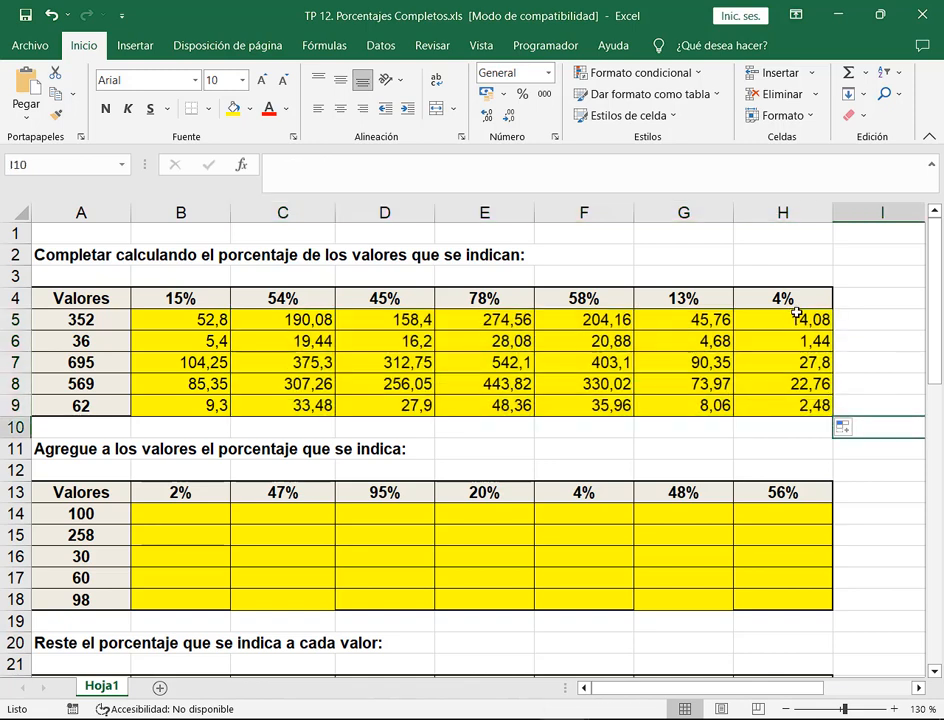
- Clear the results in C5:H9 and B6:B9, keeping only the formula in B5
{"action": "left_click_drag", "start_coordinate": [797, 313], "coordinate": [295, 407]}
{"action": "key", "text": "Delete"}
{"action": "left_click_drag", "start_coordinate": [208, 335], "coordinate": [206, 411]}
{"action": "key", "text": "Delete"}
{"action": "left_click", "coordinate": [200, 316]}
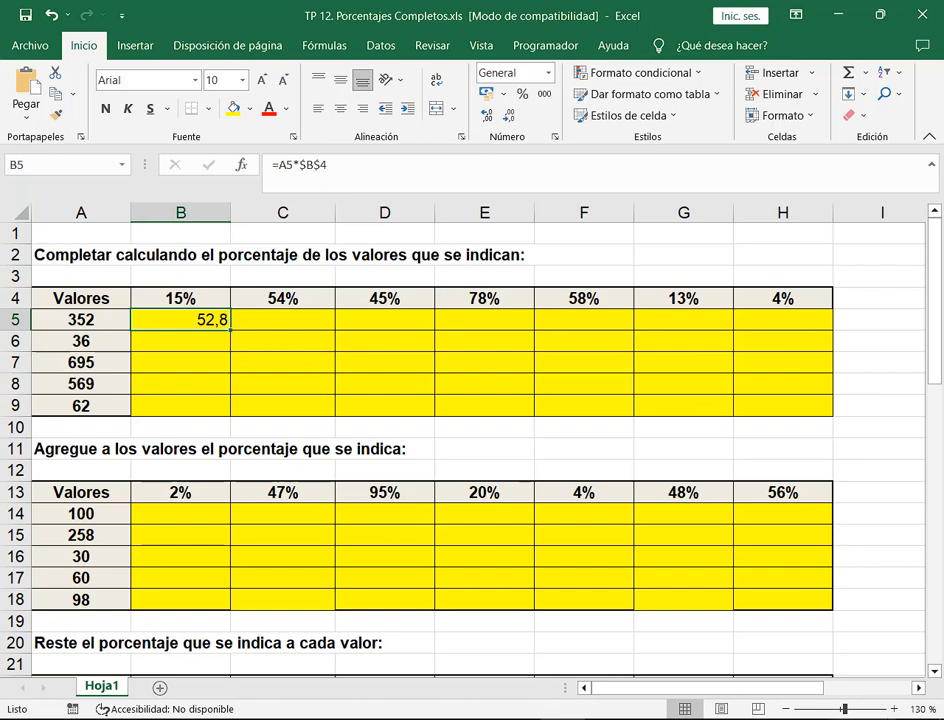
{"action": "left_click", "coordinate": [894, 710]}
{"action": "left_click", "coordinate": [894, 710]}
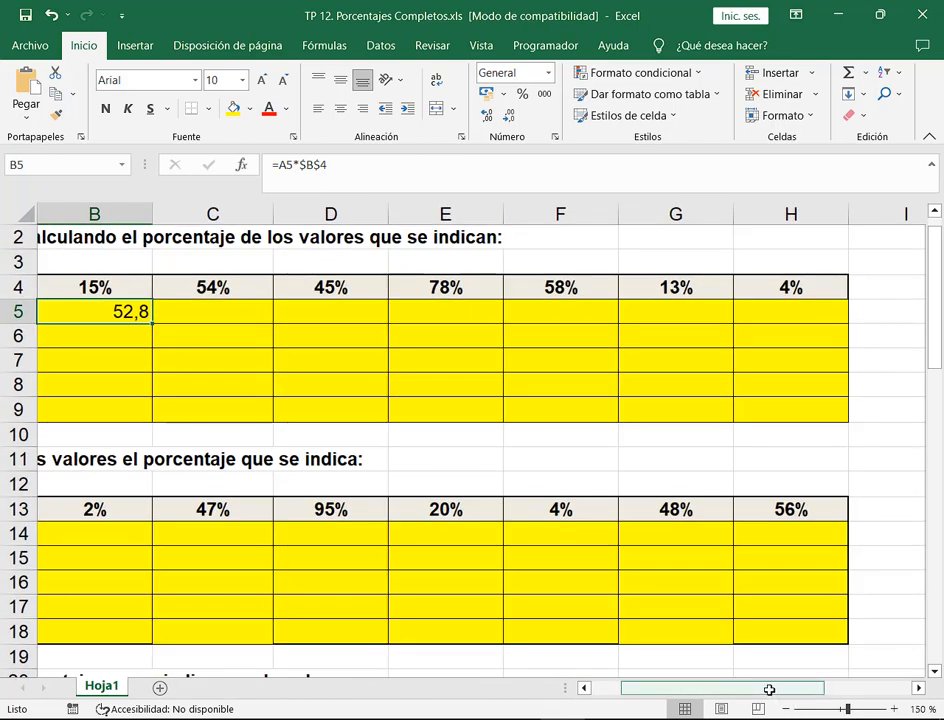
{"action": "left_click_drag", "start_coordinate": [769, 689], "coordinate": [739, 689]}
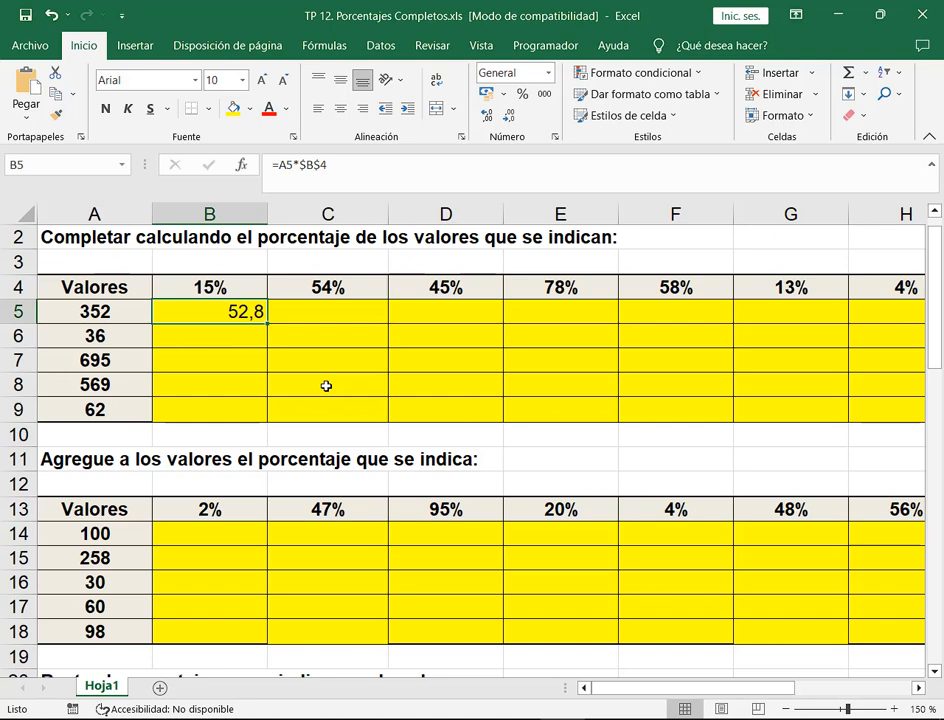
{"action": "left_click", "coordinate": [786, 708]}
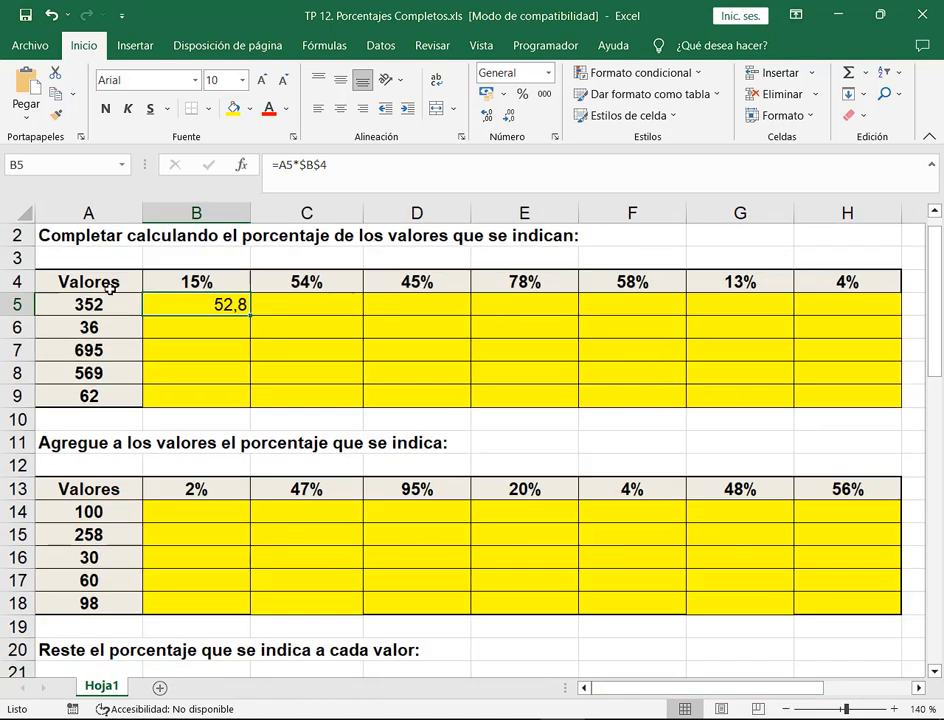
{"action": "mouse_move", "coordinate": [144, 262]}
{"action": "left_mouse_down"}
{"action": "mouse_move", "coordinate": [299, 287]}
{"action": "mouse_move", "coordinate": [904, 296]}
{"action": "left_mouse_up"}
{"action": "left_click_drag", "start_coordinate": [215, 202], "coordinate": [211, 240]}
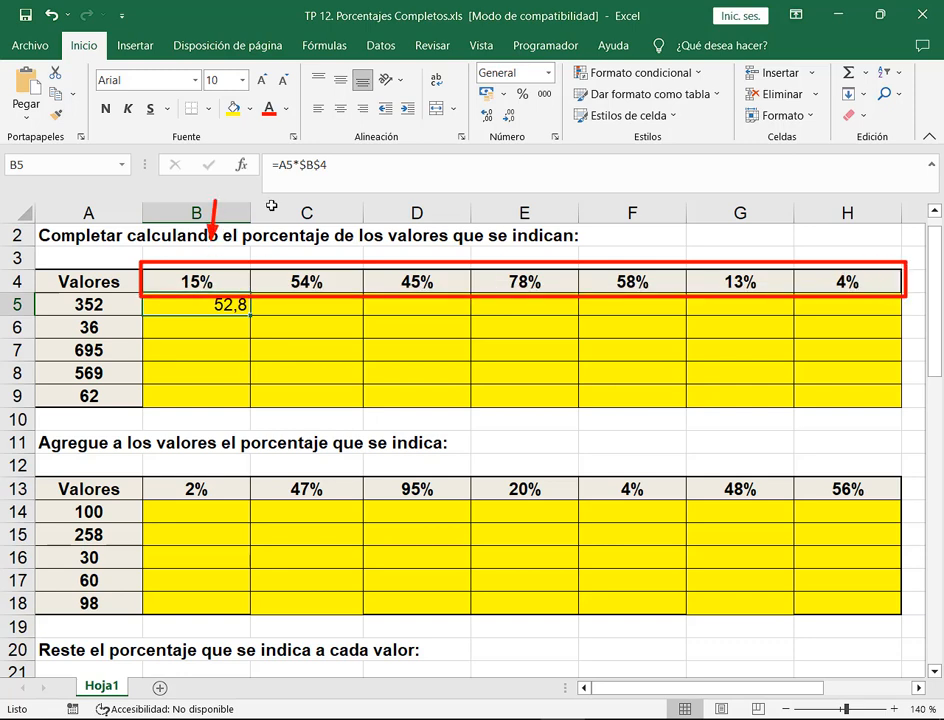
{"action": "left_click_drag", "start_coordinate": [296, 211], "coordinate": [298, 240]}
{"action": "left_click_drag", "start_coordinate": [369, 197], "coordinate": [371, 231]}
{"action": "left_click_drag", "start_coordinate": [512, 202], "coordinate": [516, 231]}
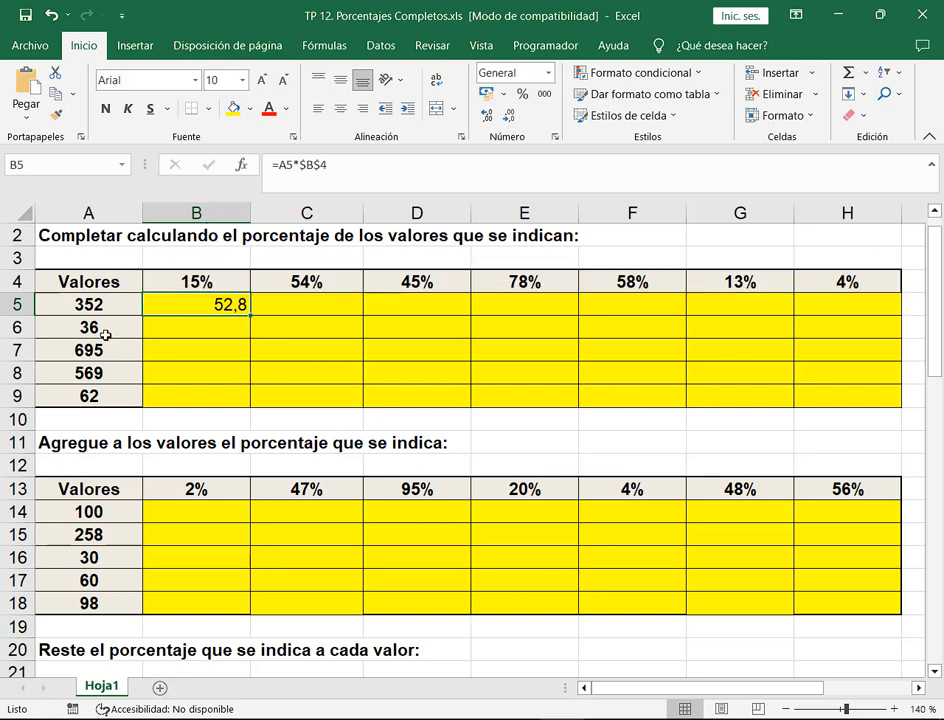
{"action": "mouse_move", "coordinate": [42, 292]}
{"action": "left_mouse_down"}
{"action": "mouse_move", "coordinate": [117, 377]}
{"action": "mouse_move", "coordinate": [120, 413]}
{"action": "left_mouse_up"}
- Set the font size of cell B5 to 16 and widen column B enough to fit its formula
{"action": "key", "text": "F2"}
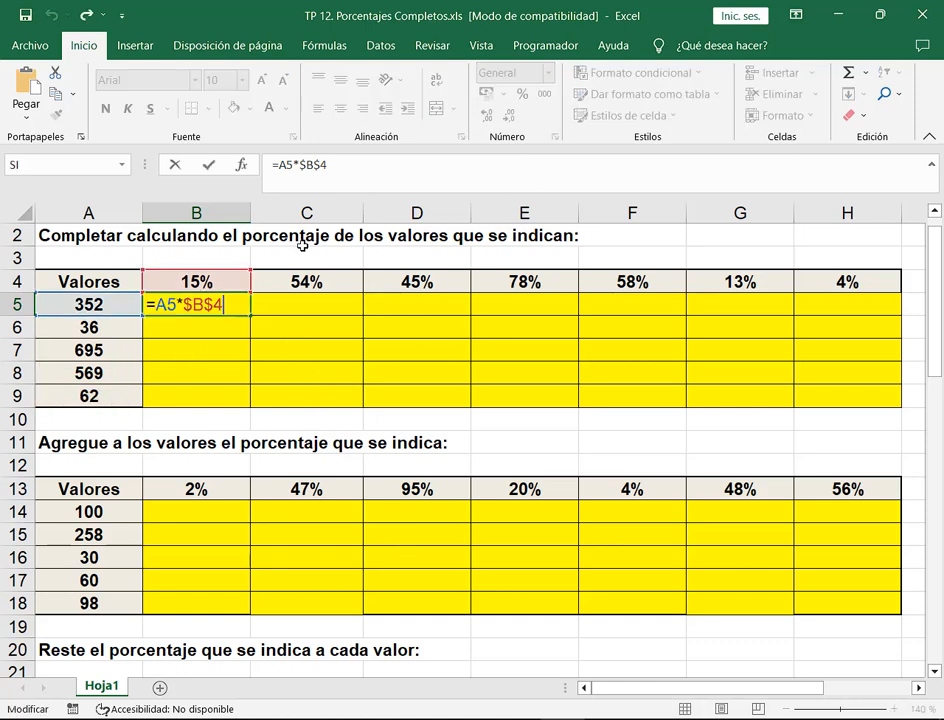
{"action": "key", "text": "Escape"}
{"action": "left_click", "coordinate": [259, 78]}
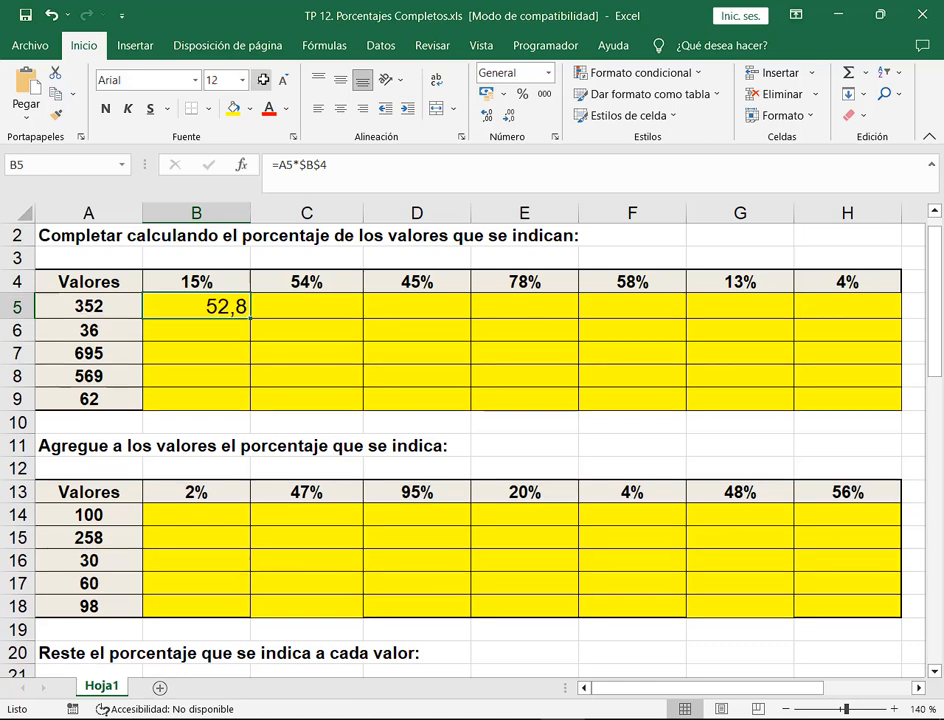
{"action": "left_click", "coordinate": [260, 78]}
{"action": "left_click", "coordinate": [262, 79]}
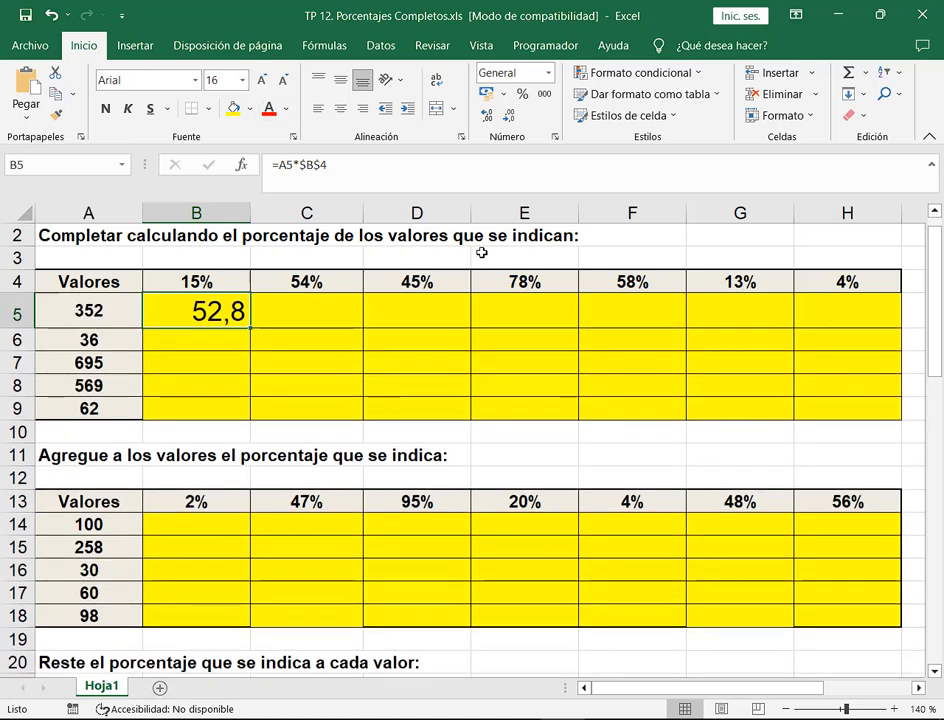
{"action": "key", "text": "F2"}
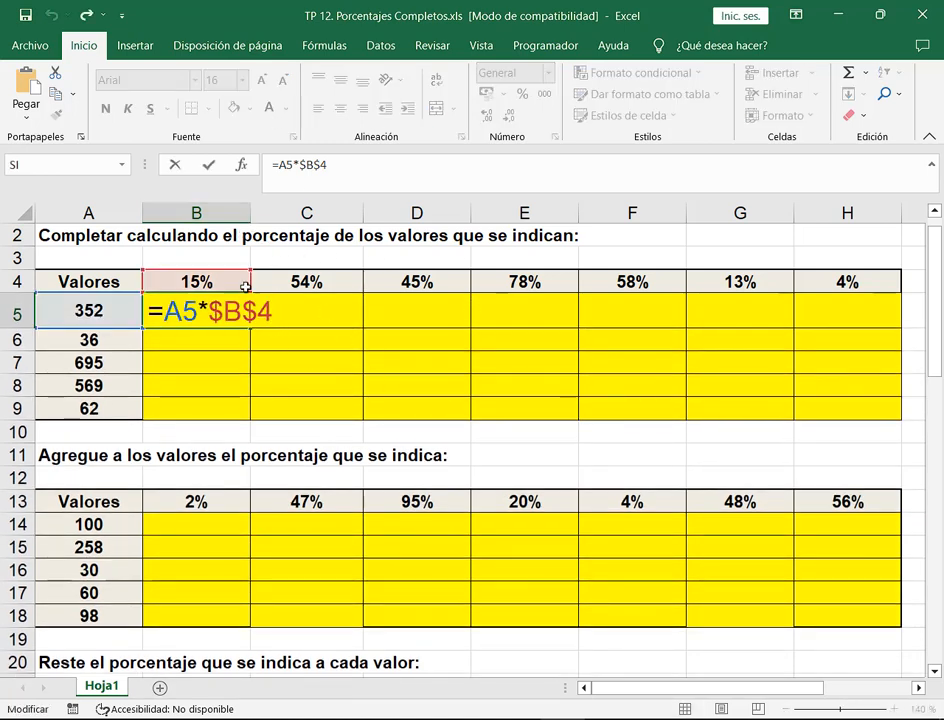
{"action": "key", "text": "Escape"}
{"action": "left_click_drag", "start_coordinate": [250, 213], "coordinate": [277, 213]}
- In B5's formula, switch the $B$4 reference through its mixed forms B$4 and $B4 to the relative B4
{"action": "key", "text": "F2"}
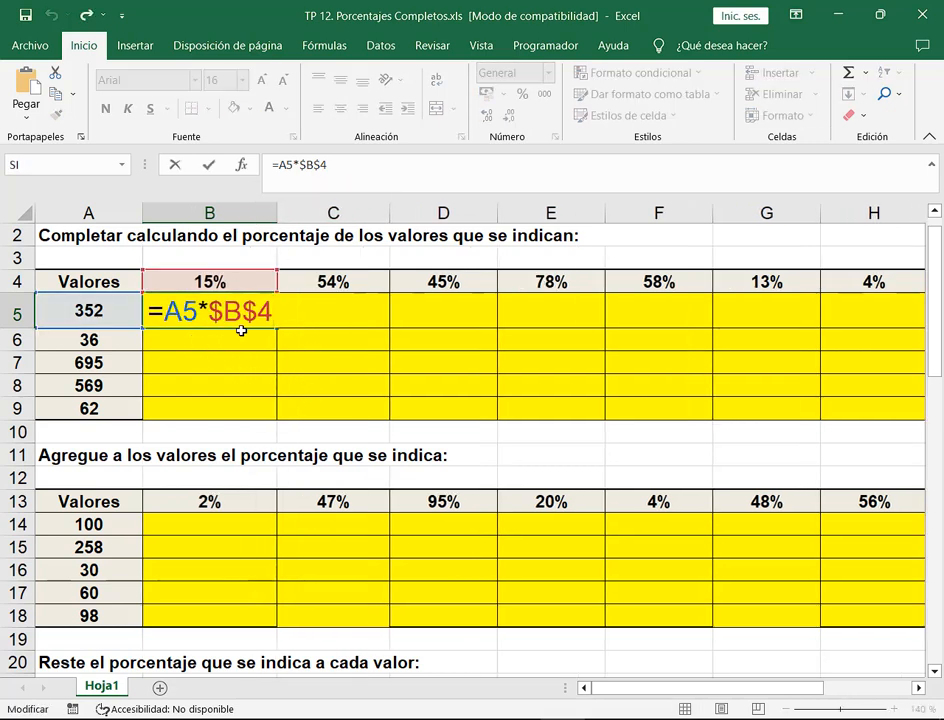
{"action": "mouse_move", "coordinate": [209, 291]}
{"action": "left_mouse_down"}
{"action": "mouse_move", "coordinate": [288, 329]}
{"action": "mouse_move", "coordinate": [277, 328]}
{"action": "left_mouse_up"}
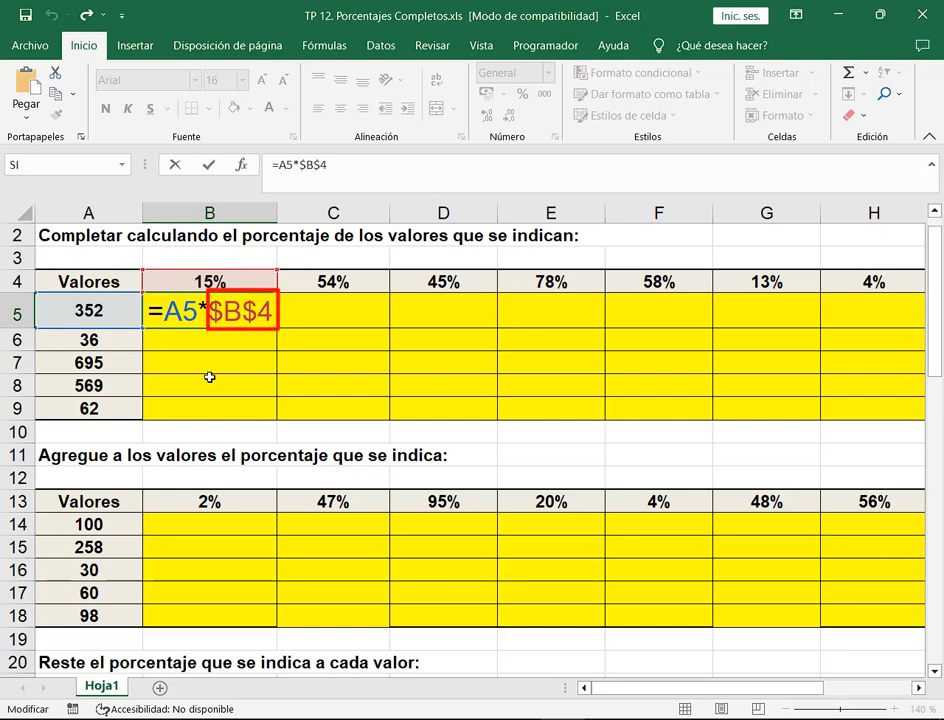
{"action": "left_click_drag", "start_coordinate": [209, 391], "coordinate": [211, 333]}
{"action": "left_click_drag", "start_coordinate": [239, 388], "coordinate": [250, 334]}
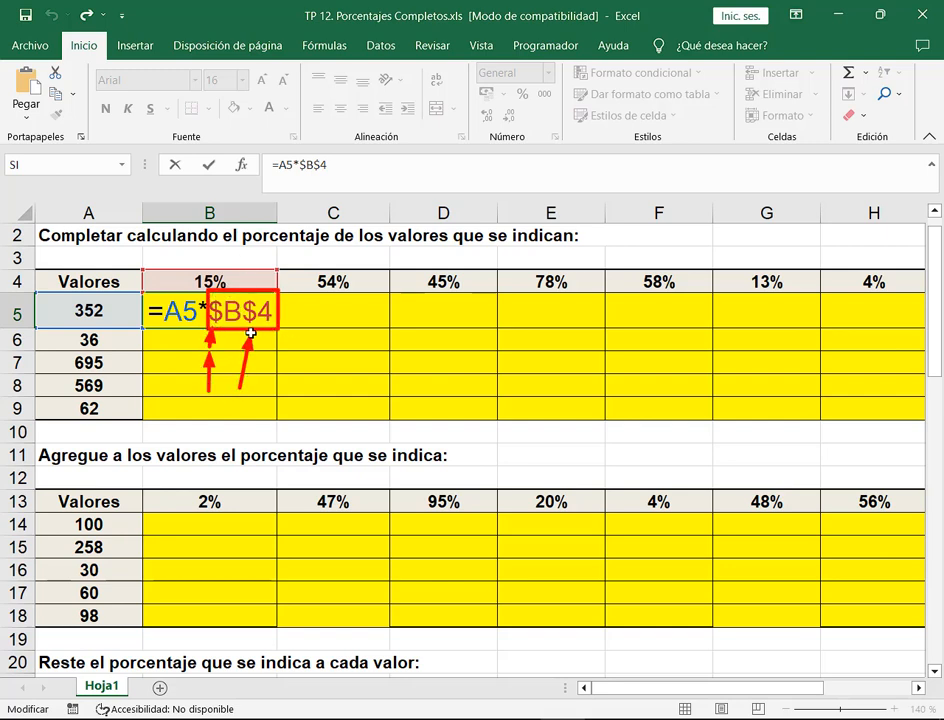
{"action": "key", "text": "Escape"}
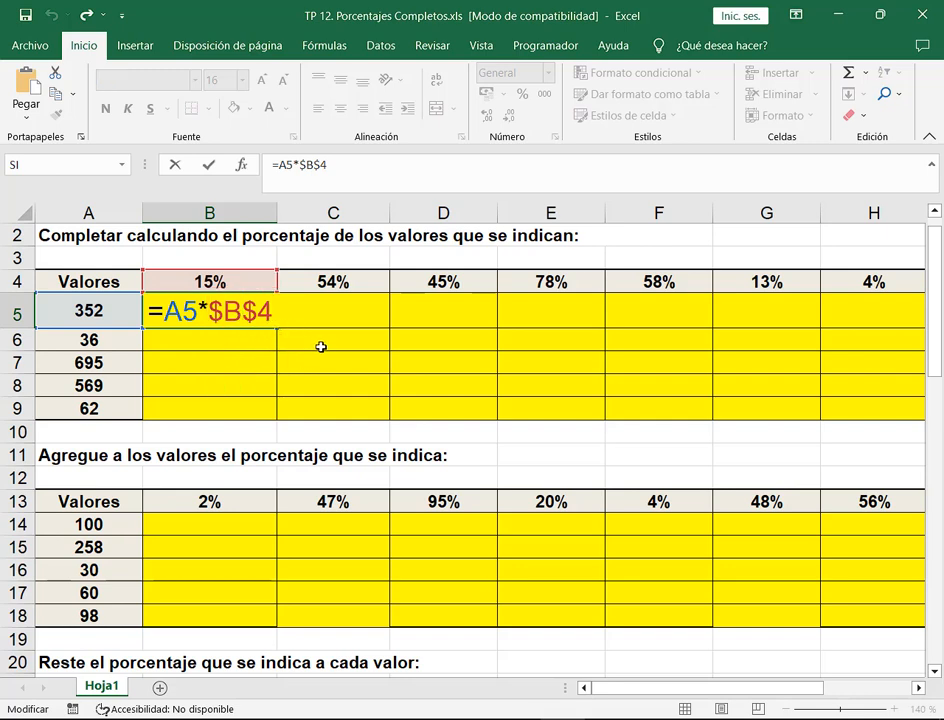
{"action": "key", "text": "F4"}
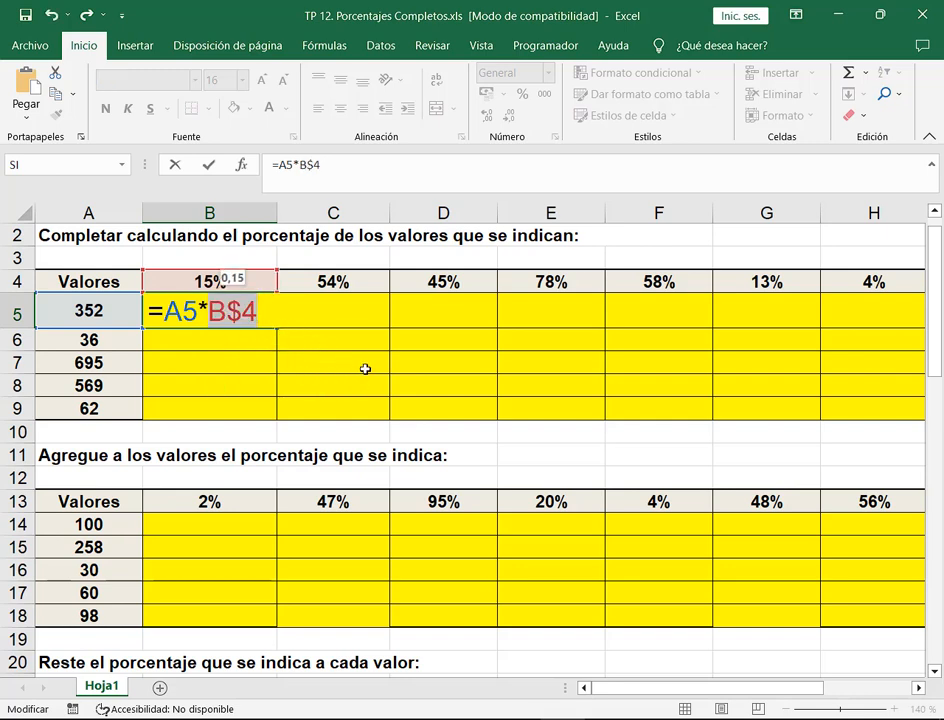
{"action": "key", "text": "F4"}
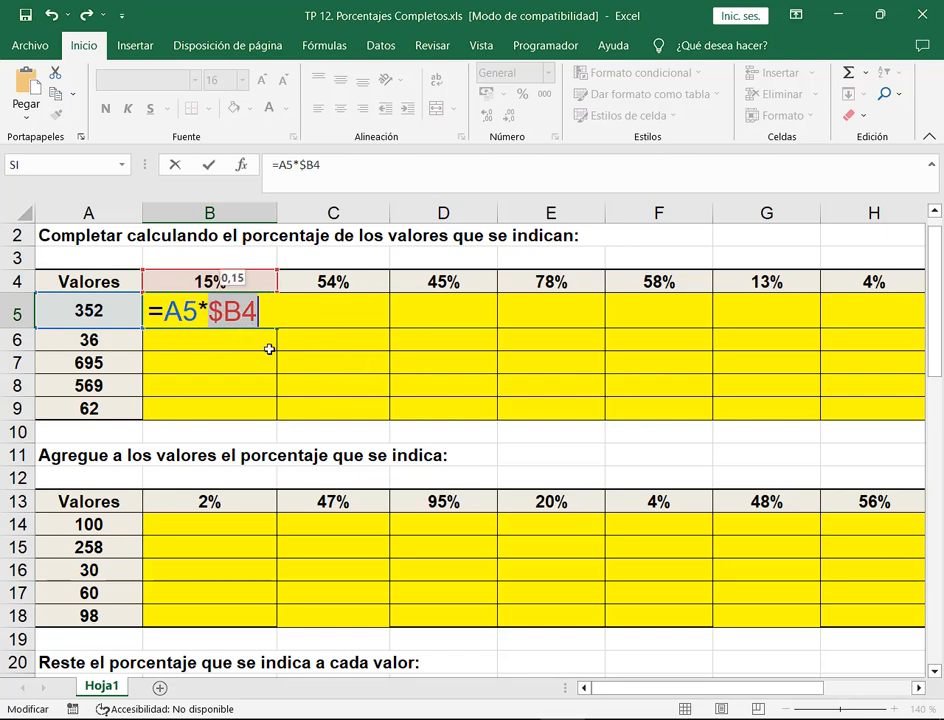
{"action": "key", "text": "F4"}
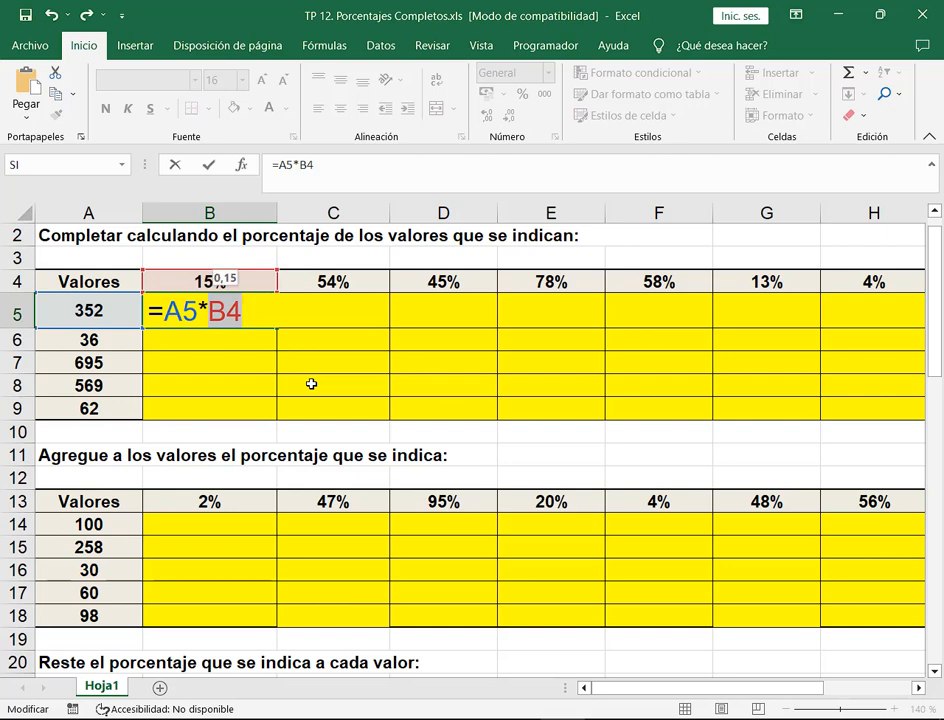
{"action": "left_click", "coordinate": [244, 316]}
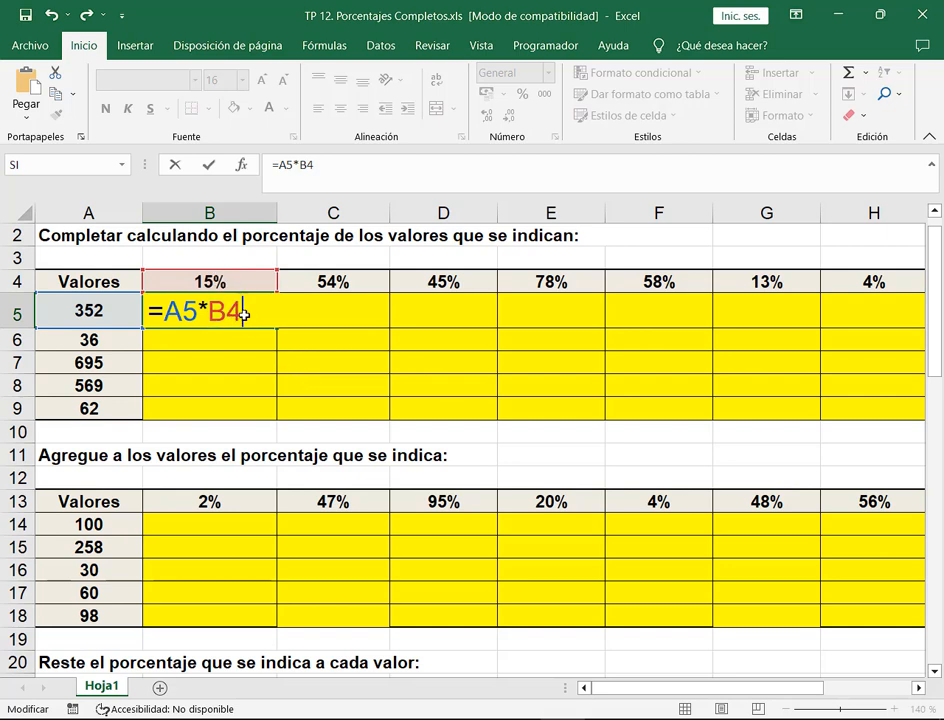
- Cycle the B4 reference in B5's formula through the row-locked B$4 and column-locked $B4 forms and back to relative
{"action": "key", "text": "F4"}
{"action": "key", "text": "F4"}
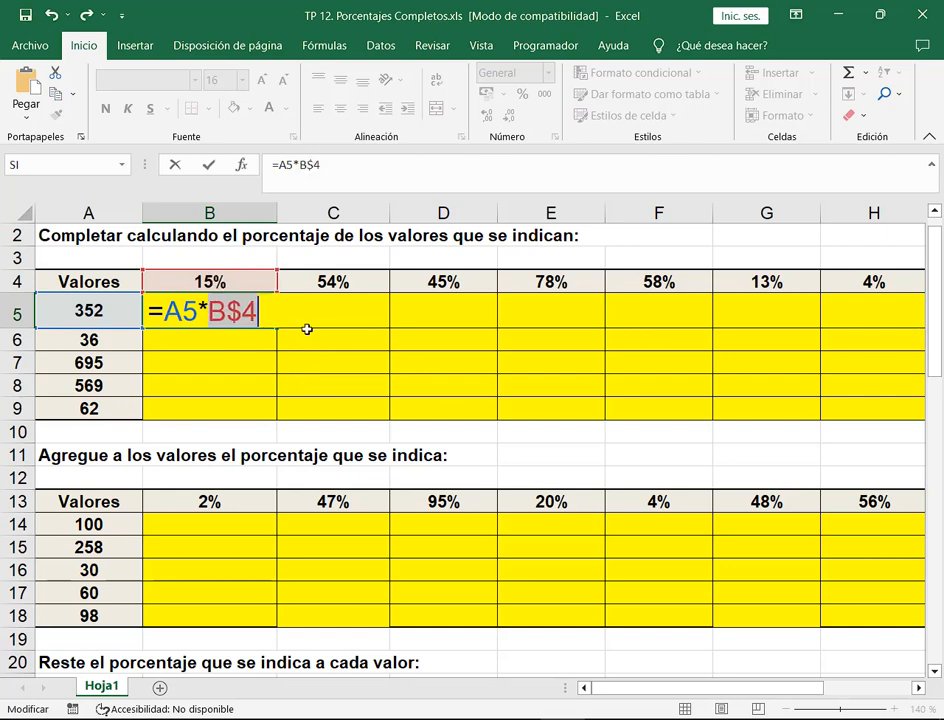
{"action": "left_click_drag", "start_coordinate": [228, 314], "coordinate": [261, 317]}
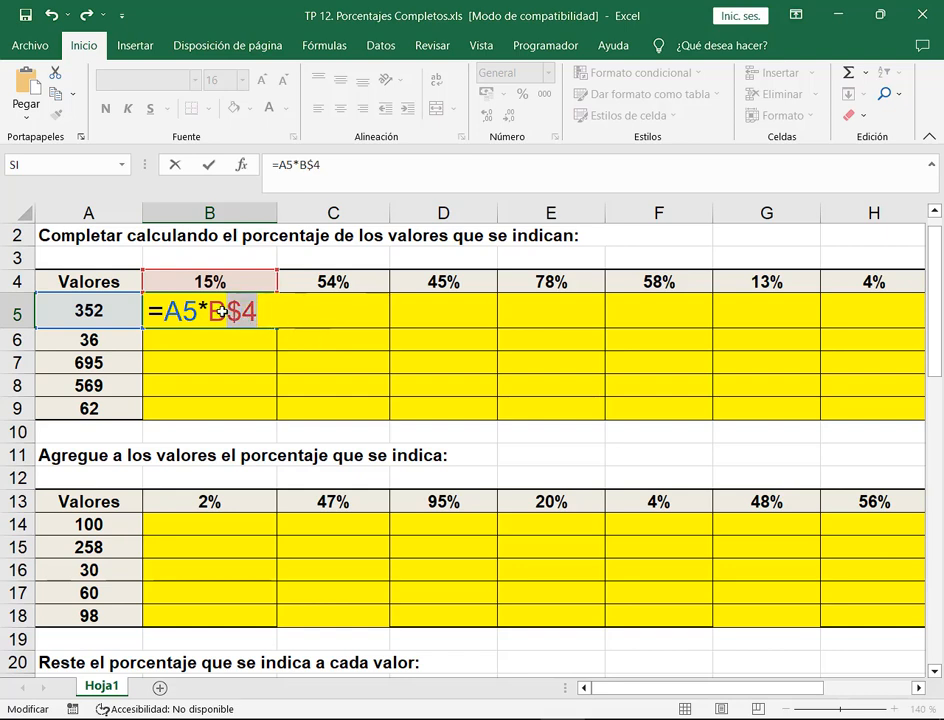
{"action": "left_click_drag", "start_coordinate": [225, 312], "coordinate": [213, 311]}
{"action": "left_click", "coordinate": [265, 321]}
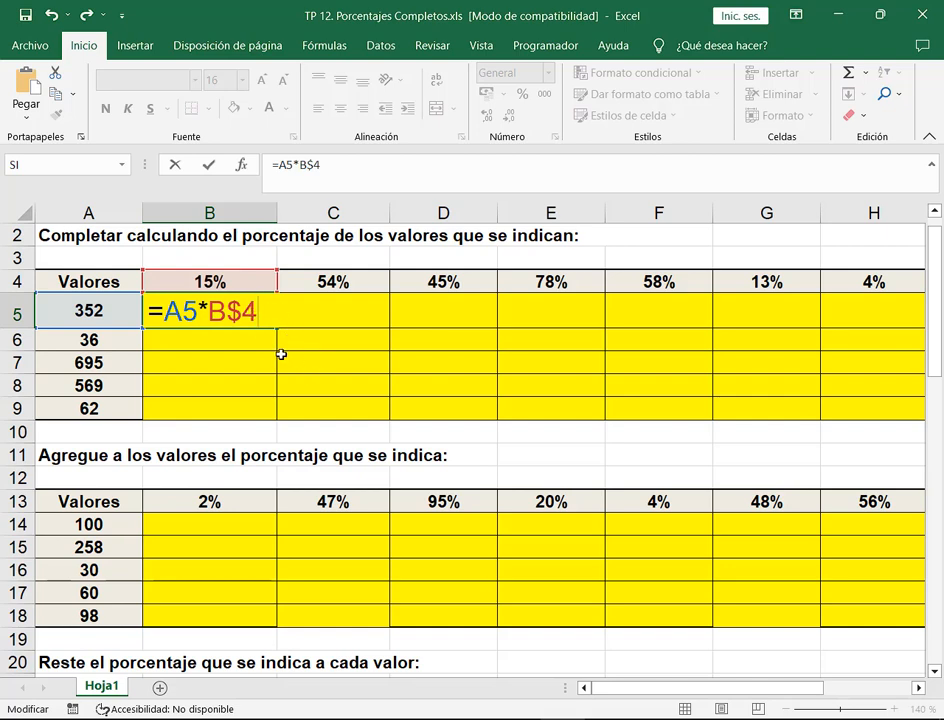
{"action": "key", "text": "F4"}
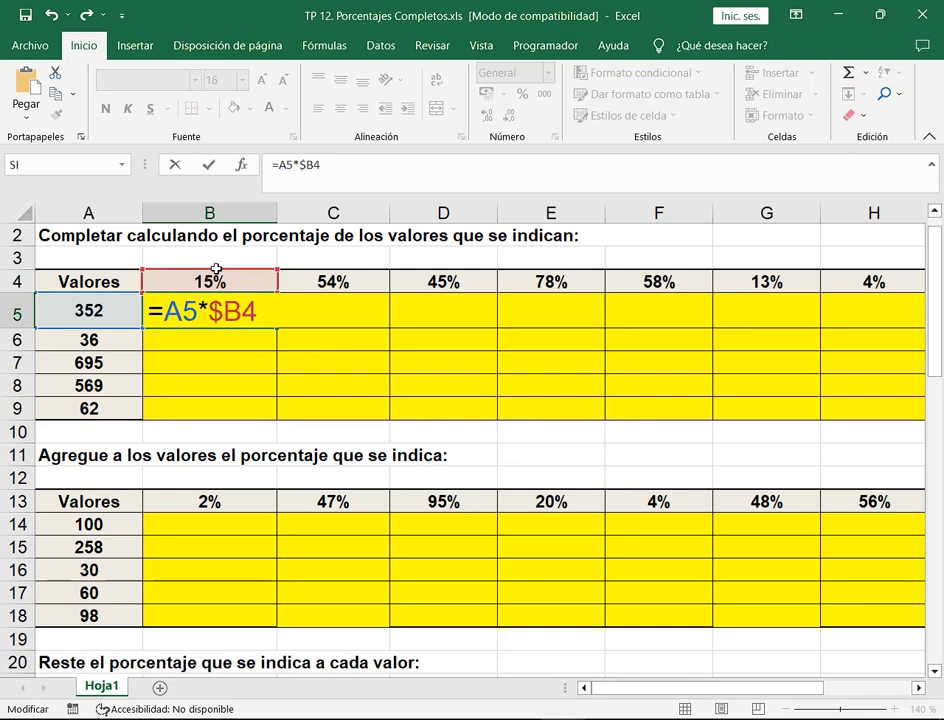
{"action": "key", "text": "F4"}
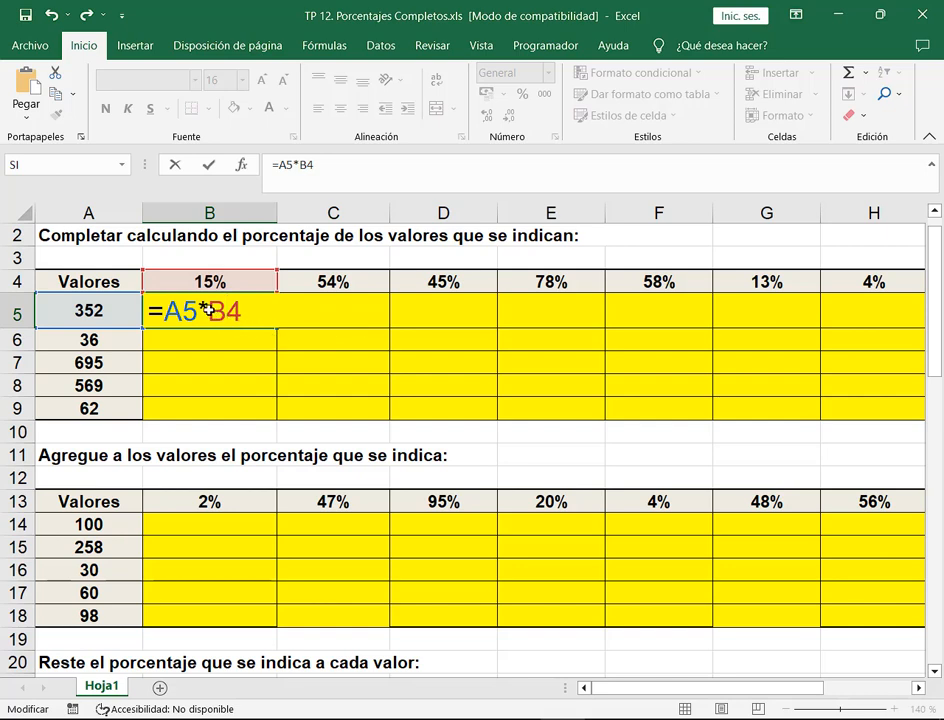
- Lock only the row of the B4 reference in B5 so the formula reads =A5*B$4
{"action": "left_click_drag", "start_coordinate": [210, 311], "coordinate": [220, 312]}
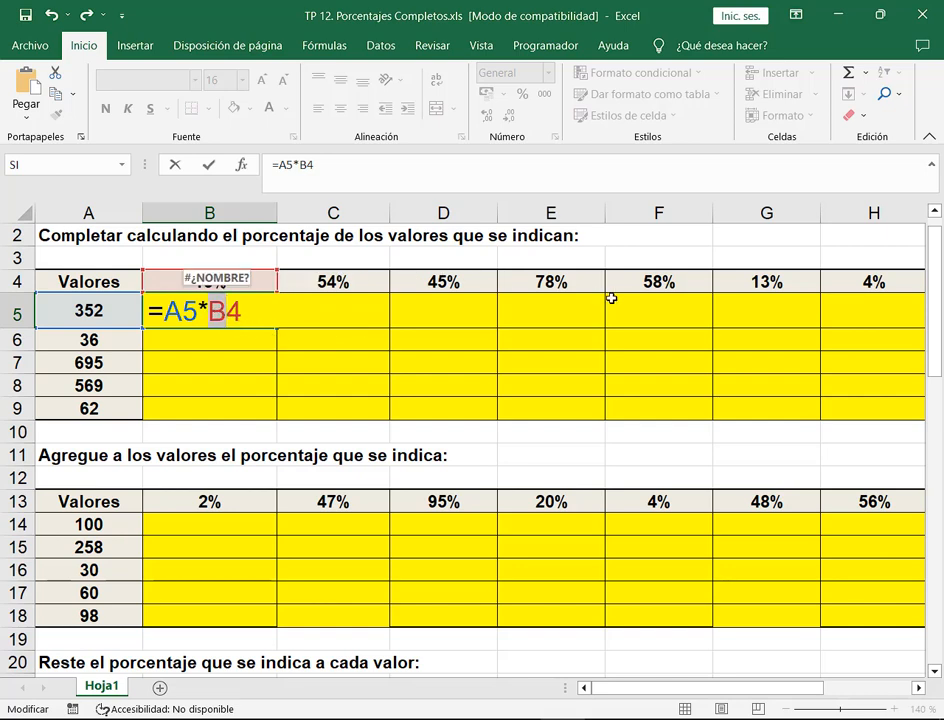
{"action": "left_click", "coordinate": [227, 313]}
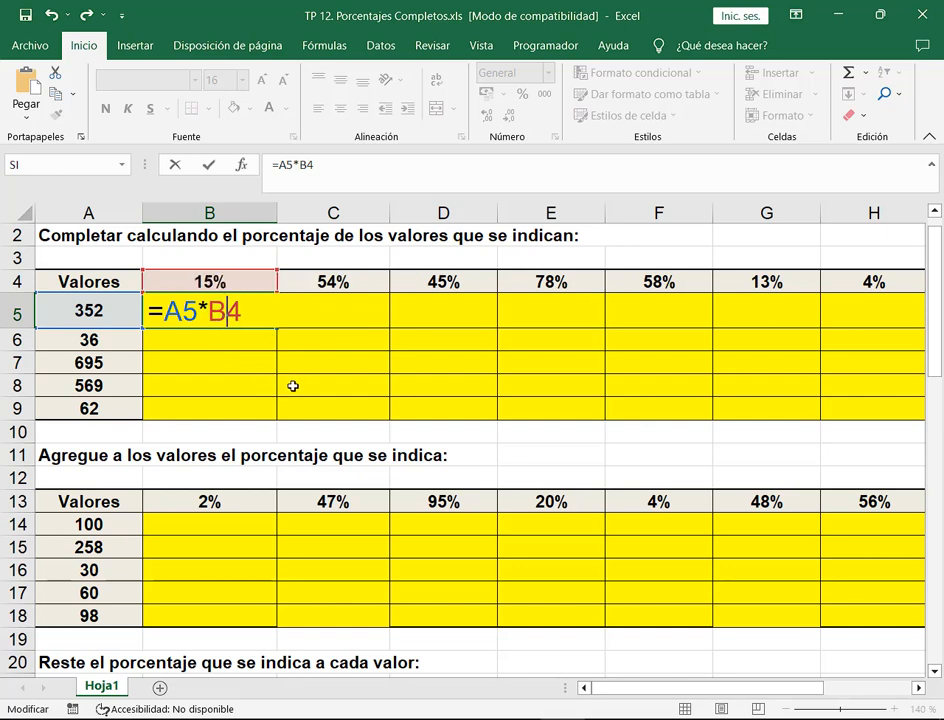
{"action": "type", "text": "$"}
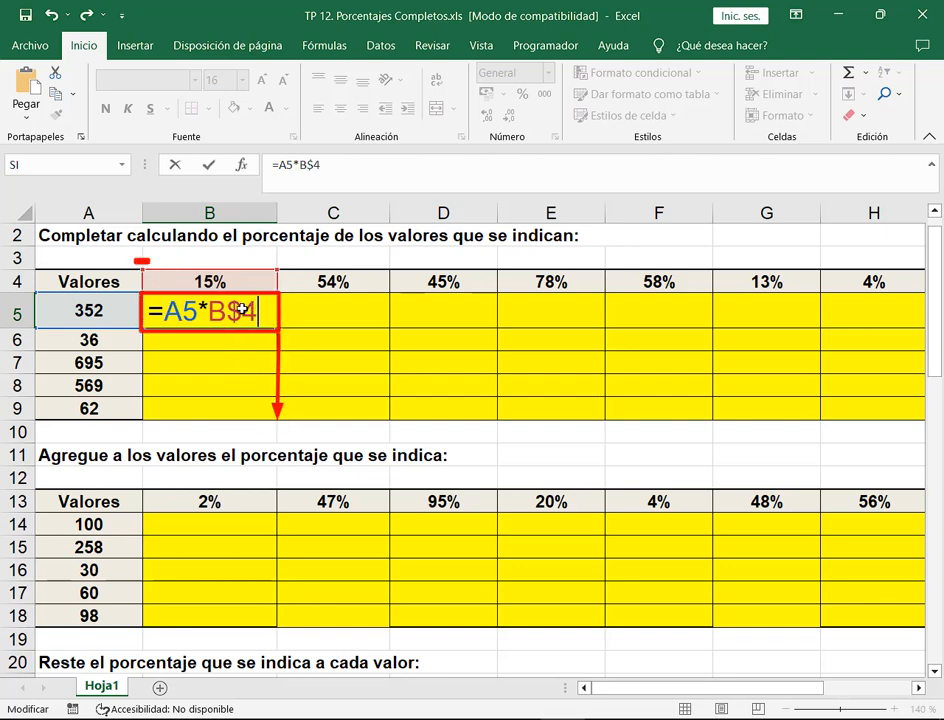
{"action": "key", "text": "ctrl+z"}
{"action": "mouse_move", "coordinate": [284, 330]}
{"action": "left_mouse_down"}
{"action": "mouse_move", "coordinate": [809, 322]}
{"action": "mouse_move", "coordinate": [882, 330]}
{"action": "left_mouse_up"}
{"action": "left_click_drag", "start_coordinate": [351, 221], "coordinate": [353, 262]}
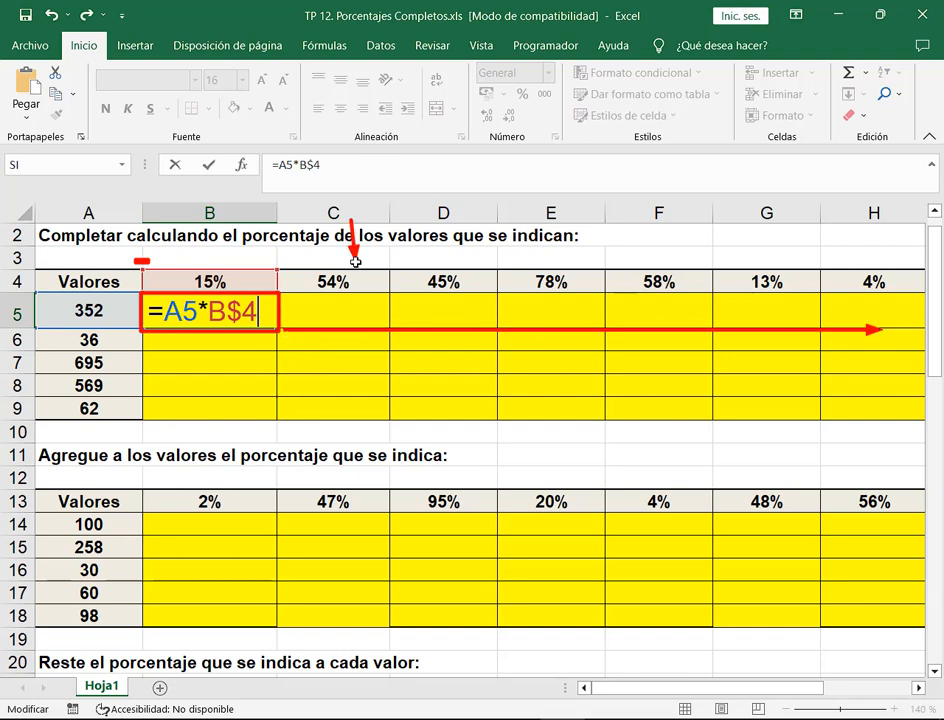
{"action": "left_click_drag", "start_coordinate": [457, 249], "coordinate": [462, 266]}
{"action": "left_click_drag", "start_coordinate": [540, 255], "coordinate": [541, 271]}
{"action": "left_click_drag", "start_coordinate": [655, 224], "coordinate": [656, 258]}
{"action": "left_click_drag", "start_coordinate": [753, 222], "coordinate": [765, 270]}
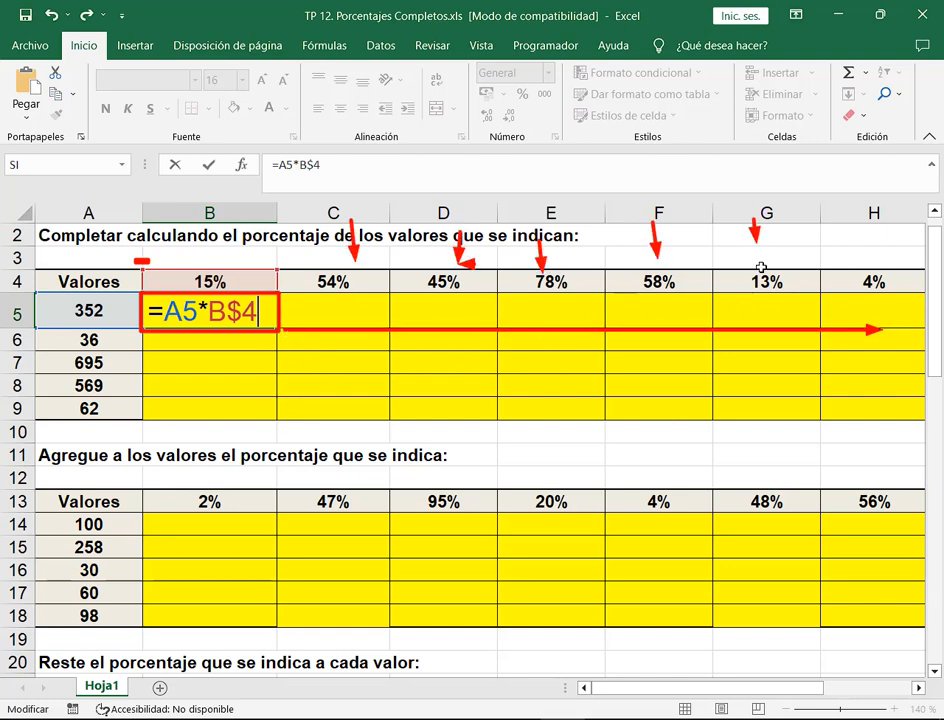
{"action": "left_click_drag", "start_coordinate": [862, 228], "coordinate": [862, 242]}
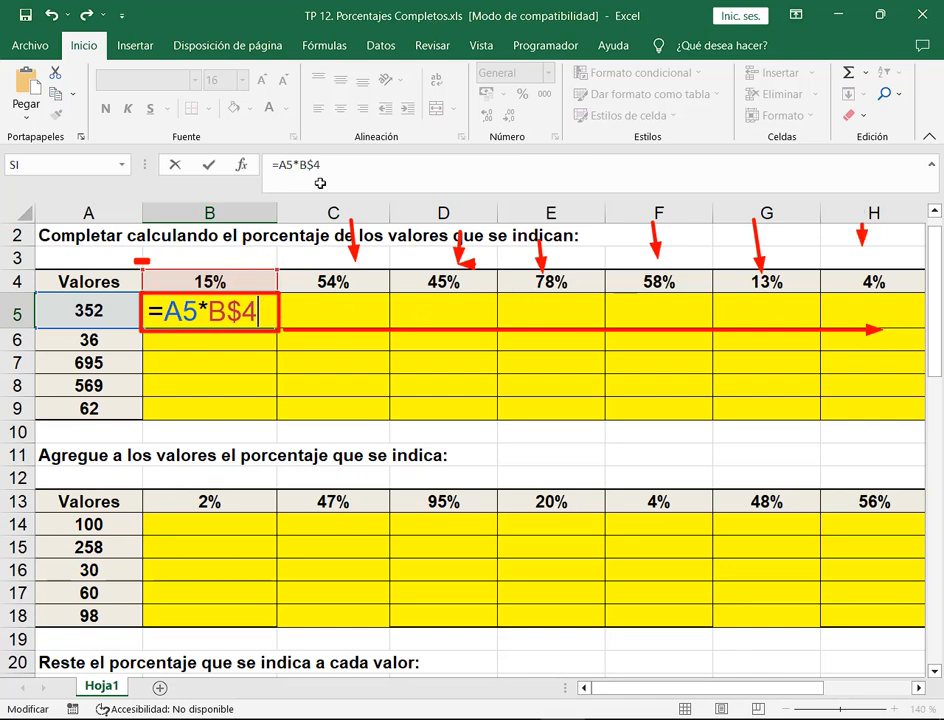
{"action": "left_click_drag", "start_coordinate": [351, 178], "coordinate": [356, 212]}
{"action": "left_click_drag", "start_coordinate": [454, 164], "coordinate": [461, 203]}
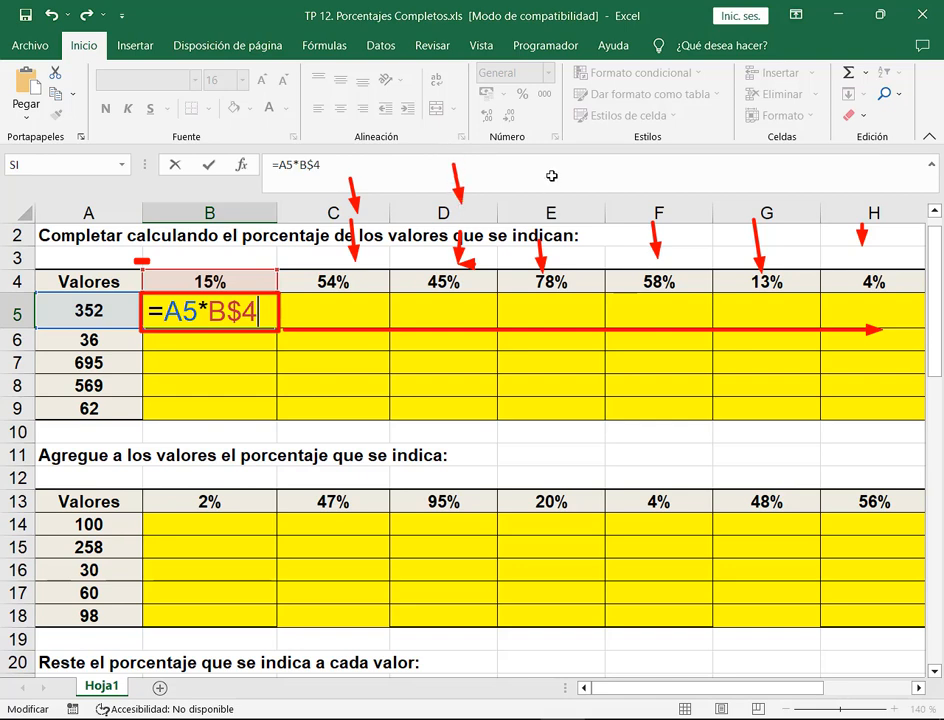
{"action": "left_click_drag", "start_coordinate": [555, 169], "coordinate": [566, 207]}
{"action": "left_click_drag", "start_coordinate": [652, 182], "coordinate": [659, 201]}
{"action": "left_click_drag", "start_coordinate": [776, 174], "coordinate": [788, 184]}
{"action": "left_click_drag", "start_coordinate": [869, 184], "coordinate": [878, 202]}
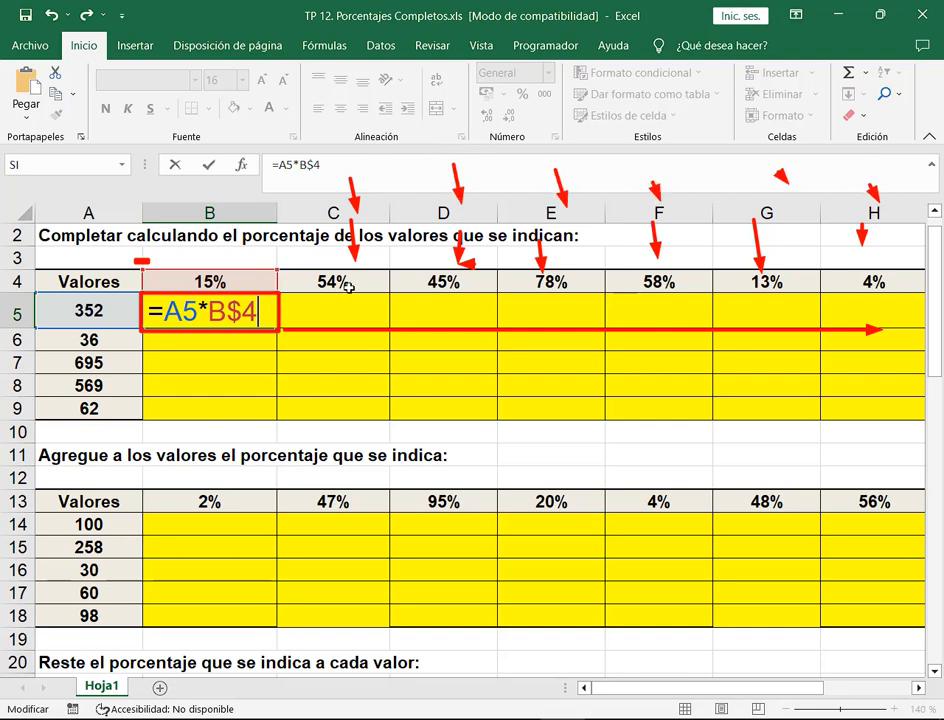
{"action": "key", "text": "Escape"}
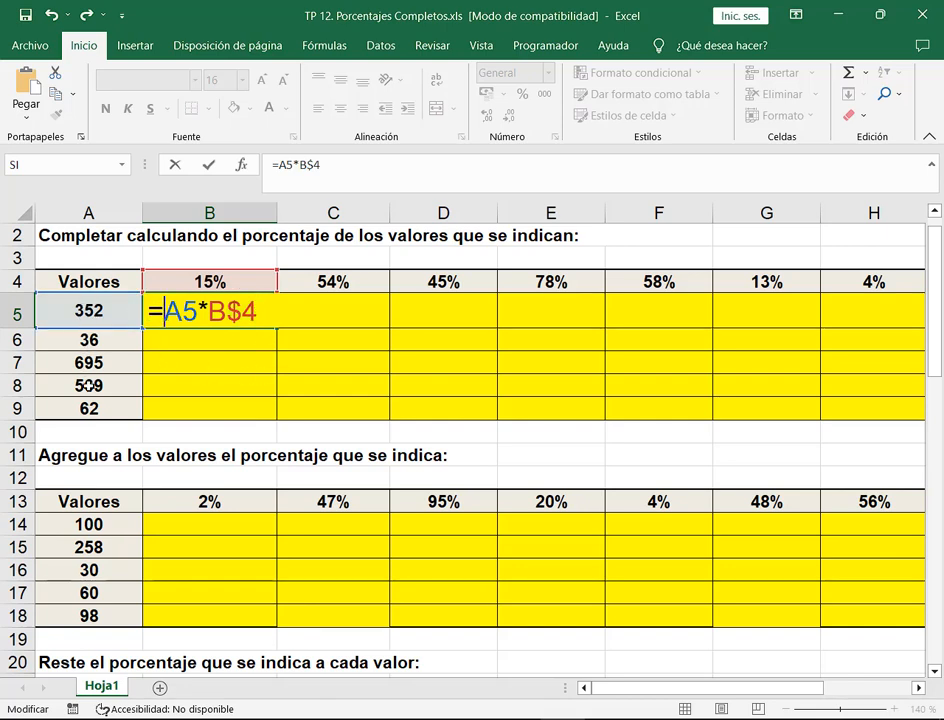
- Lock only the column of the A5 reference in B5 and enter the formula as =$A5*B$4
{"action": "left_click_drag", "start_coordinate": [2, 291], "coordinate": [35, 420]}
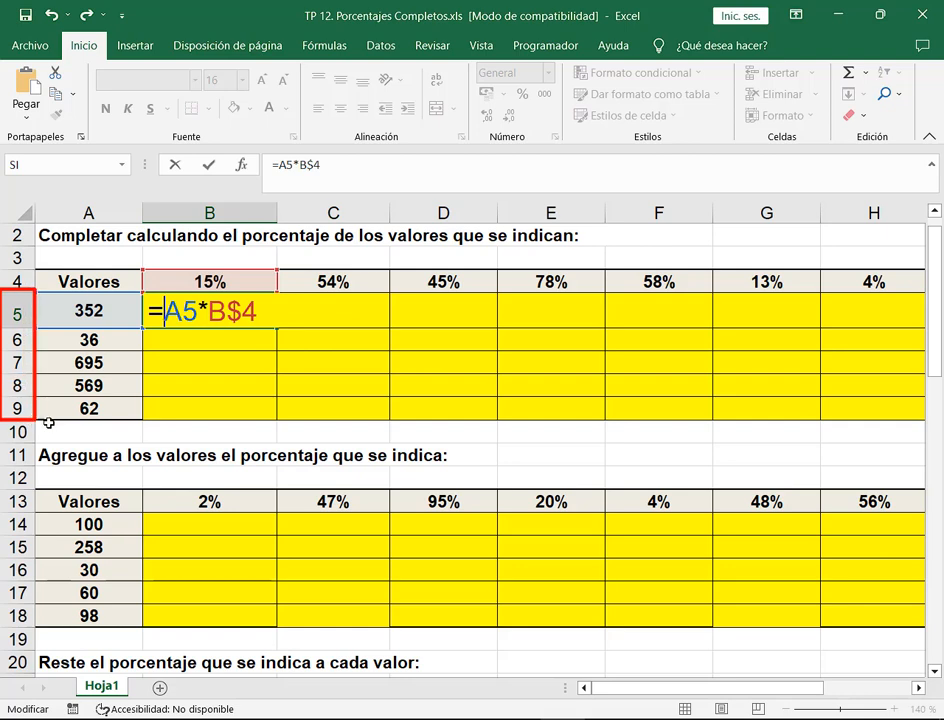
{"action": "left_click", "coordinate": [184, 306]}
{"action": "left_click", "coordinate": [164, 313]}
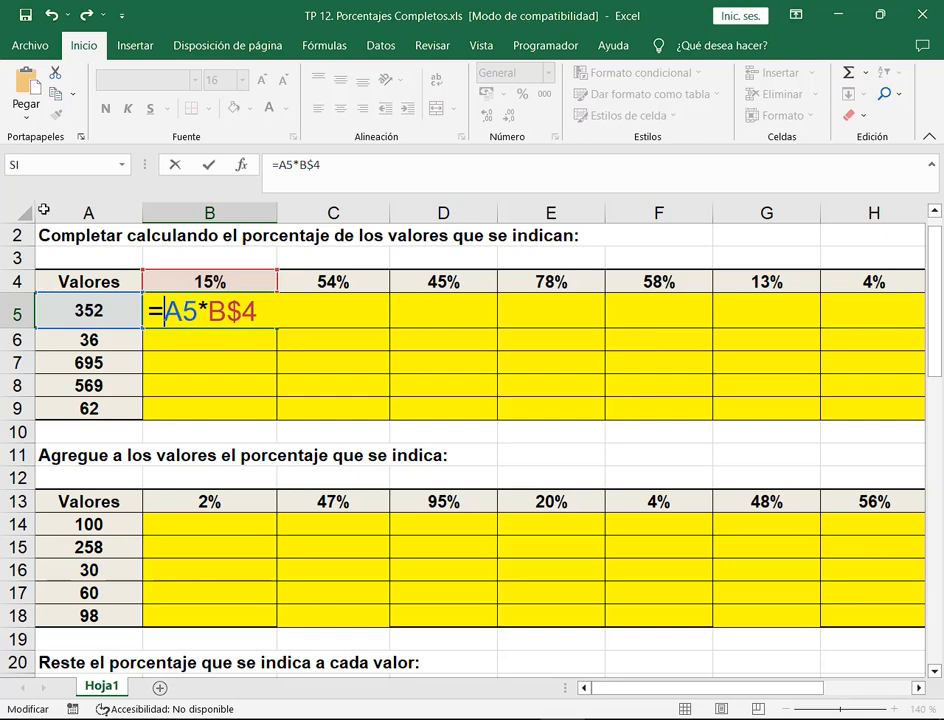
{"action": "mouse_move", "coordinate": [35, 206]}
{"action": "left_mouse_down"}
{"action": "mouse_move", "coordinate": [147, 400]}
{"action": "mouse_move", "coordinate": [144, 412]}
{"action": "left_mouse_up"}
{"action": "type", "text": "$"}
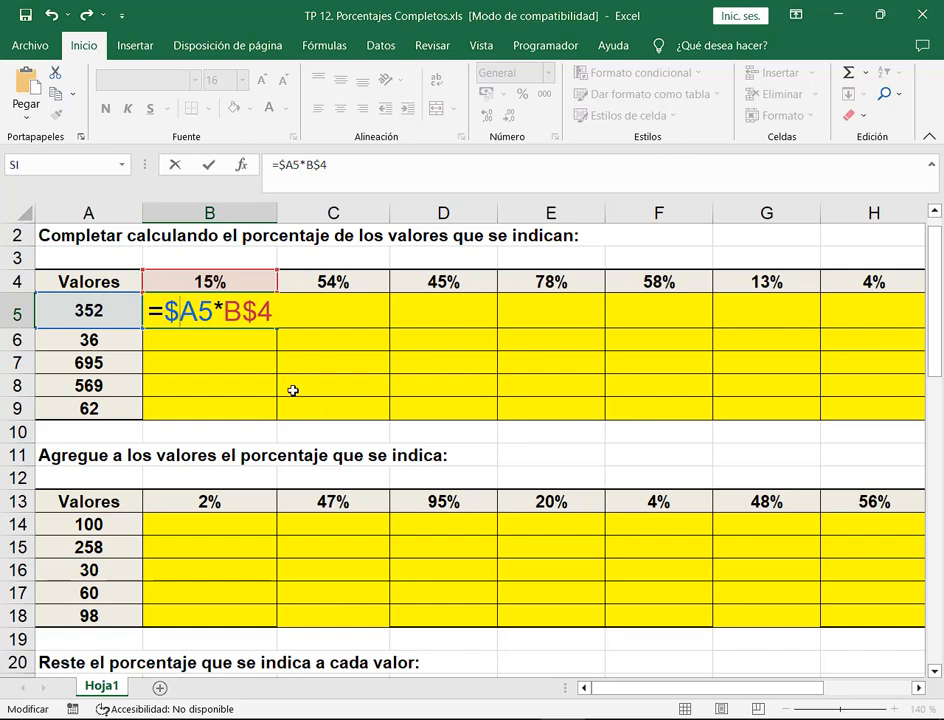
{"action": "key", "text": "Return"}
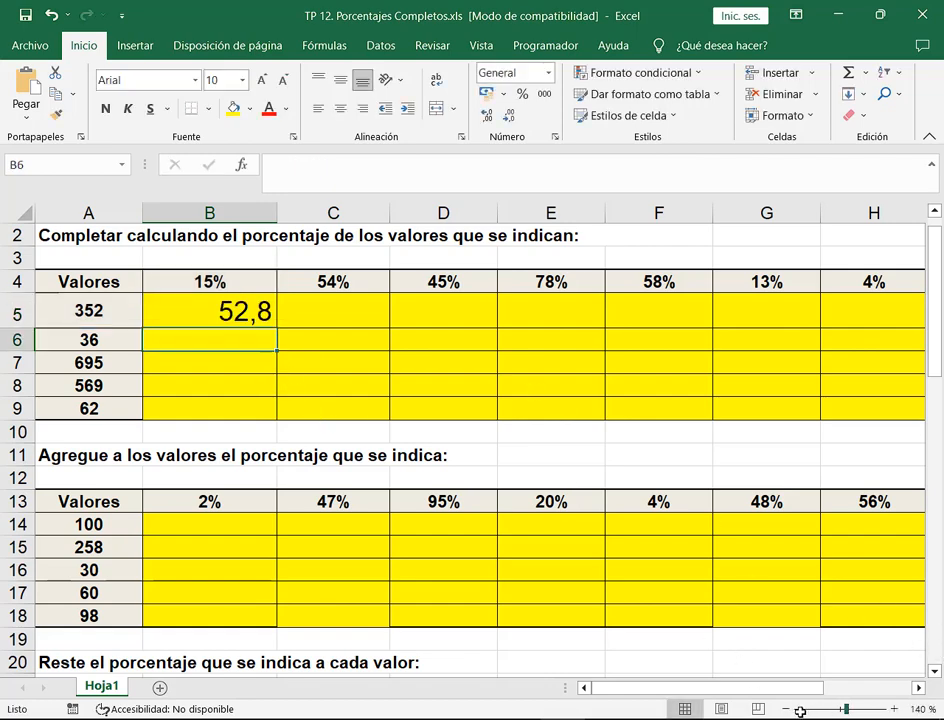
- Reduce B5's font size to 11 and fill its formula across and down through B5:H9
{"action": "scroll", "coordinate": [585, 522], "scroll_direction": "down", "scroll_amount": 3, "text": "ctrl"}
{"action": "left_click", "coordinate": [197, 305]}
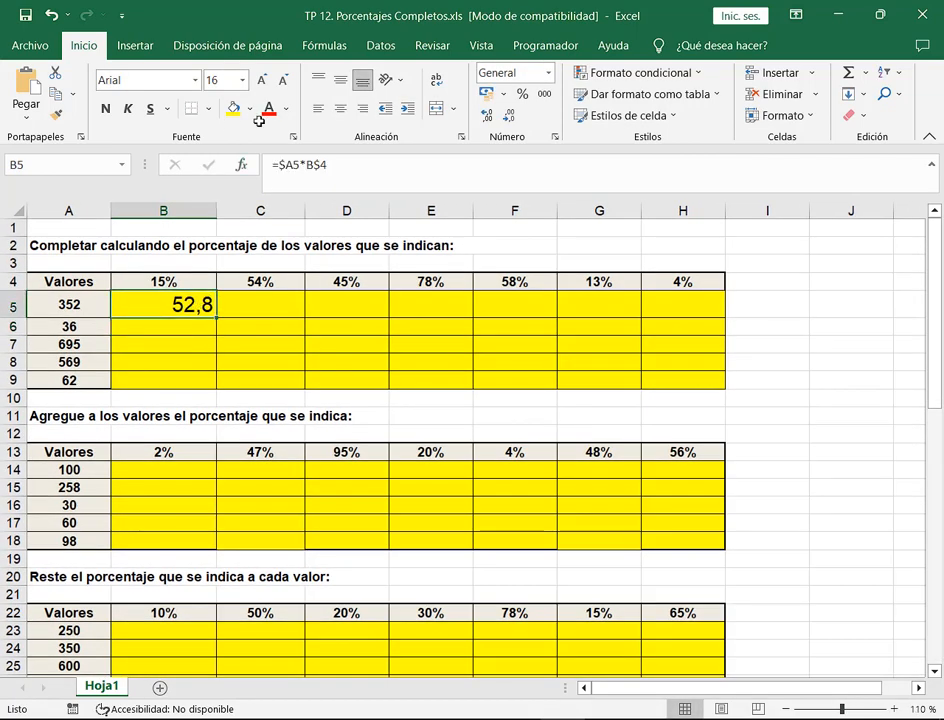
{"action": "left_click", "coordinate": [283, 79]}
{"action": "left_click", "coordinate": [283, 79]}
{"action": "left_click", "coordinate": [283, 79]}
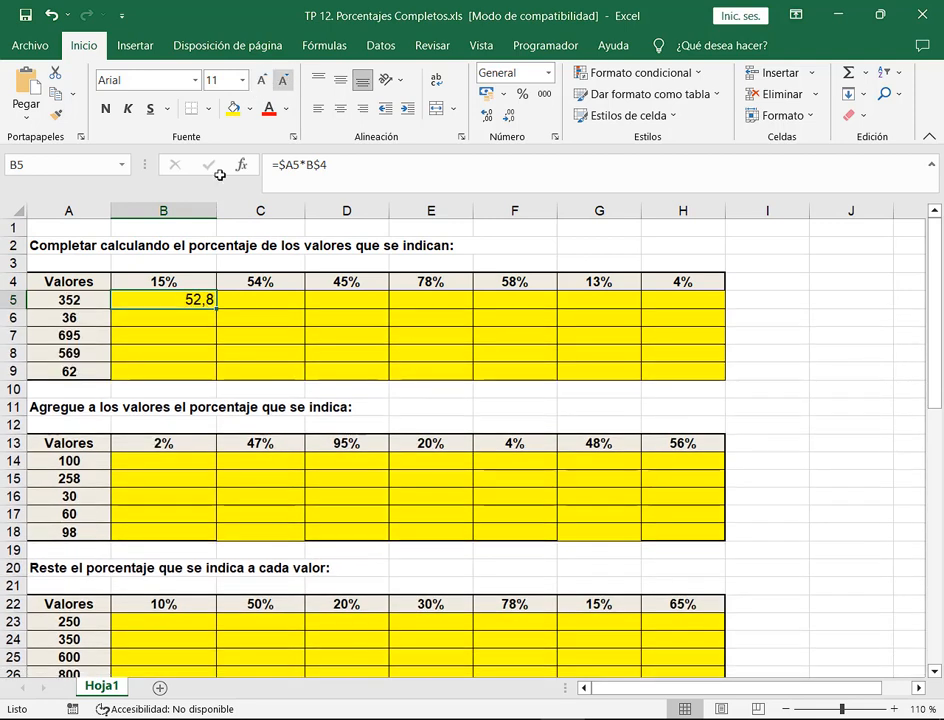
{"action": "left_click_drag", "start_coordinate": [215, 309], "coordinate": [697, 381]}
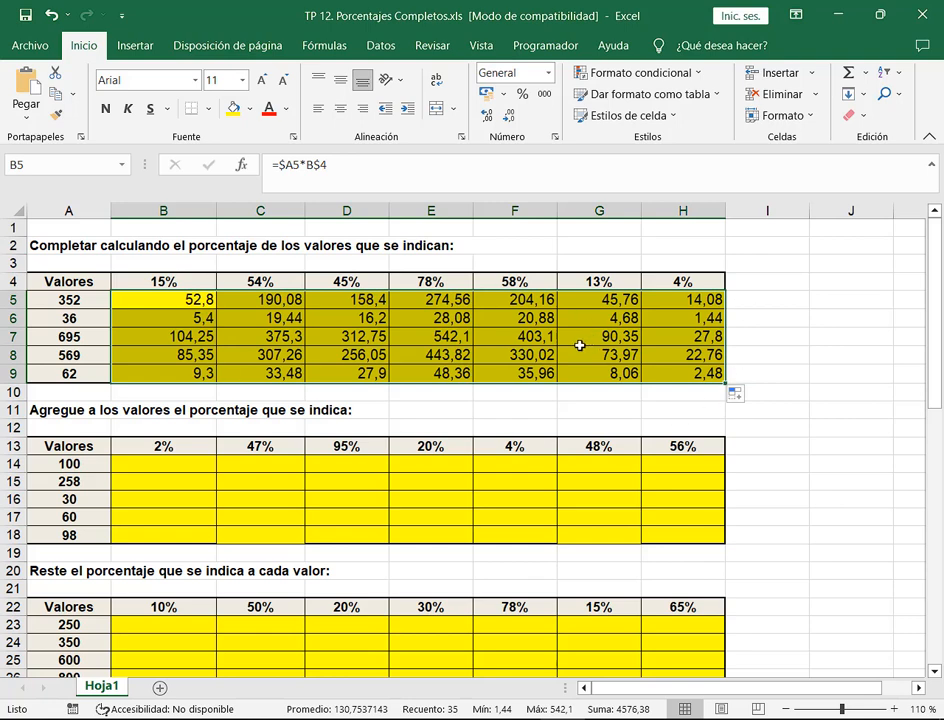
{"action": "left_click", "coordinate": [217, 301]}
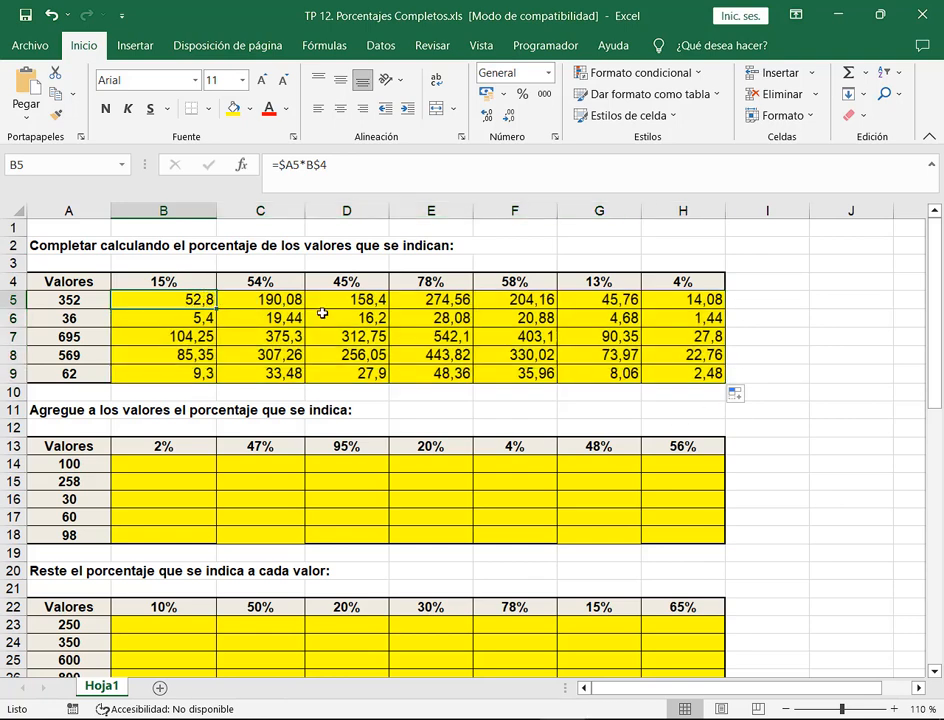
- Clear the contents of the table's result cells B5:H9
{"action": "left_click_drag", "start_coordinate": [165, 300], "coordinate": [680, 370]}
{"action": "key", "text": "Delete"}
{"action": "left_click", "coordinate": [184, 305]}
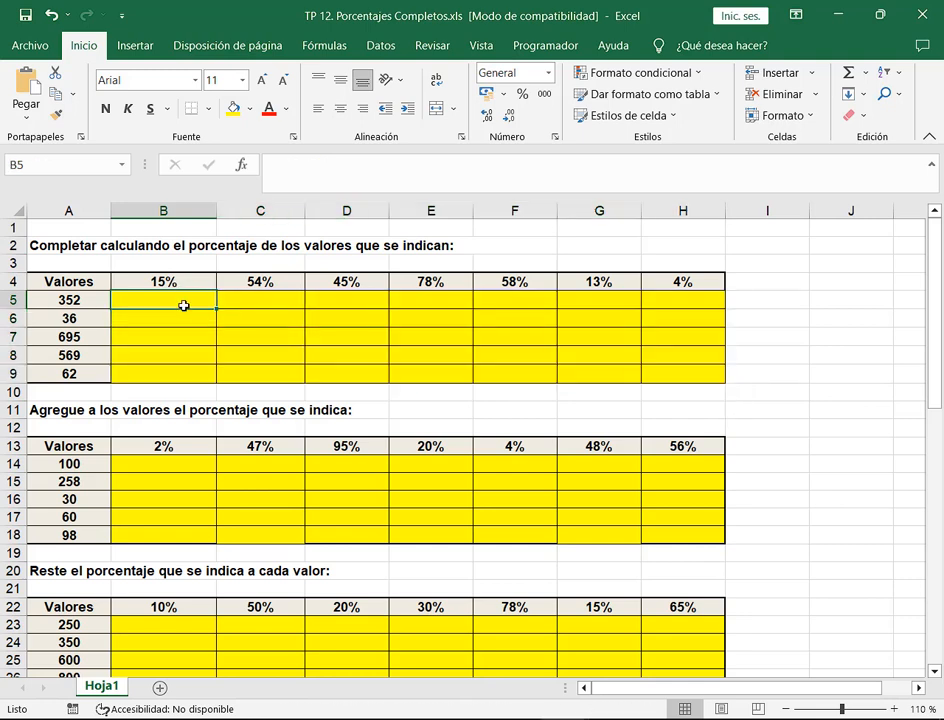
{"action": "type", "text": "="}
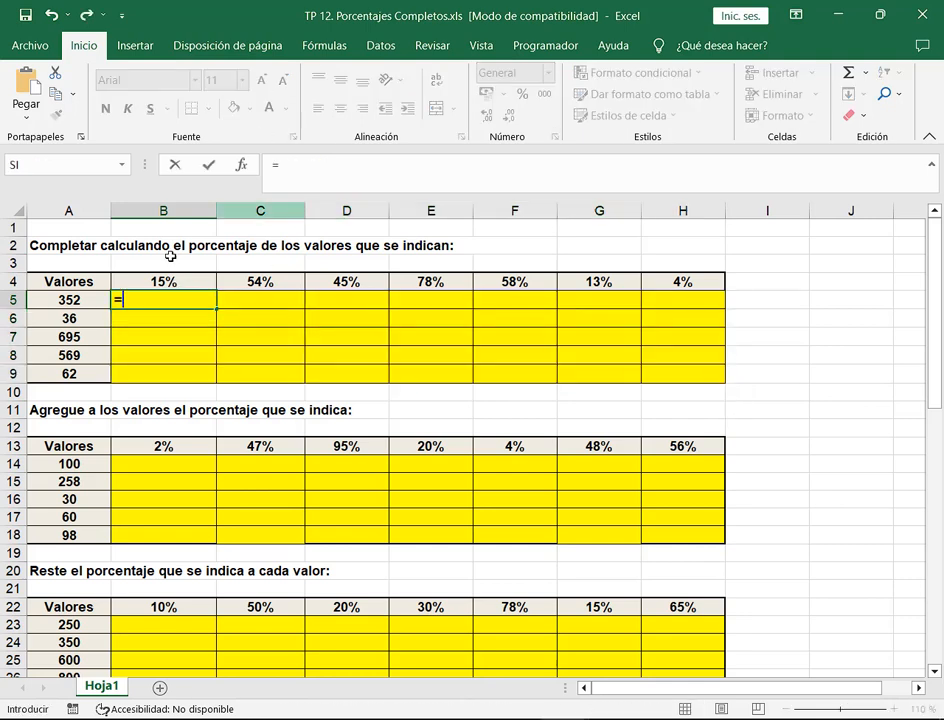
{"action": "left_click", "coordinate": [80, 299]}
{"action": "type", "text": "*"}
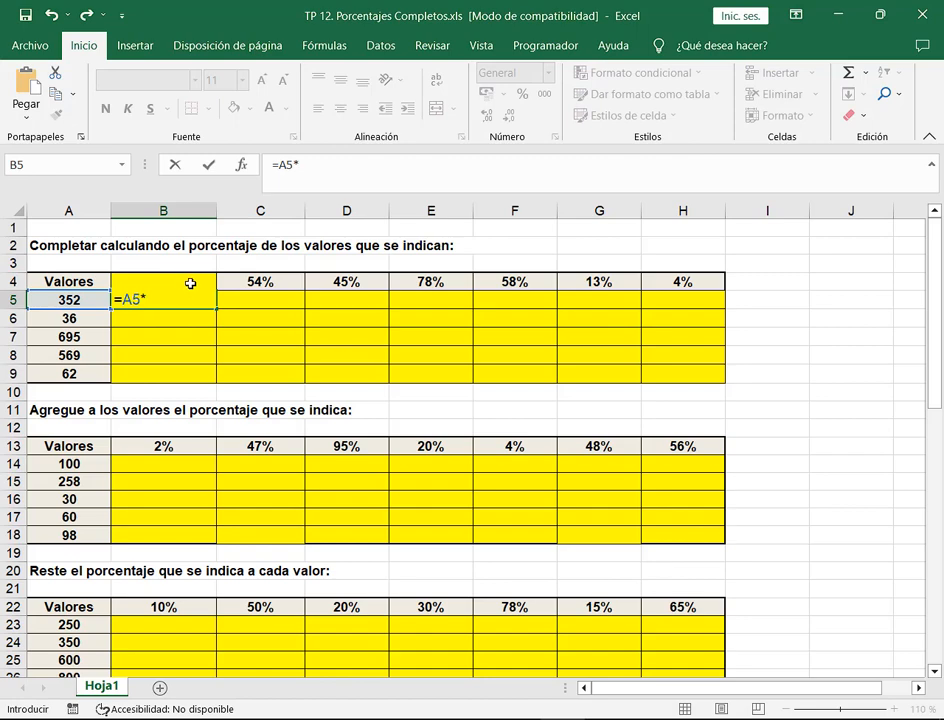
{"action": "key", "text": "Escape"}
{"action": "left_click", "coordinate": [894, 709]}
{"action": "left_click", "coordinate": [894, 709]}
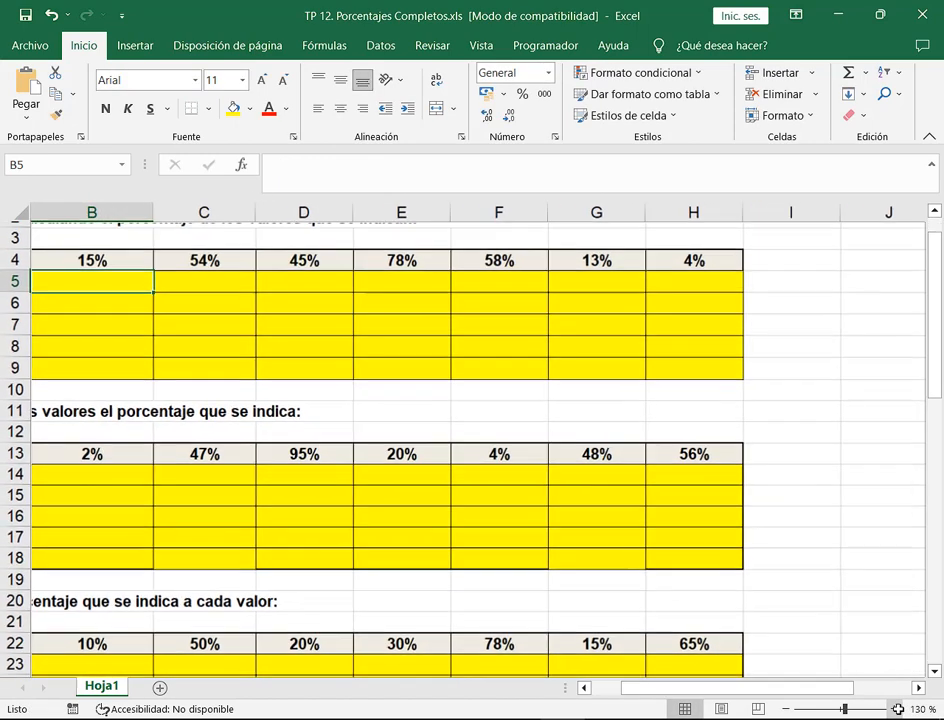
{"action": "left_click", "coordinate": [894, 709]}
{"action": "left_click_drag", "start_coordinate": [858, 689], "coordinate": [750, 687]}
{"action": "scroll", "coordinate": [366, 378], "scroll_direction": "up", "scroll_amount": 1}
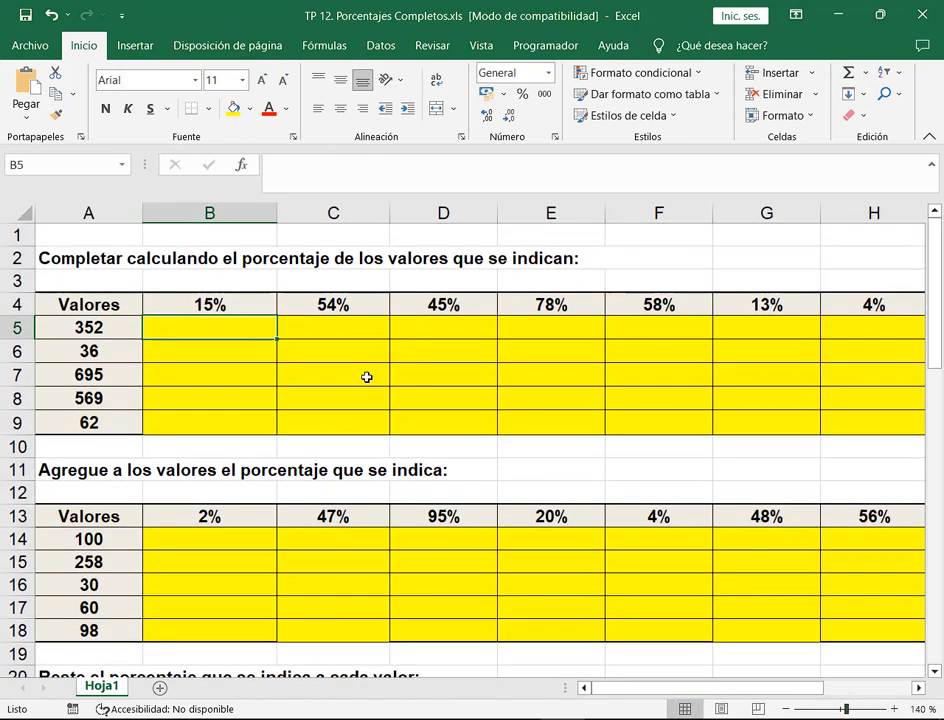
{"action": "type", "text": "="}
{"action": "left_click", "coordinate": [78, 330]}
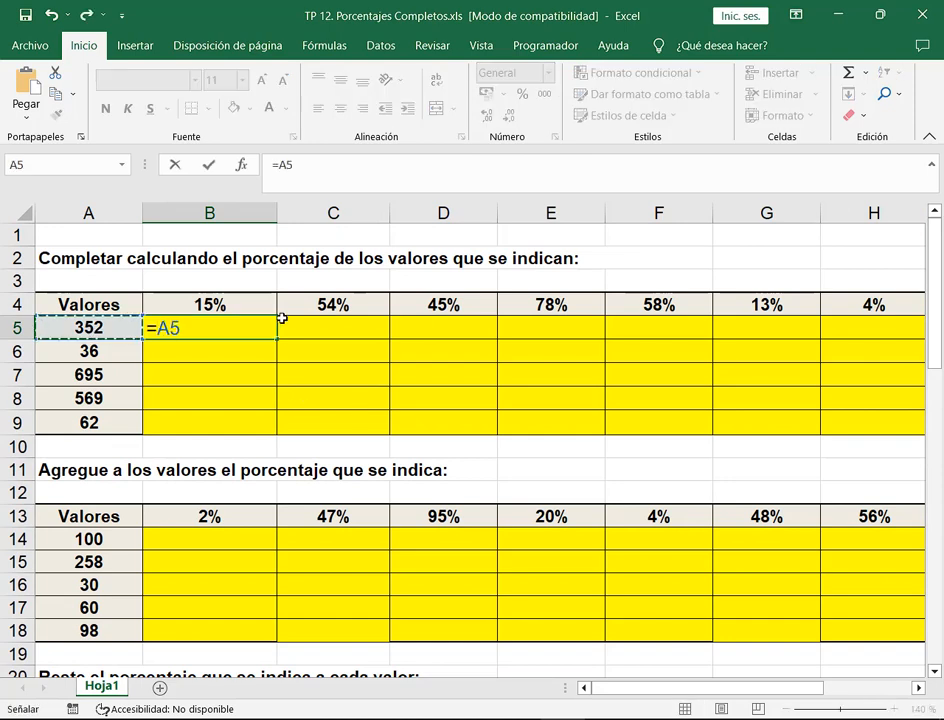
{"action": "type", "text": "*"}
{"action": "key", "text": "Escape"}
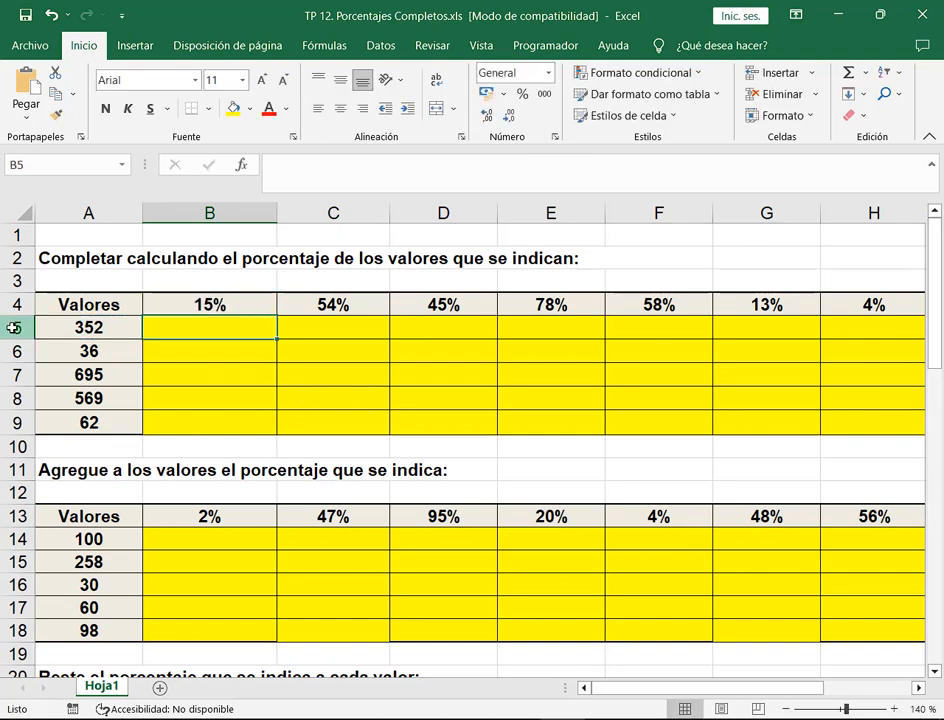
- Make rows 5 to 9 of the first table uniformly taller
{"action": "left_click_drag", "start_coordinate": [12, 327], "coordinate": [12, 421]}
{"action": "left_click_drag", "start_coordinate": [19, 338], "coordinate": [20, 350]}
{"action": "left_click", "coordinate": [185, 335]}
- Enter =A5*$B$4 in B5, with a fully absolute reference to the 15% header
{"action": "left_click", "coordinate": [185, 335]}
{"action": "type", "text": "="}
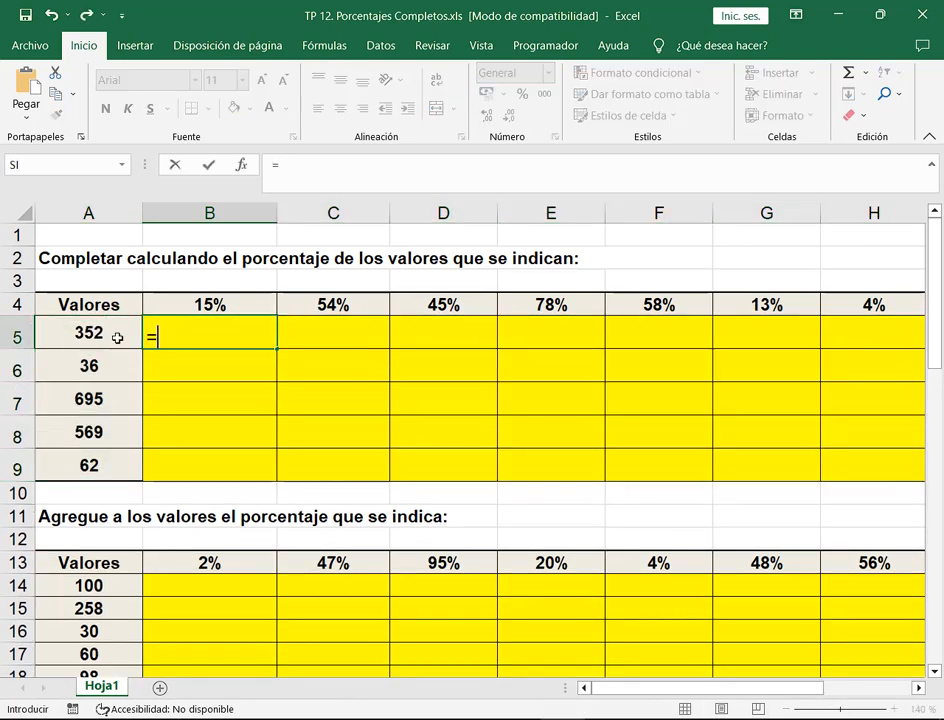
{"action": "left_click", "coordinate": [126, 335]}
{"action": "type", "text": "*"}
{"action": "left_click", "coordinate": [252, 303]}
{"action": "key", "text": "F4"}
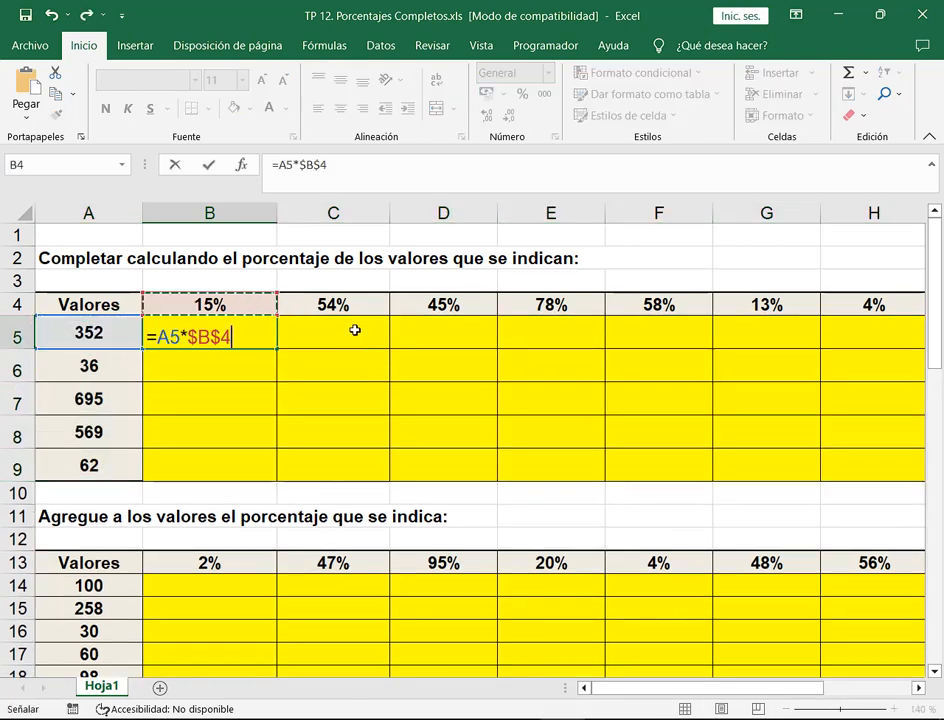
{"action": "type", "text": "+"}
{"action": "key", "text": "BackSpace"}
{"action": "left_click", "coordinate": [343, 329]}
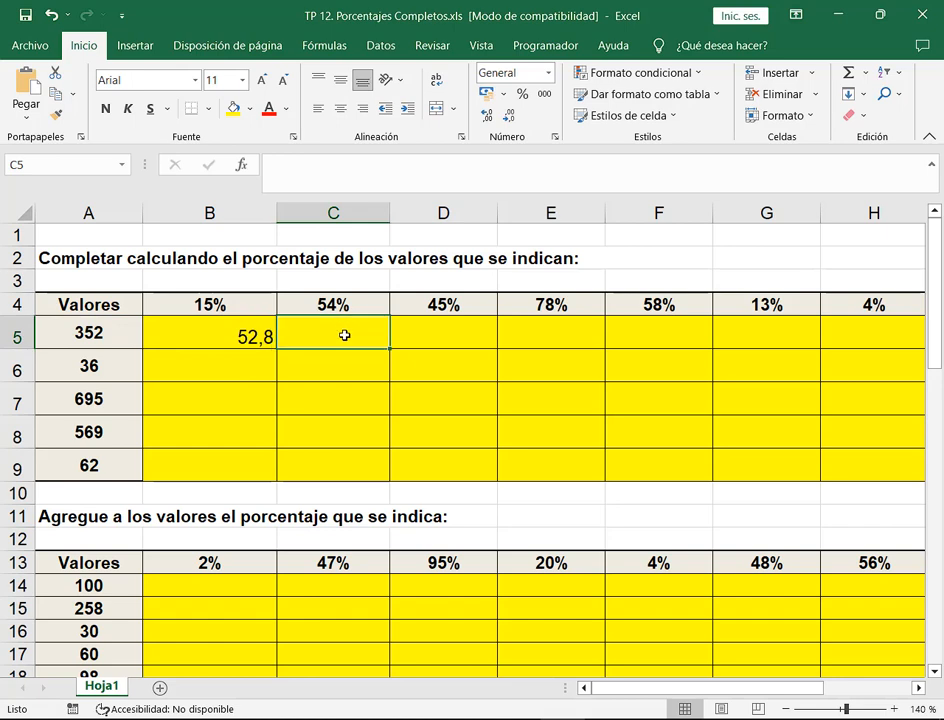
- Enter =A5*$C$4 in C5, with a fully absolute reference to the 54% header
{"action": "type", "text": "="}
{"action": "left_click", "coordinate": [100, 333]}
{"action": "type", "text": "*"}
{"action": "left_click", "coordinate": [343, 305]}
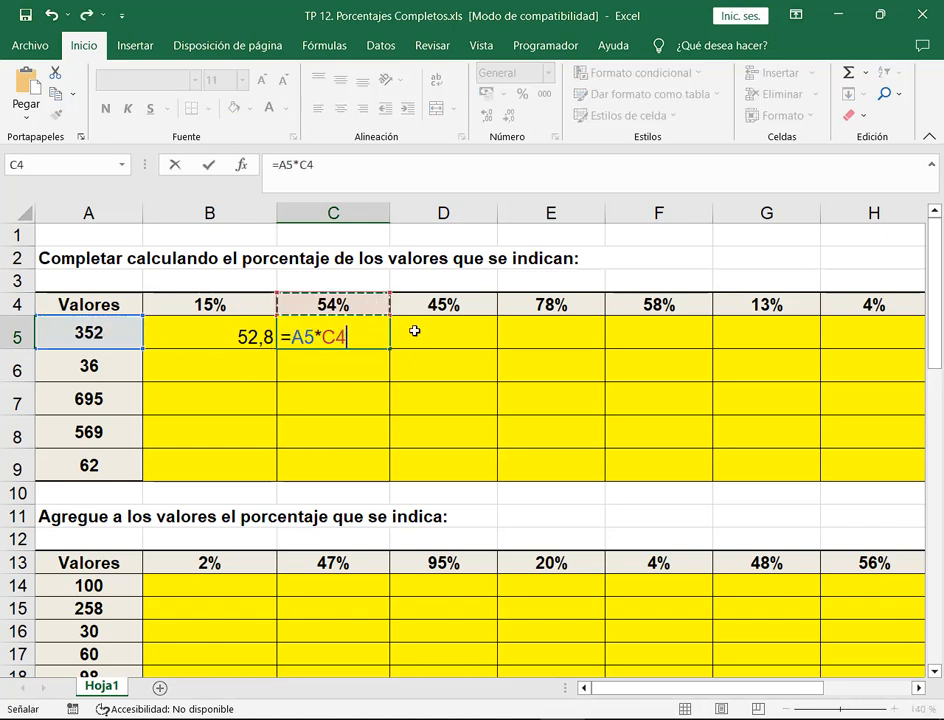
{"action": "key", "text": "F4"}
{"action": "key", "text": "Return"}
- Enter =A5*$D$4 in D5, with a fully absolute reference to the 45% header
{"action": "left_click", "coordinate": [456, 331]}
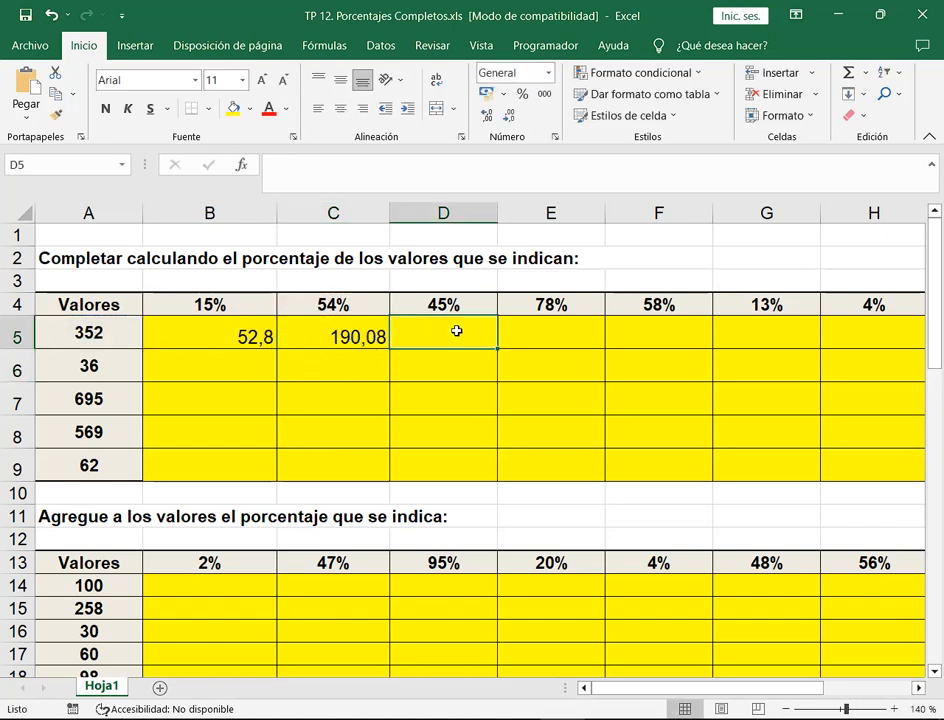
{"action": "type", "text": "="}
{"action": "left_click", "coordinate": [80, 336]}
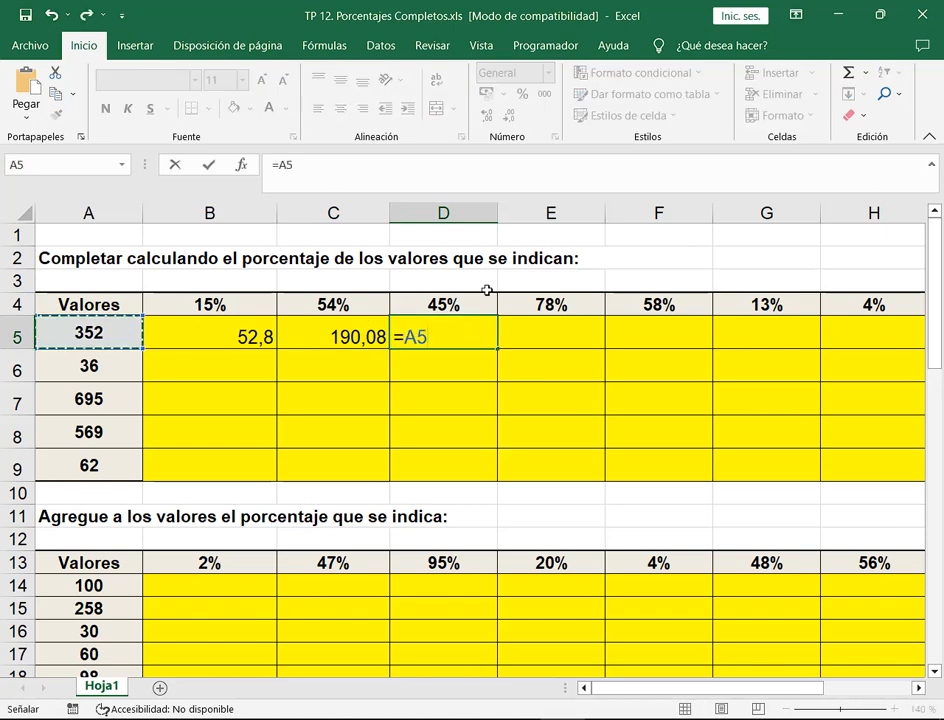
{"action": "type", "text": "*"}
{"action": "left_click", "coordinate": [467, 301]}
{"action": "key", "text": "F4"}
{"action": "left_click", "coordinate": [552, 330]}
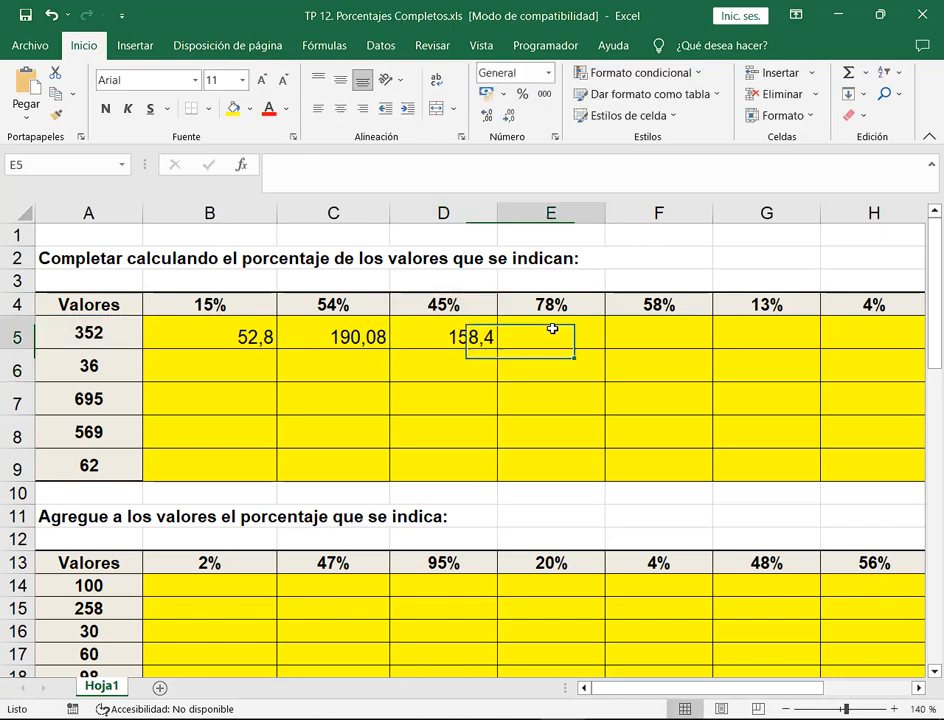
- Enter =A5*$E$4 in E5, with a fully absolute reference to the 78% header
{"action": "type", "text": "="}
{"action": "left_click", "coordinate": [74, 331]}
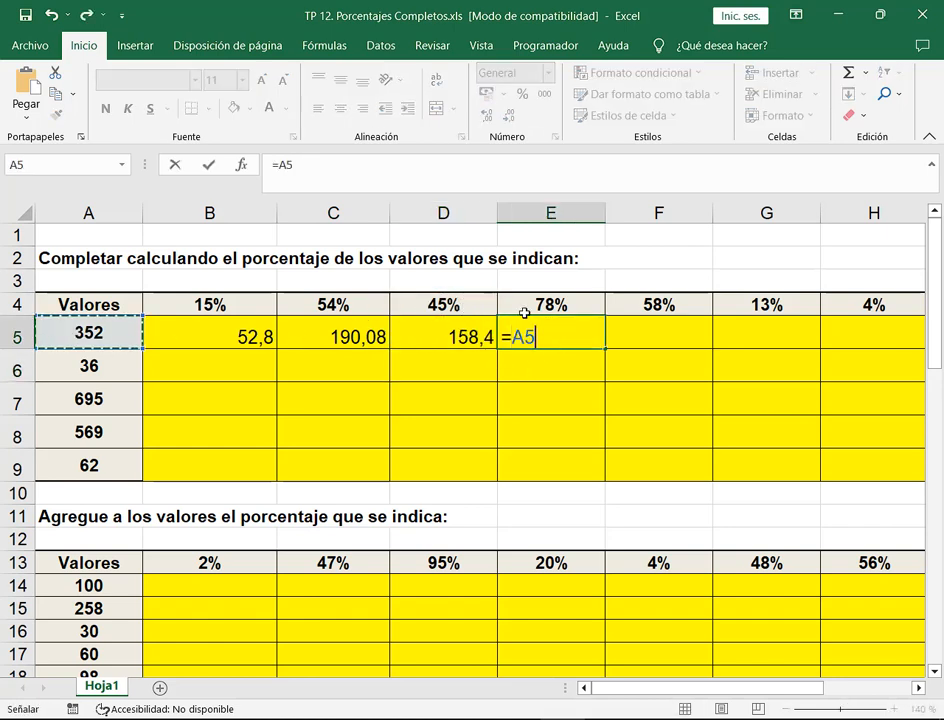
{"action": "left_click", "coordinate": [594, 311]}
{"action": "left_click", "coordinate": [80, 333]}
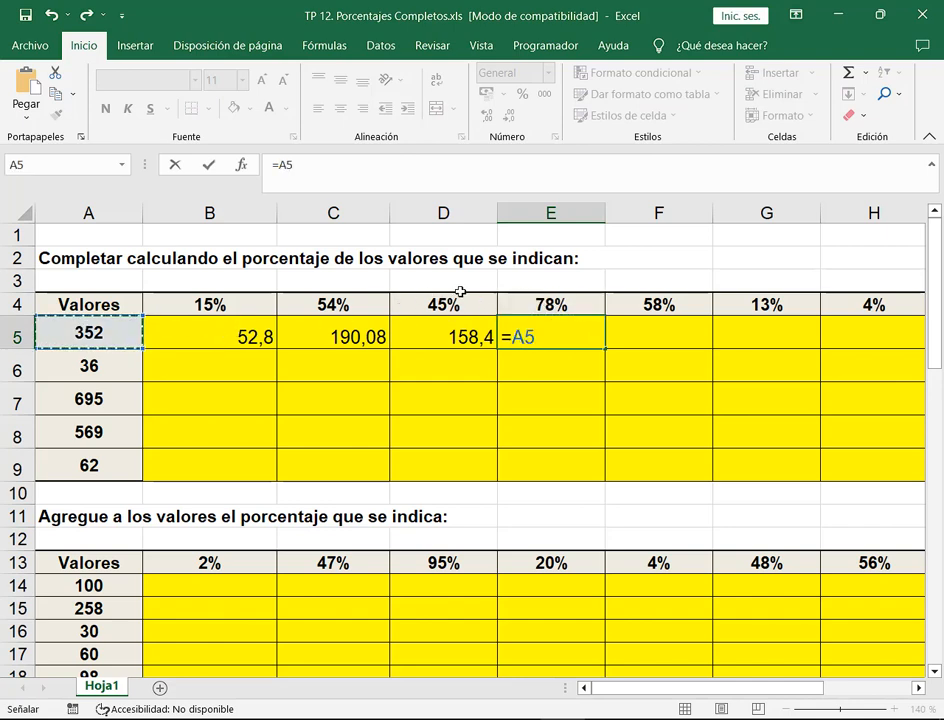
{"action": "type", "text": "*"}
{"action": "left_click", "coordinate": [561, 304]}
{"action": "key", "text": "F4"}
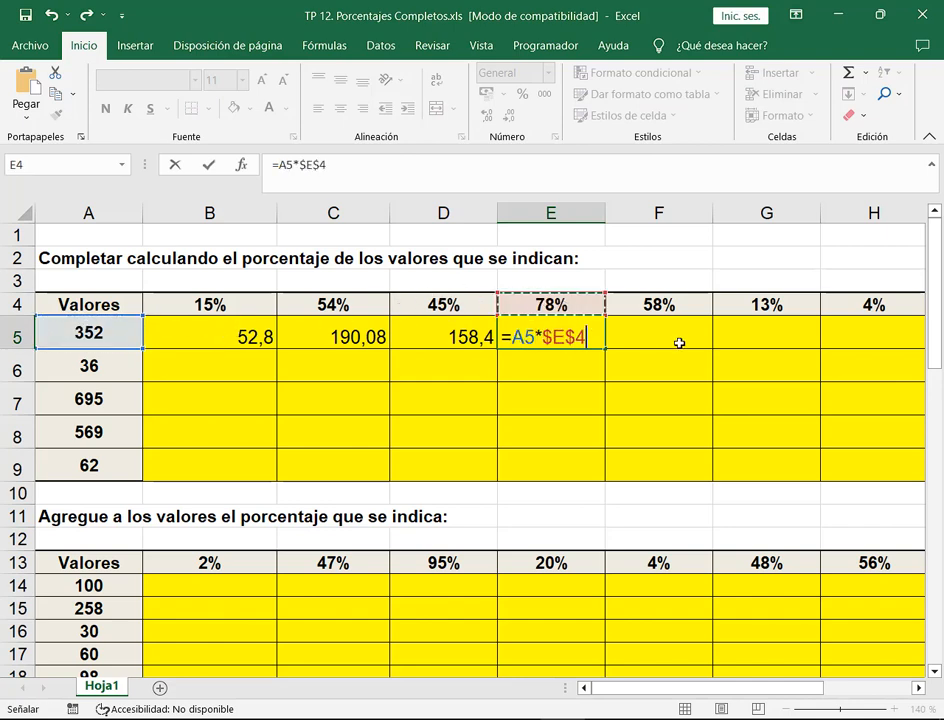
{"action": "key", "text": "Return"}
- Enter =A5*$F$4 in F5, with a fully absolute reference to the 58% header
{"action": "left_click", "coordinate": [676, 334]}
{"action": "type", "text": "="}
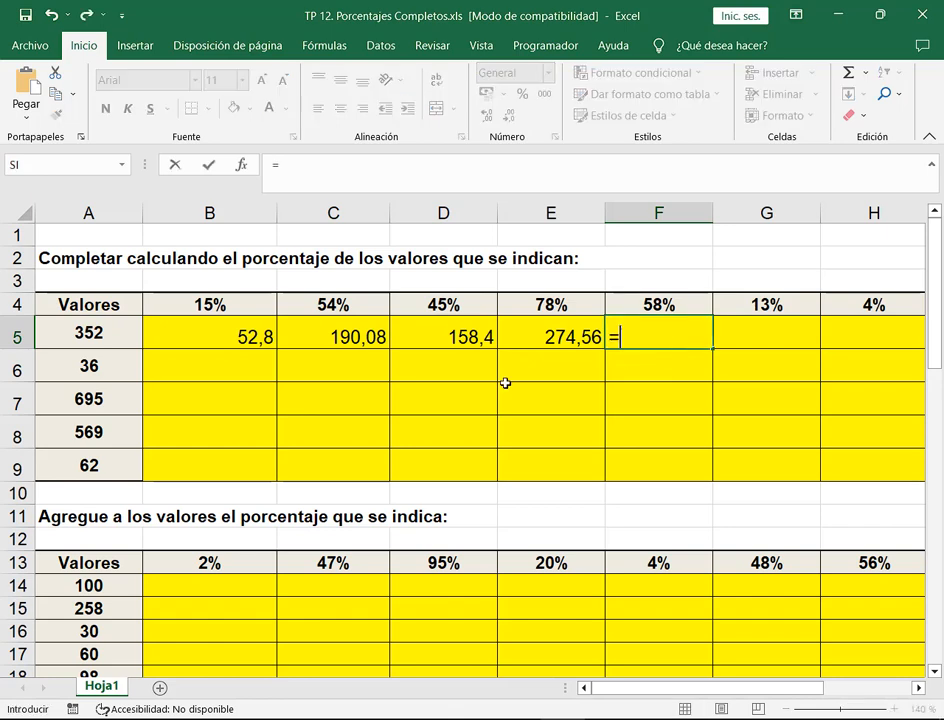
{"action": "left_click", "coordinate": [100, 322]}
{"action": "type", "text": "*"}
{"action": "left_click", "coordinate": [658, 304]}
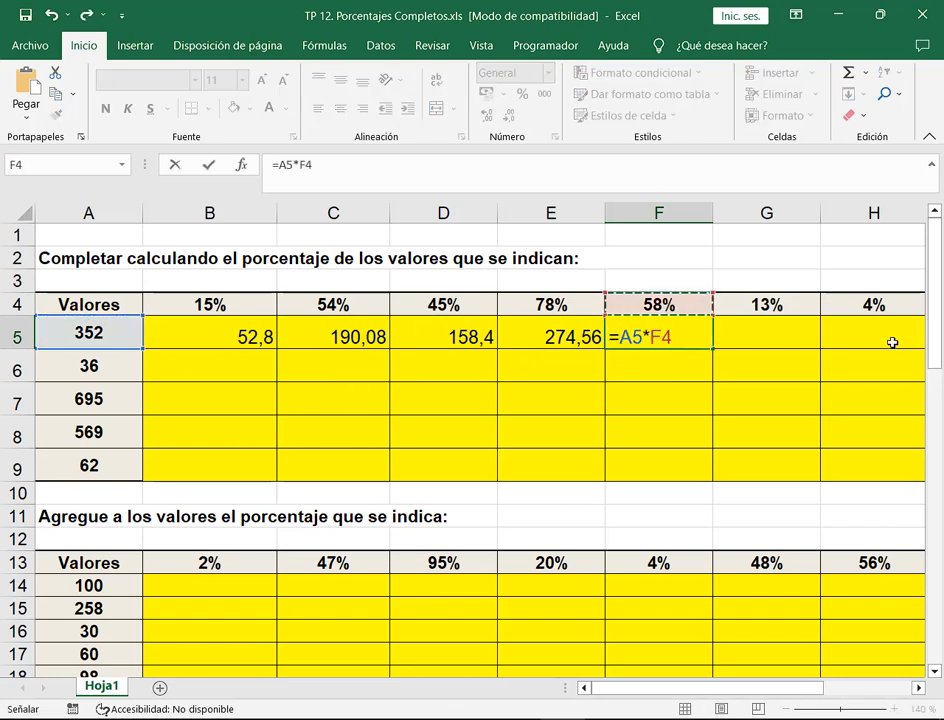
{"action": "key", "text": "F4"}
{"action": "key", "text": "Tab"}
- Enter =A5*$G$4 in G5, with a fully absolute reference to the 13% header
{"action": "type", "text": "="}
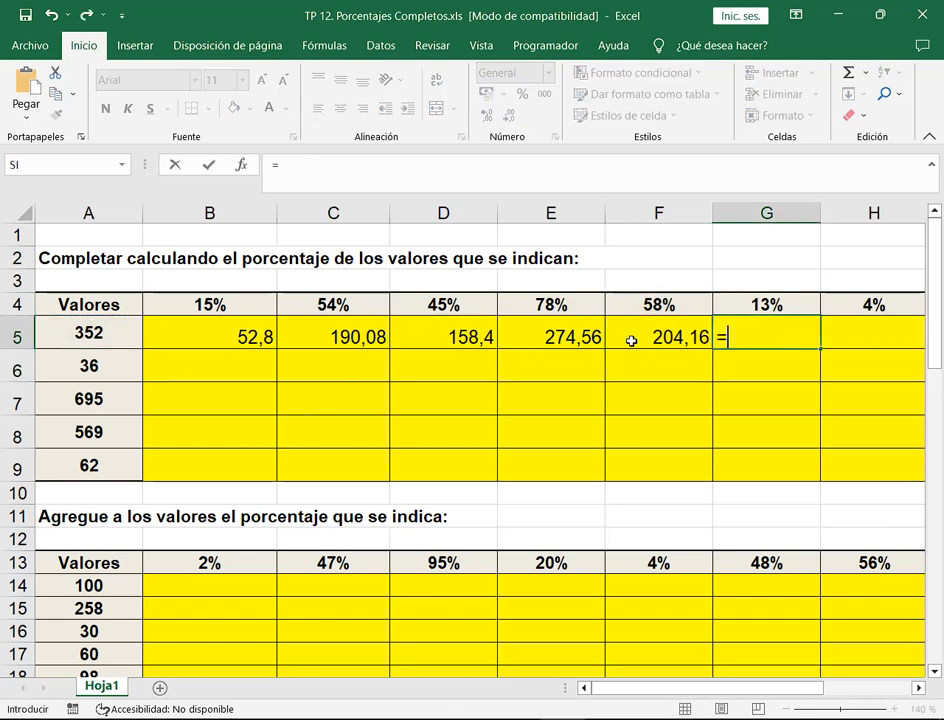
{"action": "left_click", "coordinate": [87, 353]}
{"action": "left_click", "coordinate": [80, 331]}
{"action": "type", "text": "*"}
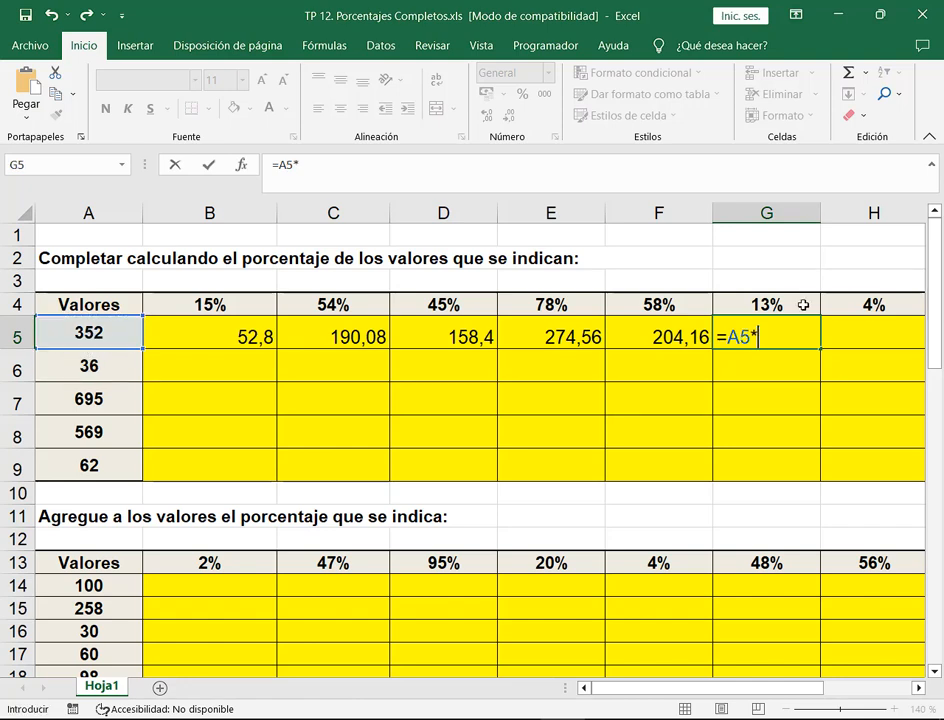
{"action": "left_click", "coordinate": [742, 303]}
{"action": "key", "text": "F4"}
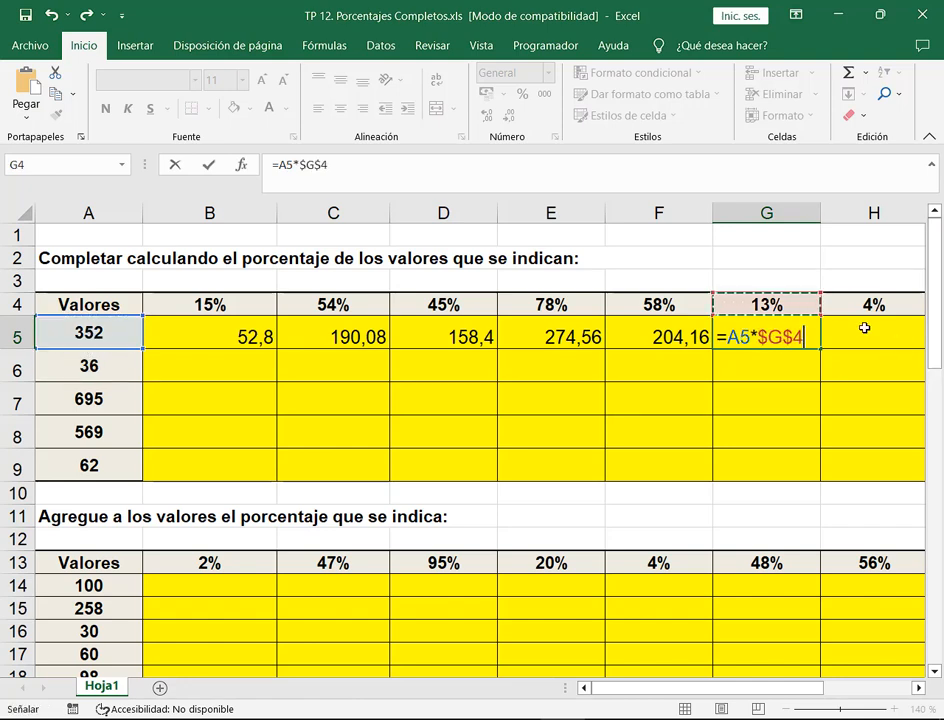
{"action": "key", "text": "Tab"}
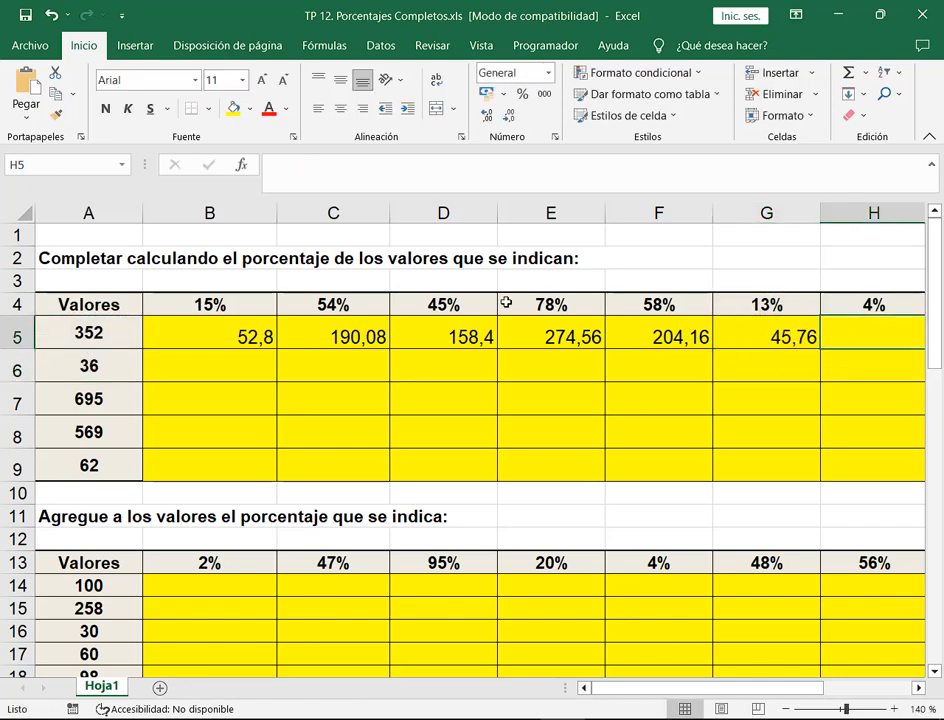
- Enter =A5*$H$4 in H5, with a fully absolute reference to the 4% header
{"action": "type", "text": "="}
{"action": "left_click_drag", "start_coordinate": [832, 688], "coordinate": [801, 688]}
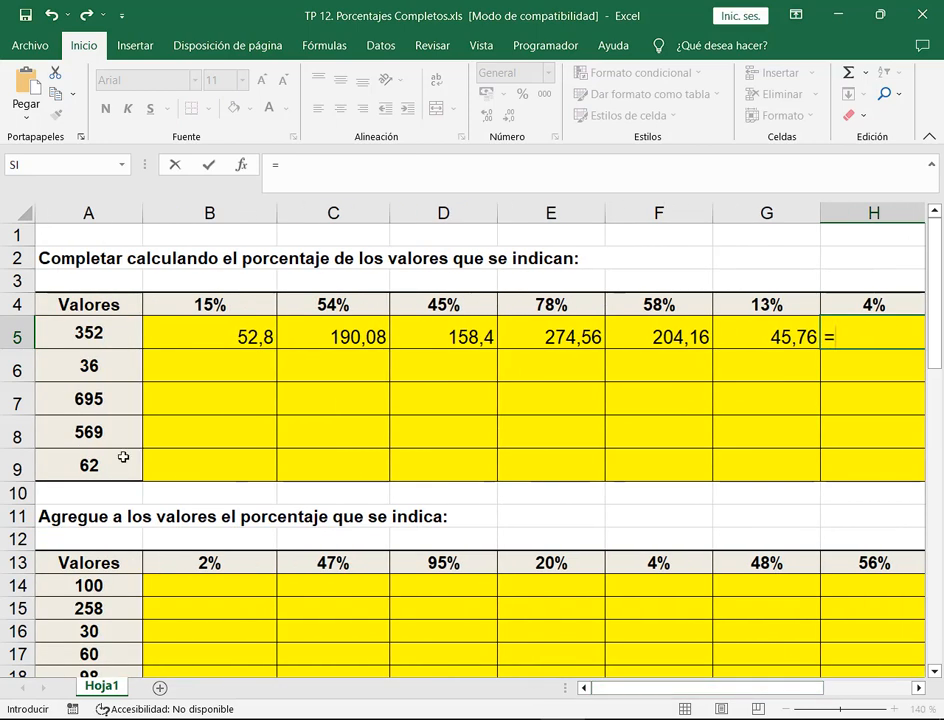
{"action": "left_click", "coordinate": [72, 329]}
{"action": "type", "text": "*"}
{"action": "left_click", "coordinate": [883, 297]}
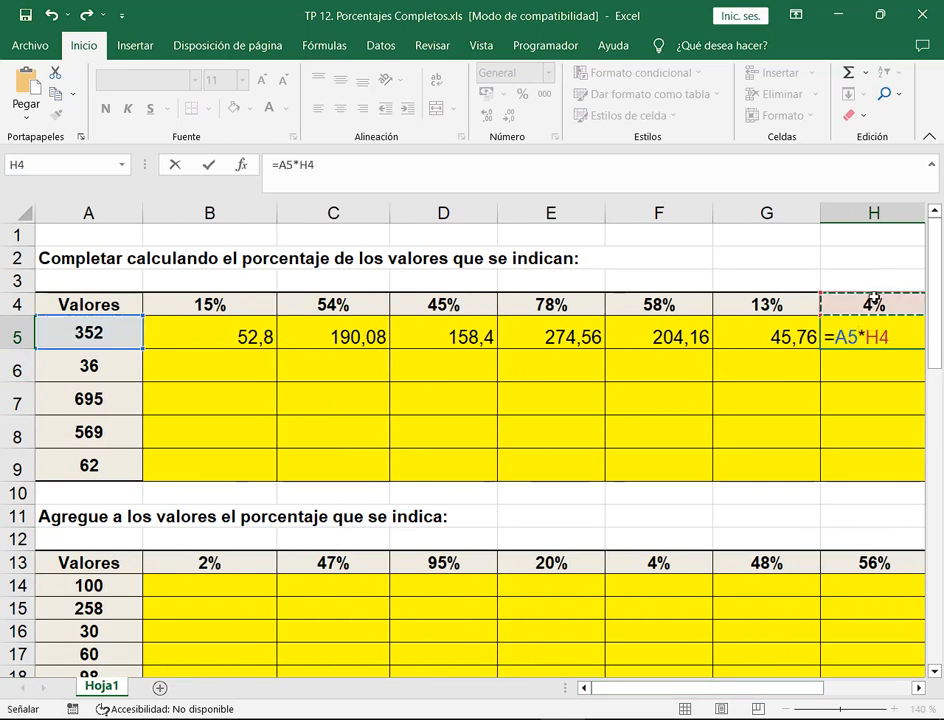
{"action": "key", "text": "F4"}
{"action": "scroll", "coordinate": [893, 301], "scroll_direction": "right", "scroll_amount": 3}
{"action": "key", "text": "Return"}
- Fill the formulas in B5:H5 down through row 9 and apply the thousands-separator number style to the filled range
{"action": "left_click_drag", "start_coordinate": [770, 688], "coordinate": [632, 688]}
{"action": "left_click_drag", "start_coordinate": [880, 337], "coordinate": [227, 338]}
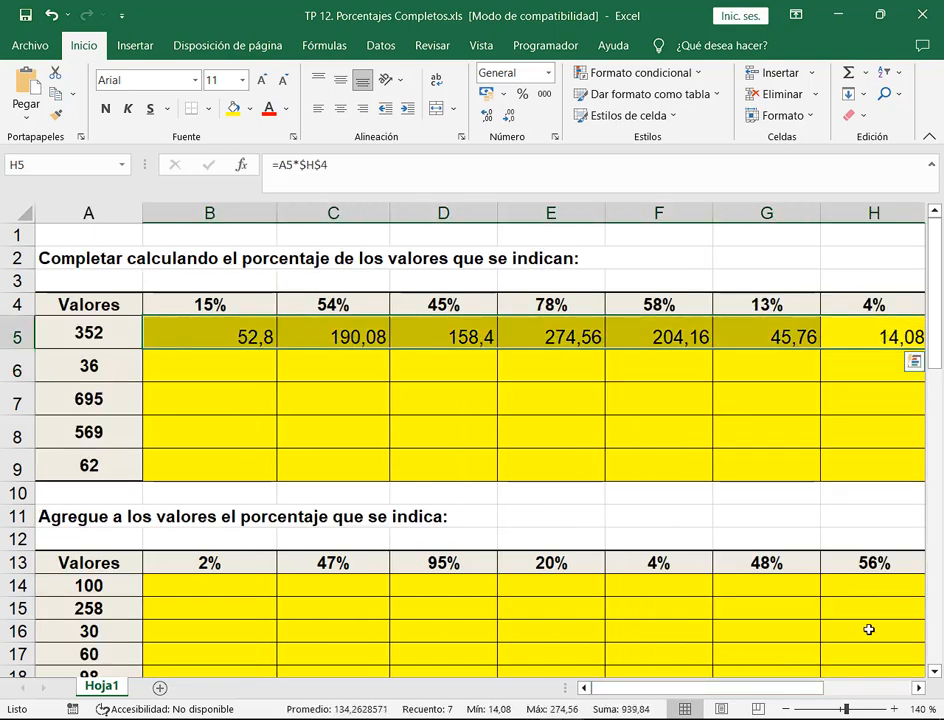
{"action": "left_click", "coordinate": [783, 709]}
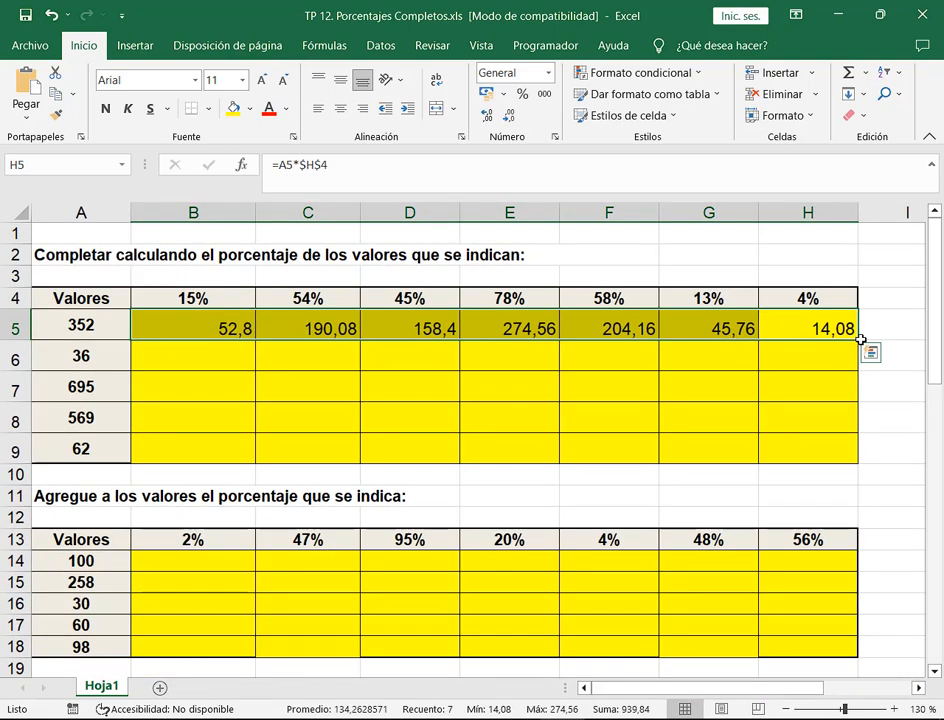
{"action": "left_click_drag", "start_coordinate": [859, 340], "coordinate": [851, 461]}
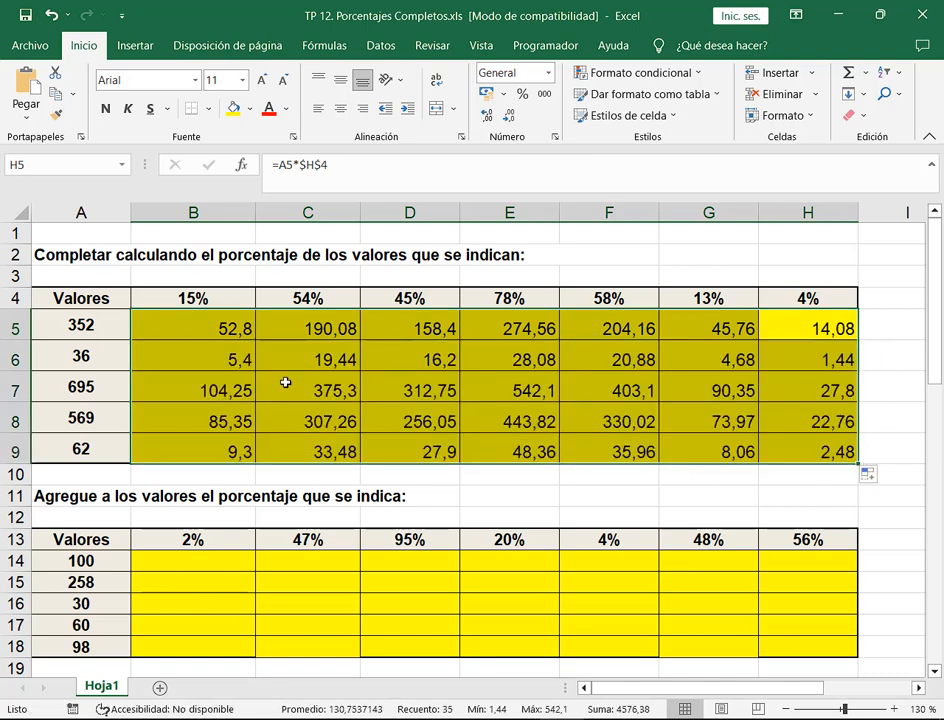
{"action": "left_click", "coordinate": [544, 93]}
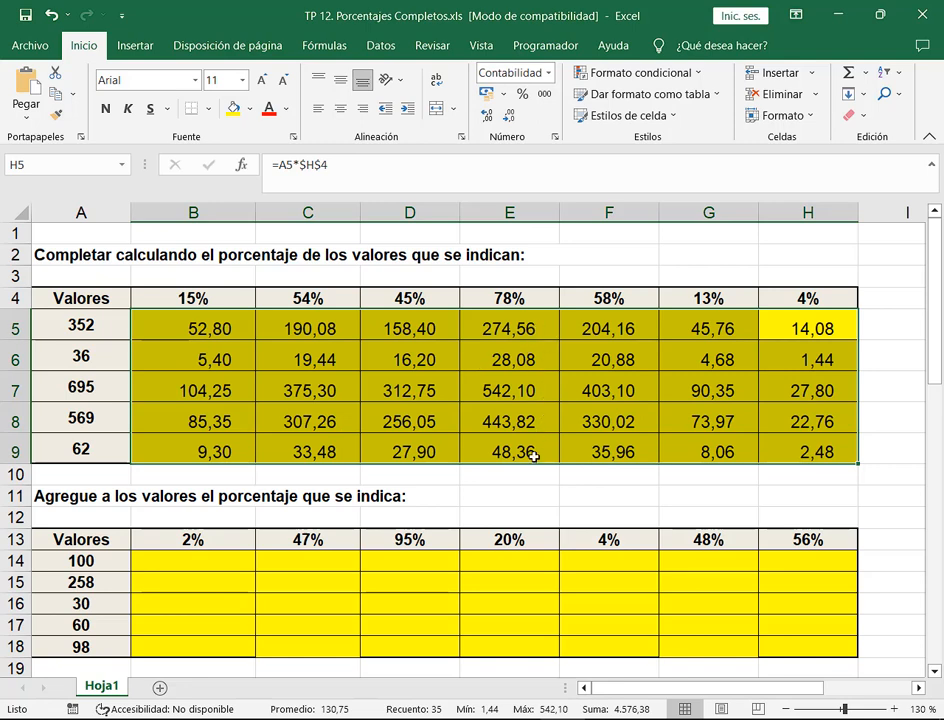
- Check the formulas down the 78% column and across row 5 for their value-cell and absolute header references
{"action": "left_click", "coordinate": [536, 334]}
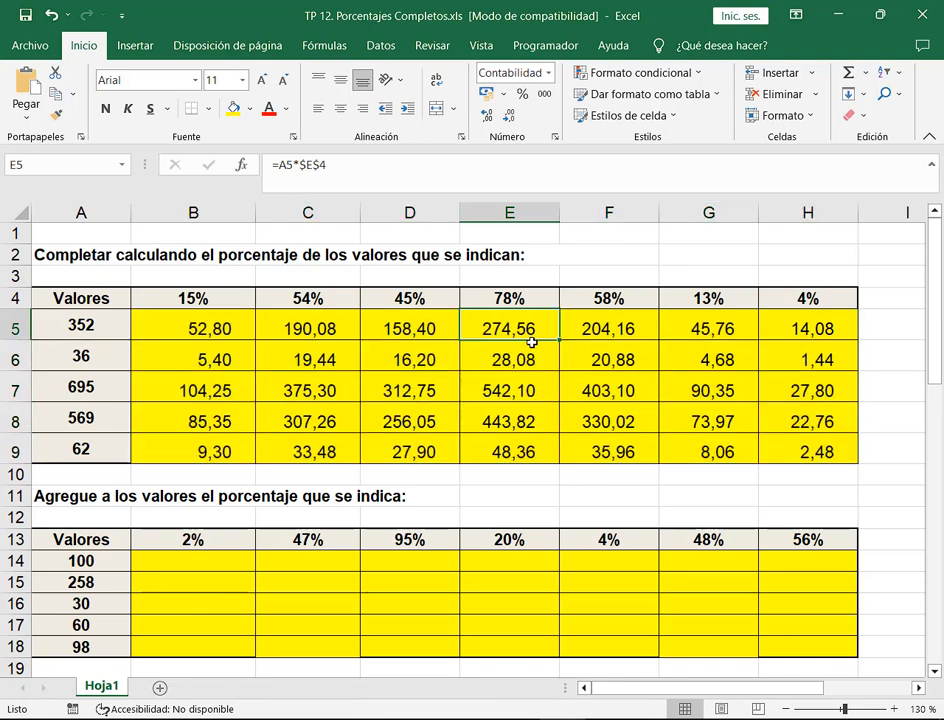
{"action": "key", "text": "Down"}
{"action": "key", "text": "Down"}
{"action": "key", "text": "Down"}
{"action": "key", "text": "Down"}
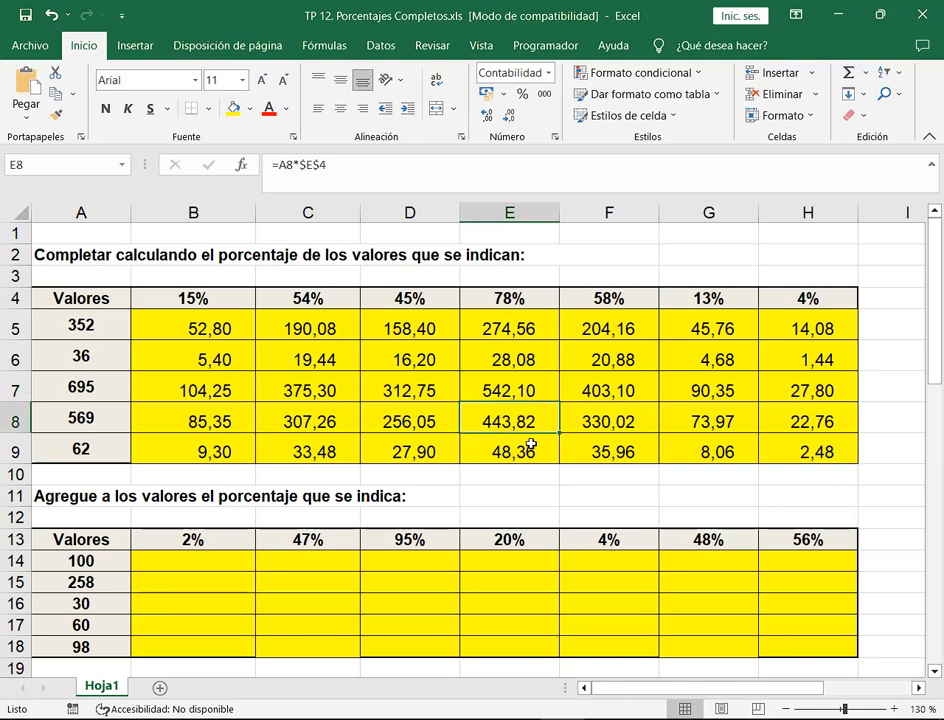
{"action": "left_click", "coordinate": [190, 323]}
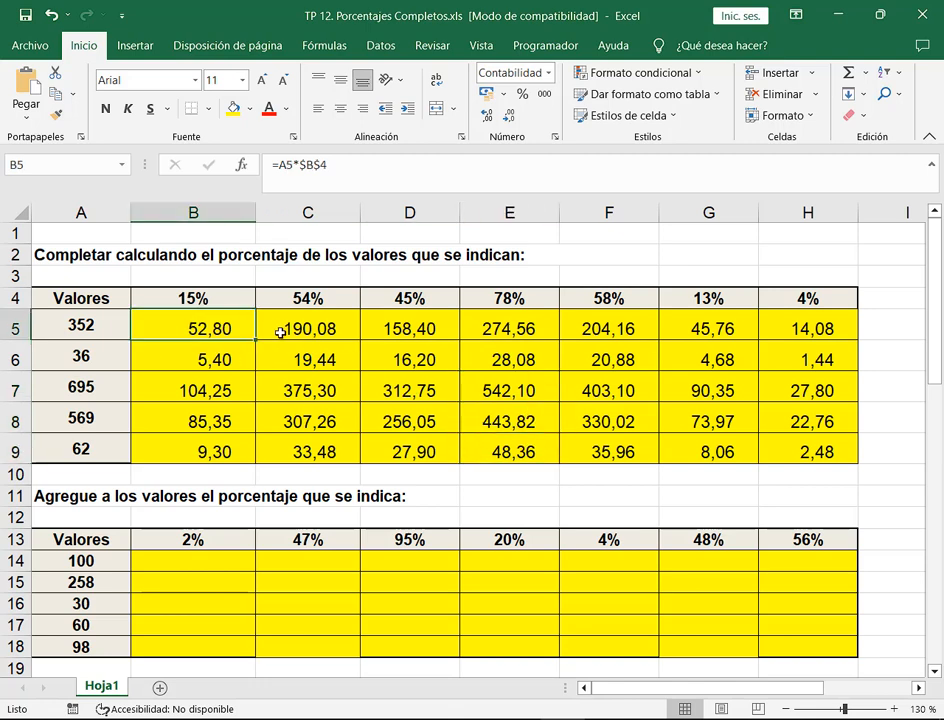
{"action": "double_click", "coordinate": [240, 331]}
{"action": "double_click", "coordinate": [299, 328]}
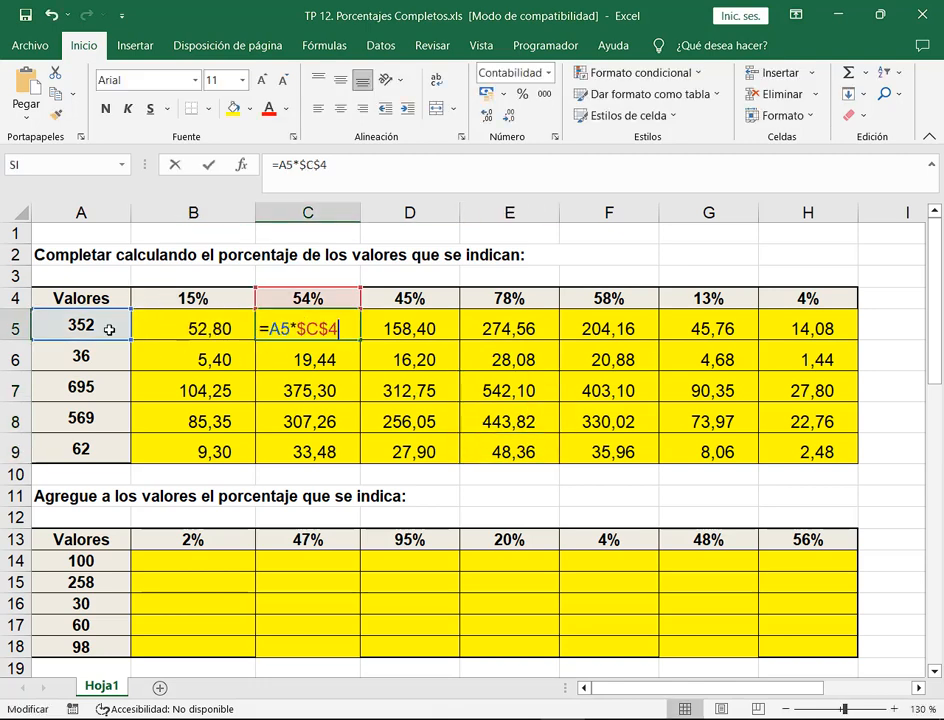
{"action": "double_click", "coordinate": [380, 322]}
{"action": "key", "text": "Escape"}
{"action": "double_click", "coordinate": [497, 327]}
{"action": "key", "text": "Escape"}
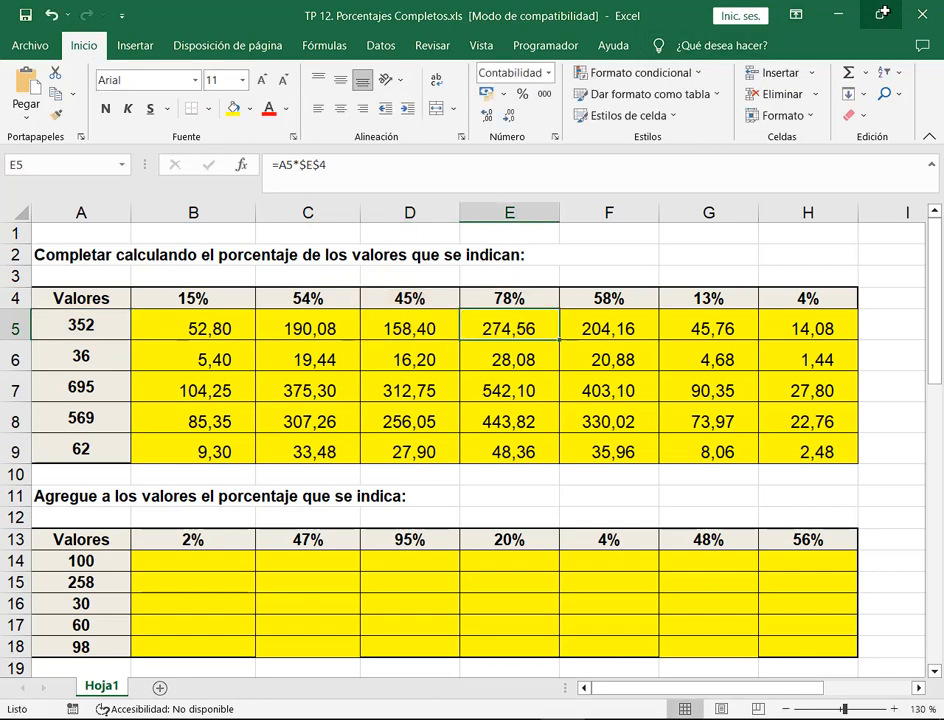
- Shrink the workbook window to see the call chat, inspect the formula in B5, and maximize the workbook again
{"action": "left_click", "coordinate": [883, 14]}
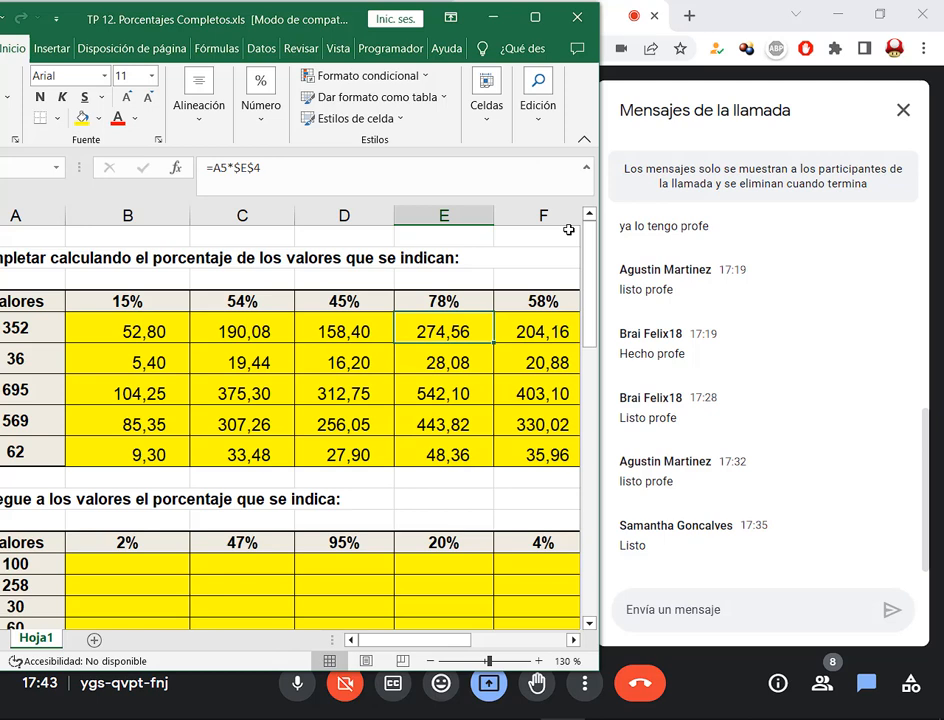
{"action": "left_click", "coordinate": [170, 338]}
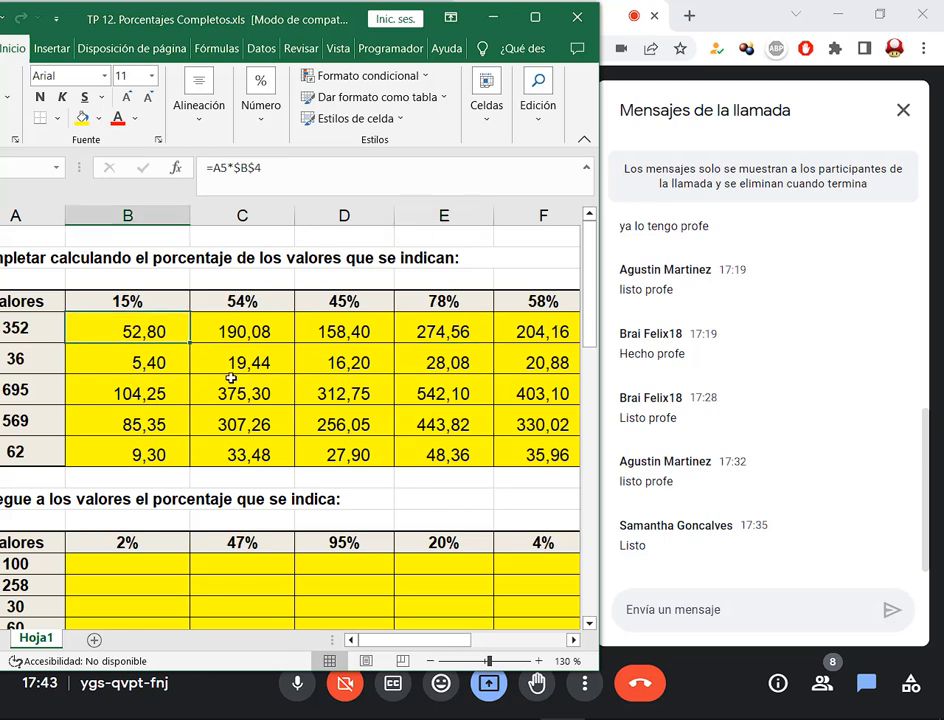
{"action": "key", "text": "F2"}
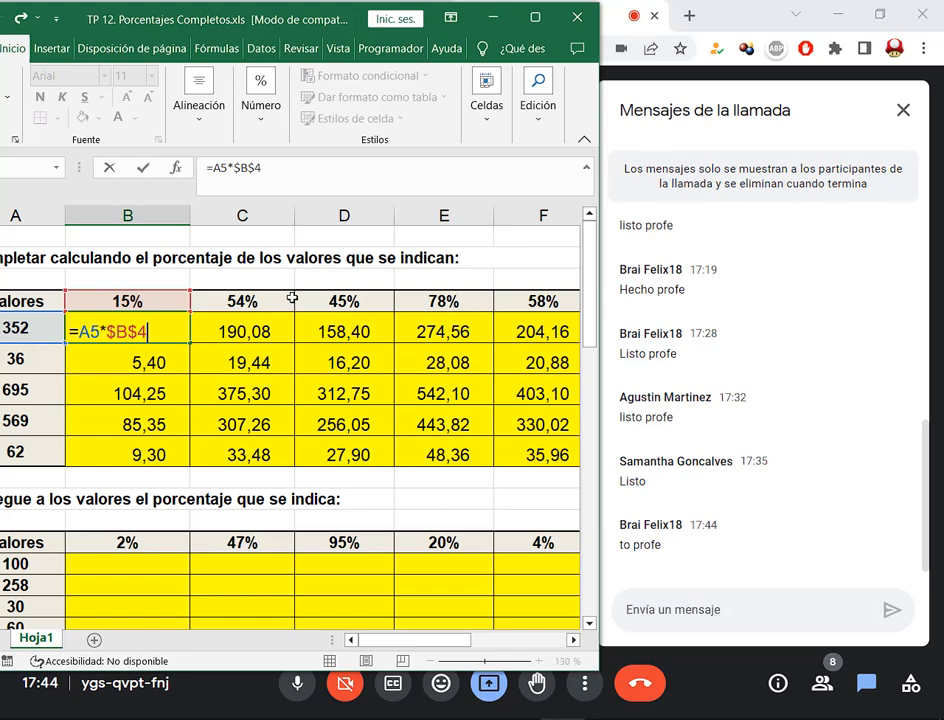
{"action": "left_click", "coordinate": [535, 17]}
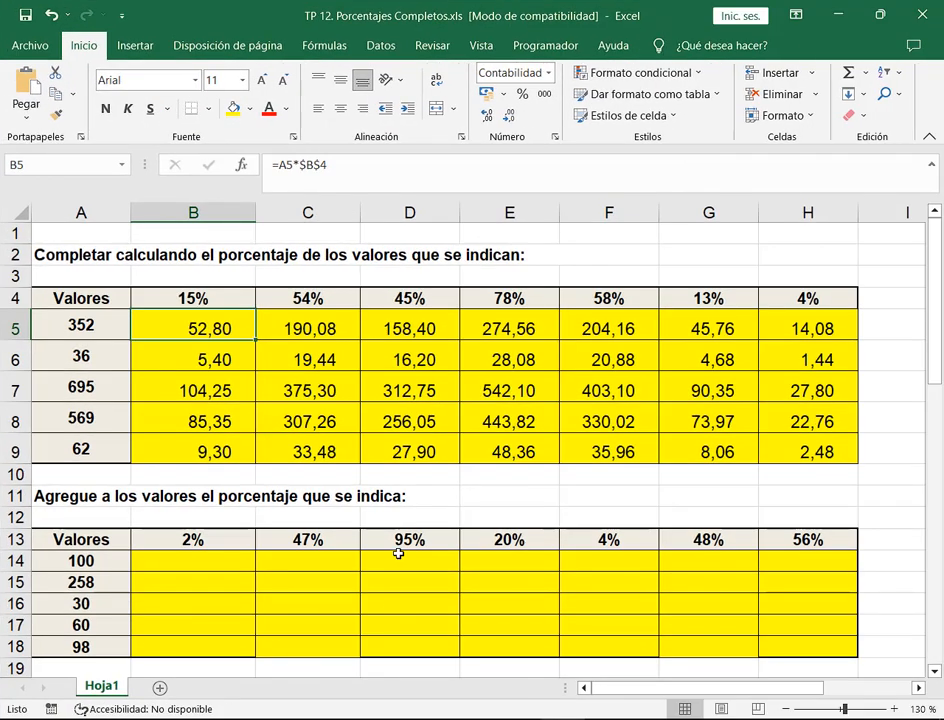
- Increase the height of rows 14 to 18 in the second table equally and select B14
{"action": "scroll", "coordinate": [298, 425], "scroll_direction": "down", "scroll_amount": 3}
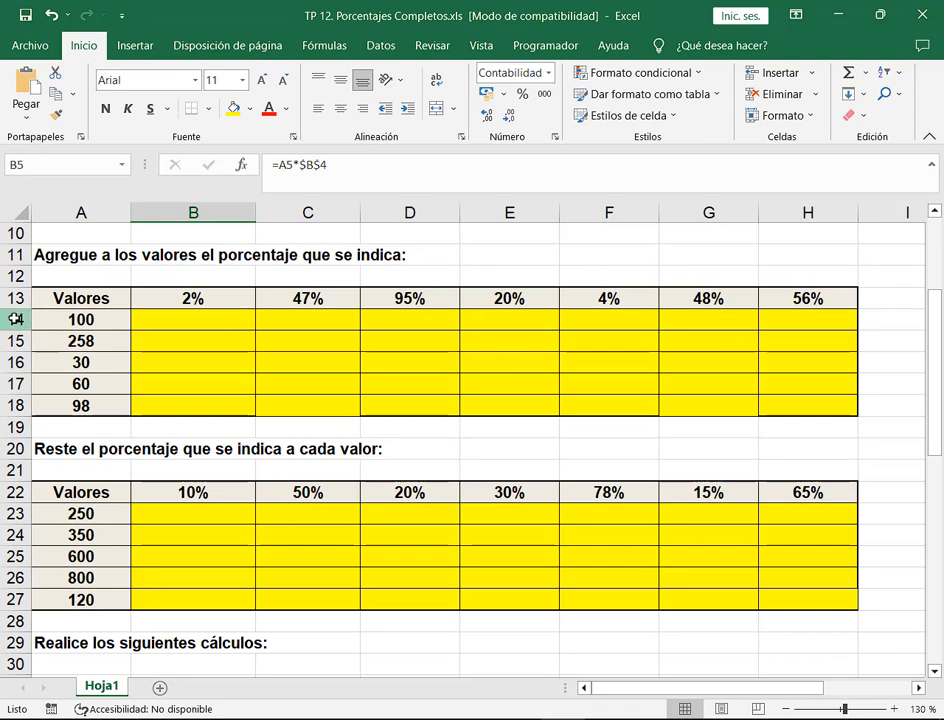
{"action": "left_click_drag", "start_coordinate": [16, 319], "coordinate": [16, 405]}
{"action": "left_click_drag", "start_coordinate": [16, 330], "coordinate": [16, 338]}
{"action": "left_click", "coordinate": [200, 330]}
{"action": "scroll", "coordinate": [188, 391], "scroll_direction": "up", "scroll_amount": 1}
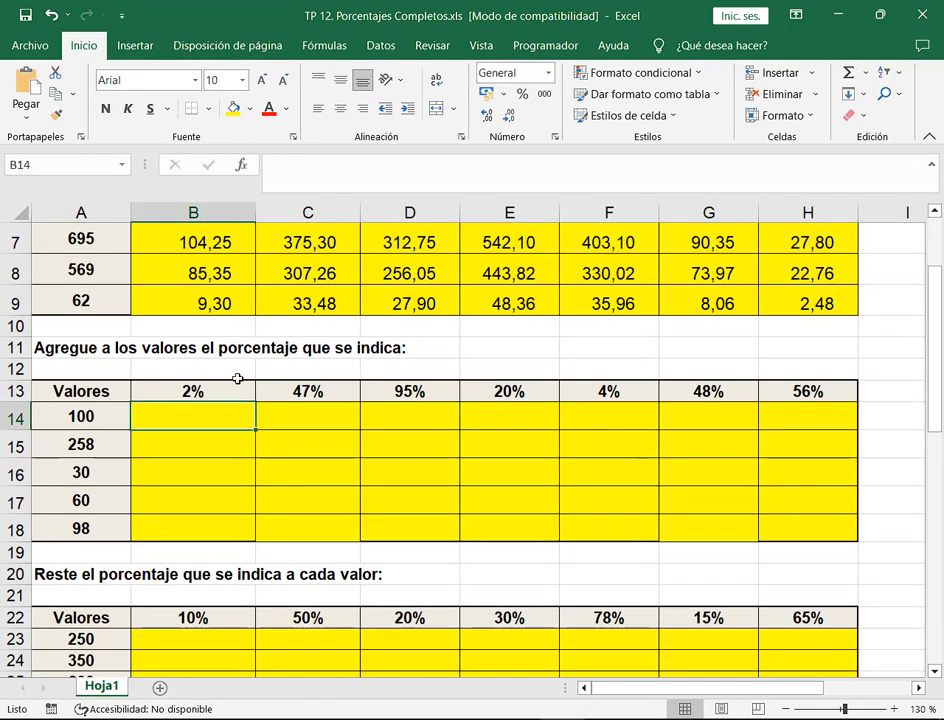
- Compare the instructions above the three percentage tables in A2, A11 and A20
{"action": "left_click_drag", "start_coordinate": [27, 328], "coordinate": [417, 370]}
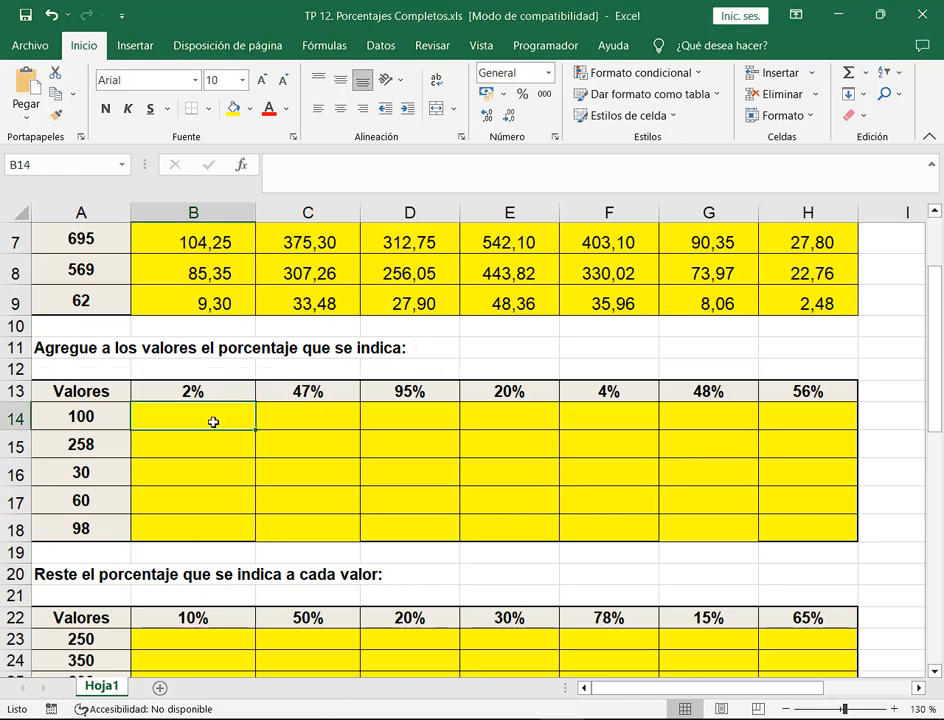
{"action": "scroll", "coordinate": [212, 421], "scroll_direction": "up", "scroll_amount": 2}
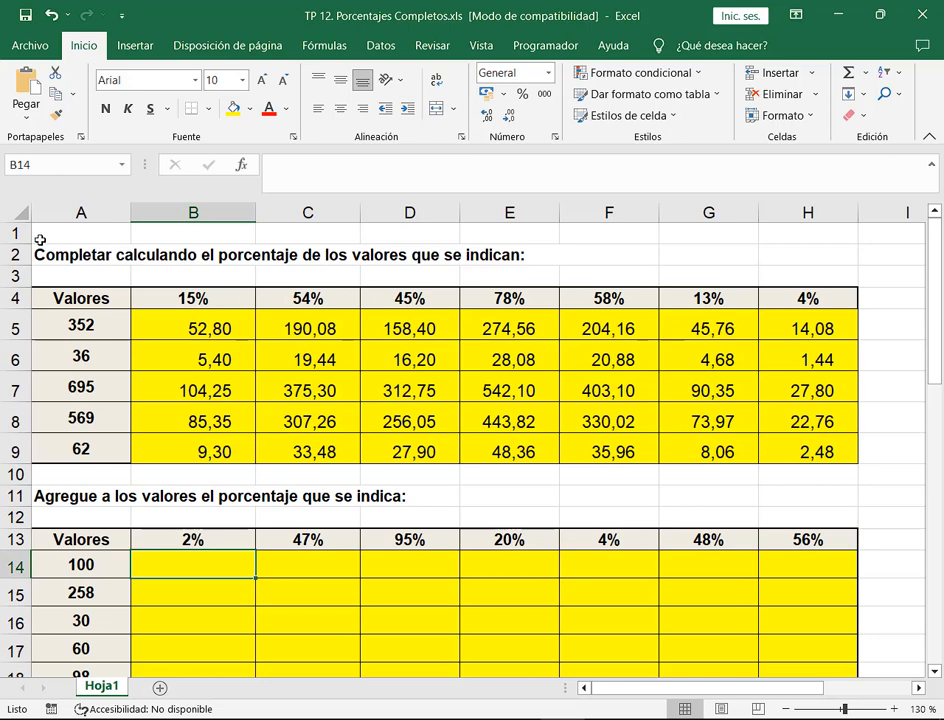
{"action": "mouse_move", "coordinate": [29, 238]}
{"action": "left_mouse_down"}
{"action": "mouse_move", "coordinate": [316, 272]}
{"action": "mouse_move", "coordinate": [297, 270]}
{"action": "left_mouse_up"}
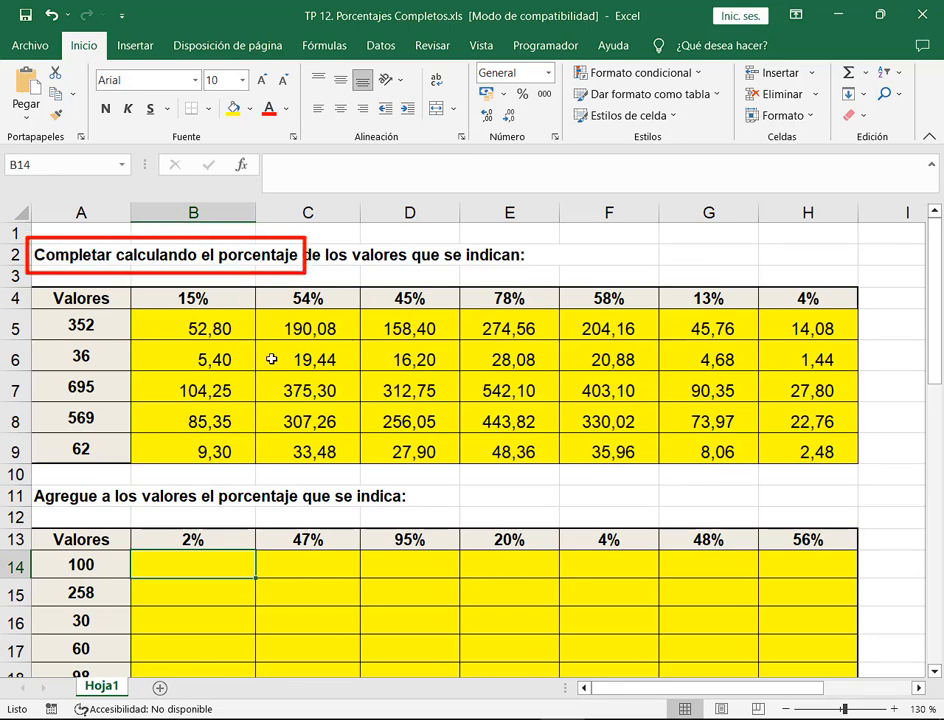
{"action": "left_click_drag", "start_coordinate": [29, 480], "coordinate": [104, 520]}
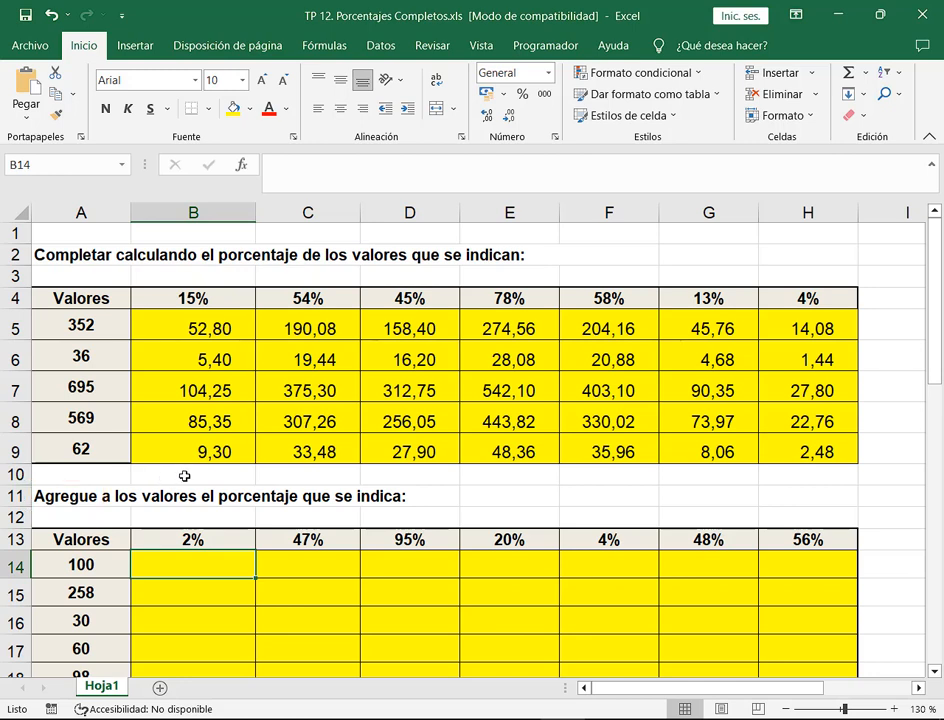
{"action": "scroll", "coordinate": [218, 451], "scroll_direction": "down", "scroll_amount": 2}
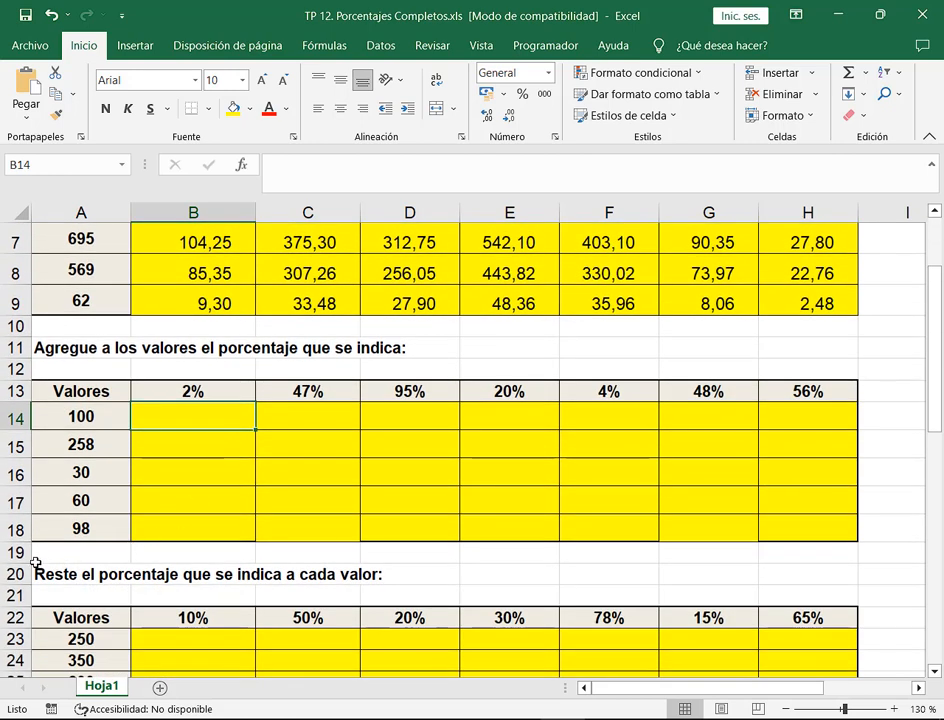
{"action": "mouse_move", "coordinate": [27, 558]}
{"action": "left_mouse_down"}
{"action": "mouse_move", "coordinate": [46, 580]}
{"action": "mouse_move", "coordinate": [84, 591]}
{"action": "left_mouse_up"}
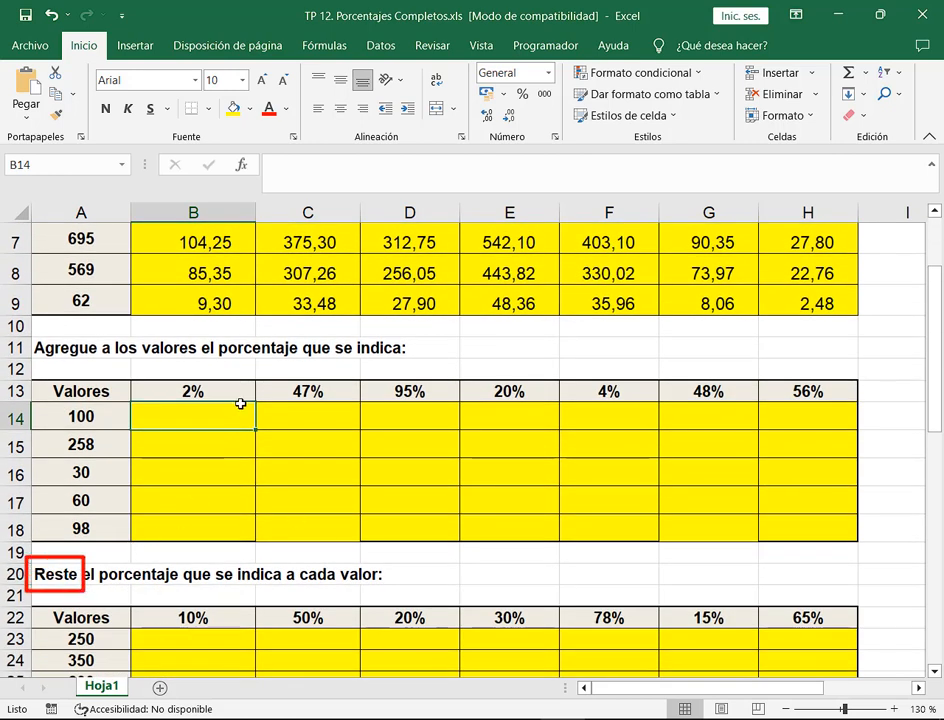
- In the blank area beside the tables, enter the label Celular in K12 and the price 35800 in K13
{"action": "left_click", "coordinate": [894, 709]}
{"action": "left_click", "coordinate": [894, 709]}
{"action": "left_click_drag", "start_coordinate": [812, 690], "coordinate": [832, 690]}
{"action": "left_click", "coordinate": [921, 690]}
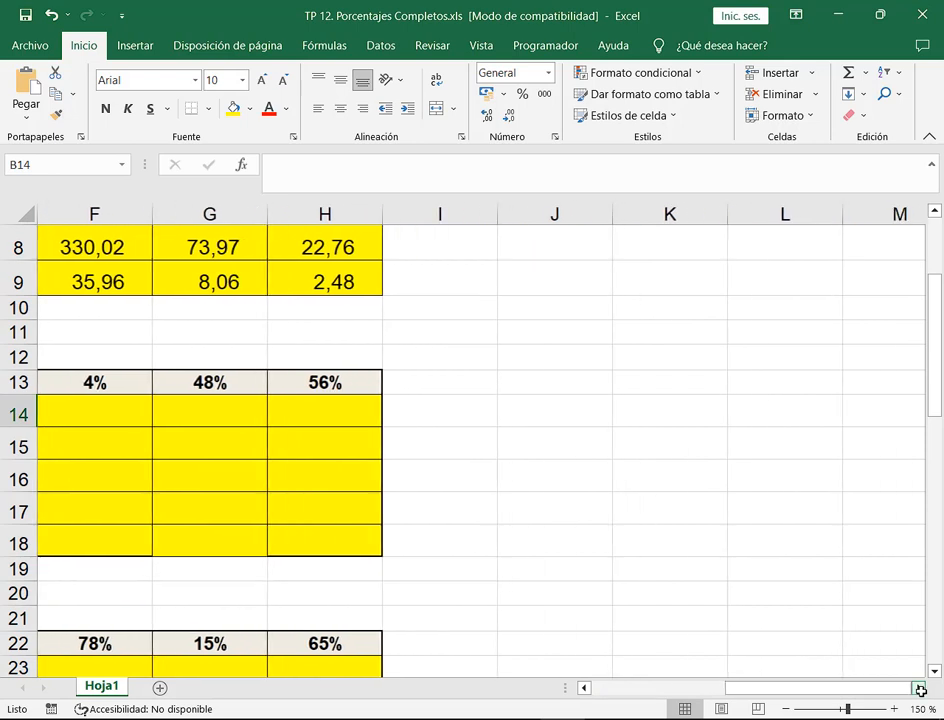
{"action": "left_click", "coordinate": [316, 356]}
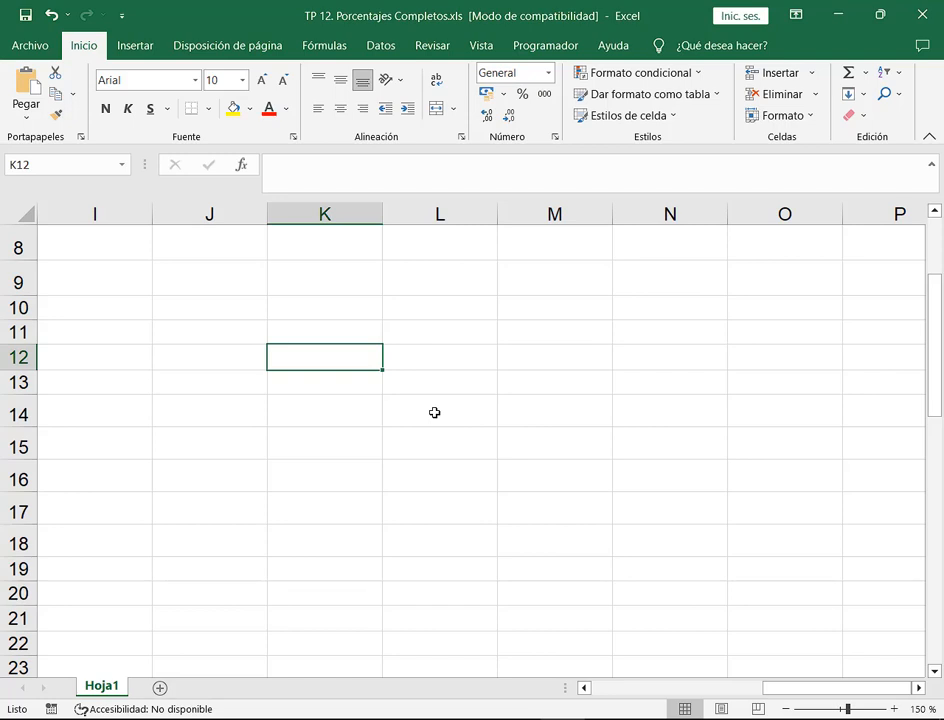
{"action": "type", "text": "Celular"}
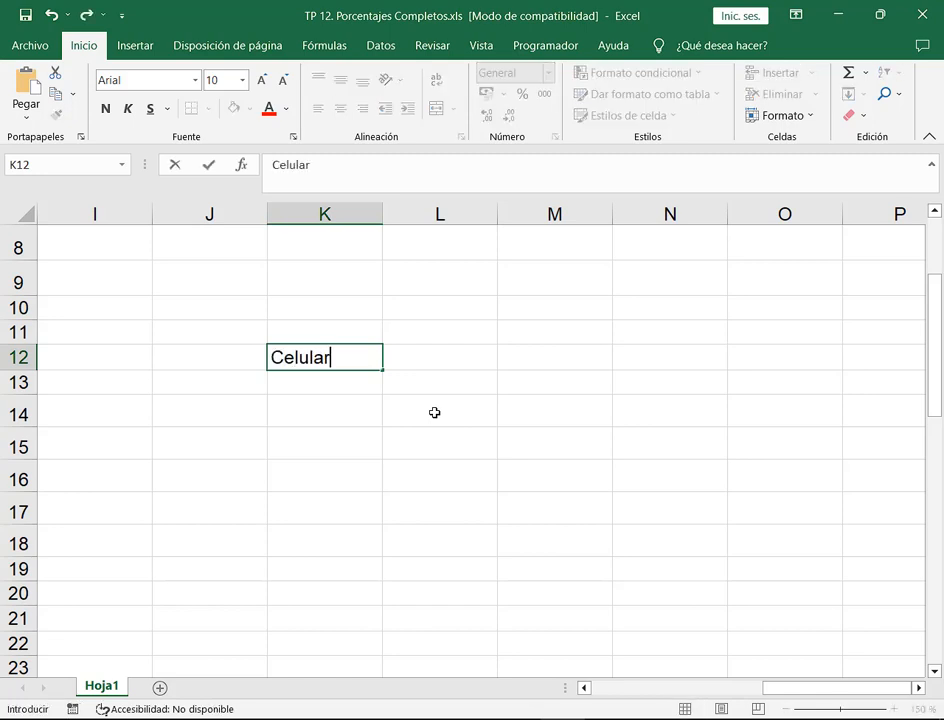
{"action": "key", "text": "Return"}
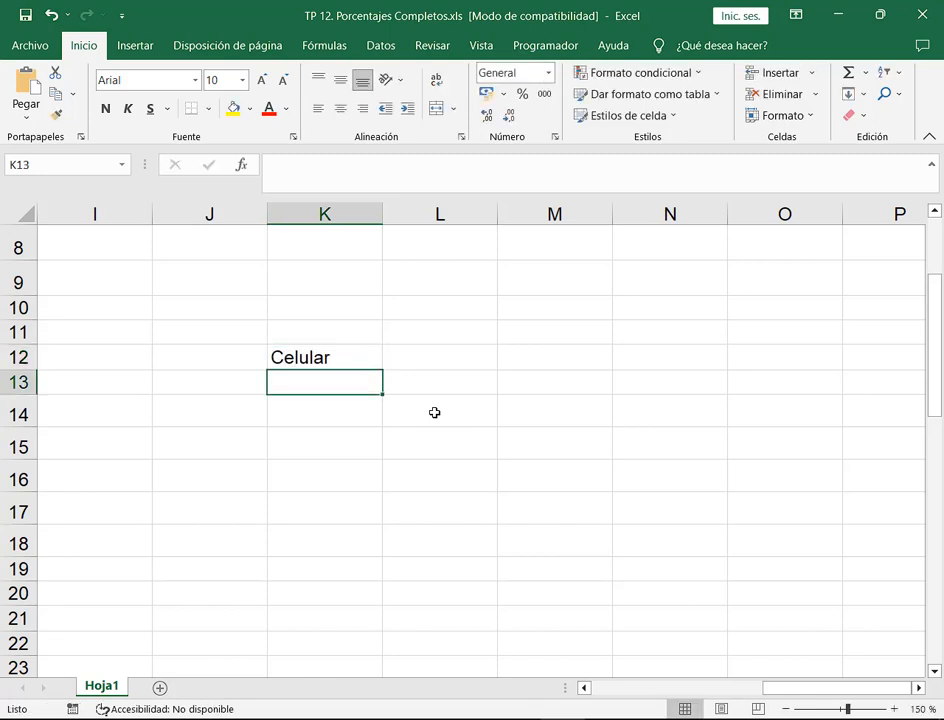
{"action": "type", "text": "35800"}
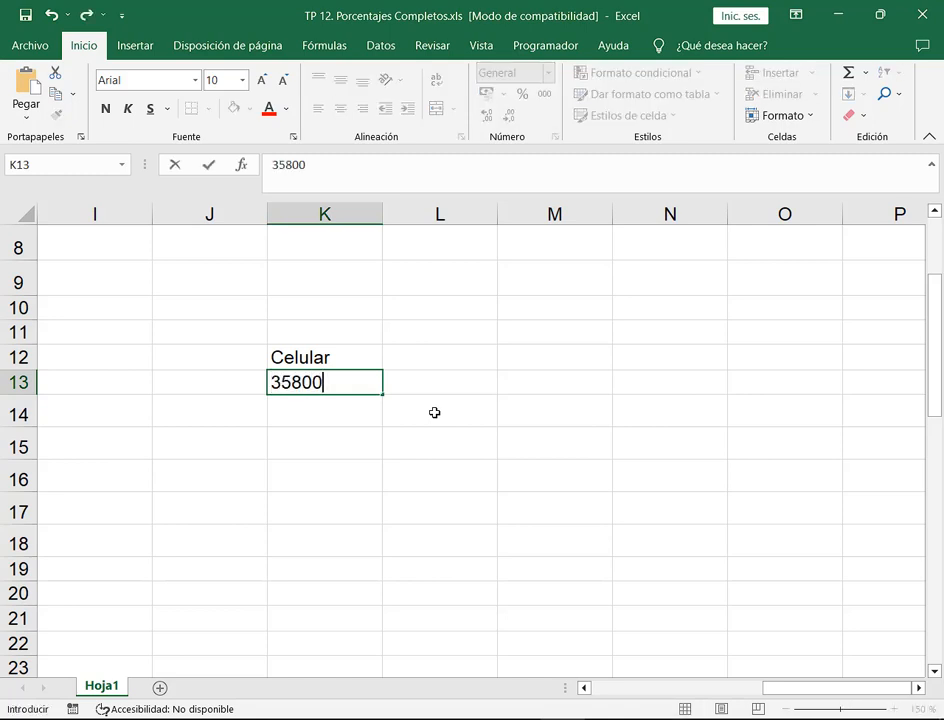
{"action": "key", "text": "Return"}
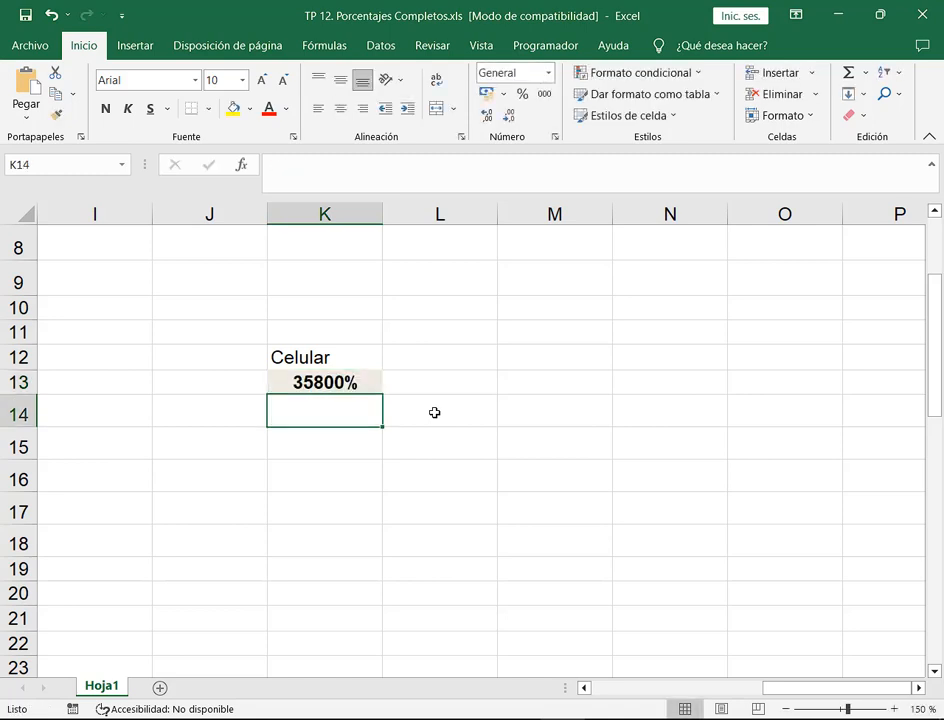
- Apply the $ Español (Argentina) accounting format to K13 and correct its amount to 35800
{"action": "key", "text": "Up"}
{"action": "left_click", "coordinate": [504, 93]}
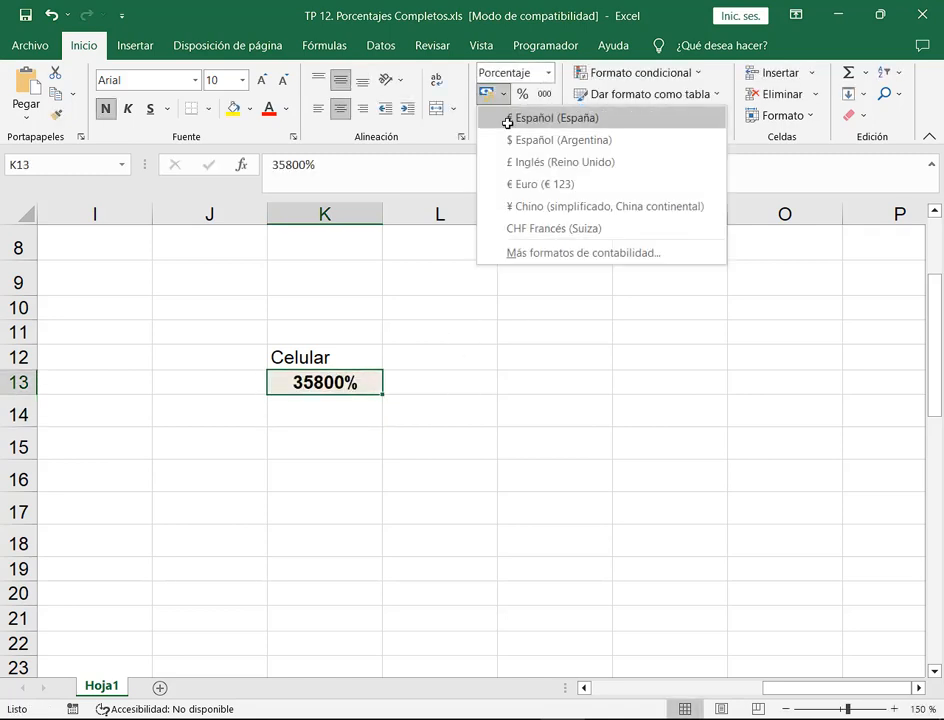
{"action": "left_click", "coordinate": [508, 146]}
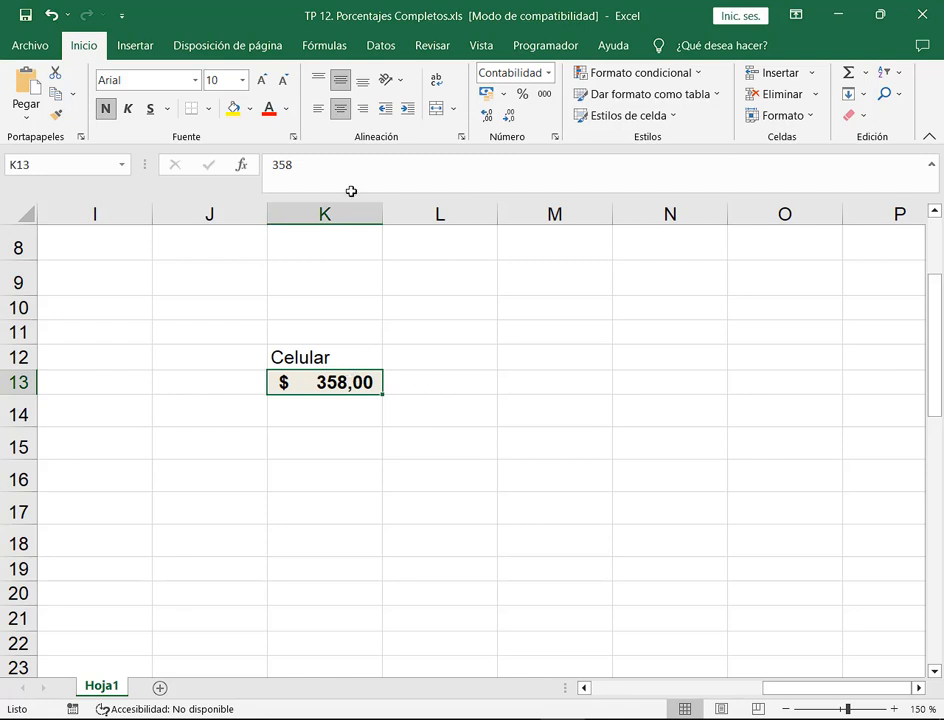
{"action": "left_click", "coordinate": [298, 165]}
{"action": "type", "text": "00"}
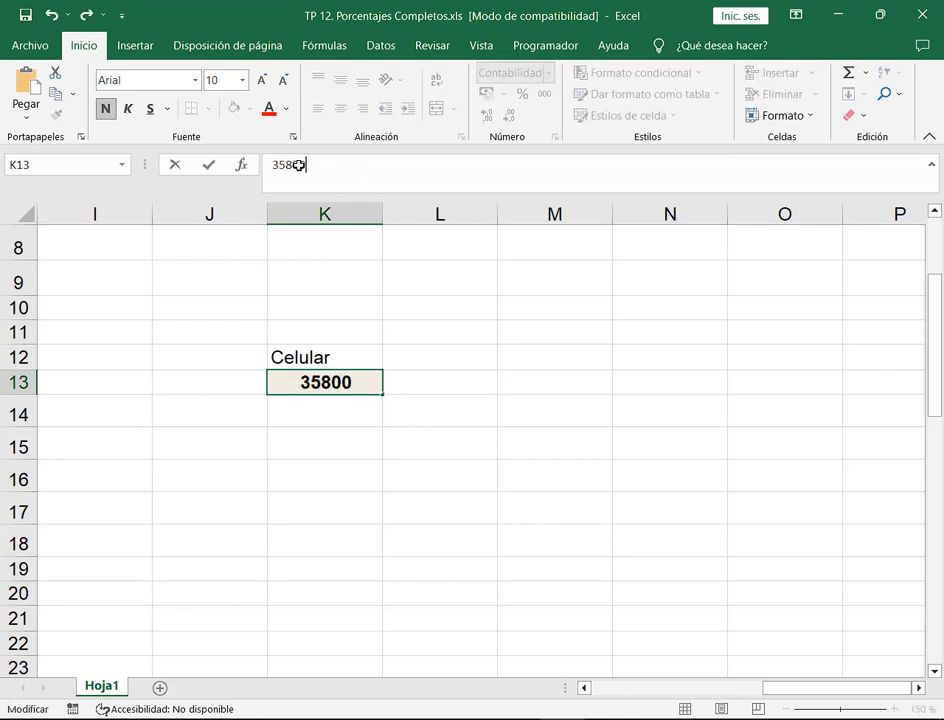
{"action": "key", "text": "Return"}
- Clear all formatting from K13 and reapply the $ Español (Argentina) accounting format
{"action": "left_click", "coordinate": [330, 382]}
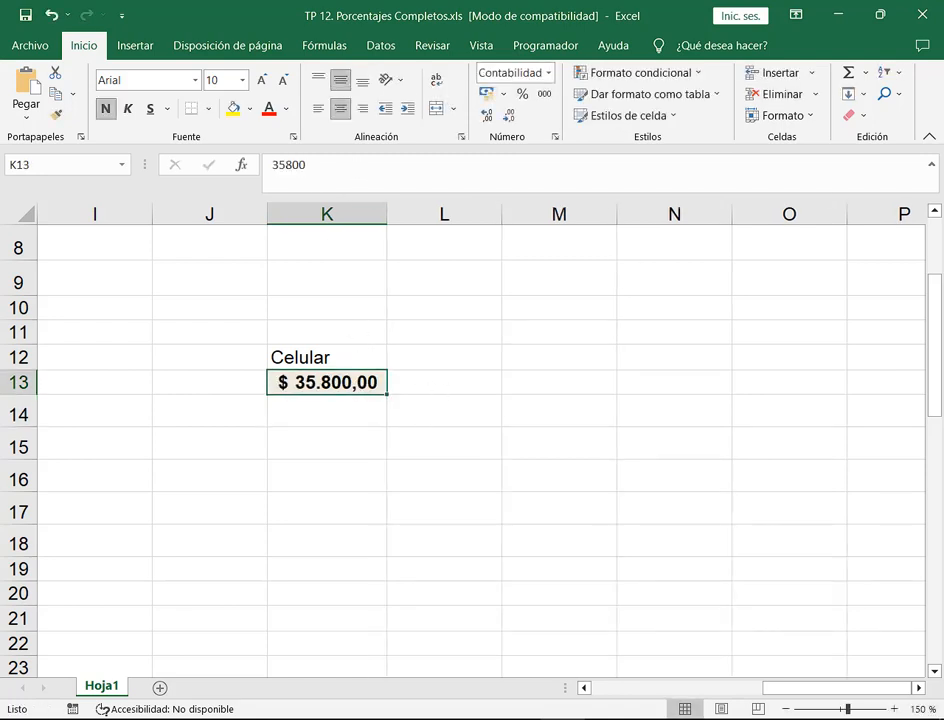
{"action": "left_click", "coordinate": [852, 115]}
{"action": "left_click", "coordinate": [866, 161]}
{"action": "left_click", "coordinate": [504, 94]}
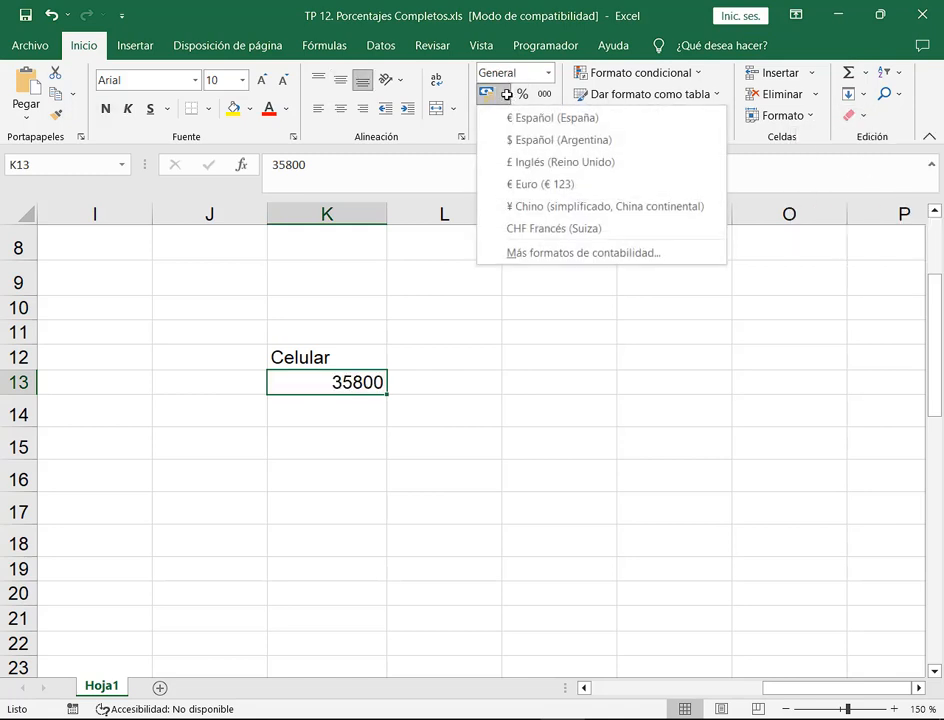
{"action": "left_click", "coordinate": [527, 141]}
{"action": "left_click", "coordinate": [445, 387]}
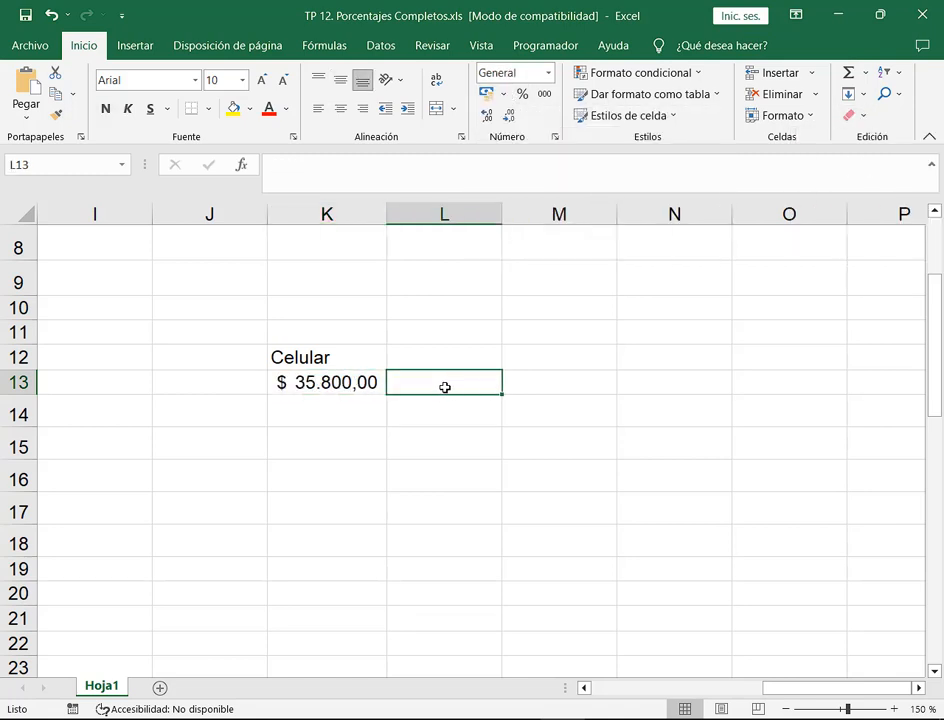
- Enter the heading Recargo in L12 and a surcharge of 3% in L13
{"action": "key", "text": "Up"}
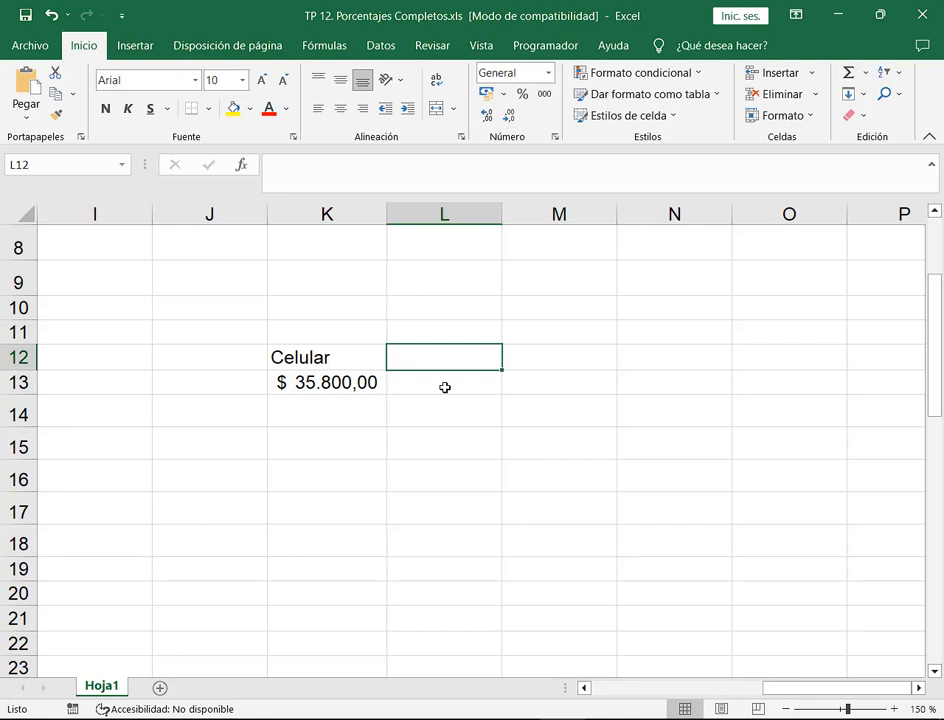
{"action": "type", "text": "Recargo"}
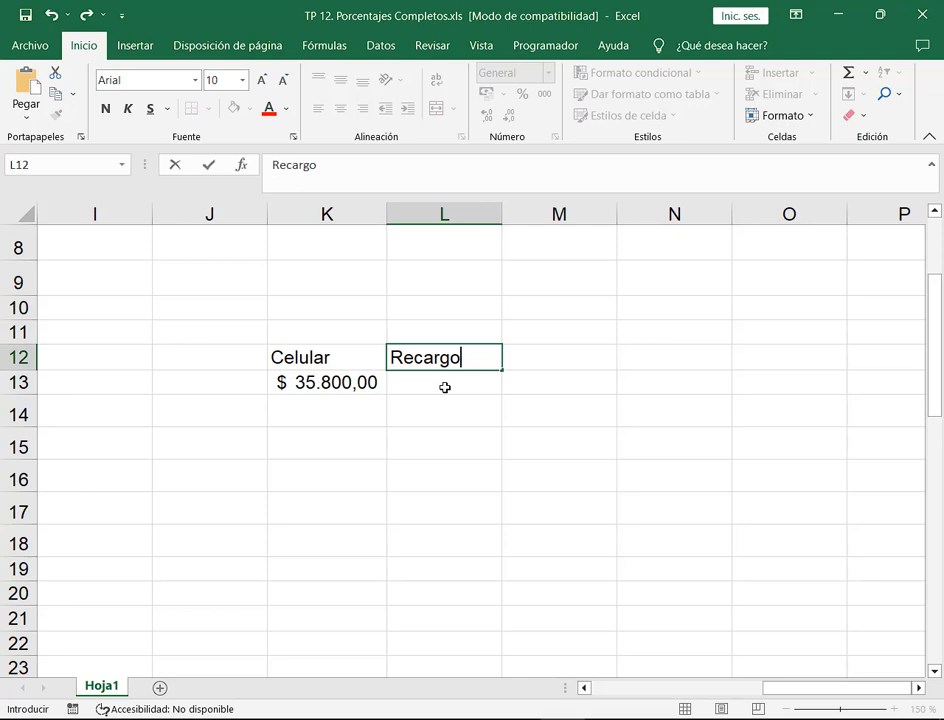
{"action": "key", "text": "Return"}
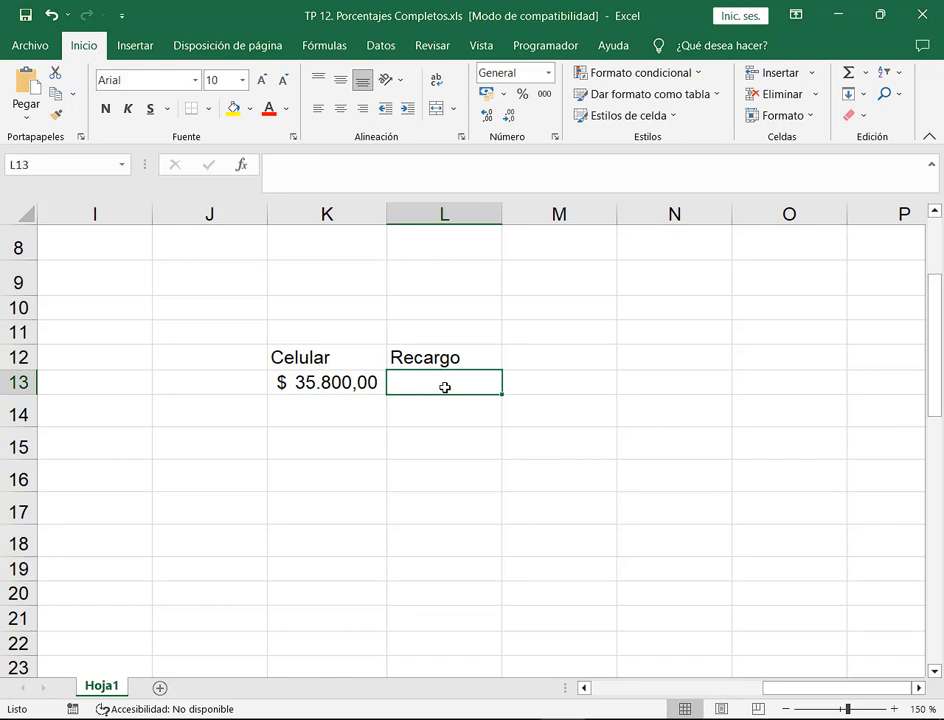
{"action": "type", "text": "3%"}
{"action": "key", "text": "Tab"}
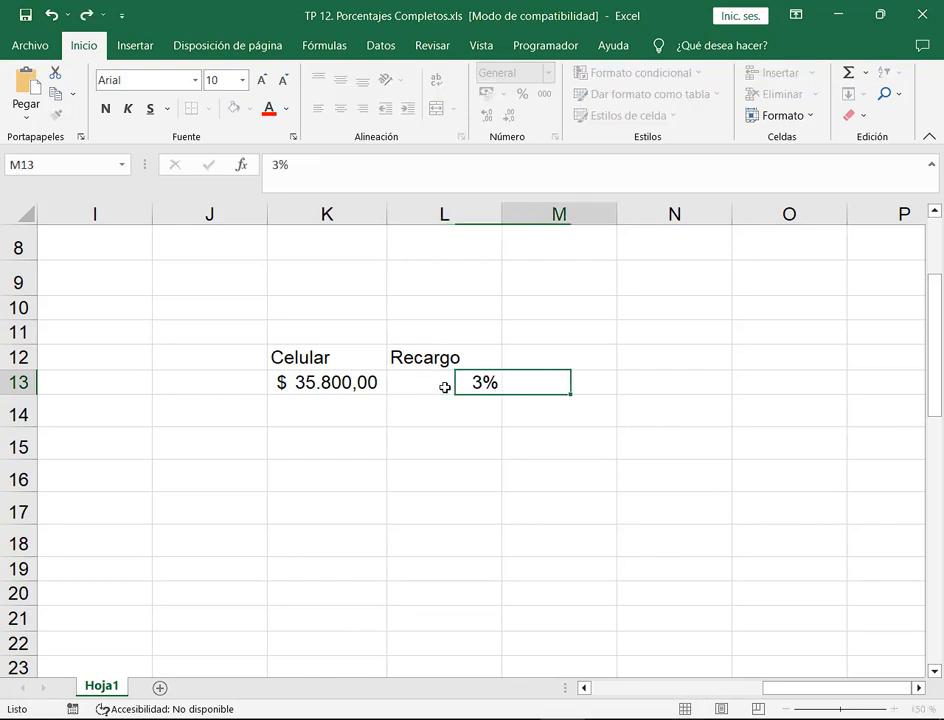
- Enter the heading Importe del recargo in M12, then widen column M to fit it and narrow column J
{"action": "key", "text": "Up"}
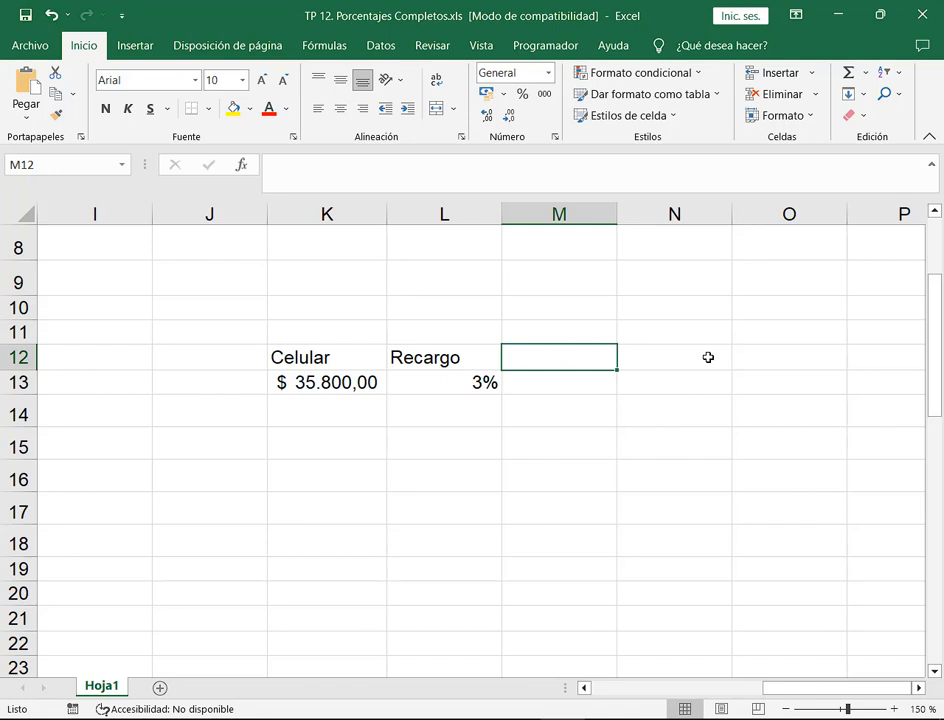
{"action": "type", "text": "pre"}
{"action": "key", "text": "BackSpace"}
{"action": "key", "text": "BackSpace"}
{"action": "key", "text": "BackSpace"}
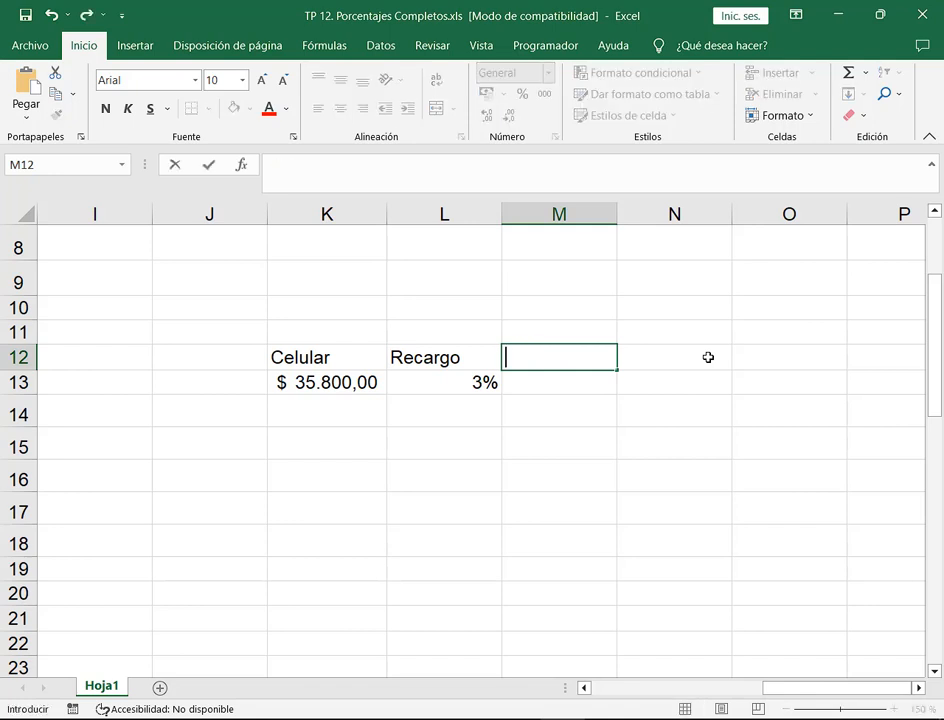
{"action": "type", "text": "Import"}
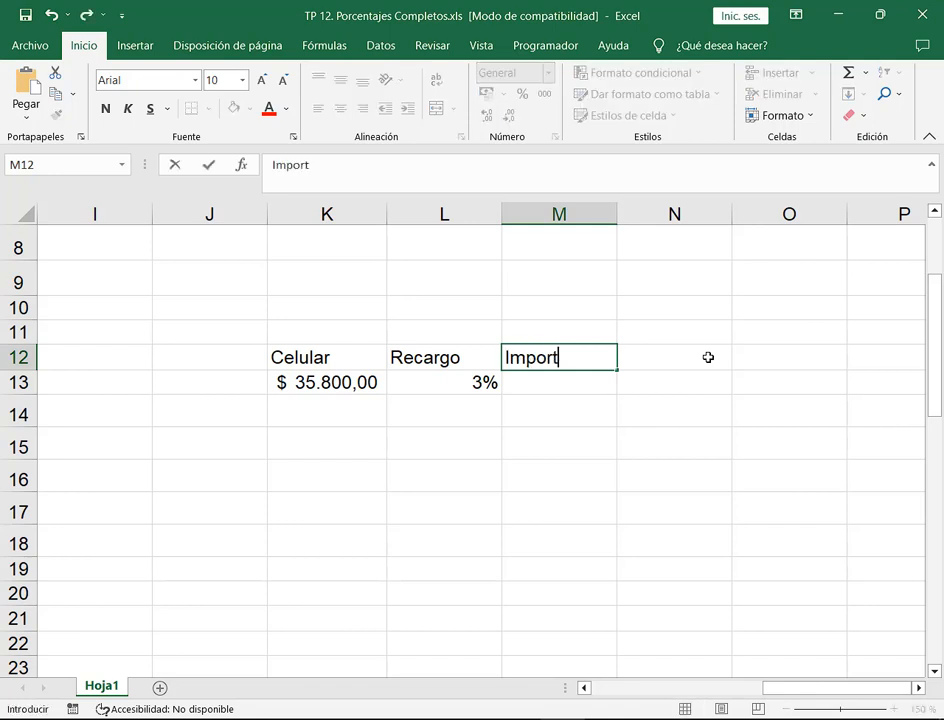
{"action": "type", "text": "e del recargo"}
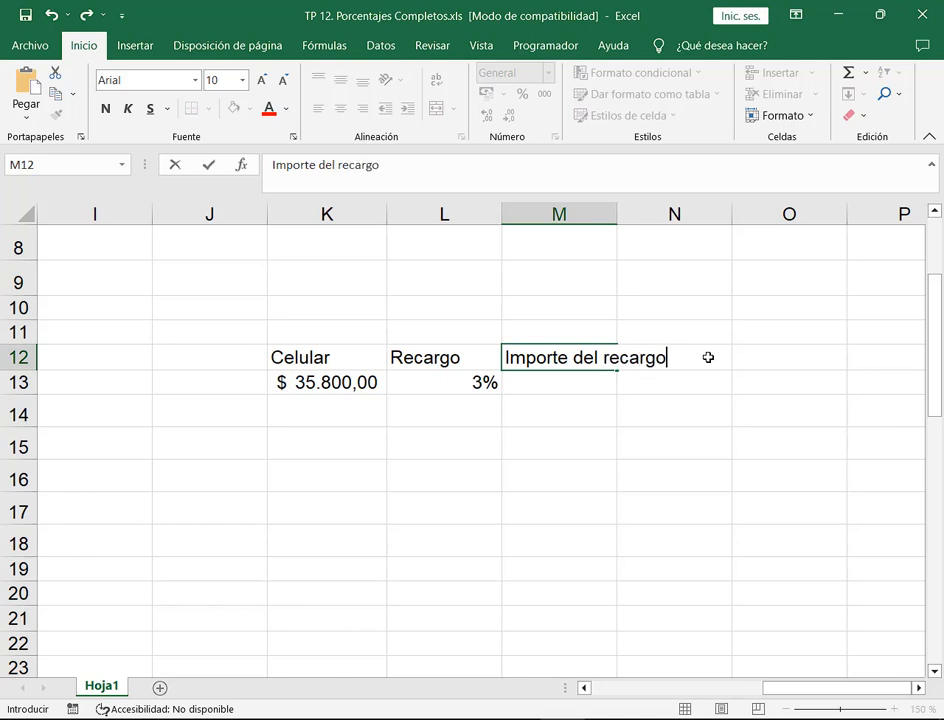
{"action": "key", "text": "Return"}
{"action": "left_click_drag", "start_coordinate": [617, 214], "coordinate": [683, 218]}
{"action": "left_click_drag", "start_coordinate": [258, 219], "coordinate": [196, 216]}
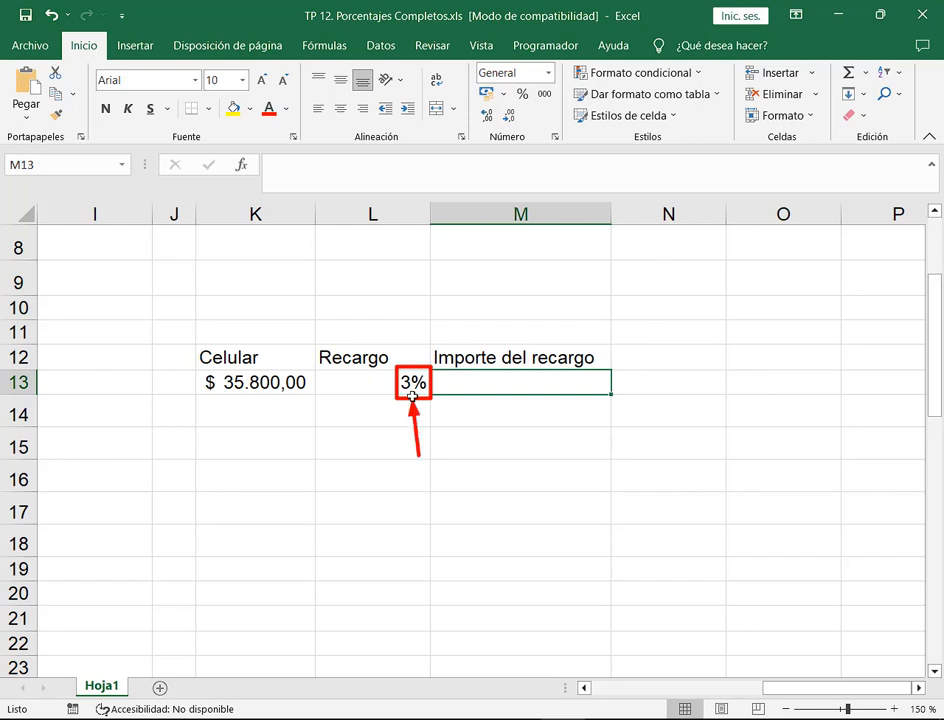
- Enter the heading Importe final in N12
{"action": "left_click", "coordinate": [684, 357]}
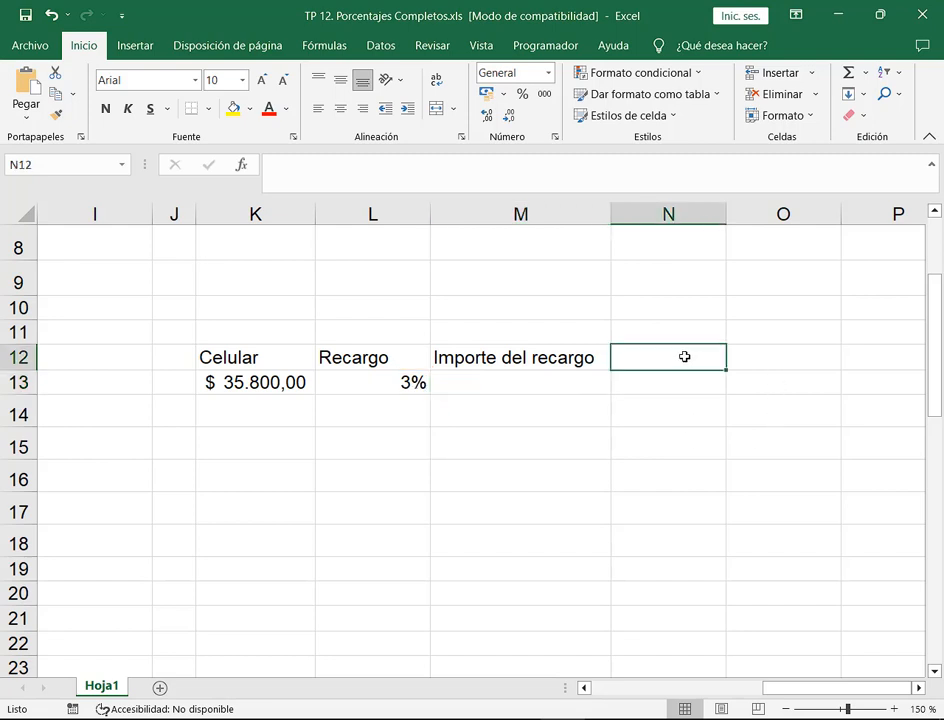
{"action": "type", "text": "Importe f"}
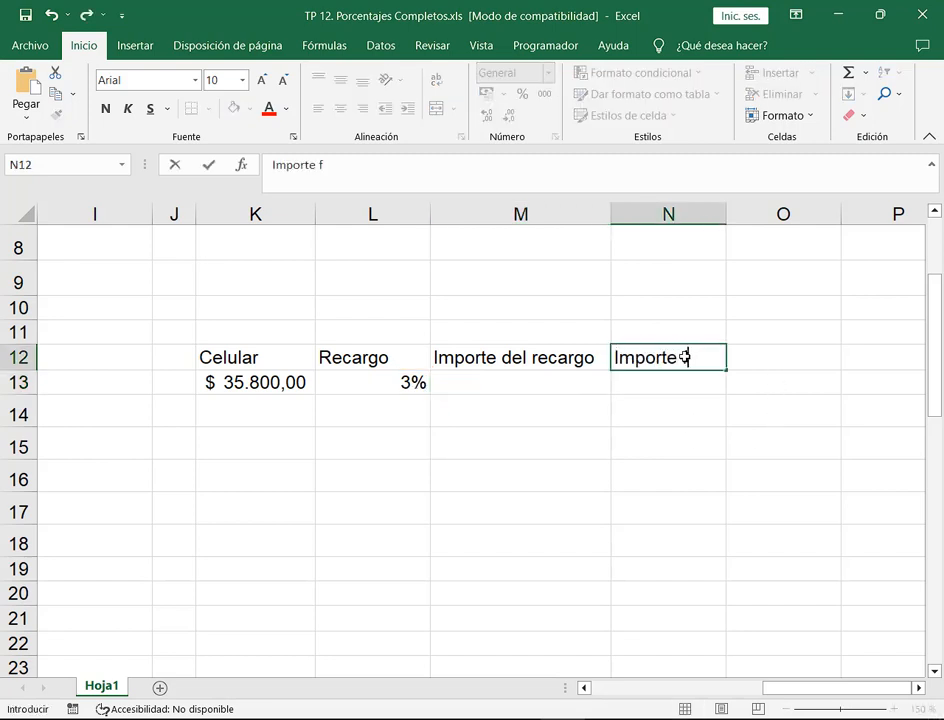
{"action": "type", "text": "inal"}
{"action": "key", "text": "Return"}
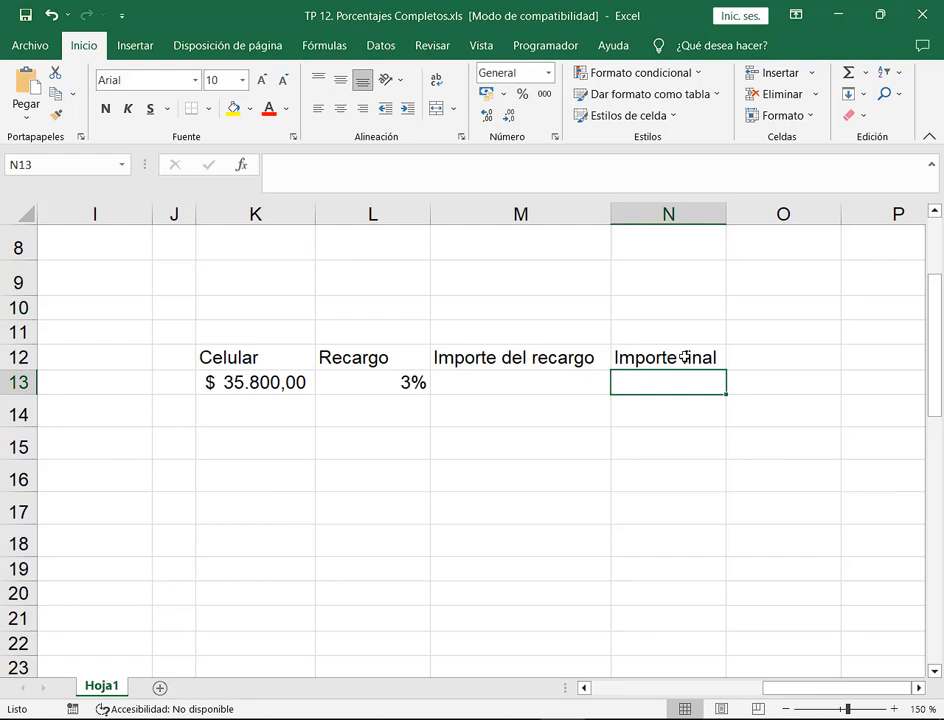
- Calculate the surcharge amount in M13 with the formula =K13*L13 and review its cell references
{"action": "left_click", "coordinate": [516, 390]}
{"action": "type", "text": "="}
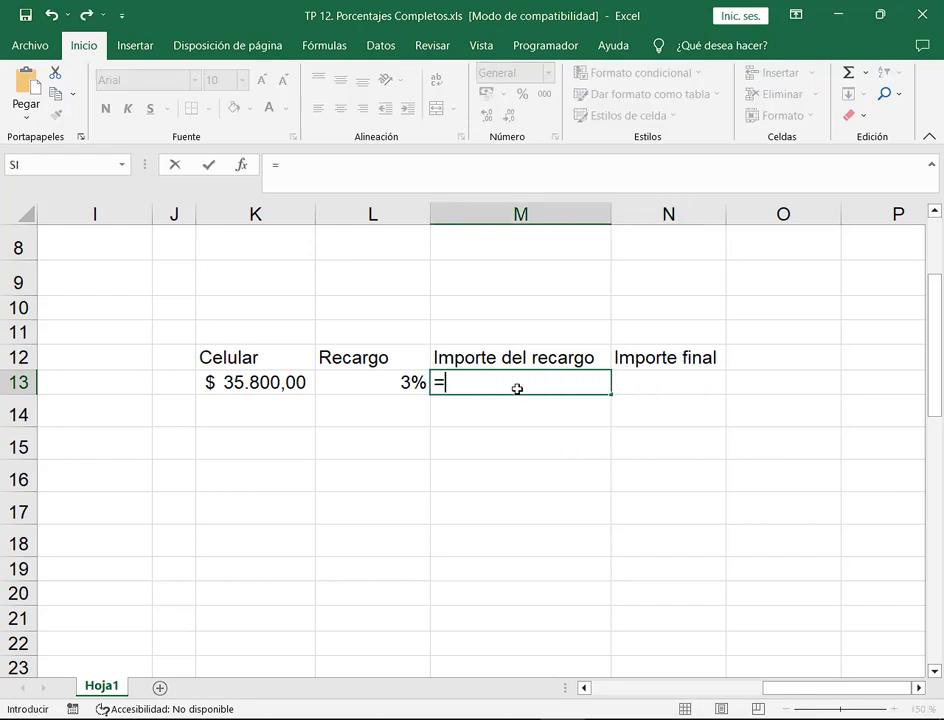
{"action": "left_click", "coordinate": [278, 386]}
{"action": "type", "text": "*"}
{"action": "left_click", "coordinate": [385, 390]}
{"action": "key", "text": "Return"}
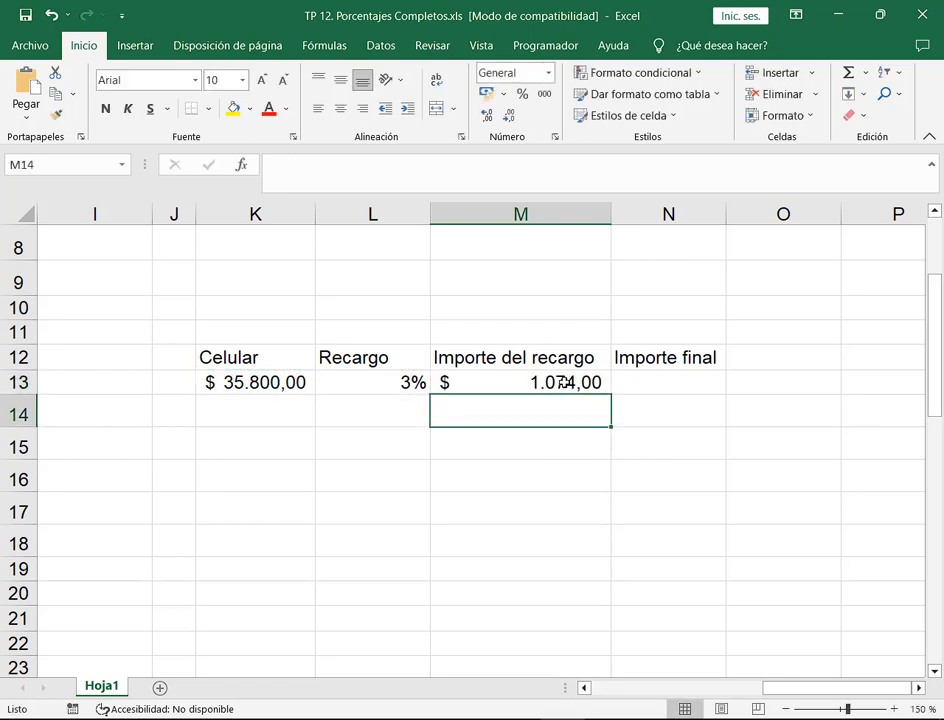
{"action": "left_click", "coordinate": [554, 381]}
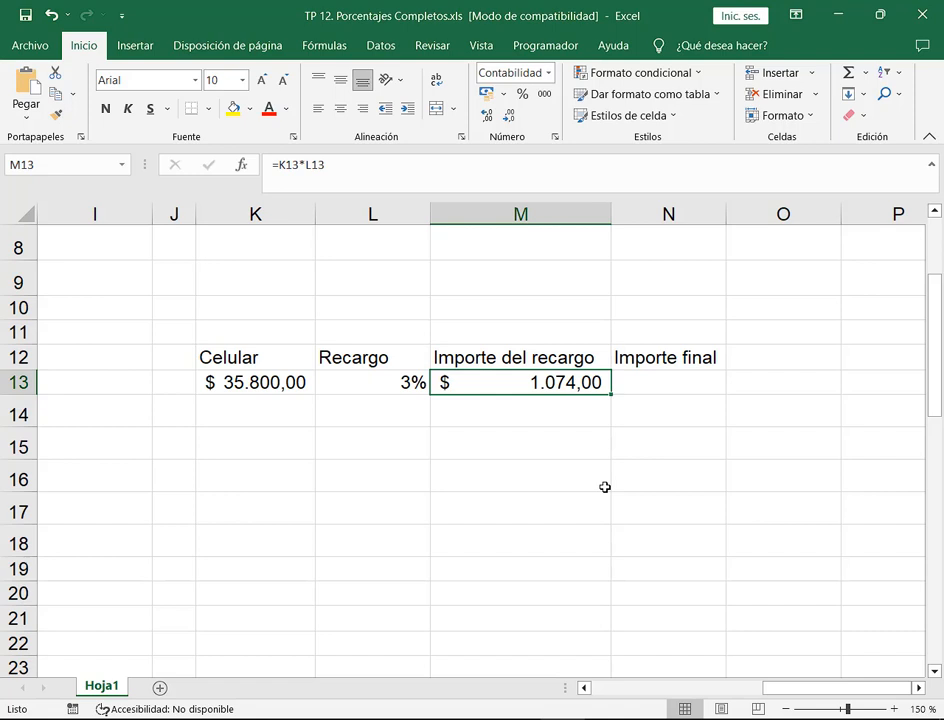
{"action": "left_click_drag", "start_coordinate": [290, 468], "coordinate": [283, 396]}
{"action": "key", "text": "Escape"}
{"action": "double_click", "coordinate": [550, 385]}
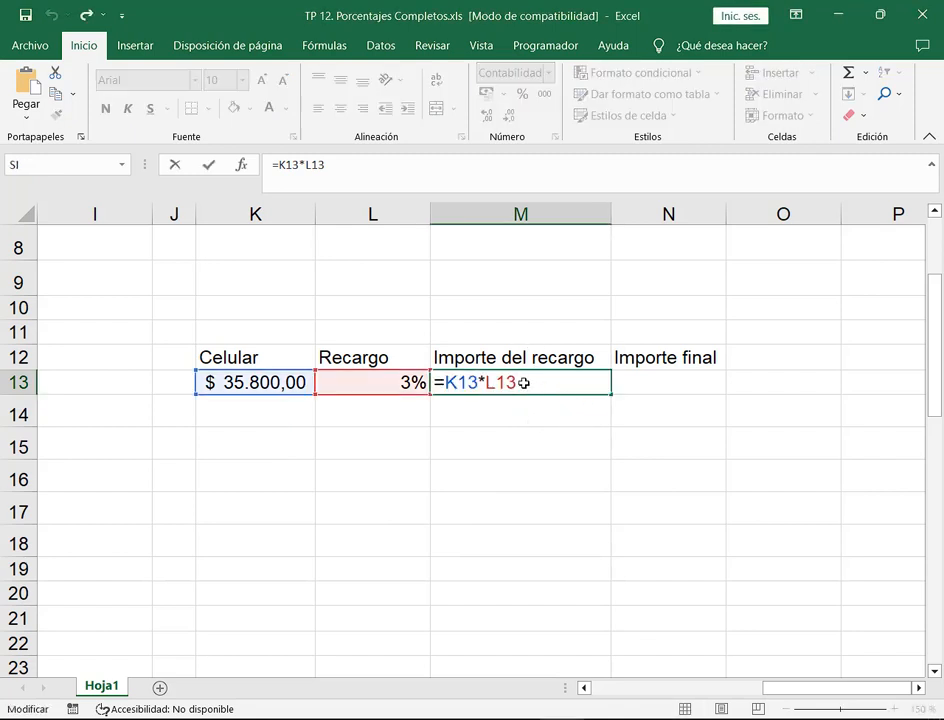
{"action": "key", "text": "Escape"}
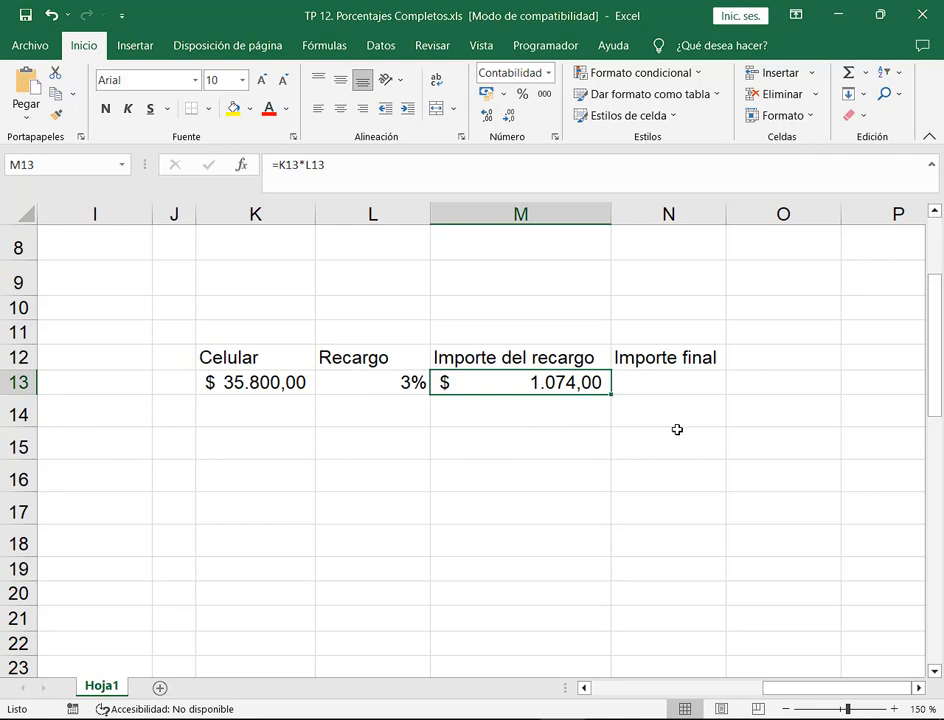
- Calculate the final amount in N13 by adding the surcharge to the price with =K13+M13
{"action": "left_click", "coordinate": [695, 389]}
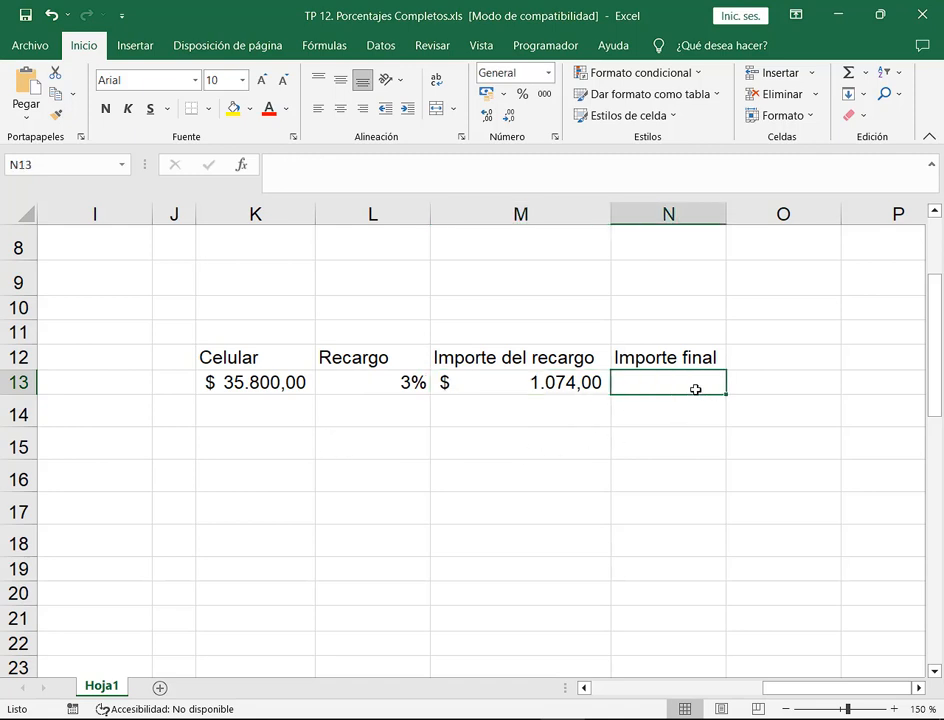
{"action": "type", "text": "="}
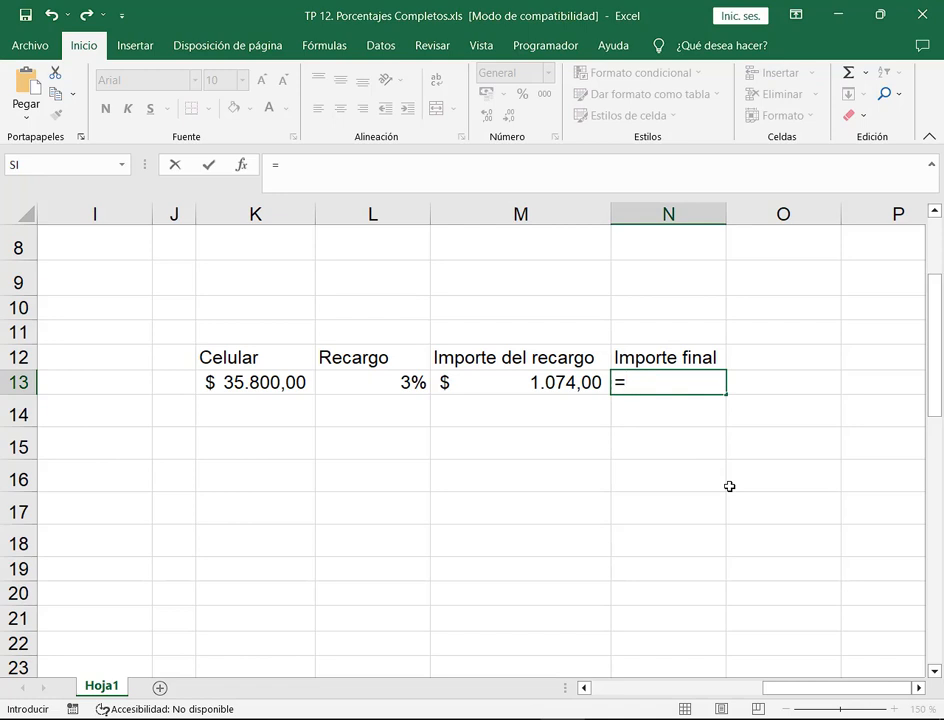
{"action": "left_click", "coordinate": [238, 383]}
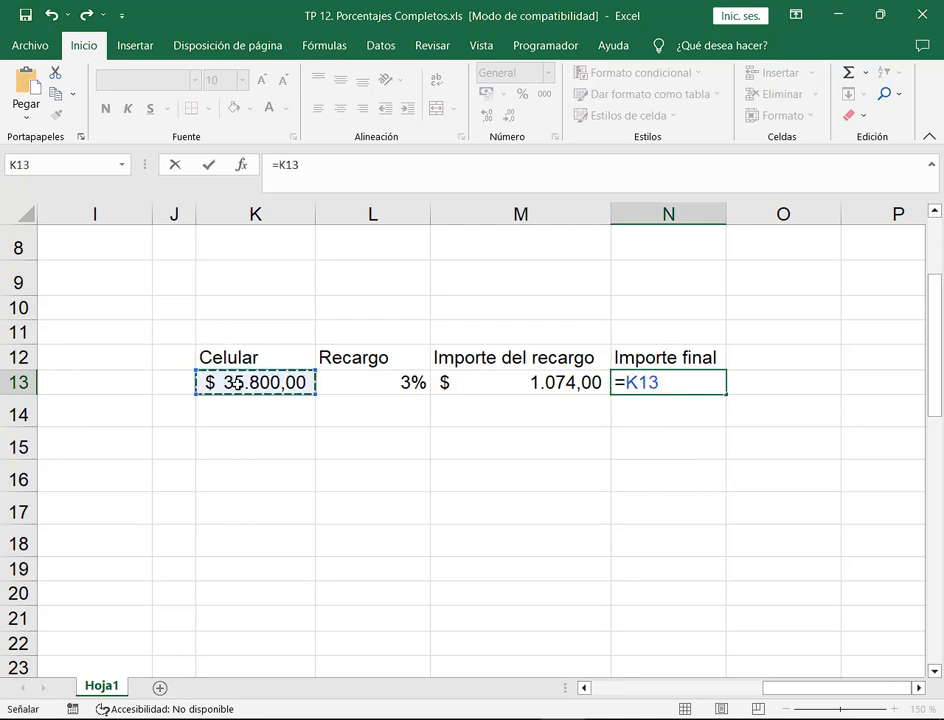
{"action": "type", "text": "+"}
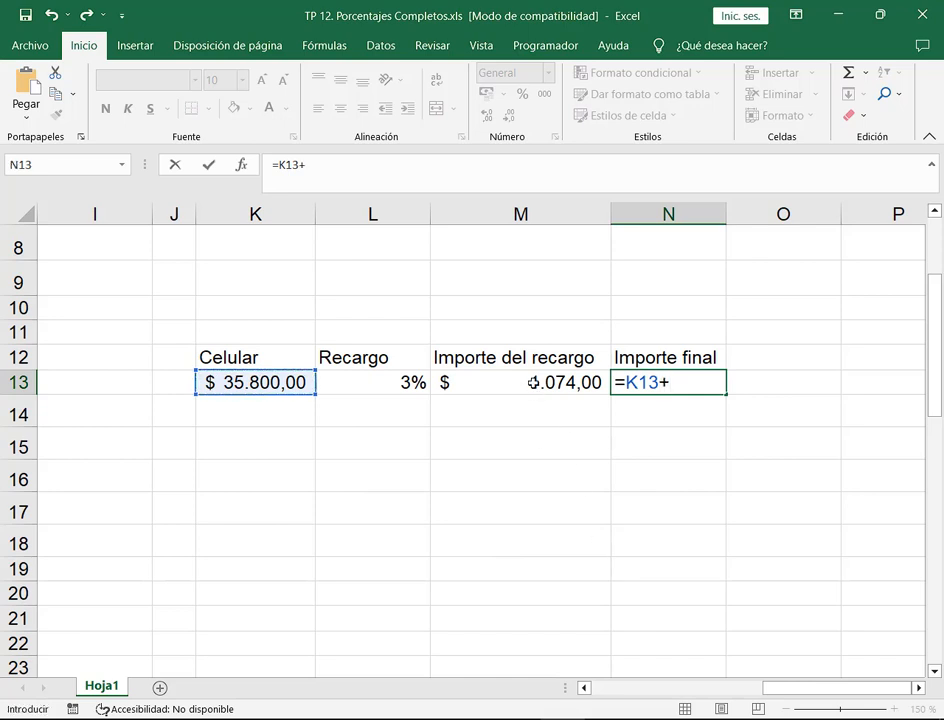
{"action": "left_click", "coordinate": [533, 385]}
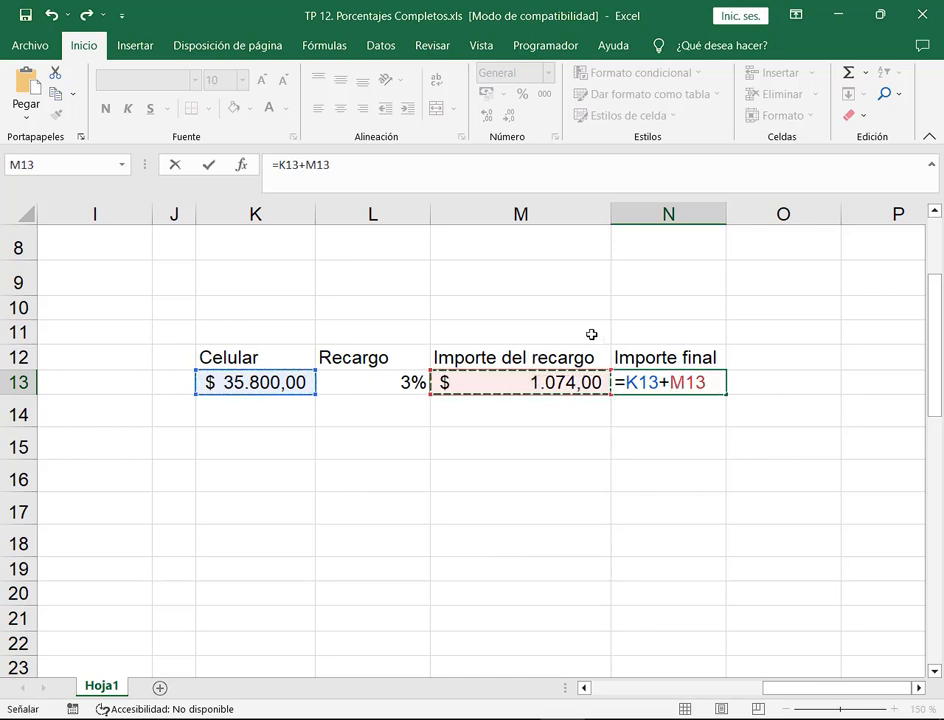
{"action": "key", "text": "Return"}
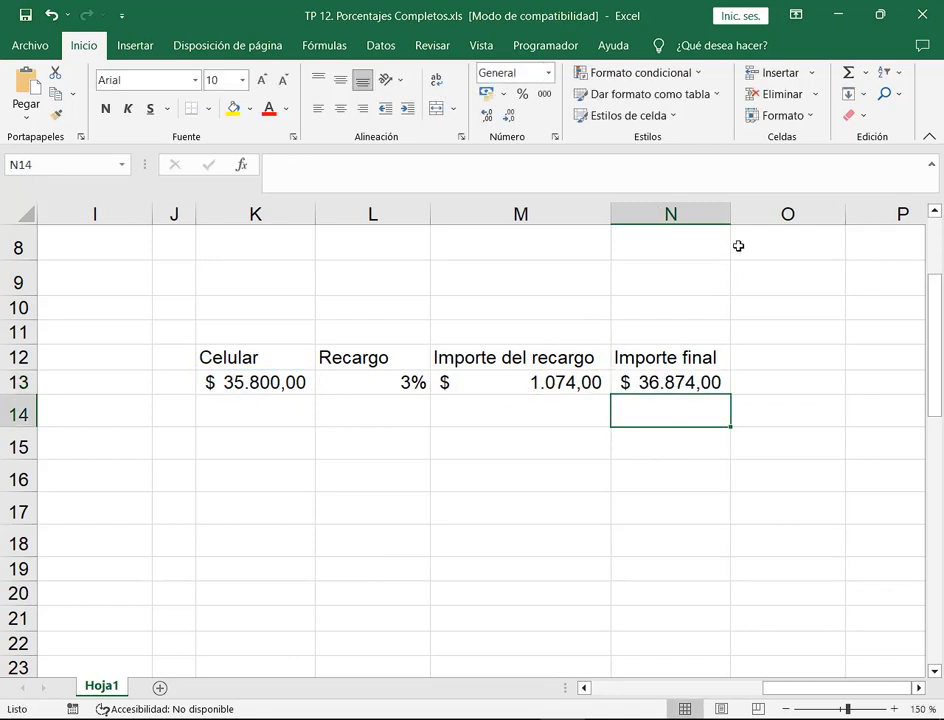
{"action": "left_click_drag", "start_coordinate": [198, 364], "coordinate": [316, 398]}
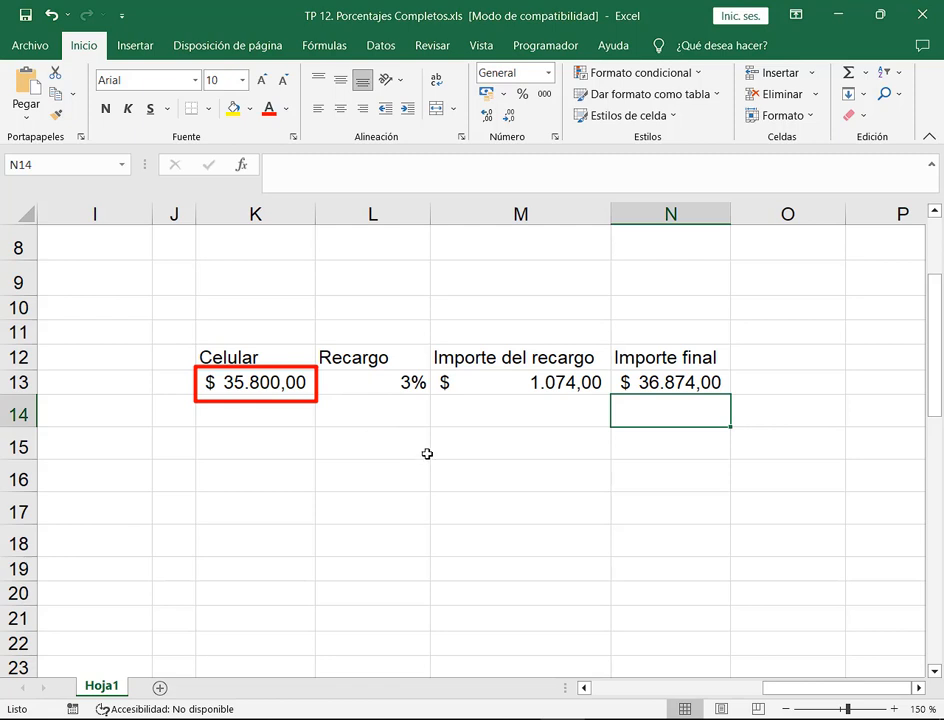
{"action": "left_click_drag", "start_coordinate": [404, 453], "coordinate": [405, 395]}
{"action": "left_click_drag", "start_coordinate": [607, 366], "coordinate": [731, 394]}
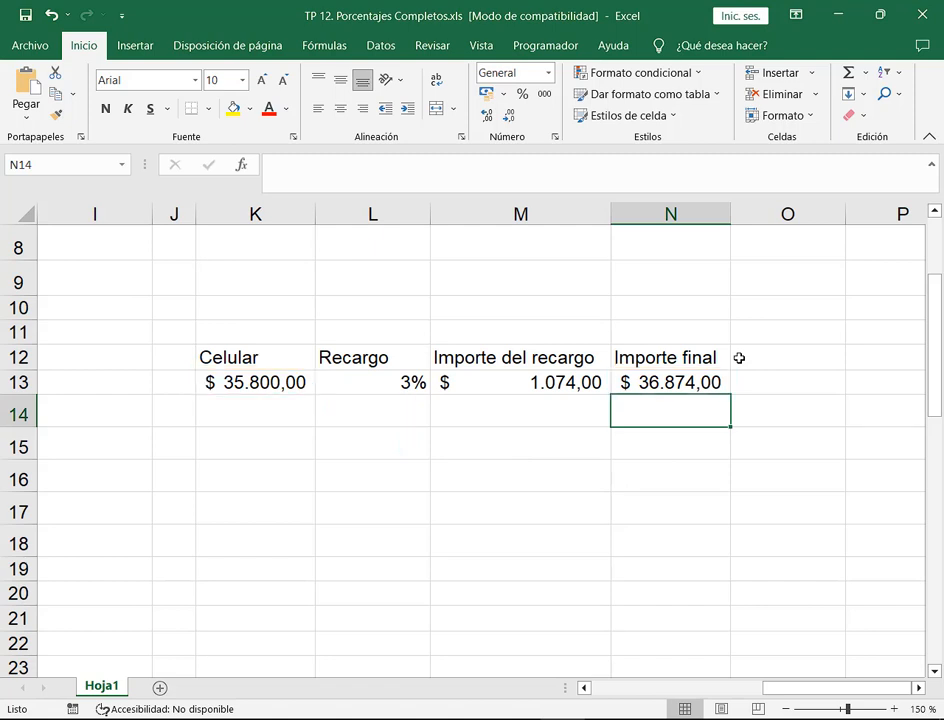
{"action": "key", "text": "Down"}
{"action": "key", "text": "Left"}
{"action": "key", "text": "Left"}
{"action": "key", "text": "Left"}
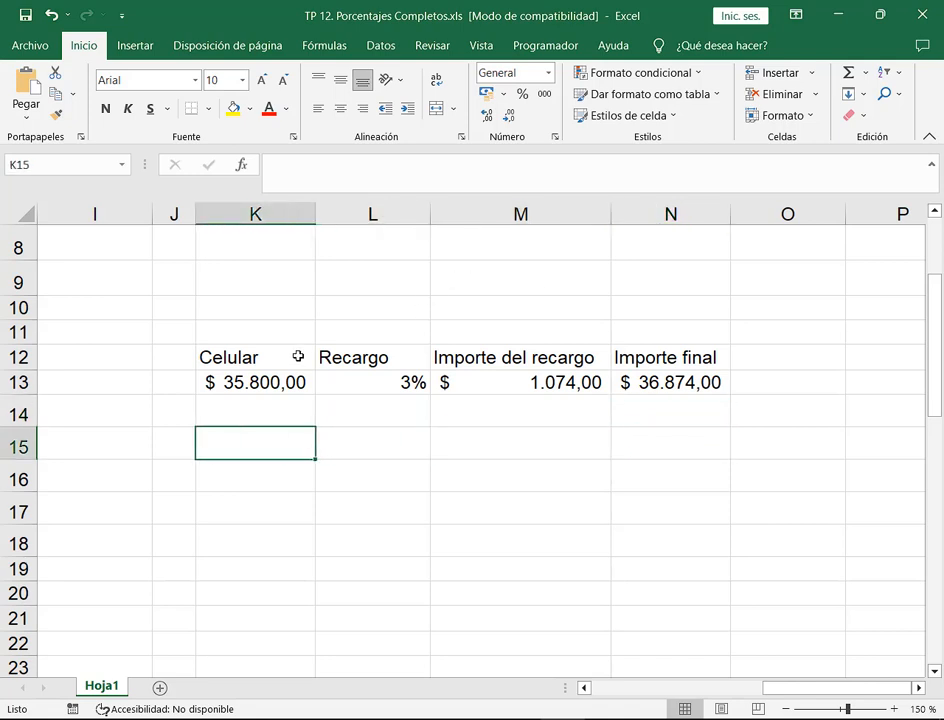
- Copy the price and surcharge cells K12:L13 to the range starting at K16
{"action": "left_click_drag", "start_coordinate": [297, 356], "coordinate": [348, 381]}
{"action": "key", "text": "ctrl+c"}
{"action": "left_click", "coordinate": [307, 477]}
{"action": "key", "text": "ctrl+v"}
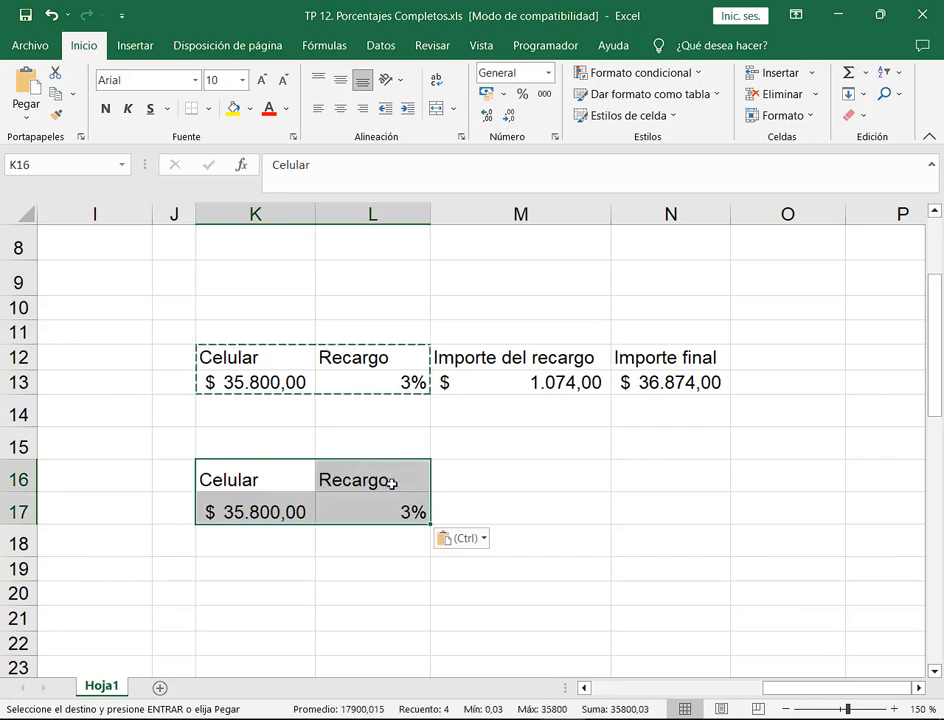
- Enter the heading Importe con recargo incluido in M16 and widen column M to fit it
{"action": "left_click", "coordinate": [531, 488]}
{"action": "key", "text": "Escape"}
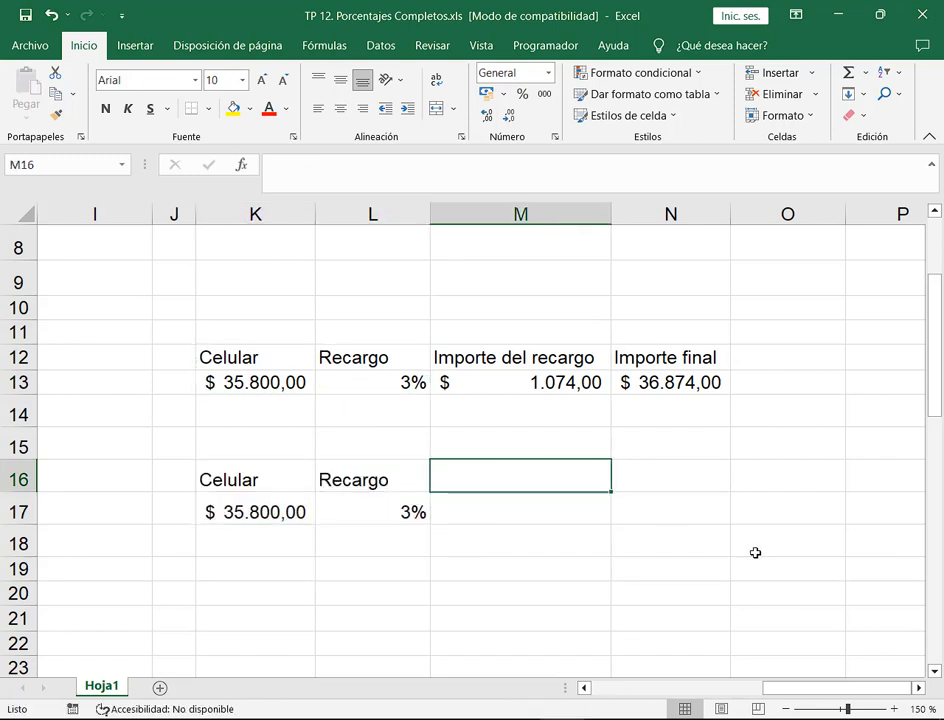
{"action": "type", "text": "Importe "}
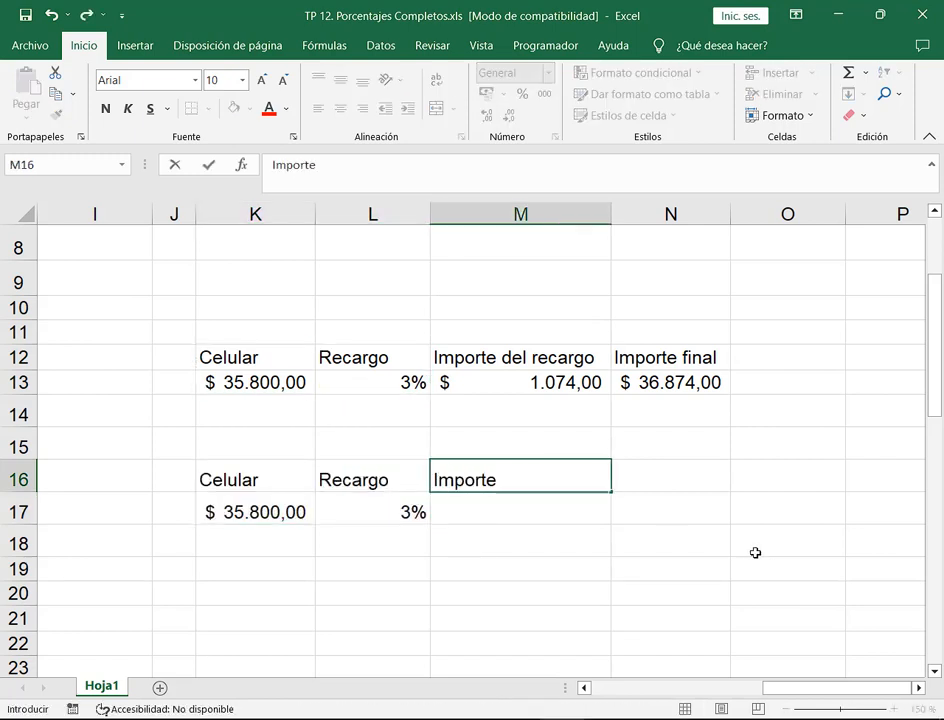
{"action": "type", "text": "con rec"}
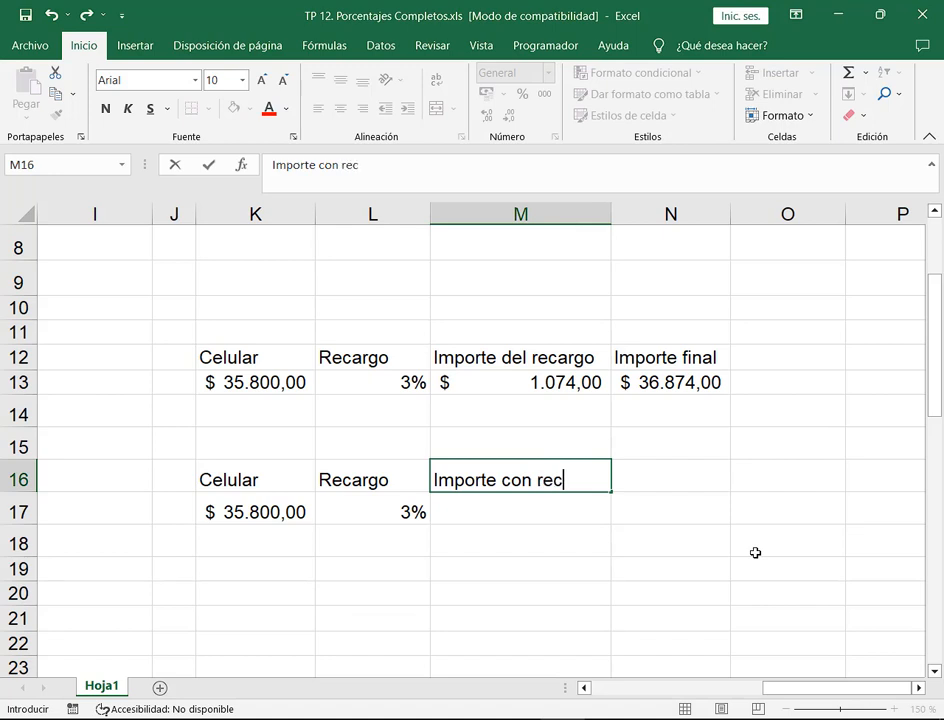
{"action": "type", "text": "argo incluido"}
{"action": "key", "text": "Return"}
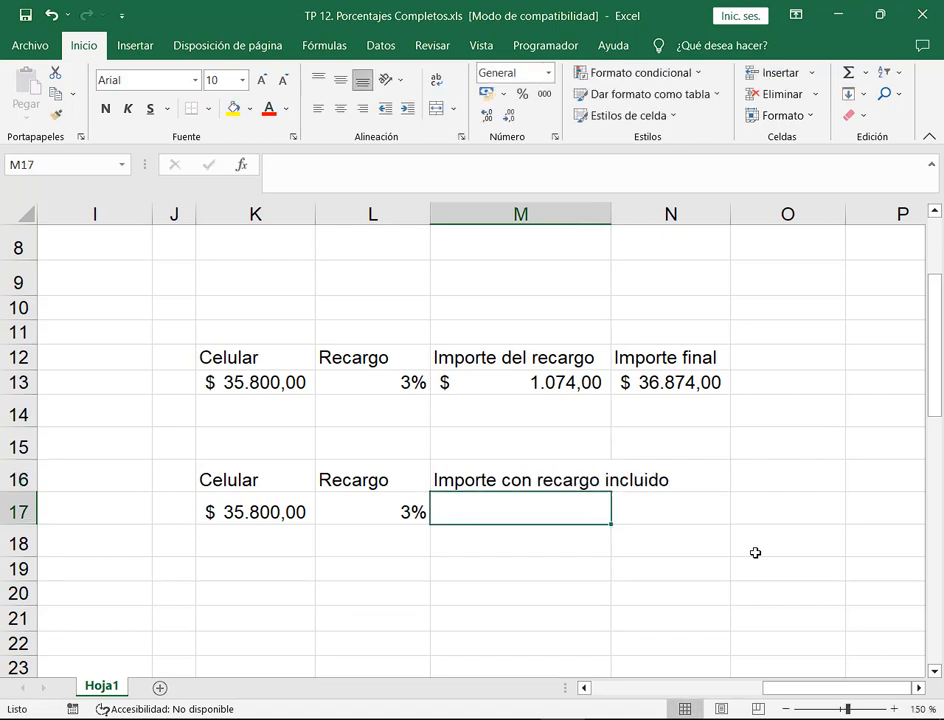
{"action": "left_click_drag", "start_coordinate": [610, 217], "coordinate": [673, 220]}
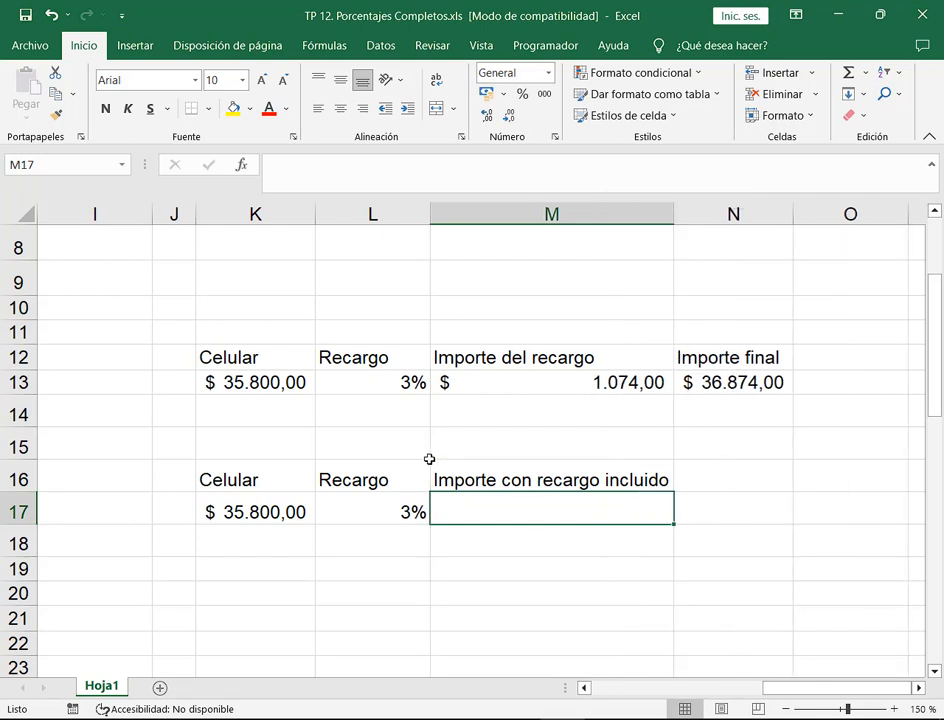
{"action": "left_click_drag", "start_coordinate": [431, 488], "coordinate": [672, 525]}
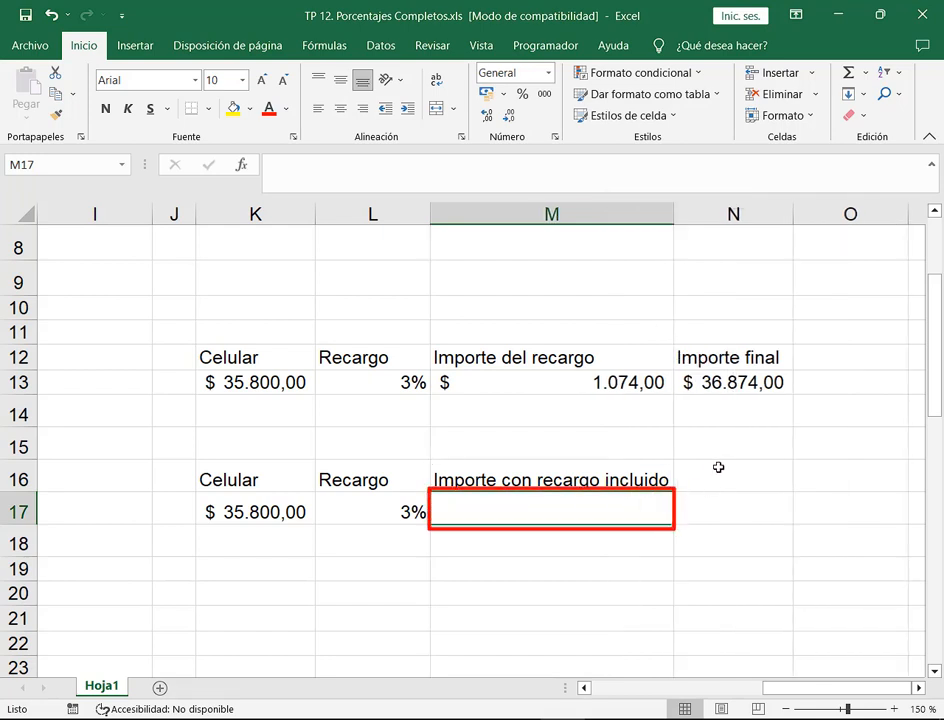
{"action": "left_click_drag", "start_coordinate": [697, 478], "coordinate": [716, 397]}
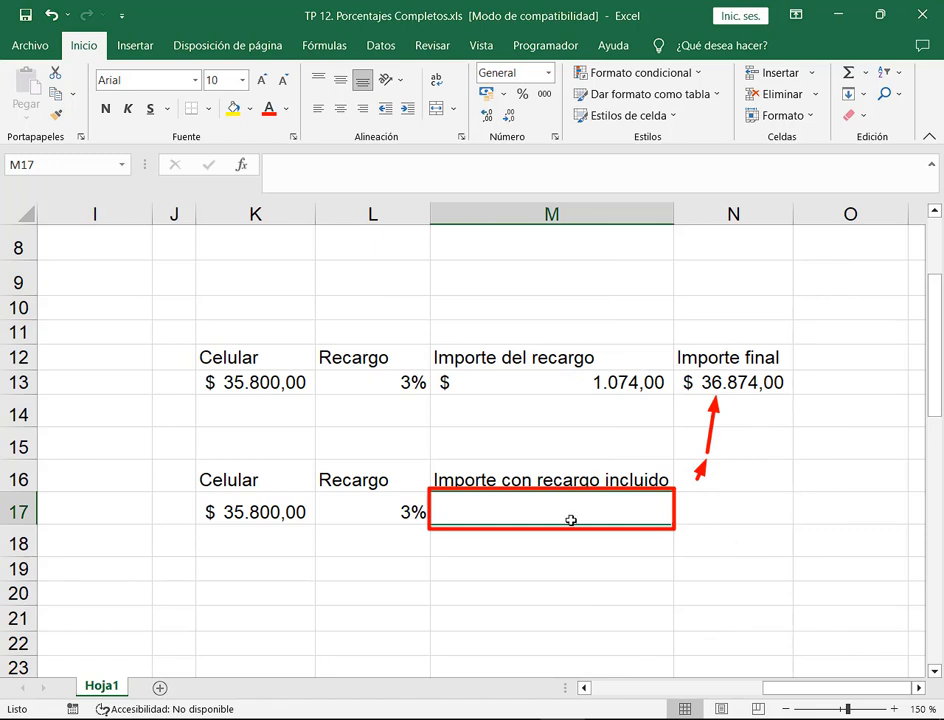
{"action": "key", "text": "Escape"}
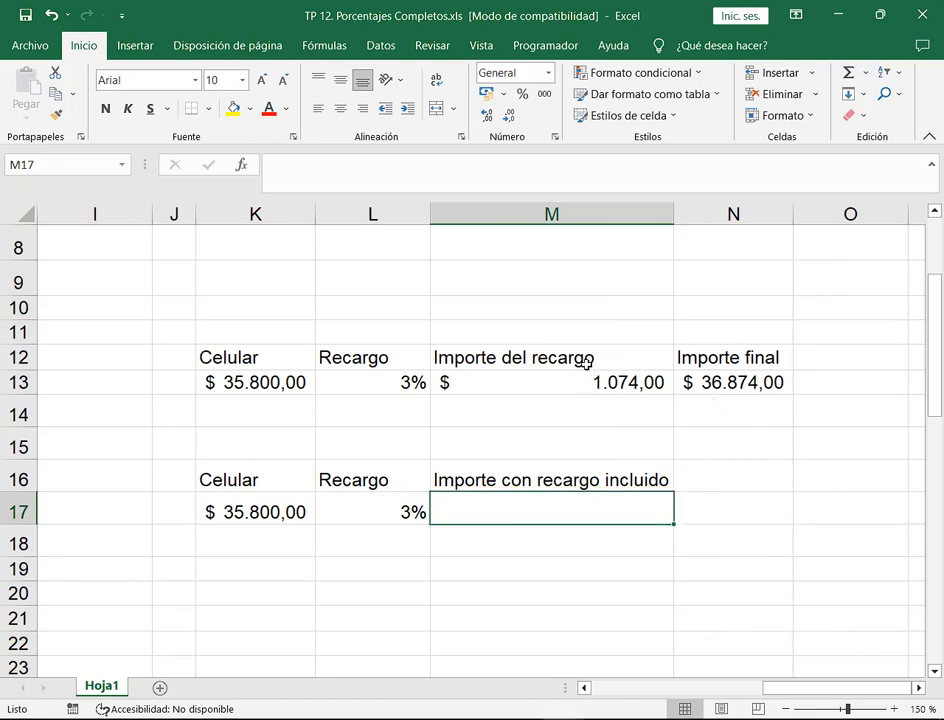
- Write the formula =K17+(K17*L17) in M17 to add the surcharge directly to the phone price
{"action": "left_click_drag", "start_coordinate": [586, 362], "coordinate": [672, 399]}
{"action": "type", "text": "="}
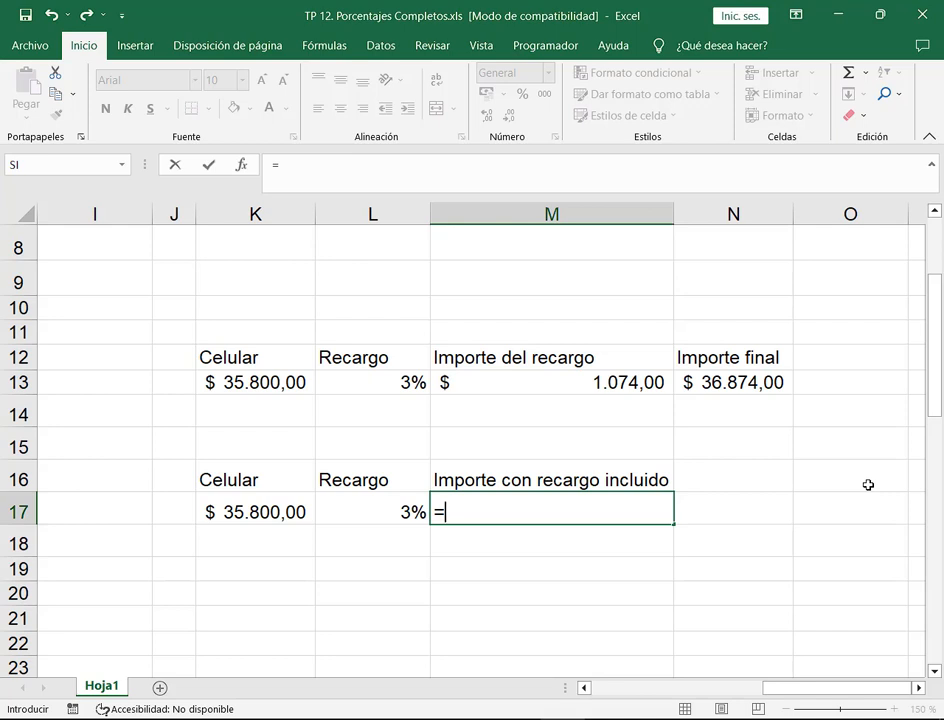
{"action": "mouse_move", "coordinate": [584, 360]}
{"action": "left_mouse_down"}
{"action": "mouse_move", "coordinate": [746, 406]}
{"action": "mouse_move", "coordinate": [798, 404]}
{"action": "left_mouse_up"}
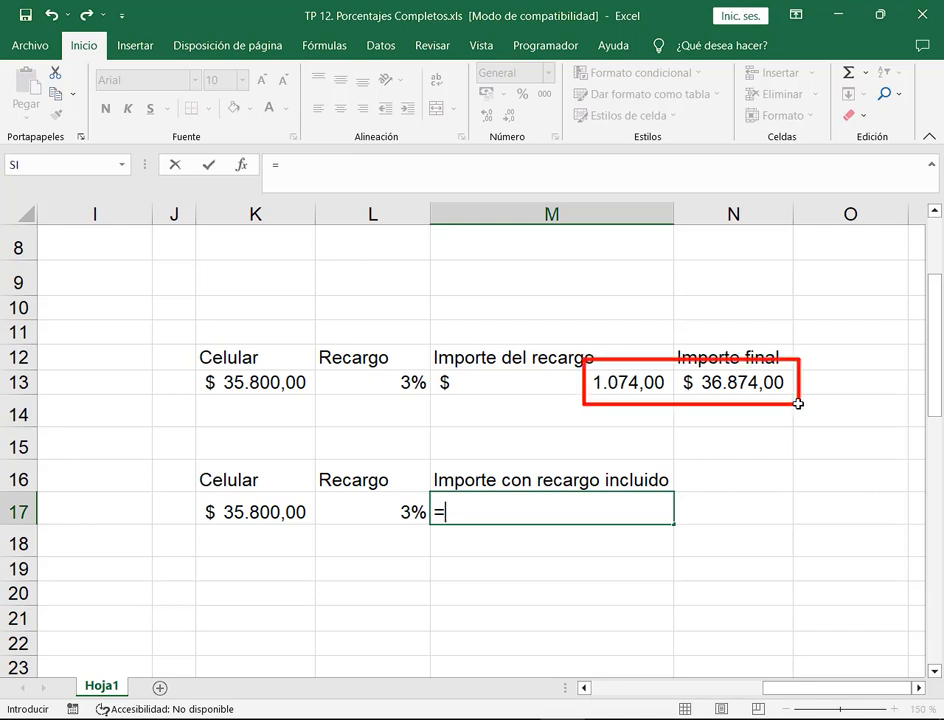
{"action": "left_click_drag", "start_coordinate": [655, 295], "coordinate": [655, 366]}
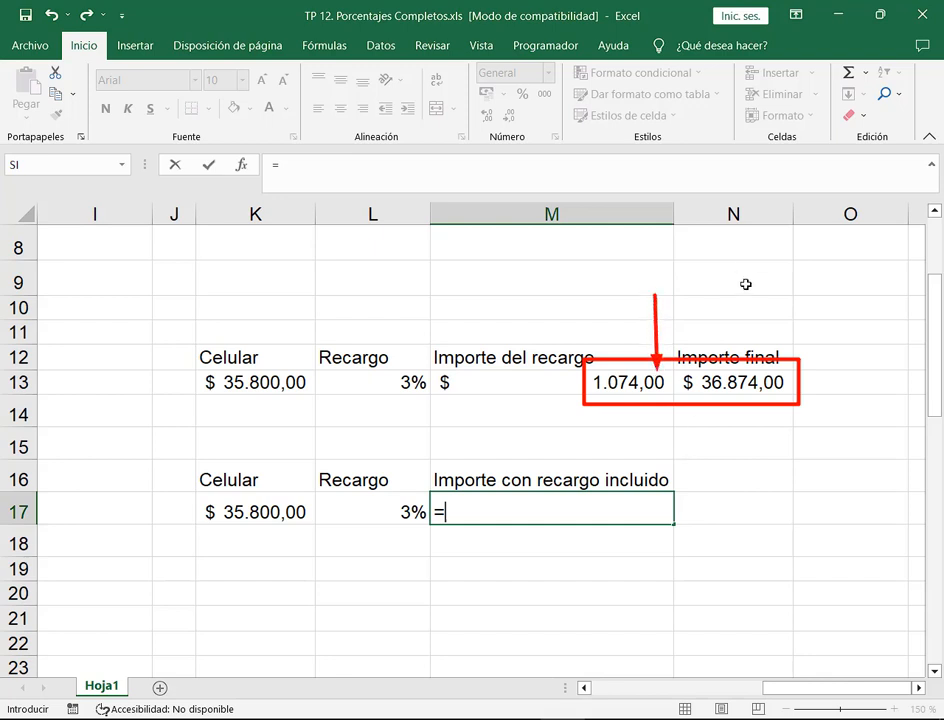
{"action": "left_click_drag", "start_coordinate": [741, 273], "coordinate": [750, 373]}
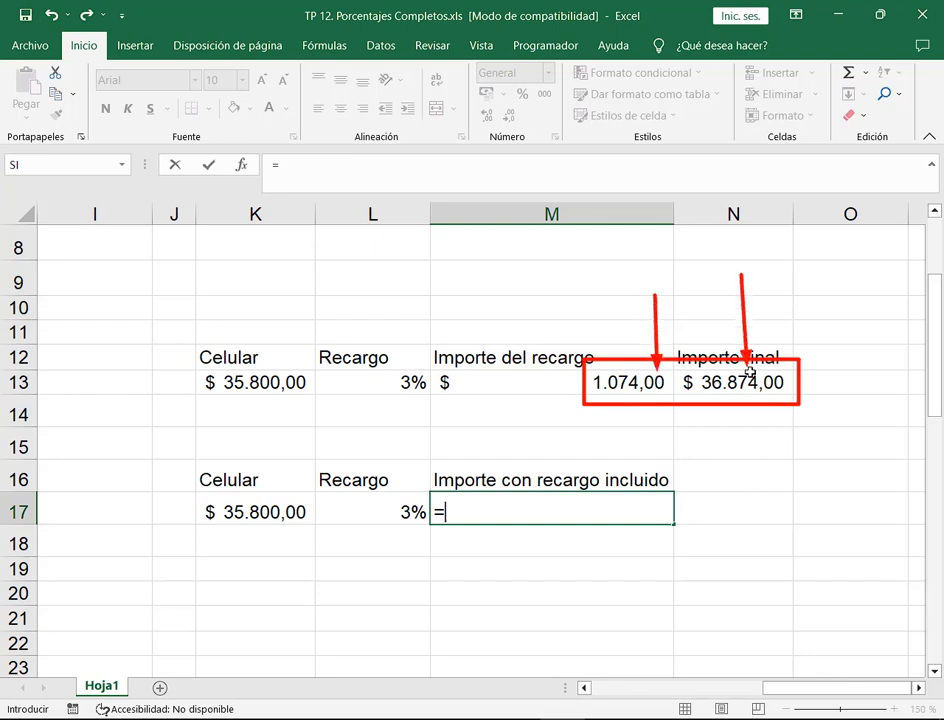
{"action": "key", "text": "Escape"}
{"action": "left_click", "coordinate": [472, 514]}
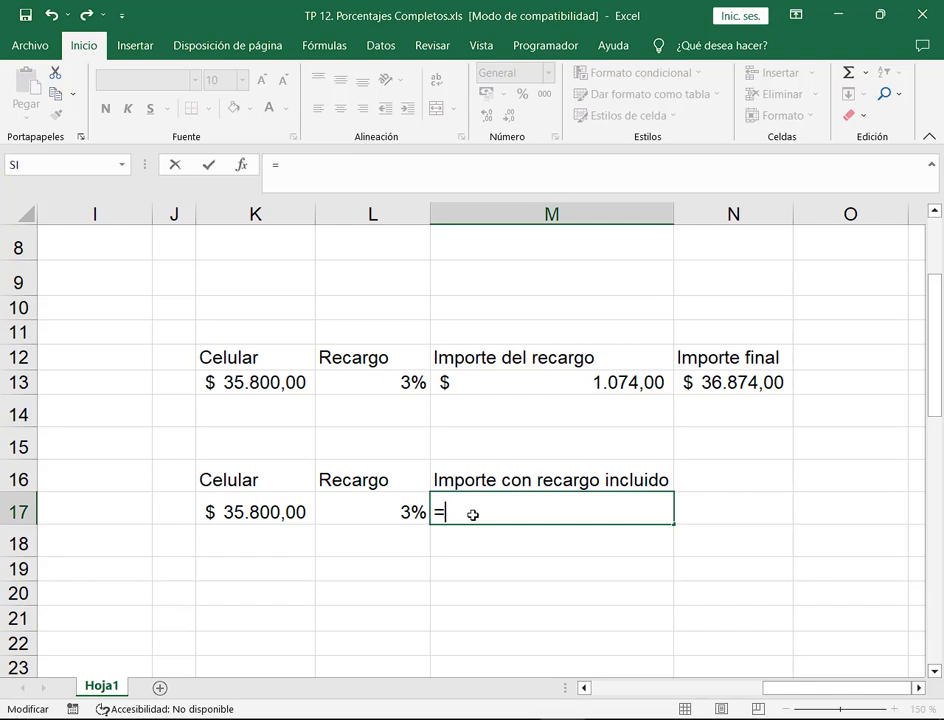
{"action": "left_click", "coordinate": [272, 516]}
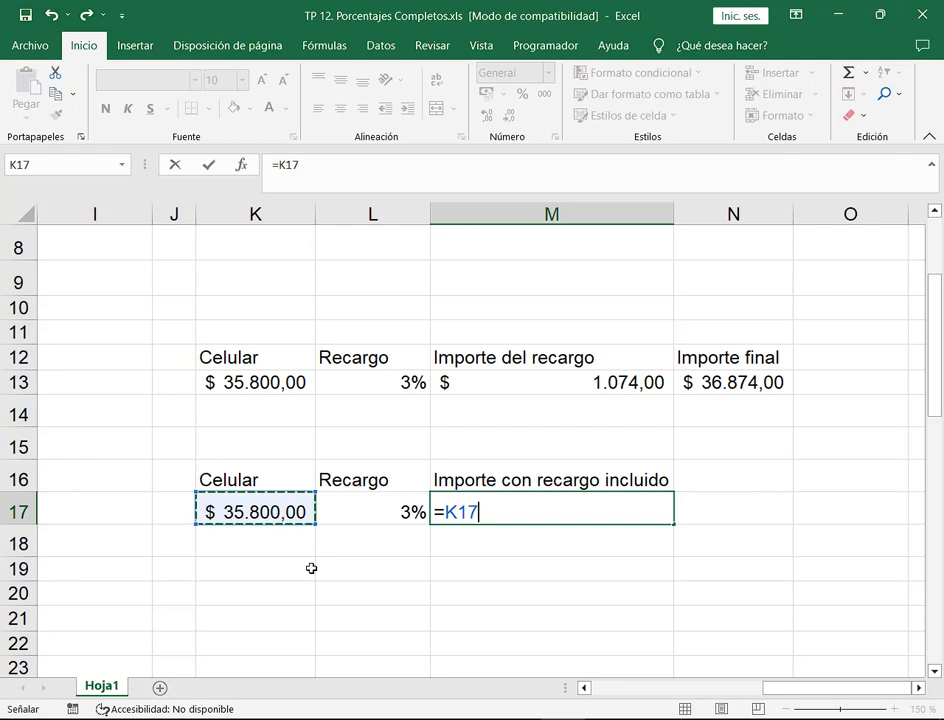
{"action": "type", "text": "+("}
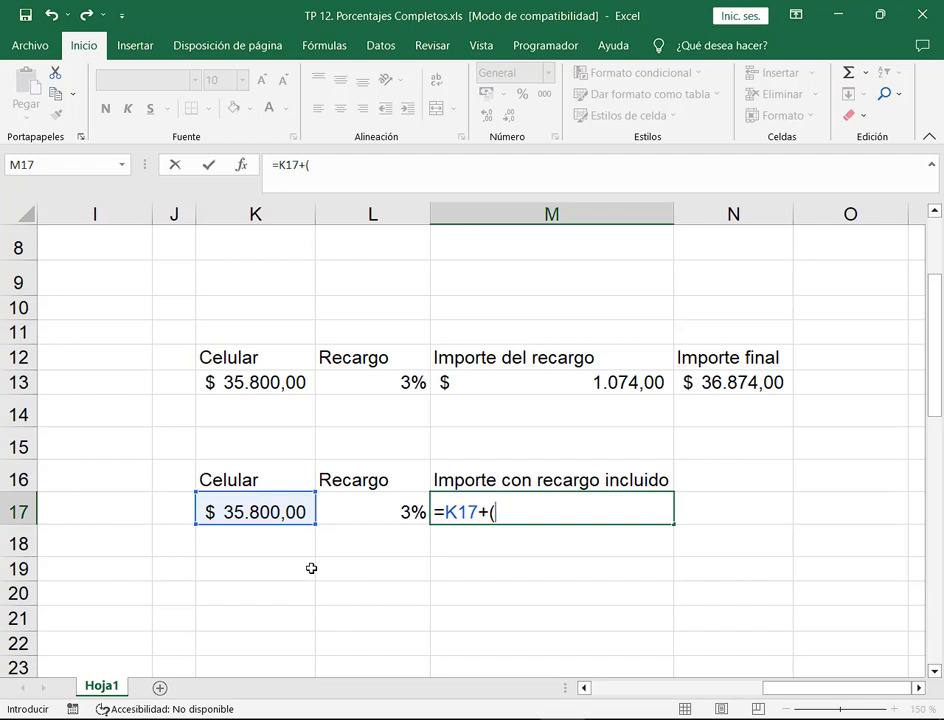
{"action": "left_click", "coordinate": [292, 511]}
{"action": "type", "text": "*"}
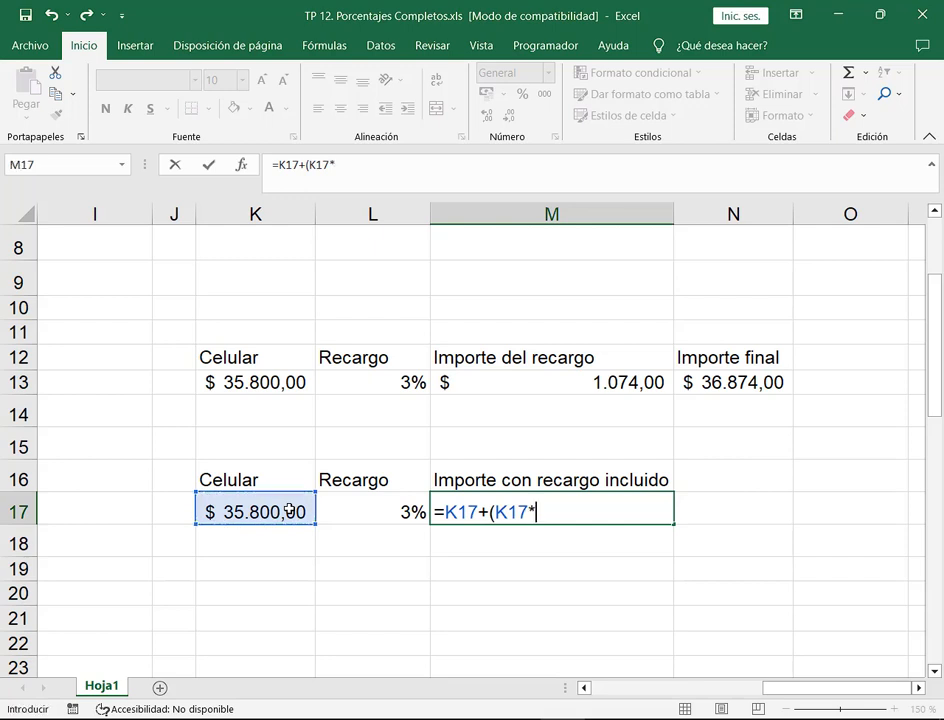
{"action": "left_click", "coordinate": [344, 511]}
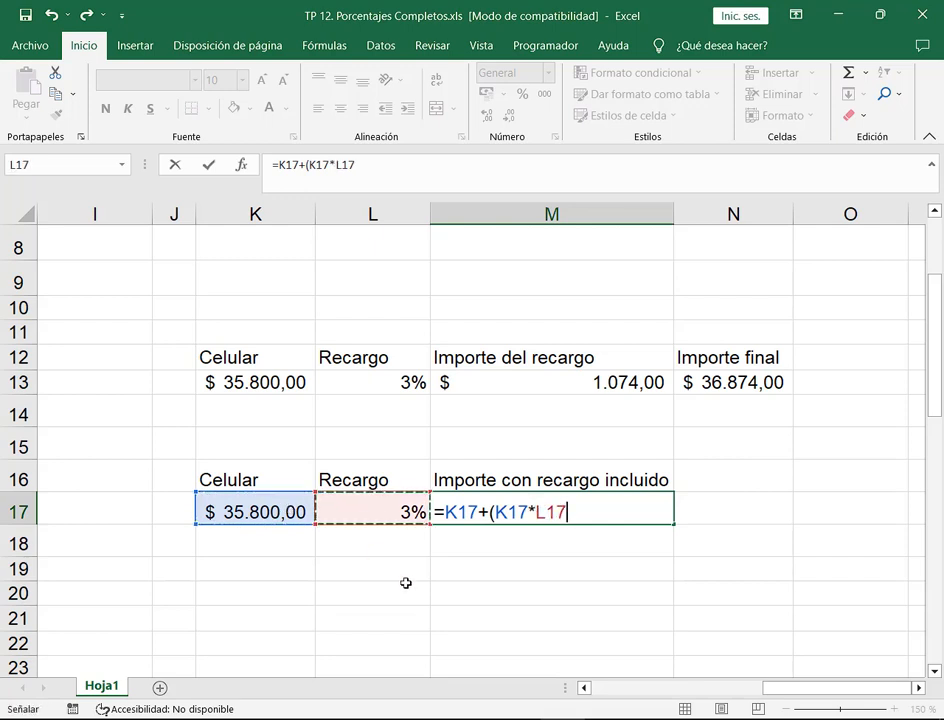
{"action": "type", "text": ")"}
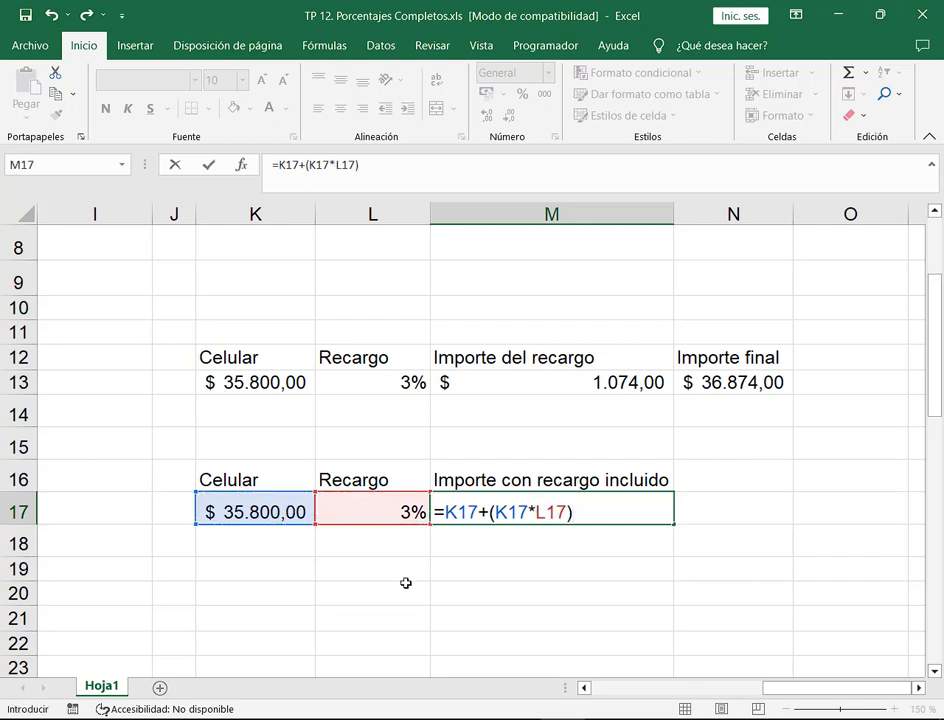
- Examine how the parenthesised part of the M17 formula calculates the surcharge and how K17 supplies the price it is added to
{"action": "left_click_drag", "start_coordinate": [491, 497], "coordinate": [575, 531]}
{"action": "mouse_move", "coordinate": [583, 363]}
{"action": "left_mouse_down"}
{"action": "mouse_move", "coordinate": [666, 390]}
{"action": "mouse_move", "coordinate": [668, 401]}
{"action": "left_mouse_up"}
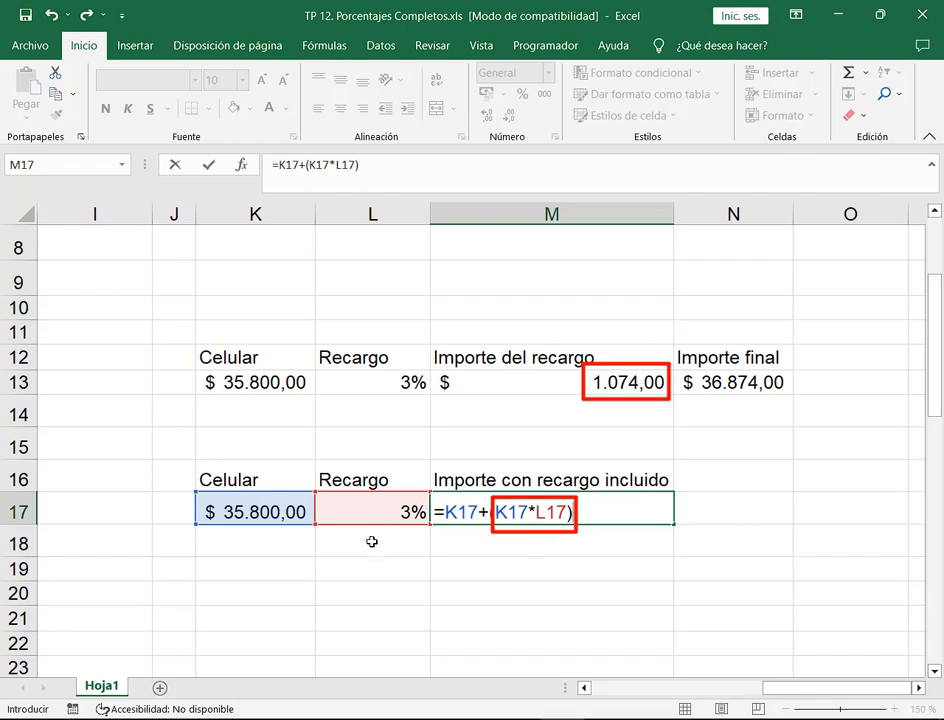
{"action": "left_click_drag", "start_coordinate": [379, 580], "coordinate": [382, 530]}
{"action": "left_click_drag", "start_coordinate": [332, 590], "coordinate": [291, 531]}
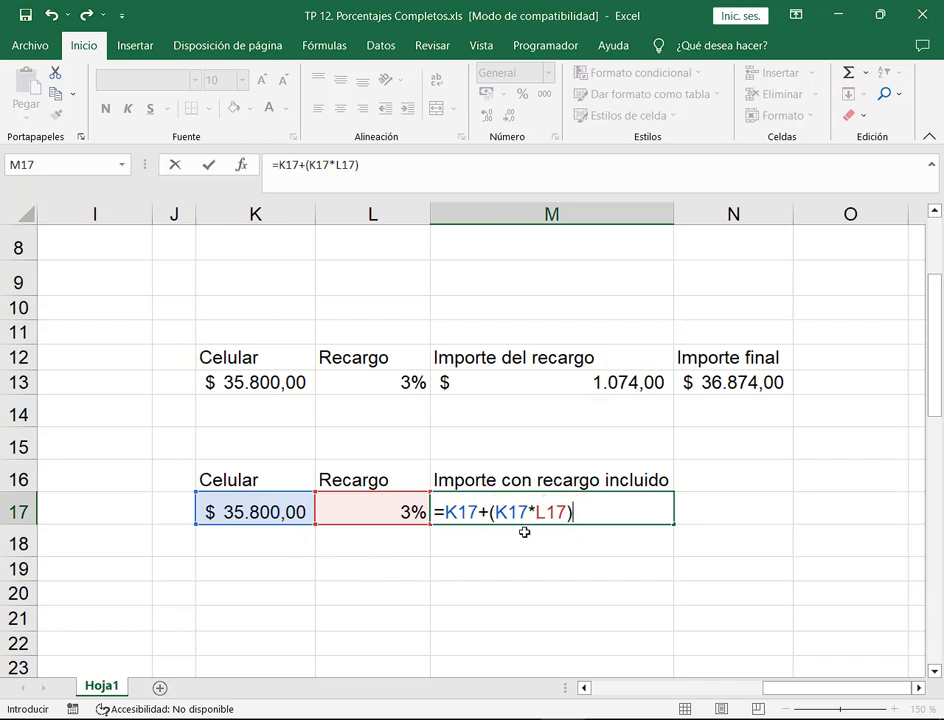
{"action": "mouse_move", "coordinate": [525, 530]}
{"action": "left_mouse_down"}
{"action": "mouse_move", "coordinate": [526, 556]}
{"action": "mouse_move", "coordinate": [530, 542]}
{"action": "mouse_move", "coordinate": [548, 548]}
{"action": "left_mouse_up"}
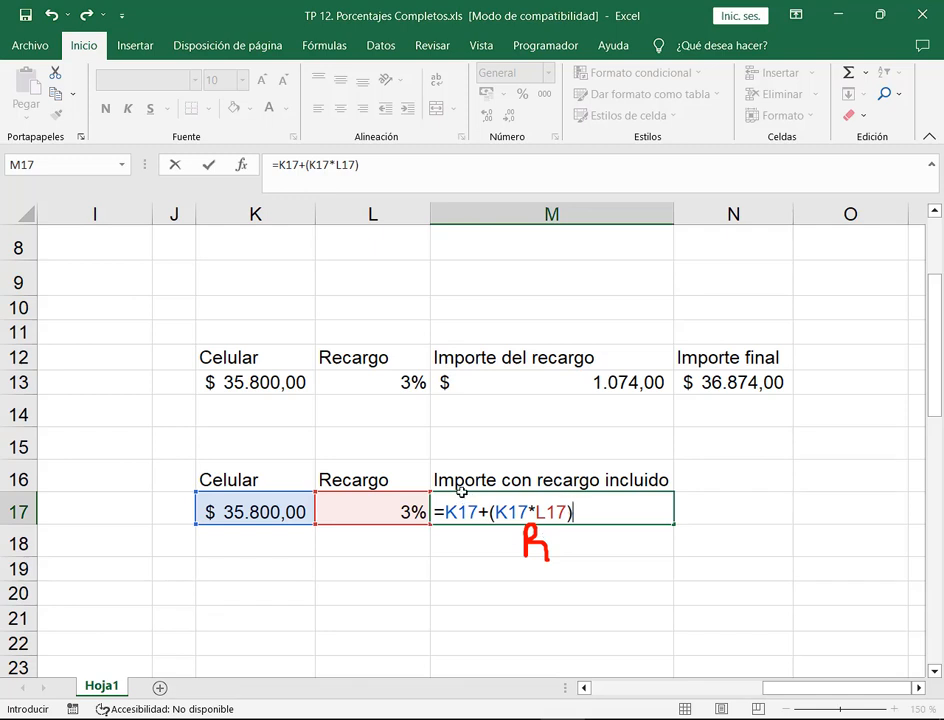
{"action": "mouse_move", "coordinate": [461, 490]}
{"action": "left_mouse_down"}
{"action": "mouse_move", "coordinate": [438, 532]}
{"action": "mouse_move", "coordinate": [480, 532]}
{"action": "mouse_move", "coordinate": [486, 505]}
{"action": "mouse_move", "coordinate": [455, 490]}
{"action": "left_mouse_up"}
{"action": "mouse_move", "coordinate": [607, 372]}
{"action": "left_mouse_down"}
{"action": "mouse_move", "coordinate": [583, 380]}
{"action": "mouse_move", "coordinate": [668, 380]}
{"action": "mouse_move", "coordinate": [596, 368]}
{"action": "left_mouse_up"}
{"action": "mouse_move", "coordinate": [232, 492]}
{"action": "left_mouse_down"}
{"action": "mouse_move", "coordinate": [236, 541]}
{"action": "mouse_move", "coordinate": [246, 482]}
{"action": "left_mouse_up"}
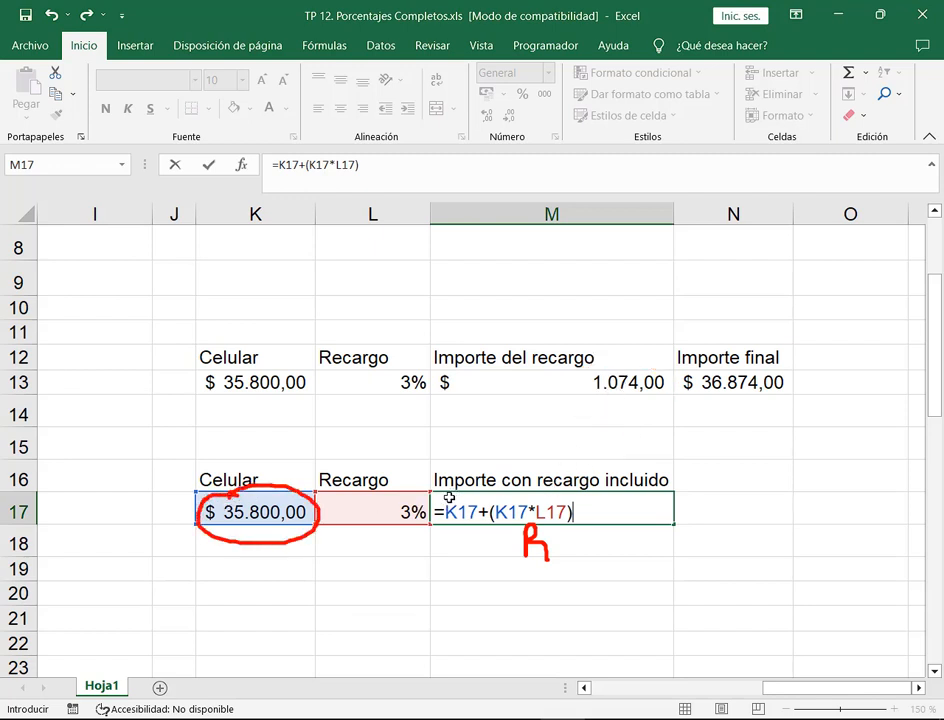
{"action": "mouse_move", "coordinate": [456, 498]}
{"action": "left_mouse_down"}
{"action": "mouse_move", "coordinate": [472, 522]}
{"action": "mouse_move", "coordinate": [458, 498]}
{"action": "mouse_move", "coordinate": [468, 548]}
{"action": "mouse_move", "coordinate": [494, 538]}
{"action": "mouse_move", "coordinate": [509, 552]}
{"action": "mouse_move", "coordinate": [515, 541]}
{"action": "left_mouse_up"}
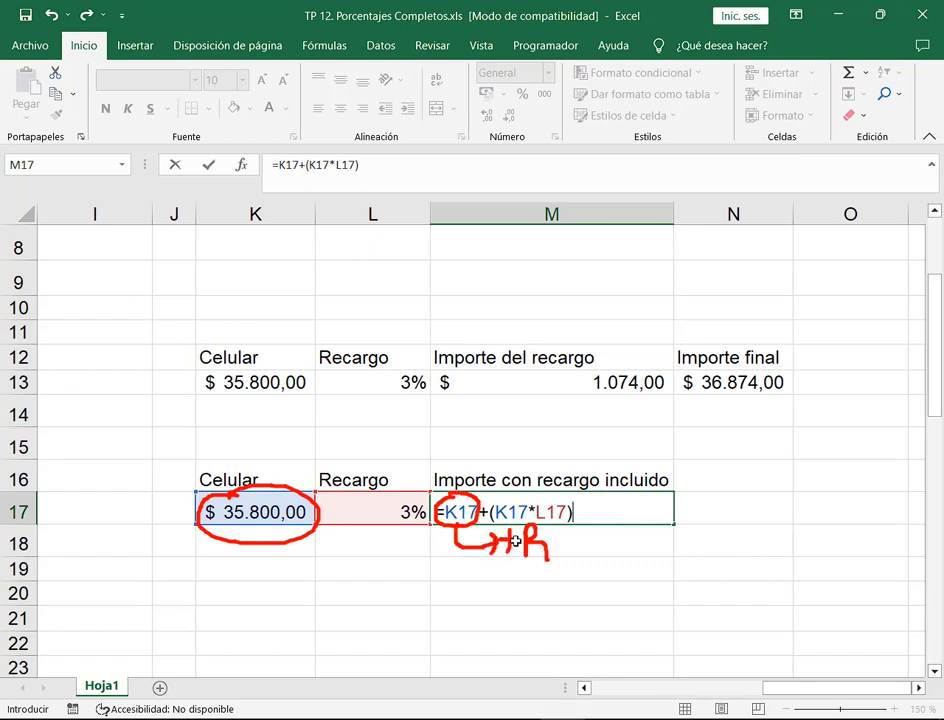
{"action": "key", "text": "Escape"}
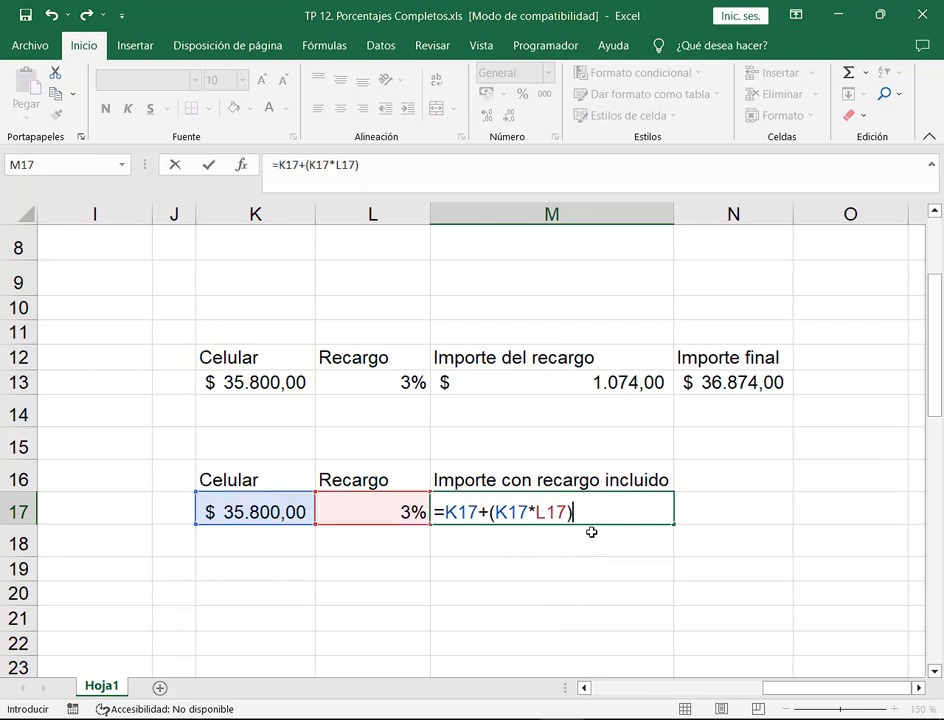
- Commit the formula in M17 and compare its result with the final amount in N13
{"action": "key", "text": "F2"}
{"action": "key", "text": "Return"}
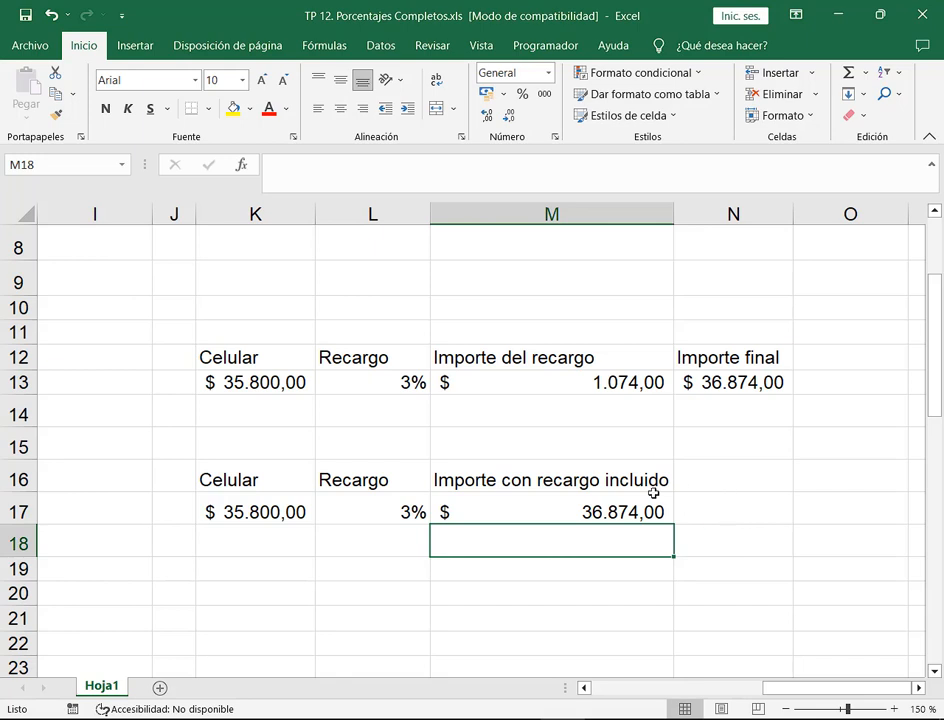
{"action": "key", "text": "Up"}
{"action": "left_click_drag", "start_coordinate": [692, 502], "coordinate": [707, 396]}
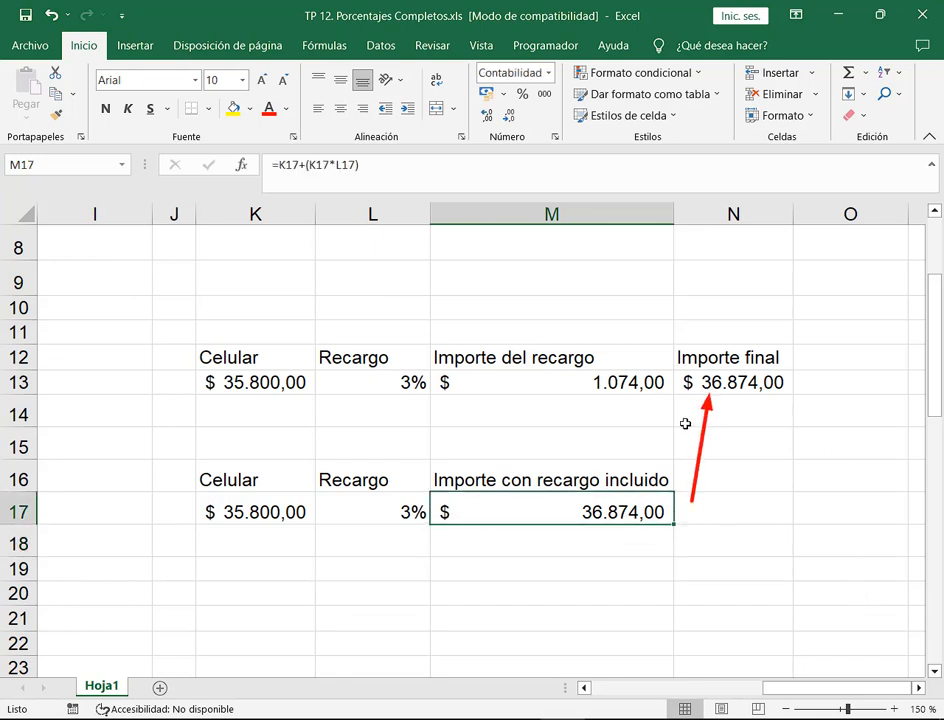
{"action": "key", "text": "Escape"}
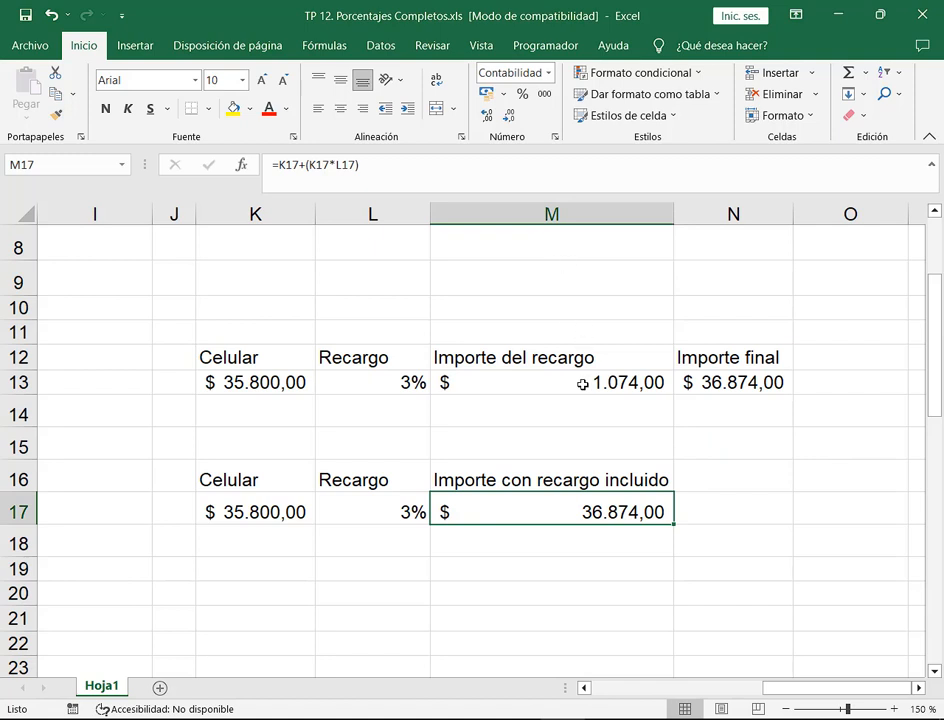
{"action": "left_click", "coordinate": [716, 385]}
- Remove the parentheses from the formula in M17 so it reads =K17+K17*L17
{"action": "left_click", "coordinate": [611, 512]}
{"action": "key", "text": "F2"}
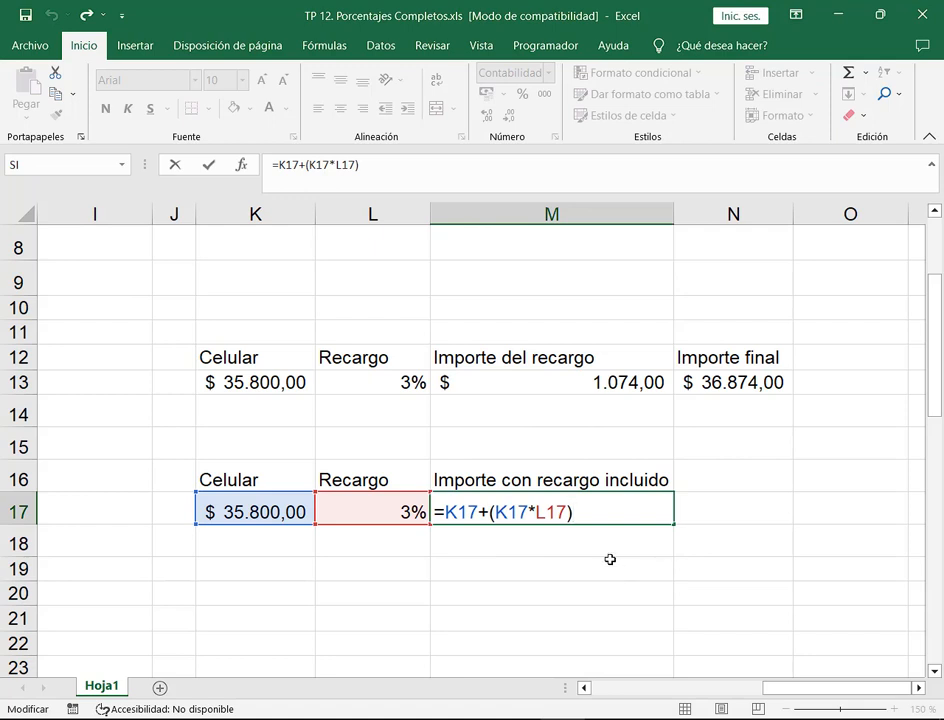
{"action": "key", "text": "BackSpace"}
{"action": "left_click", "coordinate": [496, 512]}
{"action": "key", "text": "BackSpace"}
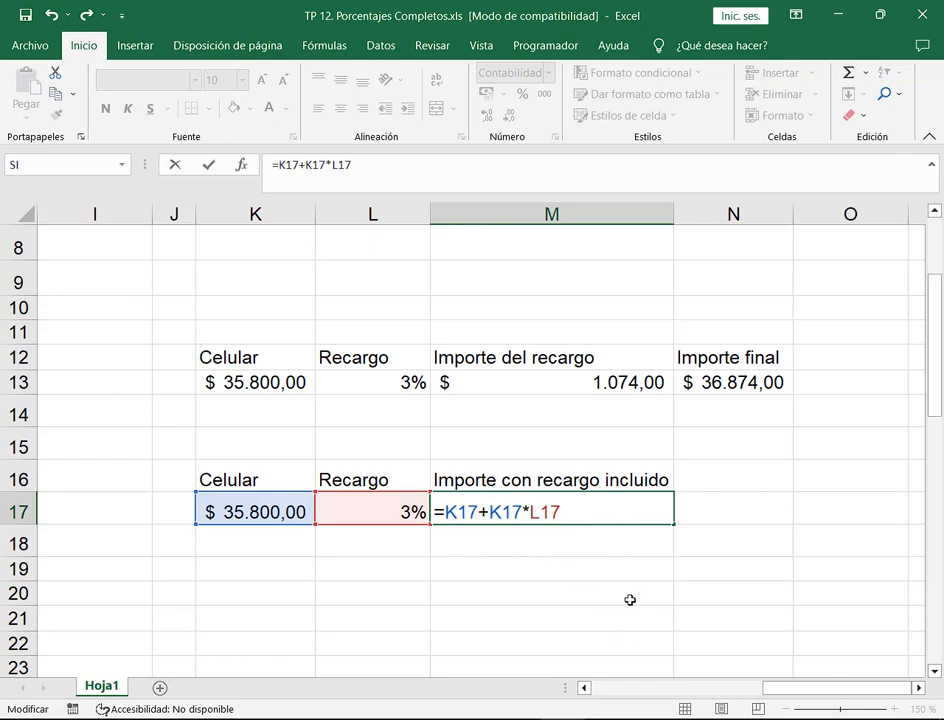
{"action": "key", "text": "Return"}
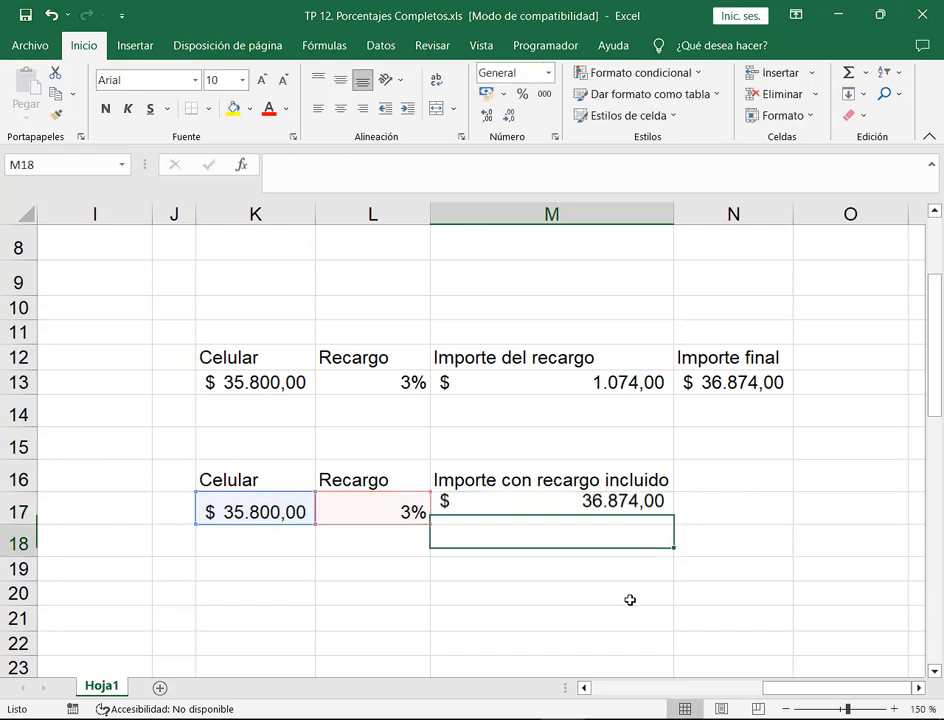
{"action": "key", "text": "Up"}
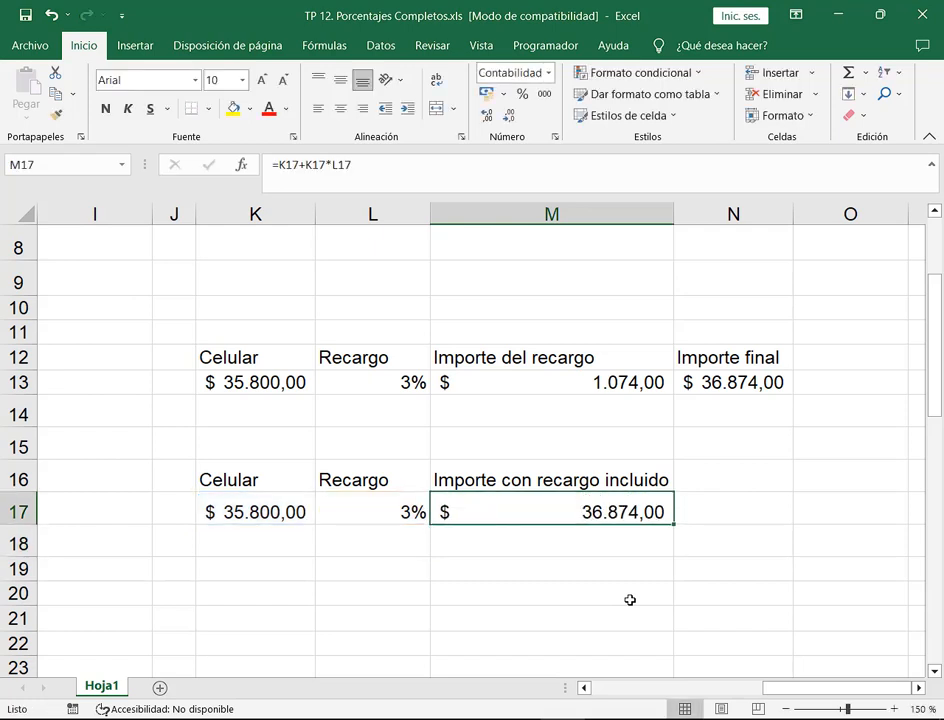
- Increase the font size of cell M17 to 12
{"action": "key", "text": "F2"}
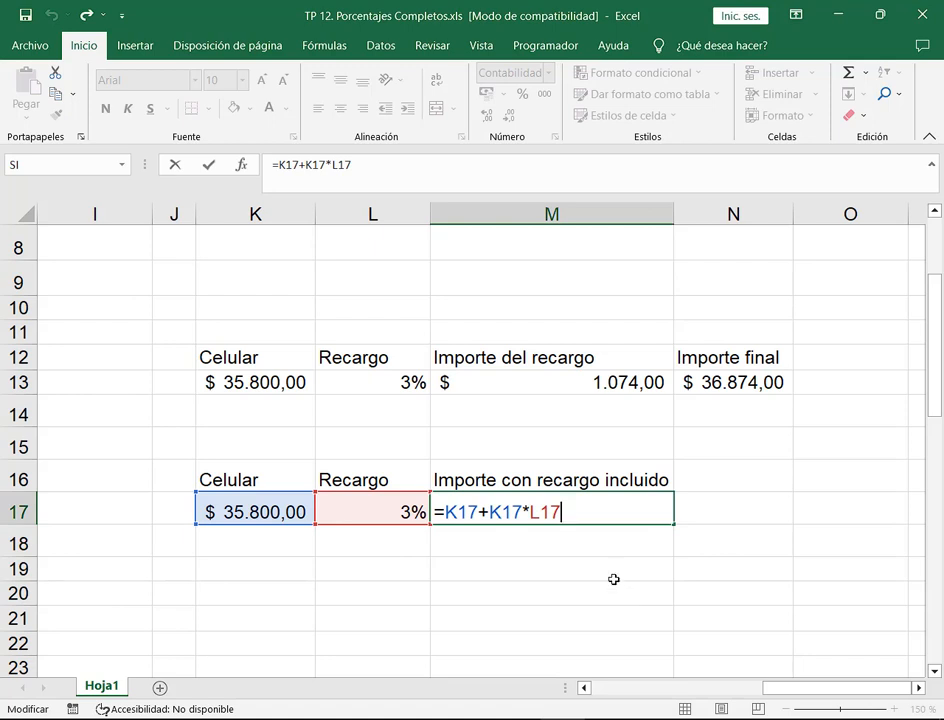
{"action": "key", "text": "Escape"}
{"action": "left_click", "coordinate": [260, 77]}
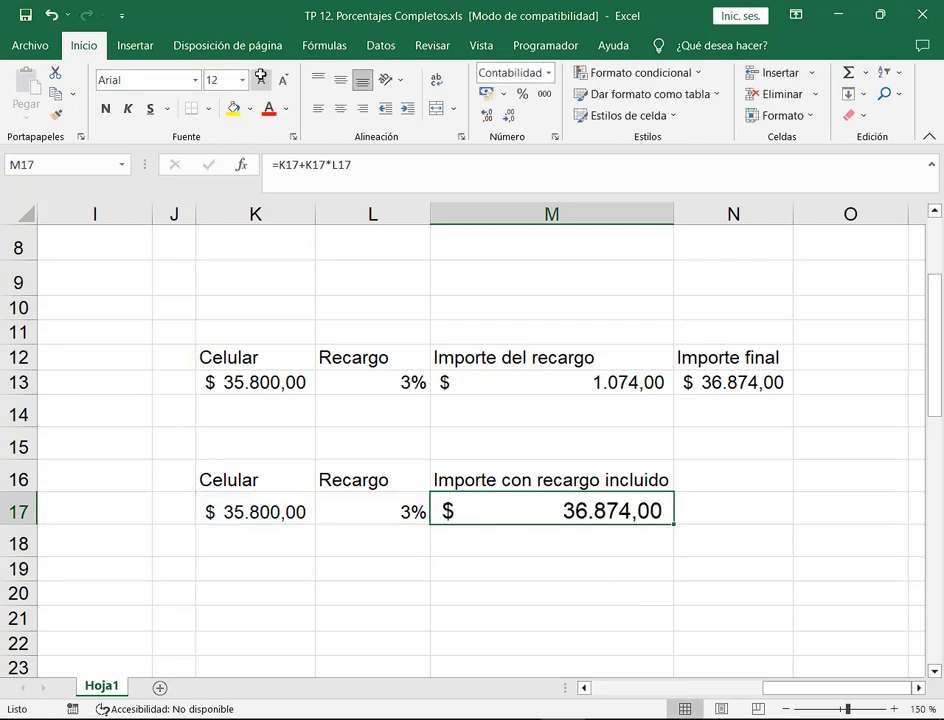
- Examine the order of operations in the M17 formula, with the product K17*L17 calculated before the addition to K17
{"action": "key", "text": "F2"}
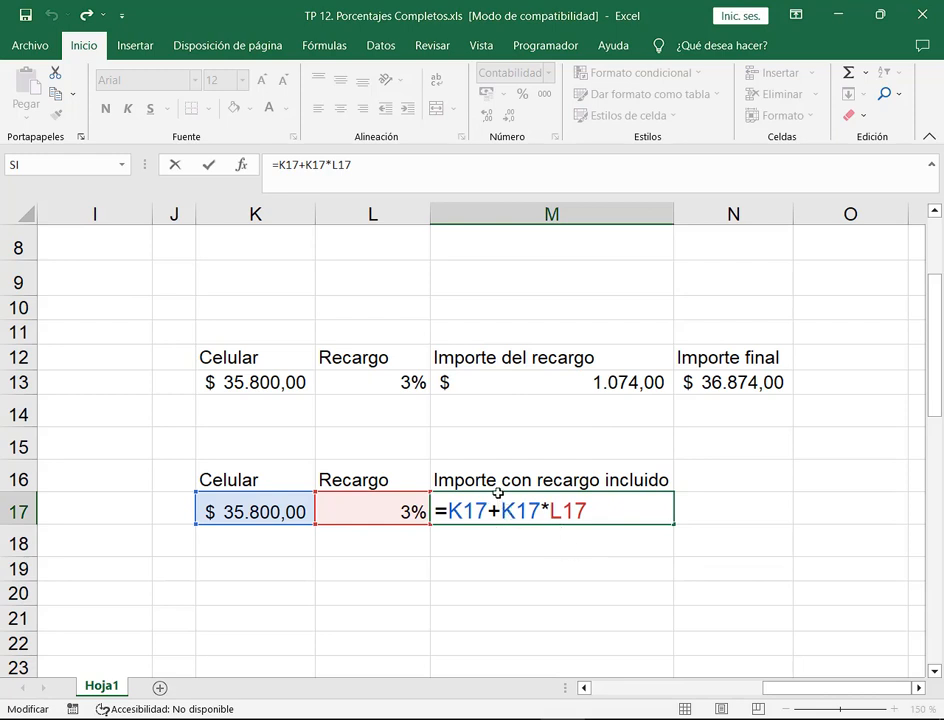
{"action": "left_click_drag", "start_coordinate": [497, 492], "coordinate": [603, 526]}
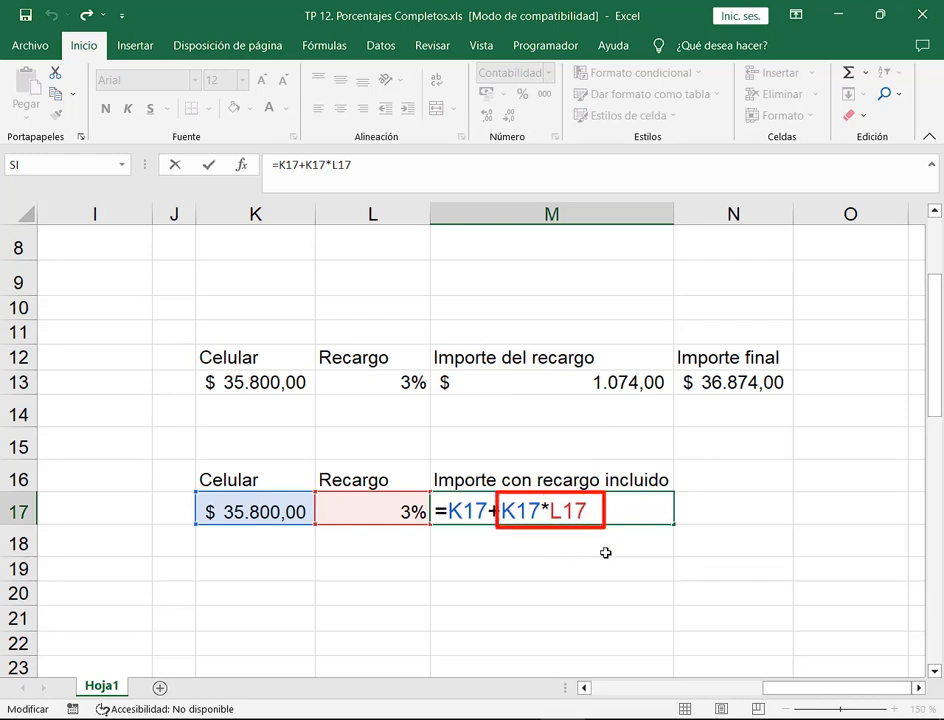
{"action": "key", "text": "Escape"}
{"action": "left_click_drag", "start_coordinate": [438, 487], "coordinate": [603, 525]}
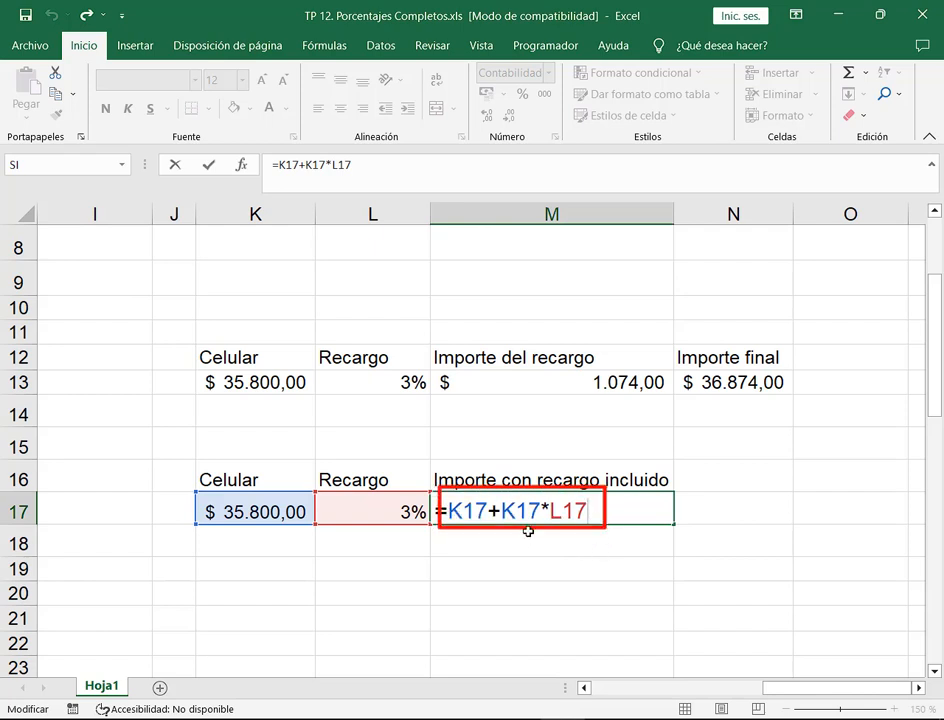
{"action": "key", "text": "Escape"}
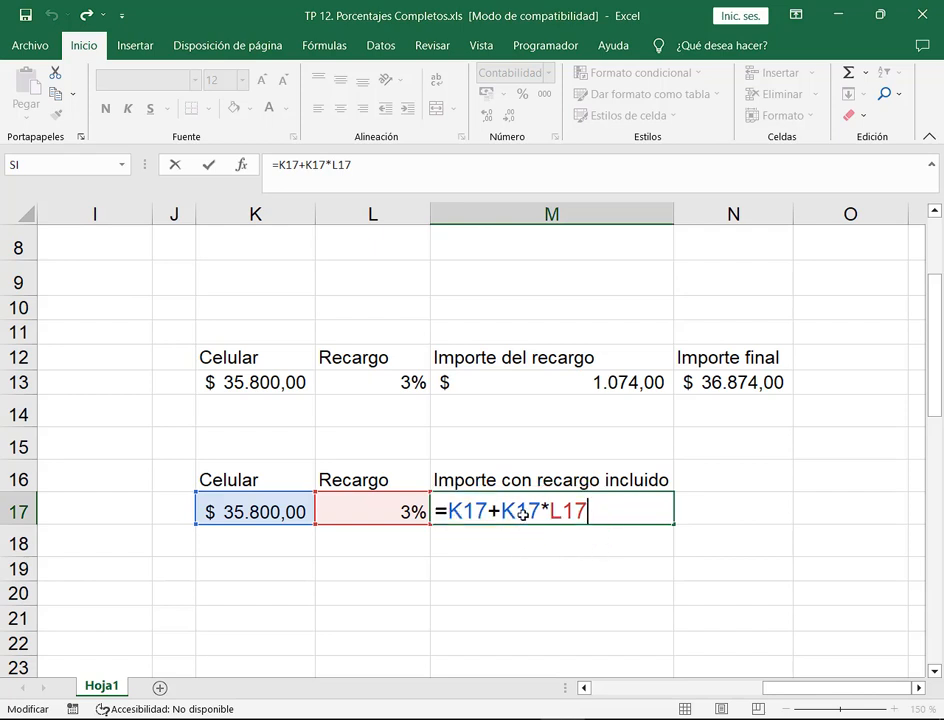
{"action": "mouse_move", "coordinate": [518, 494]}
{"action": "left_mouse_down"}
{"action": "mouse_move", "coordinate": [510, 500]}
{"action": "mouse_move", "coordinate": [530, 538]}
{"action": "mouse_move", "coordinate": [609, 525]}
{"action": "mouse_move", "coordinate": [584, 485]}
{"action": "mouse_move", "coordinate": [541, 484]}
{"action": "mouse_move", "coordinate": [525, 497]}
{"action": "mouse_move", "coordinate": [518, 554]}
{"action": "mouse_move", "coordinate": [465, 546]}
{"action": "mouse_move", "coordinate": [483, 546]}
{"action": "left_mouse_up"}
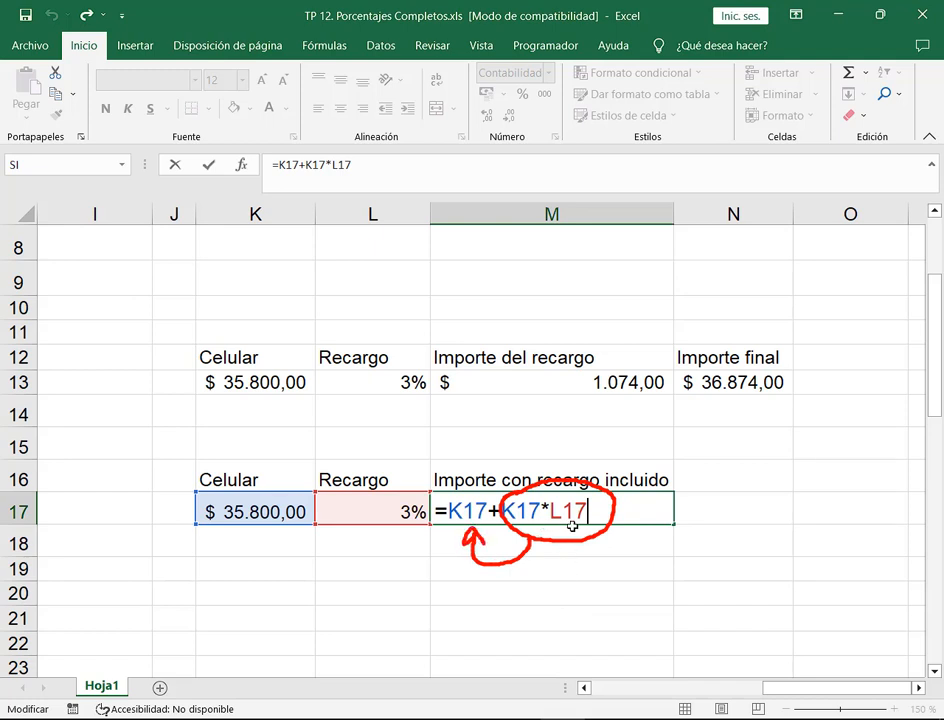
{"action": "key", "text": "Escape"}
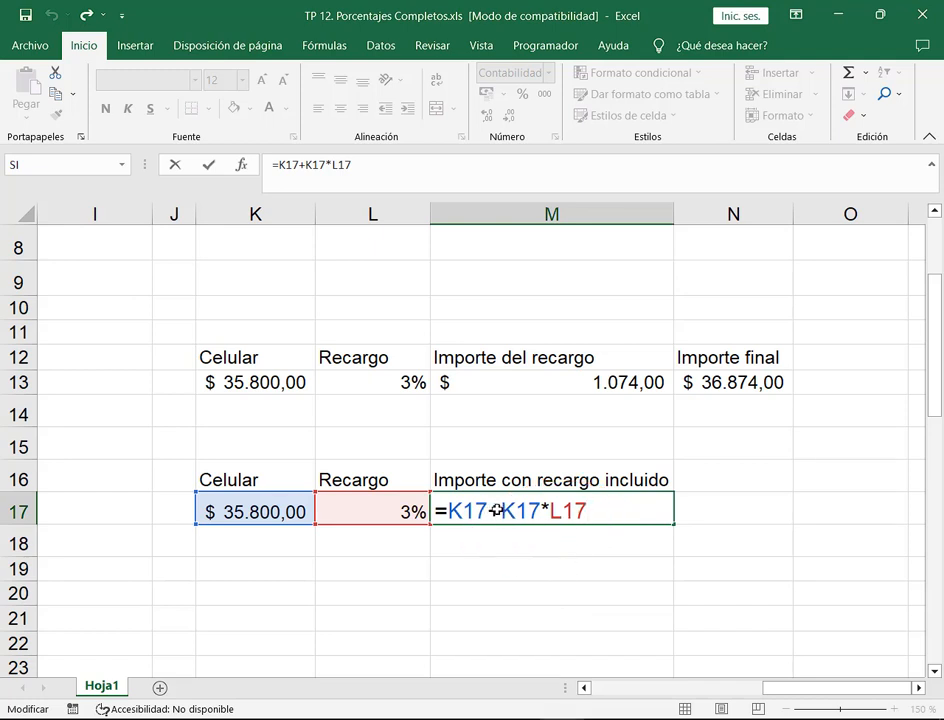
{"action": "mouse_move", "coordinate": [487, 511]}
{"action": "left_mouse_down"}
{"action": "mouse_move", "coordinate": [501, 536]}
{"action": "mouse_move", "coordinate": [503, 513]}
{"action": "mouse_move", "coordinate": [598, 502]}
{"action": "mouse_move", "coordinate": [501, 511]}
{"action": "left_mouse_up"}
{"action": "left_click", "coordinate": [598, 502]}
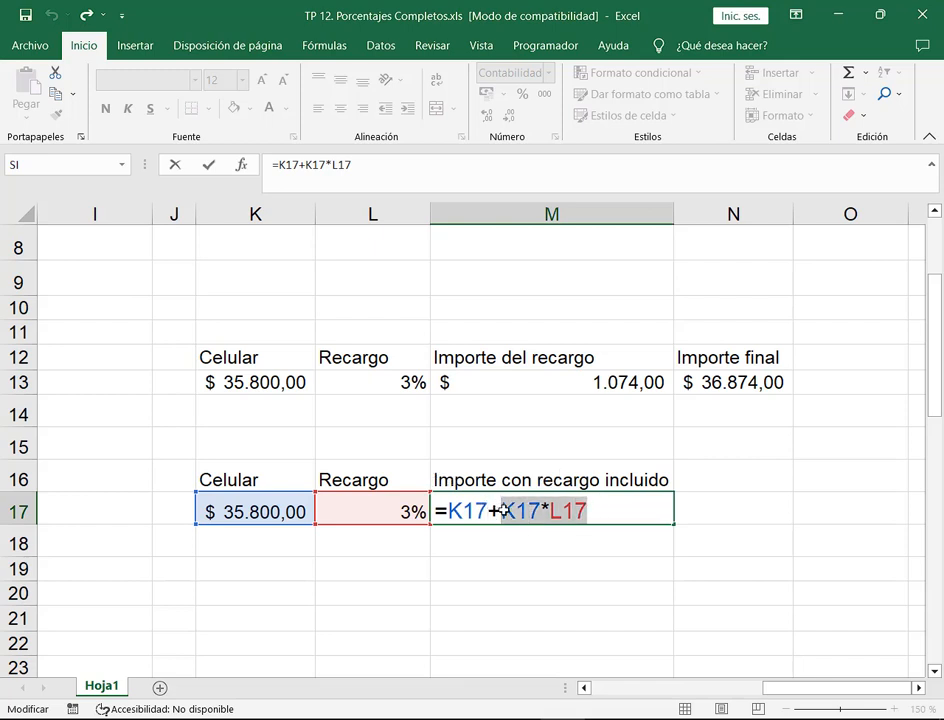
{"action": "left_click", "coordinate": [503, 511]}
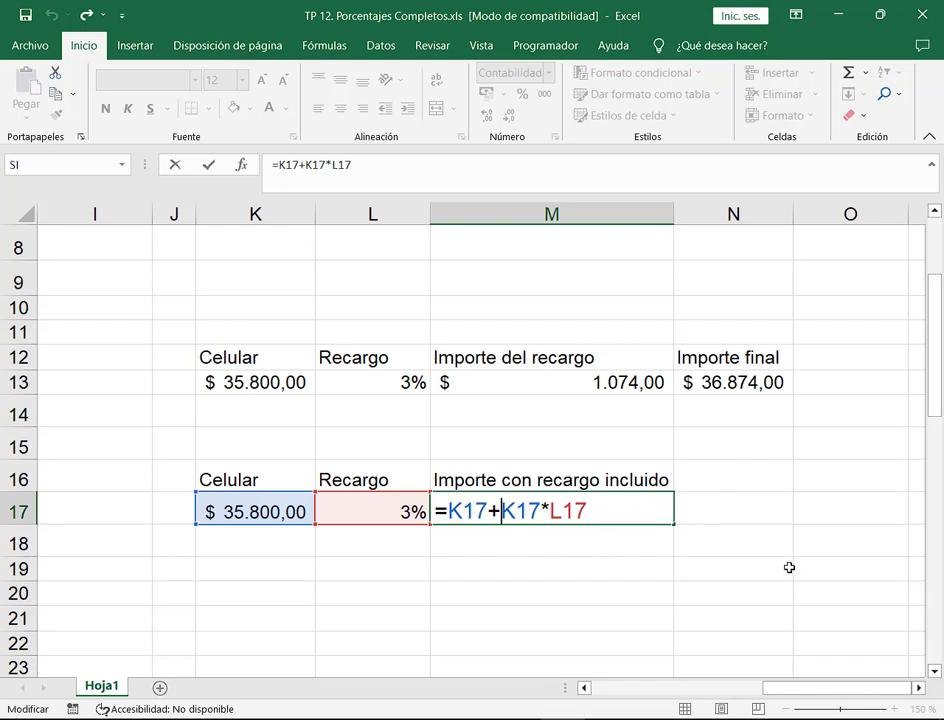
{"action": "key", "text": "Return"}
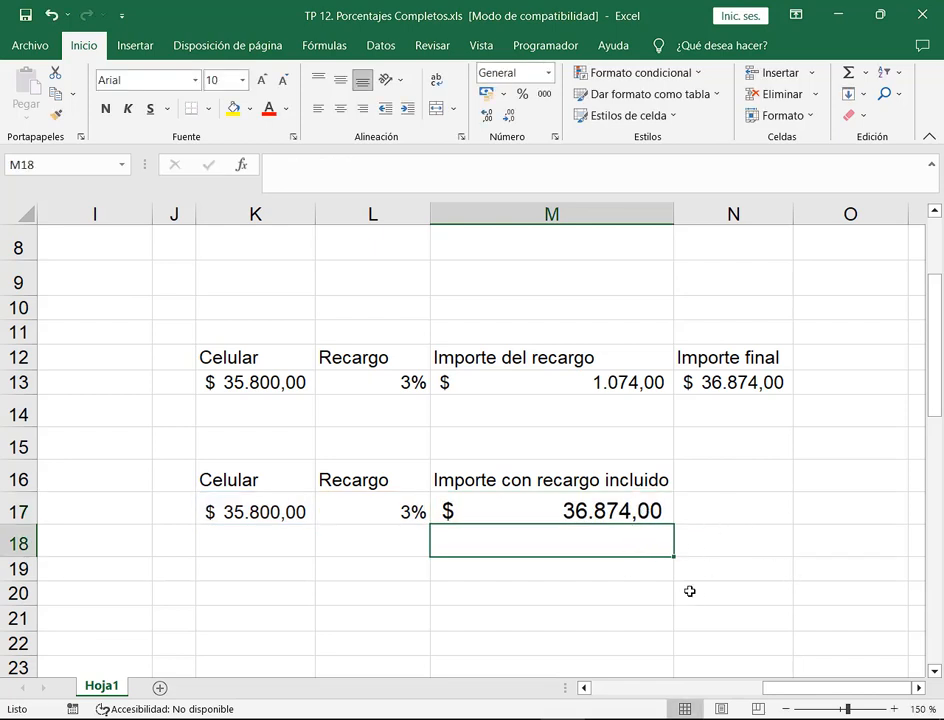
{"action": "left_click", "coordinate": [544, 509]}
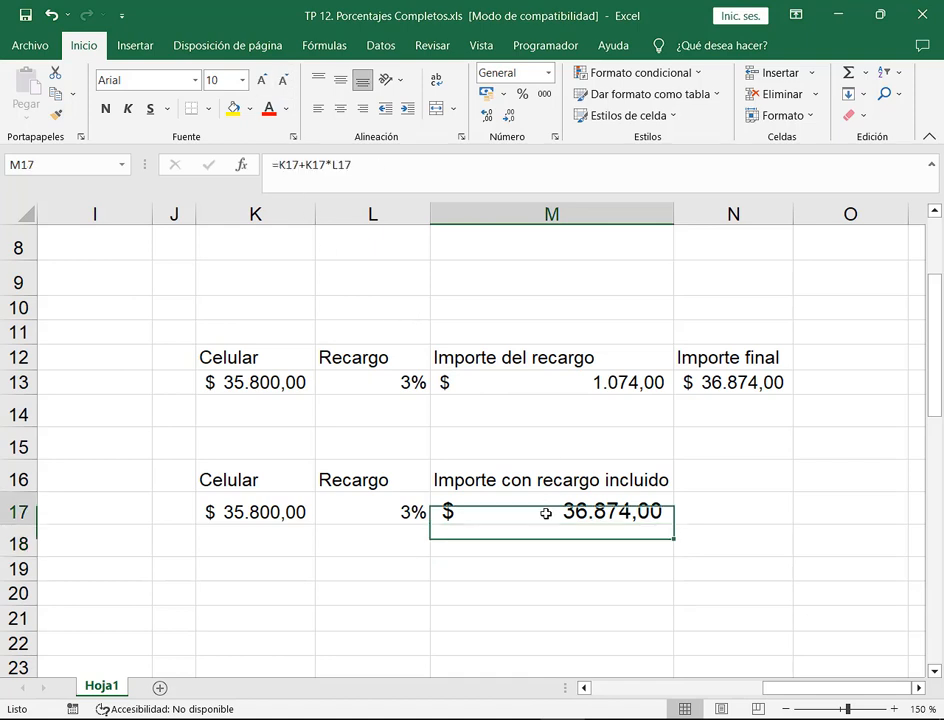
- Reduce the font size of cell M17 to 10 and increase that of M18 to 14
{"action": "left_click", "coordinate": [285, 80]}
{"action": "left_click", "coordinate": [285, 80]}
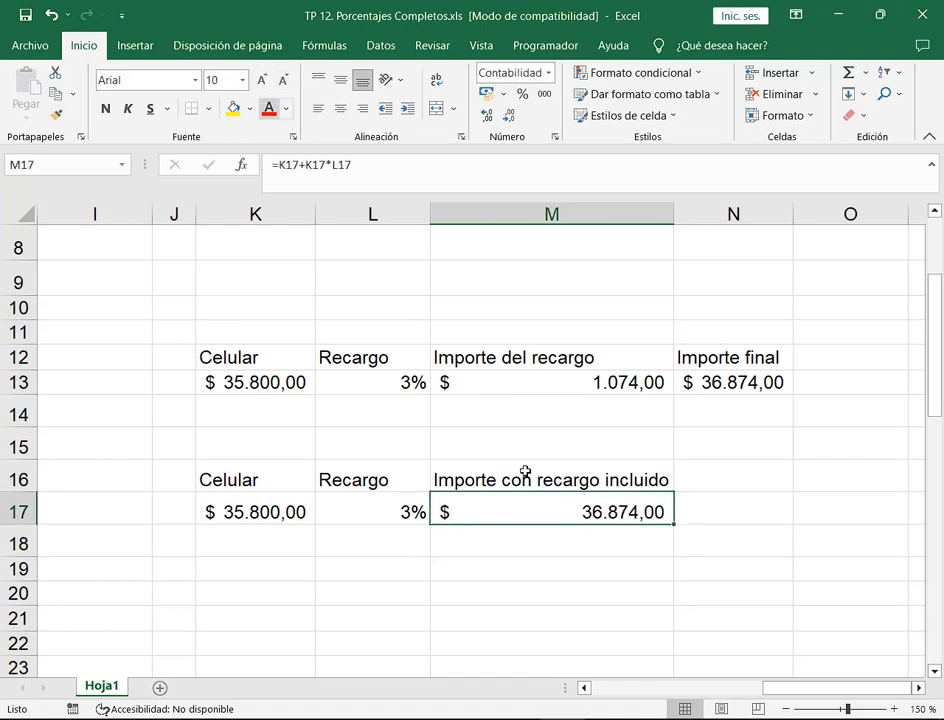
{"action": "left_click", "coordinate": [560, 541]}
{"action": "left_click", "coordinate": [261, 80]}
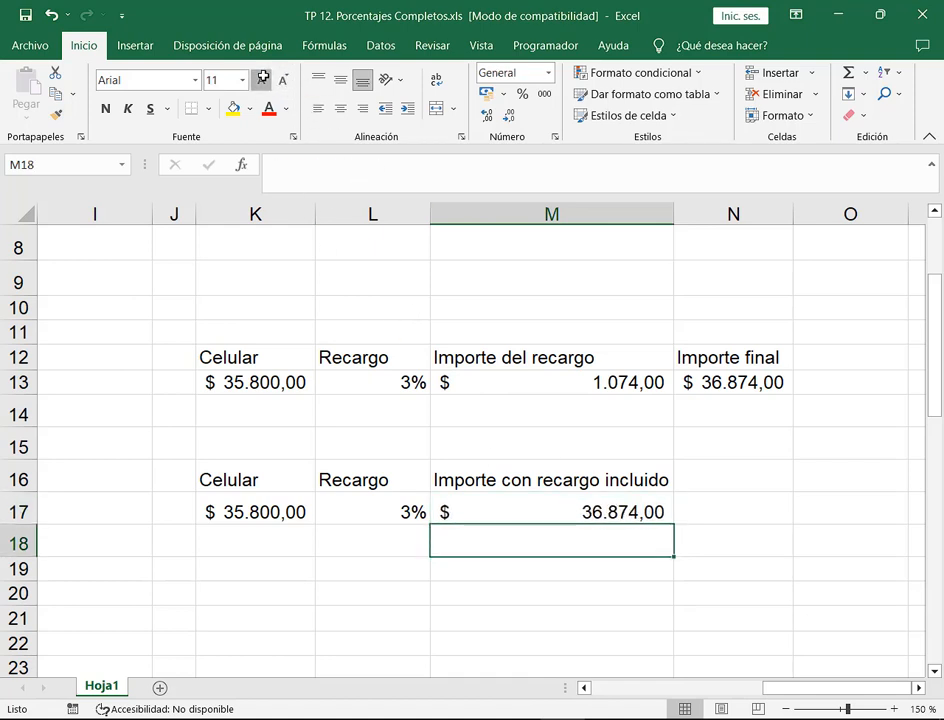
{"action": "left_click", "coordinate": [261, 80]}
{"action": "left_click", "coordinate": [261, 80]}
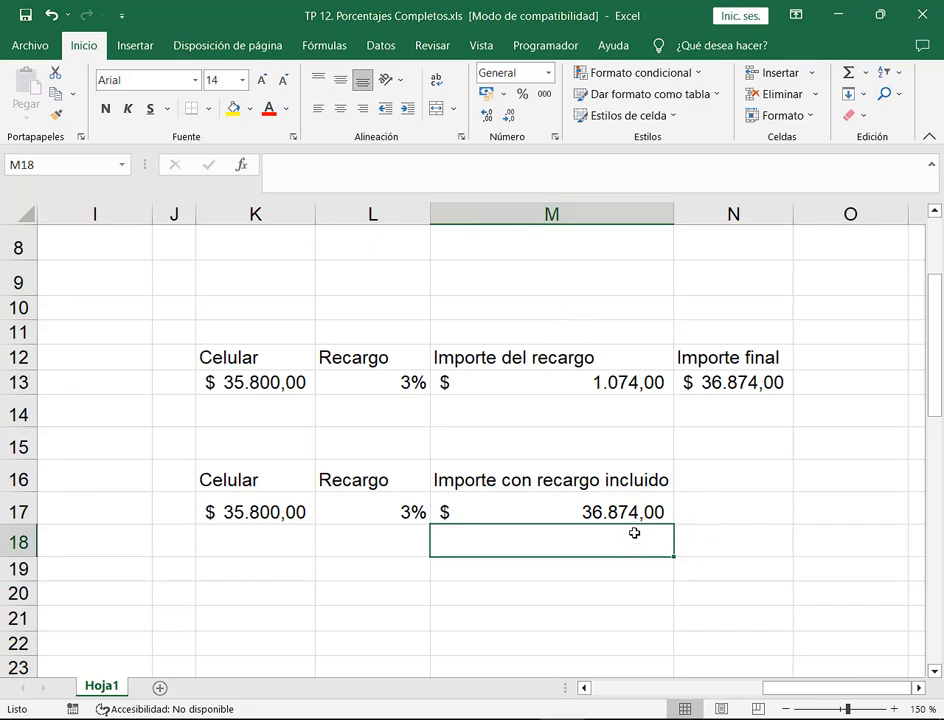
{"action": "type", "text": "="}
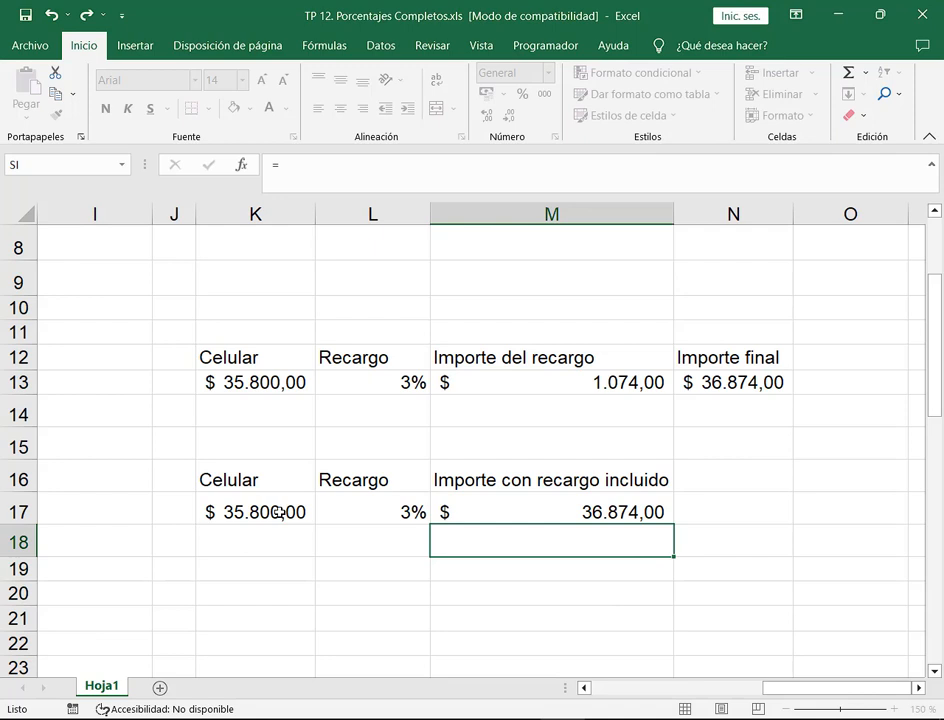
{"action": "key", "text": "Escape"}
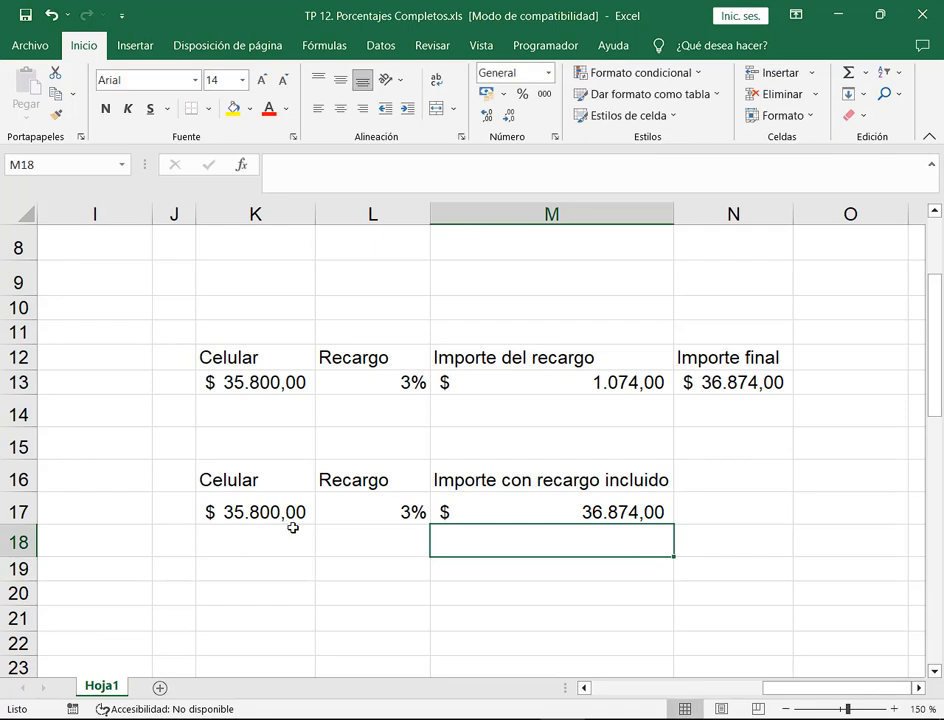
{"action": "left_click", "coordinate": [600, 510]}
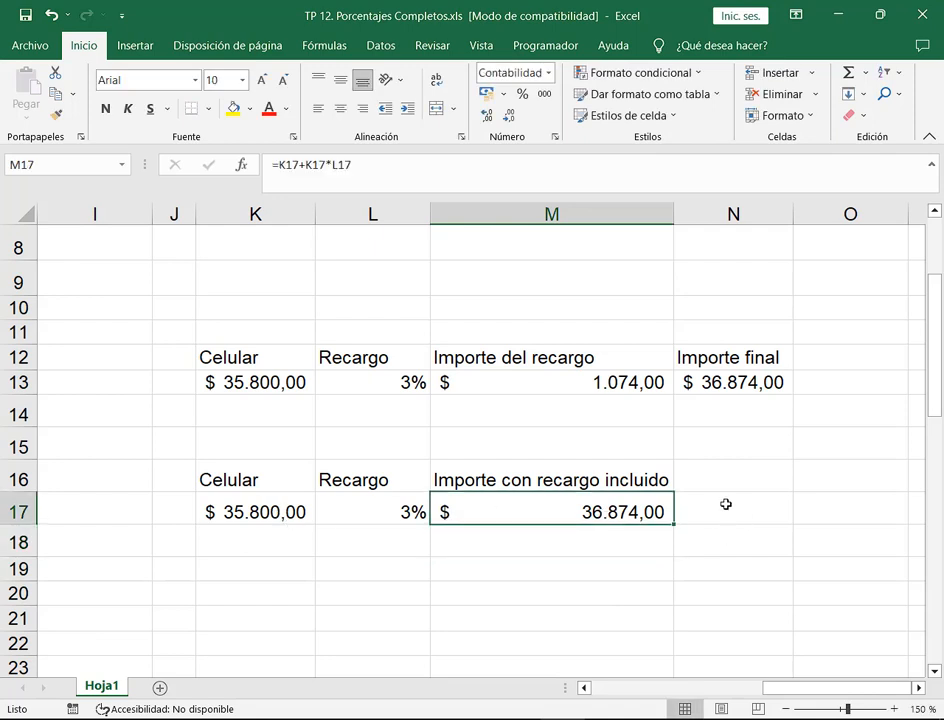
{"action": "key", "text": "Delete"}
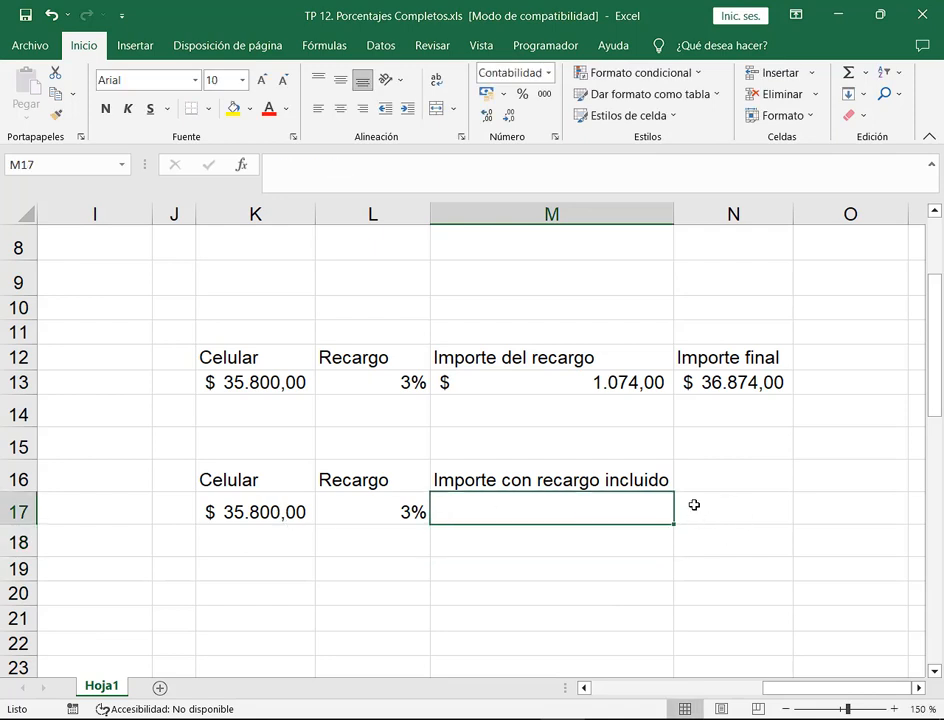
{"action": "key", "text": "ctrl+z"}
{"action": "left_click", "coordinate": [695, 515]}
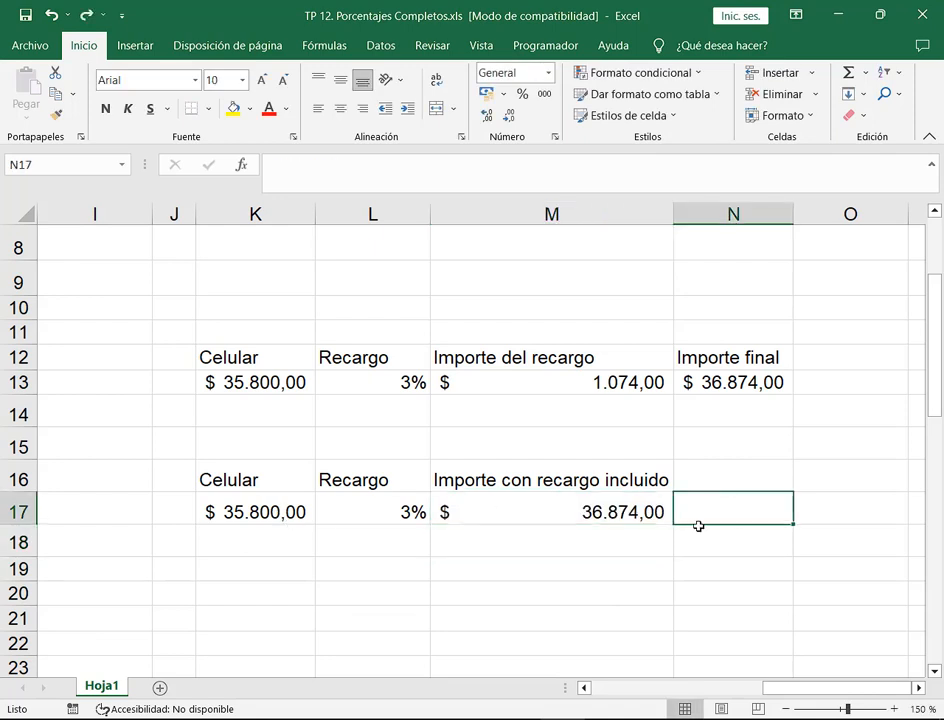
- Write the alternative surcharge-included formula =K17*(1+L17) in cell M18
{"action": "left_click", "coordinate": [655, 542]}
{"action": "type", "text": "="}
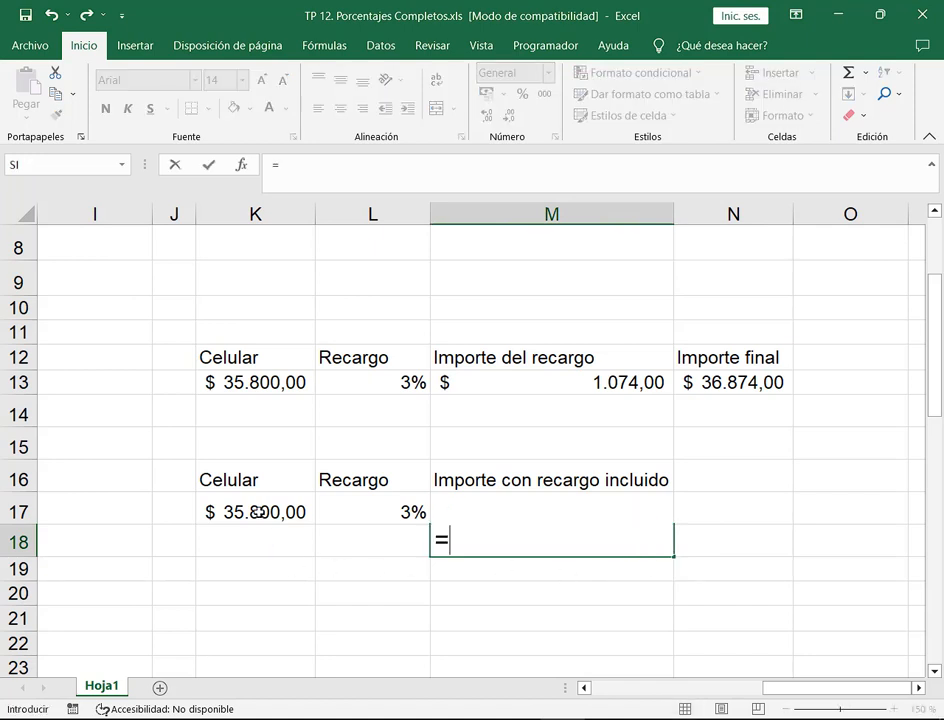
{"action": "left_click", "coordinate": [258, 512]}
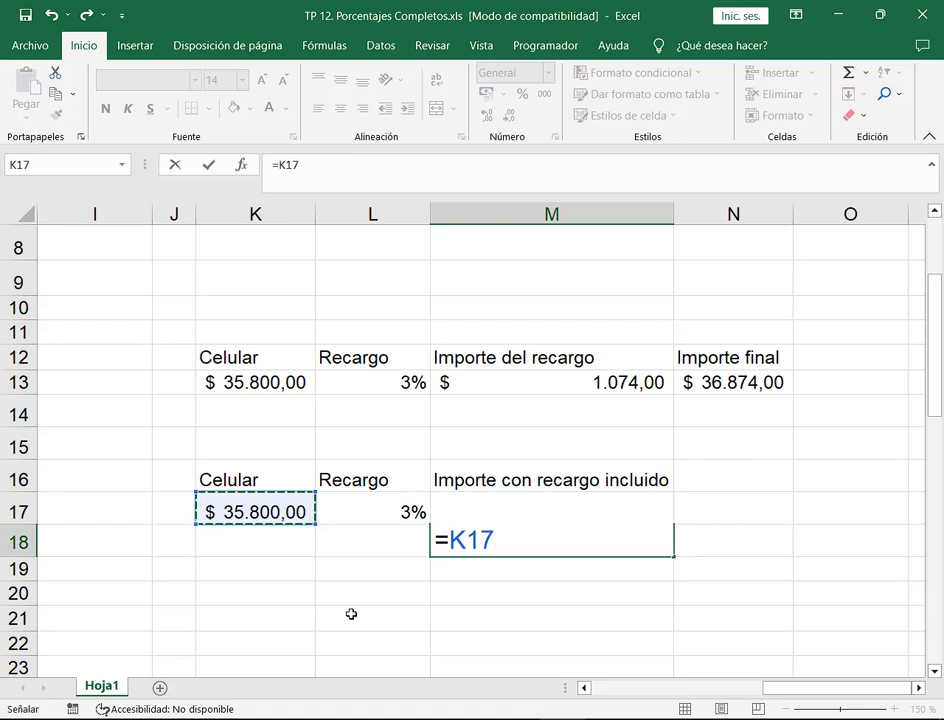
{"action": "type", "text": "*"}
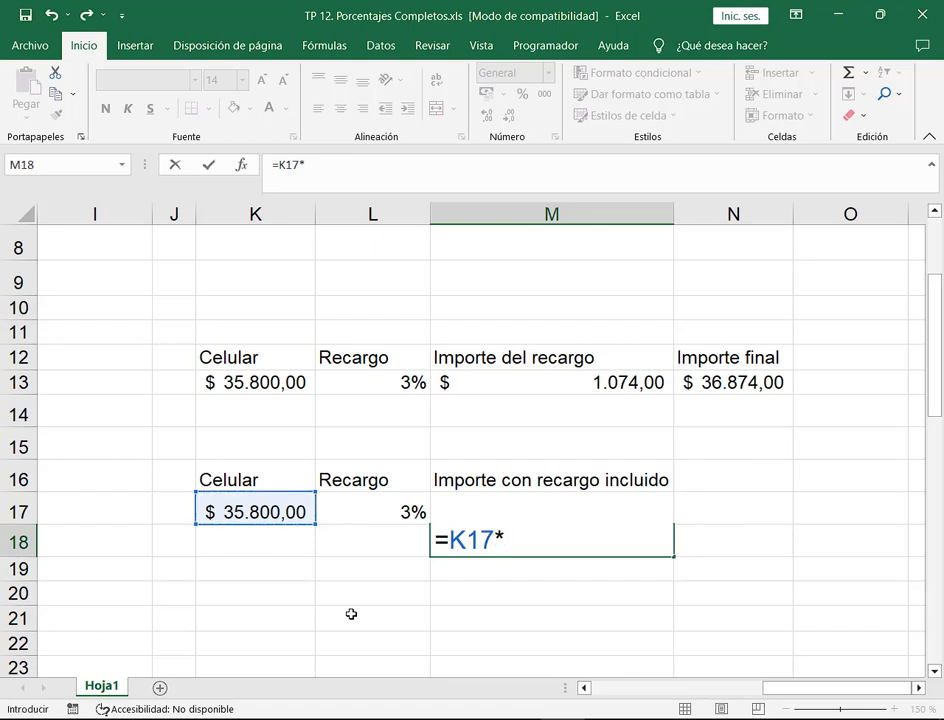
{"action": "type", "text": "(1+"}
{"action": "left_click", "coordinate": [372, 511]}
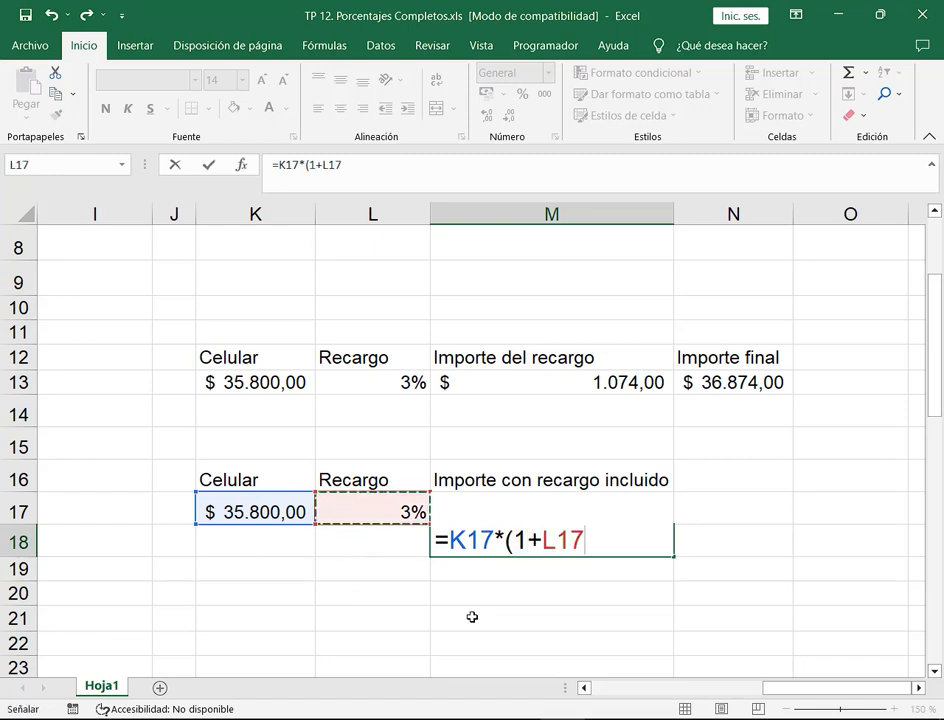
{"action": "type", "text": ")"}
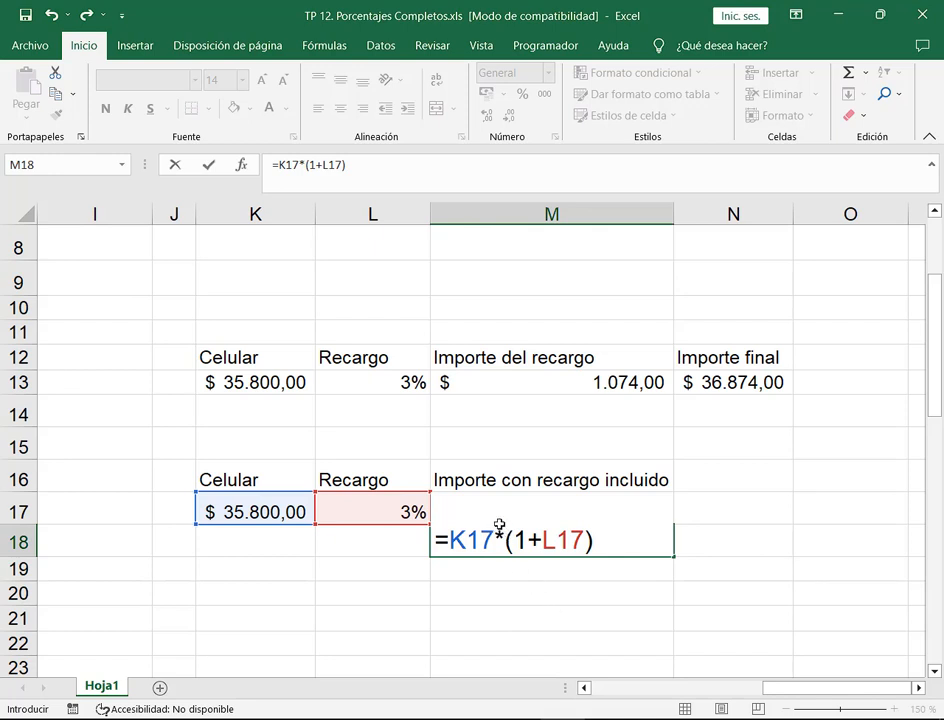
- Examine how the M18 formula multiplies K17 by both terms in the parentheses, the 1 and L17
{"action": "mouse_move", "coordinate": [499, 525]}
{"action": "left_mouse_down"}
{"action": "mouse_move", "coordinate": [483, 532]}
{"action": "mouse_move", "coordinate": [505, 560]}
{"action": "mouse_move", "coordinate": [527, 540]}
{"action": "mouse_move", "coordinate": [509, 516]}
{"action": "mouse_move", "coordinate": [509, 533]}
{"action": "left_mouse_up"}
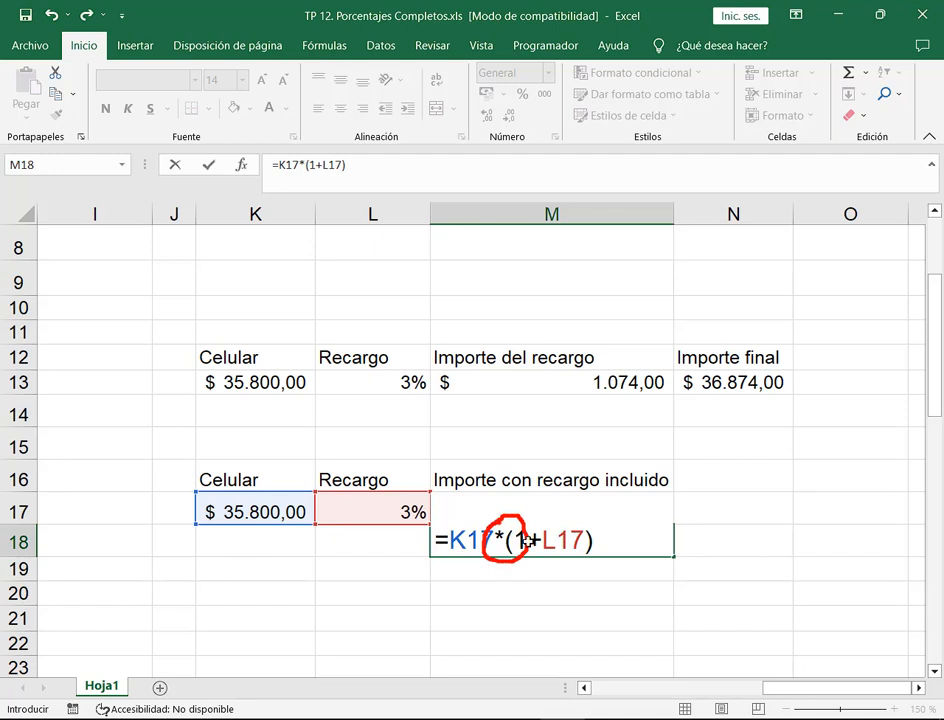
{"action": "key", "text": "Escape"}
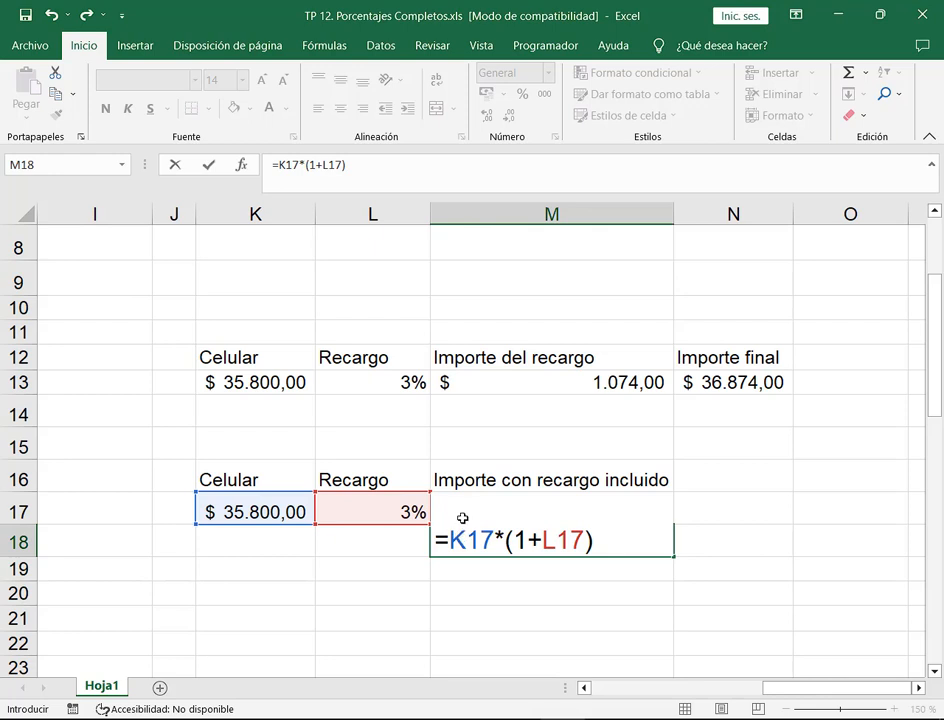
{"action": "mouse_move", "coordinate": [452, 526]}
{"action": "left_mouse_down"}
{"action": "mouse_move", "coordinate": [443, 550]}
{"action": "mouse_move", "coordinate": [492, 549]}
{"action": "mouse_move", "coordinate": [483, 520]}
{"action": "mouse_move", "coordinate": [450, 527]}
{"action": "left_mouse_up"}
{"action": "mouse_move", "coordinate": [497, 538]}
{"action": "left_mouse_down"}
{"action": "mouse_move", "coordinate": [479, 520]}
{"action": "mouse_move", "coordinate": [520, 525]}
{"action": "left_mouse_up"}
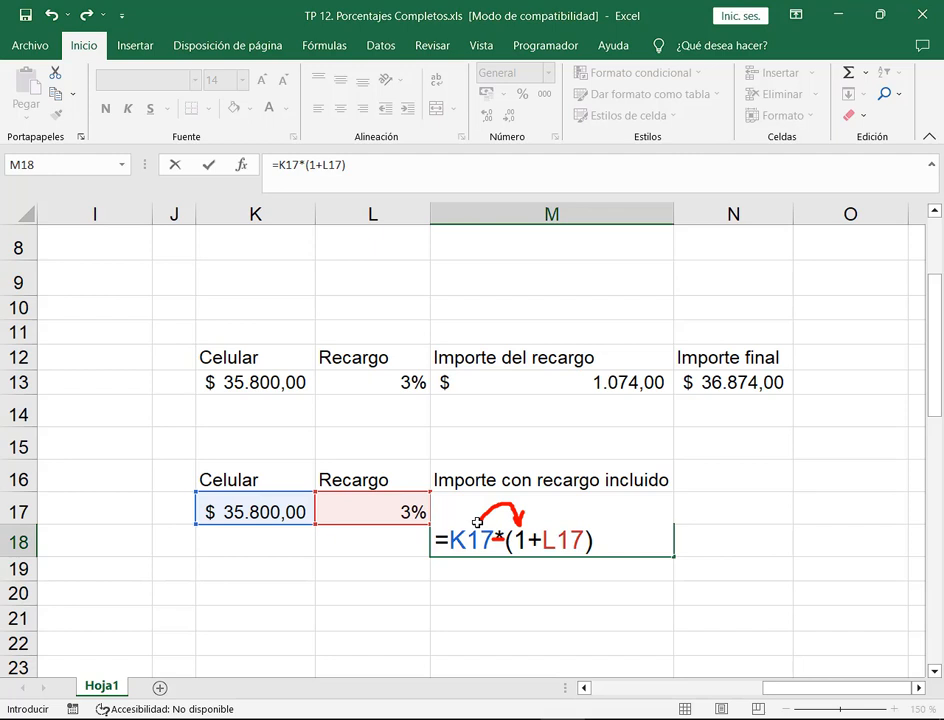
{"action": "mouse_move", "coordinate": [478, 522]}
{"action": "left_mouse_down"}
{"action": "mouse_move", "coordinate": [482, 502]}
{"action": "mouse_move", "coordinate": [540, 486]}
{"action": "mouse_move", "coordinate": [575, 511]}
{"action": "mouse_move", "coordinate": [569, 516]}
{"action": "left_mouse_up"}
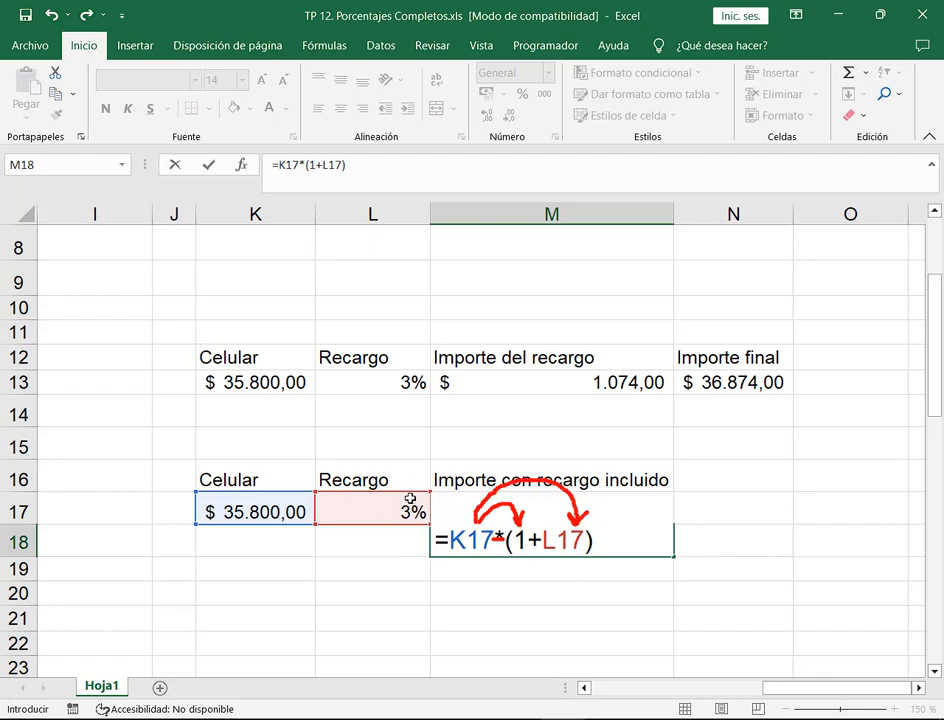
{"action": "mouse_move", "coordinate": [412, 500]}
{"action": "left_mouse_down"}
{"action": "mouse_move", "coordinate": [422, 528]}
{"action": "mouse_move", "coordinate": [407, 499]}
{"action": "left_mouse_up"}
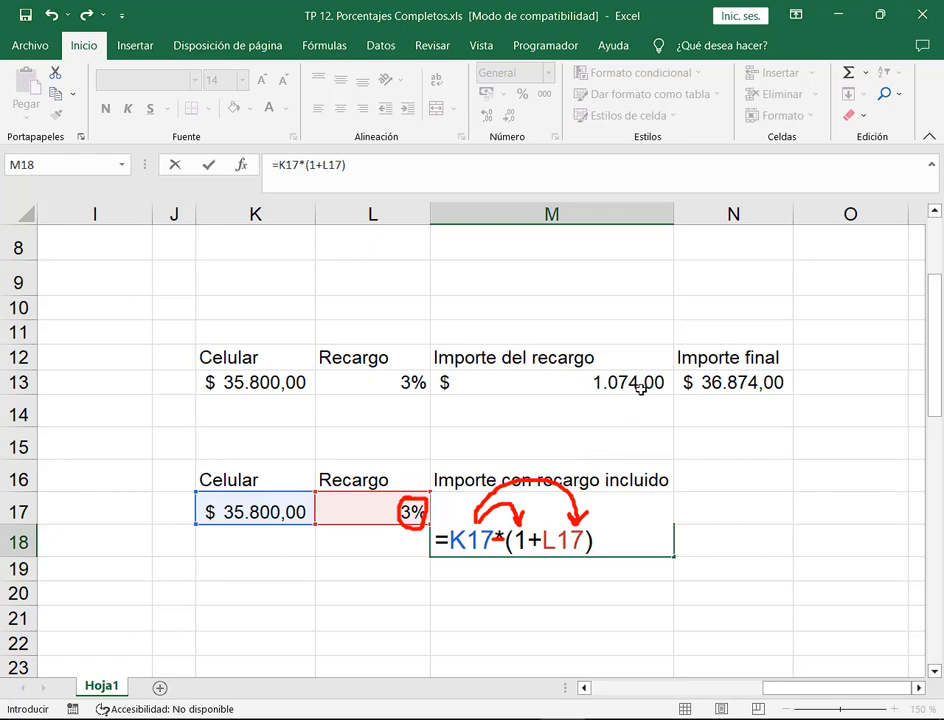
{"action": "key", "text": "ctrl+z"}
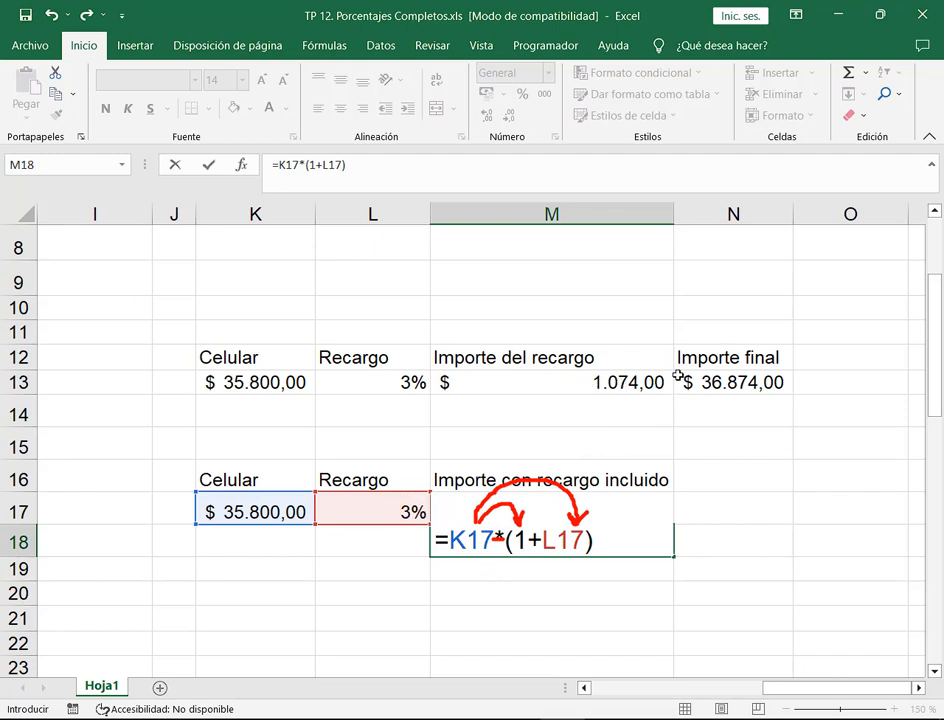
{"action": "mouse_move", "coordinate": [458, 590]}
{"action": "left_mouse_down"}
{"action": "mouse_move", "coordinate": [459, 569]}
{"action": "mouse_move", "coordinate": [472, 587]}
{"action": "left_mouse_up"}
{"action": "mouse_move", "coordinate": [561, 568]}
{"action": "left_mouse_down"}
{"action": "mouse_move", "coordinate": [561, 584]}
{"action": "mouse_move", "coordinate": [565, 569]}
{"action": "mouse_move", "coordinate": [577, 590]}
{"action": "left_mouse_up"}
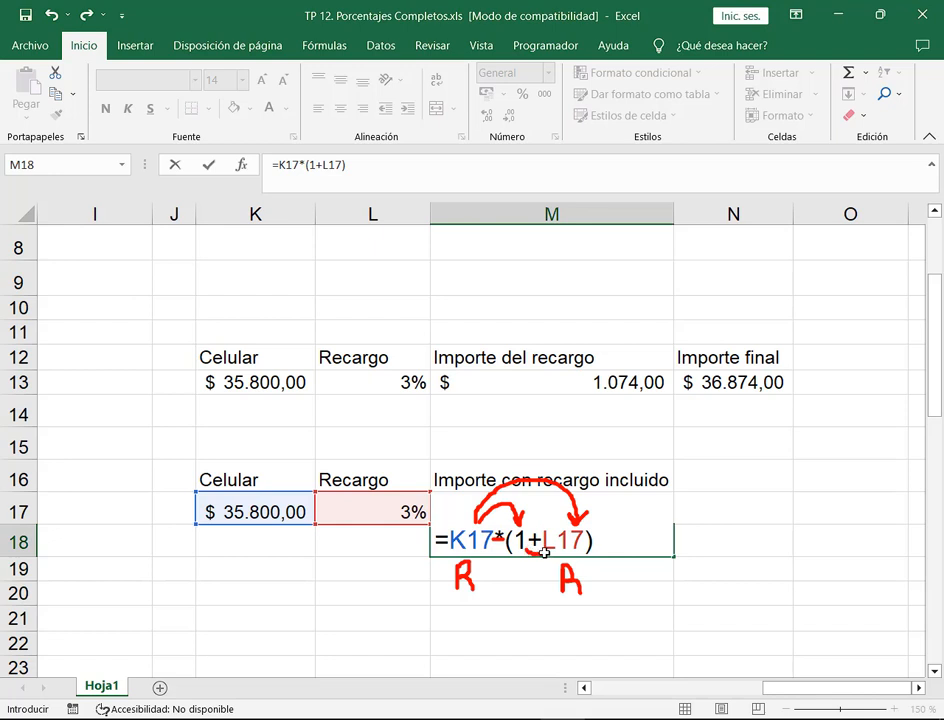
{"action": "mouse_move", "coordinate": [513, 570]}
{"action": "left_mouse_down"}
{"action": "mouse_move", "coordinate": [513, 594]}
{"action": "mouse_move", "coordinate": [523, 578]}
{"action": "left_mouse_up"}
- Commit the formula in M18 and set the font size of both M18 and M17 to 12
{"action": "key", "text": "Return"}
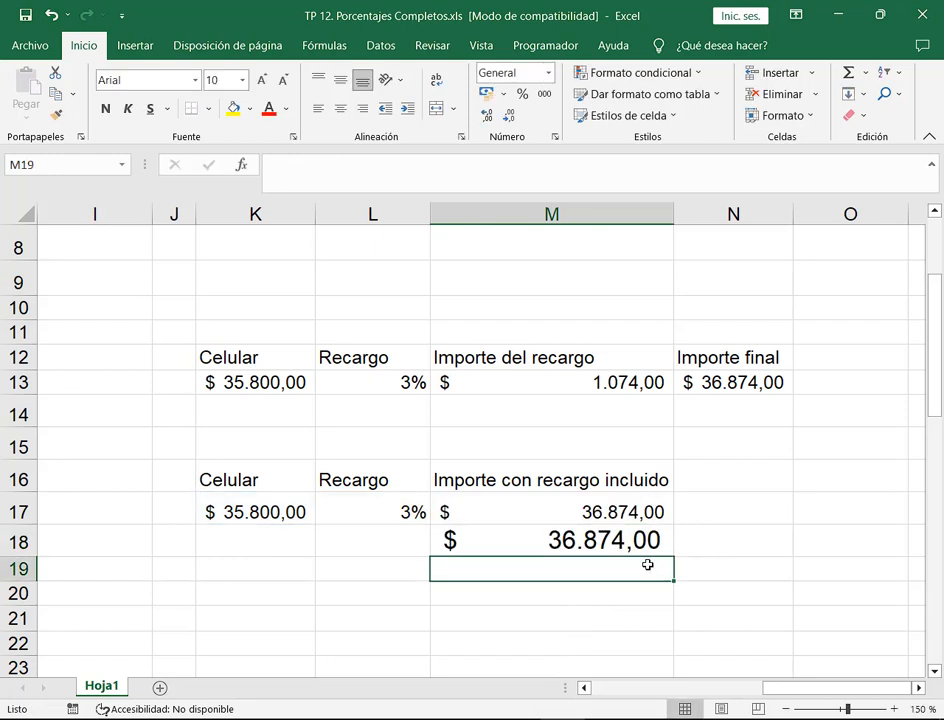
{"action": "left_click", "coordinate": [664, 540]}
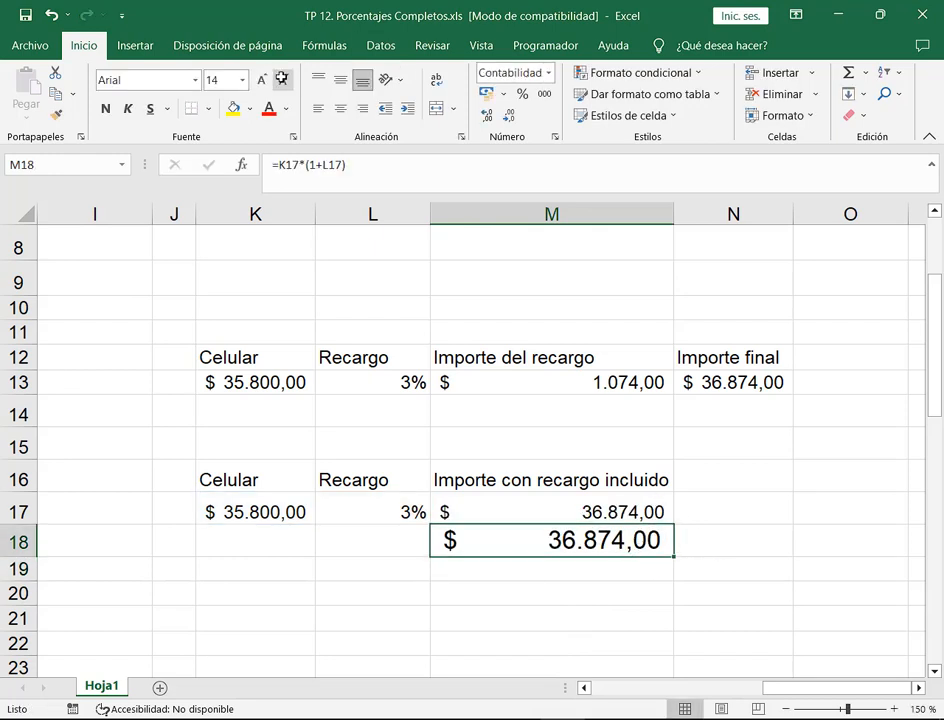
{"action": "left_click", "coordinate": [283, 78]}
{"action": "left_click", "coordinate": [584, 512]}
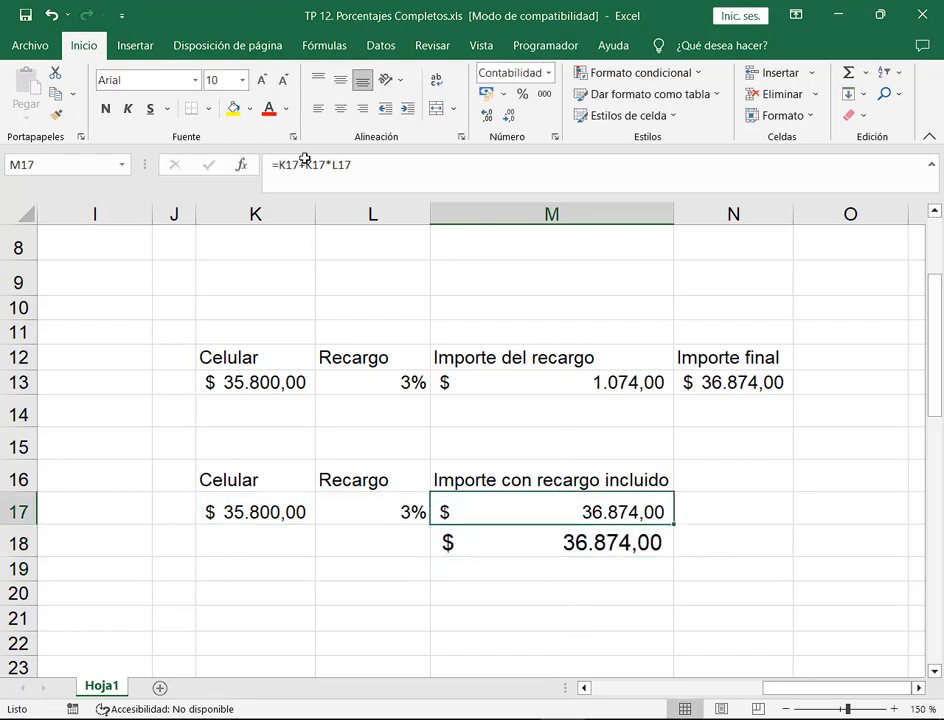
{"action": "left_click", "coordinate": [264, 78]}
{"action": "left_click", "coordinate": [264, 78]}
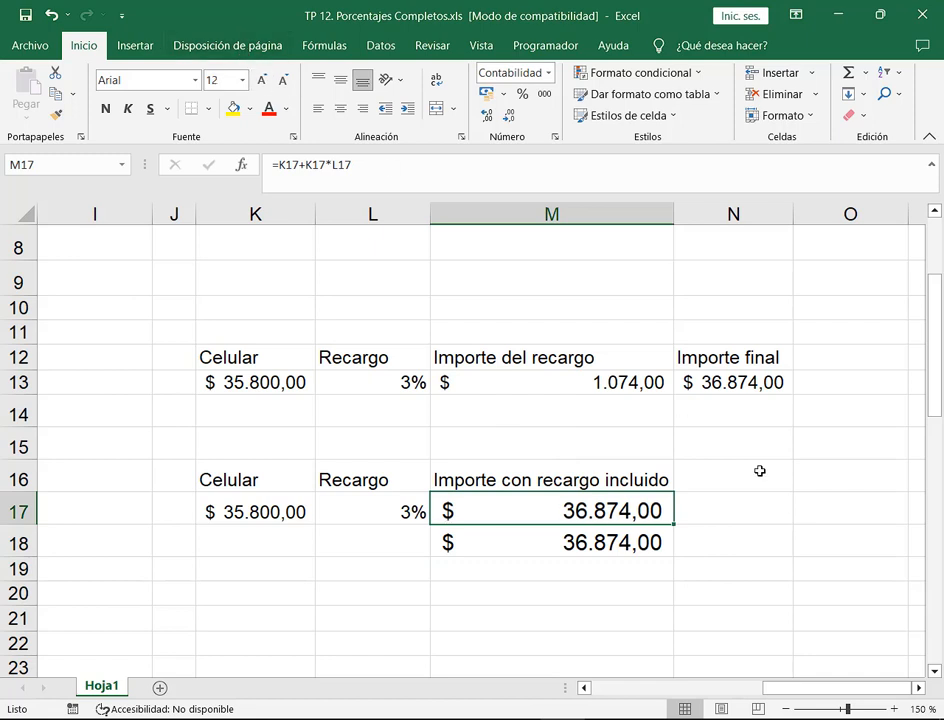
- Compare the formulas in M17 and M18, displaying each one in its cell
{"action": "scroll", "coordinate": [633, 490], "scroll_direction": "right", "scroll_amount": 1}
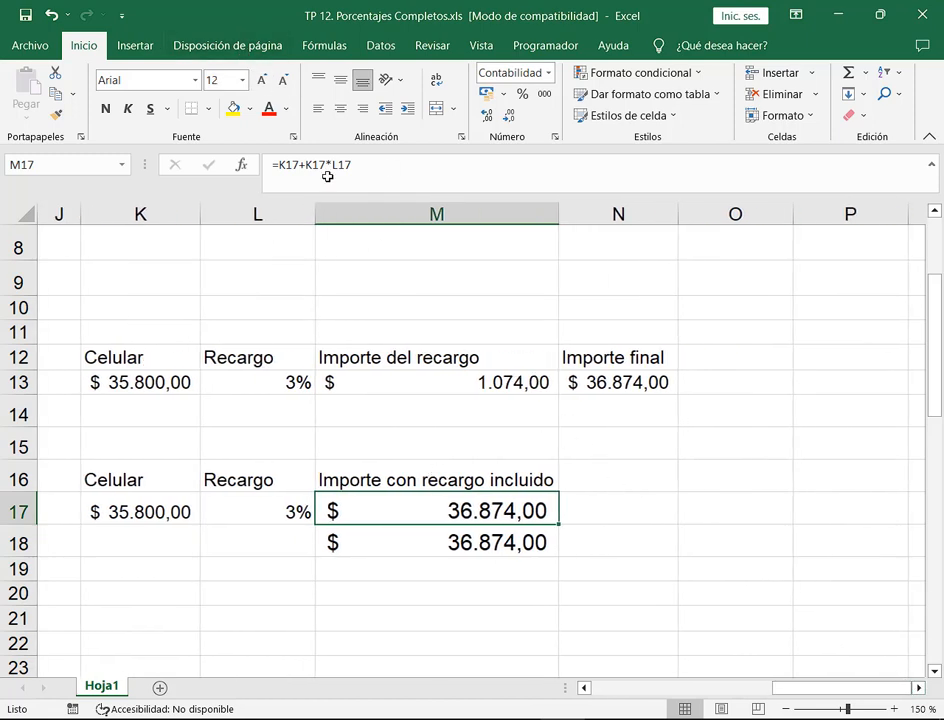
{"action": "key", "text": "F2"}
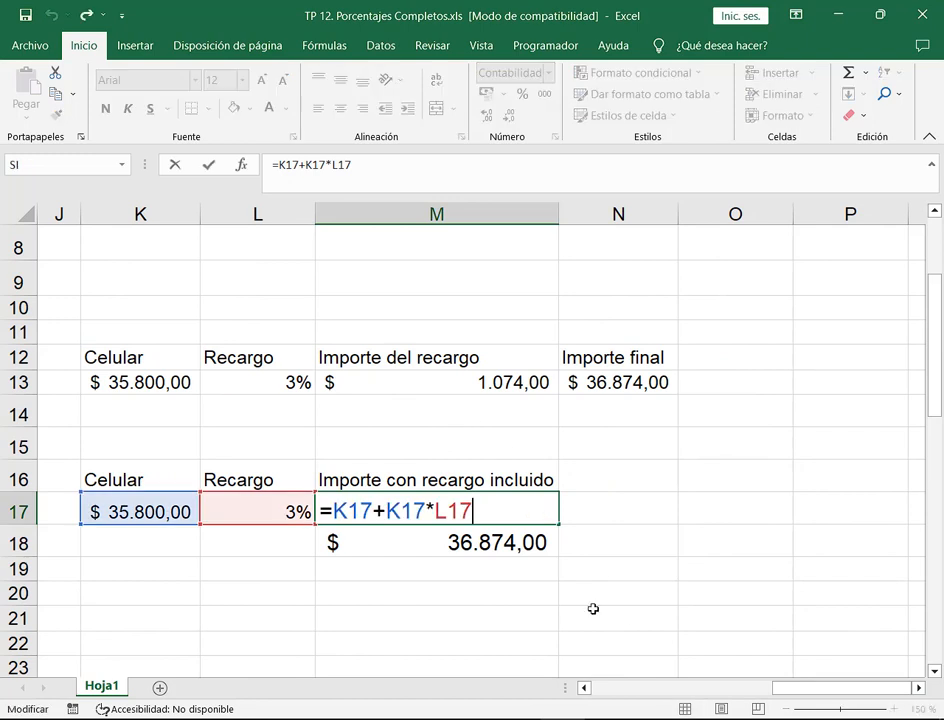
{"action": "key", "text": "Return"}
{"action": "key", "text": "F2"}
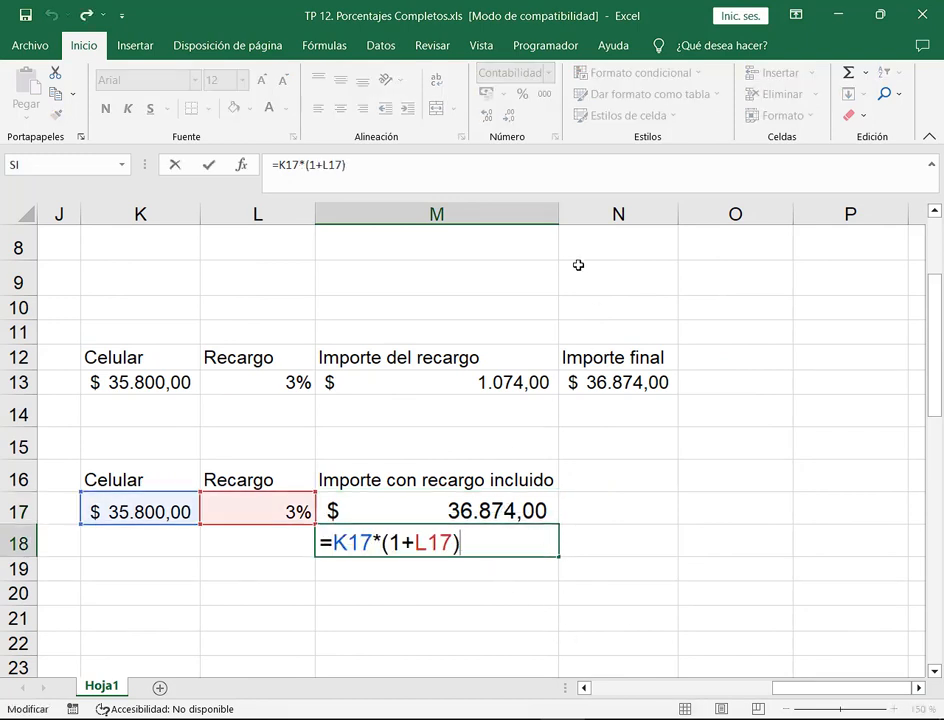
{"action": "key", "text": "Escape"}
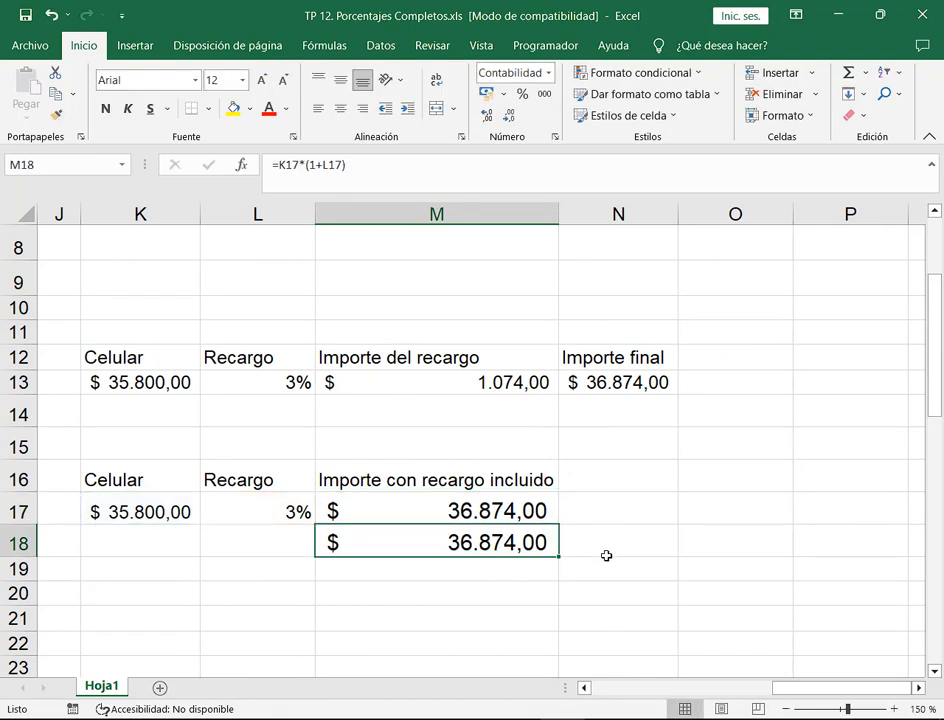
- Increase the font size of the empty cell O17 to 14
{"action": "left_click", "coordinate": [680, 494]}
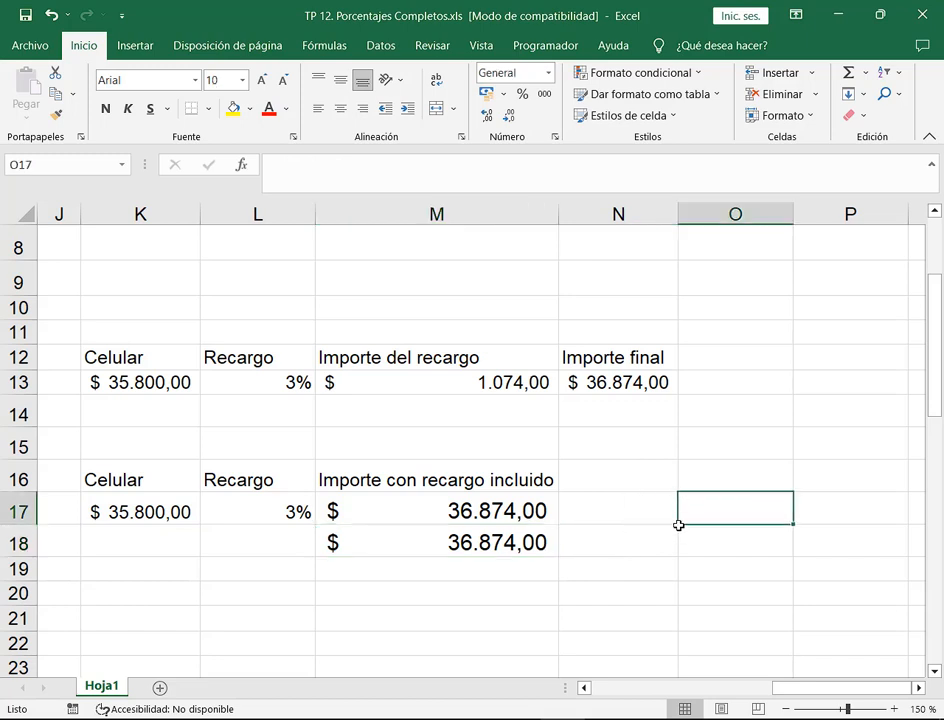
{"action": "left_click", "coordinate": [677, 498]}
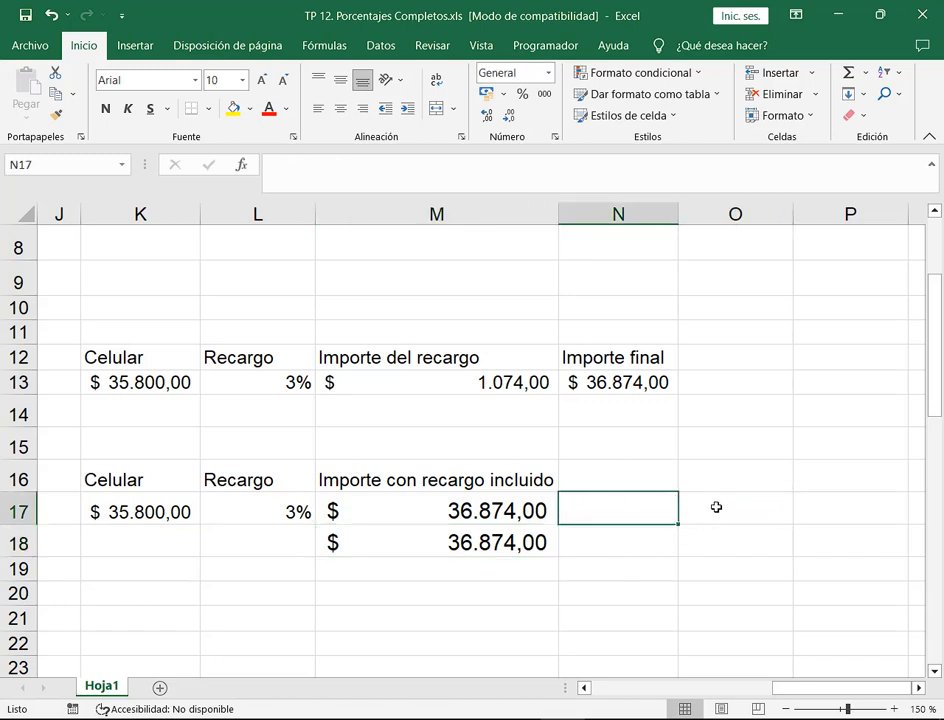
{"action": "left_click", "coordinate": [716, 512]}
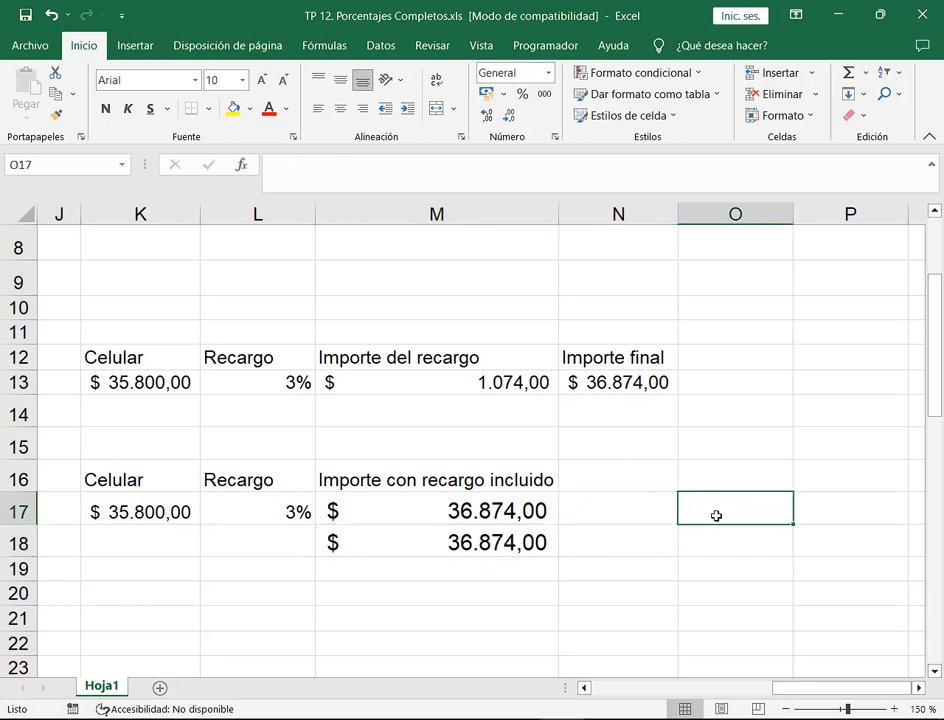
{"action": "left_click", "coordinate": [259, 81]}
{"action": "left_click", "coordinate": [259, 81]}
{"action": "left_click", "coordinate": [259, 81]}
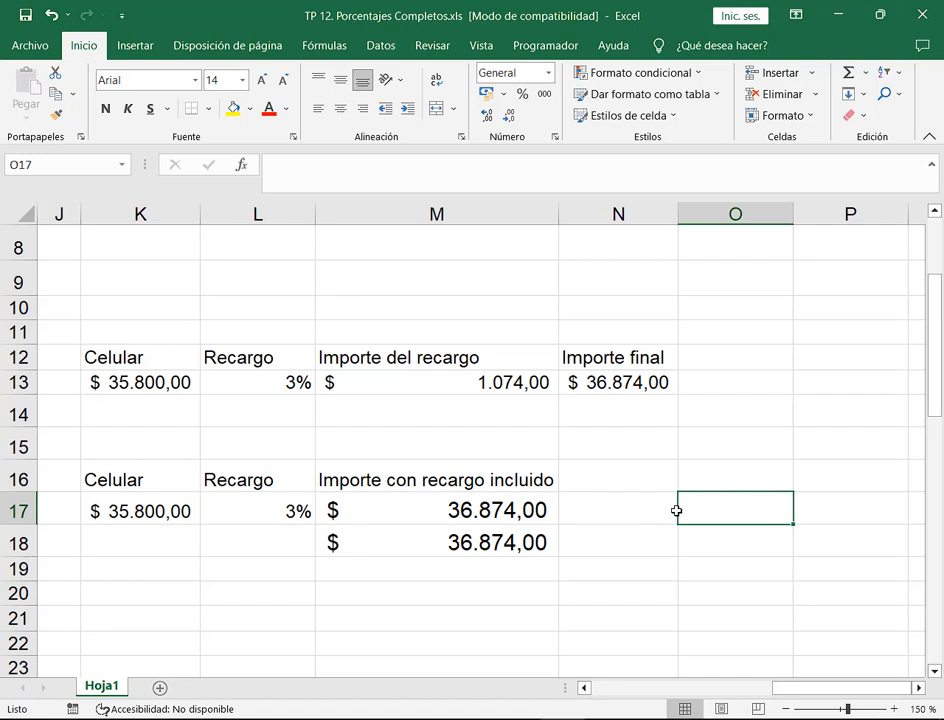
- Enter the direct addition formula =K17+L17 in O17 and select the cell
{"action": "type", "text": "="}
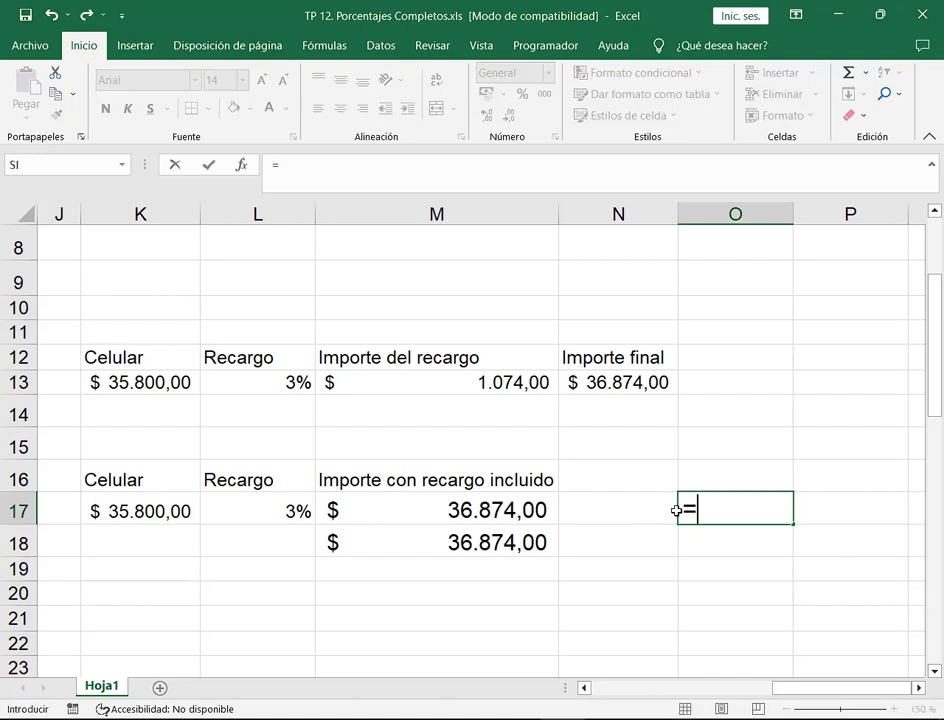
{"action": "left_click", "coordinate": [122, 507]}
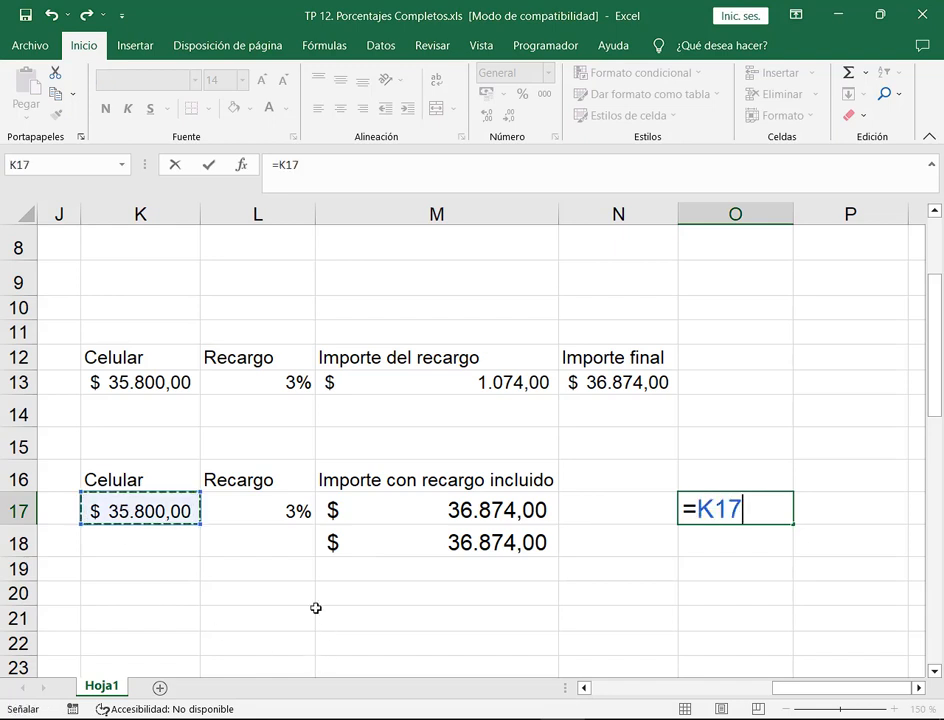
{"action": "type", "text": "+"}
{"action": "left_click", "coordinate": [274, 507]}
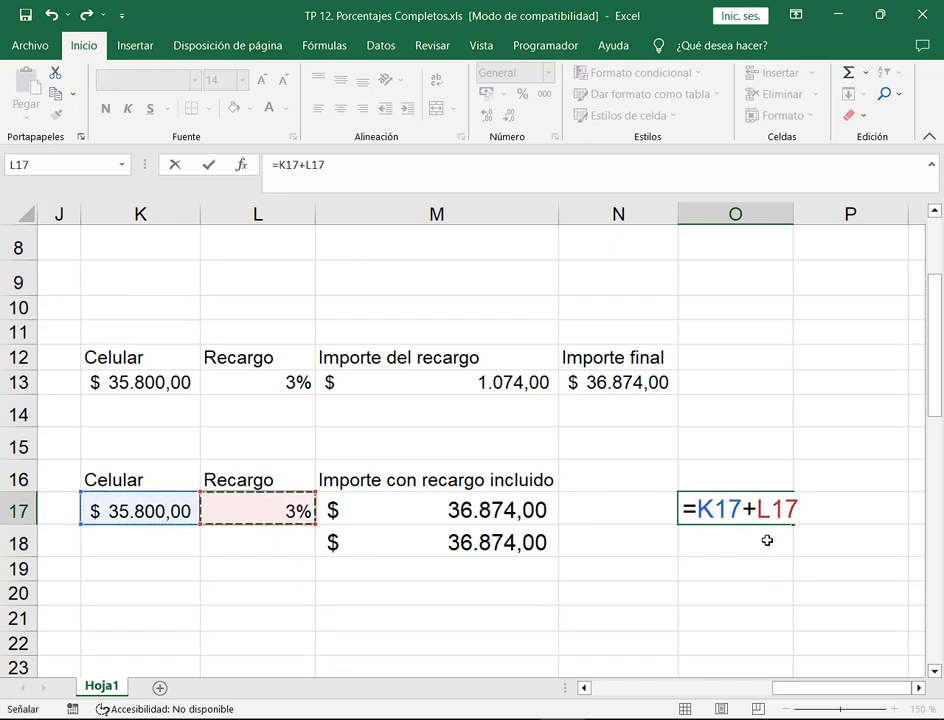
{"action": "left_click_drag", "start_coordinate": [756, 508], "coordinate": [828, 510]}
{"action": "left_click", "coordinate": [827, 517]}
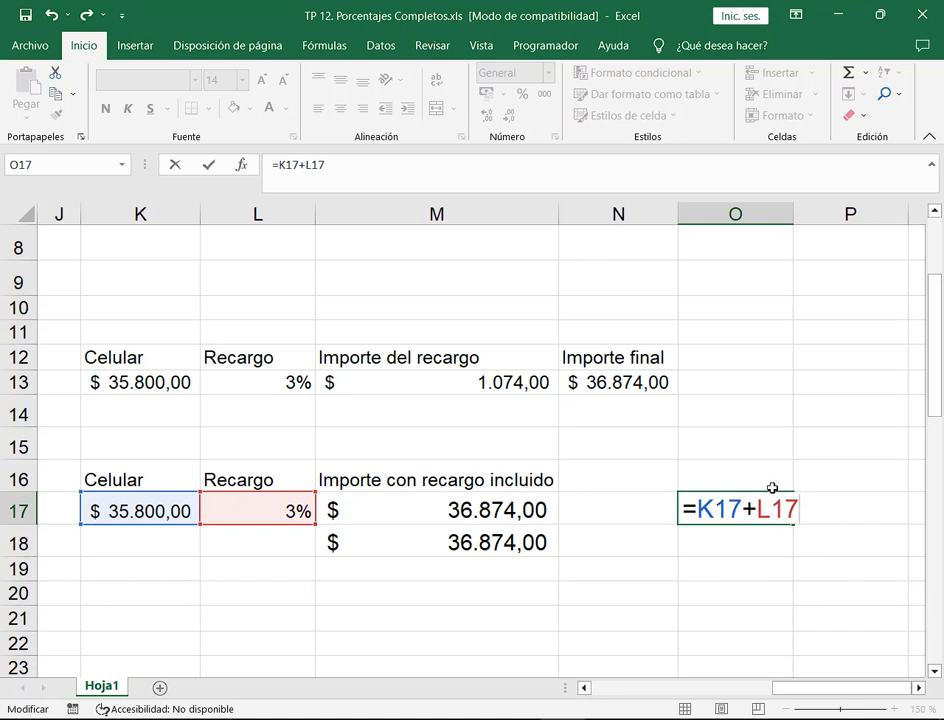
{"action": "key", "text": "Return"}
{"action": "left_click", "coordinate": [786, 518]}
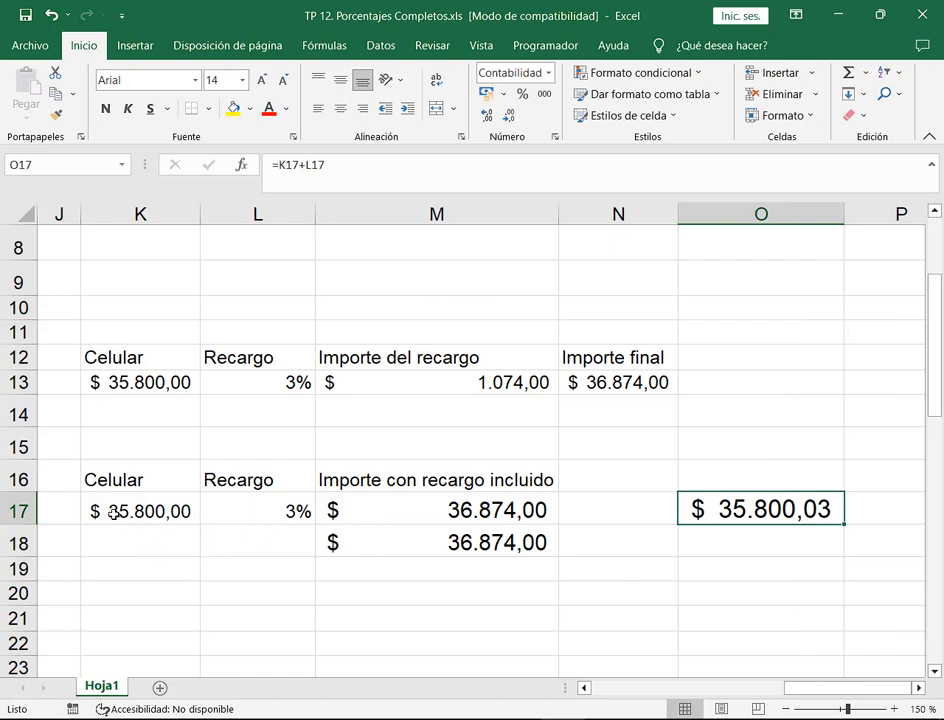
- Compare the amount in O17 with the phone price in K17 and the surcharge percentage in L17
{"action": "left_click_drag", "start_coordinate": [103, 497], "coordinate": [200, 527]}
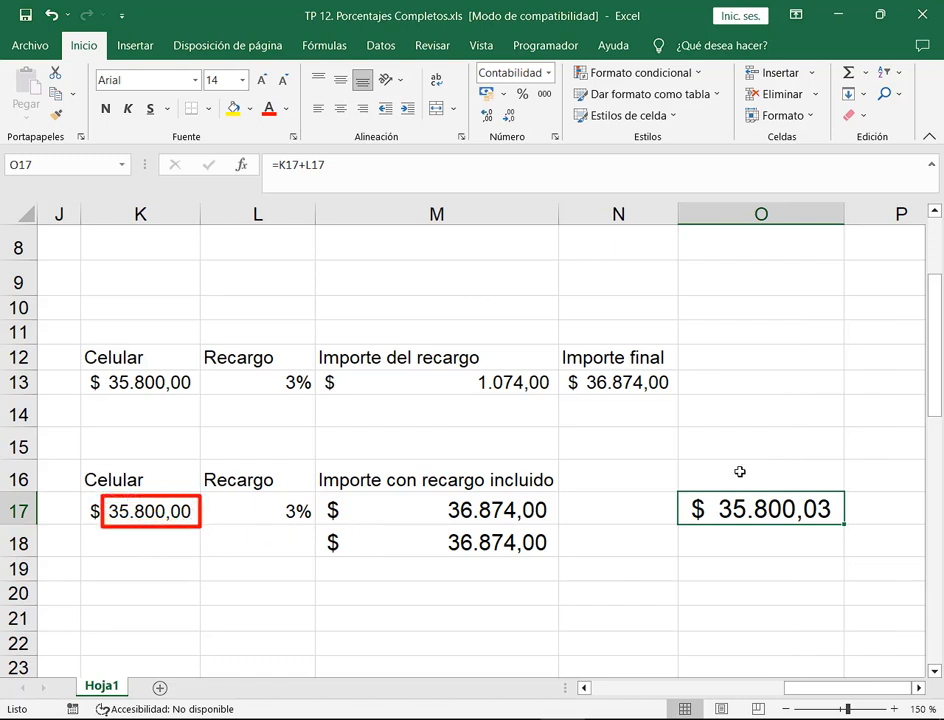
{"action": "left_click_drag", "start_coordinate": [717, 489], "coordinate": [846, 527]}
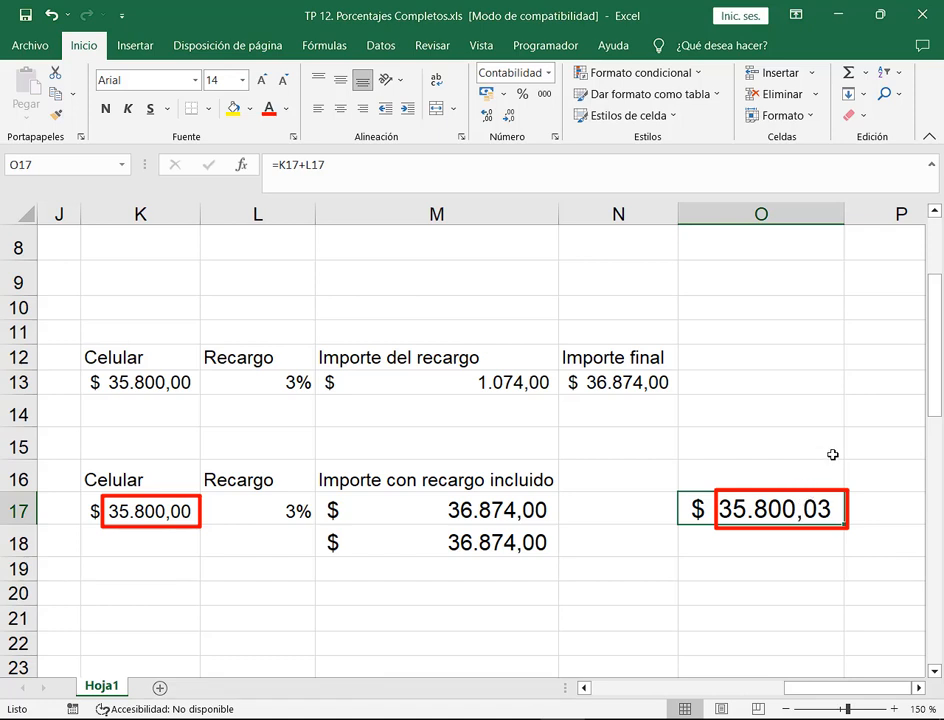
{"action": "left_click_drag", "start_coordinate": [830, 445], "coordinate": [826, 476]}
{"action": "left_click_drag", "start_coordinate": [276, 497], "coordinate": [315, 529]}
{"action": "left_click_drag", "start_coordinate": [308, 578], "coordinate": [300, 521]}
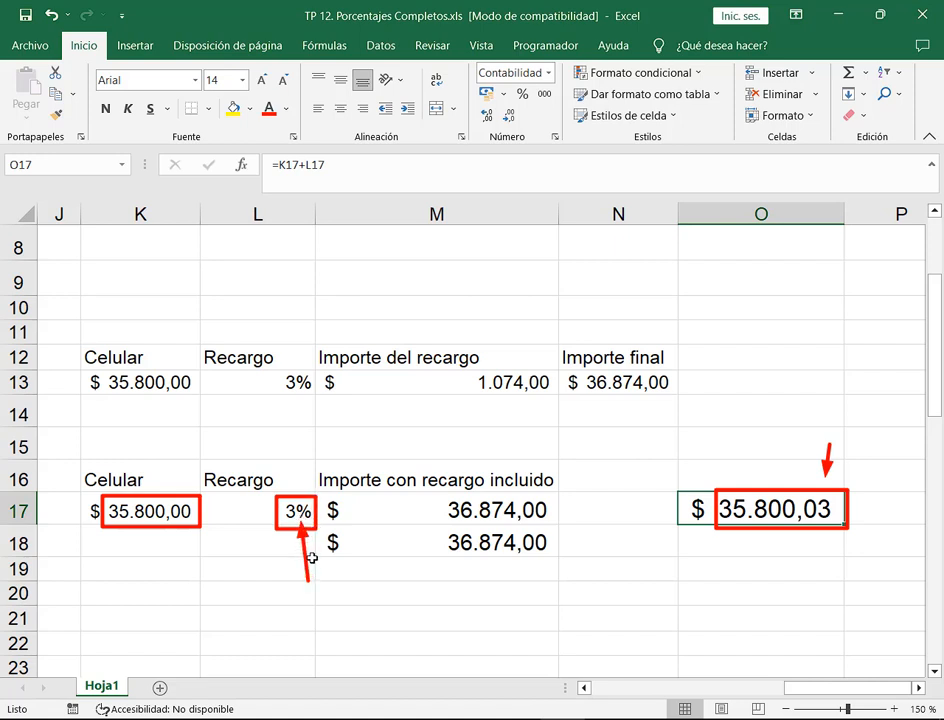
{"action": "key", "text": "Escape"}
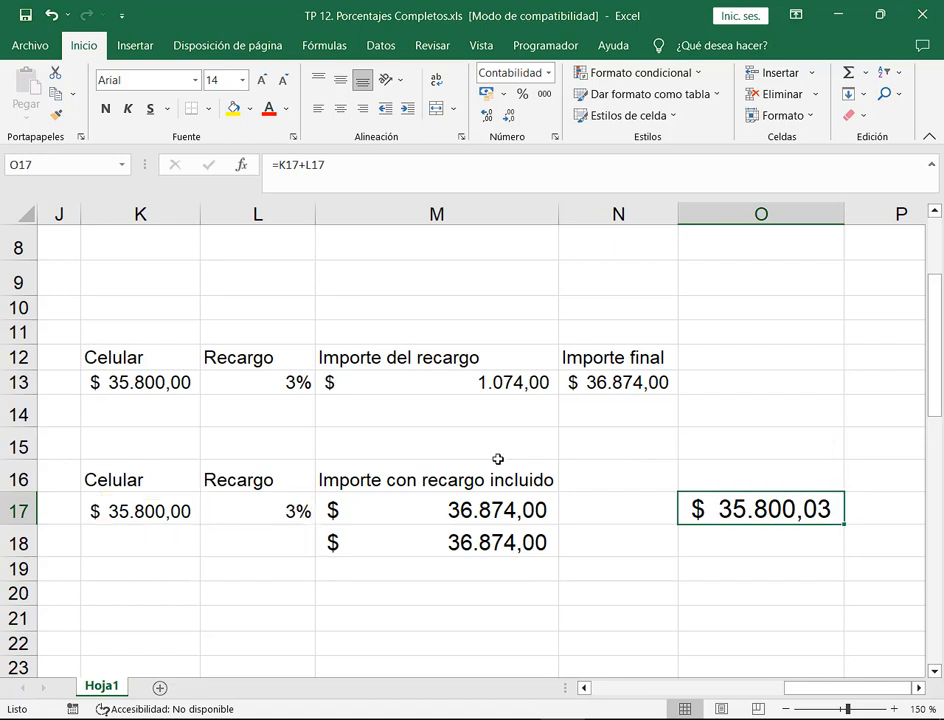
- Clear the formatting of L17 to inspect its underlying number against the formula in O17, and undo the clearing
{"action": "left_click", "coordinate": [180, 508]}
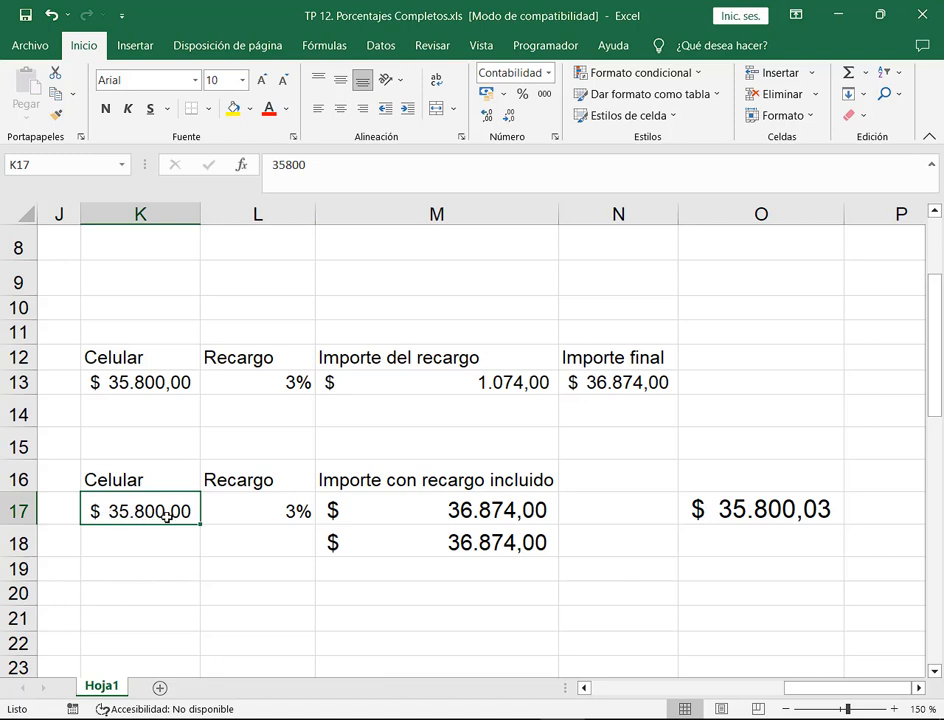
{"action": "left_click", "coordinate": [303, 511]}
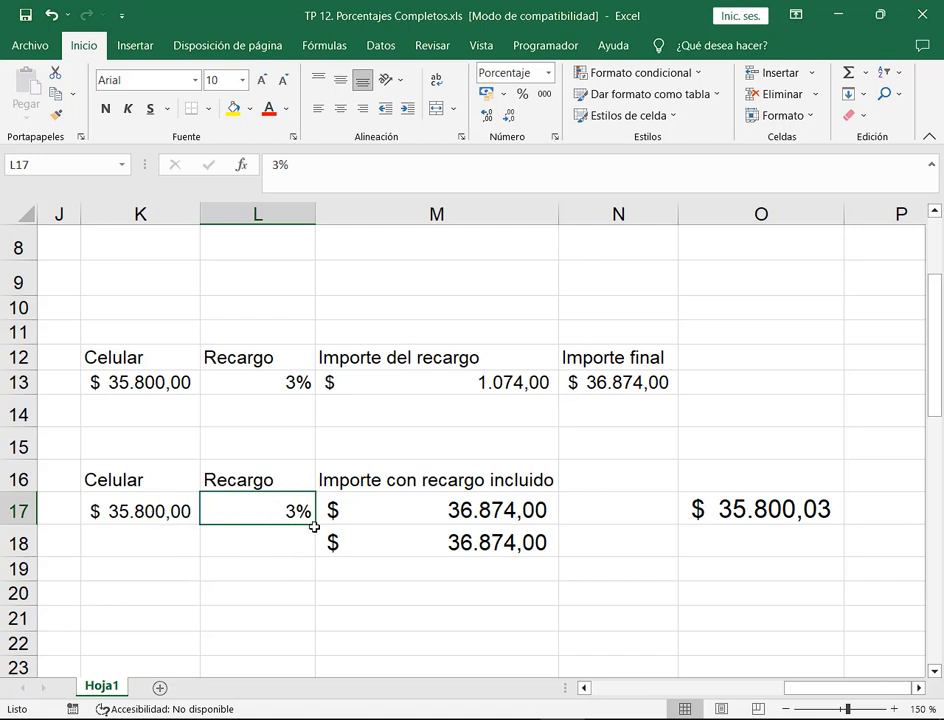
{"action": "left_click", "coordinate": [856, 115]}
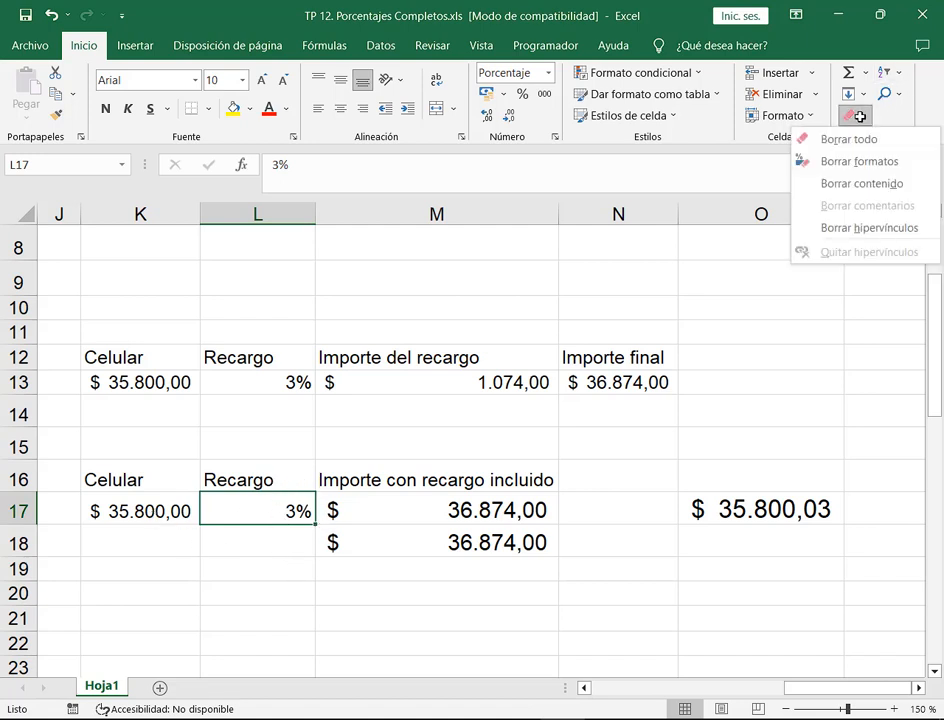
{"action": "left_click", "coordinate": [859, 161]}
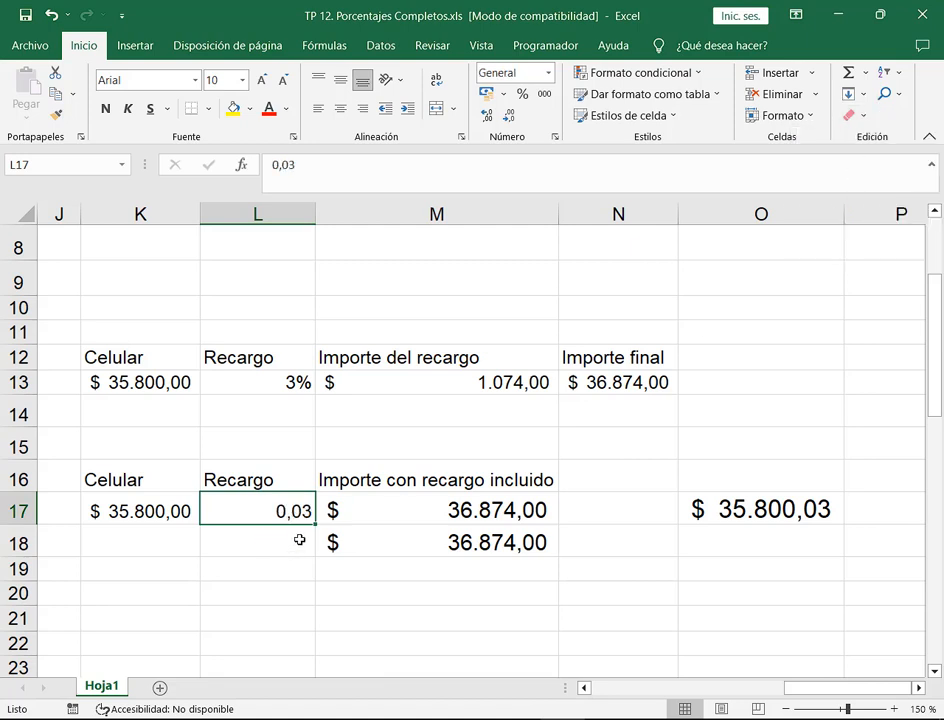
{"action": "double_click", "coordinate": [697, 512]}
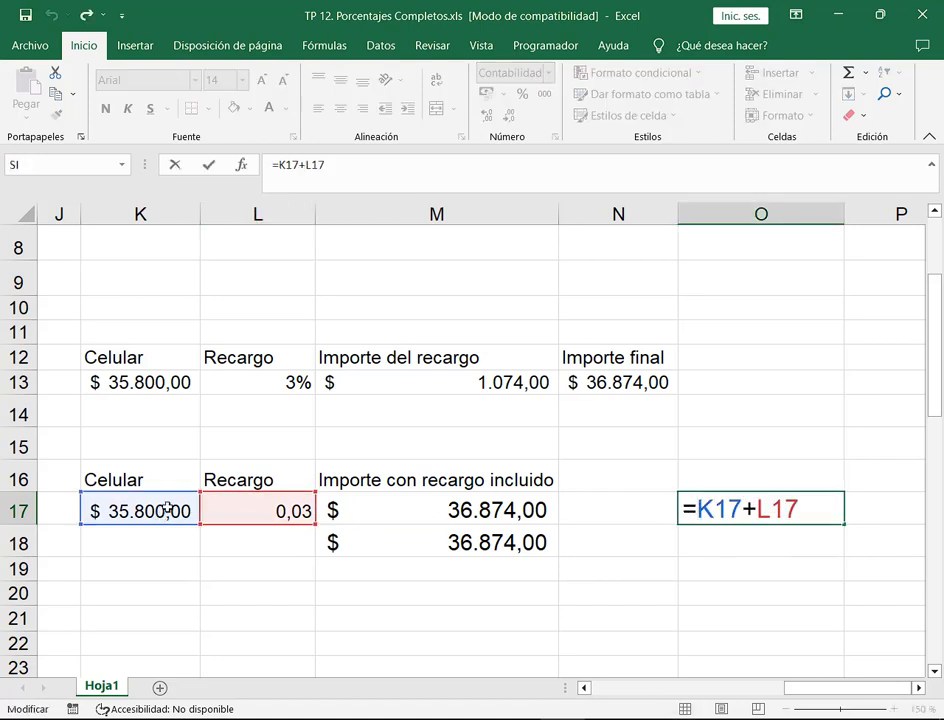
{"action": "key", "text": "Return"}
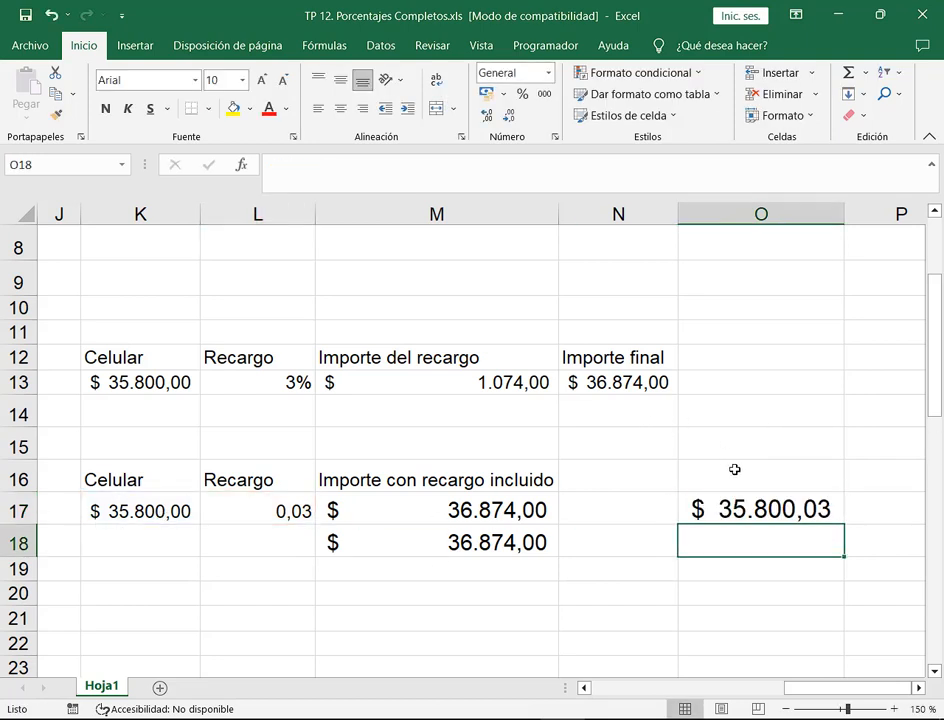
{"action": "left_click", "coordinate": [792, 514]}
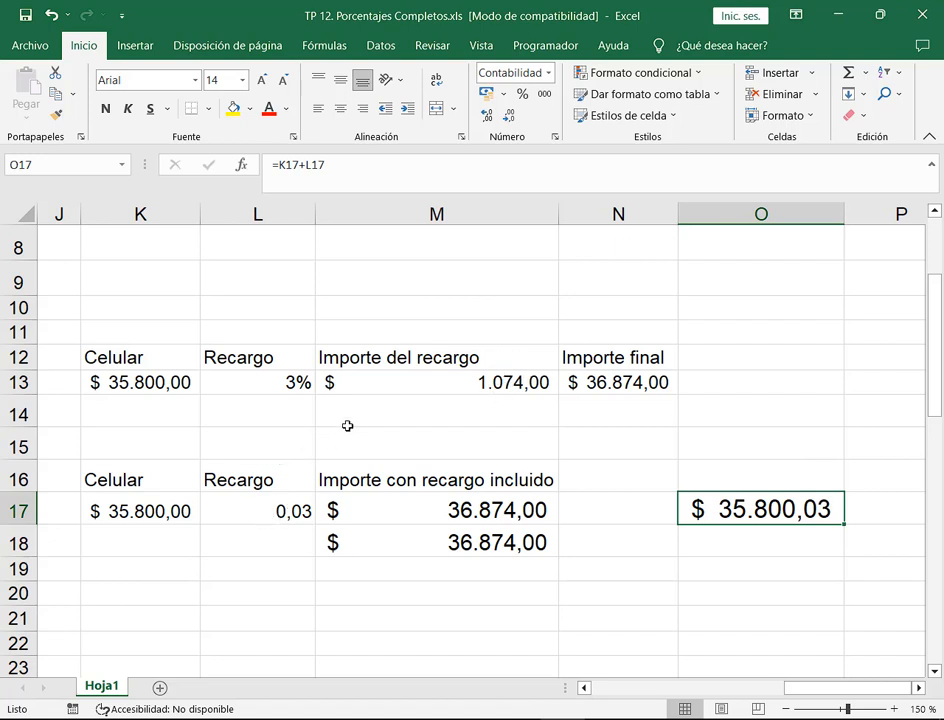
{"action": "key", "text": "ctrl+z"}
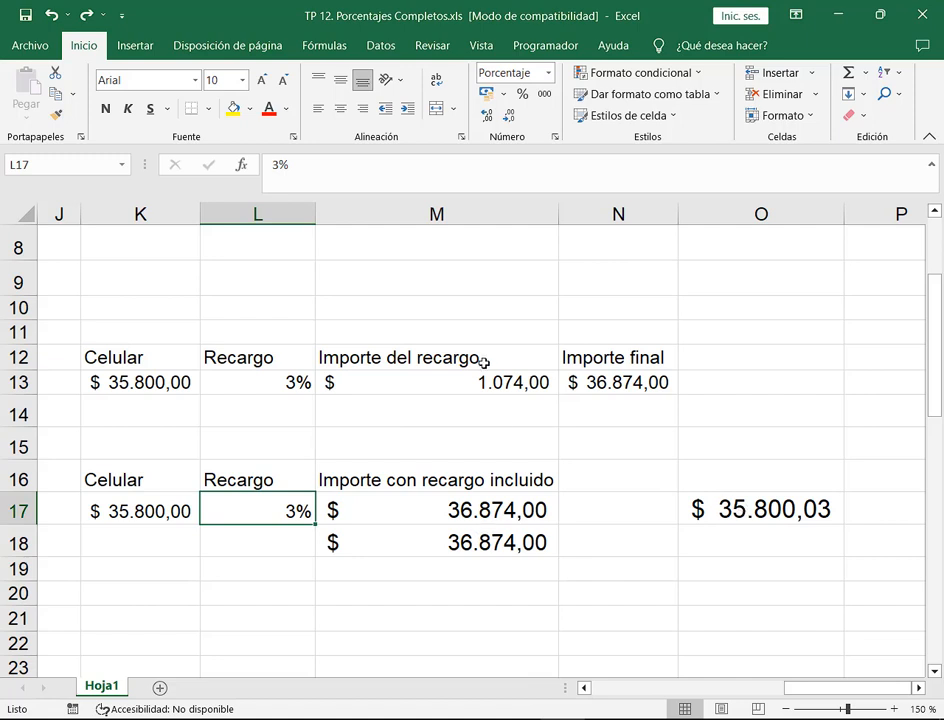
- Compare the surcharge formula in M13 with the direct addition formula in O17
{"action": "left_click", "coordinate": [504, 390]}
{"action": "double_click", "coordinate": [504, 390]}
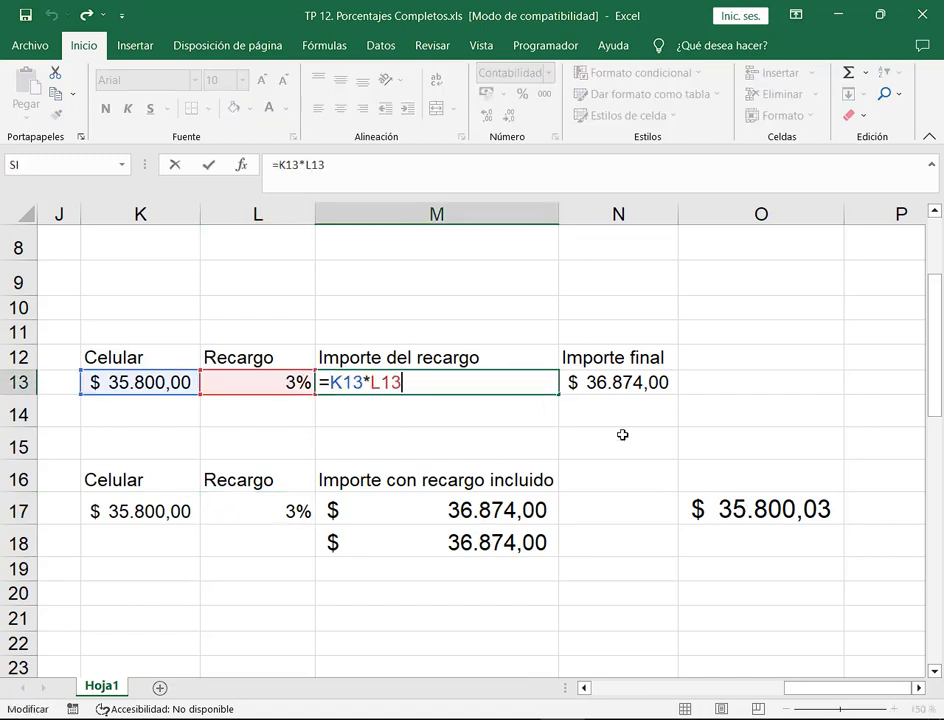
{"action": "key", "text": "ctrl+Return"}
{"action": "left_click", "coordinate": [760, 507]}
{"action": "type", "text": "=K17+L17"}
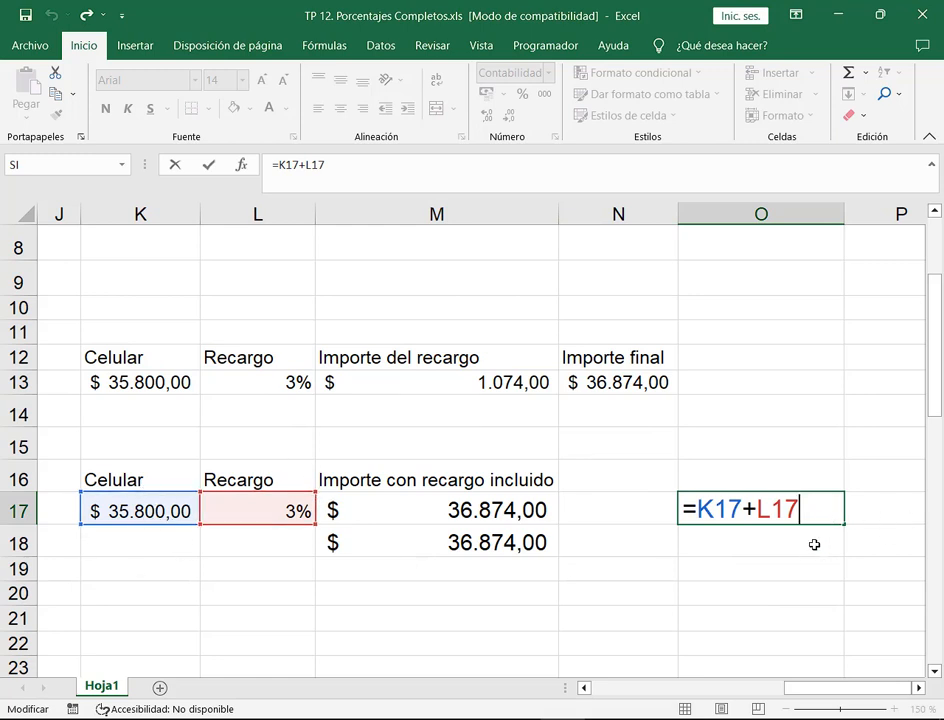
{"action": "mouse_move", "coordinate": [712, 477]}
{"action": "left_mouse_down"}
{"action": "mouse_move", "coordinate": [740, 515]}
{"action": "mouse_move", "coordinate": [684, 565]}
{"action": "left_mouse_up"}
- Review the two single-formula surcharge calculations in M17 and M18 without changing them
{"action": "left_click", "coordinate": [489, 510]}
{"action": "double_click", "coordinate": [489, 510]}
{"action": "left_click_drag", "start_coordinate": [321, 510], "coordinate": [523, 508]}
{"action": "key", "text": "Escape"}
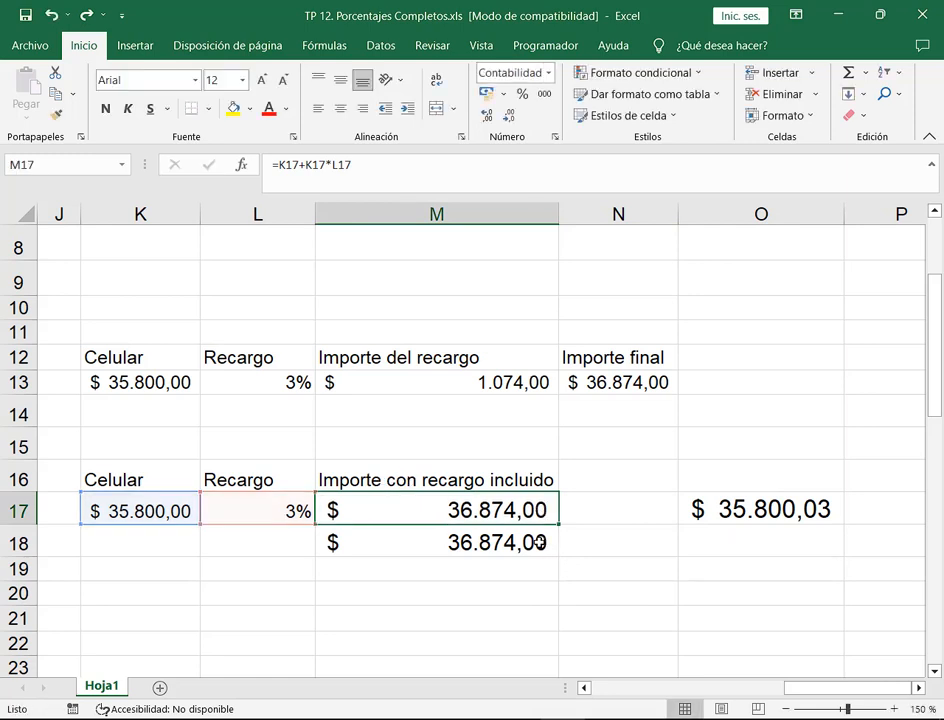
{"action": "left_click", "coordinate": [544, 541]}
{"action": "double_click", "coordinate": [544, 541]}
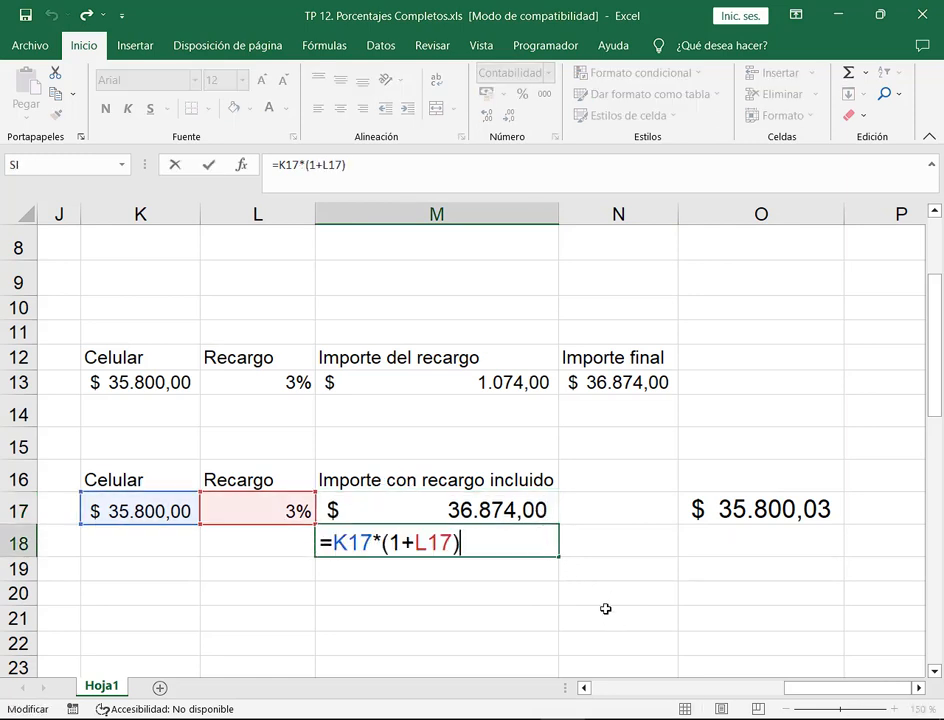
{"action": "key", "text": "Escape"}
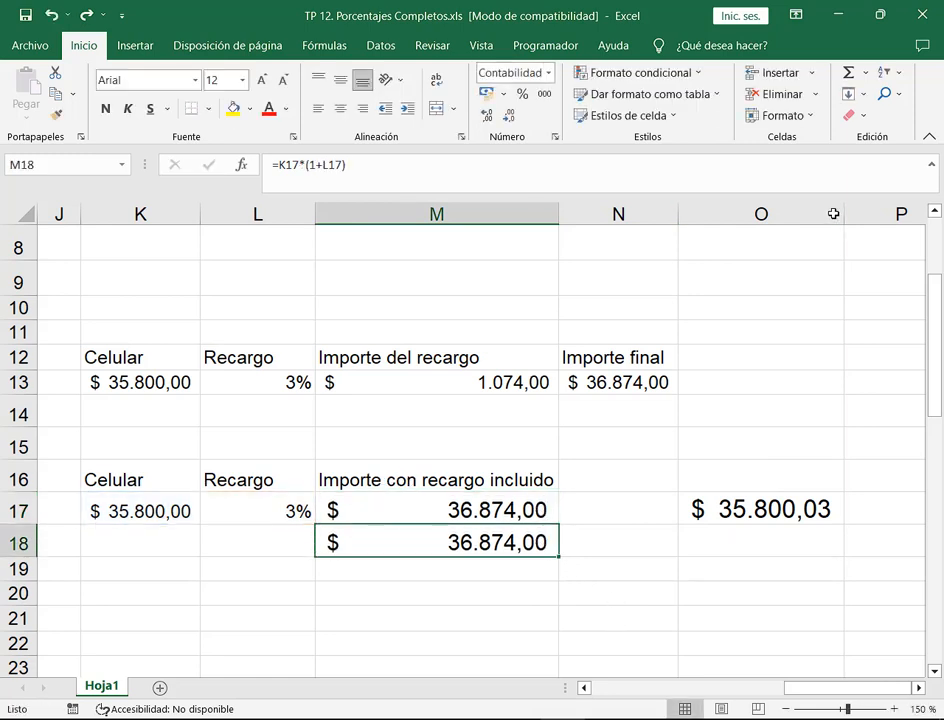
- Remove the equals sign from the formulas in M17 and M18 to display them as plain text
{"action": "double_click", "coordinate": [650, 14]}
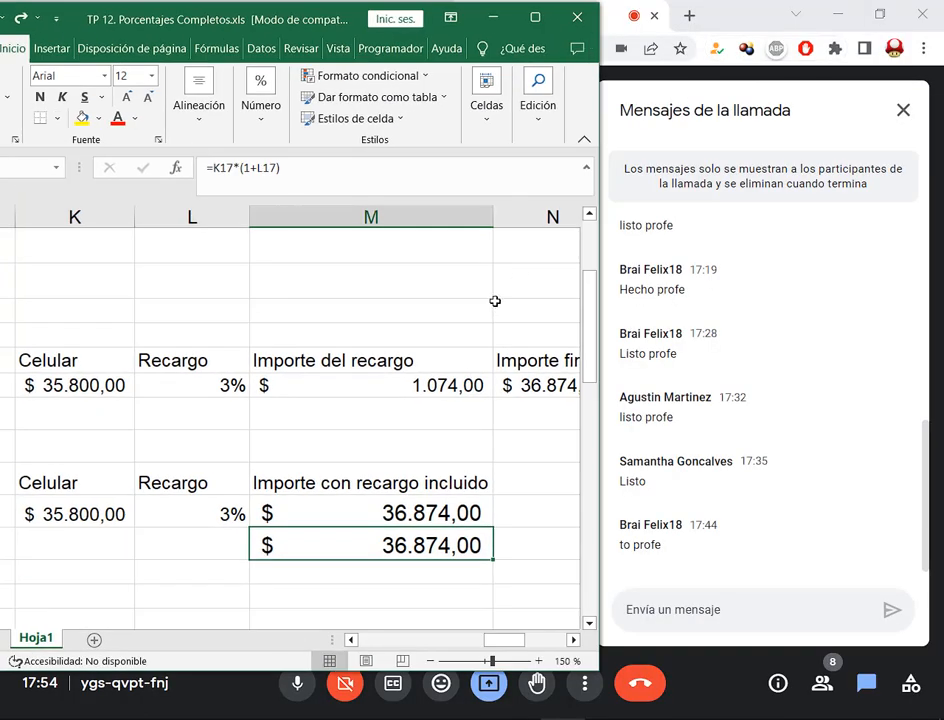
{"action": "left_click", "coordinate": [430, 500]}
{"action": "key", "text": "F2"}
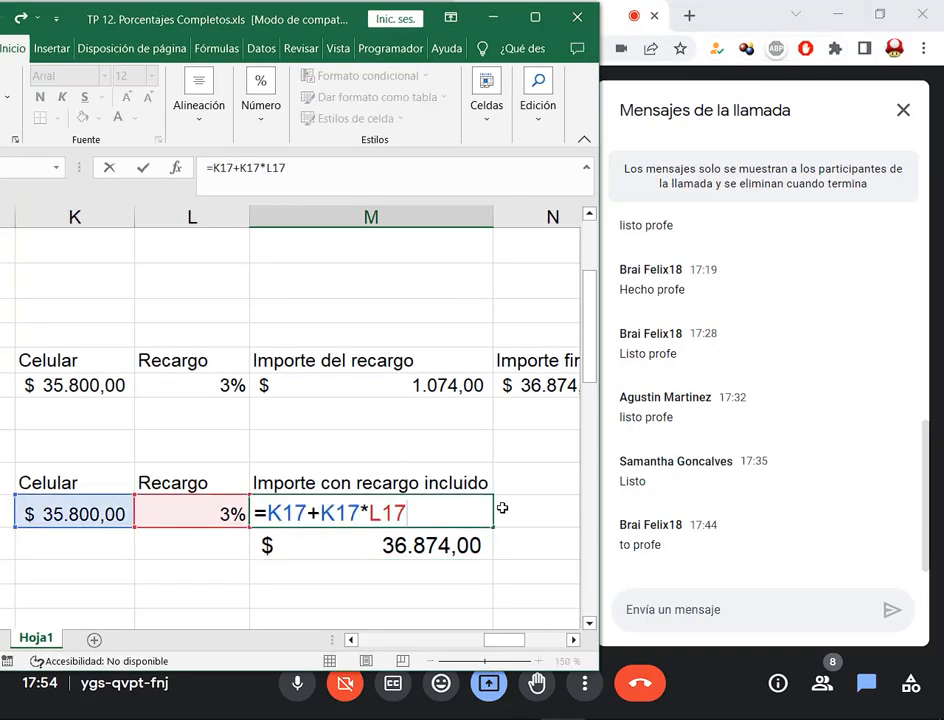
{"action": "key", "text": "Escape"}
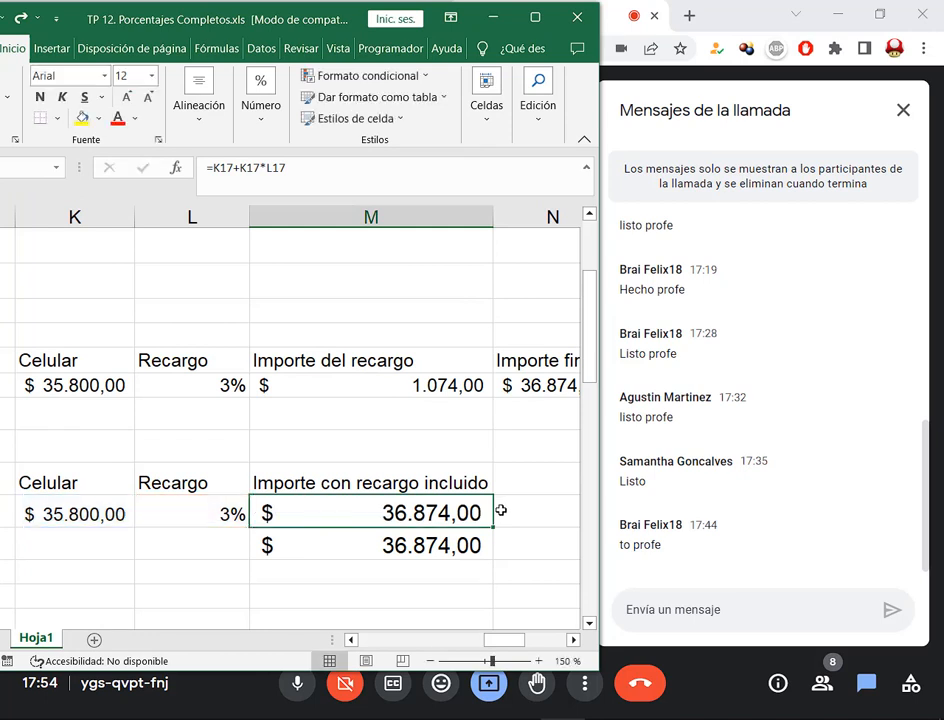
{"action": "key", "text": "F2"}
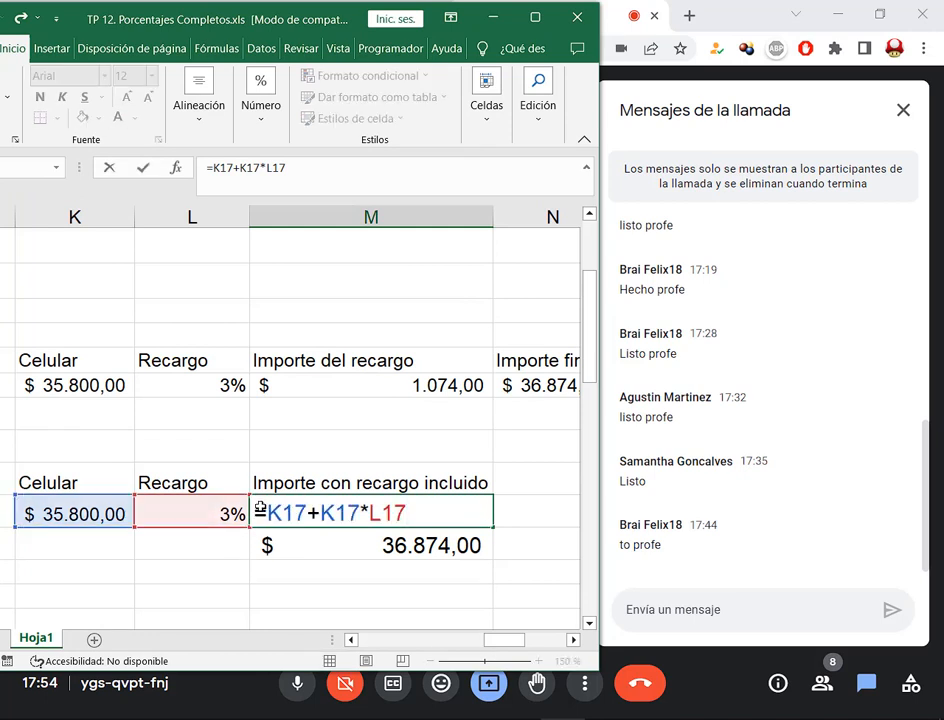
{"action": "left_click_drag", "start_coordinate": [256, 508], "coordinate": [254, 552]}
{"action": "key", "text": "BackSpace"}
{"action": "left_click", "coordinate": [313, 555]}
{"action": "key", "text": "F2"}
{"action": "key", "text": "BackSpace"}
{"action": "key", "text": "Return"}
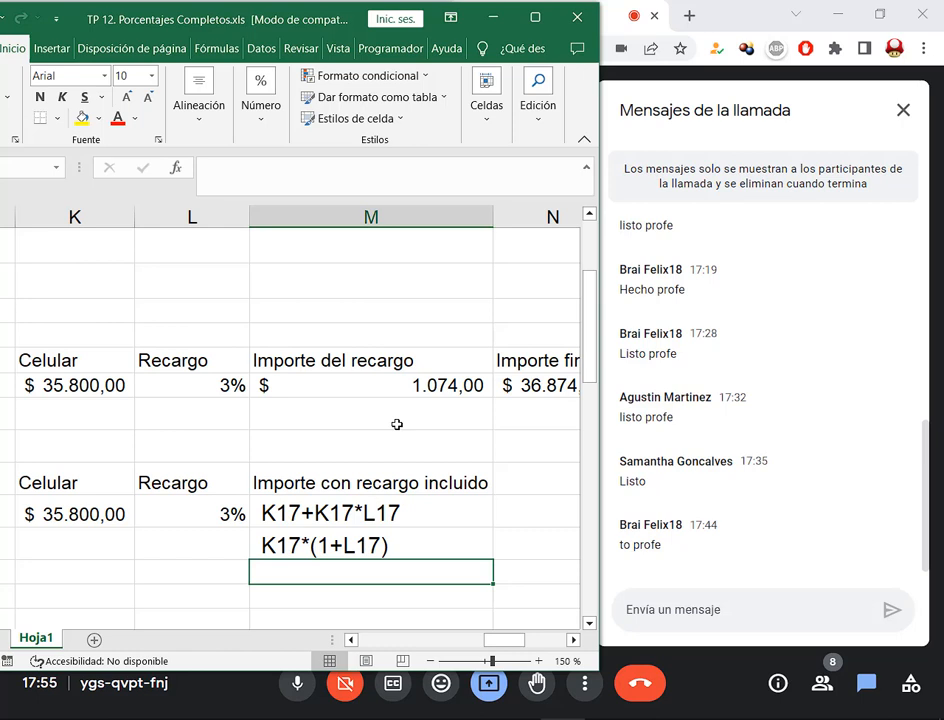
- Enter the formula =A14+A14*B13 in B14, the first cell of the percentage-addition table
{"action": "left_click", "coordinate": [536, 17]}
{"action": "left_click_drag", "start_coordinate": [838, 694], "coordinate": [586, 690]}
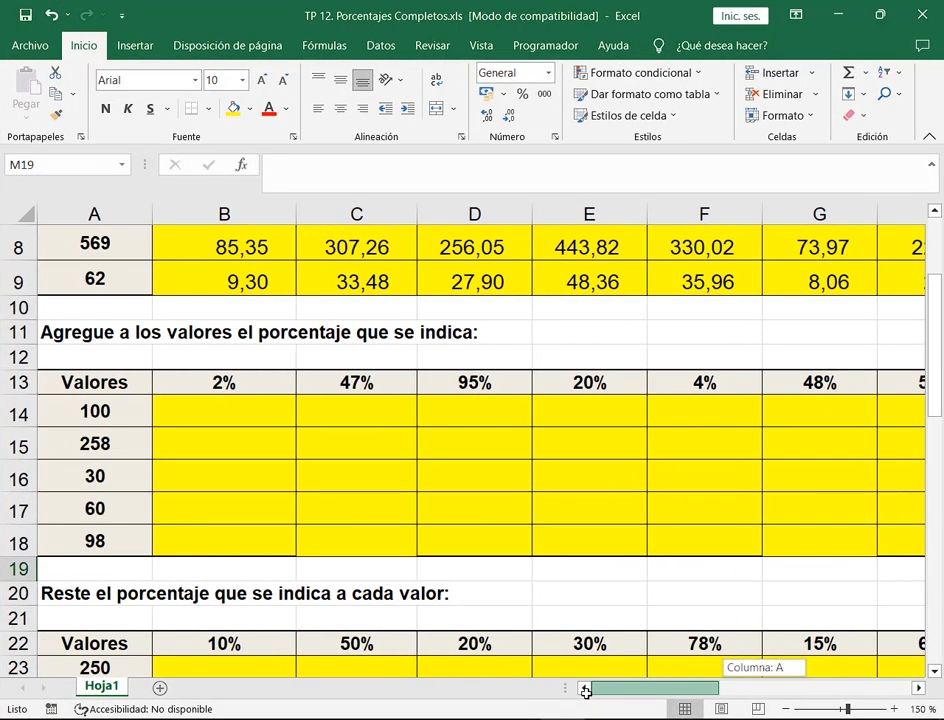
{"action": "left_click", "coordinate": [196, 417]}
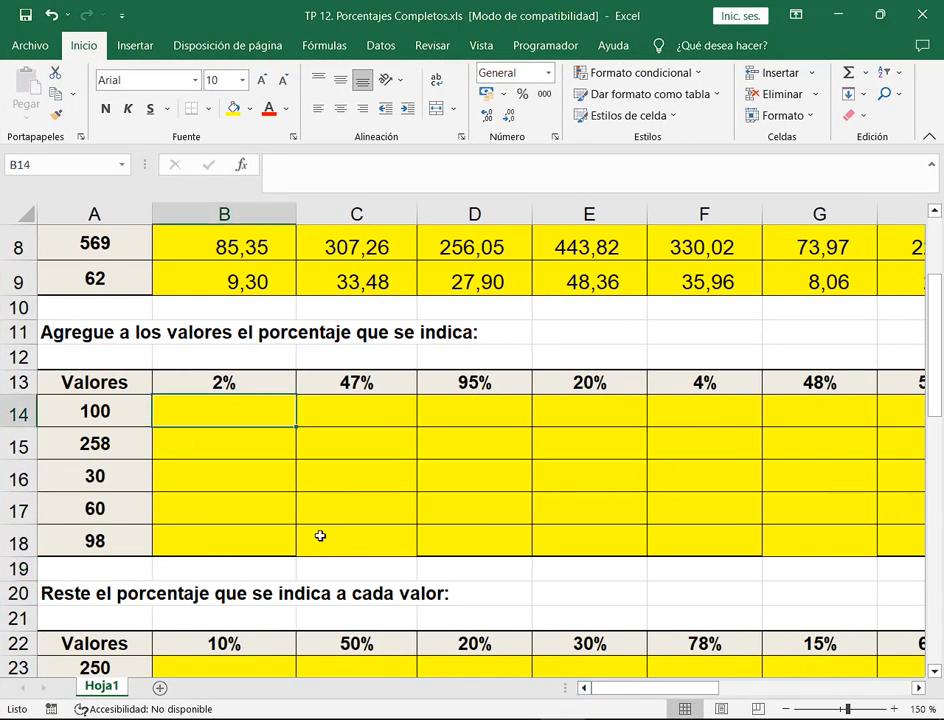
{"action": "type", "text": "="}
{"action": "left_click", "coordinate": [101, 413]}
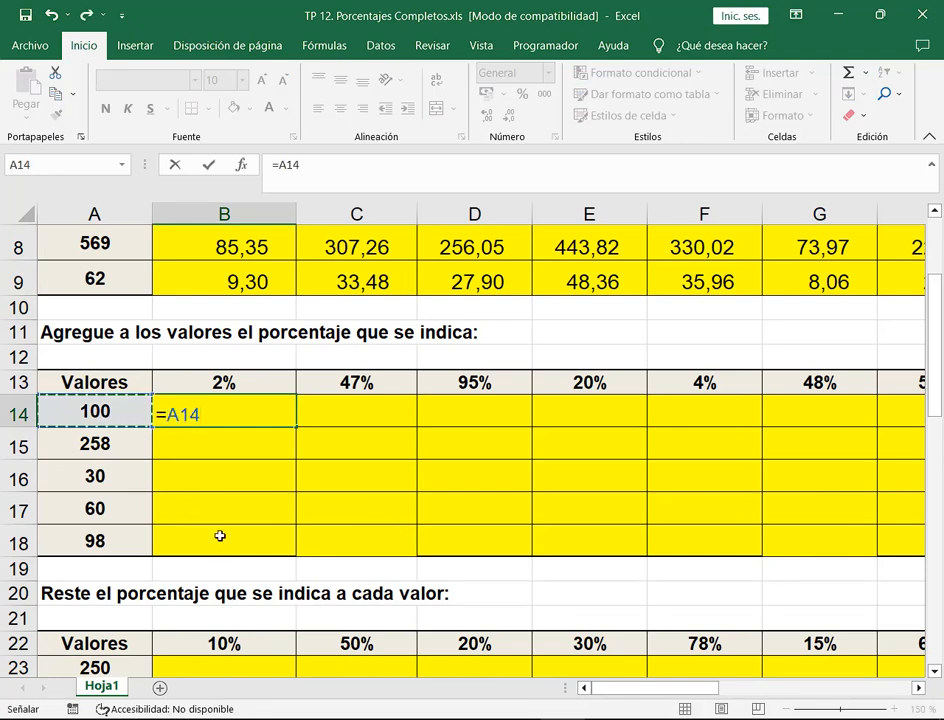
{"action": "type", "text": "+"}
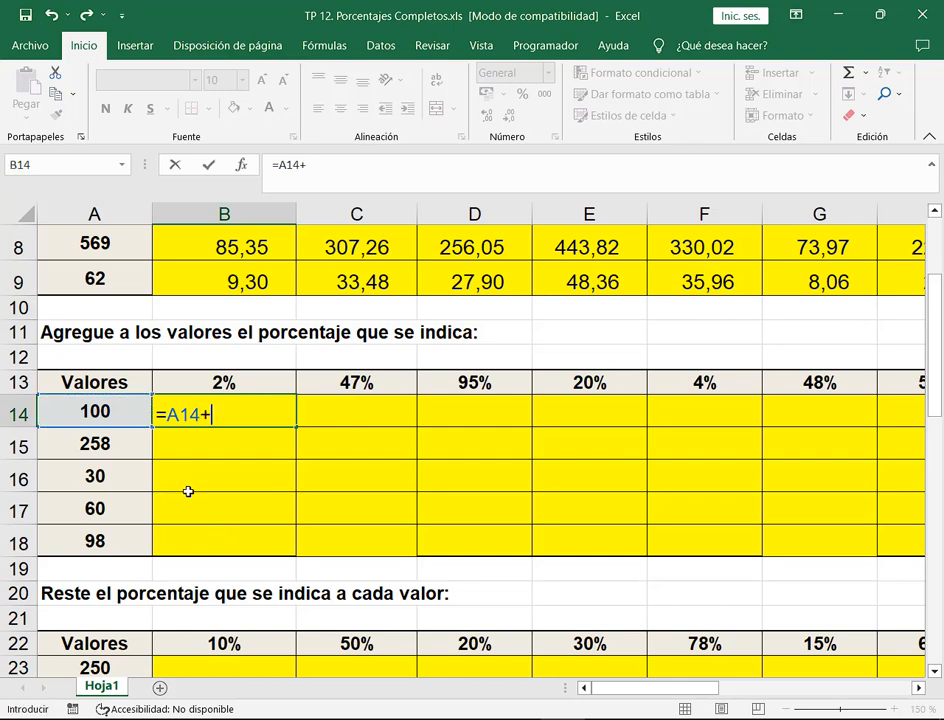
{"action": "left_click", "coordinate": [121, 421]}
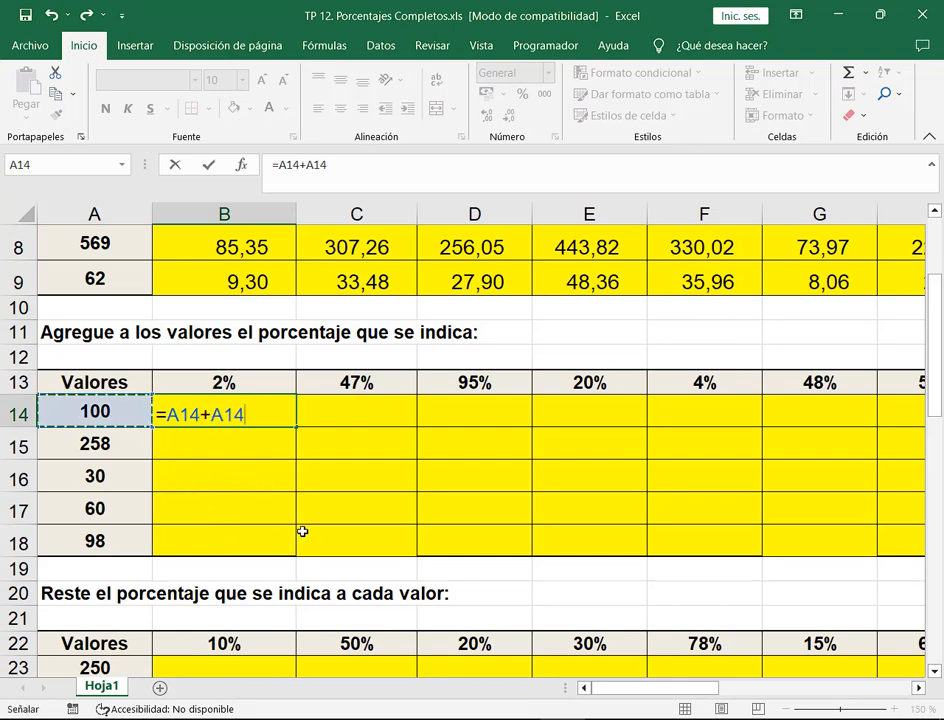
{"action": "type", "text": "*"}
{"action": "key", "text": "Up"}
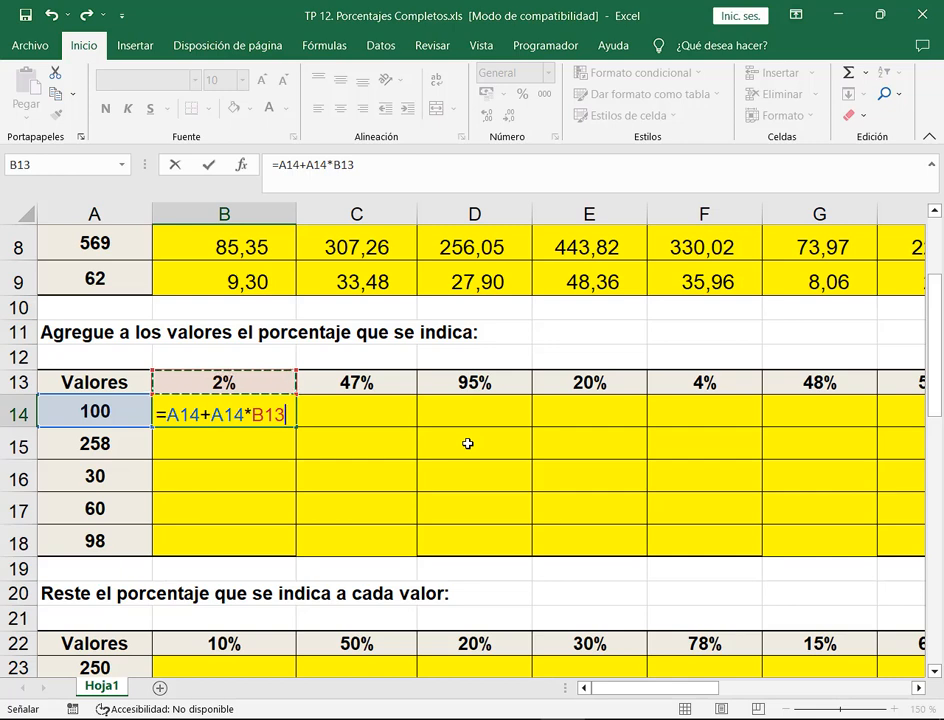
{"action": "key", "text": "Return"}
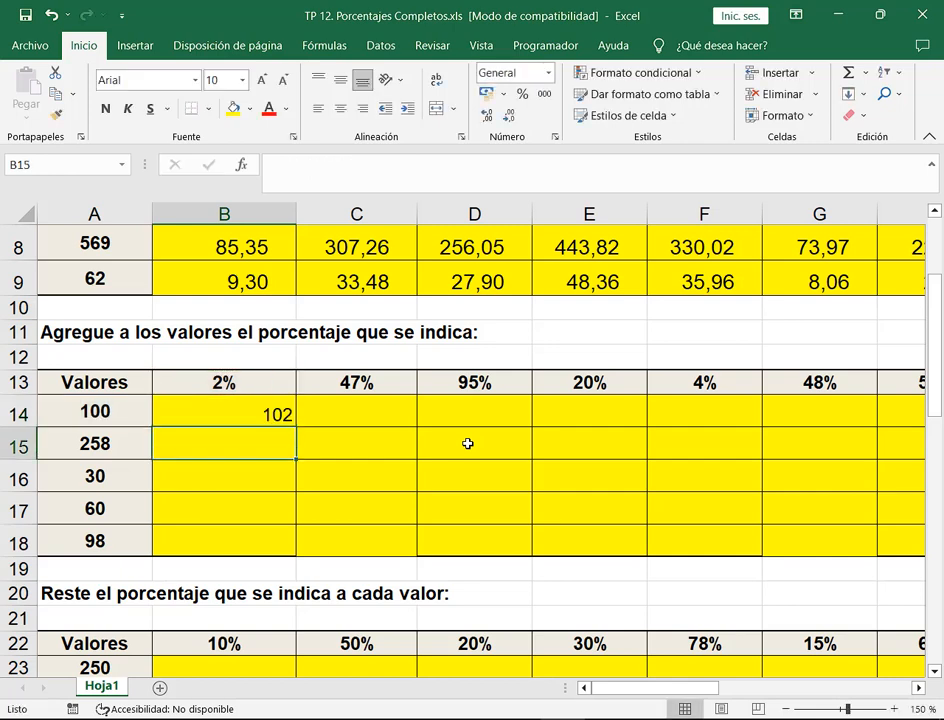
{"action": "left_click", "coordinate": [236, 413]}
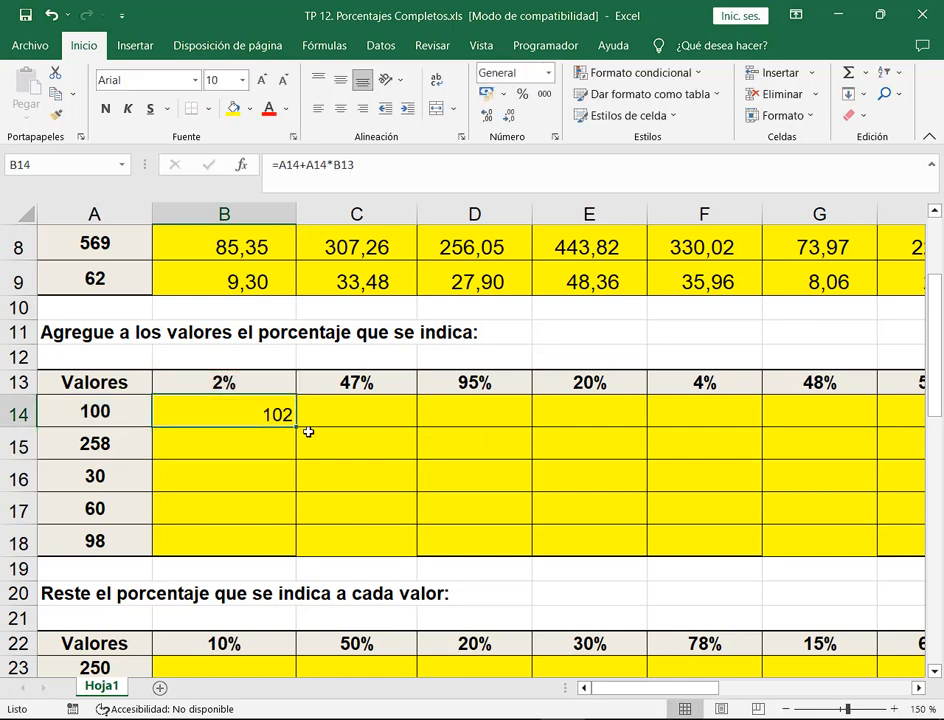
- Make the percentage reference absolute in B14, giving =A14+A14*$B$13, and fill the formula down through B18
{"action": "key", "text": "F2"}
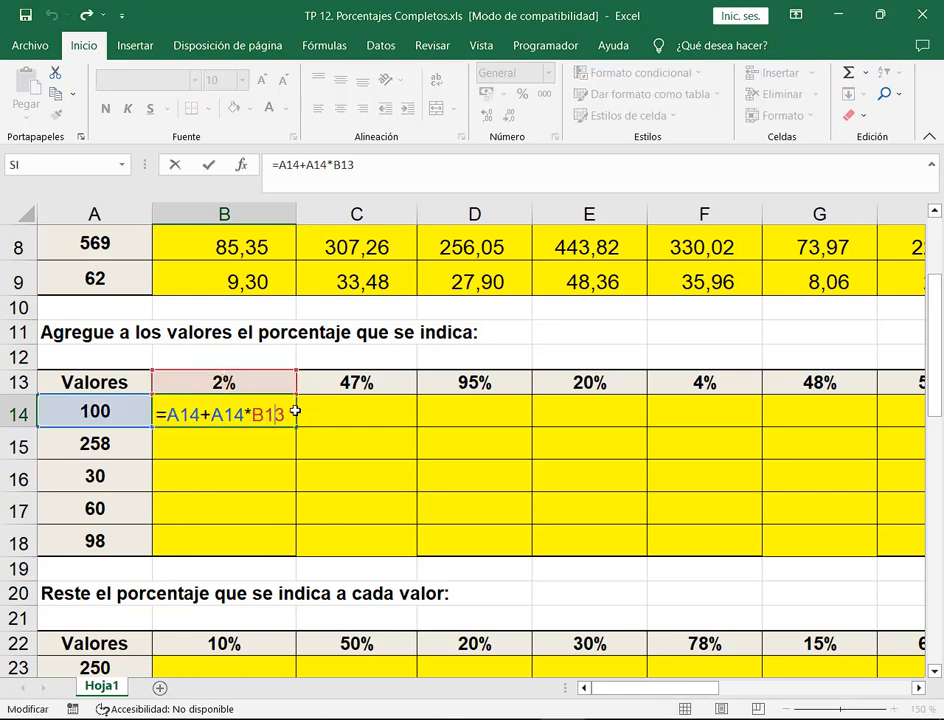
{"action": "key", "text": "F4"}
{"action": "left_click", "coordinate": [295, 413]}
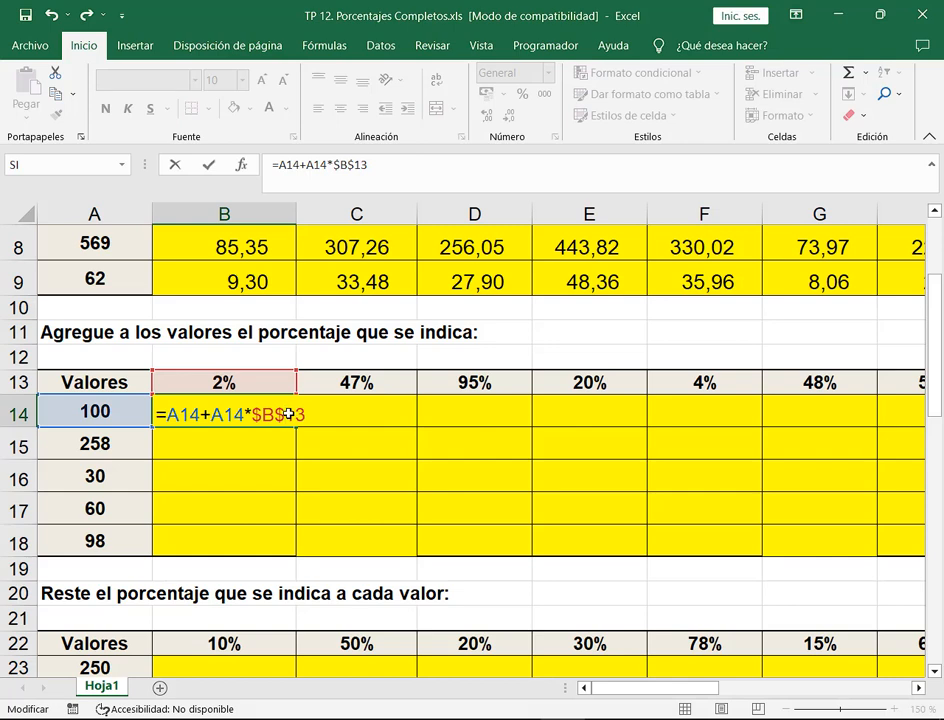
{"action": "key", "text": "ctrl+Return"}
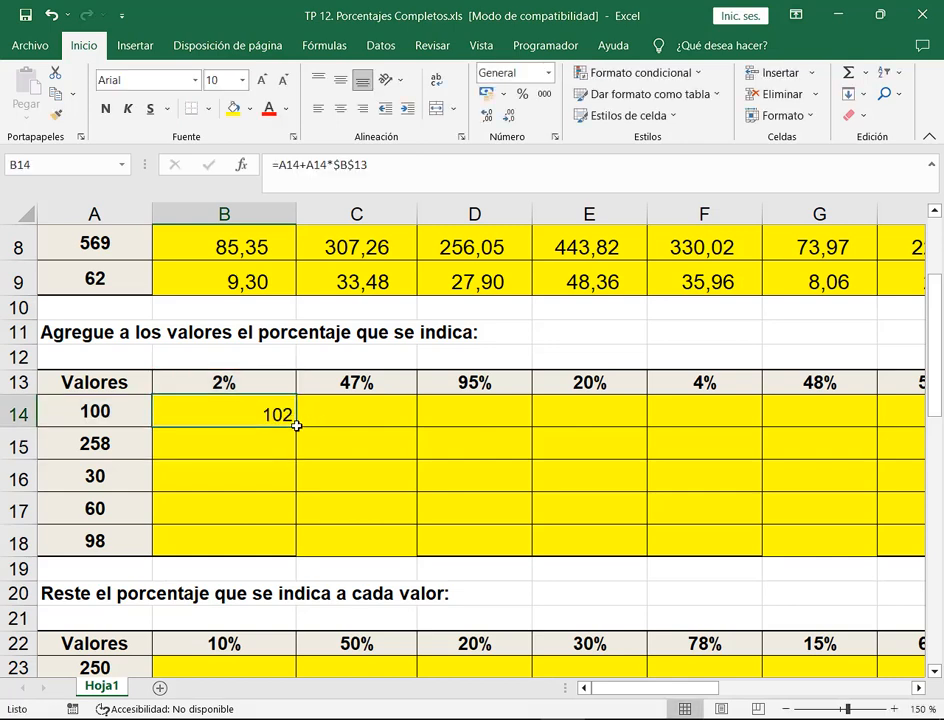
{"action": "left_click_drag", "start_coordinate": [297, 427], "coordinate": [289, 552]}
- Enter the single-factor formula =A14*(1+$C$13) in C14 and fill it down through C18
{"action": "left_click", "coordinate": [383, 400]}
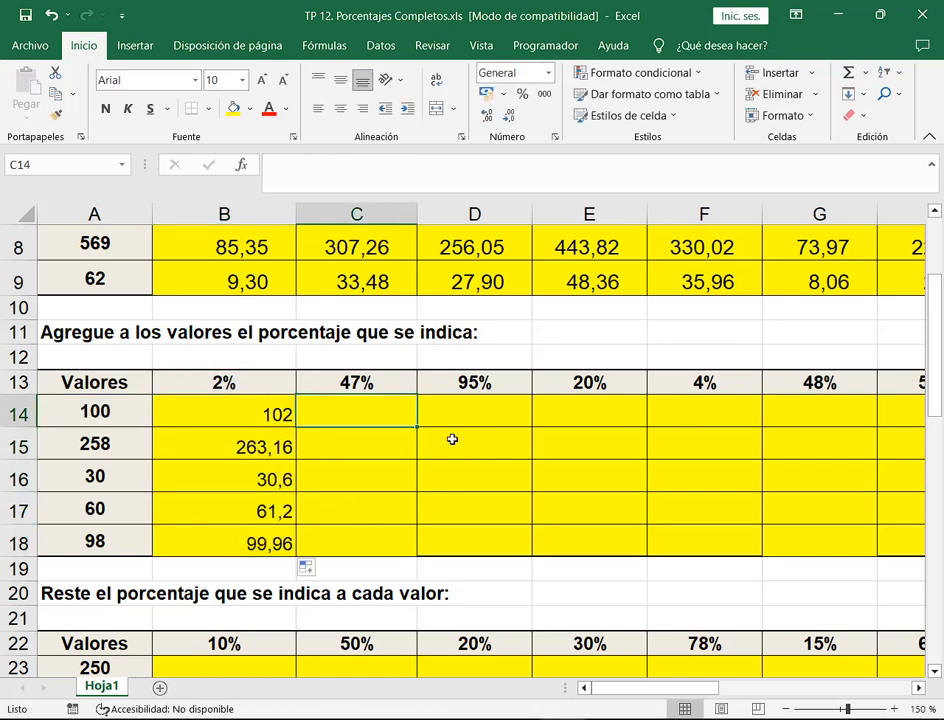
{"action": "type", "text": "="}
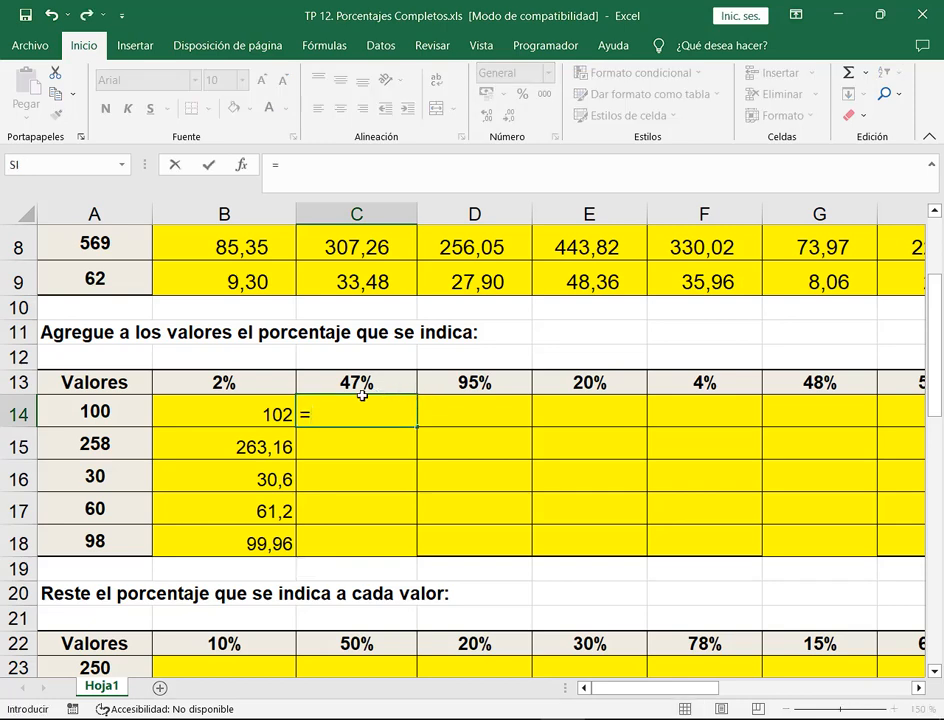
{"action": "left_click", "coordinate": [120, 413]}
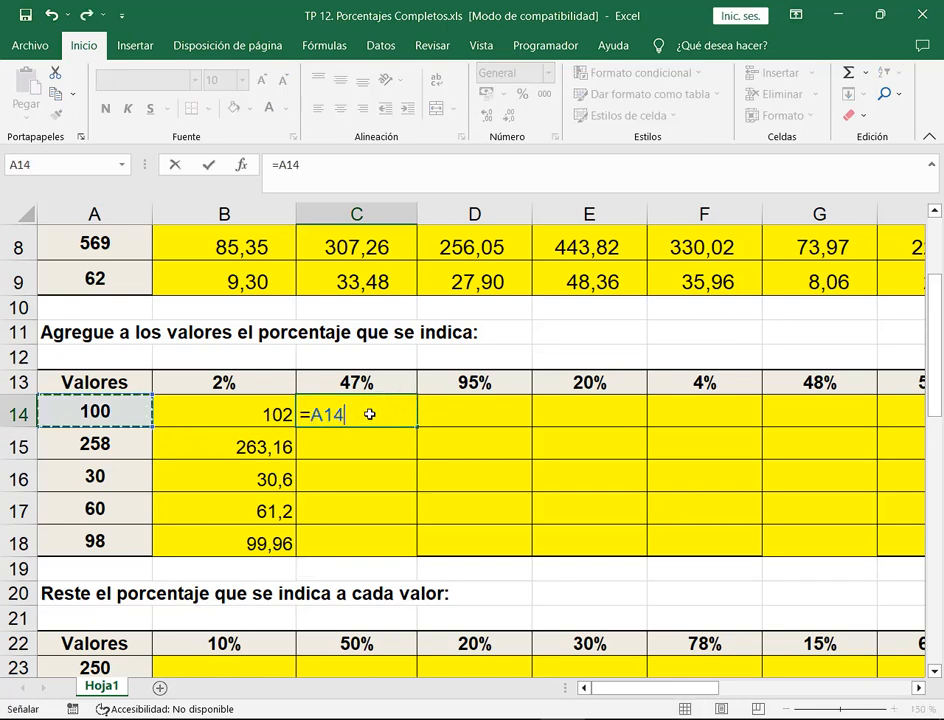
{"action": "type", "text": "*"}
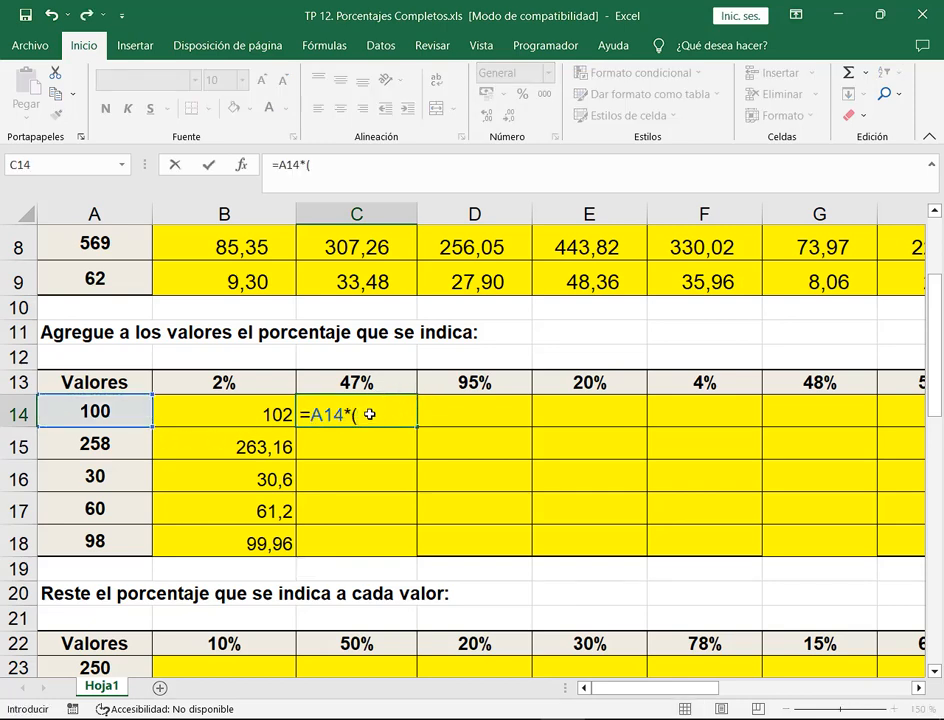
{"action": "type", "text": "(1+"}
{"action": "left_click", "coordinate": [356, 383]}
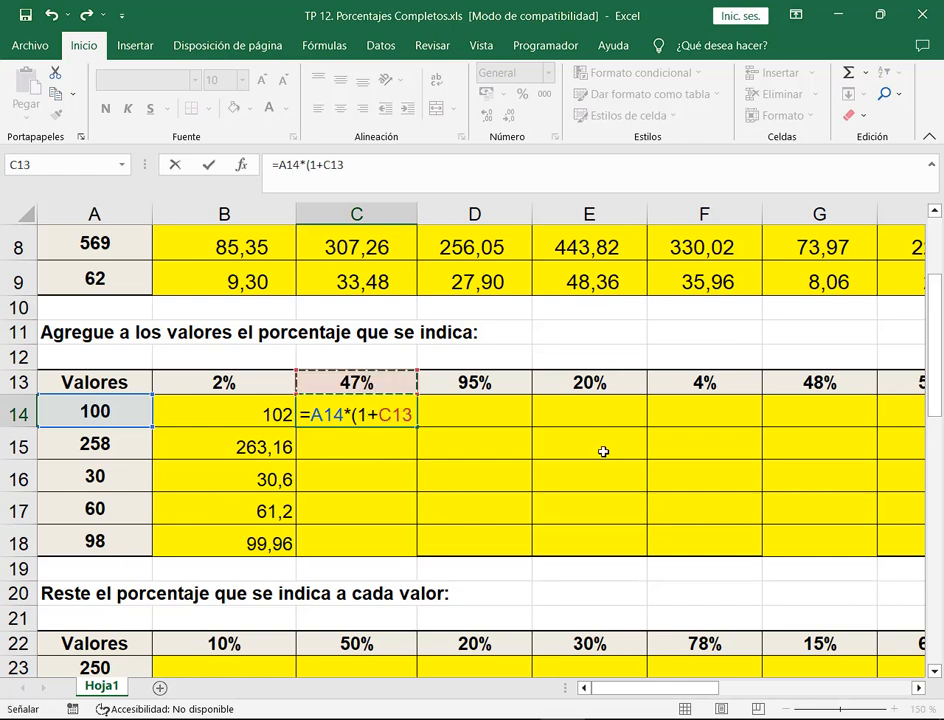
{"action": "key", "text": "F4"}
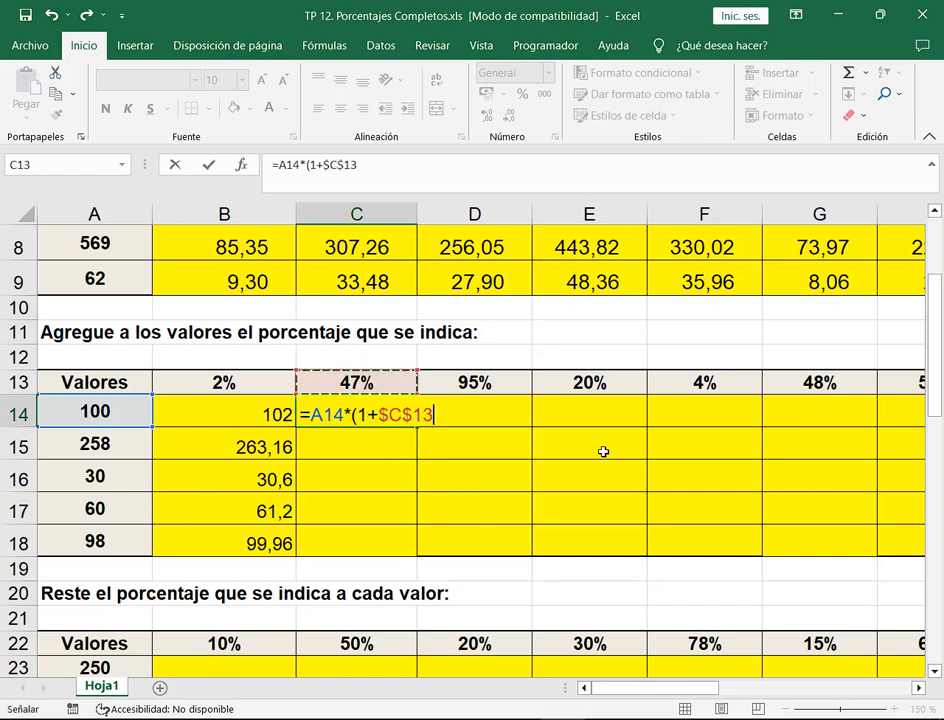
{"action": "type", "text": ")"}
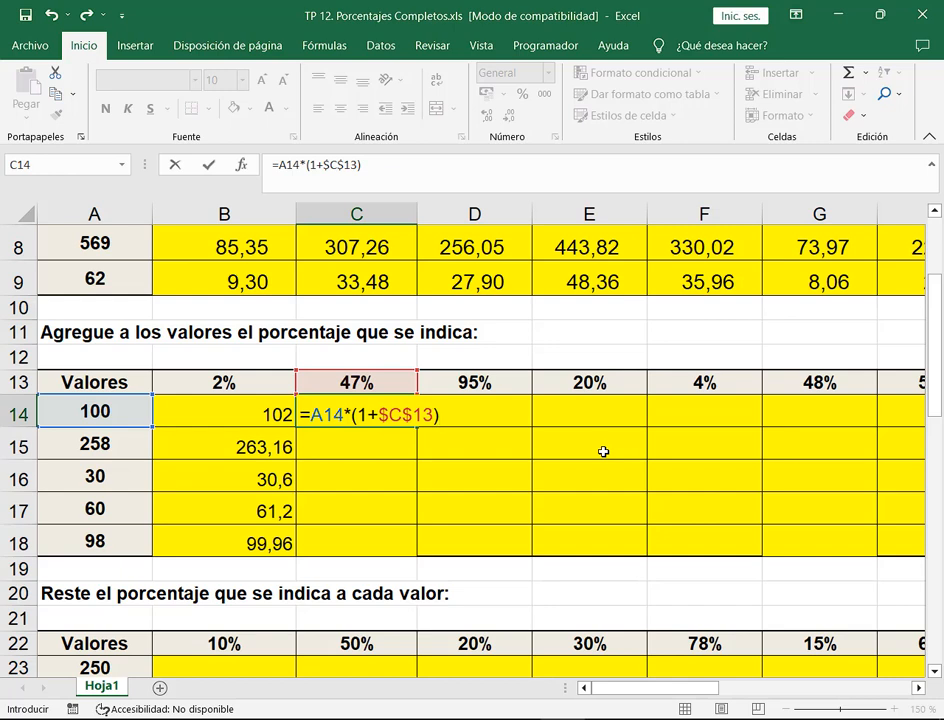
{"action": "key", "text": "ctrl+Return"}
{"action": "left_click_drag", "start_coordinate": [417, 428], "coordinate": [405, 552]}
- Enter the formula =A14+A14*$D$13 in D14 for the 95% column
{"action": "left_click", "coordinate": [501, 413]}
{"action": "type", "text": "="}
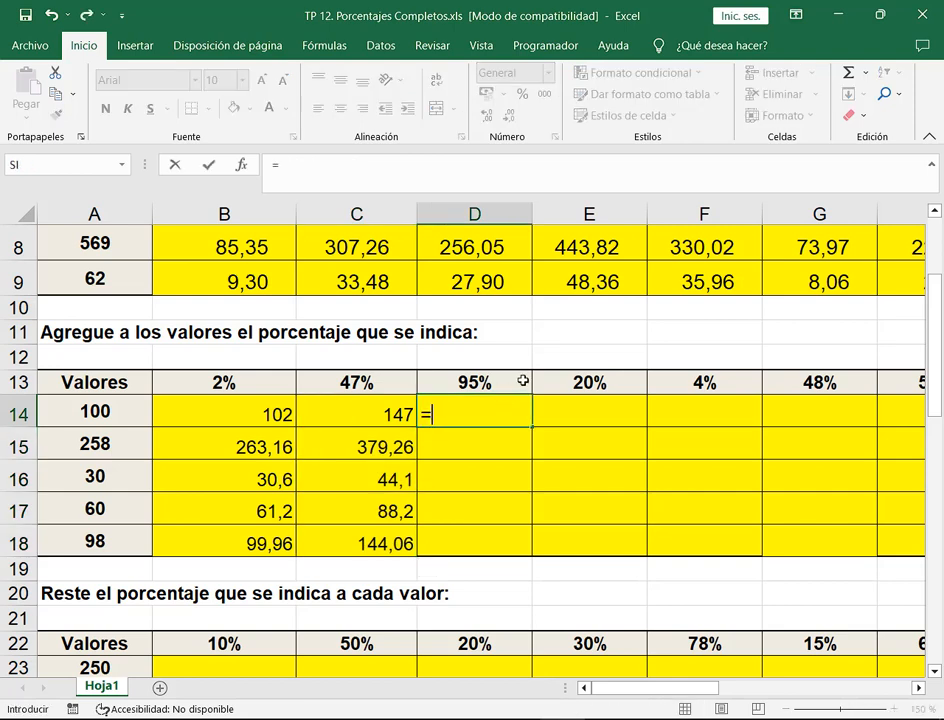
{"action": "left_click", "coordinate": [135, 412]}
{"action": "type", "text": "+"}
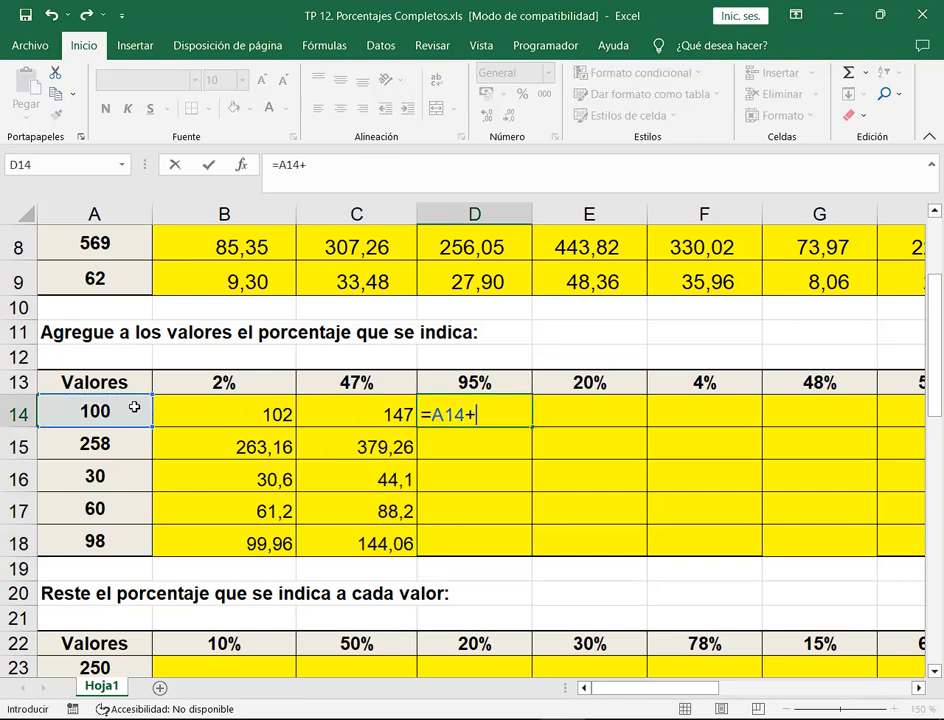
{"action": "left_click", "coordinate": [133, 410]}
{"action": "type", "text": "*"}
{"action": "left_click", "coordinate": [498, 381]}
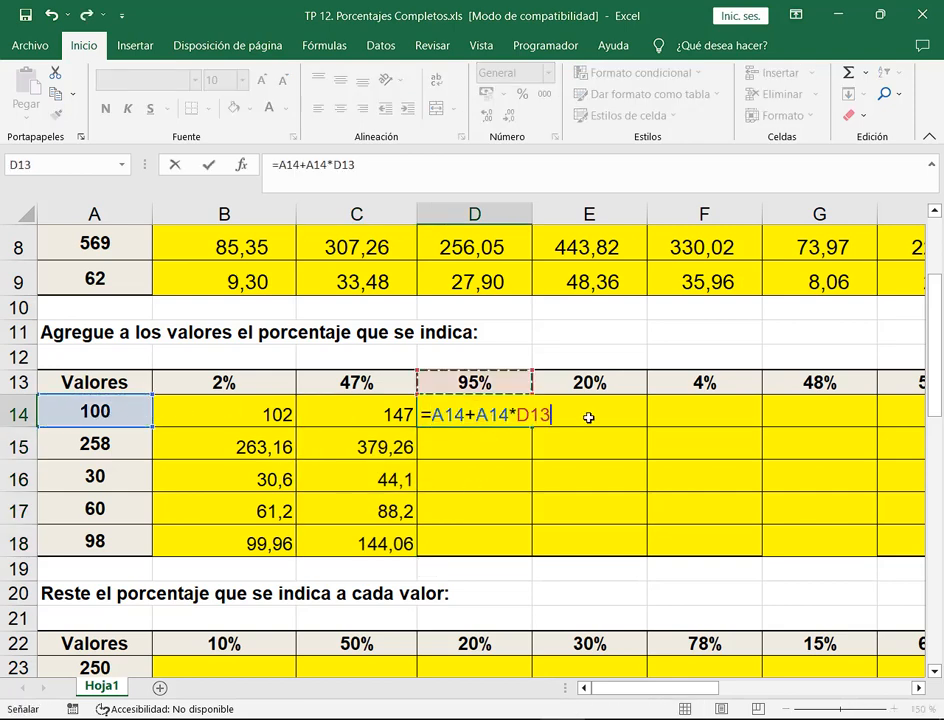
{"action": "key", "text": "F4"}
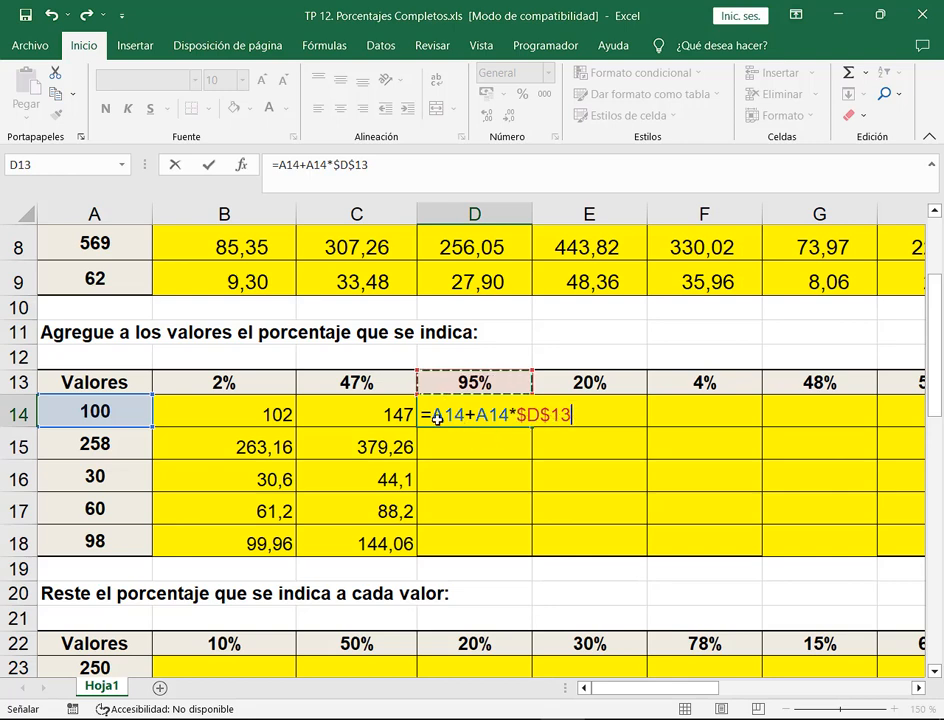
- Compare the single-factor formula in C14 with the value-plus-percentage formula in B14
{"action": "left_click", "coordinate": [380, 405]}
{"action": "double_click", "coordinate": [362, 420]}
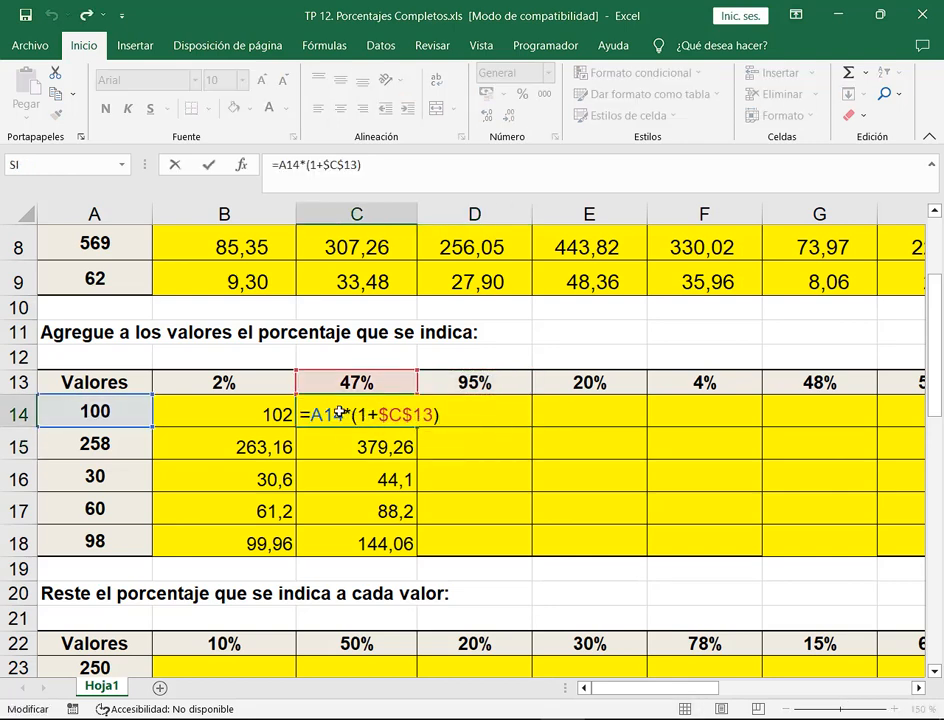
{"action": "mouse_move", "coordinate": [305, 399]}
{"action": "left_mouse_down"}
{"action": "mouse_move", "coordinate": [415, 434]}
{"action": "mouse_move", "coordinate": [444, 432]}
{"action": "left_mouse_up"}
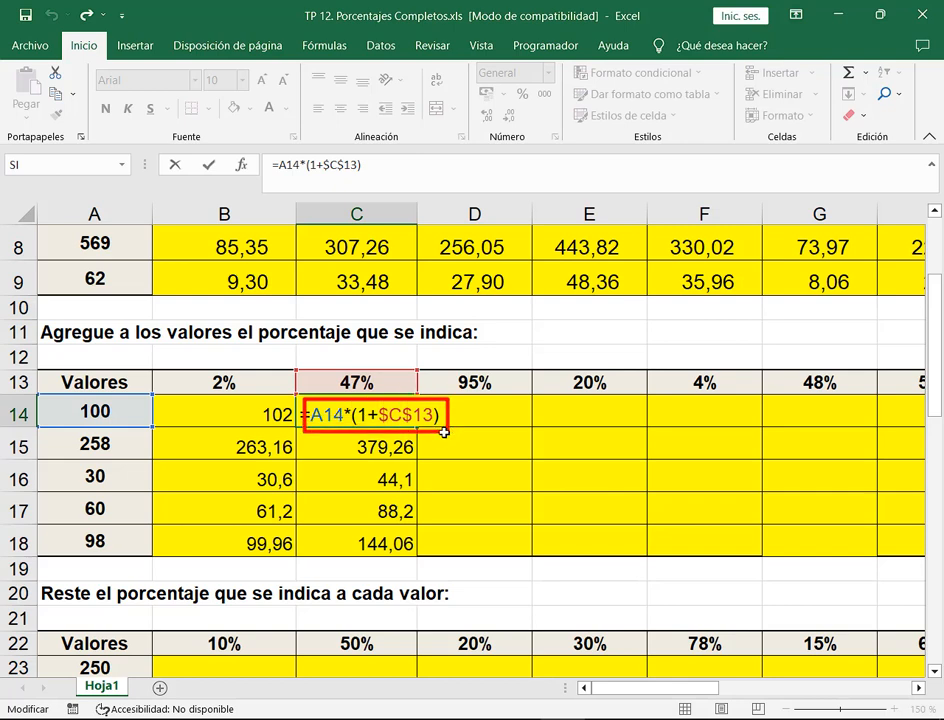
{"action": "key", "text": "Escape"}
{"action": "double_click", "coordinate": [258, 412]}
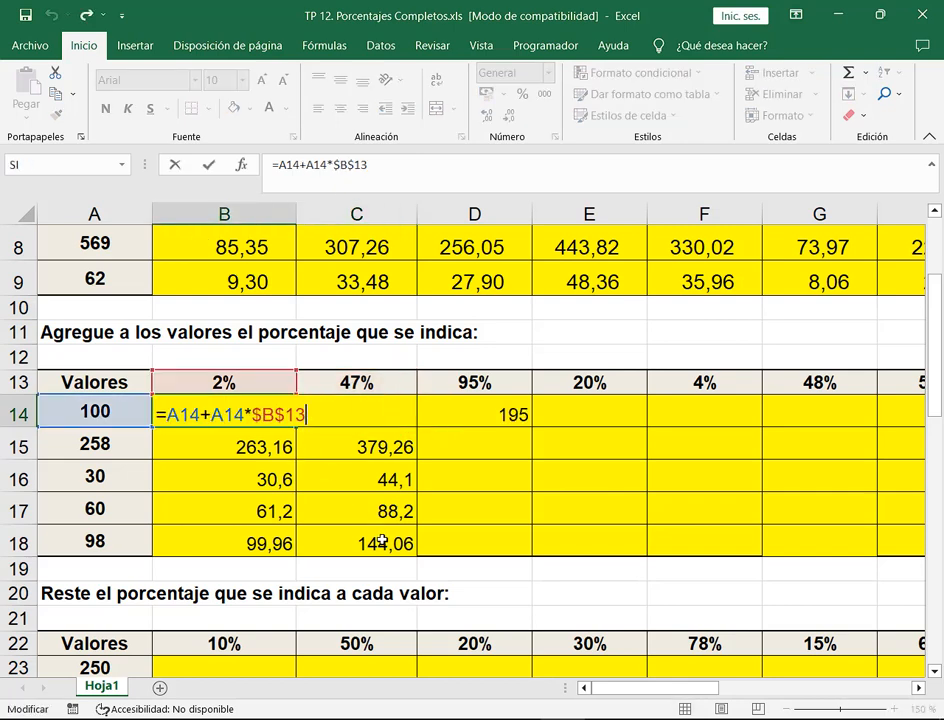
- Fill the D14 formula down through D18 for the remaining values in the 95% column
{"action": "left_click", "coordinate": [521, 410]}
{"action": "left_click_drag", "start_coordinate": [535, 424], "coordinate": [520, 542]}
- Enter the formula =A14+A14*$E$13 in E14 for the 20% column
{"action": "left_click", "coordinate": [600, 412]}
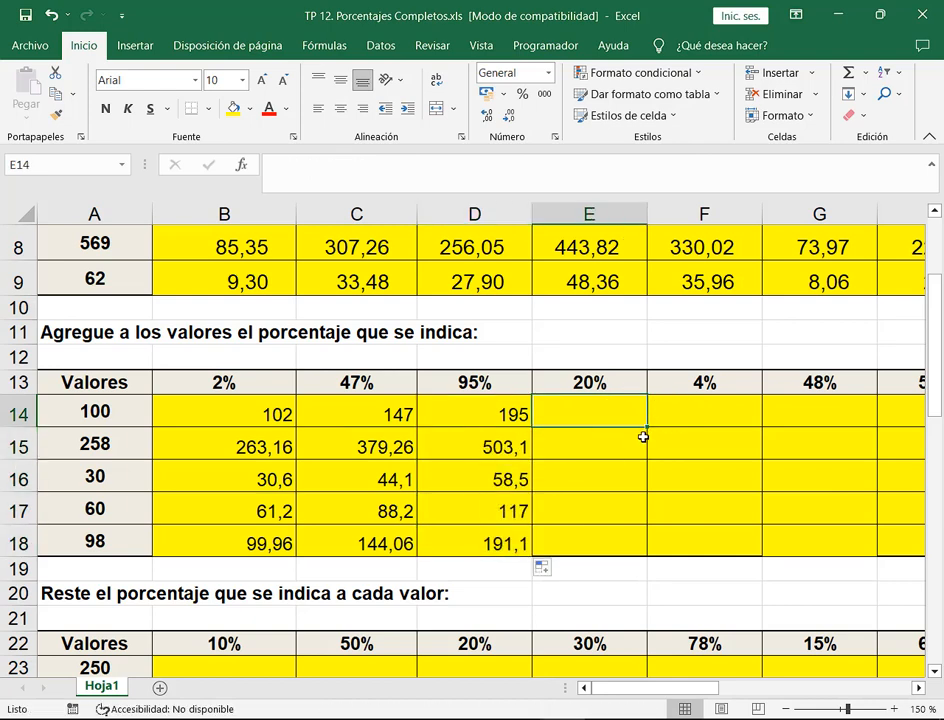
{"action": "type", "text": "="}
{"action": "left_click", "coordinate": [116, 414]}
{"action": "type", "text": "+"}
{"action": "left_click", "coordinate": [122, 416]}
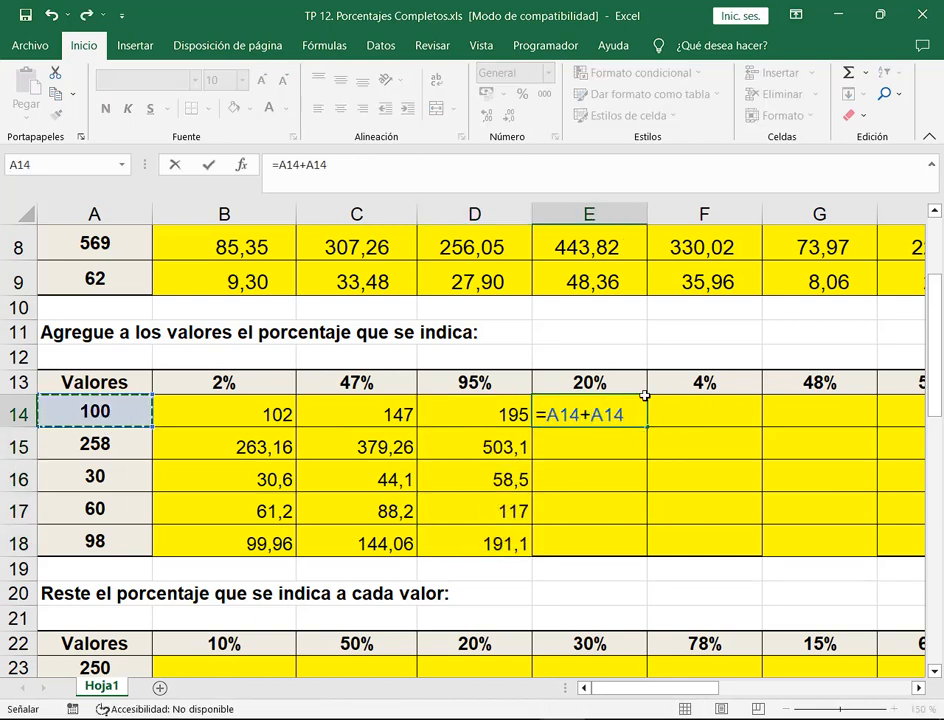
{"action": "type", "text": "*"}
{"action": "left_click", "coordinate": [625, 384]}
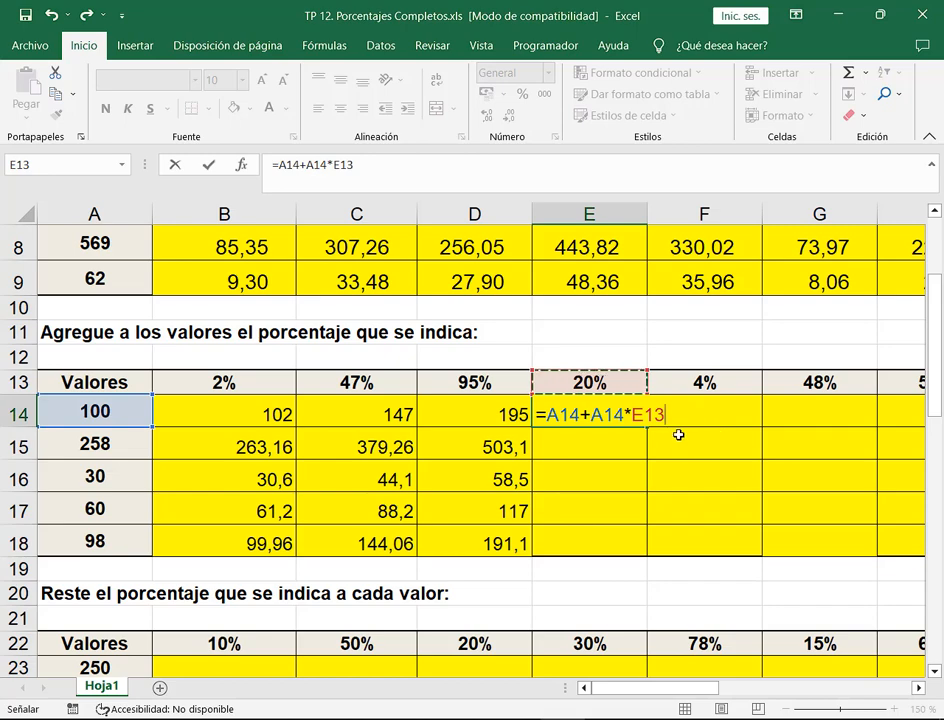
{"action": "key", "text": "F4"}
{"action": "key", "text": "Tab"}
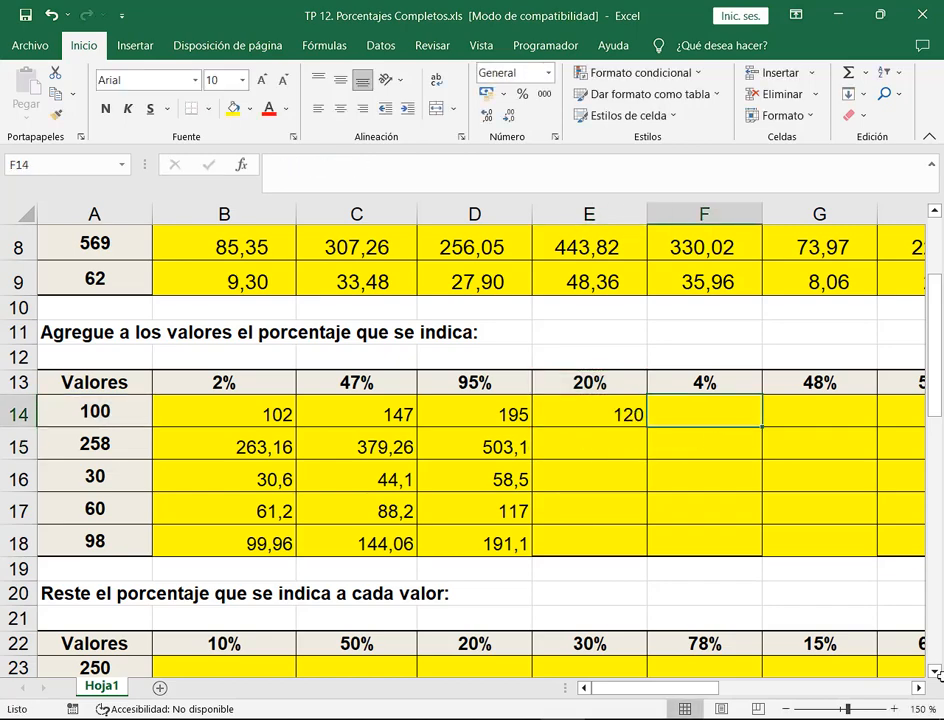
- Enter the formula =A14+A14*$F$13 in F14 for the 4% column
{"action": "left_click", "coordinate": [785, 708]}
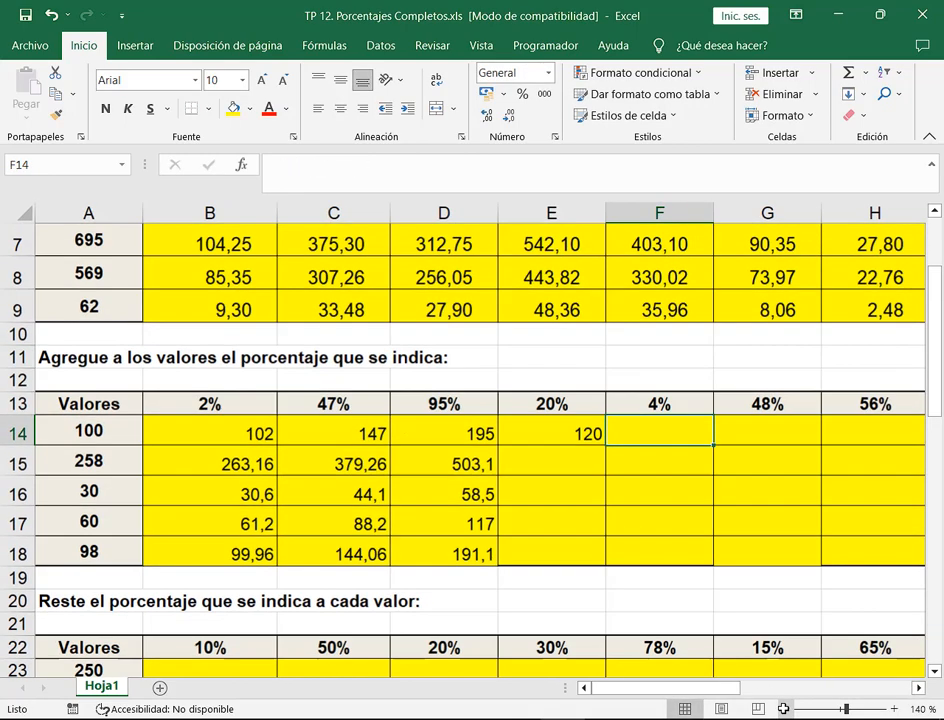
{"action": "left_click", "coordinate": [785, 708]}
{"action": "type", "text": "="}
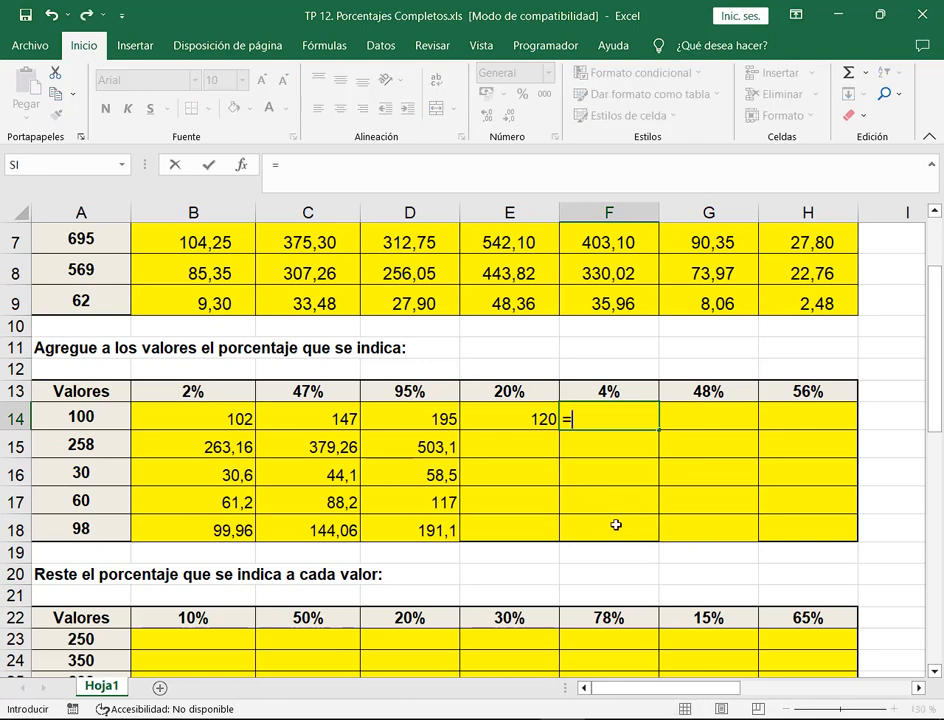
{"action": "left_click", "coordinate": [101, 419]}
{"action": "type", "text": "+"}
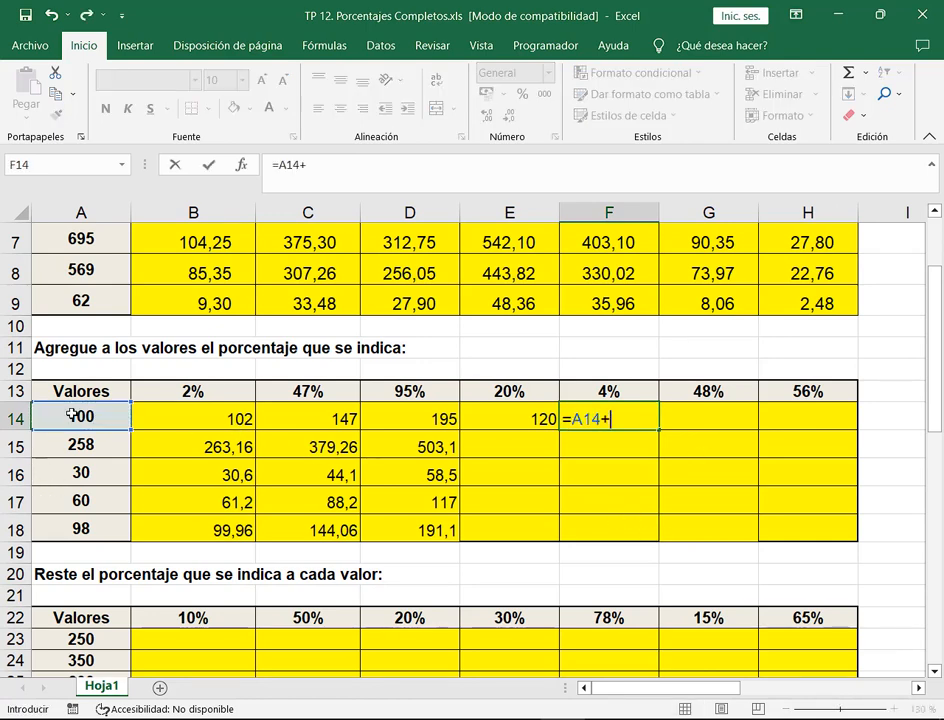
{"action": "left_click", "coordinate": [69, 413]}
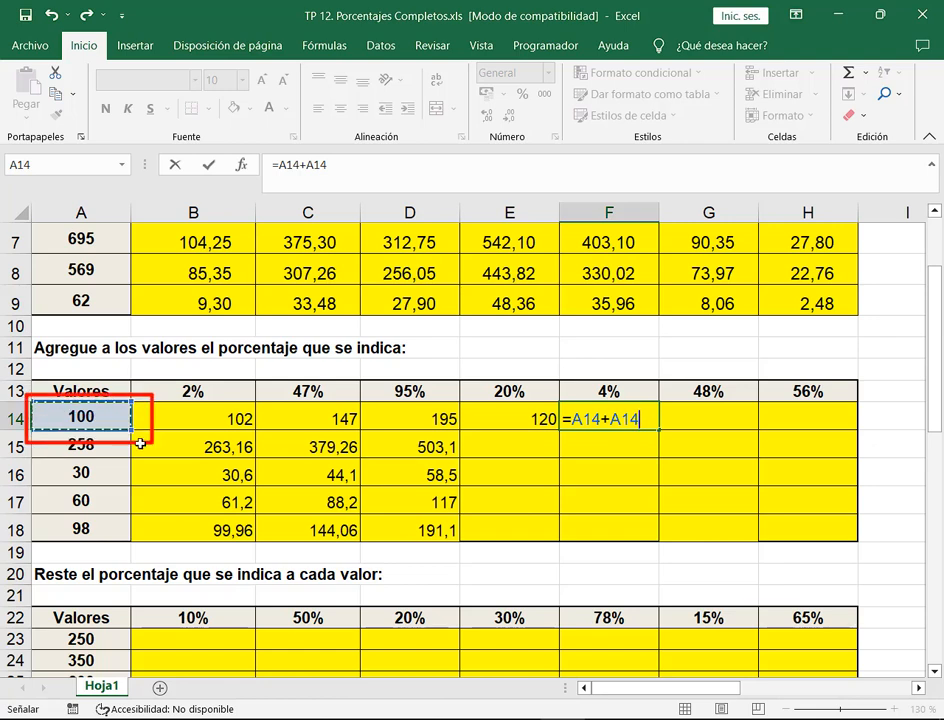
{"action": "left_click", "coordinate": [642, 418]}
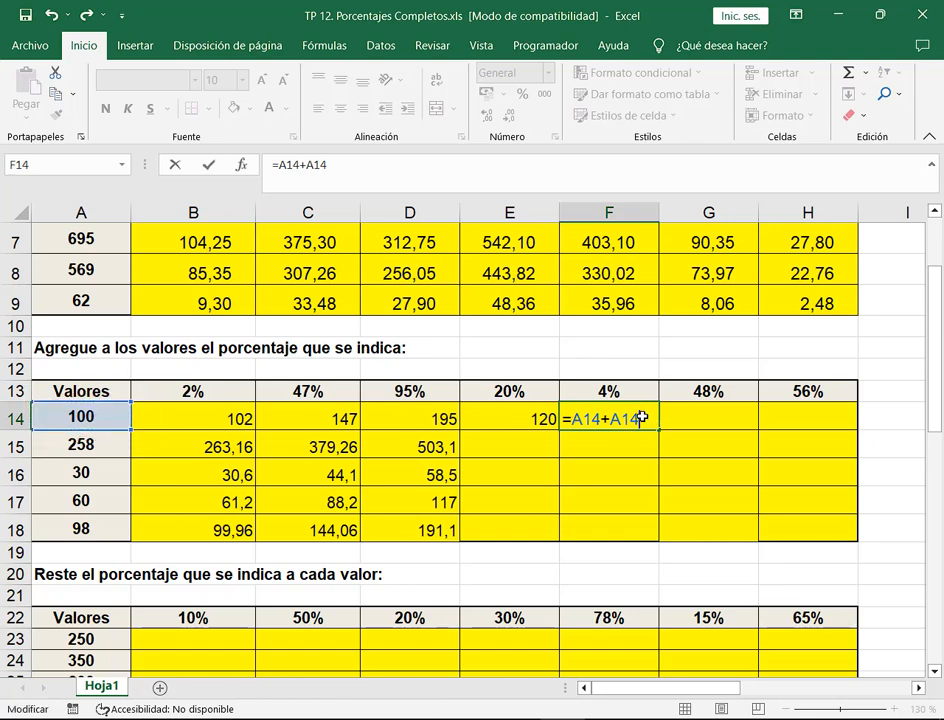
{"action": "type", "text": "*"}
{"action": "left_click", "coordinate": [636, 393]}
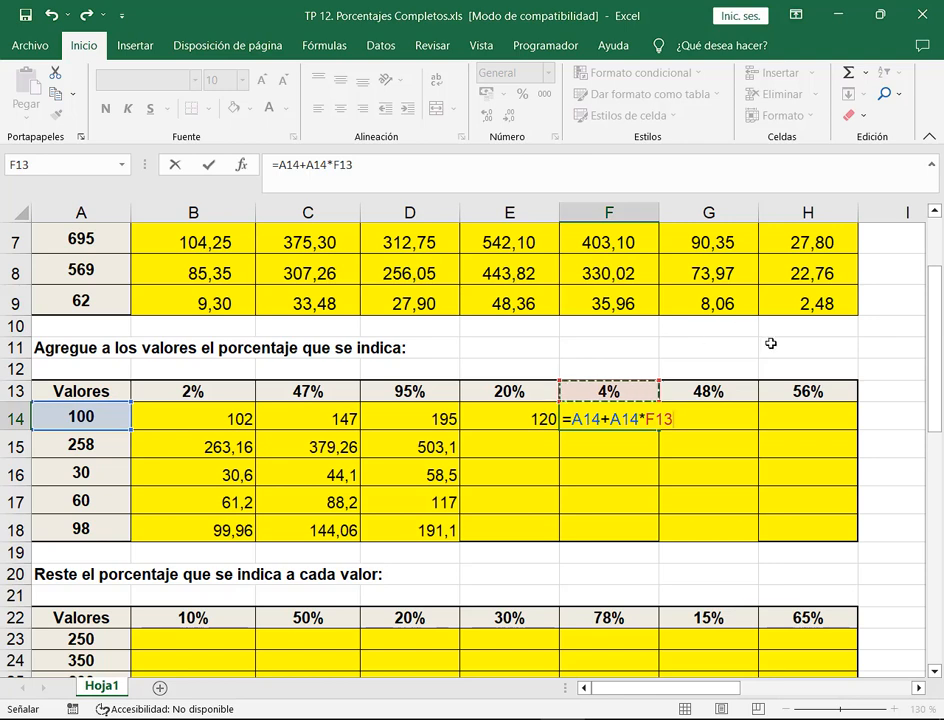
{"action": "key", "text": "F4"}
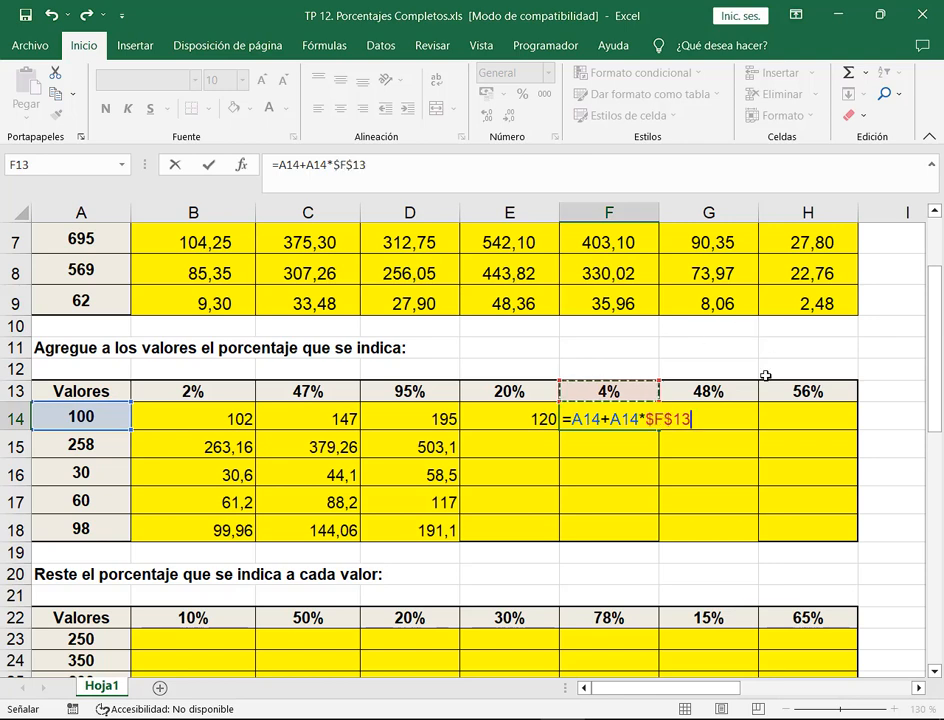
{"action": "key", "text": "Return"}
- Enter the formula =A14+A14*$G$13 in G14 for the 48% column
{"action": "left_click", "coordinate": [731, 420]}
{"action": "type", "text": "="}
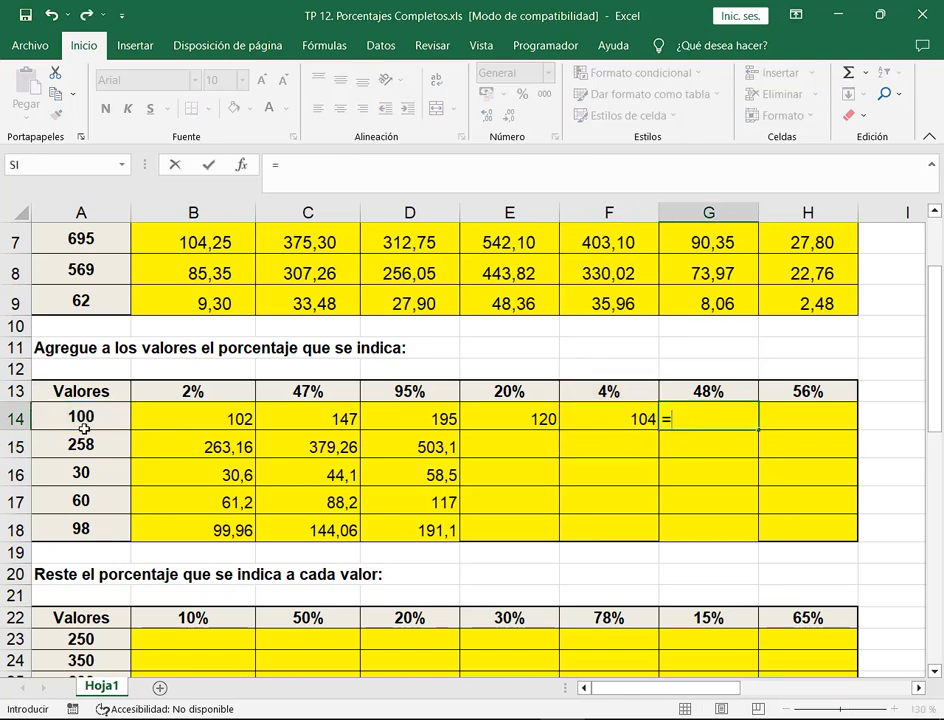
{"action": "left_click", "coordinate": [95, 428]}
{"action": "type", "text": "+"}
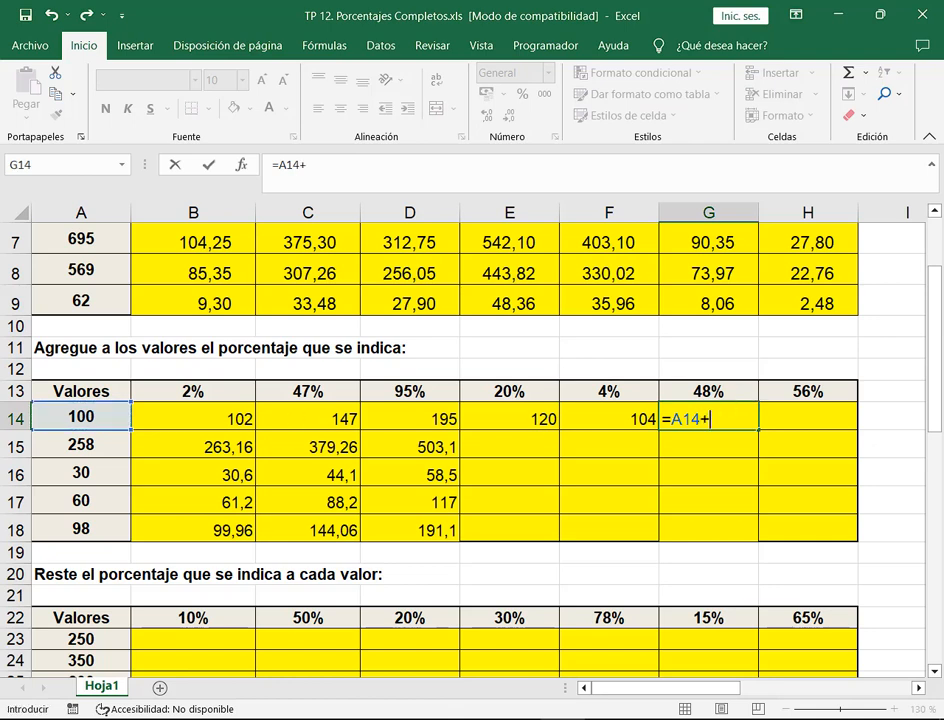
{"action": "left_click", "coordinate": [66, 416]}
{"action": "type", "text": "*"}
{"action": "left_click", "coordinate": [708, 390]}
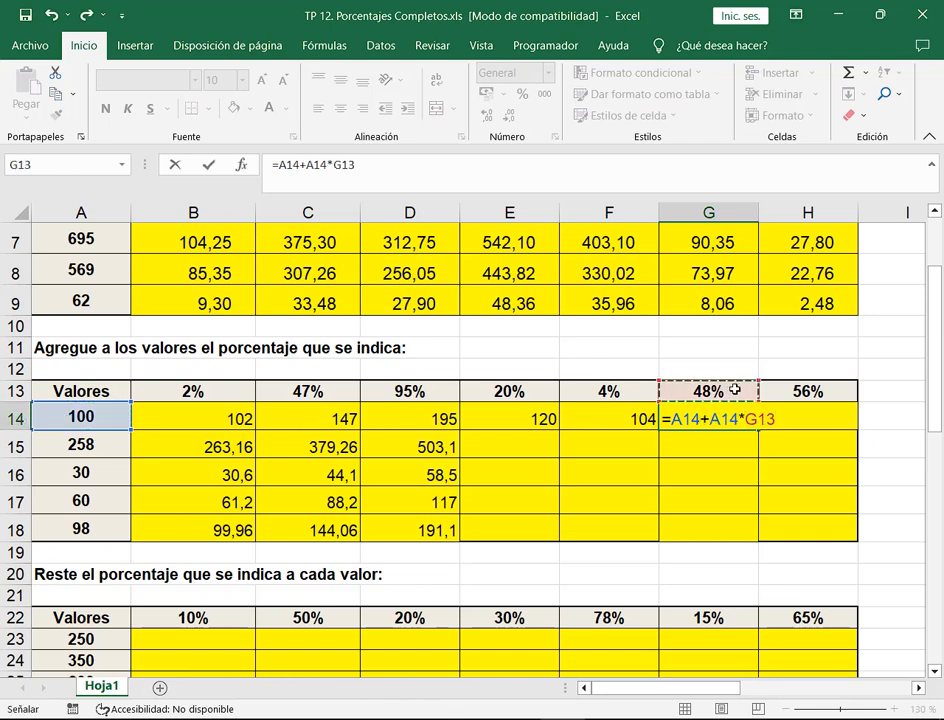
{"action": "key", "text": "F4"}
{"action": "key", "text": "Tab"}
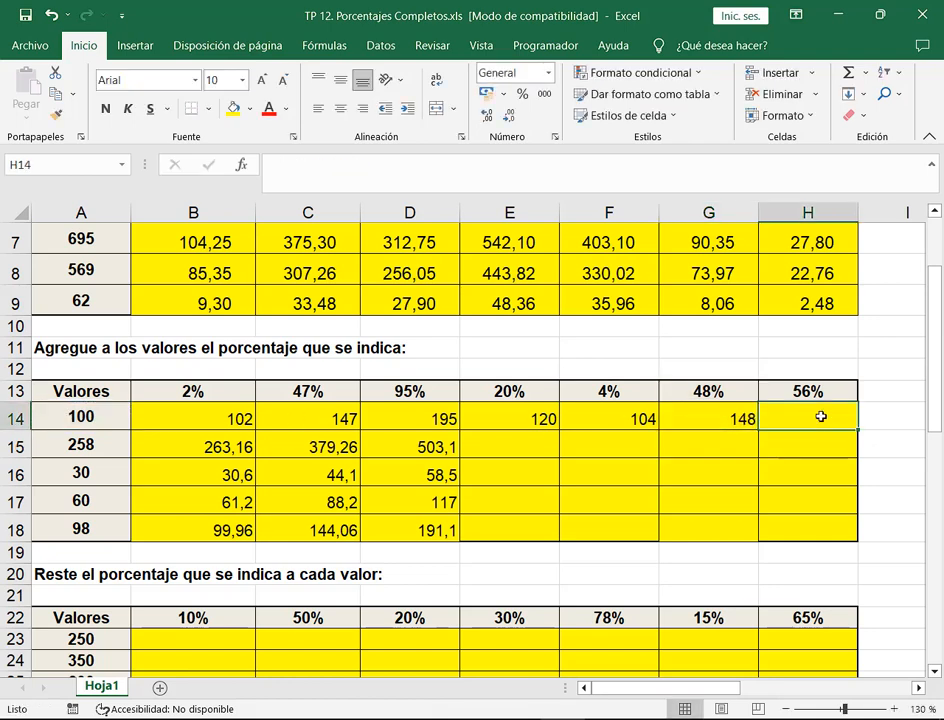
- Enter the formula =A14+A14*$H$13 in H14 for the 56% column
{"action": "type", "text": "="}
{"action": "left_click", "coordinate": [62, 416]}
{"action": "type", "text": "+"}
{"action": "left_click", "coordinate": [62, 416]}
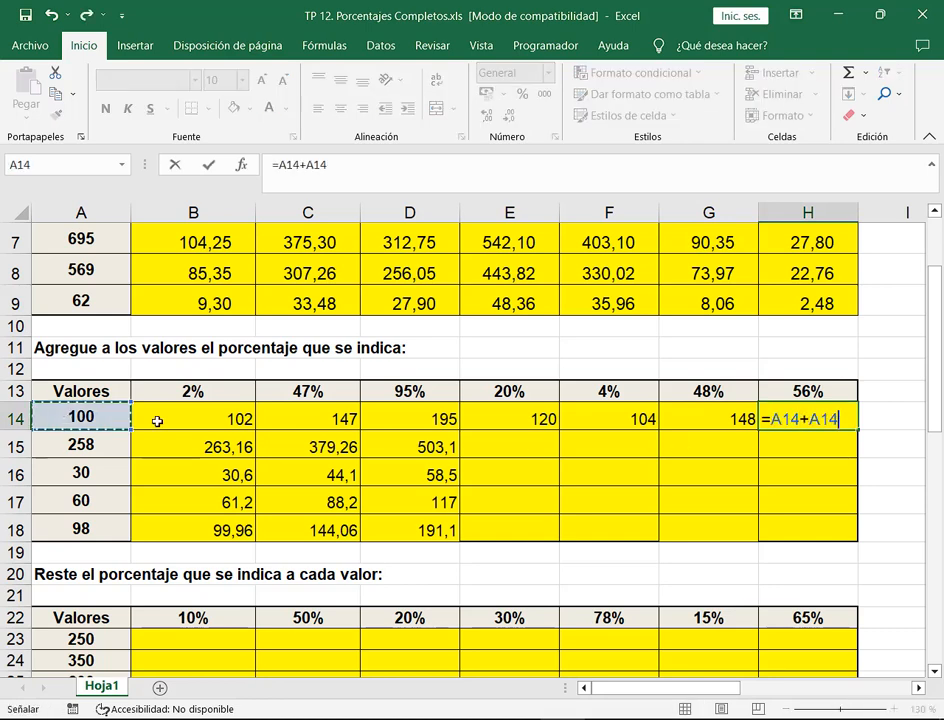
{"action": "type", "text": "*"}
{"action": "left_click", "coordinate": [838, 391]}
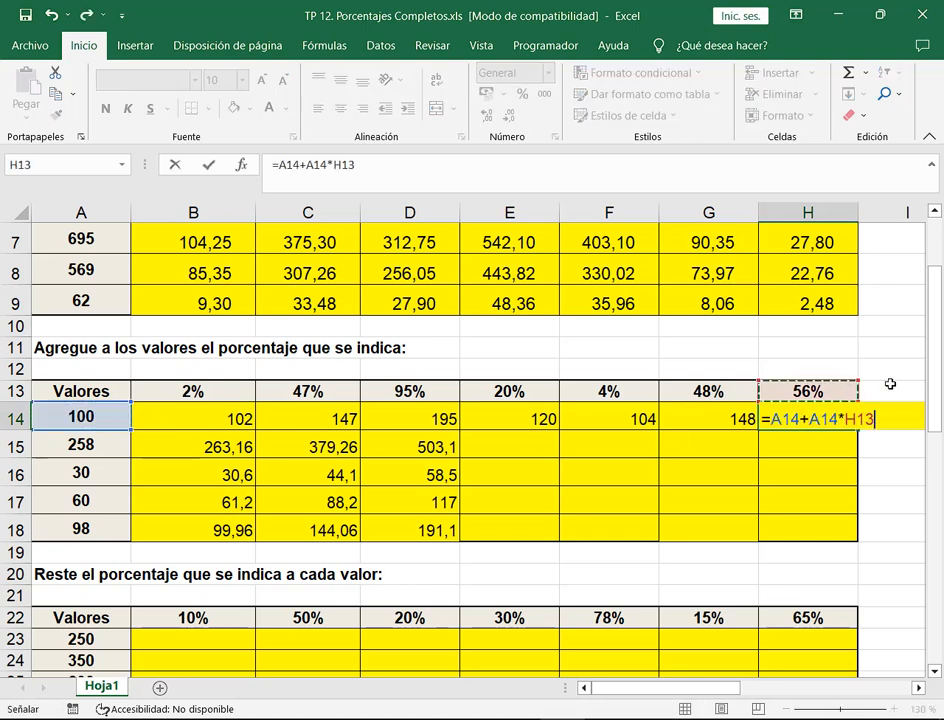
{"action": "key", "text": "F4"}
{"action": "key", "text": "Return"}
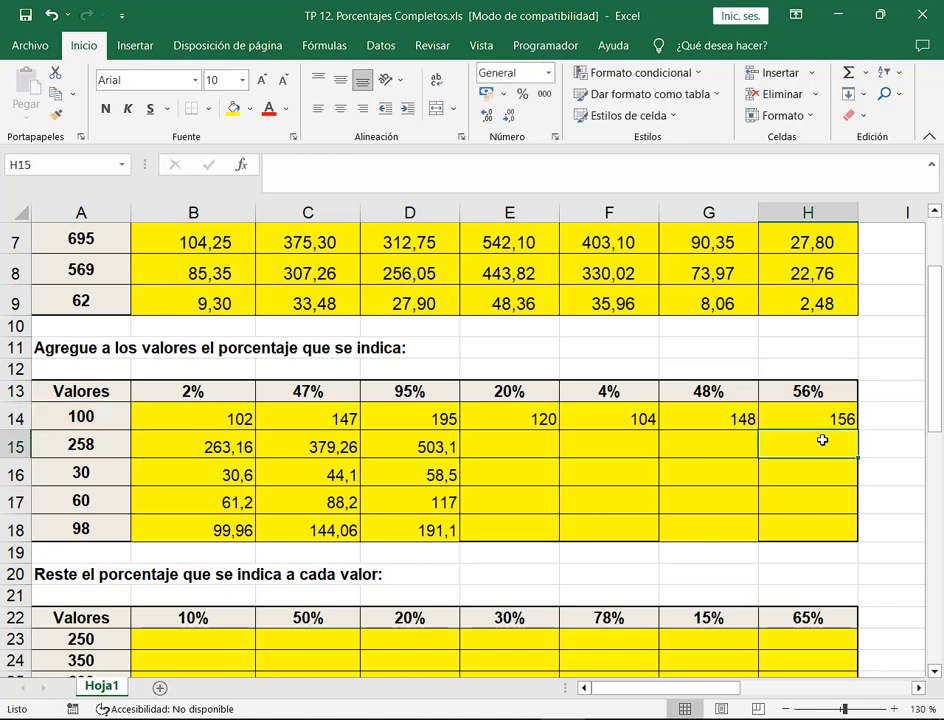
- Fill the formulas in E14:H14 down through row 18 of the percentage-addition table
{"action": "left_click_drag", "start_coordinate": [838, 418], "coordinate": [520, 418]}
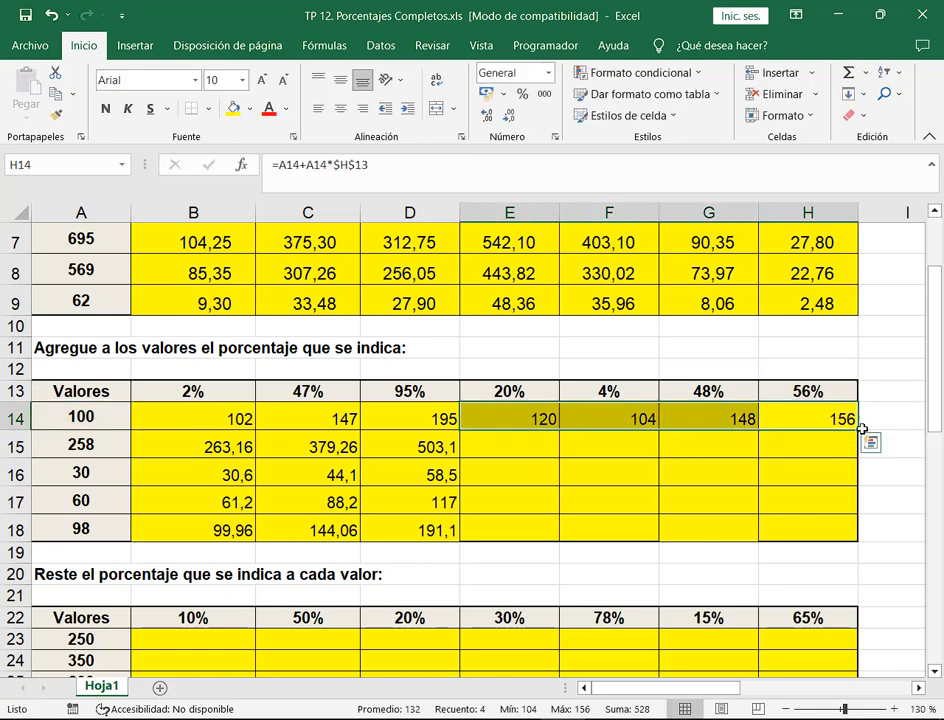
{"action": "left_click_drag", "start_coordinate": [862, 429], "coordinate": [860, 527]}
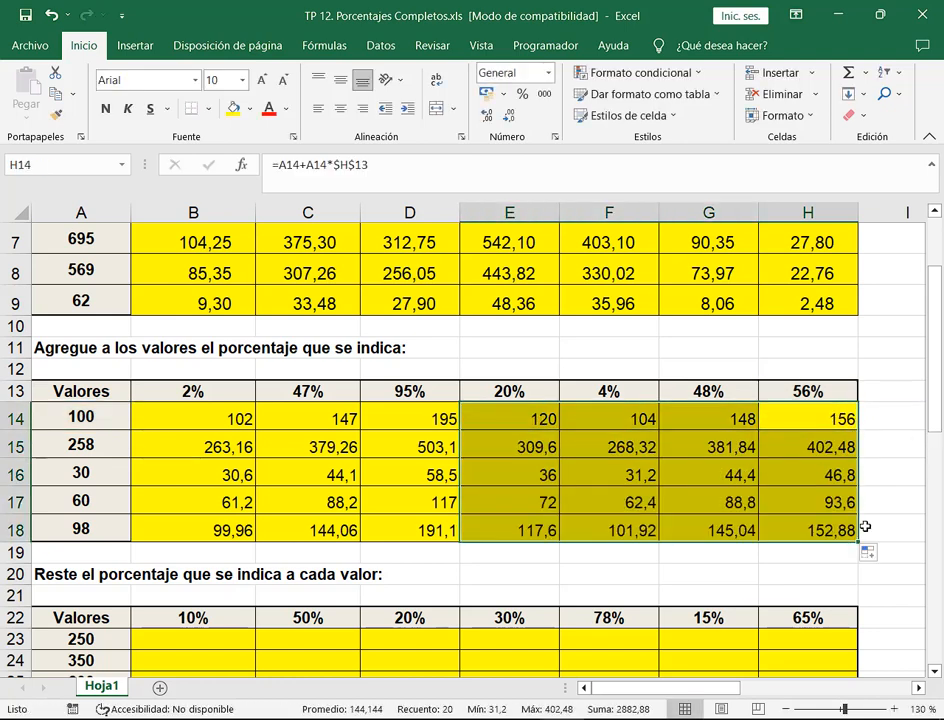
- Examine the formula in B14 and compare it with the heading and first cell of the percentage-subtraction table
{"action": "left_click", "coordinate": [245, 420]}
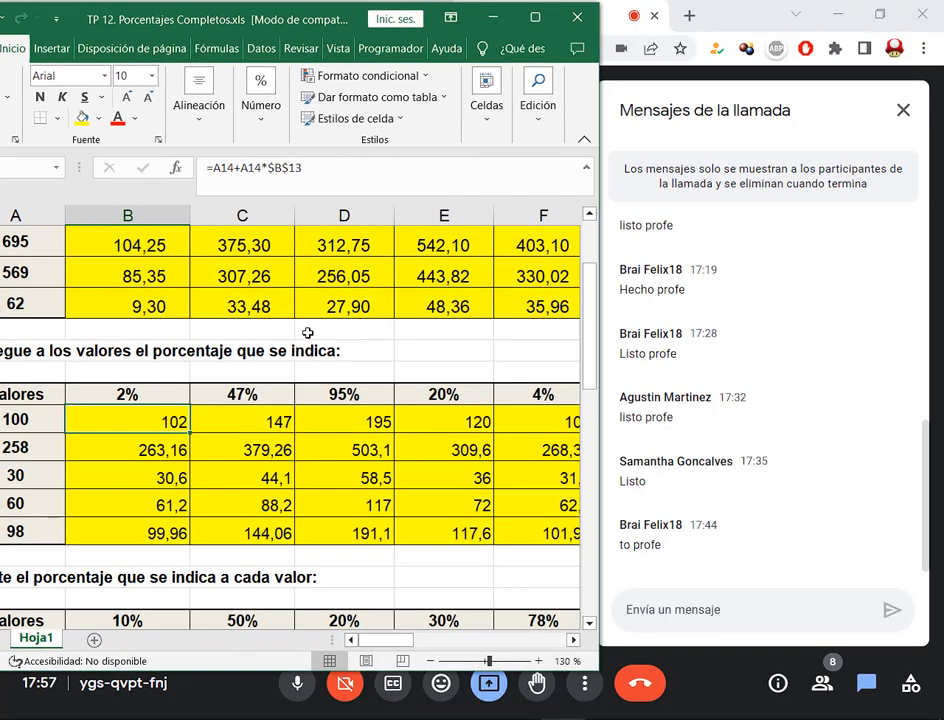
{"action": "key", "text": "F2"}
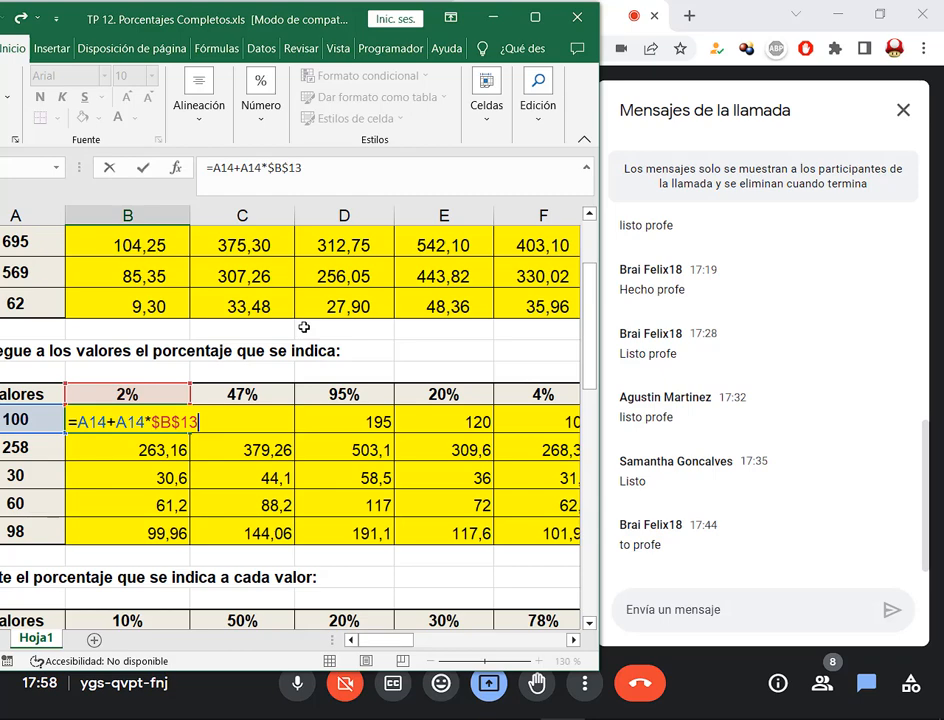
{"action": "scroll", "coordinate": [307, 328], "scroll_direction": "down", "scroll_amount": 1}
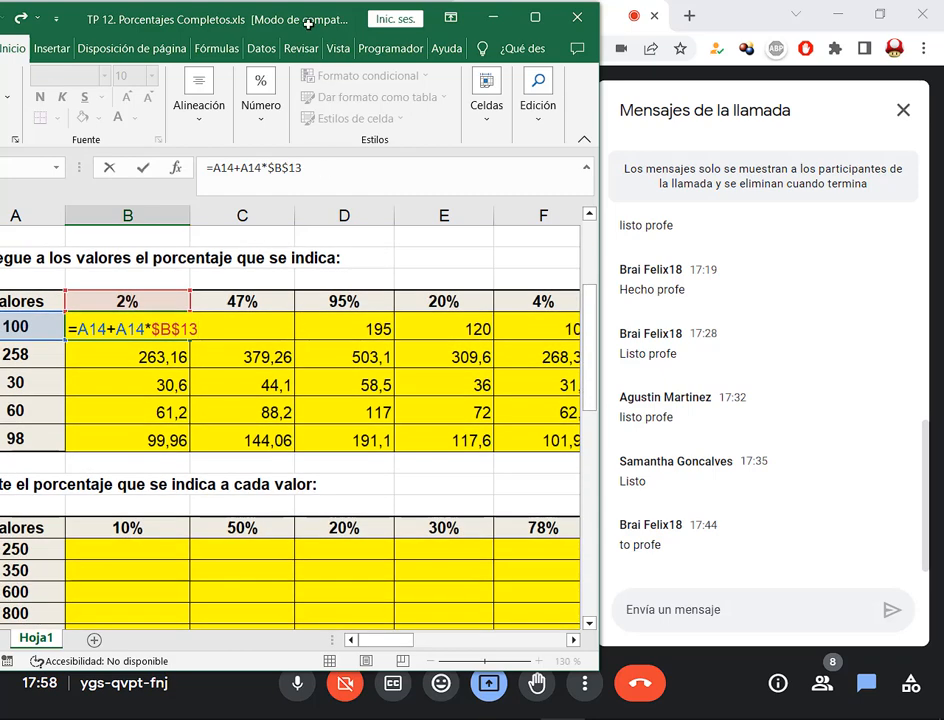
{"action": "left_click_drag", "start_coordinate": [304, 20], "coordinate": [339, 20]}
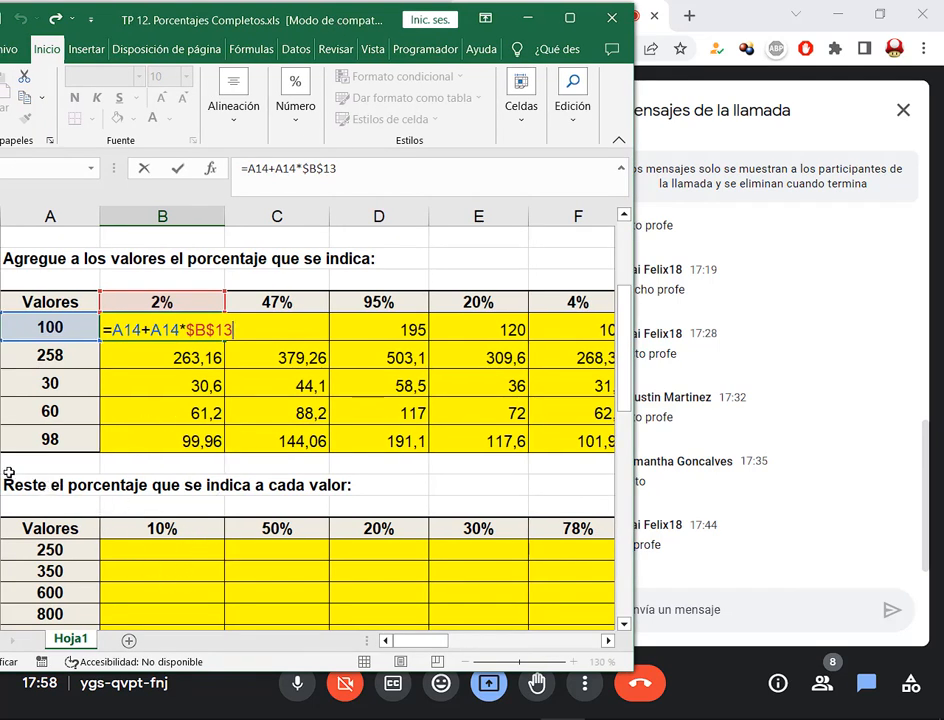
{"action": "left_click_drag", "start_coordinate": [3, 471], "coordinate": [148, 500]}
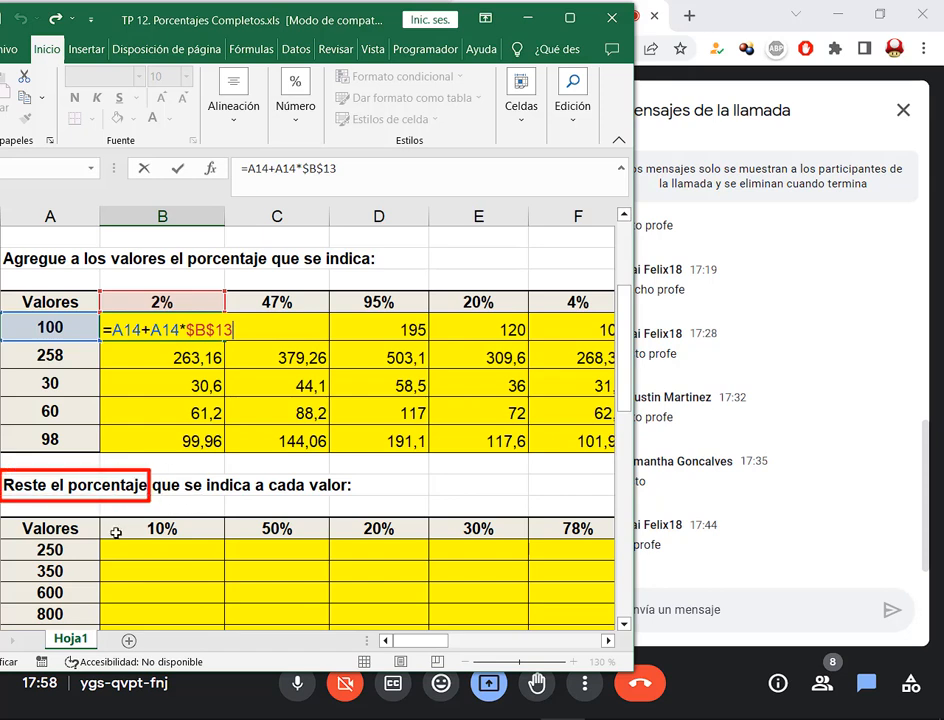
{"action": "left_click_drag", "start_coordinate": [100, 537], "coordinate": [224, 564]}
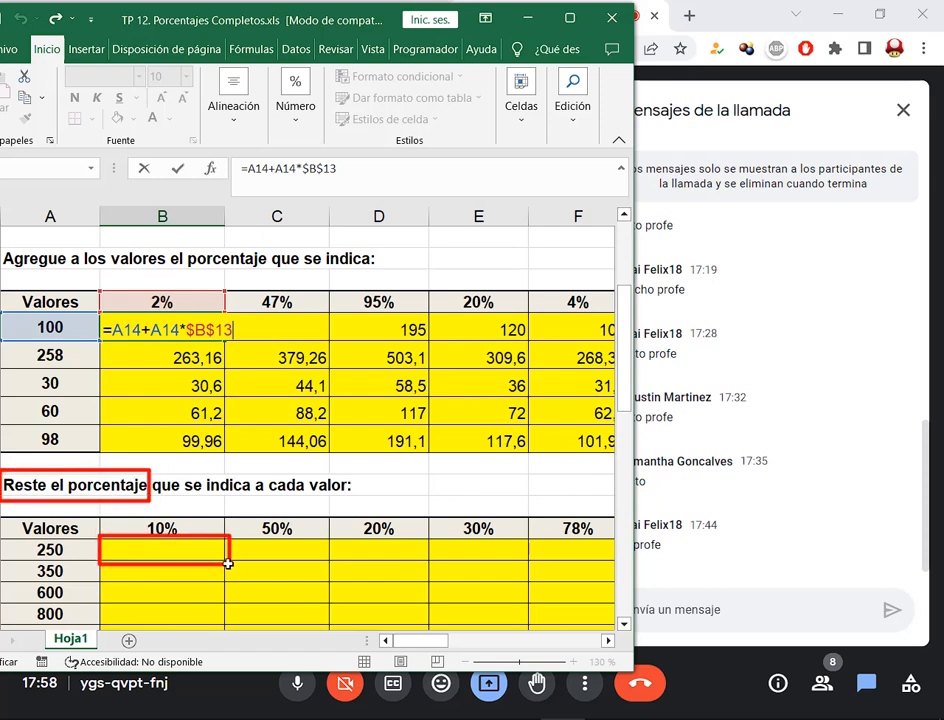
- Increase the font size of cell B23 to 11
{"action": "left_click", "coordinate": [211, 552]}
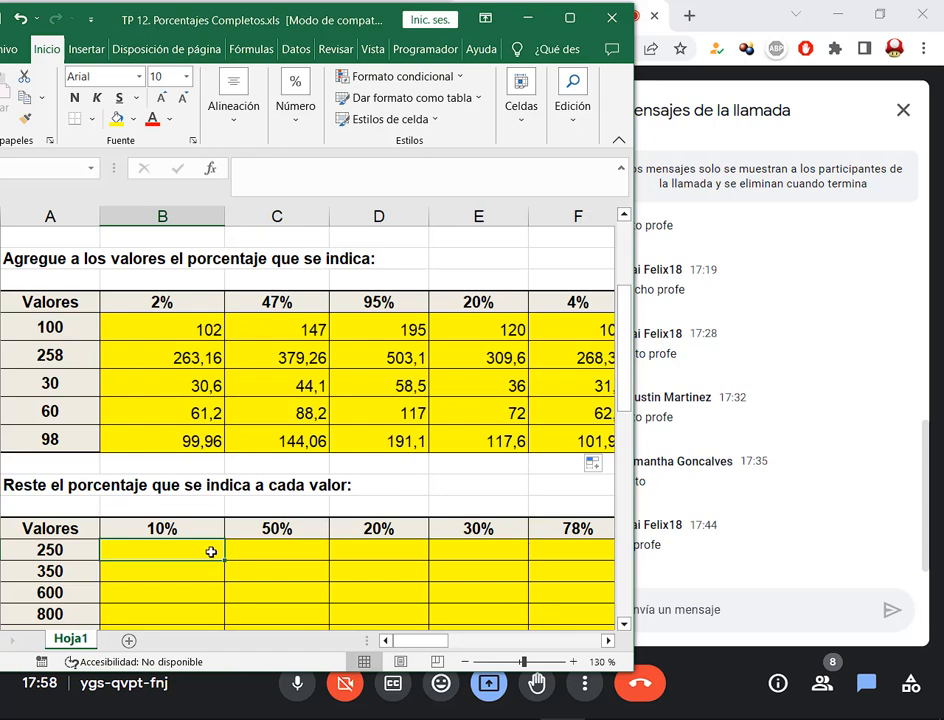
{"action": "left_click", "coordinate": [161, 99]}
{"action": "type", "text": "="}
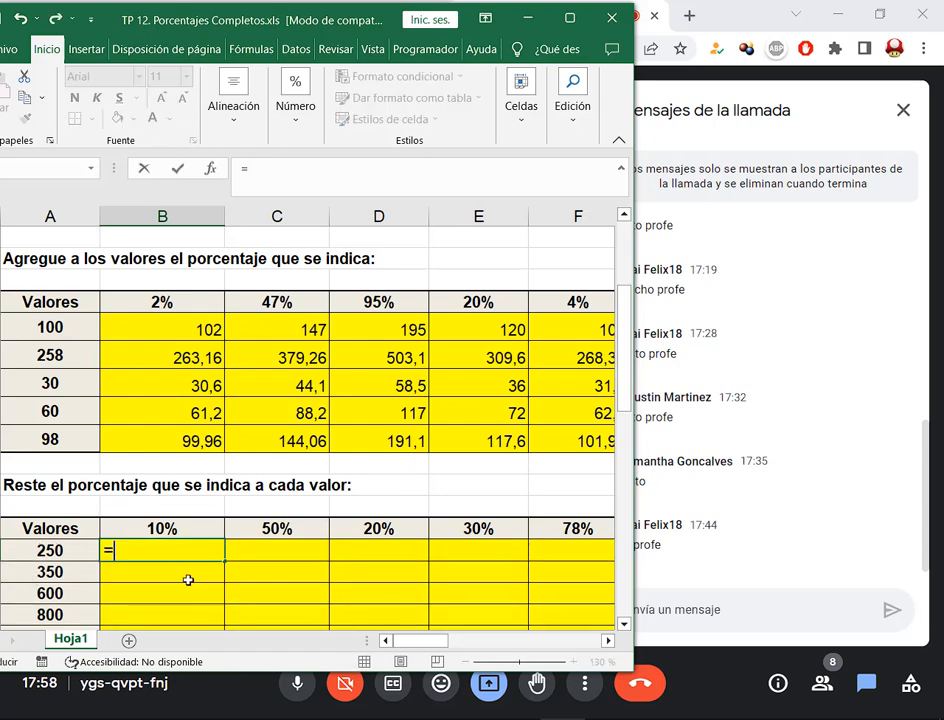
{"action": "left_click", "coordinate": [46, 551]}
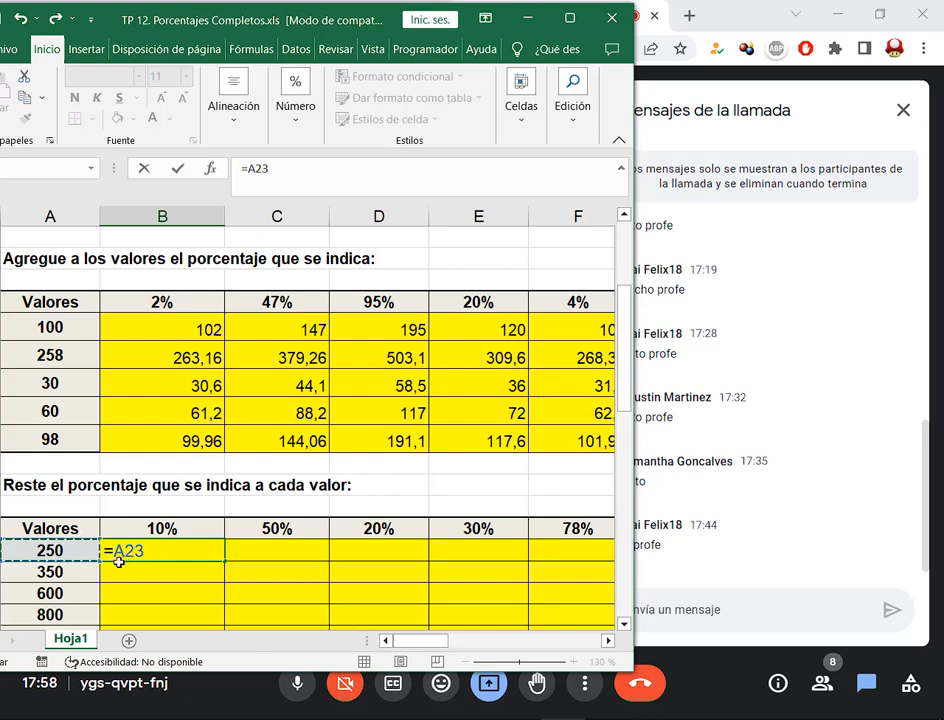
{"action": "type", "text": "-"}
{"action": "left_click", "coordinate": [85, 551]}
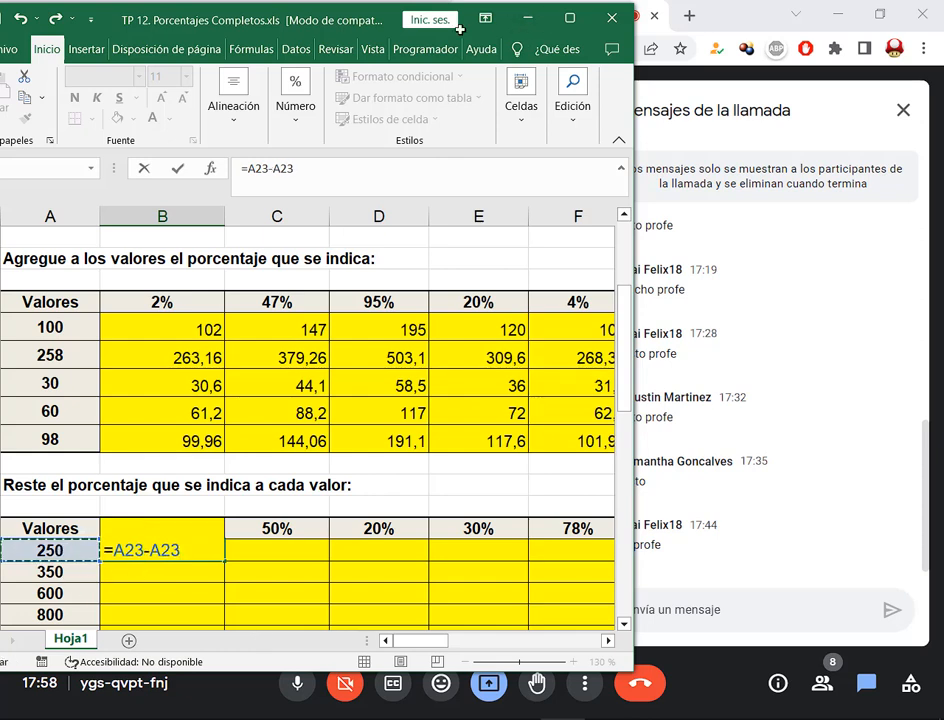
{"action": "left_click_drag", "start_coordinate": [362, 27], "coordinate": [391, 27]}
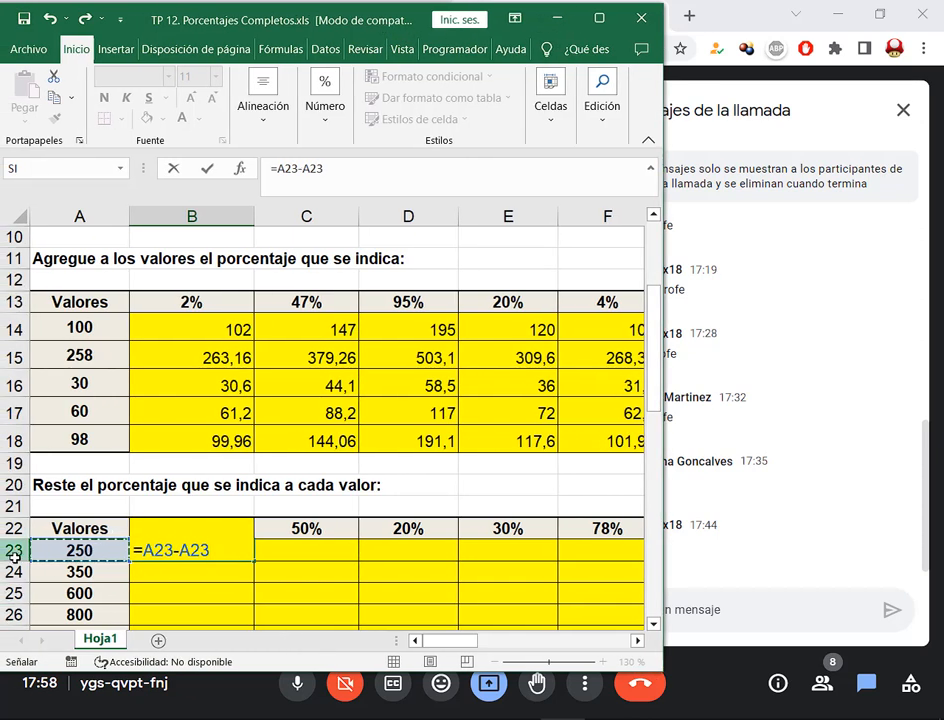
{"action": "key", "text": "Escape"}
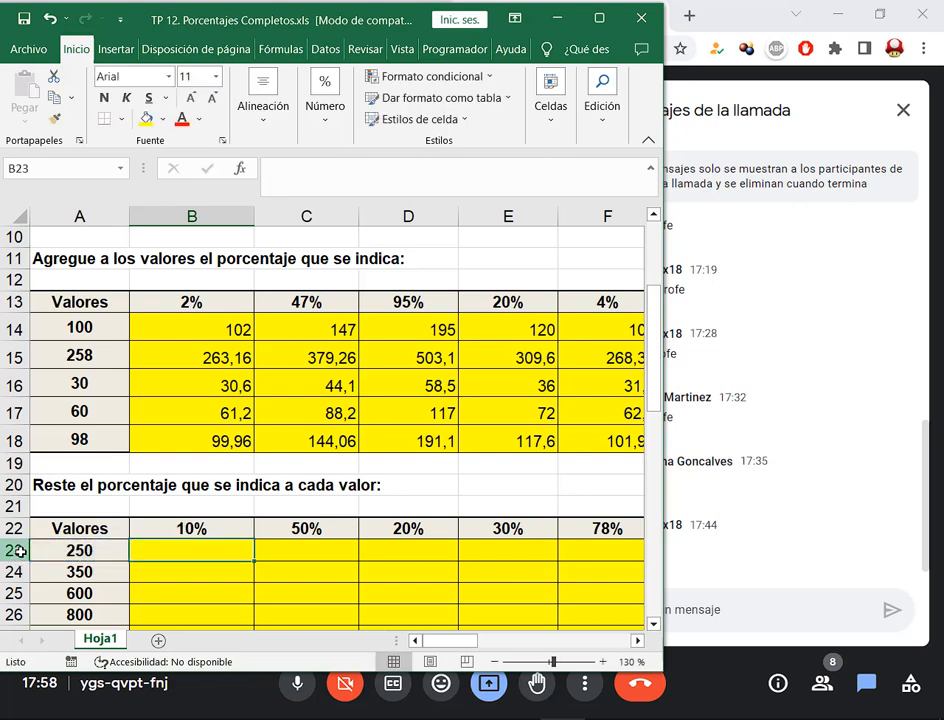
- Make row 23 of the percentage-subtraction table slightly taller
{"action": "left_click", "coordinate": [19, 551]}
{"action": "left_click_drag", "start_coordinate": [19, 561], "coordinate": [22, 572]}
- Enter the formula =A23-A23*$B$22 in B23 for the 10% column and check its references
{"action": "left_click", "coordinate": [165, 563]}
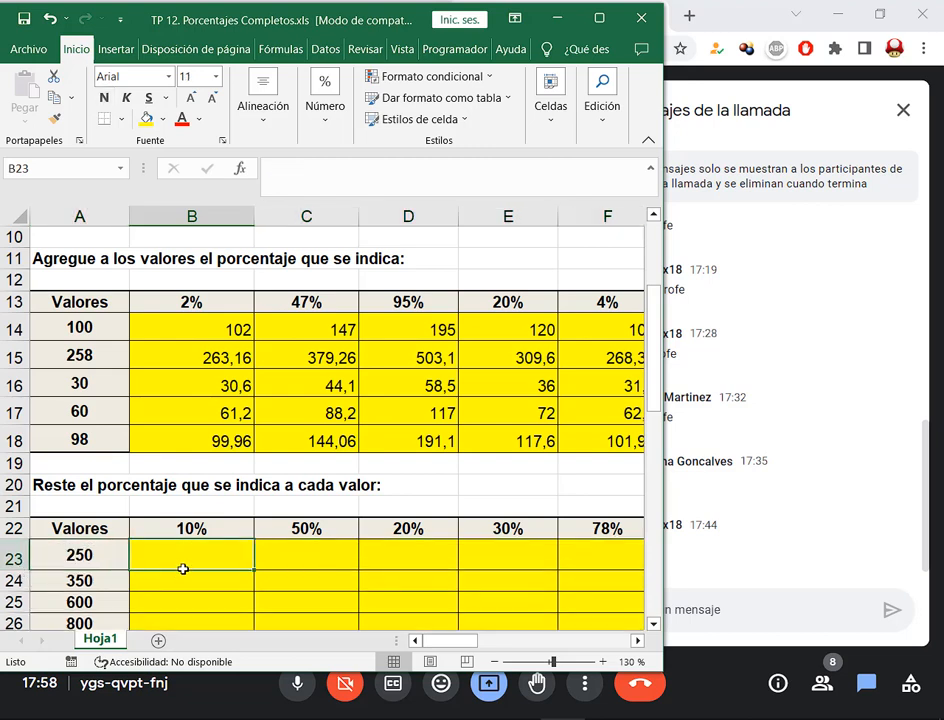
{"action": "type", "text": "="}
{"action": "left_click", "coordinate": [62, 553]}
{"action": "type", "text": "-"}
{"action": "left_click", "coordinate": [45, 555]}
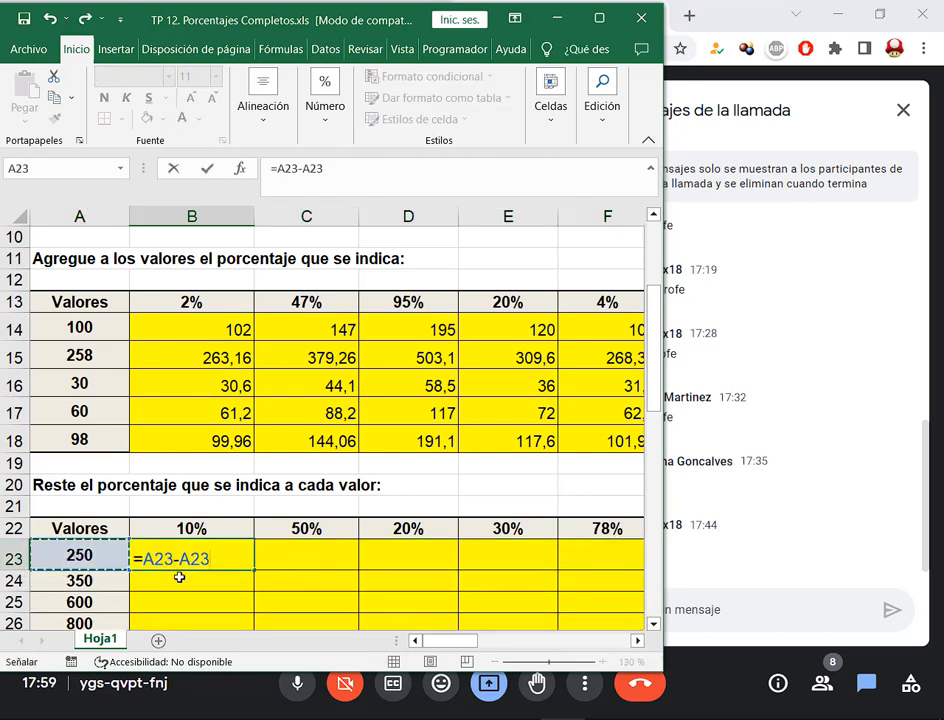
{"action": "type", "text": "*"}
{"action": "left_click", "coordinate": [238, 531]}
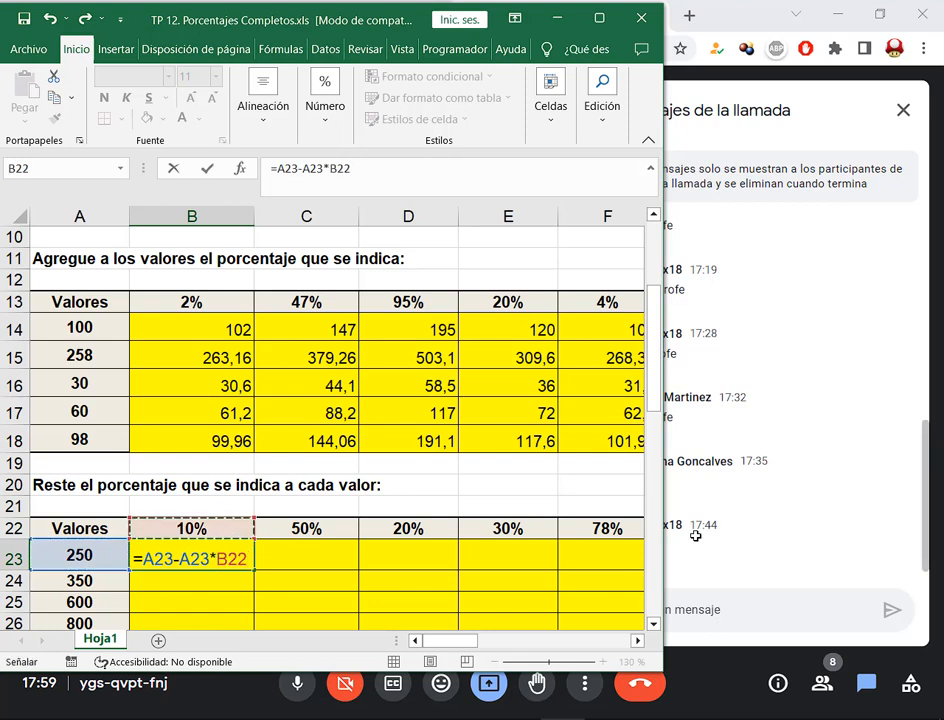
{"action": "key", "text": "F4"}
{"action": "key", "text": "Return"}
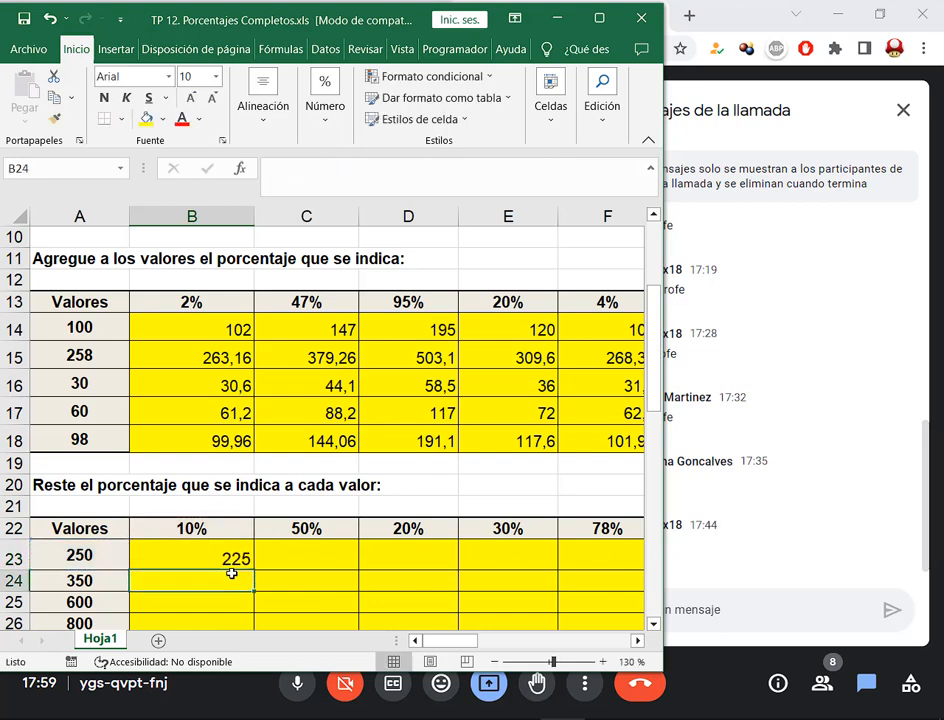
{"action": "left_click", "coordinate": [224, 560]}
{"action": "key", "text": "F2"}
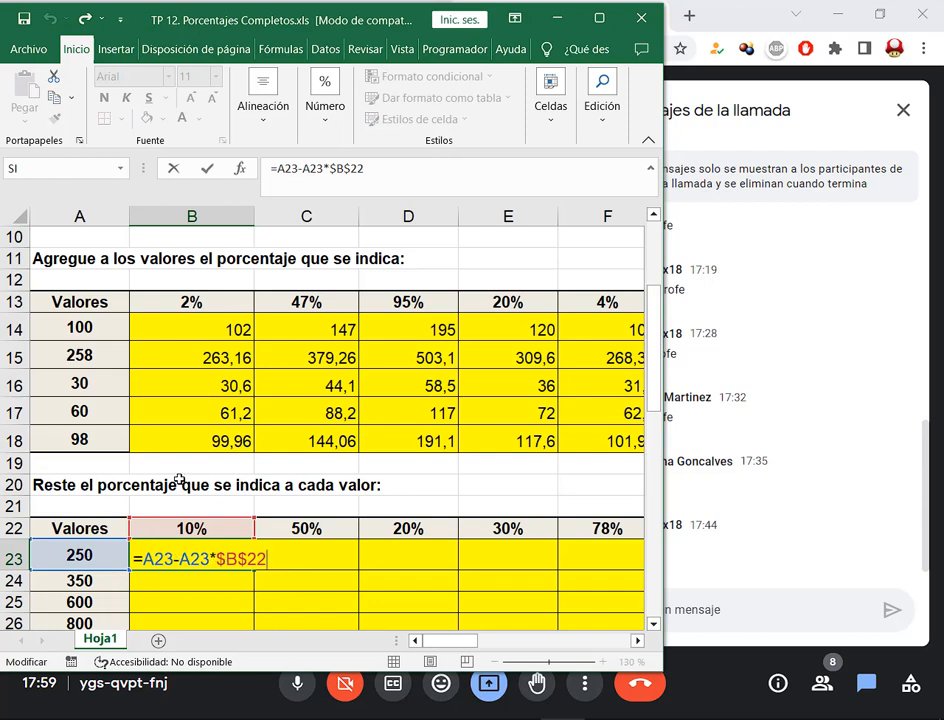
{"action": "key", "text": "Escape"}
- Enter the formula =A23-A23*$C$22 in C23 for the 50% column
{"action": "left_click", "coordinate": [340, 552]}
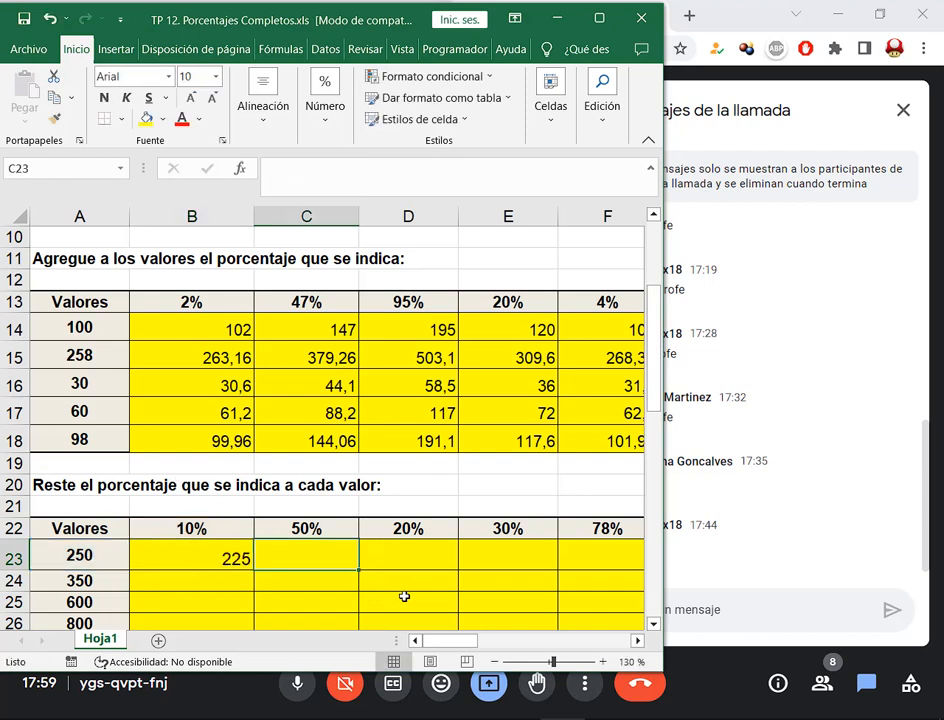
{"action": "type", "text": "="}
{"action": "left_click", "coordinate": [72, 555]}
{"action": "type", "text": "-"}
{"action": "left_click", "coordinate": [72, 555]}
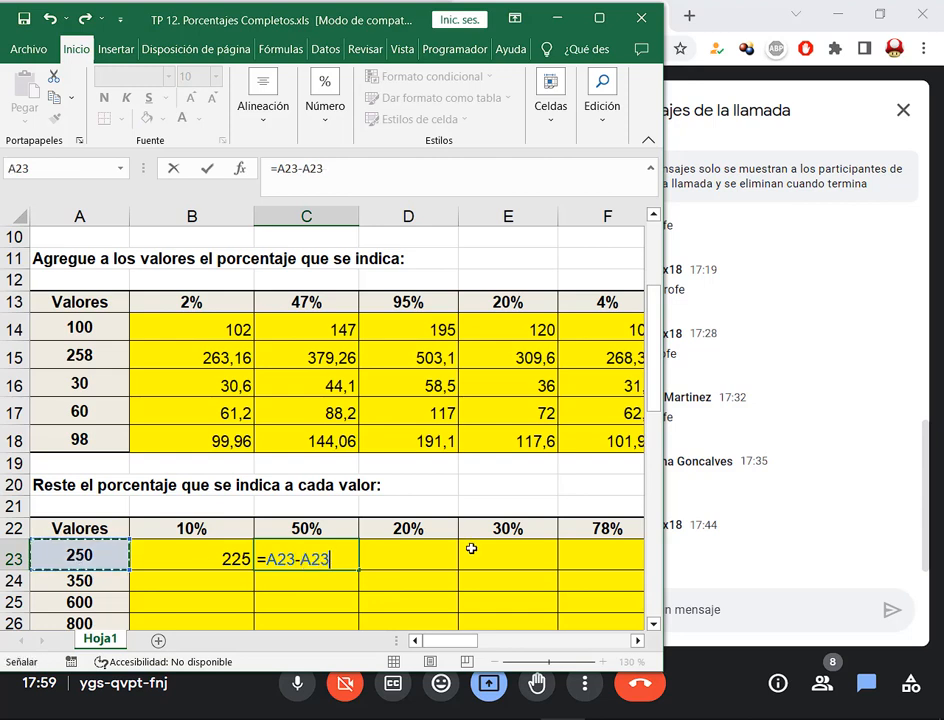
{"action": "type", "text": "*"}
{"action": "left_click", "coordinate": [345, 526]}
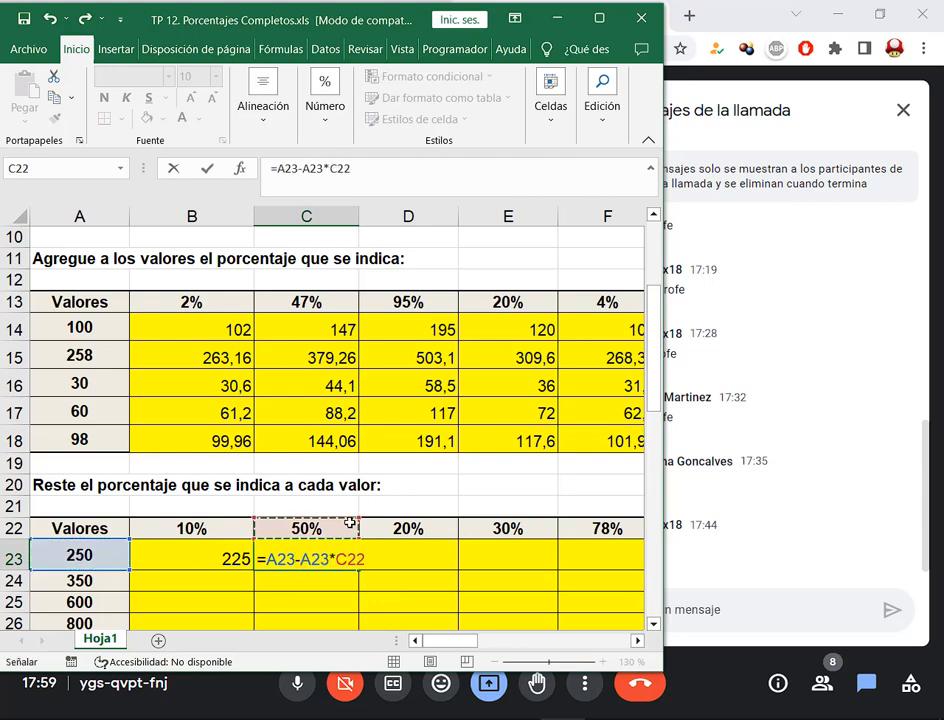
{"action": "key", "text": "F4"}
{"action": "key", "text": "Return"}
- Enter the single-factor formula =A23*(1-$D$22) in D23 for the 20% column
{"action": "left_click", "coordinate": [415, 548]}
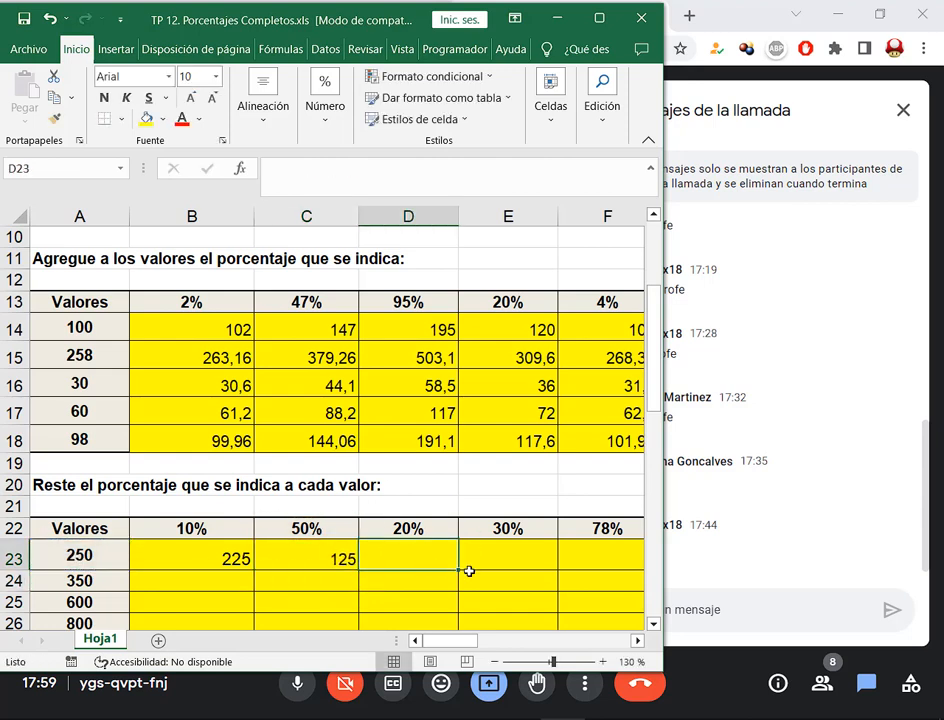
{"action": "type", "text": "="}
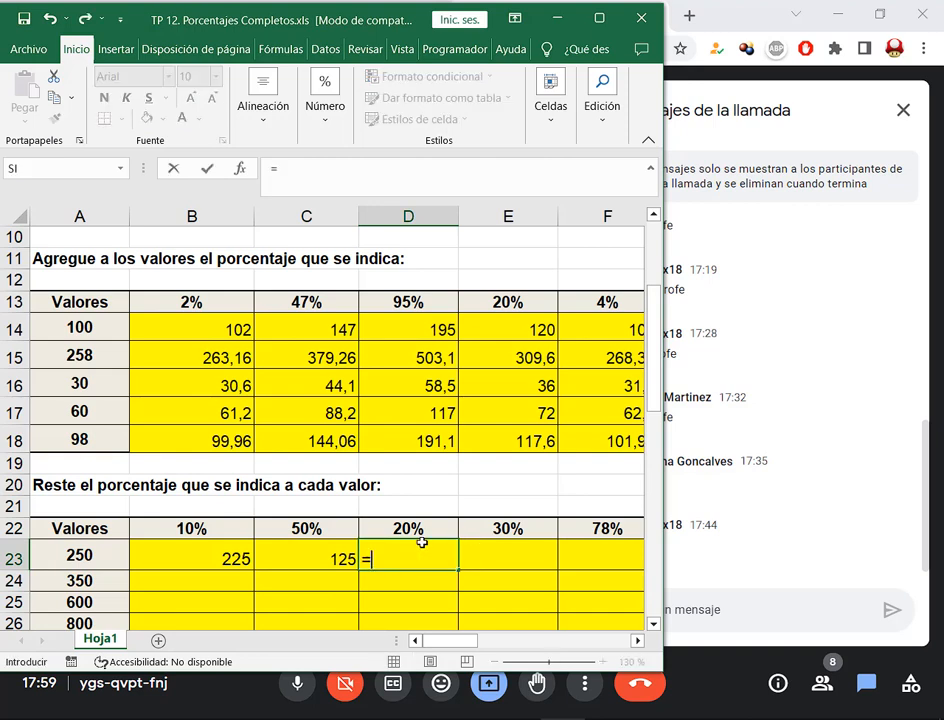
{"action": "left_click", "coordinate": [76, 552]}
{"action": "type", "text": "*"}
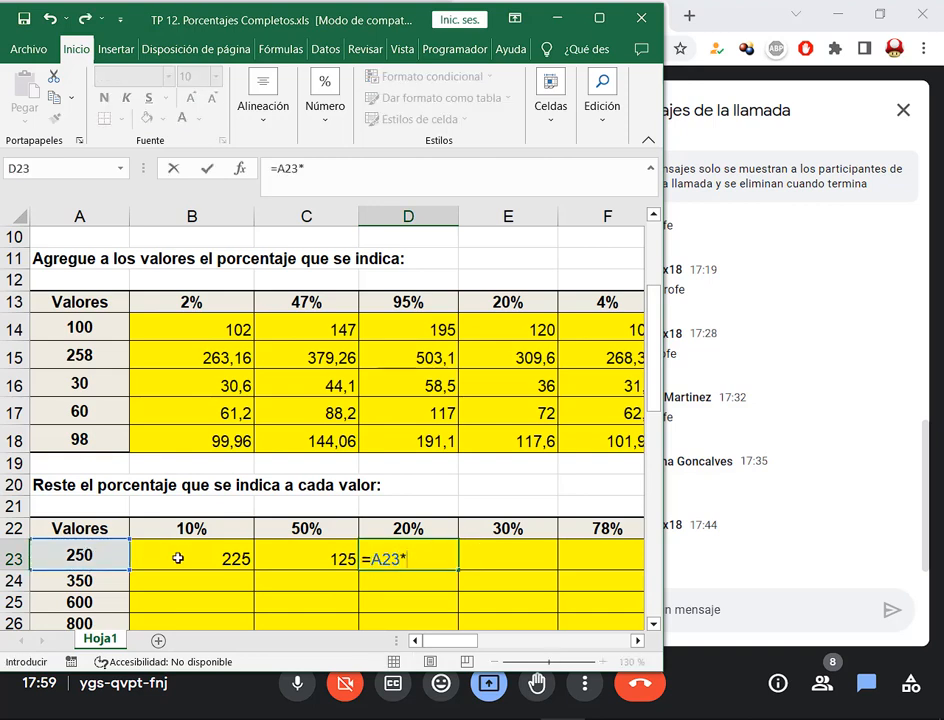
{"action": "type", "text": "(1-"}
{"action": "left_click", "coordinate": [434, 527]}
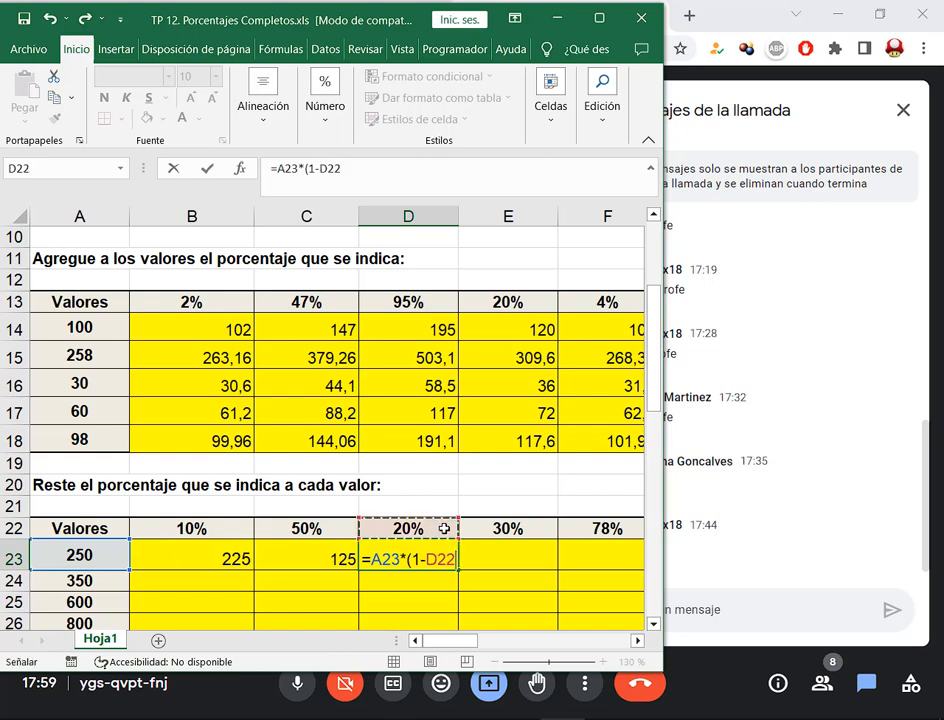
{"action": "key", "text": "F4"}
{"action": "type", "text": ")"}
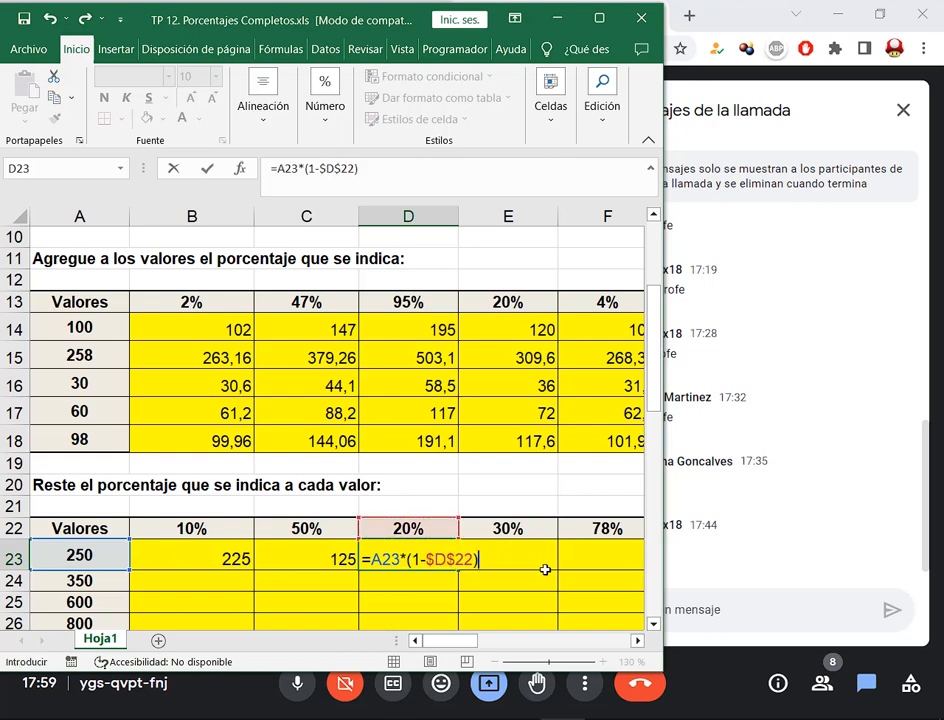
{"action": "key", "text": "Return"}
{"action": "left_click", "coordinate": [438, 558]}
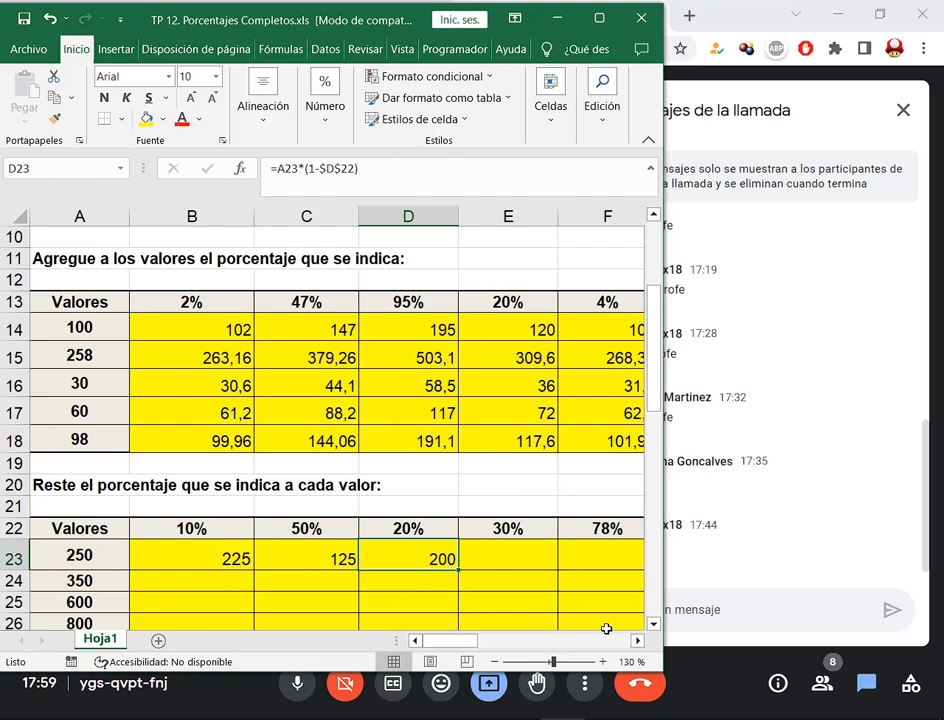
- Enter the formula =A23-A23*$E$22 in E23 for the 30% column
{"action": "double_click", "coordinate": [442, 12]}
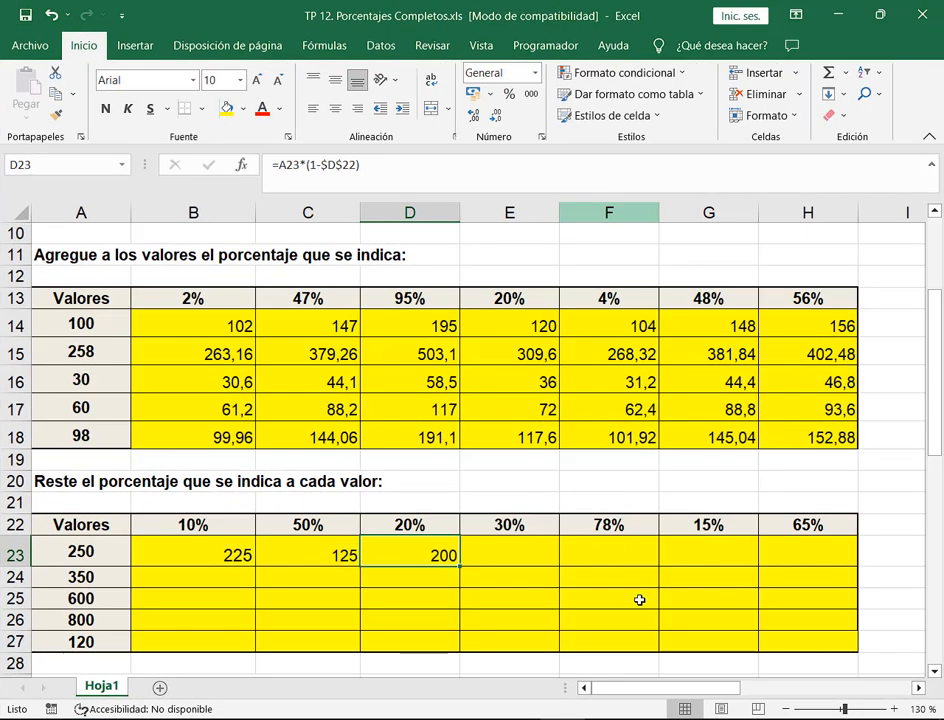
{"action": "left_click", "coordinate": [535, 552]}
{"action": "type", "text": "="}
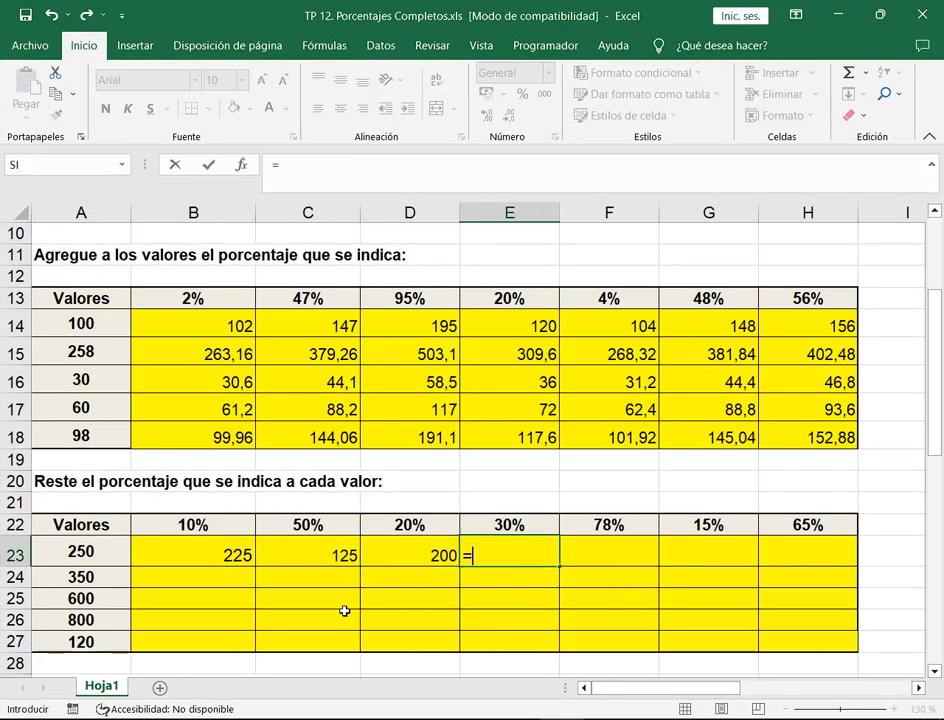
{"action": "left_click", "coordinate": [63, 546]}
{"action": "type", "text": "-"}
{"action": "left_click", "coordinate": [63, 546]}
{"action": "type", "text": "*"}
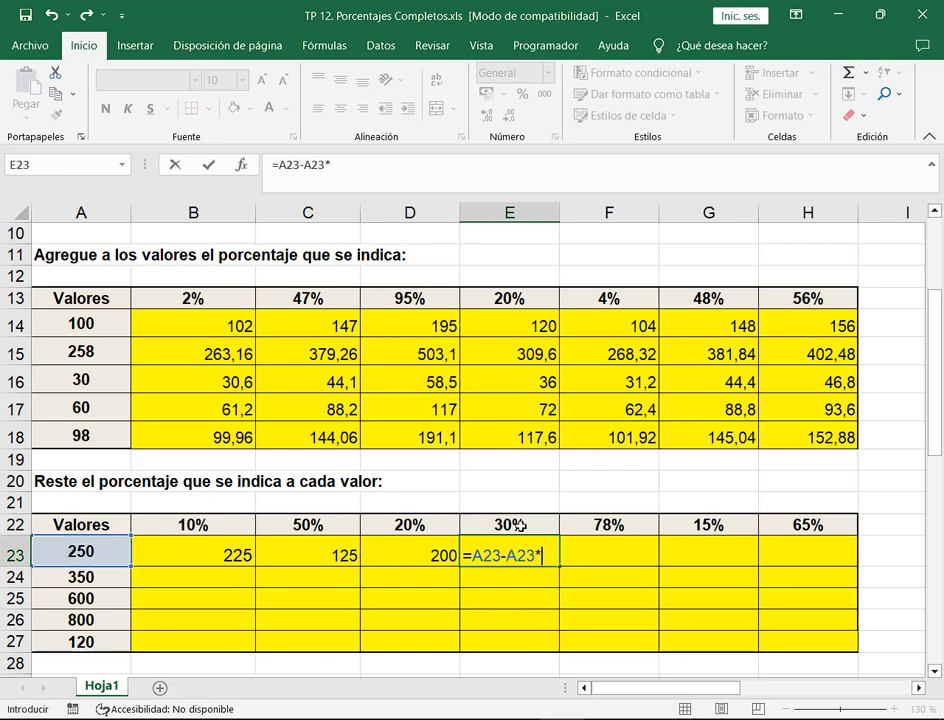
{"action": "left_click", "coordinate": [520, 525]}
{"action": "key", "text": "F4"}
{"action": "key", "text": "Return"}
- Enter the formula =A23-A23*$F$22 in F23 for the 78% column
{"action": "left_click", "coordinate": [633, 555]}
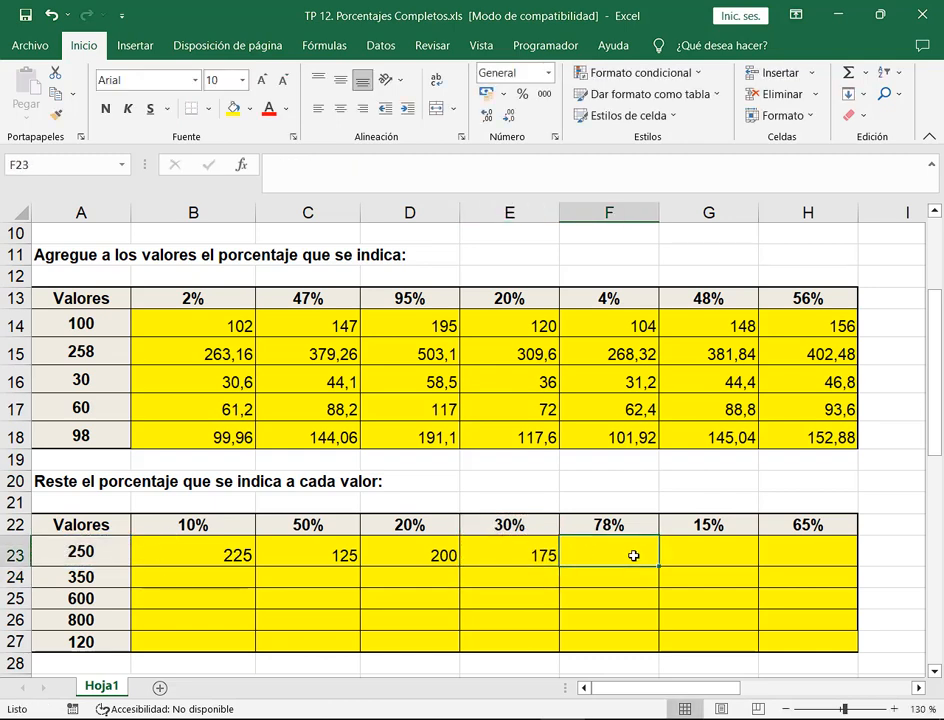
{"action": "type", "text": "="}
{"action": "left_click", "coordinate": [100, 553]}
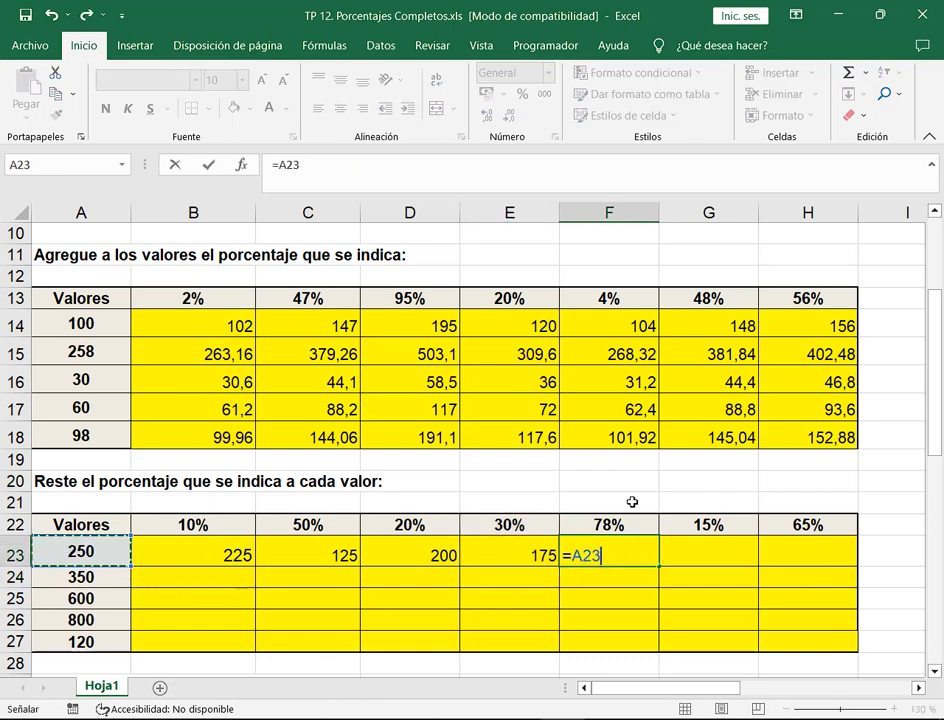
{"action": "type", "text": "-"}
{"action": "left_click", "coordinate": [65, 558]}
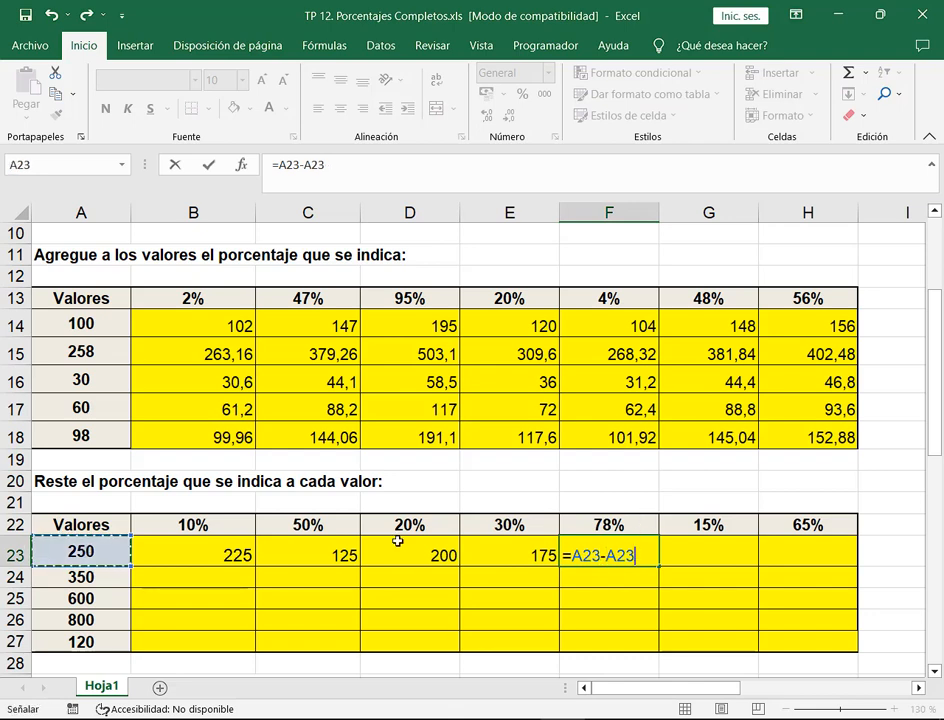
{"action": "type", "text": "*"}
{"action": "left_click", "coordinate": [652, 522]}
{"action": "key", "text": "F4"}
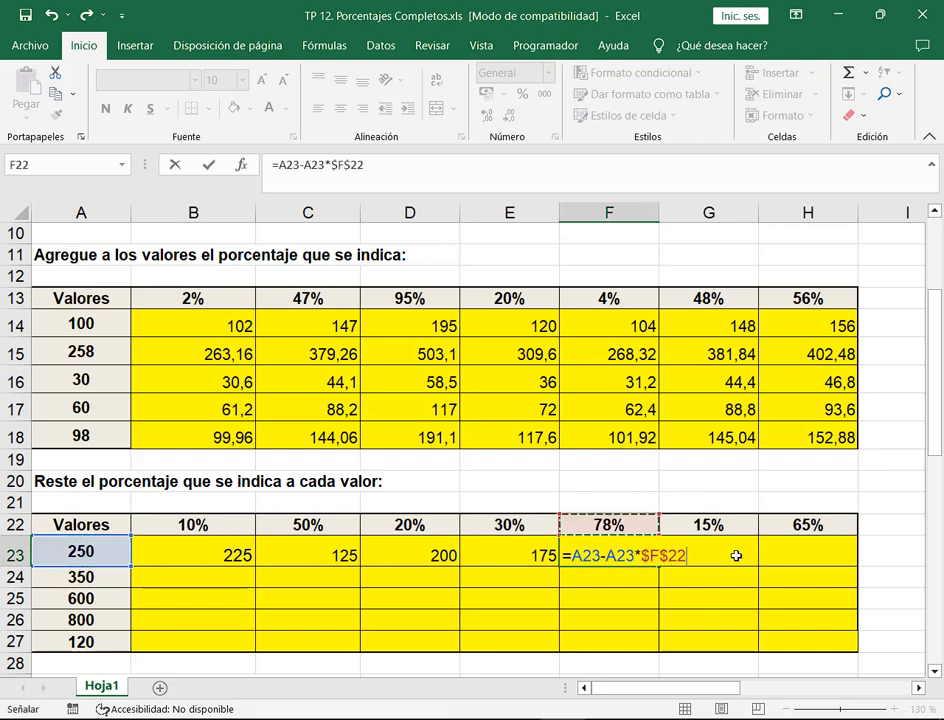
{"action": "key", "text": "Return"}
- Enter the formula =A23-A23*$G$22 in G23 for the 15% column
{"action": "left_click", "coordinate": [732, 553]}
{"action": "type", "text": "="}
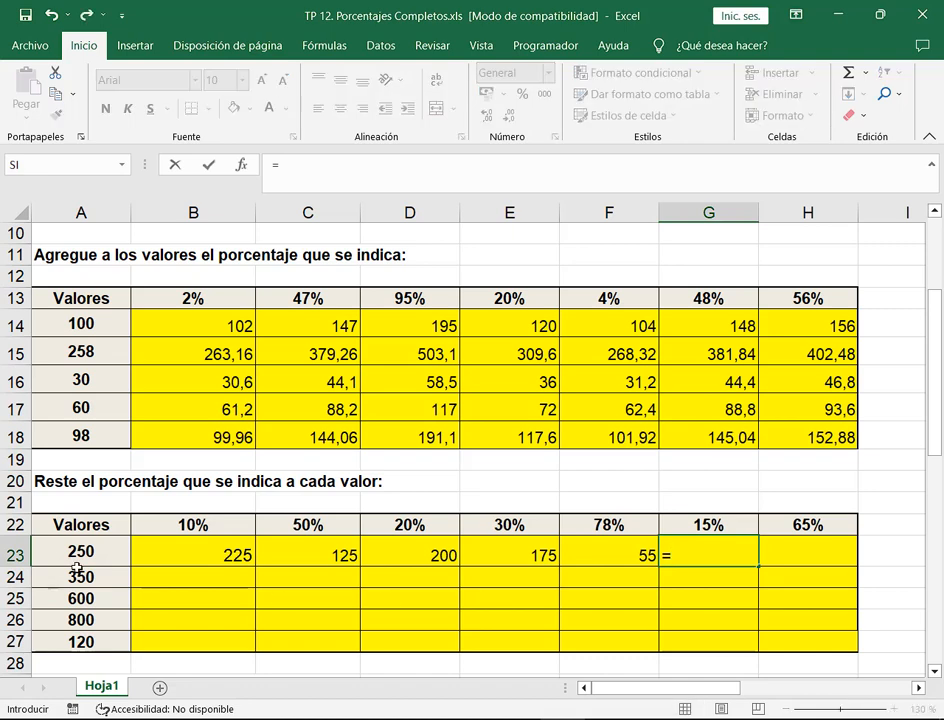
{"action": "left_click", "coordinate": [83, 551]}
{"action": "type", "text": "-"}
{"action": "left_click", "coordinate": [83, 551]}
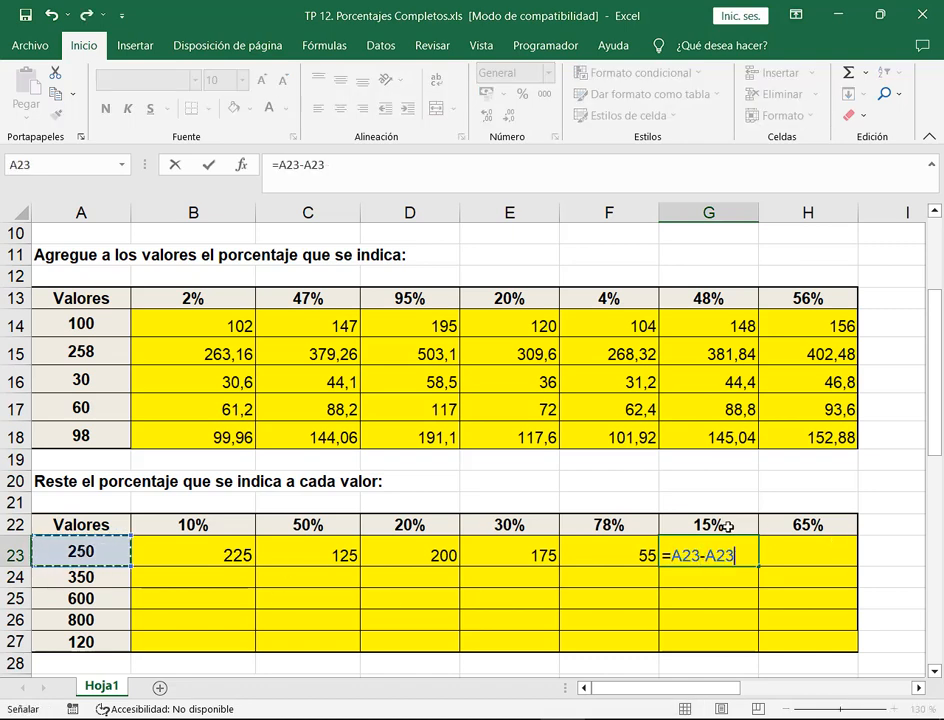
{"action": "type", "text": "*"}
{"action": "left_click", "coordinate": [728, 527]}
{"action": "key", "text": "F4"}
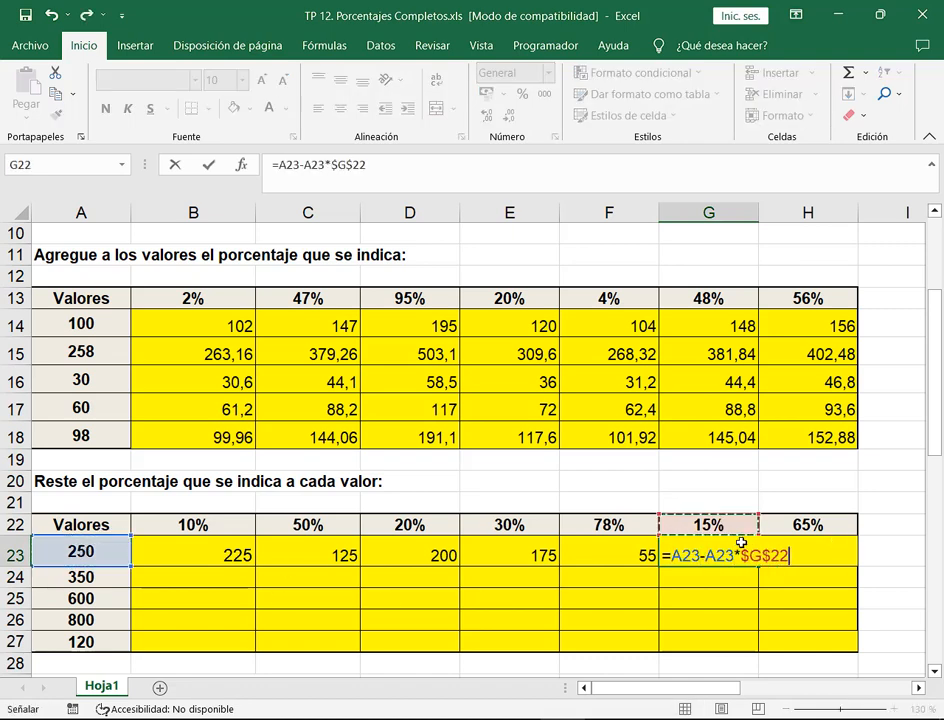
{"action": "key", "text": "Return"}
- Enter the formula =A23-A23*$H$22 in H23 for the 65% column
{"action": "left_click", "coordinate": [768, 556]}
{"action": "type", "text": "="}
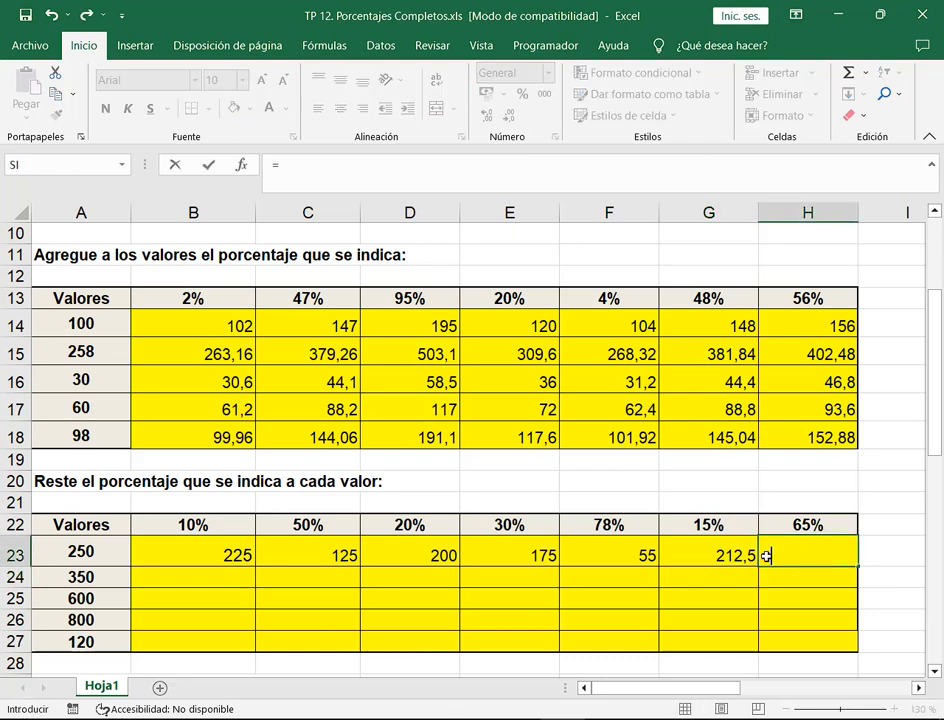
{"action": "left_click", "coordinate": [99, 552]}
{"action": "type", "text": "-"}
{"action": "left_click", "coordinate": [99, 552]}
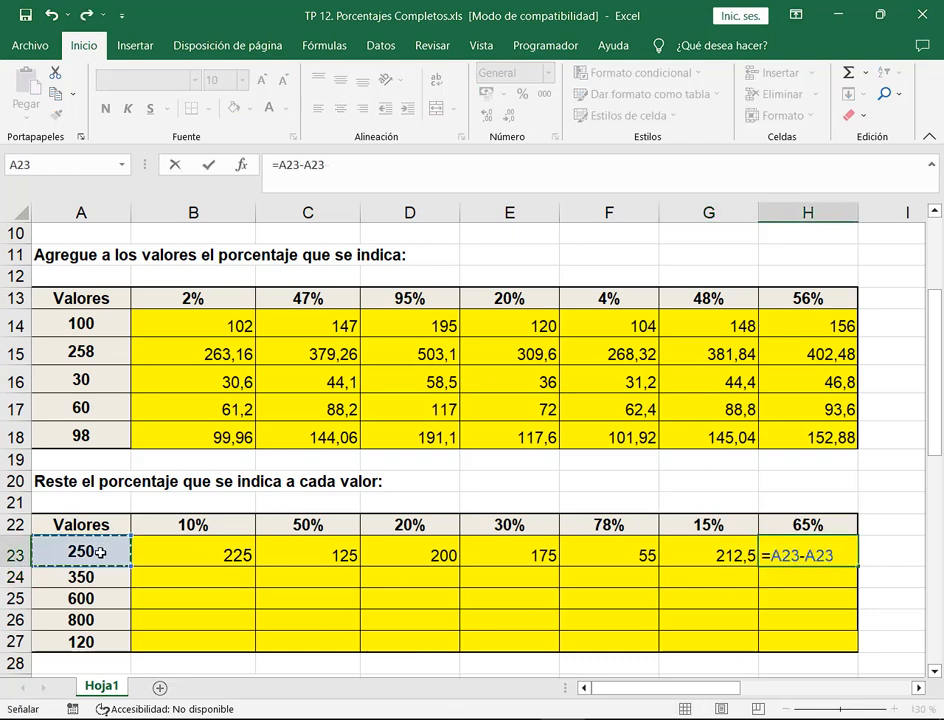
{"action": "type", "text": "*"}
{"action": "left_click", "coordinate": [851, 525]}
{"action": "key", "text": "F4"}
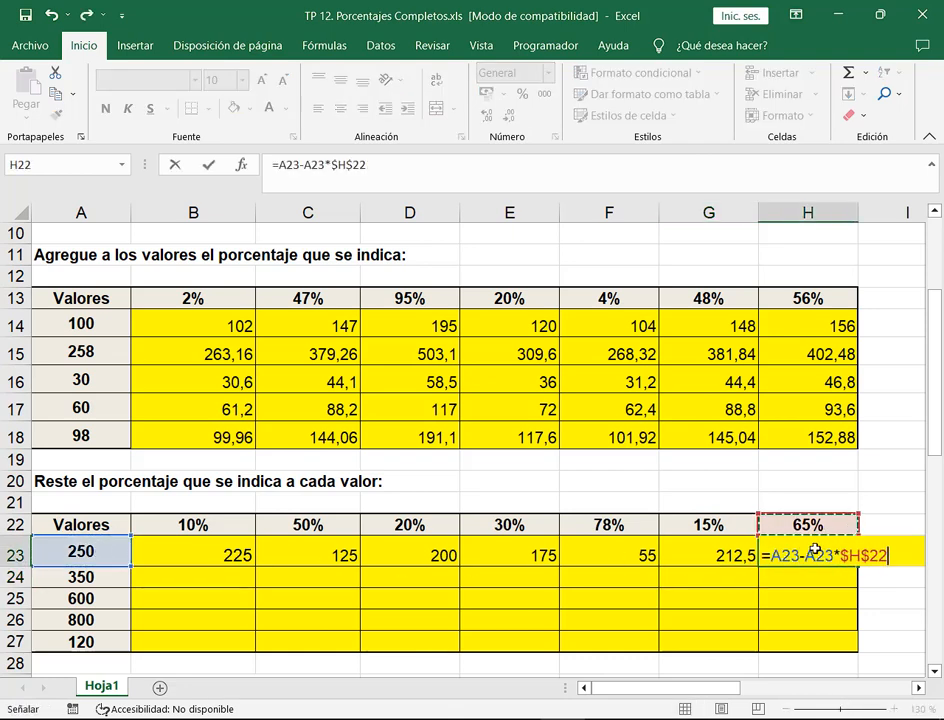
{"action": "key", "text": "Return"}
- Fill the formulas in B23:H23 down through row 27 to complete the percentage-subtraction table
{"action": "left_click_drag", "start_coordinate": [810, 559], "coordinate": [202, 550]}
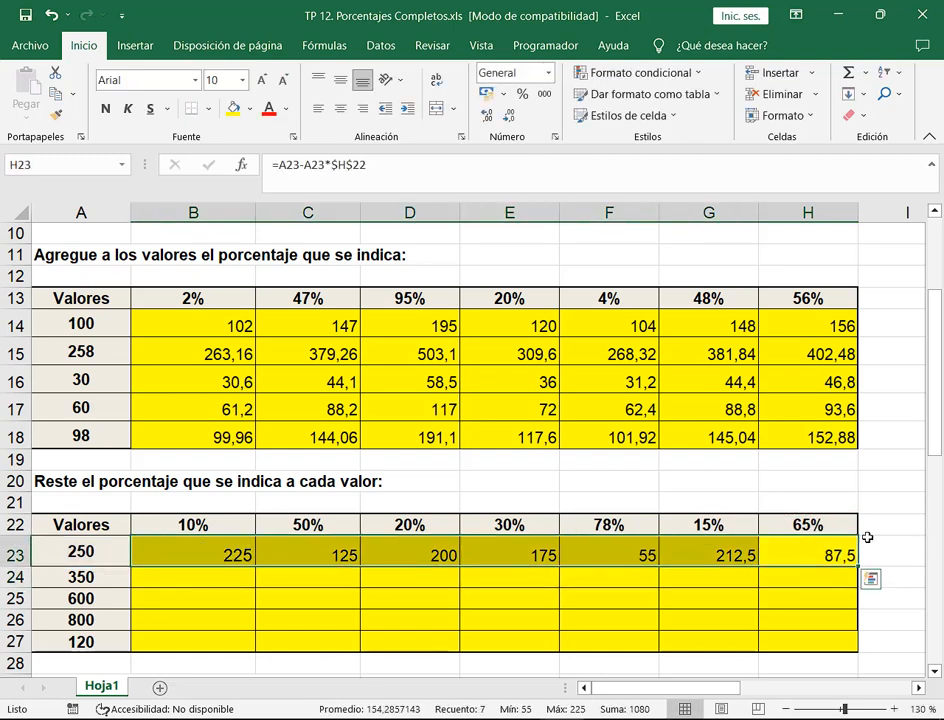
{"action": "left_click_drag", "start_coordinate": [860, 566], "coordinate": [858, 648]}
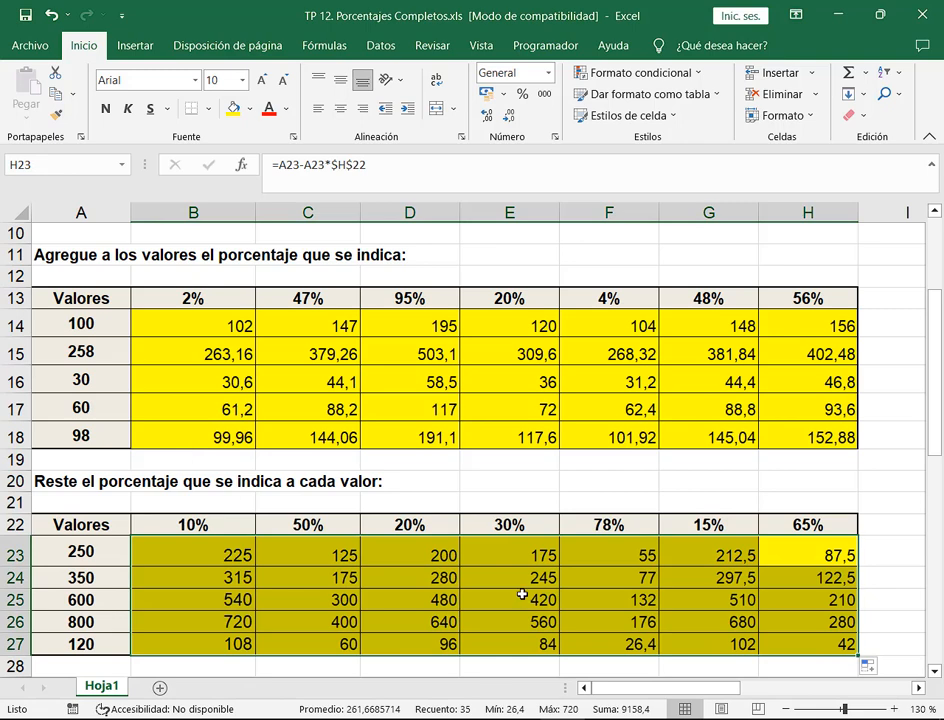
{"action": "left_click", "coordinate": [870, 481]}
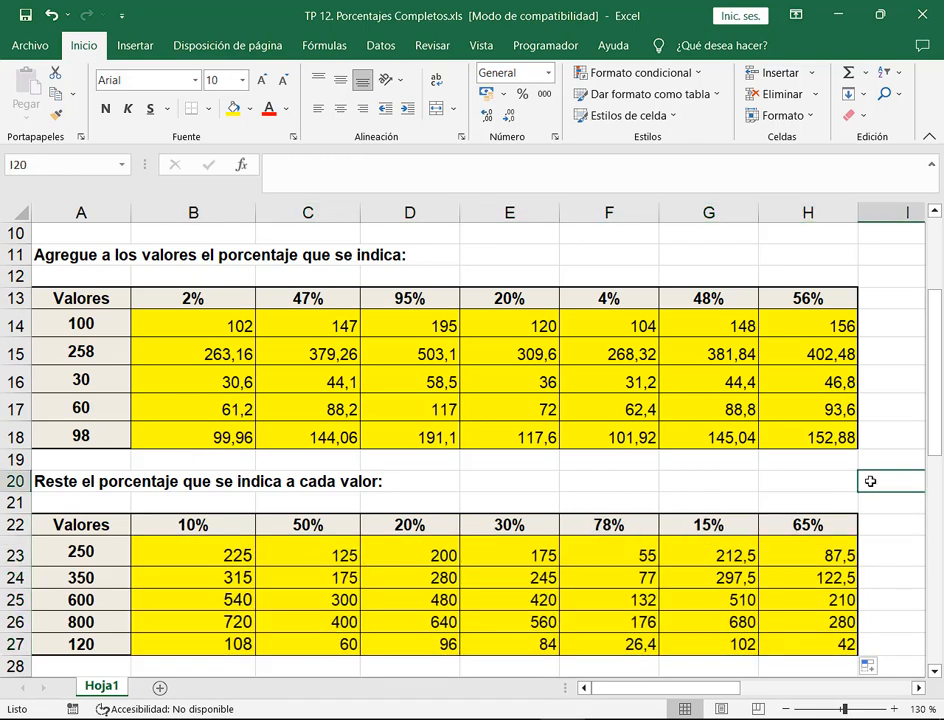
{"action": "left_click", "coordinate": [879, 15]}
{"action": "left_click_drag", "start_coordinate": [331, 11], "coordinate": [428, 22]}
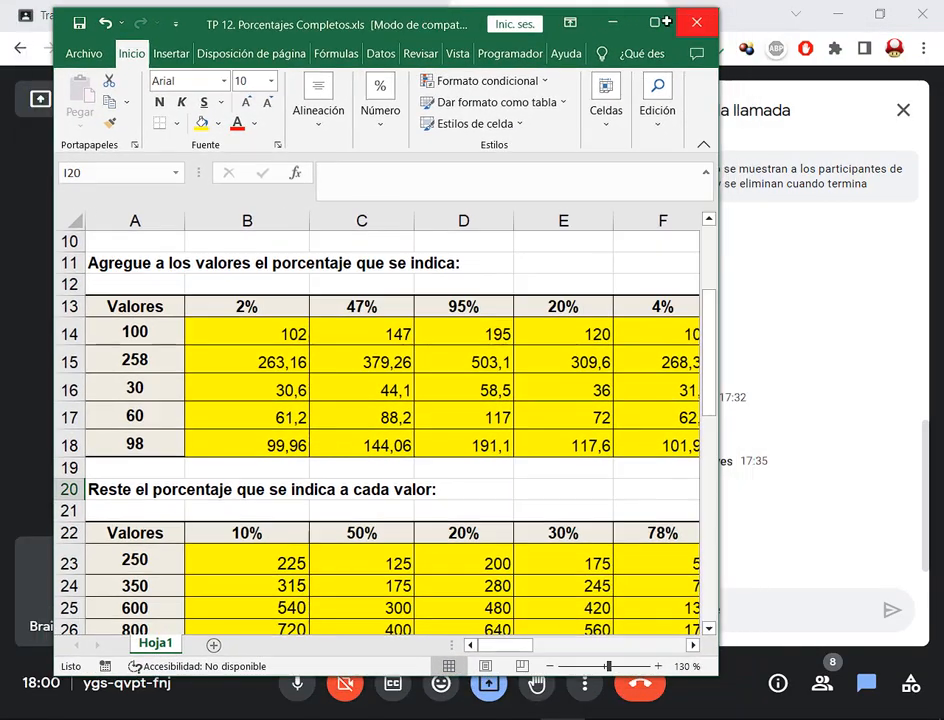
{"action": "left_click", "coordinate": [658, 21]}
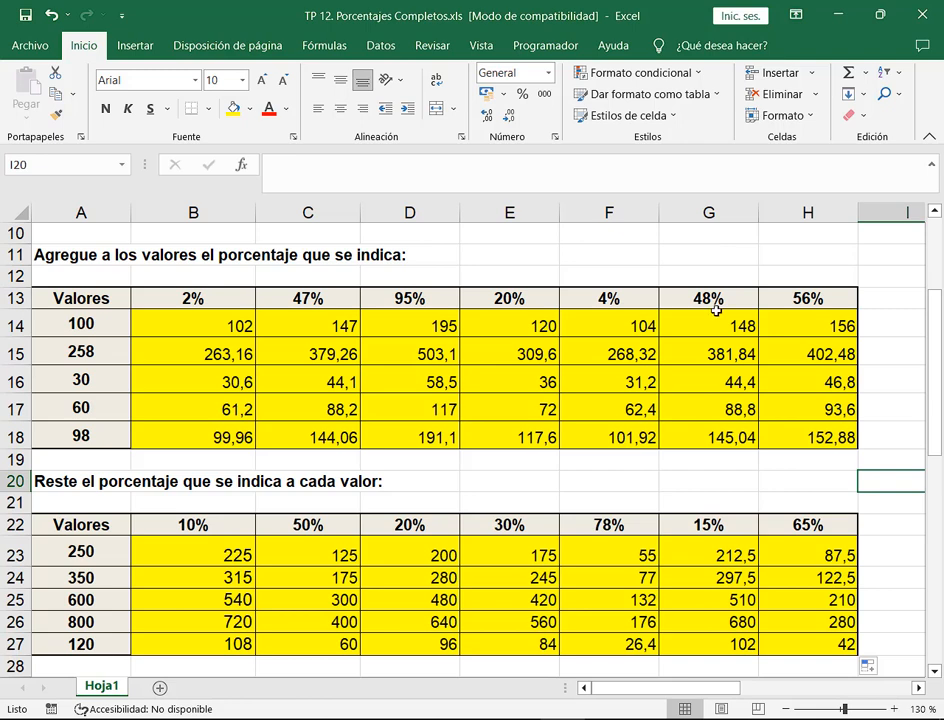
- Review the three percentage tables and their instructions, from the first table down to the calculation exercises starting in row 29
{"action": "scroll", "coordinate": [701, 386], "scroll_direction": "down", "scroll_amount": 5}
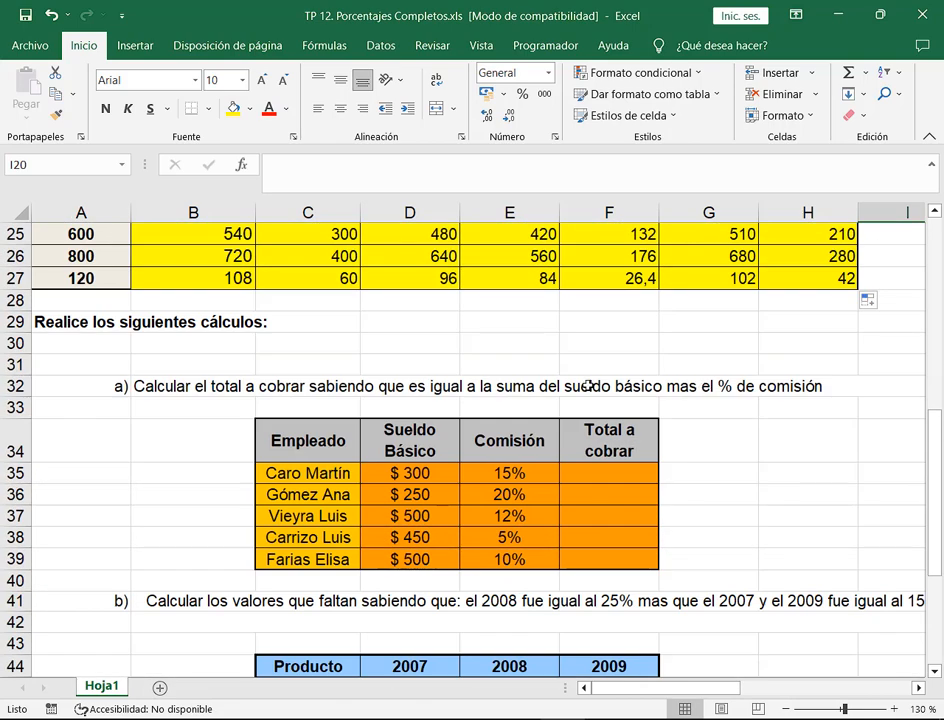
{"action": "scroll", "coordinate": [624, 415], "scroll_direction": "down", "scroll_amount": 1}
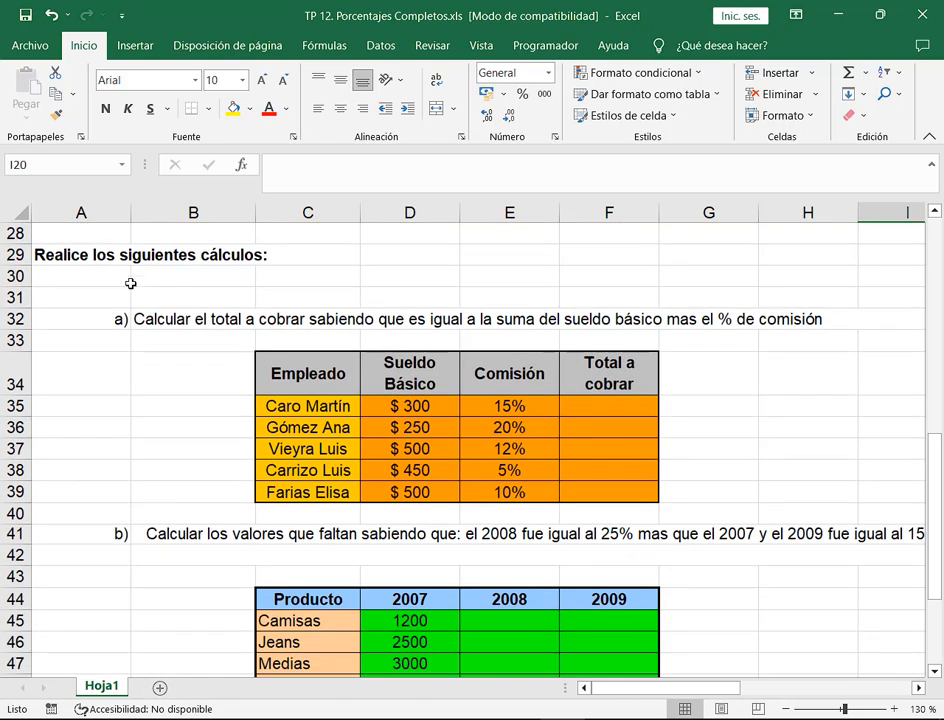
{"action": "left_click", "coordinate": [95, 255]}
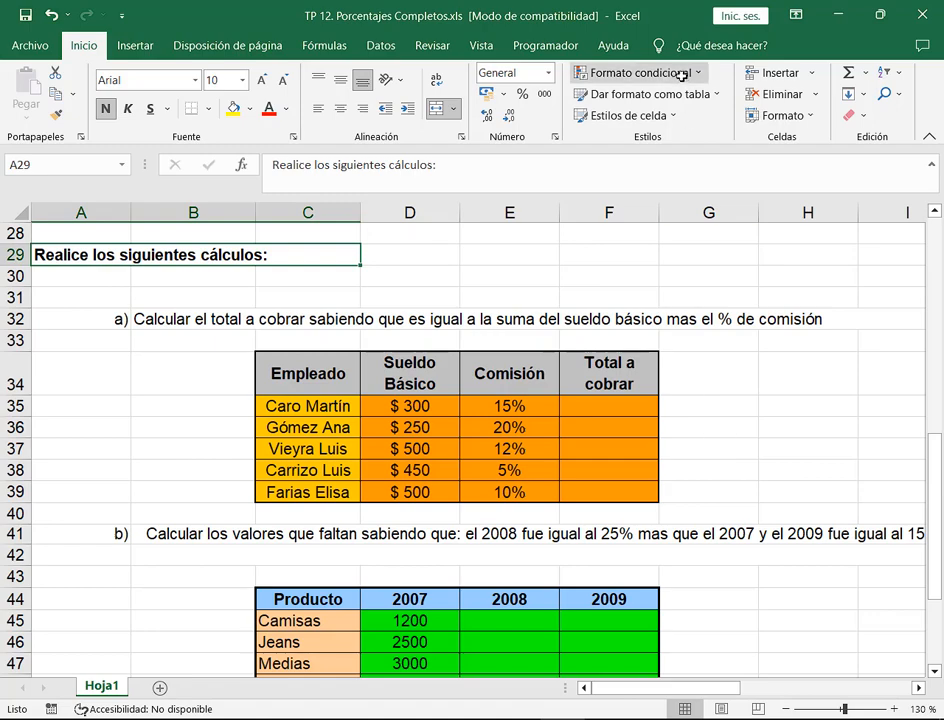
{"action": "scroll", "coordinate": [372, 356], "scroll_direction": "up", "scroll_amount": 9}
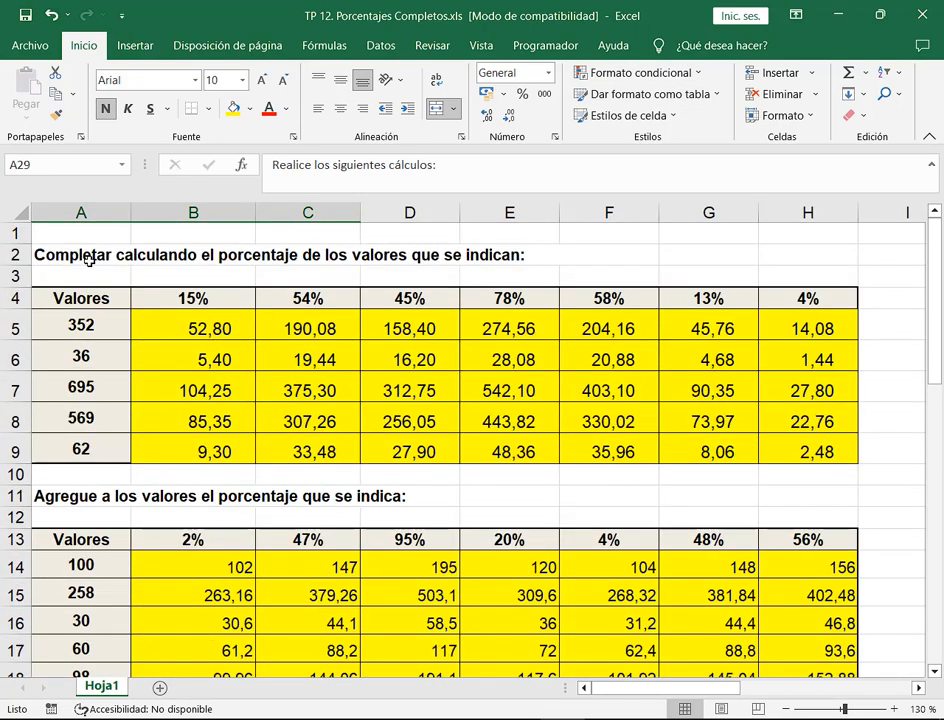
{"action": "left_click_drag", "start_coordinate": [195, 296], "coordinate": [310, 449]}
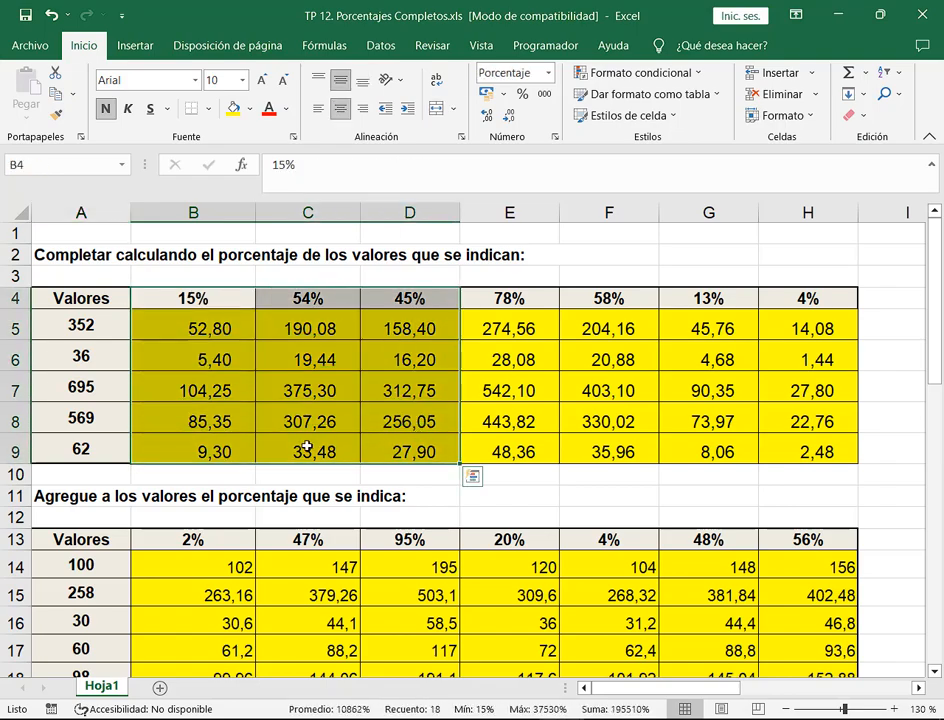
{"action": "scroll", "coordinate": [310, 449], "scroll_direction": "down", "scroll_amount": 1}
{"action": "left_click_drag", "start_coordinate": [32, 424], "coordinate": [242, 506]}
{"action": "scroll", "coordinate": [131, 413], "scroll_direction": "down", "scroll_amount": 4}
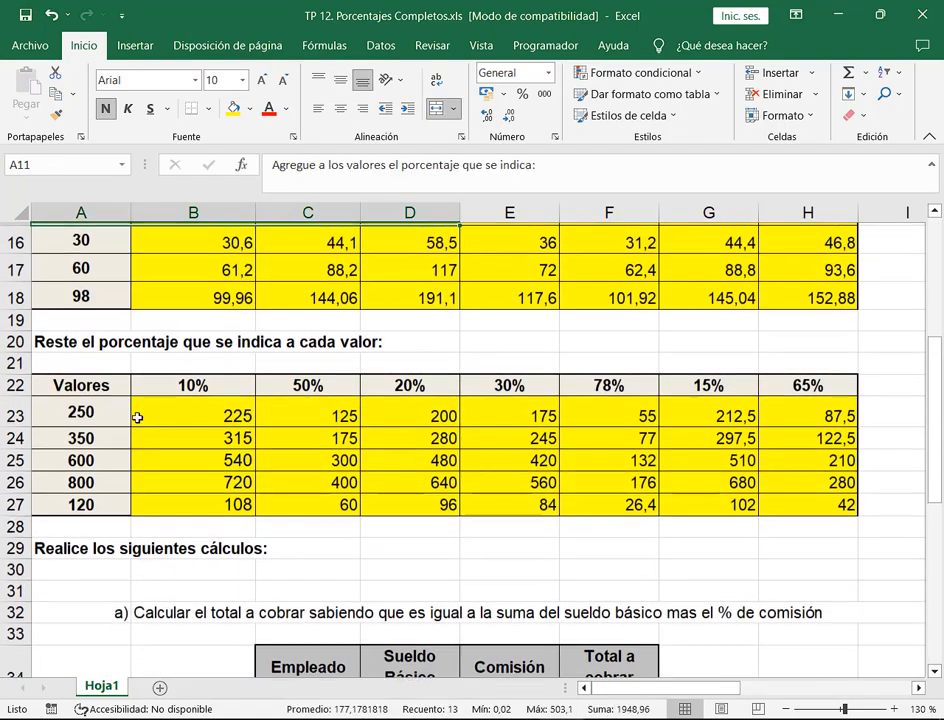
{"action": "left_click_drag", "start_coordinate": [125, 362], "coordinate": [298, 467]}
{"action": "scroll", "coordinate": [298, 467], "scroll_direction": "down", "scroll_amount": 4}
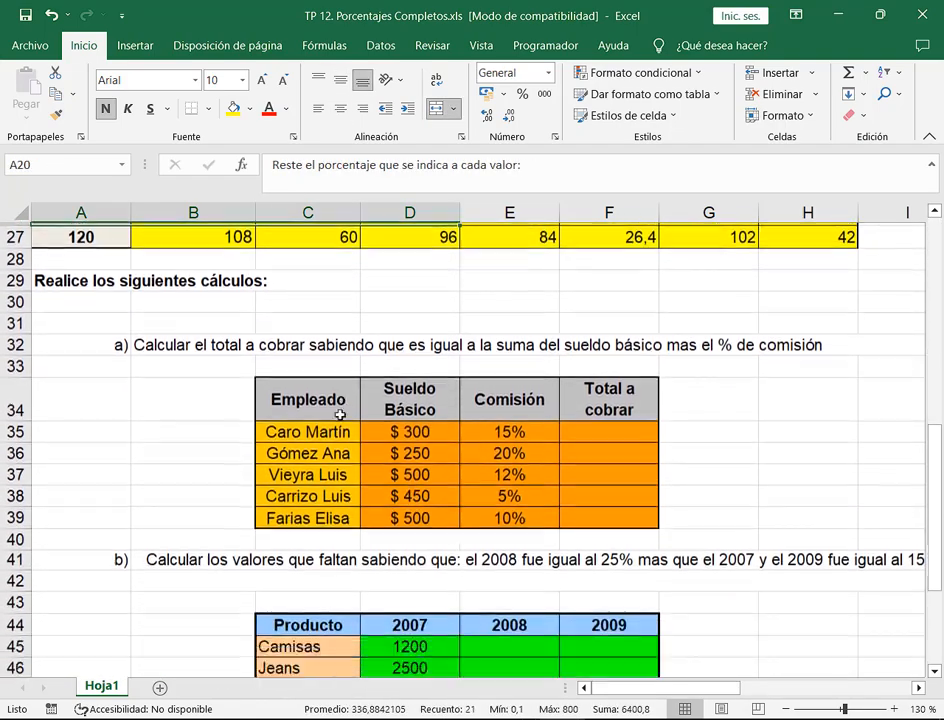
- Examine exercise a) in row 32 on calculating each employee's total from base salary plus commission percentage
{"action": "left_click", "coordinate": [161, 316]}
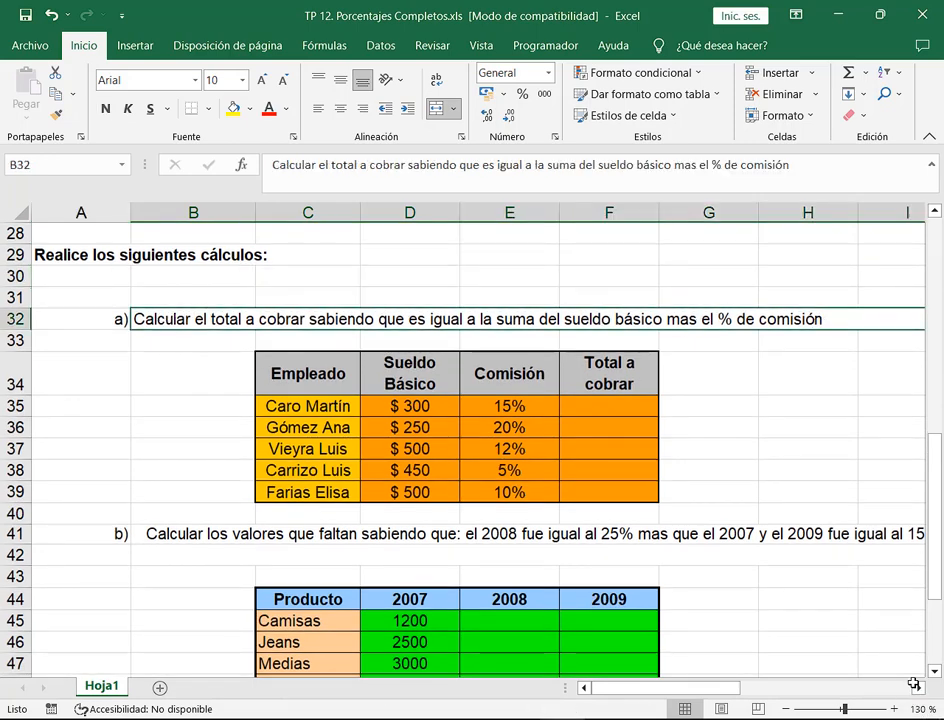
{"action": "scroll", "coordinate": [675, 505], "scroll_direction": "right", "scroll_amount": 2}
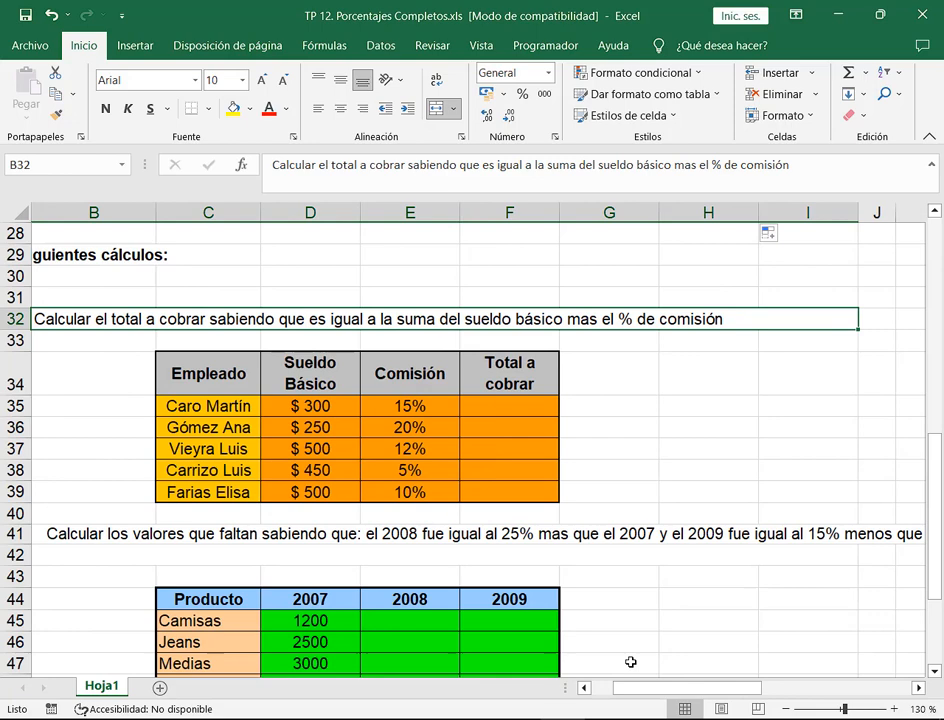
{"action": "left_click", "coordinate": [784, 709]}
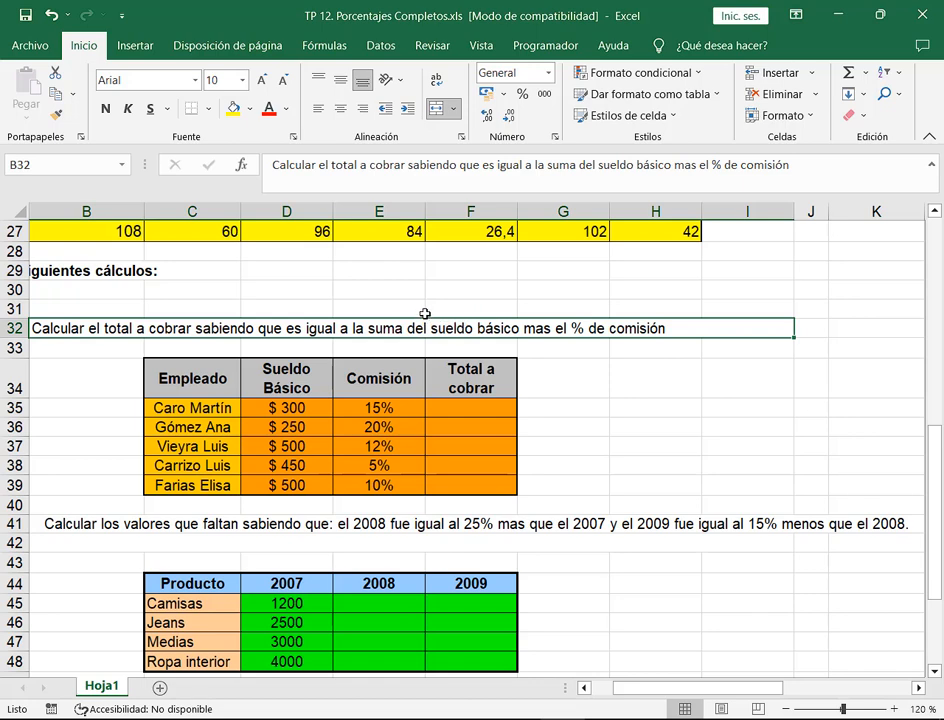
{"action": "left_click_drag", "start_coordinate": [425, 314], "coordinate": [690, 343]}
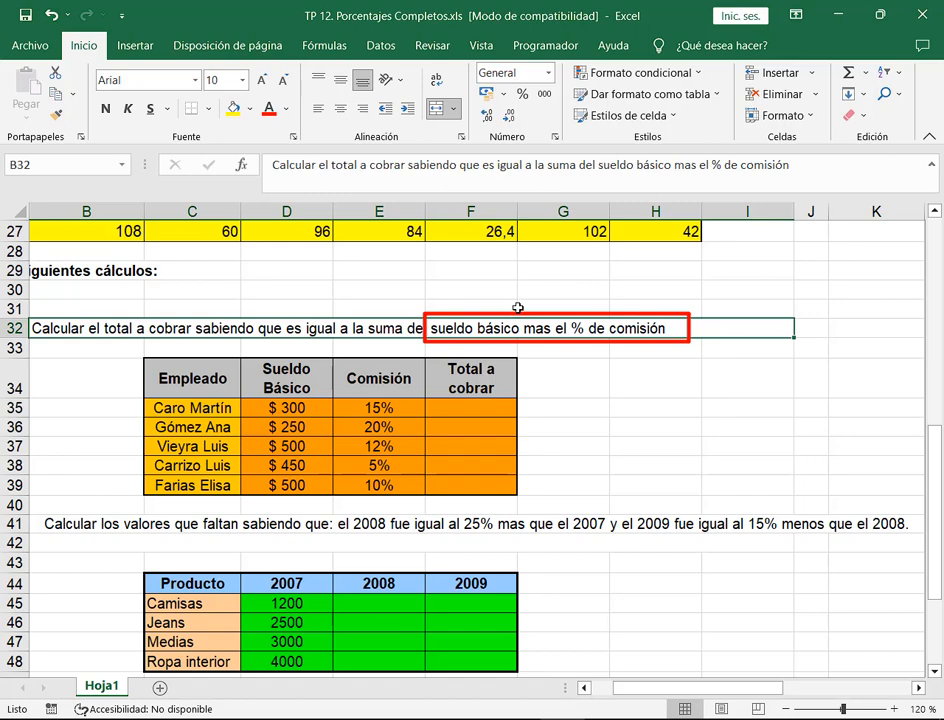
{"action": "scroll", "coordinate": [620, 440], "scroll_direction": "down", "scroll_amount": 2}
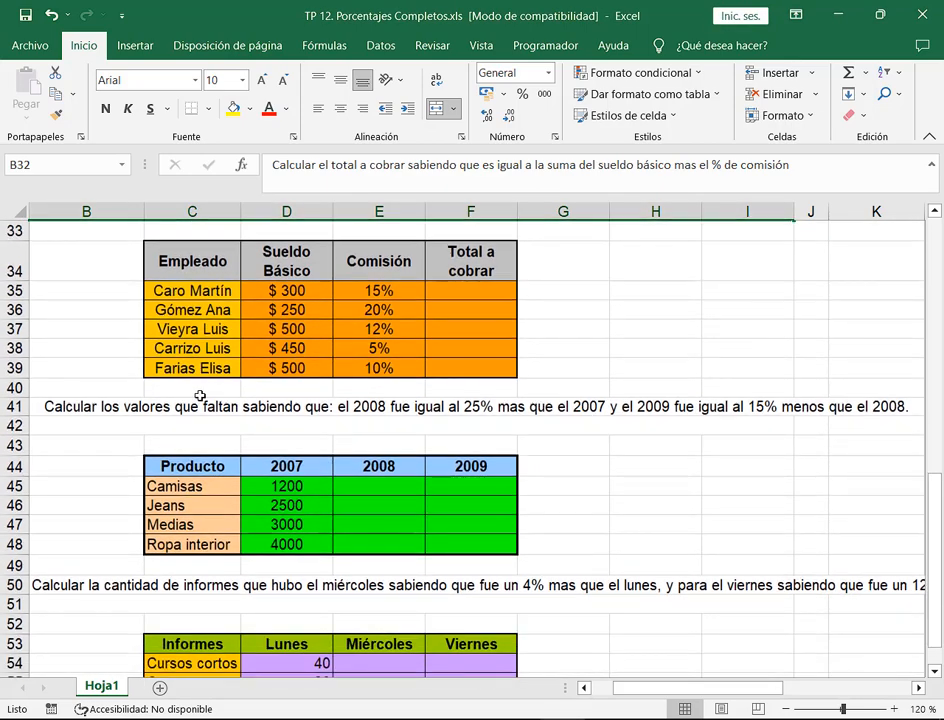
- Examine exercise b) in row 41, relating its 2008 and 2009 percentage conditions to the year columns of the product table
{"action": "left_click", "coordinate": [85, 405]}
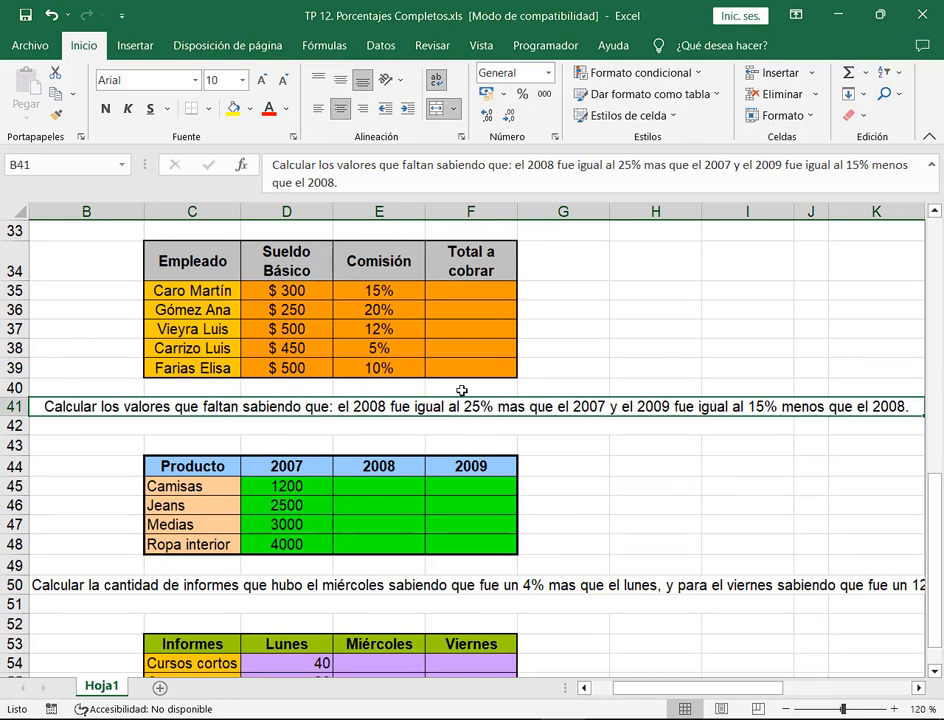
{"action": "mouse_move", "coordinate": [461, 390]}
{"action": "left_mouse_down"}
{"action": "mouse_move", "coordinate": [541, 425]}
{"action": "mouse_move", "coordinate": [610, 425]}
{"action": "left_mouse_up"}
{"action": "left_click_drag", "start_coordinate": [321, 411], "coordinate": [303, 459]}
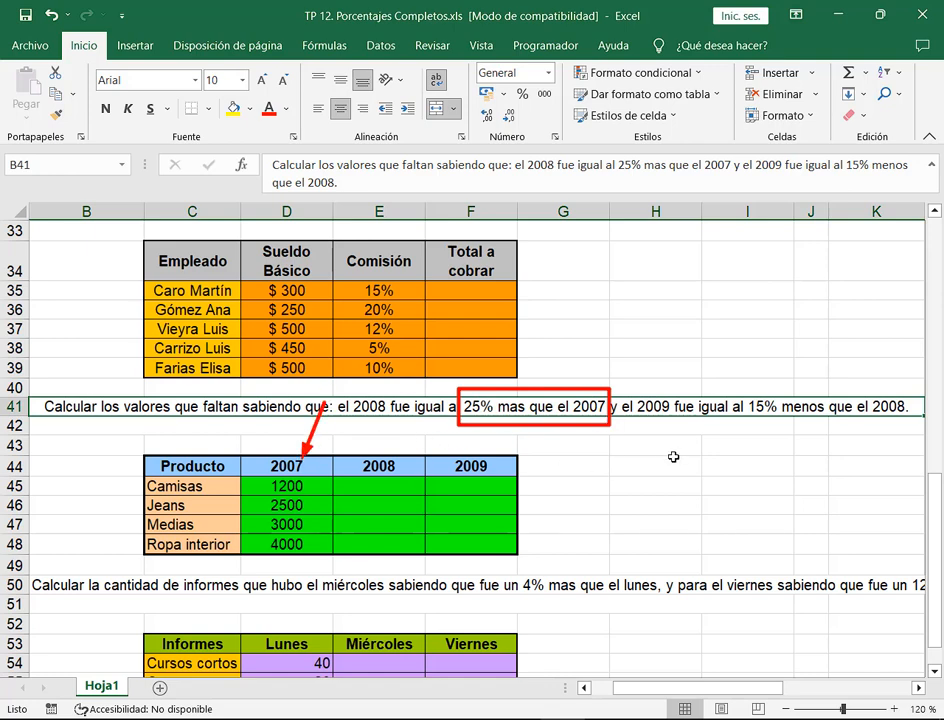
{"action": "key", "text": "Escape"}
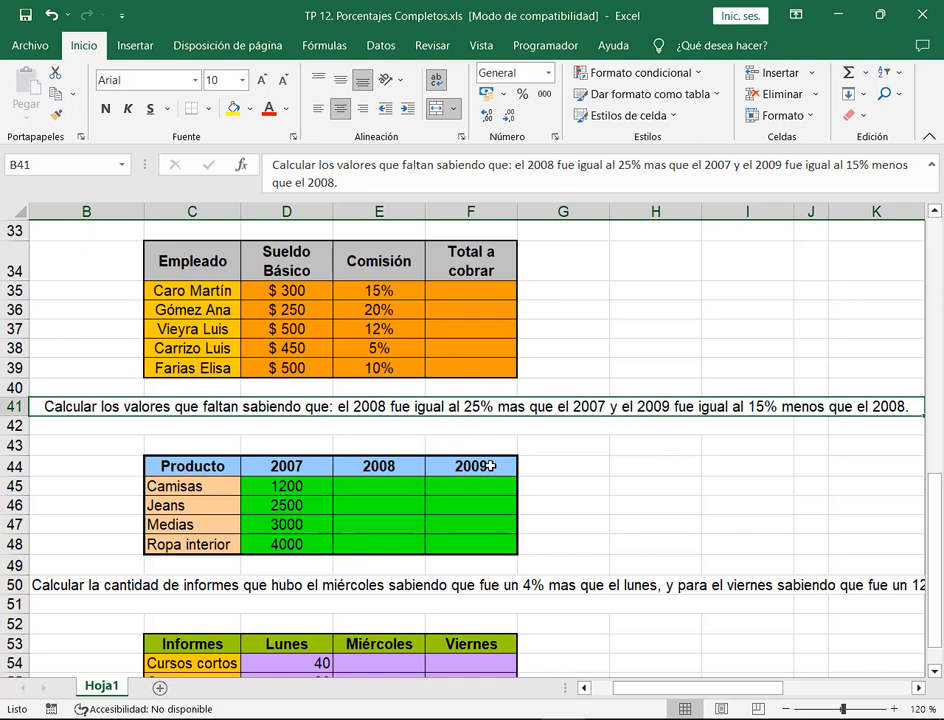
{"action": "left_click_drag", "start_coordinate": [450, 448], "coordinate": [502, 487]}
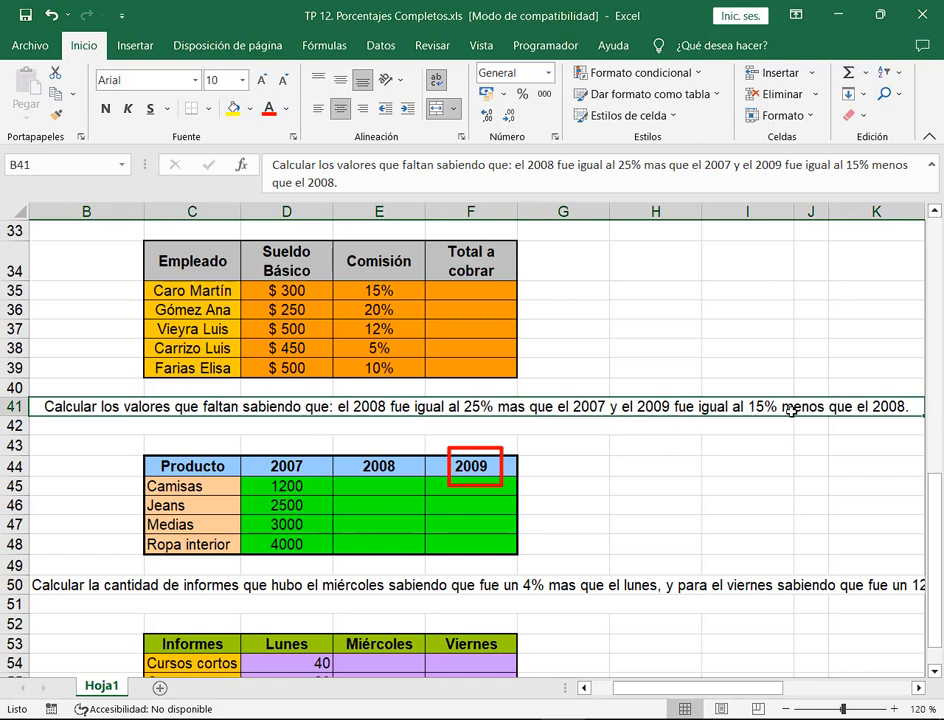
{"action": "mouse_move", "coordinate": [443, 418]}
{"action": "left_mouse_down"}
{"action": "mouse_move", "coordinate": [428, 457]}
{"action": "mouse_move", "coordinate": [399, 463]}
{"action": "left_mouse_up"}
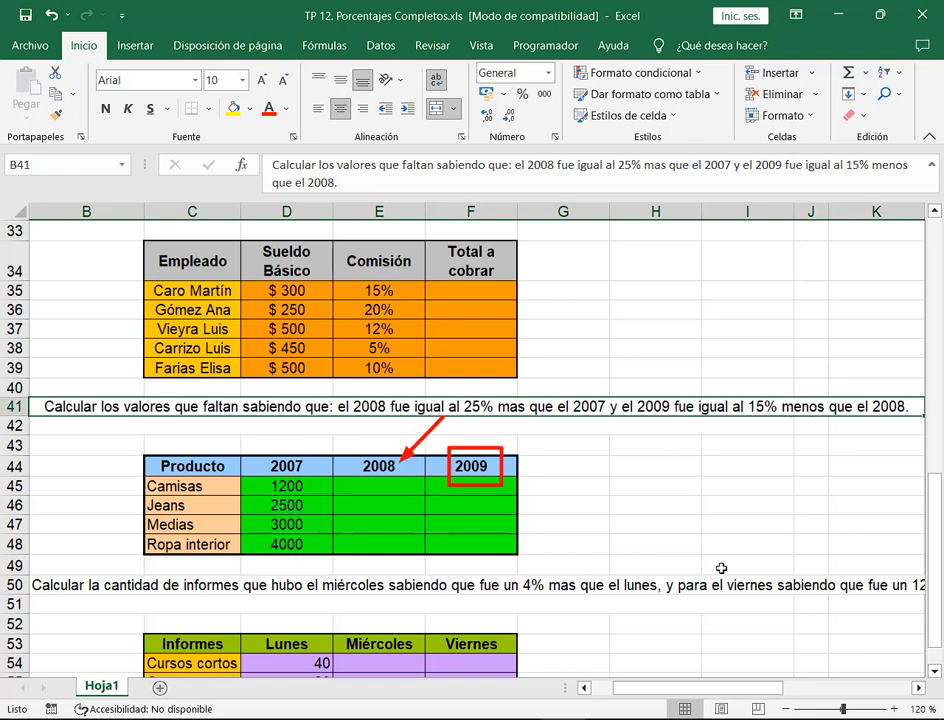
{"action": "key", "text": "Escape"}
- Examine the exercise in row 50, relating its Wednesday and Friday percentage conditions to the day columns of the reports table
{"action": "scroll", "coordinate": [563, 508], "scroll_direction": "down", "scroll_amount": 2}
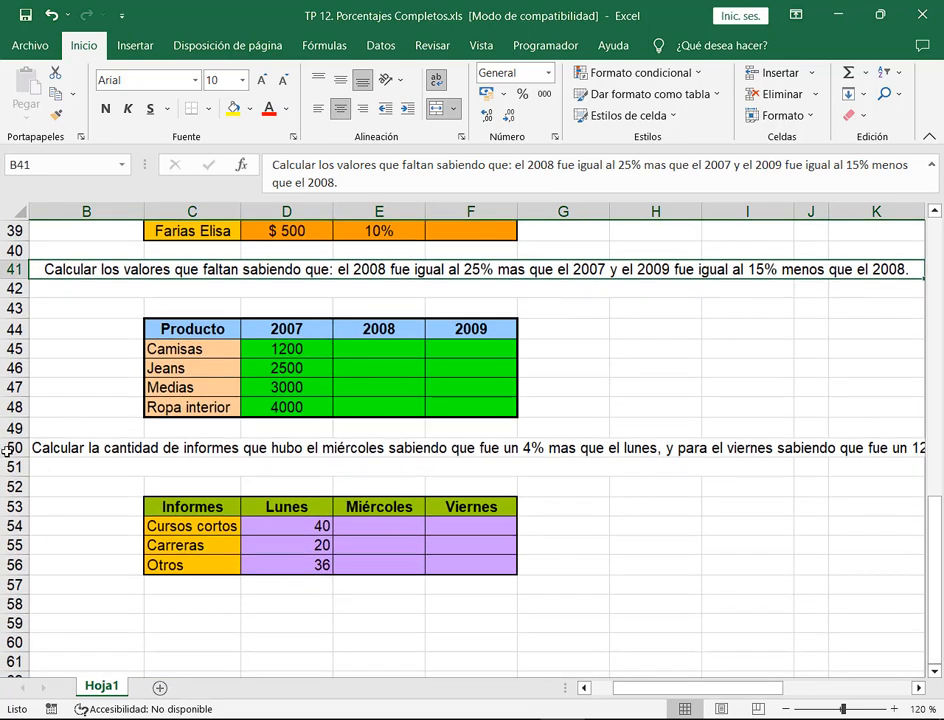
{"action": "left_click", "coordinate": [50, 450]}
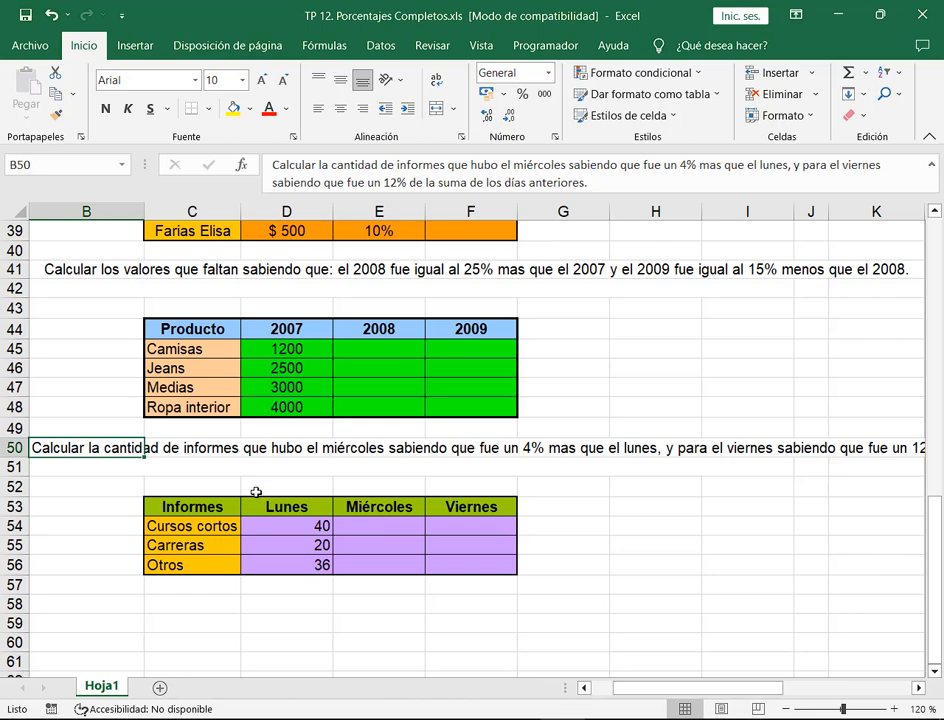
{"action": "left_click_drag", "start_coordinate": [256, 492], "coordinate": [337, 535]}
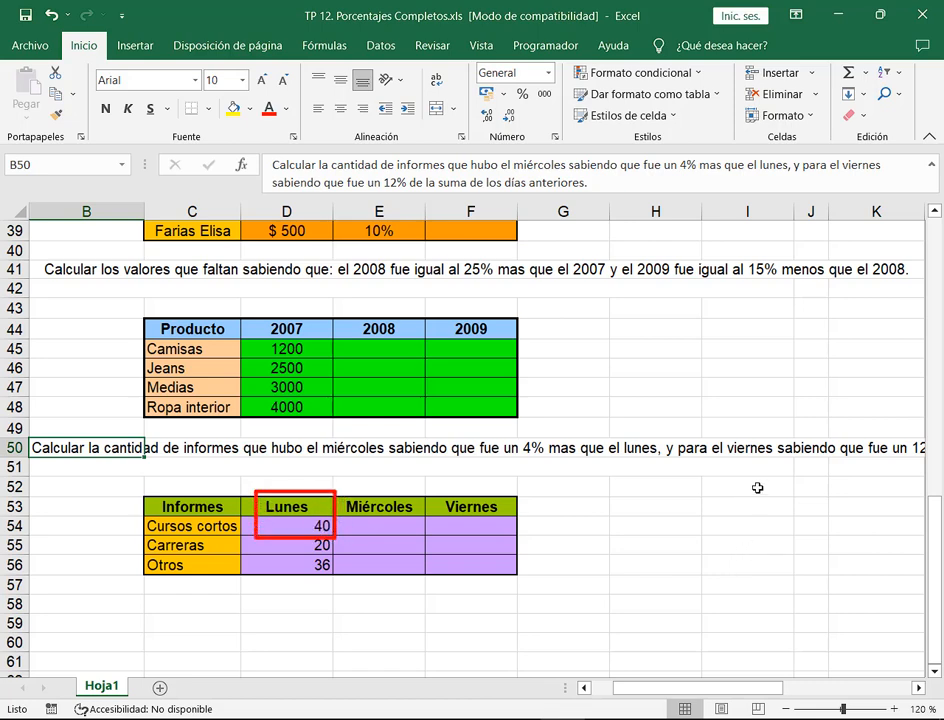
{"action": "left_click", "coordinate": [918, 687]}
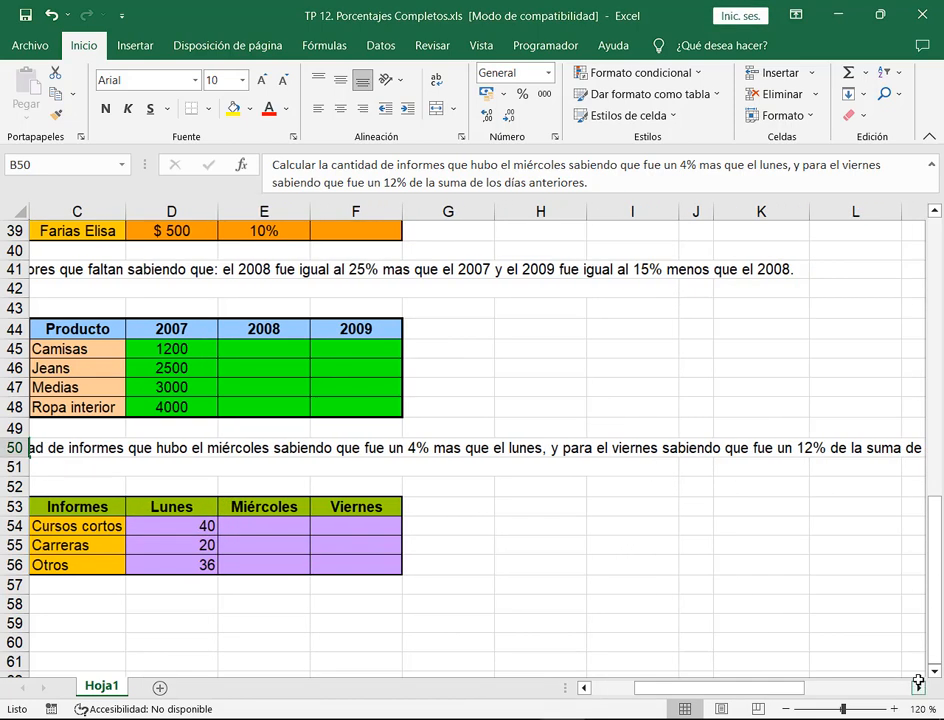
{"action": "left_click", "coordinate": [918, 687]}
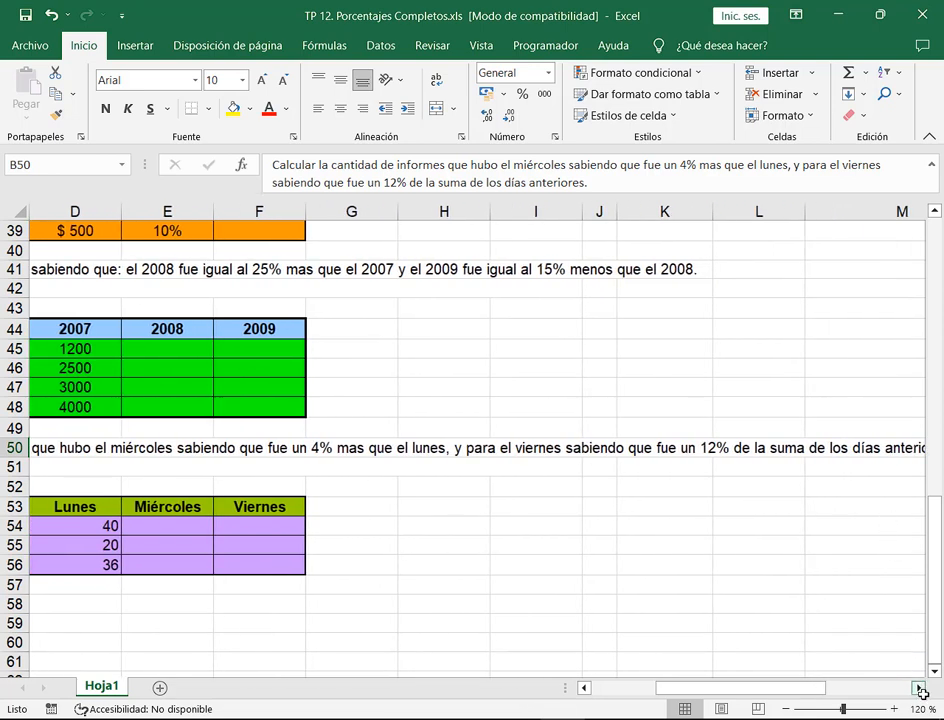
{"action": "left_click", "coordinate": [918, 687]}
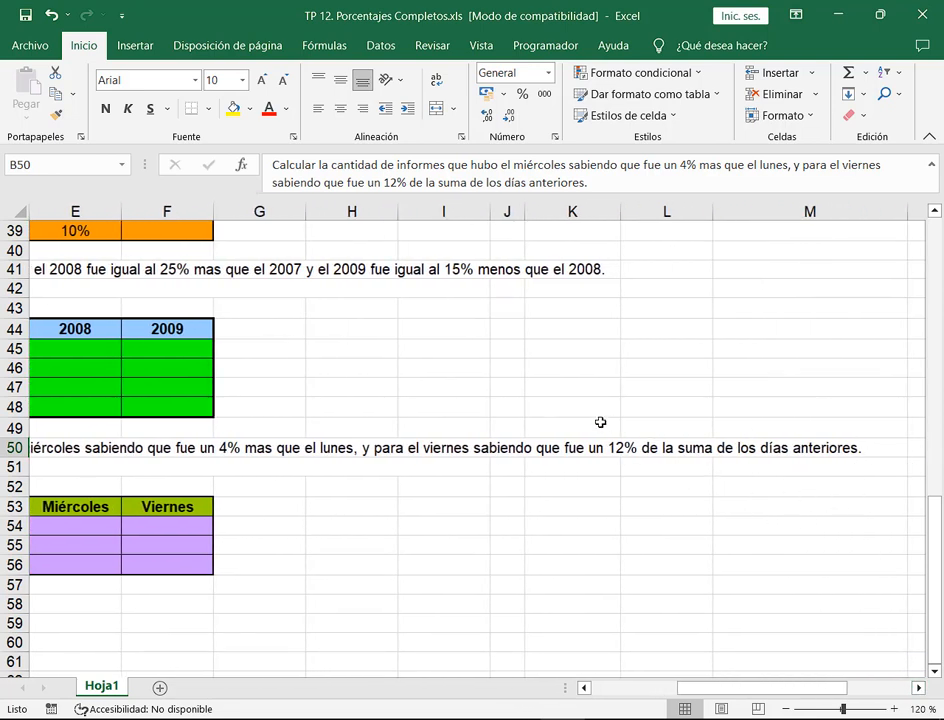
{"action": "left_click_drag", "start_coordinate": [600, 423], "coordinate": [871, 472]}
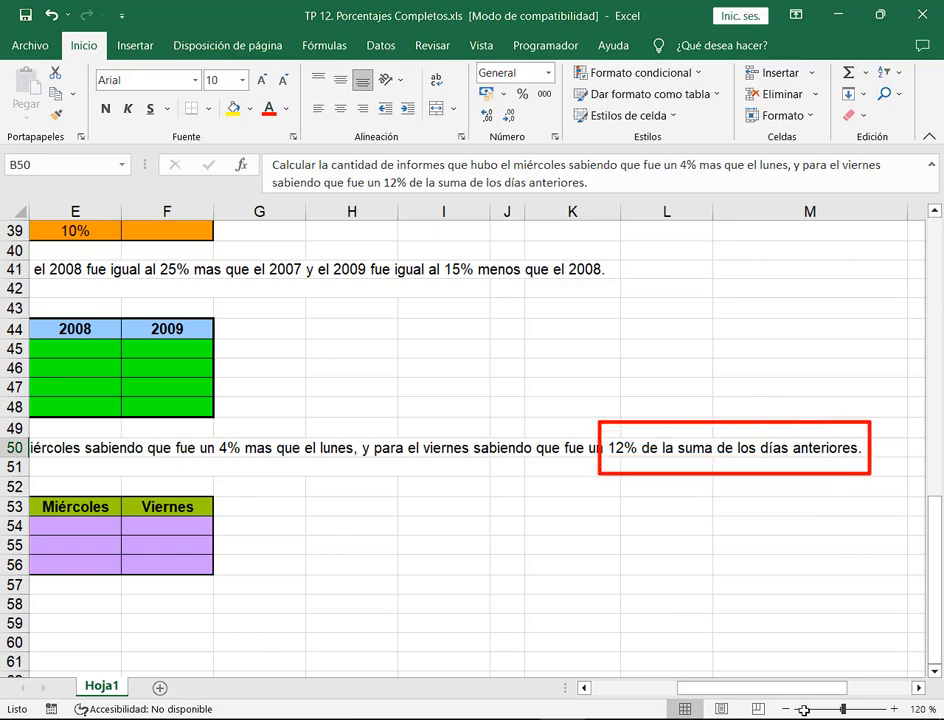
{"action": "left_click_drag", "start_coordinate": [803, 691], "coordinate": [730, 689]}
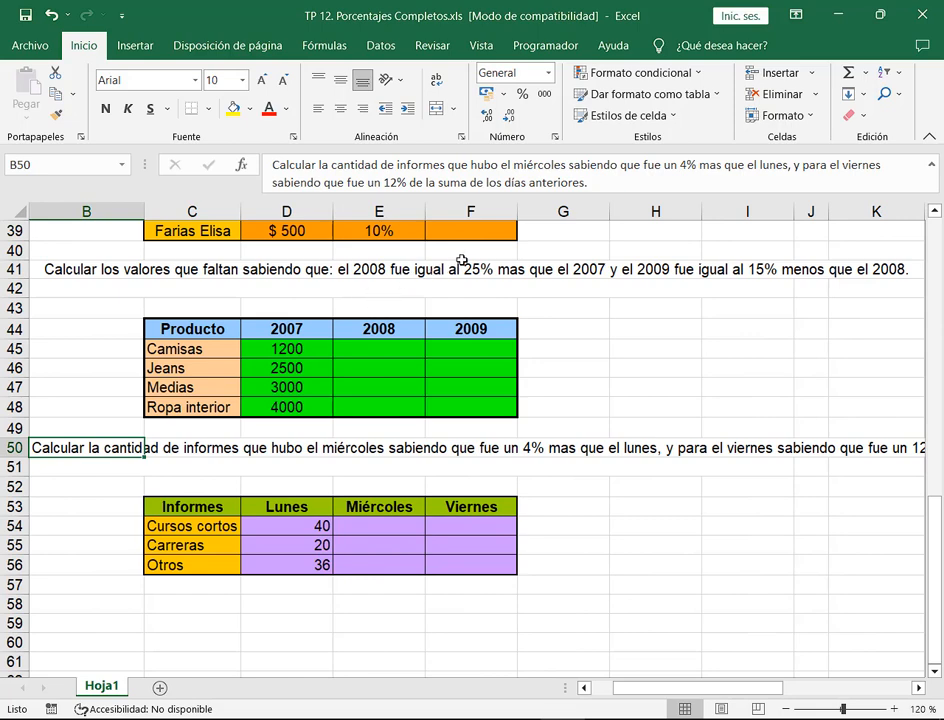
- Enter the helper percentages above the product table: 25% in E43 over 2008 and 15% in F43 over 2009
{"action": "scroll", "coordinate": [437, 344], "scroll_direction": "up", "scroll_amount": 2}
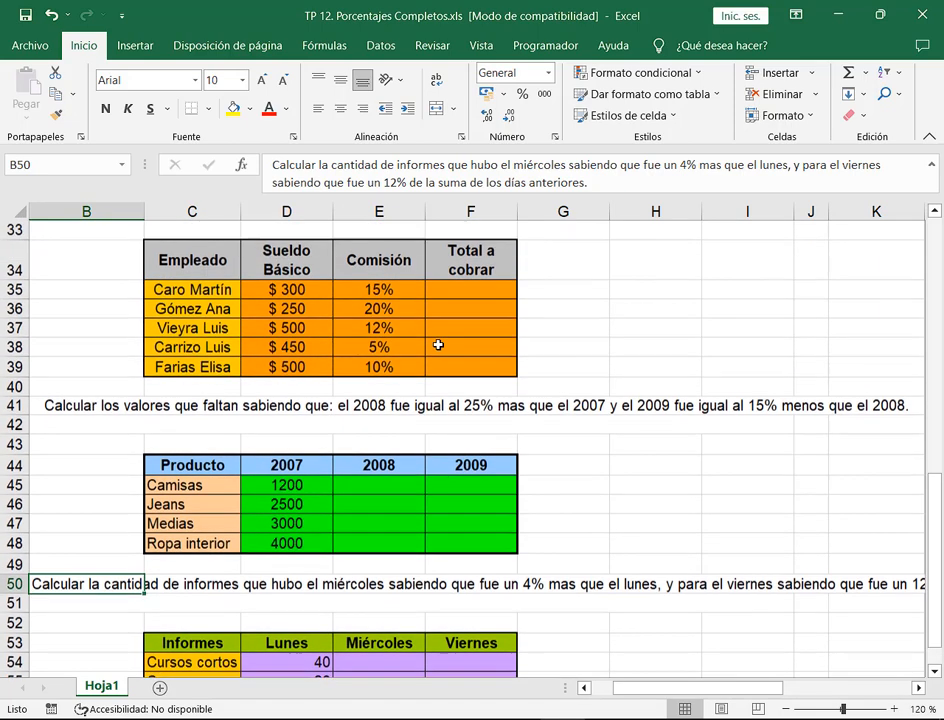
{"action": "scroll", "coordinate": [432, 343], "scroll_direction": "down", "scroll_amount": 2}
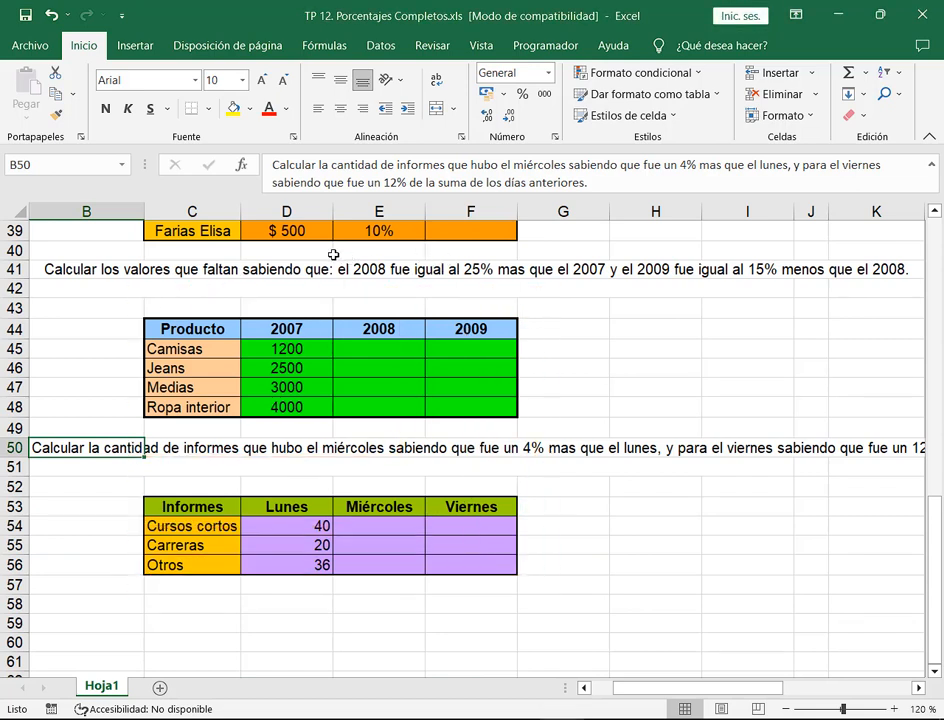
{"action": "left_click", "coordinate": [387, 307]}
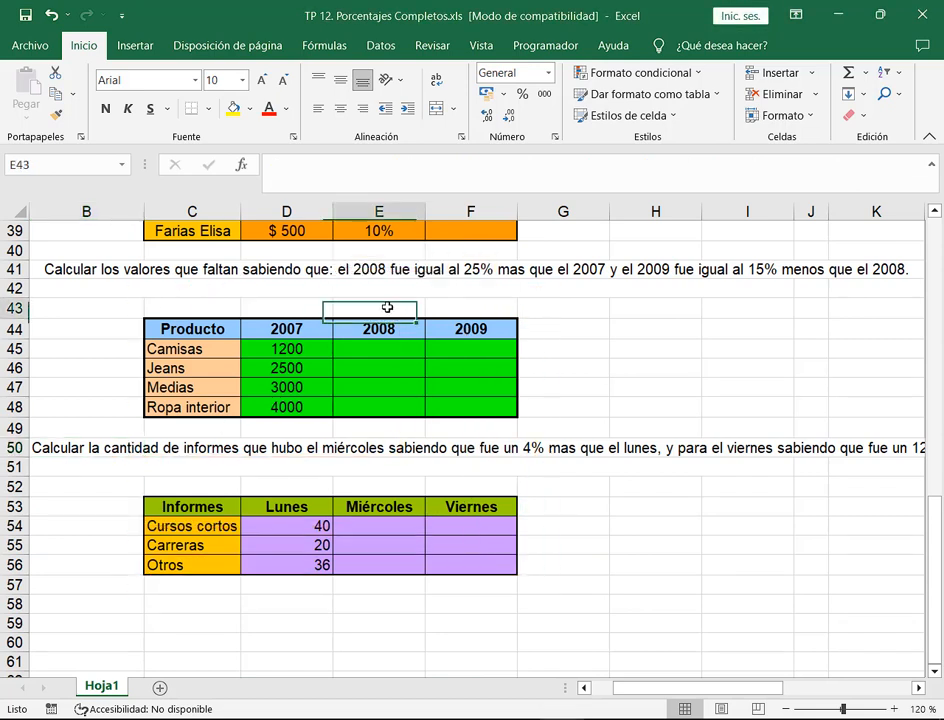
{"action": "type", "text": "25"}
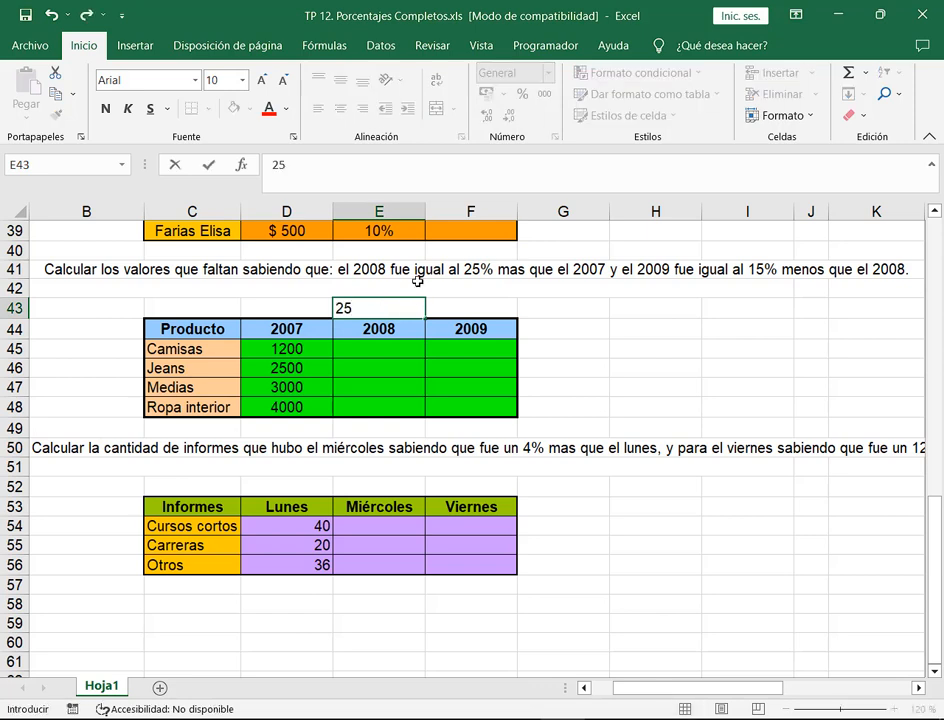
{"action": "type", "text": "%"}
{"action": "key", "text": "Return"}
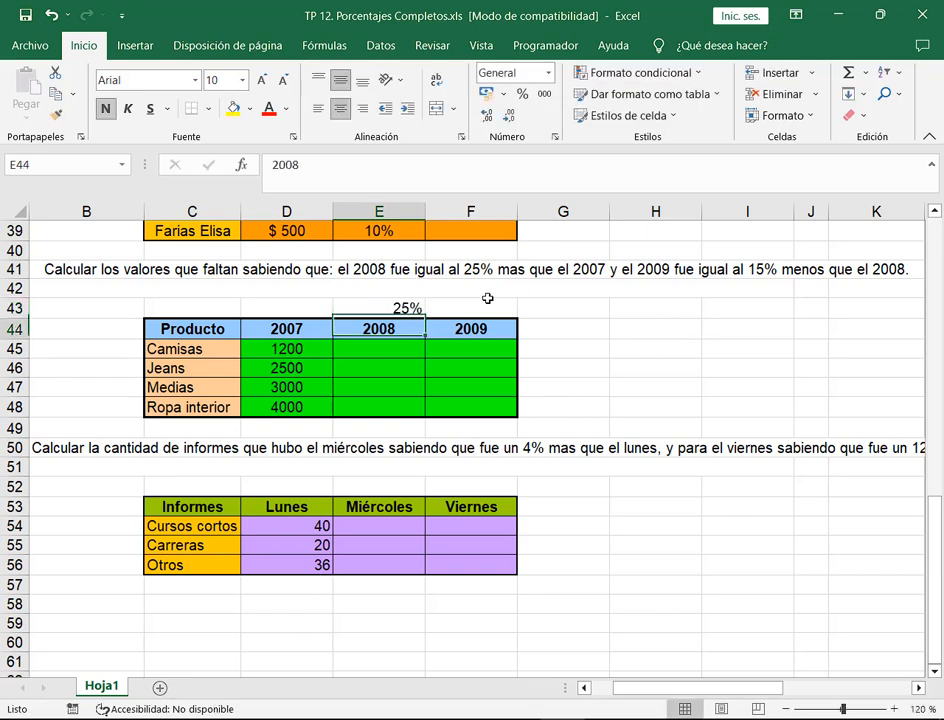
{"action": "left_click", "coordinate": [489, 304]}
{"action": "type", "text": "15%"}
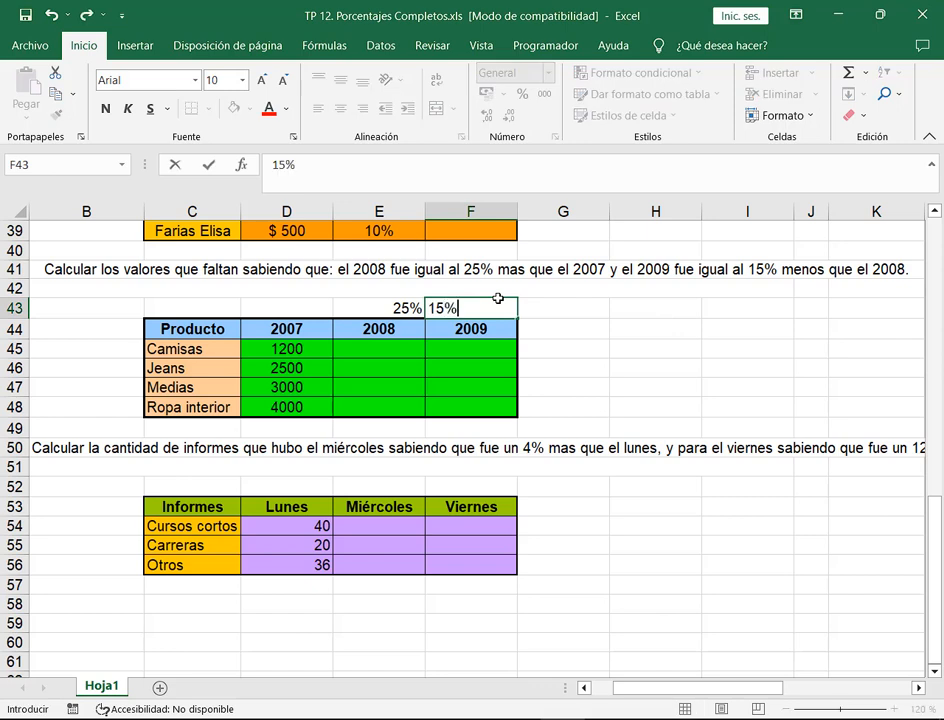
{"action": "key", "text": "Return"}
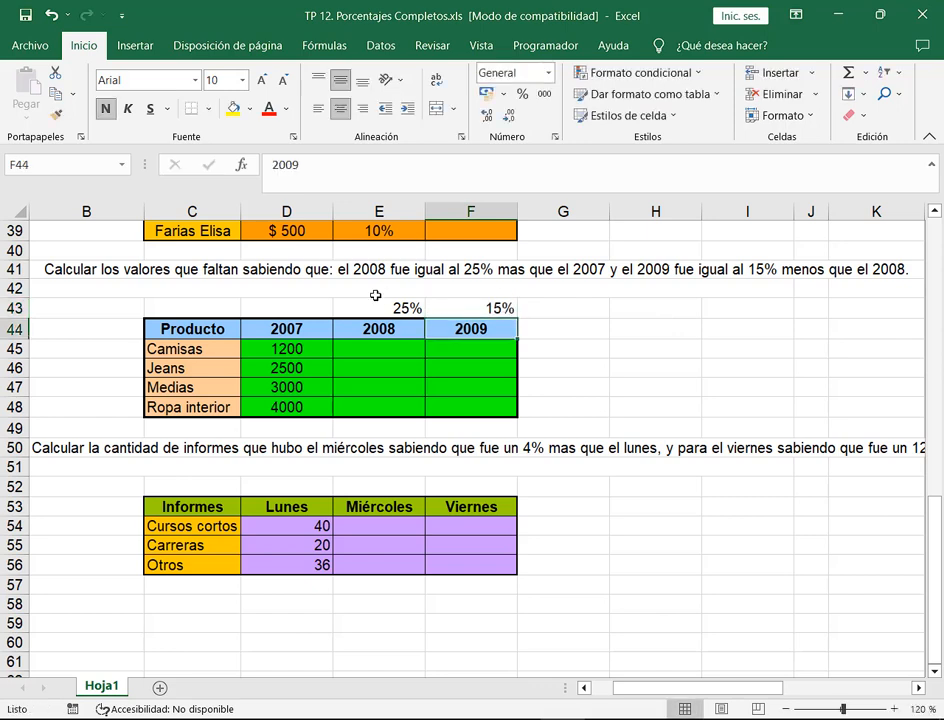
- Enter the helper percentages above the reports table: 4% in E52 over Miércoles and 12% in F52 over Viernes
{"action": "left_click", "coordinate": [393, 485]}
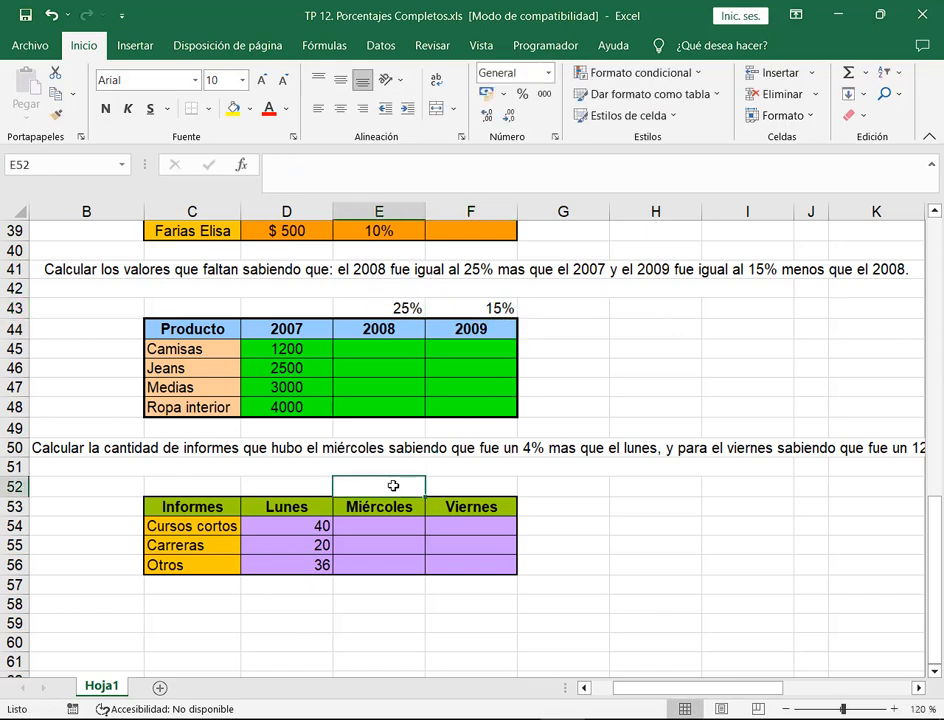
{"action": "type", "text": "4%"}
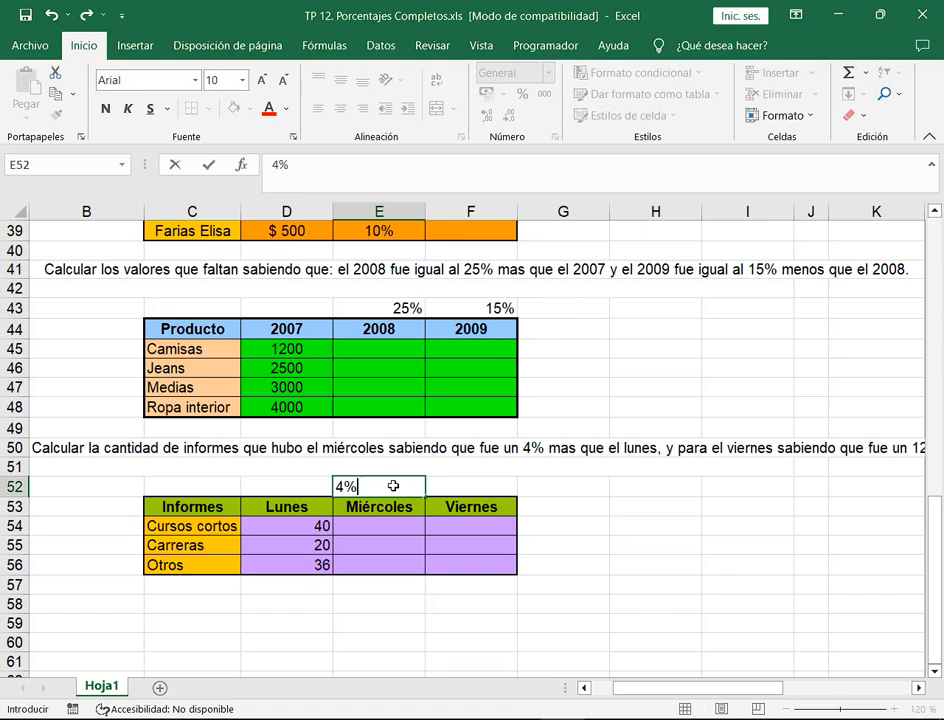
{"action": "key", "text": "Tab"}
{"action": "type", "text": "12%"}
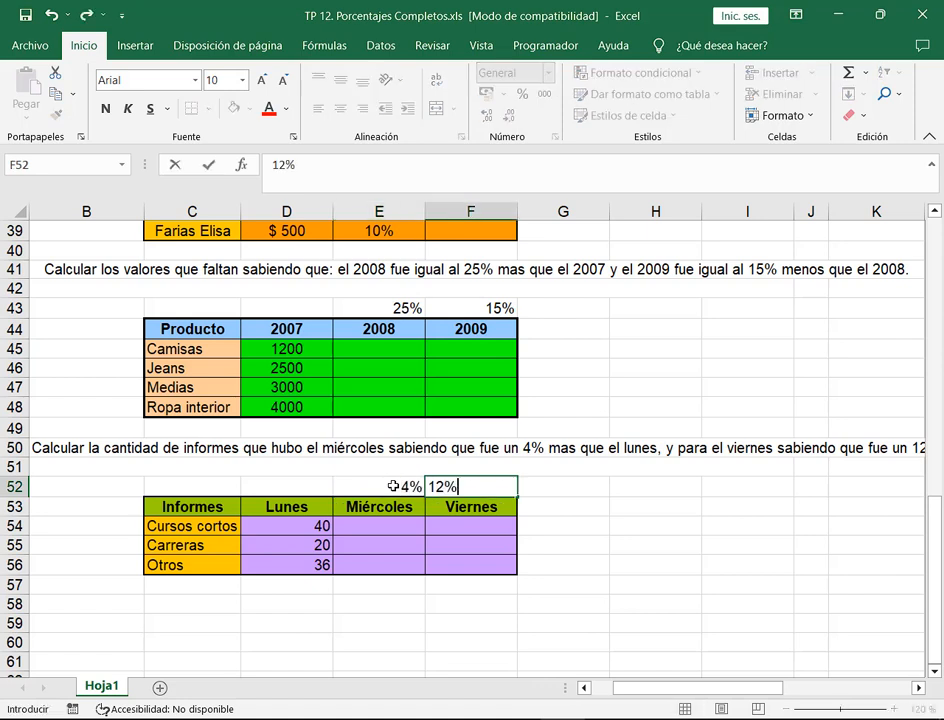
{"action": "key", "text": "Return"}
{"action": "left_click", "coordinate": [399, 308]}
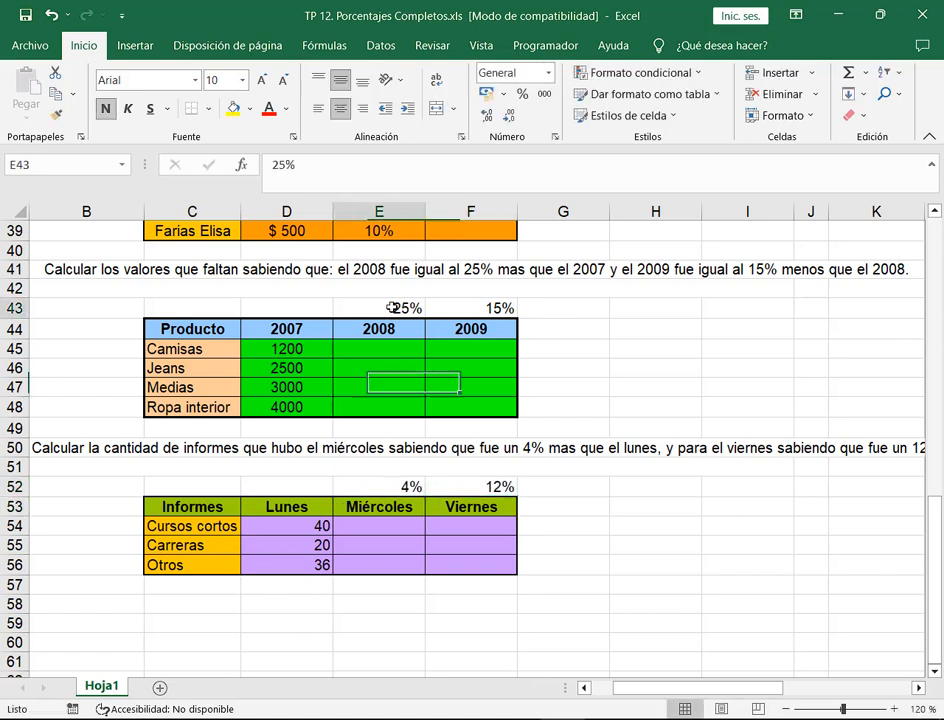
{"action": "left_click", "coordinate": [387, 349]}
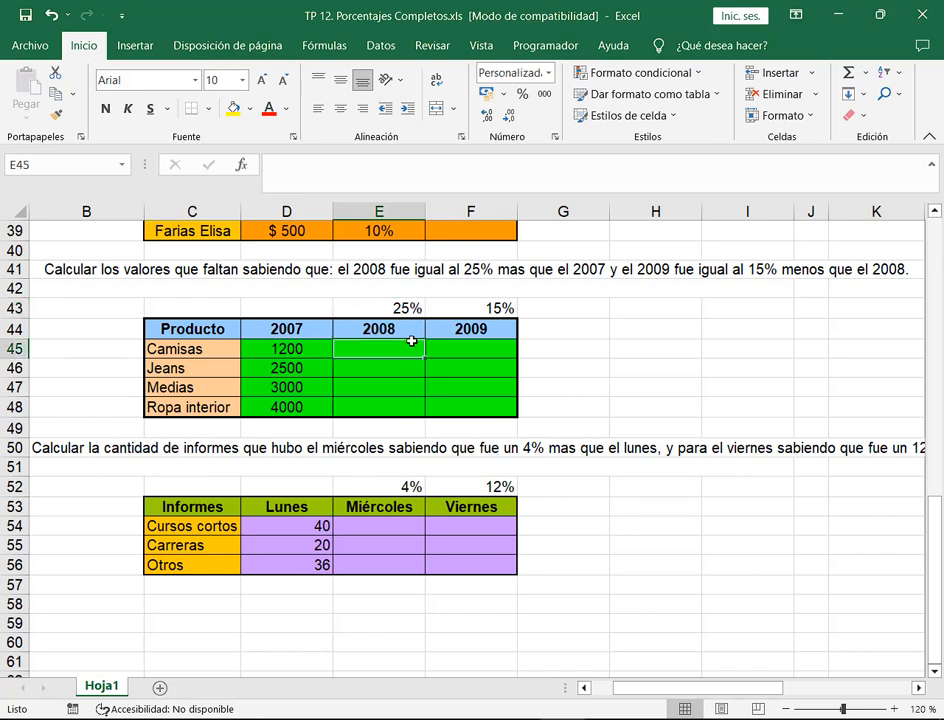
{"action": "left_click", "coordinate": [409, 309]}
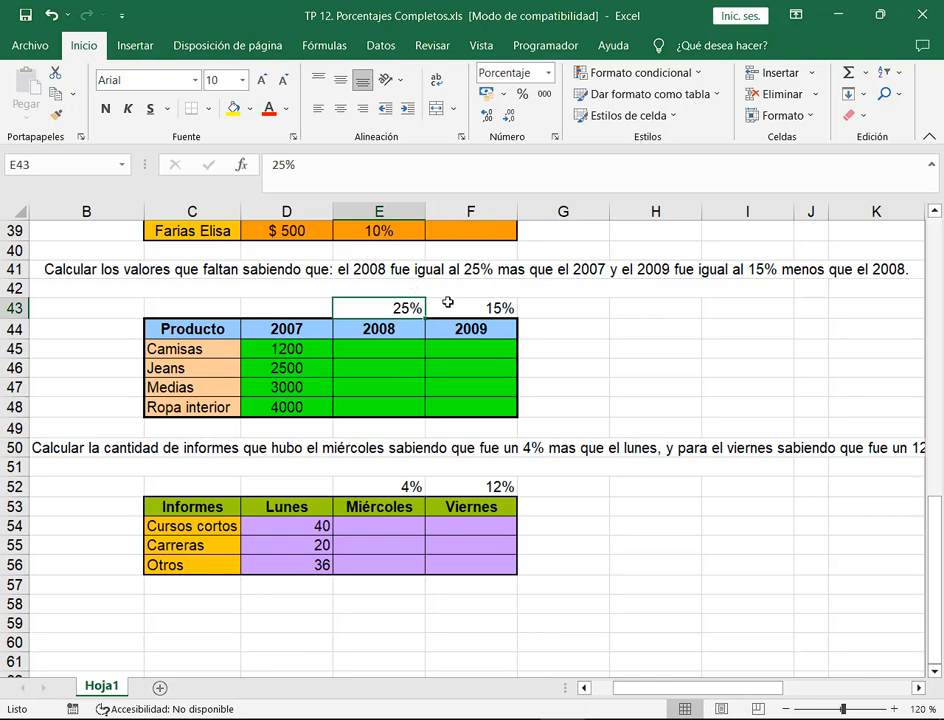
- Reduce the workbook window, move it aside and switch to Google Meet to check the call's chat messages
{"action": "left_click", "coordinate": [886, 12]}
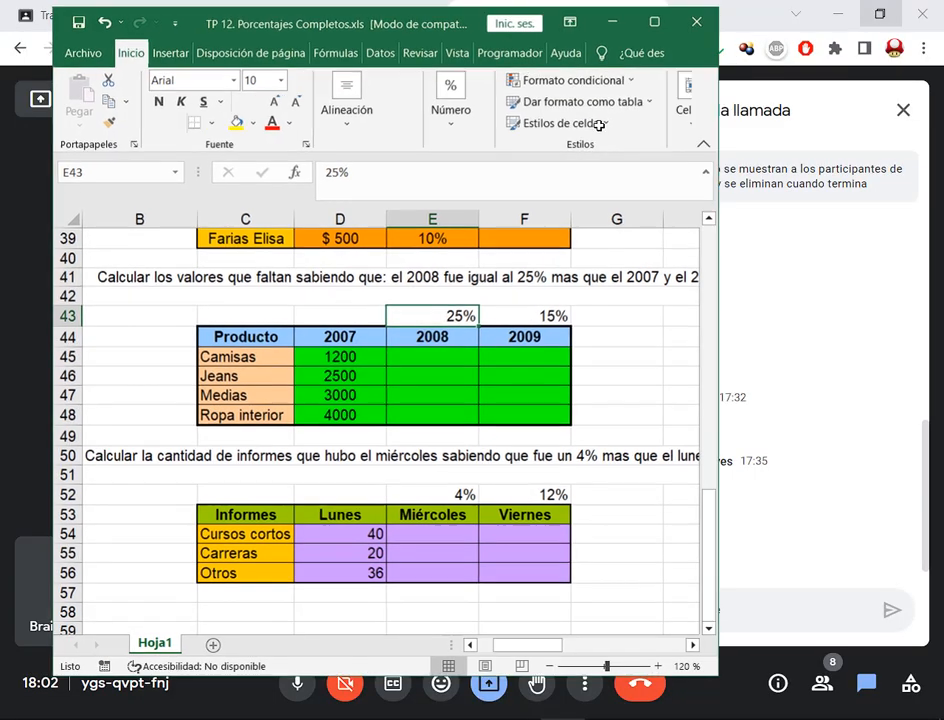
{"action": "left_click_drag", "start_coordinate": [453, 25], "coordinate": [332, 18]}
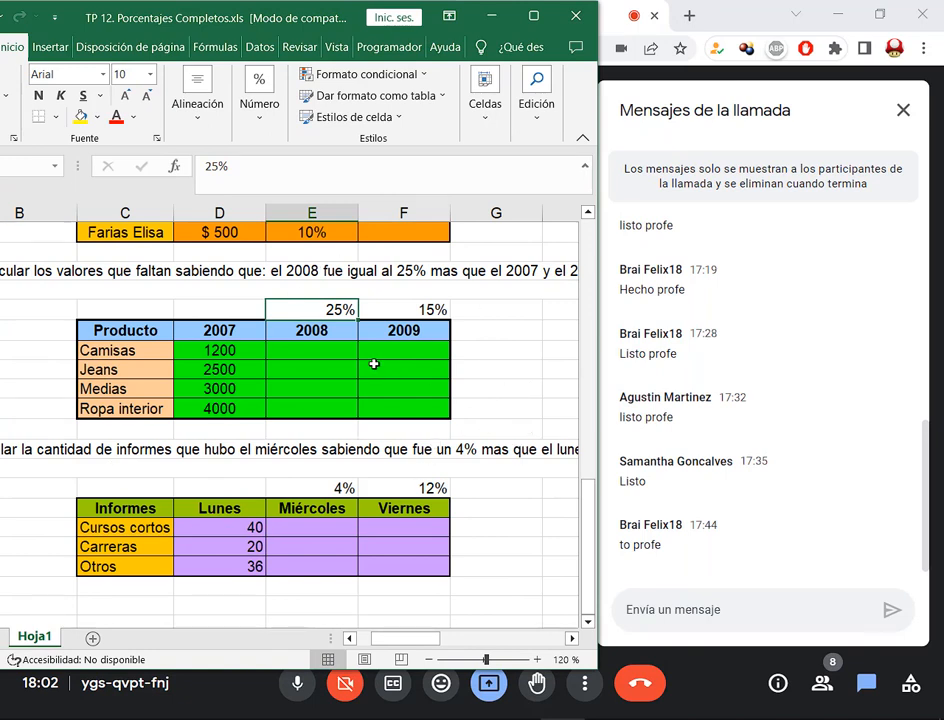
{"action": "scroll", "coordinate": [373, 364], "scroll_direction": "up", "scroll_amount": 1}
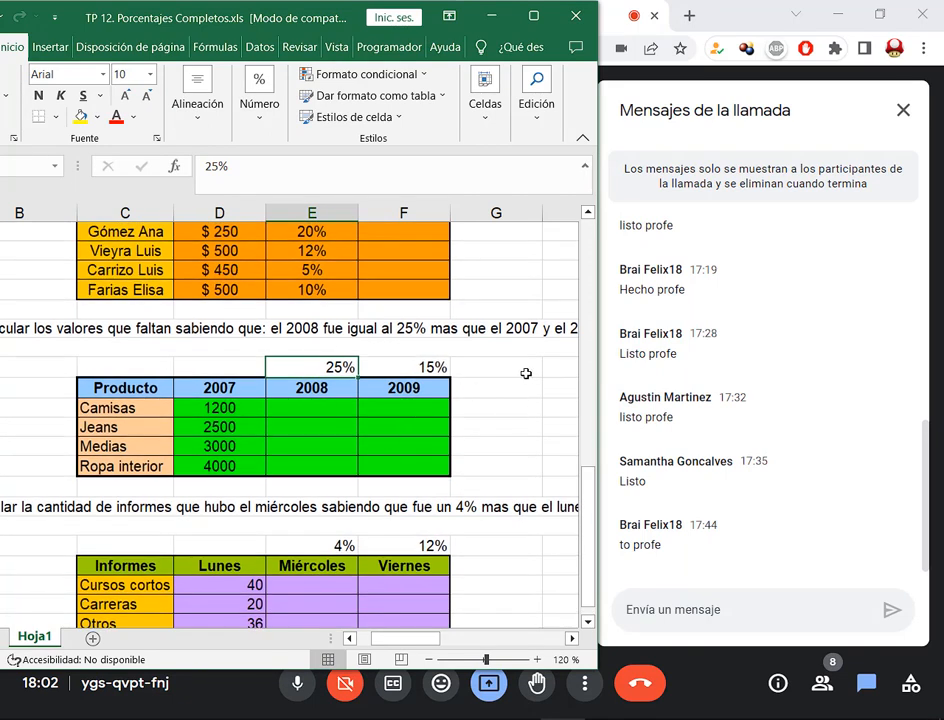
{"action": "left_click", "coordinate": [737, 22]}
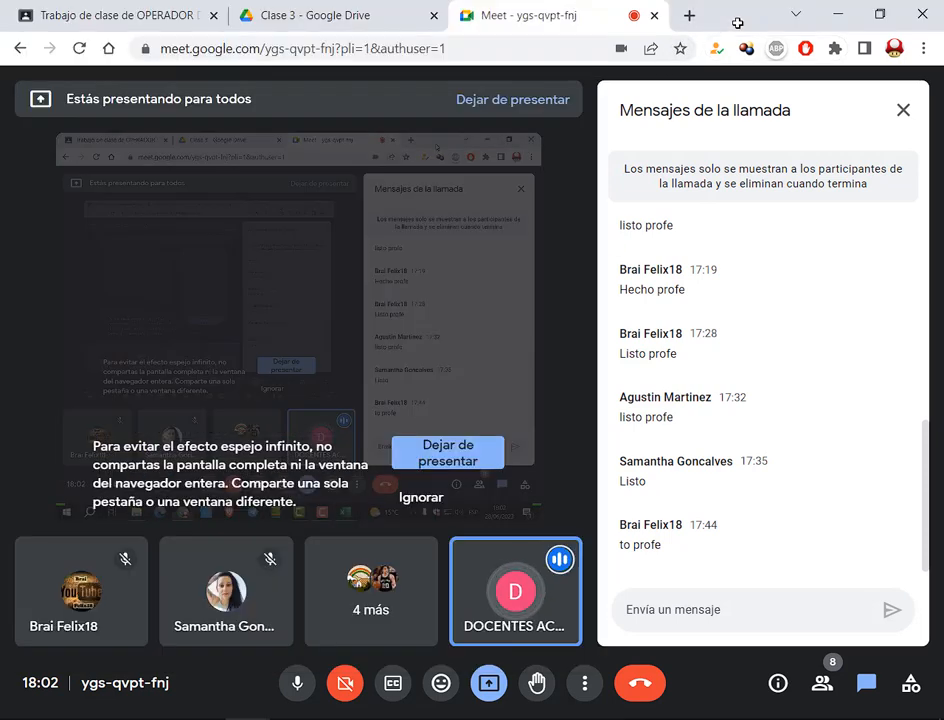
{"action": "left_click", "coordinate": [339, 17]}
{"action": "double_click", "coordinate": [745, 542]}
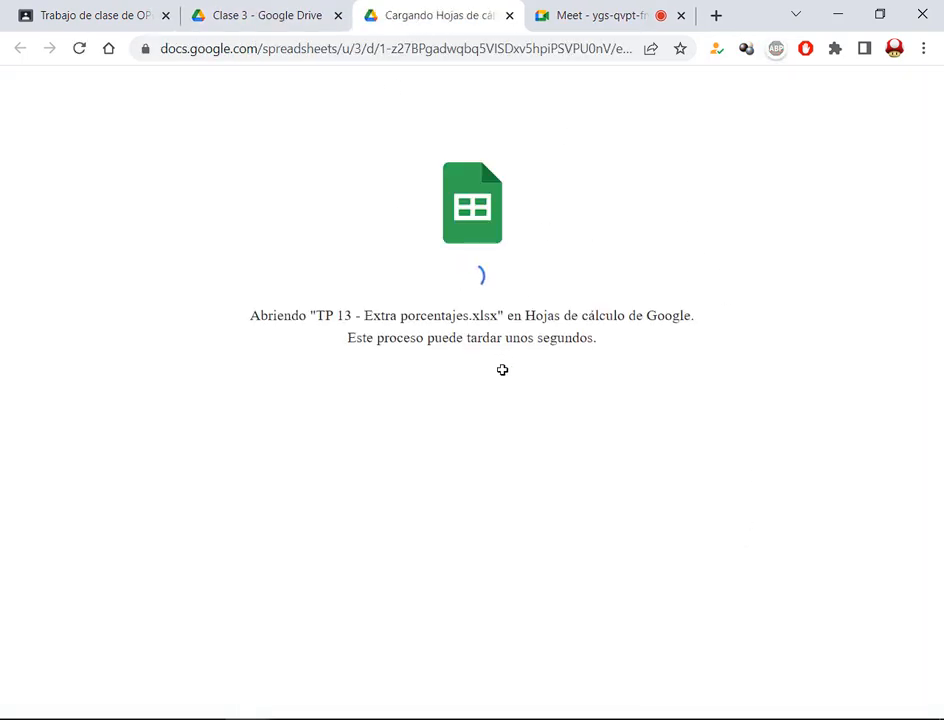
{"action": "left_click", "coordinate": [511, 15]}
- Switch to File Explorer, open TP 13 - Extra porcentajes.xlsx from the desktop's EXCEL\Miercoles folder in Excel and maximize the workbook
{"action": "key", "text": "alt+Tab"}
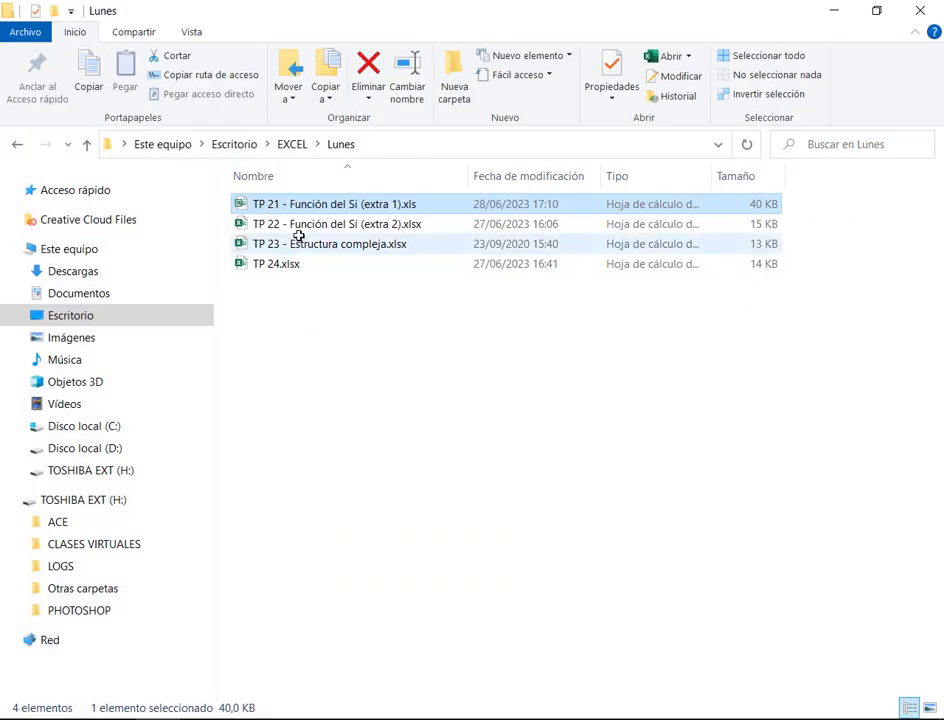
{"action": "left_click", "coordinate": [69, 325]}
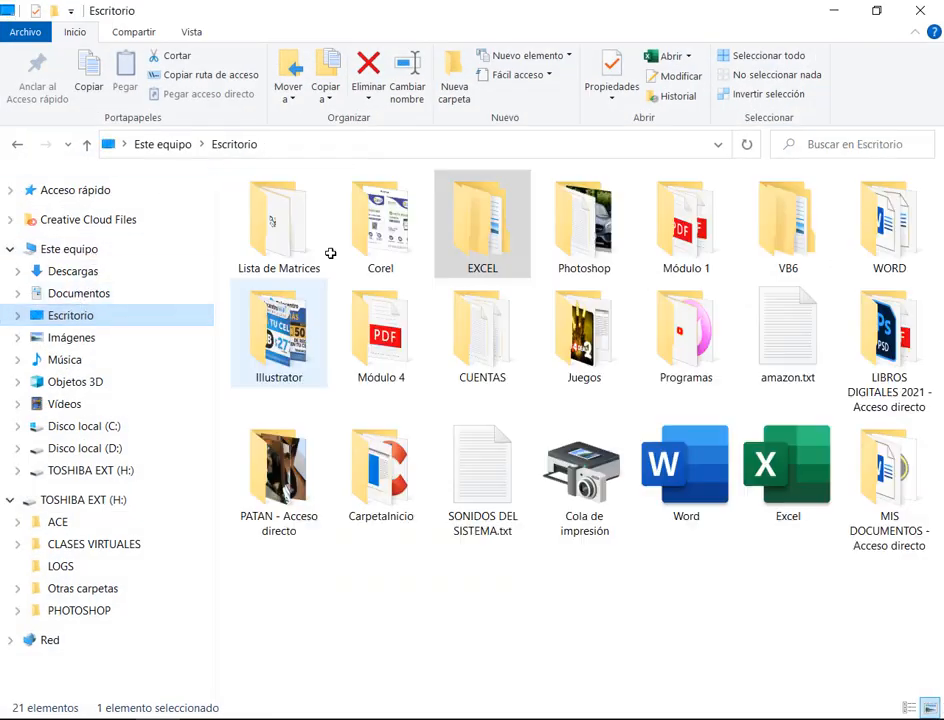
{"action": "double_click", "coordinate": [463, 241]}
{"action": "double_click", "coordinate": [390, 240]}
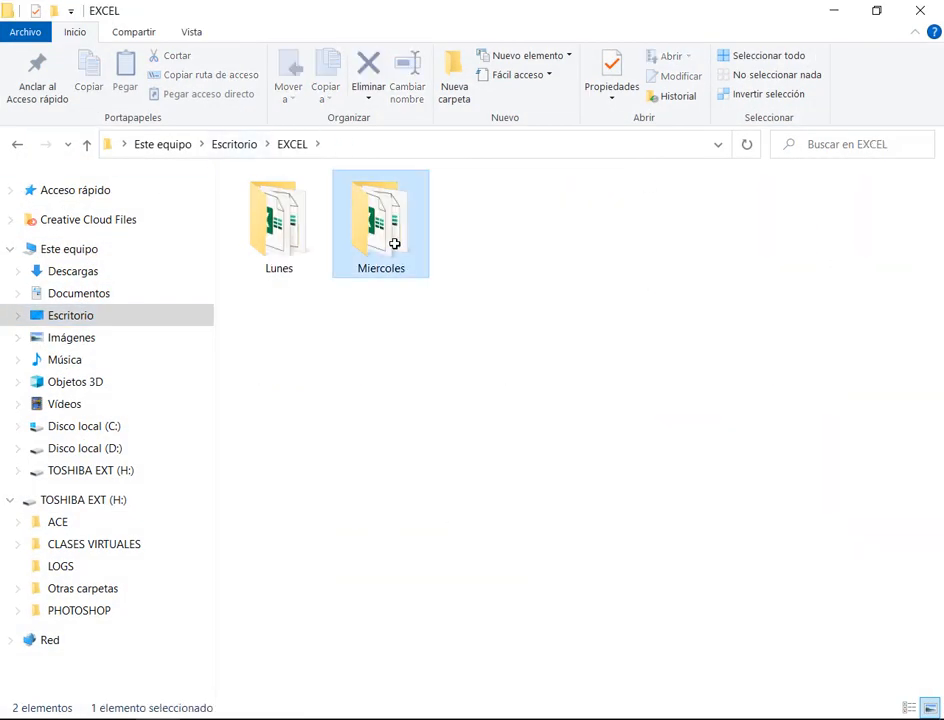
{"action": "left_click", "coordinate": [316, 282]}
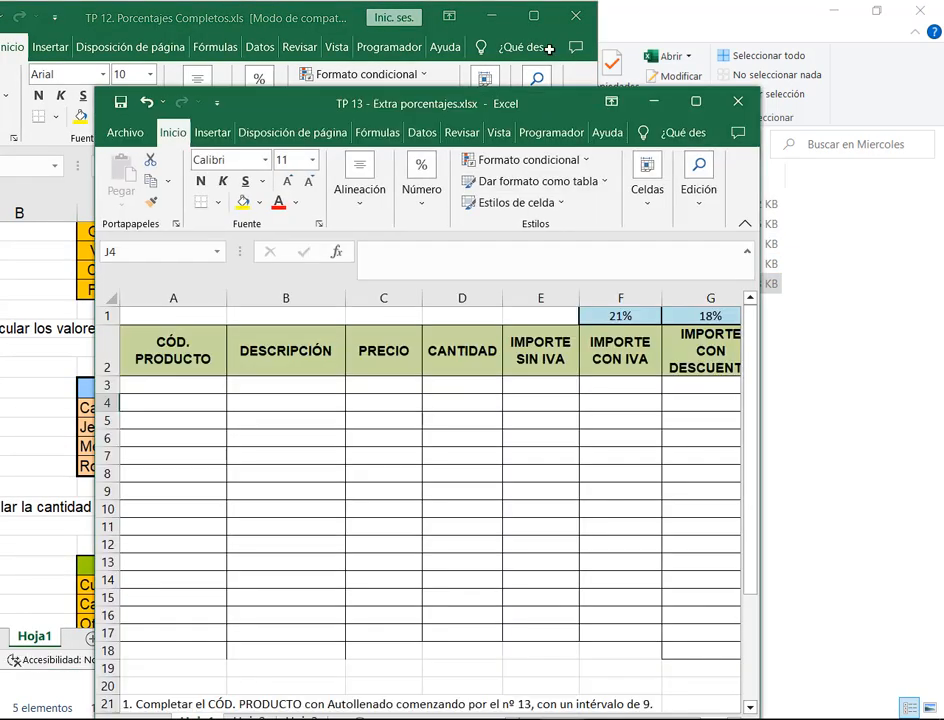
{"action": "left_click", "coordinate": [695, 101]}
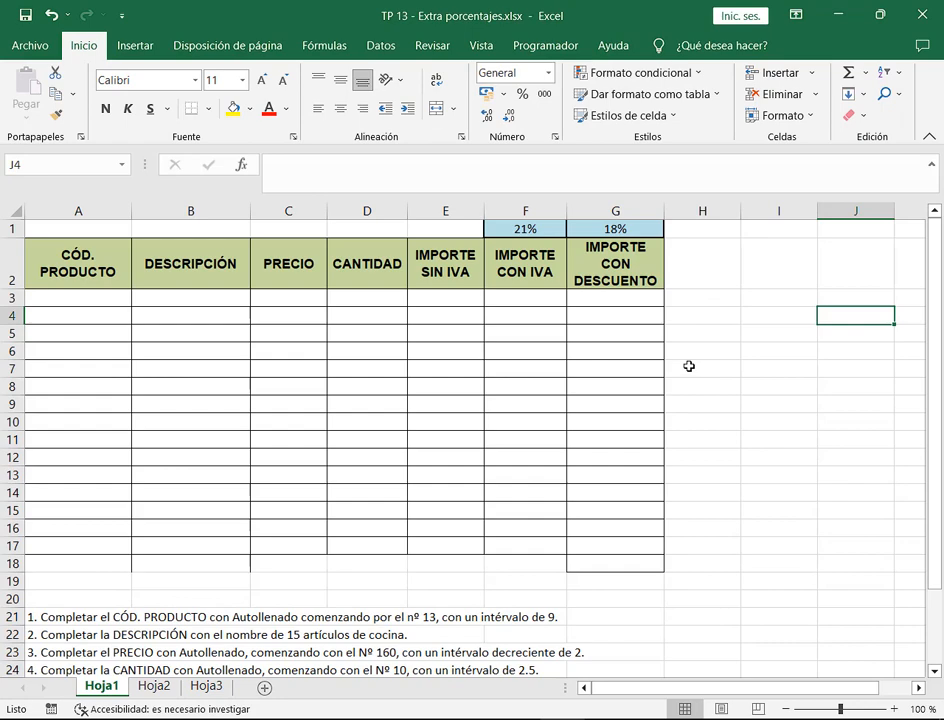
- Review the ten instructions in rows 21 to 30 against the empty product table, covering autofill, tax and discount amounts, and the two charts
{"action": "scroll", "coordinate": [689, 366], "scroll_direction": "down", "scroll_amount": 1}
{"action": "scroll", "coordinate": [687, 401], "scroll_direction": "down", "scroll_amount": 2}
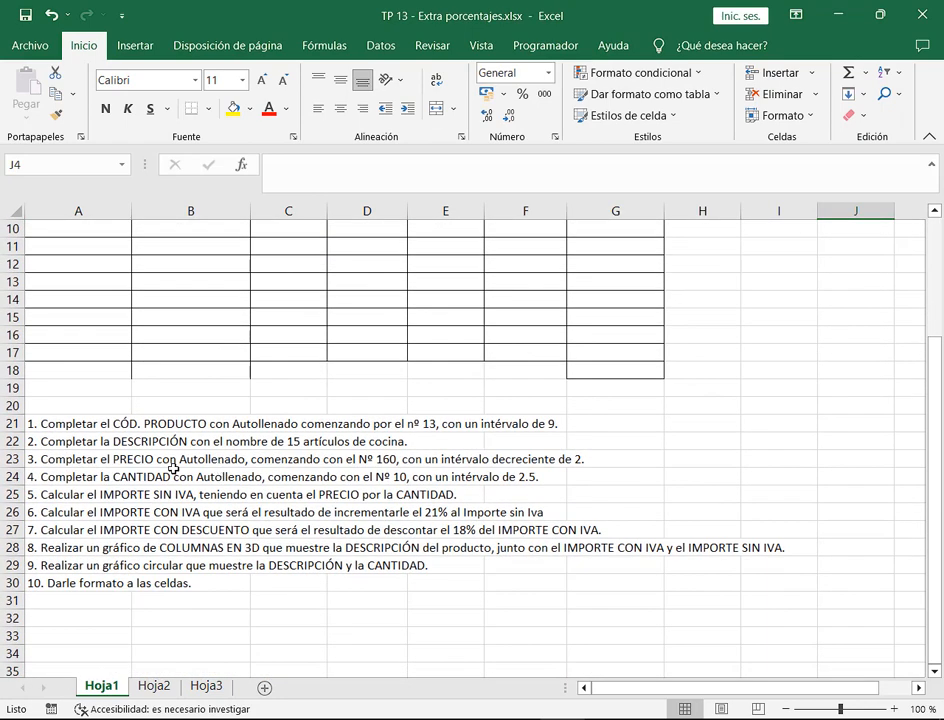
{"action": "left_click", "coordinate": [62, 425]}
{"action": "left_click", "coordinate": [65, 460]}
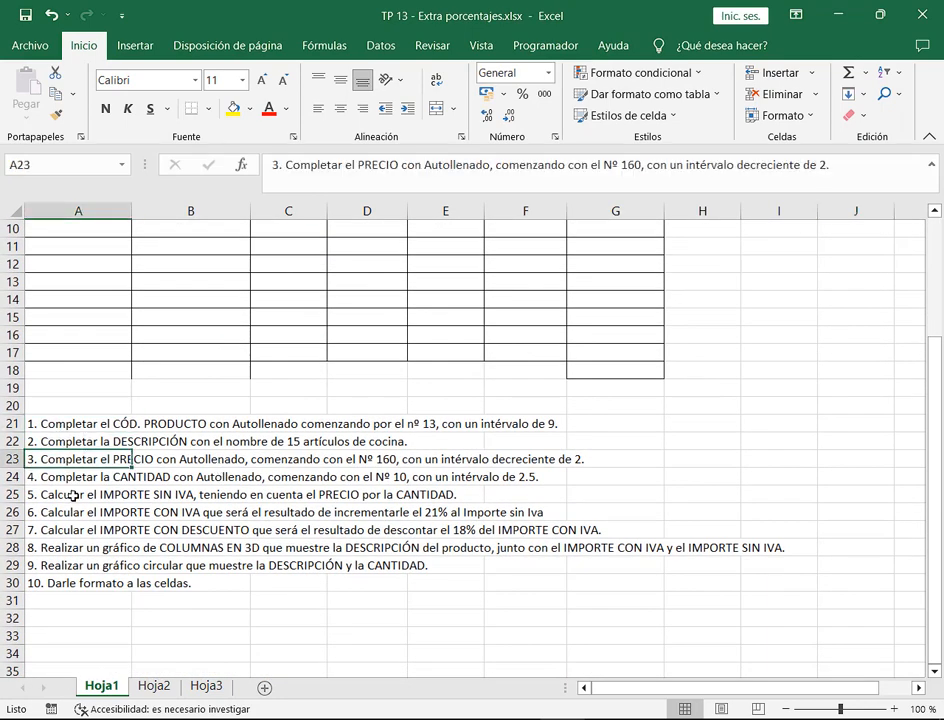
{"action": "left_click", "coordinate": [70, 494]}
{"action": "left_click", "coordinate": [71, 512]}
{"action": "left_click", "coordinate": [69, 530]}
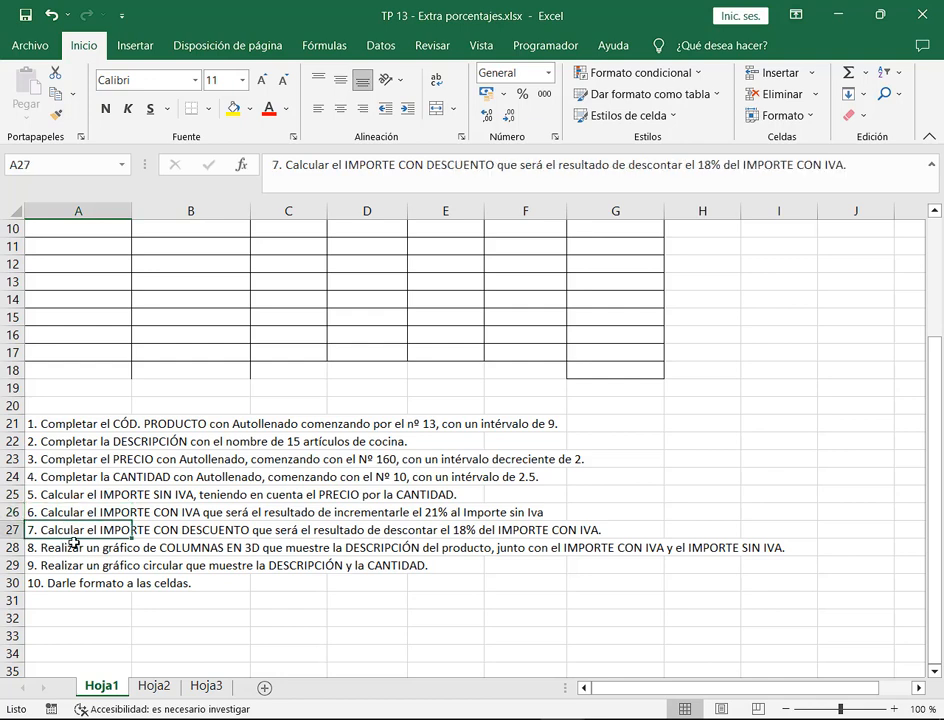
{"action": "left_click", "coordinate": [186, 403]}
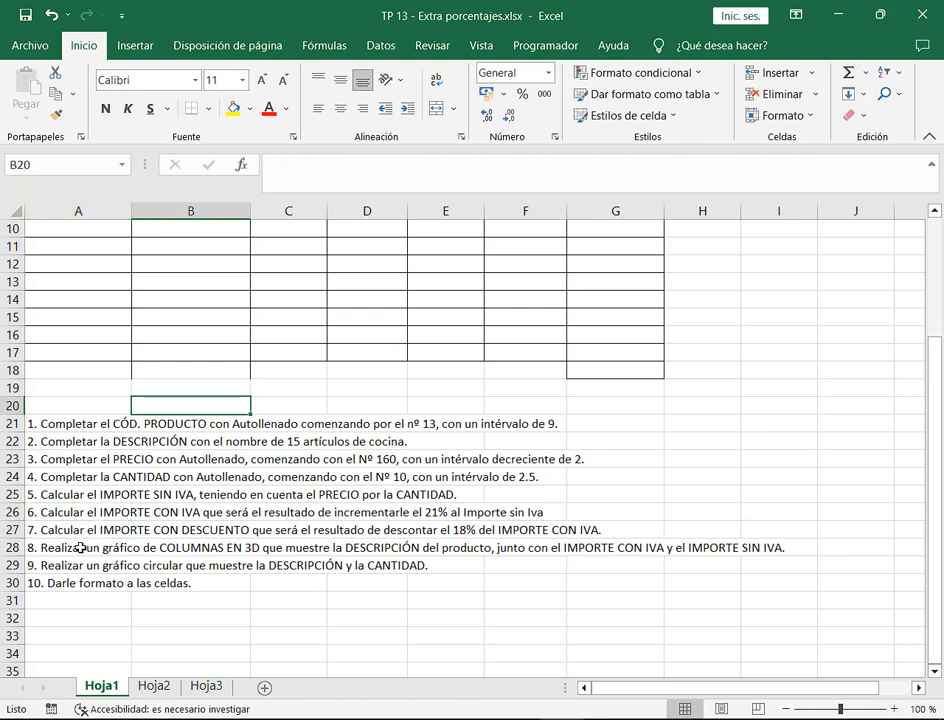
{"action": "left_click", "coordinate": [80, 548]}
{"action": "left_click_drag", "start_coordinate": [10, 548], "coordinate": [12, 566]}
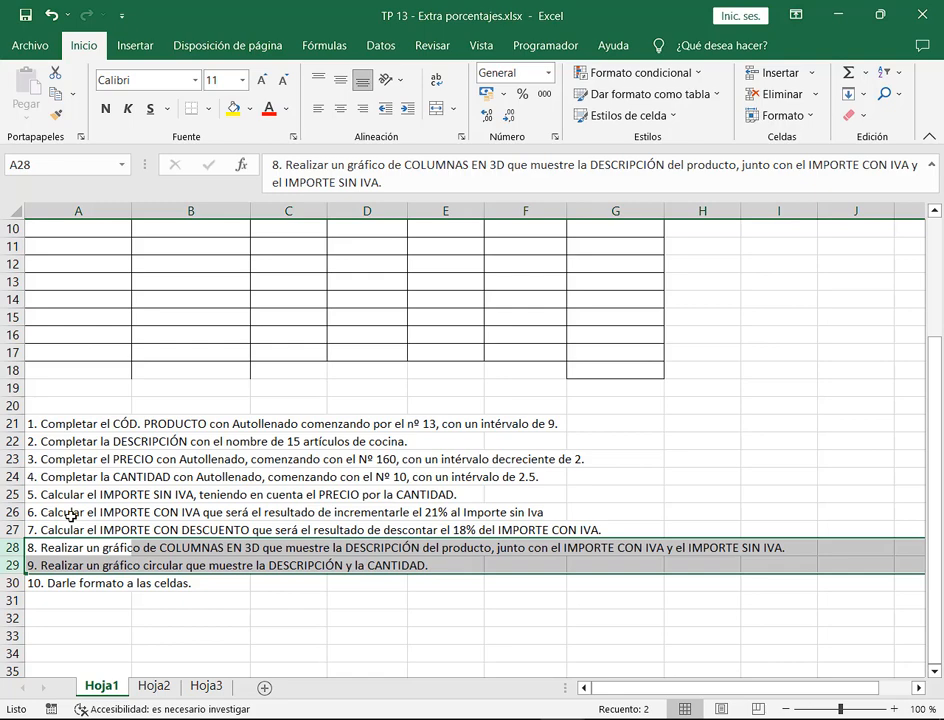
{"action": "scroll", "coordinate": [72, 515], "scroll_direction": "up", "scroll_amount": 3}
{"action": "left_click", "coordinate": [310, 351]}
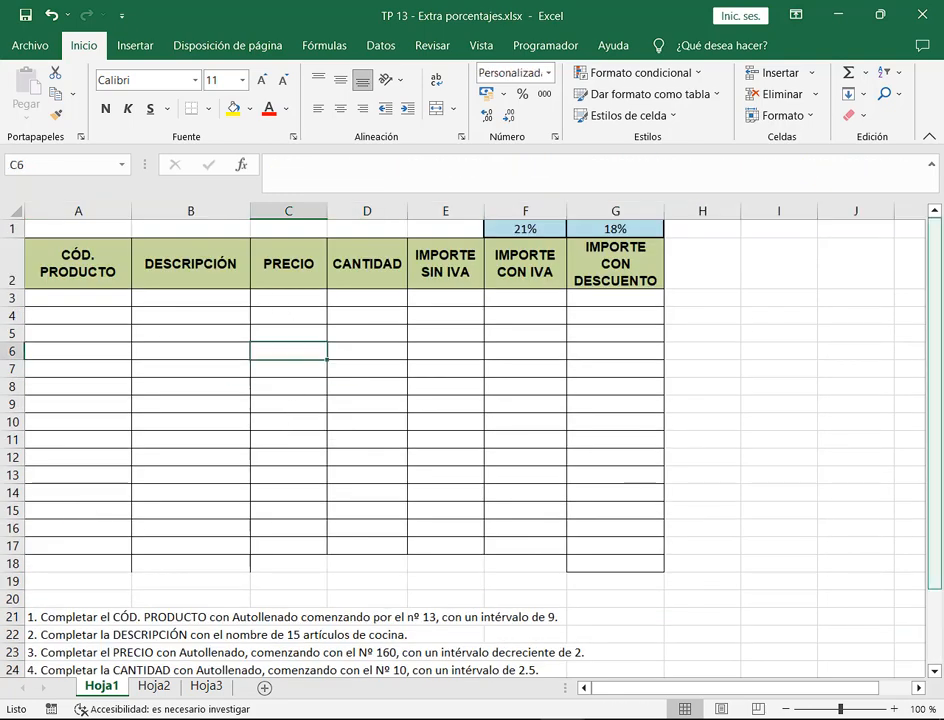